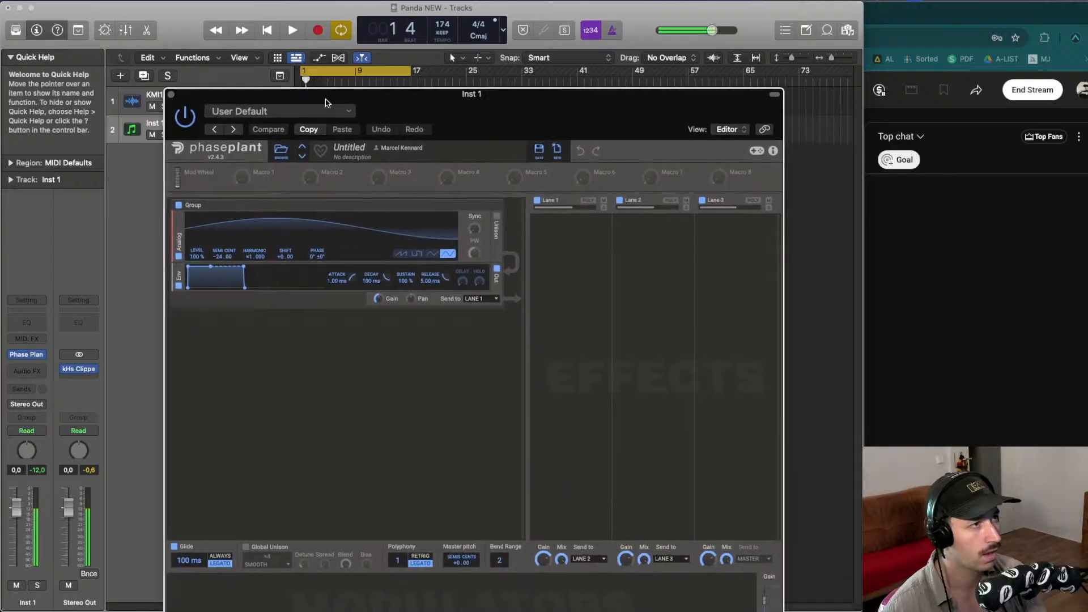
- Add a Wavetable generator and load the Pair FM 1-3 wavetable from the FM folder
left_click(273, 342)
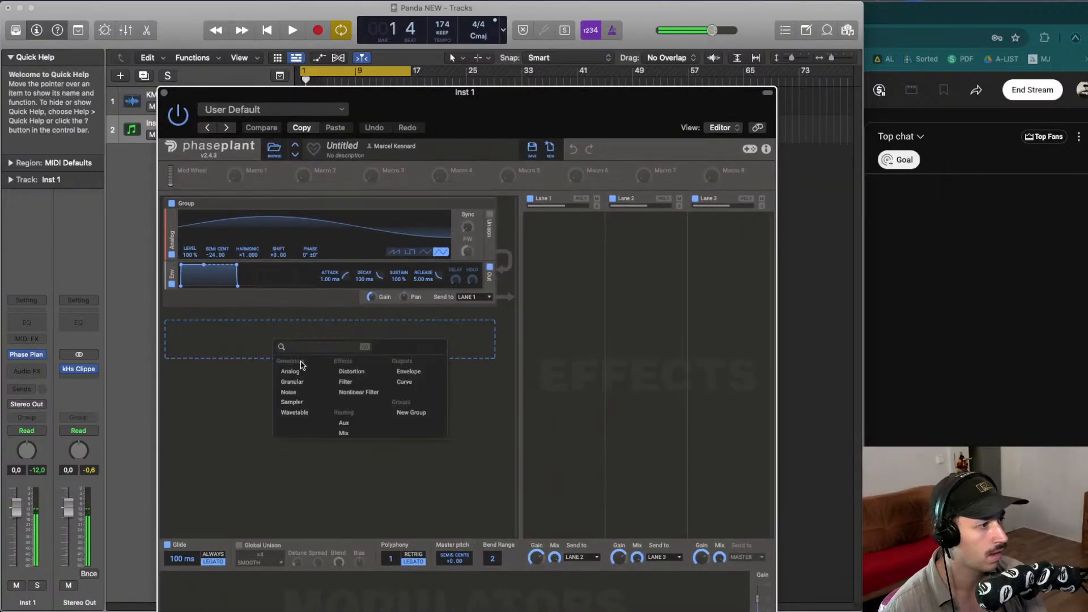
left_click(313, 414)
left_click(355, 373)
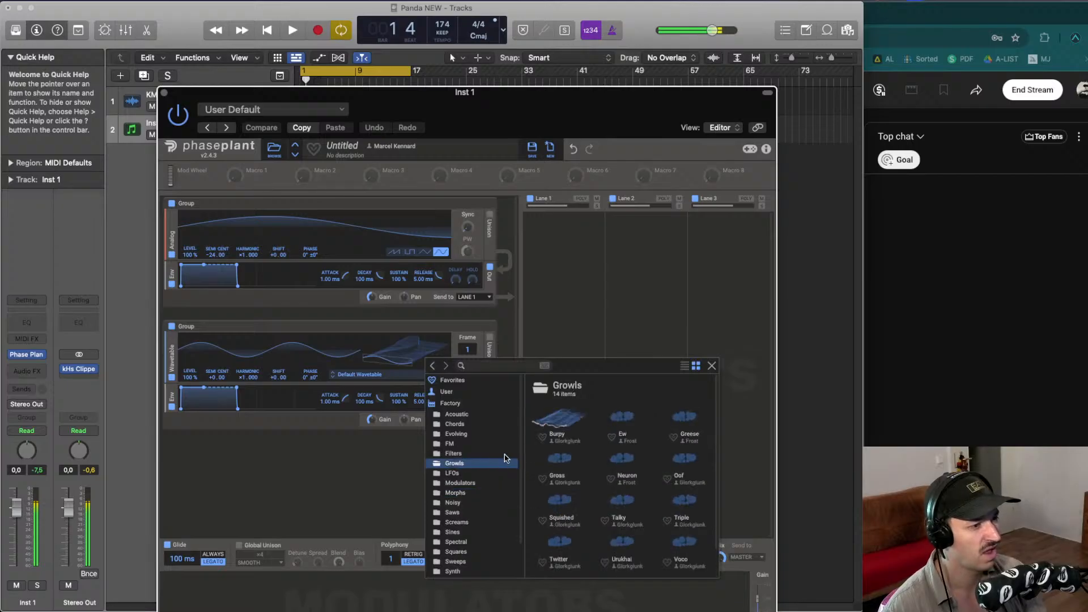
left_click(450, 443)
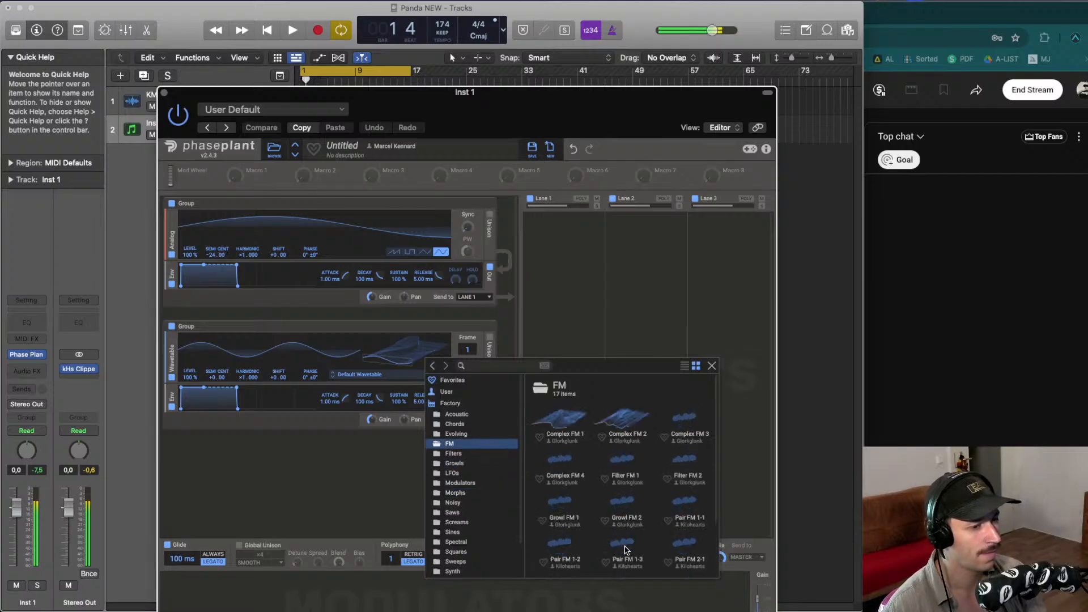
left_click(624, 545)
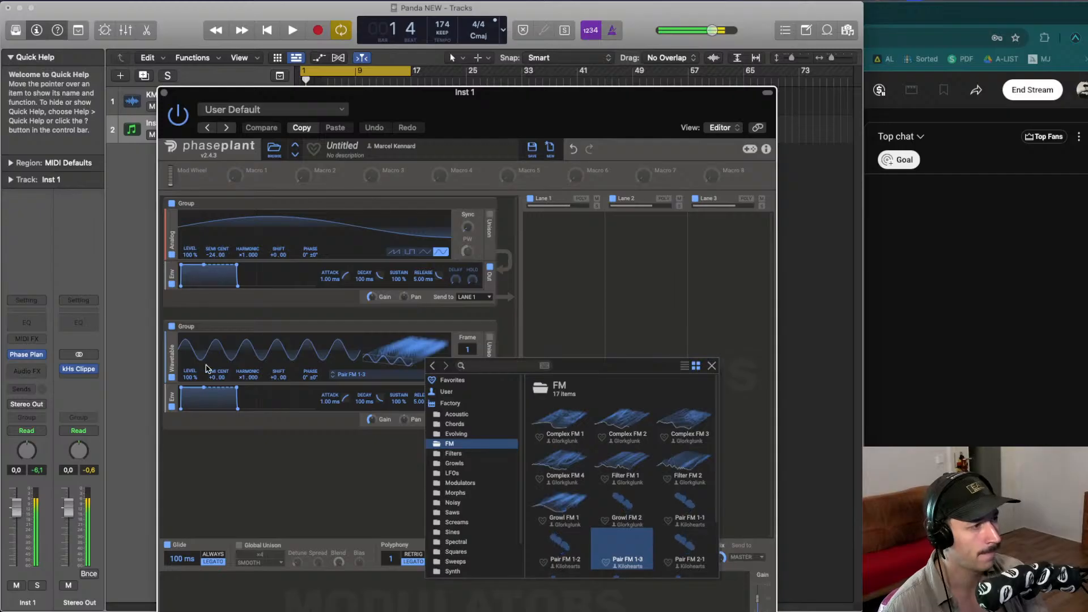
- Set the wavetable generator's semitone tuning to -24 and adjust its phase and wavetable selection
left_click(214, 379)
mouse_move(214, 378)
left_mouse_down()
mouse_move(214, 425)
mouse_move(213, 380)
left_mouse_up()
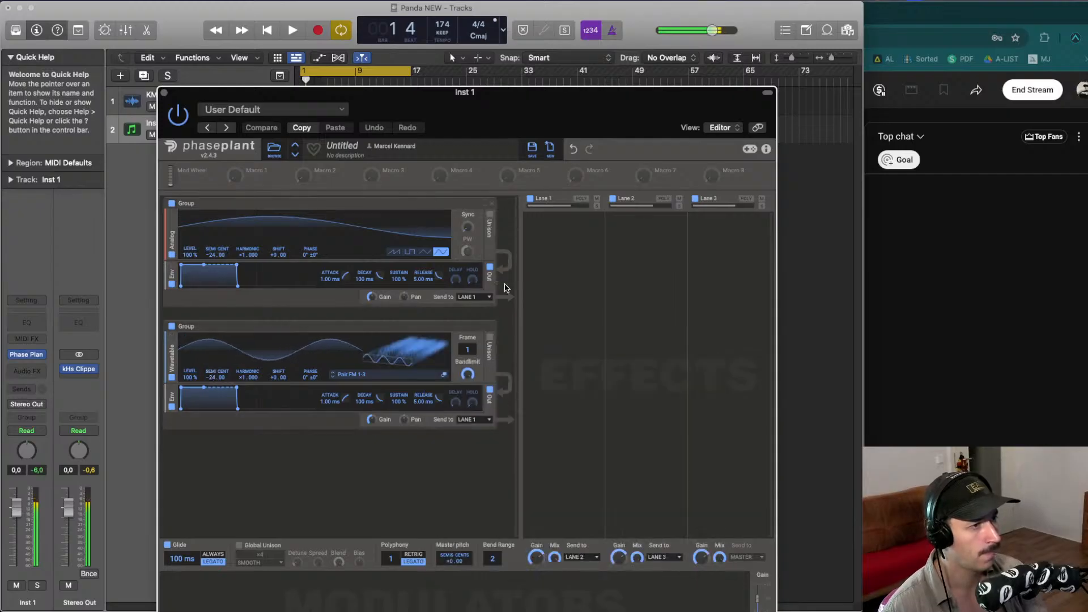
left_click_drag(496, 255, 384, 415)
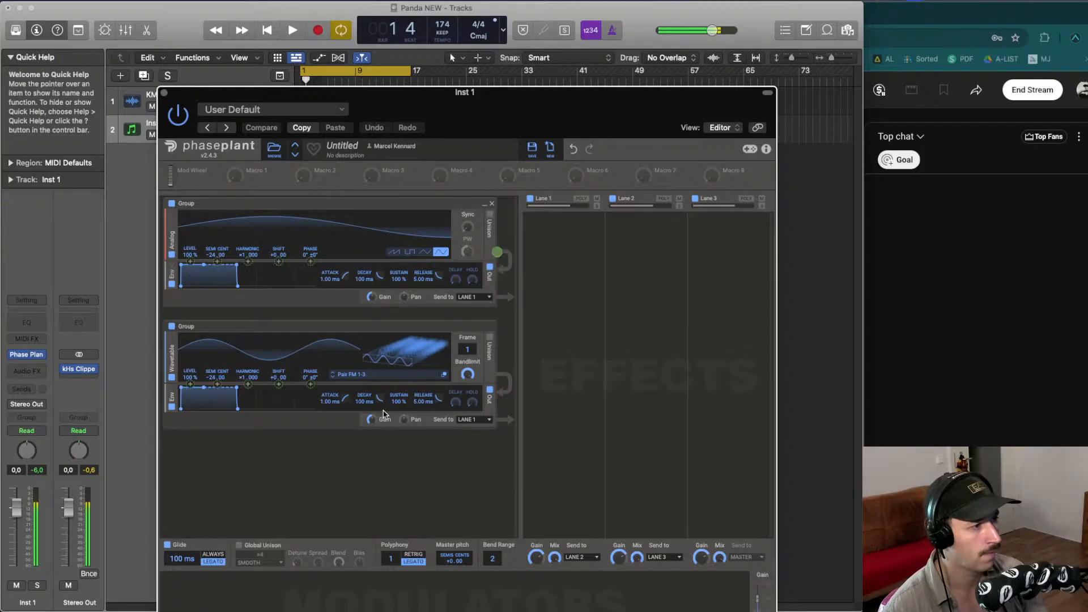
left_click_drag(314, 378, 311, 382)
left_click(333, 376)
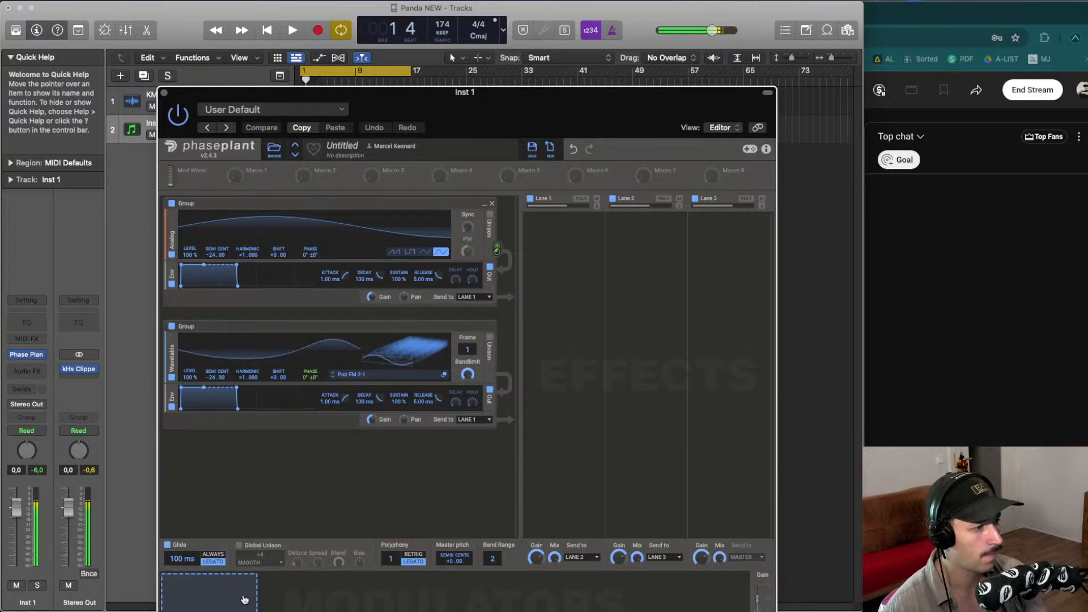
- Add an LFO modulator and assign it to the wavetable generator's frame position
left_click_drag(284, 93, 266, 46)
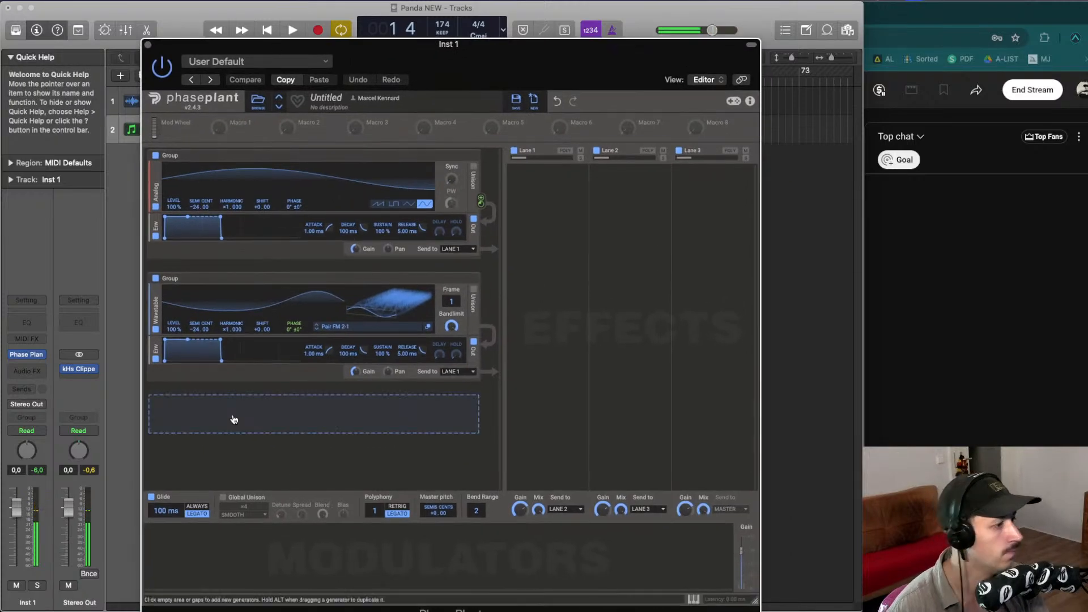
left_click(187, 548)
left_click(204, 516)
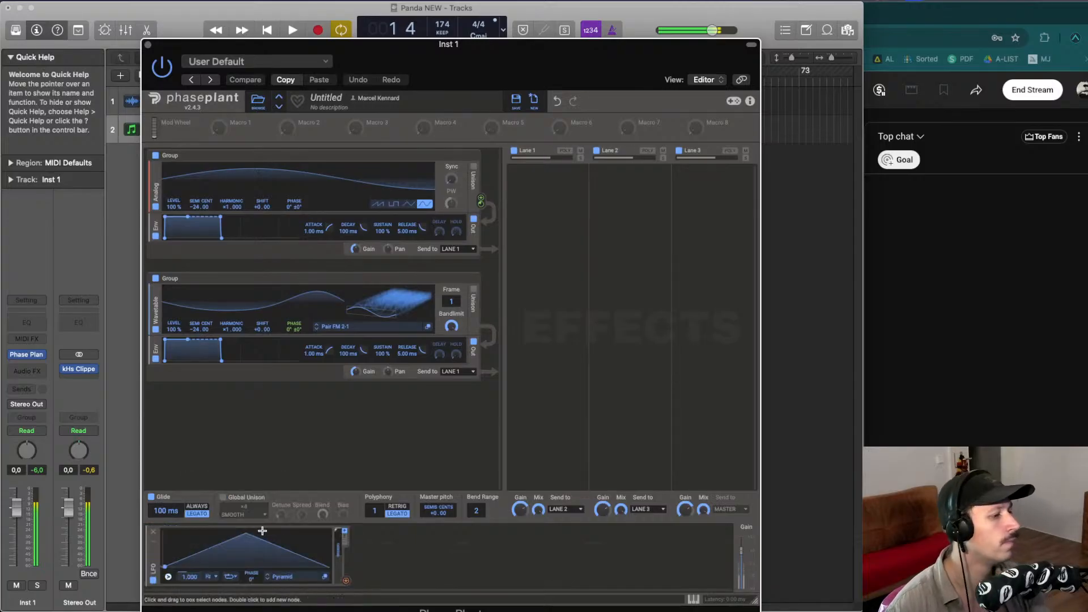
left_click(346, 581)
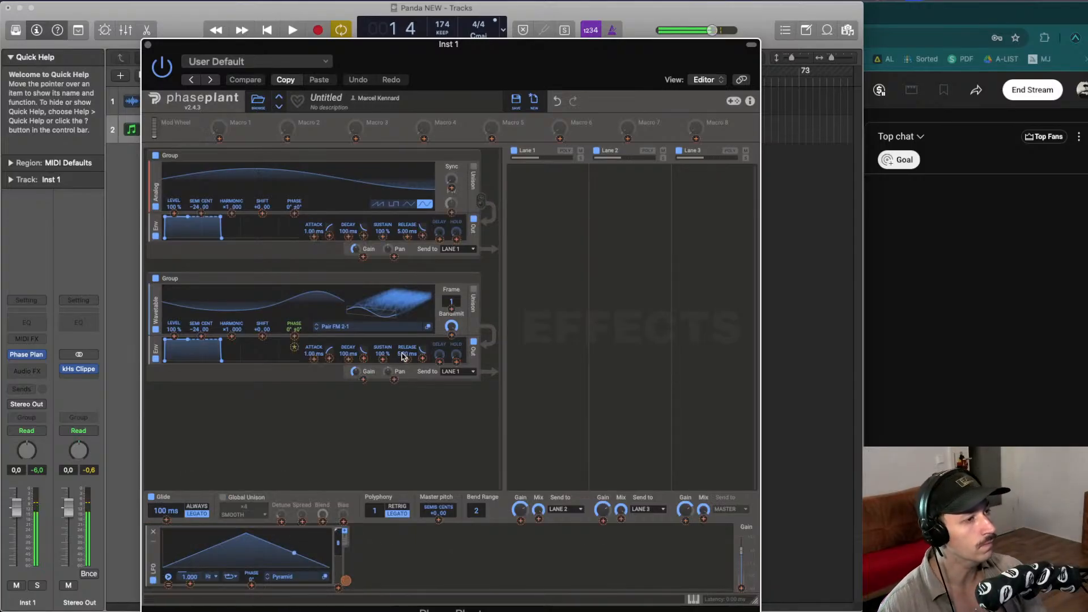
mouse_move(452, 308)
left_mouse_down()
mouse_move(452, 286)
mouse_move(452, 308)
left_mouse_up()
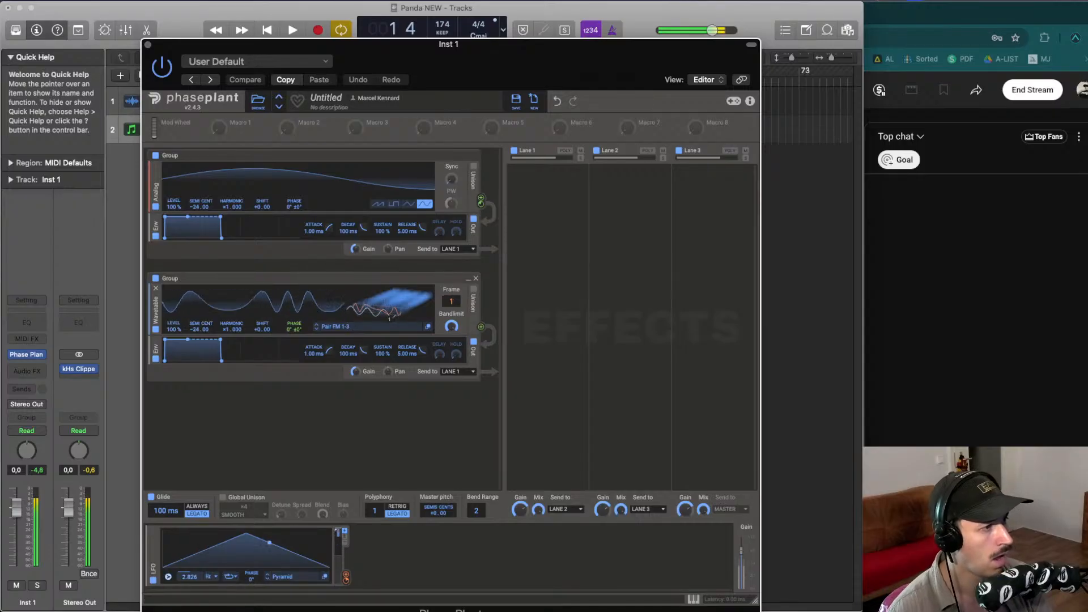
left_click_drag(292, 315, 293, 334)
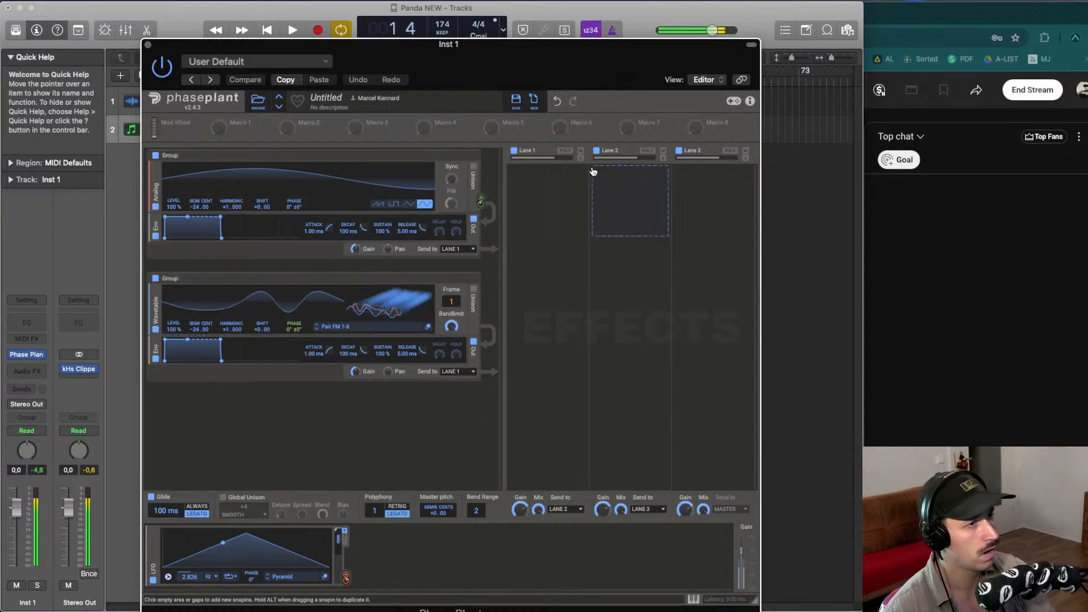
- Add a Shaper Table effect to Lane 1
left_click(544, 183)
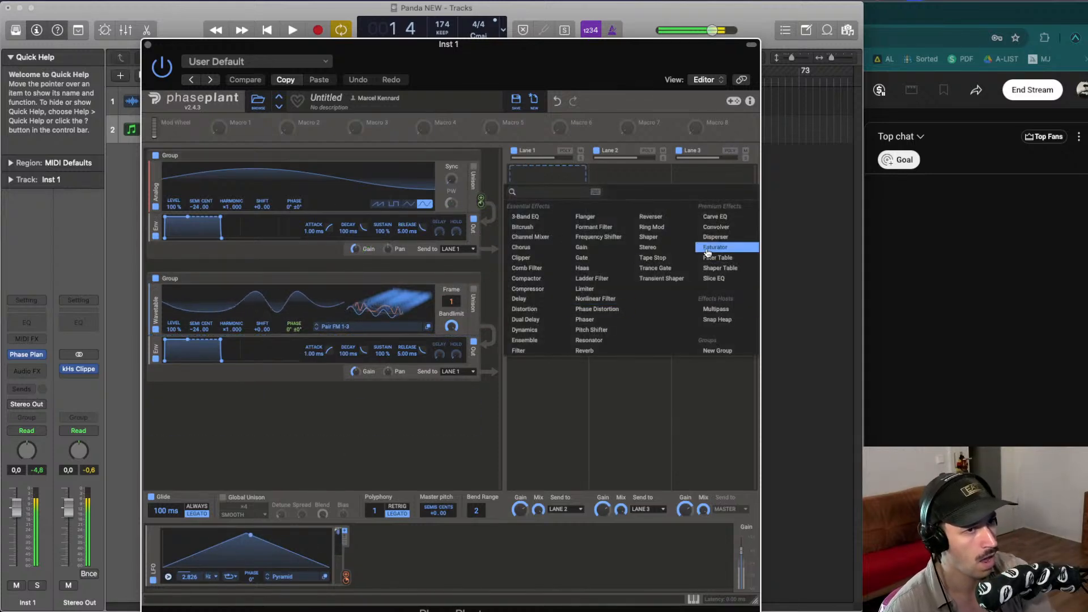
left_click(722, 272)
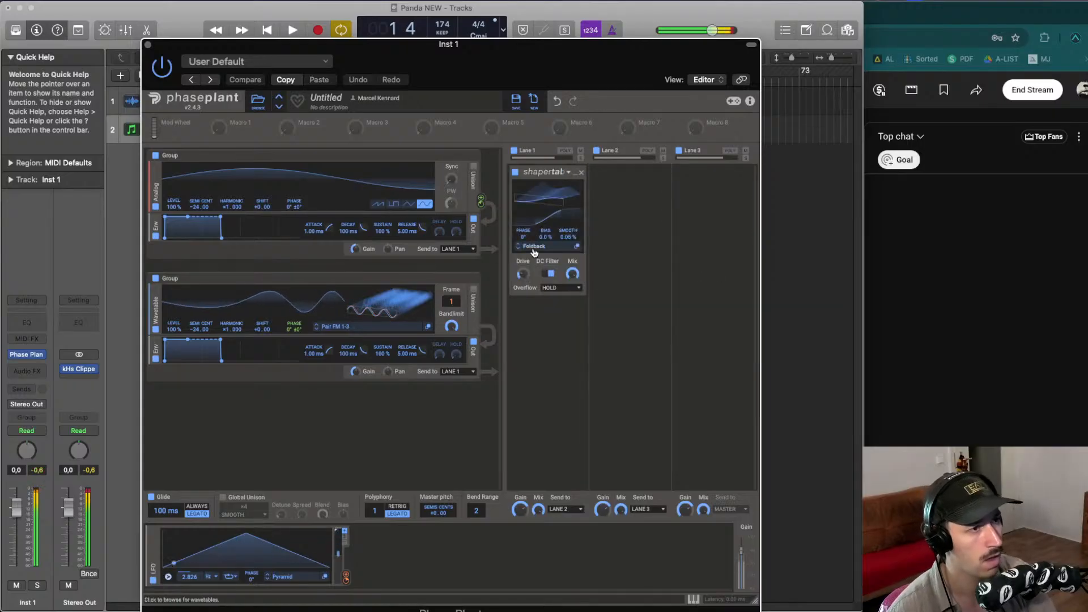
- Audition shapes in the FM folder and load Pair FM 3-2 into the Shaper Table
left_click(529, 247)
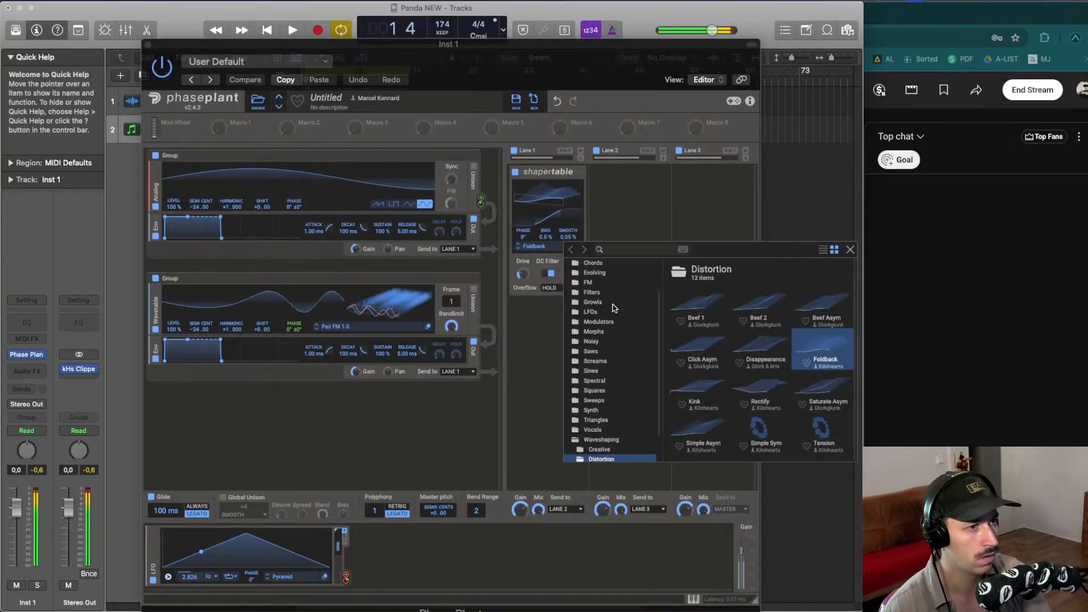
left_click(593, 302)
left_click(587, 282)
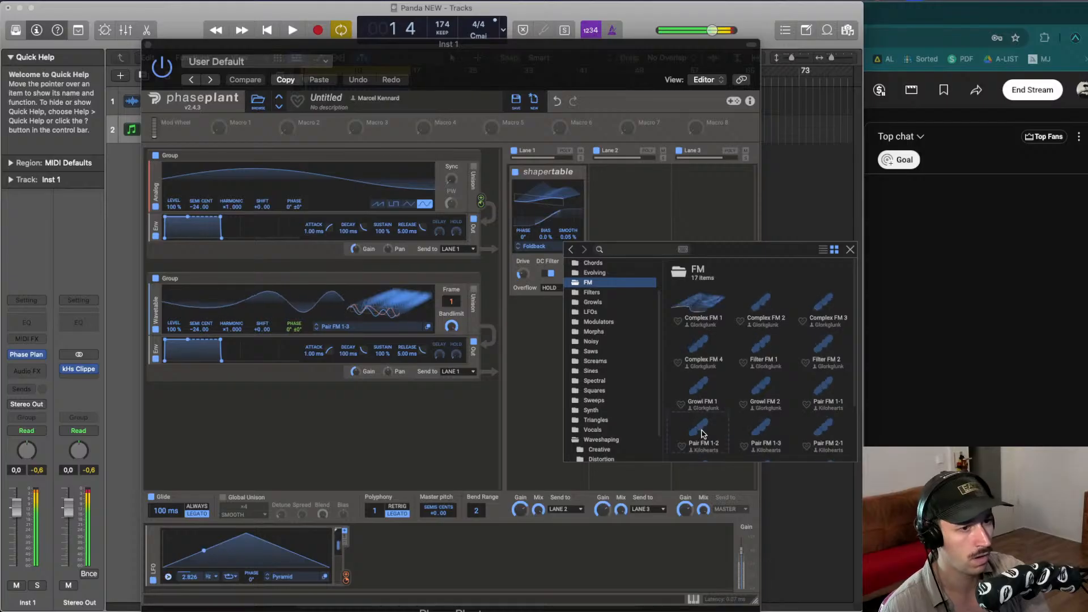
left_click(698, 434)
left_click(754, 428)
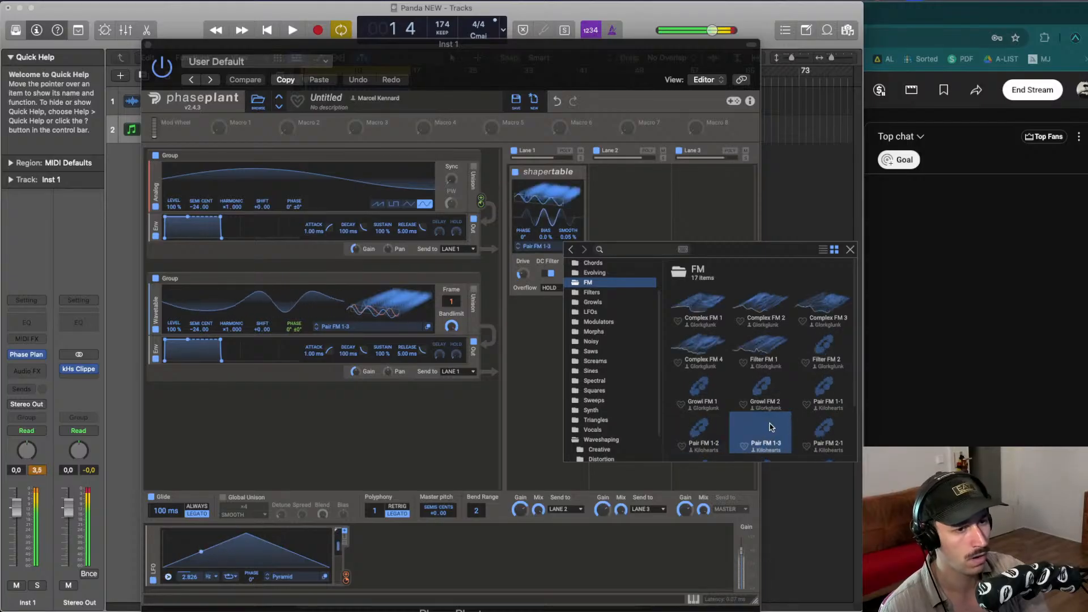
left_click(820, 432)
left_click(813, 390)
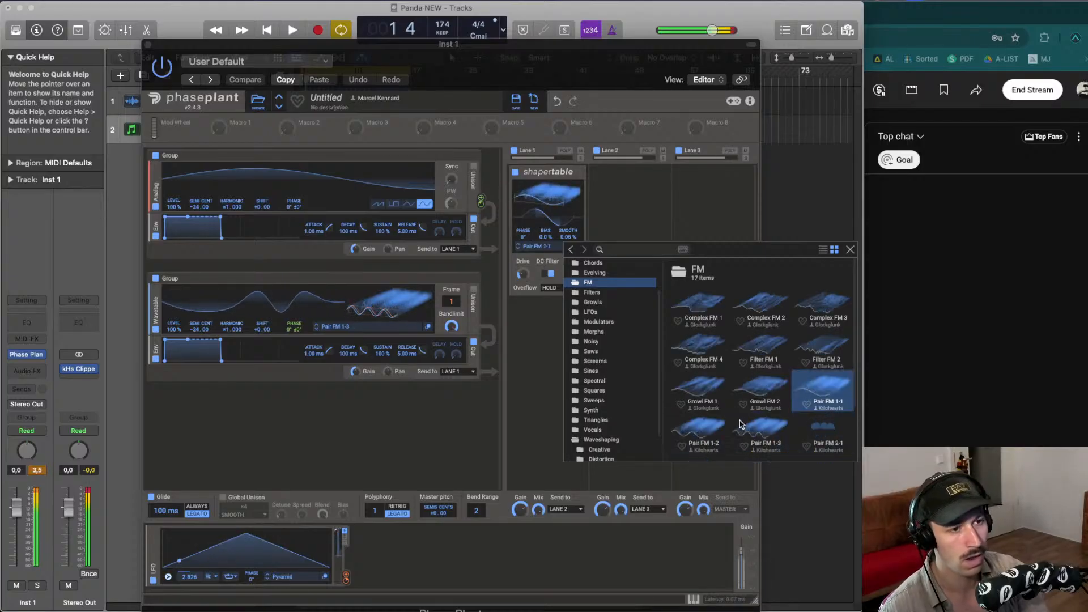
left_click(757, 427)
left_click(728, 426)
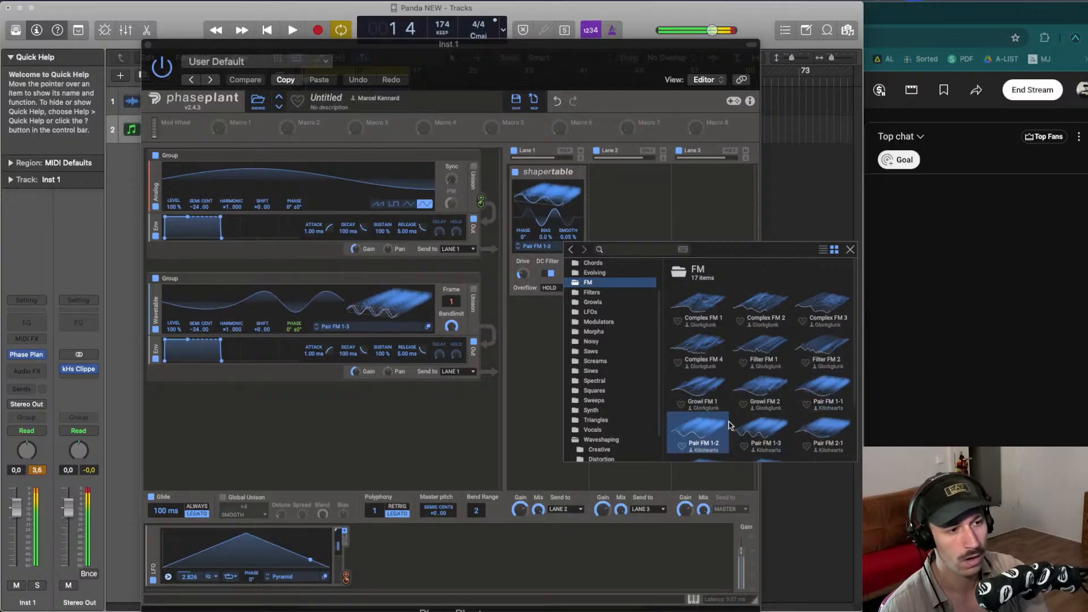
scroll(730, 422, "down", 3)
left_click(714, 405)
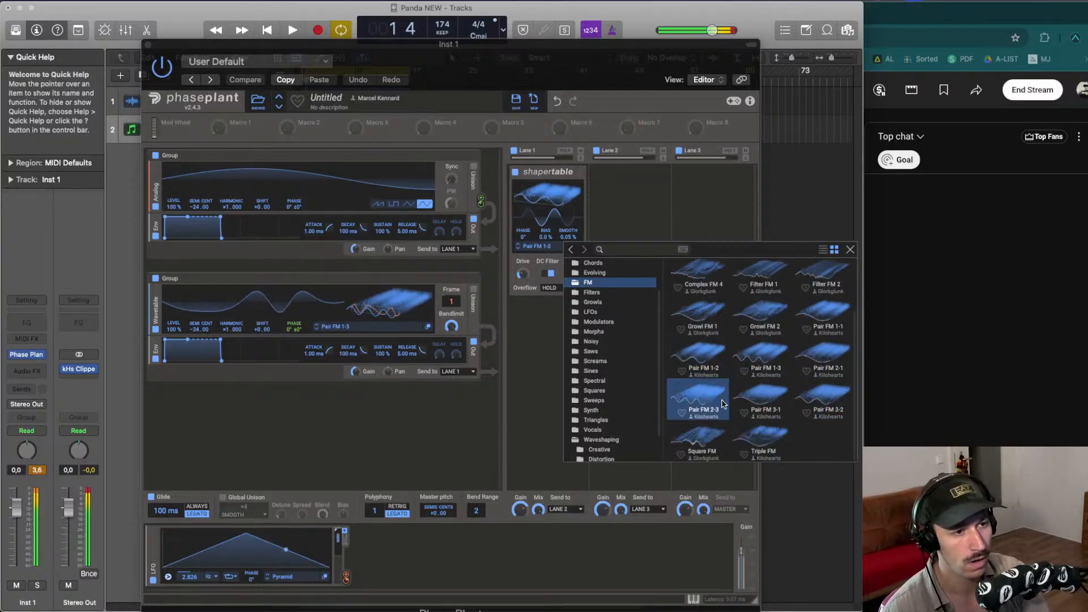
left_click(760, 404)
left_click(819, 398)
left_click(773, 397)
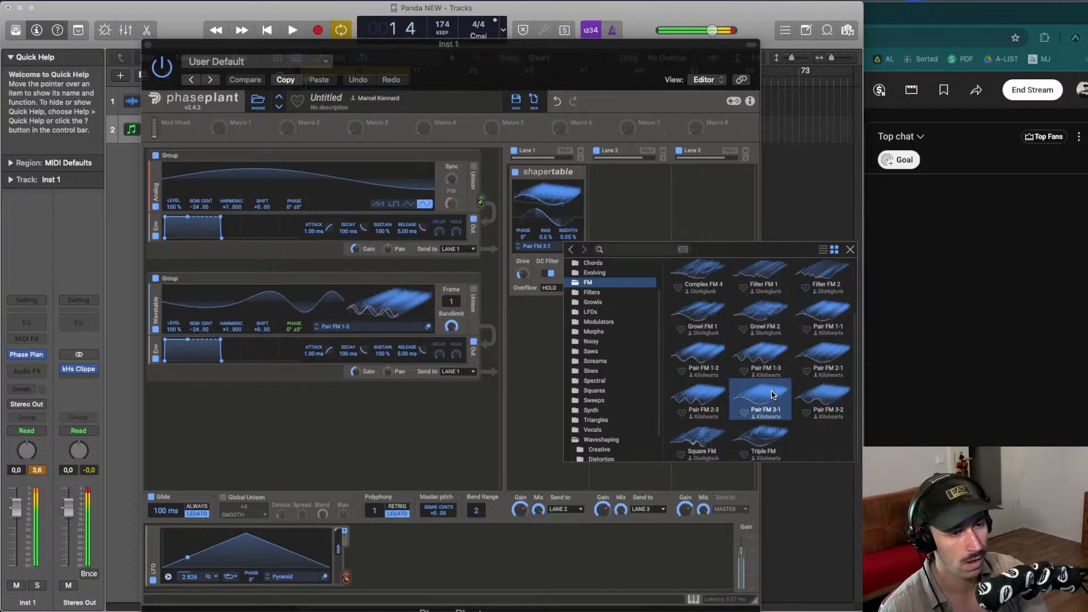
left_click(804, 397)
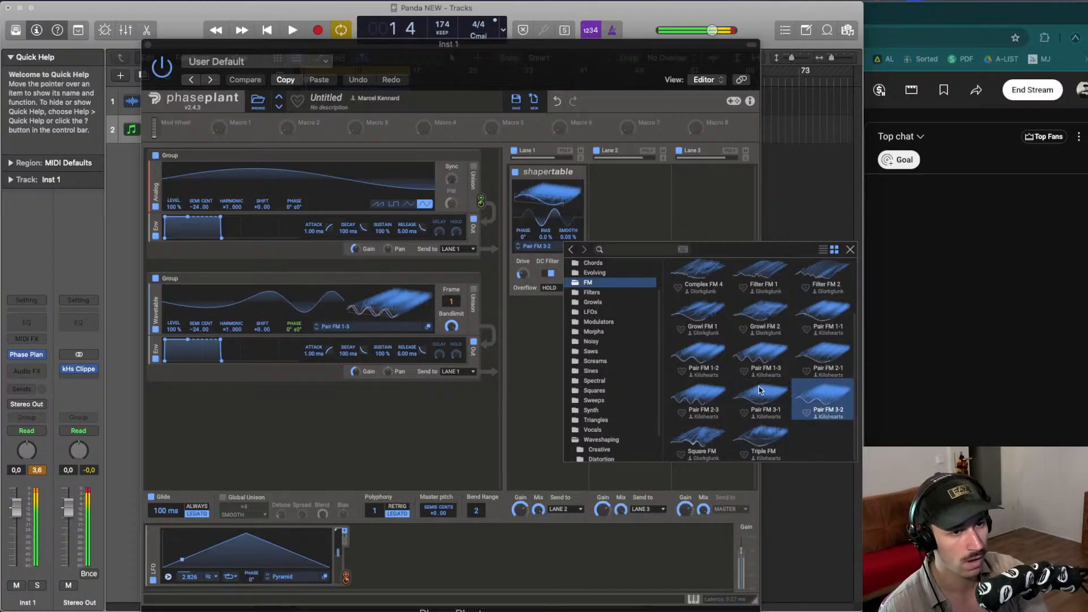
left_click(699, 351)
left_click(826, 402)
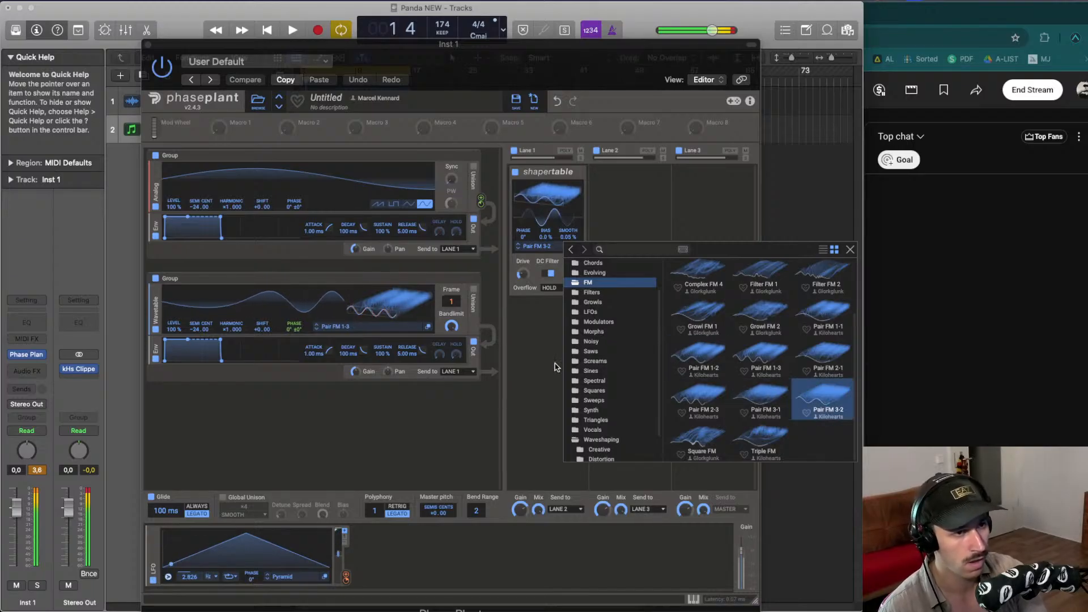
left_click(512, 288)
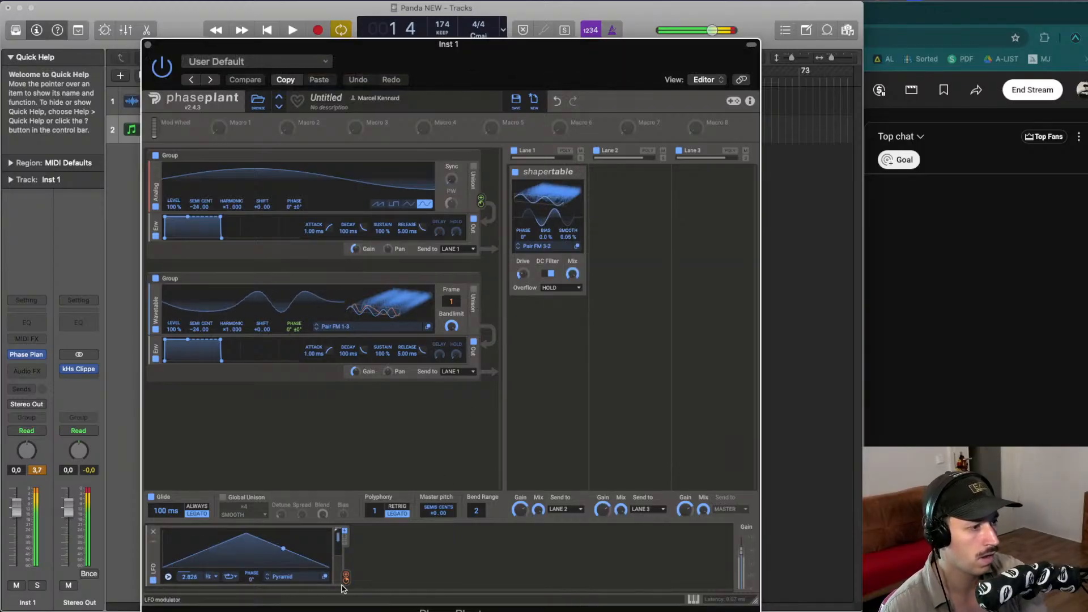
- Route the LFO to the Shaper Table and raise the analog generator's Sync amount
mouse_move(345, 576)
left_mouse_down()
mouse_move(445, 291)
mouse_move(573, 219)
mouse_move(548, 180)
mouse_move(548, 197)
left_mouse_up()
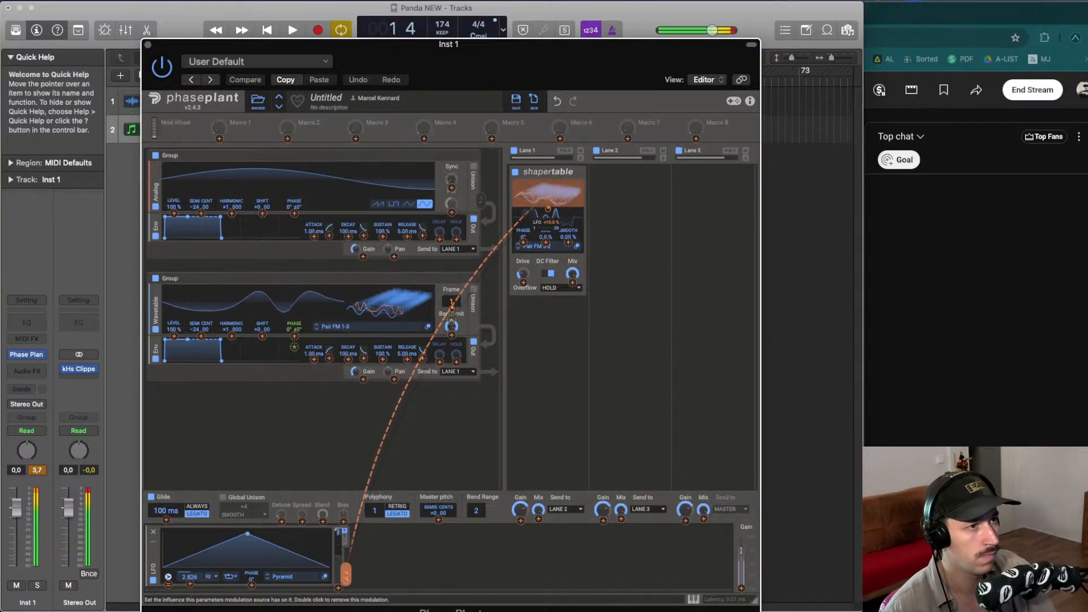
mouse_move(453, 312)
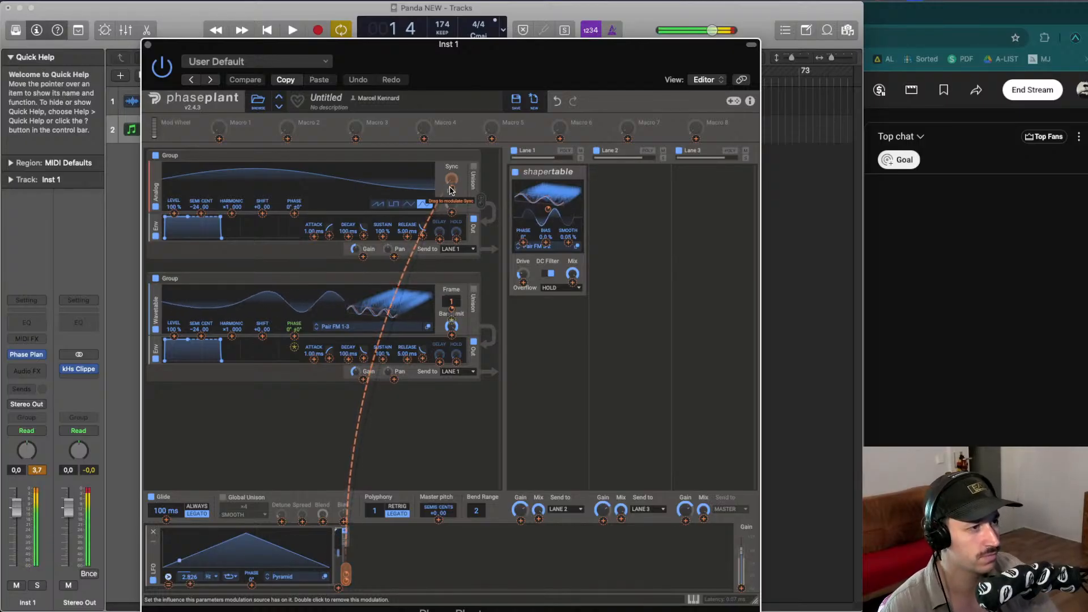
left_click_drag(452, 190, 451, 173)
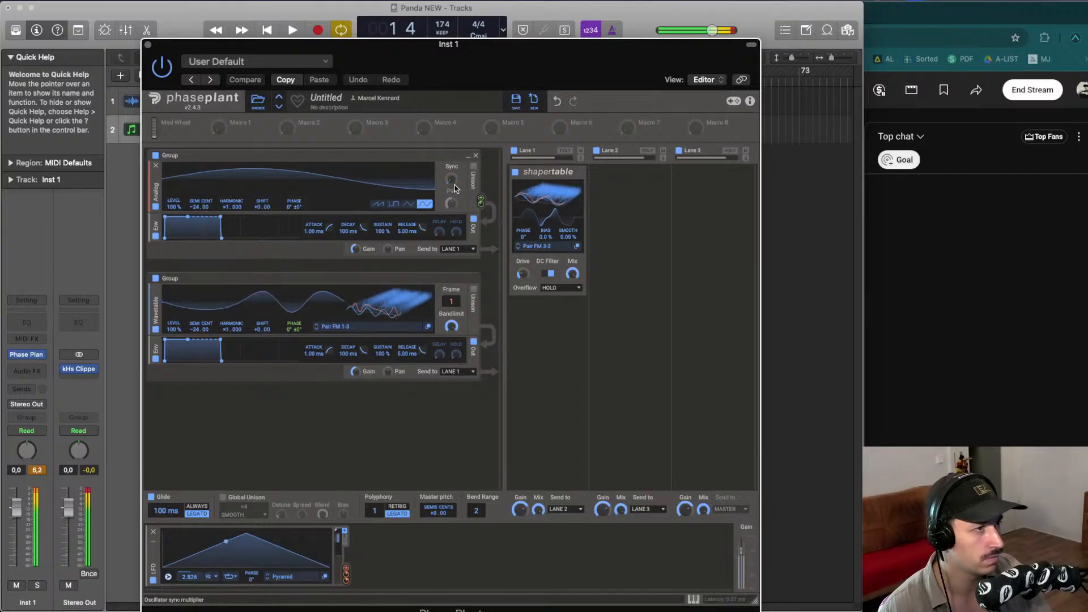
- Route the LFO to the analog generator's Sync knob and fine-tune its modulation depth
left_click_drag(345, 571, 451, 180)
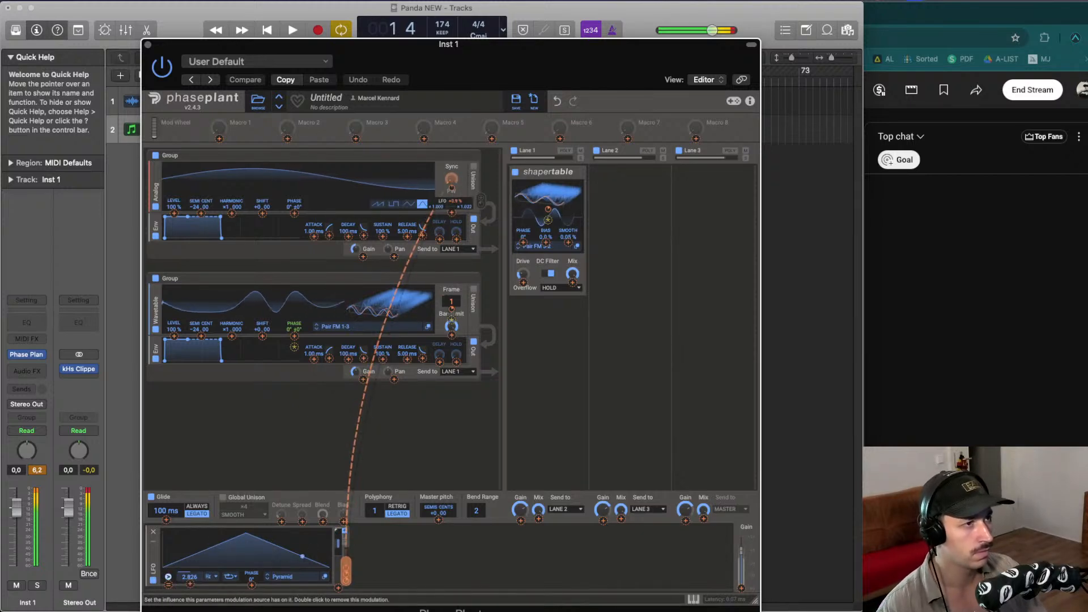
double_click(452, 187)
left_click_drag(452, 179, 452, 189)
- Fine-tune the LFO modulation depth on the wavetable generator's frame
left_click_drag(454, 303, 451, 309)
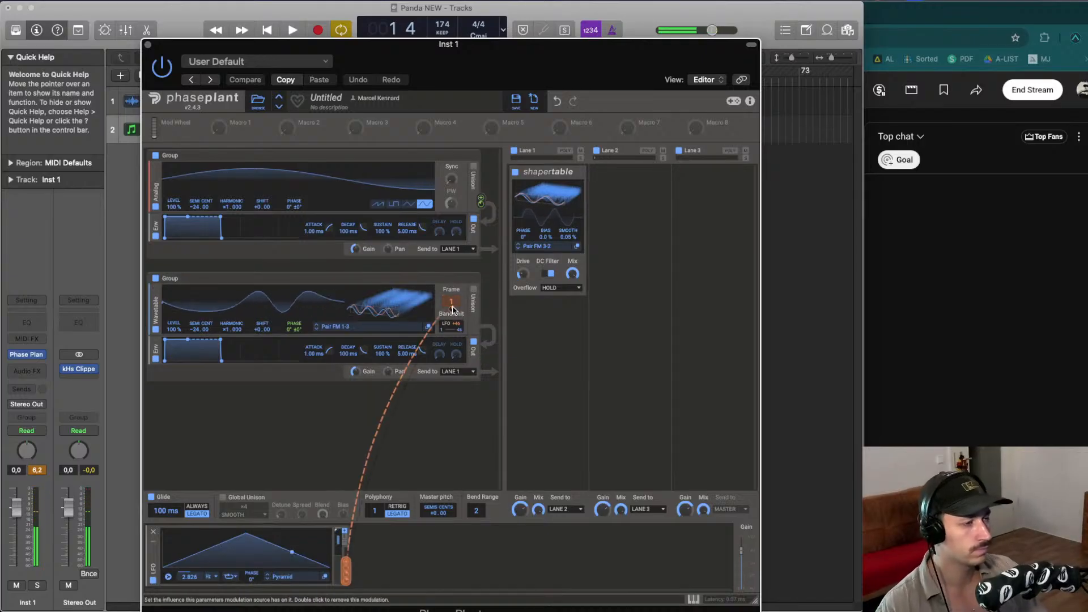
left_click_drag(452, 309, 452, 304)
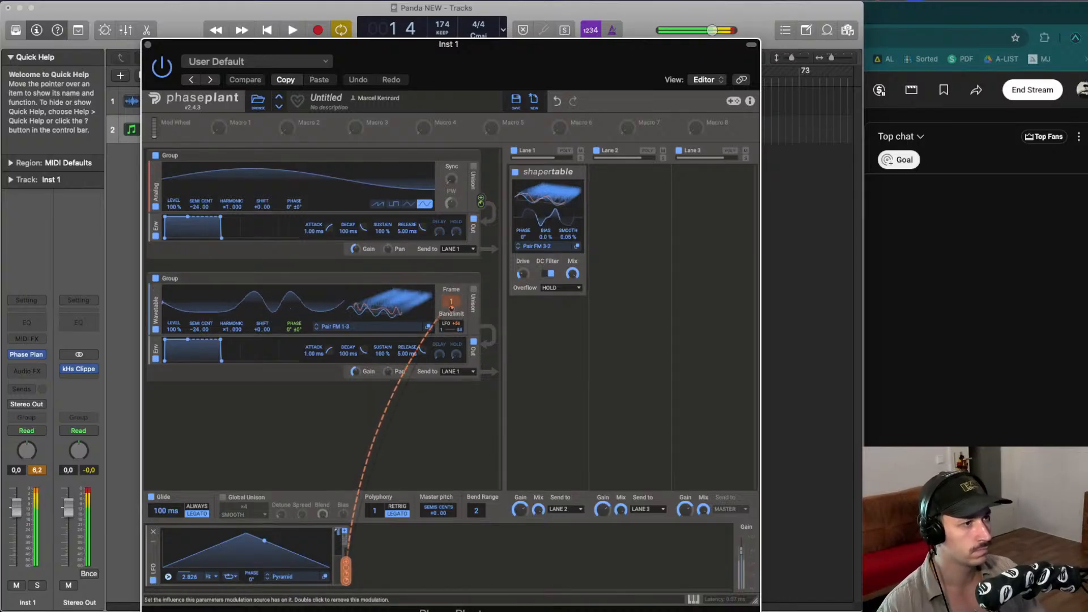
- Review the Sync knob's LFO modulation settings in its context menu
mouse_move(451, 191)
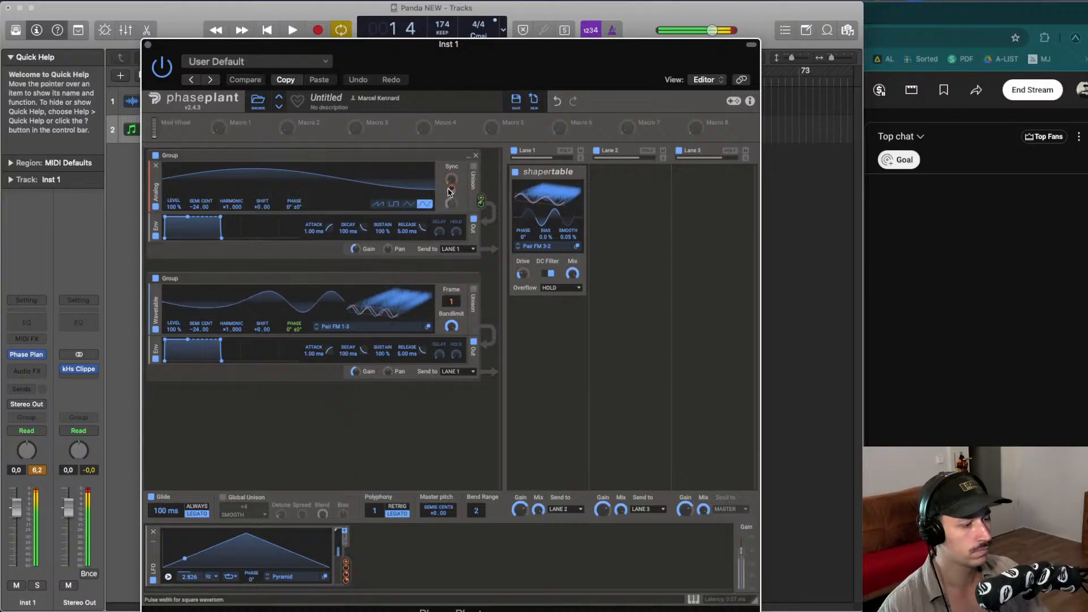
left_click_drag(451, 188, 451, 187)
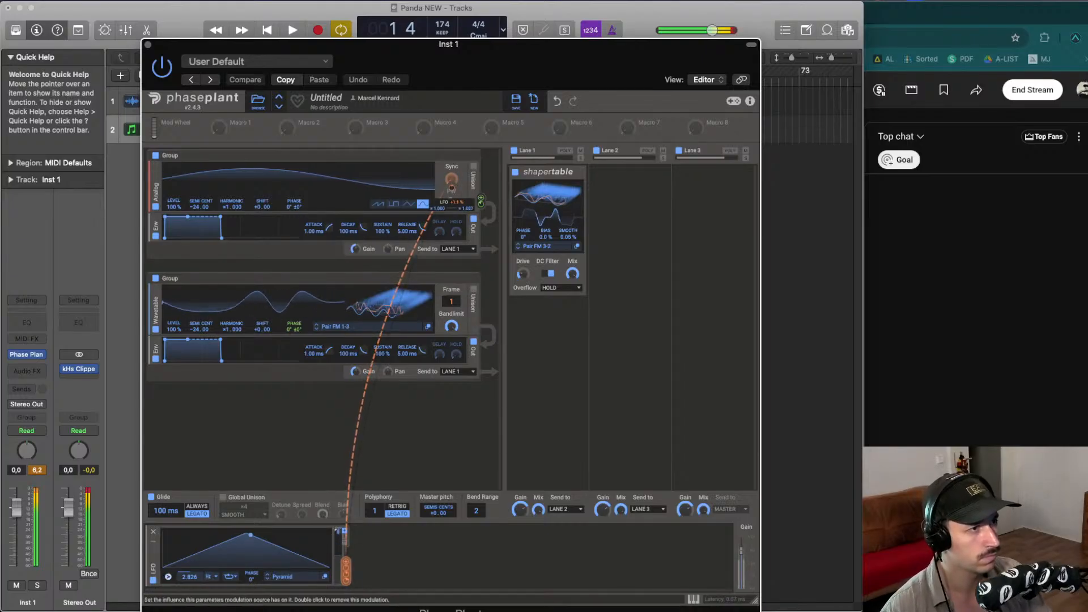
right_click(452, 187)
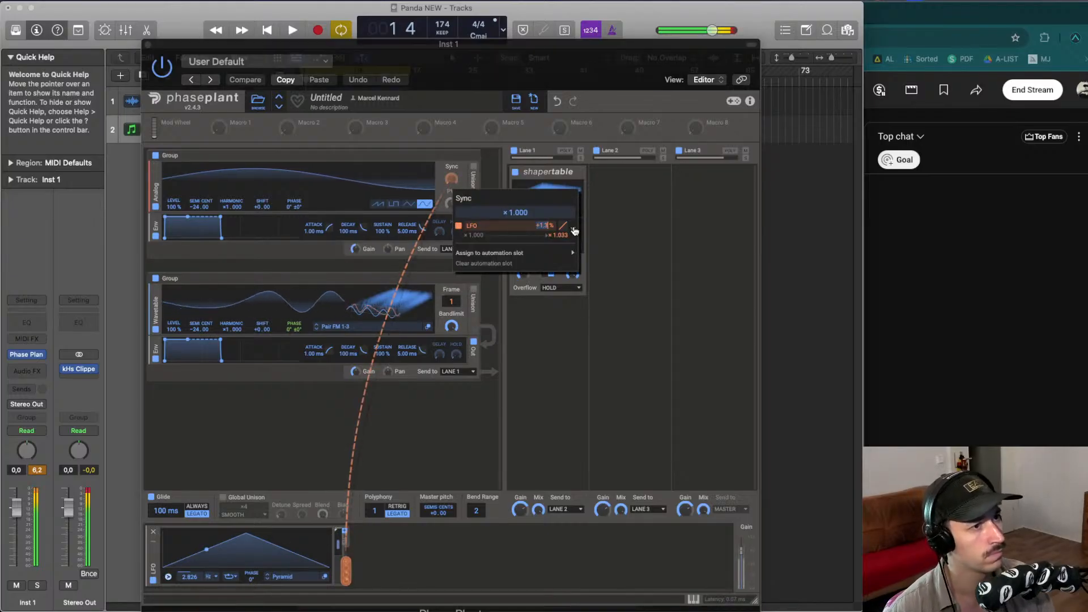
left_click(426, 270)
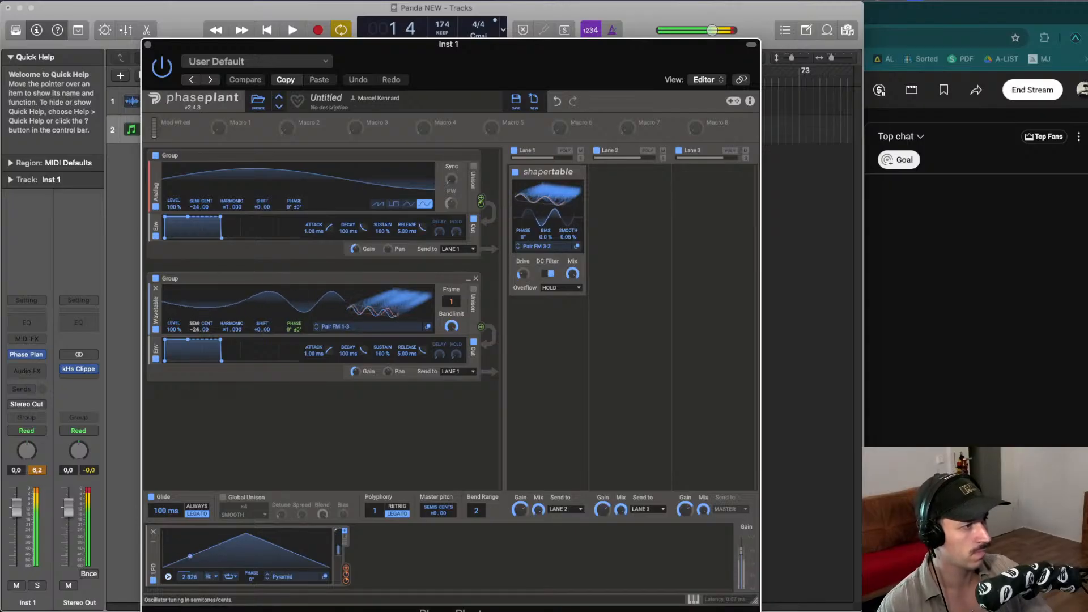
- Add a Nonlinear Filter after the Shaper Table in Lane 1 and set it to high pass
left_click(529, 328)
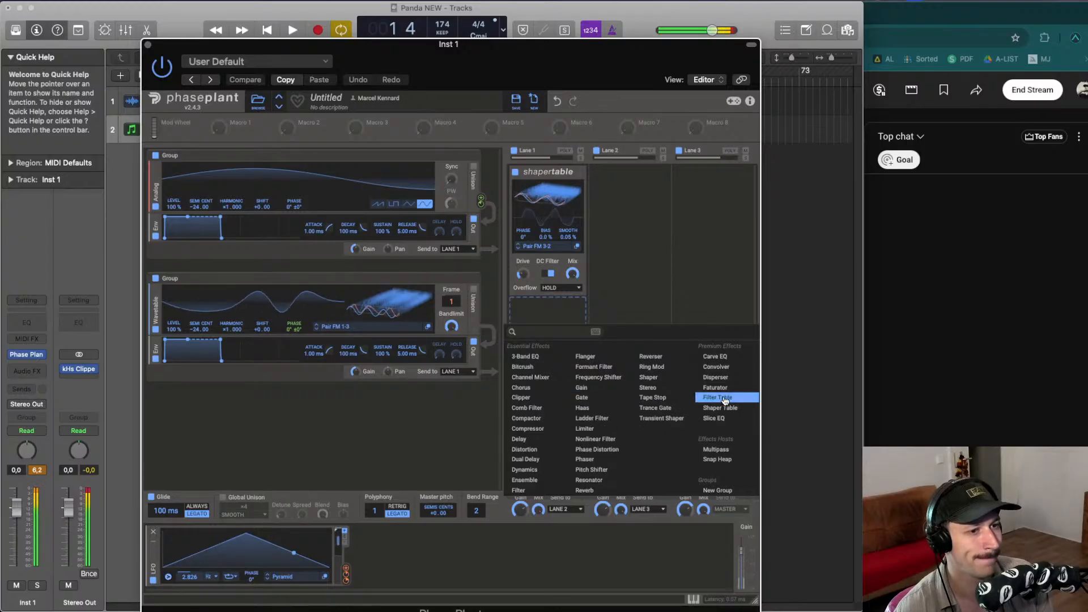
left_click(595, 439)
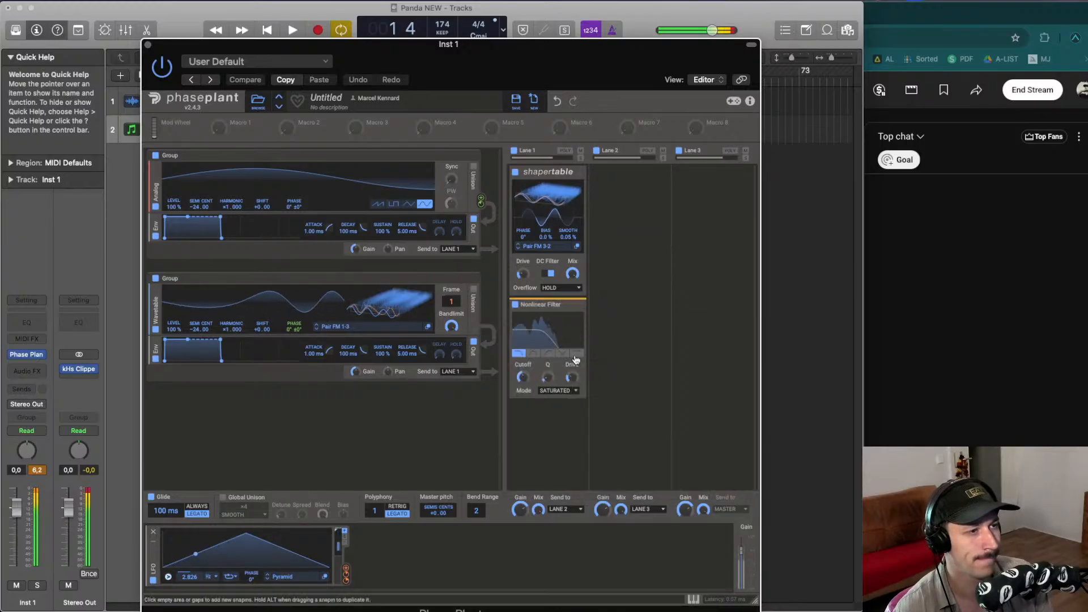
left_click(577, 352)
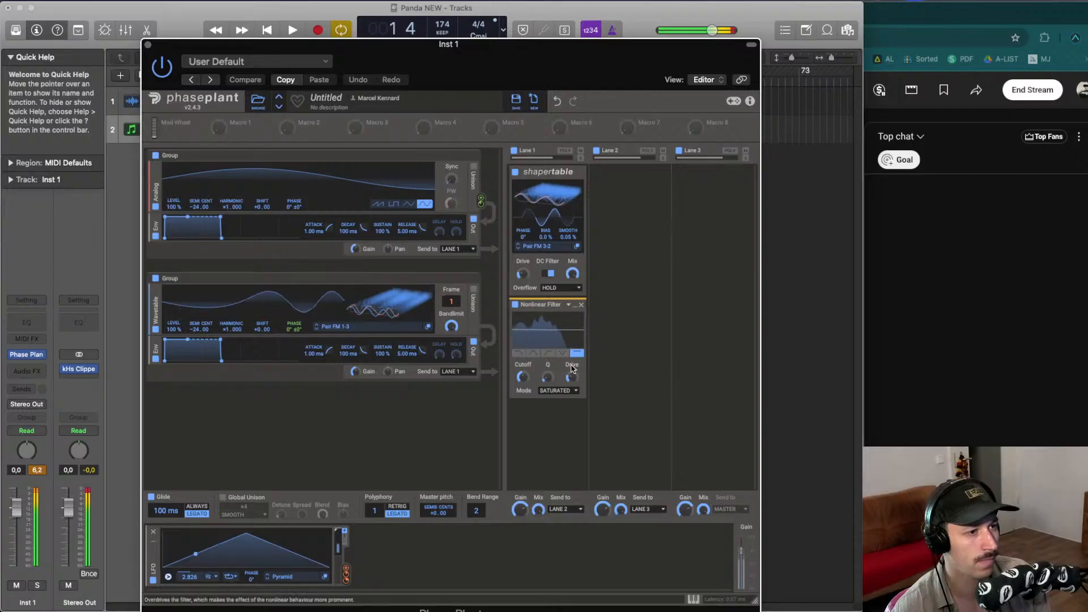
left_click(562, 352)
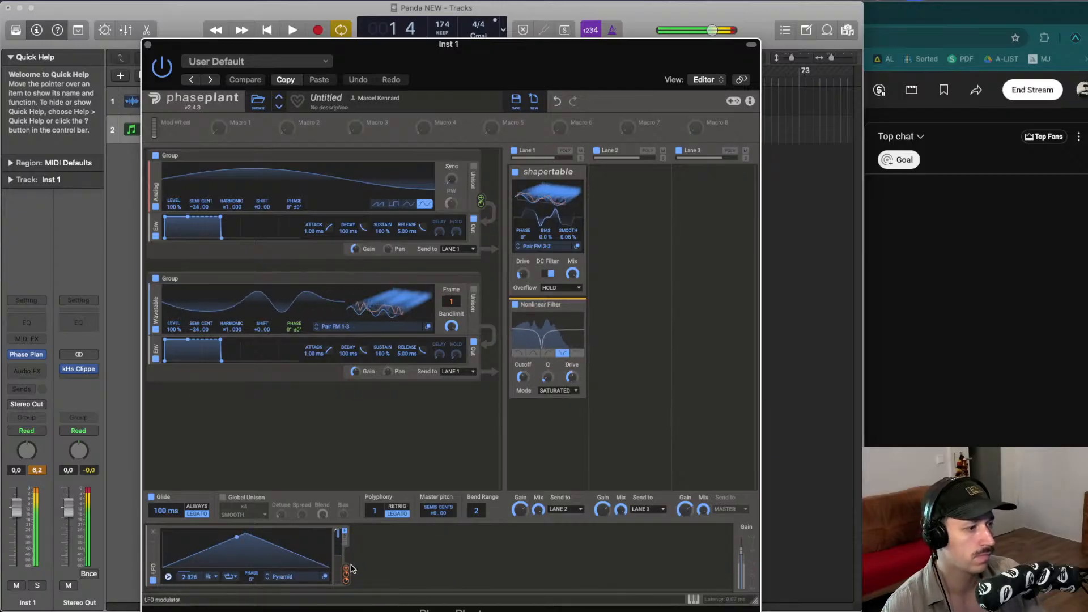
- Route the LFO to the Nonlinear Filter's Cutoff knob
left_click_drag(346, 569, 522, 378)
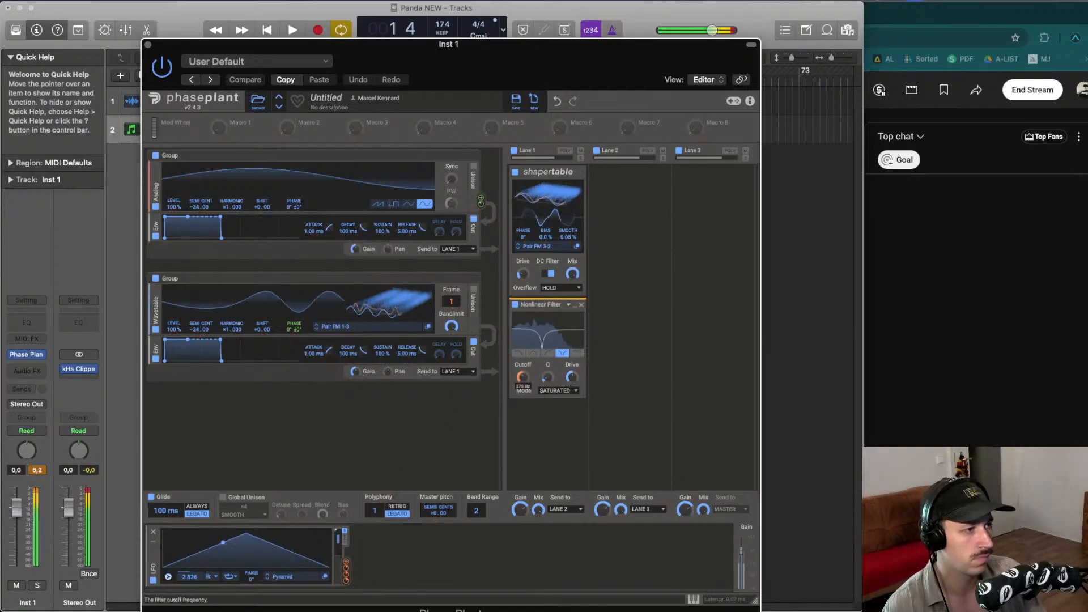
- Switch the wavetable generator to Pair FM 1-1 and route the LFO to the filter's Drive knob
left_click(317, 329)
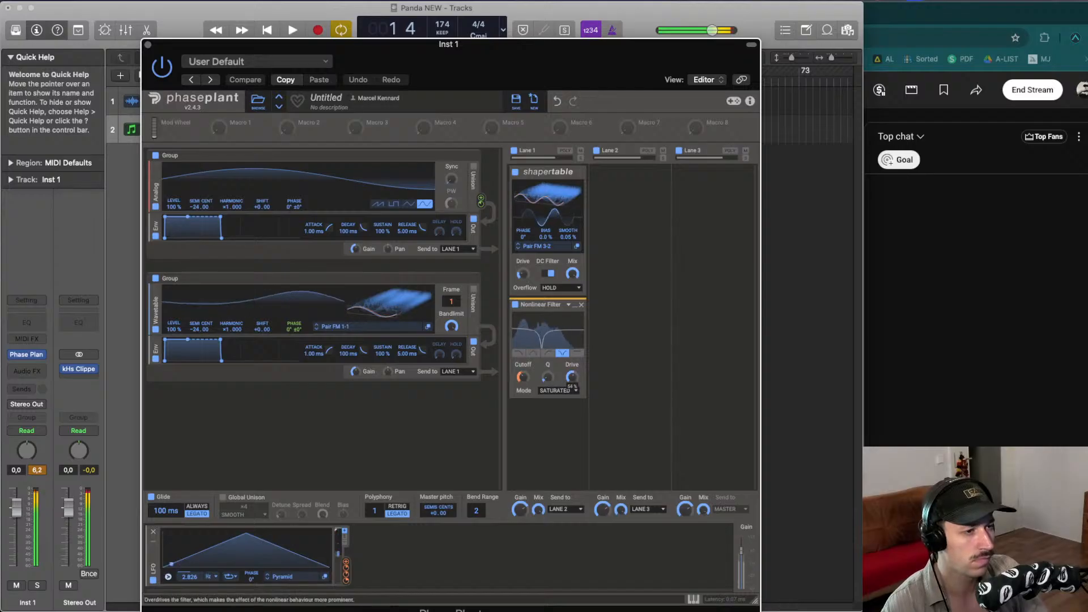
left_click(346, 569)
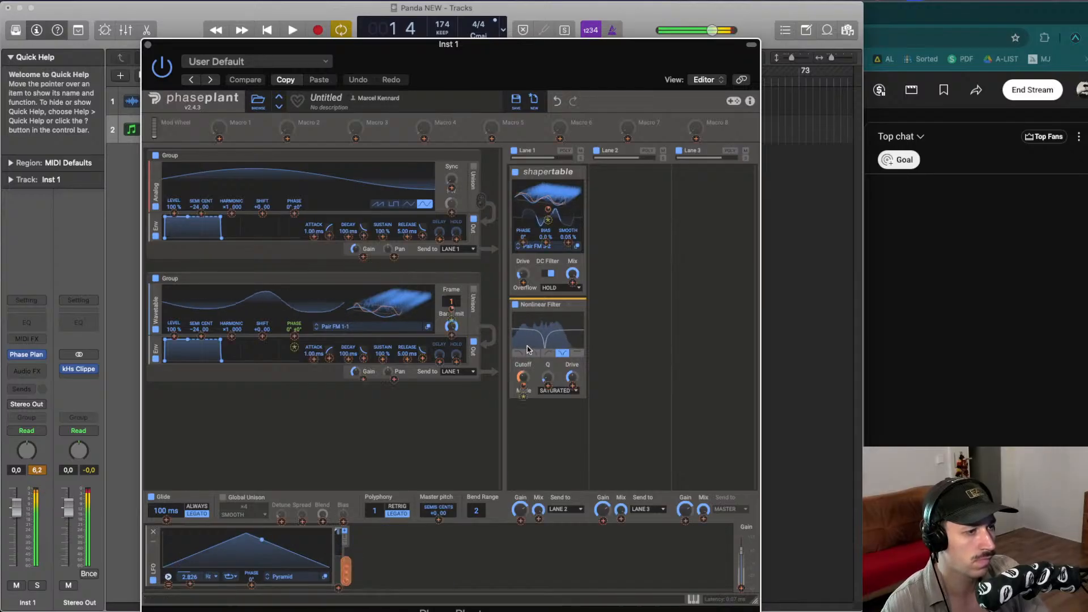
left_click(571, 378)
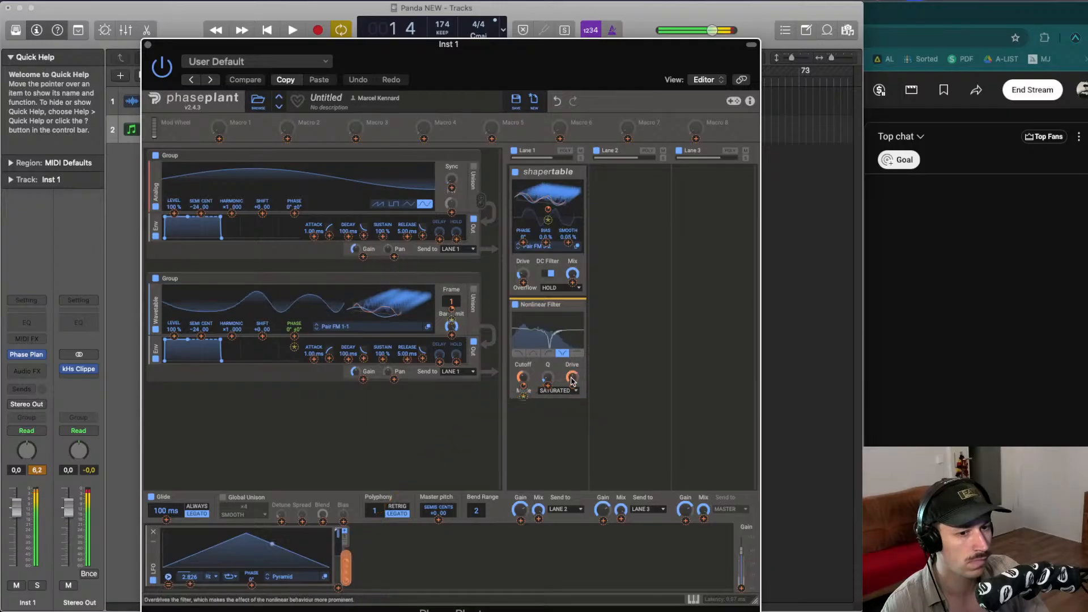
left_click(572, 380)
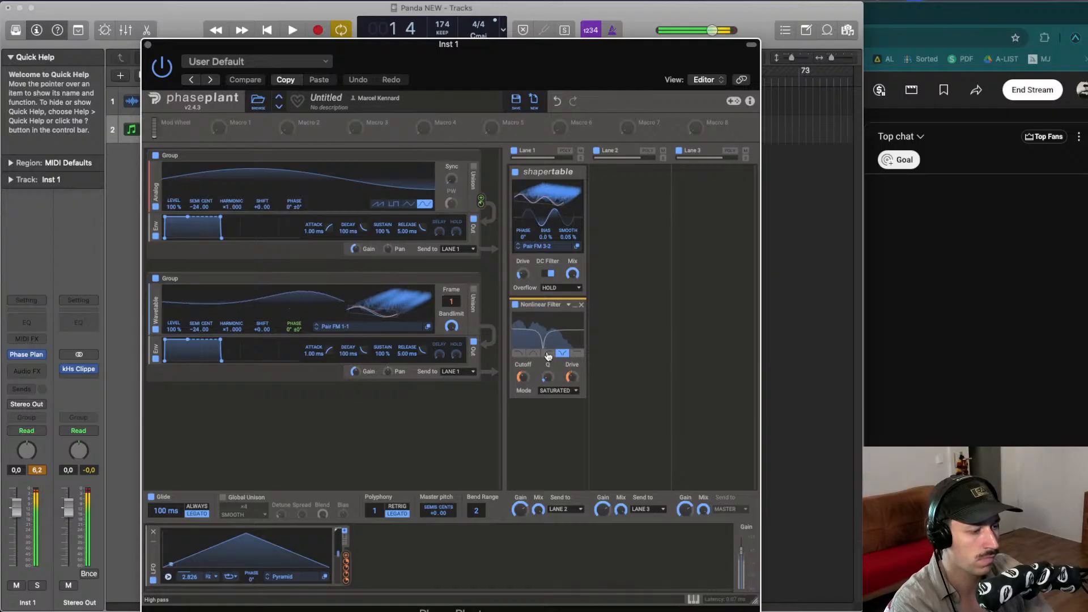
- Play the project to audition the patch and close the plugin window
key("space")
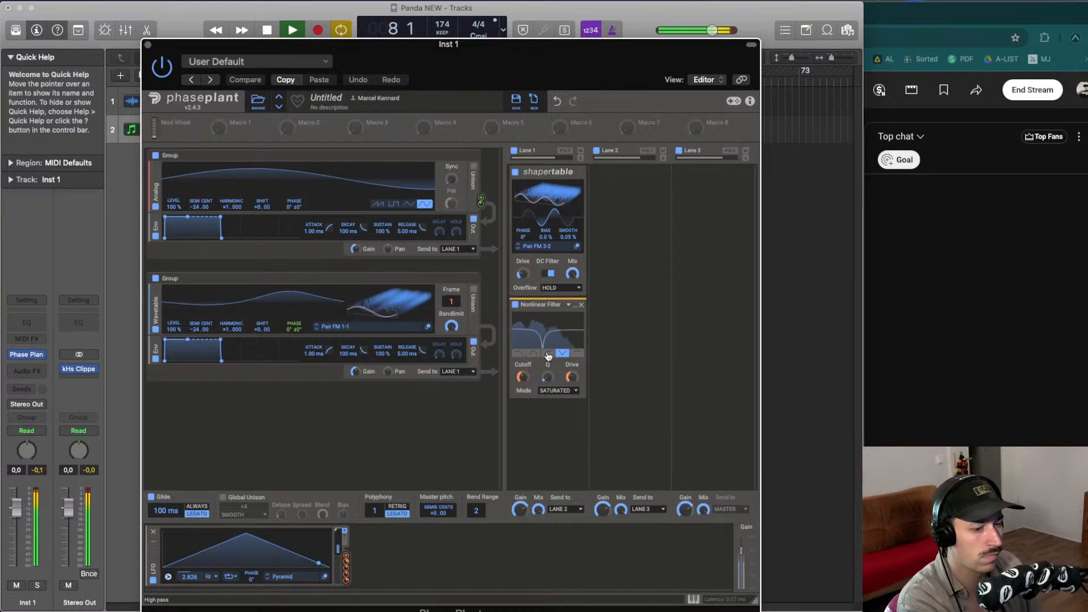
key("space")
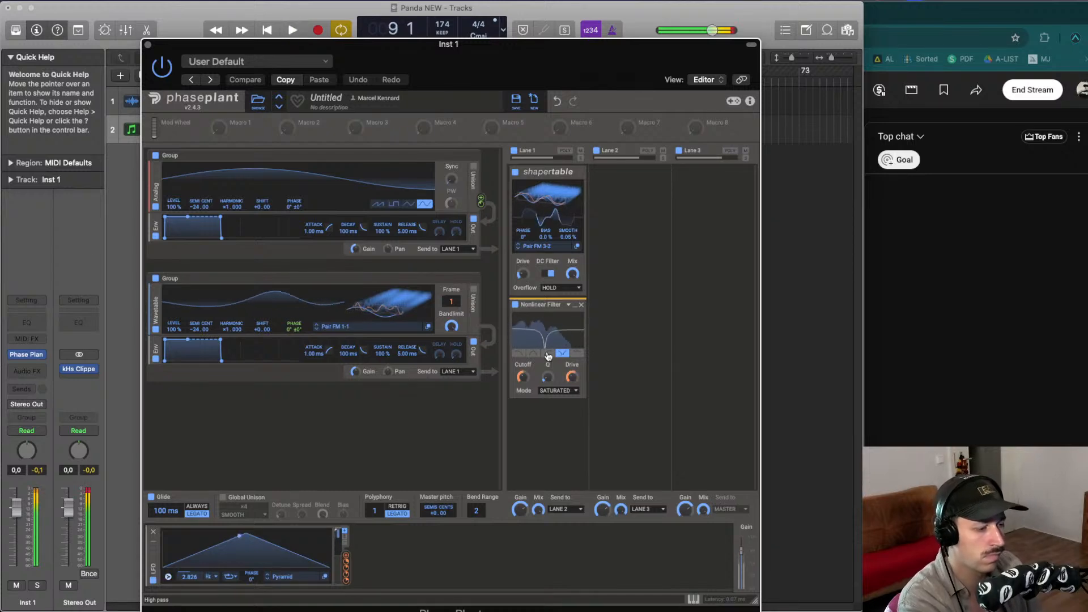
key("space")
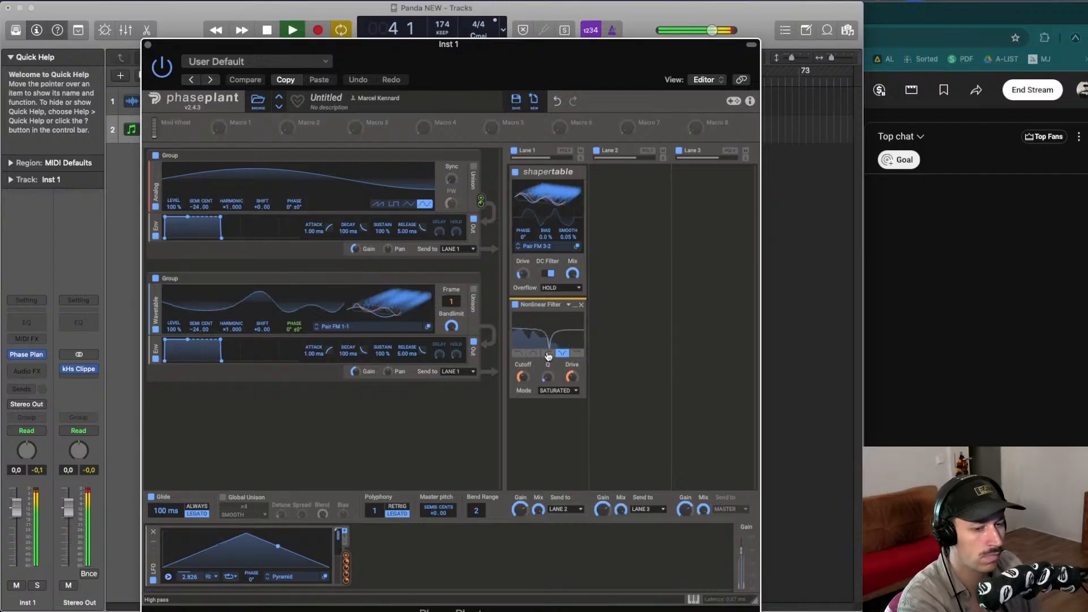
key("space")
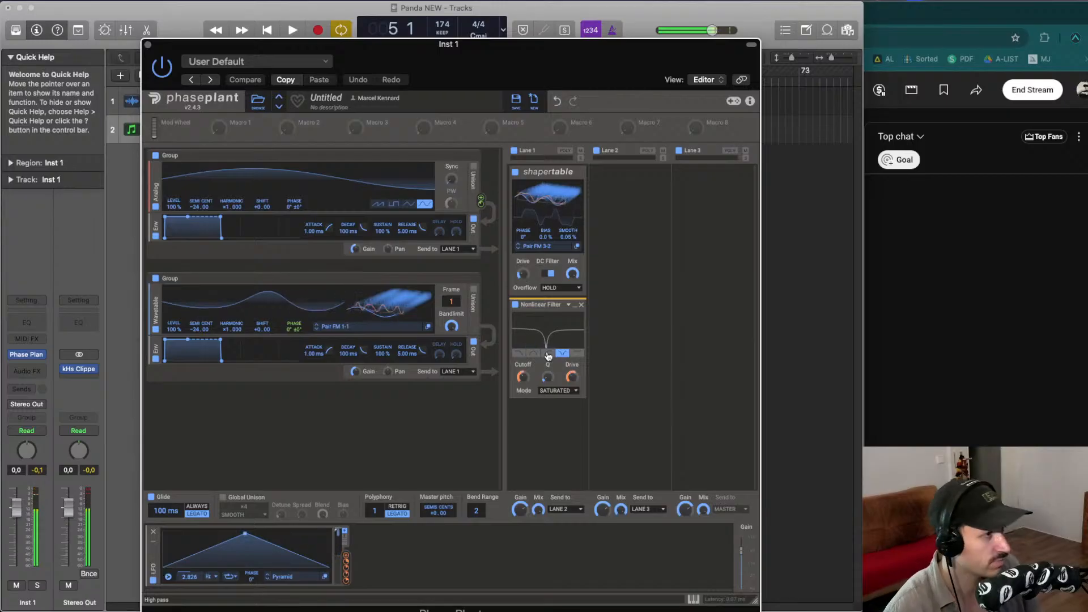
left_click(148, 45)
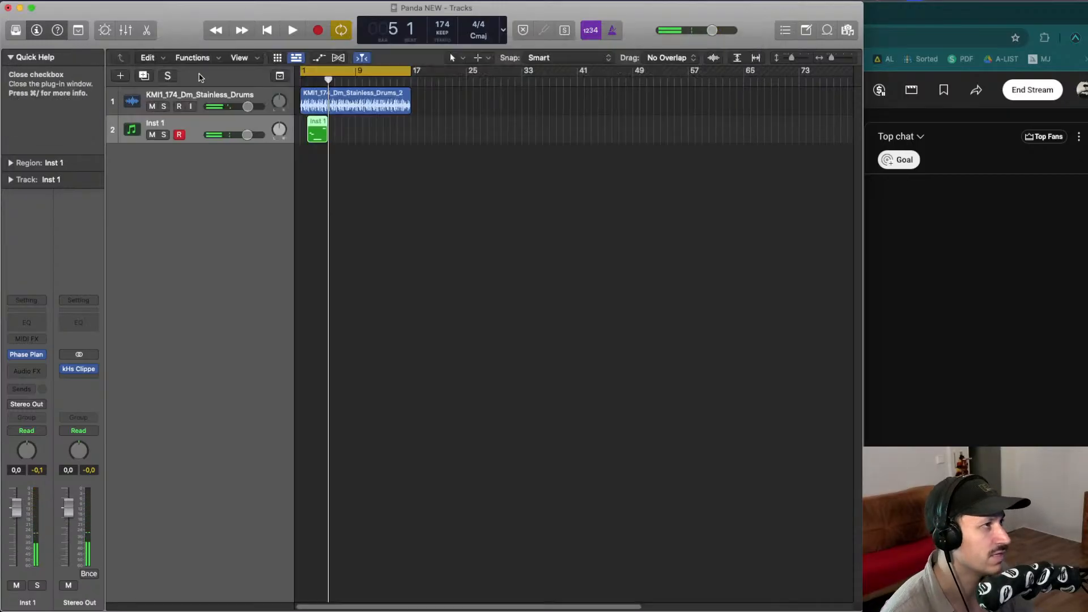
- Extend the Inst 1 MIDI region's start back to the bar line and open it in the Piano Roll
key("space")
key("space")
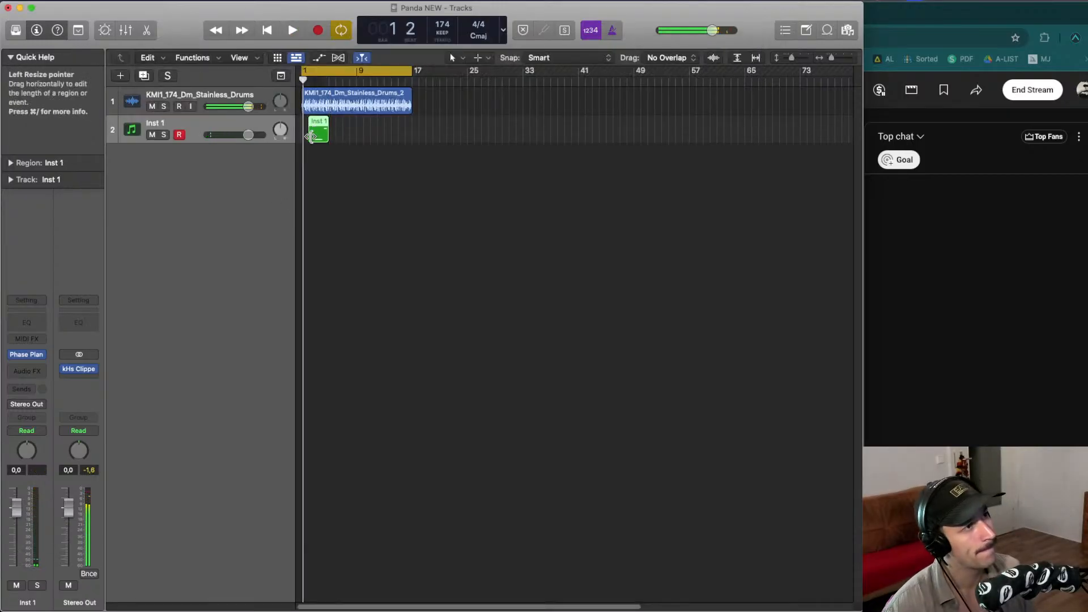
left_click_drag(310, 138, 302, 138)
key("space")
key("p")
- Select all the notes in the region and quantize them to 1/16 Note
key("space")
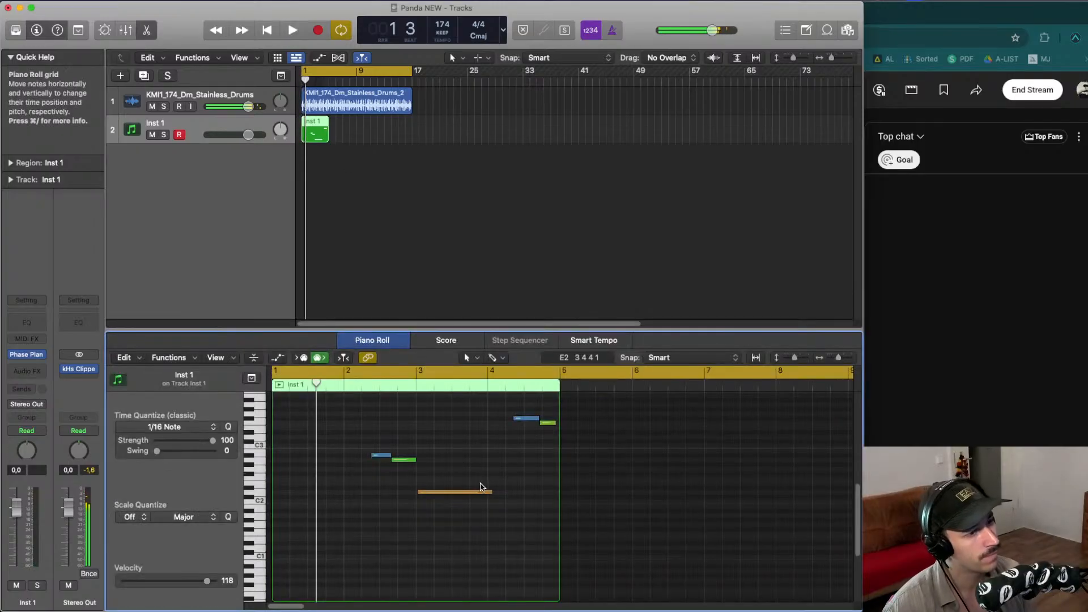
left_click_drag(481, 491, 607, 391)
key("space")
key("space")
scroll(395, 443, "down", 5)
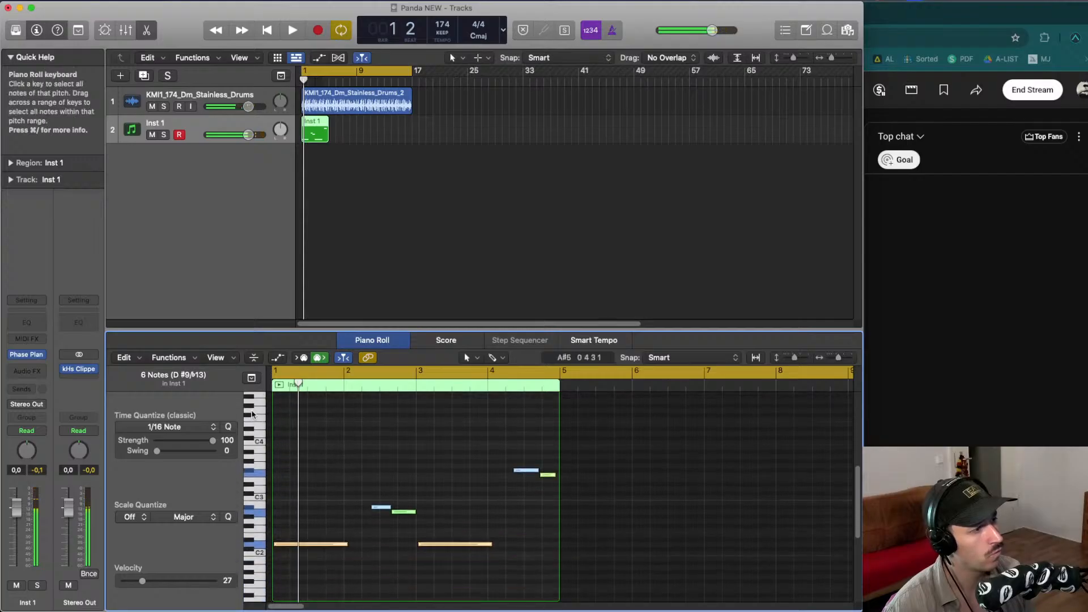
key("q")
key("space")
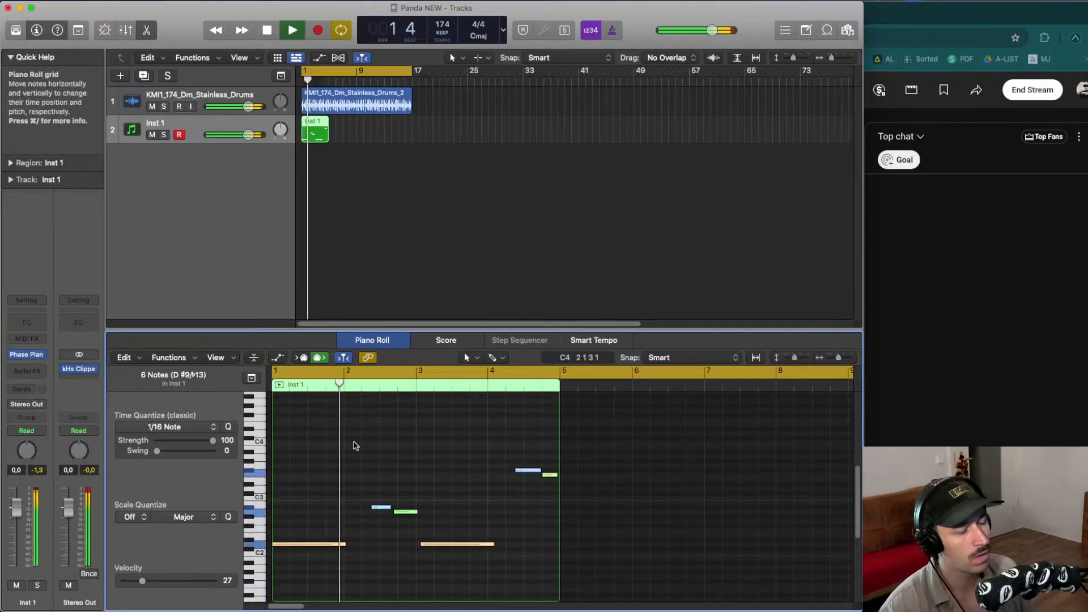
- Lengthen the first low note slightly past the start of bar 2
left_click(430, 469)
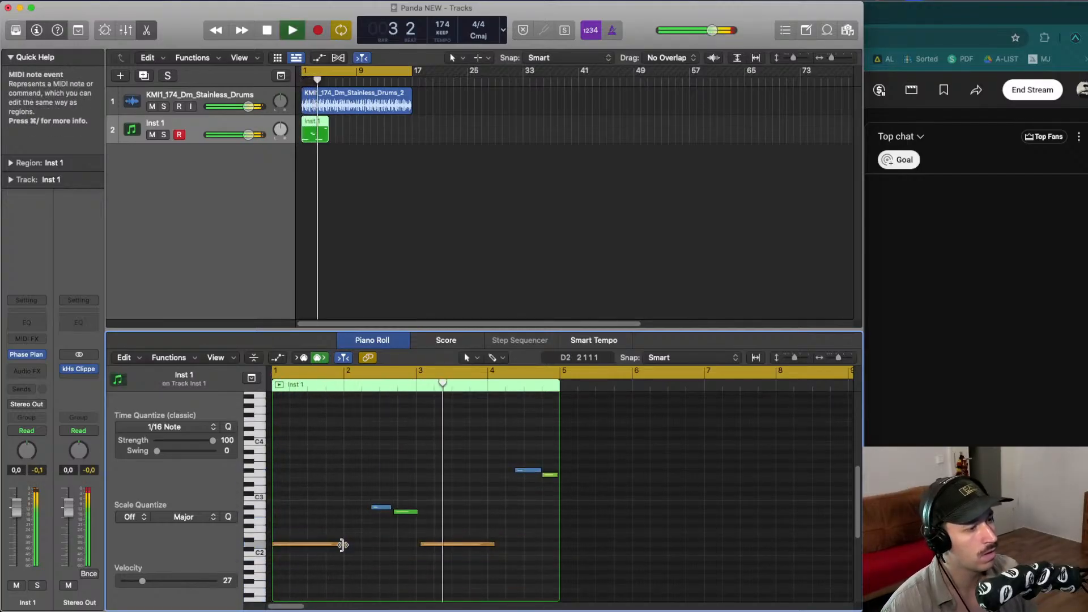
left_click_drag(342, 545, 361, 545)
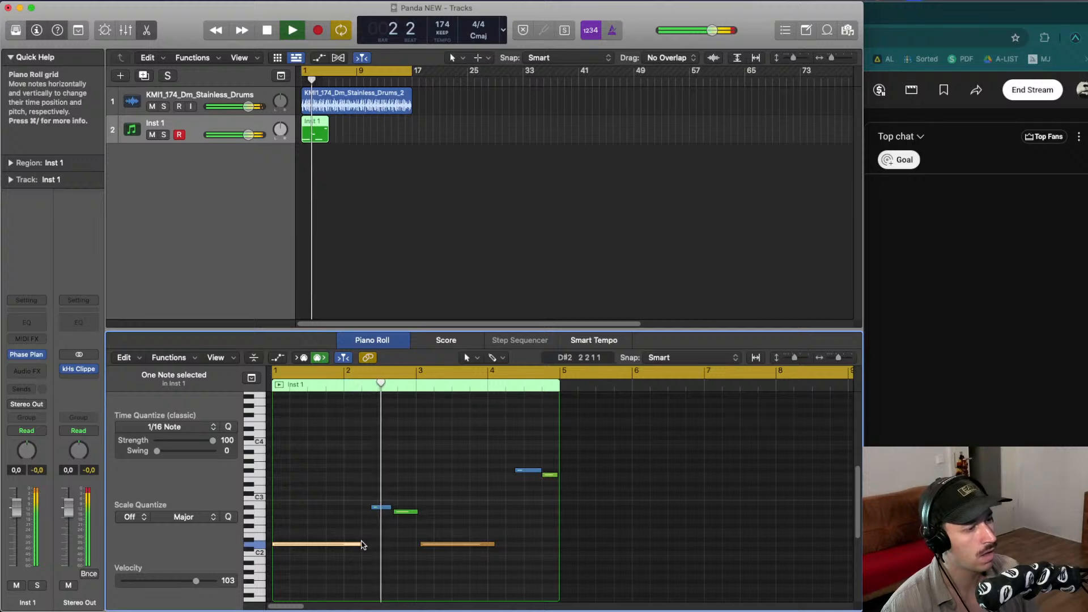
key("space")
- Quantize the second low note to 1/8 Note and lengthen it slightly into bar 4
left_click(441, 544)
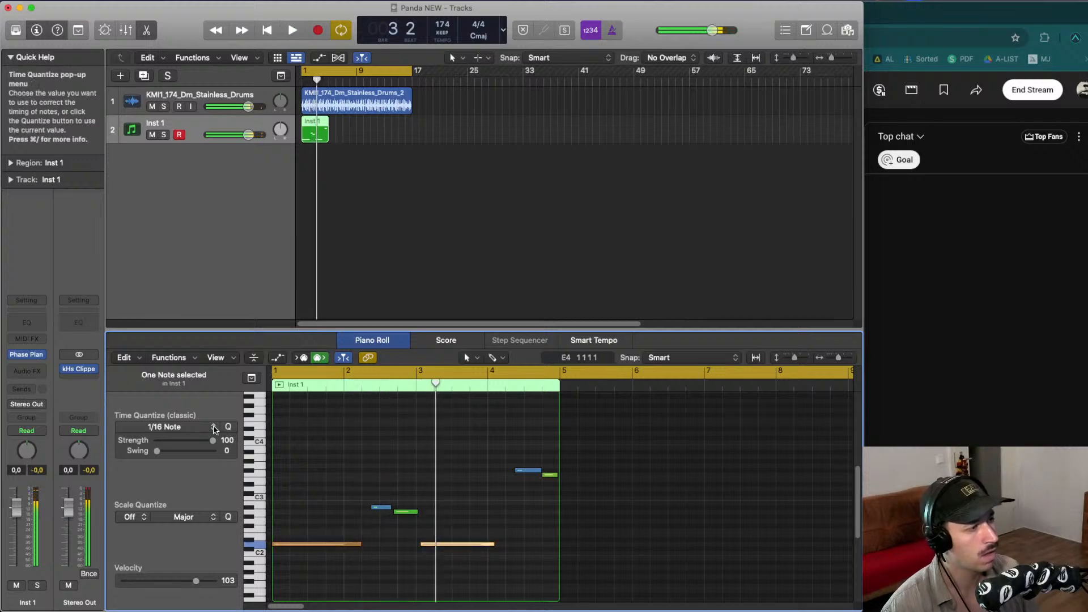
left_click(214, 430)
left_click(186, 494)
left_click(506, 543)
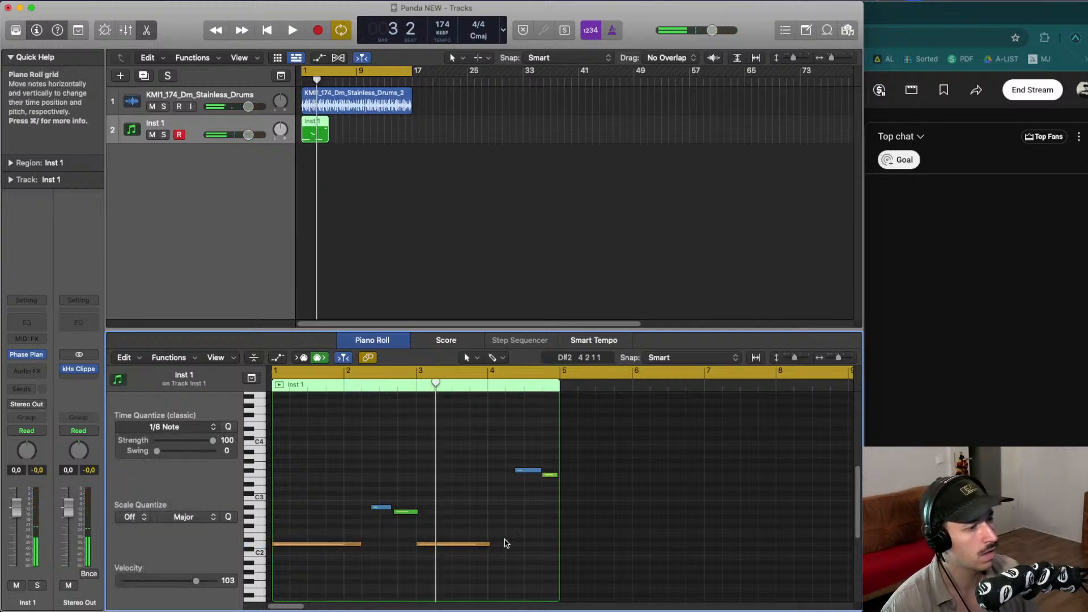
left_click_drag(488, 544, 505, 545)
key("space")
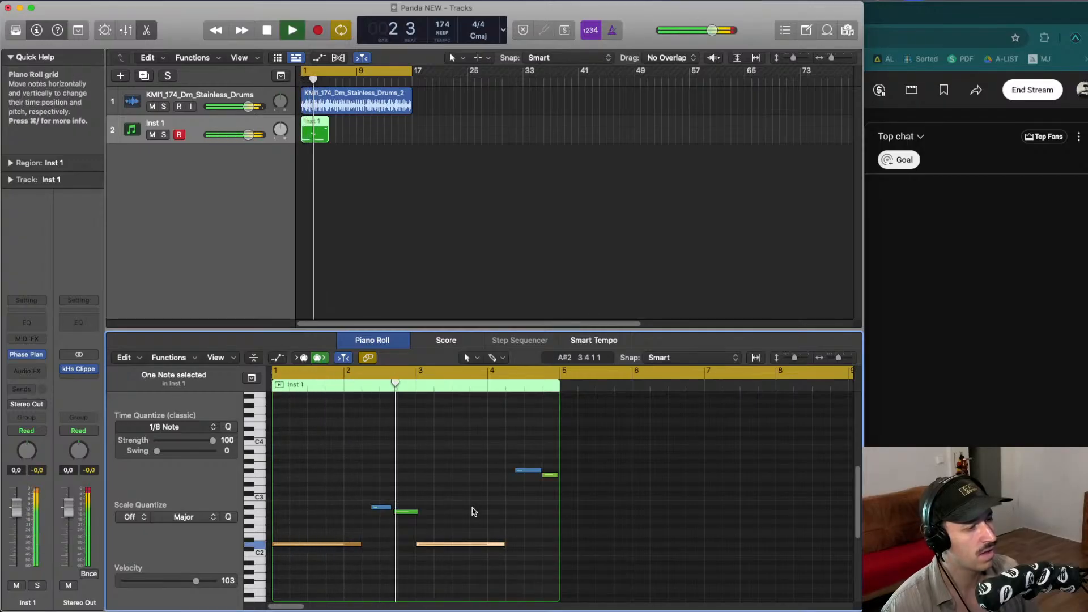
- Select the two middle notes and quantize them to 1/16 Note
left_click(463, 508)
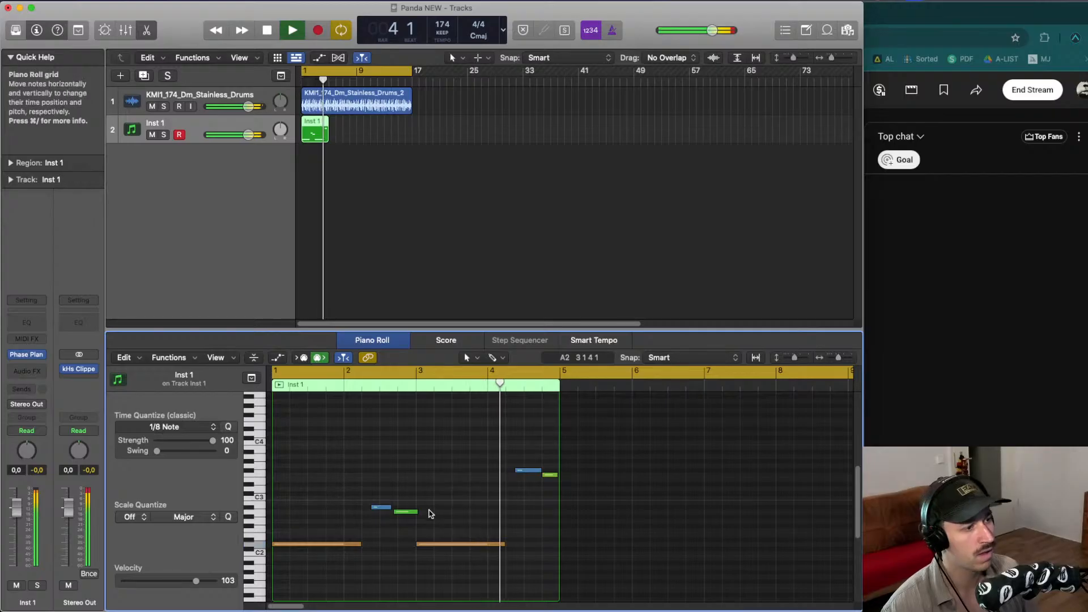
key("space")
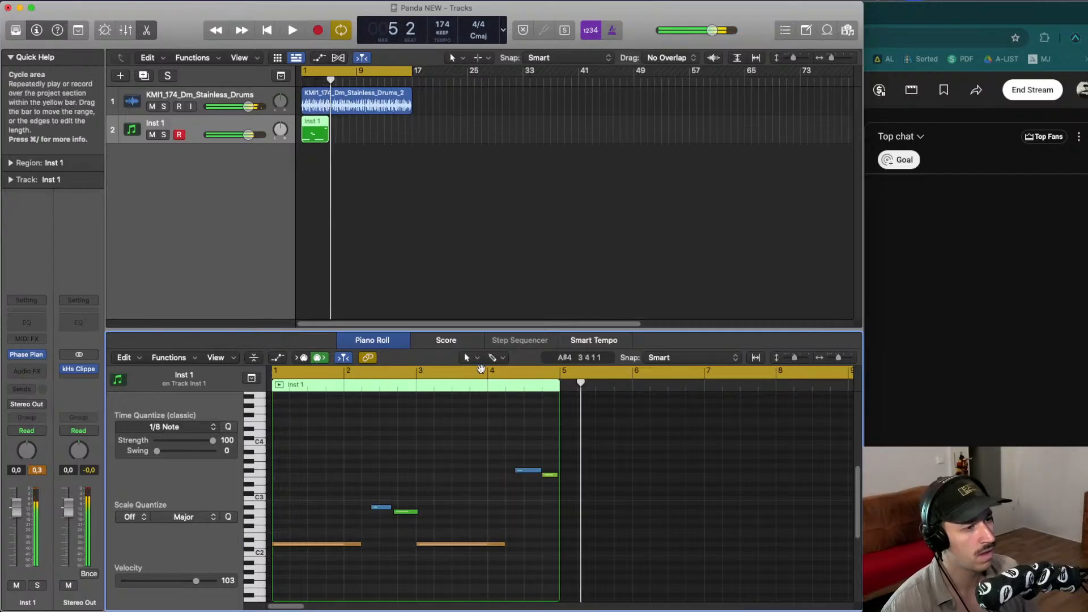
key("space")
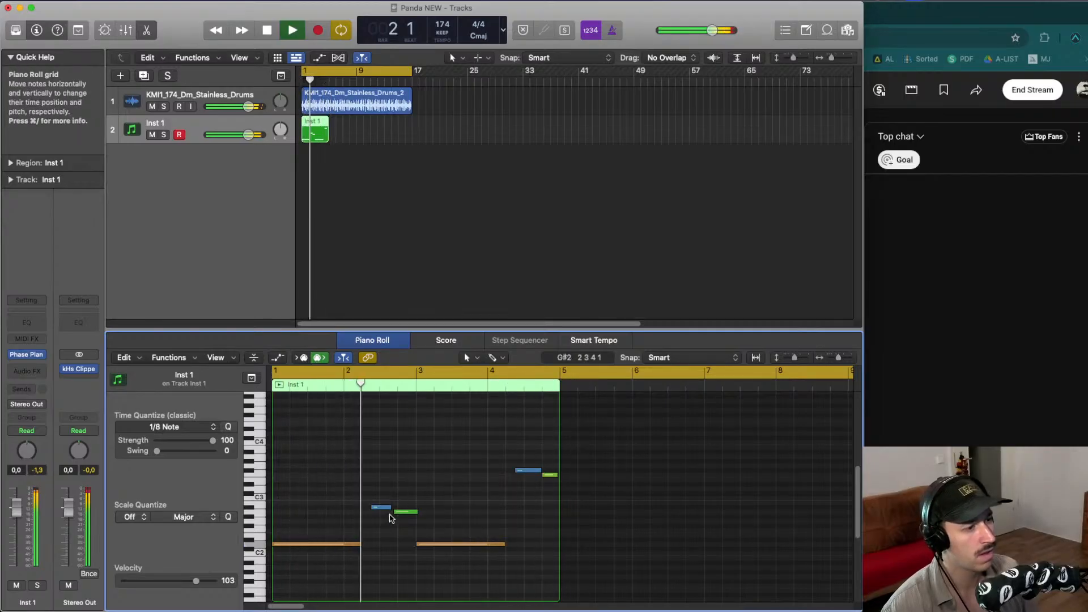
key("space")
left_click_drag(389, 518, 408, 483)
left_click(188, 429)
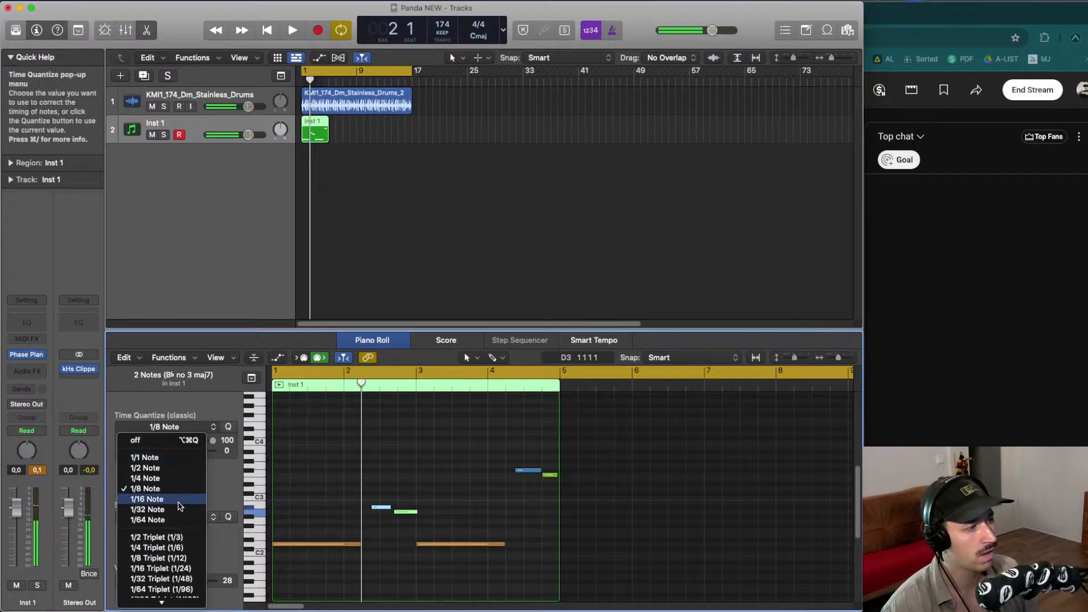
left_click(180, 500)
key("space")
- Lengthen the higher middle note and shorten the note that follows it
left_click(381, 468)
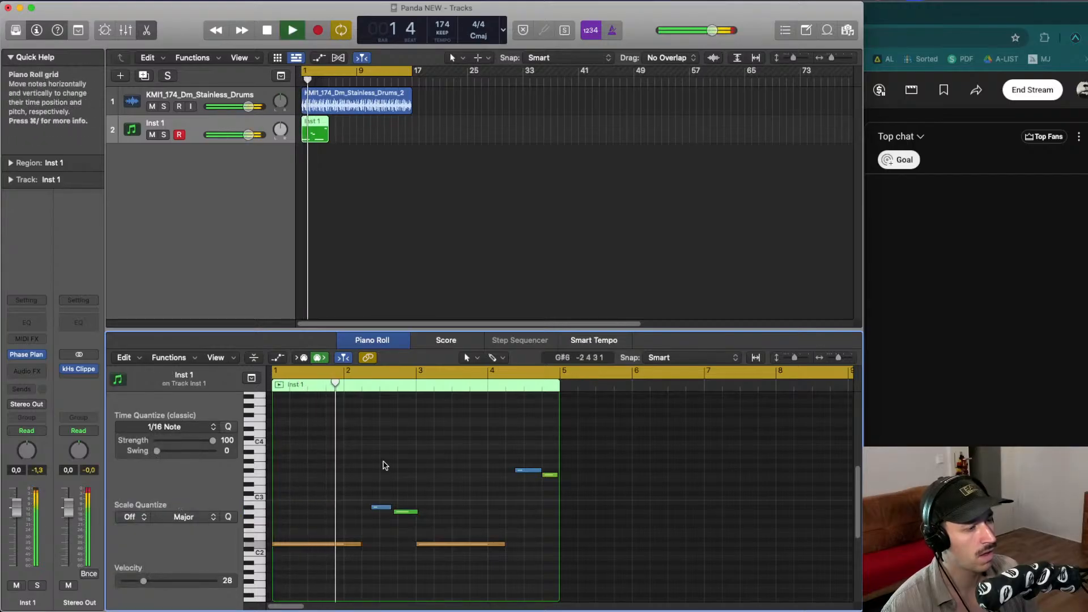
key("space")
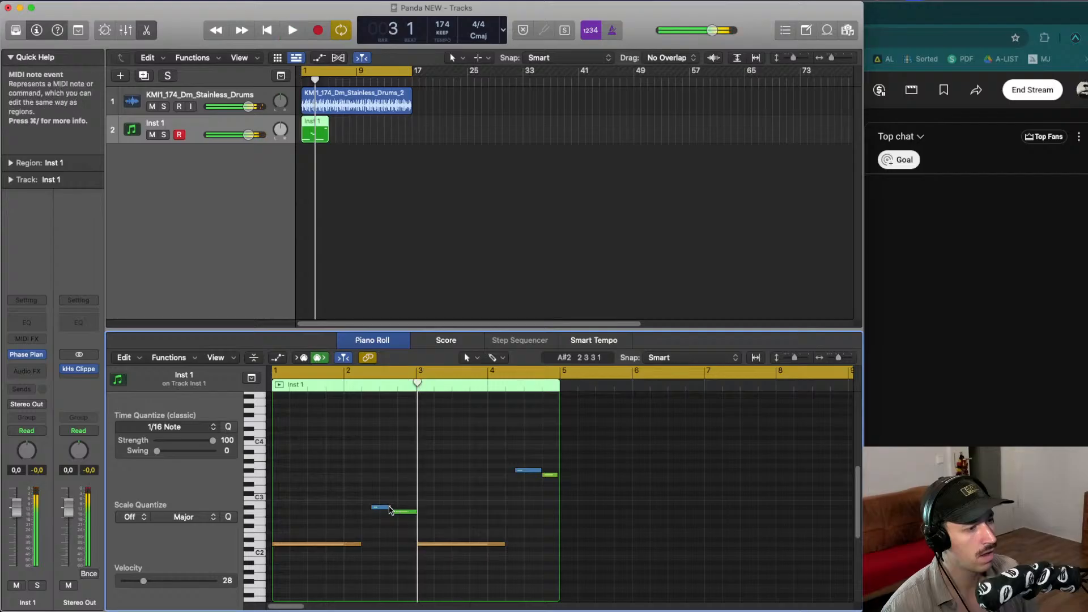
left_click_drag(390, 507, 396, 508)
left_click(359, 385)
key("space")
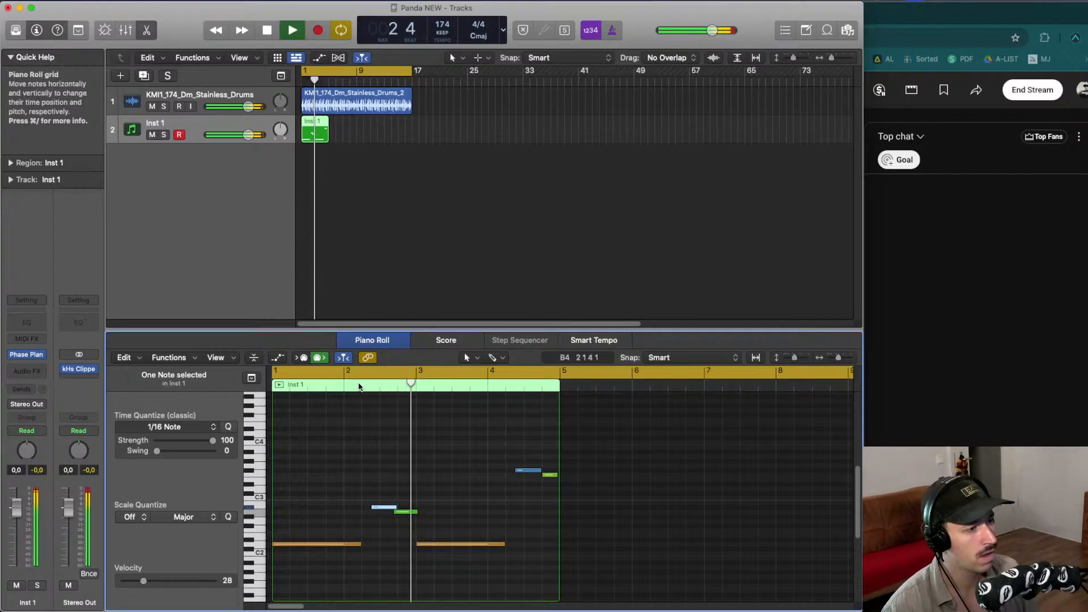
key("space")
left_click_drag(417, 512, 411, 515)
key("space")
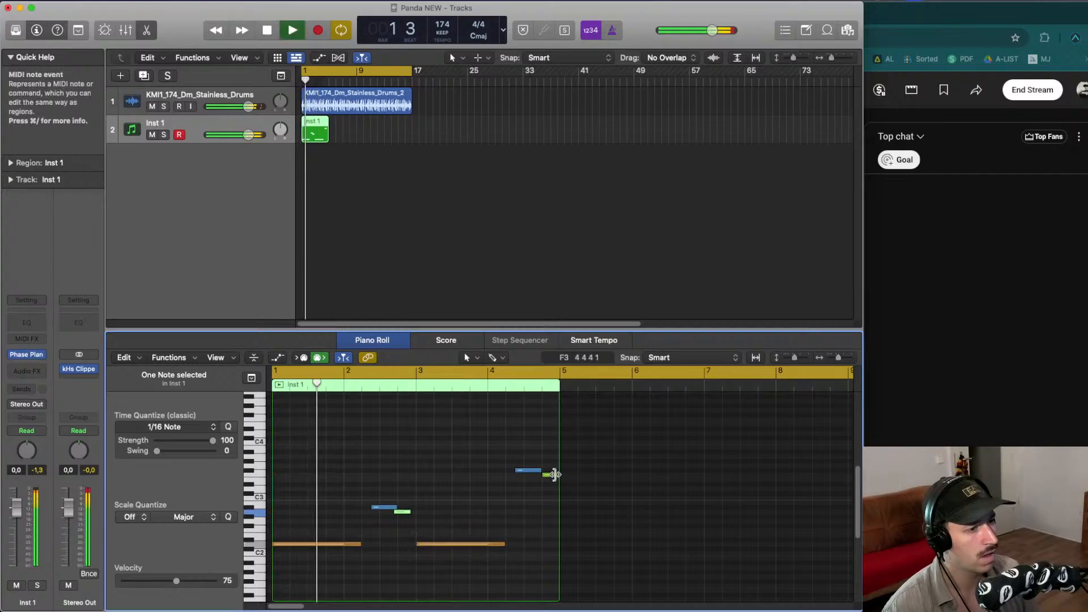
- Trim the lengths of the last two notes so they adjoin, and play back the pattern
left_click_drag(556, 475, 554, 477)
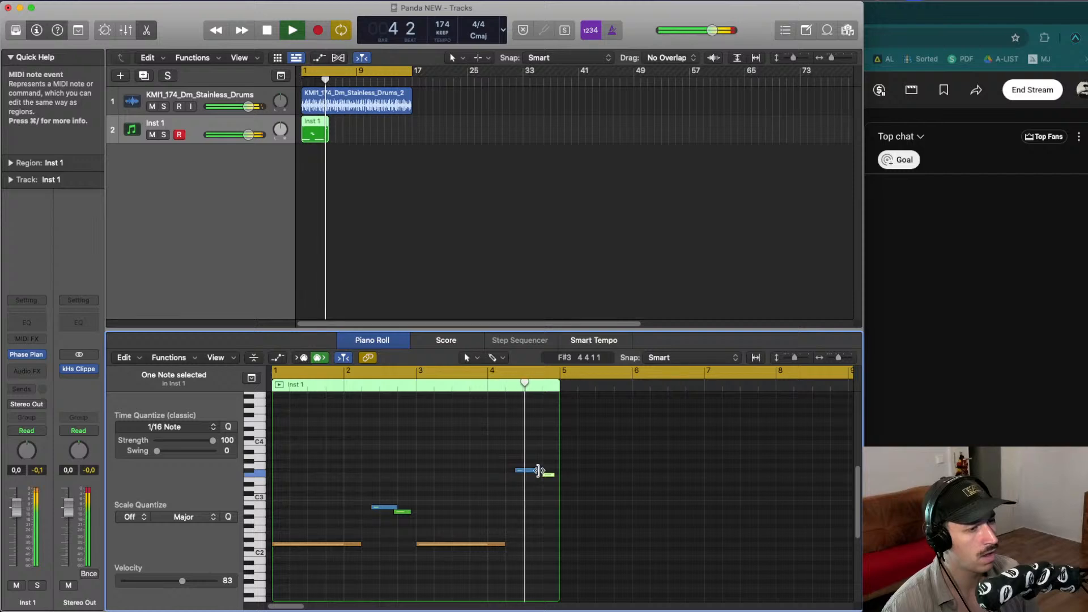
left_click_drag(544, 470, 543, 473)
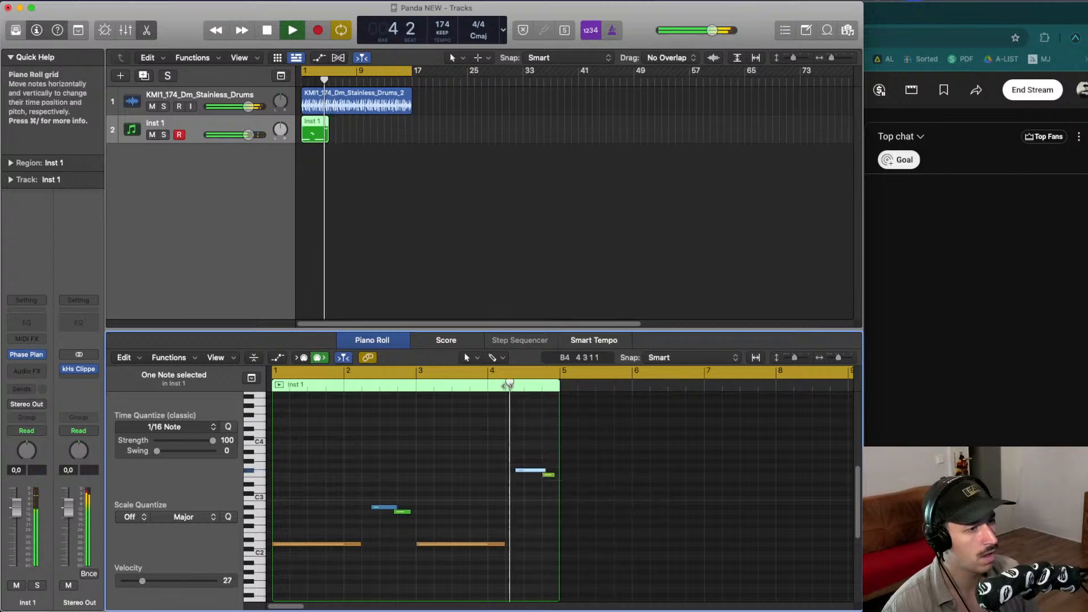
left_click_drag(547, 374, 276, 373)
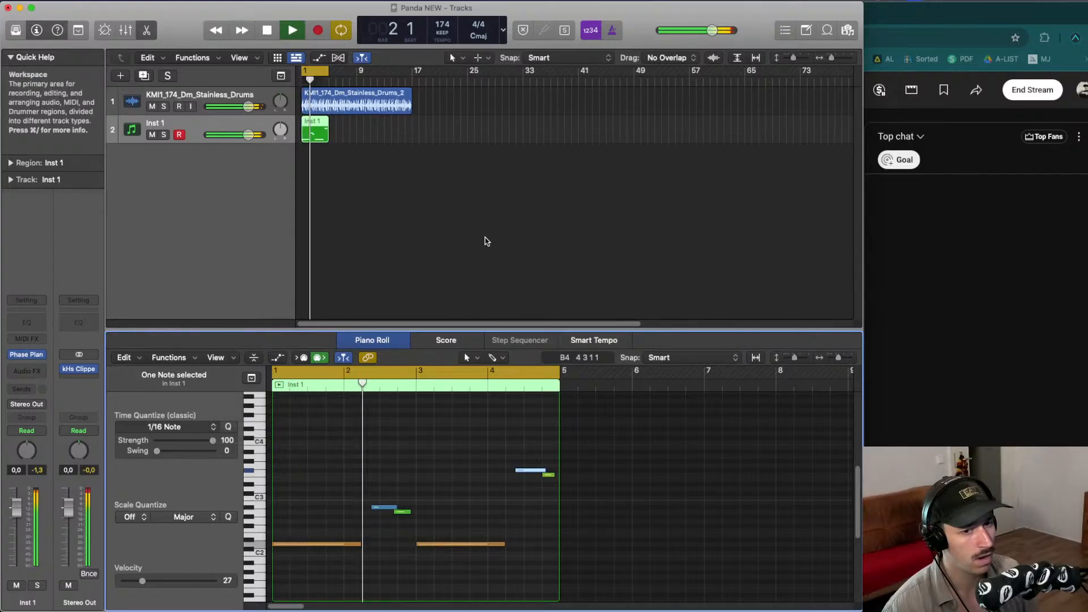
key("space")
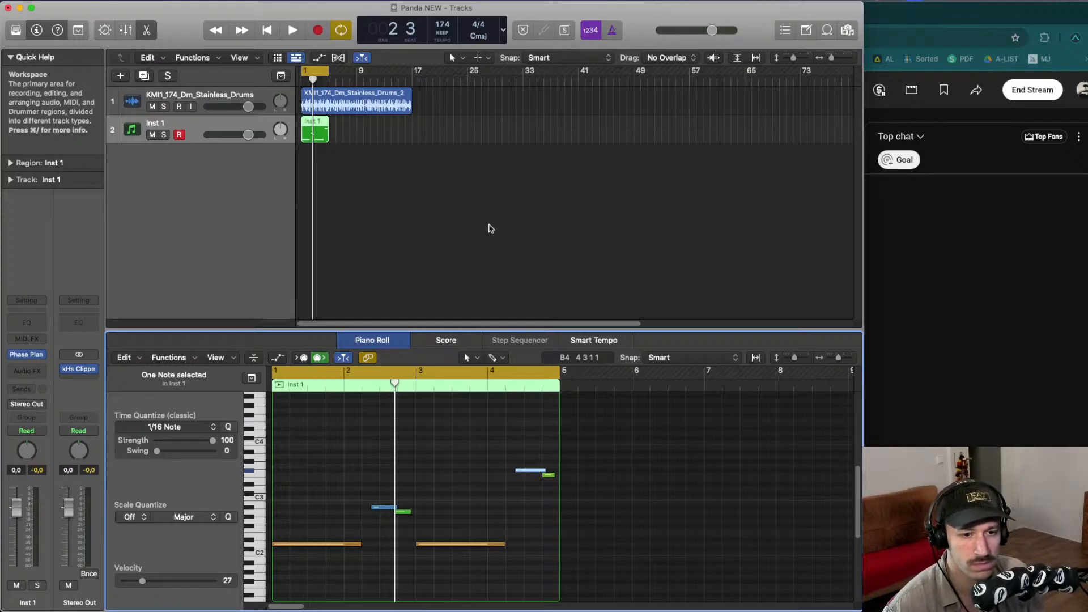
left_click(434, 170)
key("space")
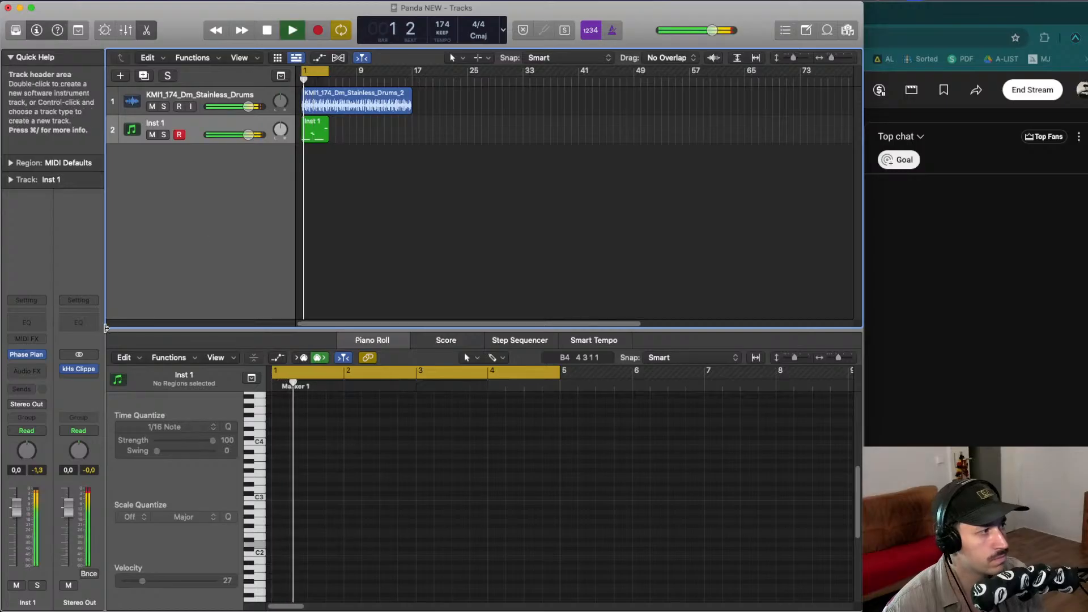
left_click(34, 370)
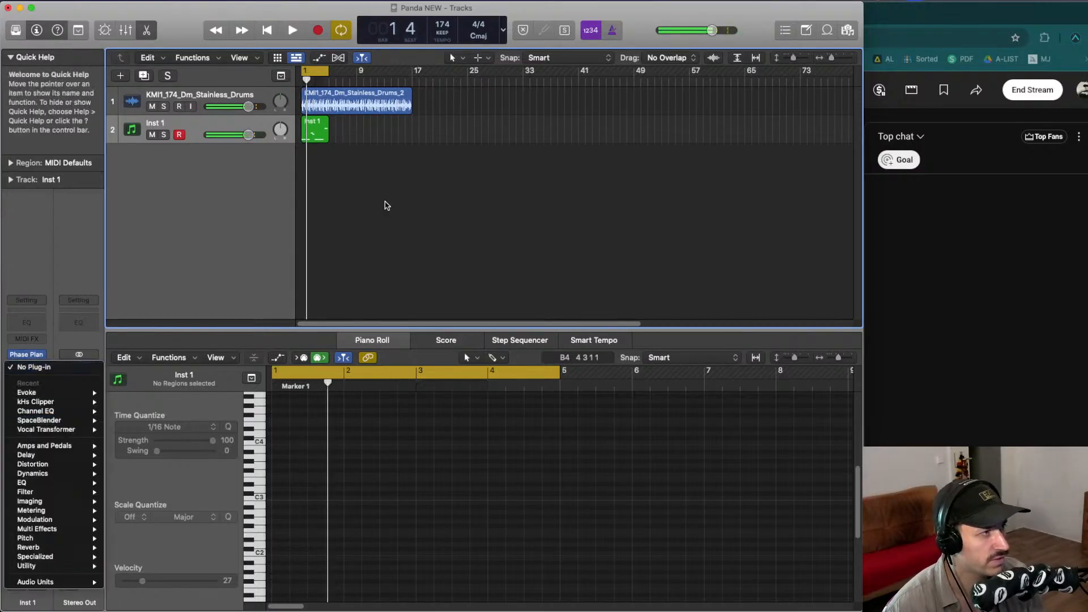
left_click(385, 202)
key("space")
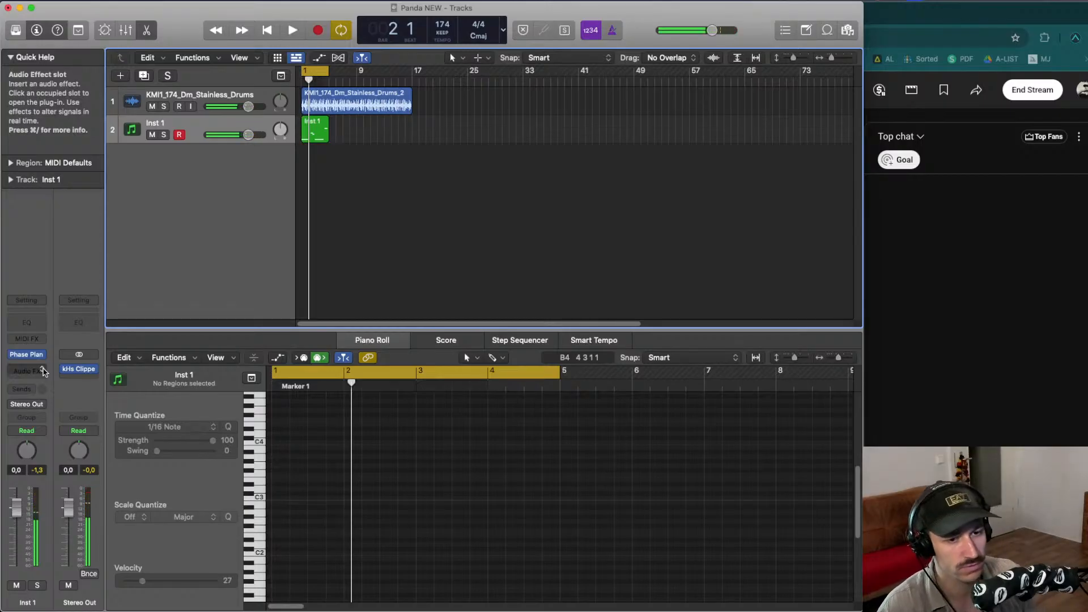
key("space")
key("space")
left_click(40, 370)
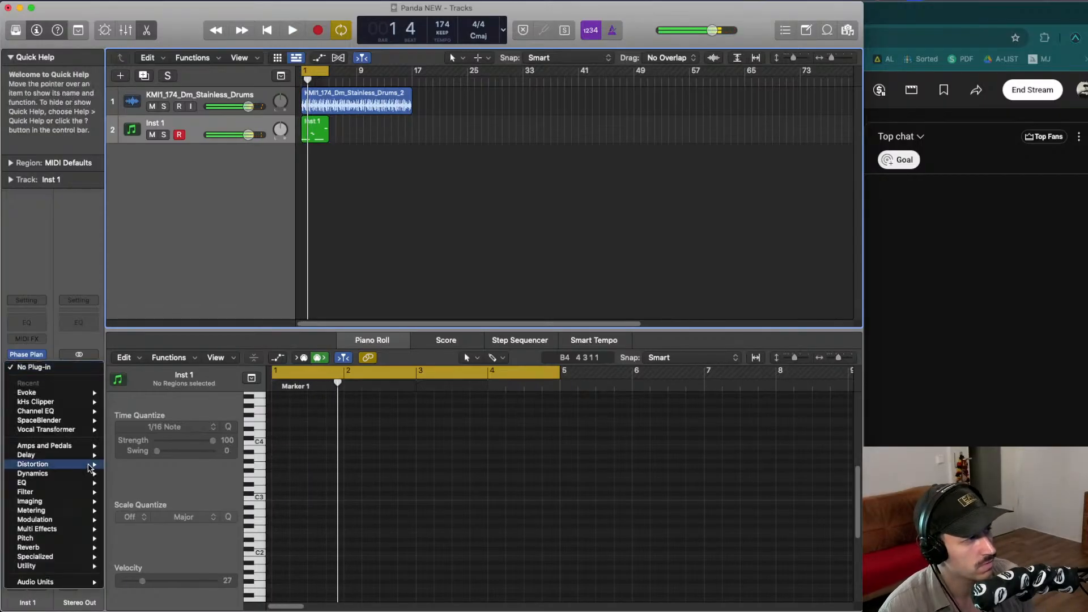
mouse_move(89, 410)
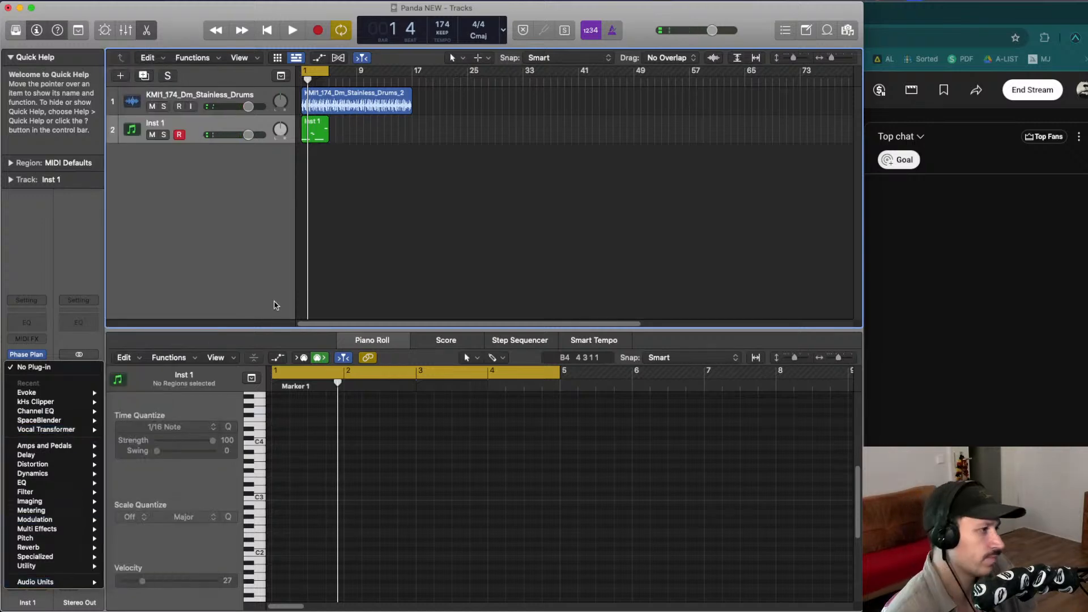
left_click(356, 267)
- Open the Phase Plant instrument and add a Distortion effect to Lane 1 below the Nonlinear Filter
left_click(33, 357)
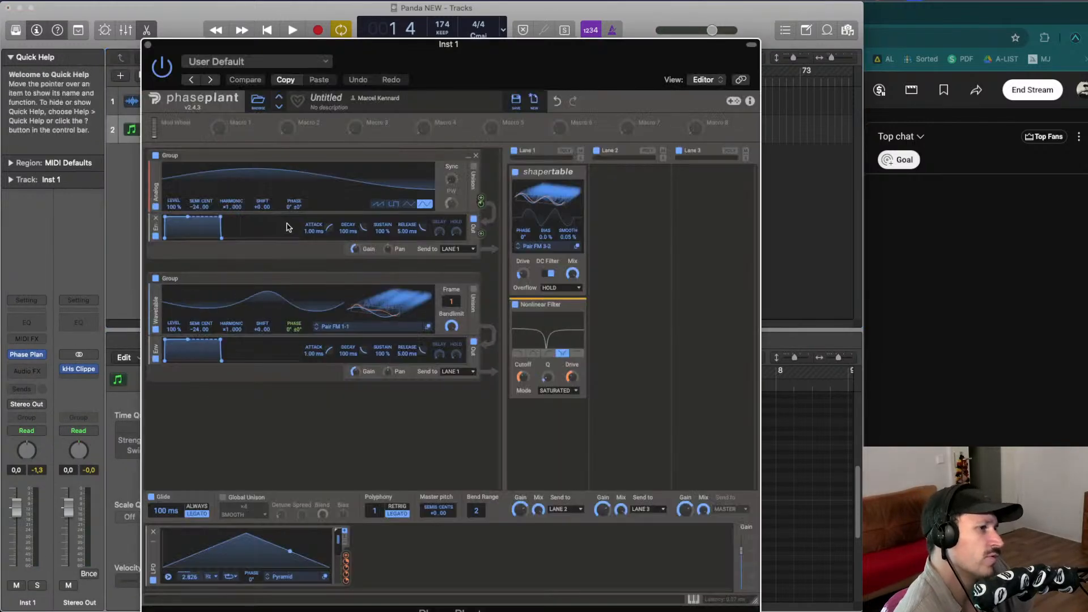
key("space")
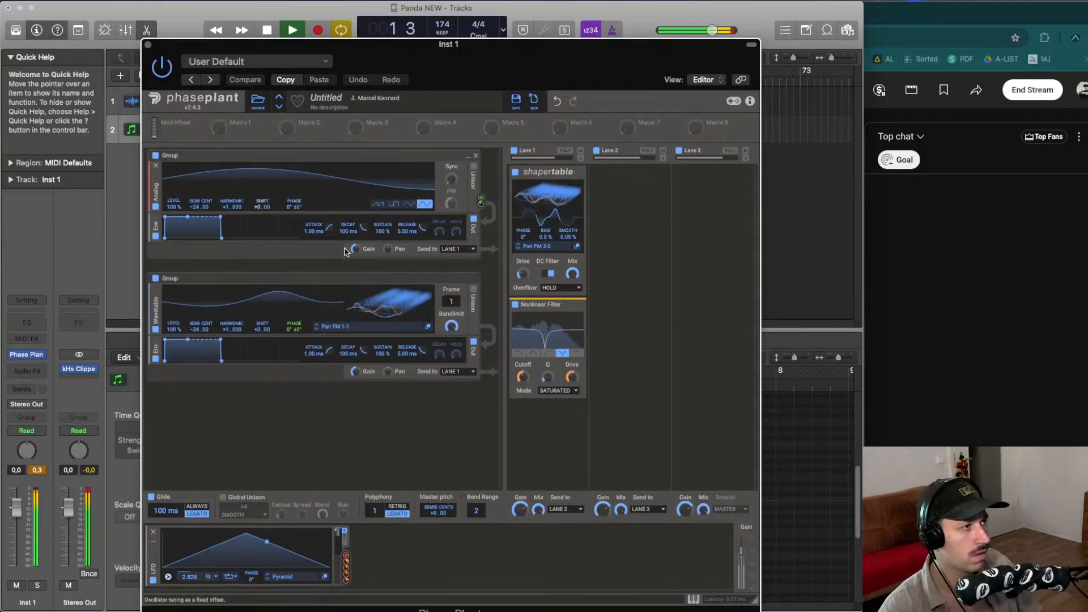
key("space")
left_click(544, 412)
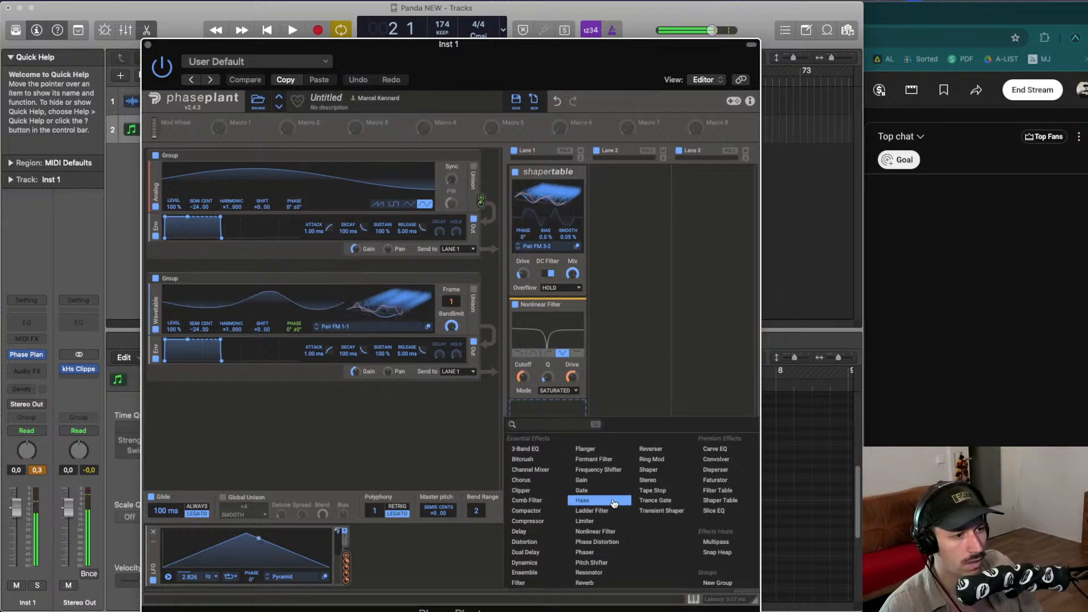
left_click(555, 547)
key("space")
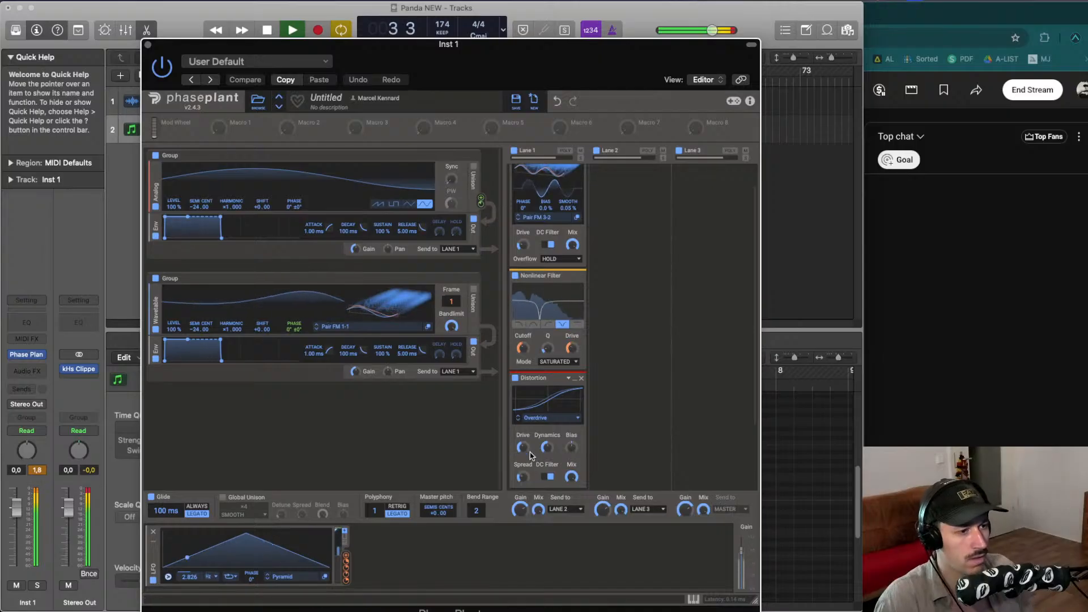
- Nudge the Distortion's drive and mix, toggling the effect off and on to compare
left_click_drag(524, 448, 524, 449)
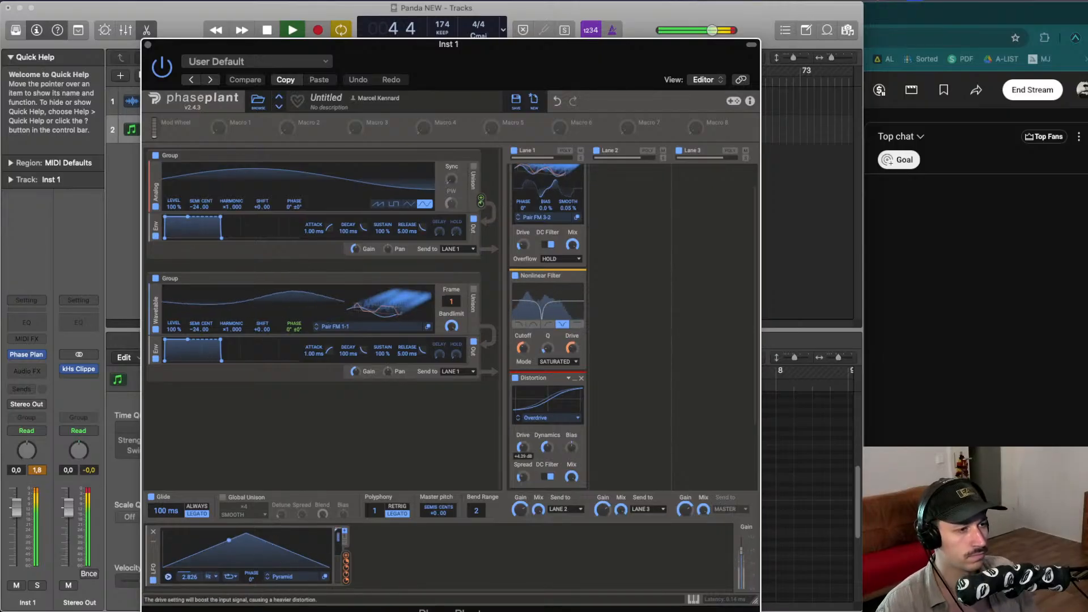
left_click(516, 378)
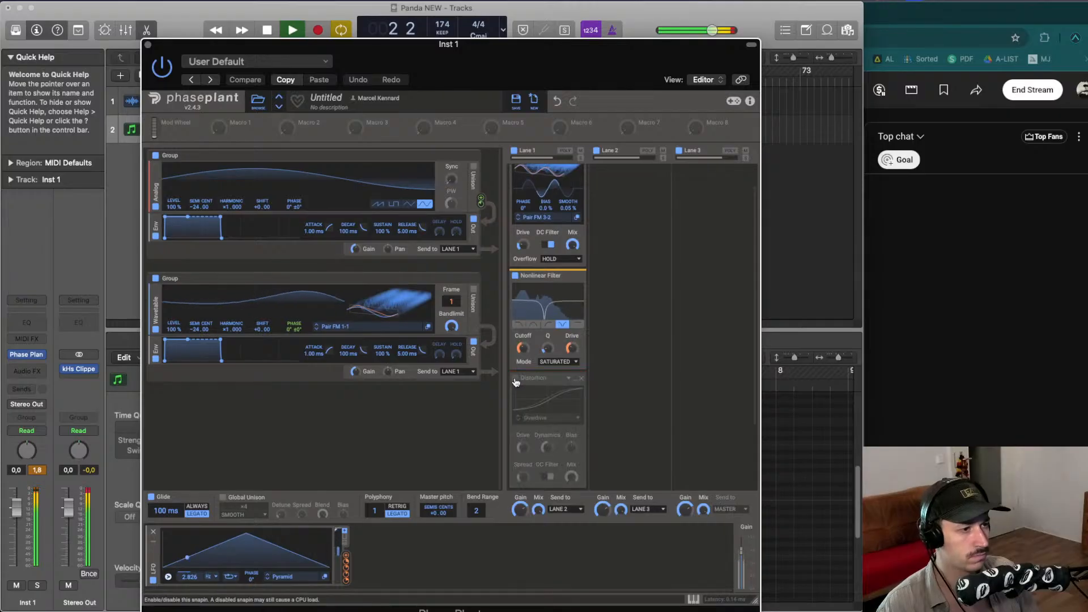
left_click(515, 379)
left_click_drag(572, 477, 571, 478)
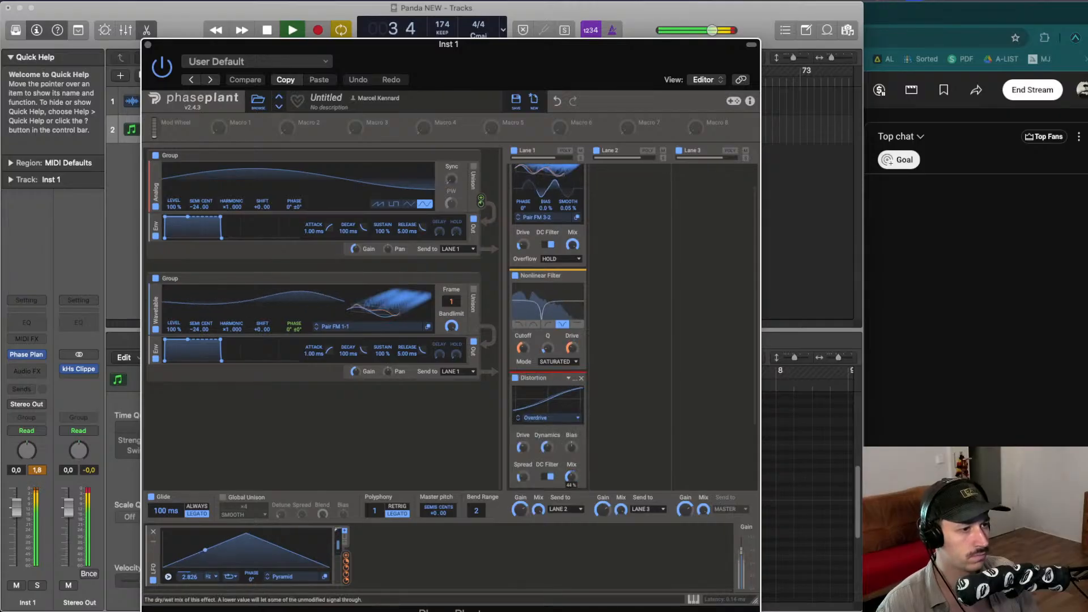
- Add a Ring Mod effect to Lane 2 and set its modulator to Band-Pass Noise
scroll(566, 397, "up", 2)
left_click(624, 202)
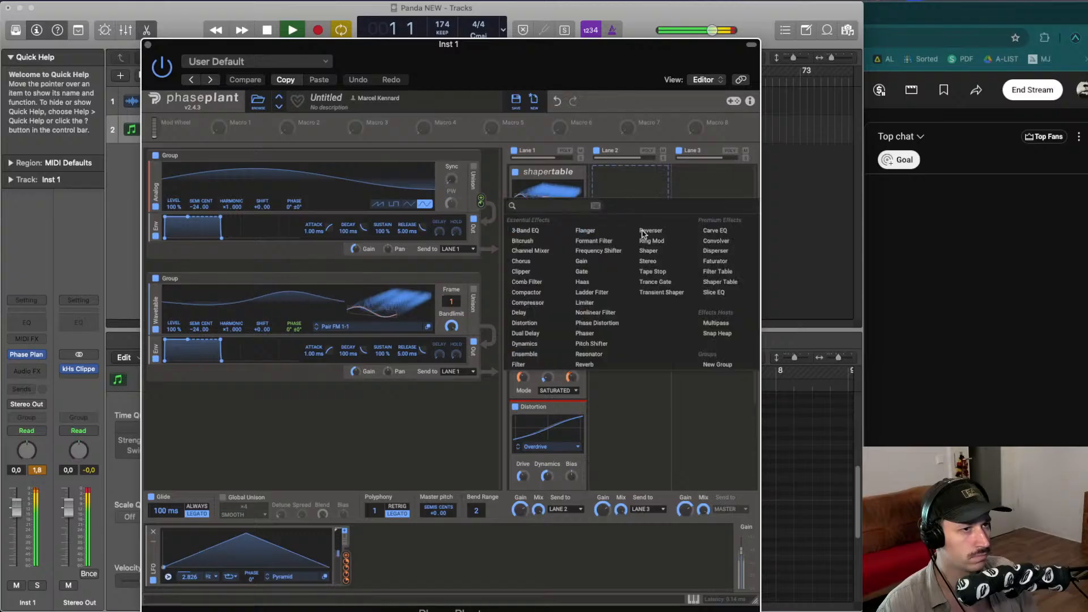
left_click(653, 240)
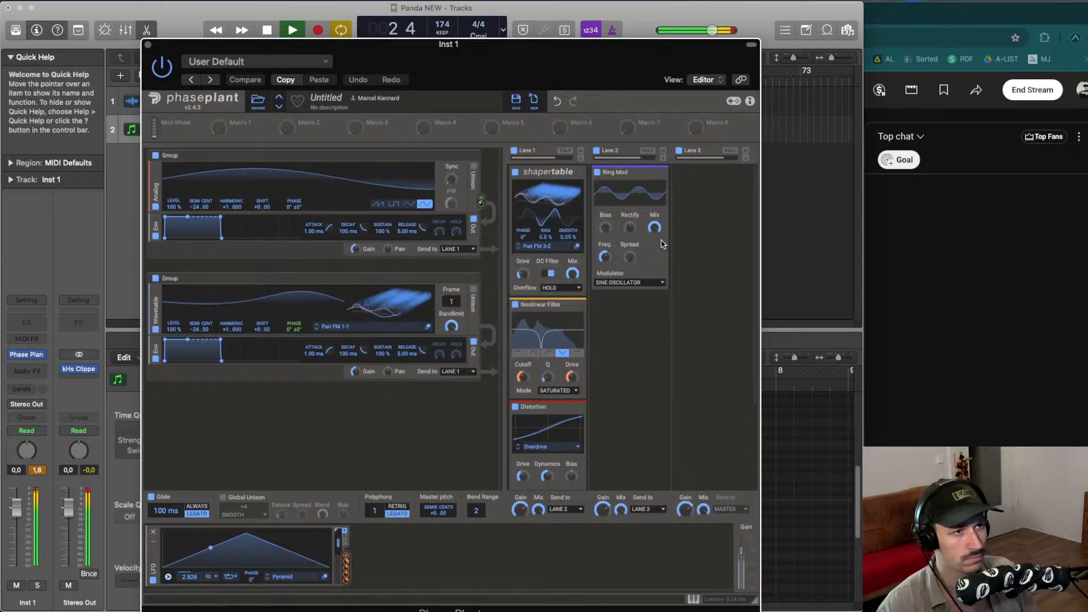
left_click(629, 283)
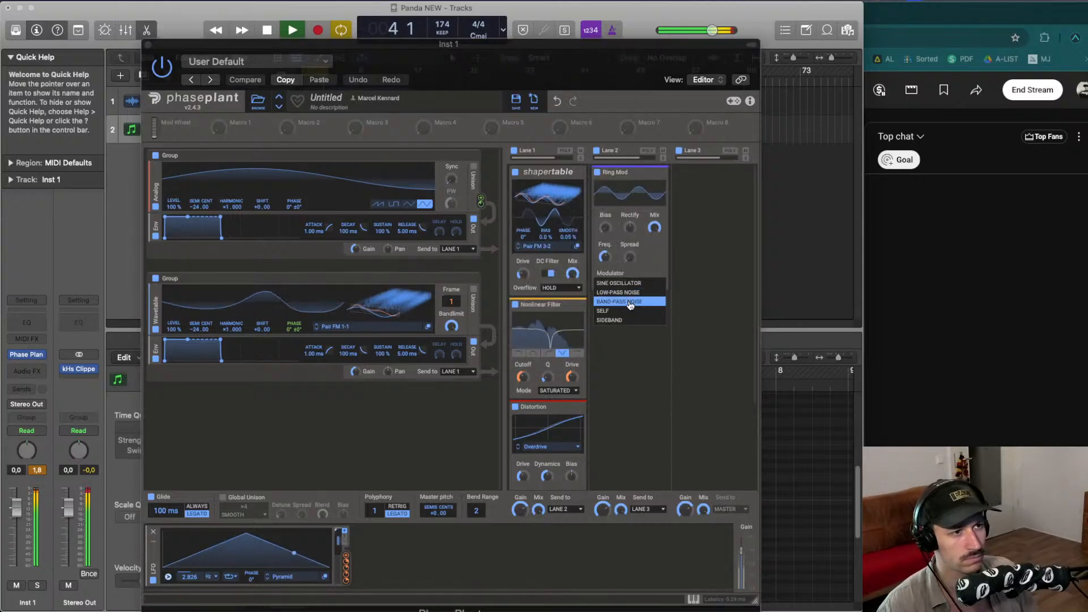
left_click(635, 302)
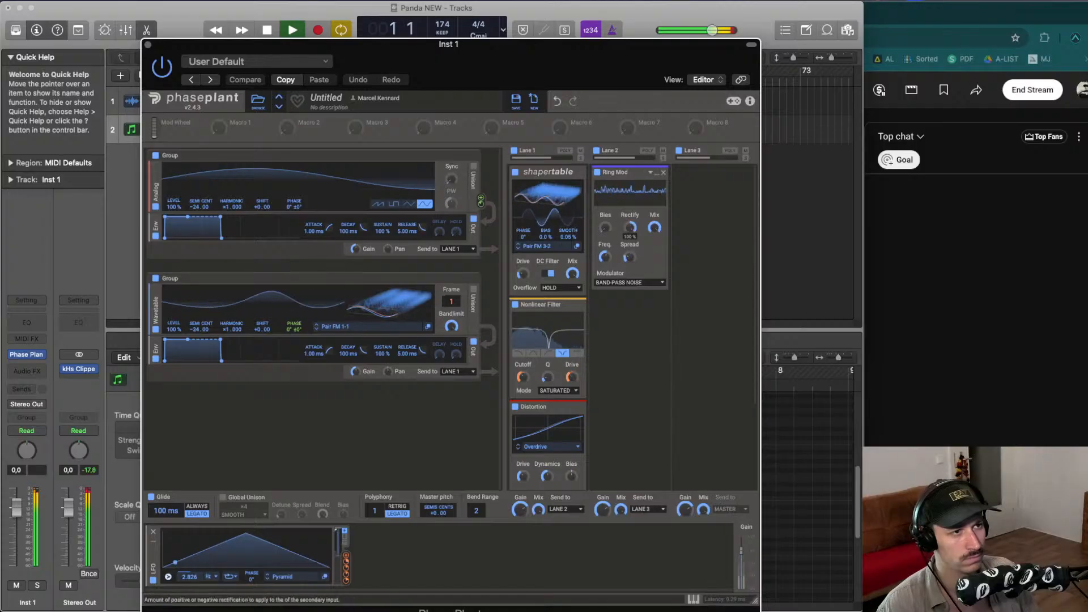
- Raise the Ring Mod's bias and frequency knobs
left_click_drag(606, 228, 605, 220)
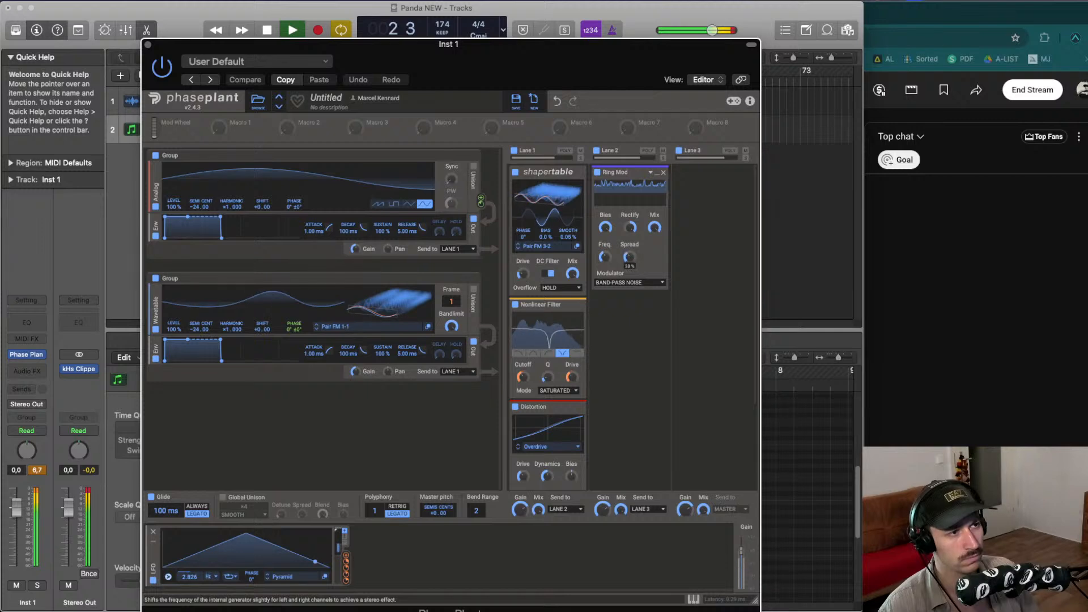
left_click_drag(605, 257, 605, 228)
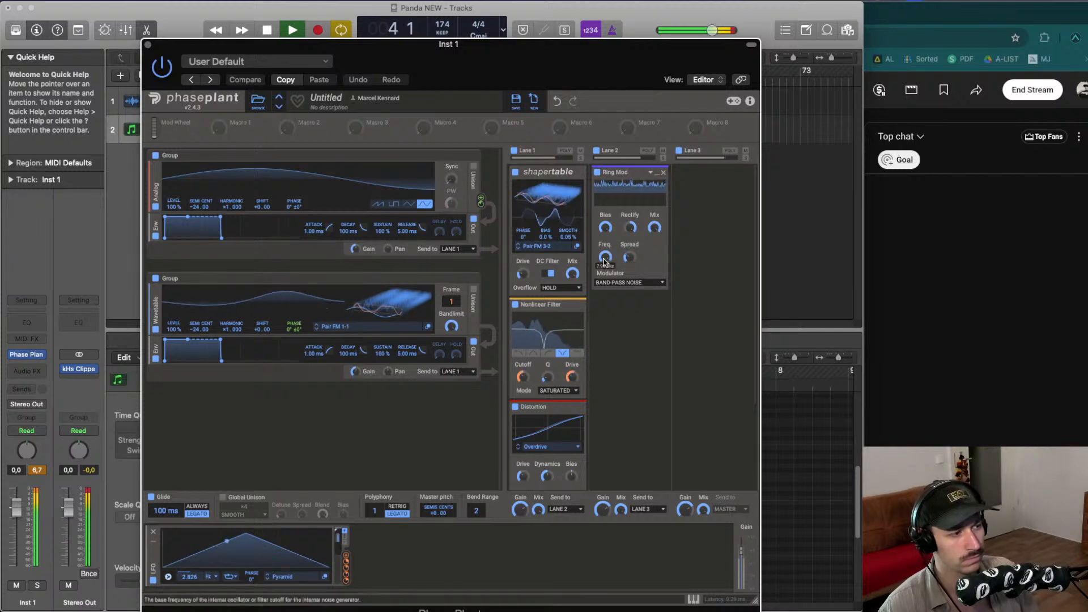
- Route the LFO to modulate the Ring Mod's mix and play back the sound
left_click(345, 567)
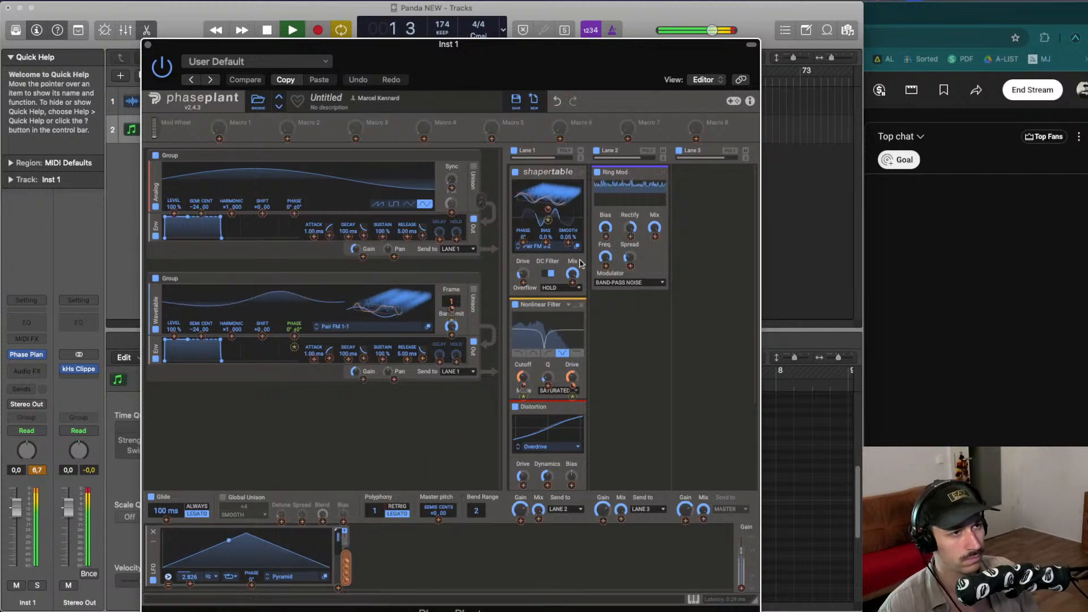
left_click(651, 236)
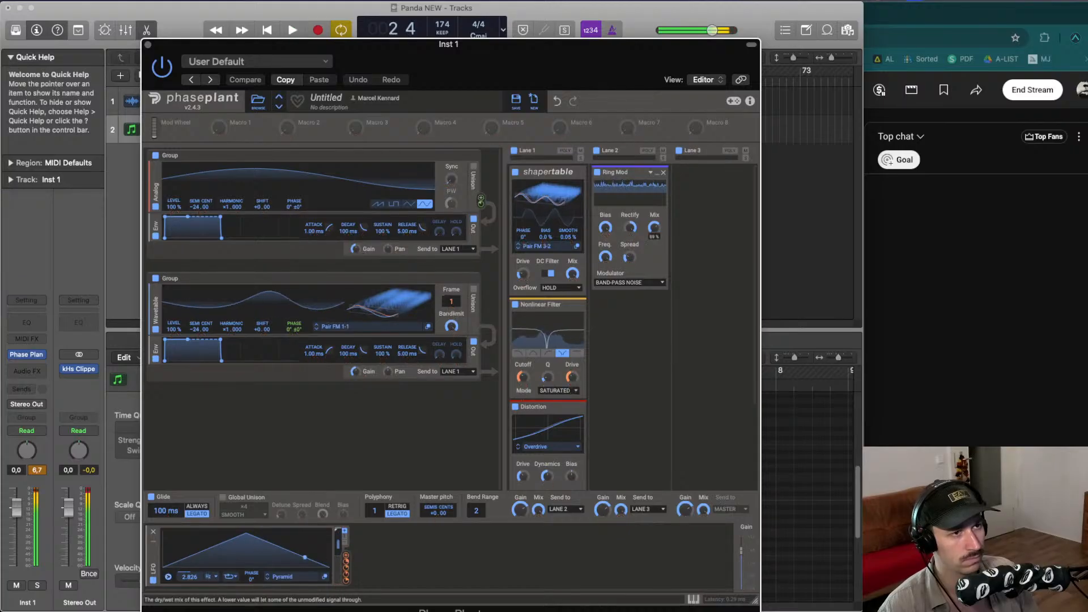
left_click(345, 567)
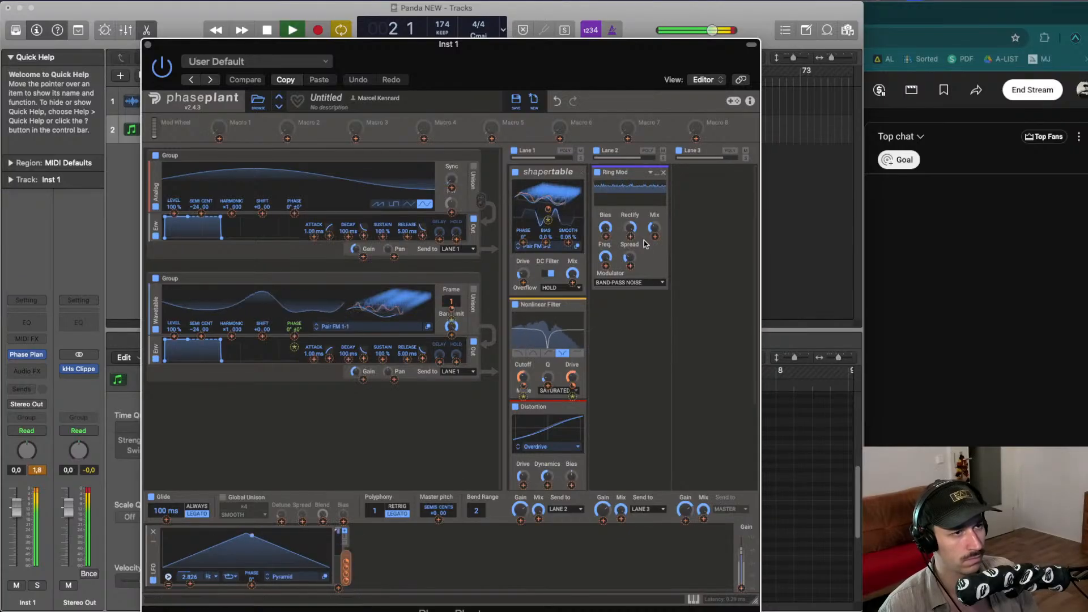
left_click(655, 236)
key("space")
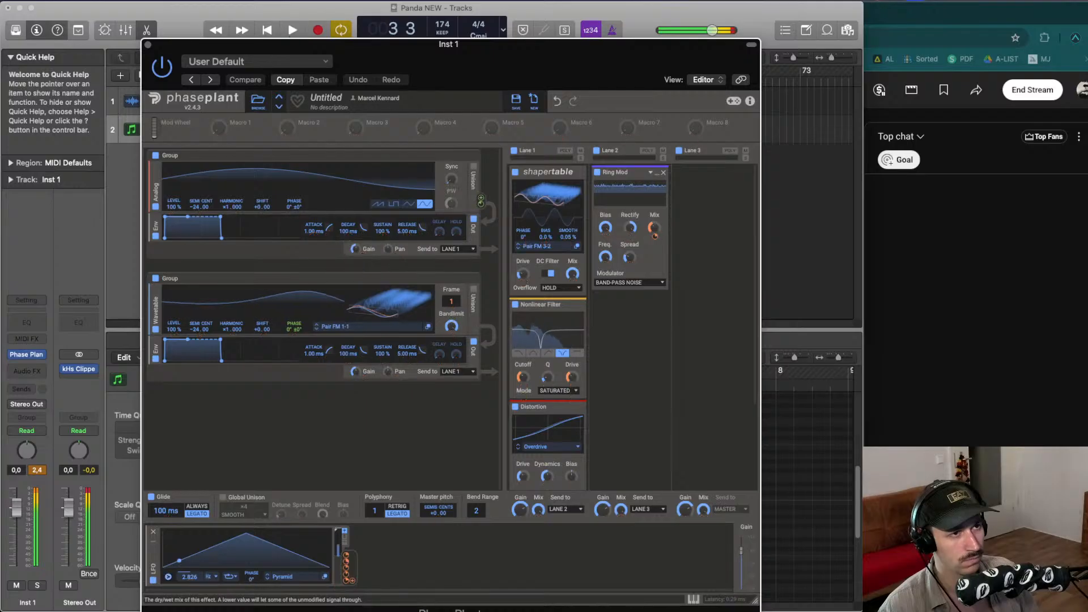
mouse_move(654, 234)
key("space")
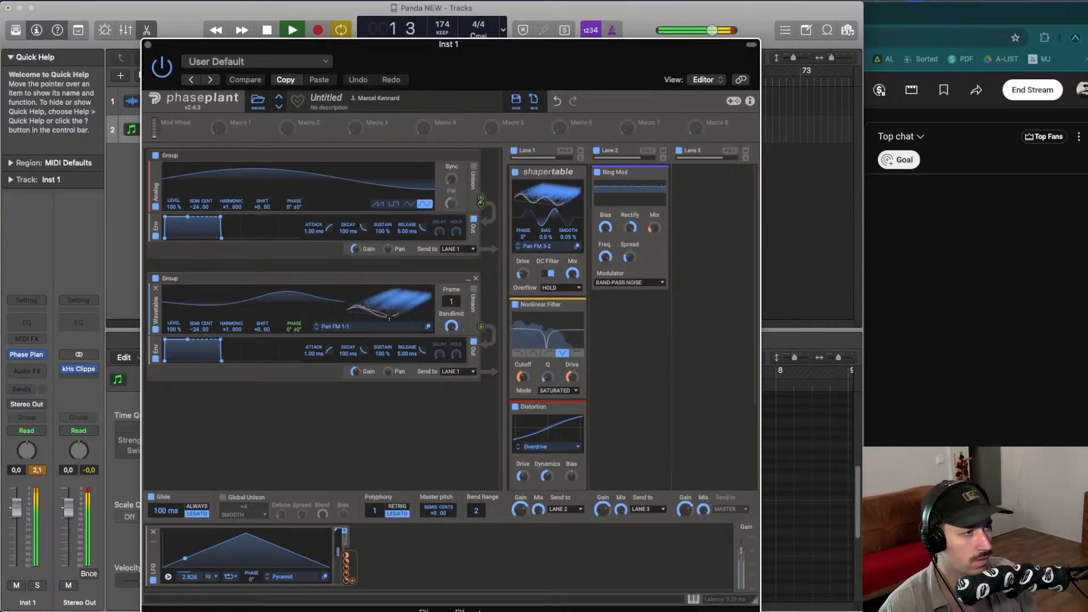
- Add a Flanger effect below the Ring Mod in Lane 2
mouse_move(451, 307)
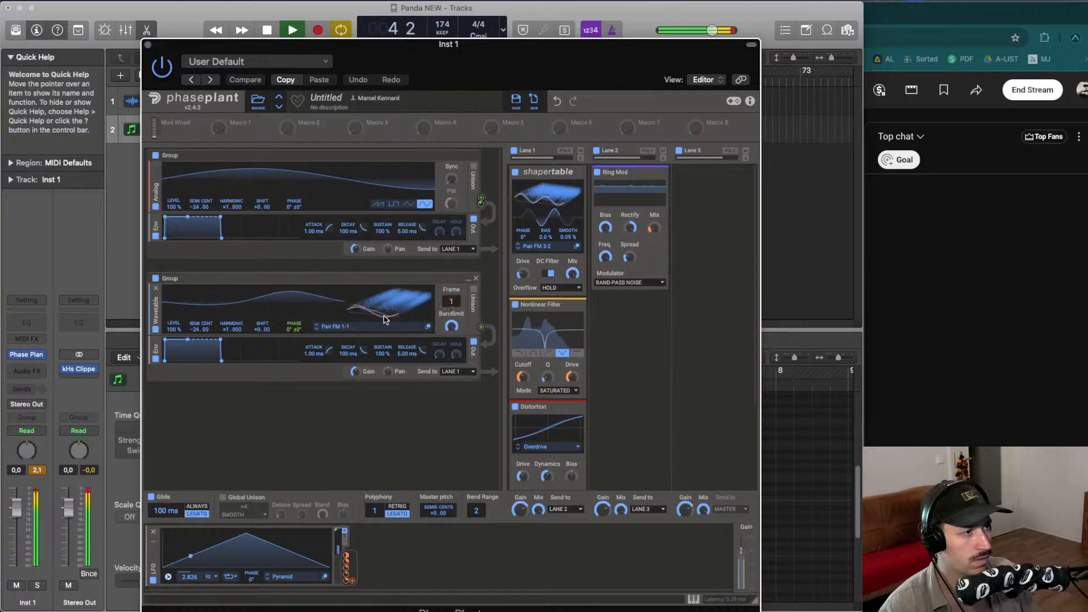
mouse_move(295, 339)
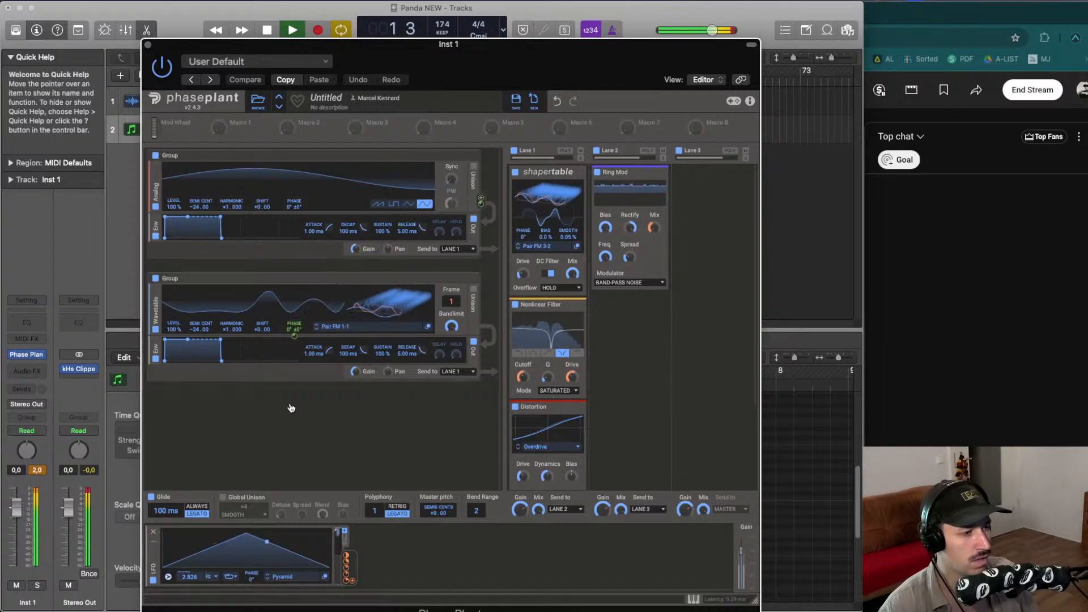
left_click(636, 323)
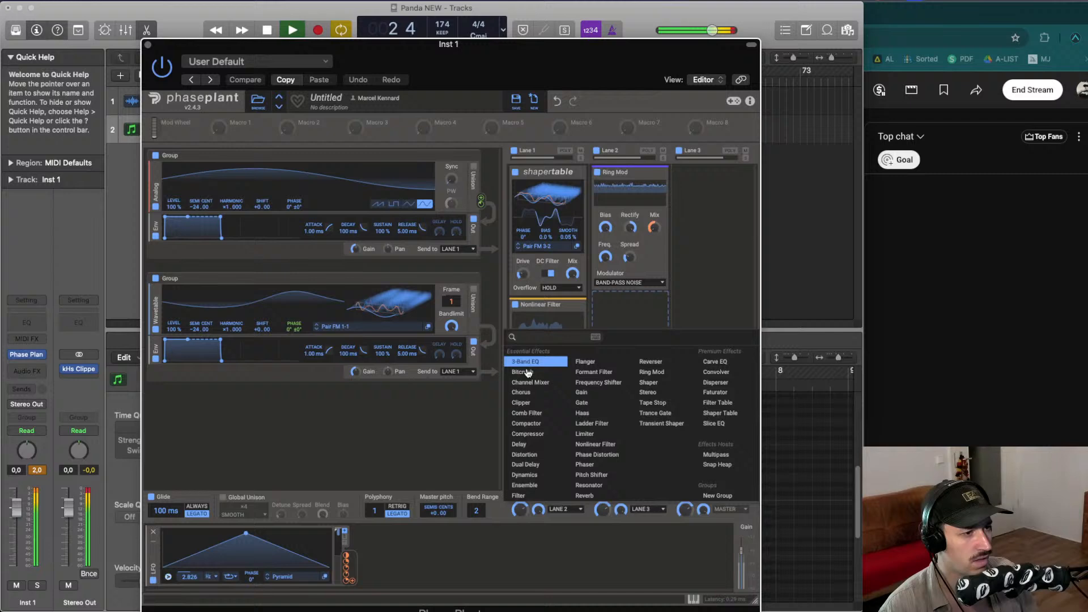
left_click(610, 360)
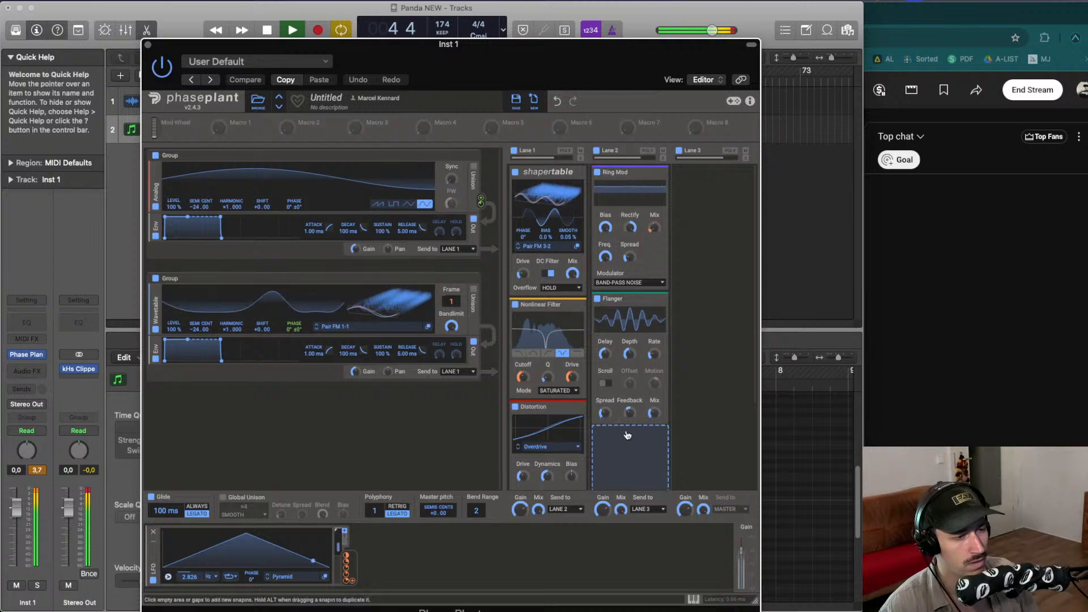
- Add a Comb Filter effect below the Flanger in Lane 2
key("space")
left_click(628, 438)
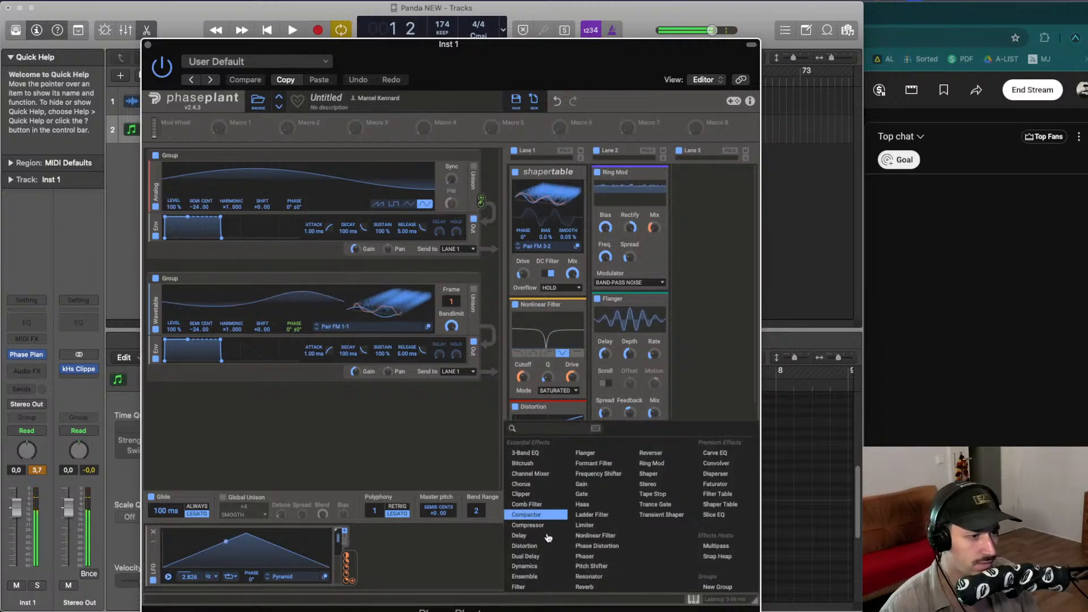
left_click(527, 505)
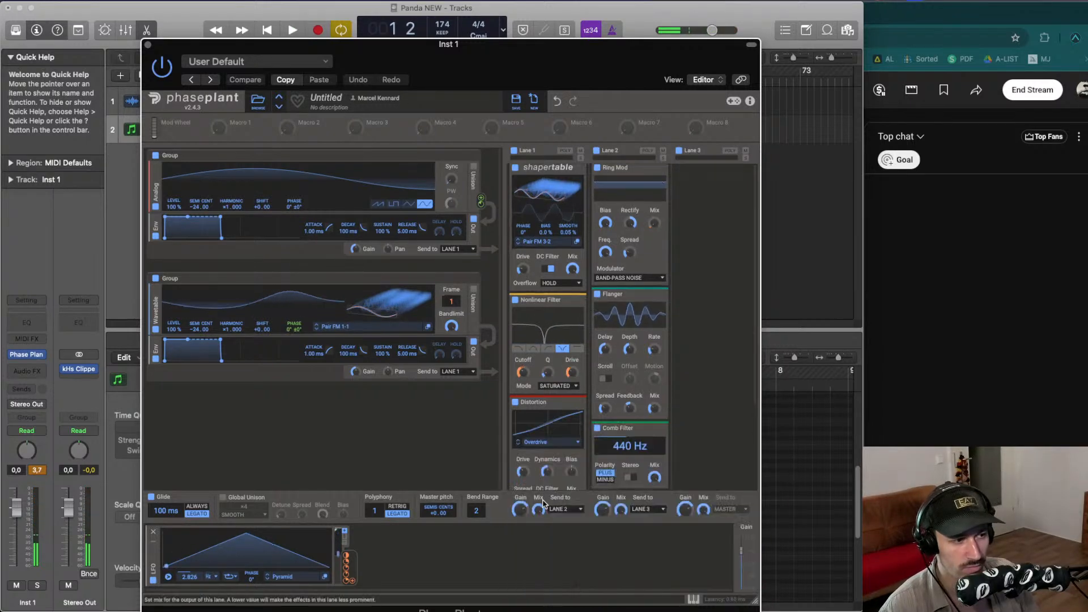
key("space")
- Set the Comb Filter's frequency to about 276 Hz and route the LFO to modulate it
left_click(630, 477)
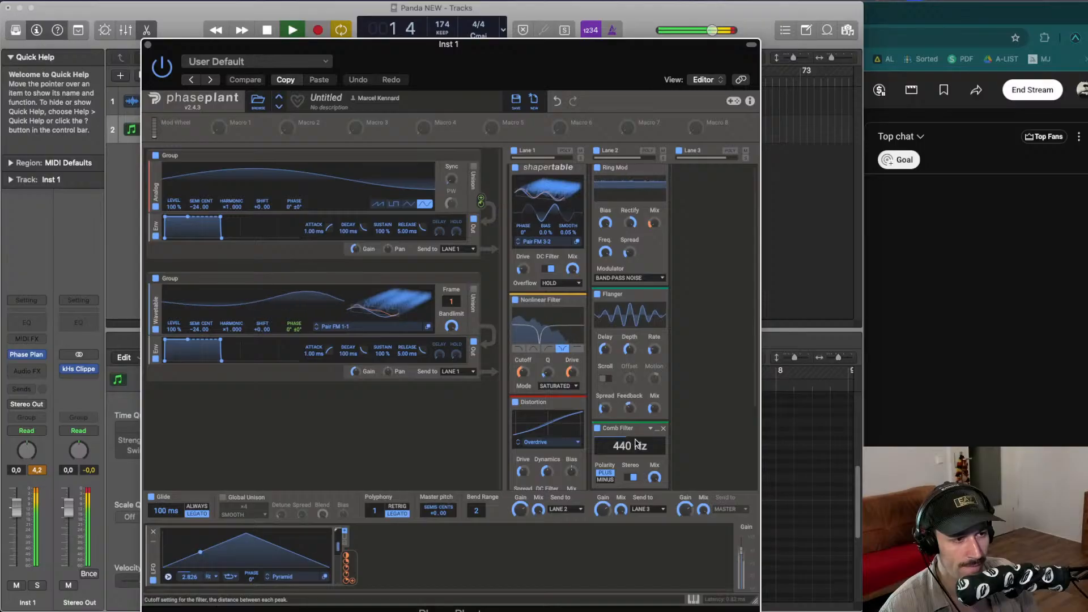
left_click_drag(636, 443, 635, 459)
left_click_drag(570, 43, 559, 7)
left_click_drag(624, 416, 624, 421)
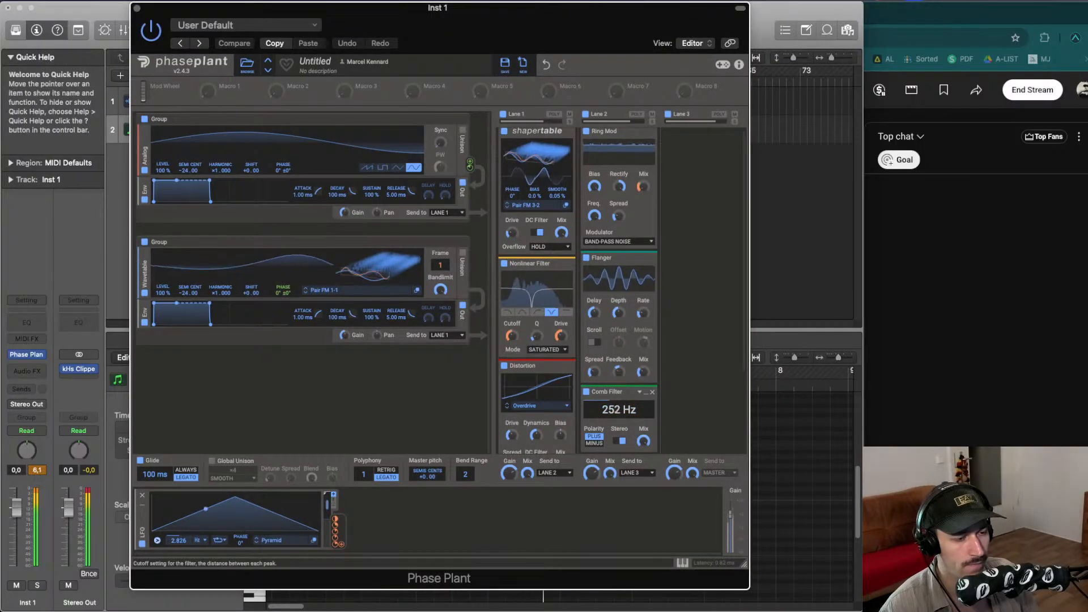
left_click_drag(337, 530, 622, 409)
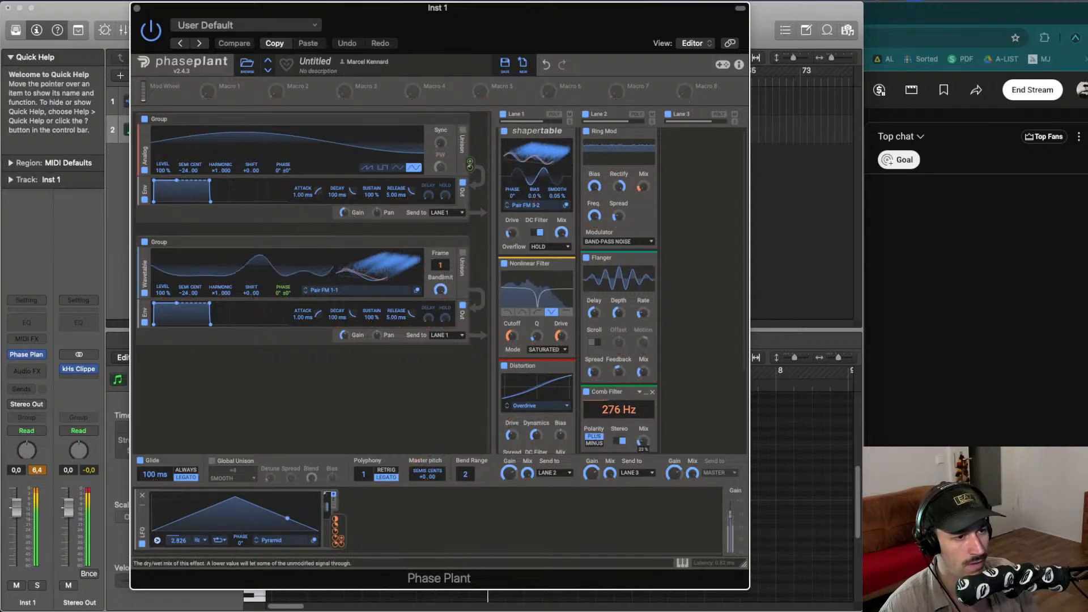
- Add a second LFO modulator and route it to modulate the first LFO
left_click(413, 512)
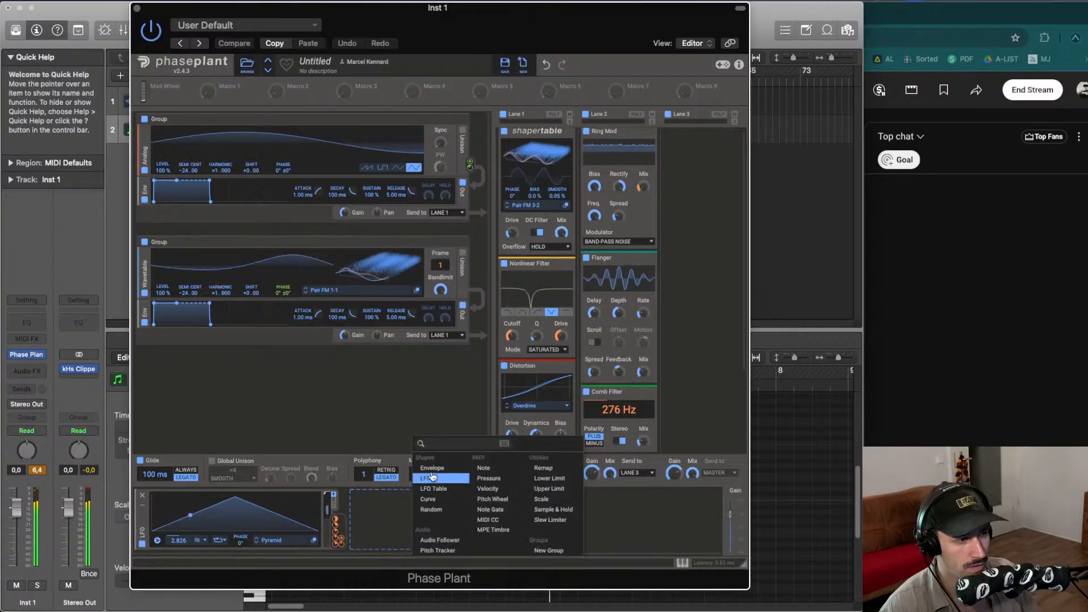
left_click(432, 477)
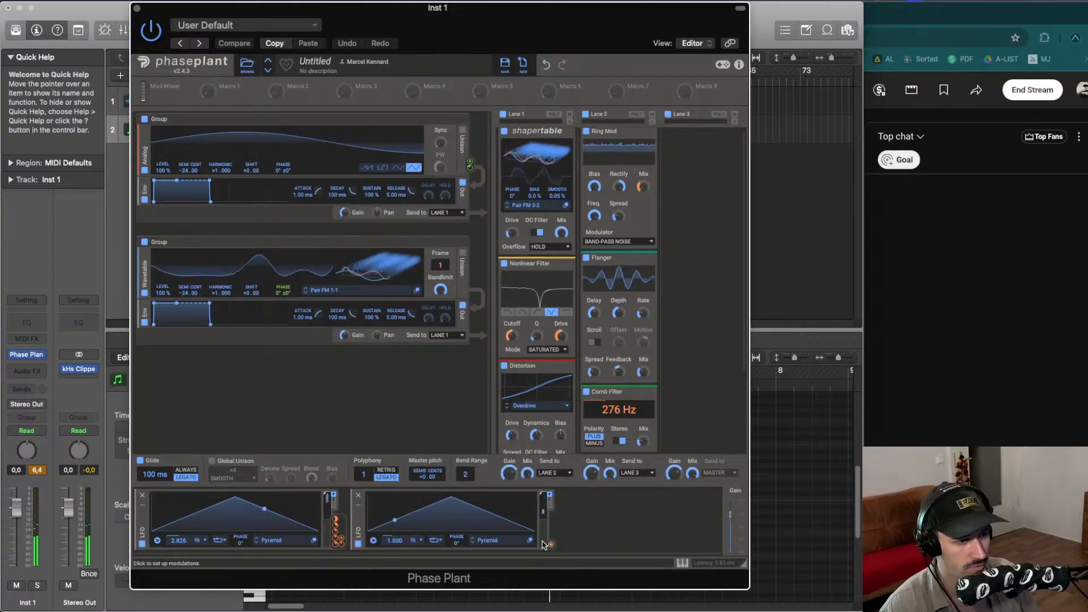
left_click_drag(548, 544, 242, 552)
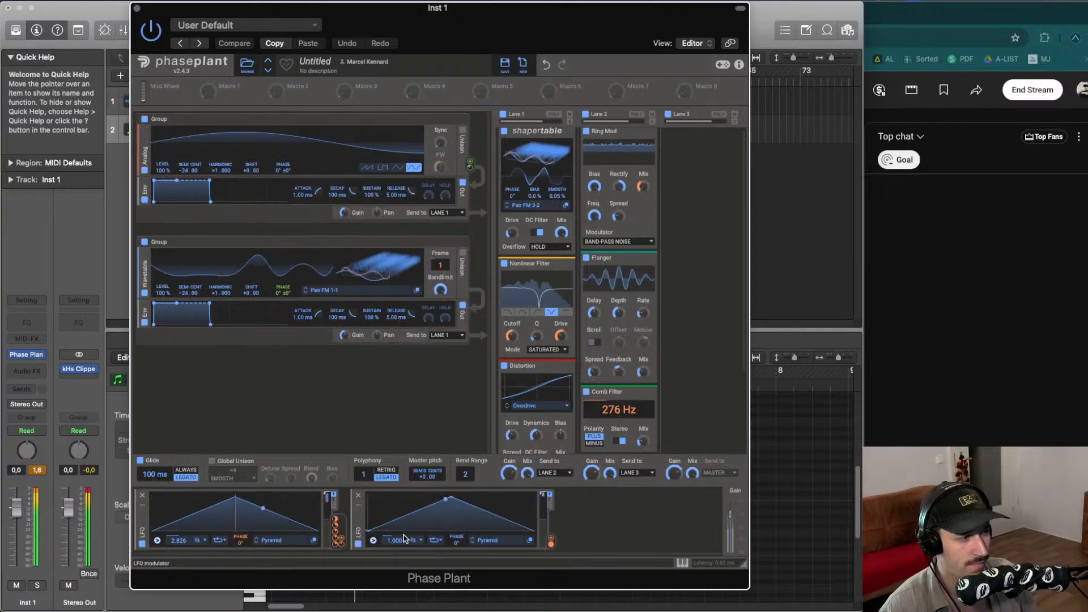
- Reshape the second LFO's waveform, set its rate to about 0.599 and its phase to 130°
left_click_drag(396, 540, 435, 532)
double_click(444, 524)
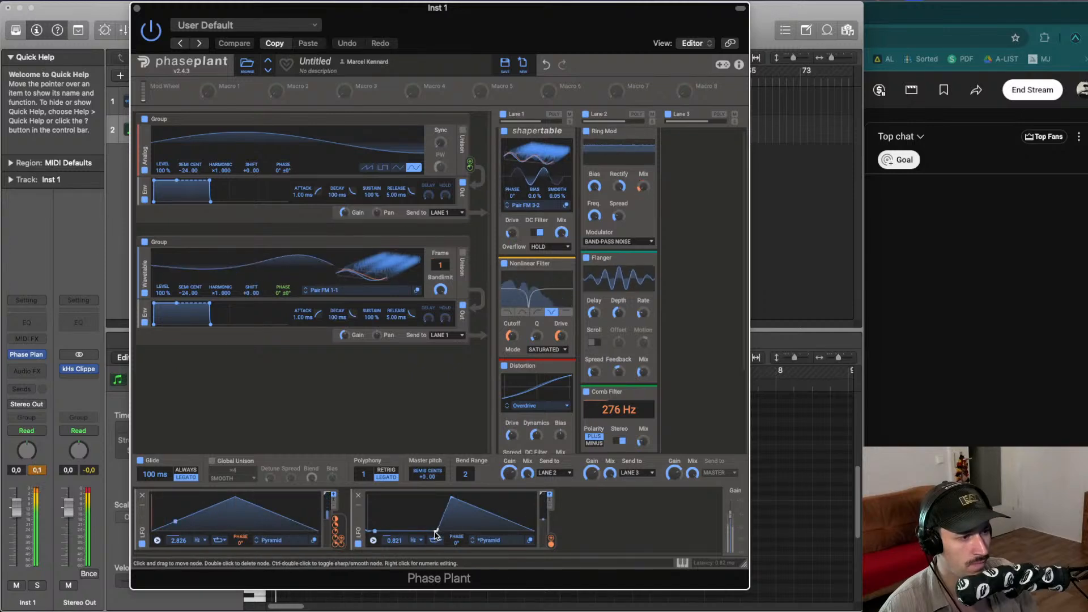
double_click(475, 507)
double_click(484, 530)
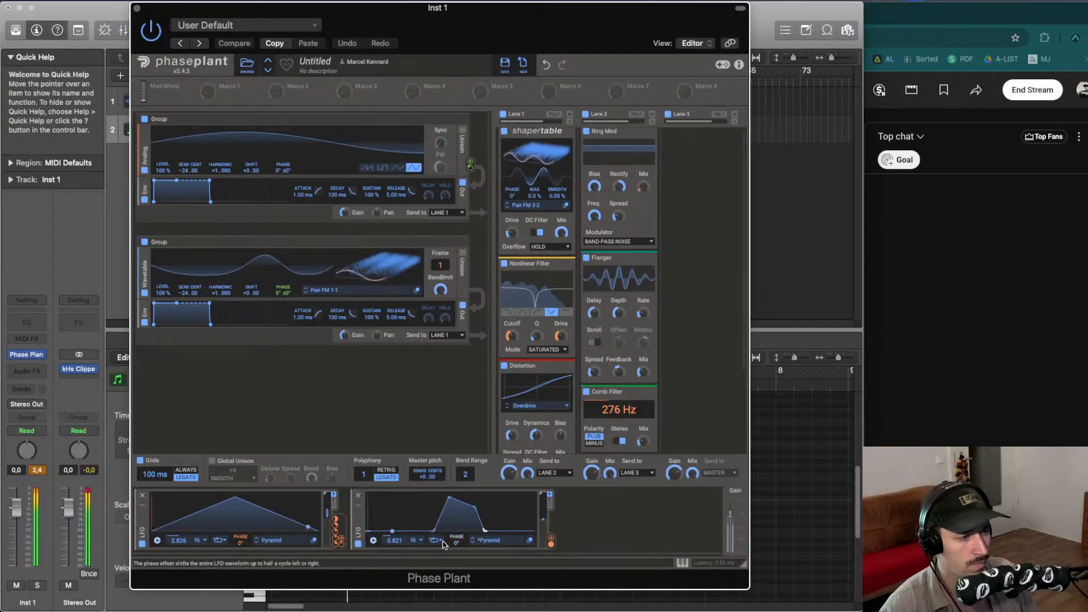
mouse_move(457, 543)
left_mouse_down()
mouse_move(459, 552)
mouse_move(455, 534)
mouse_move(396, 555)
left_mouse_up()
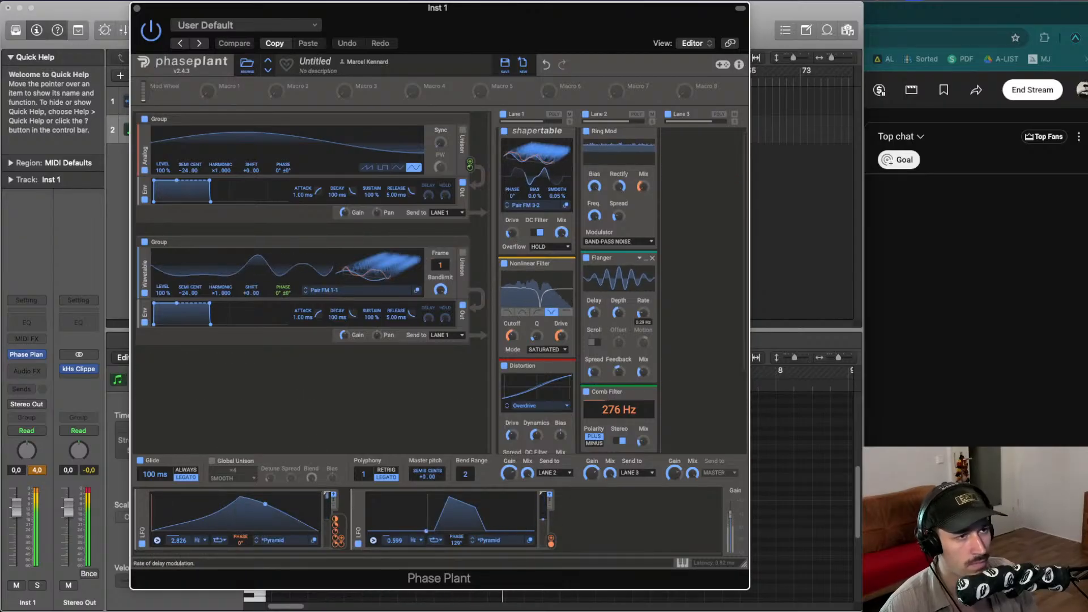
left_click_drag(453, 543, 453, 510)
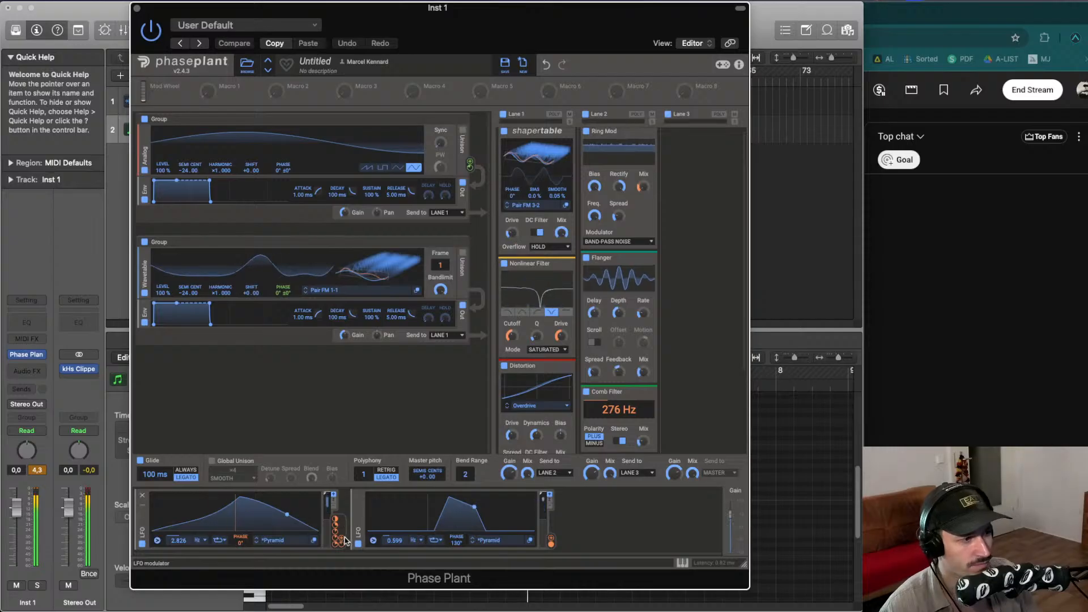
- Route the first LFO to the Shapertable's phase, adjust the modulation depth and preview the sound
left_click_drag(341, 538, 512, 195)
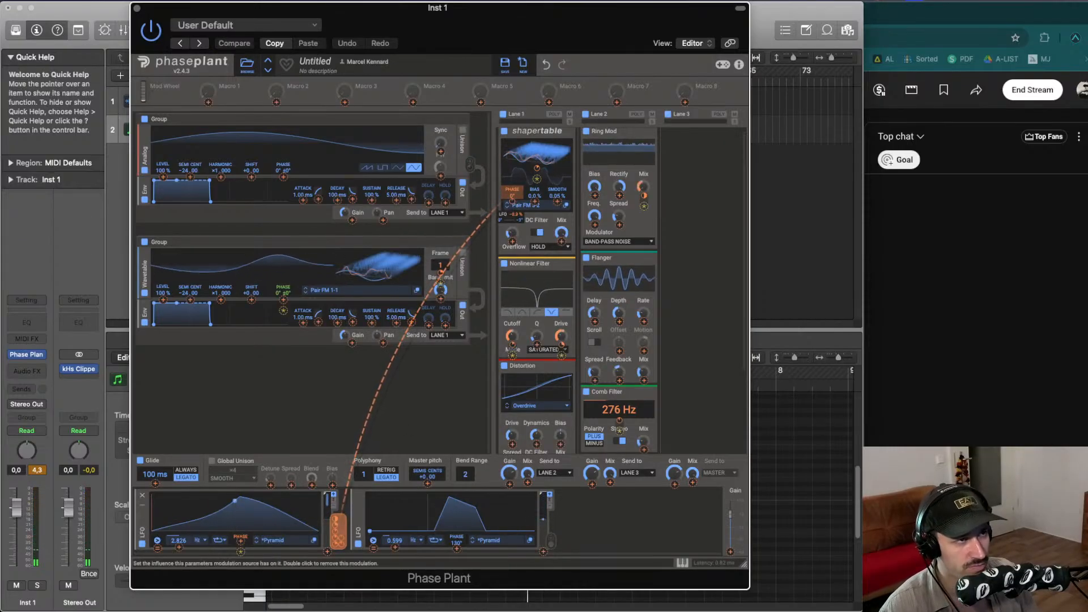
key("space")
left_click_drag(512, 201, 512, 213)
key("space")
key("space")
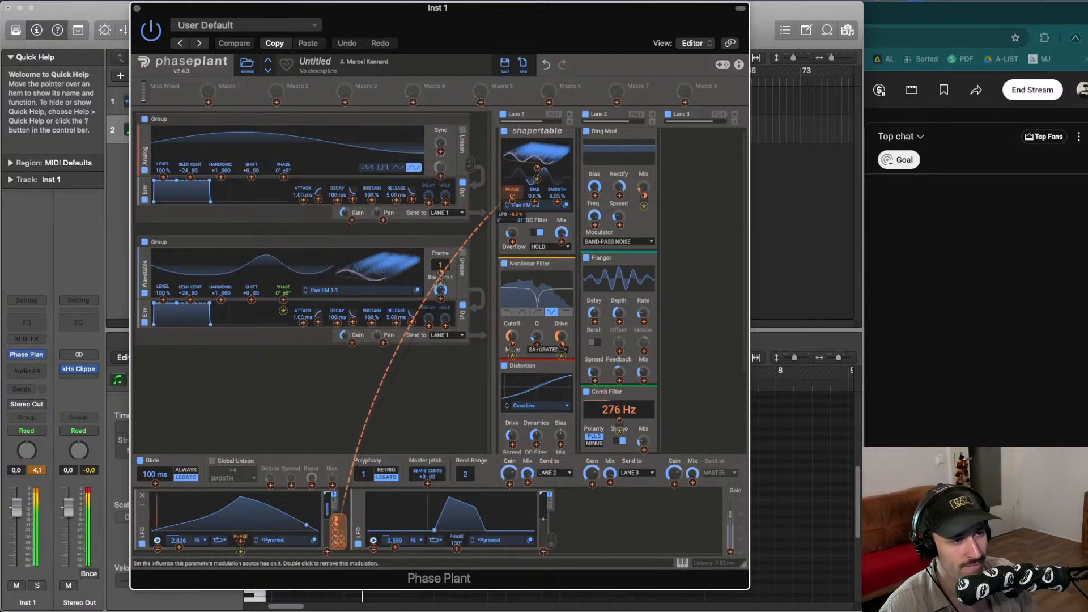
key("space")
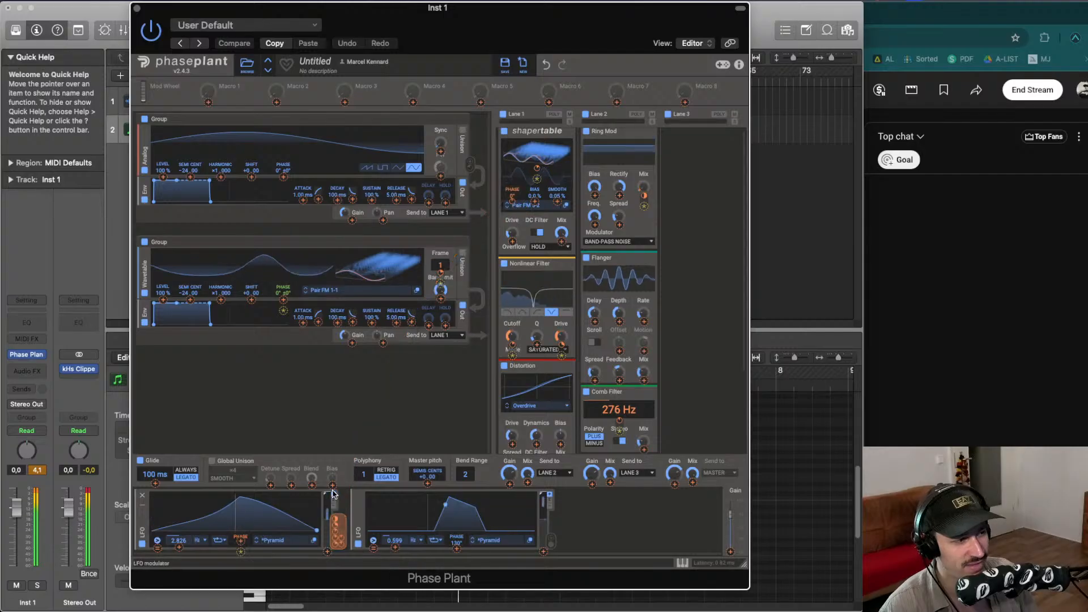
- Route the first LFO to the Shapertable's smooth amount and adjust the Ring Mod's spread
left_click(343, 531)
left_click_drag(342, 533, 557, 191)
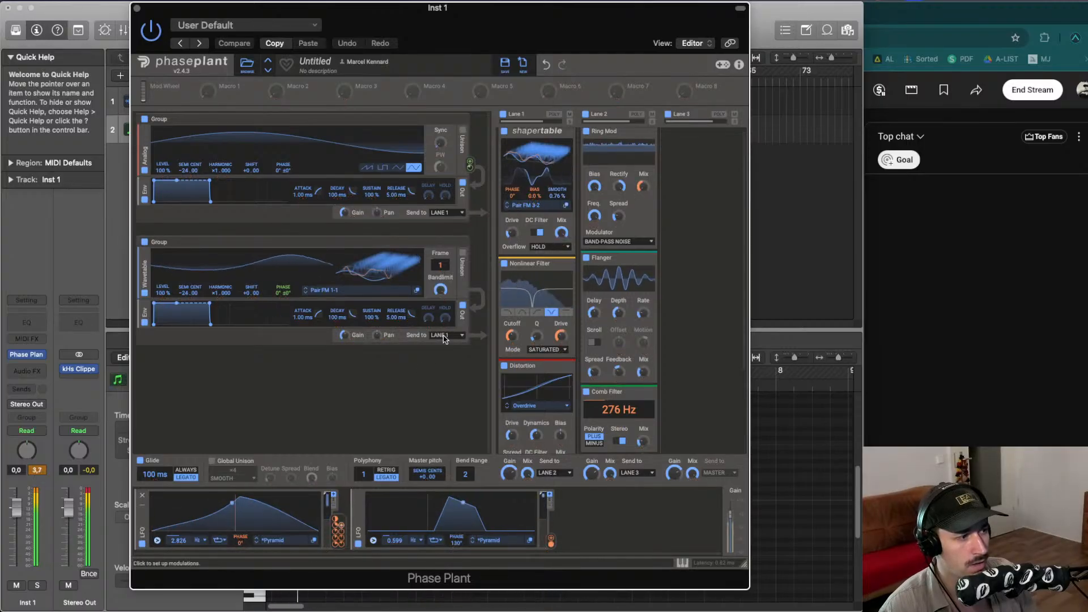
left_click_drag(341, 529, 559, 202)
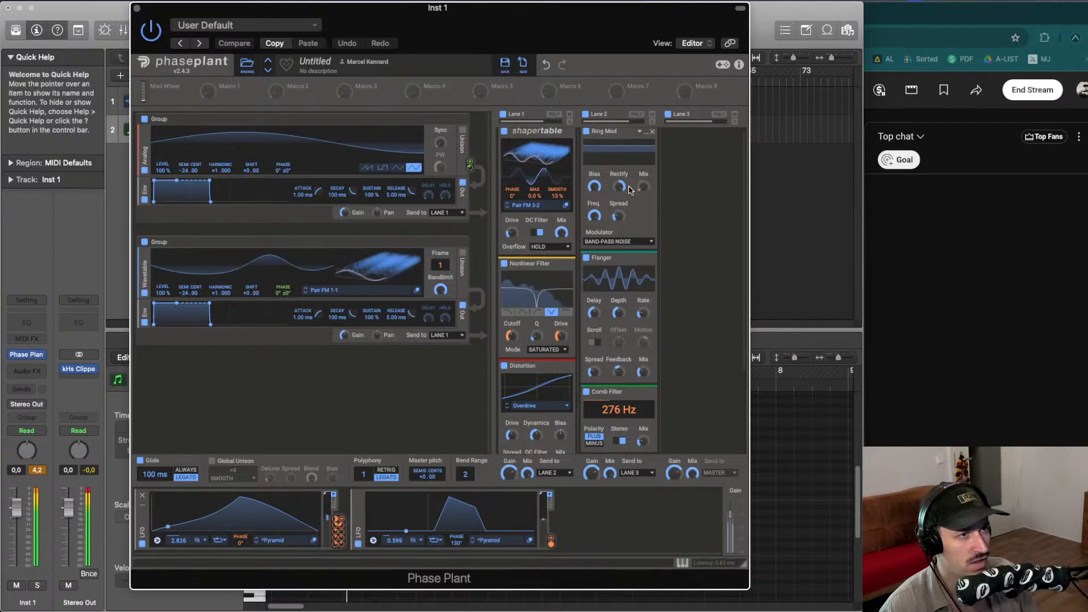
left_click_drag(620, 218, 644, 178)
- Set both generators' envelope attacks to 10 ms and releases to 100 ms
double_click(303, 318)
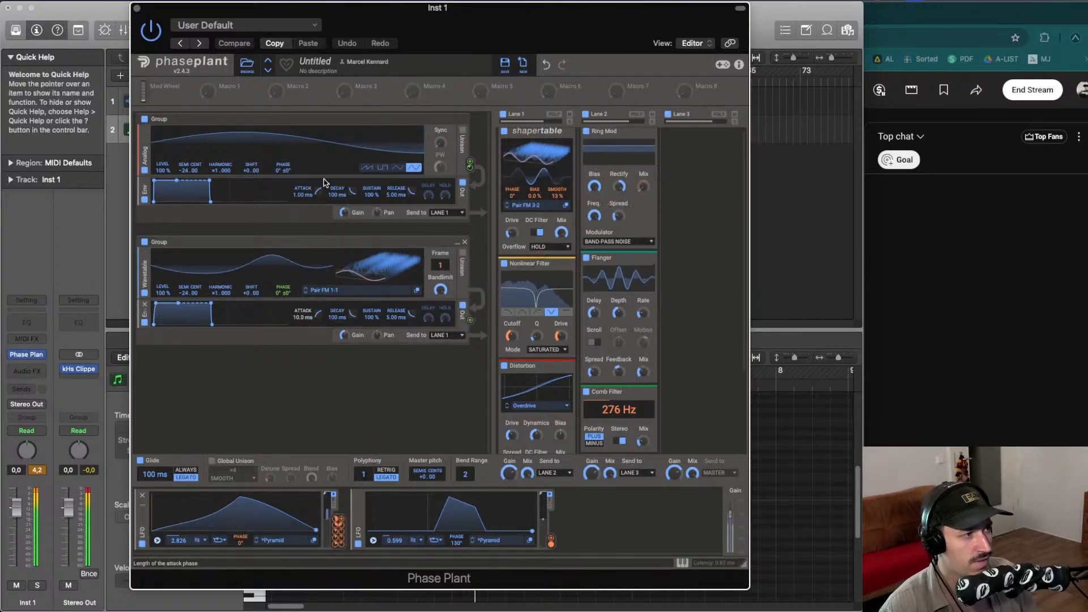
double_click(306, 194)
double_click(396, 195)
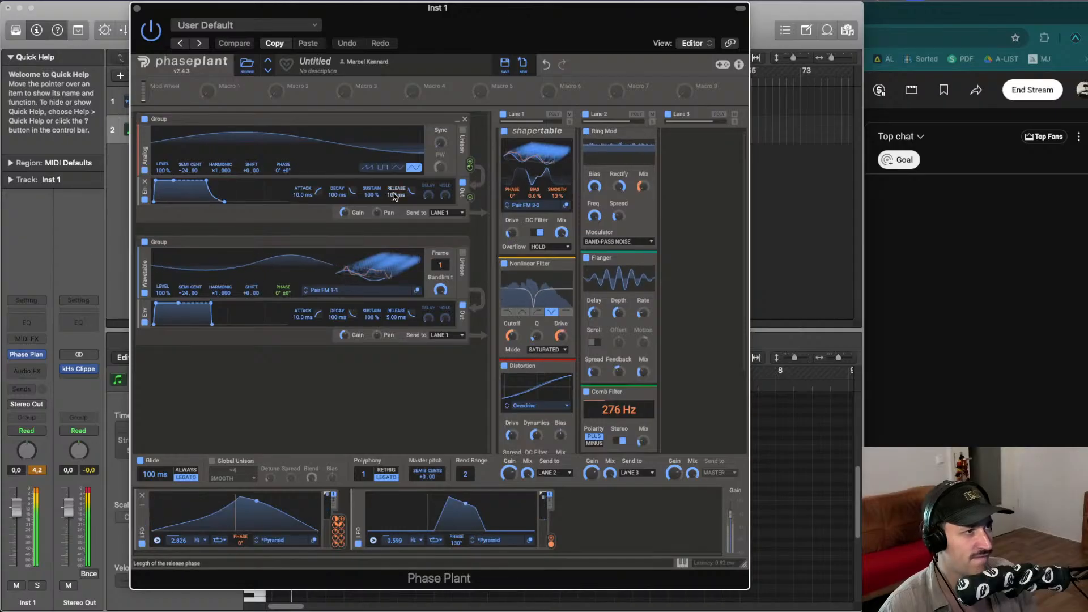
double_click(396, 318)
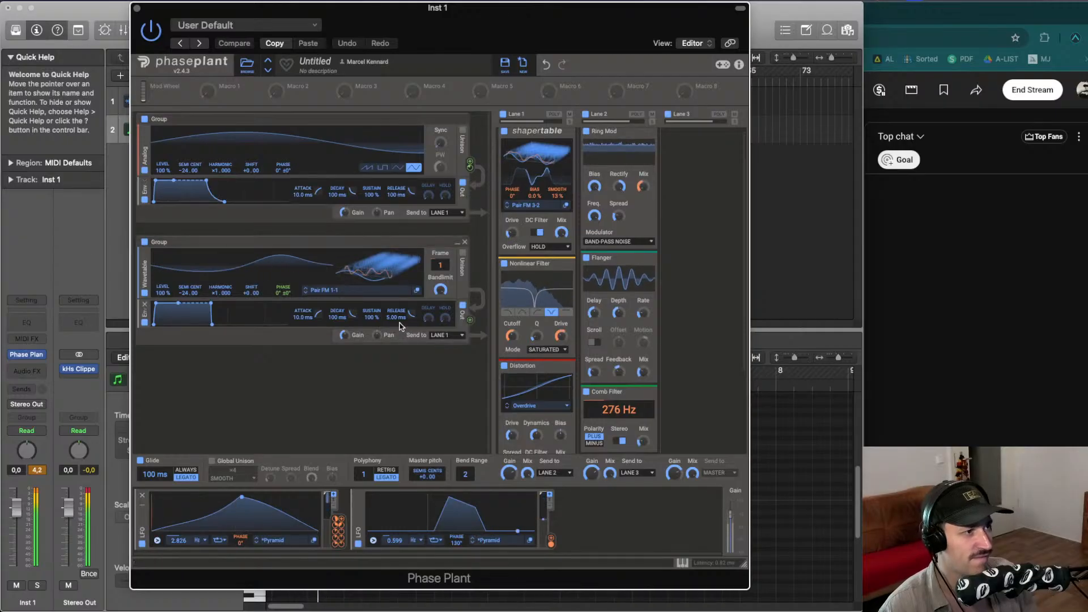
- Add a Convolver to Lane 3 and load the Synthetic impulse response White Blur 50 ms
left_click(692, 174)
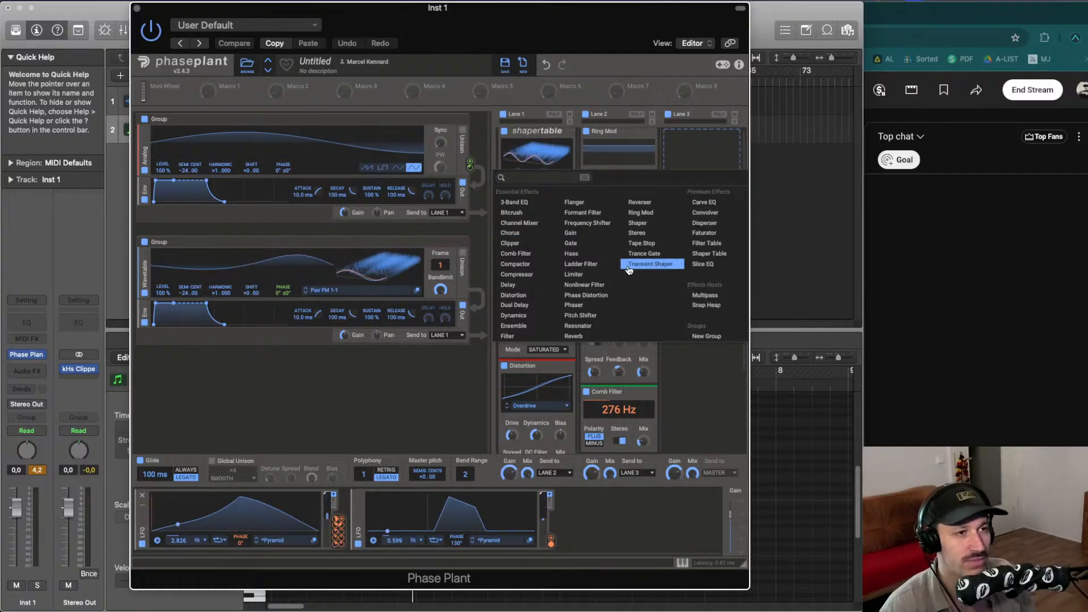
left_click(711, 214)
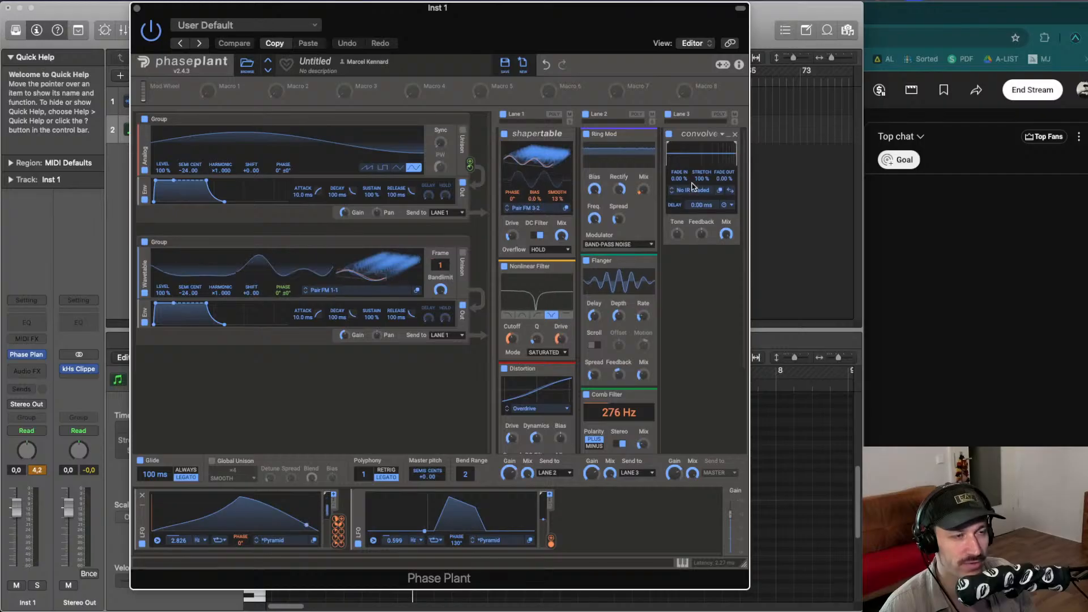
left_click(693, 189)
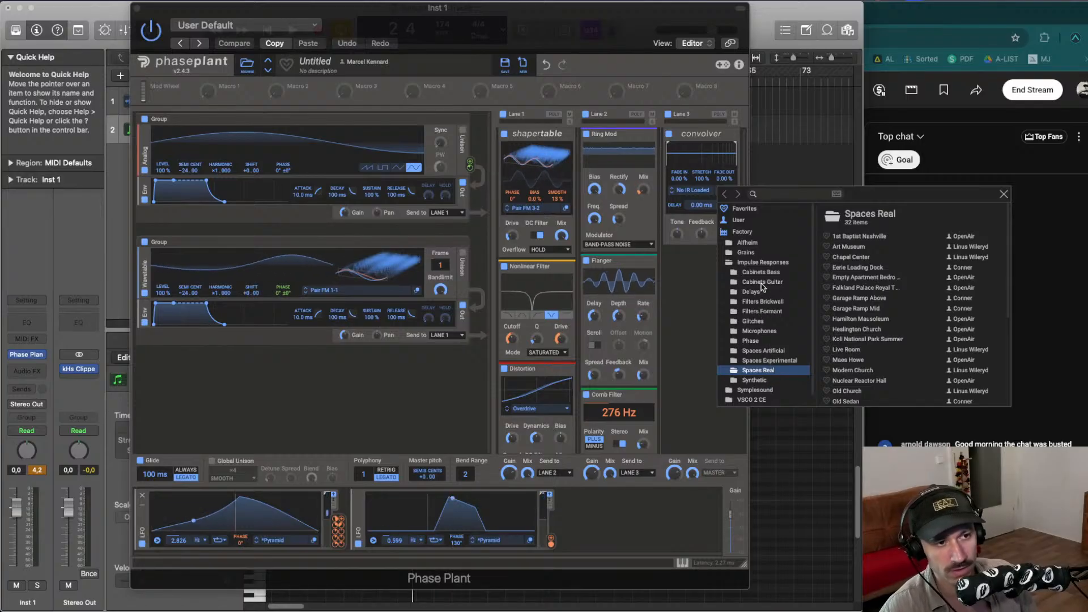
left_click(769, 380)
scroll(855, 340, "down", 5)
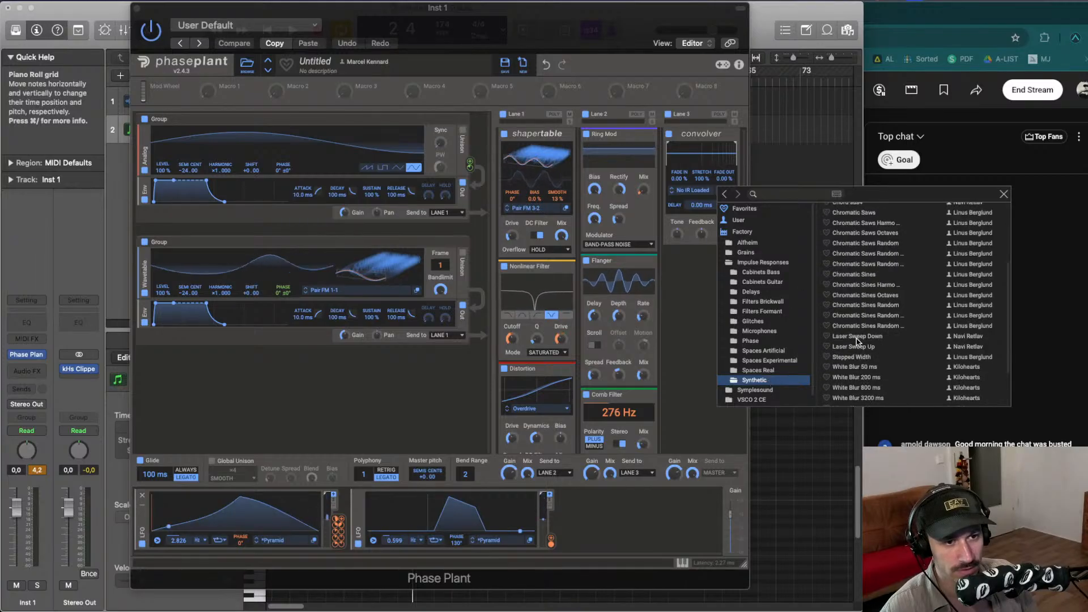
left_click(862, 309)
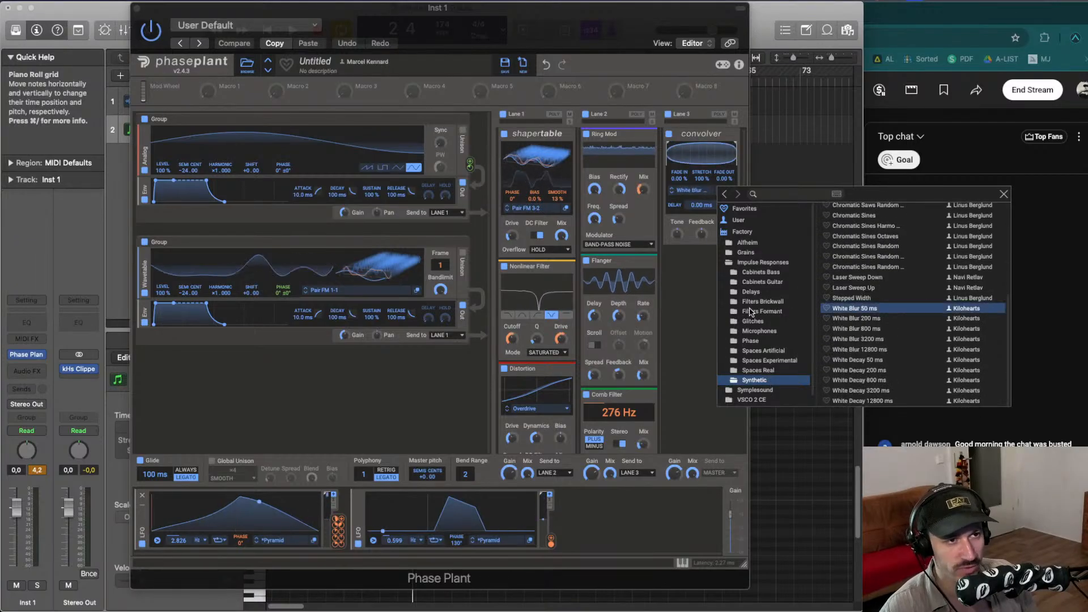
left_click(706, 298)
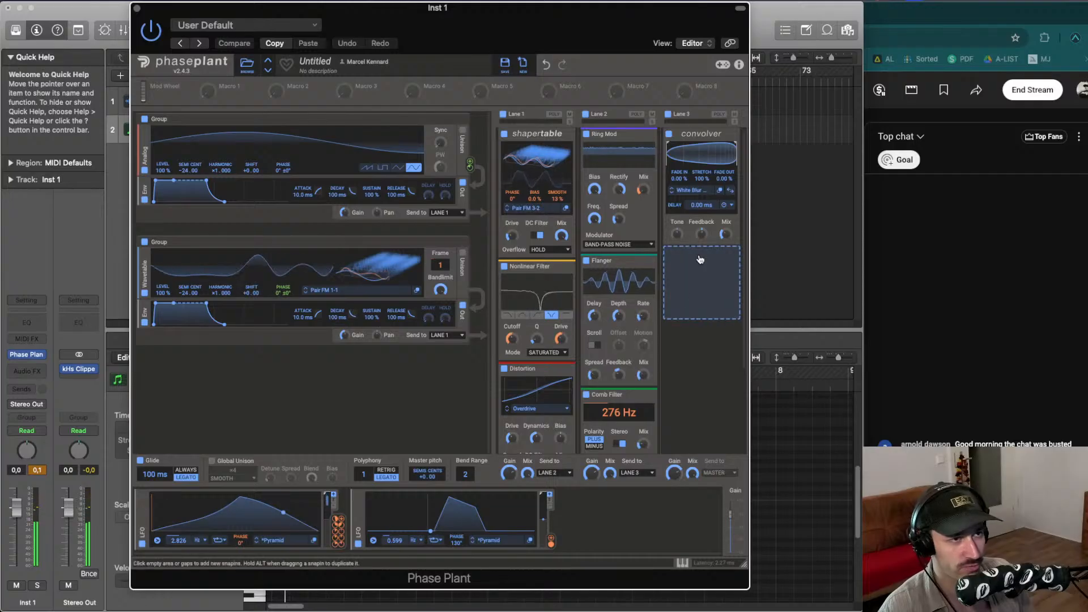
- Adjust the Convolver's mix amount
left_click_drag(727, 235, 727, 234)
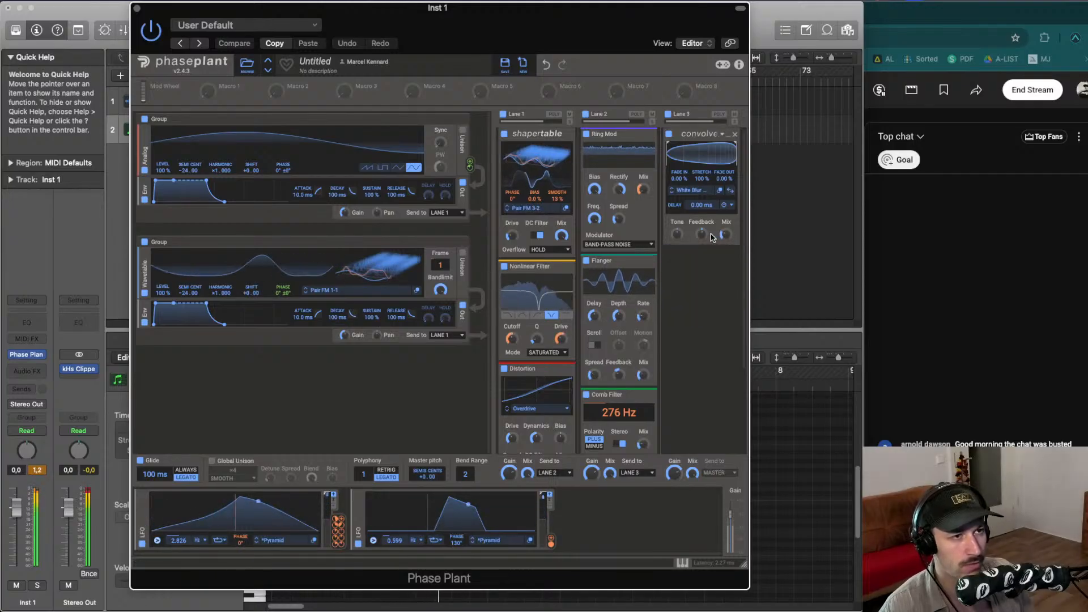
left_click_drag(701, 234, 725, 236)
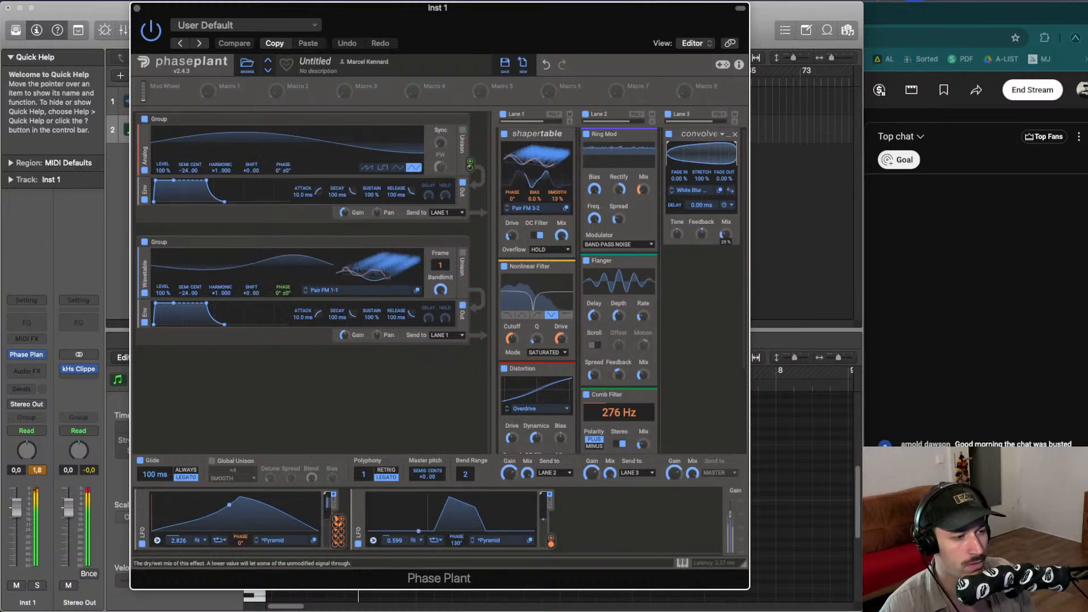
left_click_drag(725, 234, 725, 235)
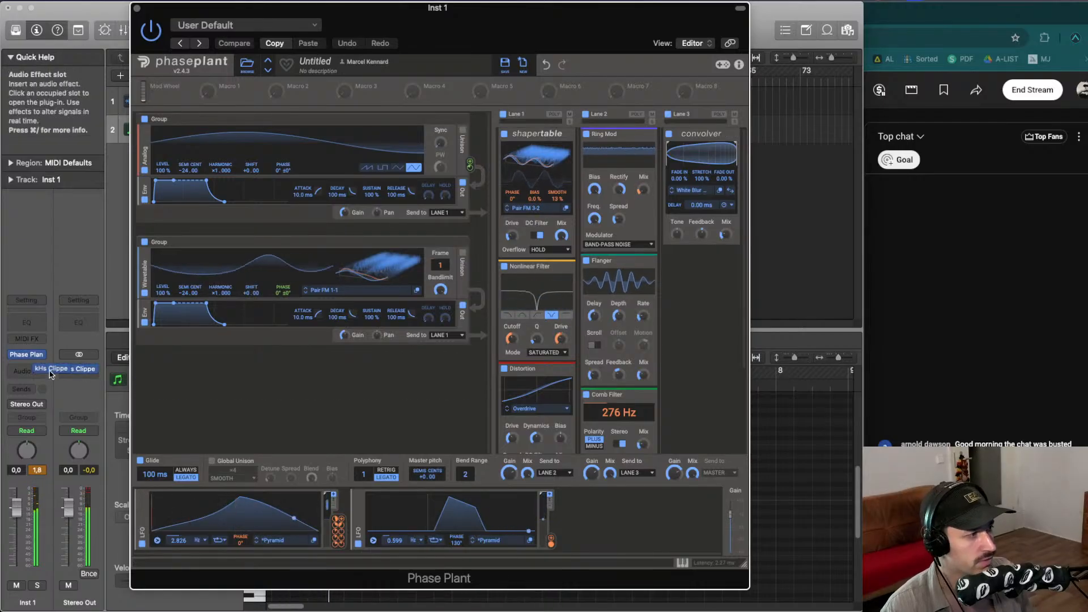
- Copy the kHs Clipper plugin onto the Inst 1 channel strip's audio effects
left_click_drag(40, 371, 38, 371)
left_click(37, 470)
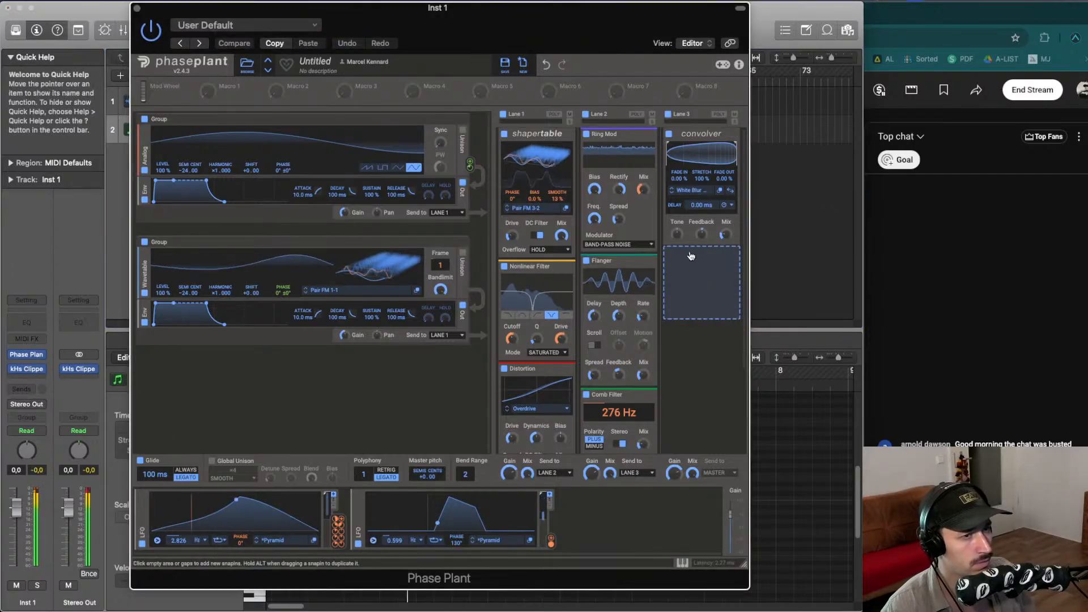
- Add a Nonlinear Filter below the Convolver in Lane 3 and change its filter type
left_click(696, 251)
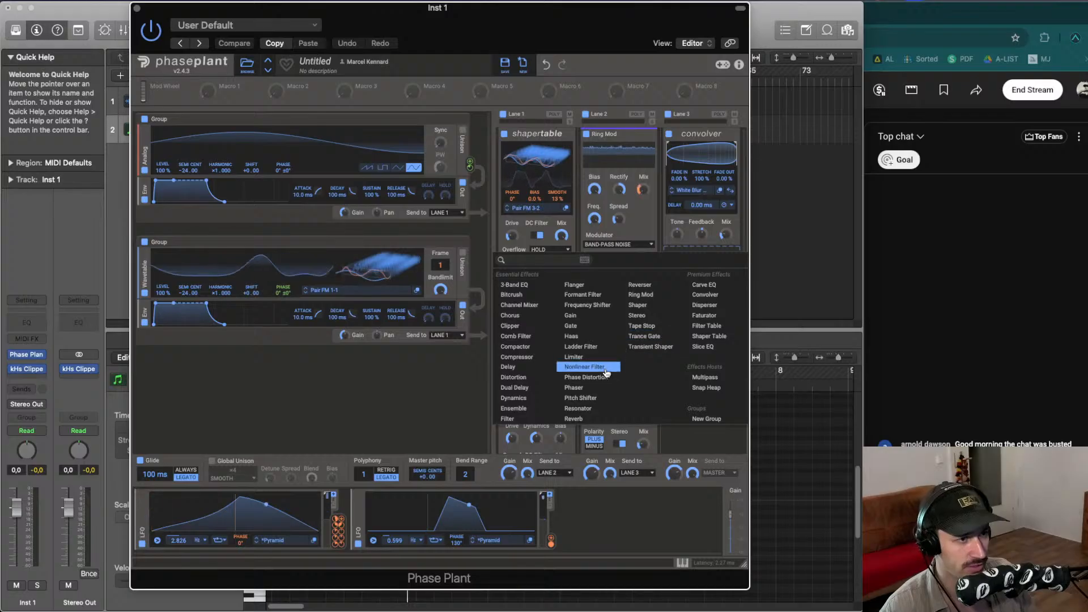
left_click(584, 367)
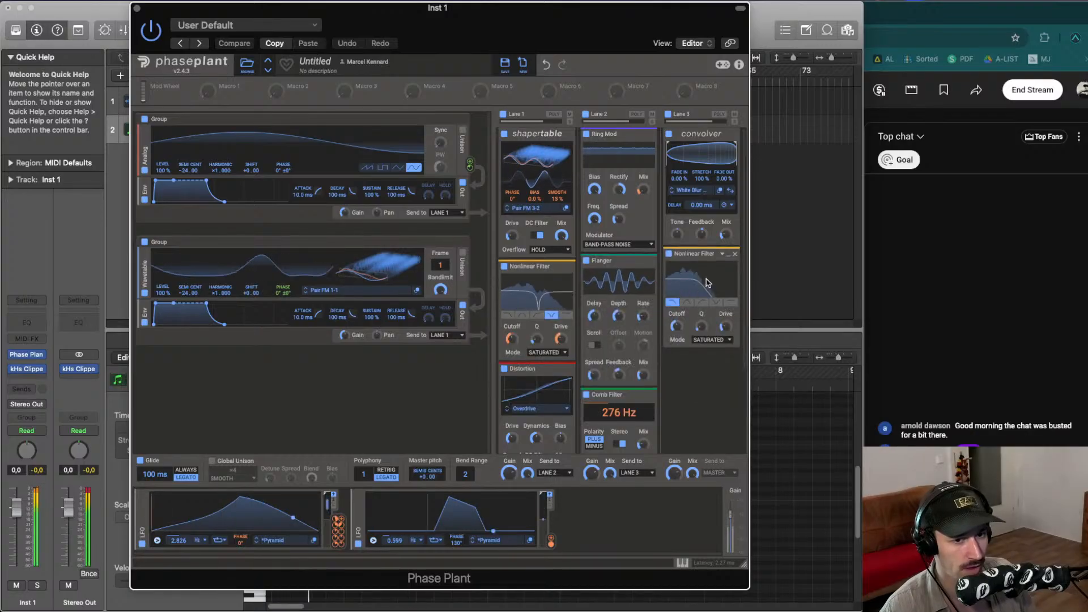
left_click(731, 302)
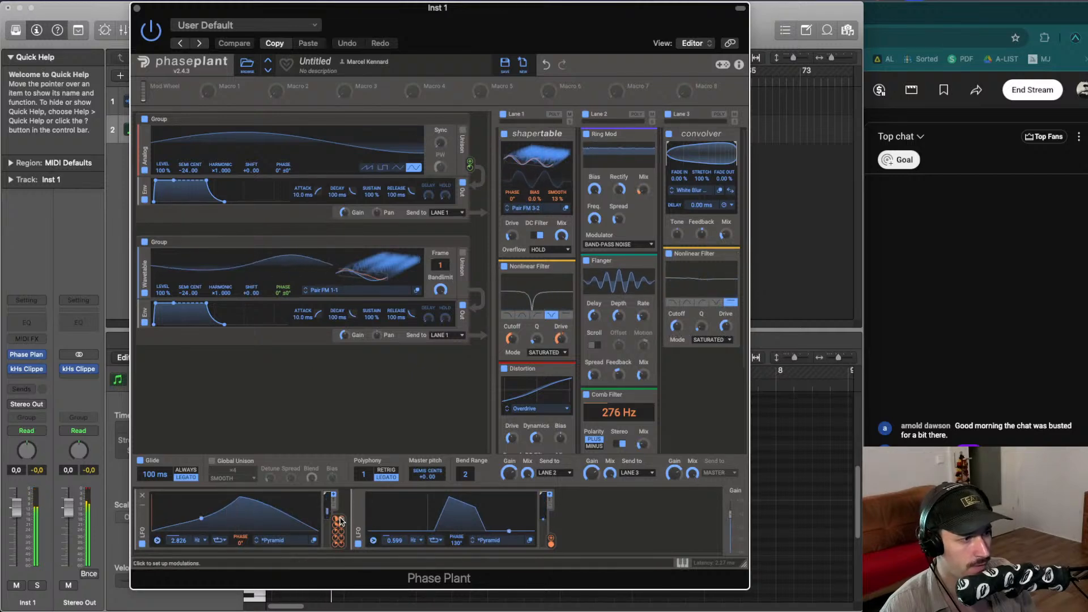
- Route the first LFO to the Nonlinear Filter's cutoff and add a 3-Band EQ below it
left_click_drag(338, 530, 678, 331)
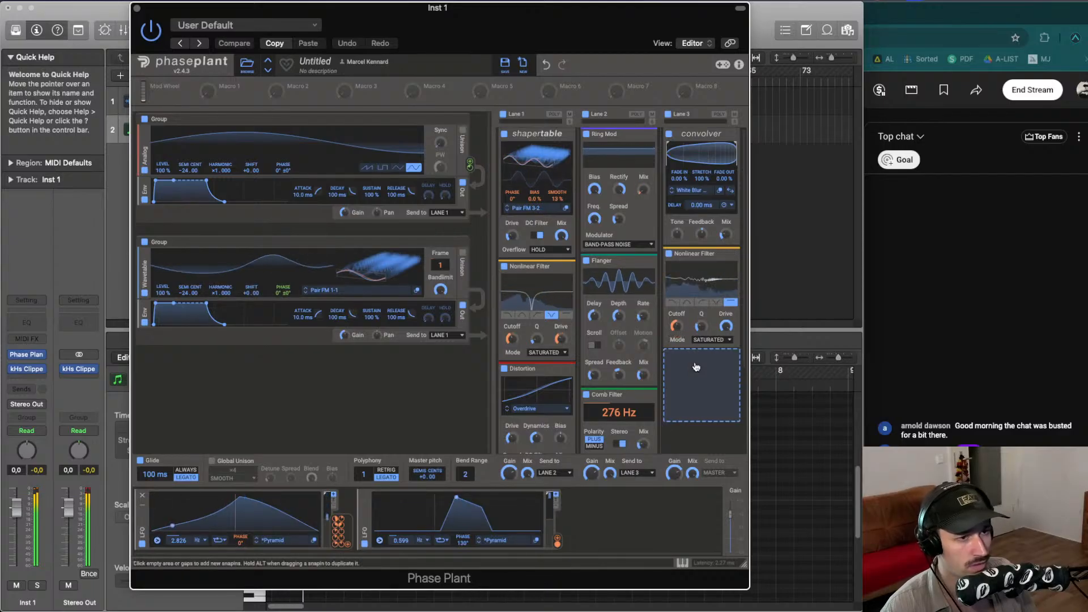
left_click(698, 362)
left_click(531, 396)
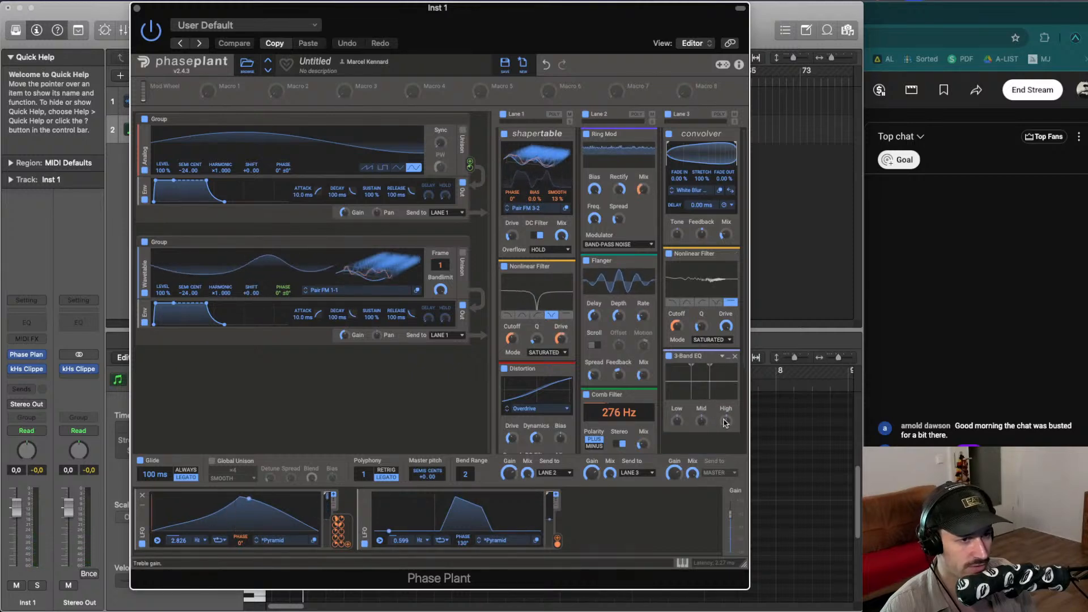
- Route the first LFO to the 3-Band EQ's split frequency, adjust its depth and lower the Convolver's mix
left_click_drag(469, 11, 453, 11)
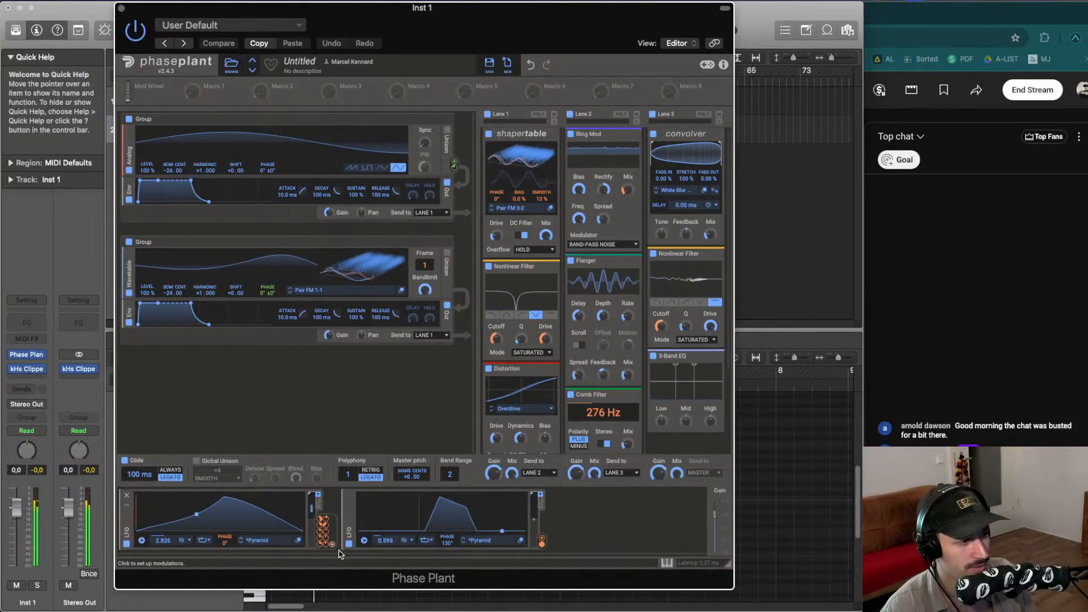
mouse_move(339, 554)
left_mouse_down()
mouse_move(340, 541)
mouse_move(710, 420)
mouse_move(713, 435)
mouse_move(696, 392)
left_mouse_up()
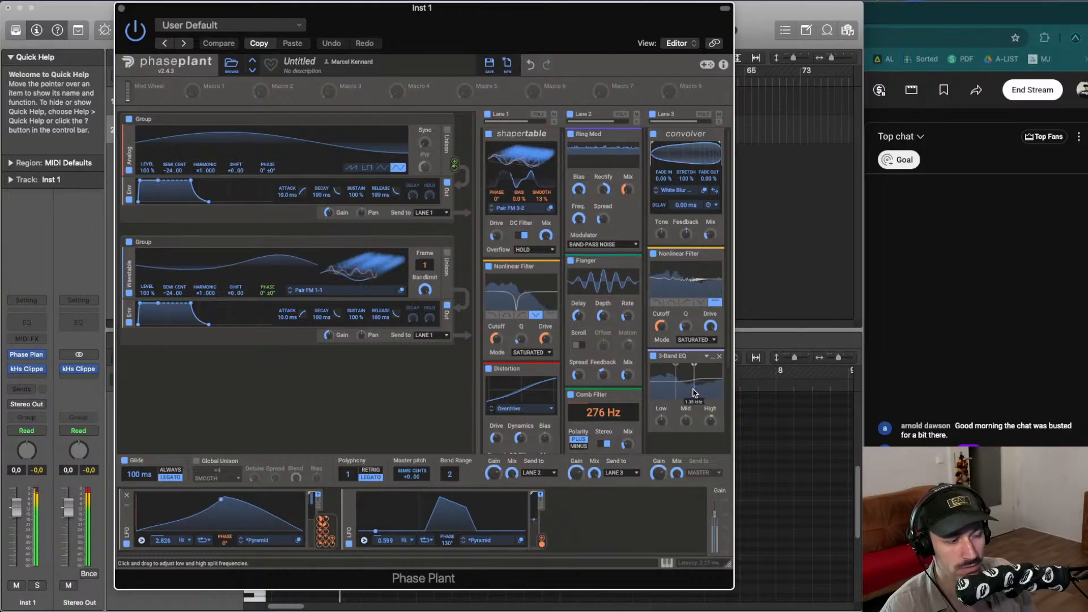
left_click_drag(711, 431, 693, 400)
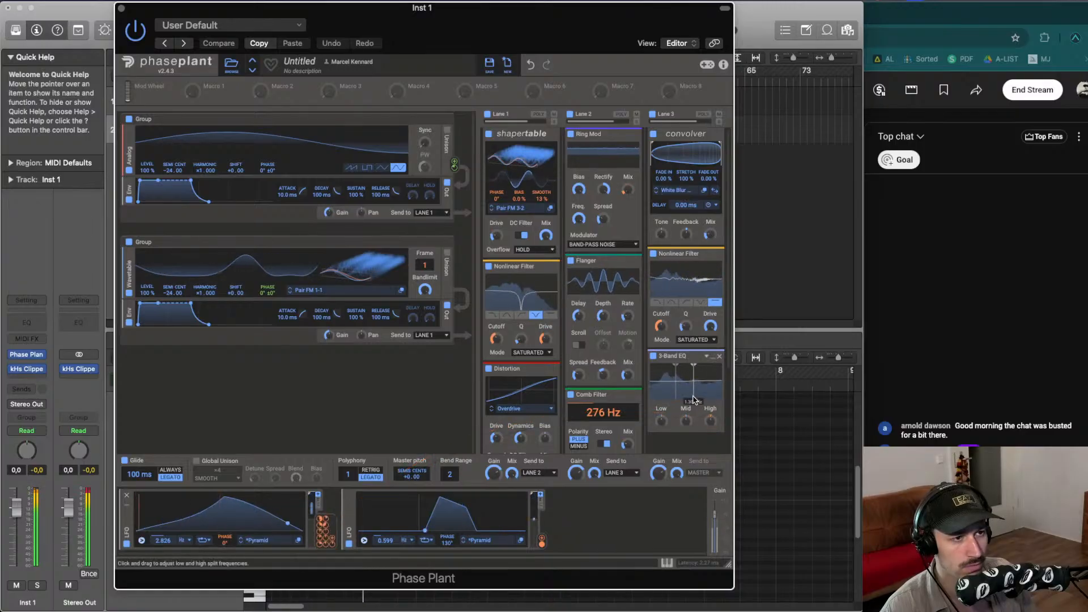
left_click_drag(709, 234, 709, 248)
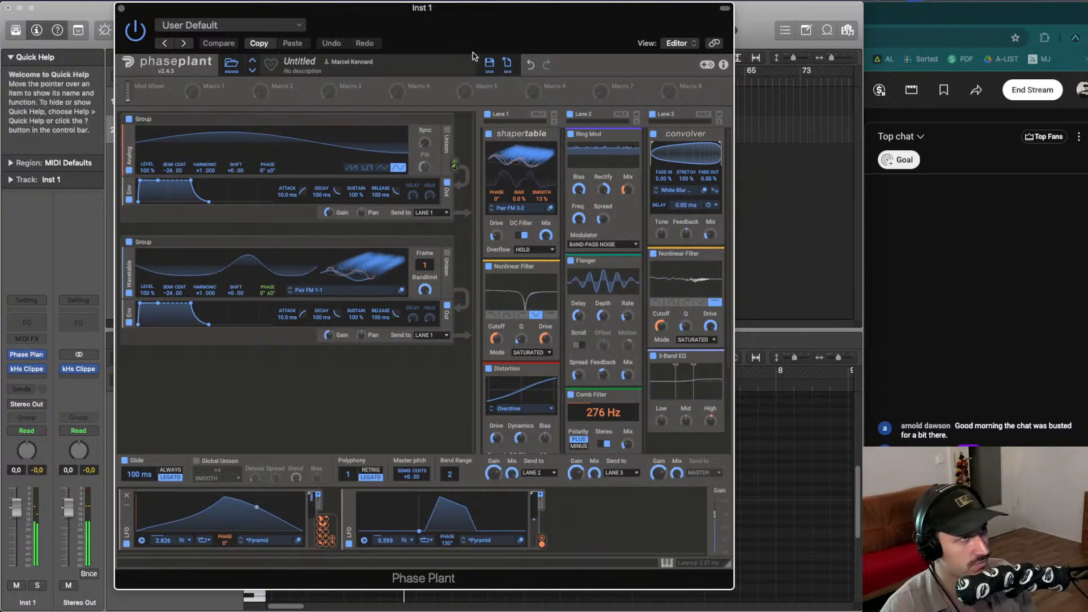
- Save the preset as Essential Lows
left_click(489, 63)
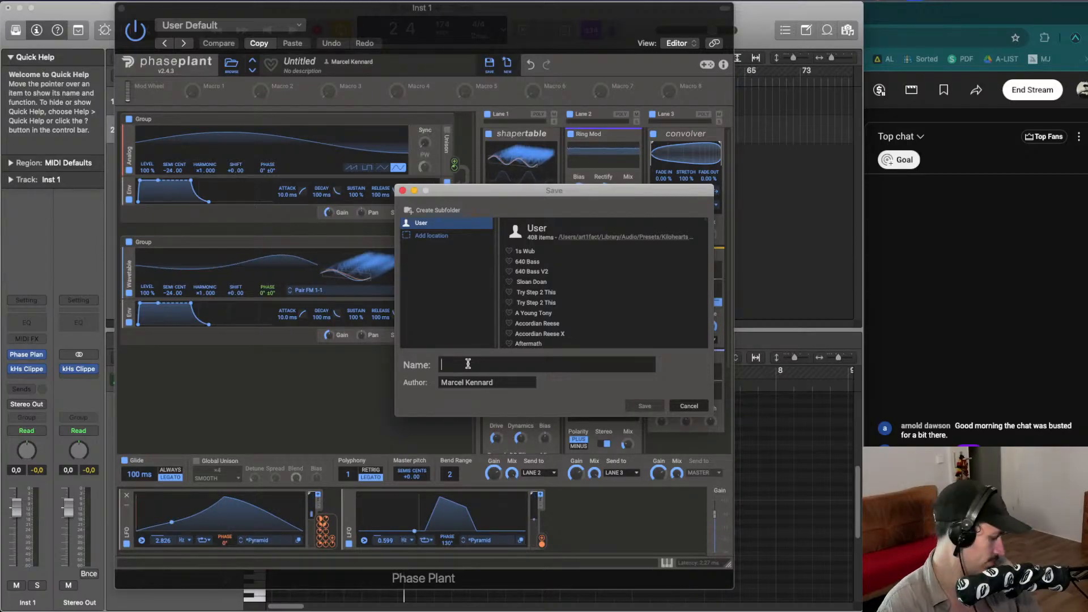
type("L")
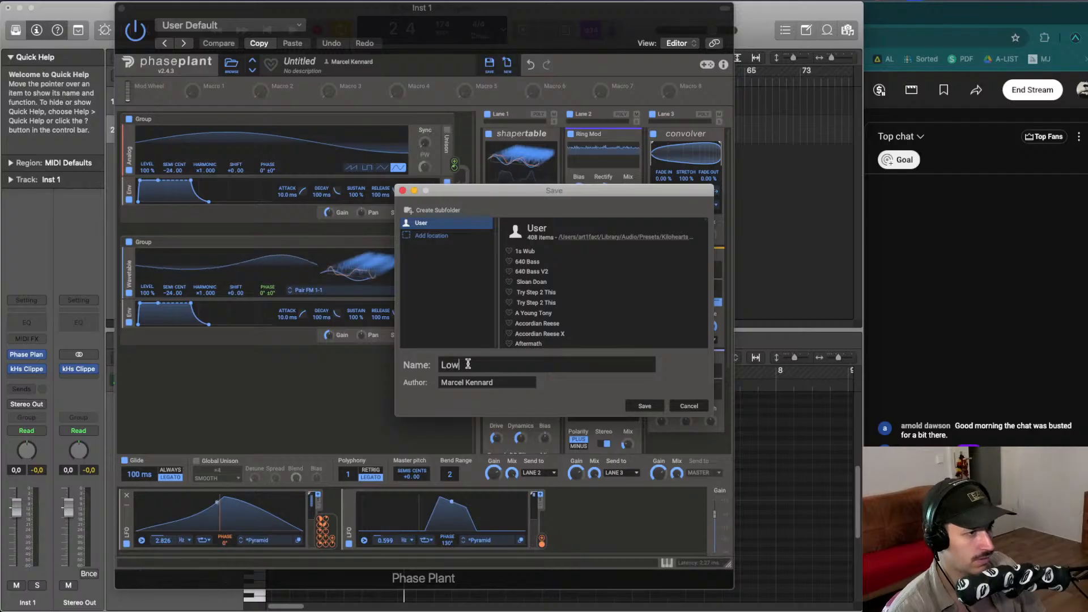
type("ow")
key("BackSpace")
key("BackSpace")
key("BackSpace")
type("Essential")
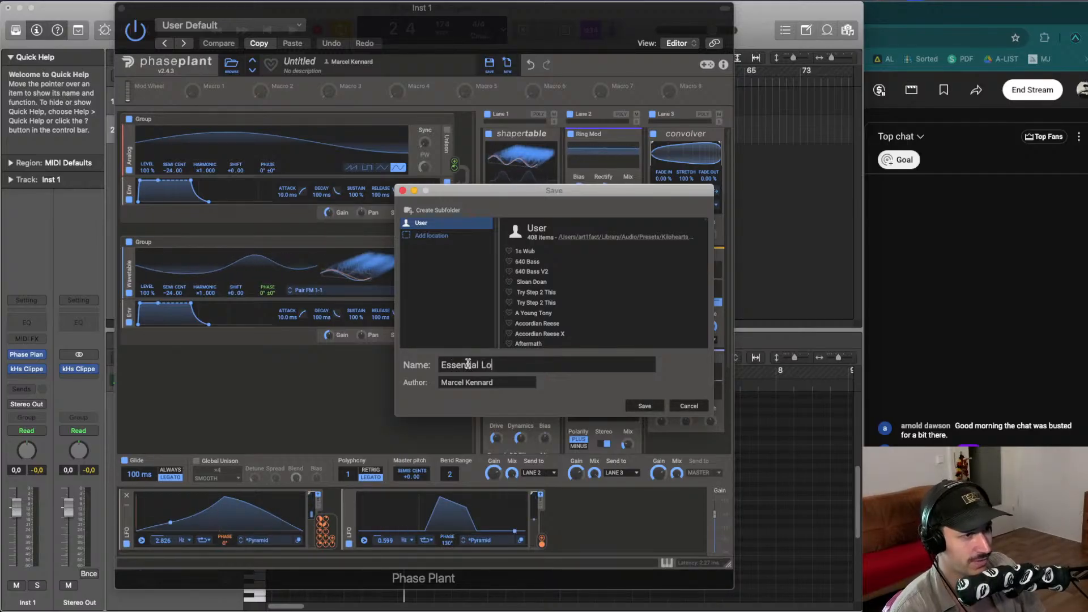
key("Return")
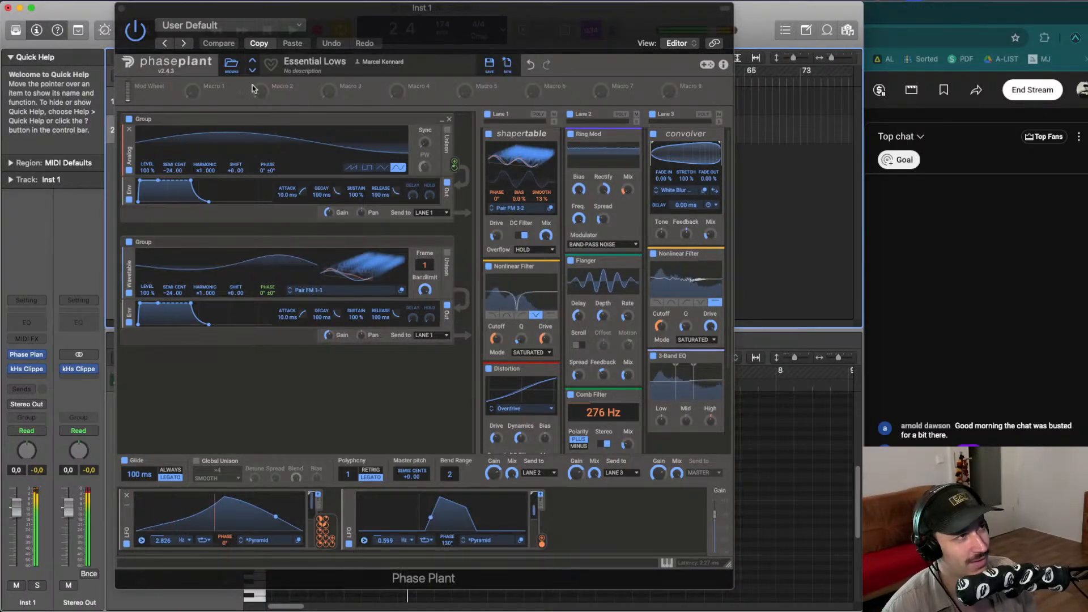
- Bounce the Inst 1 MIDI region in place to audio and delete the original instrument track
left_click(120, 6)
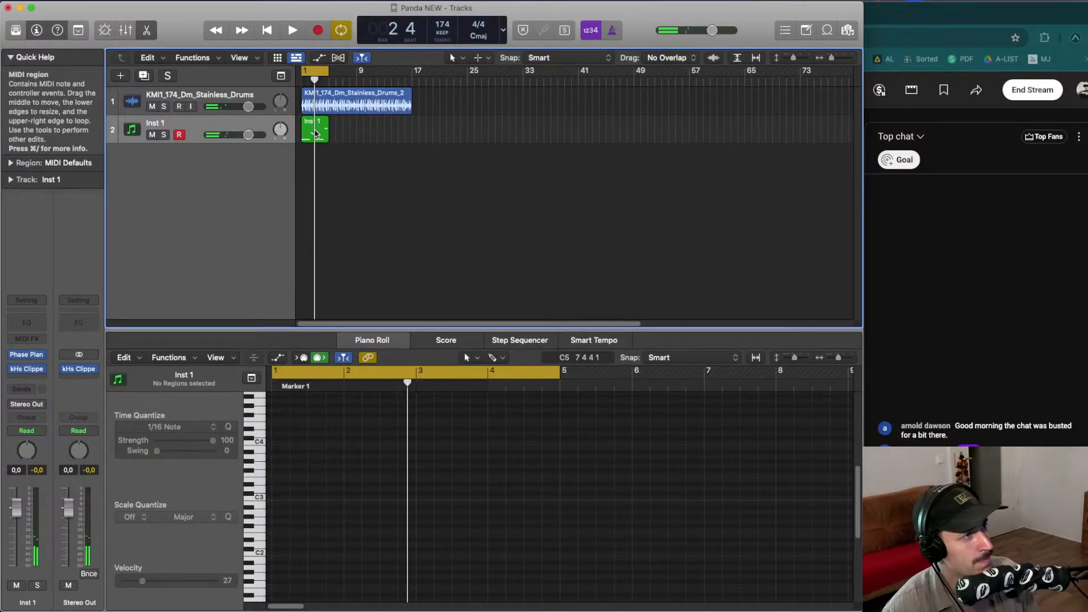
left_click(316, 134)
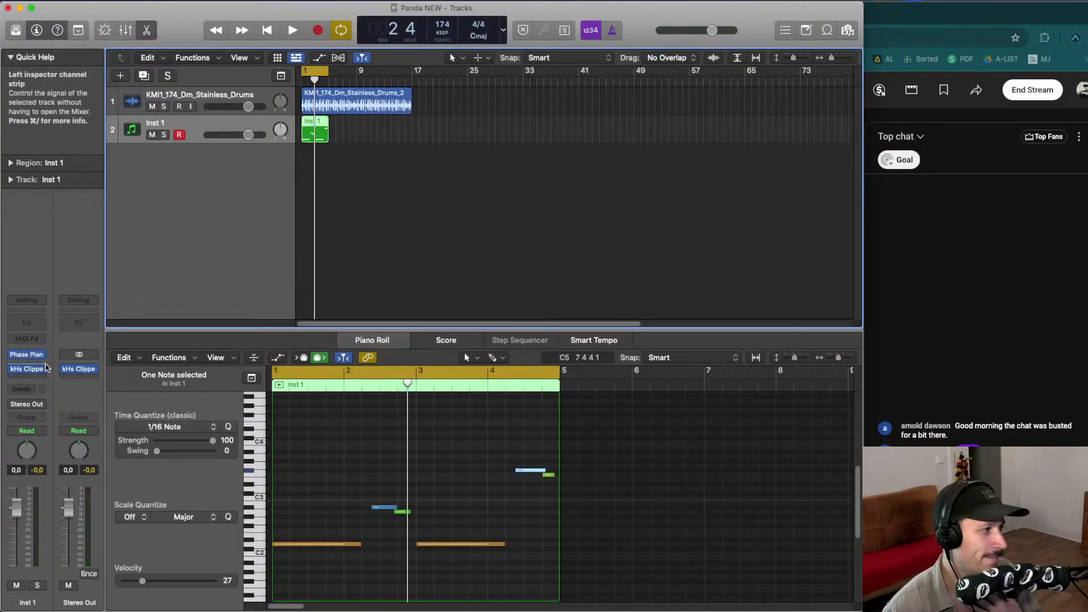
left_click_drag(346, 202, 310, 135)
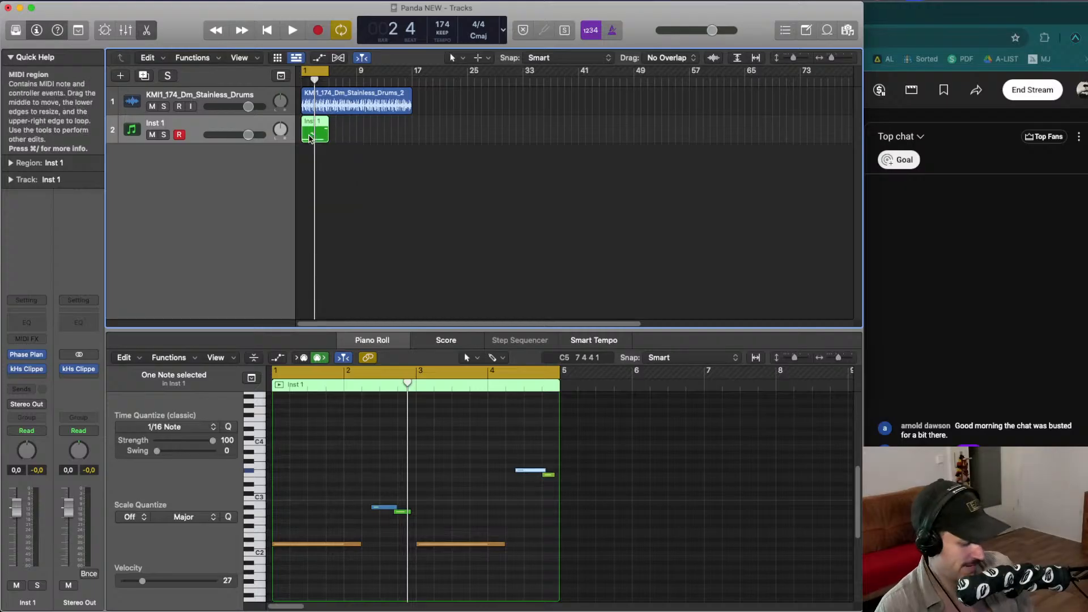
key("ctrl+b")
key("Return")
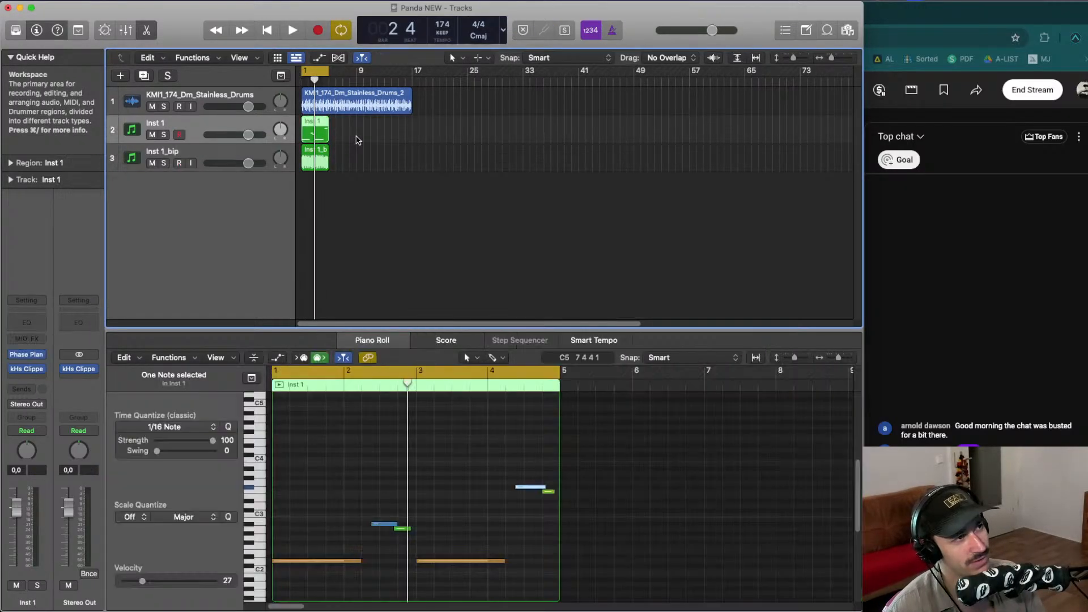
left_click(356, 139)
key("super+BackSpace")
- Play back and zoom in to audition the bounced audio against the drum loop
key("space")
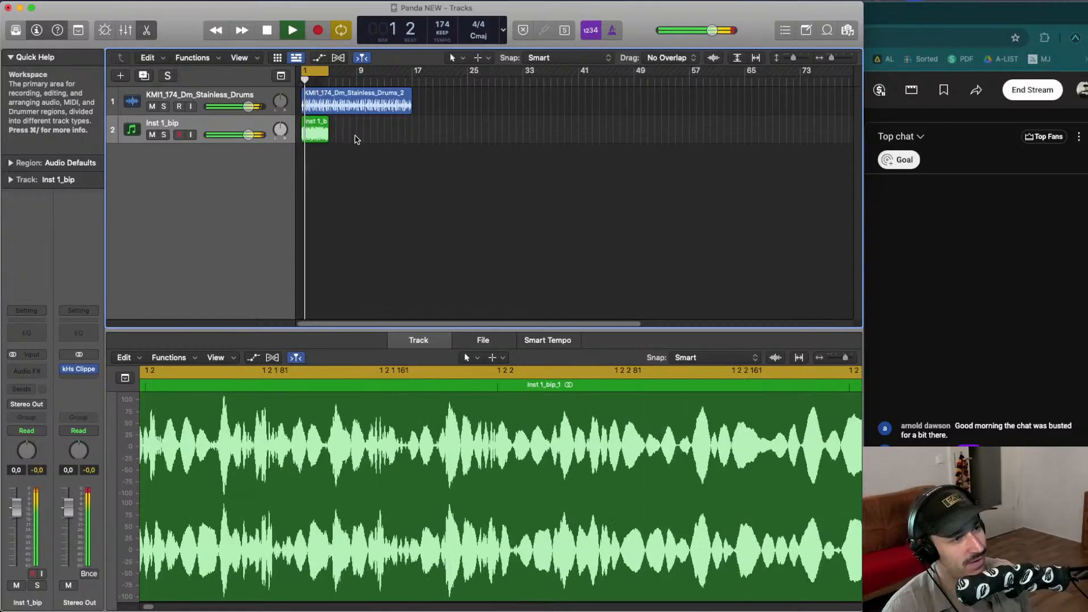
key("super+Right")
key("super+Right")
key("super+Right")
key("super+Right")
key("super+Right")
key("super+Down")
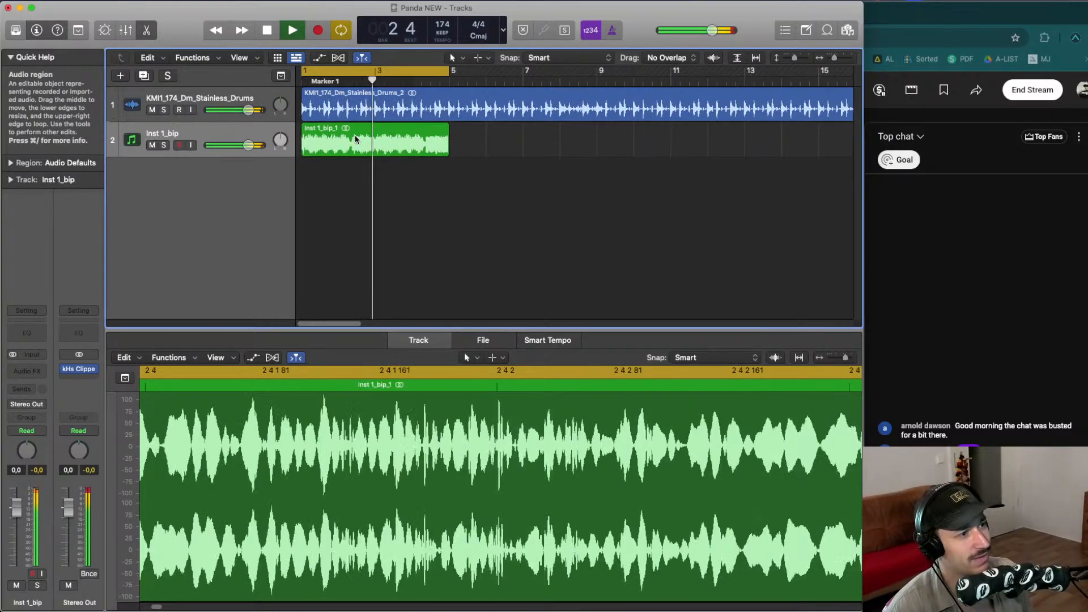
key("e")
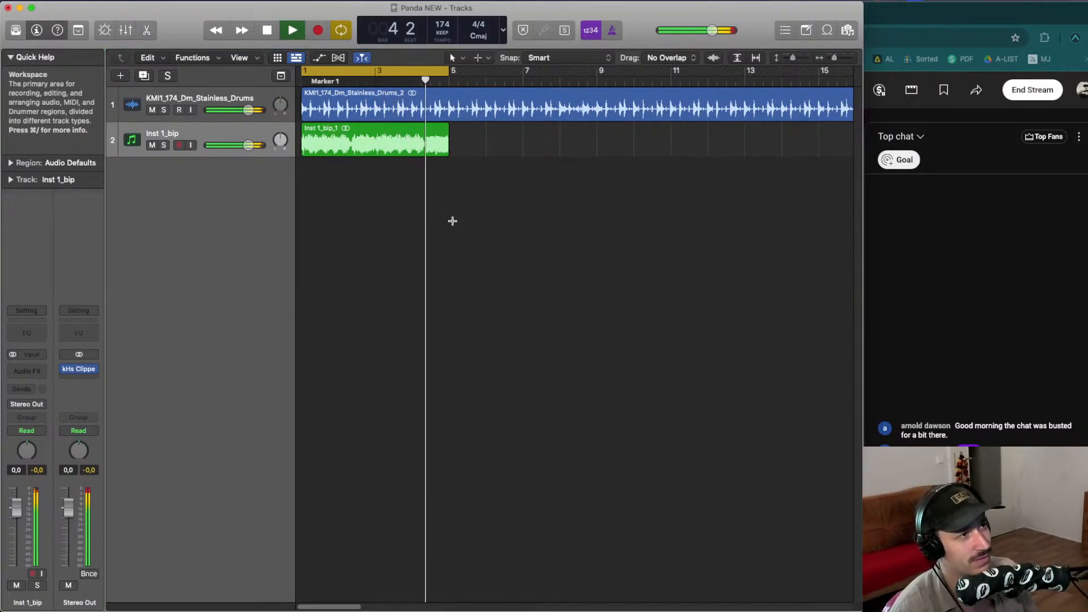
key("super+Down")
key("super+Right")
key("super+Right")
key("space")
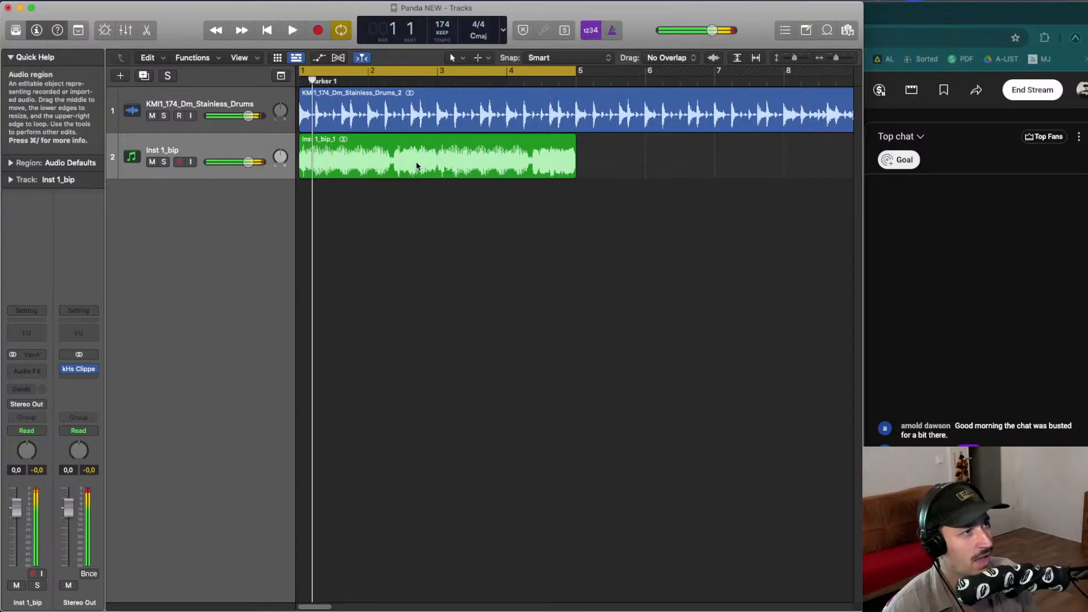
key("super+Left")
key("super+Left")
key("super+Left")
key("super+Left")
key("super+Left")
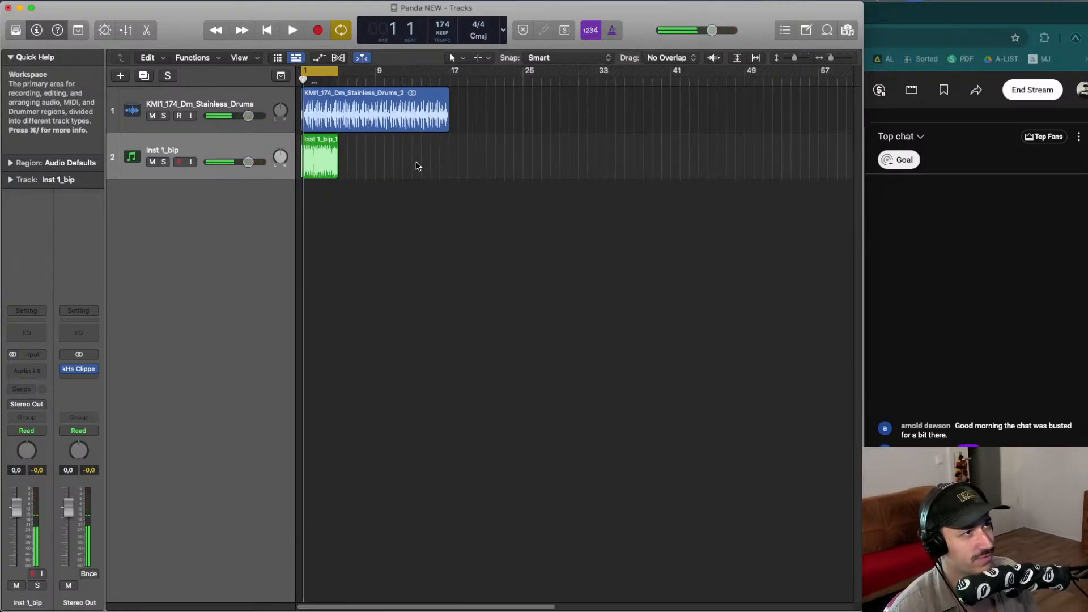
- Move the drum region and the bounced audio region so both start at bar 17
left_click_drag(317, 111, 460, 111)
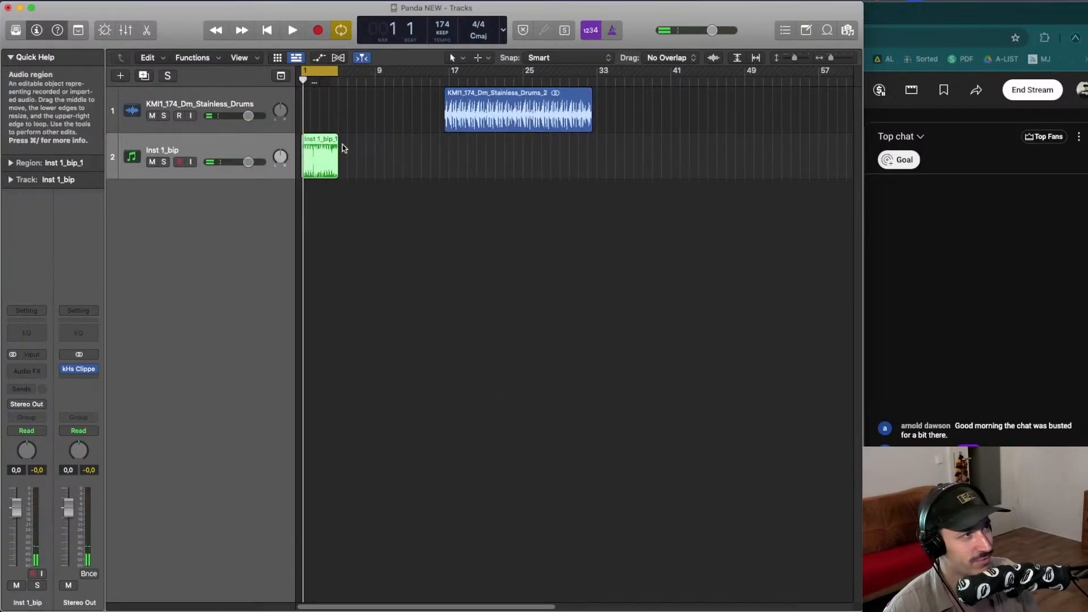
left_click_drag(328, 150, 474, 151)
left_click_drag(482, 108, 487, 105)
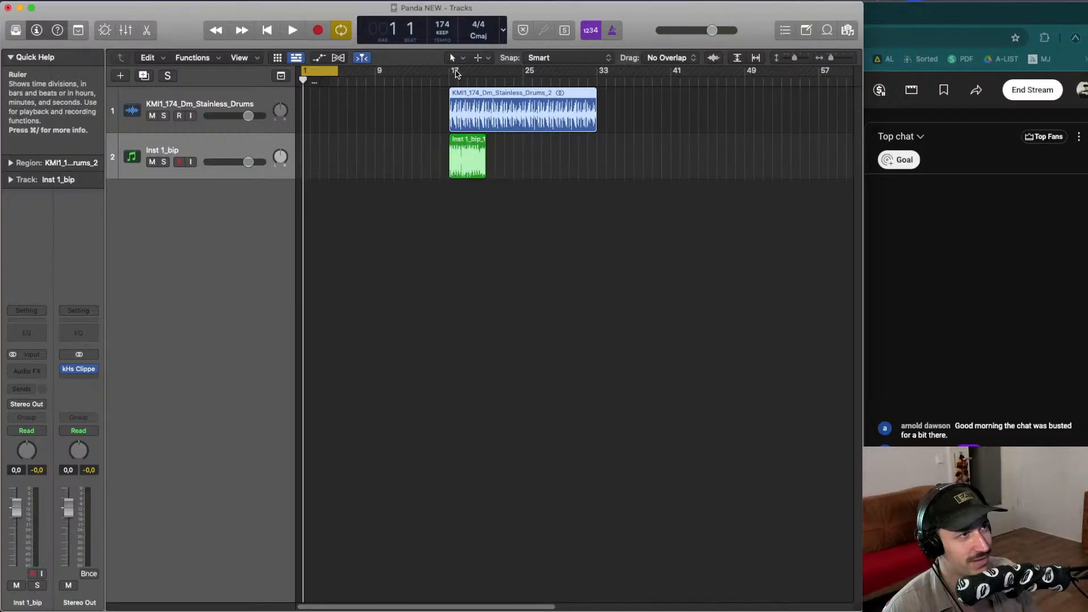
- Play the arrangement from bar 17 to audition the moved regions
key("space")
key("super+Right")
key("super+Right")
key("super+Right")
key("space")
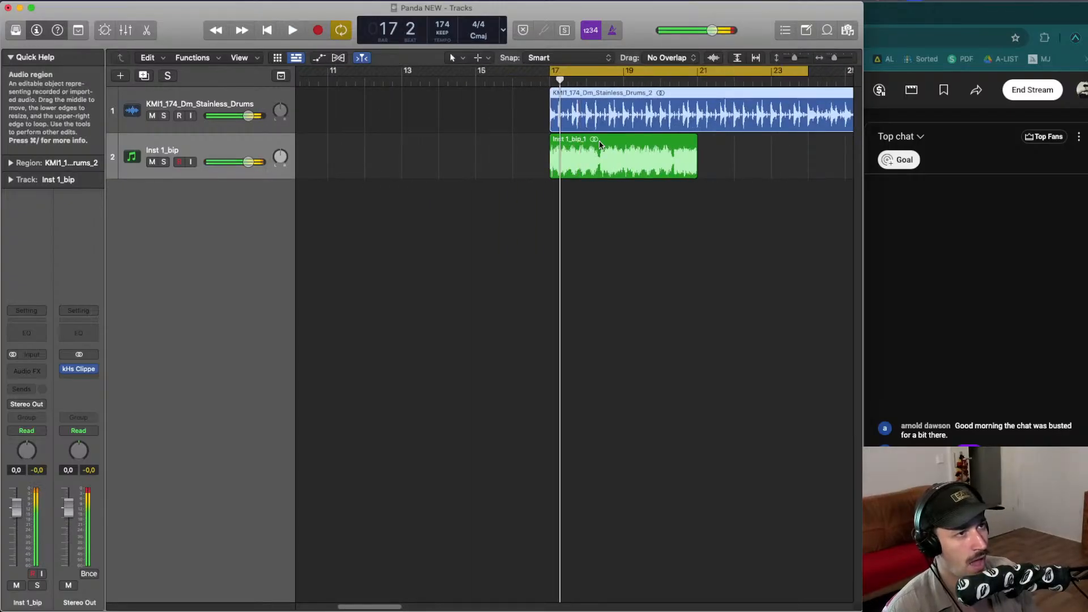
left_click_drag(598, 145, 597, 145)
key("space")
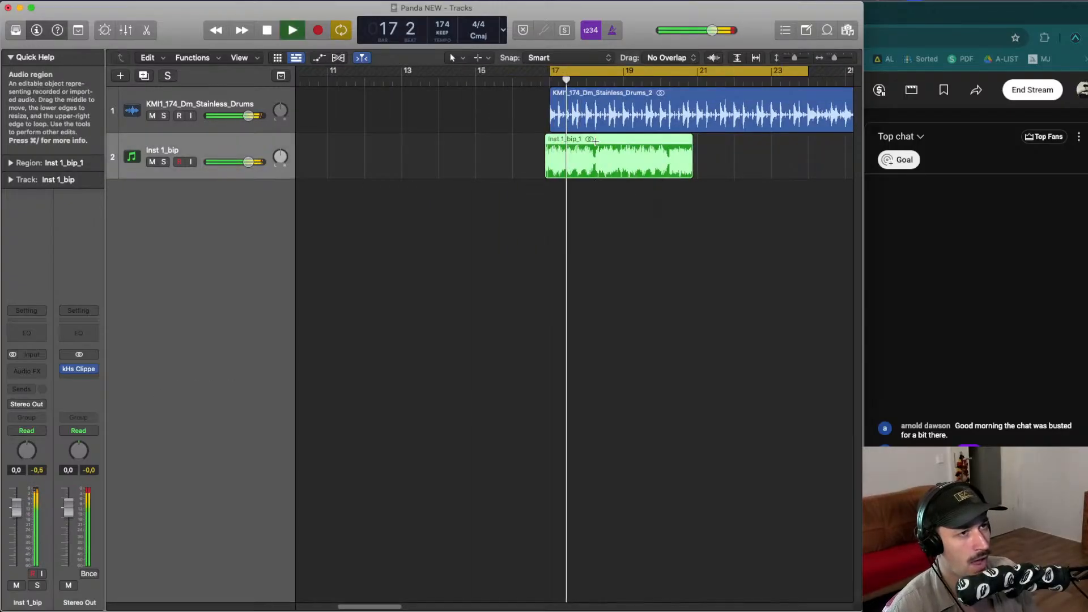
key("super+Right")
key("space")
key("space")
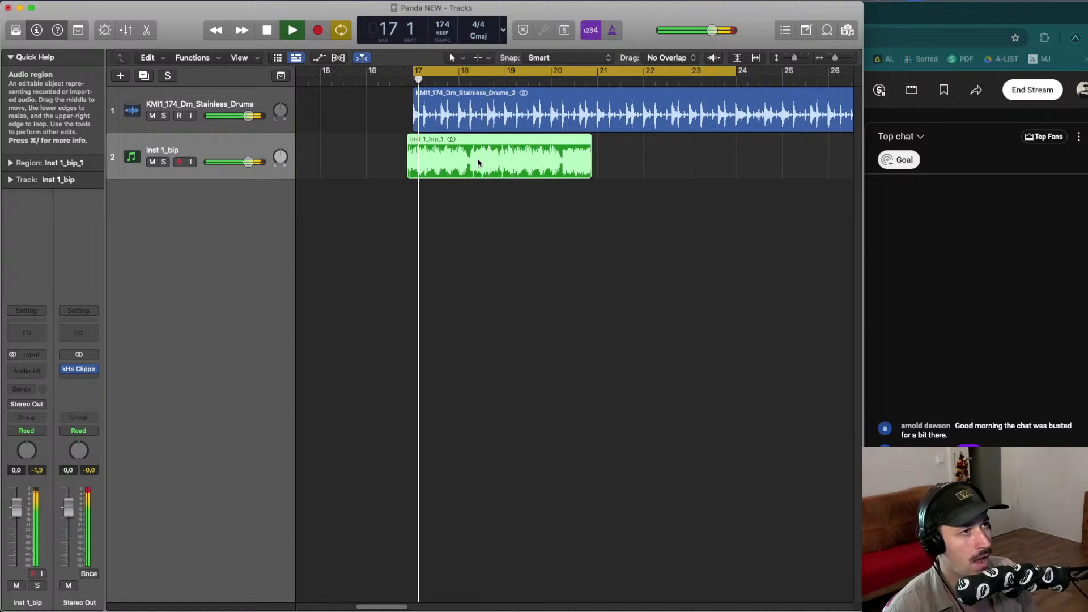
- Try shifting the bounced audio region slightly earlier, then undo the move
left_click_drag(479, 163, 407, 169)
key("super+Right")
key("space")
scroll(476, 162, "left", 3)
key("space")
scroll(466, 170, "left", 3)
key("space")
key("space")
scroll(391, 165, "left", 3)
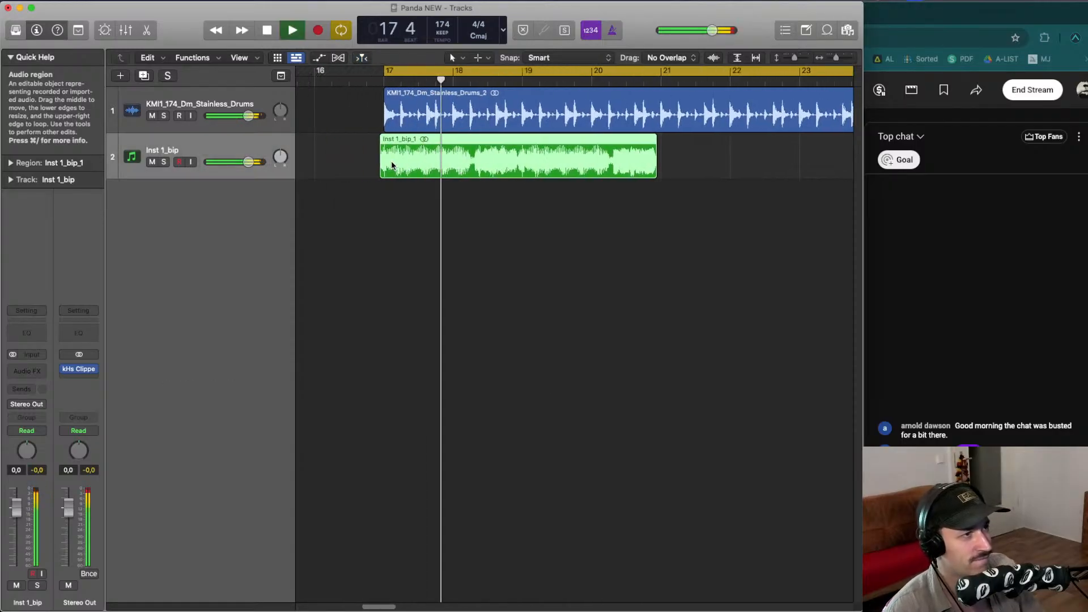
key("super+z")
- Delete the opening portion of the bounced audio region before bar 17.5
scroll(391, 164, "left", 3)
left_click_drag(368, 150, 303, 149)
key("Delete")
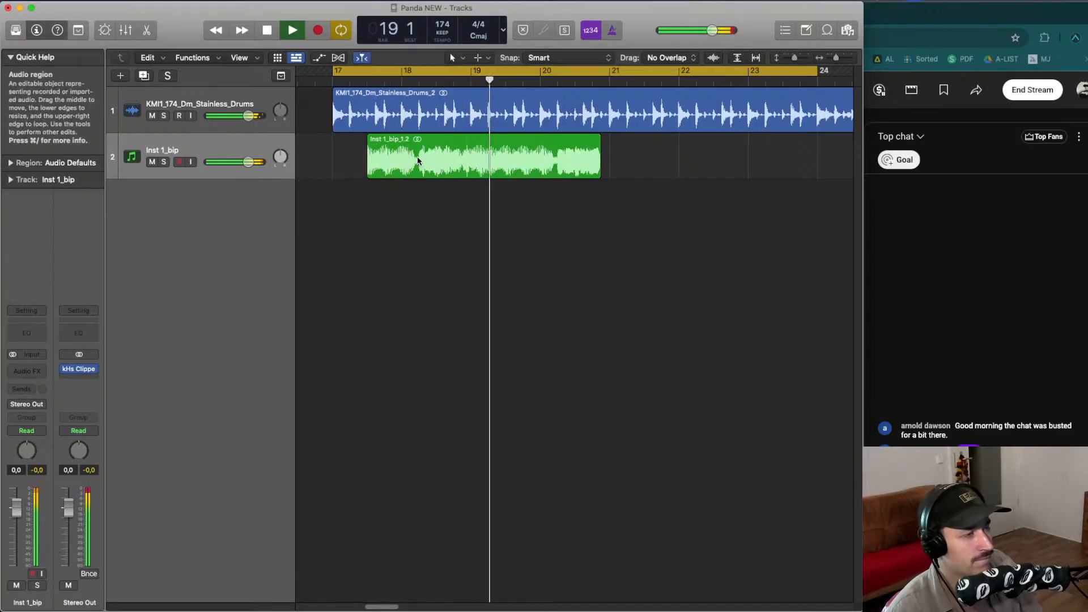
- Split the bounced audio region into slices around bars 18 and 19
key("space")
key("space")
left_click_drag(417, 161, 467, 158)
left_click(449, 155)
left_click(438, 218)
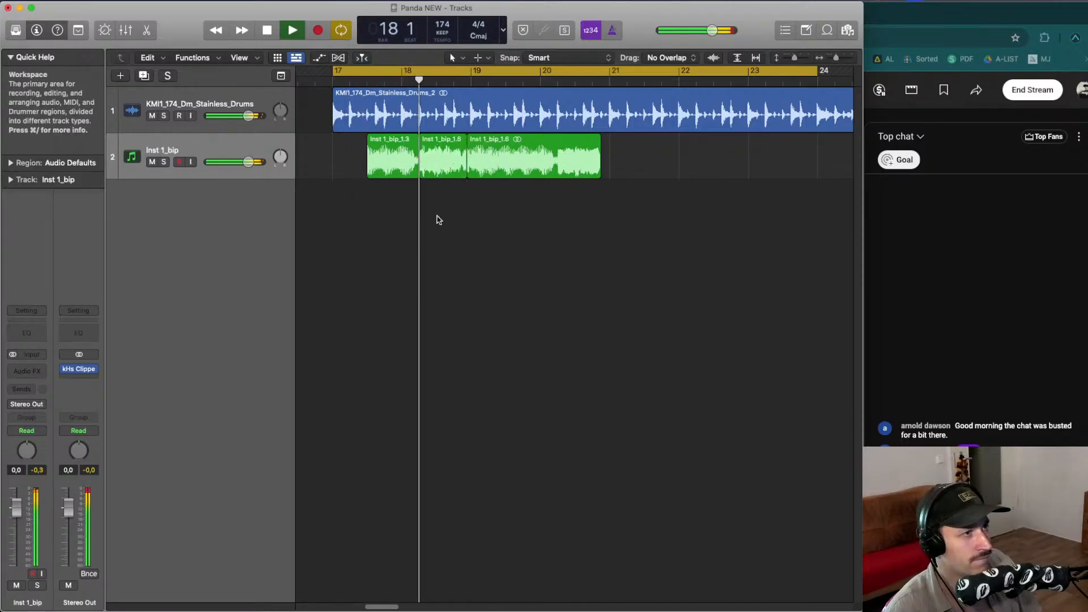
- Split the remaining audio into further slices and delete one slice near bar 19
left_click(387, 144)
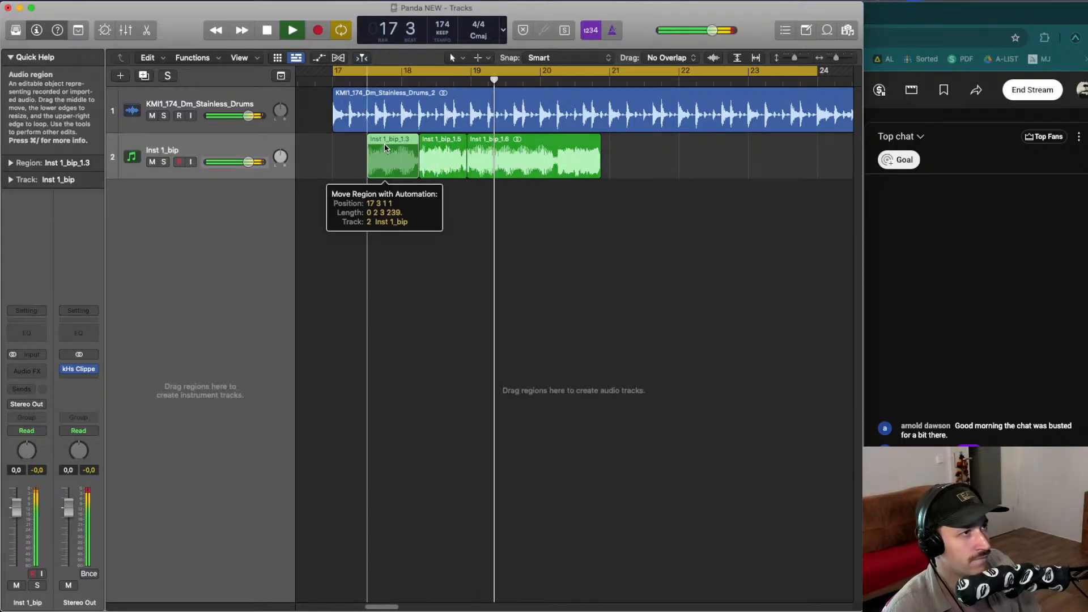
left_click_drag(387, 142, 545, 158)
left_click_drag(524, 153, 526, 154)
left_click(486, 160)
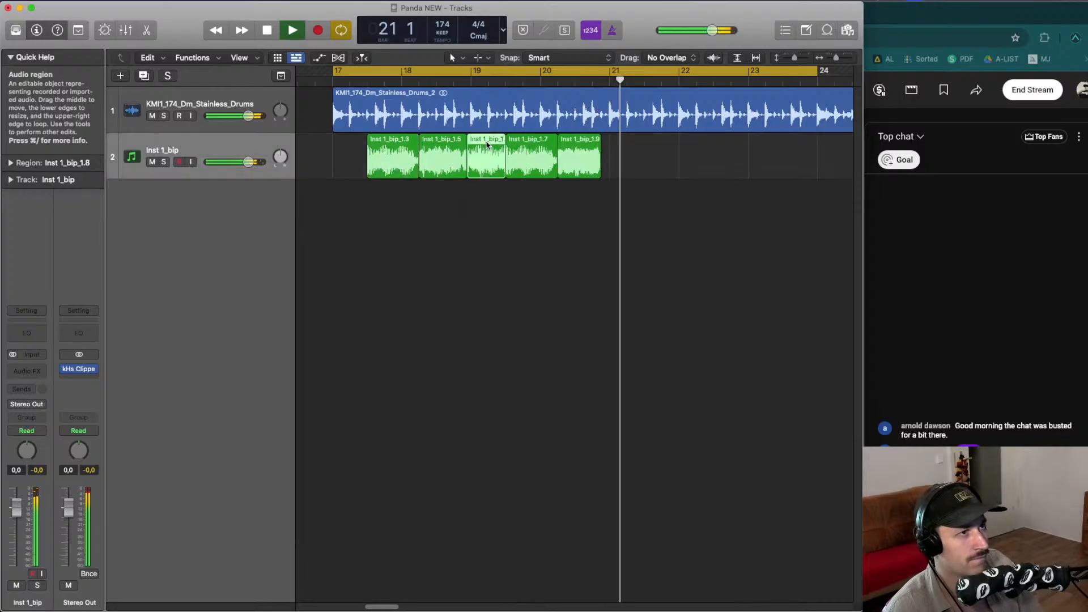
key("Delete")
- Shift the second slice later to about bar 18.5 and shorten its end
left_click_drag(428, 158, 447, 159)
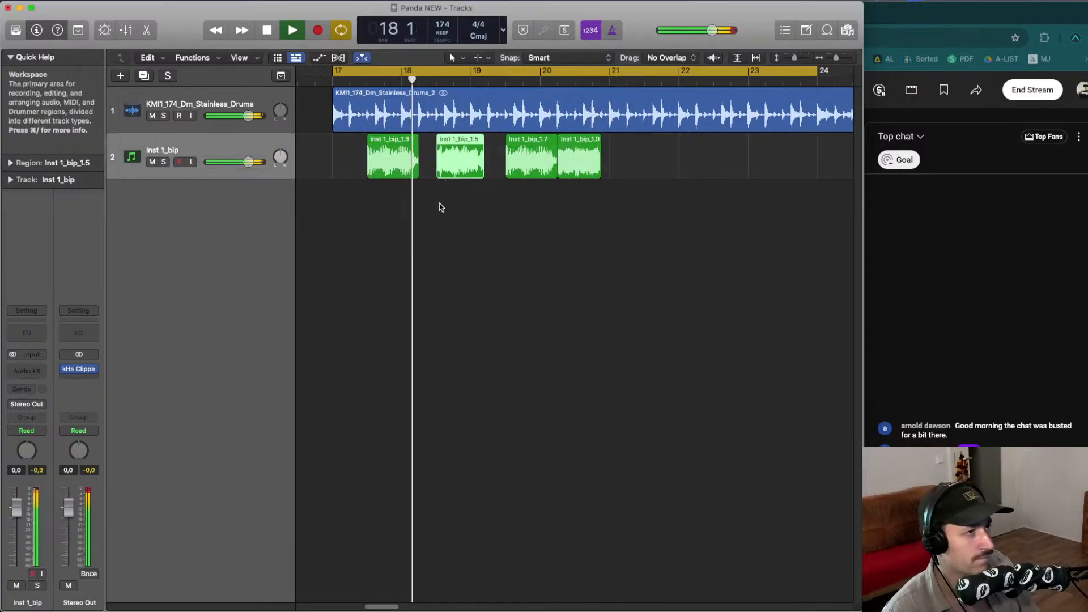
left_click(440, 204)
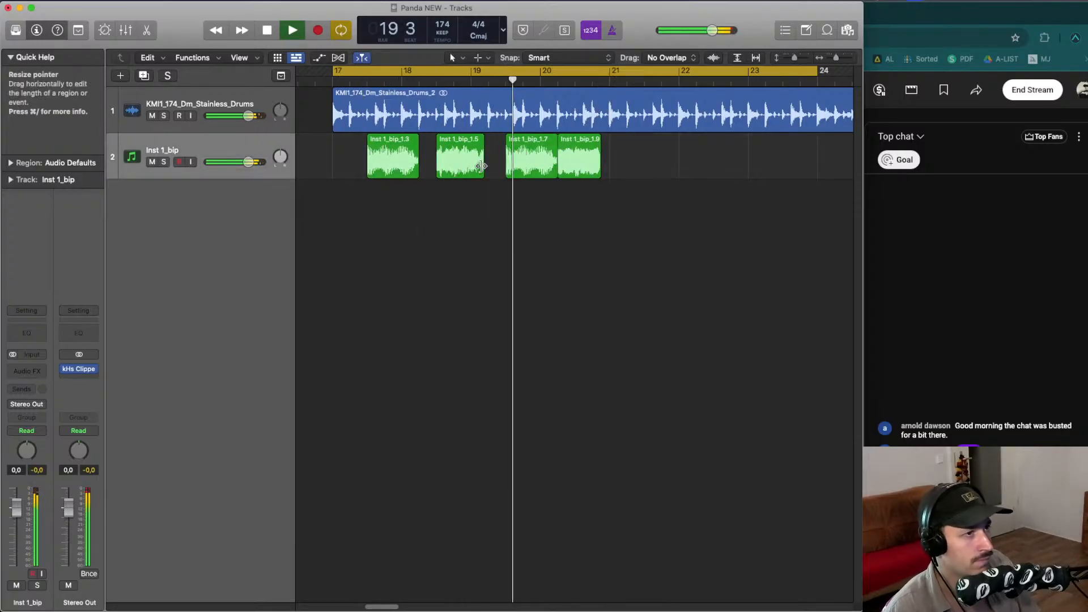
left_click_drag(443, 72, 503, 72)
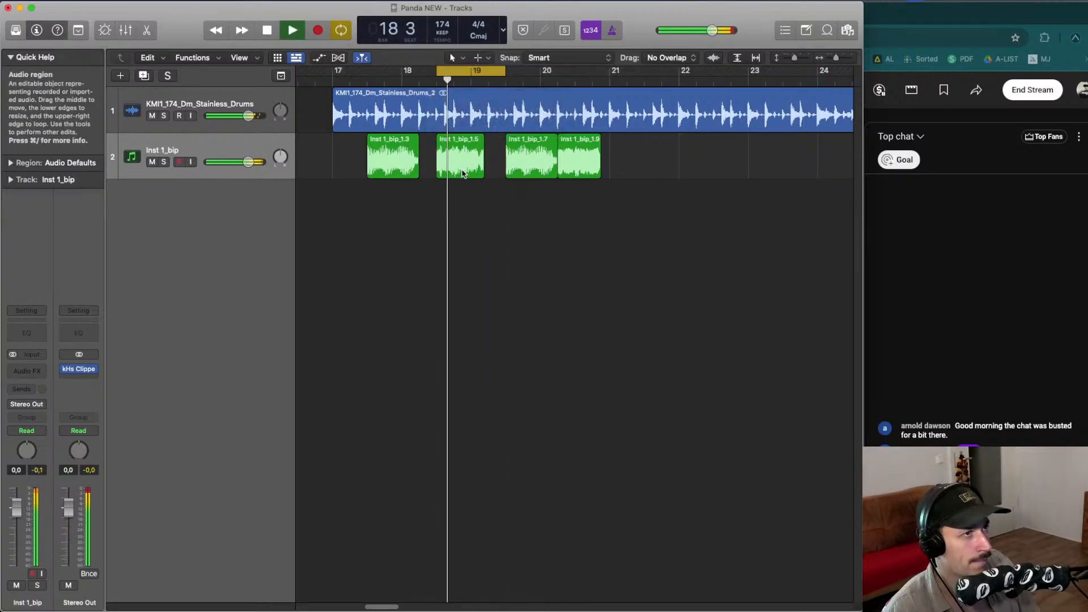
left_click_drag(462, 172, 437, 158)
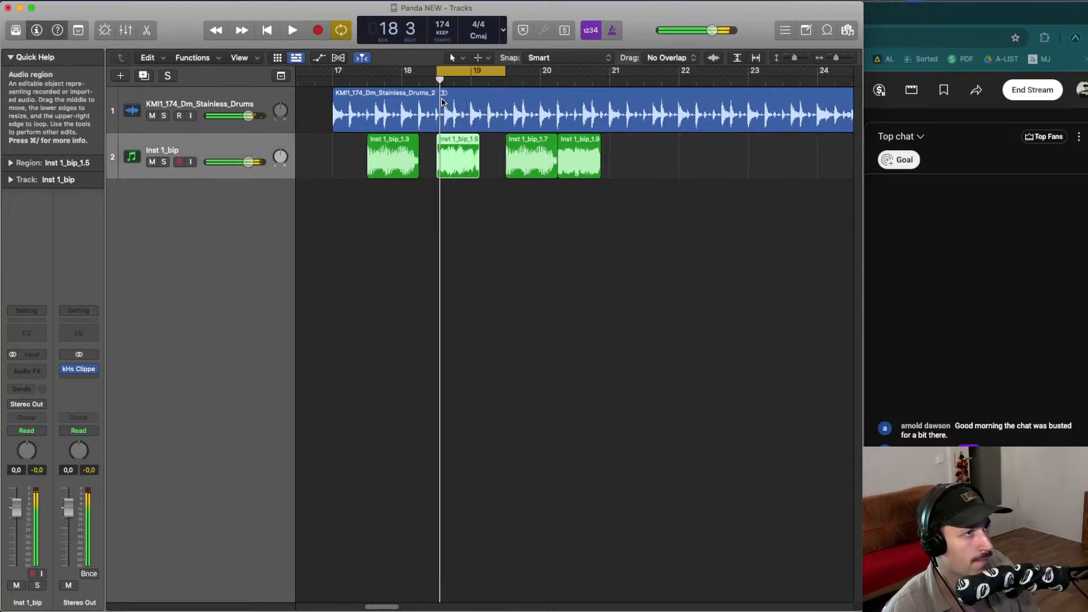
- Place a short piece of audio at the very start of bar 17
left_click(422, 76)
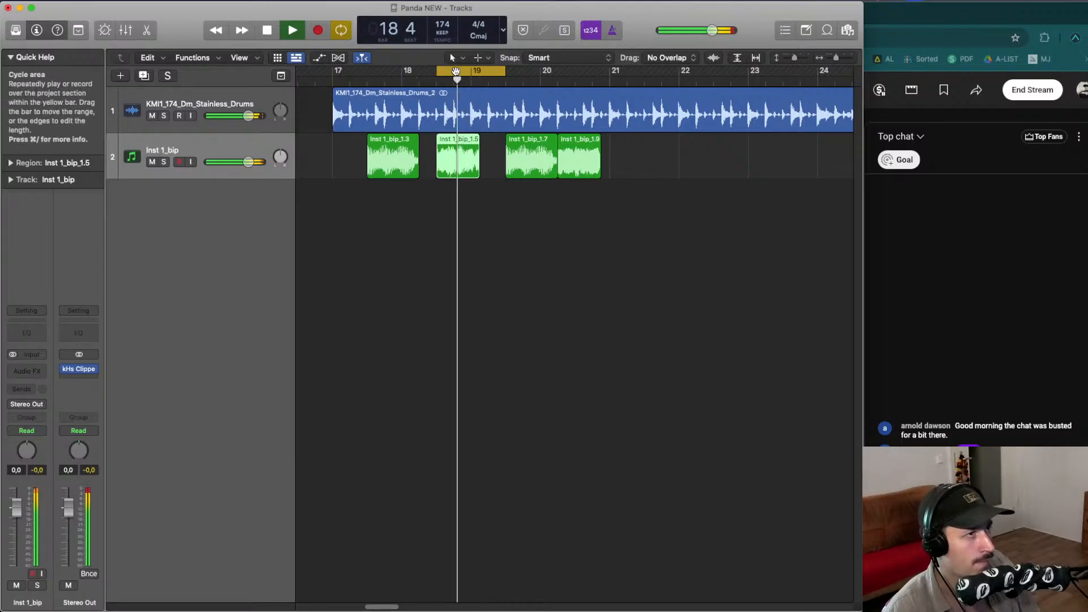
left_click(472, 71)
left_click_drag(472, 70, 559, 71)
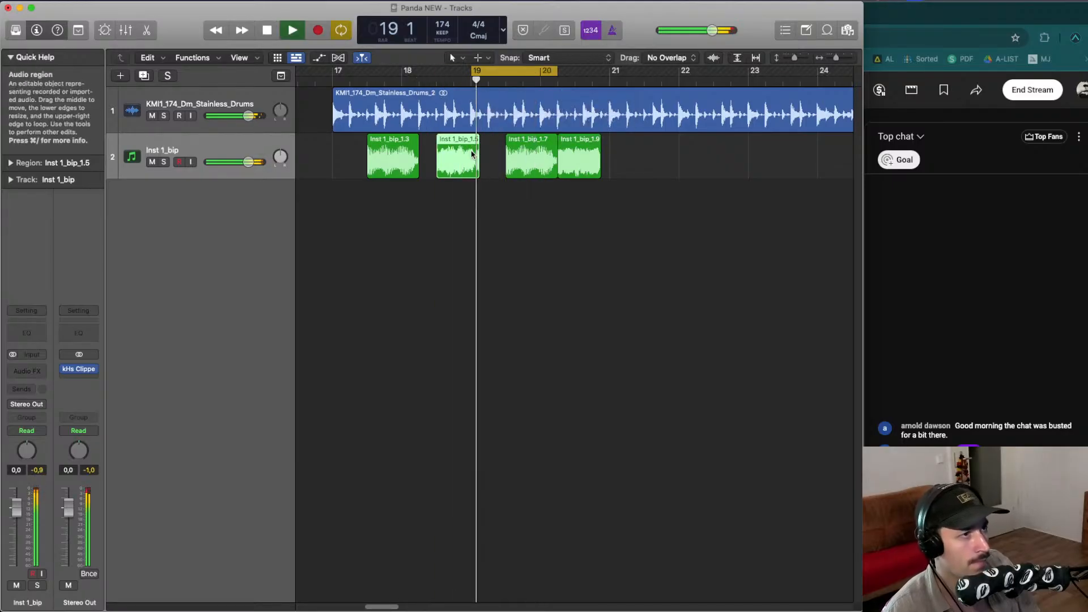
mouse_move(471, 151)
left_mouse_down()
mouse_move(492, 155)
mouse_move(478, 146)
mouse_move(340, 161)
left_mouse_up()
key("super+z")
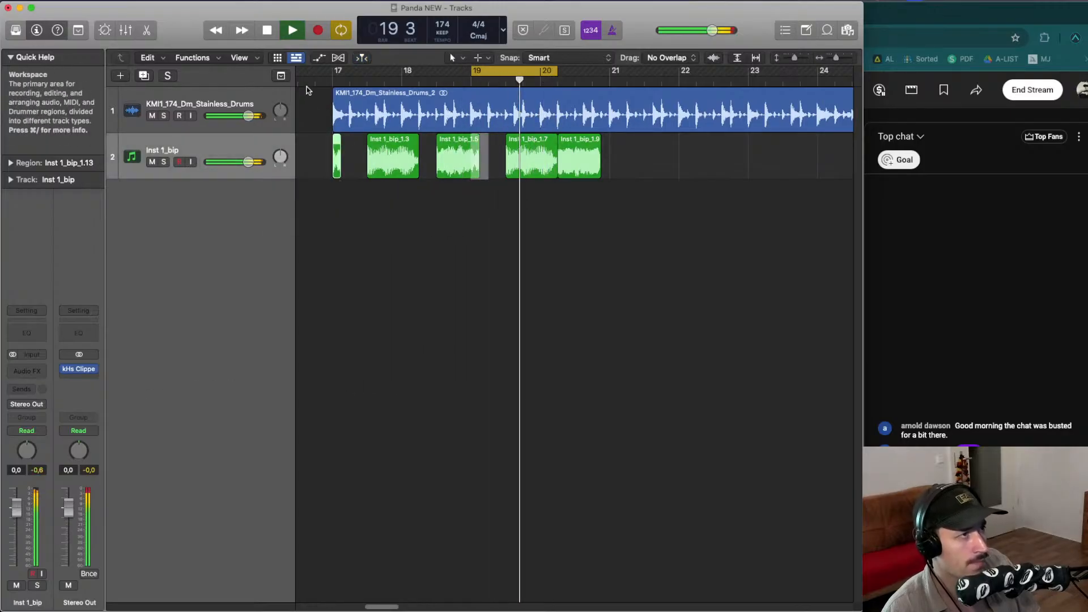
- Set the cycle range to bars 17 through 21 and play the loop
left_click(321, 77)
left_click_drag(351, 77, 610, 76)
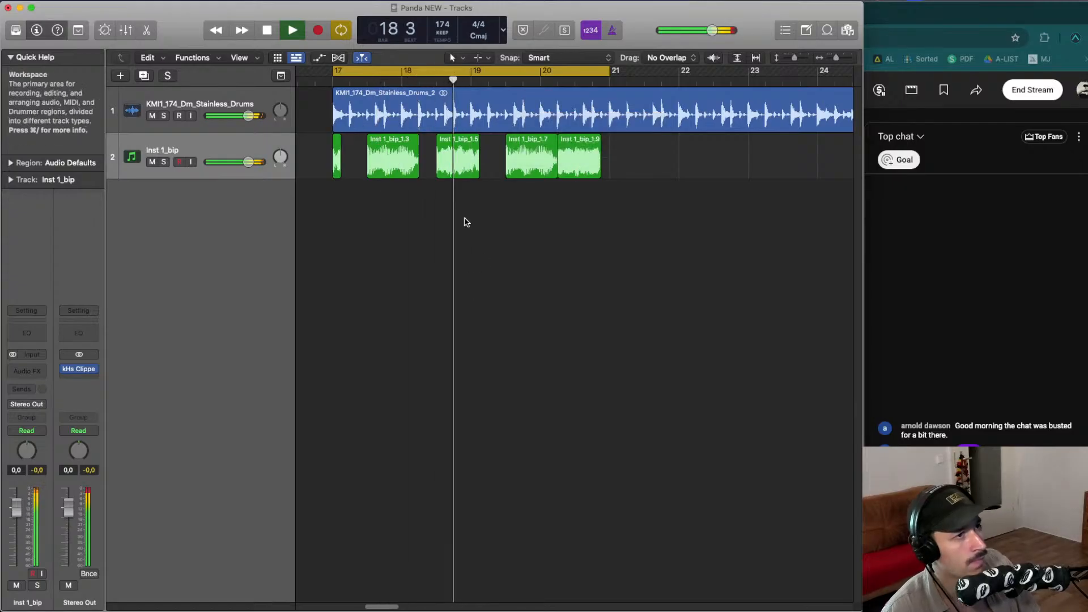
key("space")
left_click(533, 177)
key("space")
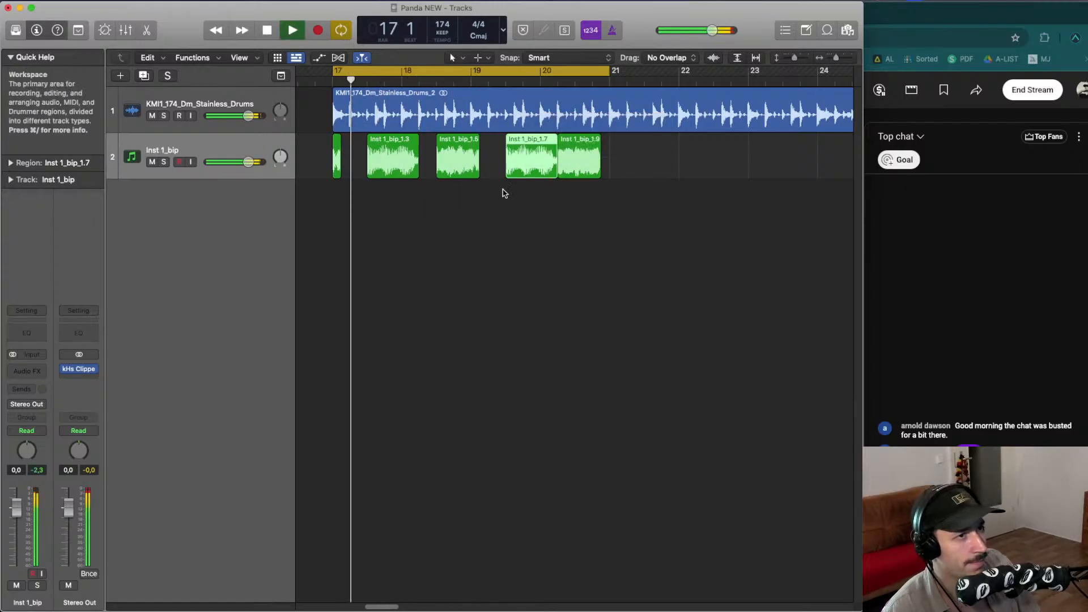
- Place a short copy of a slice just after the last slice near bar 21
left_click_drag(516, 161, 612, 155)
left_click(607, 204)
key("super+Up")
key("super+Up")
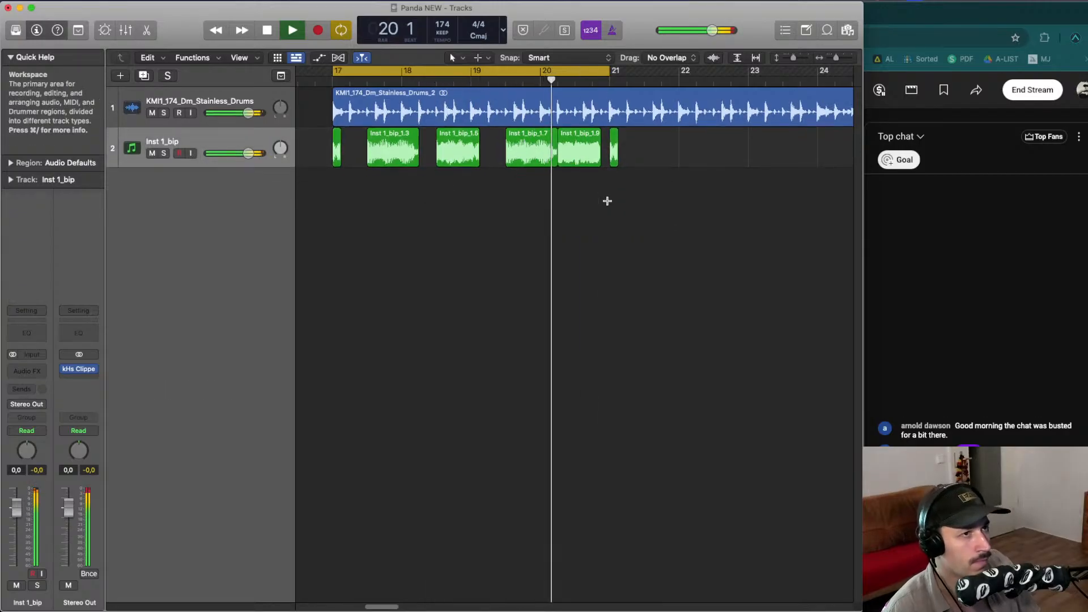
key("super+Left")
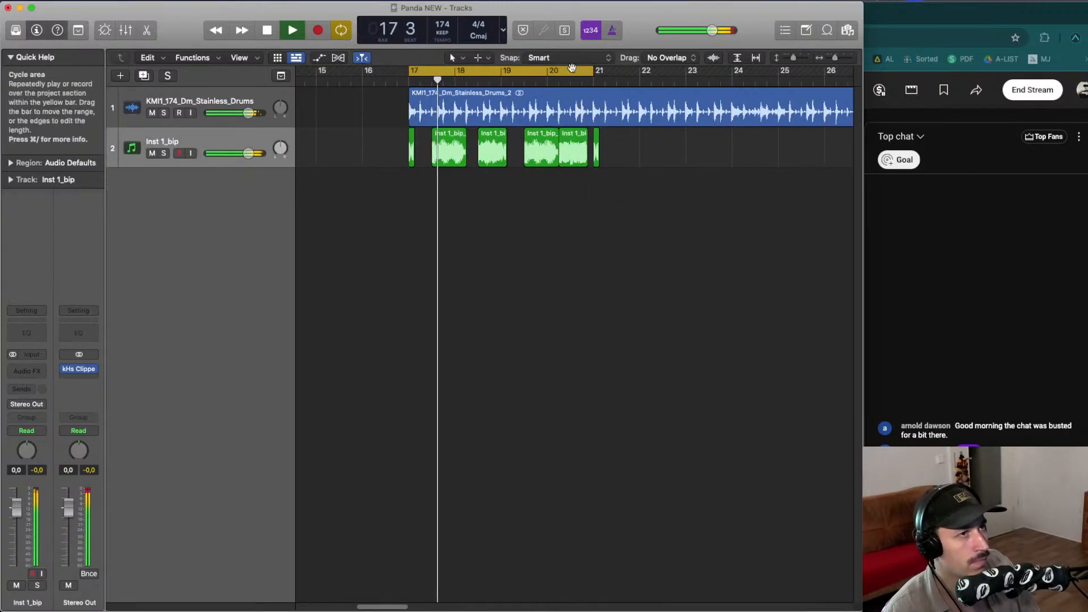
- Set the cycle around bars 20 to 22 and move the last full slice slightly later
left_click_drag(565, 70, 626, 71)
left_click(556, 71)
key("space")
key("space")
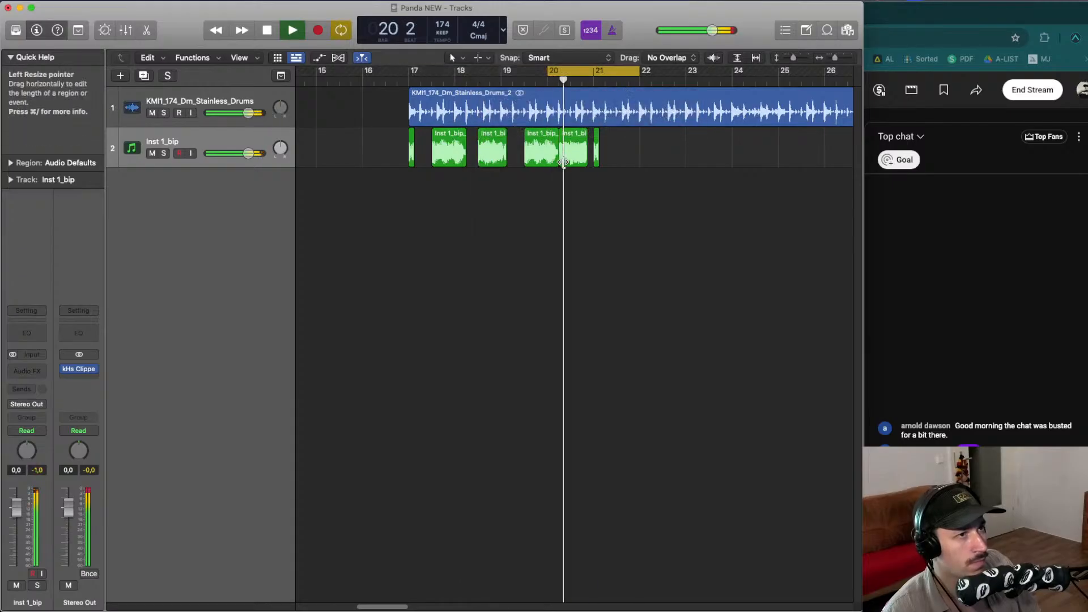
key("space")
mouse_move(561, 161)
left_mouse_down()
mouse_move(596, 161)
mouse_move(578, 162)
left_mouse_up()
key("space")
left_click(596, 191)
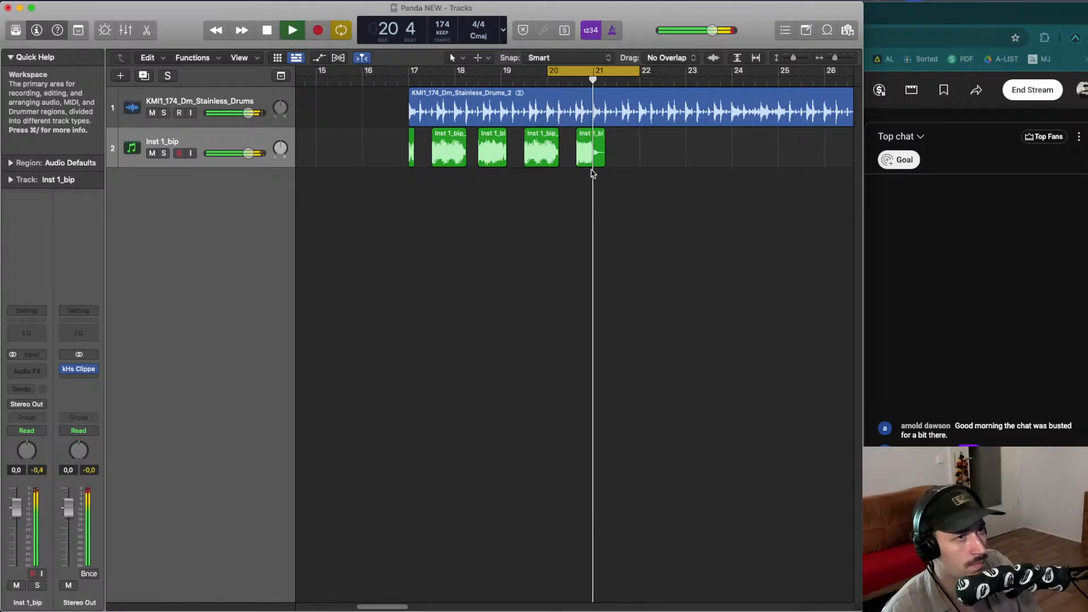
- Copy the chopped slices to repeat the pattern from bar 21 onward
left_click(410, 139)
left_click_drag(411, 138, 618, 152)
left_click(612, 153)
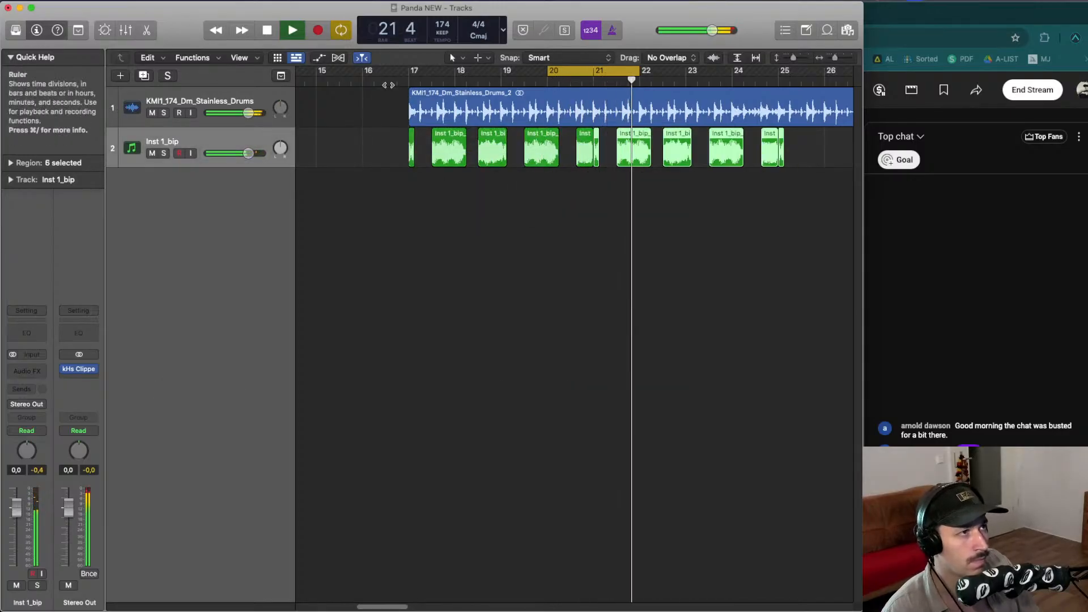
- Turn off the cycle range and play back the chopped pattern
left_click(385, 82)
left_click(553, 72)
left_click(540, 190)
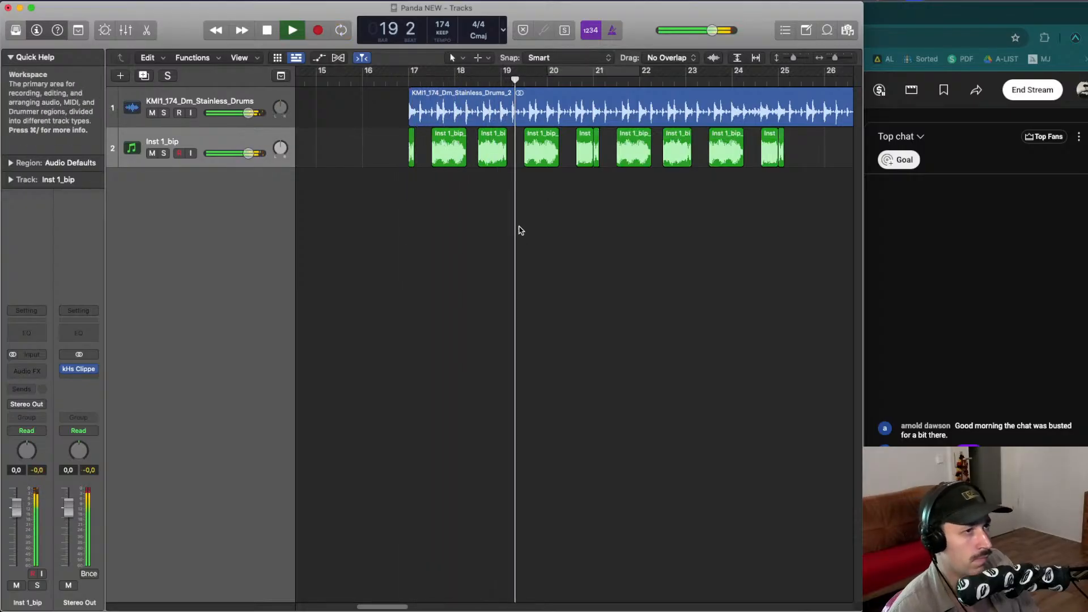
key("super+Up")
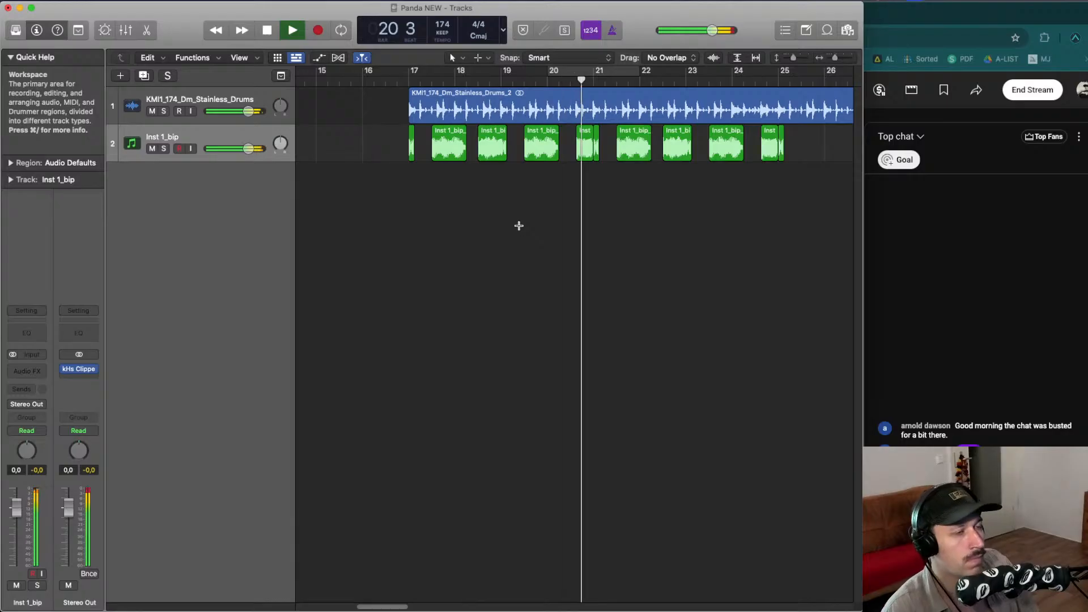
- Set a cycle range from bar 17 to bar 33 covering the whole chopped section and stop playback
key("super+Up")
key("super+Up")
key("super+Left")
key("super+Left")
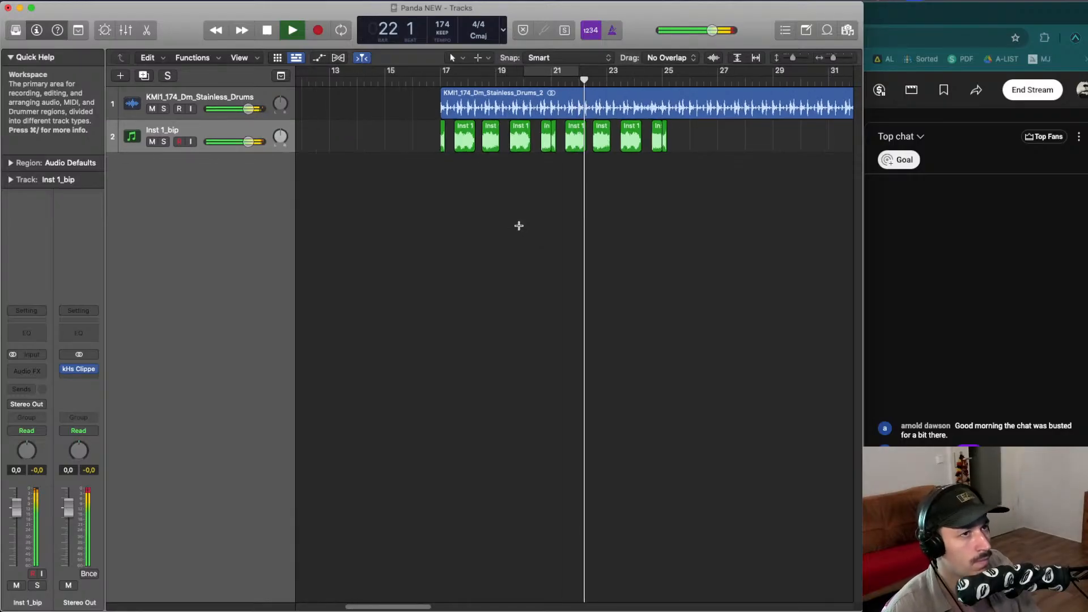
left_click_drag(712, 181, 670, 123)
key("super+Left")
key("space")
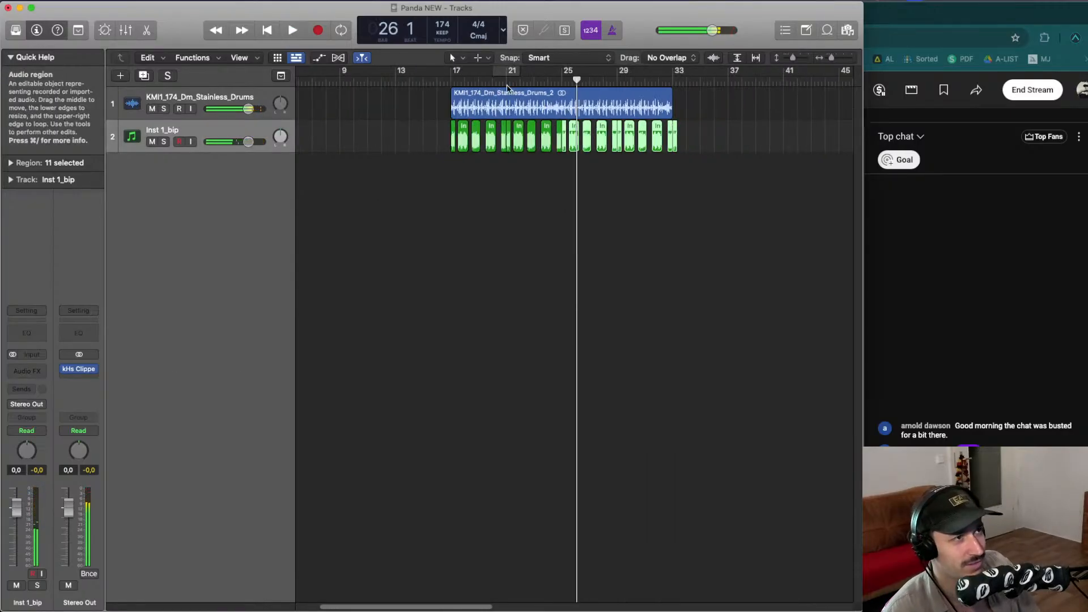
left_click_drag(451, 71, 674, 70)
left_click(573, 217)
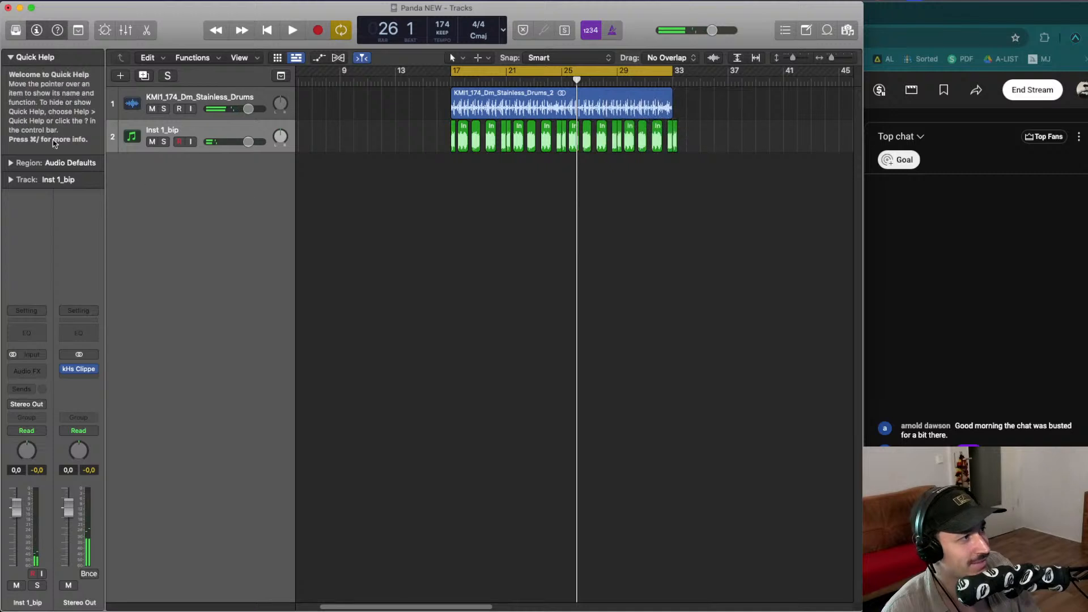
- Create a new software instrument track and load Retro Synth in stereo on it
left_click(120, 76)
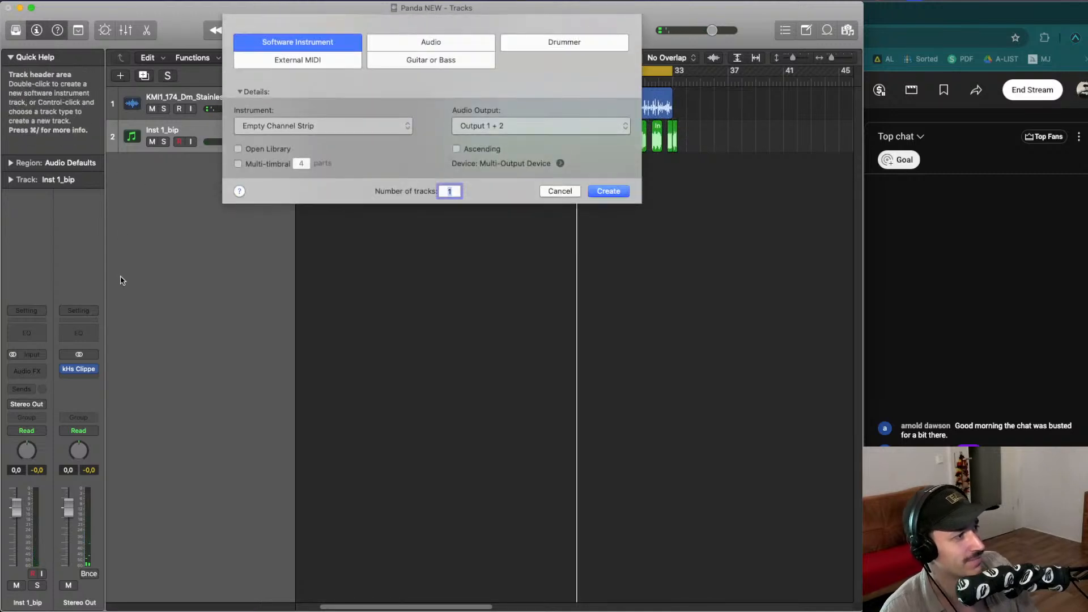
key("Return")
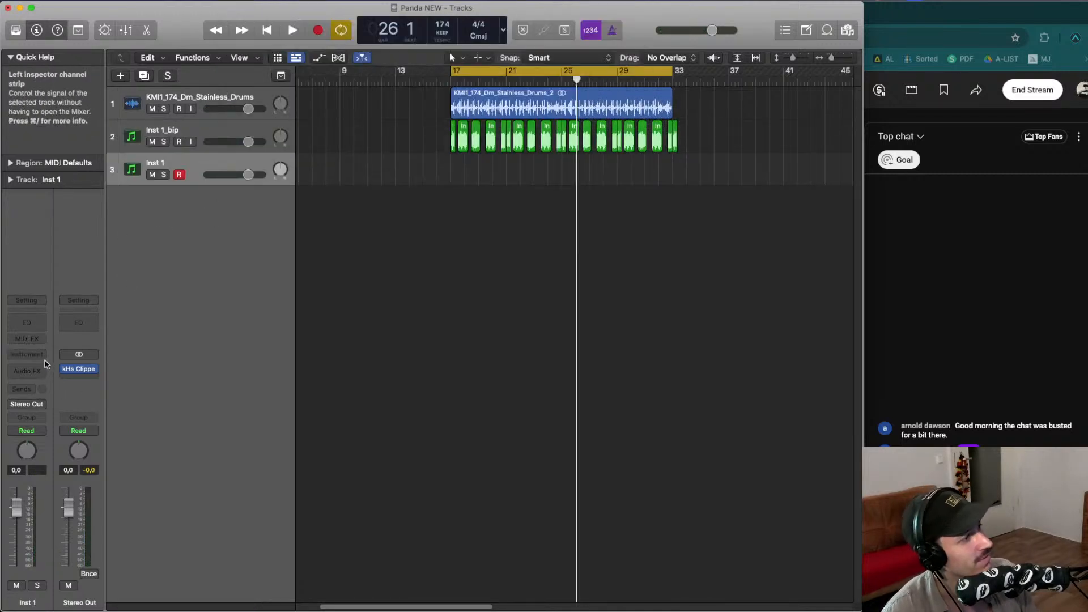
left_click(41, 359)
scroll(111, 520, "down", 5)
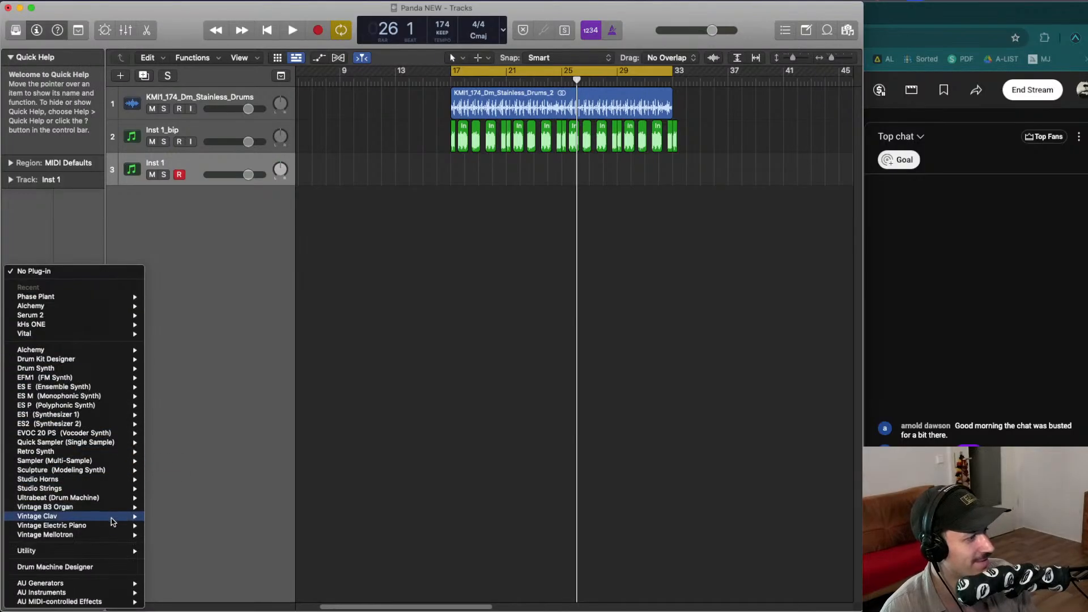
mouse_move(109, 524)
mouse_move(105, 452)
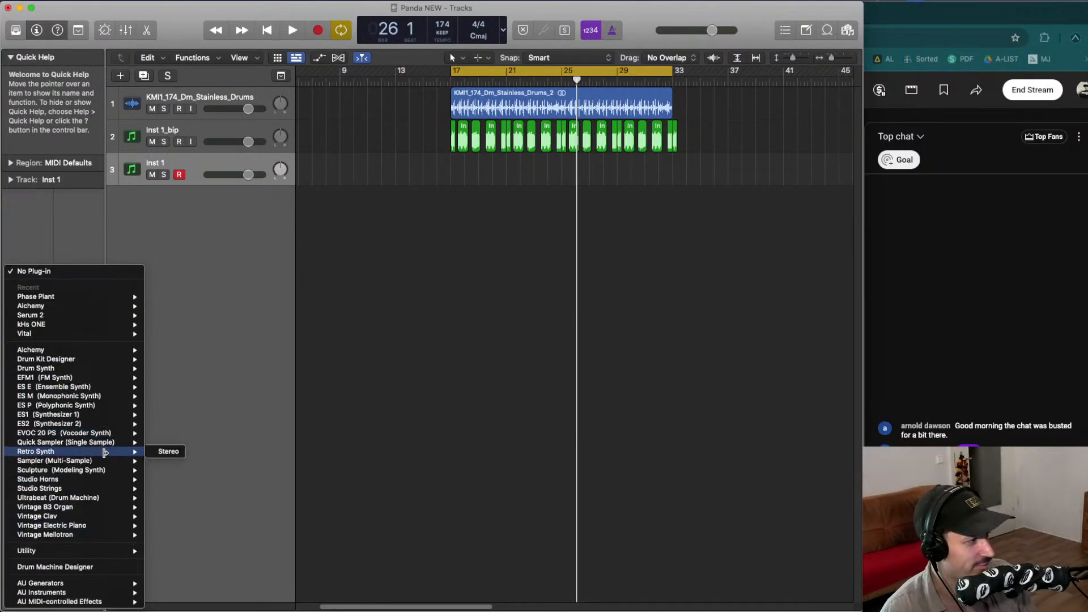
left_click(173, 456)
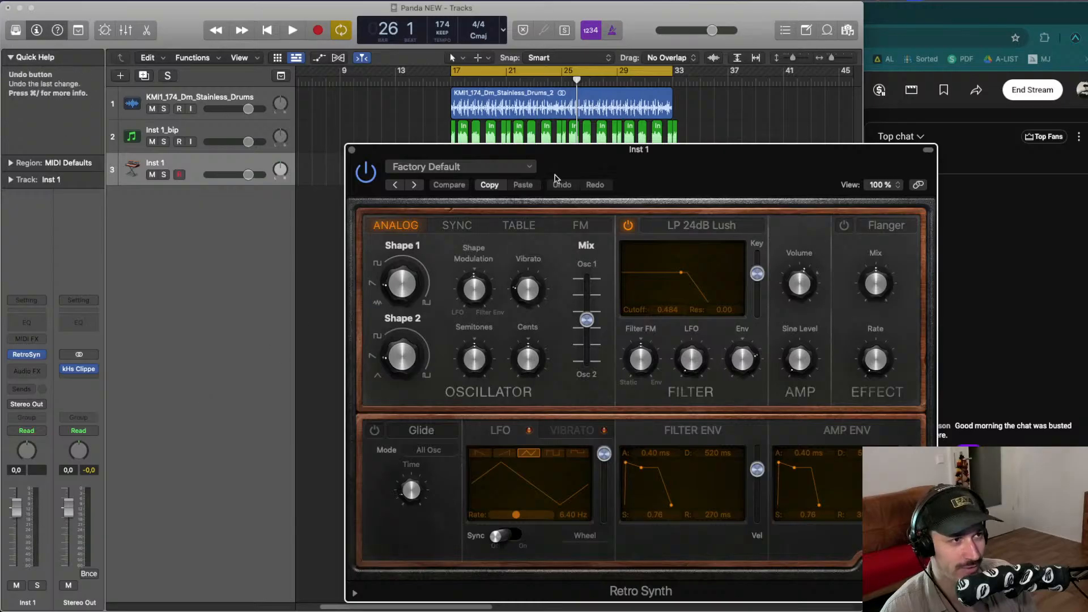
- Move the Retro Synth window up and load the Antimatter Synth preset from the Synth Leads category
left_click_drag(558, 170, 317, 92)
left_click(227, 97)
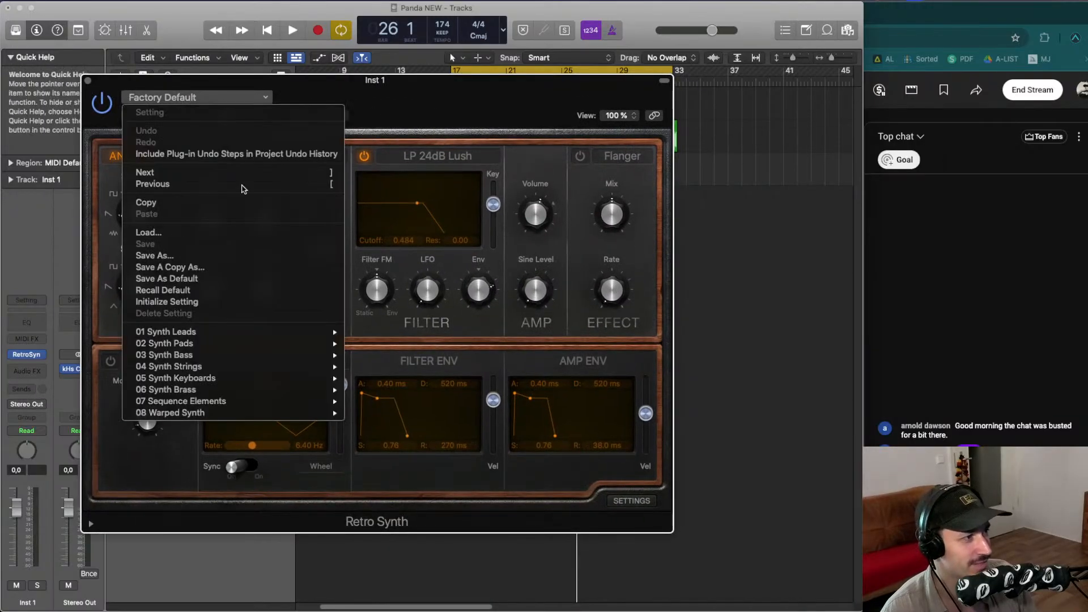
mouse_move(249, 332)
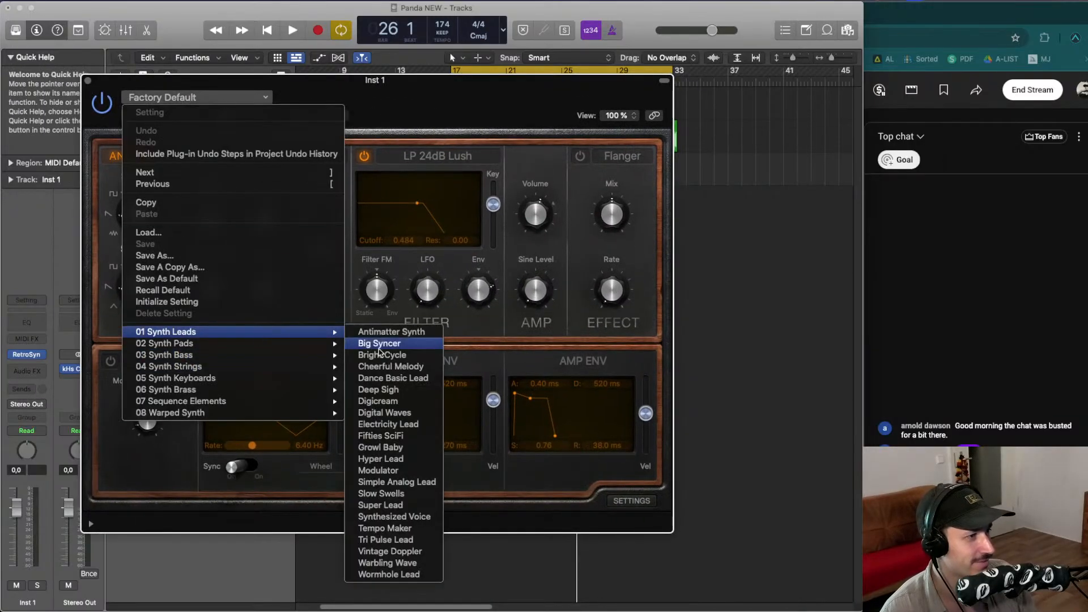
left_click(388, 340)
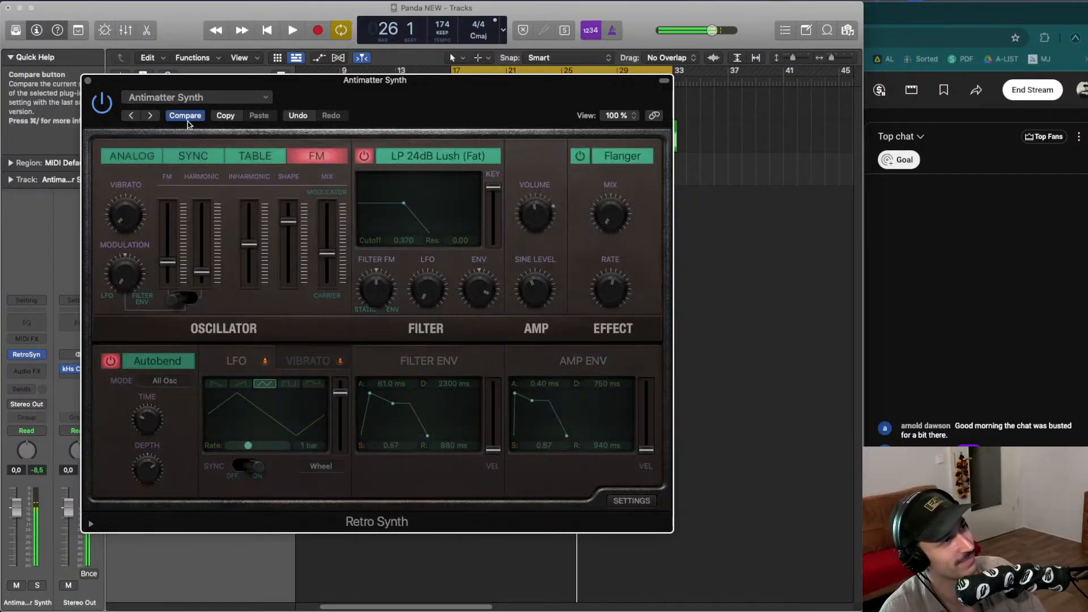
- Step through the following Synth Leads presets up to Hyper Lead
left_click(150, 116)
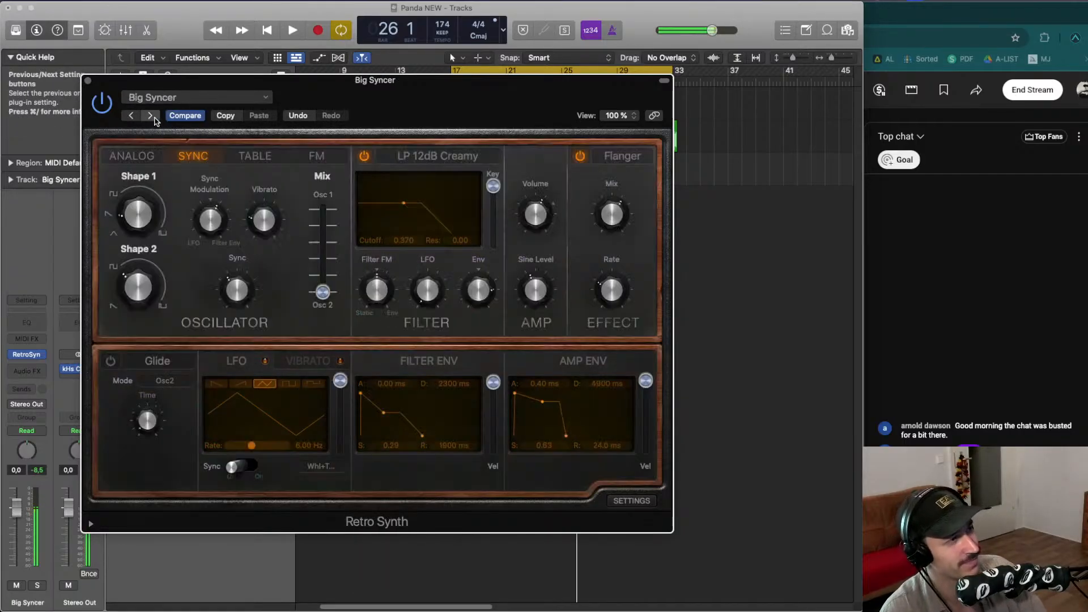
left_click(151, 115)
left_click(151, 116)
left_click(150, 116)
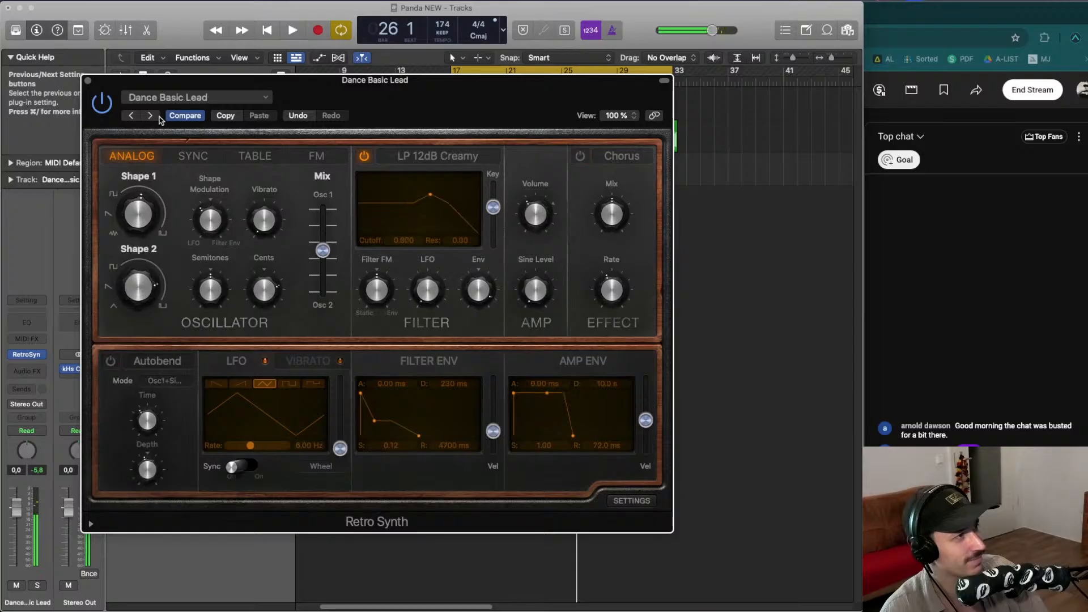
left_click(151, 115)
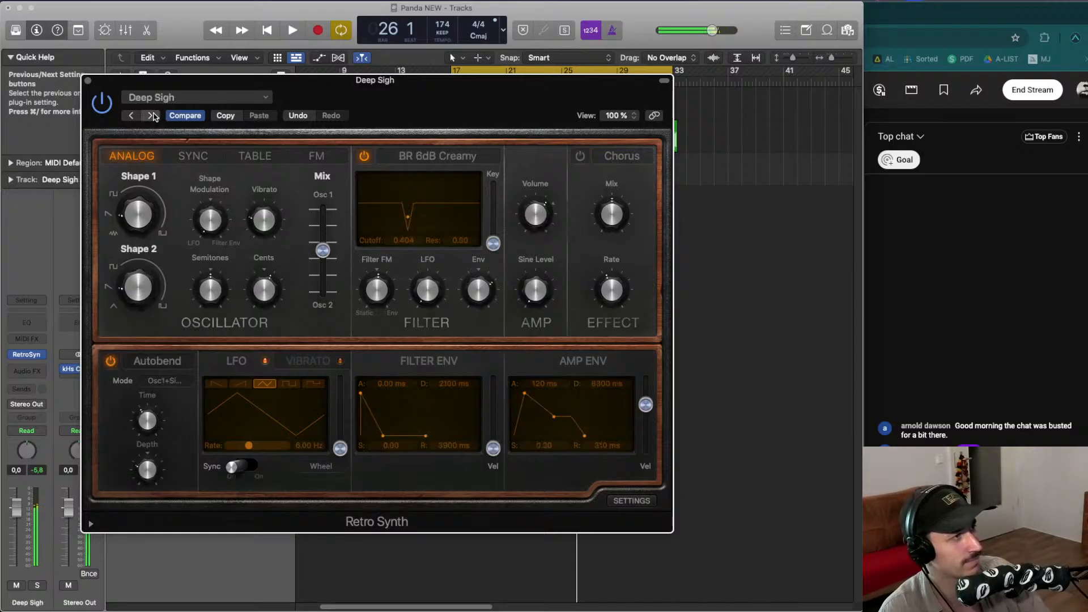
left_click(151, 115)
left_click(151, 116)
left_click(150, 115)
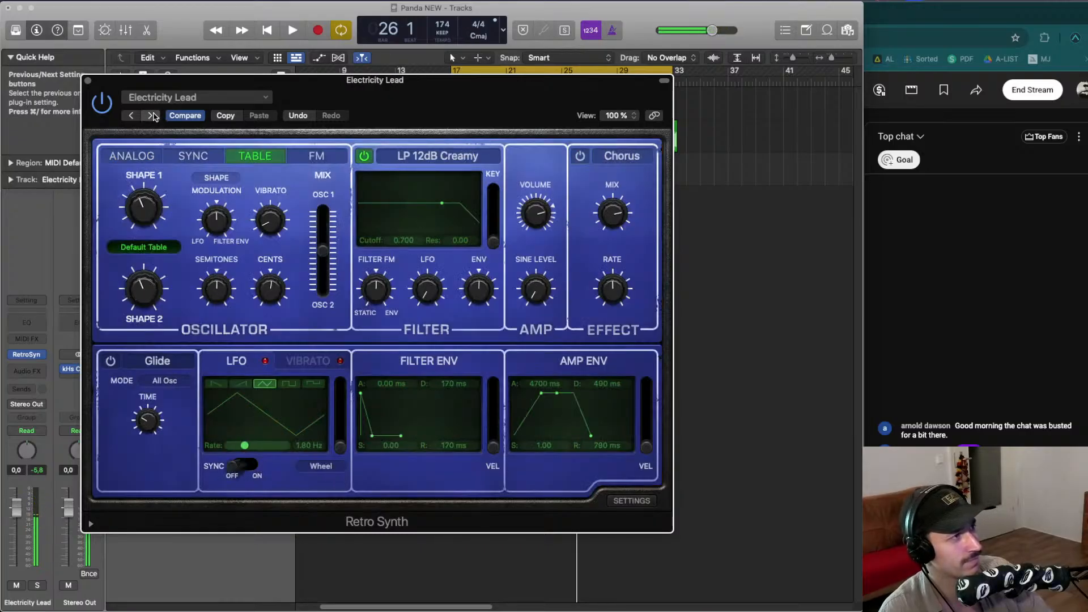
left_click(152, 116)
left_click(151, 116)
left_click(152, 116)
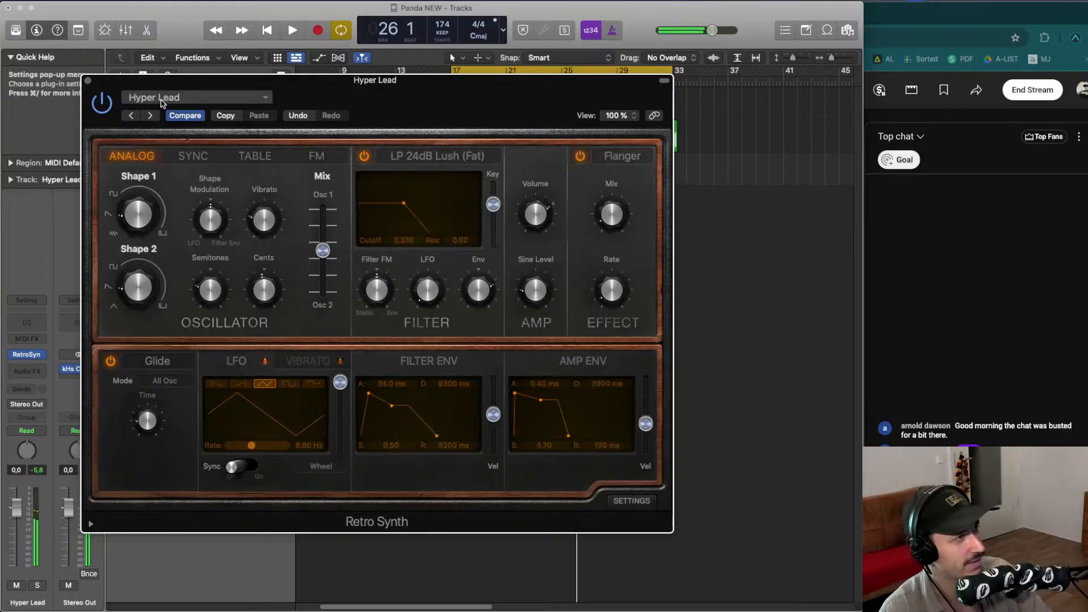
- Load the Mellow Brass preset and step forward to Vintage Synth Brass
left_click(170, 97)
mouse_move(311, 393)
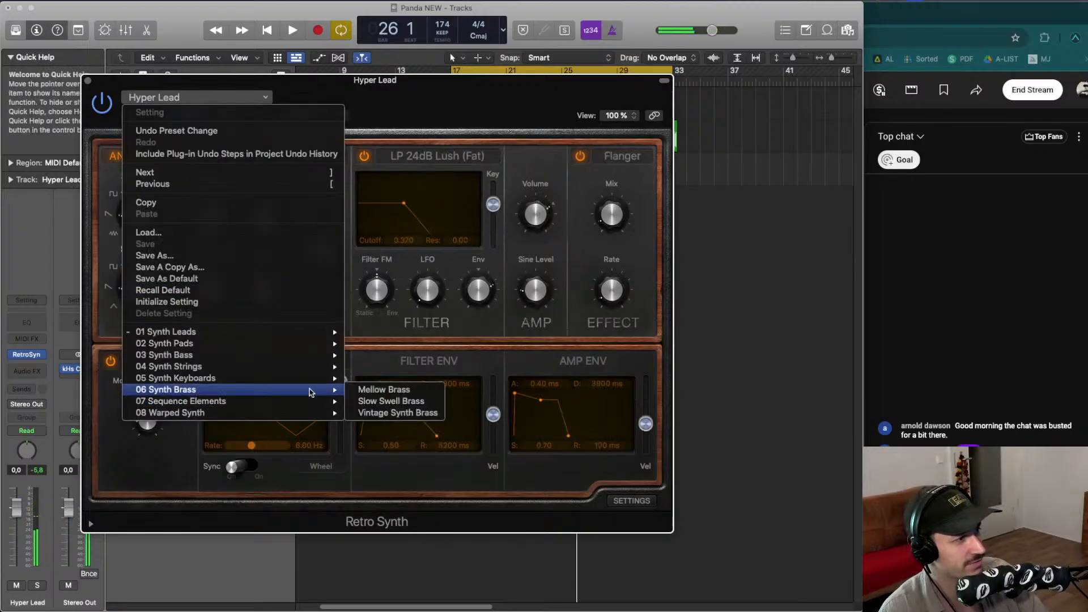
left_click(384, 390)
left_click(150, 116)
left_click(150, 115)
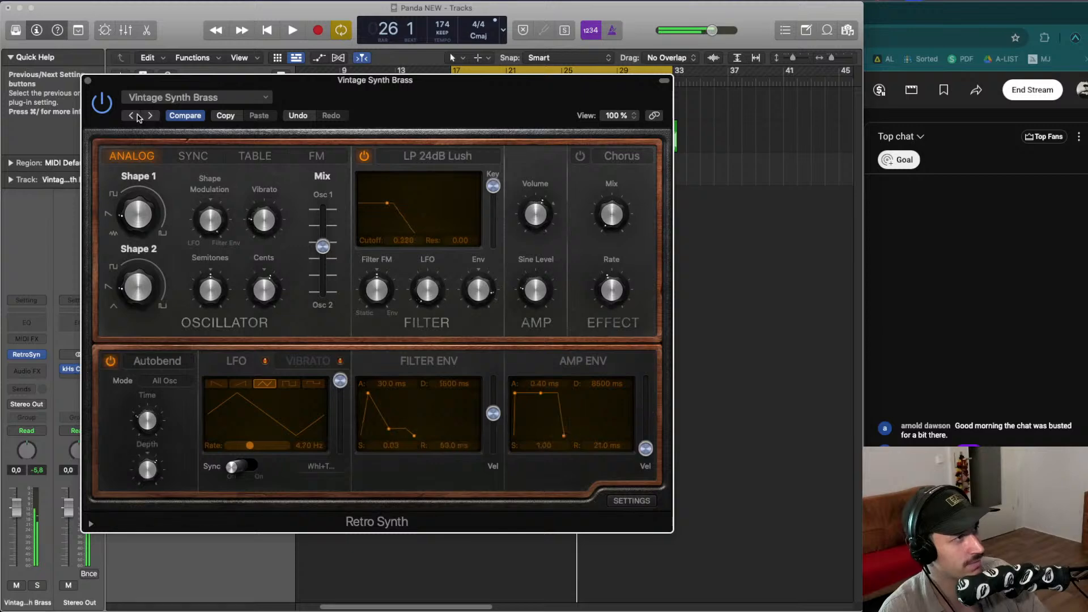
- Load the Airbass Synth preset from the Synth Bass category
left_click(148, 98)
mouse_move(244, 412)
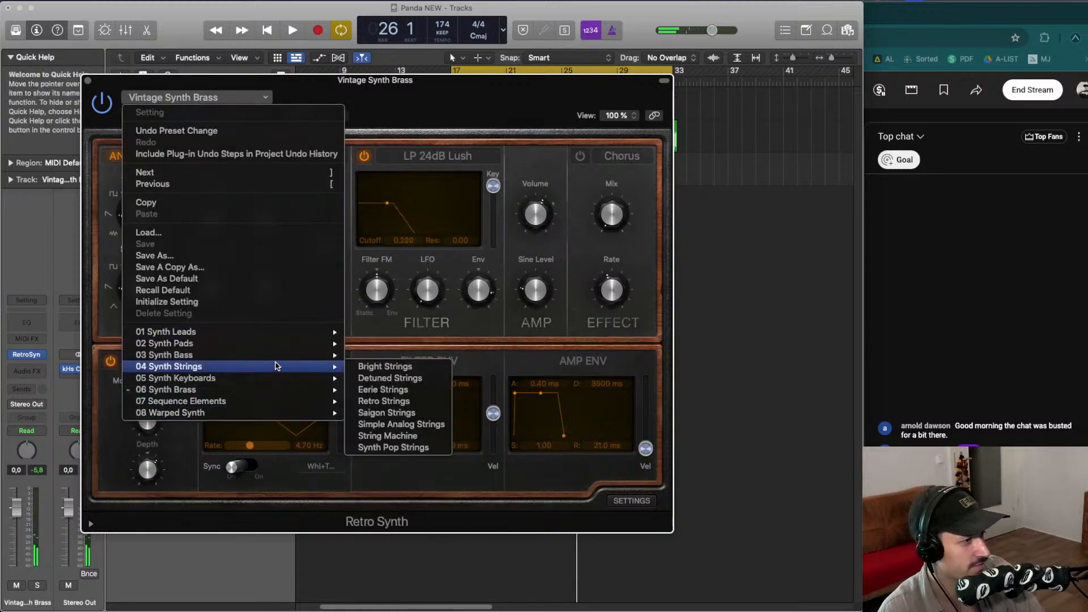
mouse_move(268, 357)
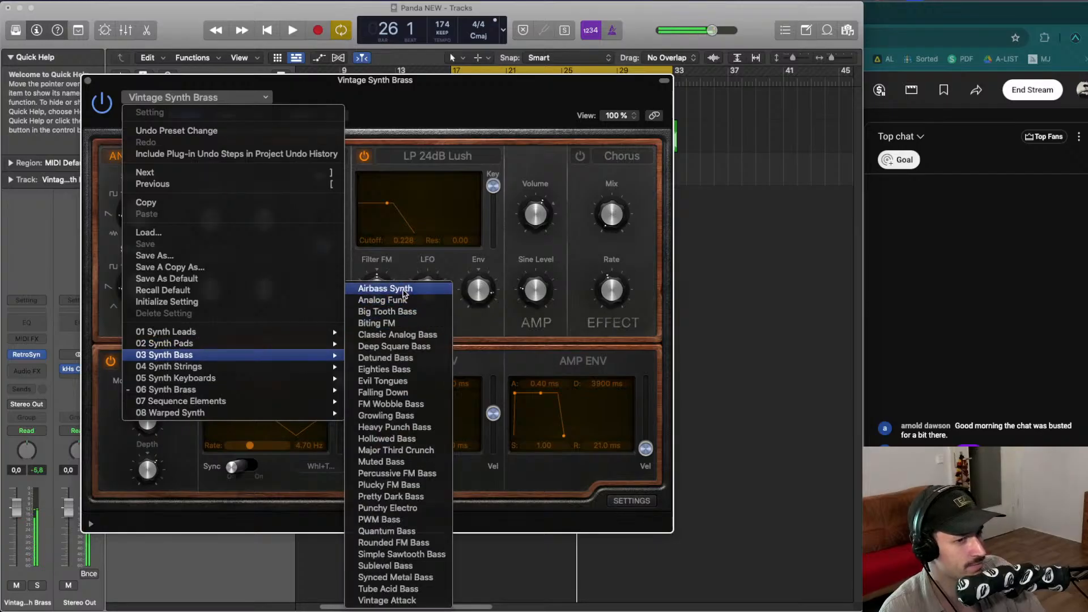
left_click(377, 283)
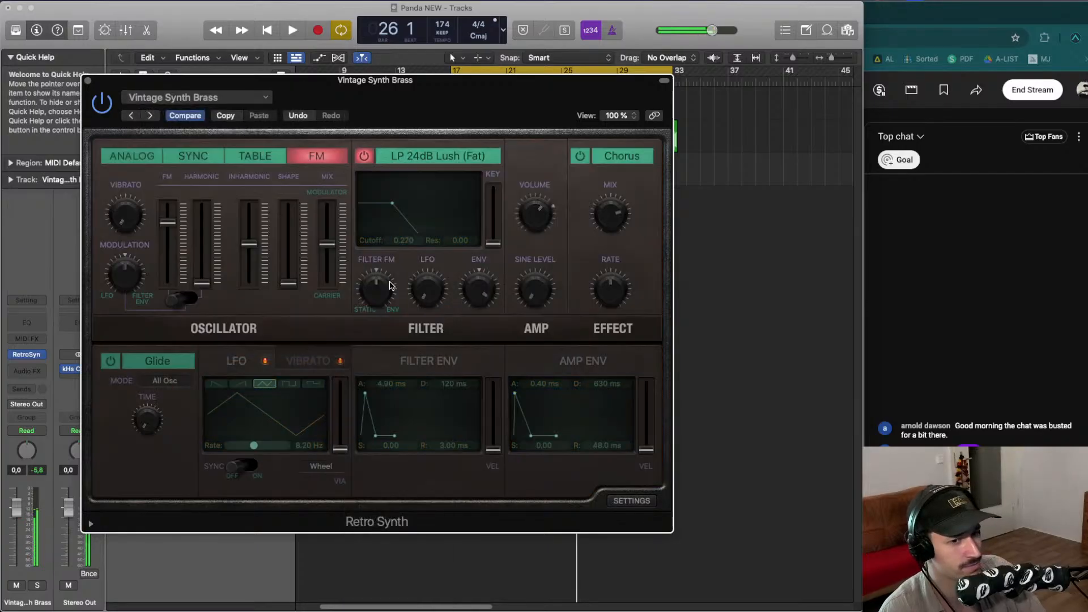
- Step through the Synth Bass presets until Heavy Punch Bass is loaded
left_click(149, 116)
left_click(149, 116)
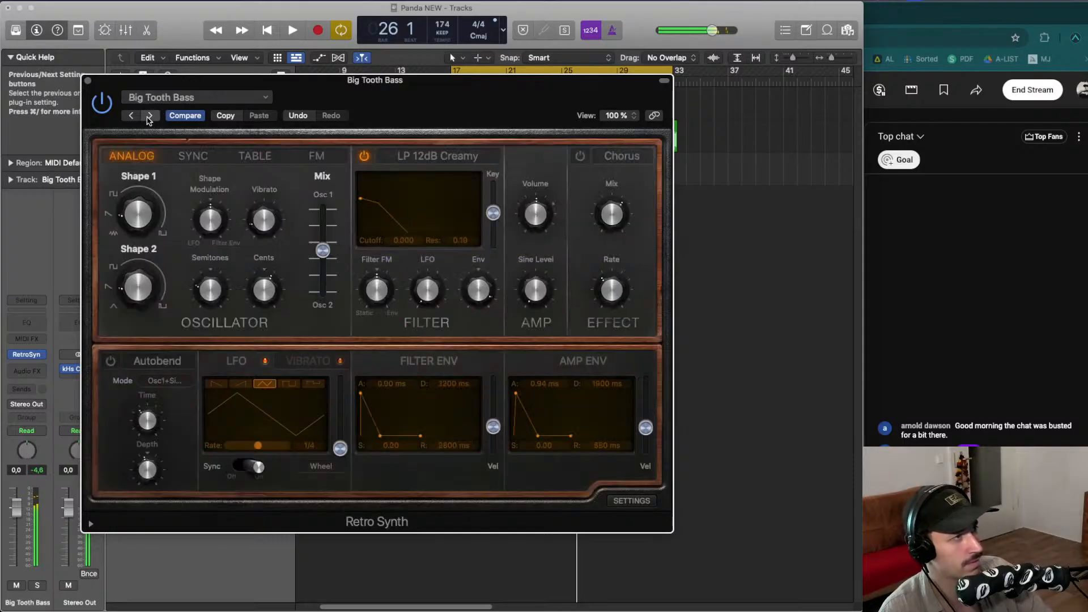
left_click(149, 116)
left_click(149, 116)
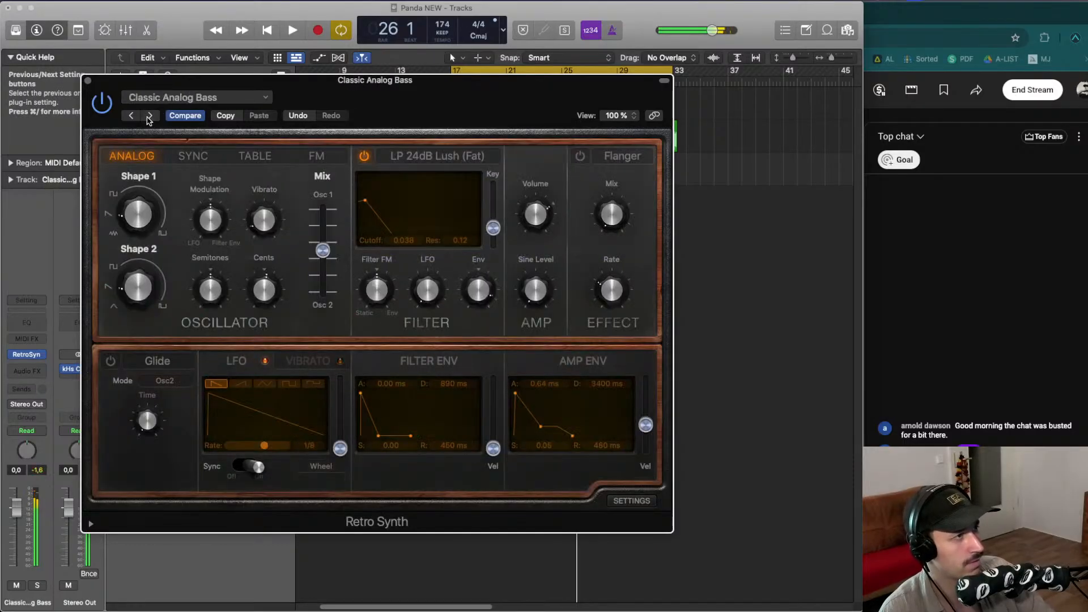
left_click(149, 116)
left_click(149, 116)
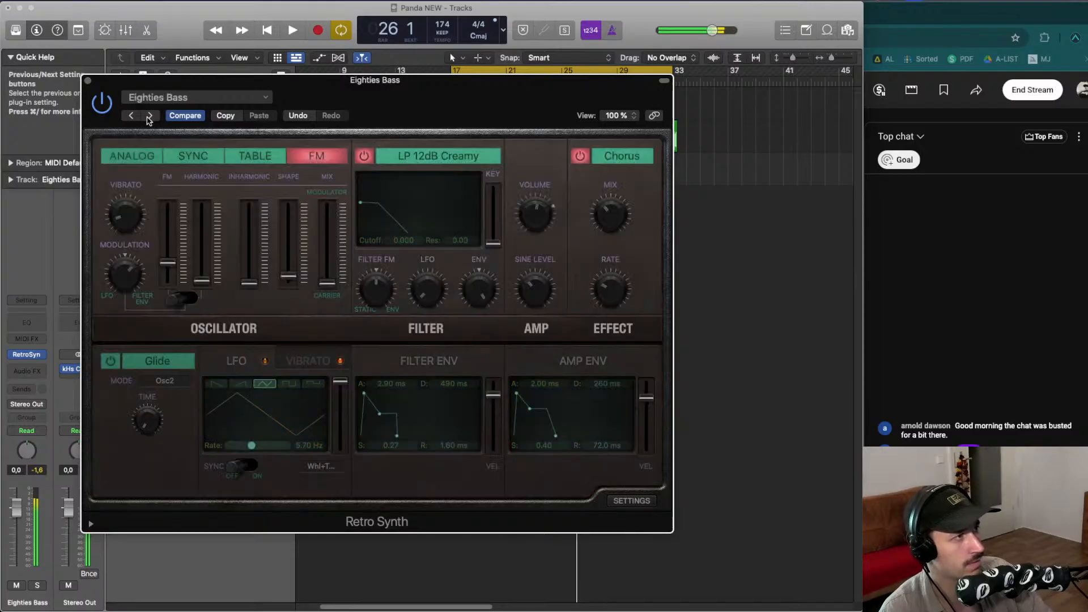
left_click(149, 116)
left_click(133, 116)
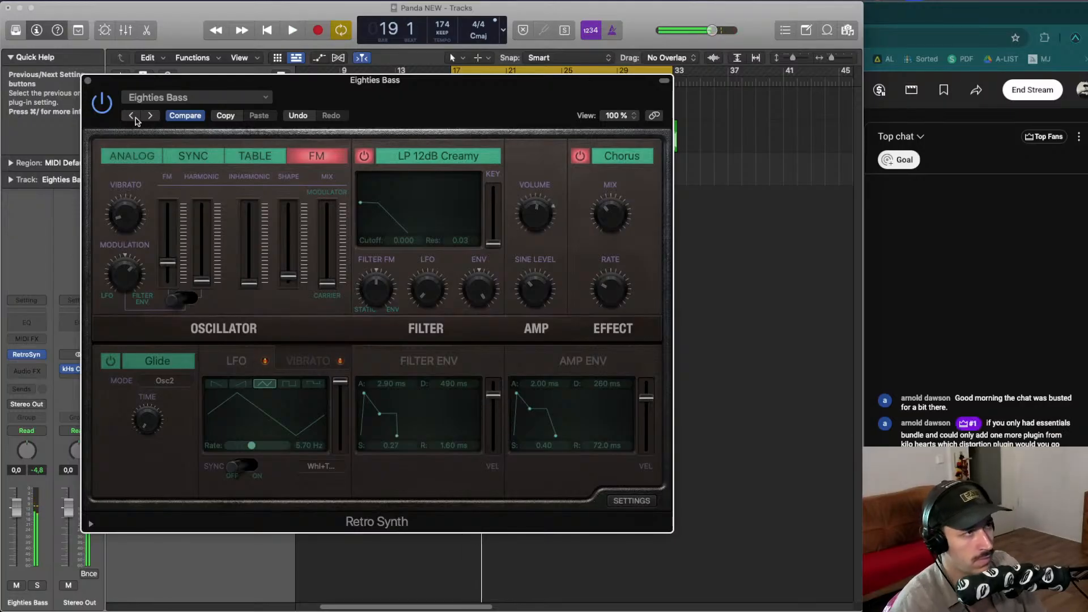
left_click(150, 116)
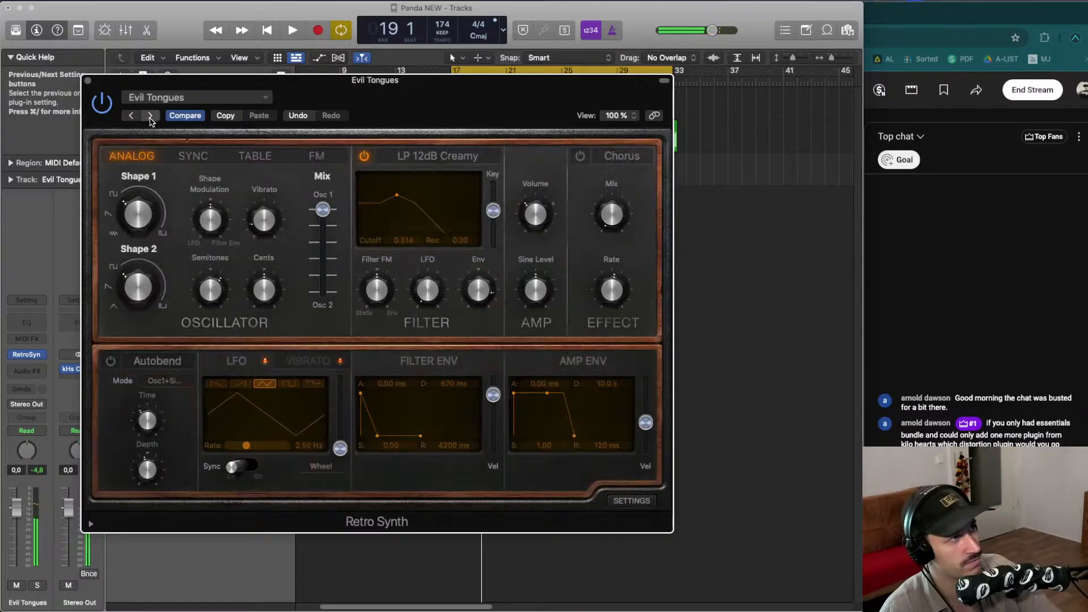
left_click(149, 117)
left_click(150, 116)
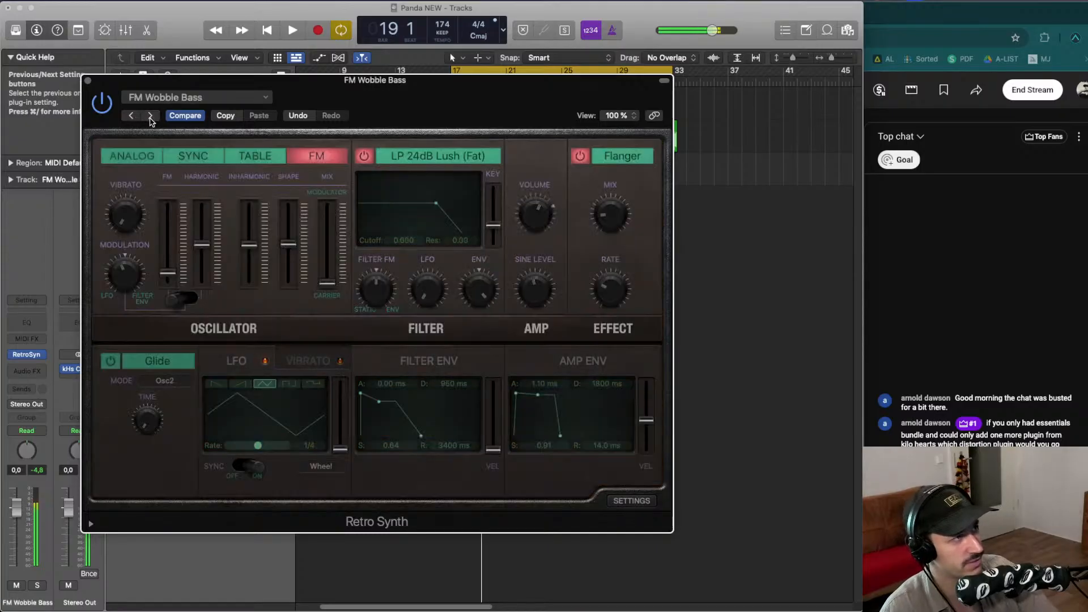
left_click(149, 116)
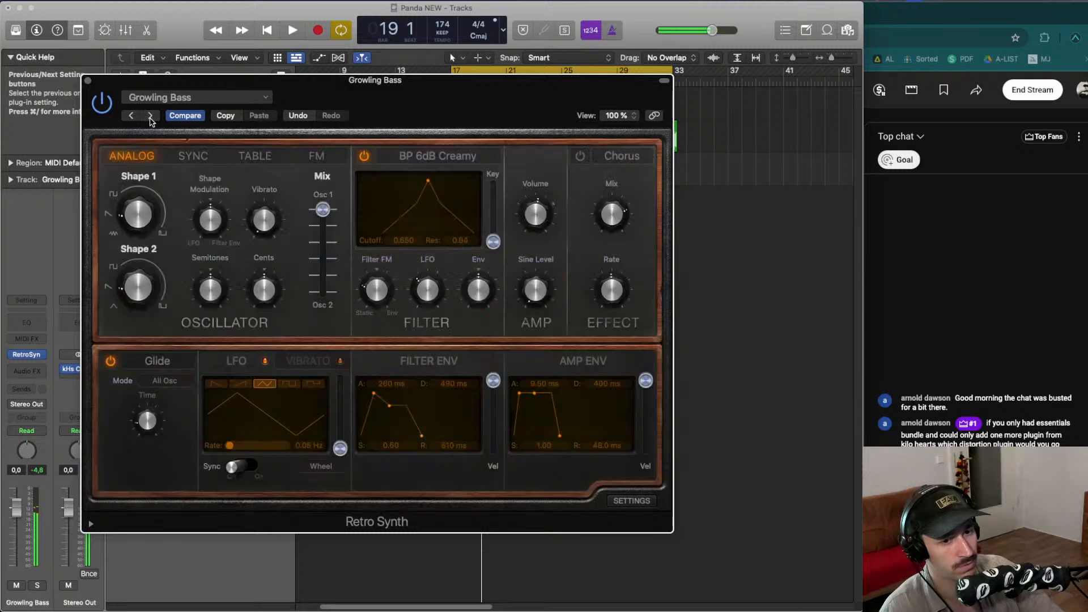
left_click(150, 117)
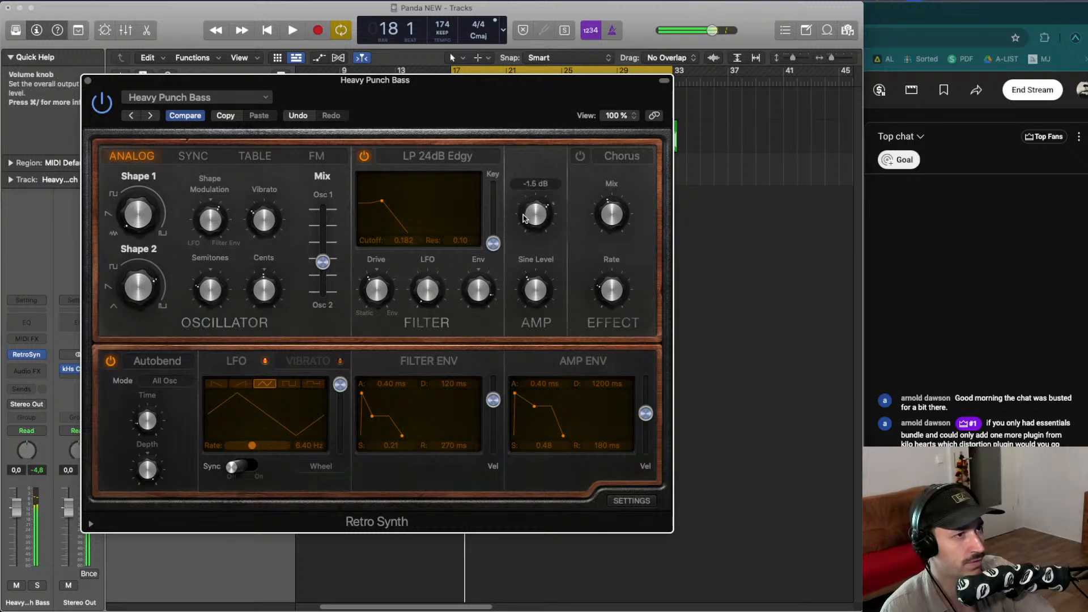
- Enable the Chorus effect and audition the Sync, Table and FM oscillator modes, ending on Analog
left_click(575, 159)
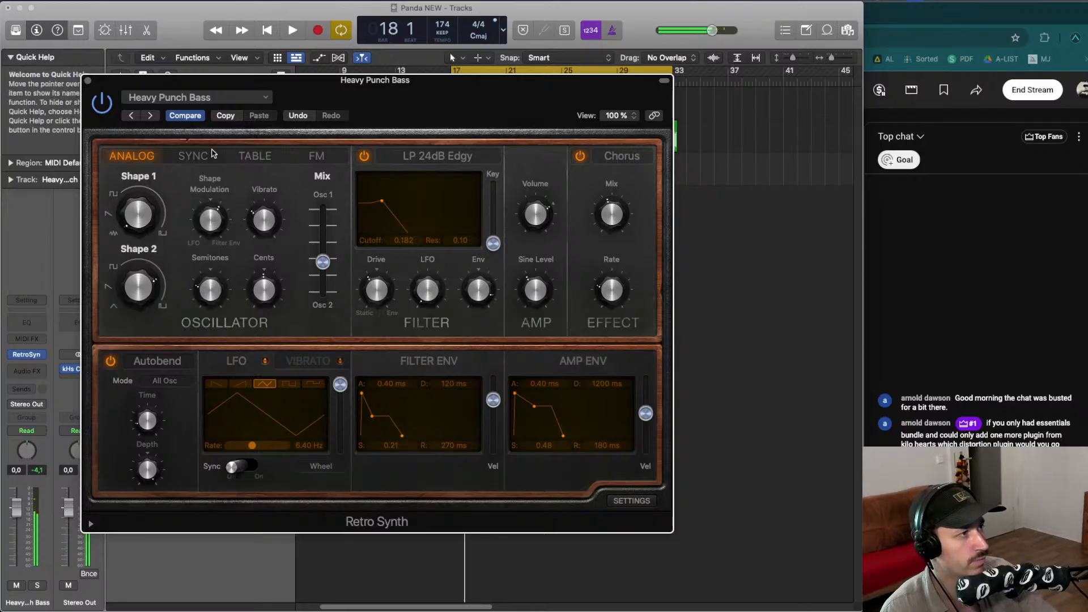
left_click(196, 155)
left_click(243, 157)
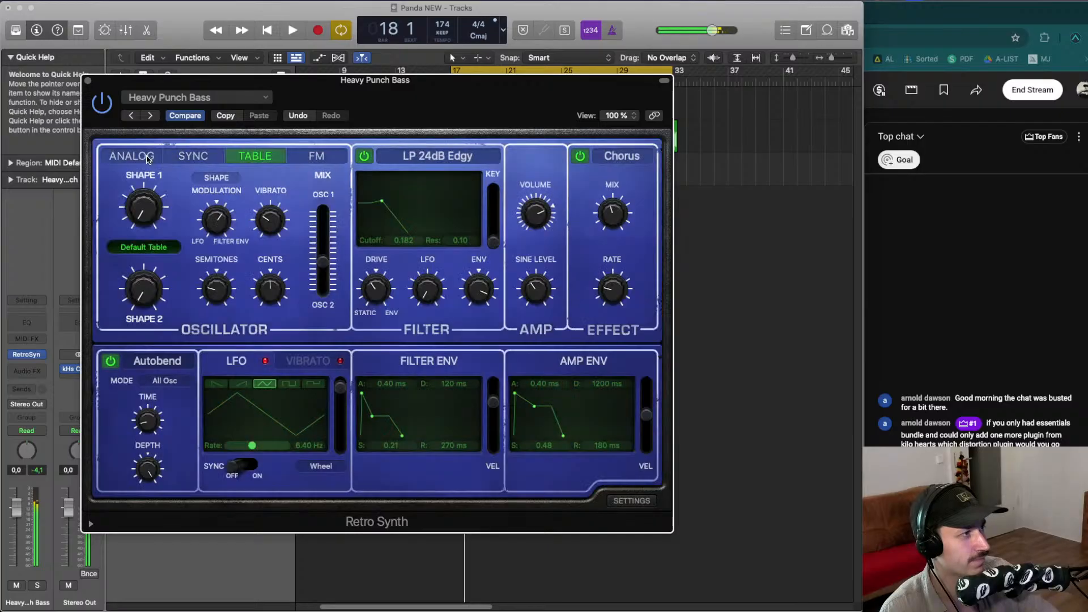
left_click(150, 158)
left_click(301, 158)
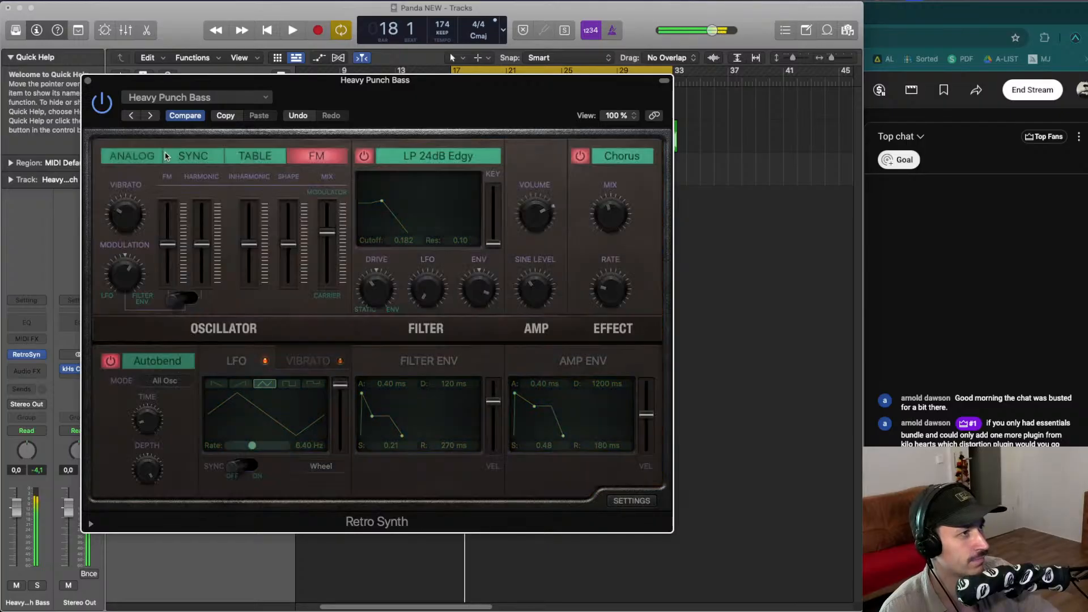
left_click(118, 154)
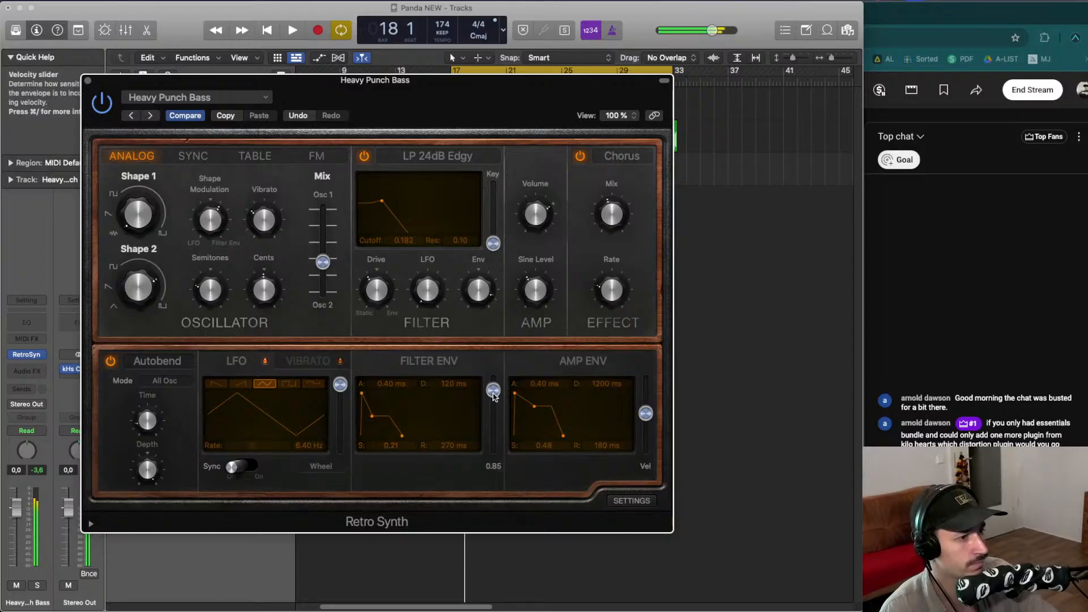
- Insert the Ruina effect on the bass track and nudge its Blend slider
left_click(27, 371)
mouse_move(75, 426)
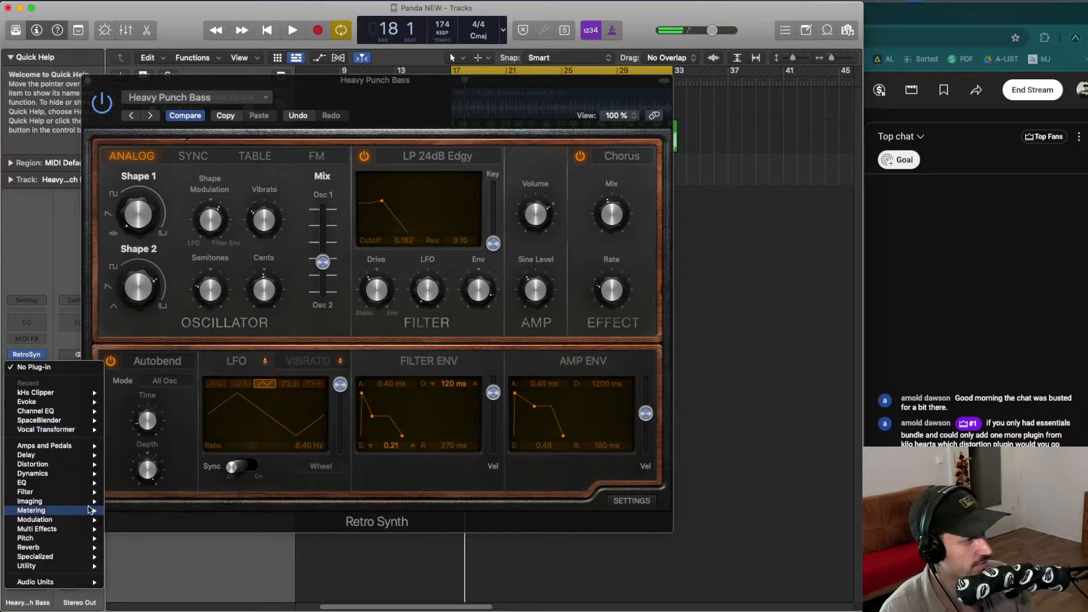
mouse_move(93, 575)
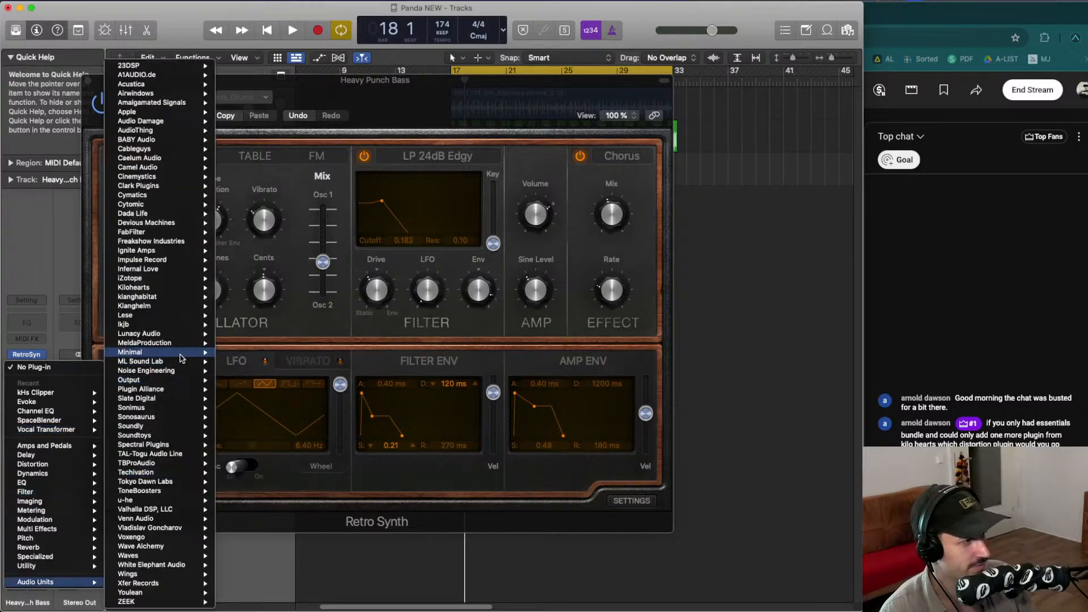
mouse_move(196, 370)
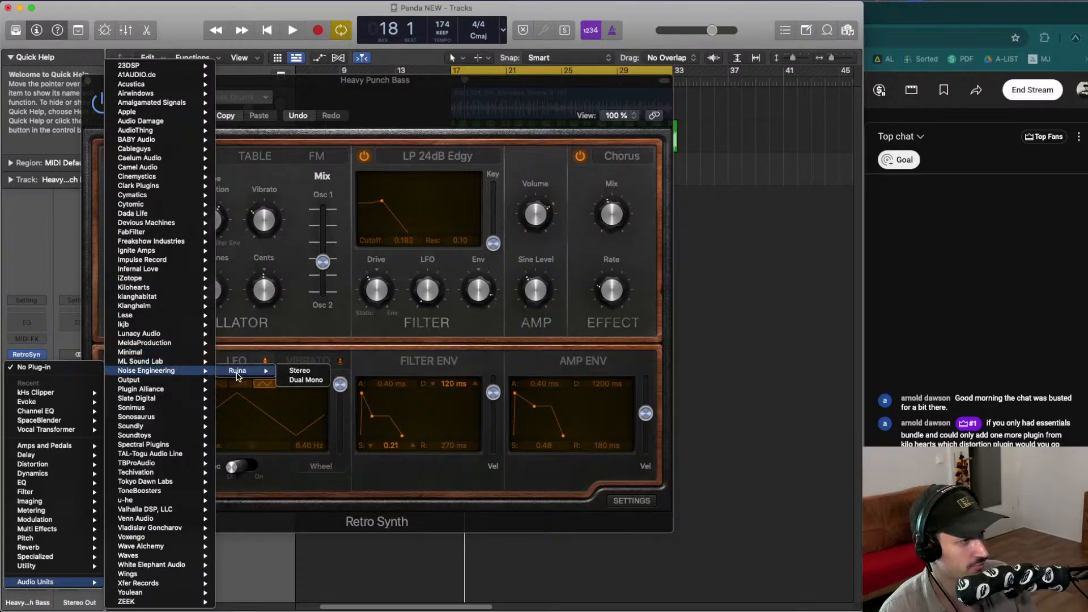
left_click(237, 373)
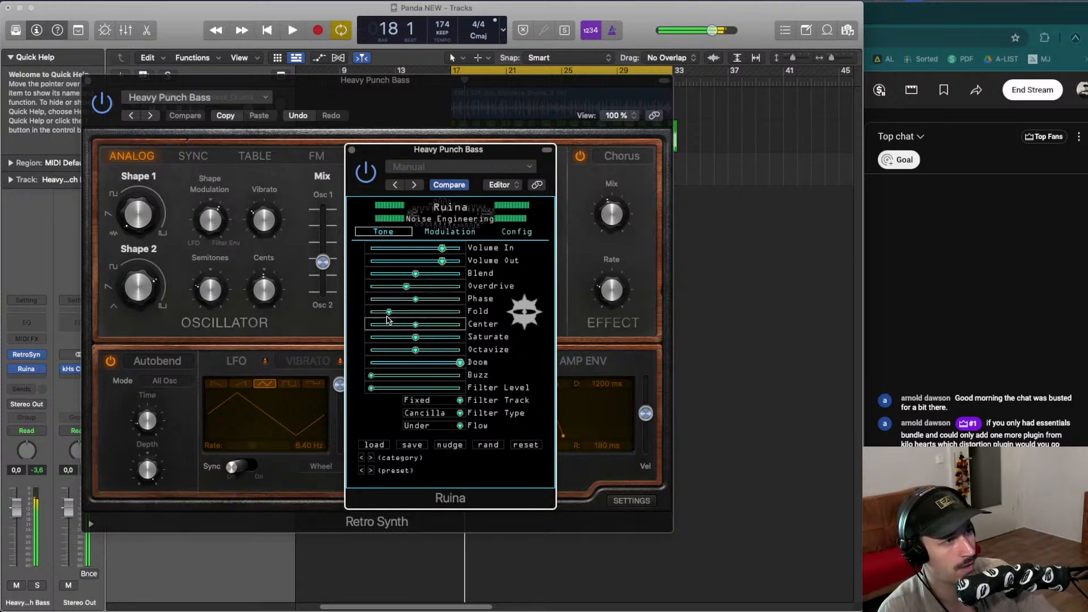
left_click_drag(405, 275, 402, 274)
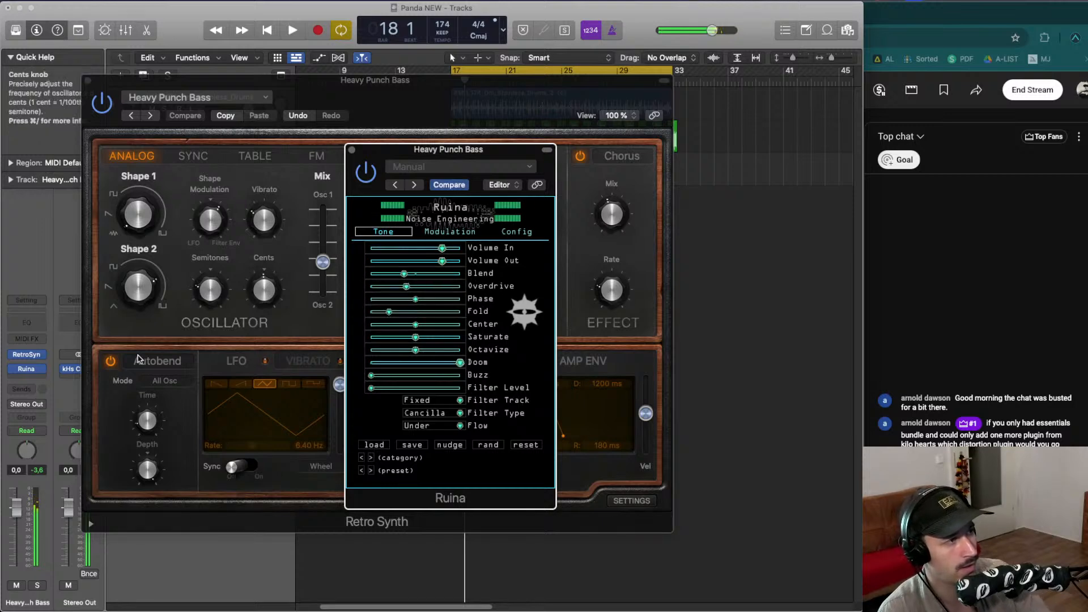
- Replace Ruina with kHs Distortion in stereo and raise its Drive to about +5.96 dB
left_click(37, 369)
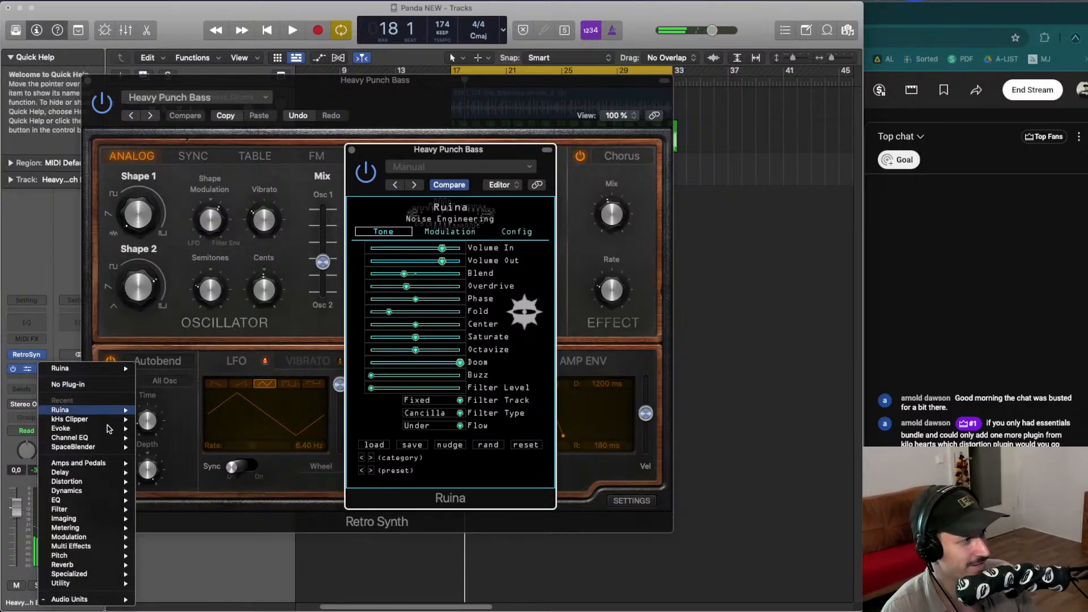
mouse_move(119, 600)
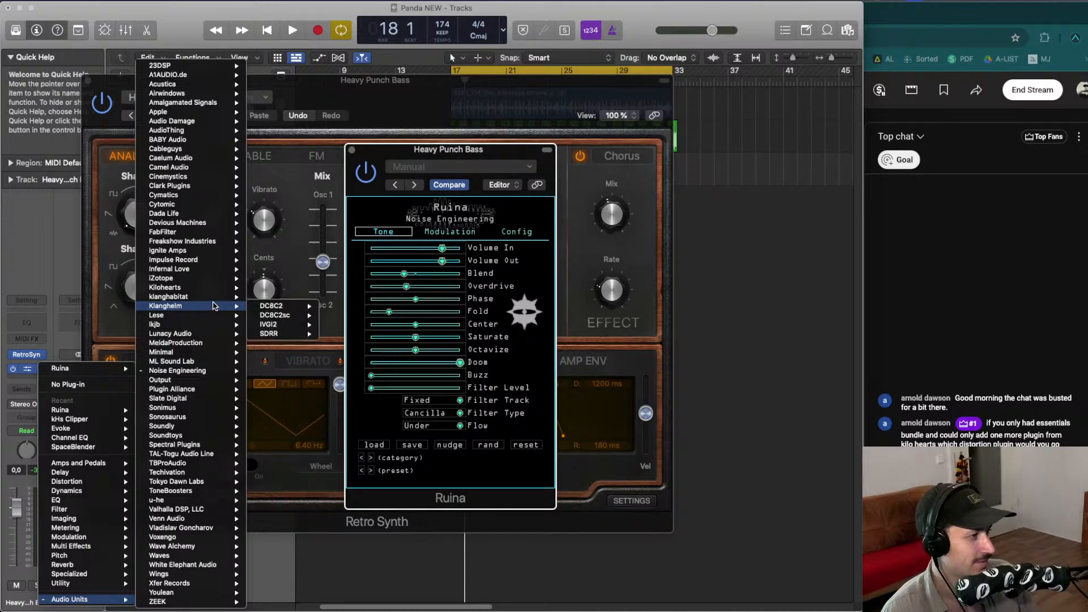
mouse_move(217, 289)
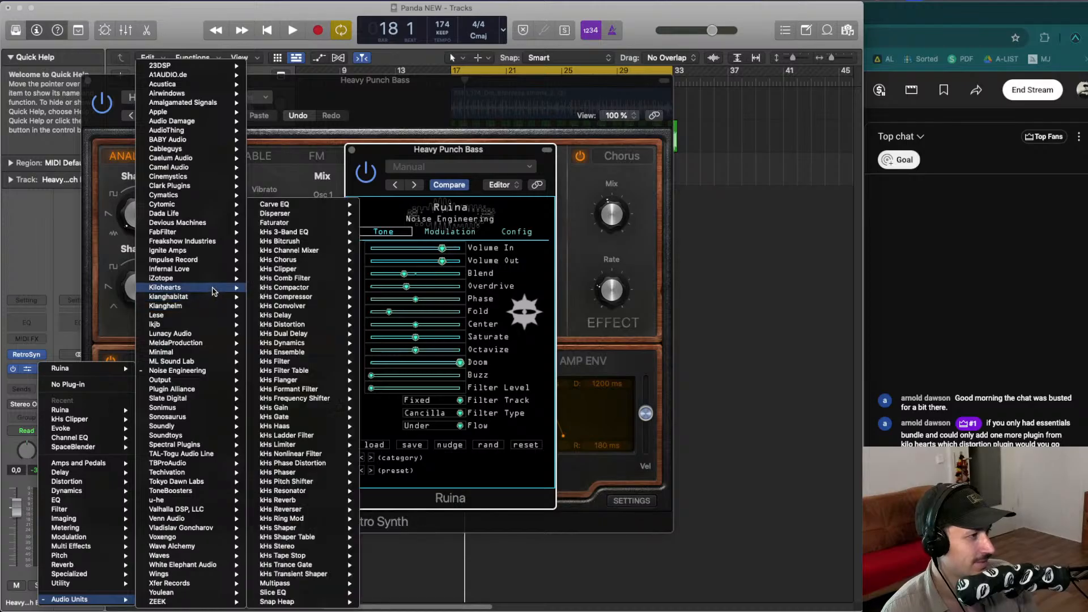
left_click(316, 325)
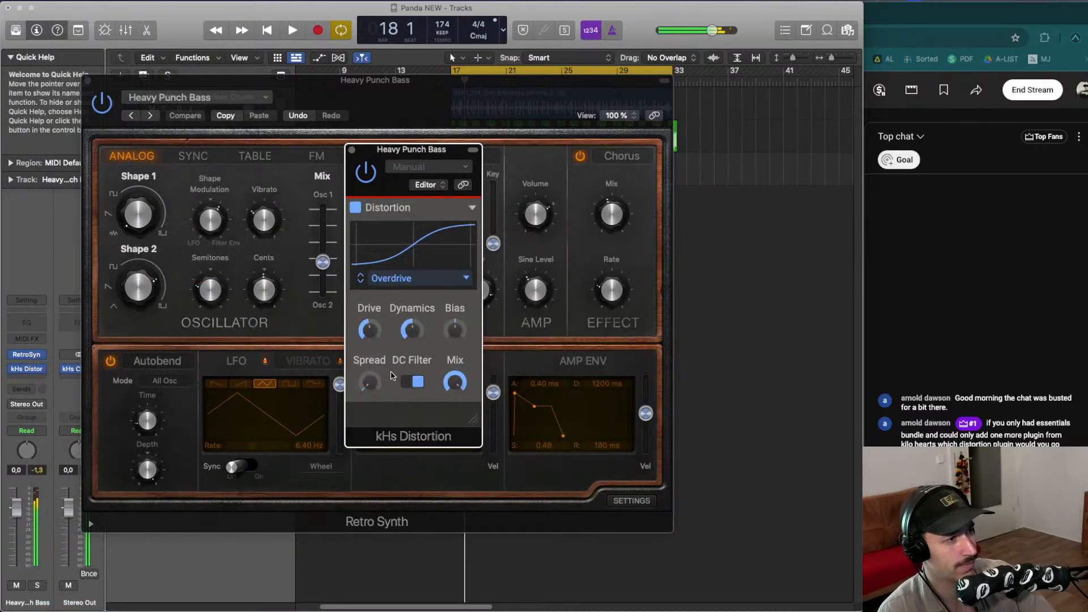
left_click_drag(369, 383, 369, 375)
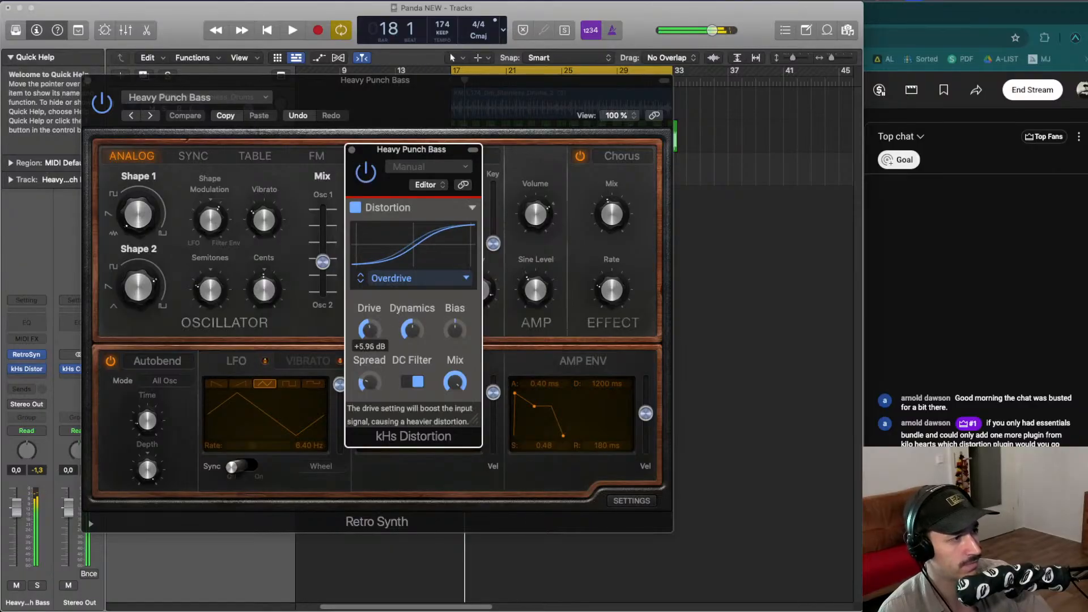
- Insert a stereo kHs Ring Mod in the effect slot above the distortion
left_click_drag(27, 369, 31, 381)
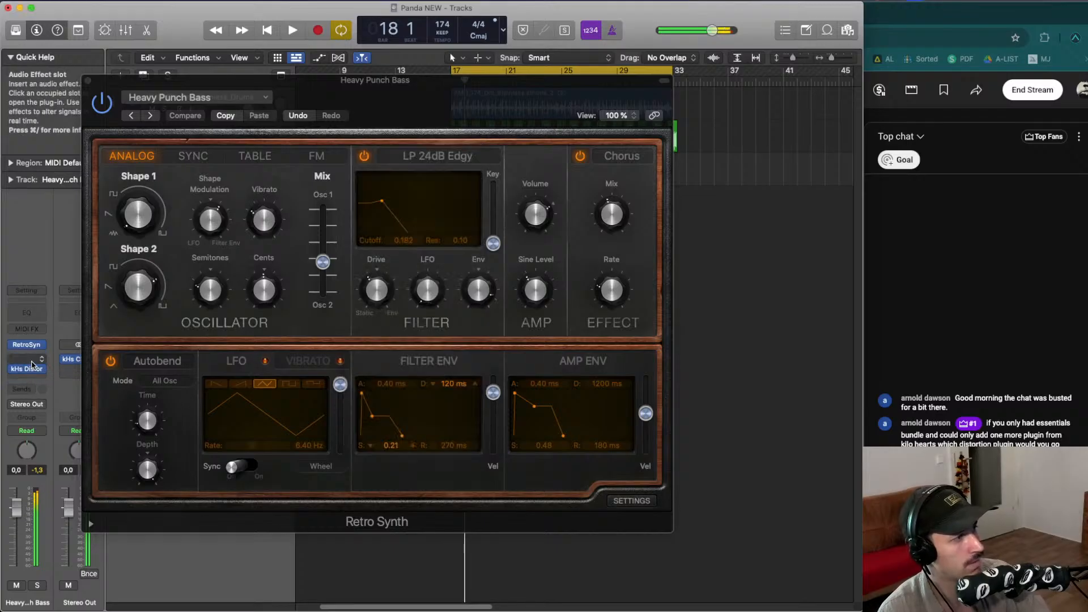
left_click(29, 356)
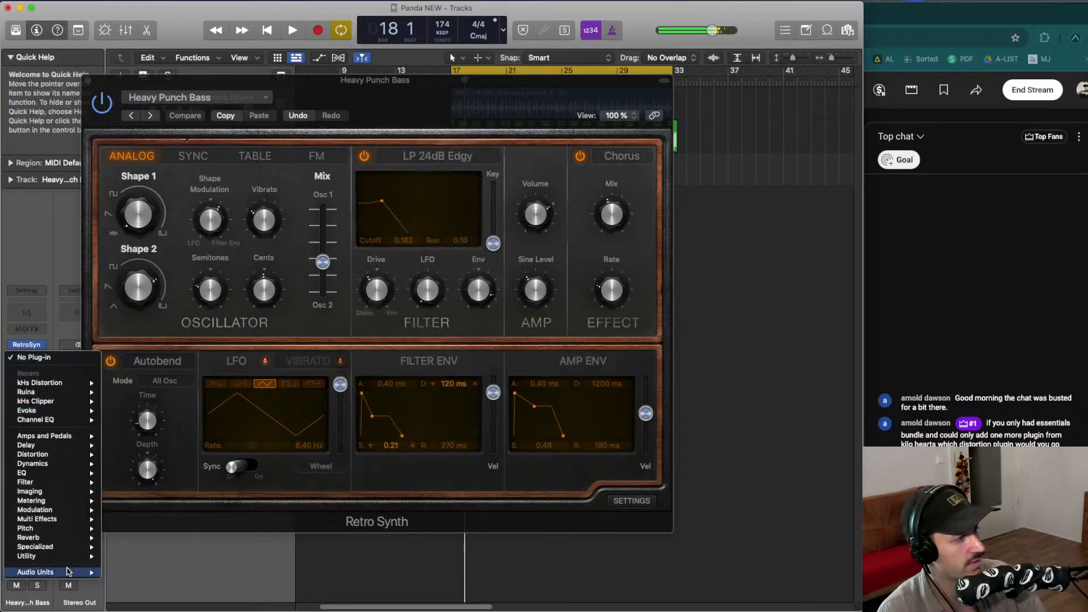
mouse_move(57, 571)
mouse_move(179, 280)
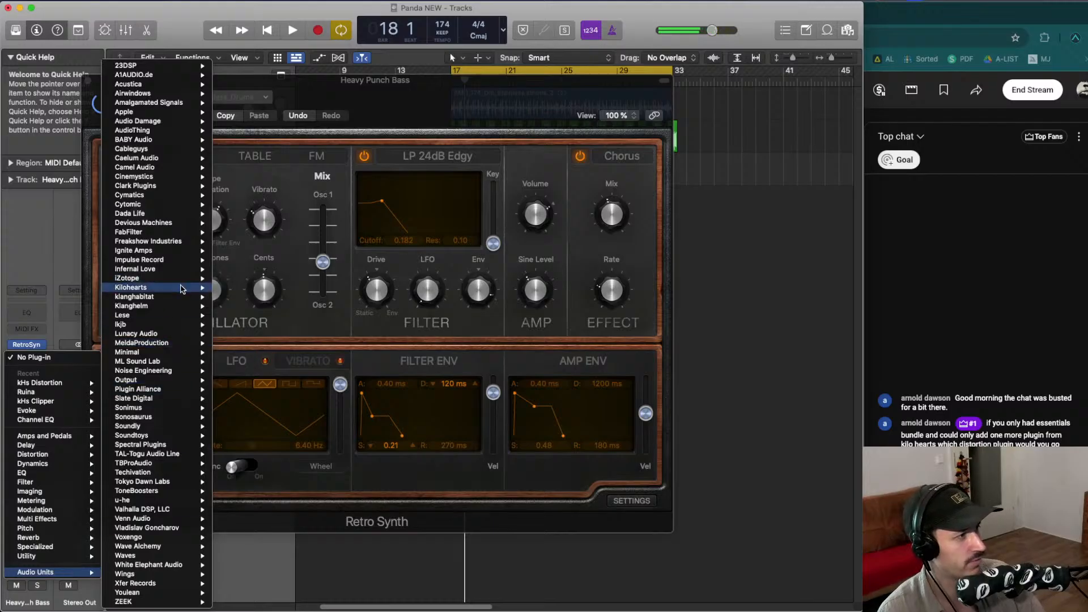
mouse_move(283, 524)
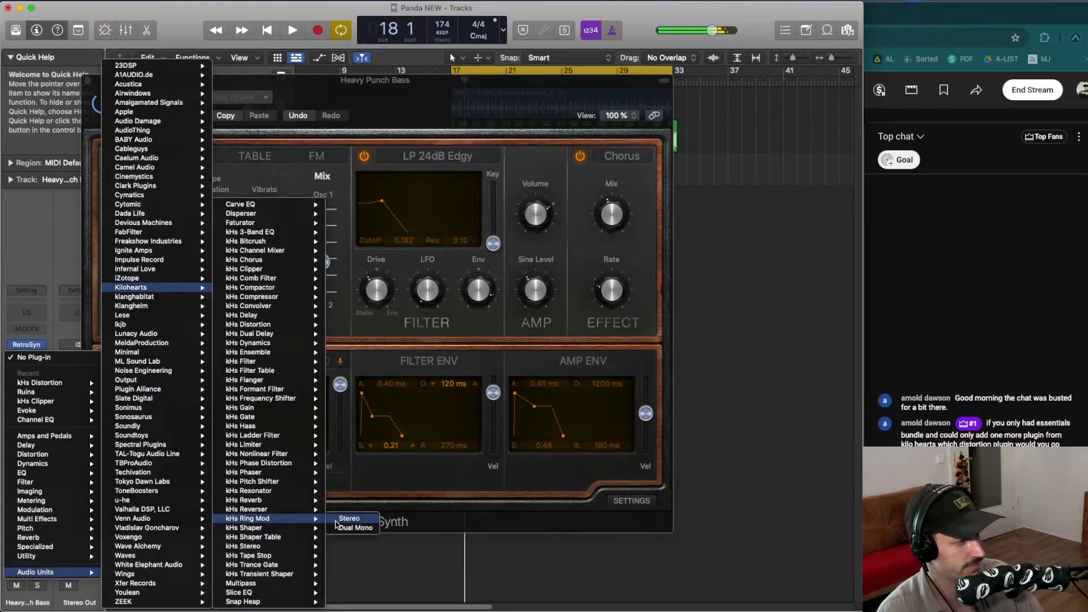
left_click(349, 519)
- Set the Ring Mod modulator to Band-Pass Noise, raise Spread and Bias, set Freq to about 6.25 kHz, and lower Mix
left_click(459, 401)
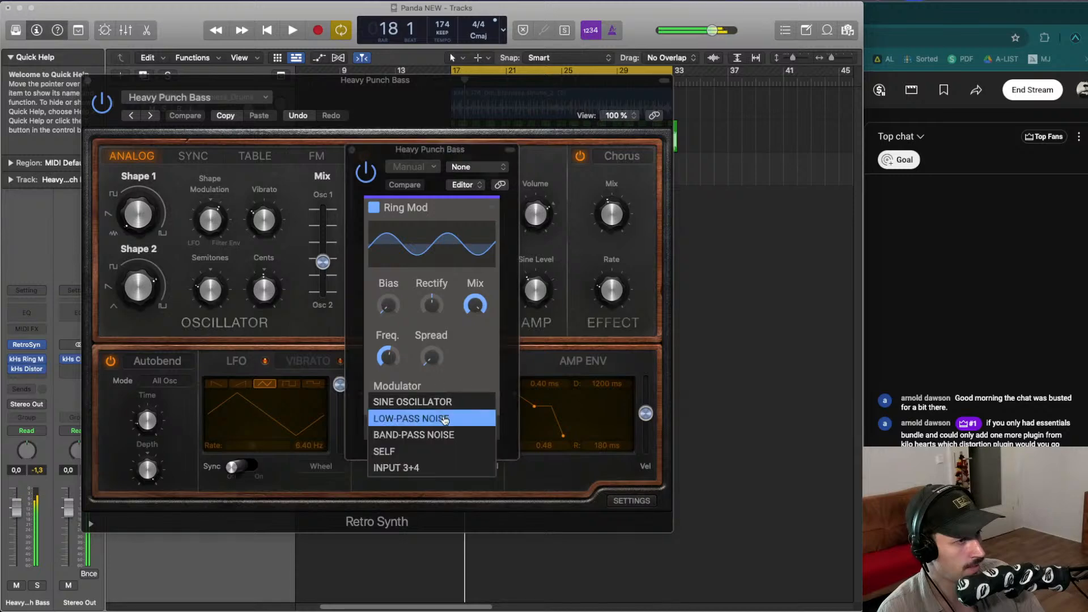
left_click(448, 433)
left_click_drag(431, 357, 431, 340)
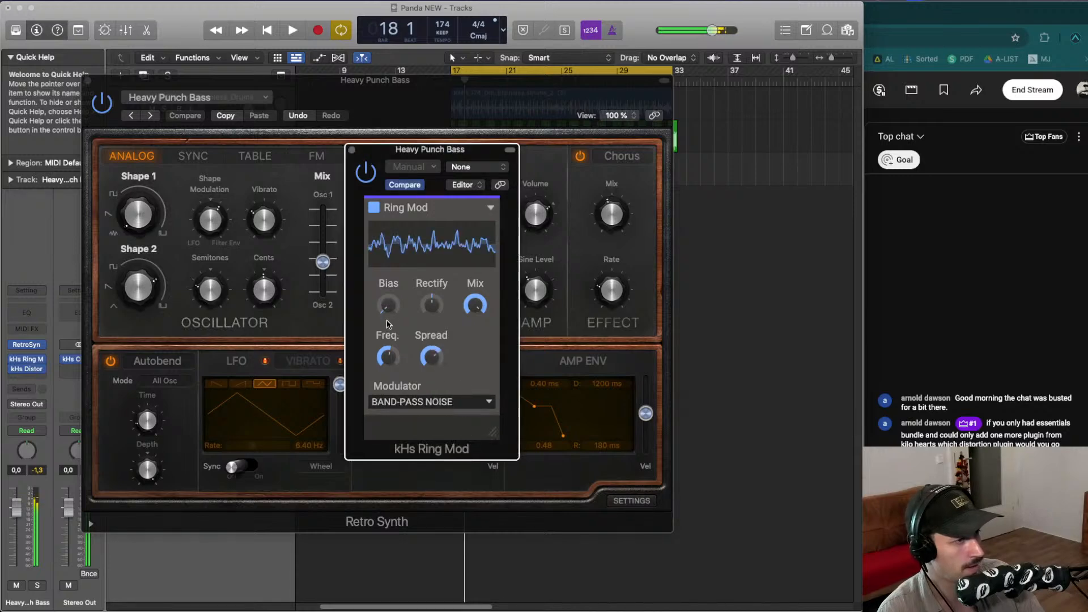
left_click_drag(391, 300, 391, 227)
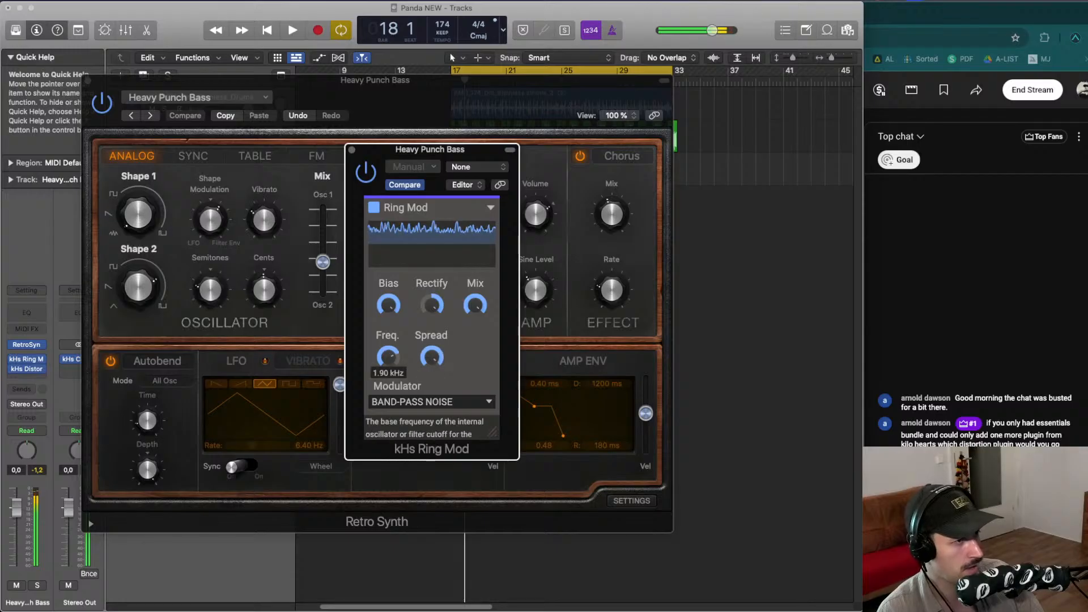
left_click_drag(388, 356, 389, 340)
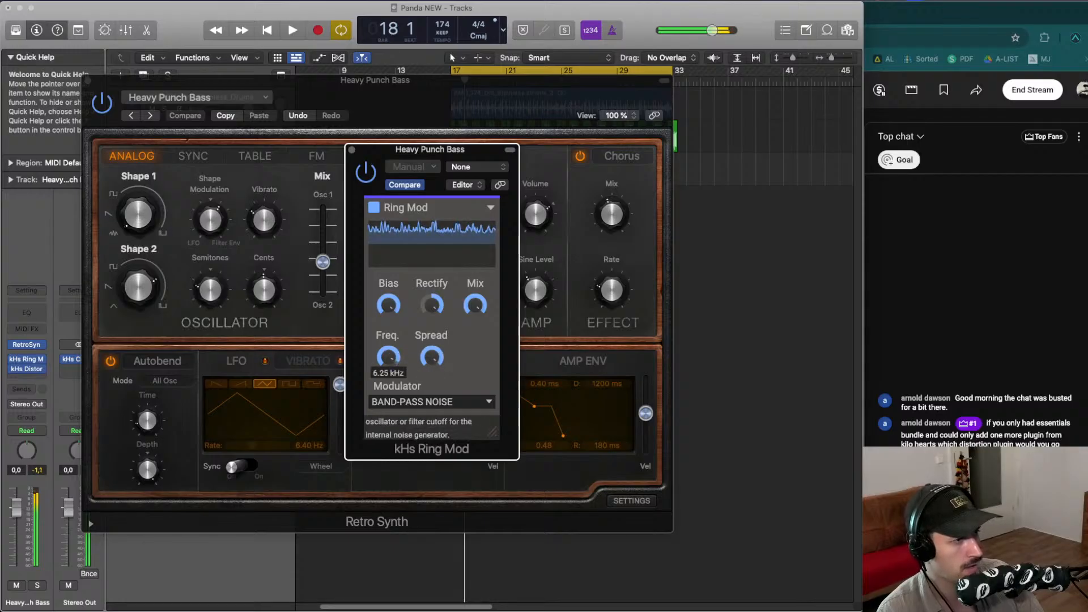
left_click_drag(474, 305, 474, 310)
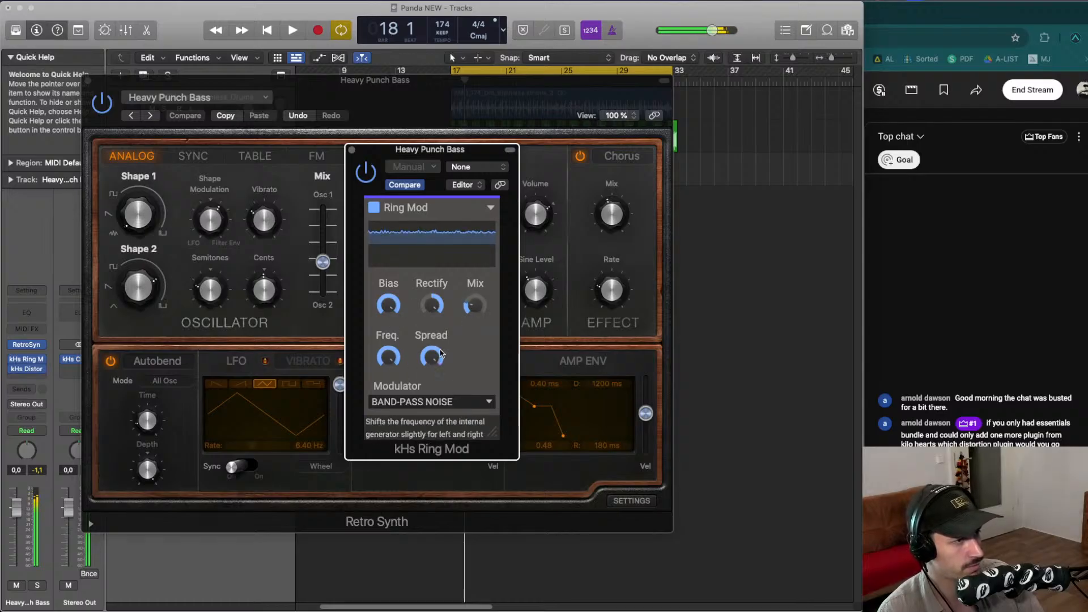
left_click_drag(475, 306, 475, 312)
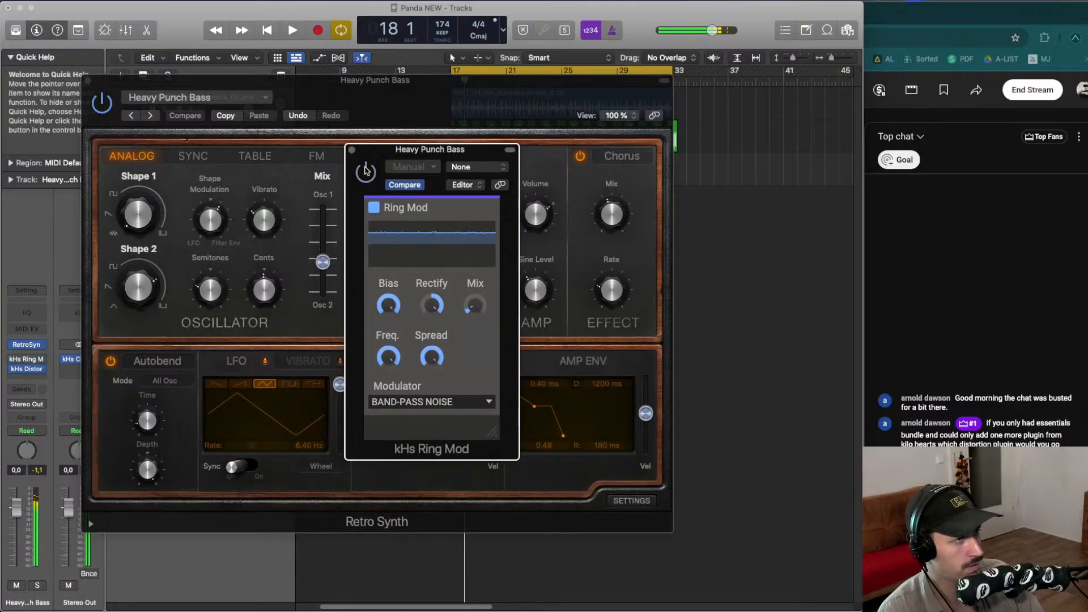
- Remove the Ring Mod plug-in from the bass track
left_click(41, 359)
left_click(68, 375)
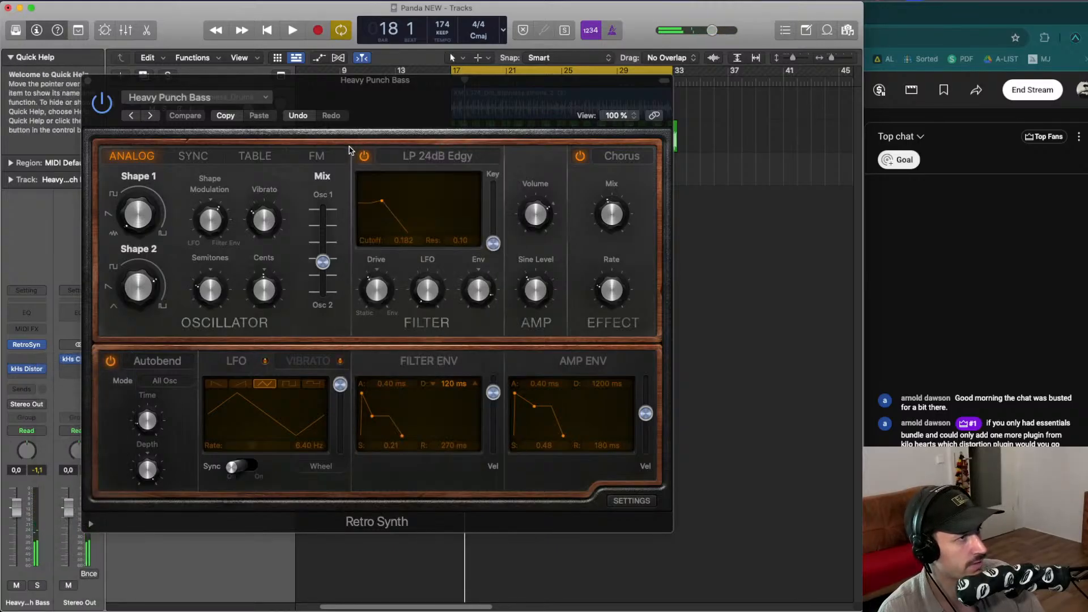
- Insert a Channel EQ, switch off its low cut, and add a high-shelf boost of about +4.3 dB near 1310 Hz
left_click(27, 310)
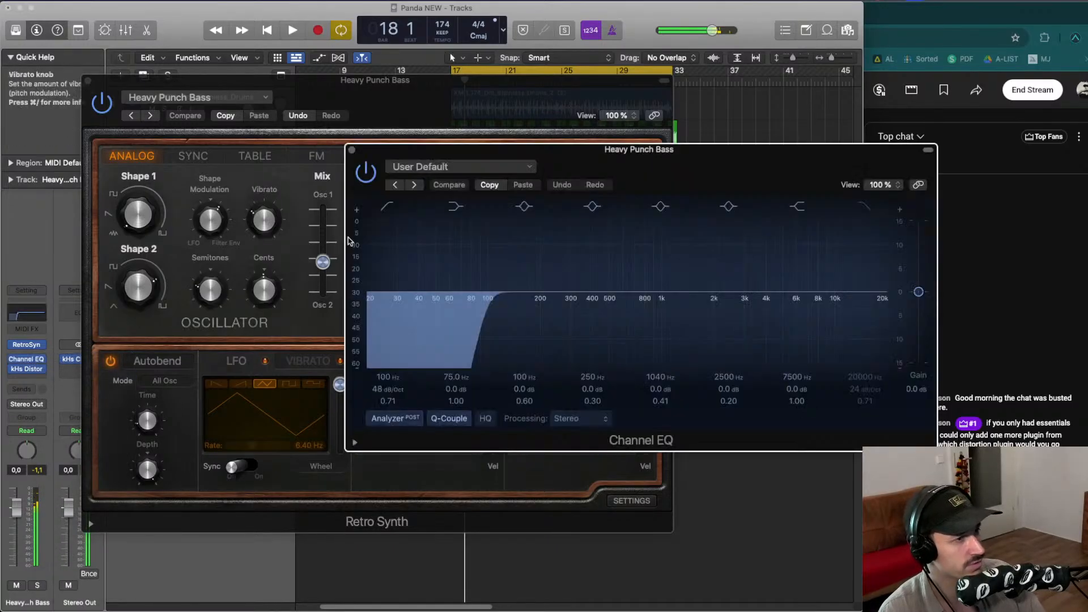
left_click(391, 206)
left_click_drag(814, 291, 662, 237)
left_click_drag(666, 151, 495, 135)
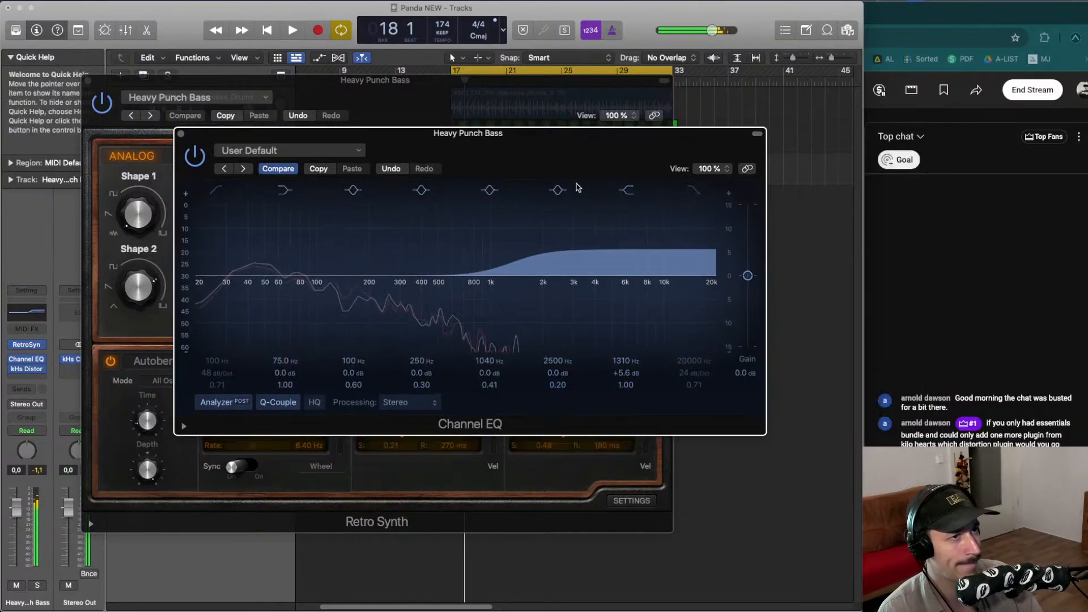
mouse_move(524, 222)
left_mouse_down()
mouse_move(530, 197)
mouse_move(523, 230)
left_mouse_up()
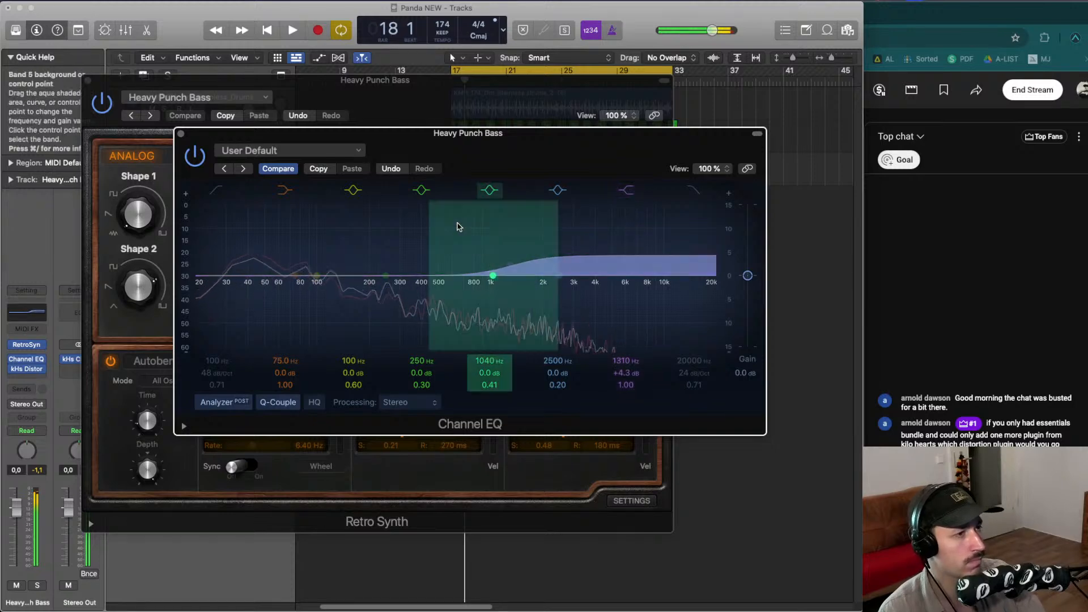
left_click(181, 134)
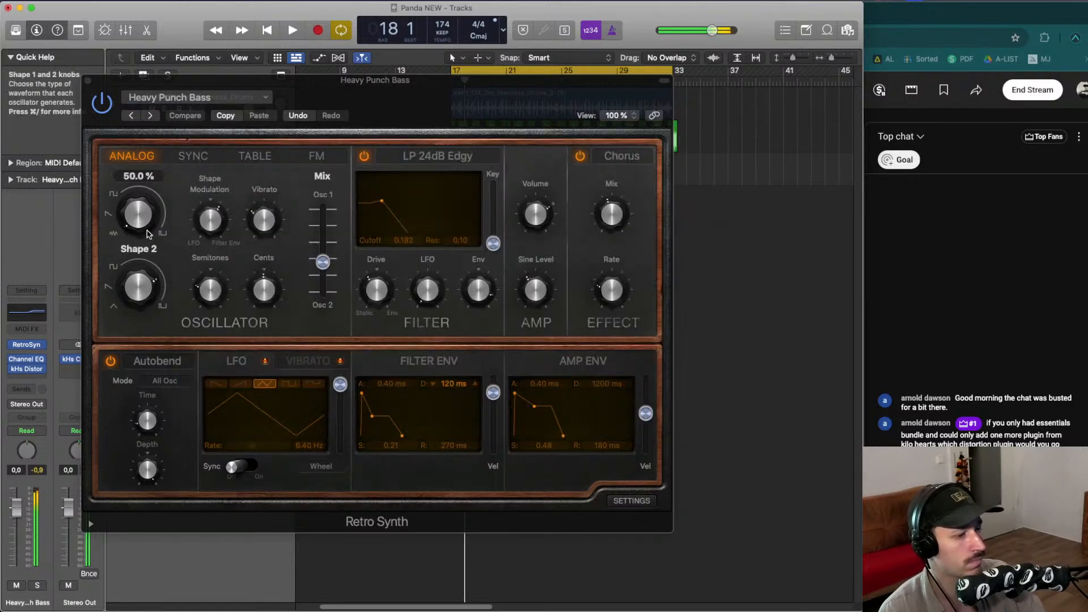
- Play the project to audition the processed bass
key("space")
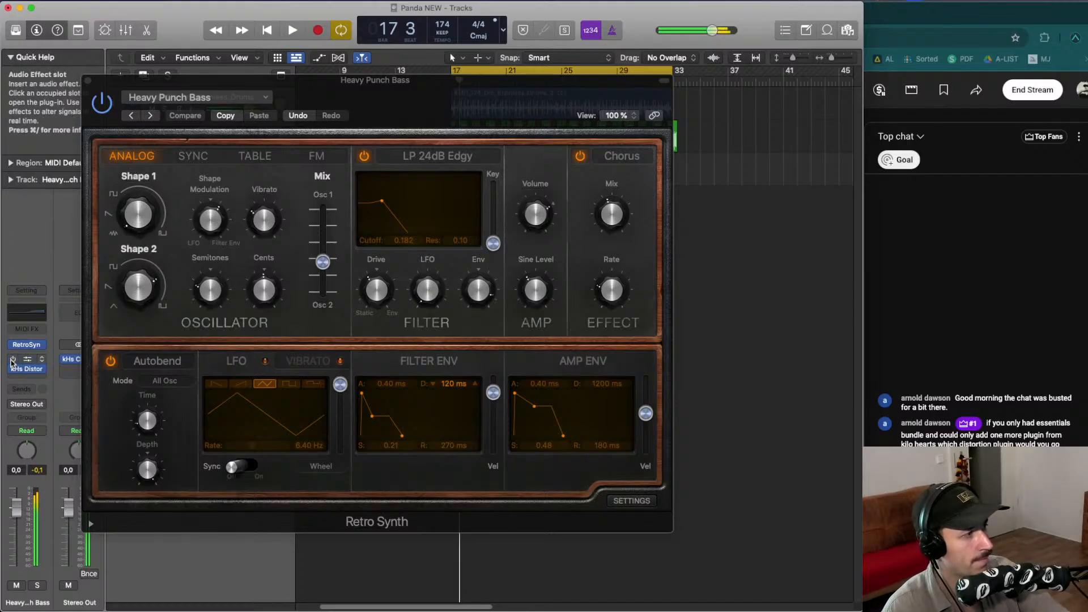
key("space")
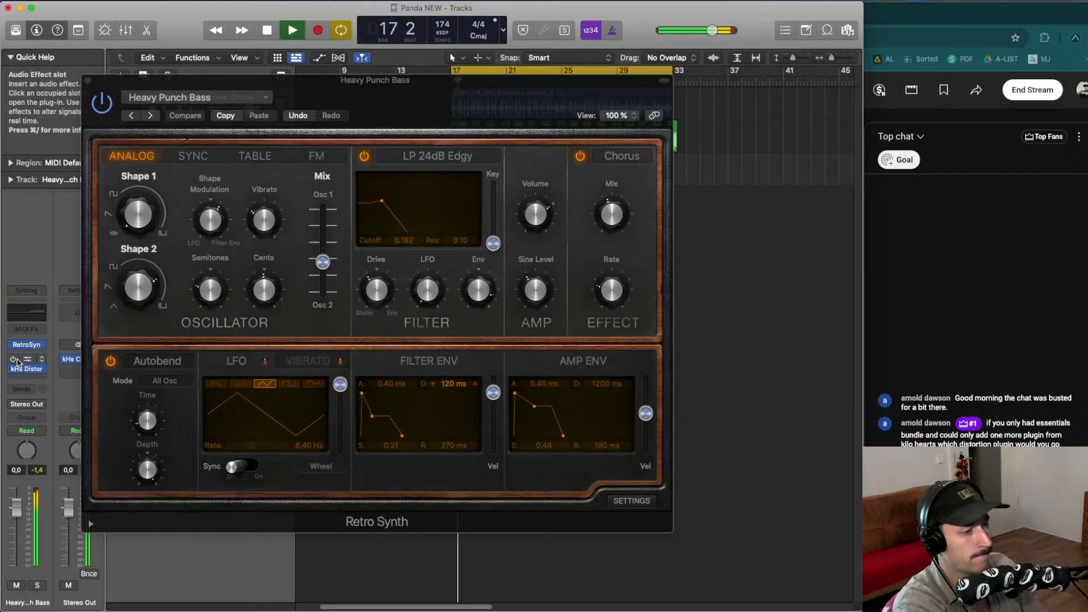
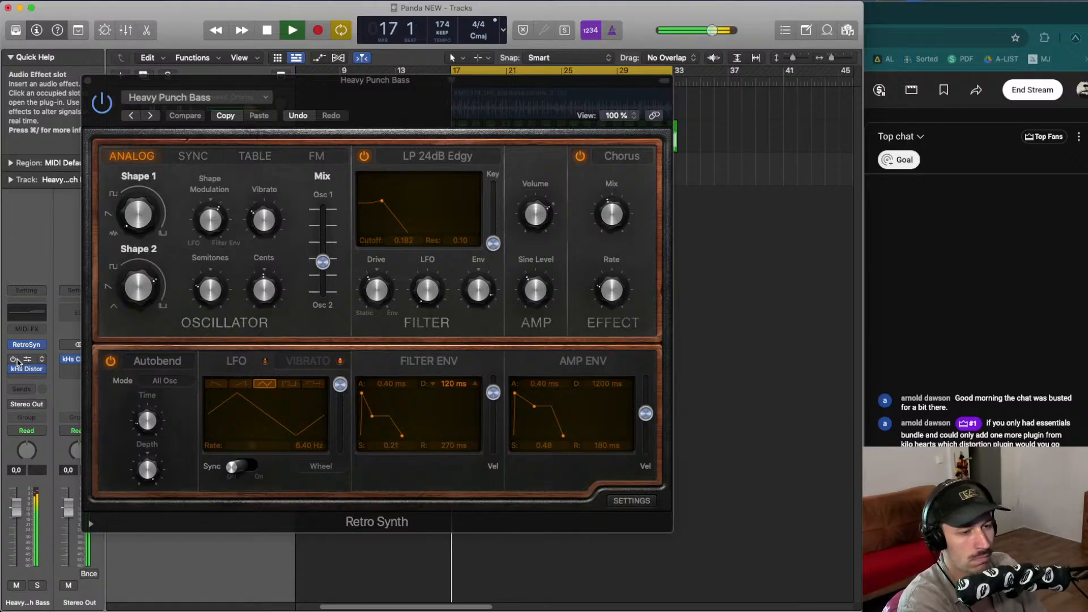
- Start and stop playback repeatedly to listen to the Retro Synth bass against the drums
key("space")
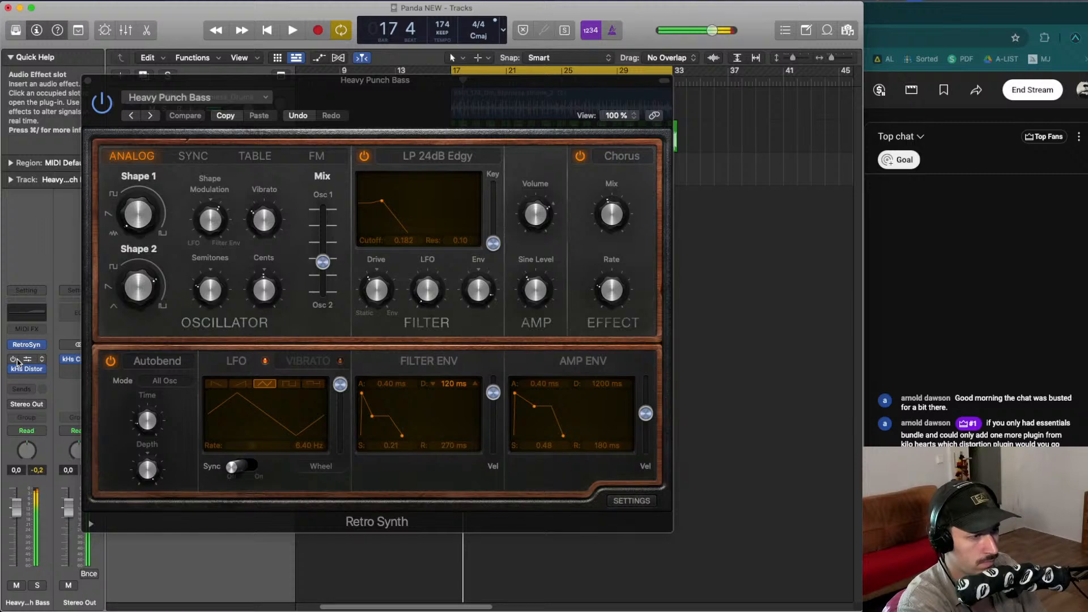
key("space")
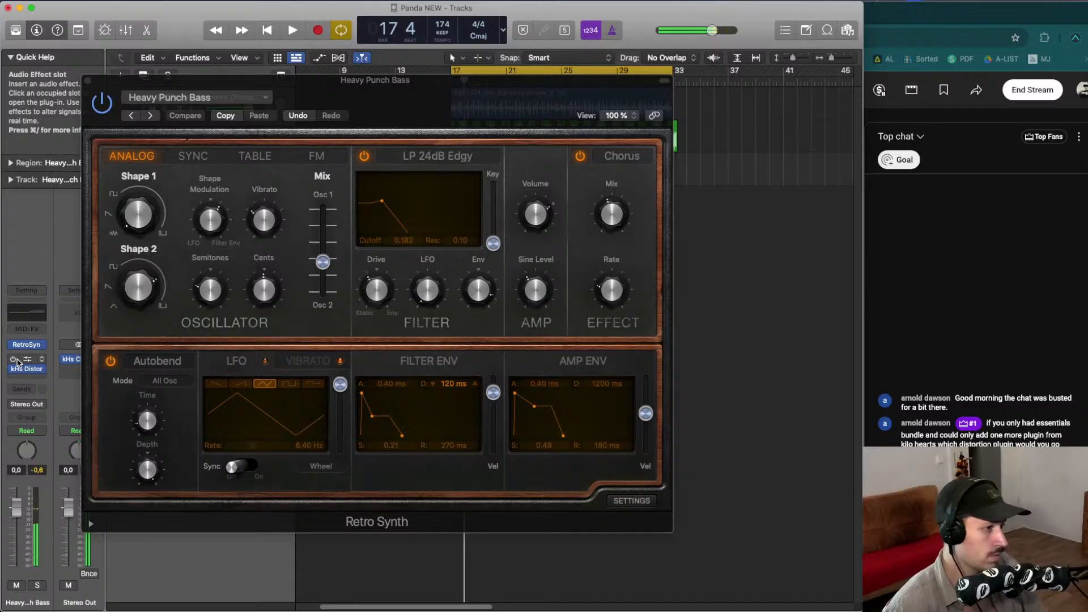
key("space")
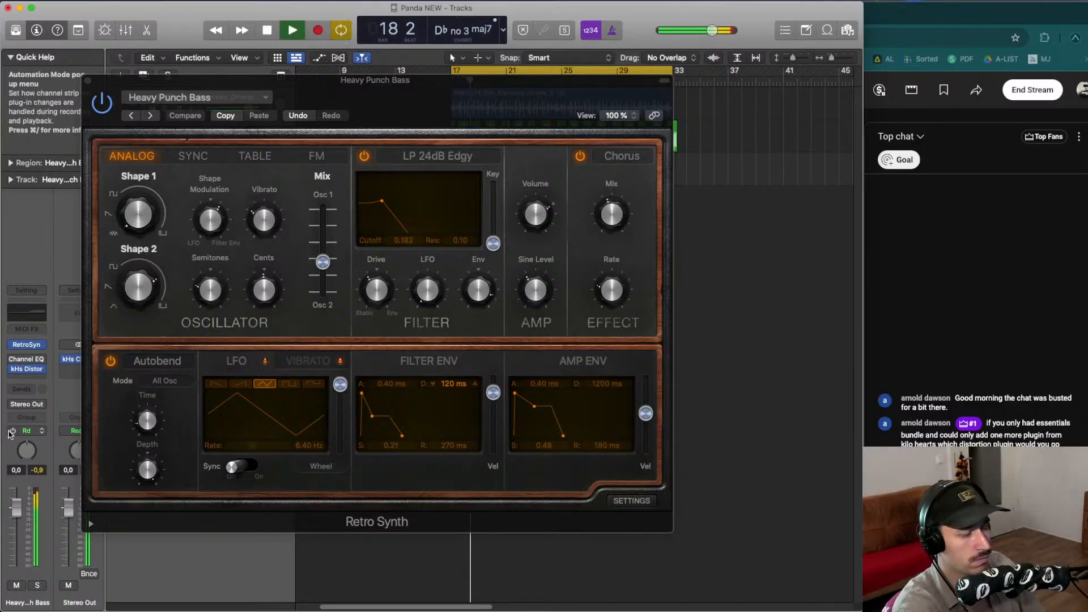
key("space")
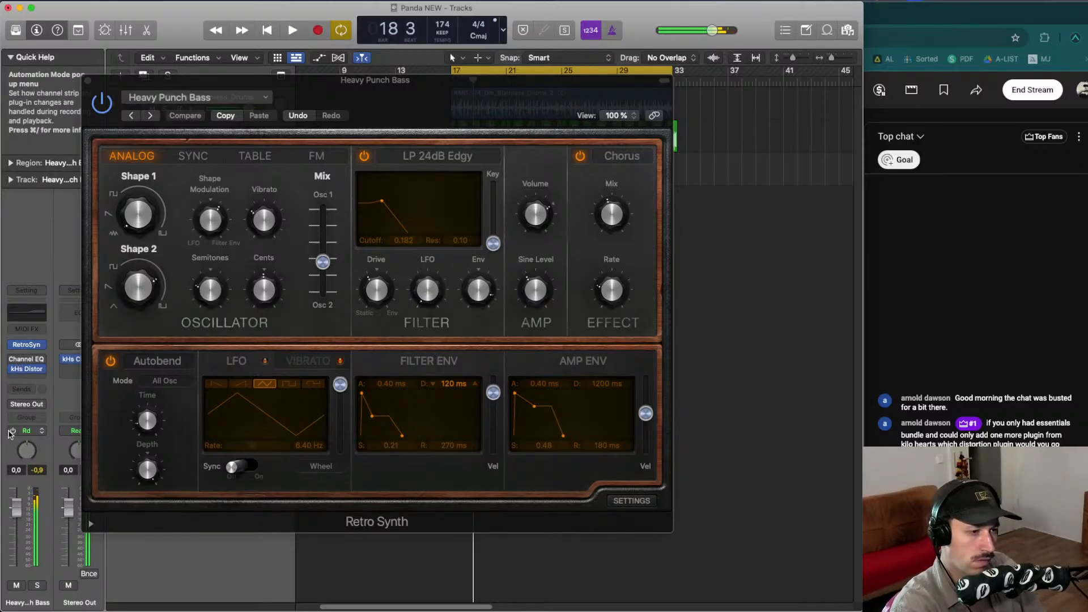
key("space")
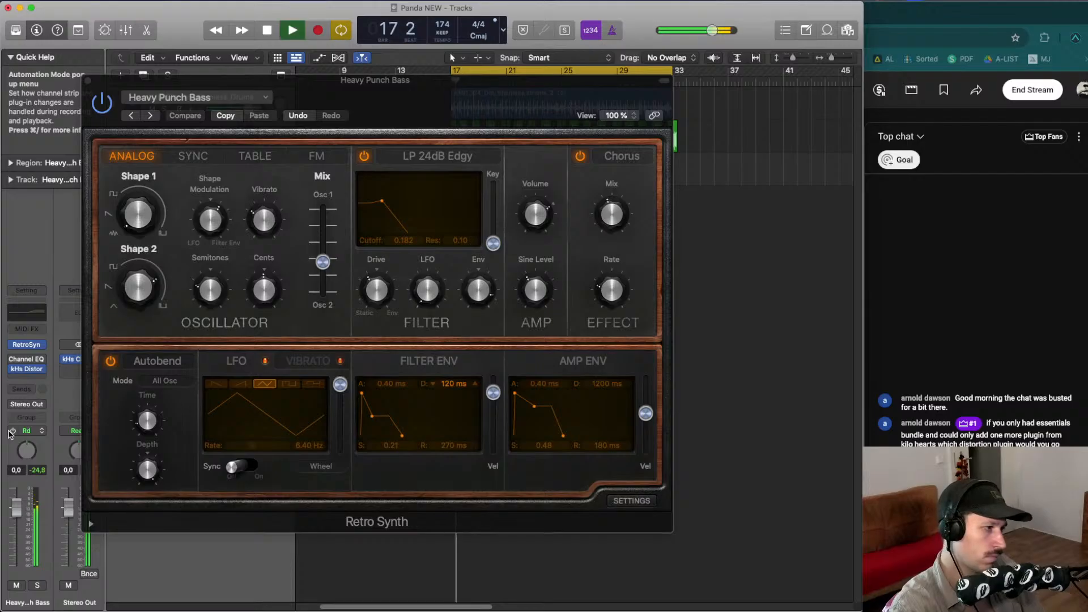
key("space")
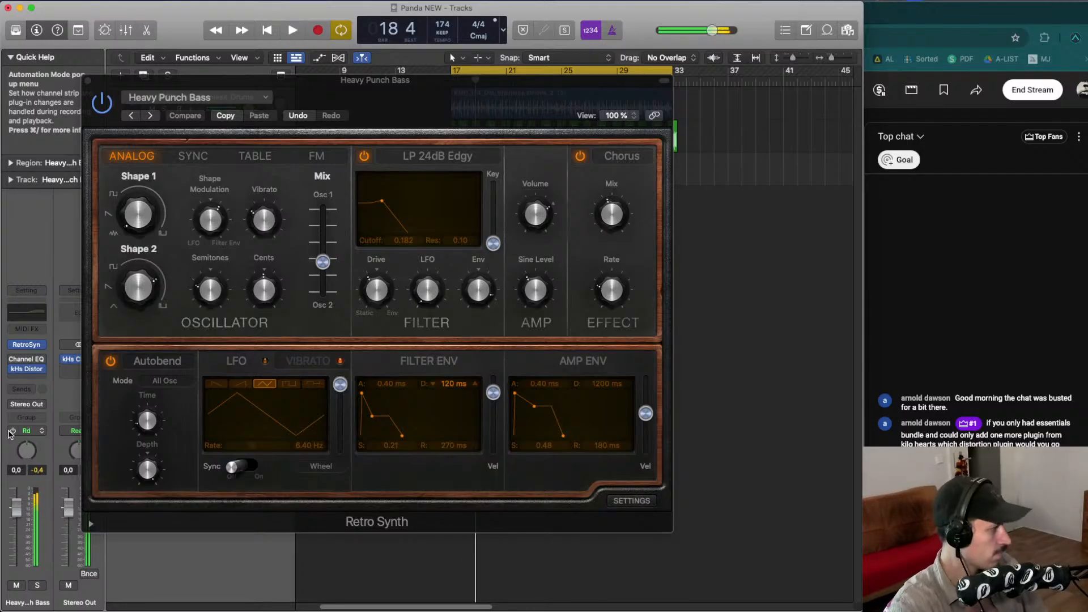
key("space")
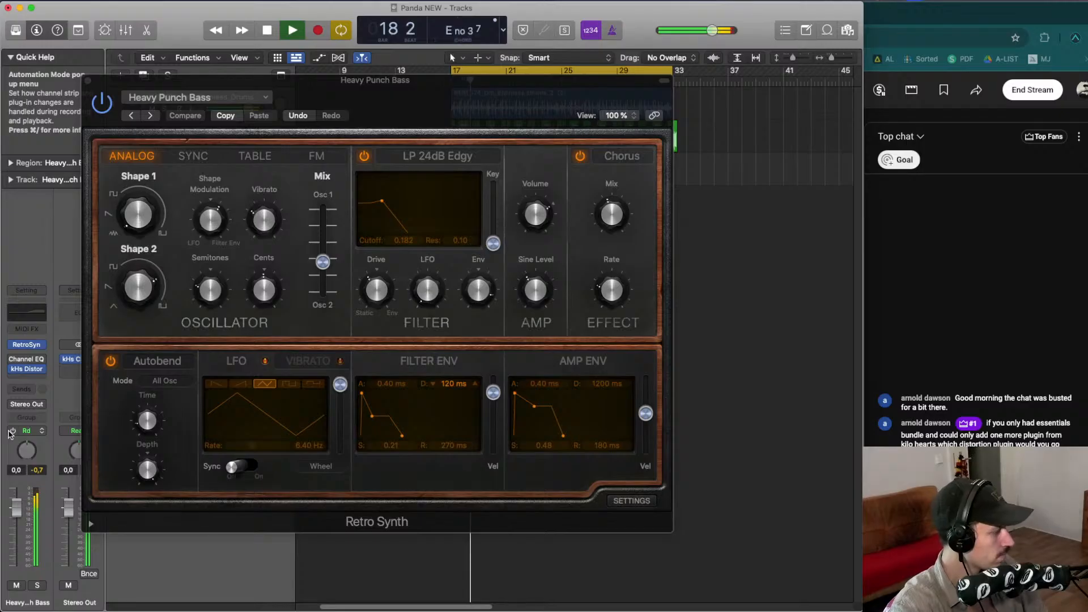
key("space")
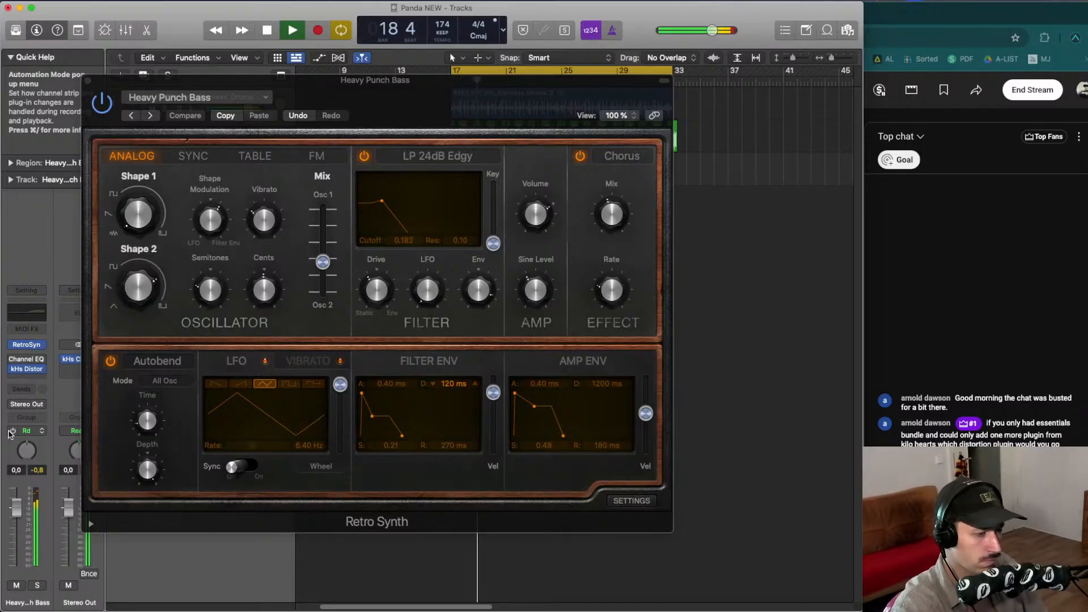
key("space")
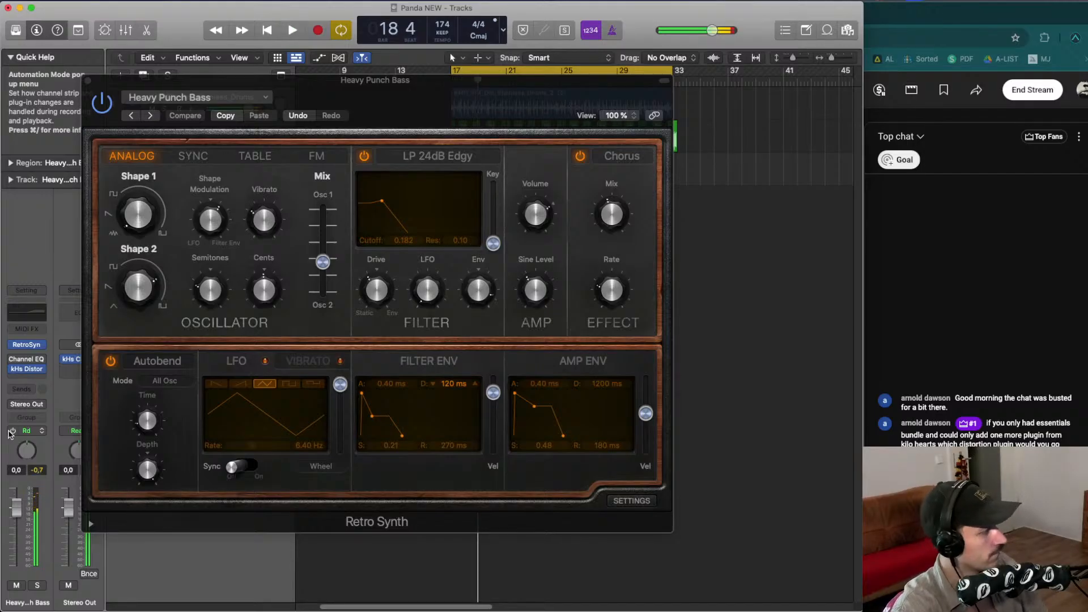
key("space")
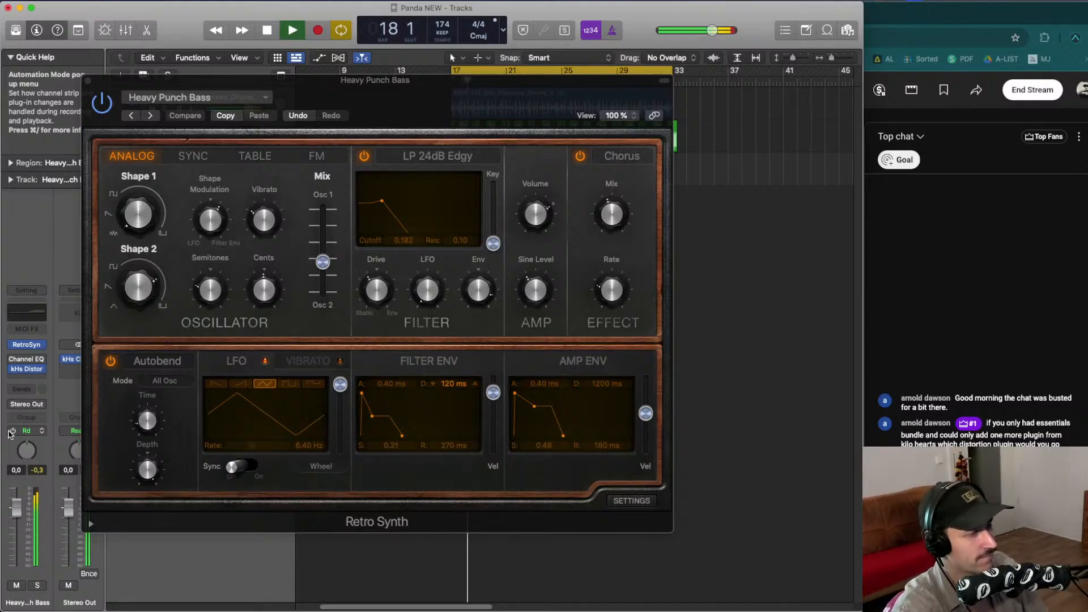
key("space")
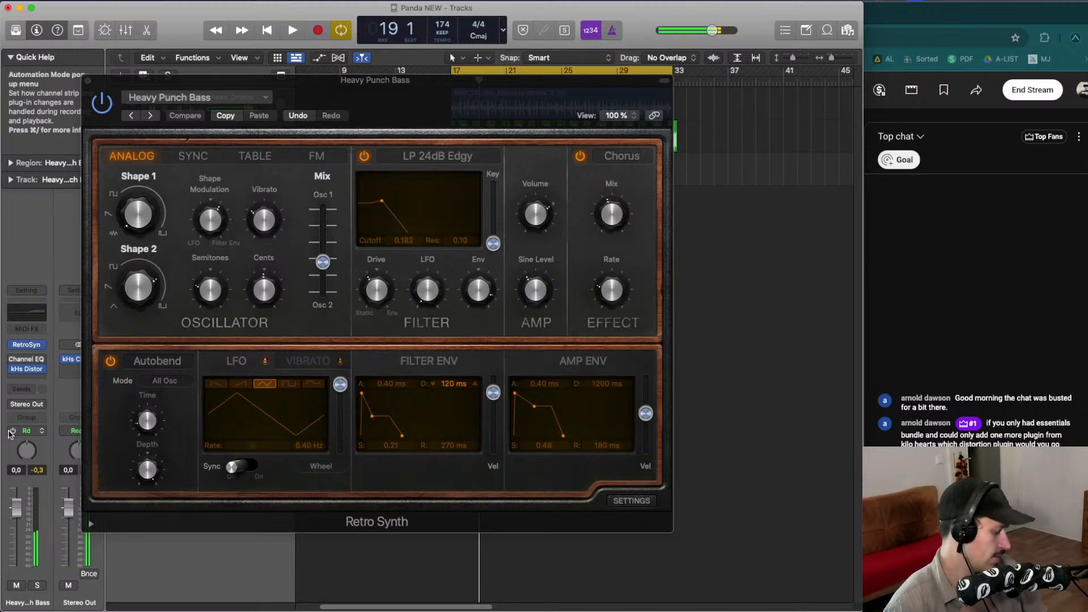
- Close the Retro Synth window and join the two bass regions into a single region
left_click(87, 81)
key("space")
left_click_drag(506, 168, 453, 161)
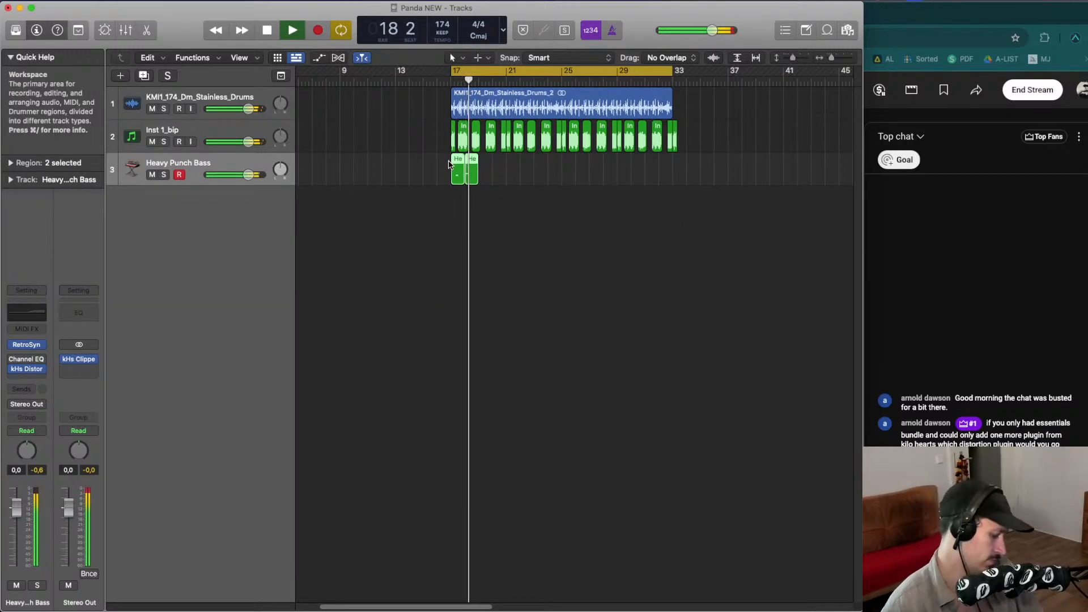
key("super+j")
key("space")
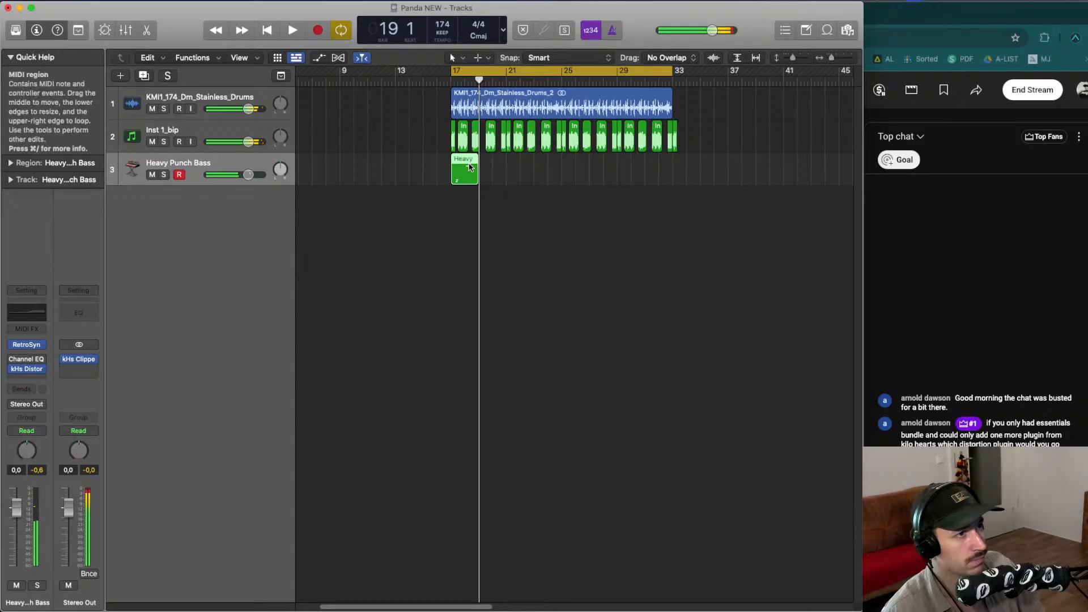
- Open the bass region in the piano roll and delete the two higher notes
double_click(469, 167)
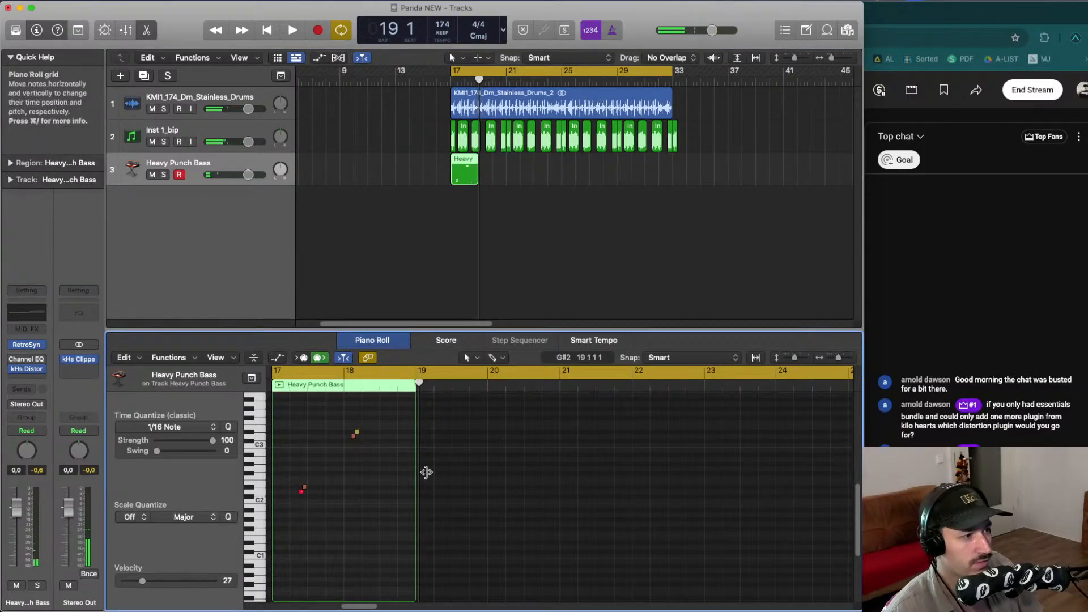
left_click_drag(386, 448, 340, 421)
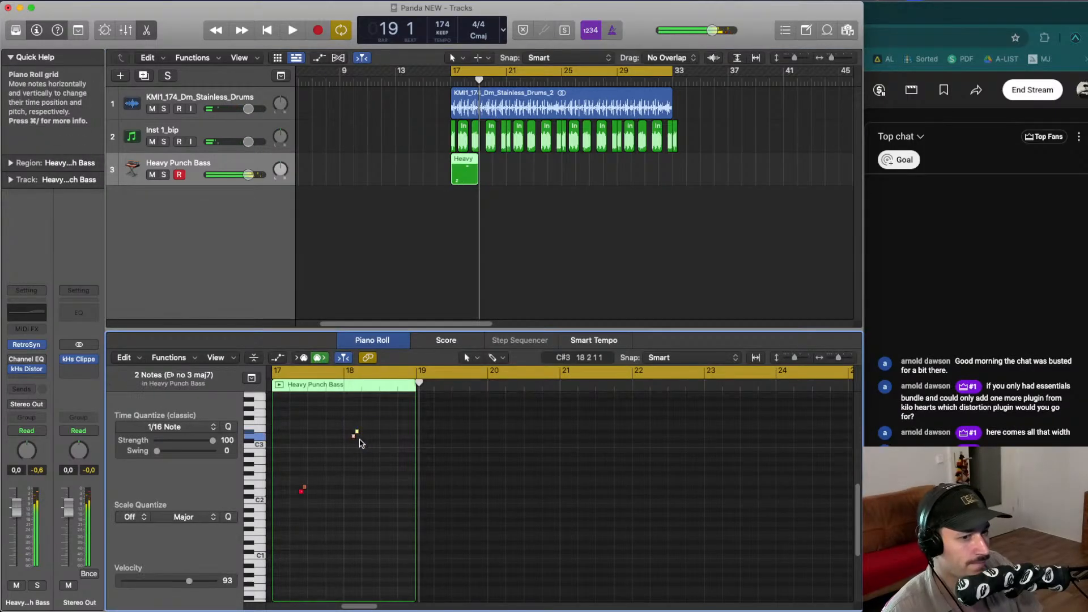
key("BackSpace")
- Set a cycle range over bar 18 in the piano roll and loop playback to audition the bass part
double_click(367, 384)
left_click_drag(346, 371, 443, 373)
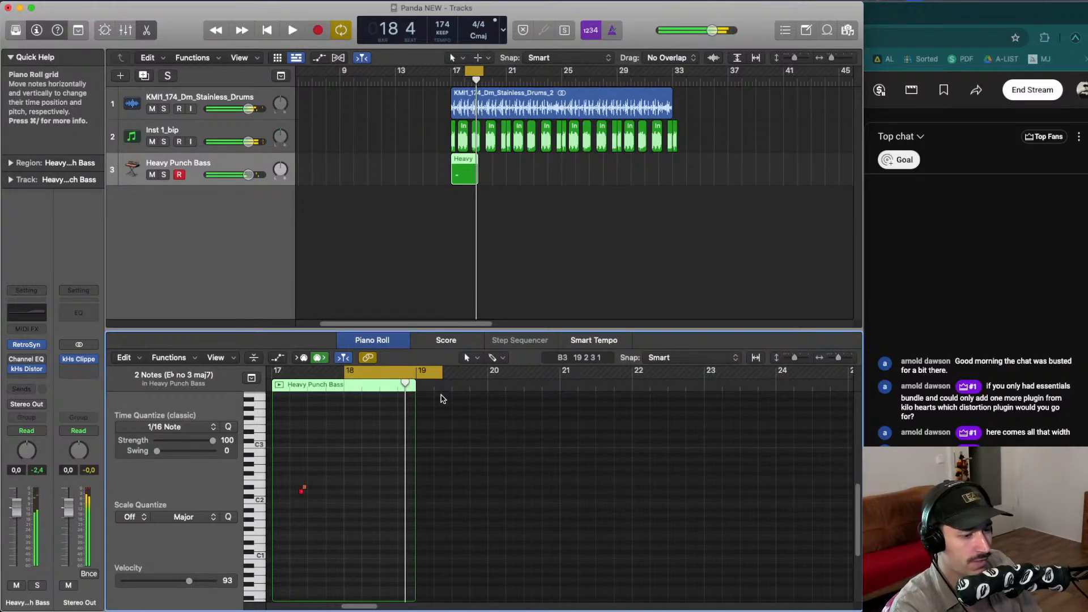
key("space")
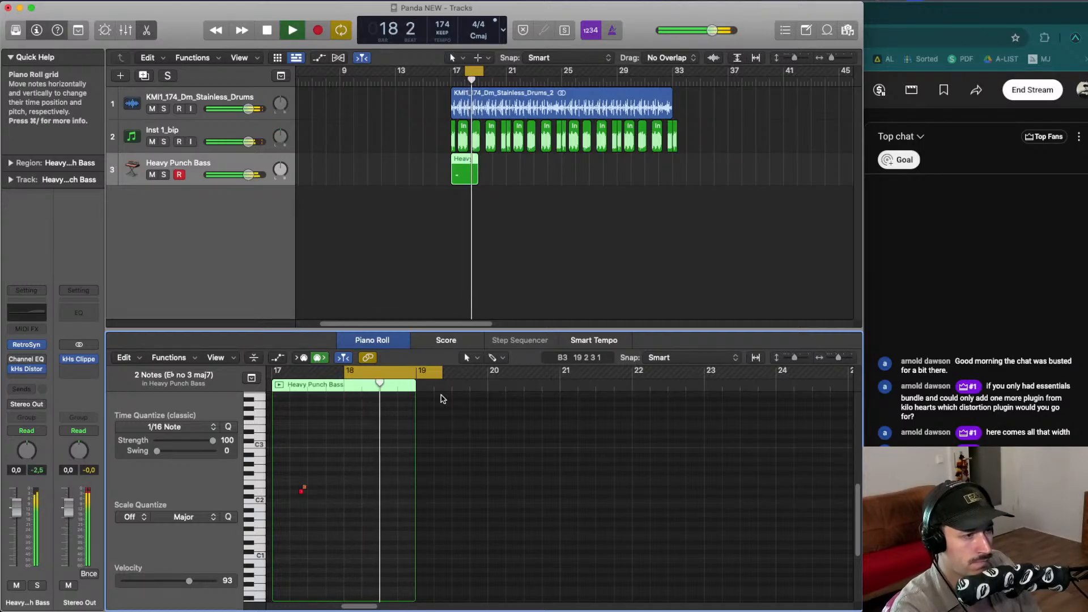
key("space")
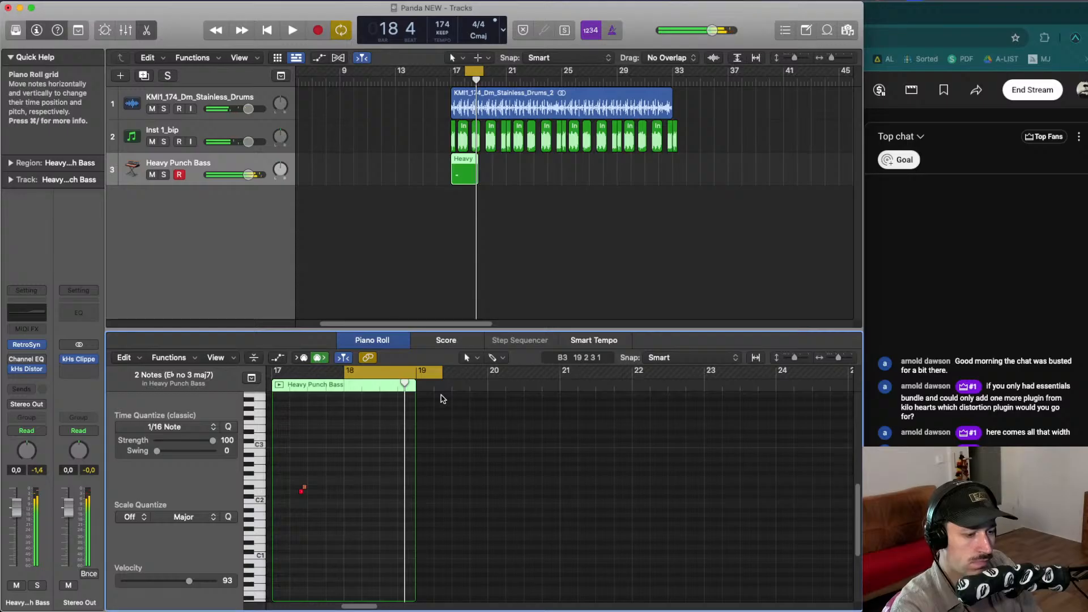
key("space")
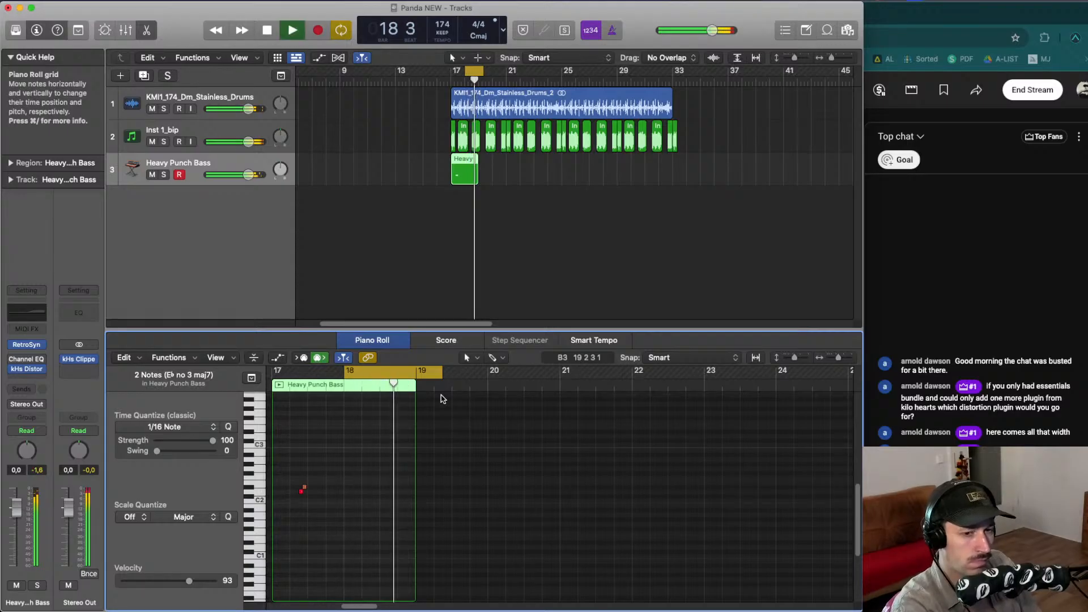
key("space")
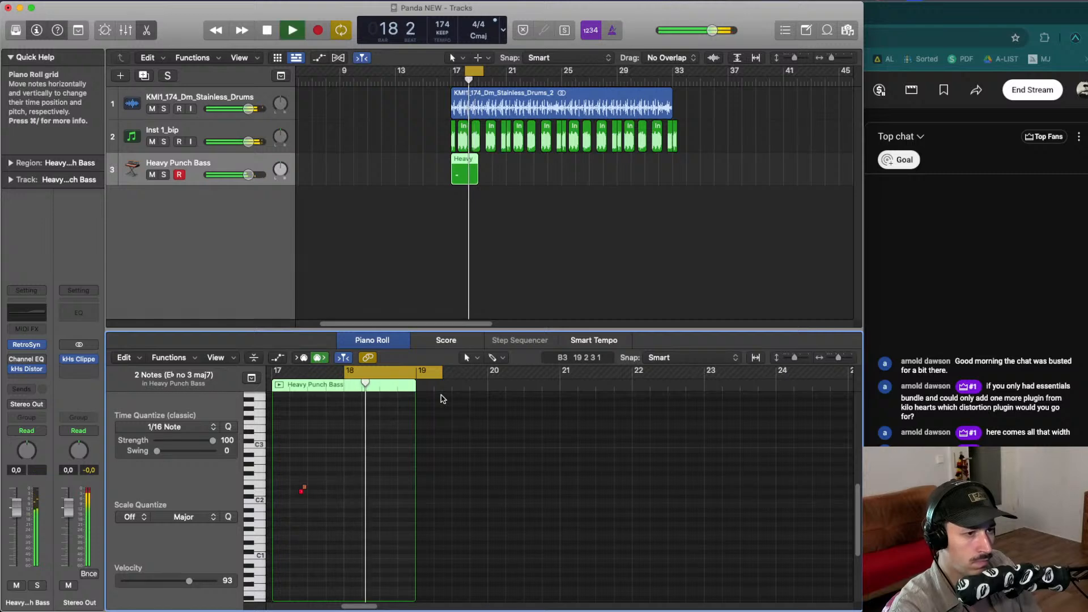
key("space")
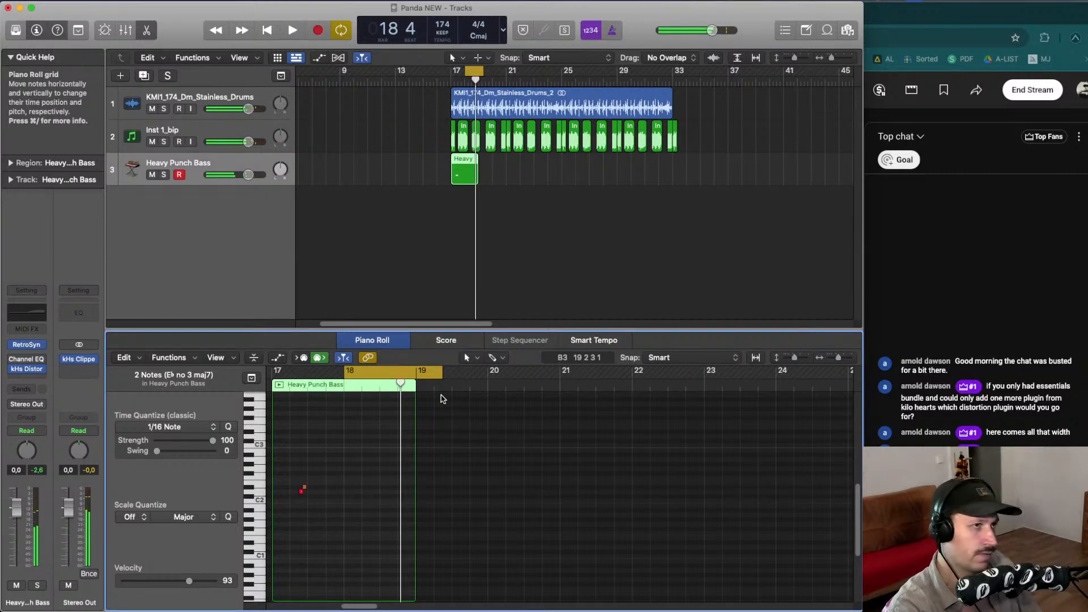
key("space")
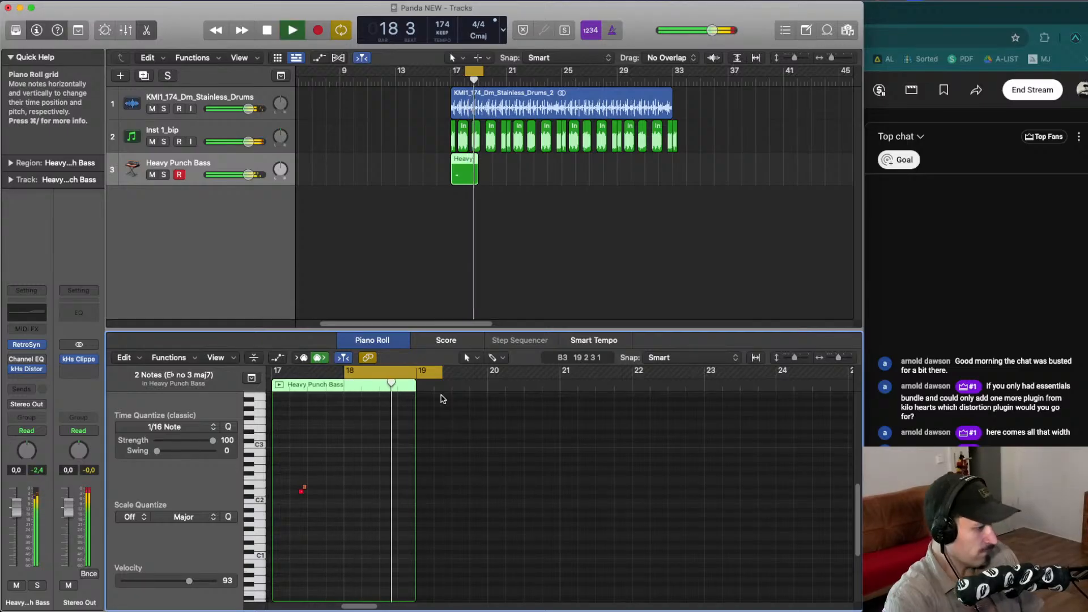
key("space")
key("space")
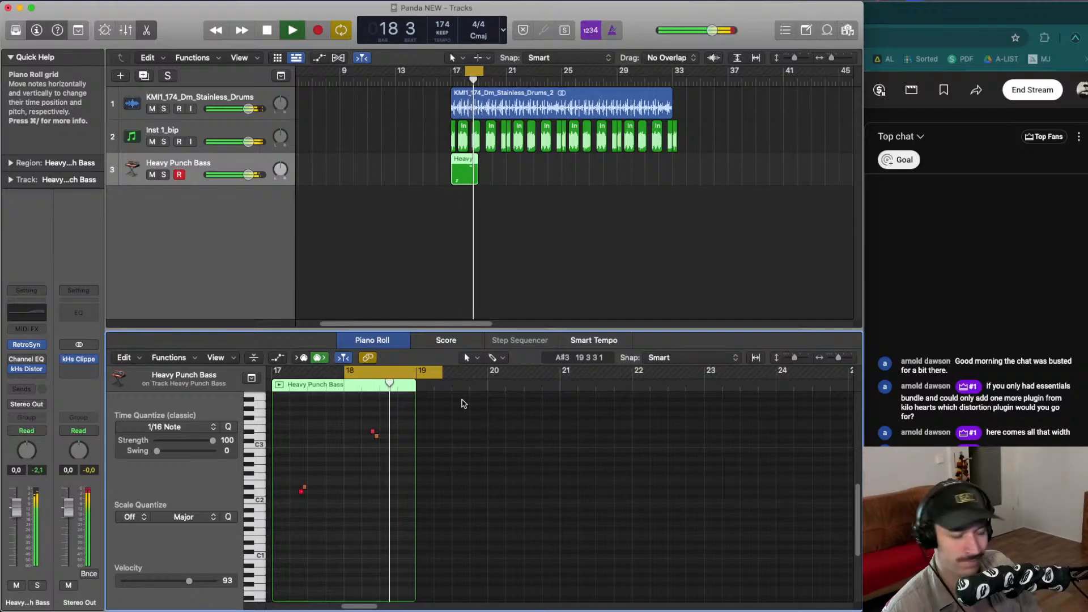
key("space")
- Select all four bass notes, solo the bass track, and set the cycle range to bars 17 to 21
left_click_drag(298, 501, 372, 417)
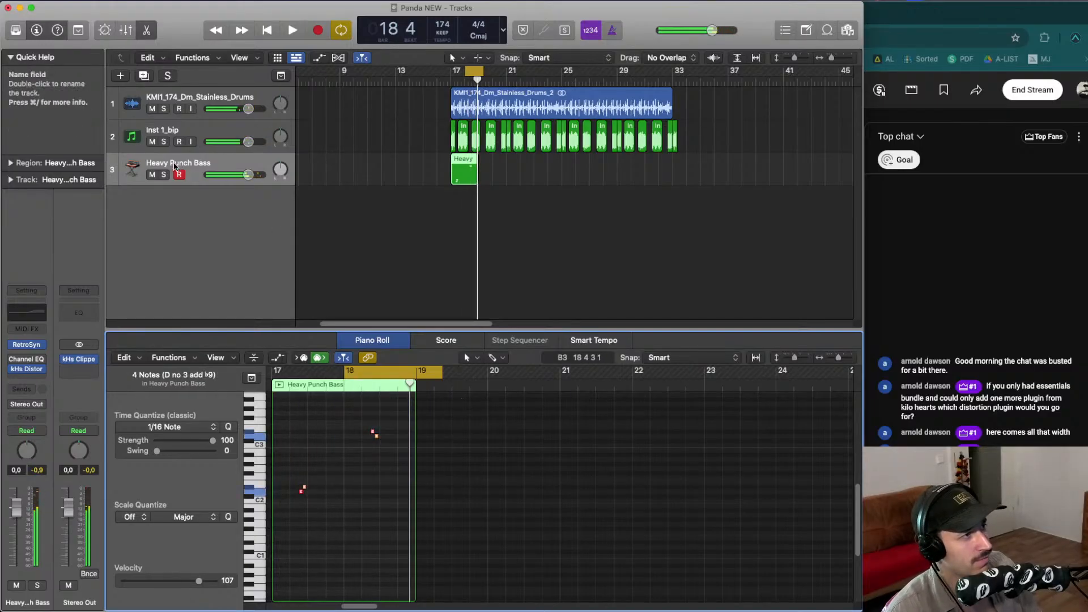
key("s")
key("space")
left_click_drag(452, 71, 503, 70)
key("space")
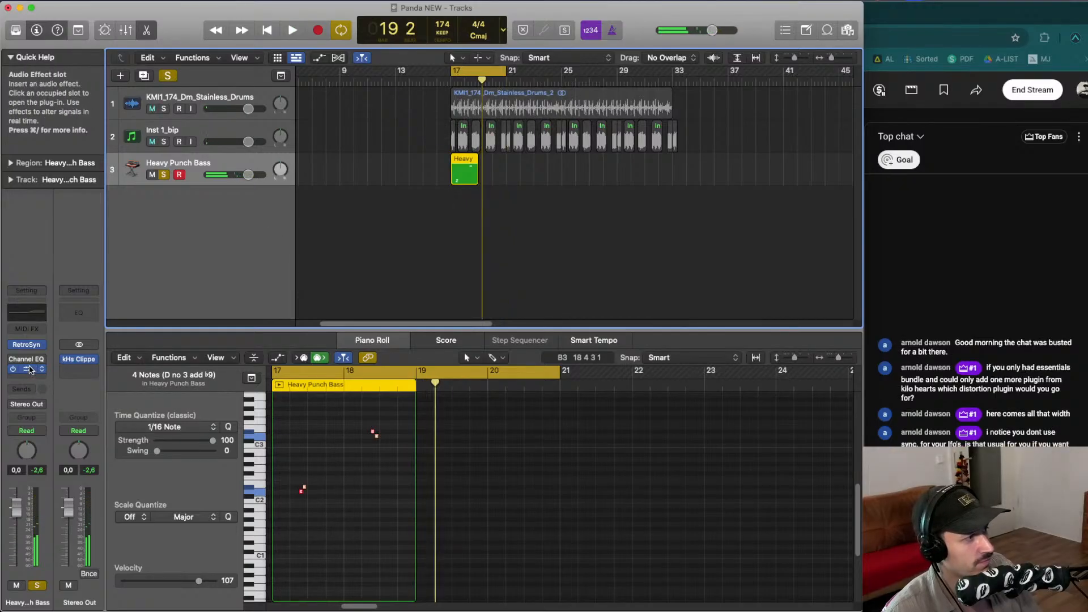
- Insert the Lunacy Audio BEAM Haze plug-in in stereo on the bass track
scroll(33, 371, "down", 2)
left_click(44, 371)
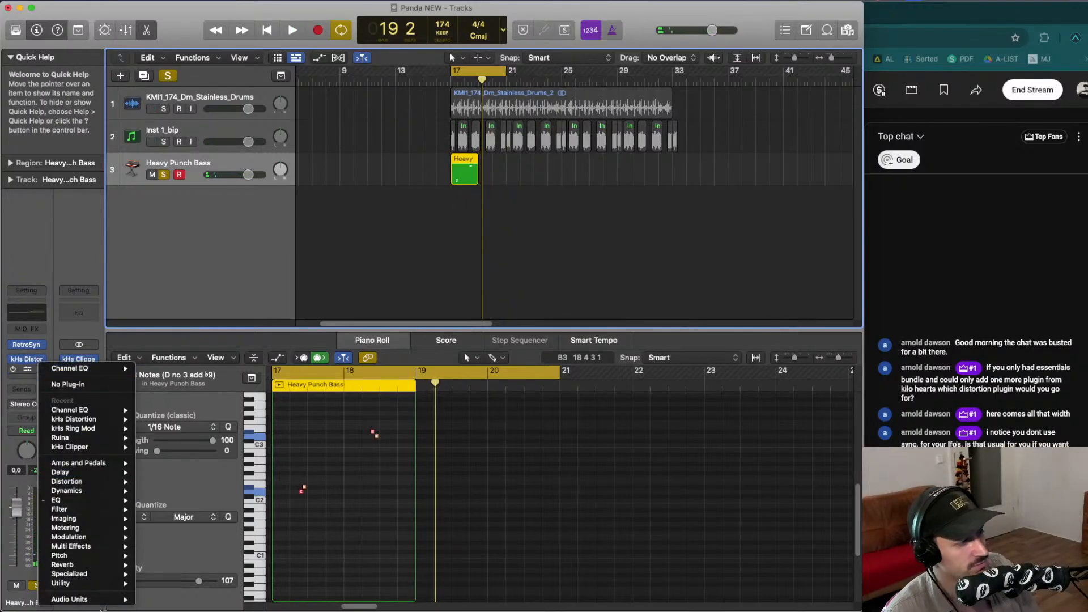
mouse_move(113, 599)
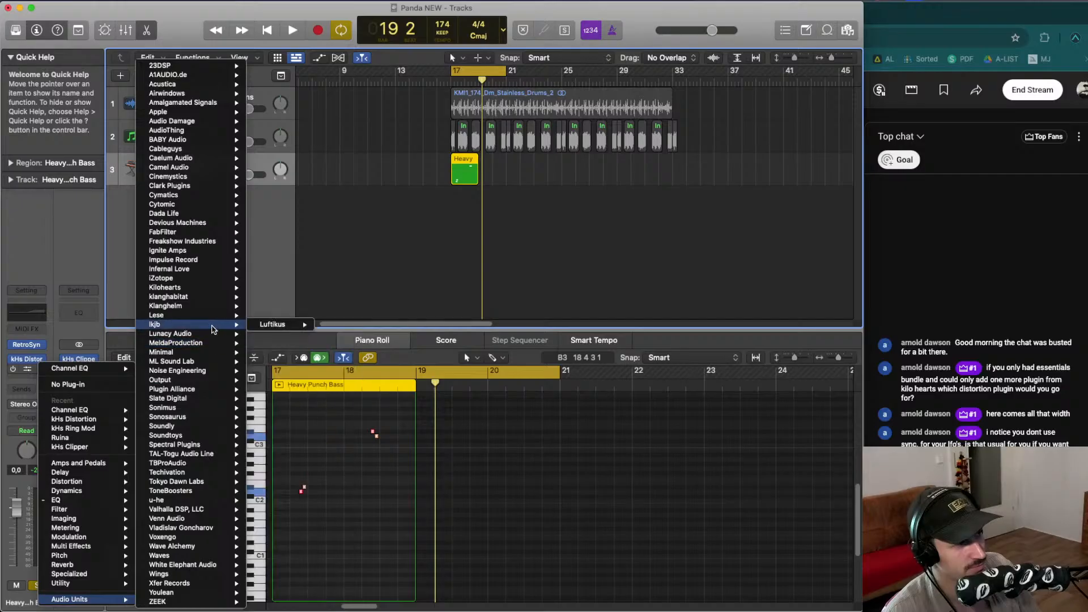
mouse_move(217, 333)
mouse_move(298, 344)
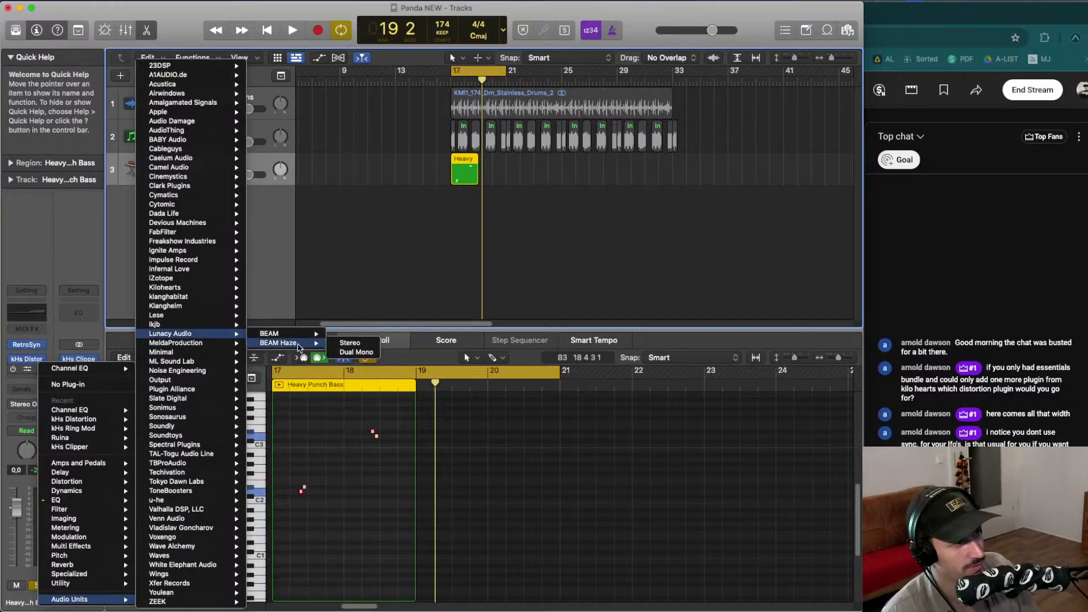
left_click(352, 343)
- Browse Haze presets during playback, trying Fuzzy Sides, Honky-Tonk, Inharmonic Resonator, Planetary Wash, and loading Subtle Dispersion
key("space")
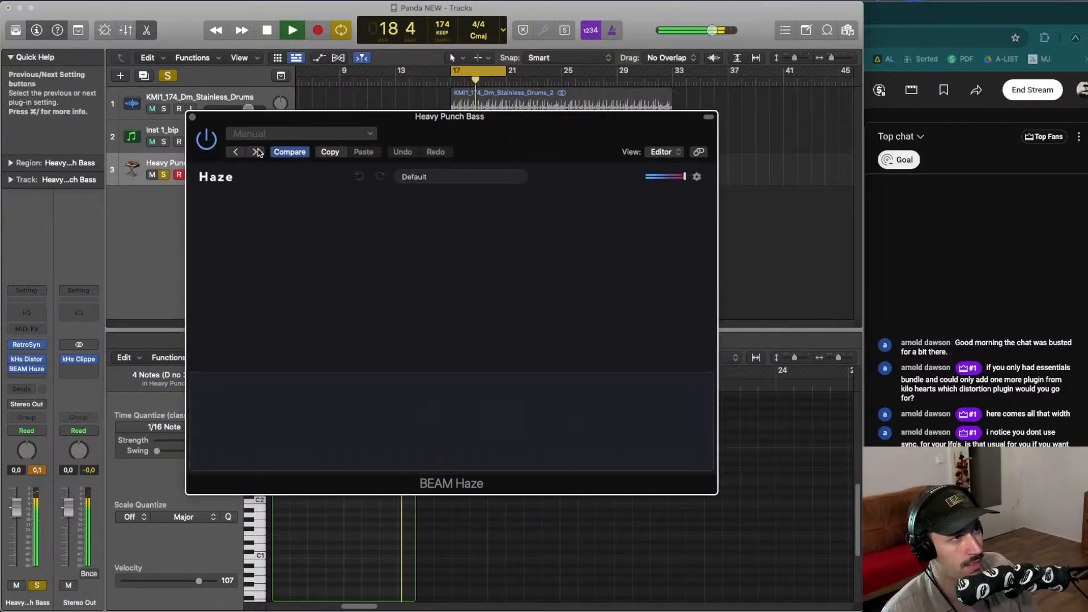
left_click(433, 177)
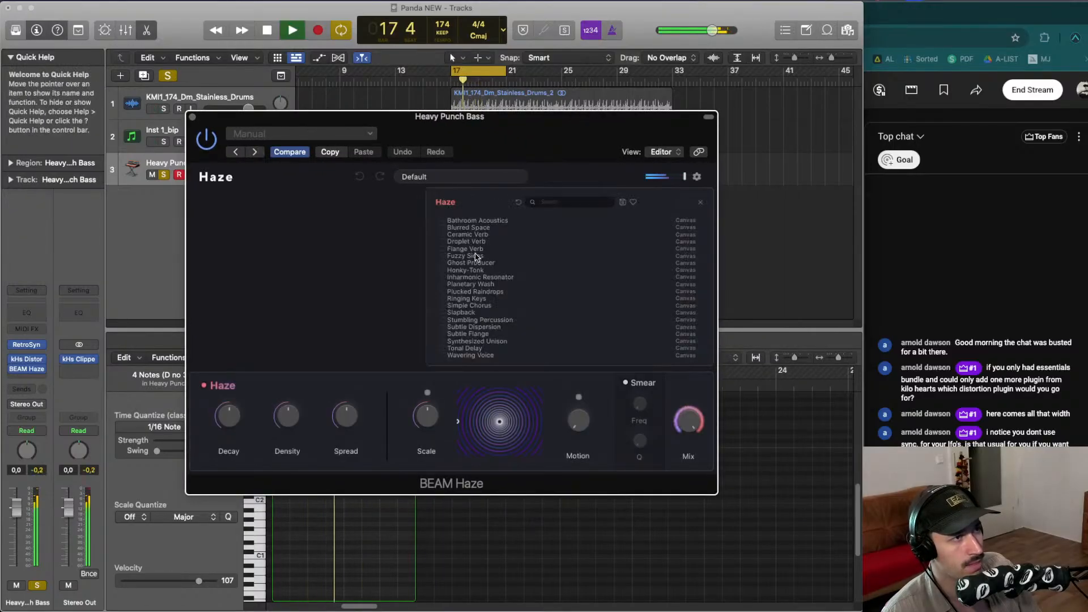
left_click(477, 256)
key("space")
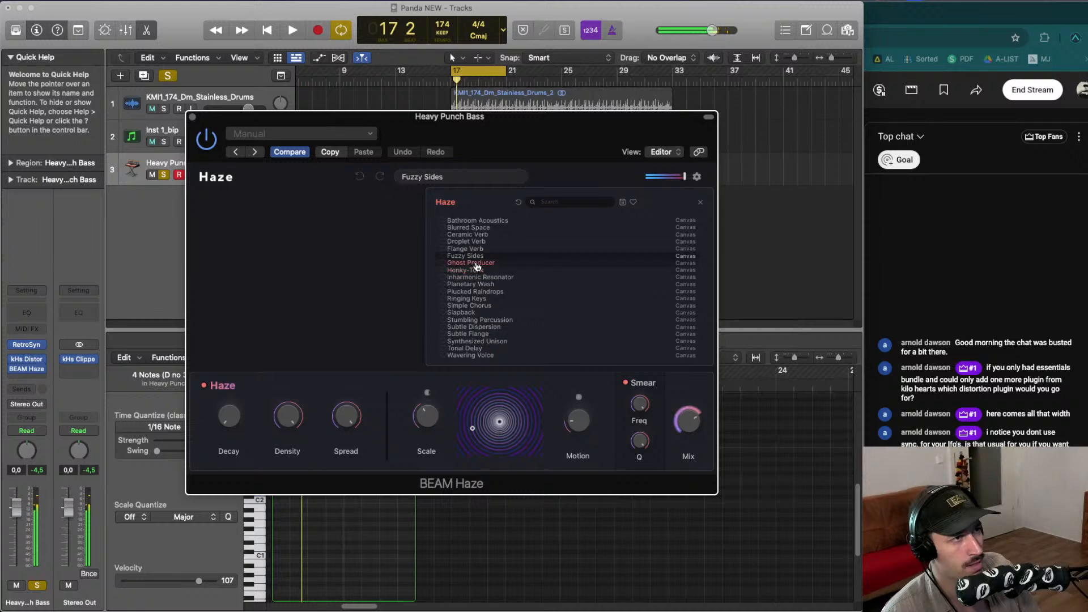
key("space")
left_click(479, 269)
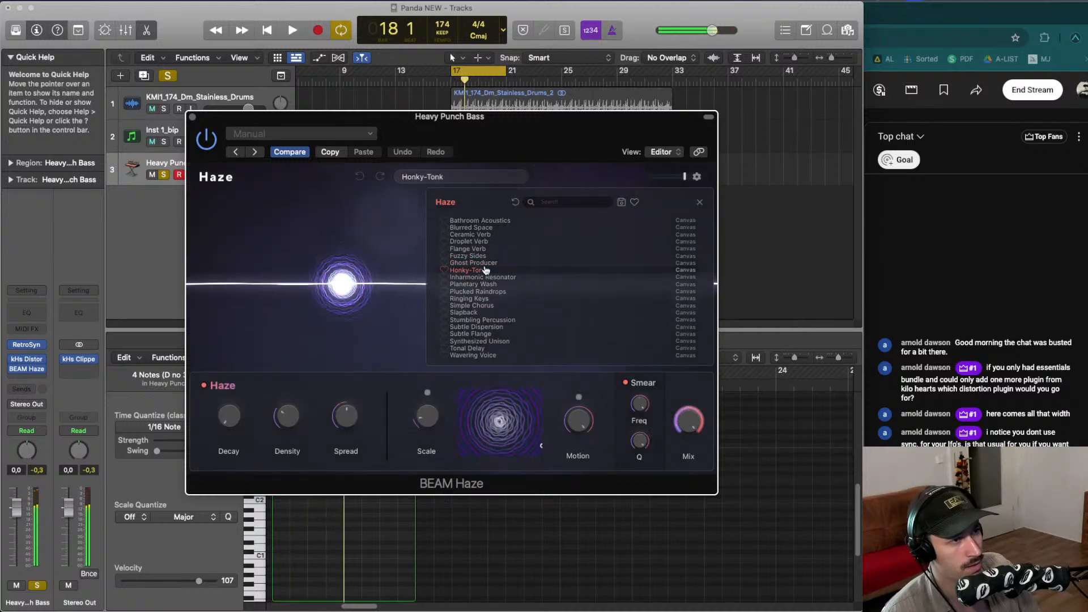
left_click(494, 278)
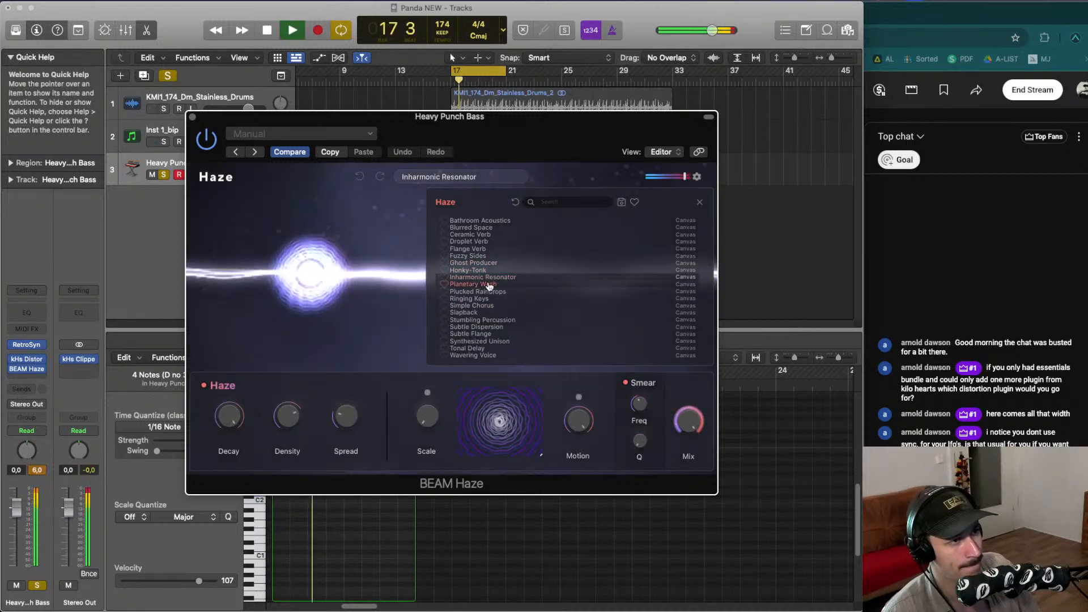
left_click(492, 292)
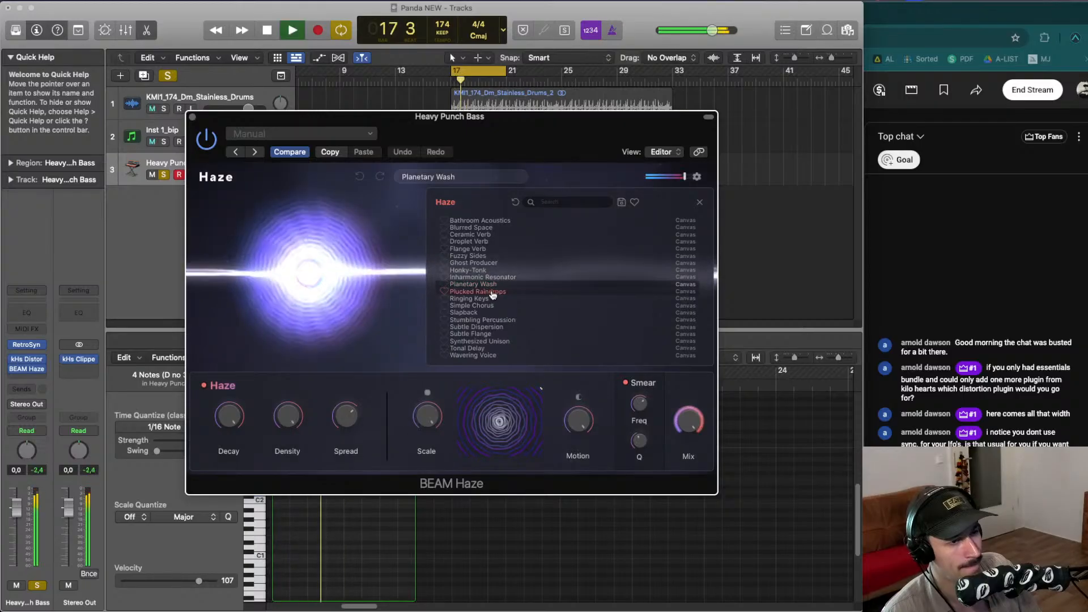
key("space")
key("space")
left_click(486, 327)
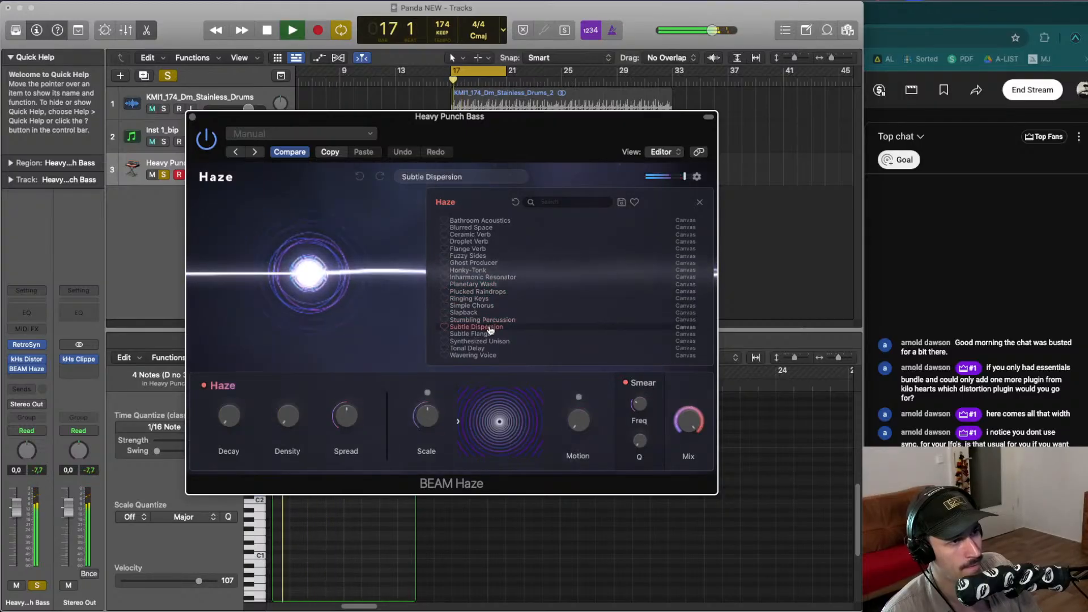
- Keep auditioning Haze presets with the bass track unsoloed, trying Plucked Raindrops, Ringing Keys and Simple Chorus, returning to Subtle Dispersion
left_click(482, 292)
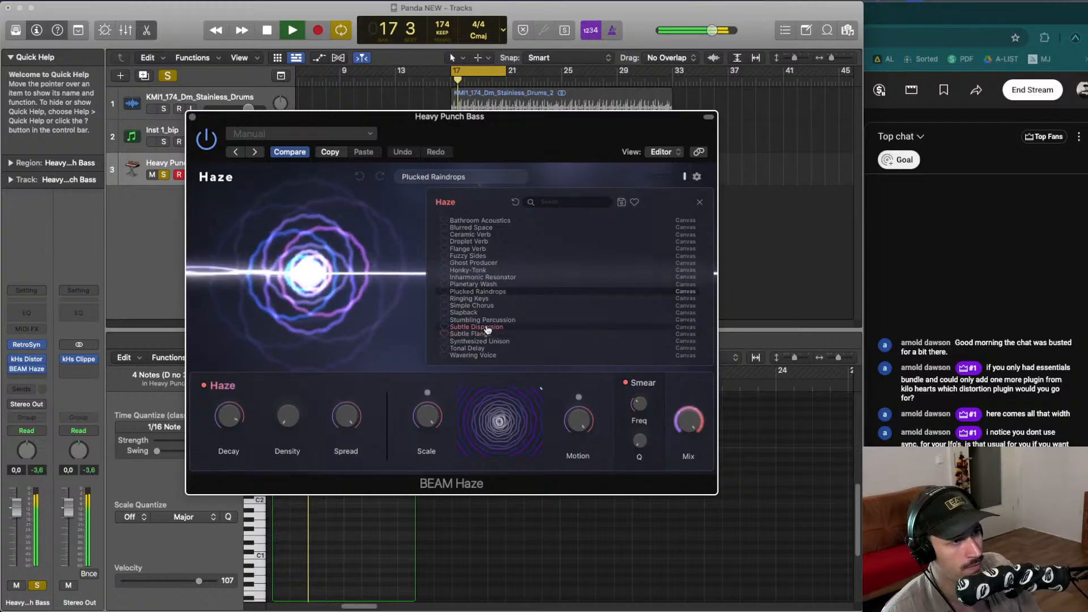
left_click(485, 326)
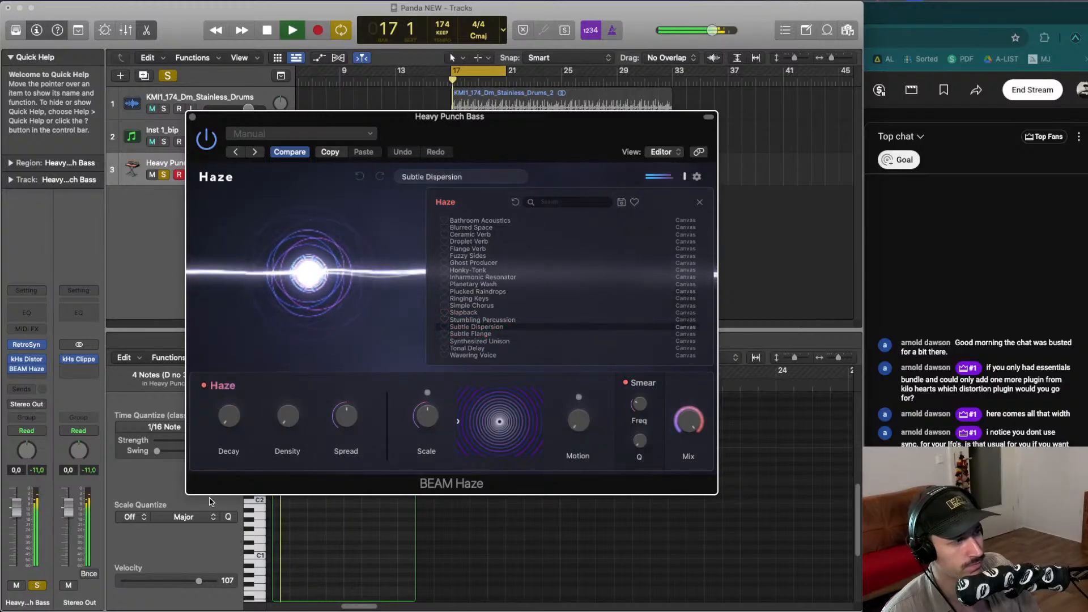
left_click(37, 586)
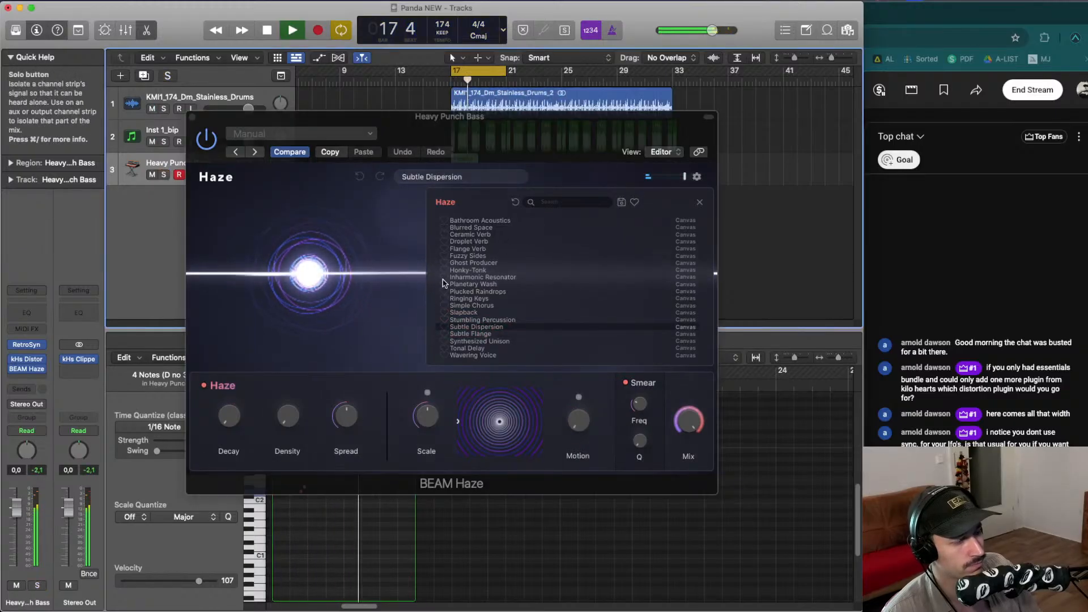
left_click(494, 300)
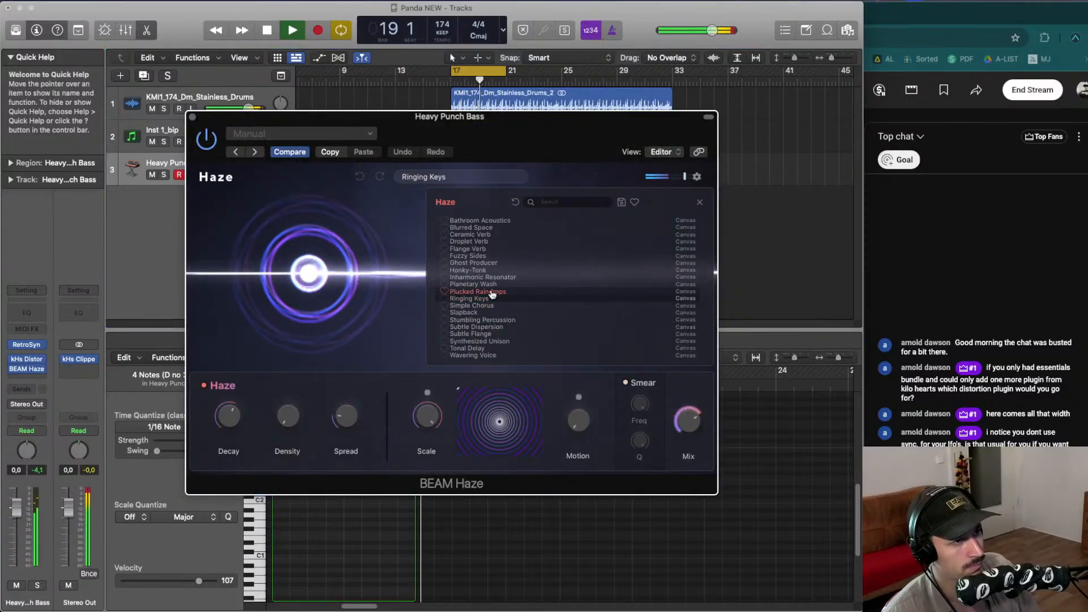
left_click(492, 292)
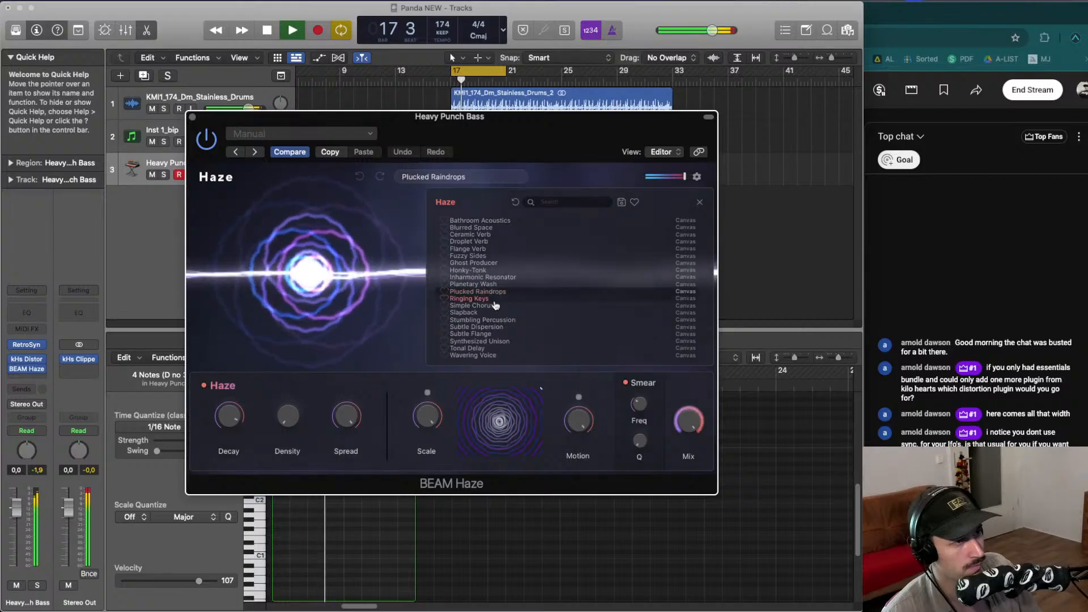
left_click(494, 306)
key("space")
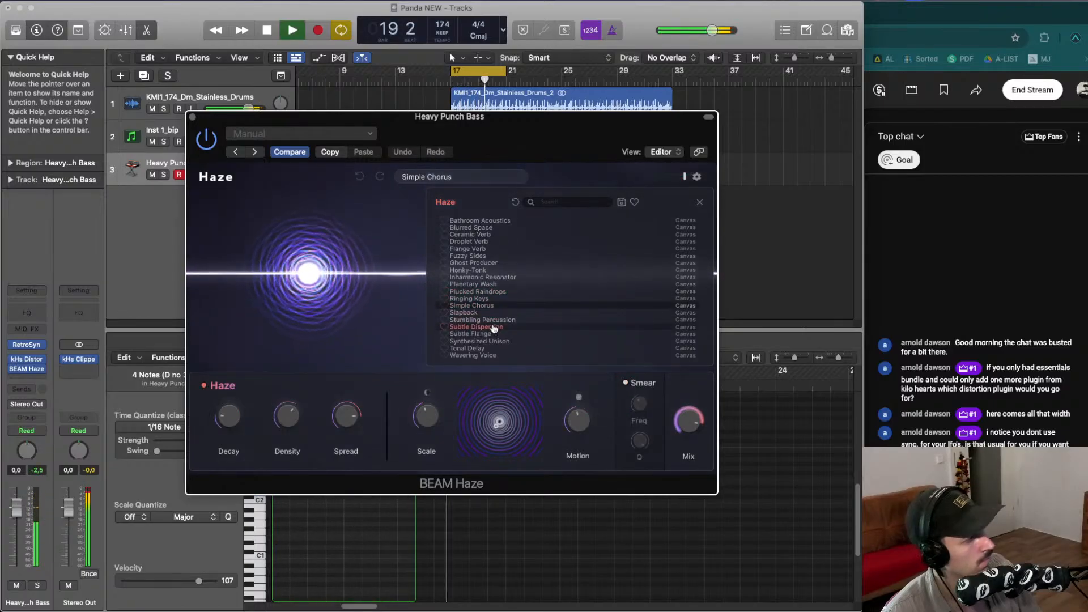
key("space")
left_click(476, 334)
key("space")
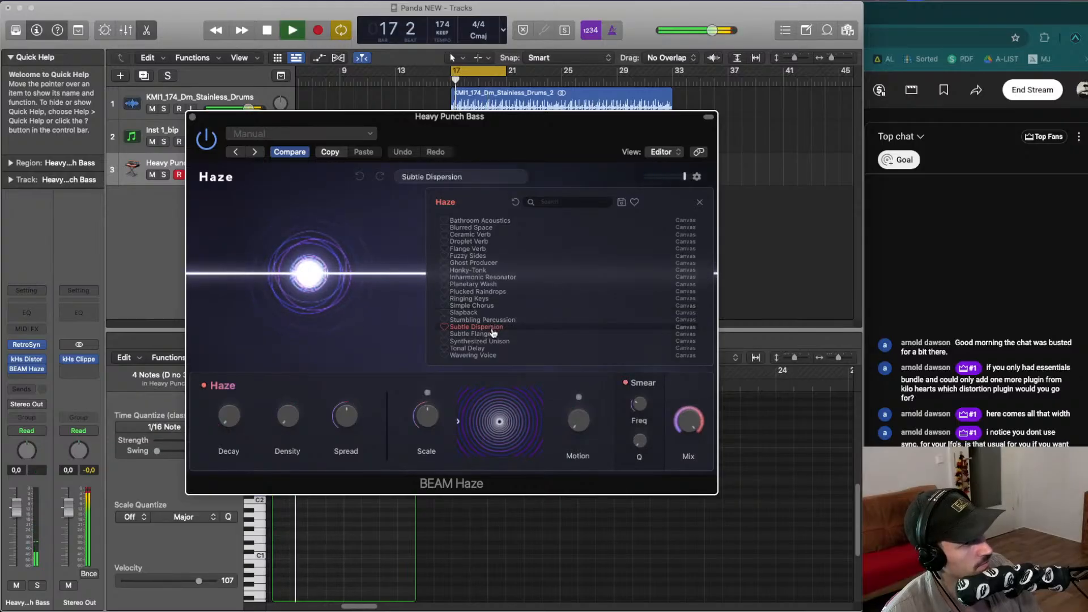
- Audition the Synthesized Unison, Wavering Voice and Ceramic Verb Haze presets during playback
left_click(495, 344)
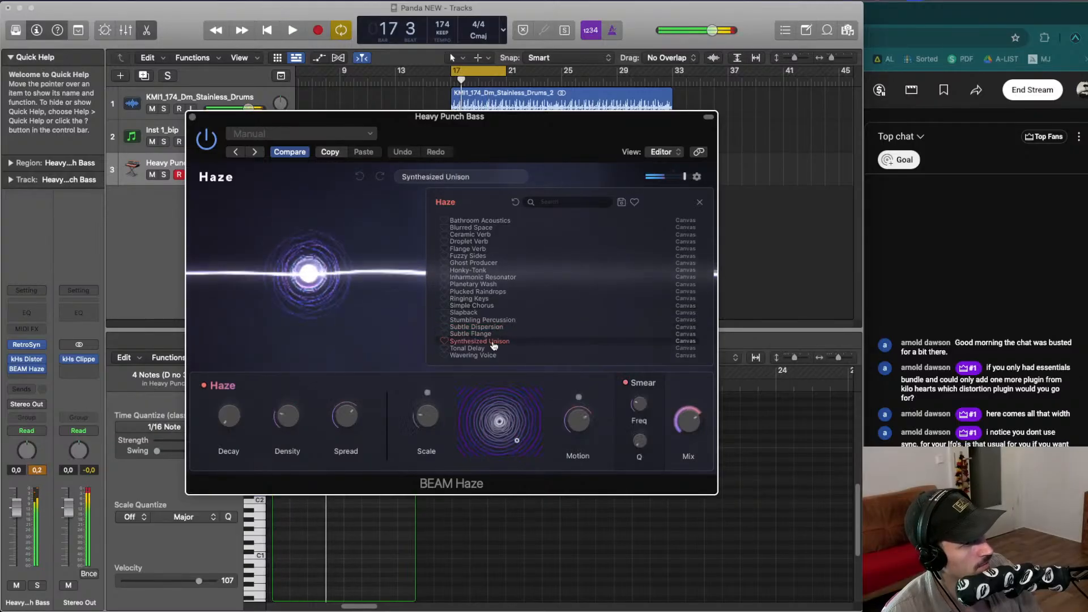
left_click(494, 354)
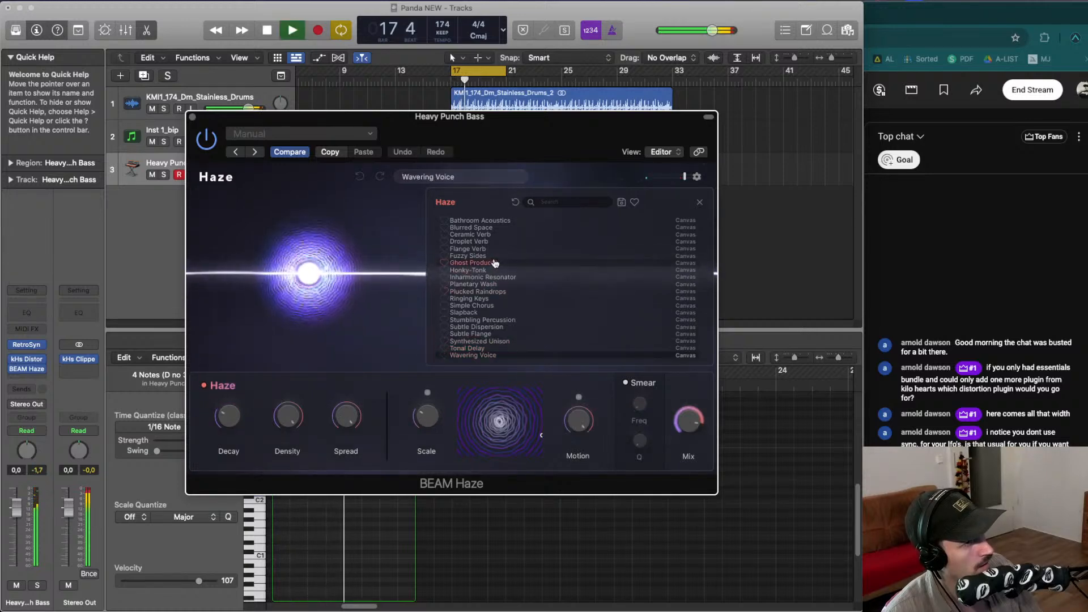
key("space")
left_click(494, 235)
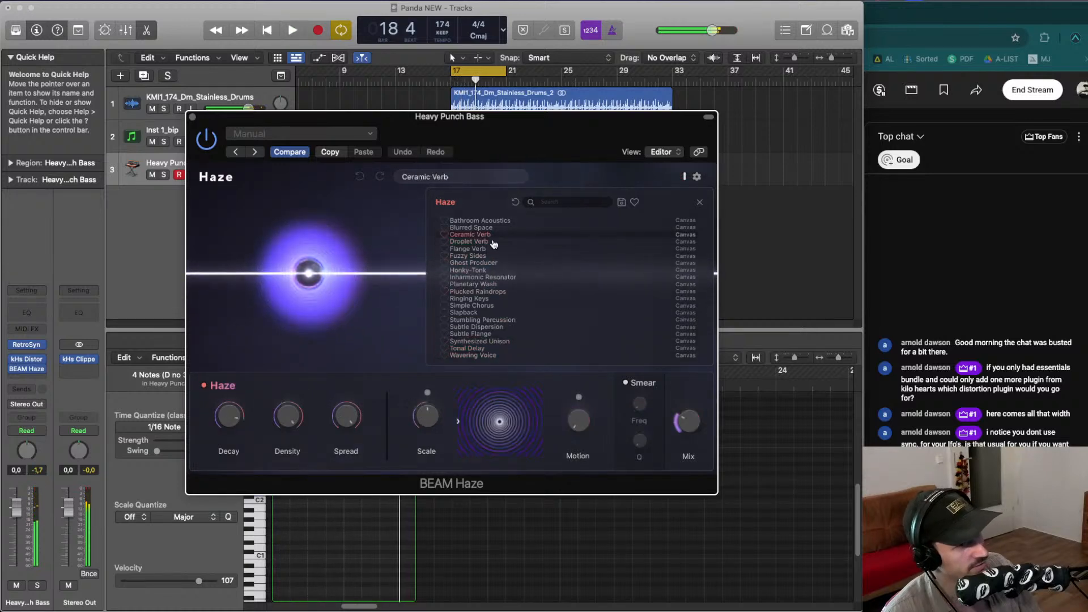
key("space")
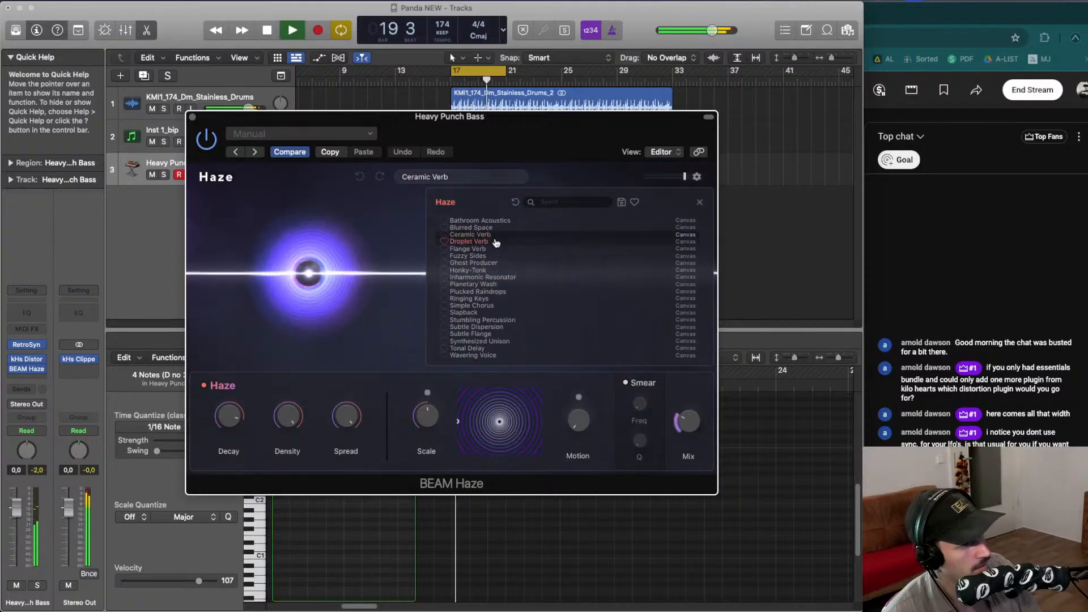
key("space")
- Compare the Simple Chorus and Subtle Flange Haze presets on the bass, loading Subtle Flange
left_click(503, 306)
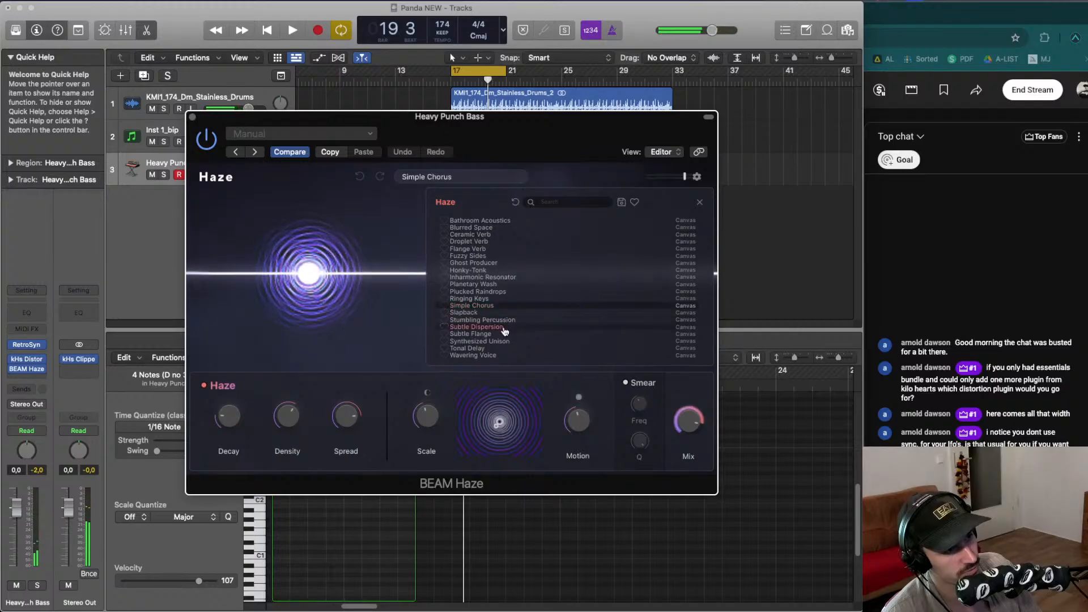
key("space")
left_click(503, 333)
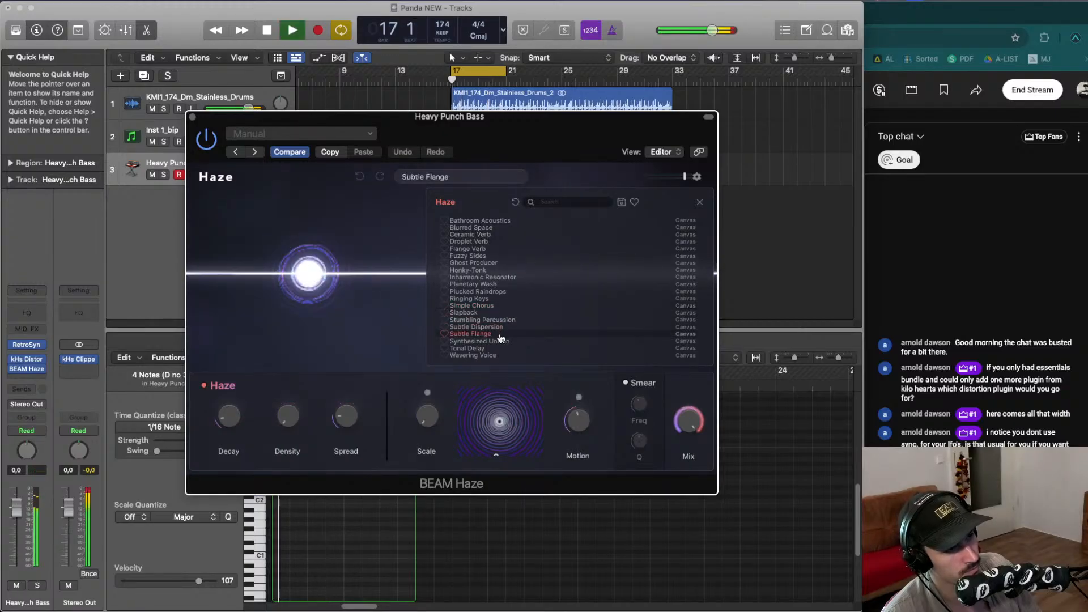
key("space")
left_click(491, 307)
key("space")
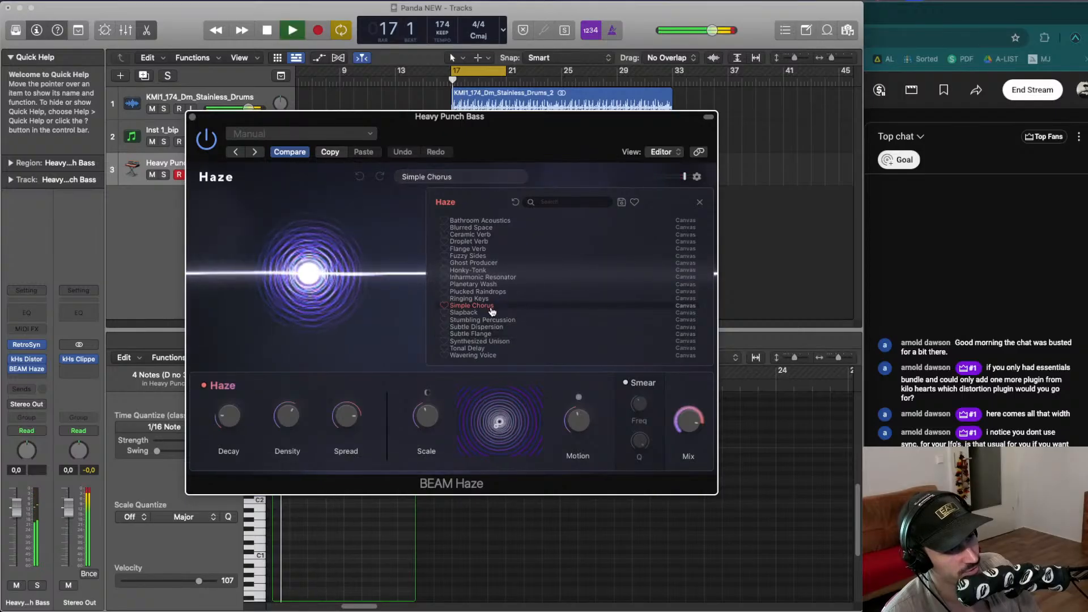
key("space")
left_click(492, 334)
key("space")
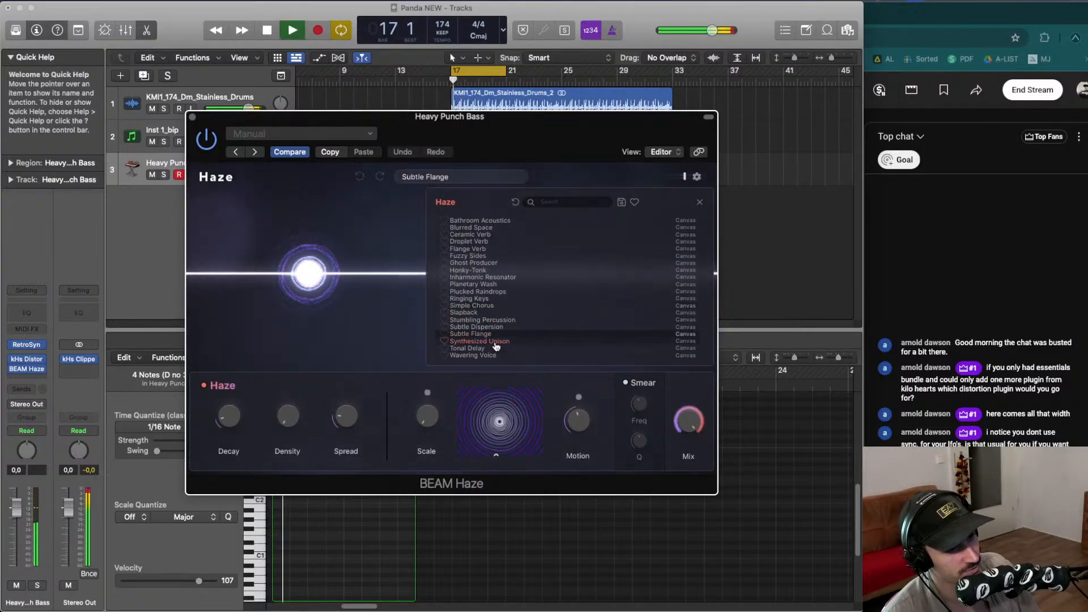
- Solo the bass track and toggle the Haze plug-in off and on to compare during playback
left_click(37, 585)
left_click(205, 136)
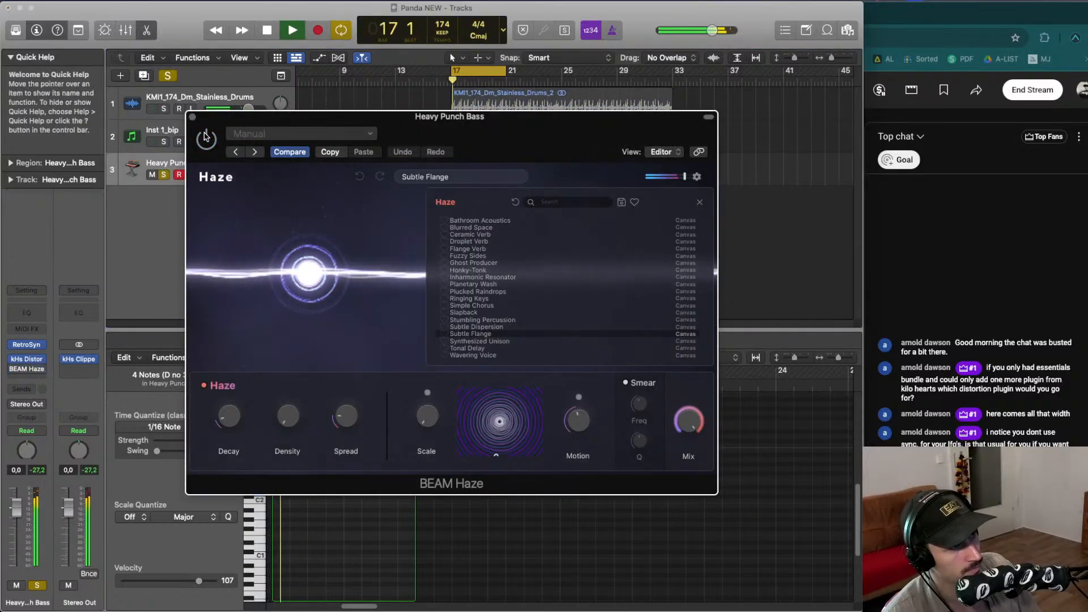
left_click(205, 136)
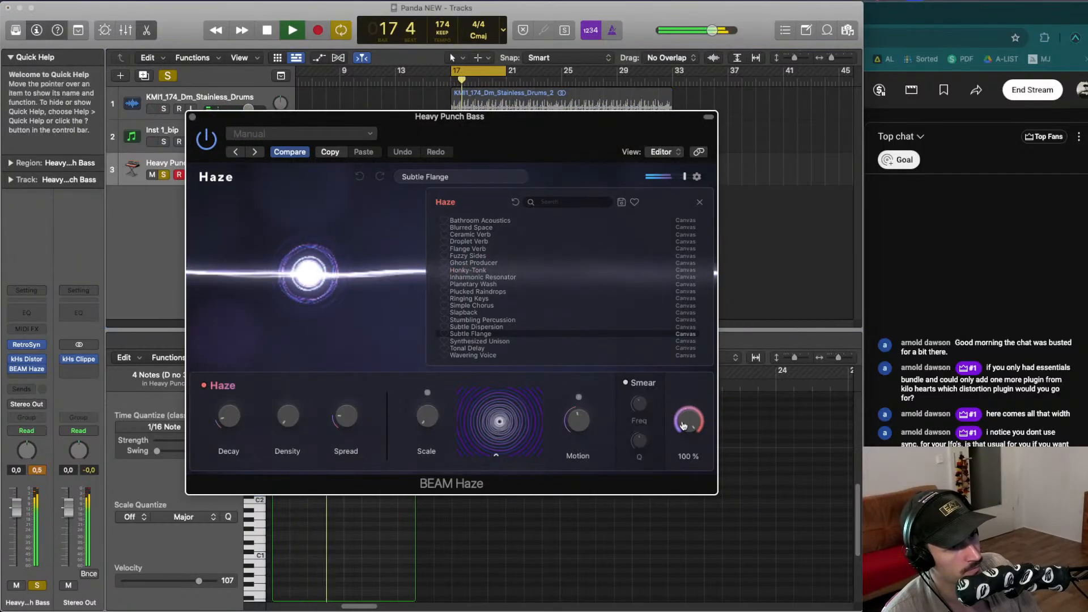
key("space")
- Compare Synthesized Unison against Subtle Flange, keeping Subtle Flange, and reset the bass track's peak meter
key("space")
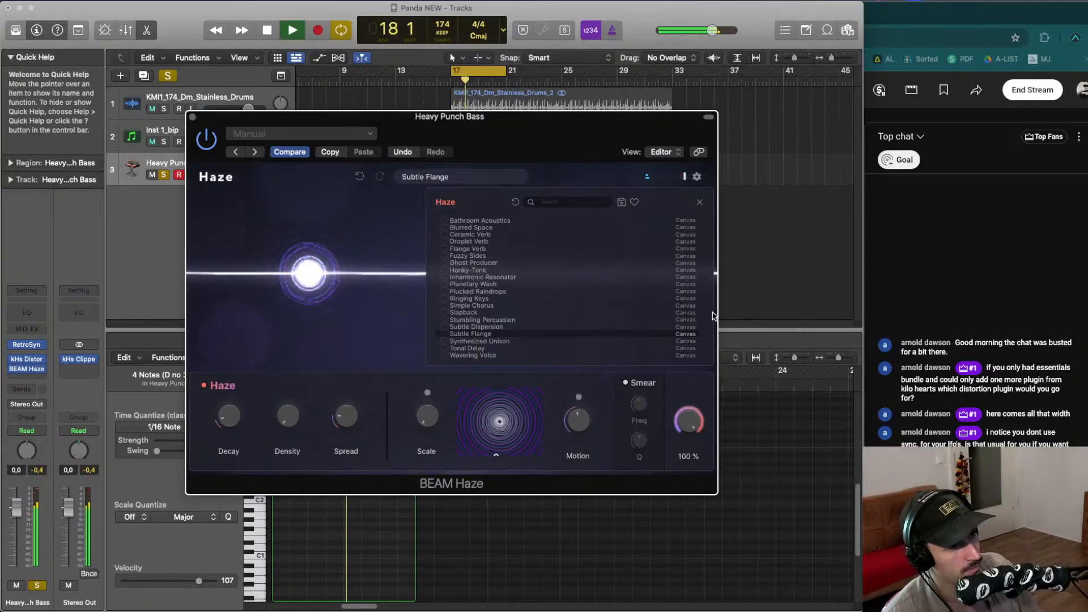
left_click(478, 341)
key("space")
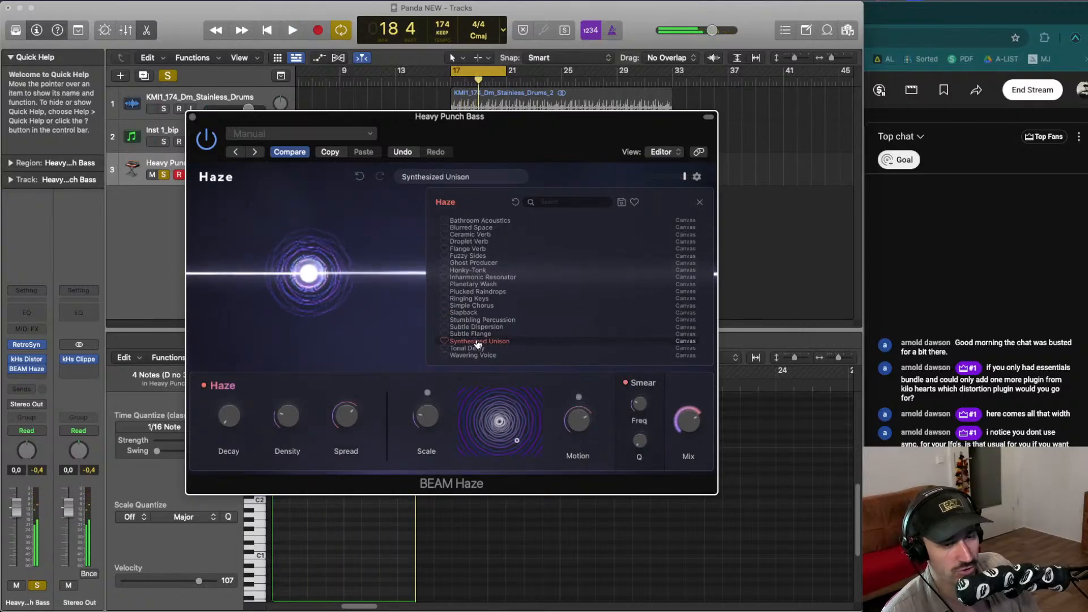
key("space")
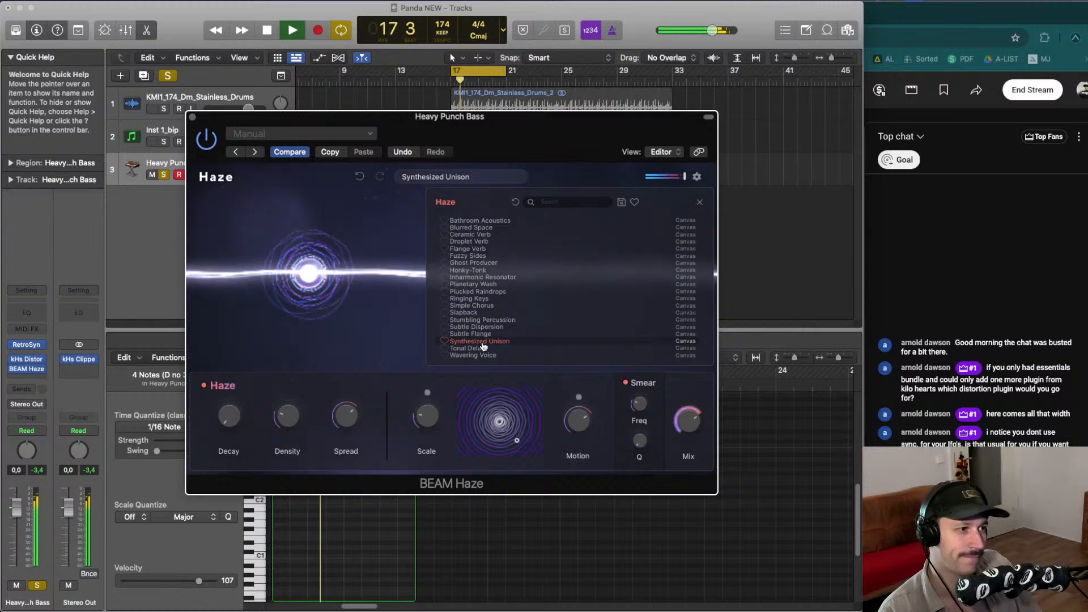
left_click(484, 334)
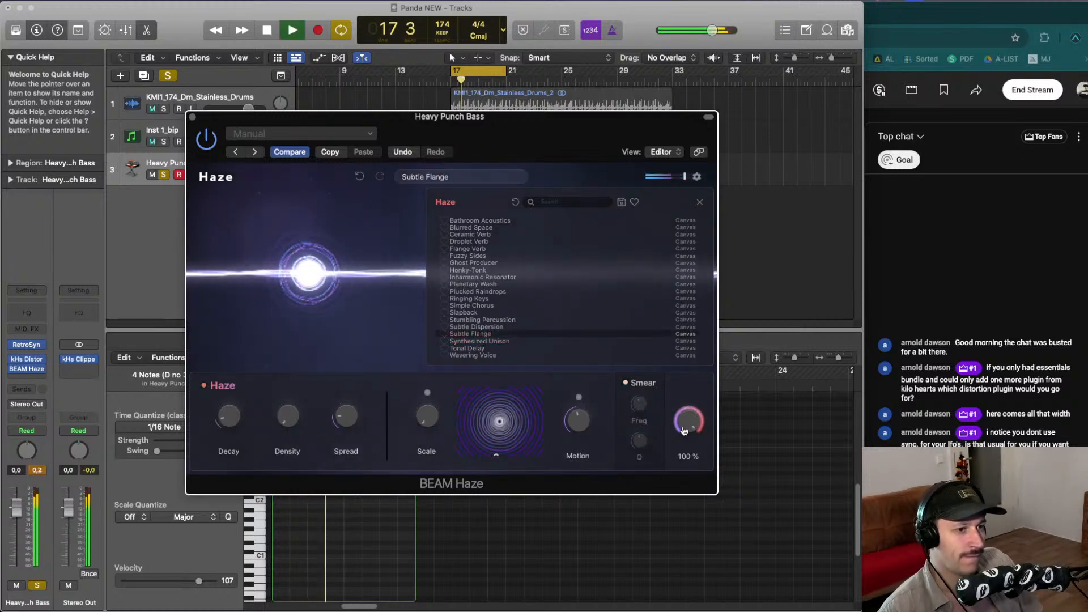
left_click(40, 472)
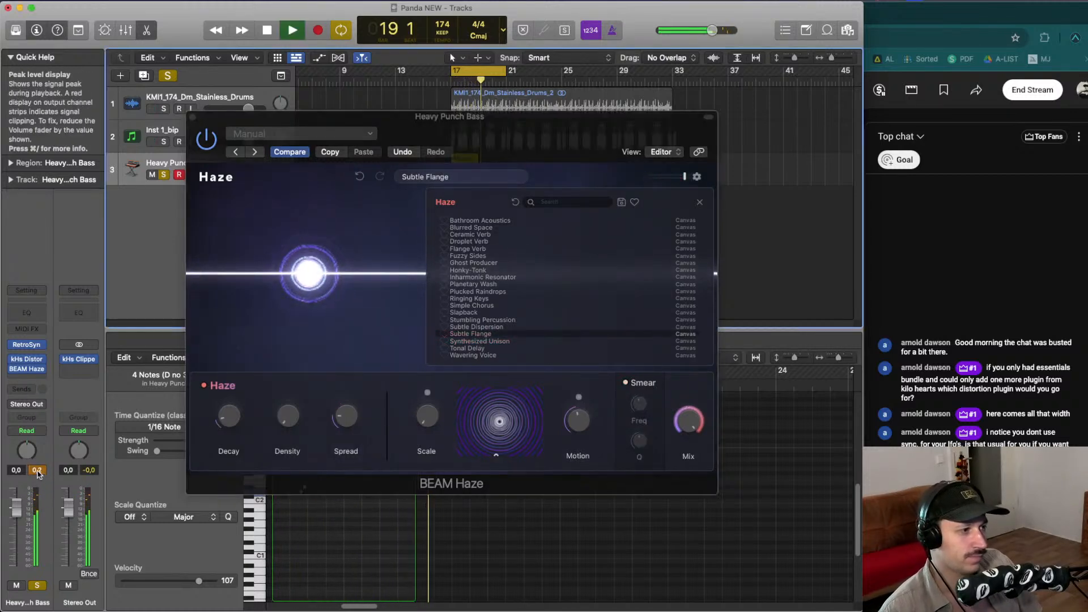
- Copy the kHs Clipper plug-in from the other channel strip onto the bass track's insert chain
key("space")
left_click_drag(79, 359, 32, 381)
key("space")
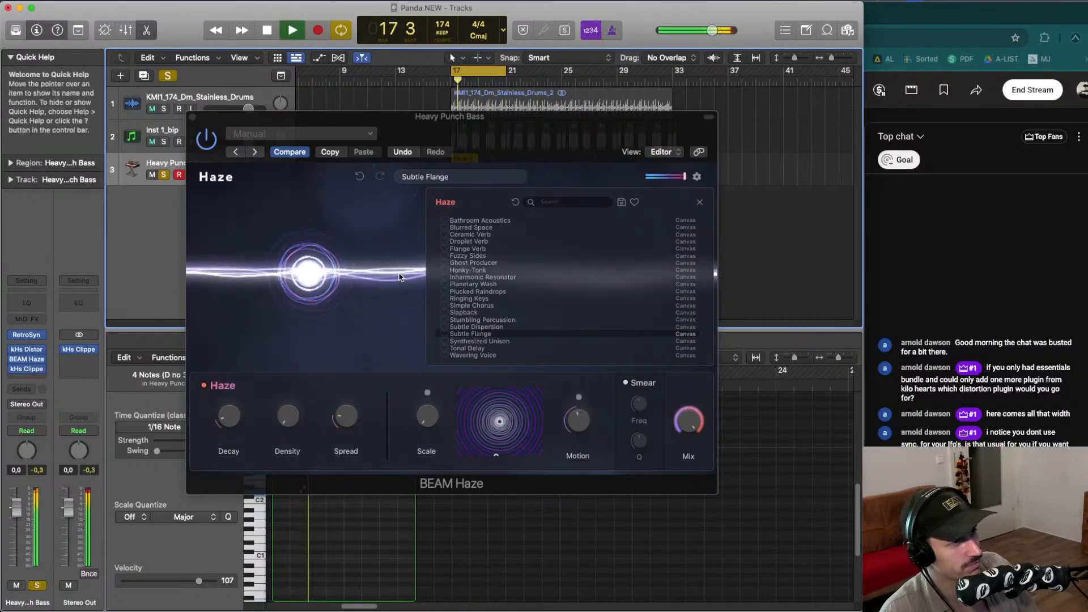
- Unsolo the bass track and toggle the Haze plug-in bypass while listening to the full mix
left_click(239, 162)
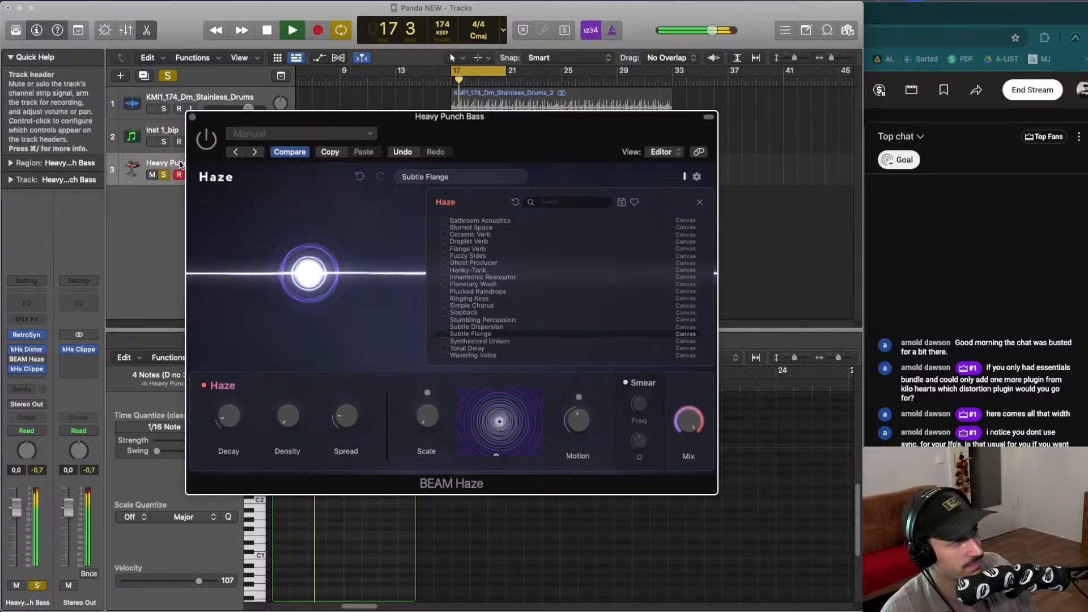
key("space")
left_click(163, 175)
key("space")
left_click(213, 141)
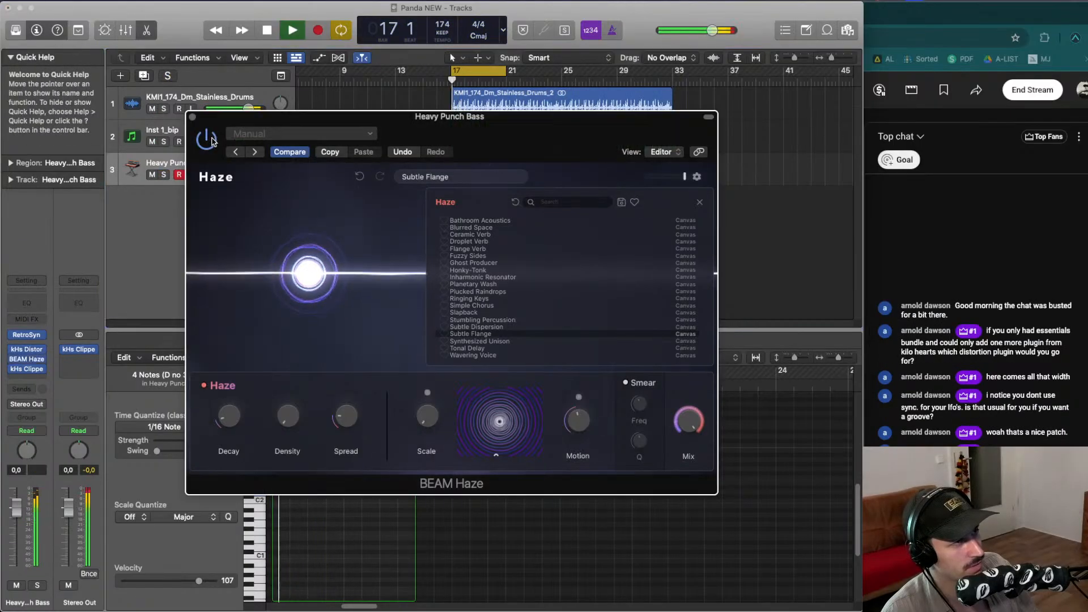
mouse_move(688, 420)
left_mouse_down()
mouse_move(685, 456)
mouse_move(691, 421)
left_mouse_up()
key("space")
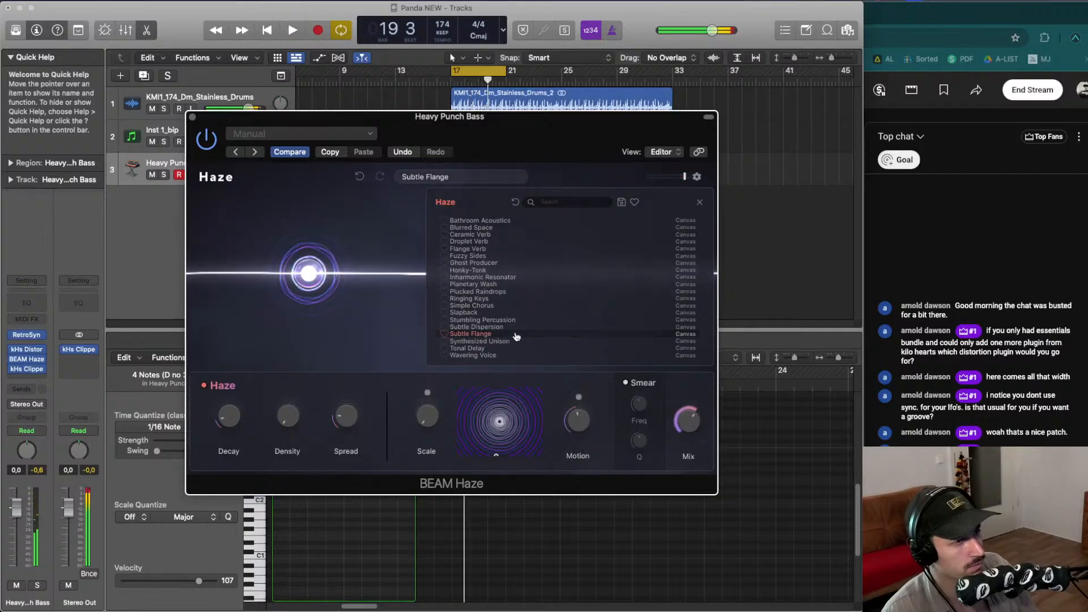
- Audition Slapback, Plucked Raindrops and Synthesized Unison Haze presets in the mix, settling back on Subtle Flange
left_click(507, 312)
key("space")
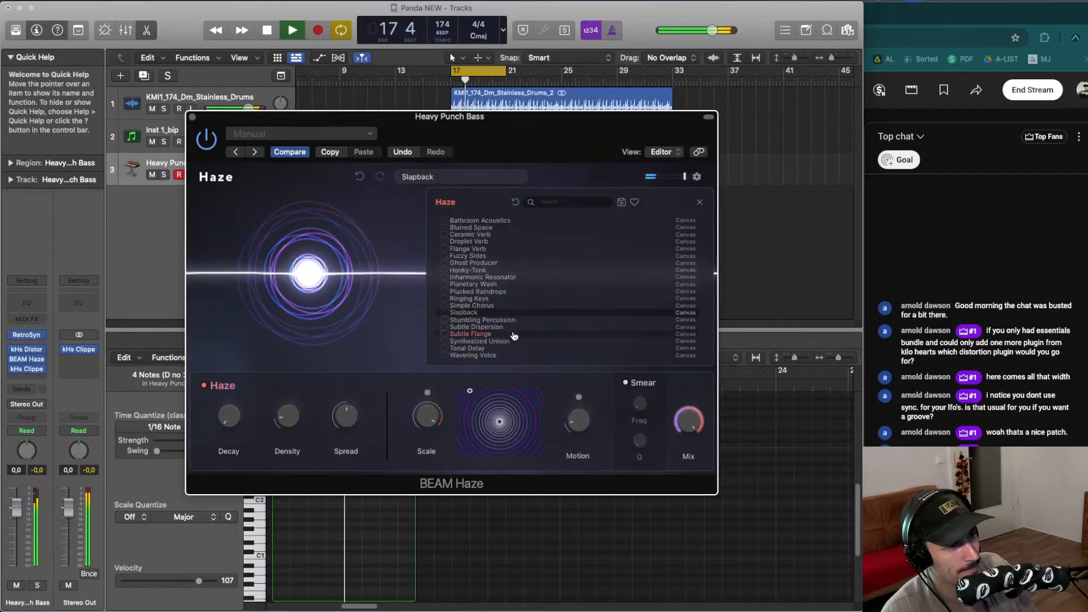
key("space")
left_click(509, 292)
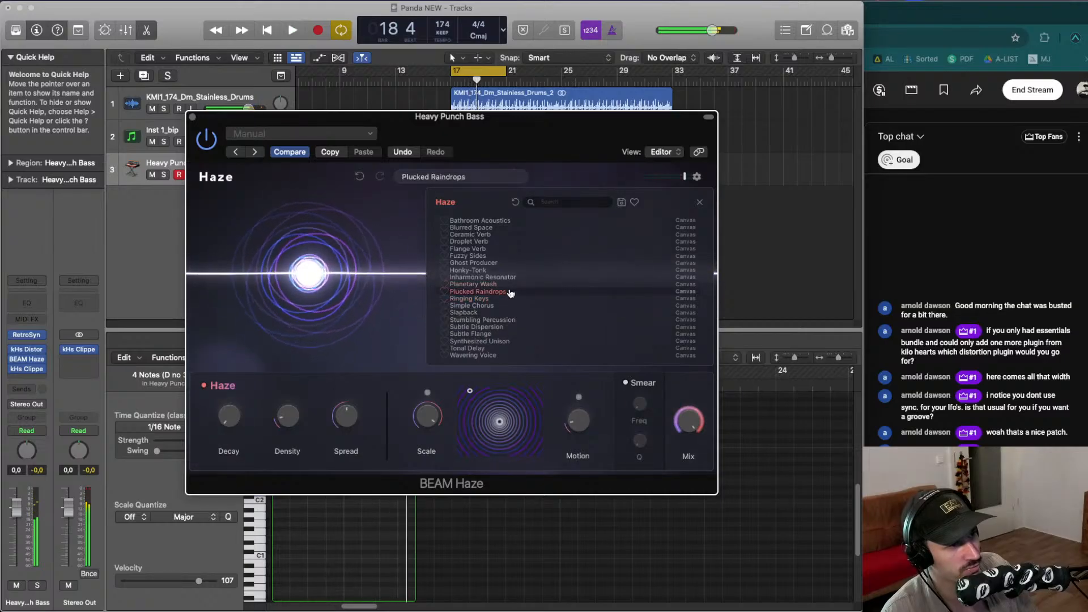
key("space")
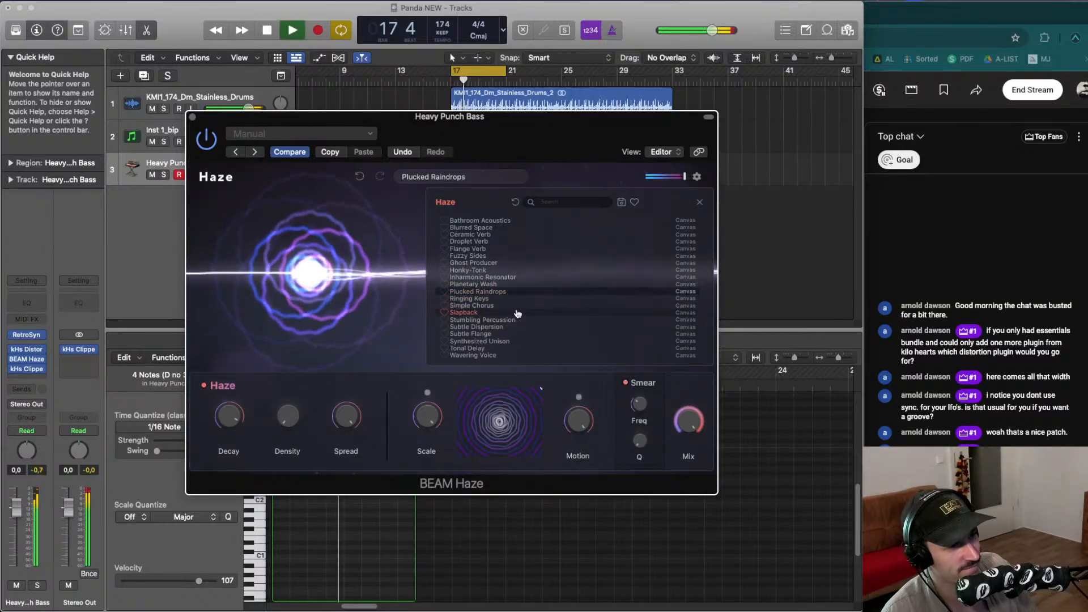
left_click_drag(693, 430, 685, 488)
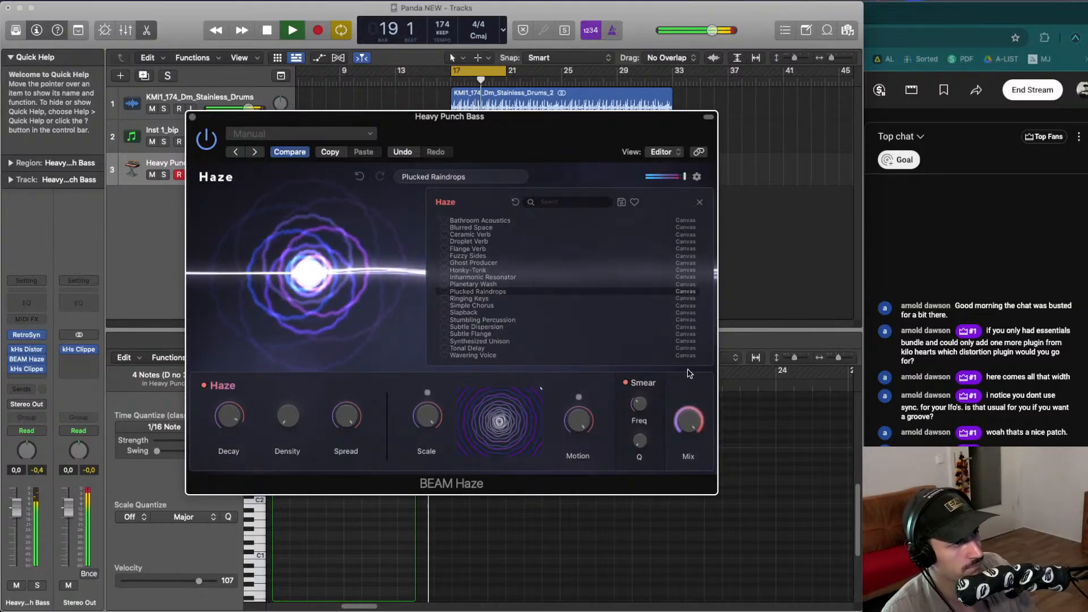
left_click(499, 341)
key("space")
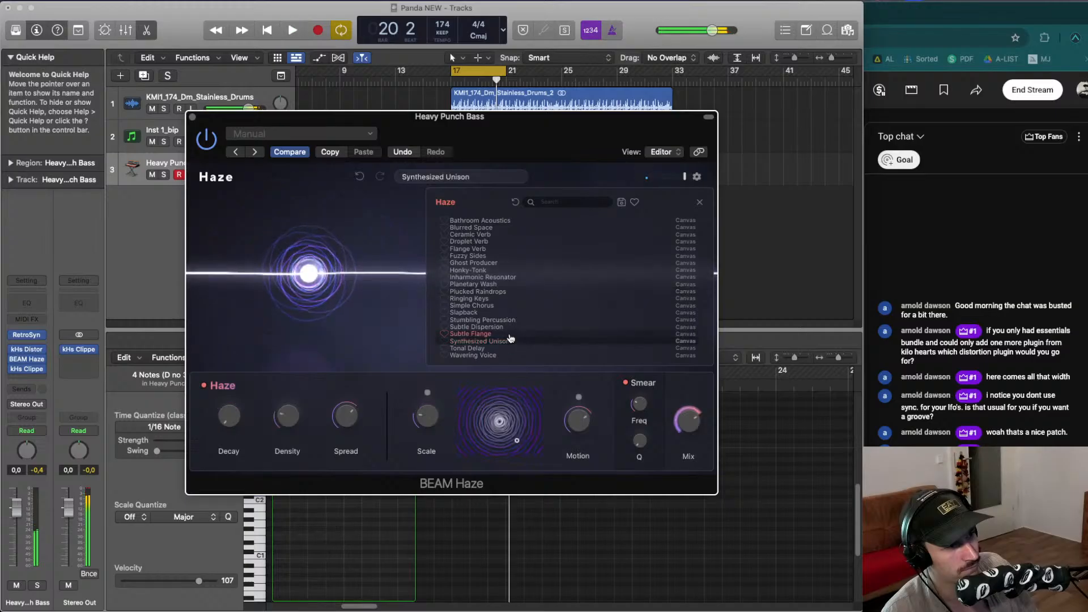
left_click(509, 335)
key("space")
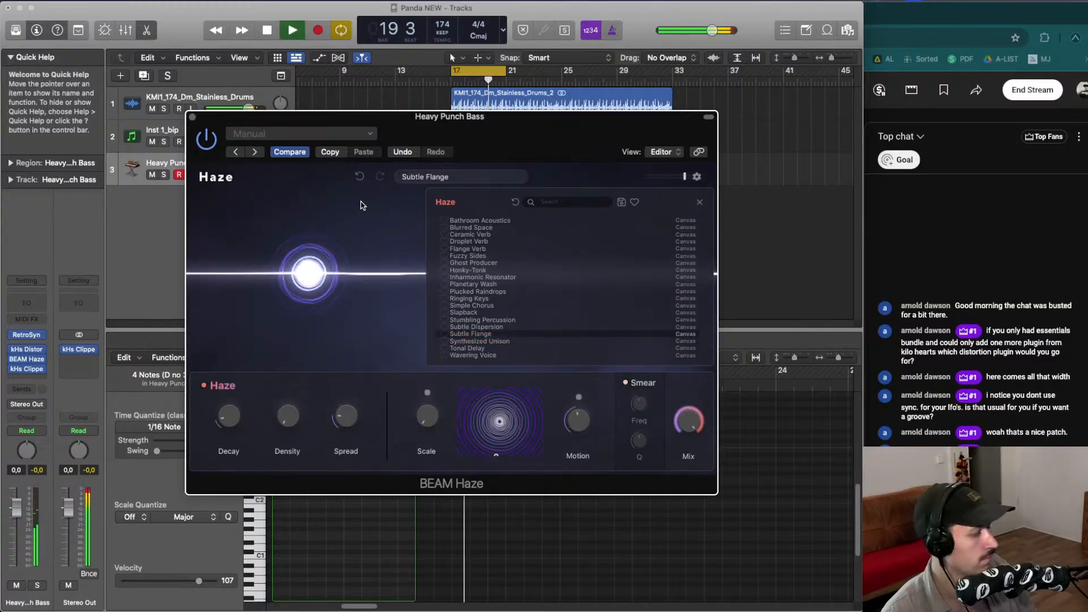
key("space")
- Close the Haze window, select the Heavy Punch Bass region, and bounce it in place to a new audio track
left_click(192, 117)
left_click(477, 198)
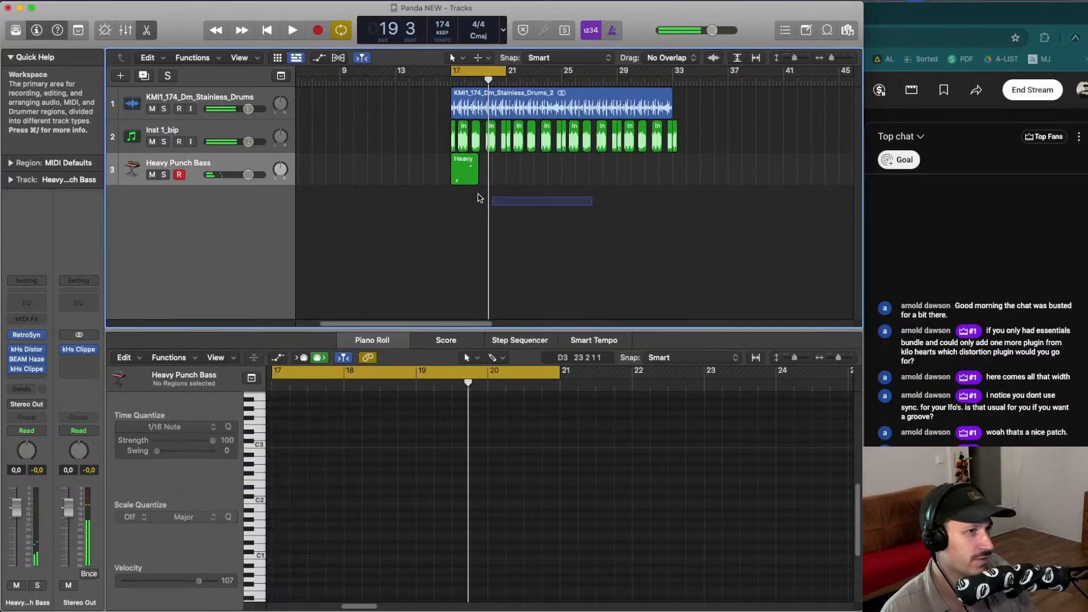
left_click_drag(477, 198, 420, 179)
key("ctrl+b")
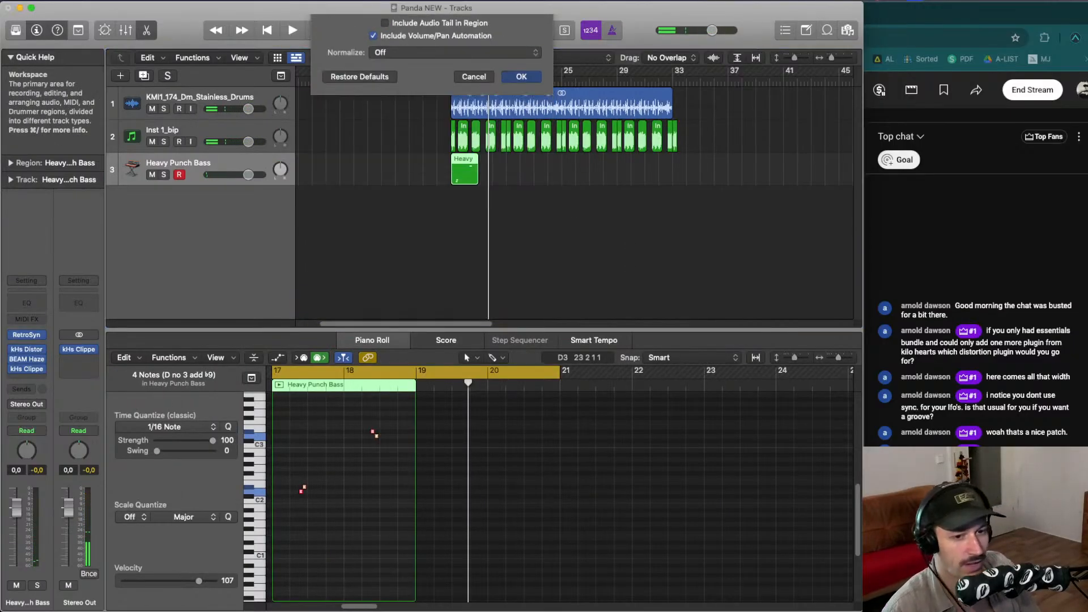
key("Return")
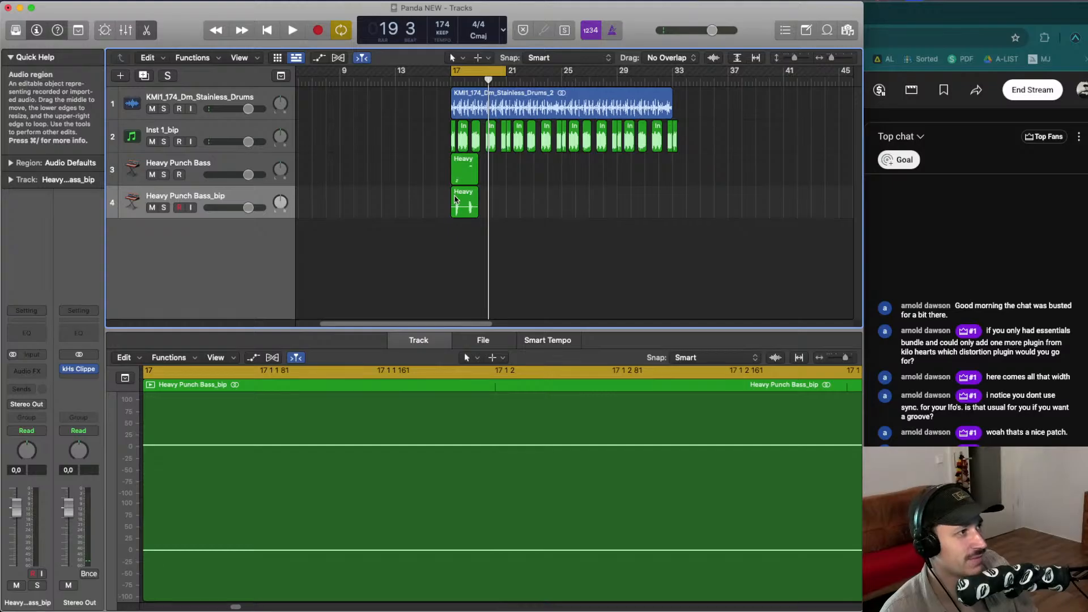
- Loop the bounced bass region across the drum section and delete the original Heavy Punch Bass MIDI track
mouse_move(456, 199)
left_mouse_down()
mouse_move(487, 198)
mouse_move(462, 193)
left_mouse_up()
left_click_drag(460, 199, 582, 175)
left_click(277, 163)
key("Delete")
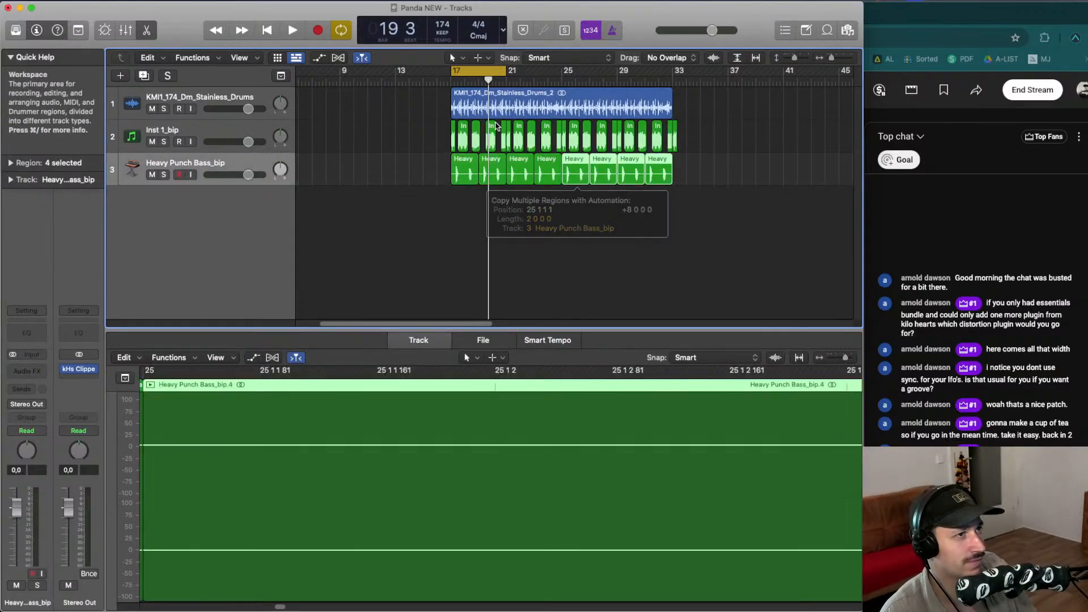
- Play back the arrangement from bar 17 to audition the bounced, looped bass with the drums
left_click(443, 80)
key("space")
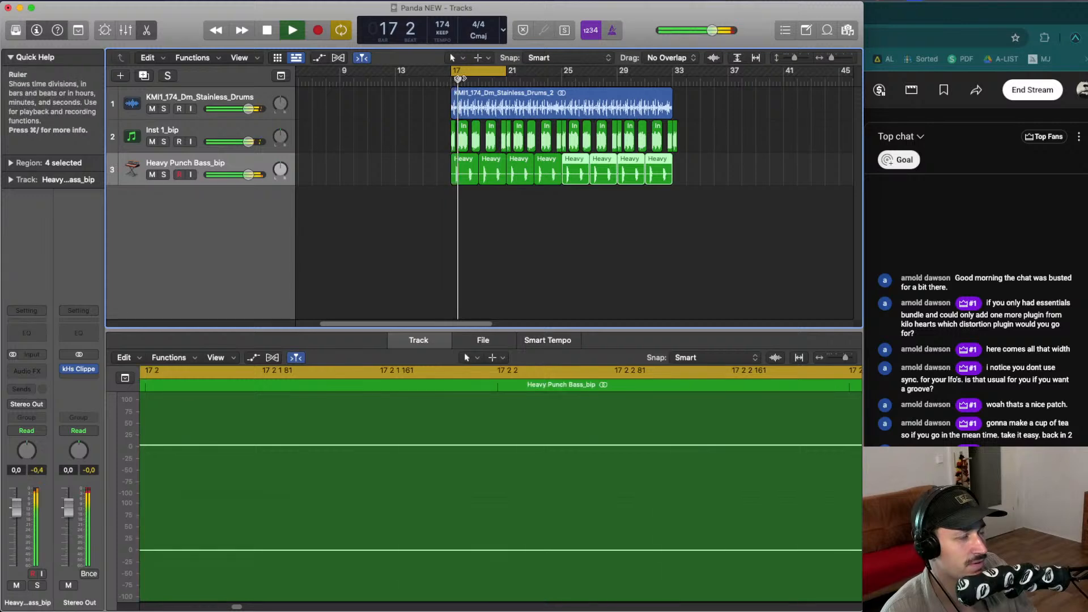
key("space")
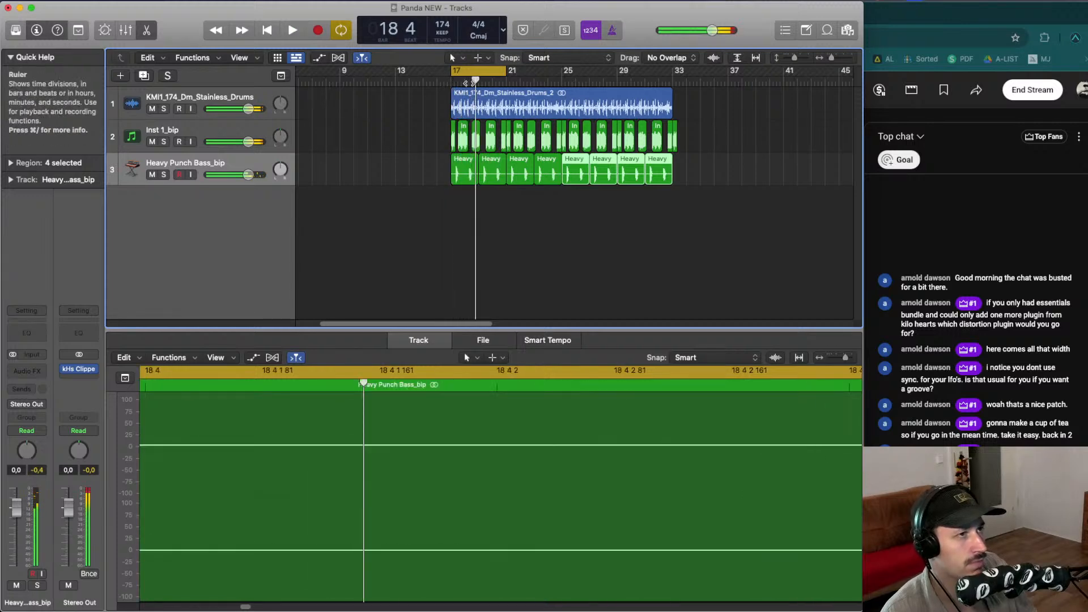
left_click(466, 81)
key("space")
key("space")
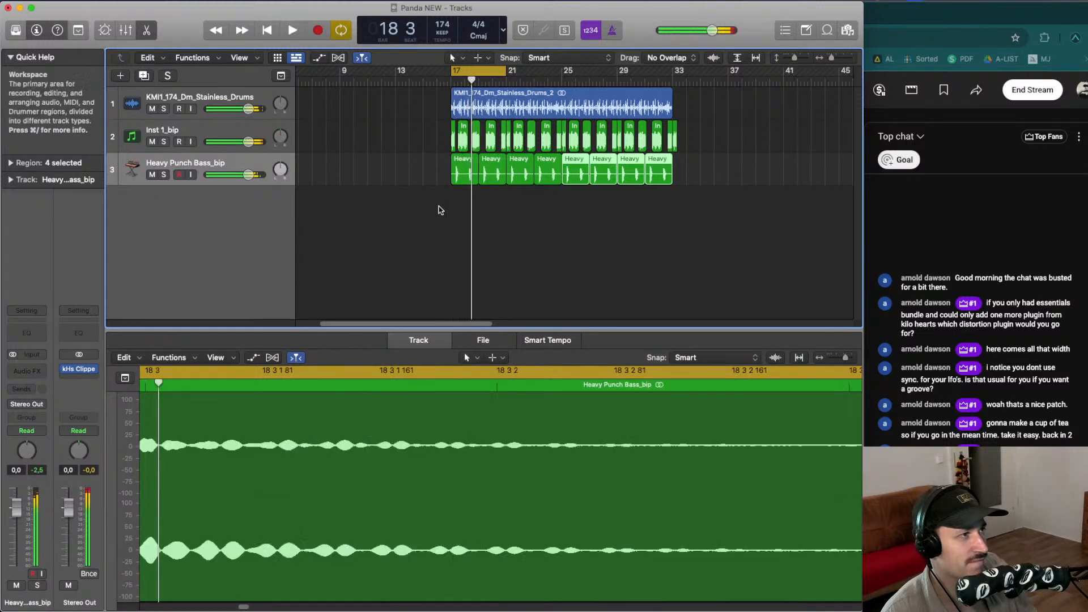
left_click(437, 233)
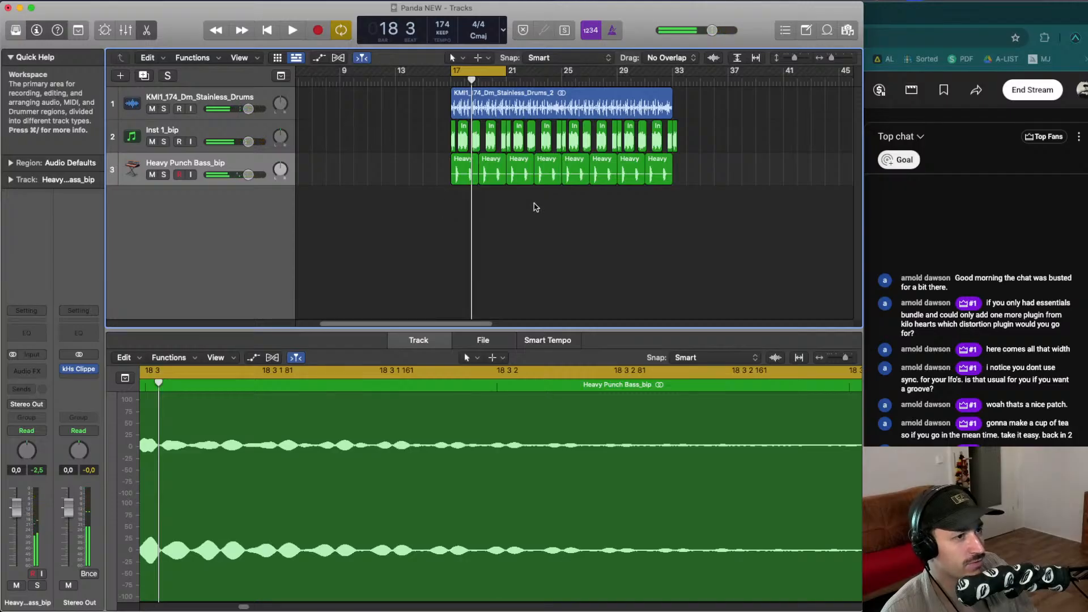
- Open the file browser and preview the vocal files in the Joe Publik Vocal Pack Vol 1 folder
left_click(848, 30)
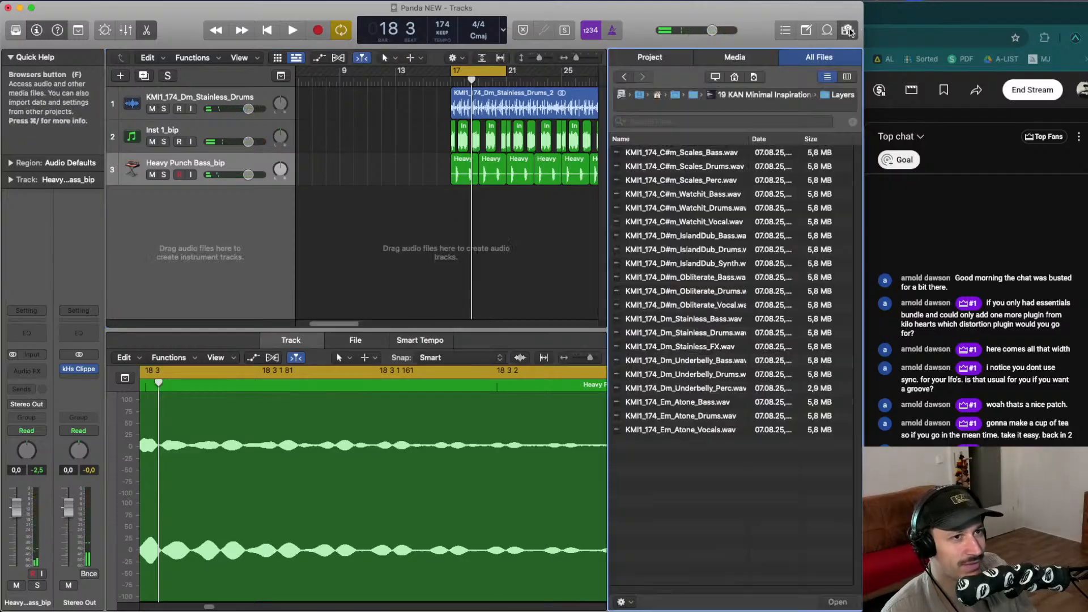
left_click(703, 97)
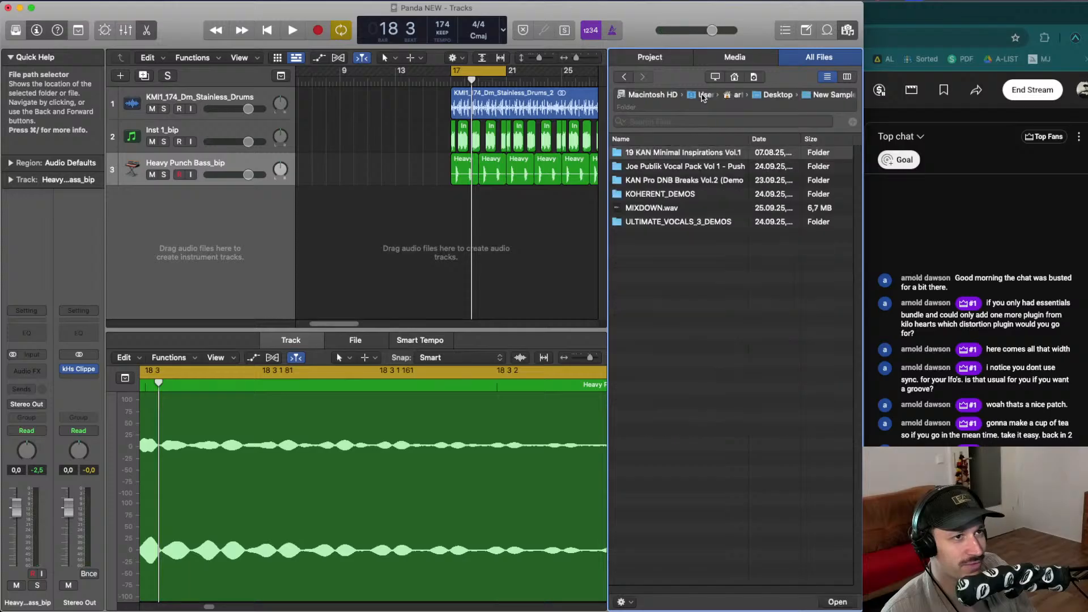
double_click(675, 166)
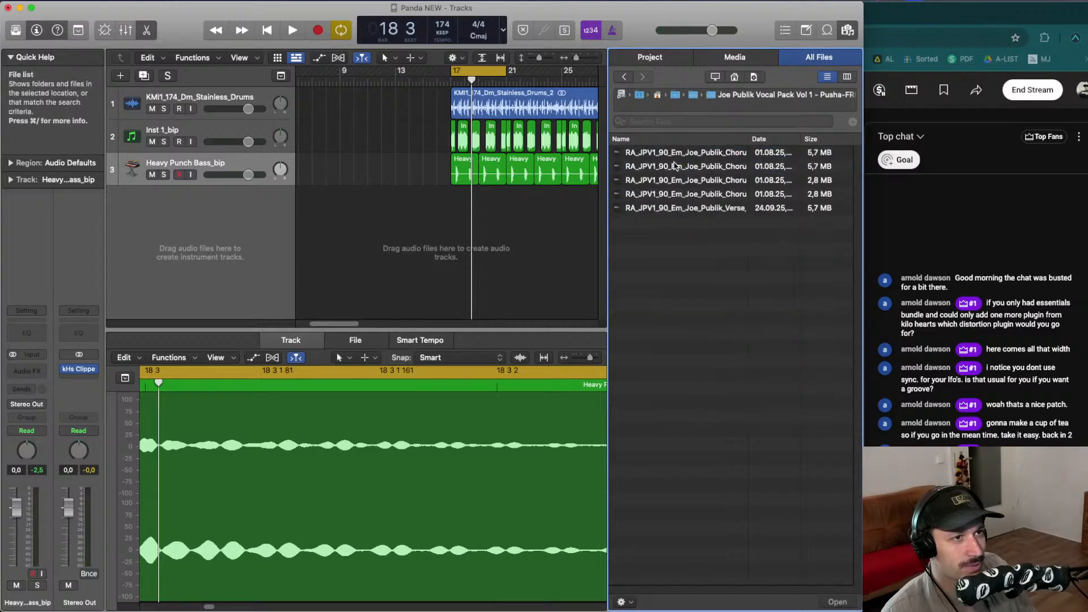
left_click(732, 154)
key("Down")
key("Down")
key("Down")
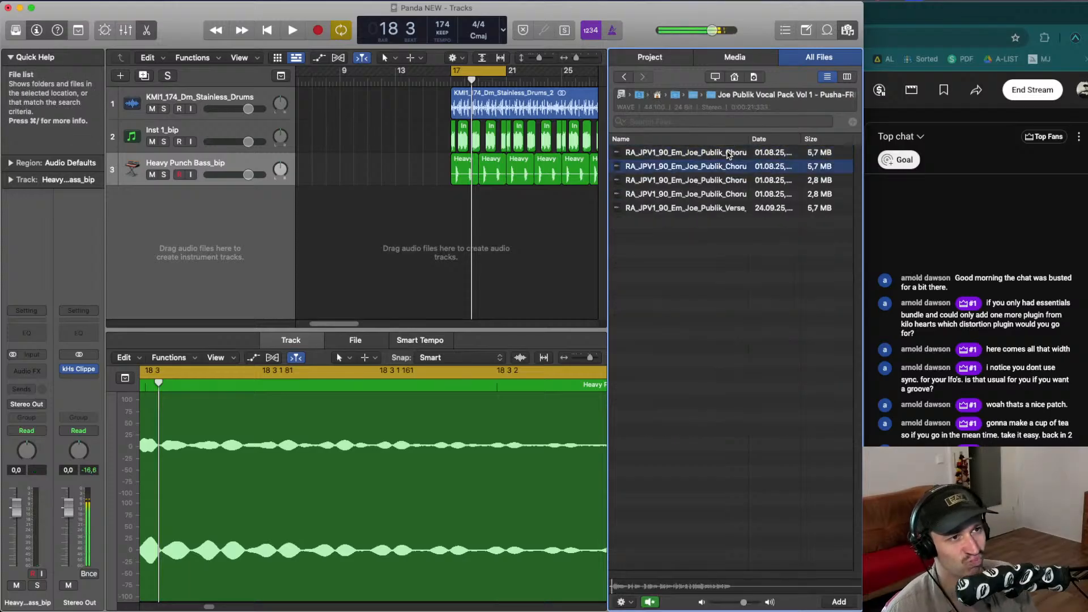
key("Up")
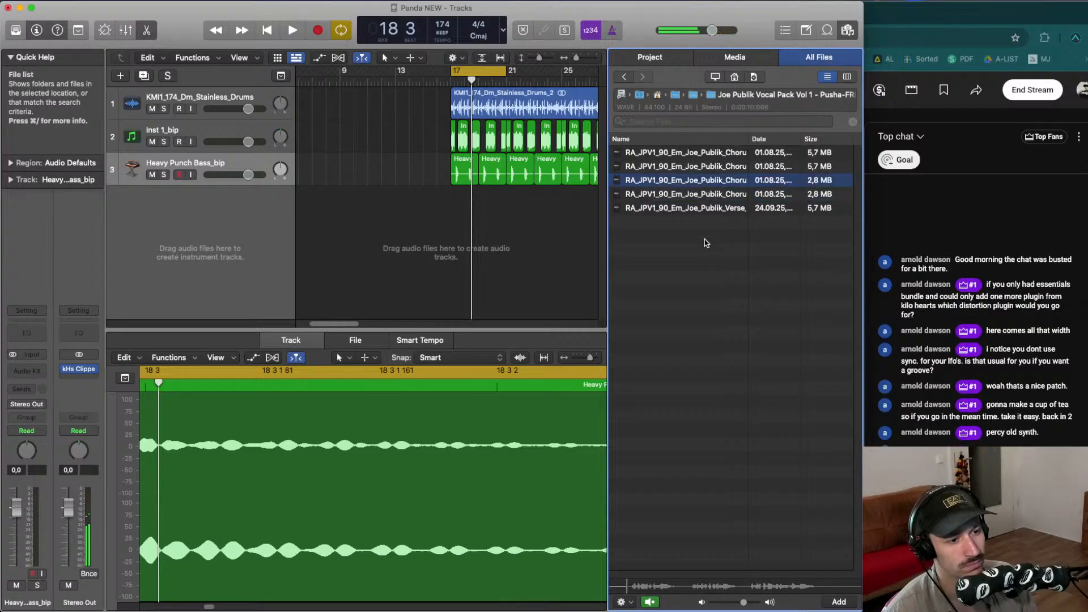
left_click(693, 199)
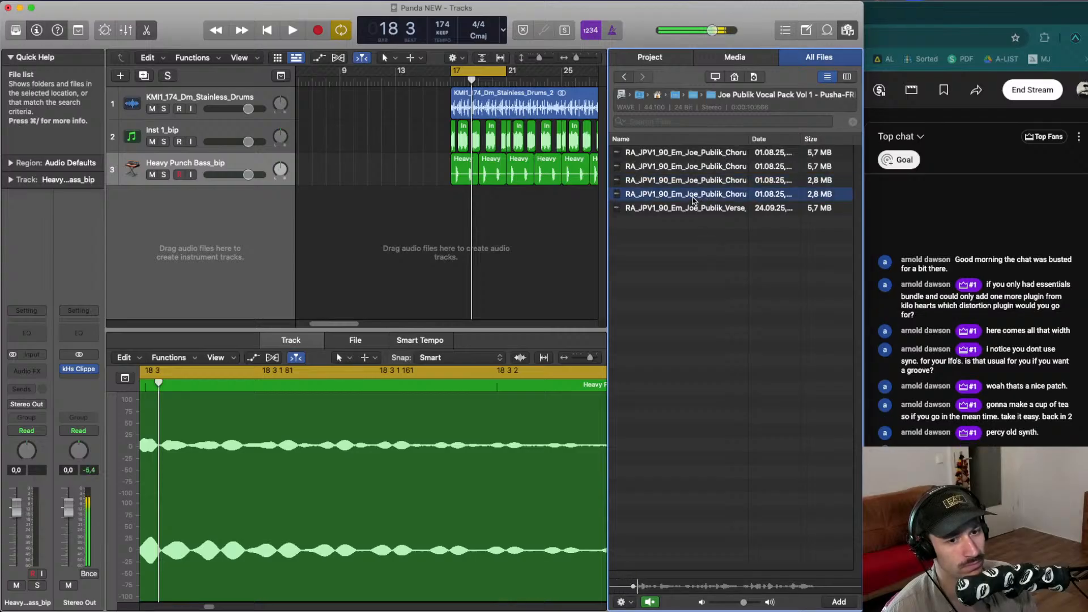
left_click(649, 602)
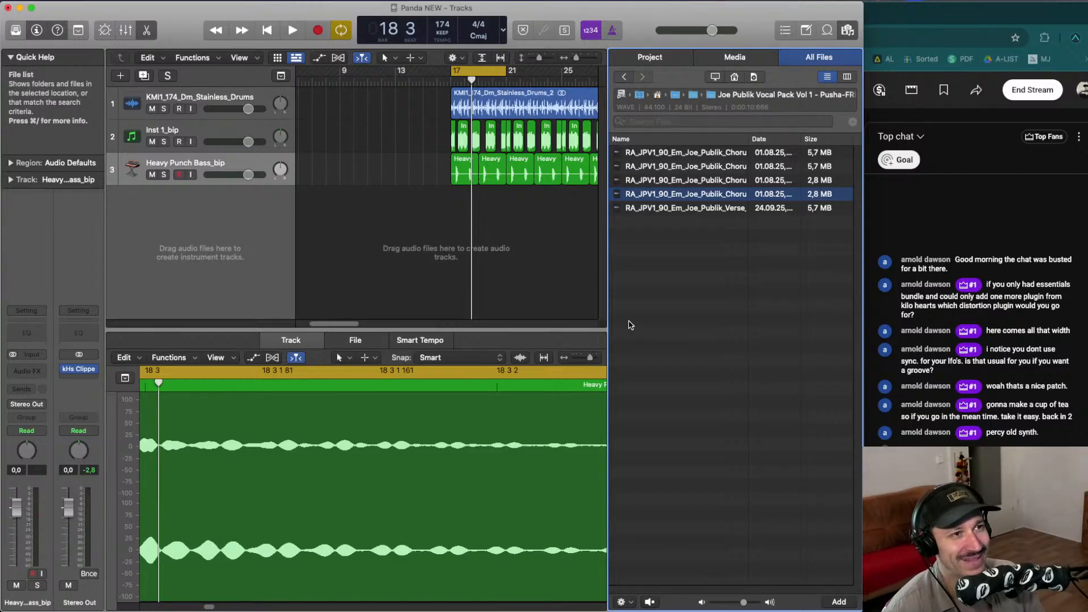
- Close the browser and play the arrangement again
left_click(850, 29)
left_click_drag(576, 234, 481, 190)
key("space")
key("space")
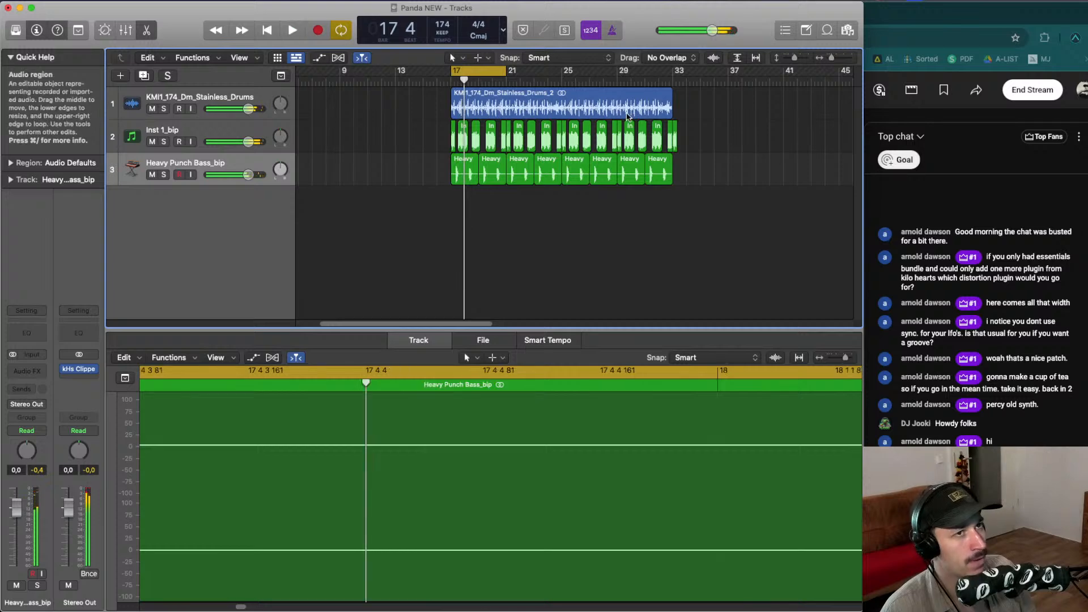
left_click(431, 340)
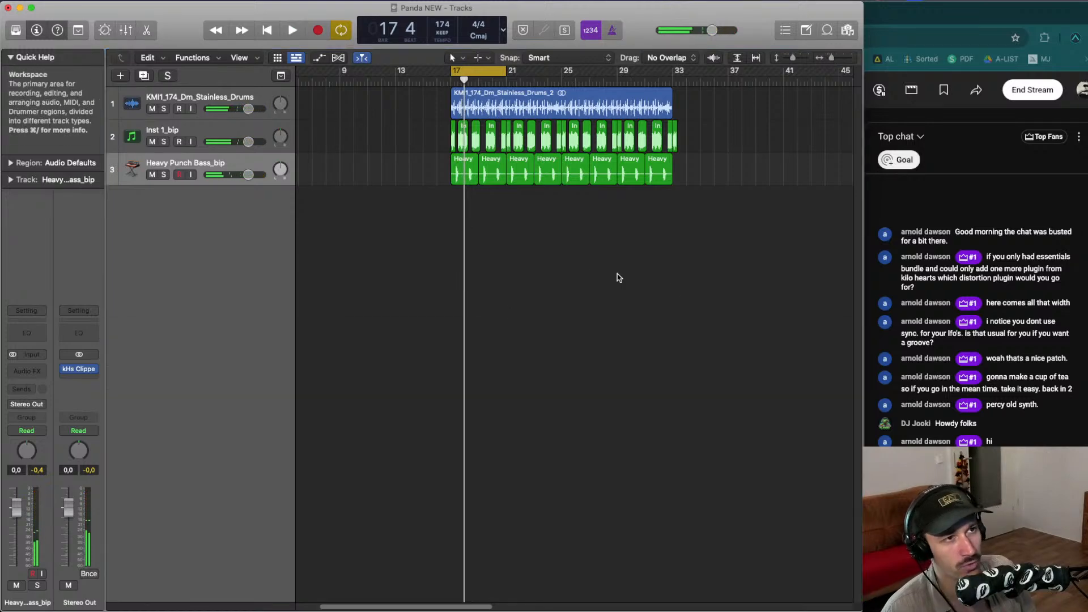
- Import RA_JPV1_90_Em_Joe_Publik_Verse_1_Lead from the vocal pack onto a new audio track at bar 17
left_click(846, 30)
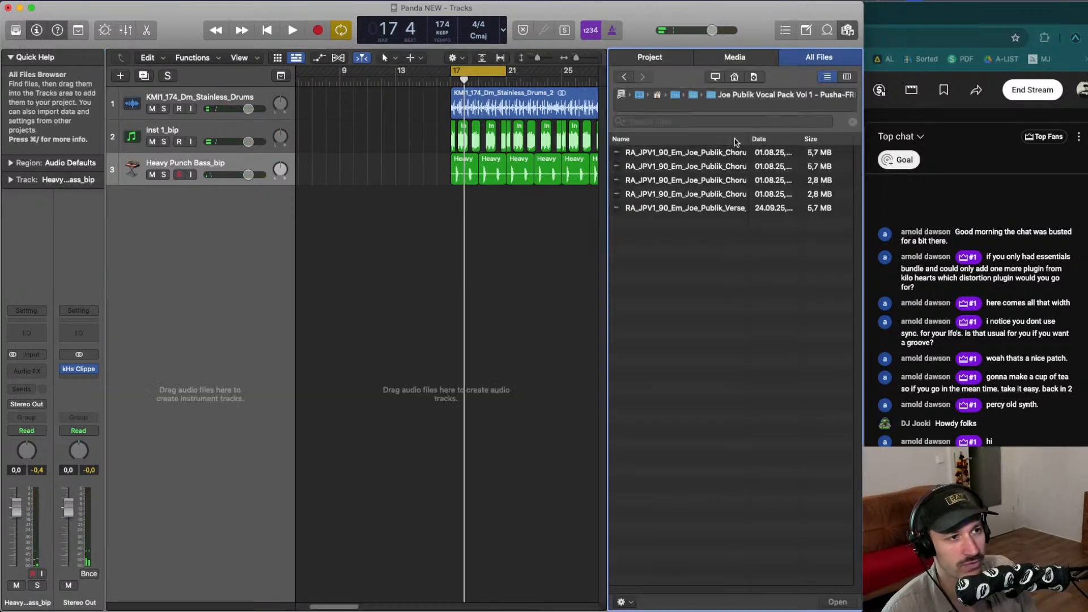
left_click(692, 180)
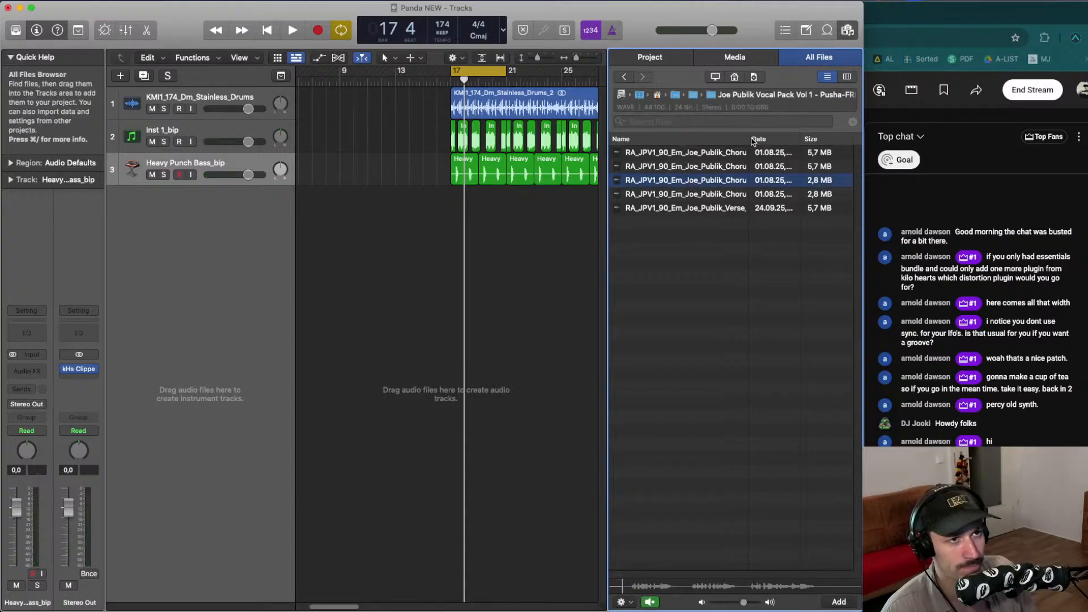
left_click_drag(750, 139, 757, 138)
left_click(665, 195)
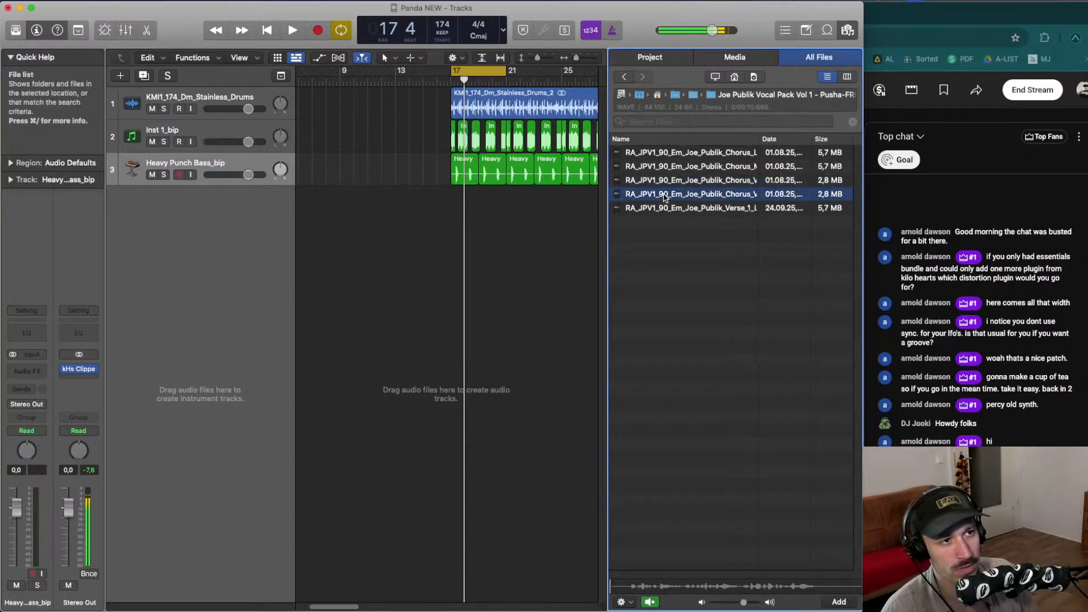
left_click(673, 209)
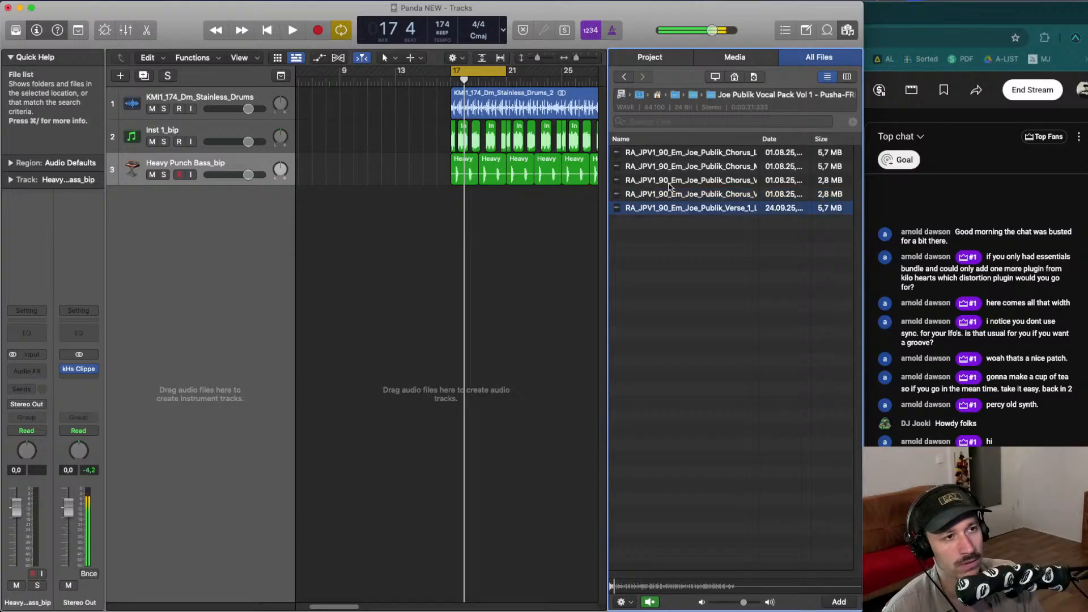
left_click(672, 181)
left_click_drag(680, 209, 470, 213)
key("space")
left_click(470, 207)
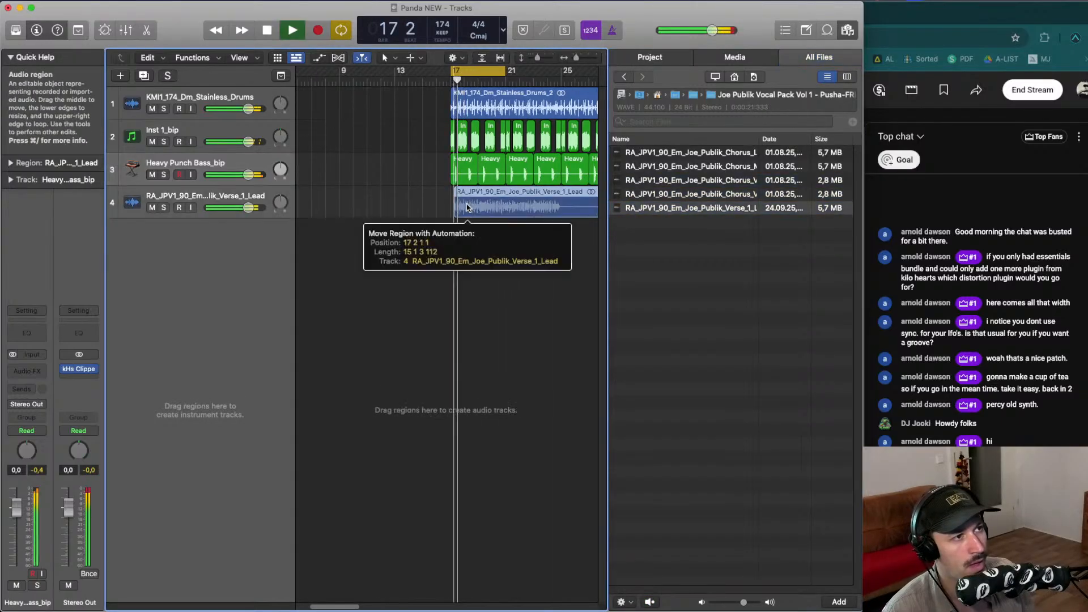
- Split the verse lead vocal region just after its start while auditioning it
key("super+Right")
key("super+Right")
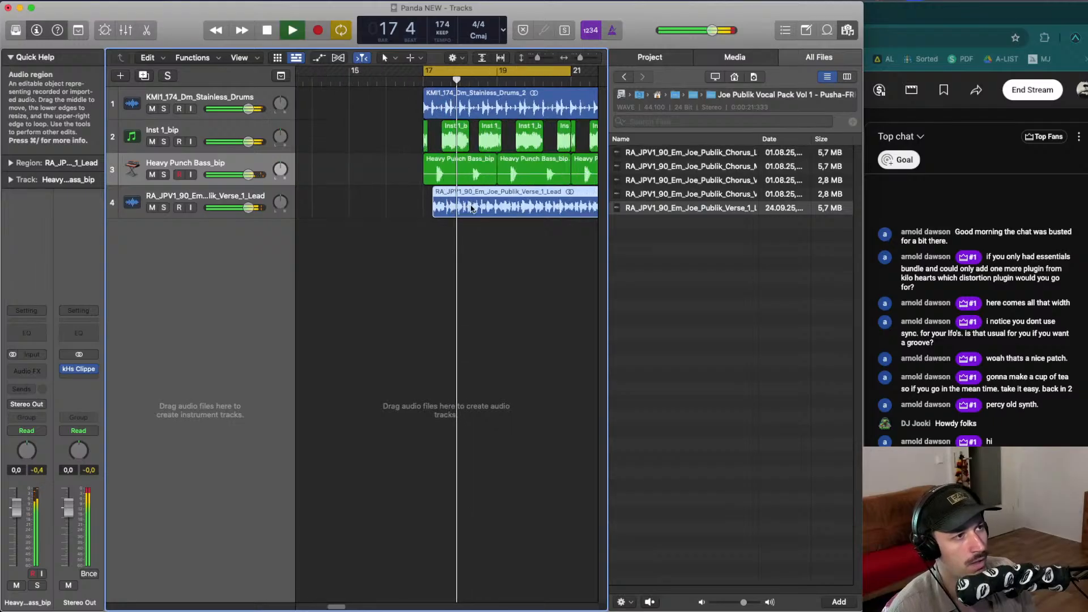
key("space")
left_click_drag(453, 206, 448, 208)
key("space")
key("space")
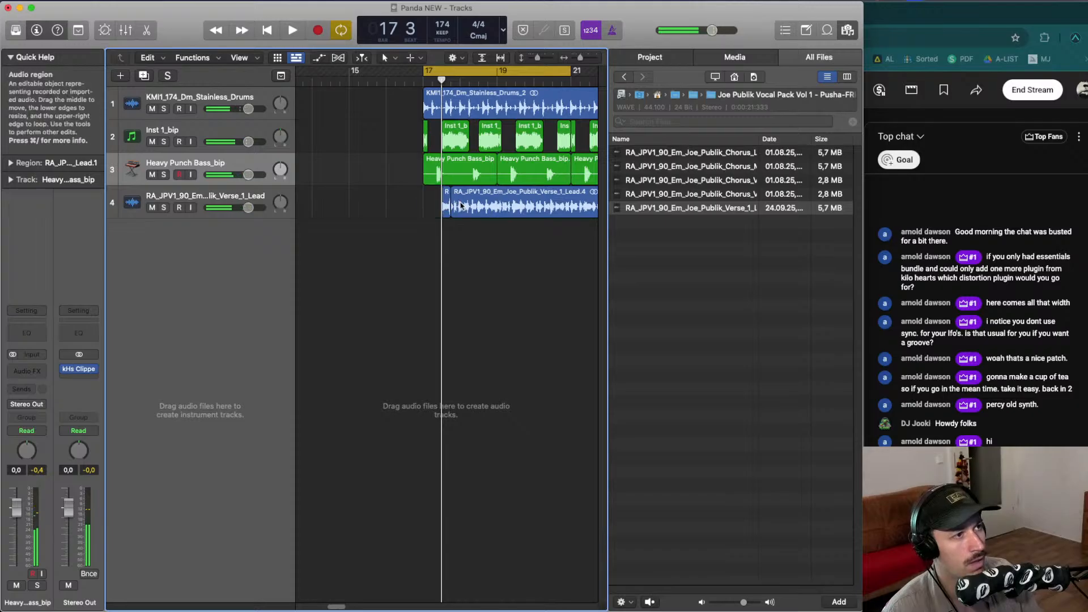
- Delete the rest of the vocal region, keeping a short slice, and move that slice toward bar 18
left_click(462, 204)
key("Delete")
left_click_drag(444, 202, 469, 198)
key("space")
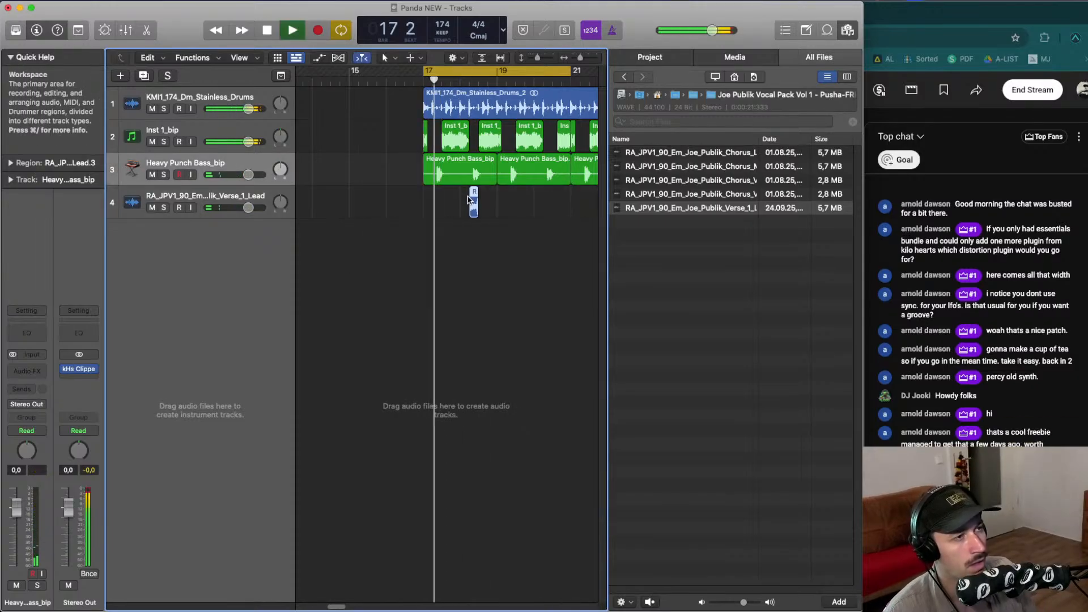
left_click(491, 198)
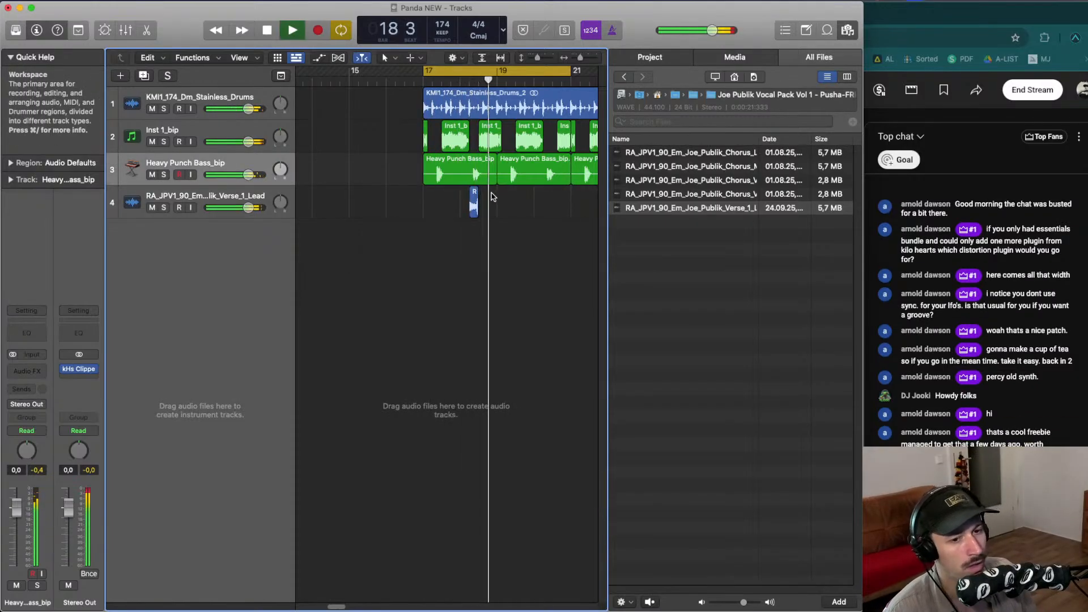
key("space")
- Nudge the vocal slice slightly earlier in bar 18 and play it back
key("super+Right")
key("super+Right")
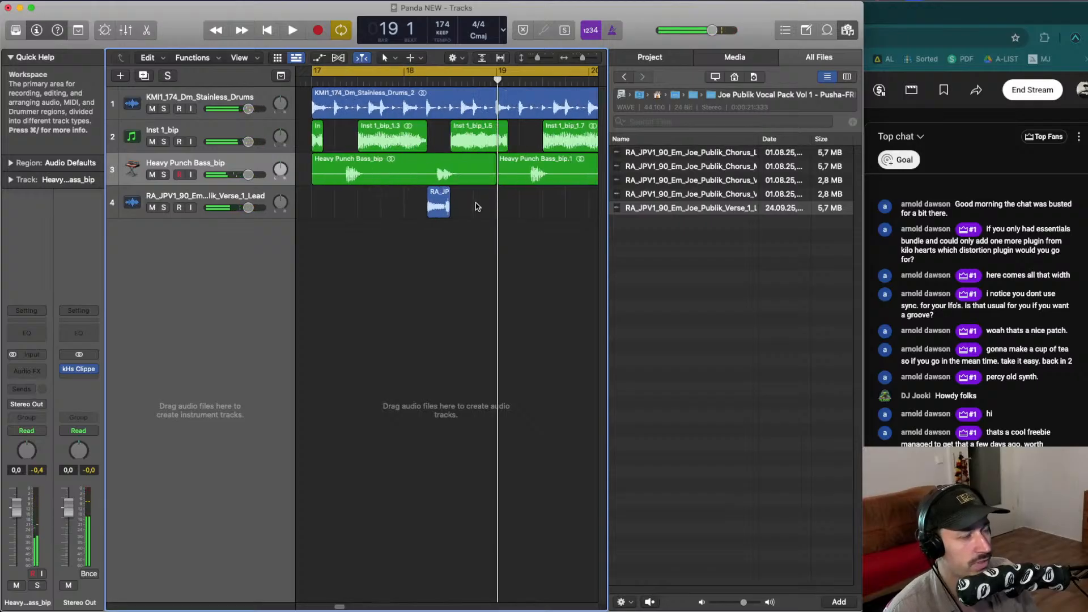
left_click_drag(450, 206, 443, 206)
key("space")
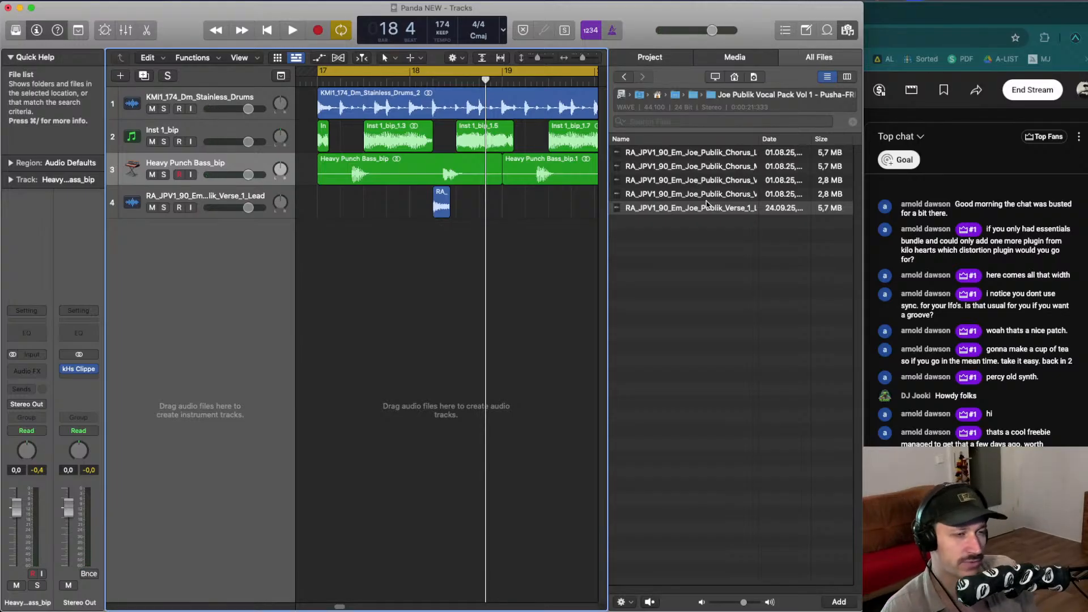
- Set a cycle range around the vocal slice near bar 18 and loop playback
left_click(442, 213)
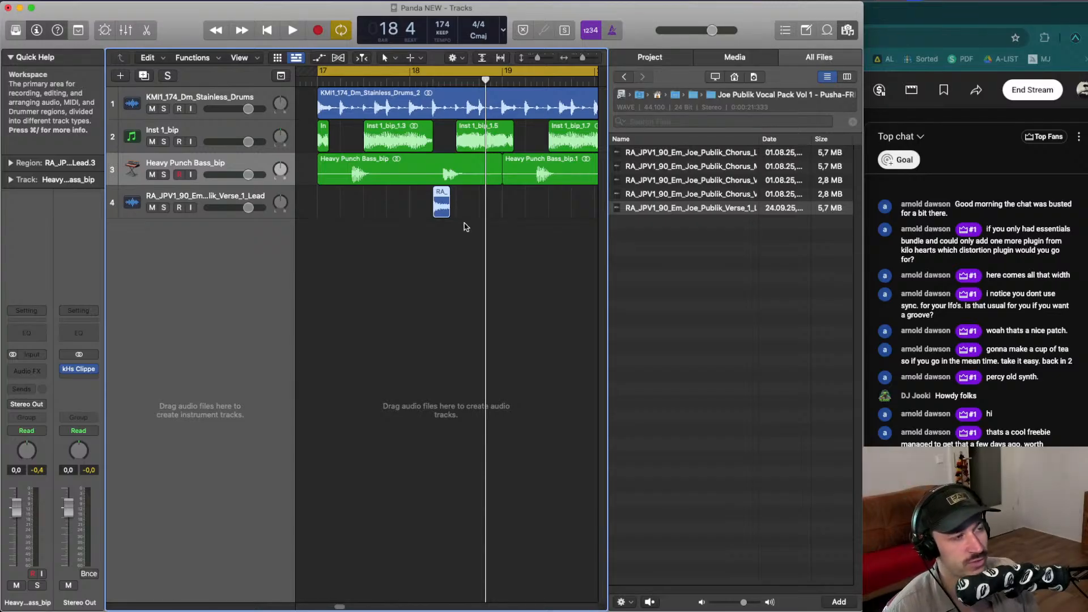
left_click_drag(440, 244, 445, 209)
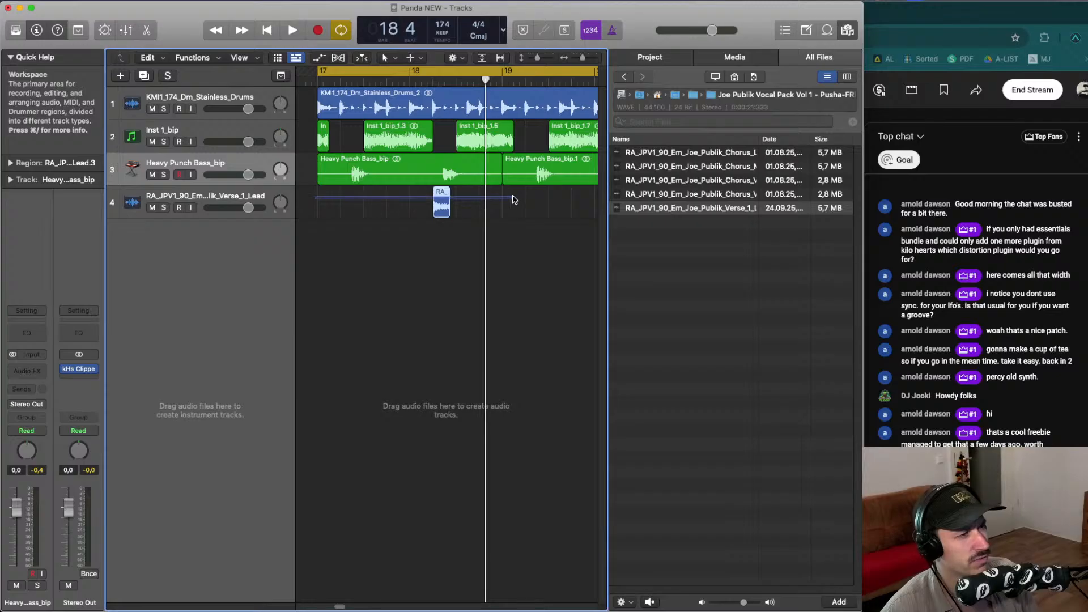
left_click(443, 202)
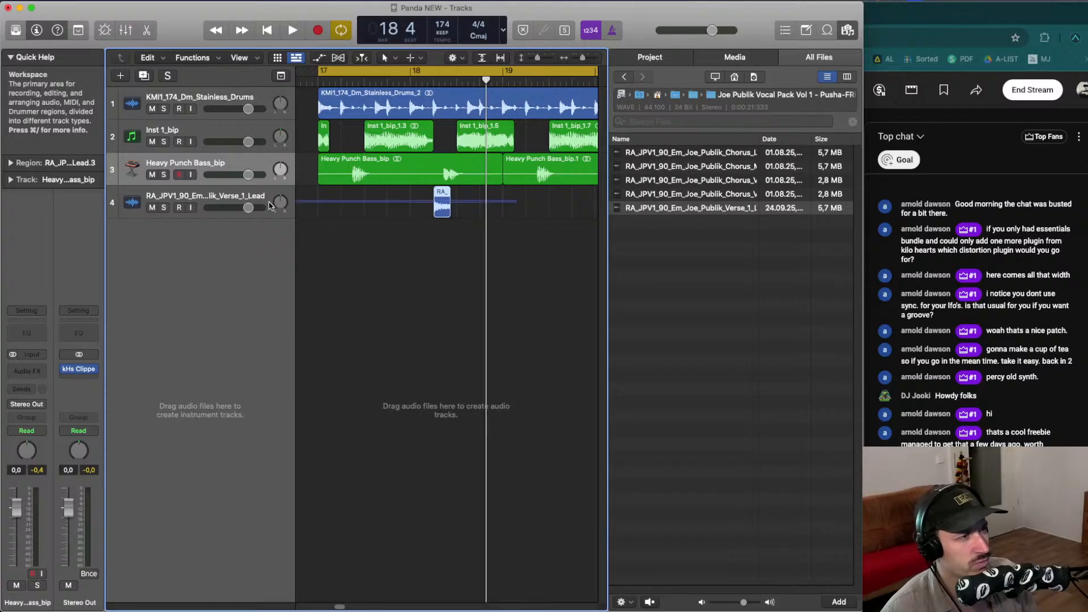
left_click_drag(512, 199, 513, 199)
left_click(499, 201)
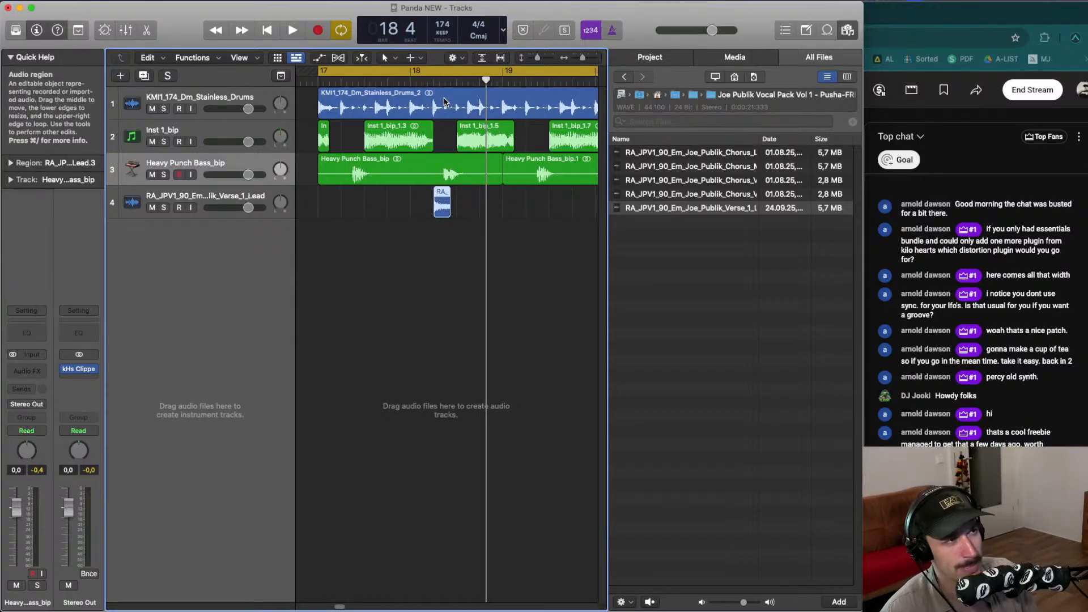
left_click_drag(434, 72, 457, 73)
left_click(478, 199)
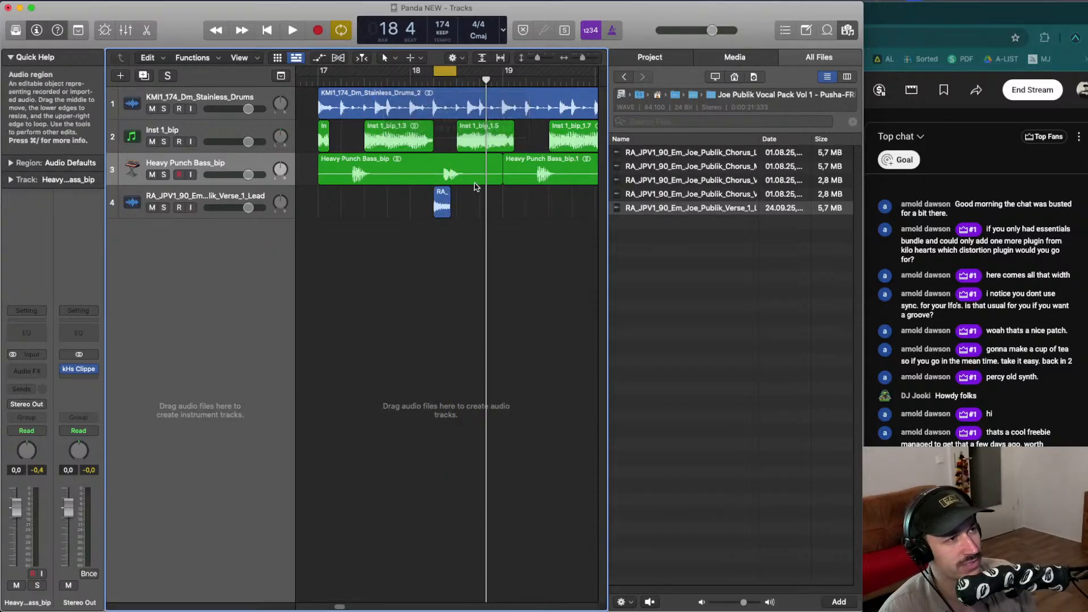
key("space")
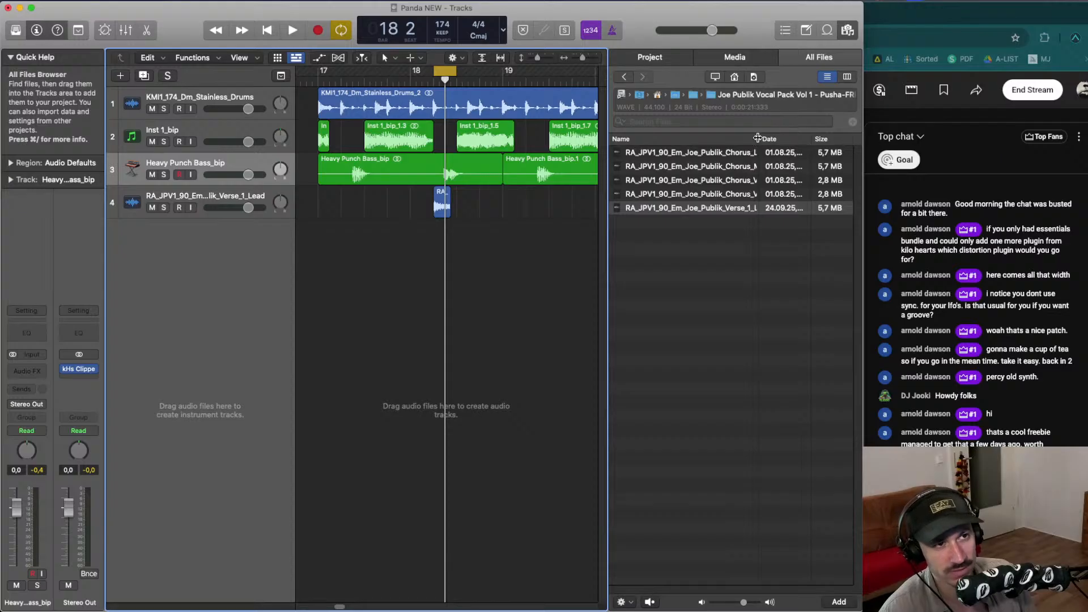
- Import RA_JPV1_90_Em_Joe_Publik_Chorus_Layer_2_Echo onto a new audio track and mute the verse lead track
left_click_drag(757, 139, 778, 139)
left_click(685, 195)
left_click(685, 180)
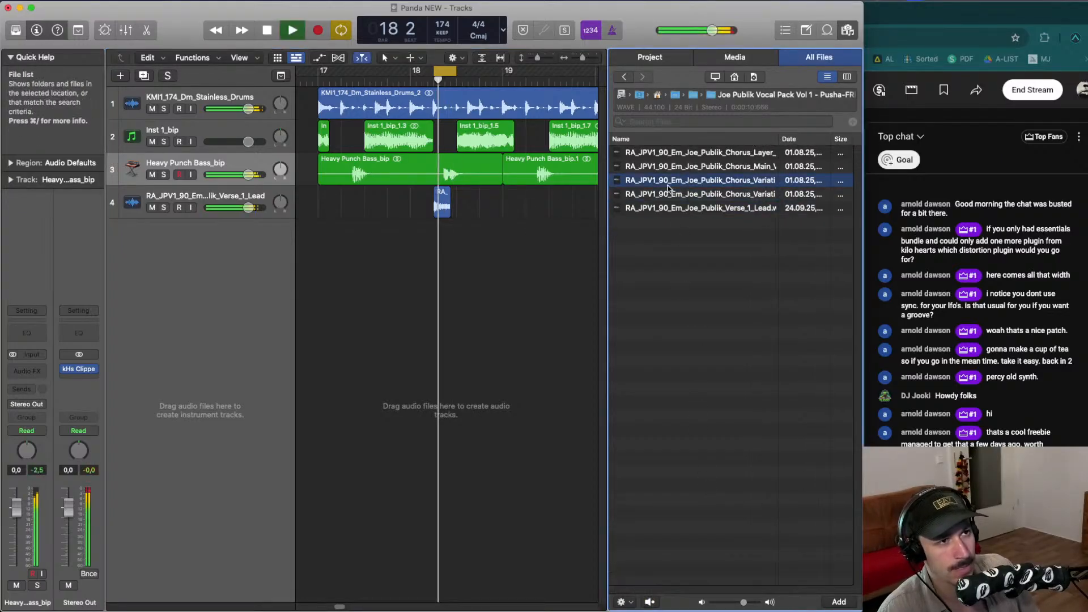
left_click(670, 162)
left_click_drag(670, 153, 448, 232)
key("space")
left_click(152, 207)
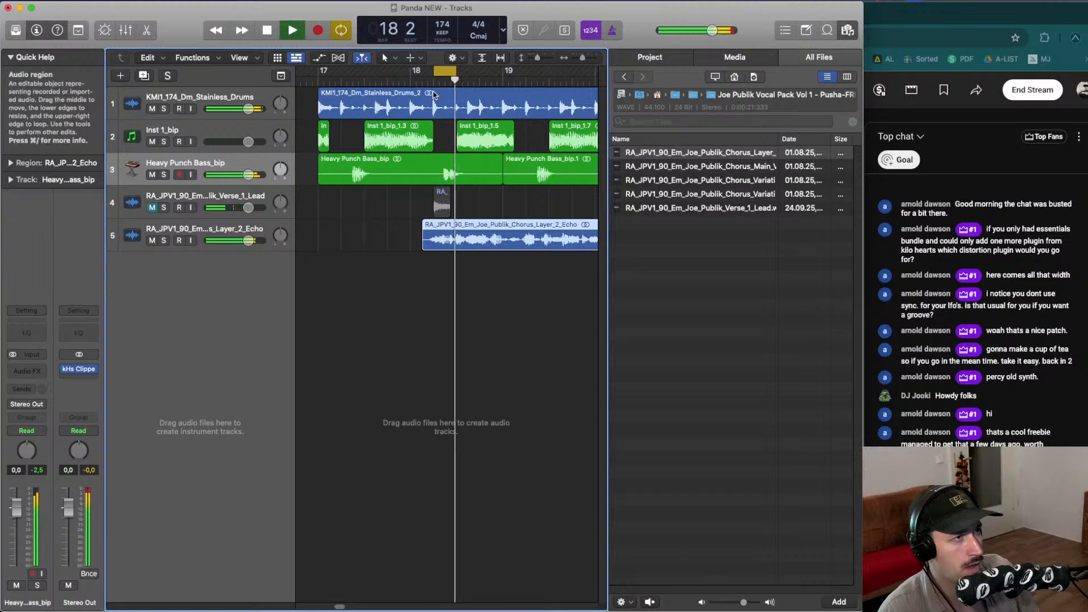
- Redraw the cycle range on the ruler around bar 18
left_click(413, 72)
left_click(413, 80)
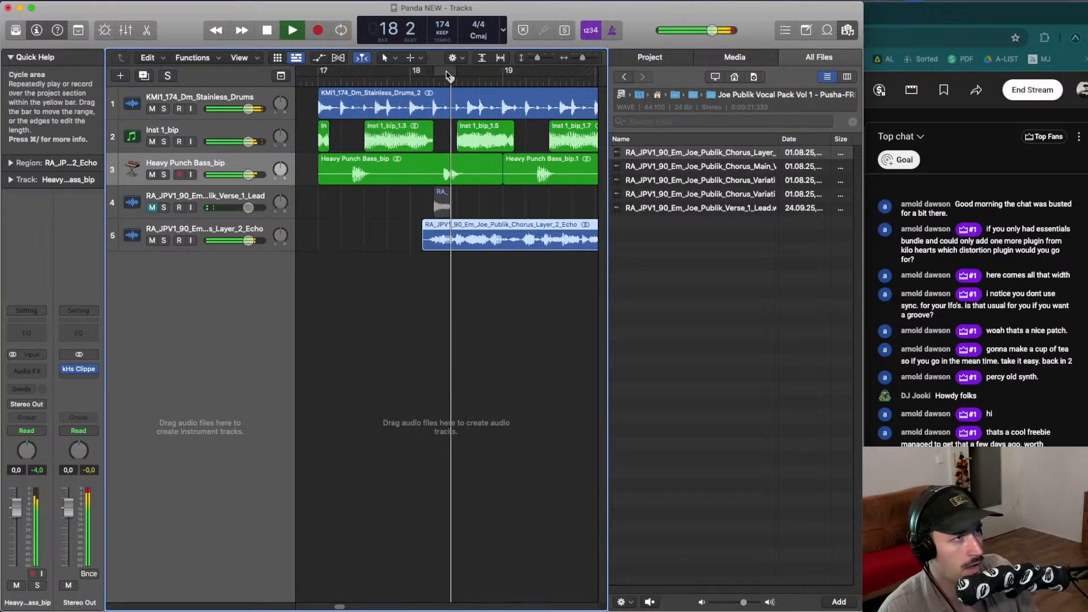
left_click_drag(413, 72, 524, 72)
key("super+Left")
key("super+Left")
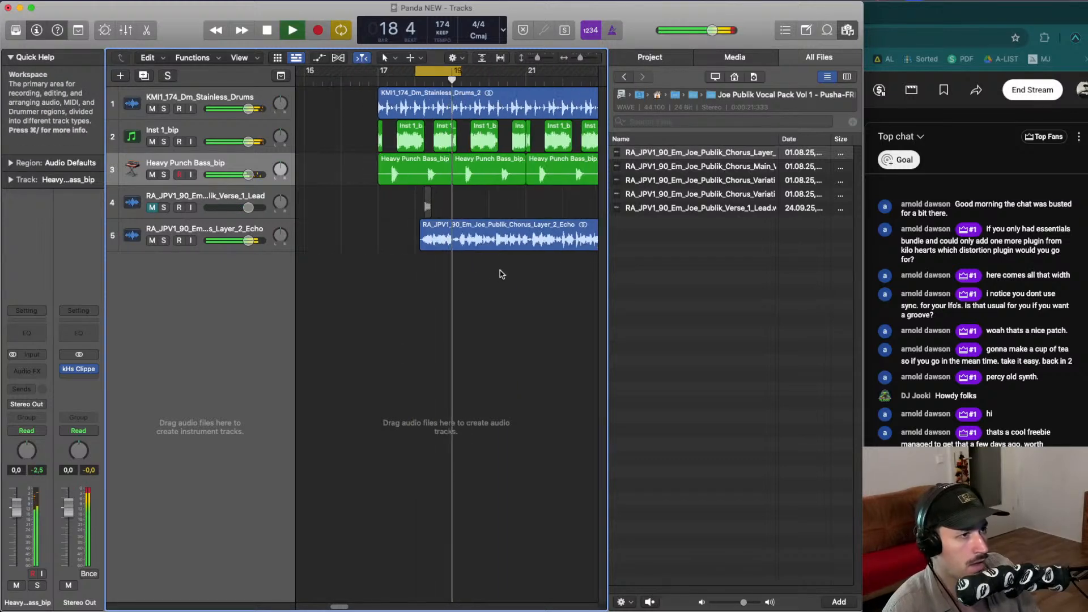
- Reposition the Chorus Layer 2 Echo region slightly earlier so it starts just before bar 18
key("space")
left_click_drag(434, 238, 405, 235)
left_click(426, 234)
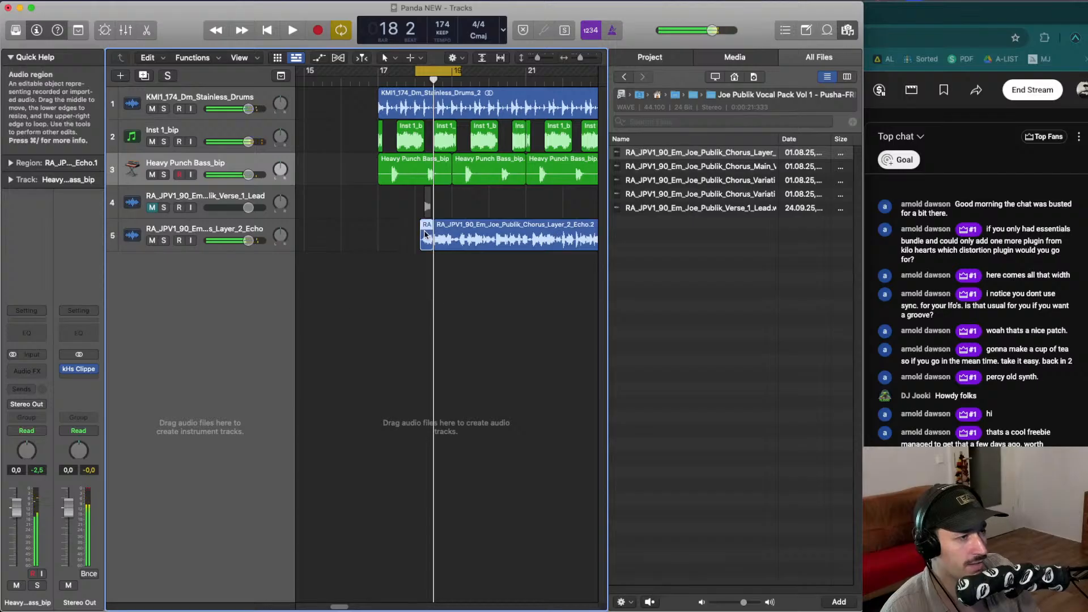
key("space")
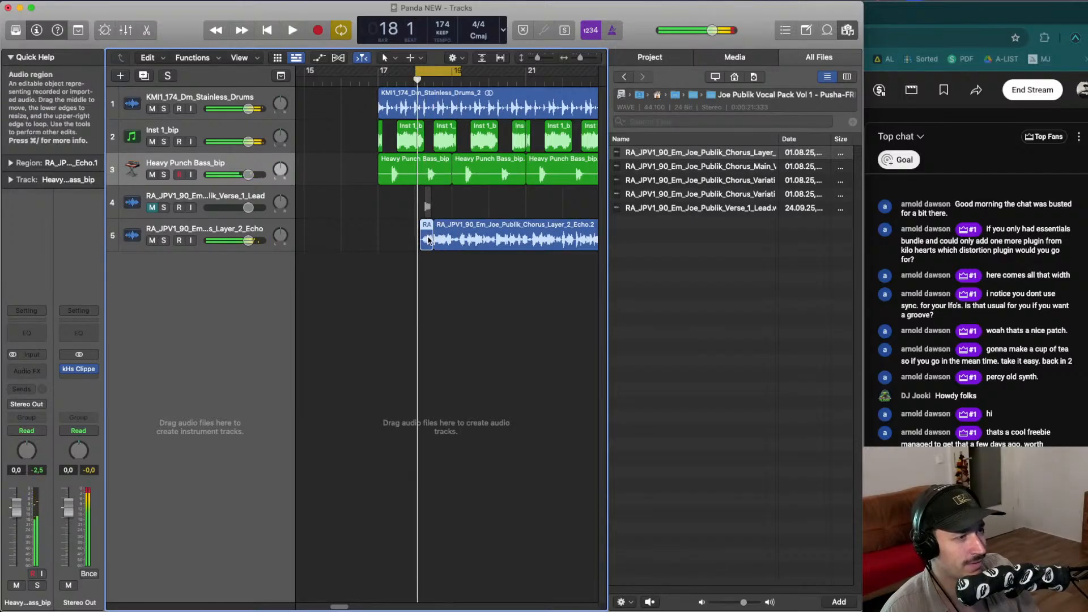
key("space")
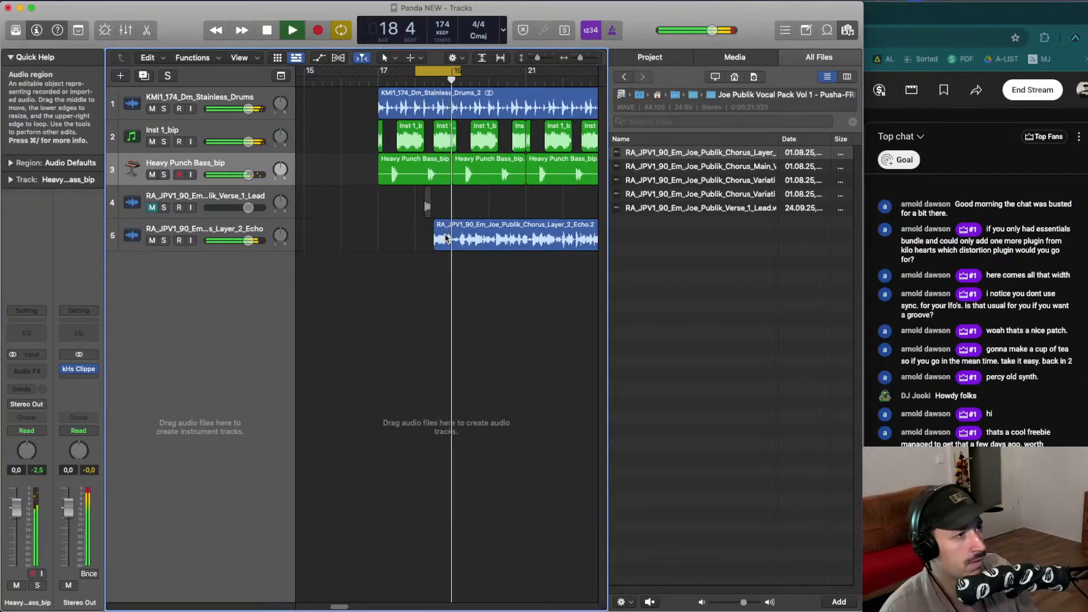
left_click_drag(446, 237, 432, 238)
- Play back the echo layer against the drums repeatedly to audition its placement
key("space")
key("space")
key("space")
key("space")
key("space")
key("space")
key("space")
key("space")
key("space")
key("space")
key("space")
key("space")
key("space")
key("space")
key("space")
key("super+Left")
key("space")
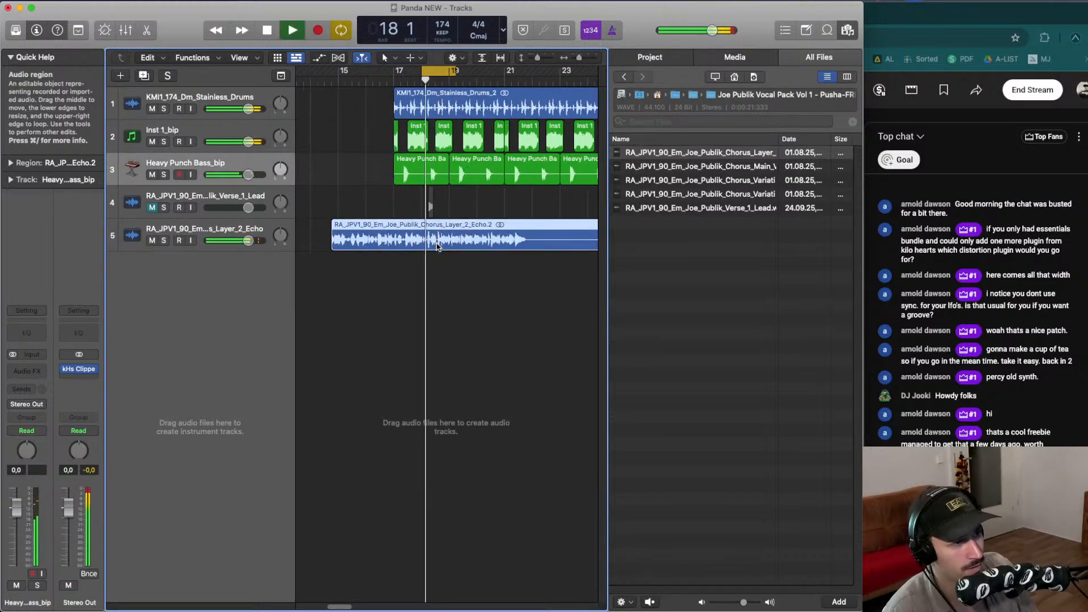
- Cut two short sections out of the echo layer between bars 17 and 18 using marquee selections
key("super+Left")
key("super+Right")
key("super+Right")
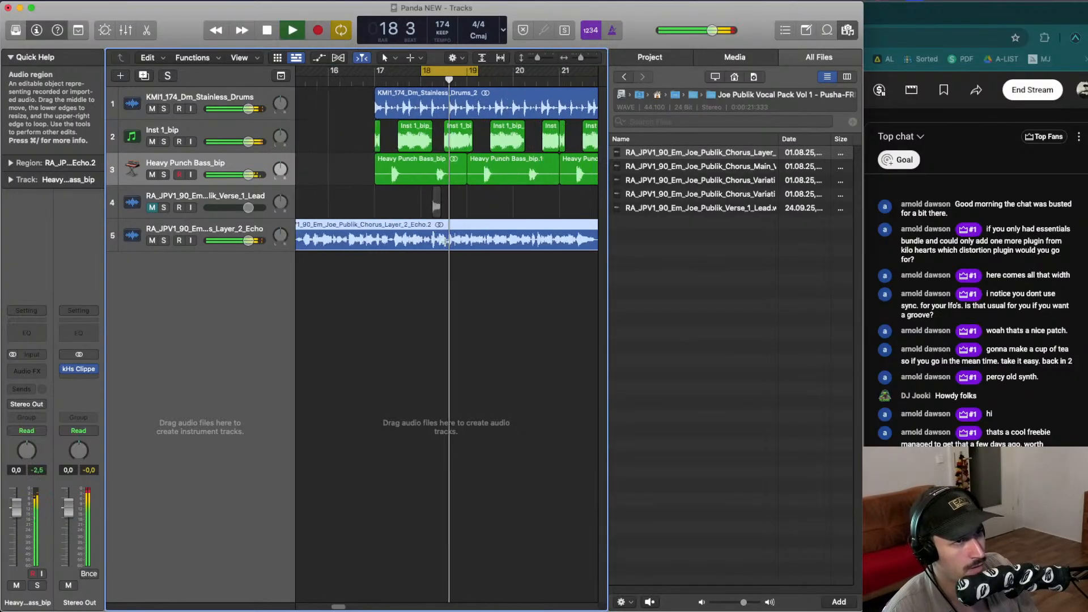
left_click_drag(433, 236, 386, 240)
key("Delete")
key("space")
- Set a cycle range from bar 19 to bar 21 and loop playback
key("space")
key("Delete")
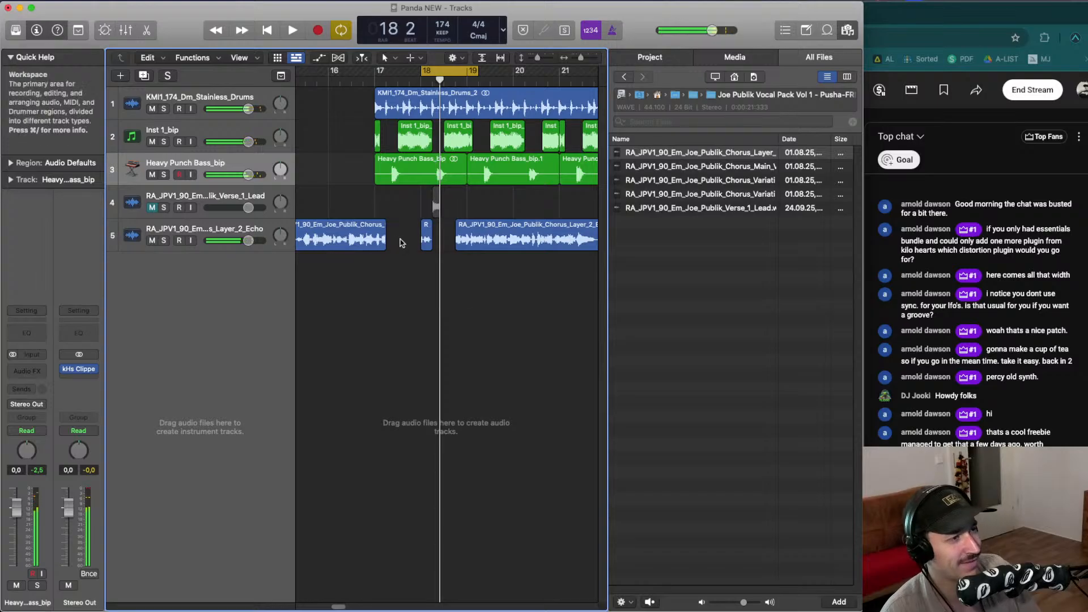
key("space")
key("space")
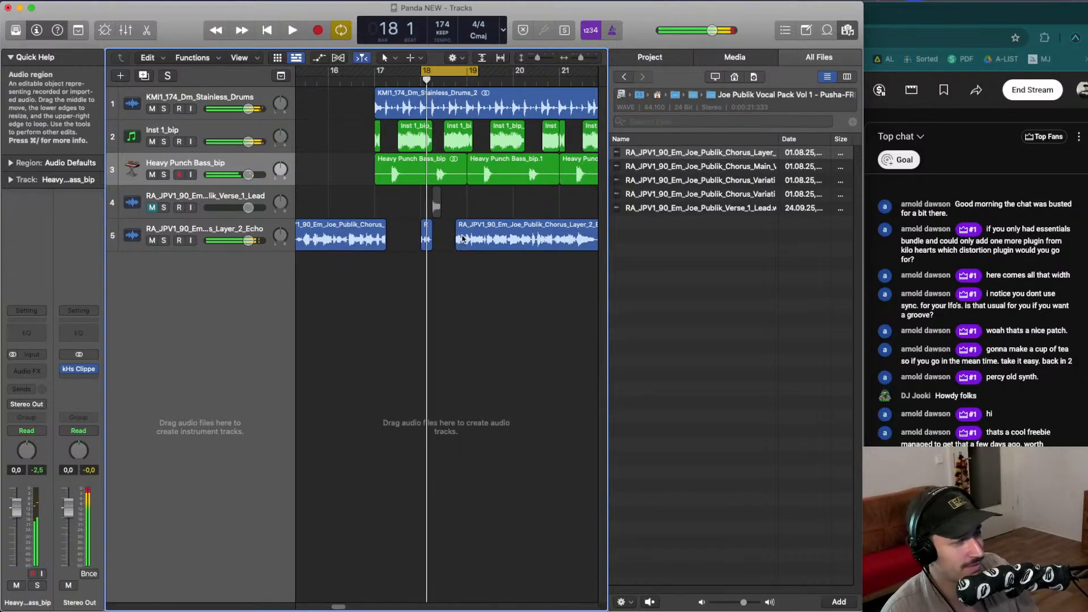
left_click_drag(470, 242, 524, 242)
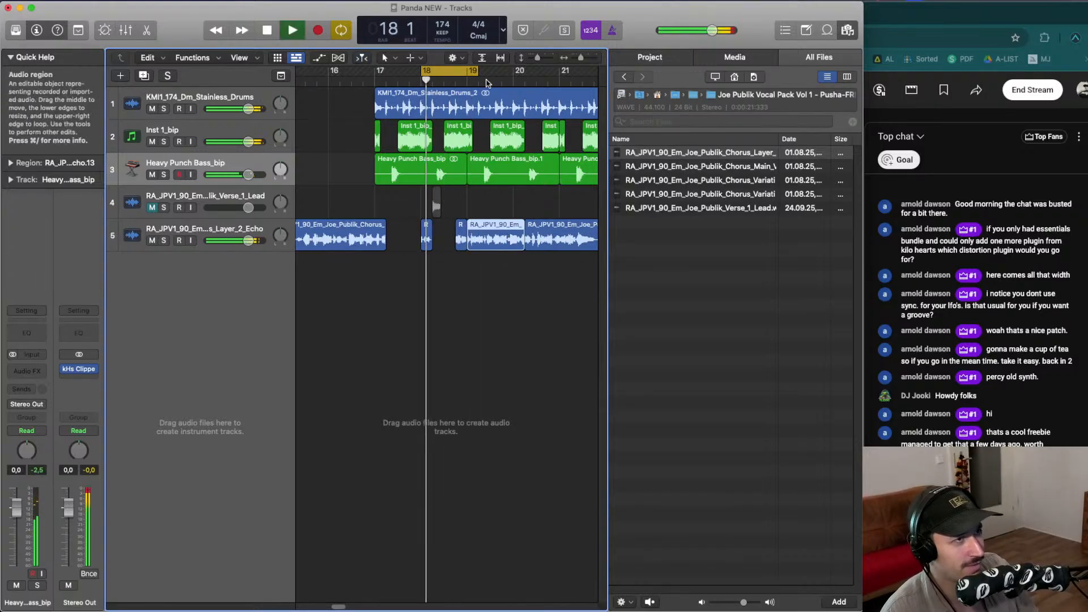
key("space")
left_click_drag(467, 70, 558, 70)
key("space")
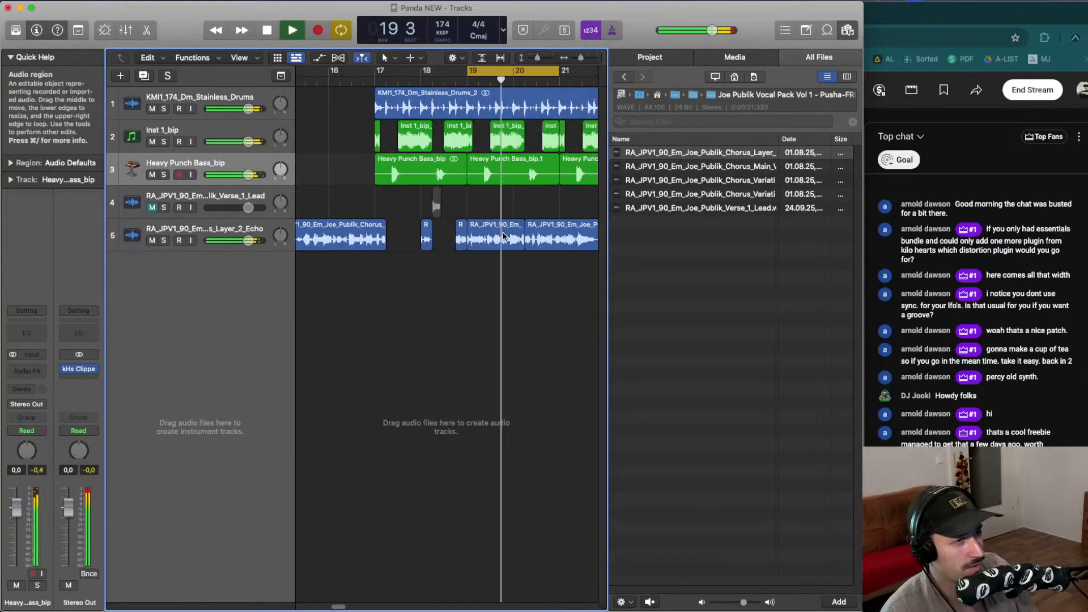
key("space")
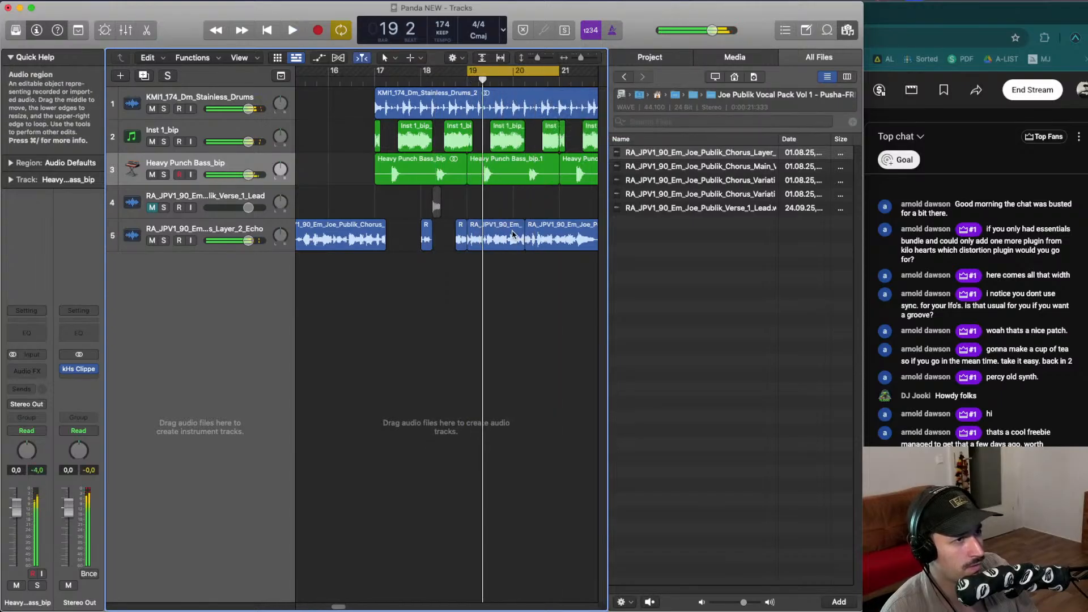
- Trim the echo layer around bar 19 down to a short vocal slice and audition it
left_click_drag(458, 235, 486, 231)
key("space")
key("space")
key("space")
left_click(494, 245)
key("space")
key("space")
key("space")
key("space")
key("space")
key("space")
key("space")
key("space")
key("space")
key("space")
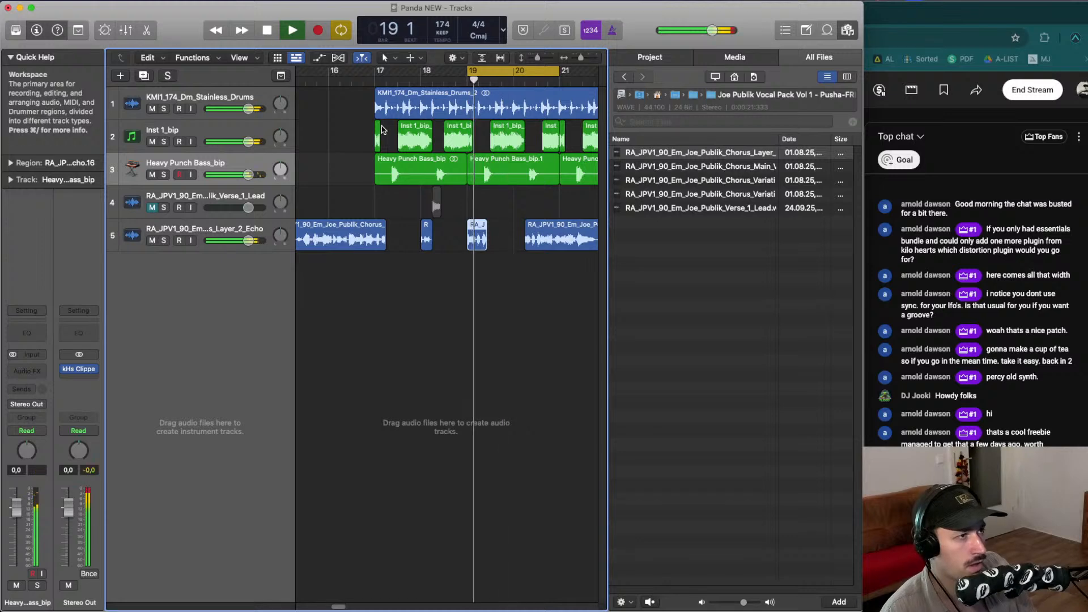
- Loop bars 16 to 17 and trim the echo layer there to a short slice by deleting marquee-selected parts
left_click(355, 82)
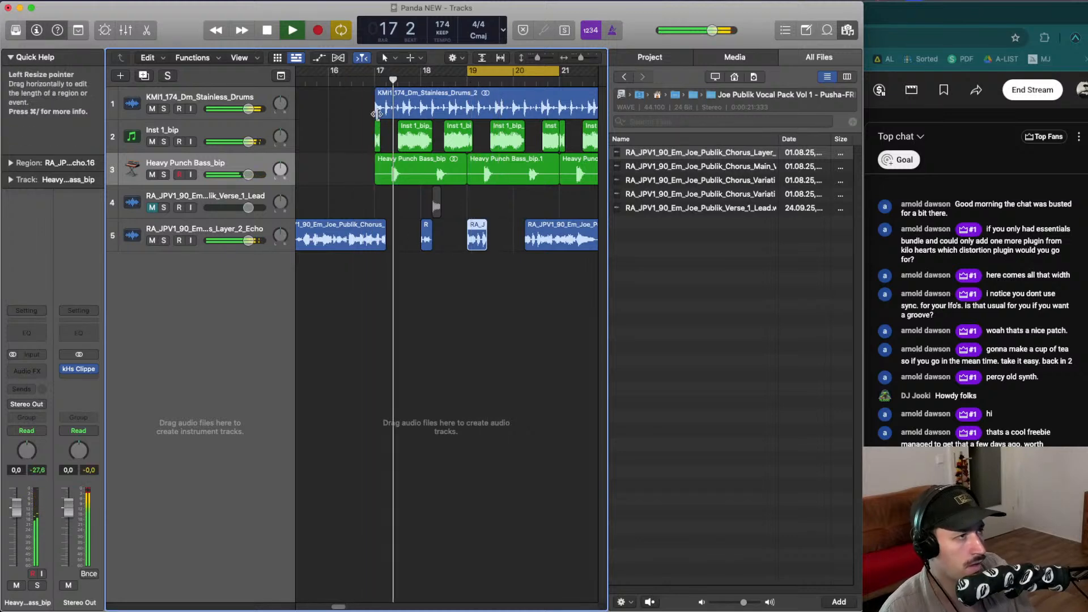
key("space")
key("space")
left_click(351, 81)
left_click_drag(339, 71, 415, 72)
key("space")
key("space")
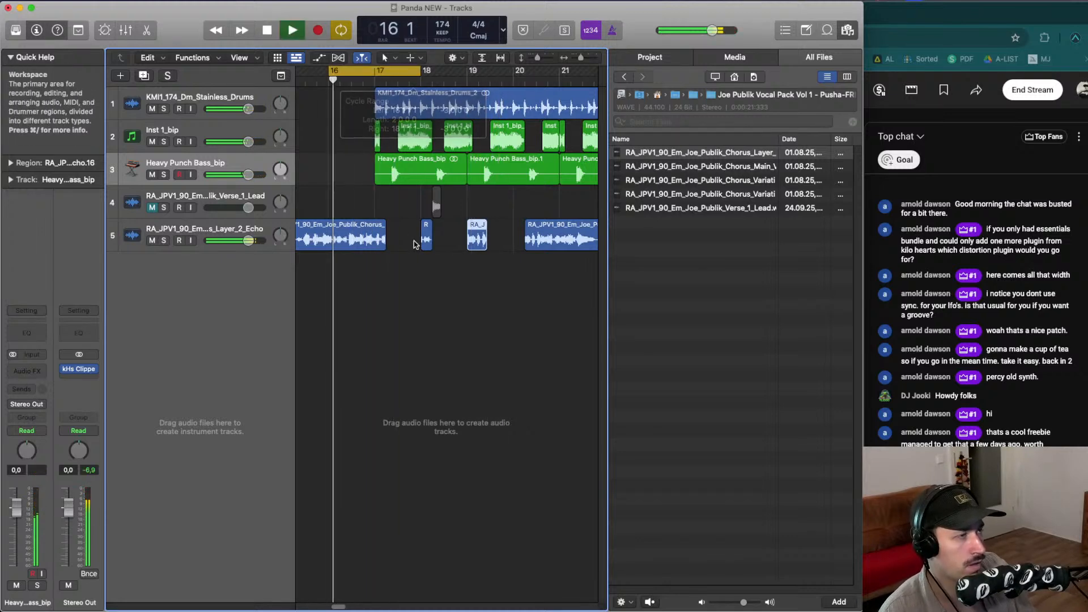
left_click(376, 238)
key("space")
left_click_drag(371, 244, 307, 234)
key("space")
key("space")
key("Delete")
left_click_drag(376, 229, 393, 227)
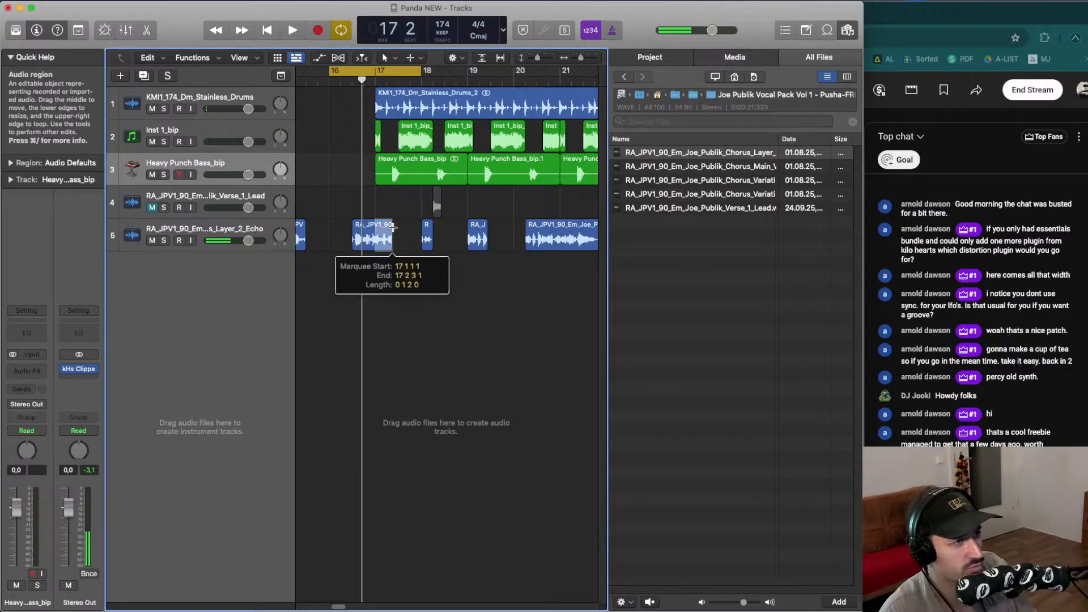
key("Delete")
key("space")
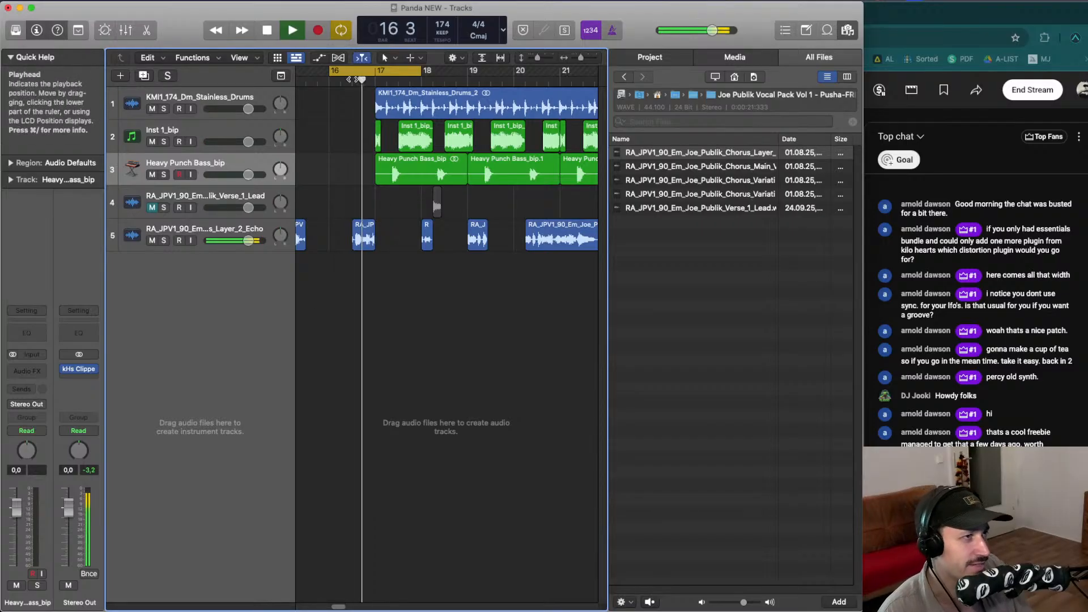
- Redraw the cycle range over bars 16 to 17 and loop playback
left_click(353, 72)
left_click_drag(352, 72, 421, 72)
key("space")
key("space")
- Try nudging the vocal slice near bar 17 slightly earlier, then undo the move
key("space")
left_click(367, 236)
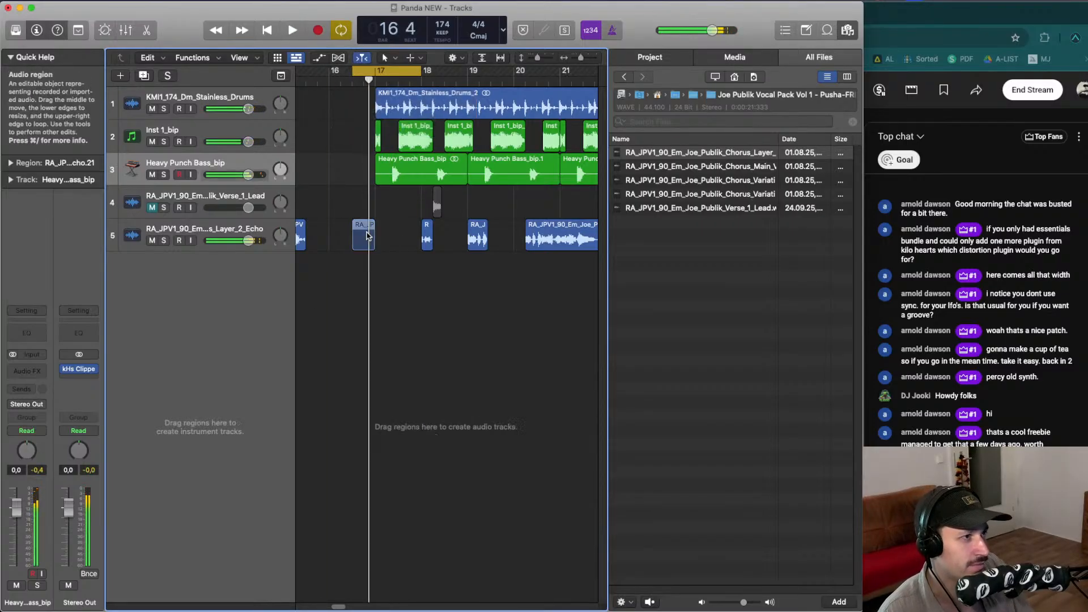
left_click_drag(368, 236, 363, 239)
key("space")
left_click(373, 249)
key("space")
key("space")
key("space")
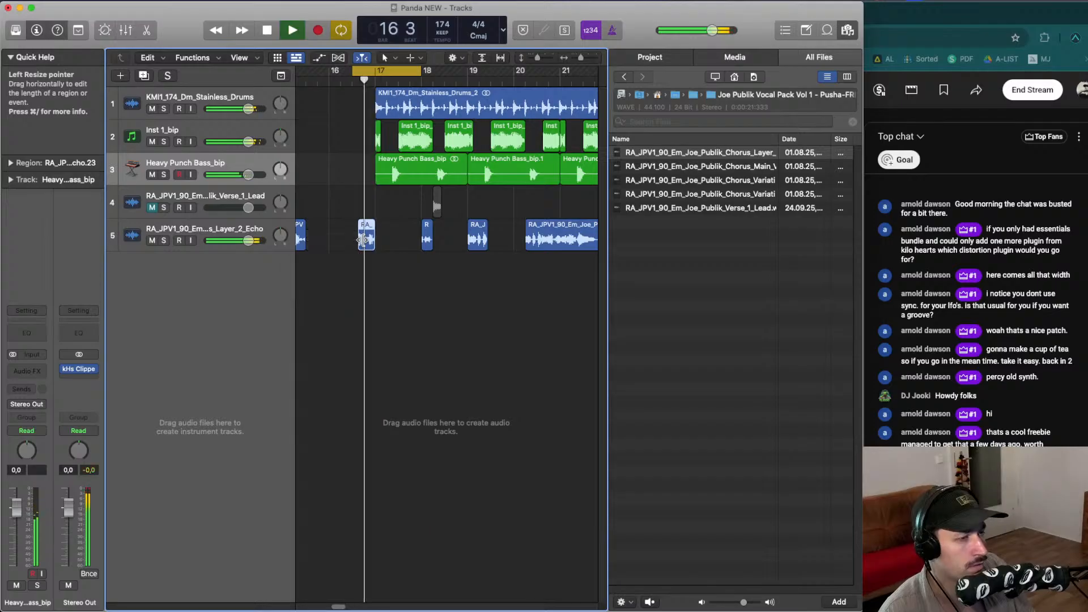
key("super+z")
- Nudge the vocal slice before bar 17 slightly earlier and audition it
key("space")
key("space")
key("super+Right")
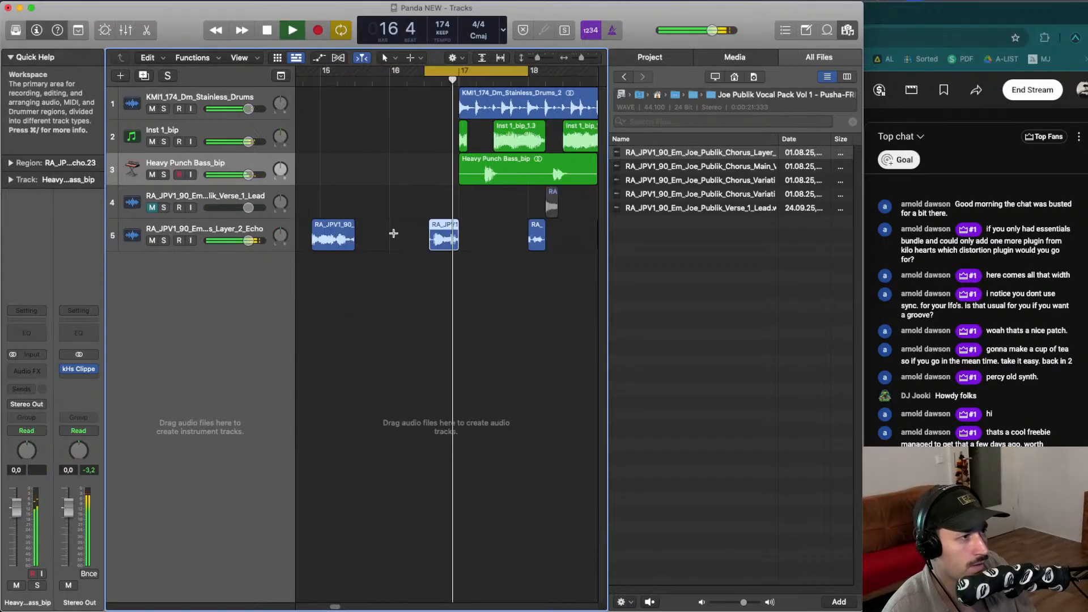
key("super+Right")
key("space")
key("space")
key("space")
mouse_move(398, 235)
left_mouse_down()
mouse_move(438, 236)
mouse_move(395, 246)
left_mouse_up()
key("space")
key("space")
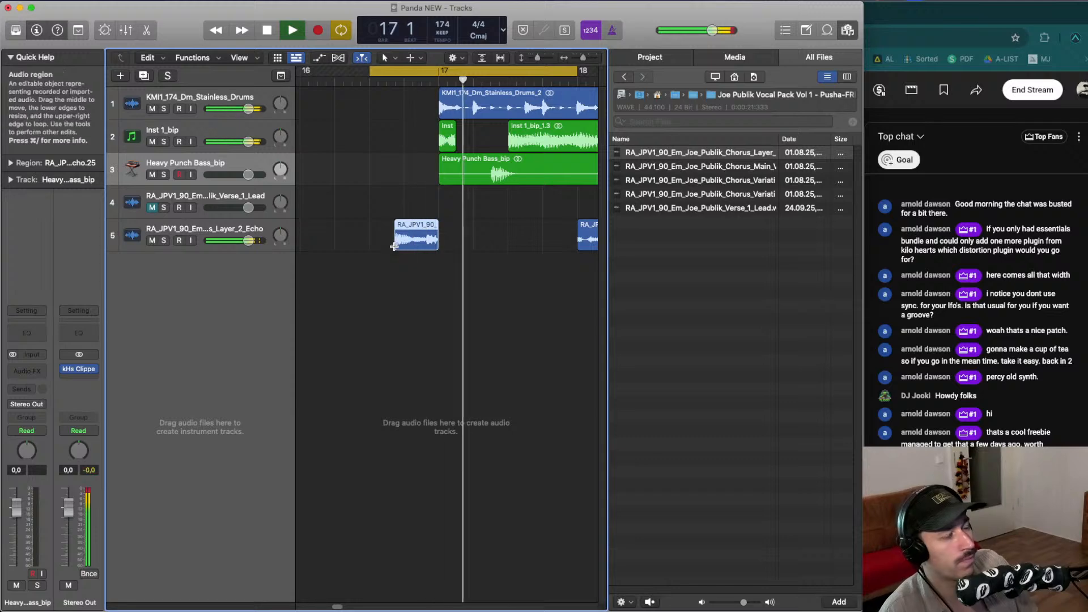
key("super+Left")
key("super+Left")
key("super+Left")
- Loop around bar 19 and move the vocal slice there slightly later
left_click(470, 71)
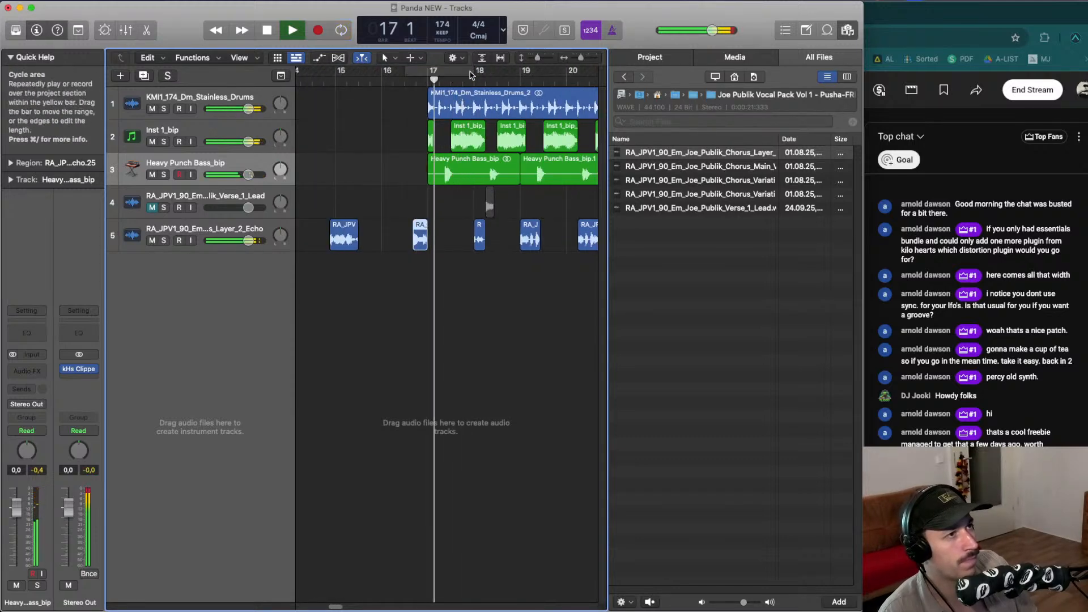
scroll(473, 81, "right", 3)
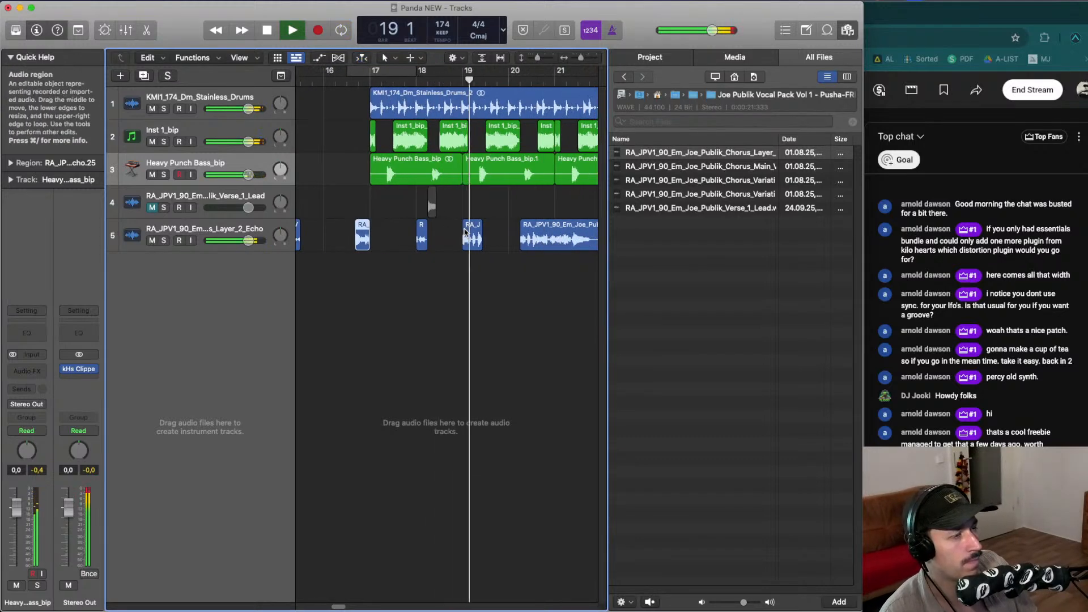
left_click_drag(465, 74, 490, 74)
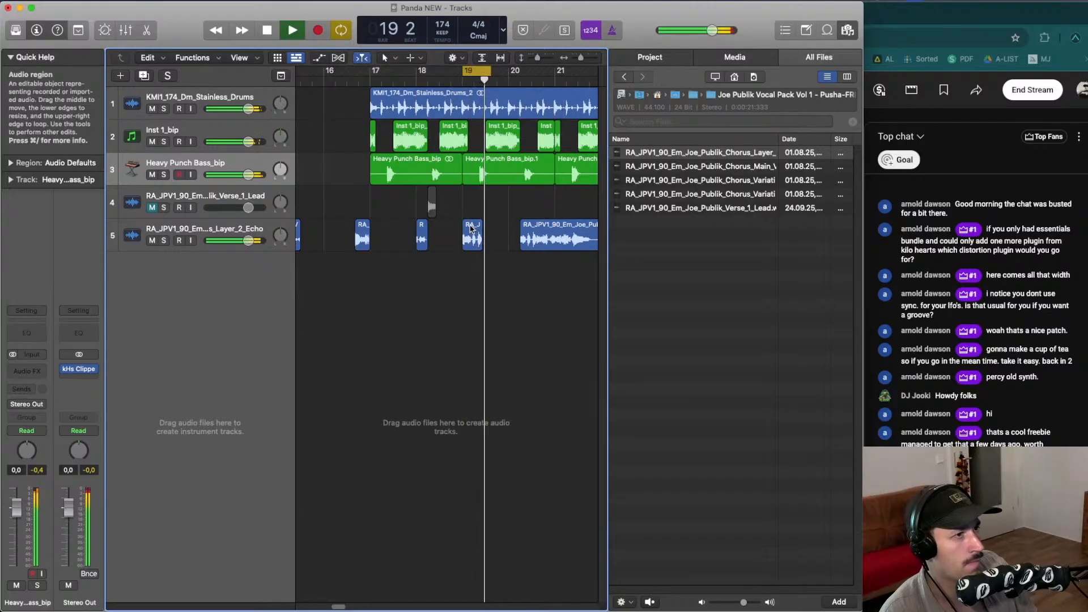
left_click_drag(468, 227, 486, 238)
key("space")
left_click(481, 235)
key("space")
- Delete the remaining long echo region after bar 20 and loop the area after bar 19
key("space")
left_click(551, 239)
key("Delete")
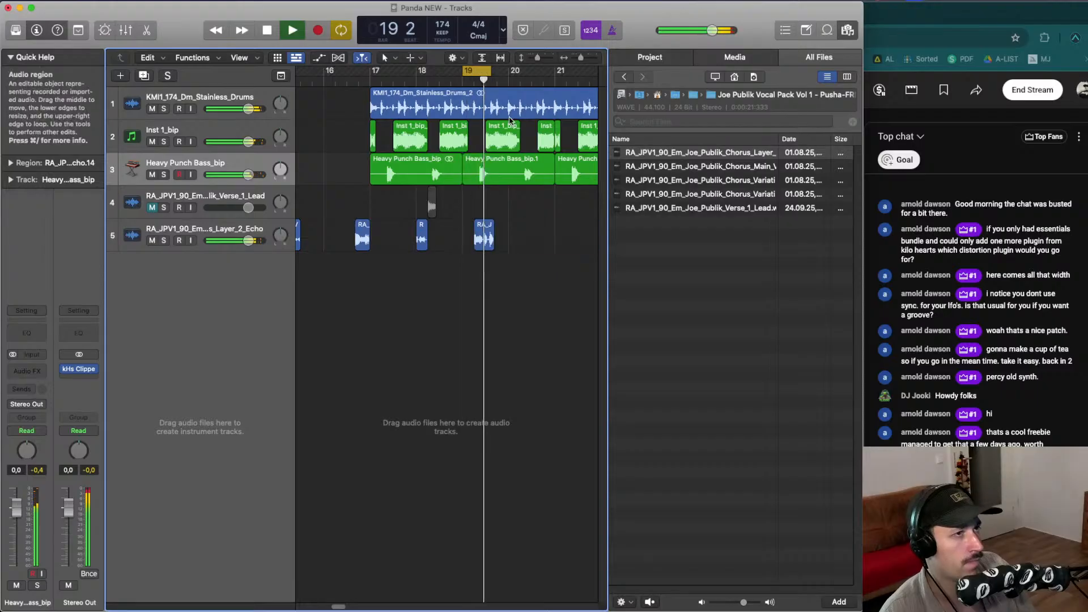
key("space")
left_click_drag(490, 72, 599, 74)
- Move the vocal slice to just after bar 20 and set the cycle range over bar 20
key("space")
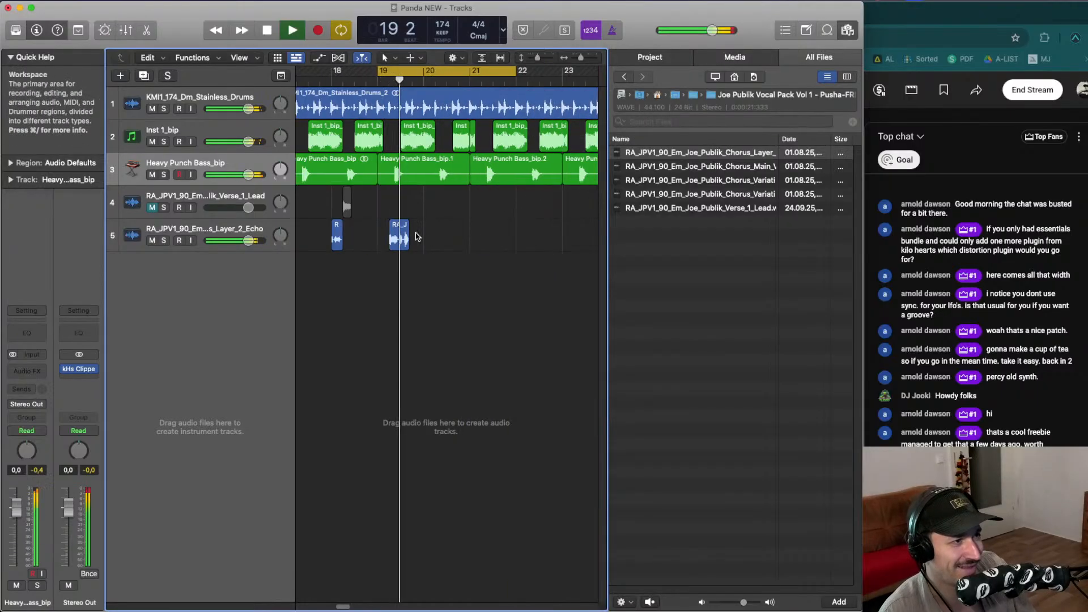
left_click_drag(460, 234, 515, 239)
key("space")
left_click(498, 81)
key("space")
key("space")
key("space")
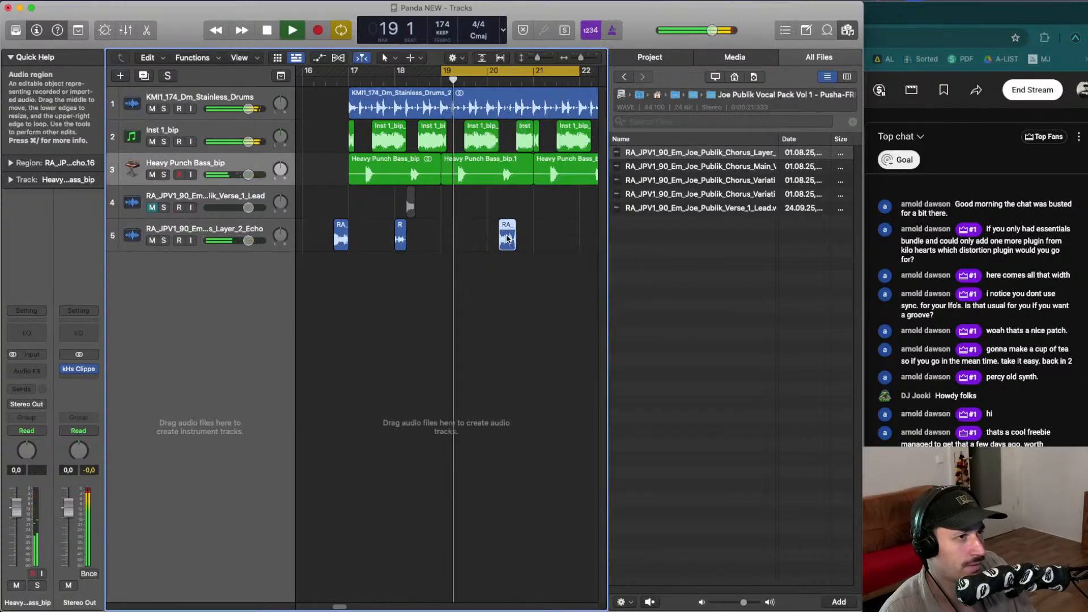
left_click_drag(442, 71, 488, 72)
left_click_drag(579, 71, 534, 73)
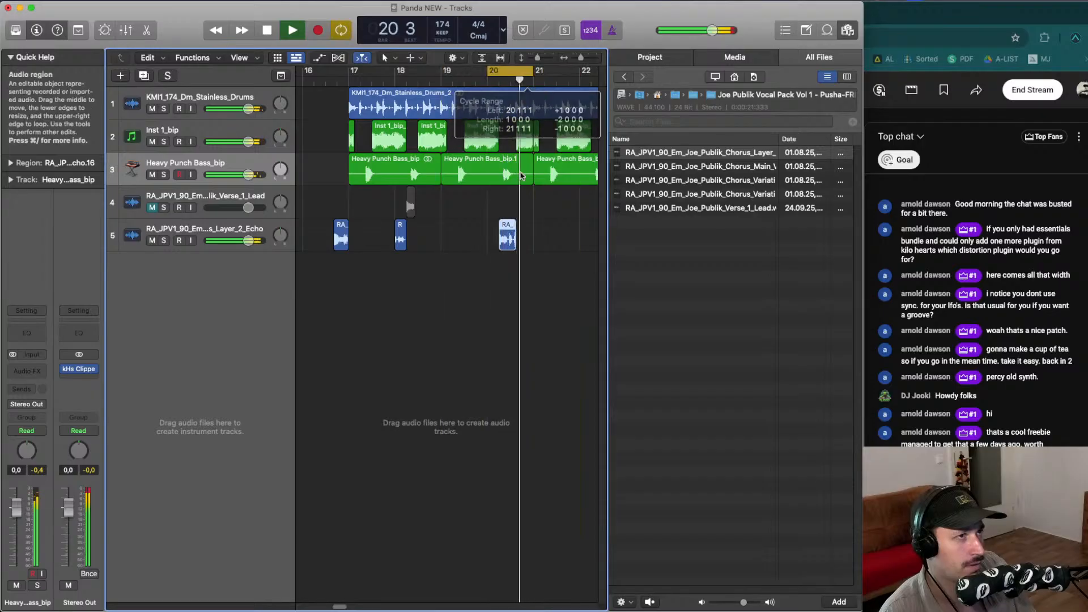
key("space")
key("space")
- Nudge the slice at bar 20 slightly later and audition it
left_click_drag(508, 240, 516, 240)
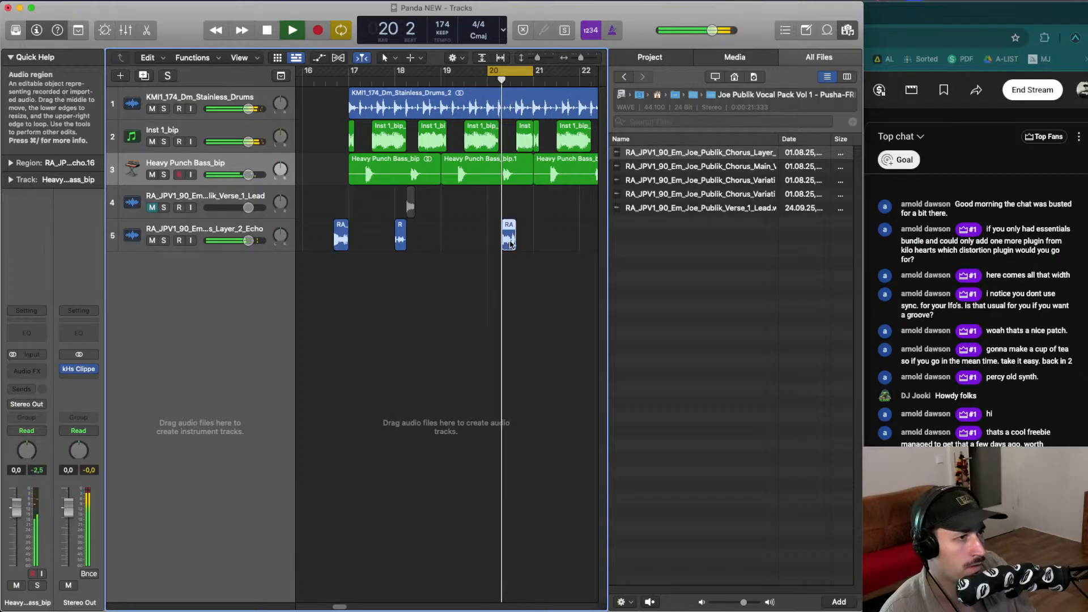
key("super+Right")
key("Left")
key("space")
left_click_drag(452, 240, 458, 246)
key("space")
- Set the cycle range from bar 17 to bar 21 and play it back
key("super+Left")
key("super+Left")
key("super+Left")
key("super+Left")
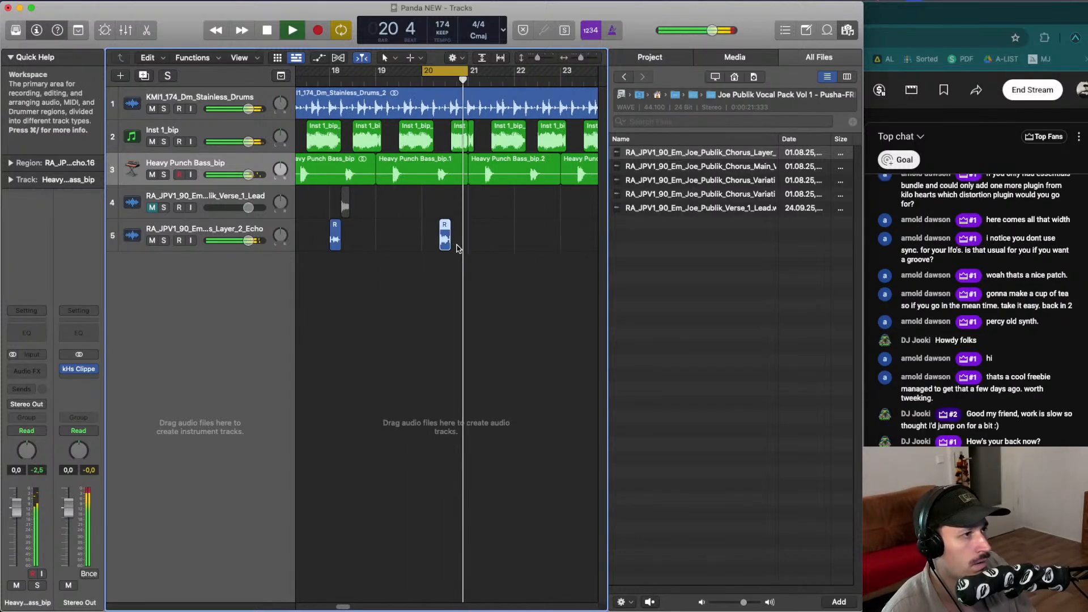
key("space")
scroll(448, 244, "left", 3)
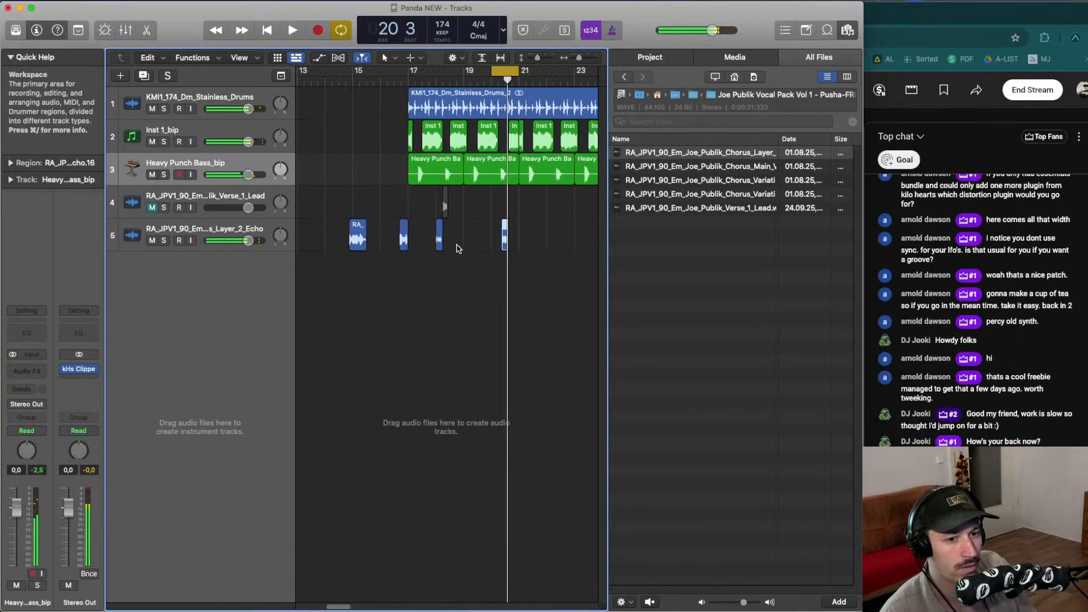
left_click(394, 83)
key("space")
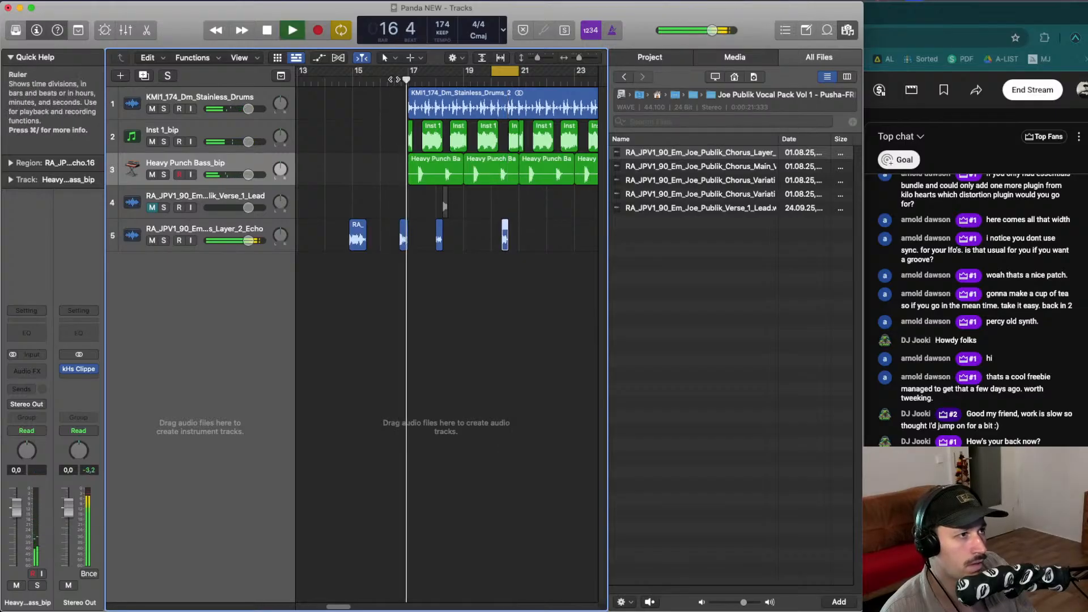
left_click_drag(409, 72, 523, 86)
left_click(525, 229)
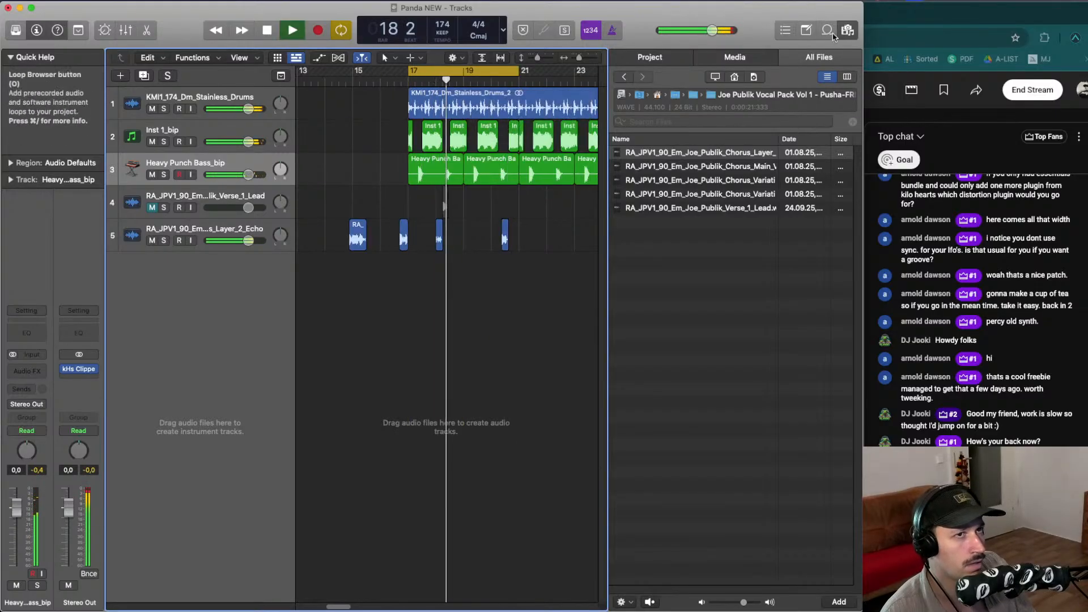
- Close the file browser to widen the tracks area
left_click(848, 30)
left_click(848, 30)
left_click(590, 224)
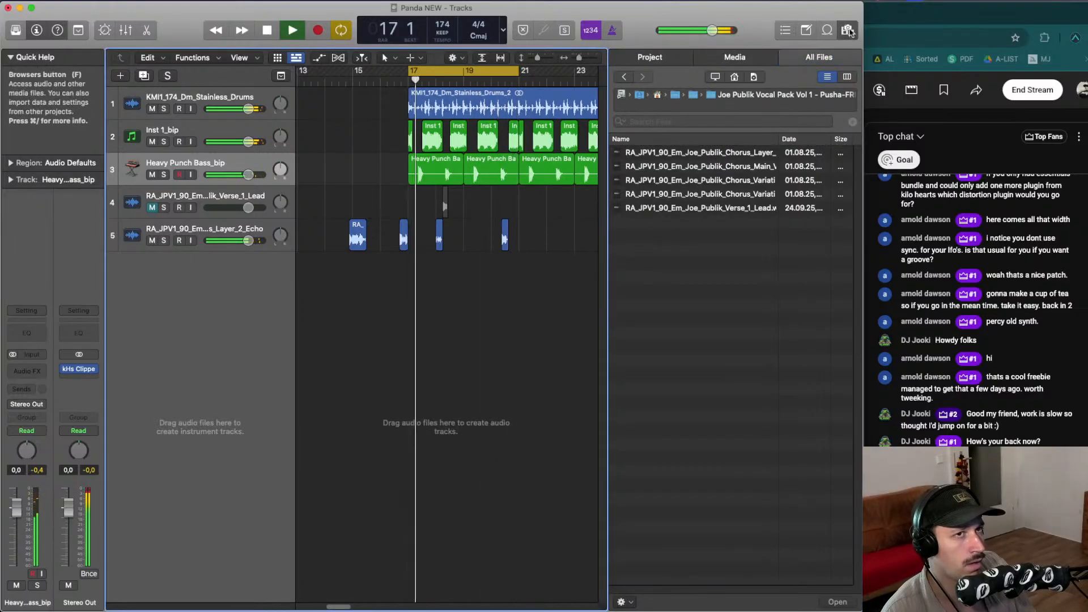
key("space")
left_click(851, 30)
- Rearrange the vocal slices after bar 20 and delete the extra slice just after bar 20
left_click_drag(572, 242, 515, 234)
left_click(504, 79)
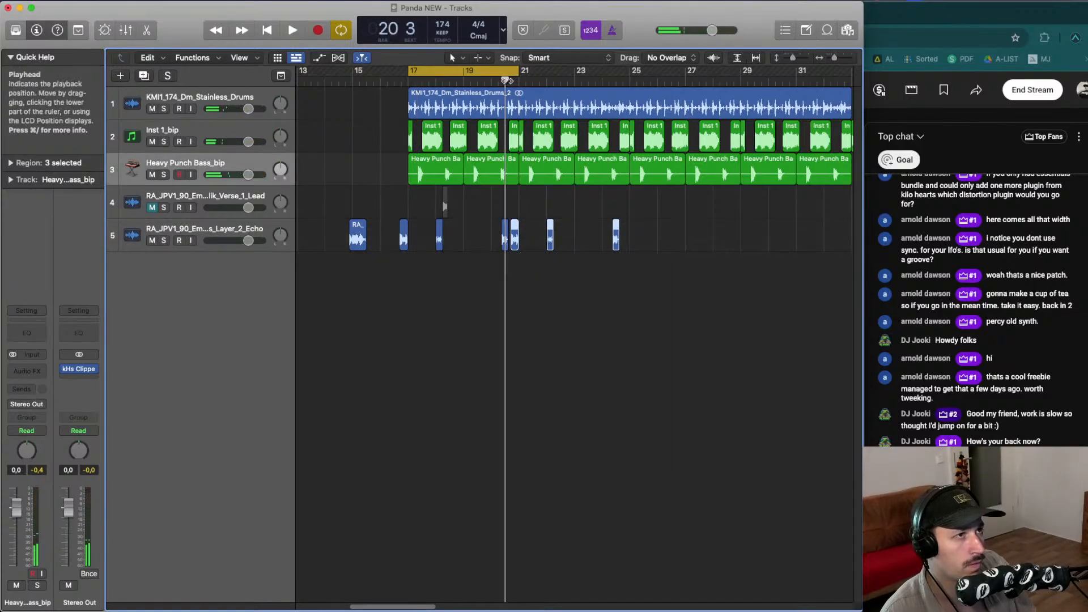
key("space")
left_click(506, 71)
left_click(531, 209)
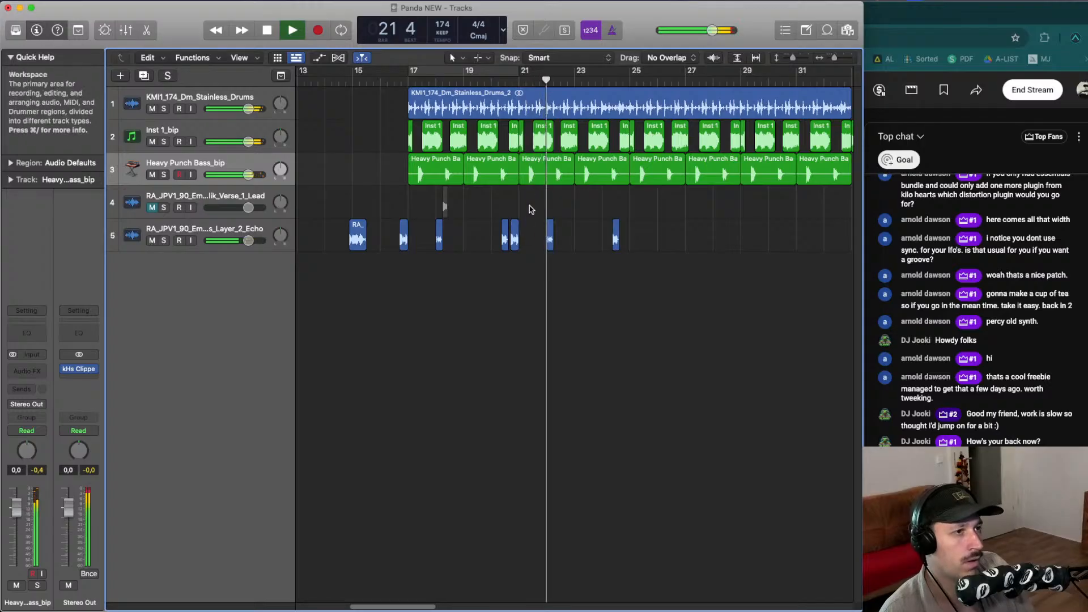
left_click(514, 233)
key("Delete")
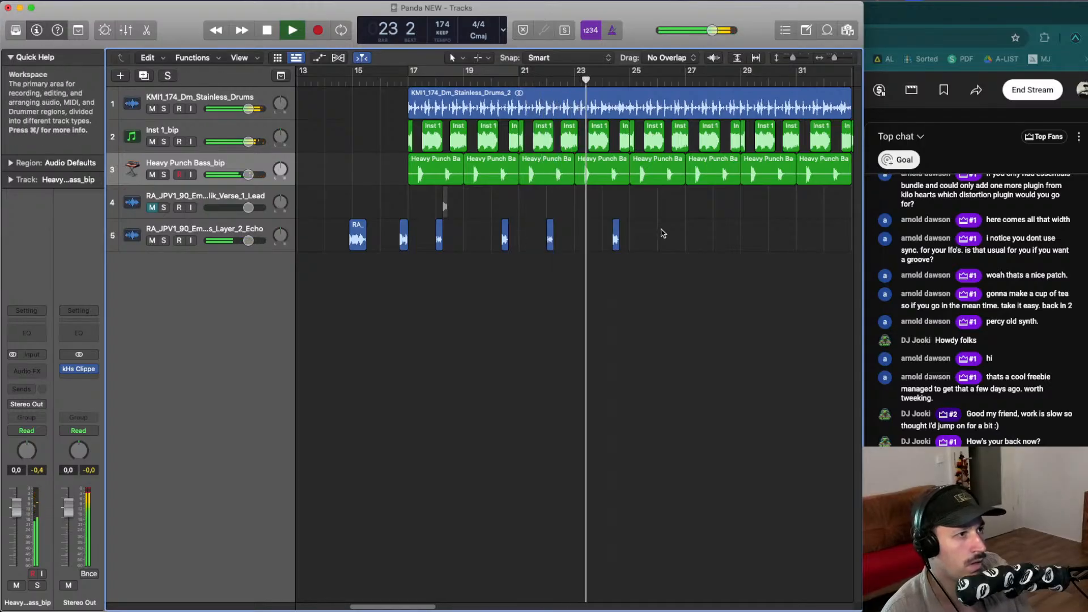
- Set a cycle range around bars 24 to 26 and nudge the echo vocal slice near bar 24
left_click_drag(661, 234, 440, 218)
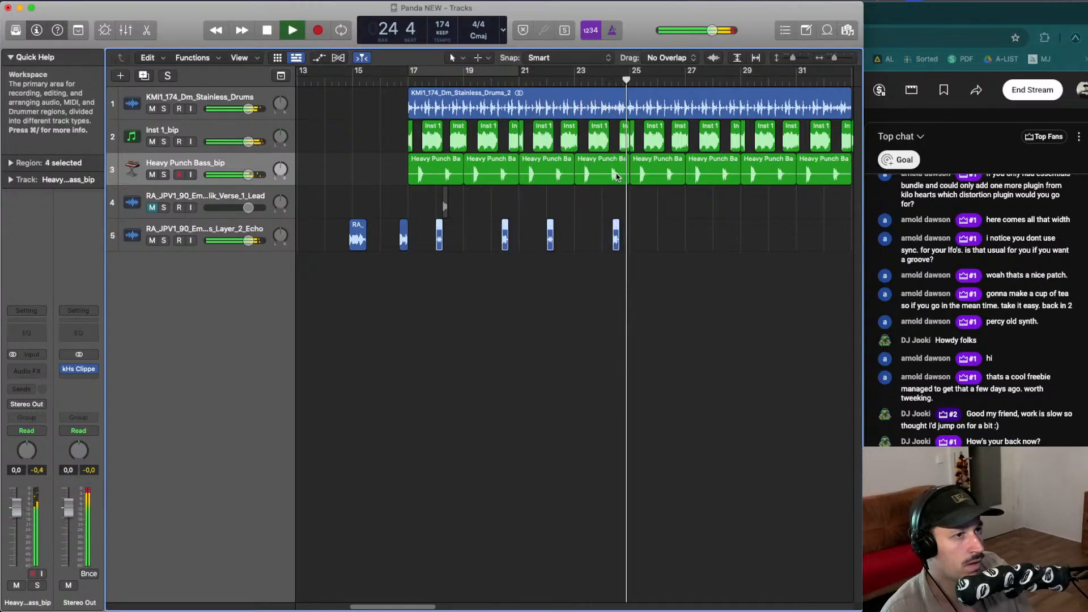
left_click_drag(605, 72, 657, 72)
left_click(666, 240)
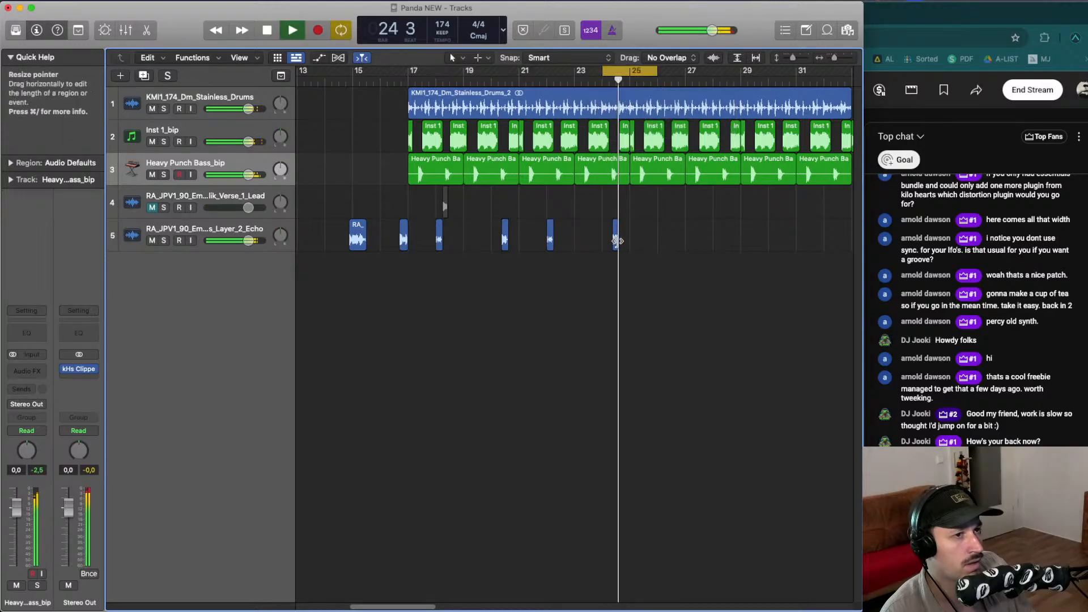
mouse_move(618, 242)
left_mouse_down()
mouse_move(653, 242)
mouse_move(617, 241)
left_mouse_up()
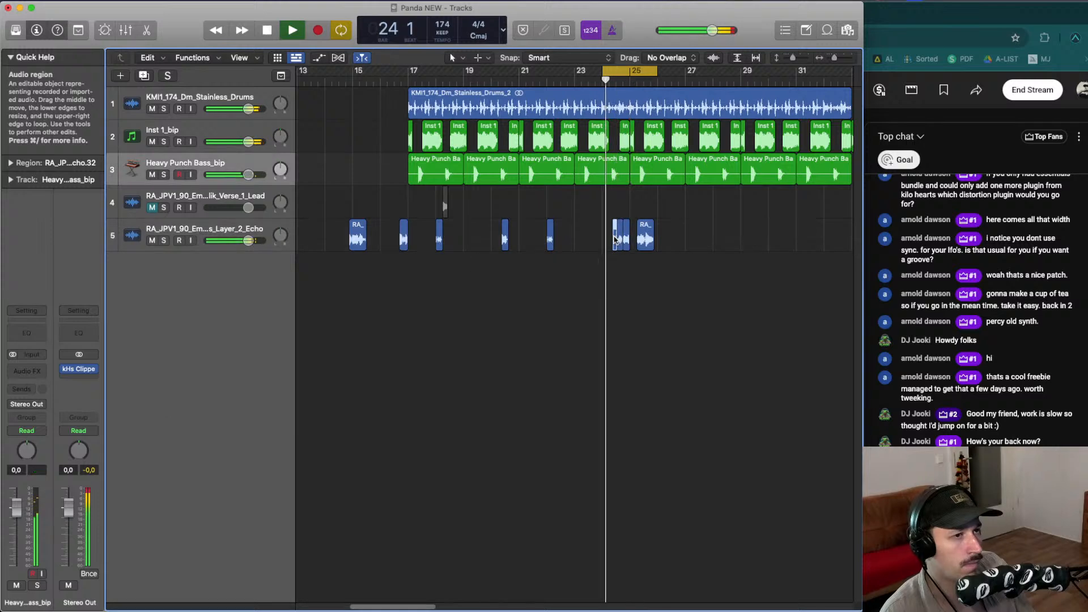
left_click(644, 234)
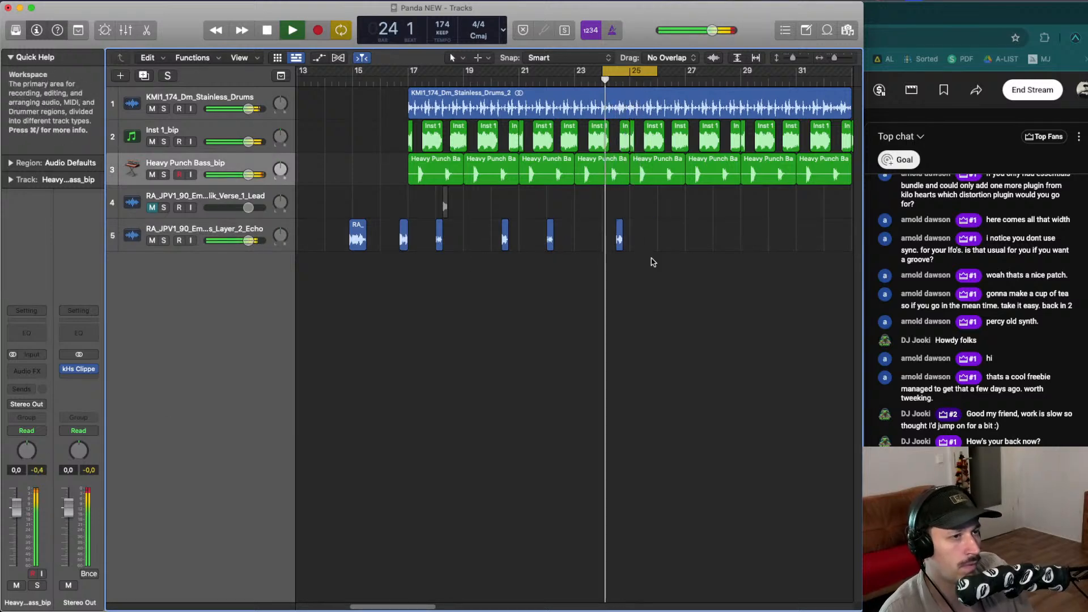
- Delete the echo vocal slice just before bar 25 and play back the cycled section
scroll(650, 255, "up", 5)
mouse_move(584, 248)
left_mouse_down()
mouse_move(602, 248)
mouse_move(558, 245)
mouse_move(629, 240)
mouse_move(582, 243)
left_mouse_up()
left_click(574, 241)
key("space")
left_click(616, 241)
key("Delete")
key("space")
key("space")
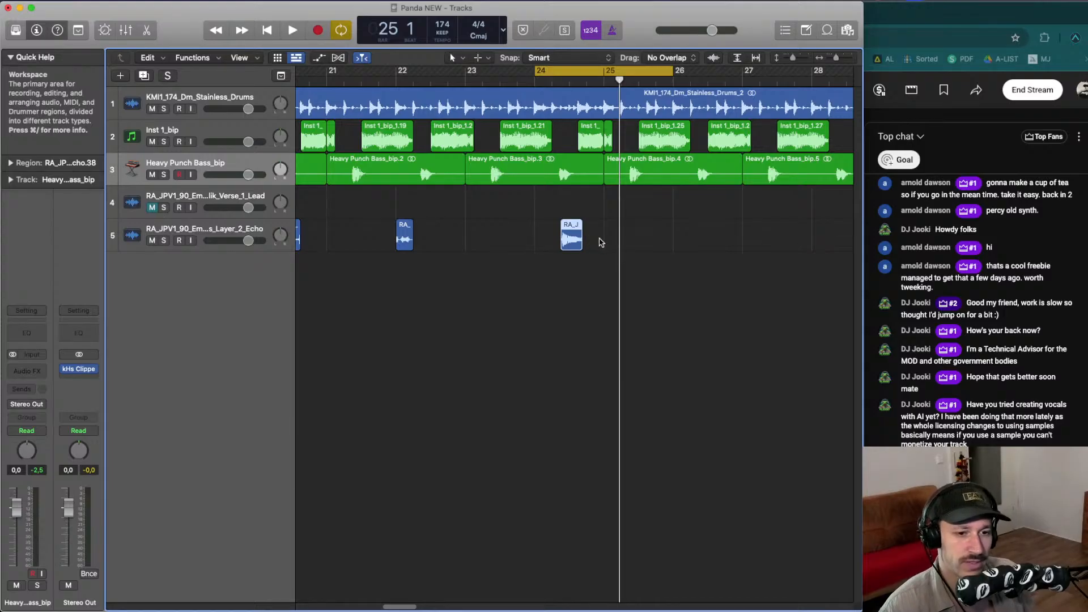
- Play the arrangement back from bar 16 to review the vocal chops
left_click(624, 249)
key("super+Left")
key("super+Left")
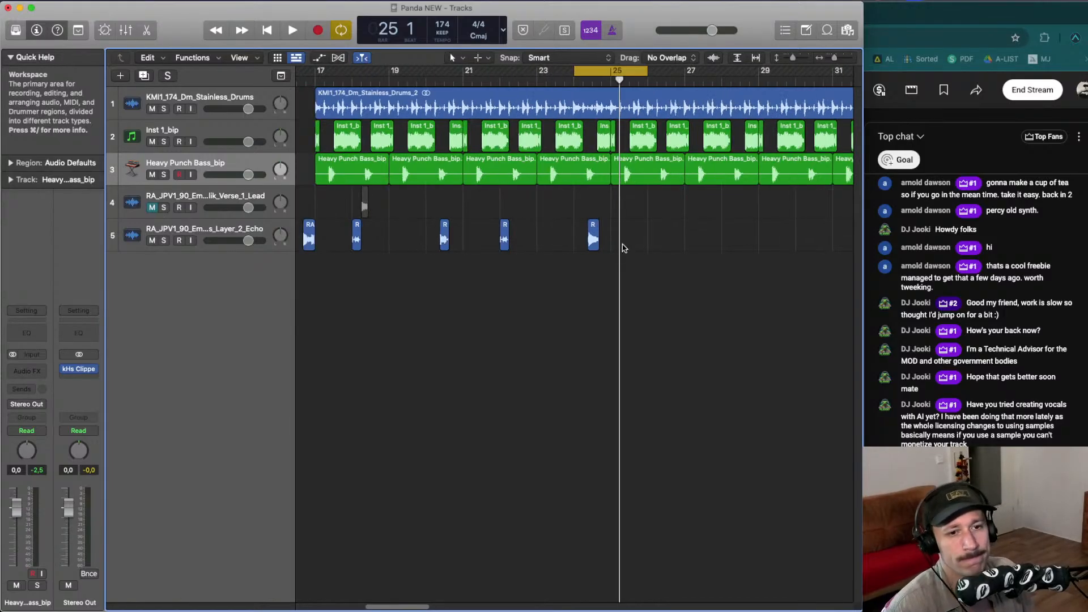
key("super+Left")
key("super+Left")
key("super+Left")
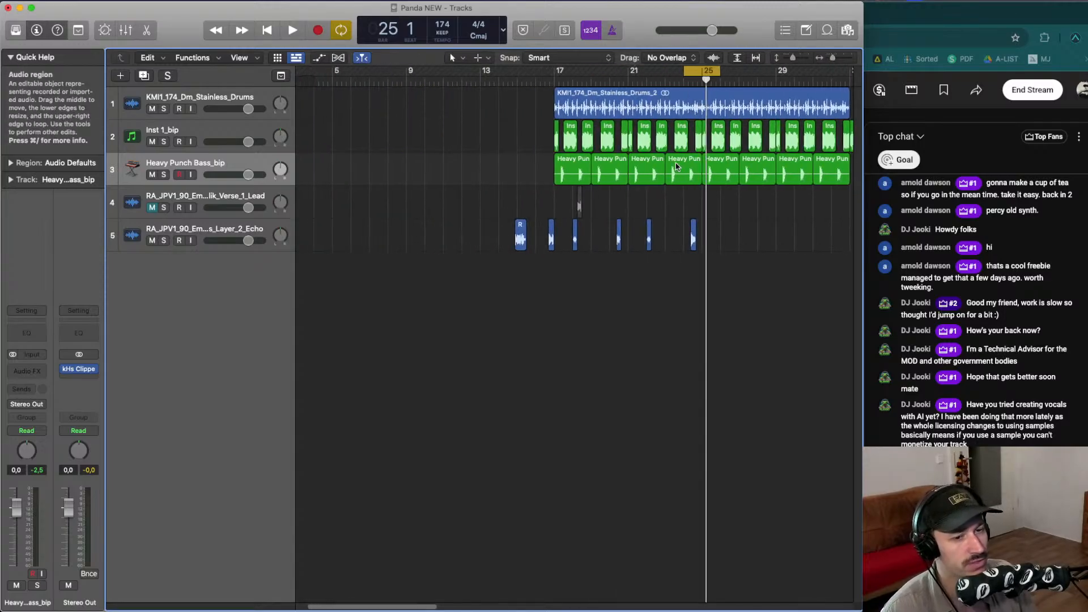
left_click(536, 79)
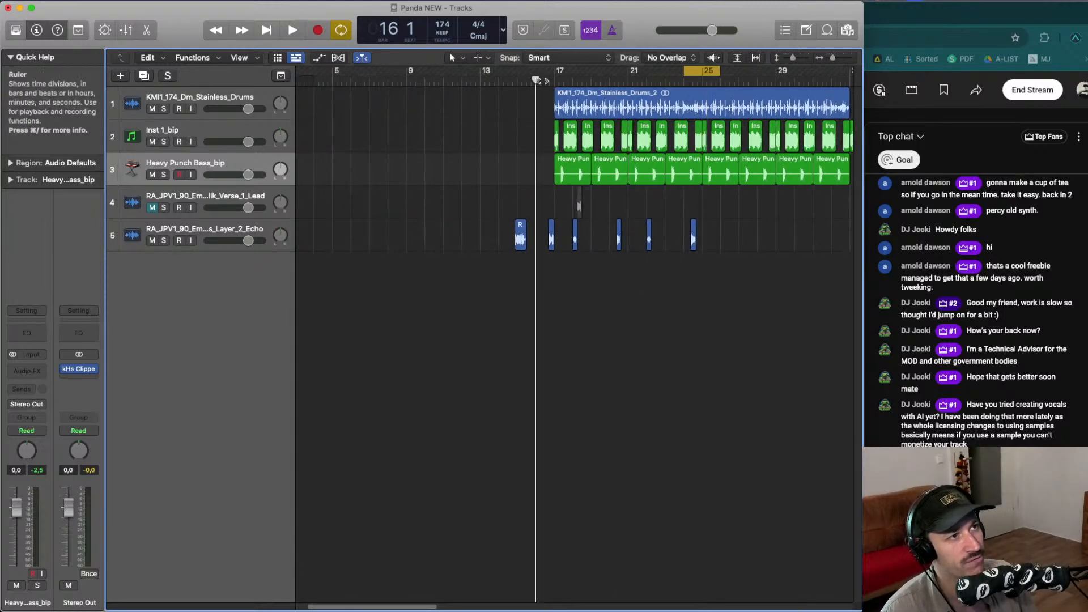
key("space")
key("space")
- Set the cycle range from bar 17 to bar 25, select the six echo vocal slices and play them
left_click_drag(556, 70, 679, 69)
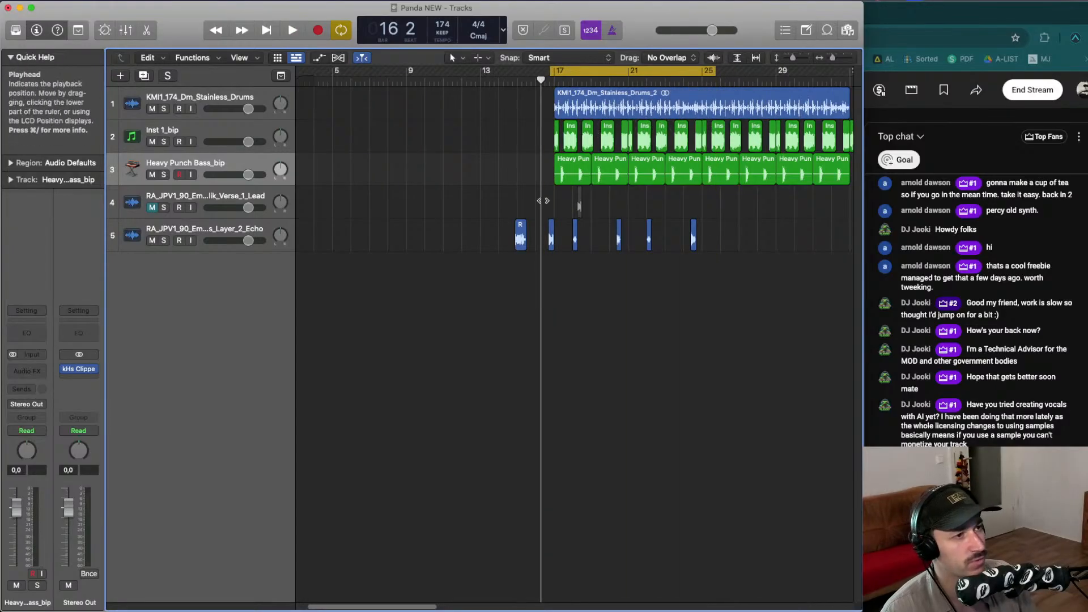
left_click_drag(547, 223, 698, 225)
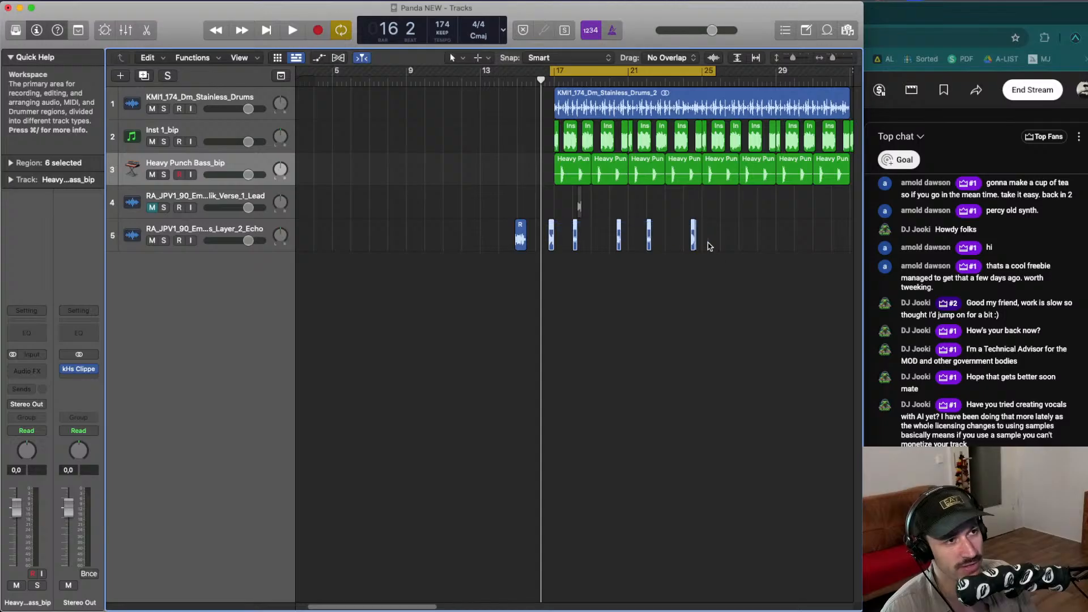
key("space")
key("space")
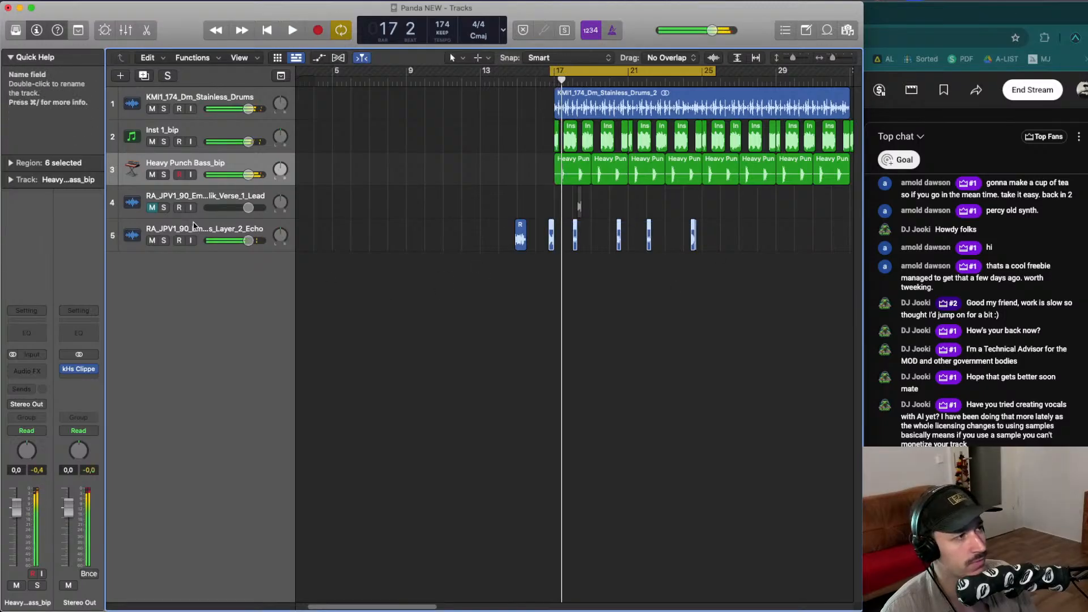
- Insert the Minimal Evoke plugin as an audio effect on the Joe Publik Chorus Layer 2 Echo track
left_click(233, 221)
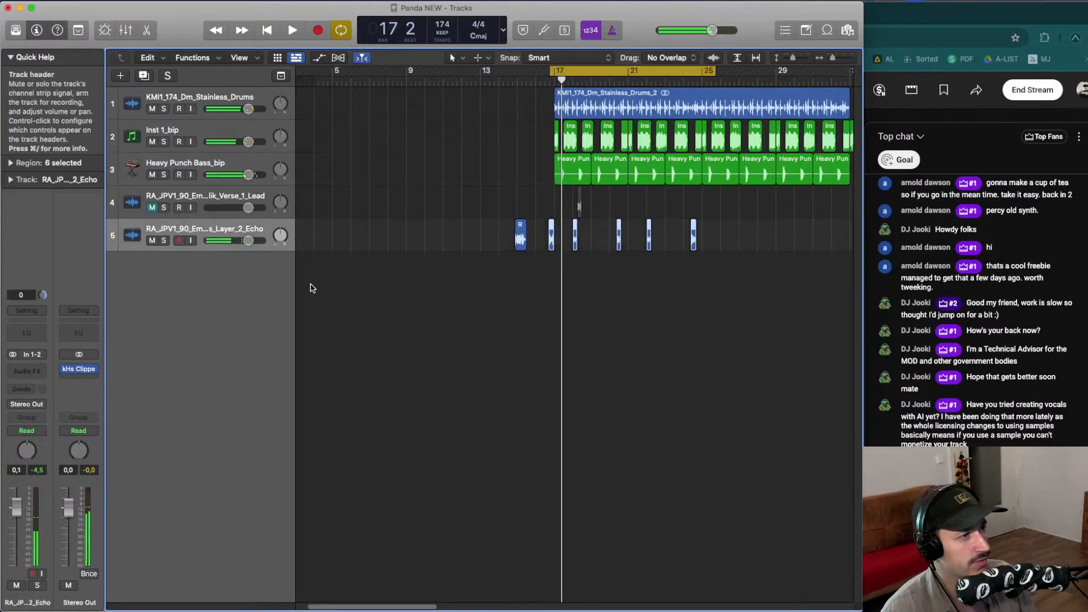
left_click(31, 372)
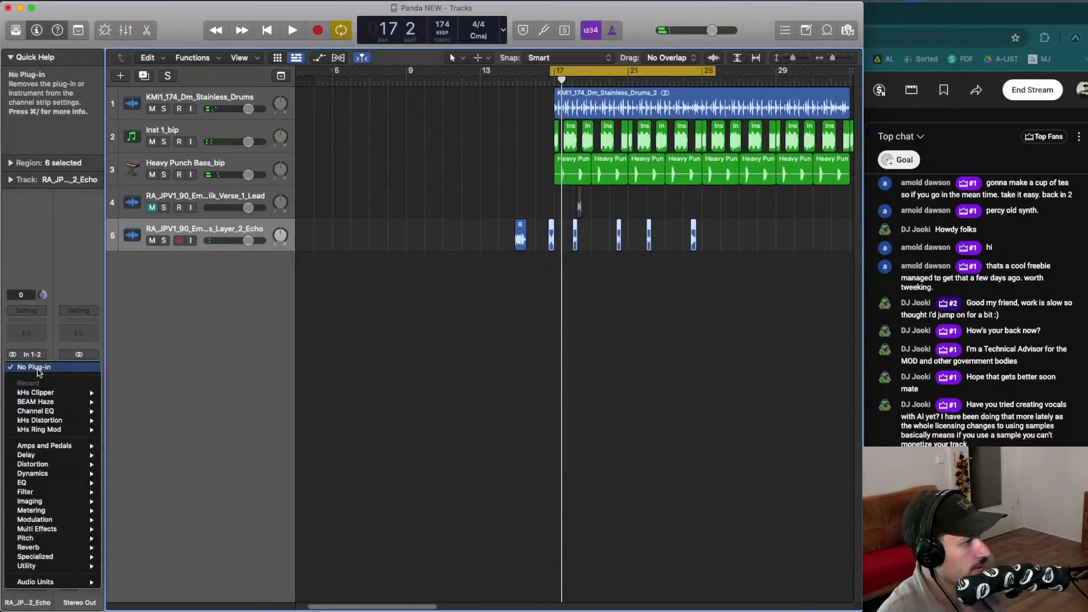
mouse_move(61, 579)
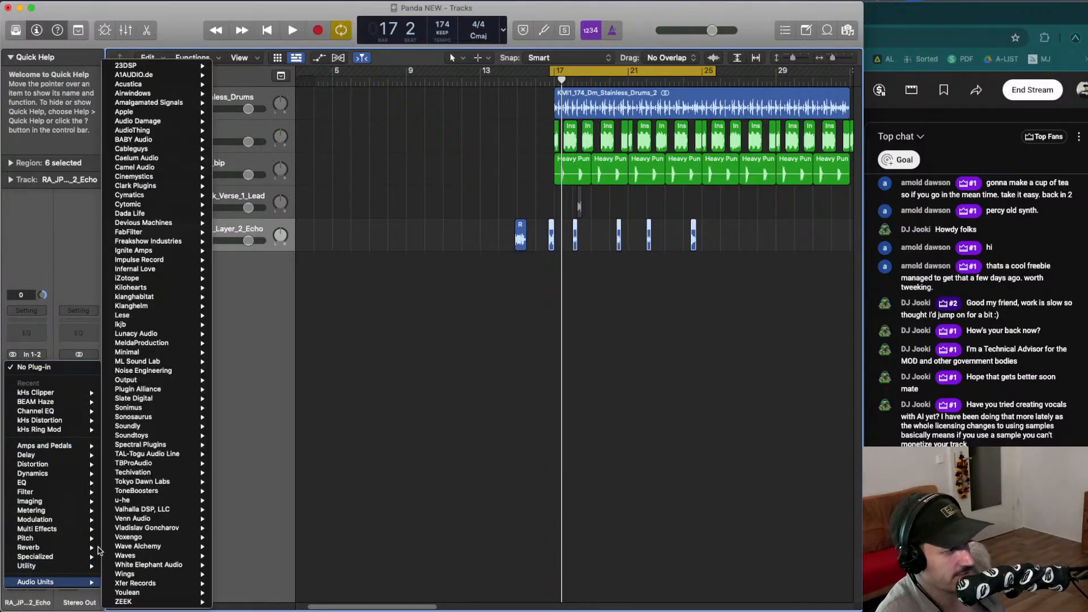
mouse_move(187, 139)
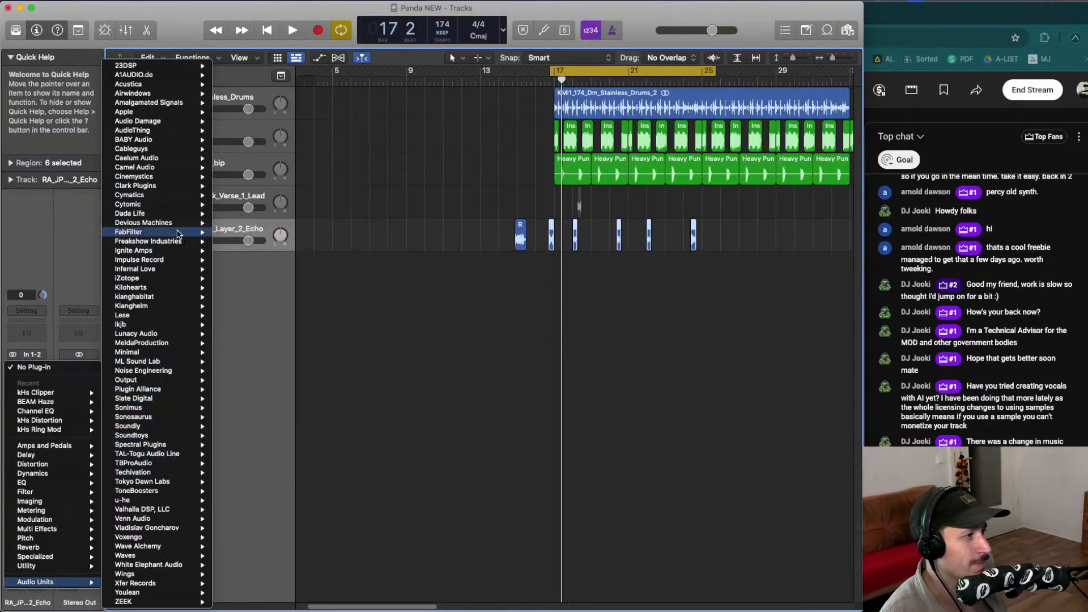
mouse_move(156, 104)
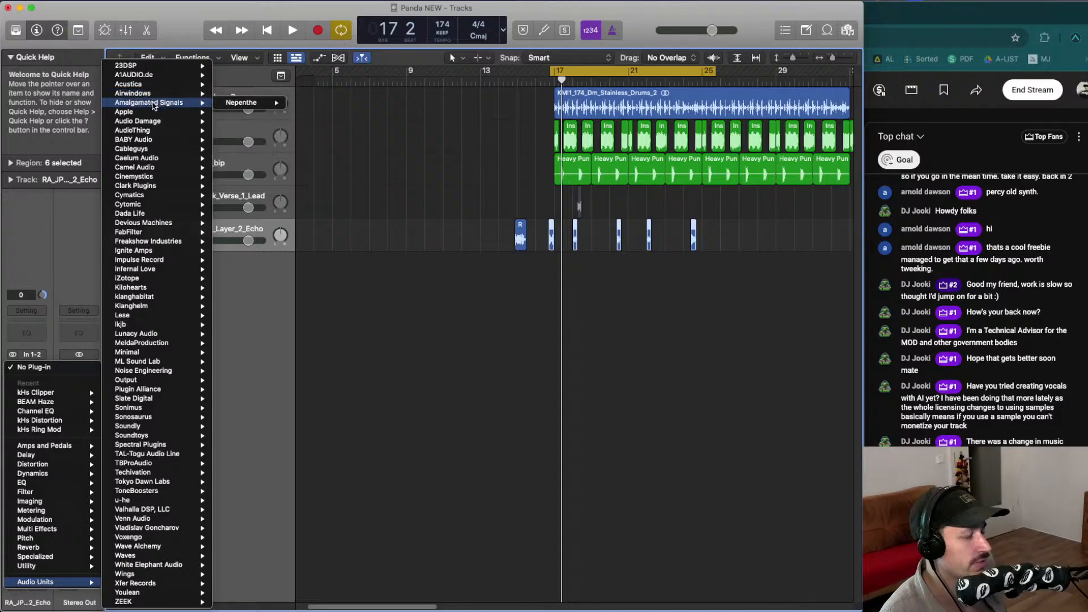
mouse_move(176, 371)
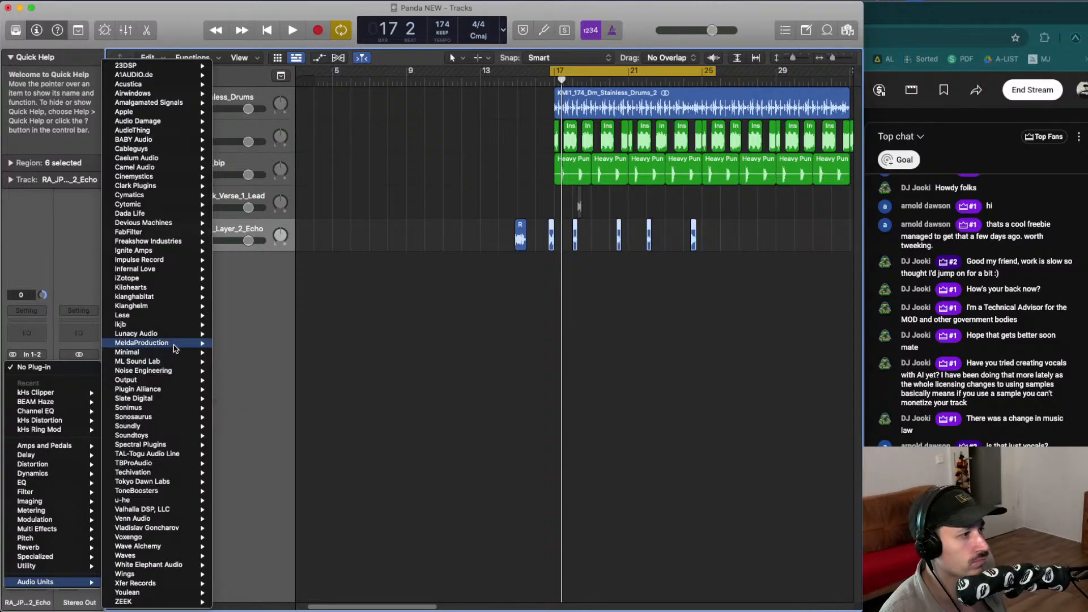
mouse_move(178, 347)
mouse_move(212, 343)
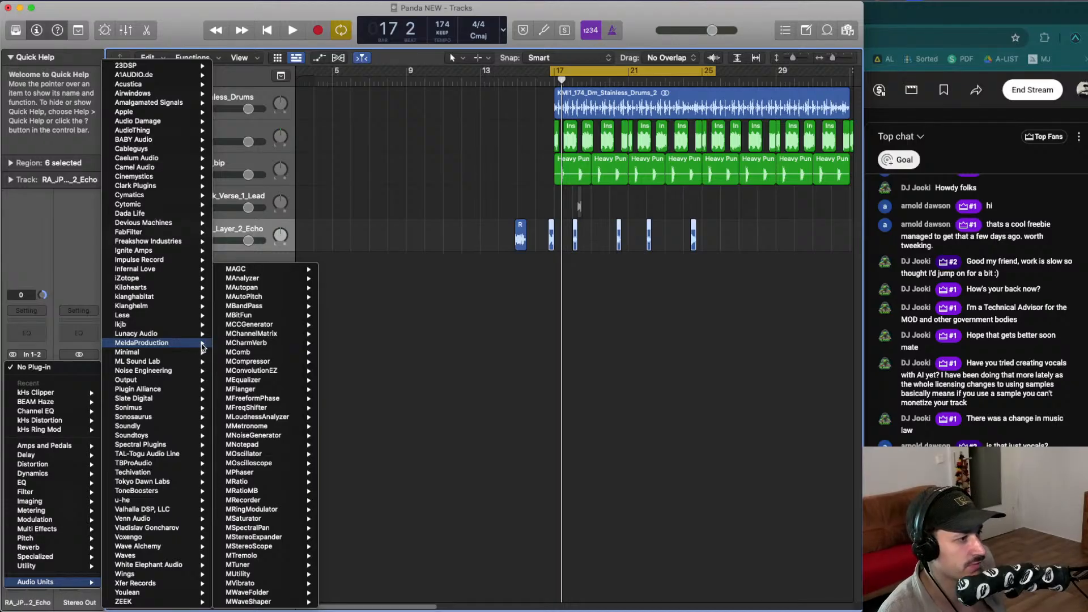
mouse_move(266, 373)
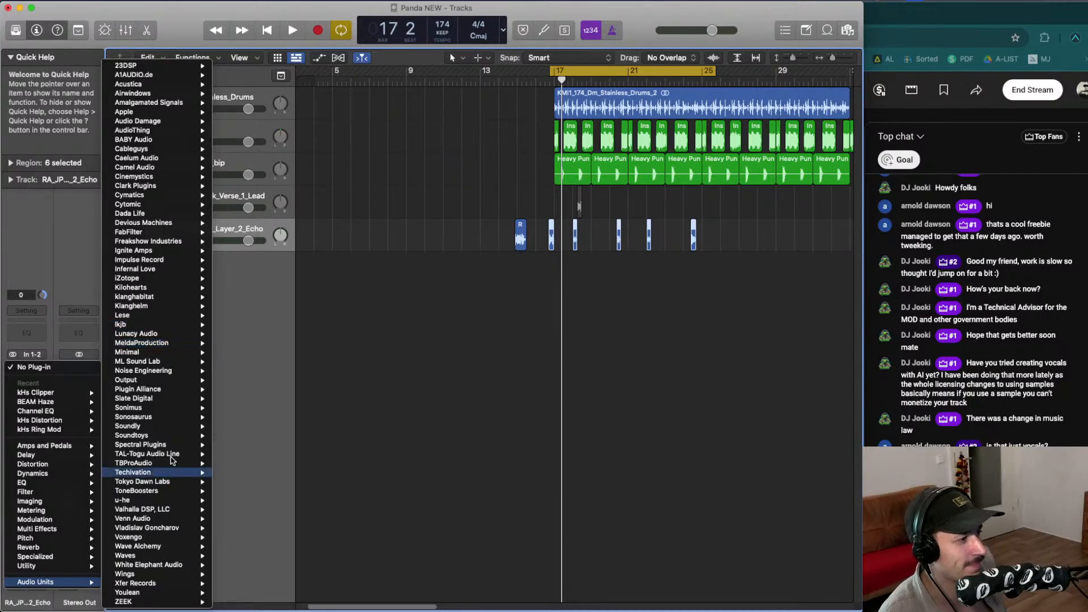
mouse_move(165, 310)
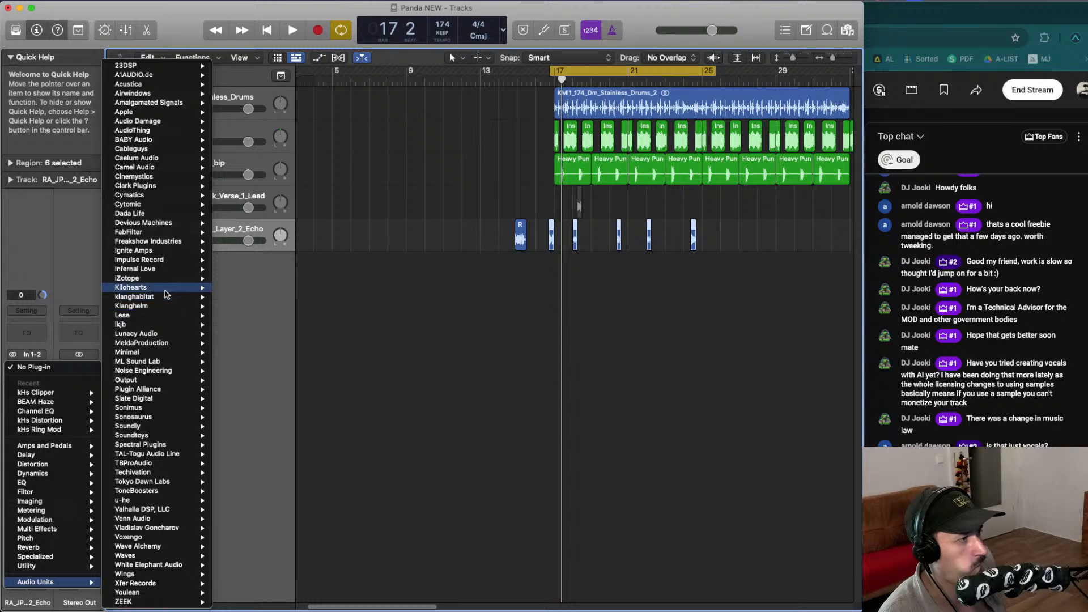
mouse_move(166, 292)
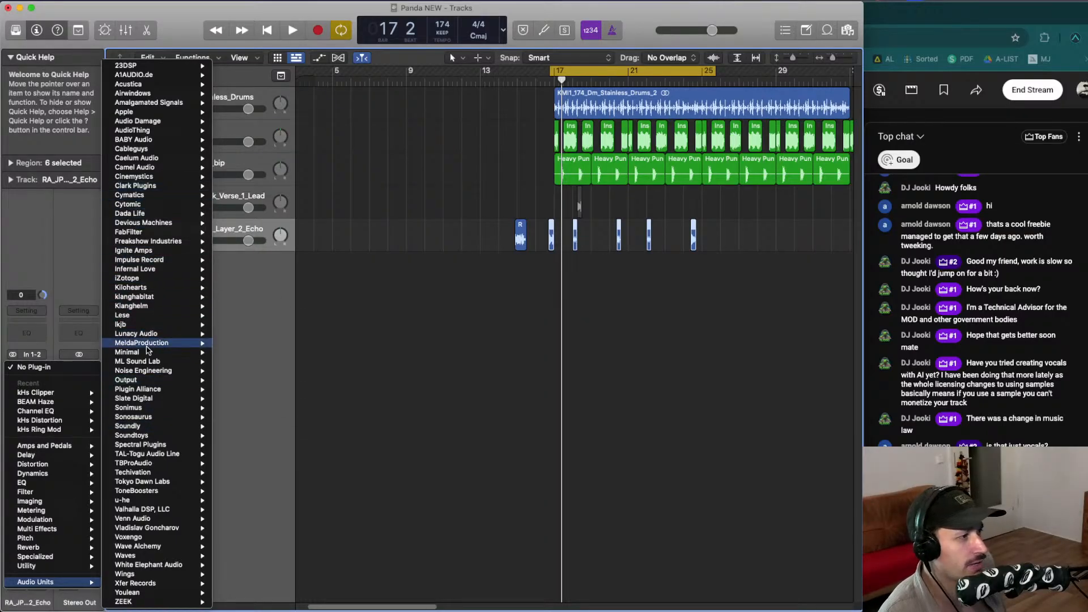
mouse_move(190, 353)
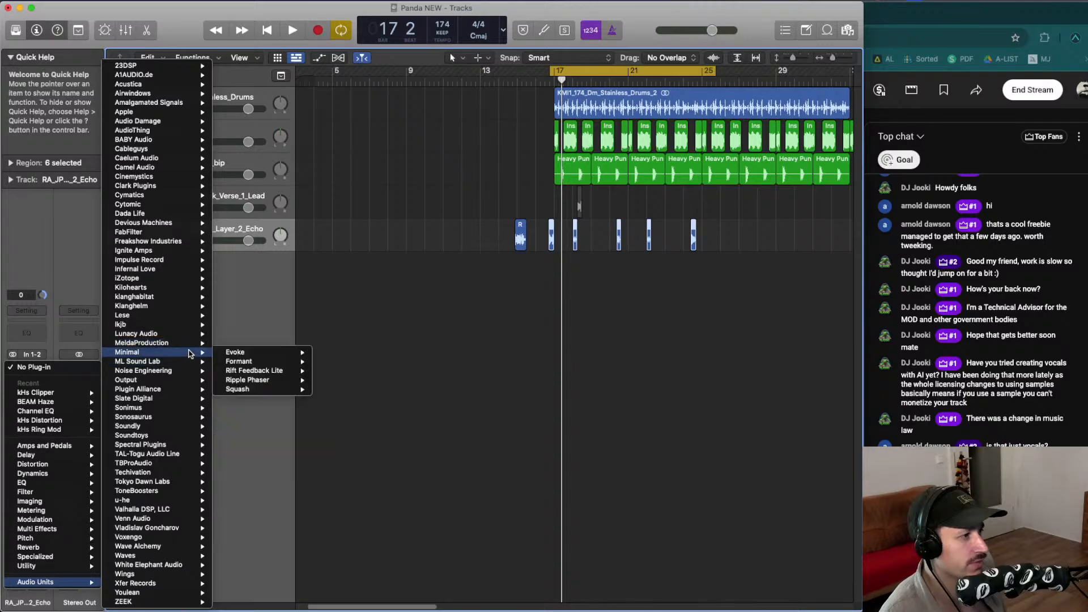
left_click(340, 339)
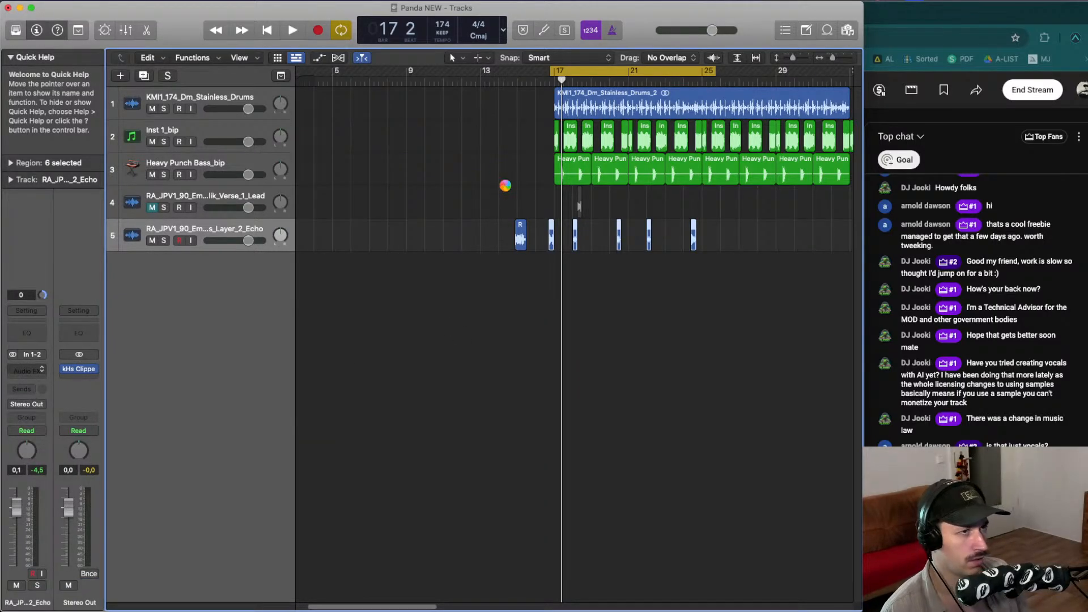
- Open Evoke's Minimal Picks preset pack and audition the Angle Spinner and Animated Stack presets
key("space")
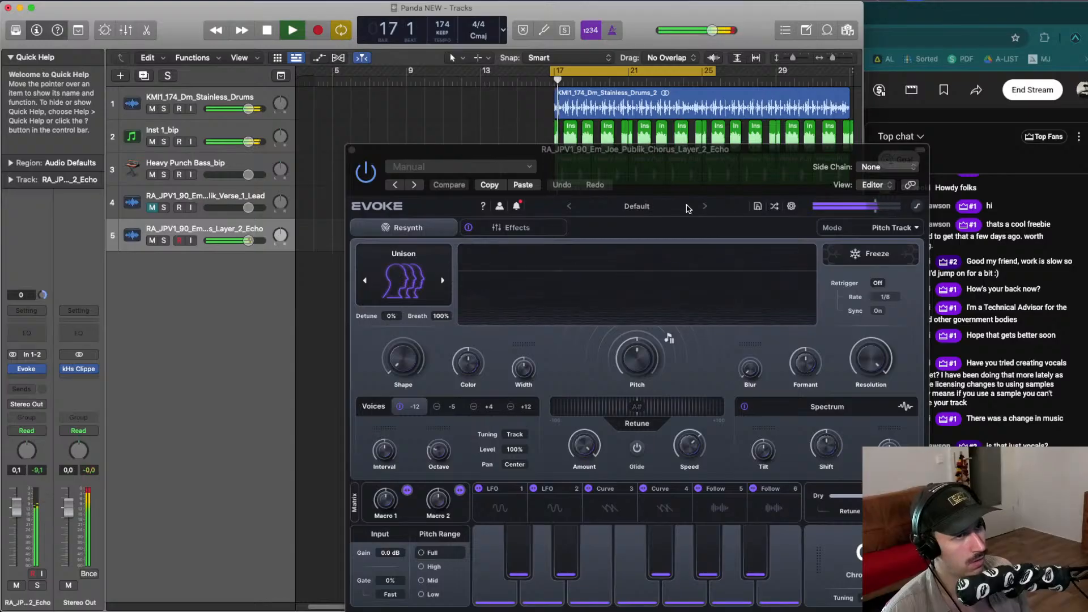
left_click(687, 208)
left_click(626, 207)
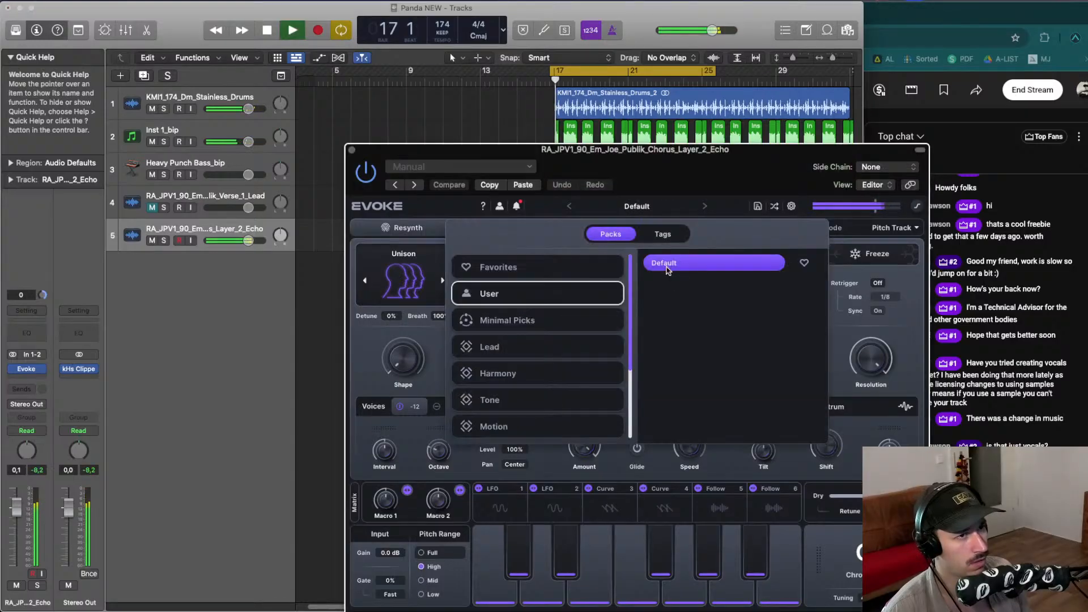
left_click(600, 322)
left_click(684, 303)
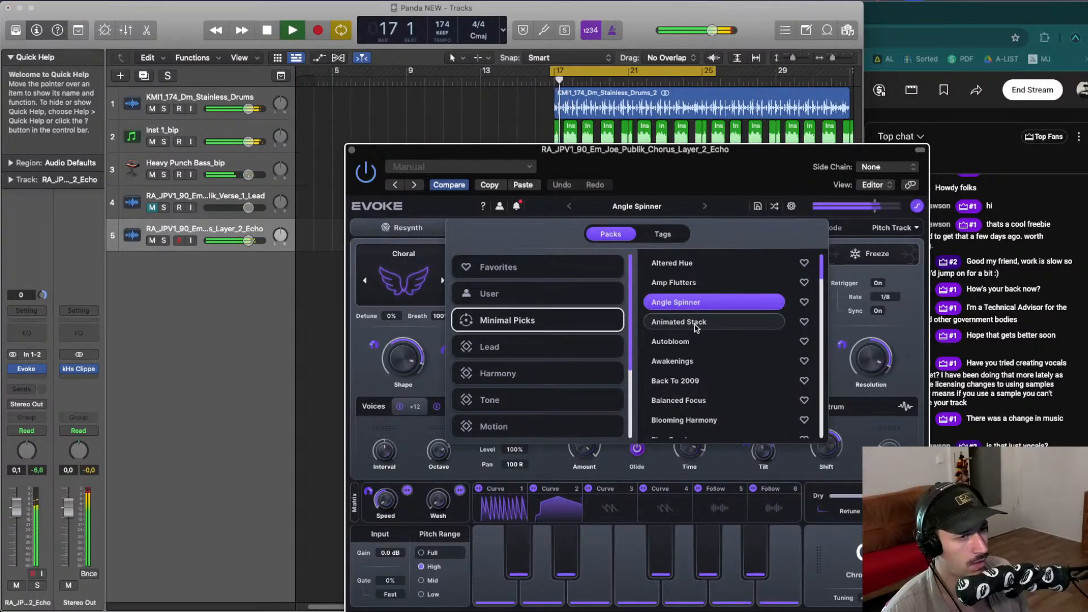
left_click(694, 323)
left_click(688, 284)
- Audition further Minimal Picks presets during playback and settle on Animated Stack
left_click_drag(701, 153, 560, 132)
key("space")
left_click(543, 303)
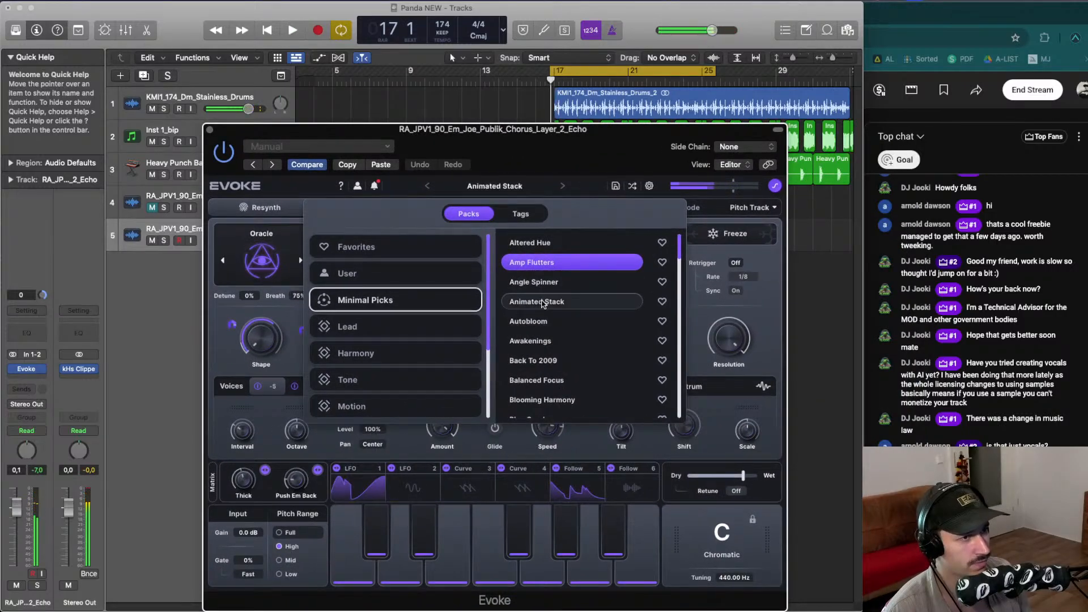
key("space")
left_click(542, 244)
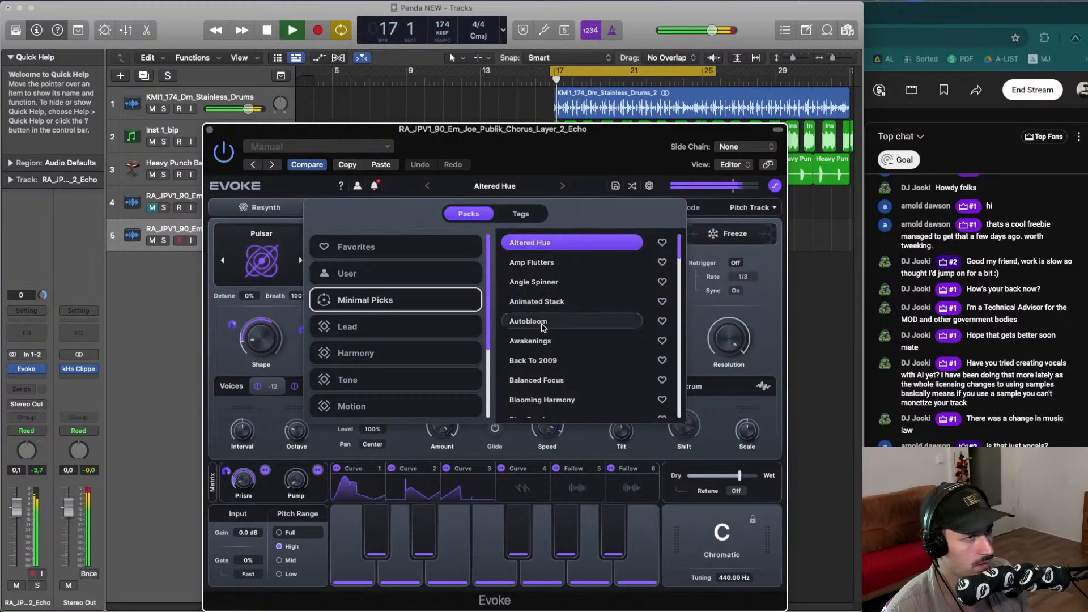
left_click(543, 322)
left_click(546, 341)
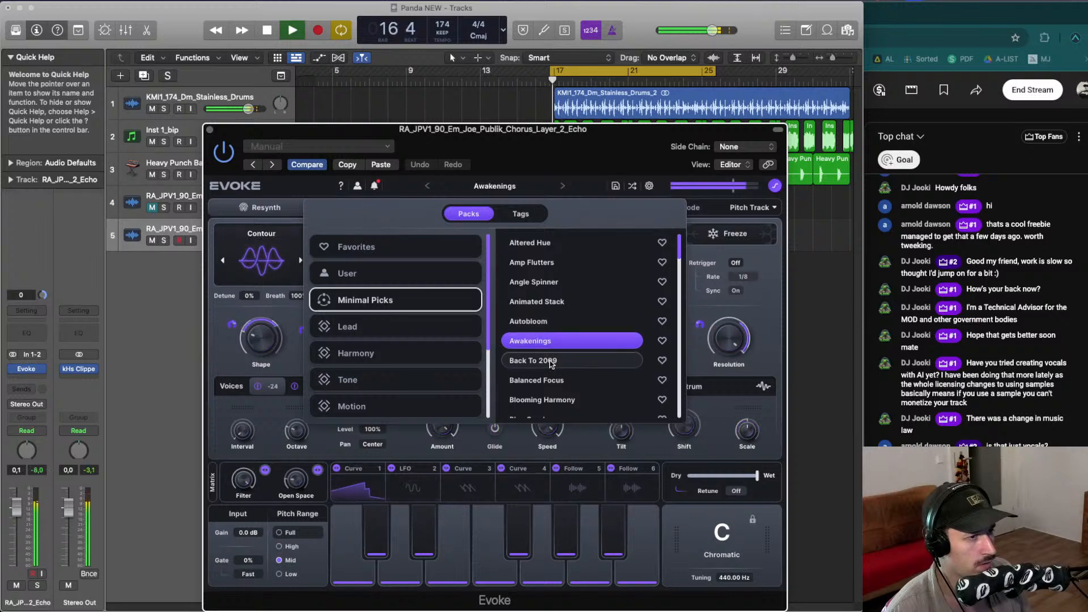
left_click(547, 361)
left_click(546, 381)
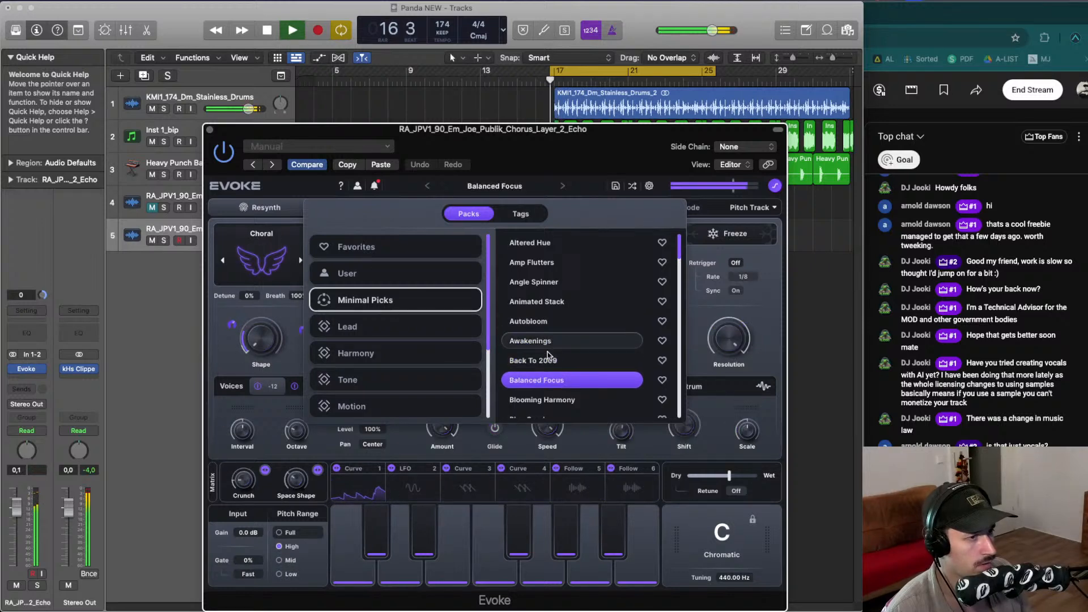
left_click(547, 306)
left_click(544, 396)
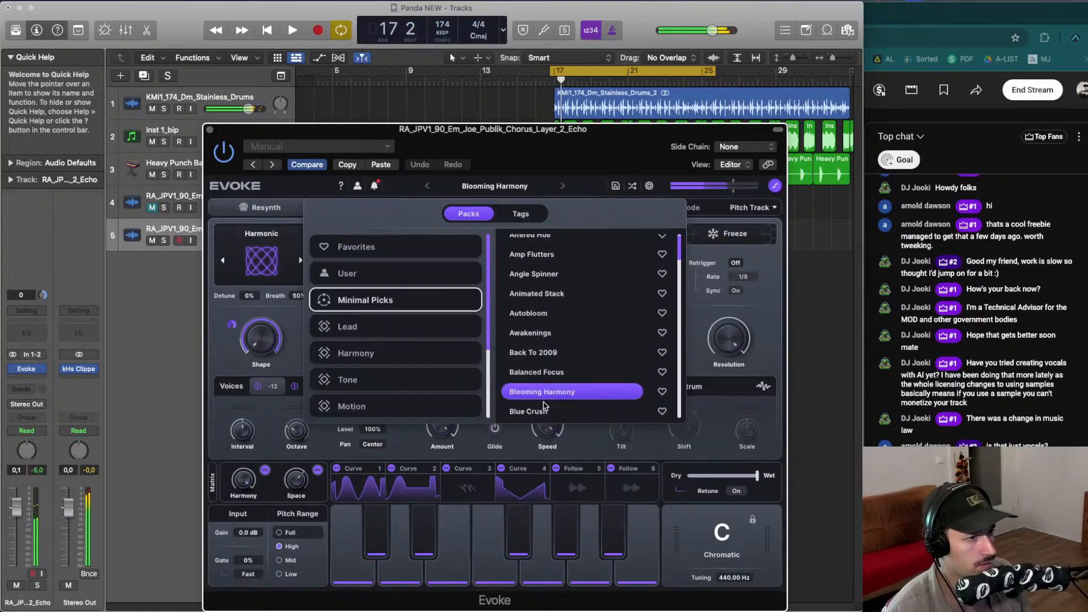
left_click(544, 407)
key("space")
left_click(549, 292)
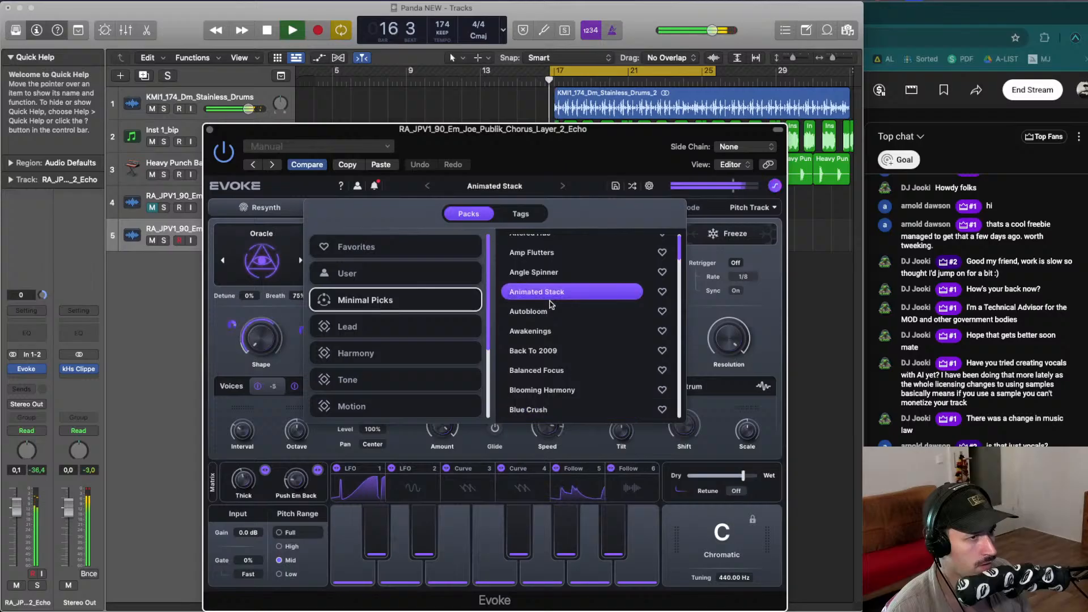
- Insert Lunacy Audio's BEAM Haze plugin after Evoke on the echo vocal track, then close its window
scroll(550, 306, "down", 2)
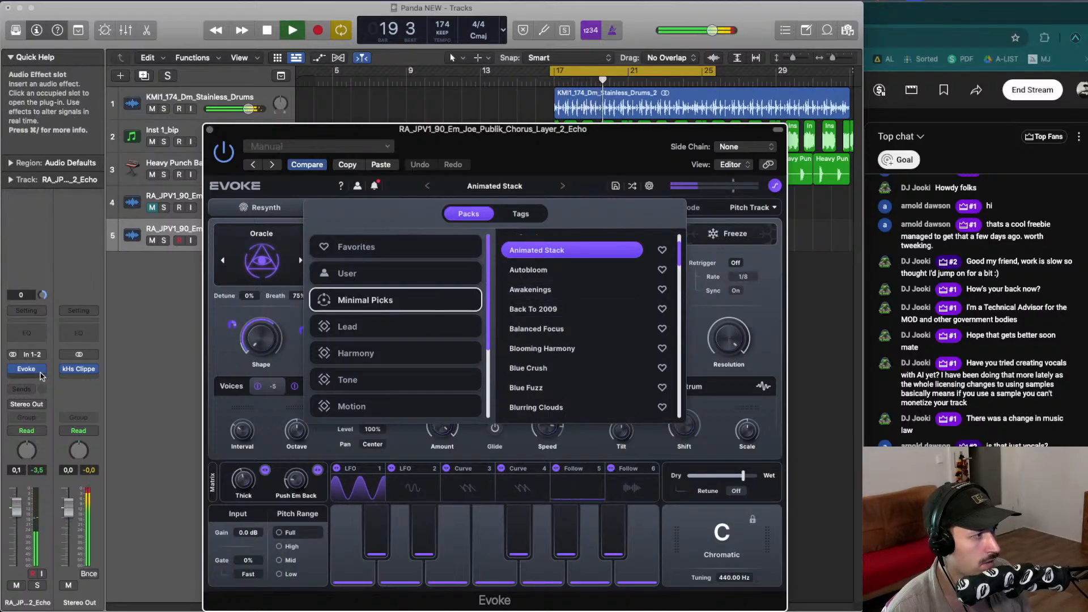
left_click(47, 381)
mouse_move(77, 590)
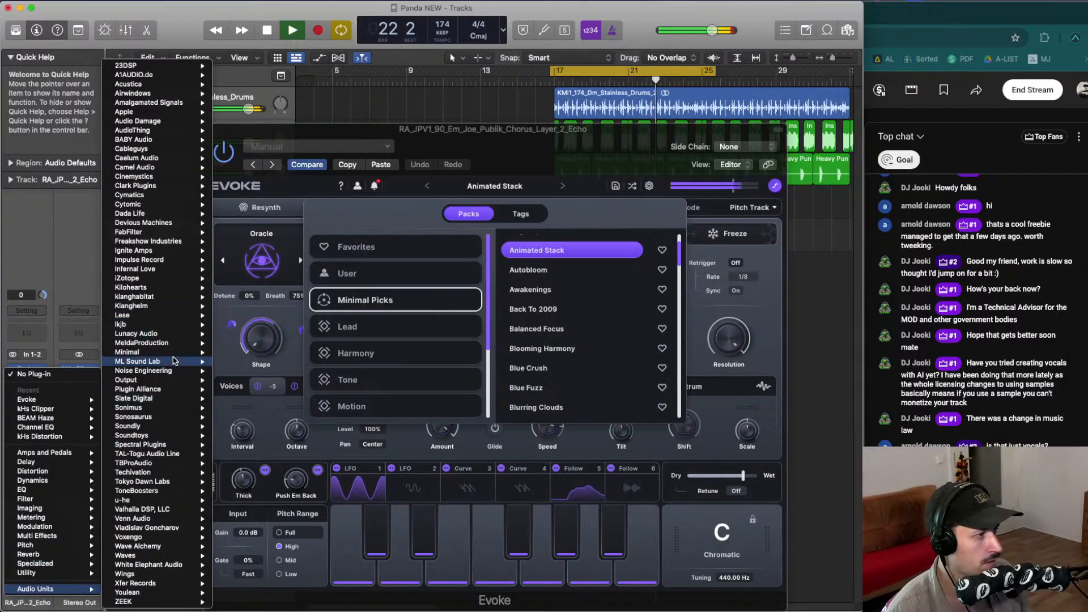
mouse_move(170, 345)
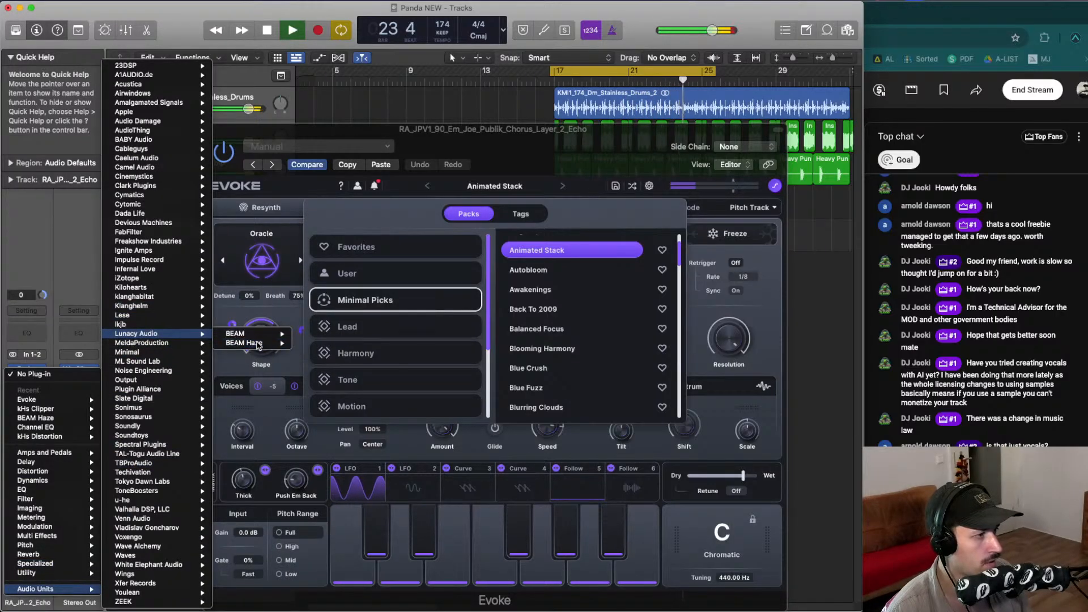
left_click(259, 345)
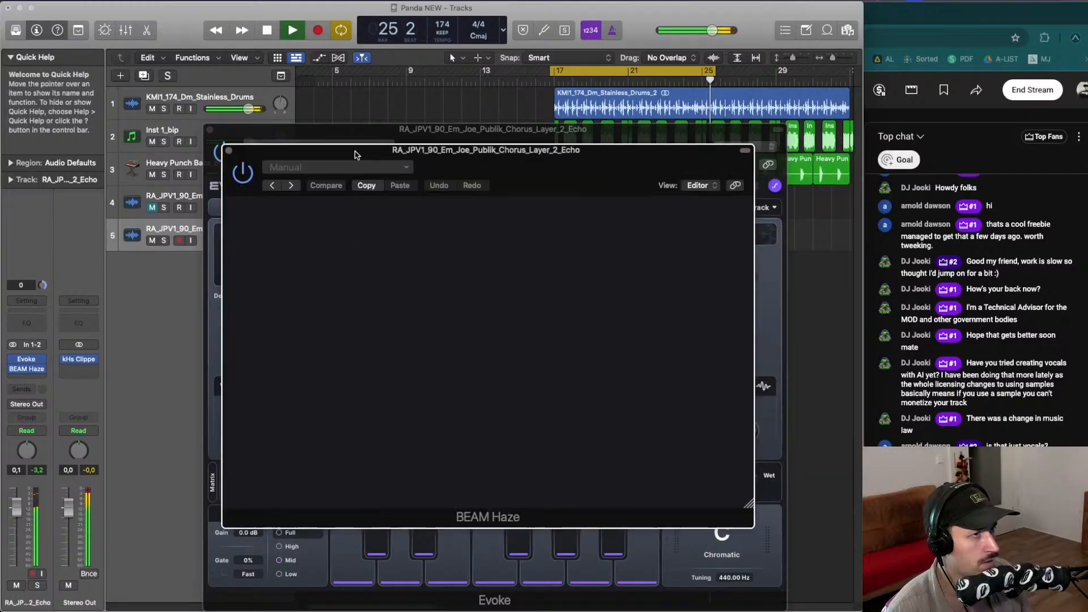
left_click_drag(460, 159, 444, 157)
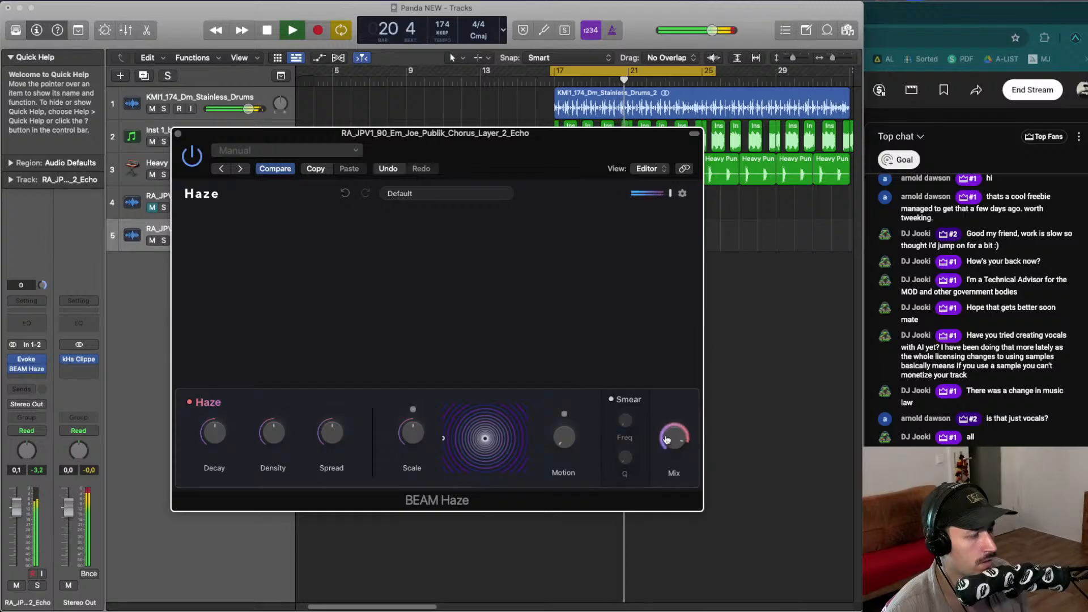
left_click(178, 133)
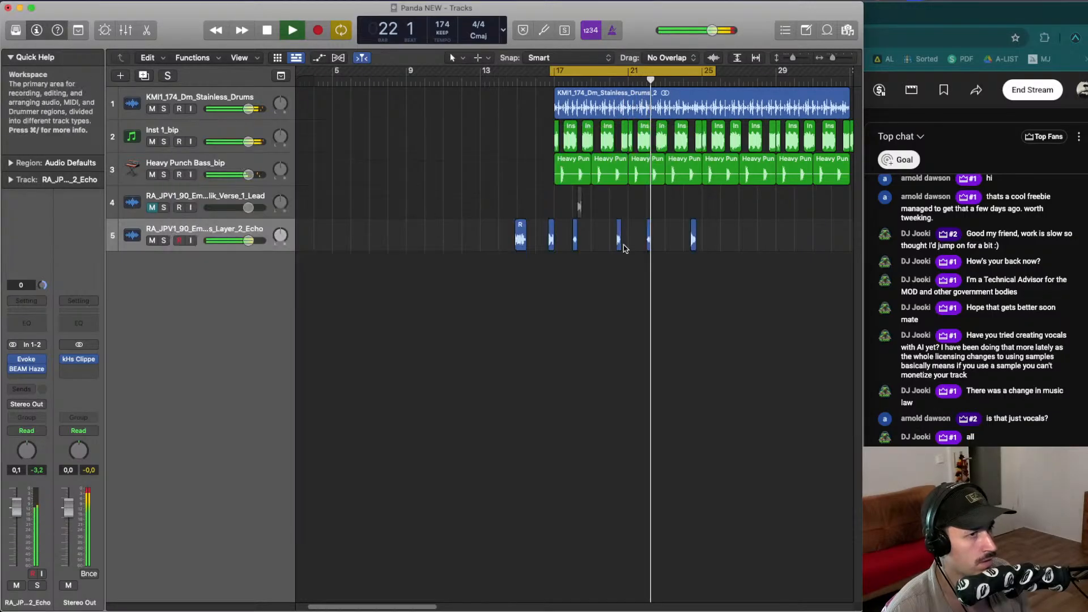
- Cycle a short range around bar 18 and nudge the third echo vocal slice slightly later
key("space")
key("space")
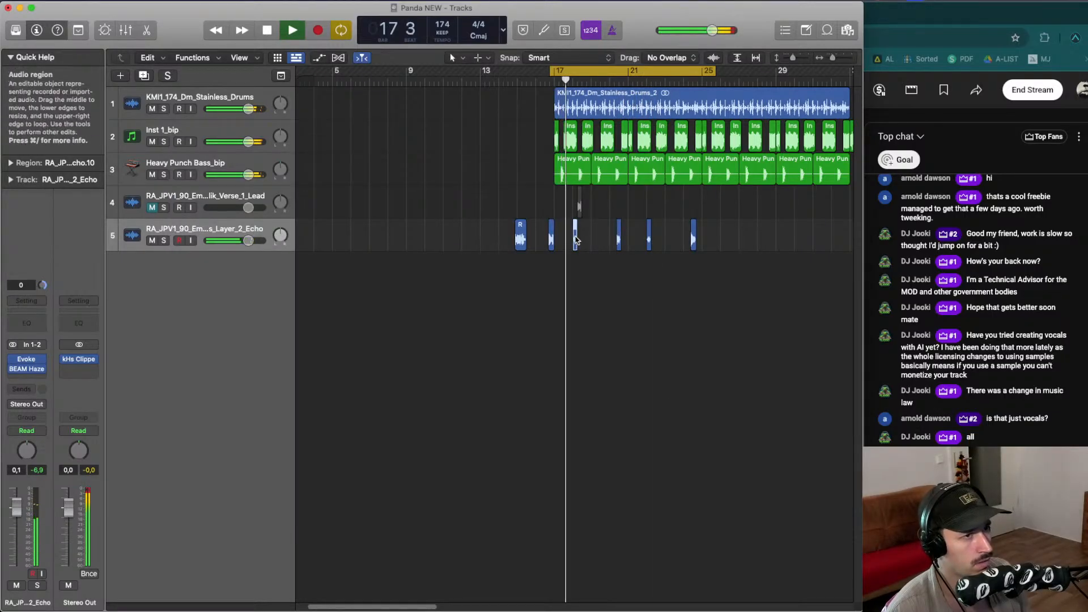
left_click(576, 238)
key("space")
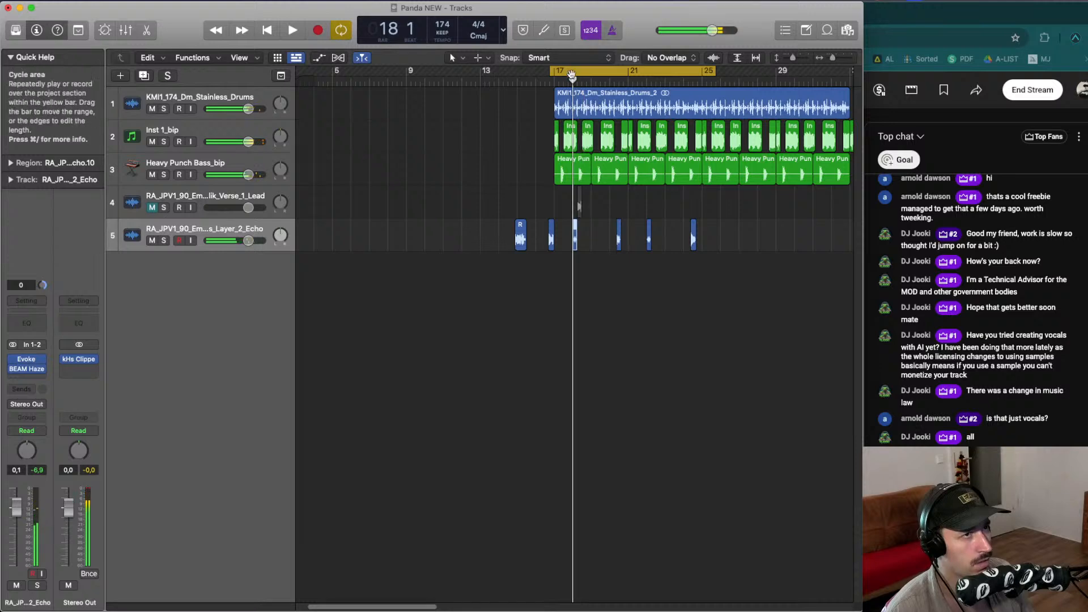
left_click_drag(573, 73, 627, 74)
key("space")
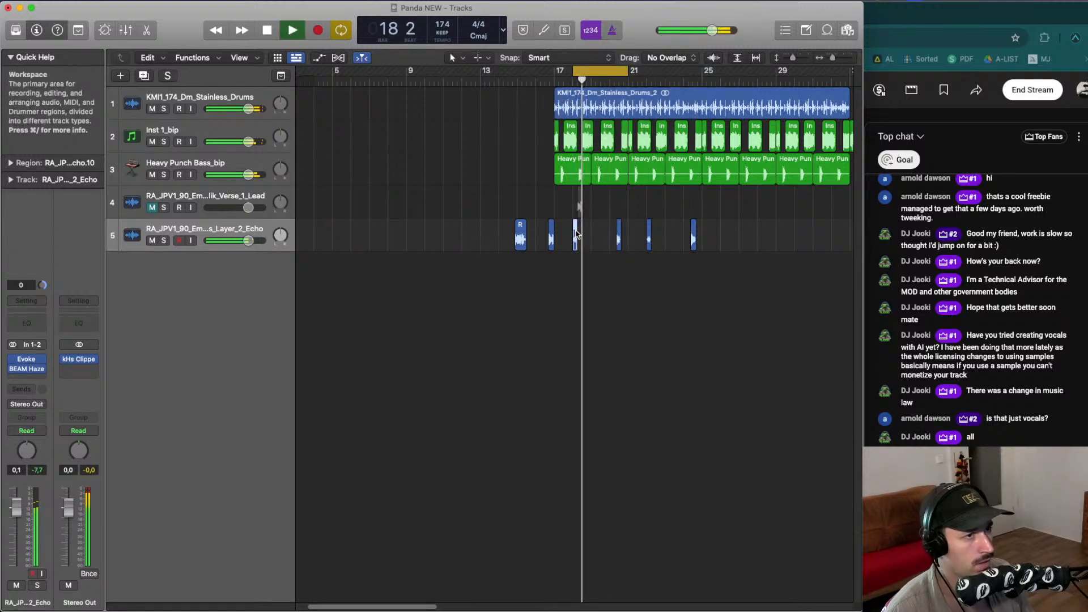
left_click_drag(578, 234, 587, 231)
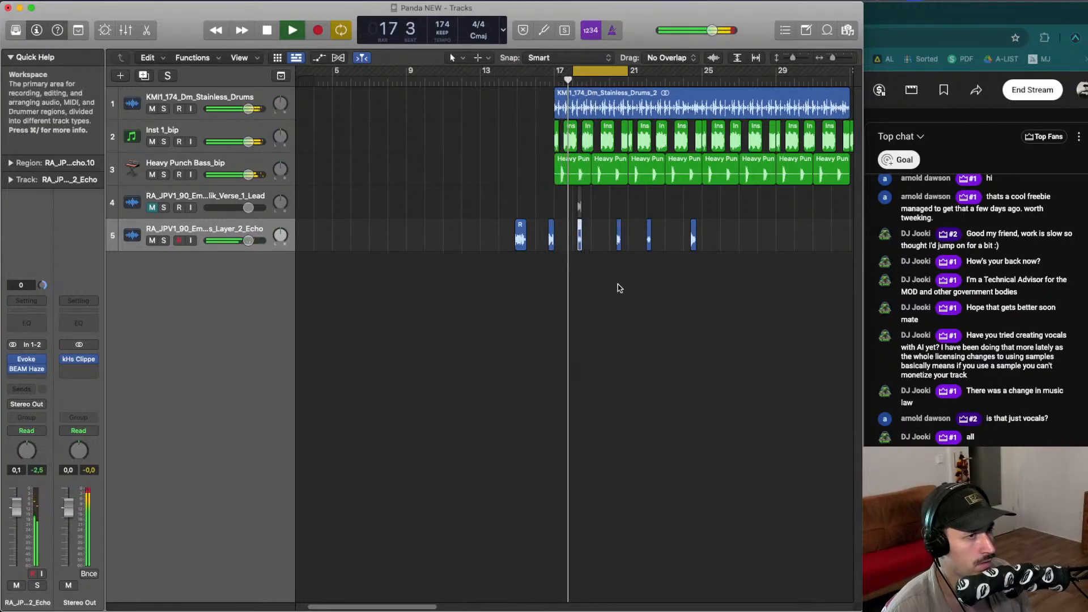
- Cycle the range around bar 20 and move the fourth echo vocal slice slightly later
left_click(607, 72)
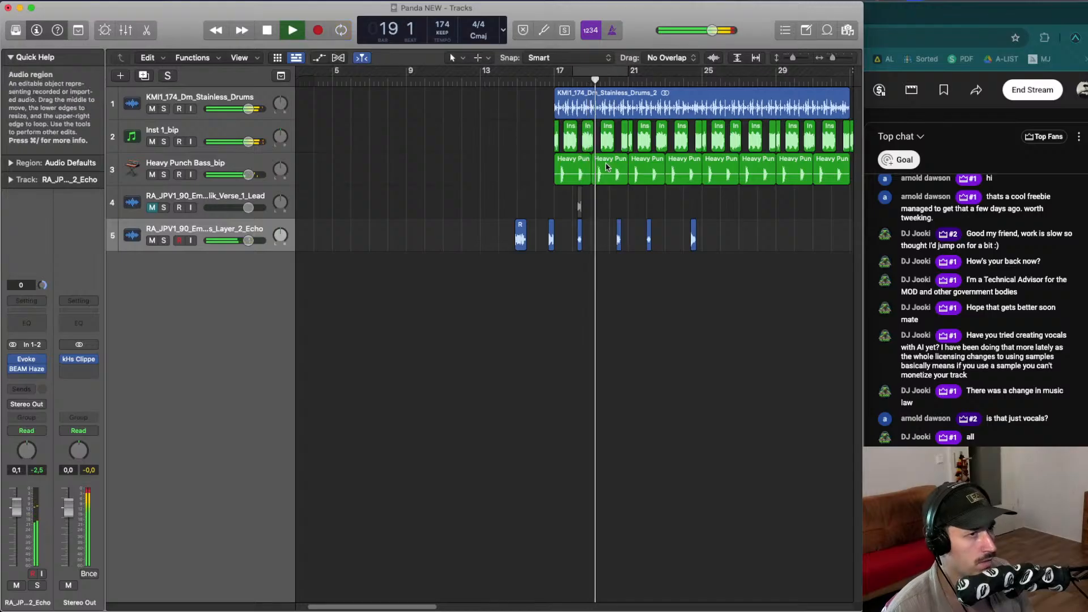
scroll(605, 164, "up", 5)
scroll(606, 164, "down", 1)
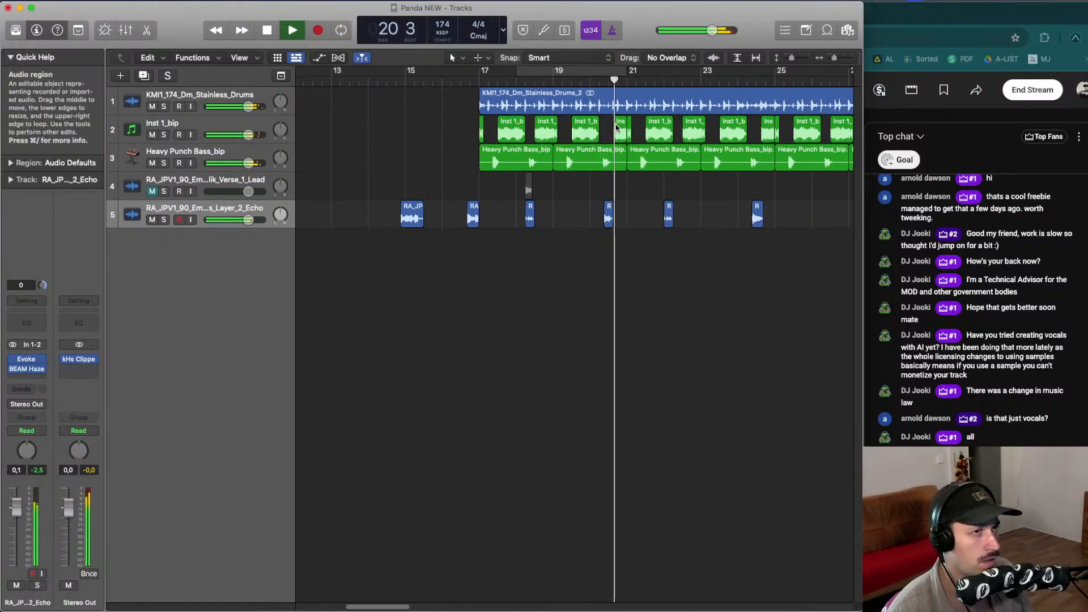
key("space")
left_click_drag(590, 73, 658, 86)
key("space")
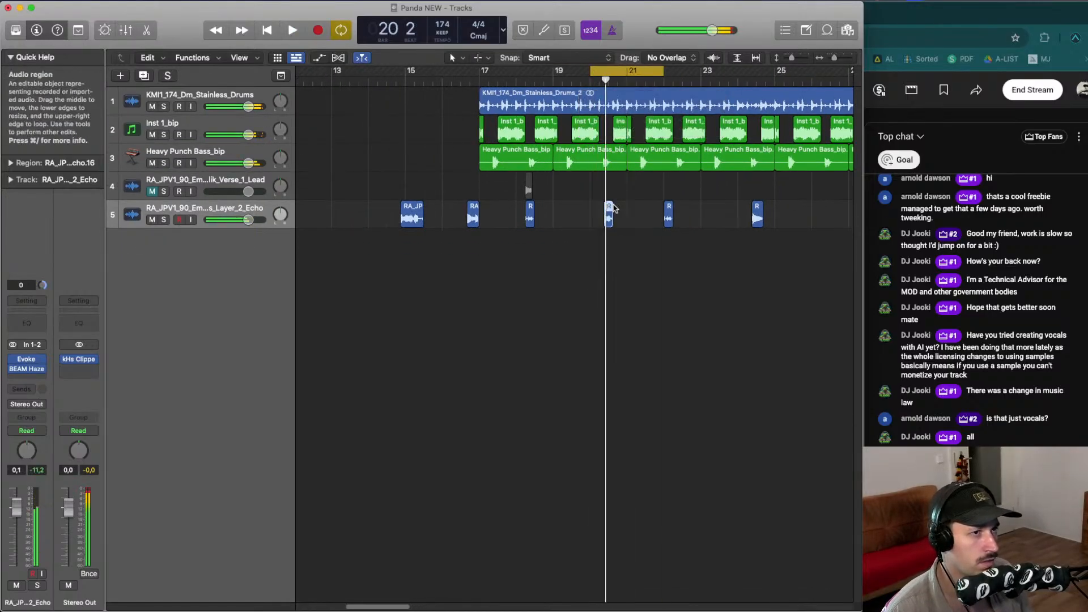
left_click_drag(609, 211, 619, 211)
left_click(604, 221)
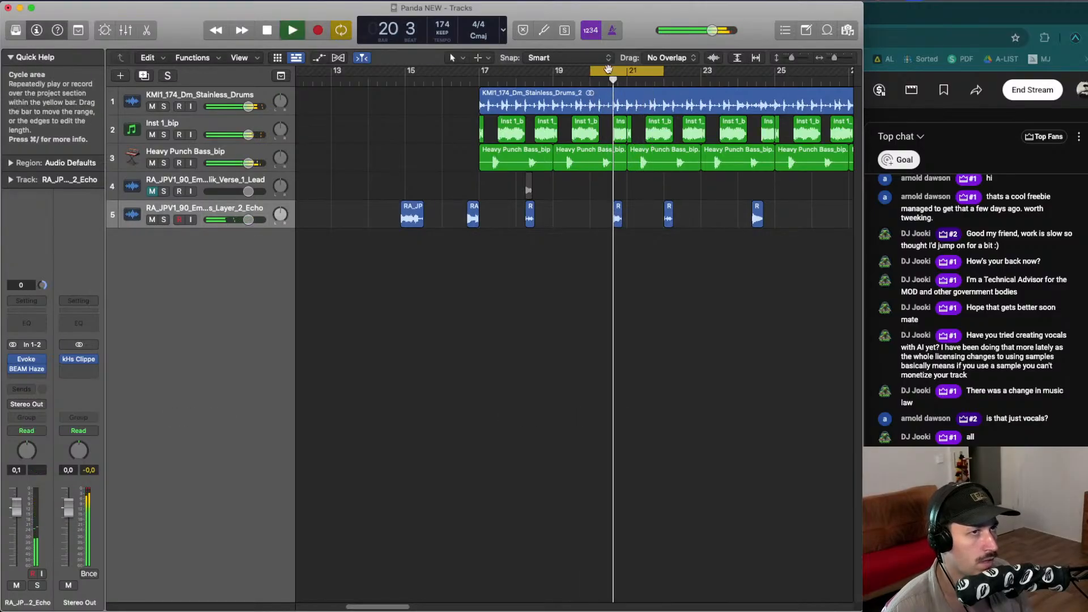
- Compare Evoke bypassed and active during playback, then set its Dry/Wet mix to 35%
left_click(646, 77)
key("space")
left_click_drag(593, 74, 600, 75)
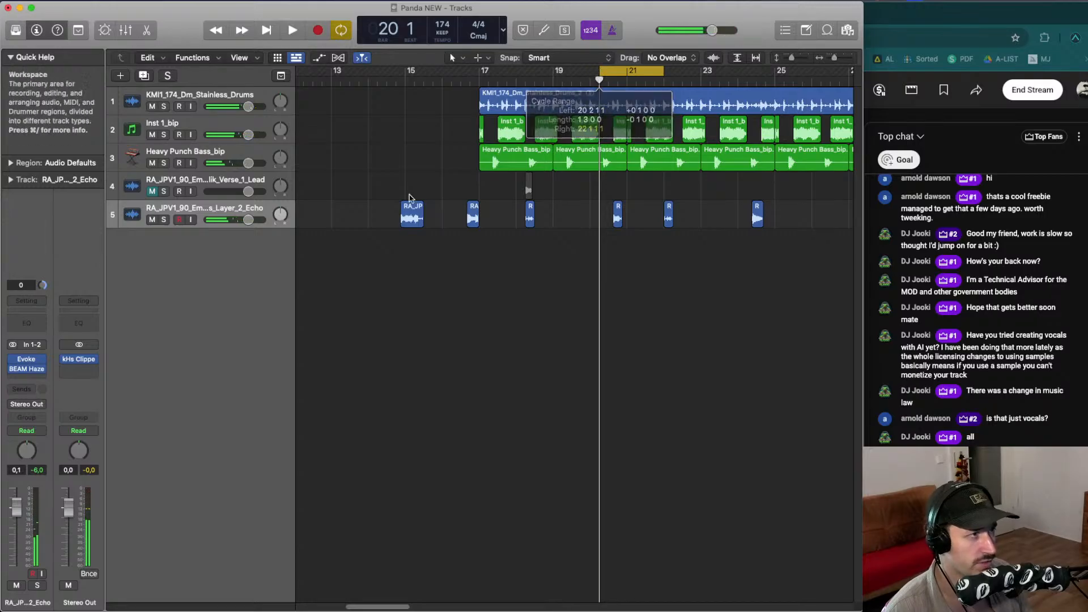
left_click(19, 362)
key("space")
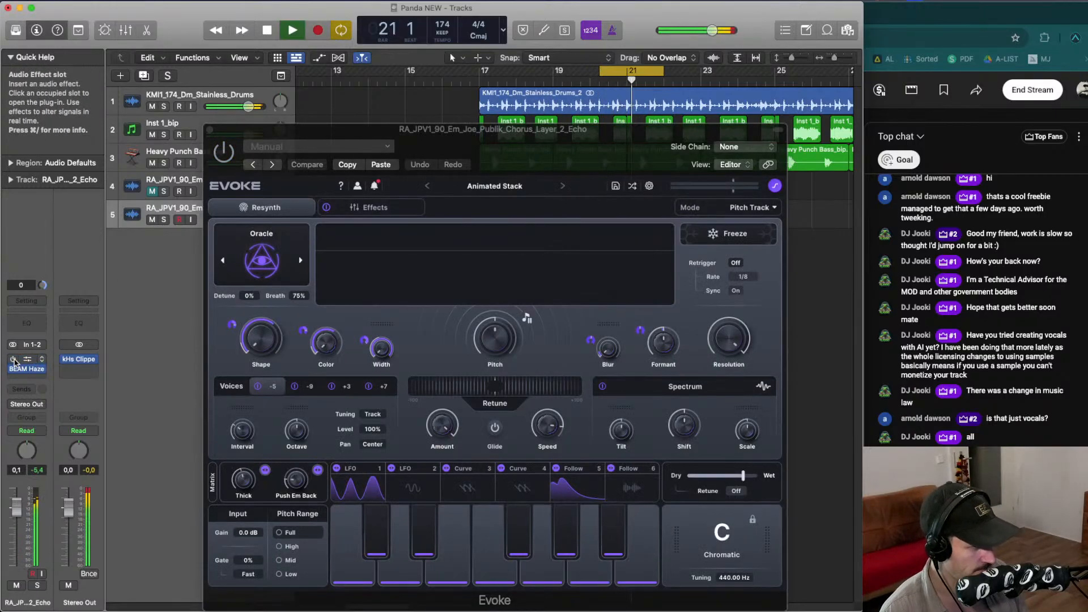
left_click(14, 361)
key("space")
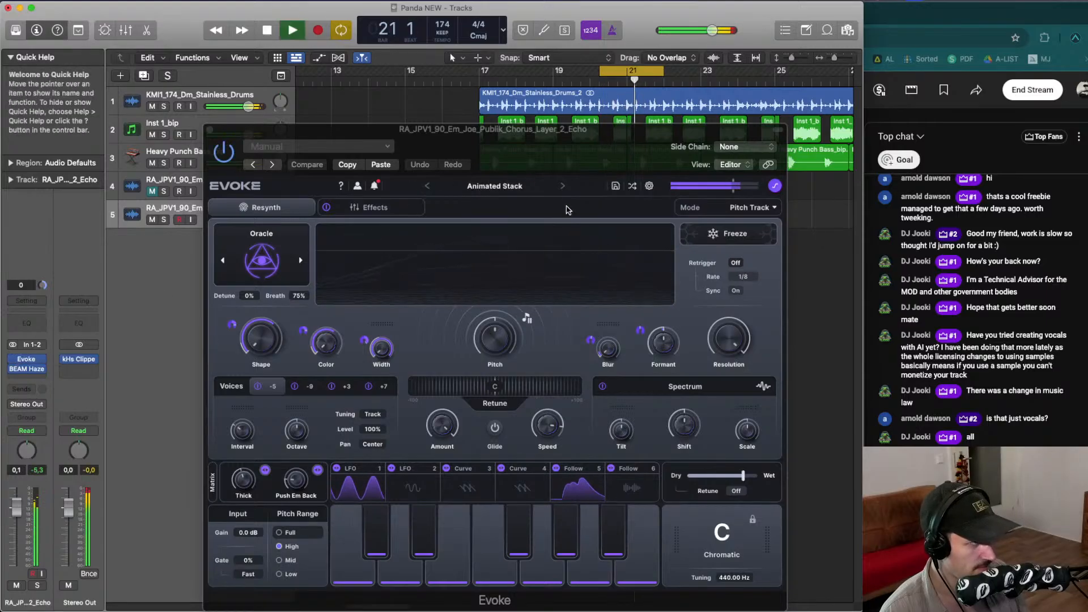
key("space")
key("space")
left_click_drag(741, 476, 693, 476)
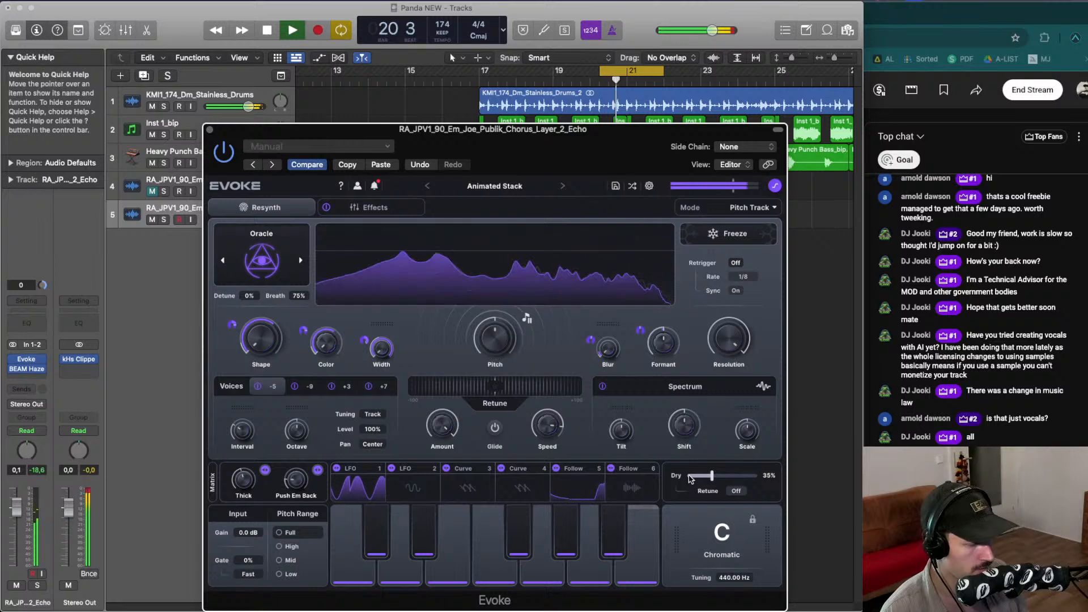
- Lower the echo track's volume fader slightly to about -1.1 dB and close the Evoke window
left_click_drag(17, 507, 17, 511)
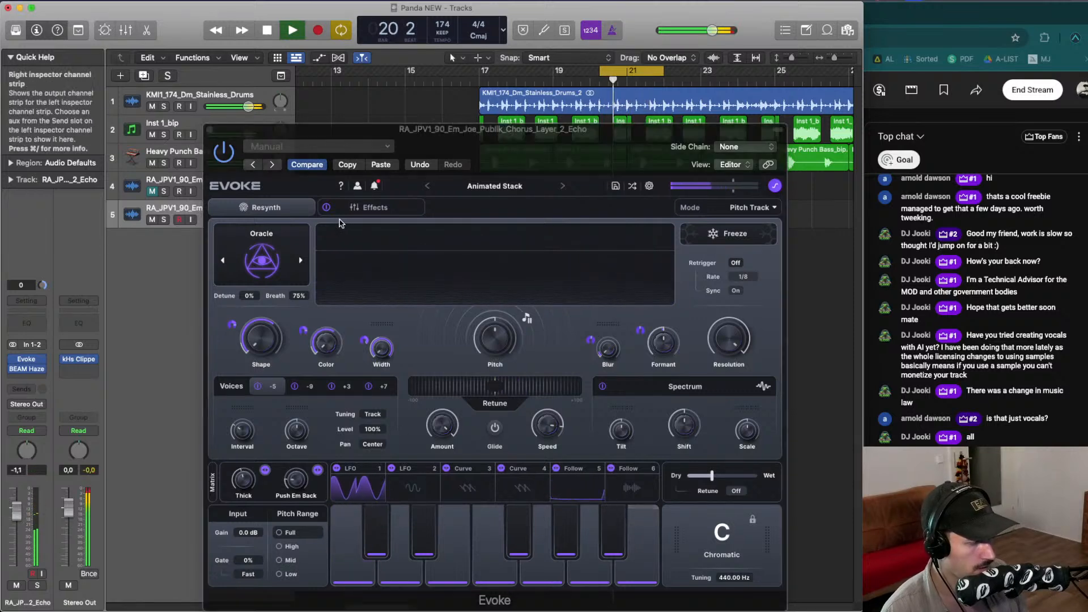
left_click(210, 130)
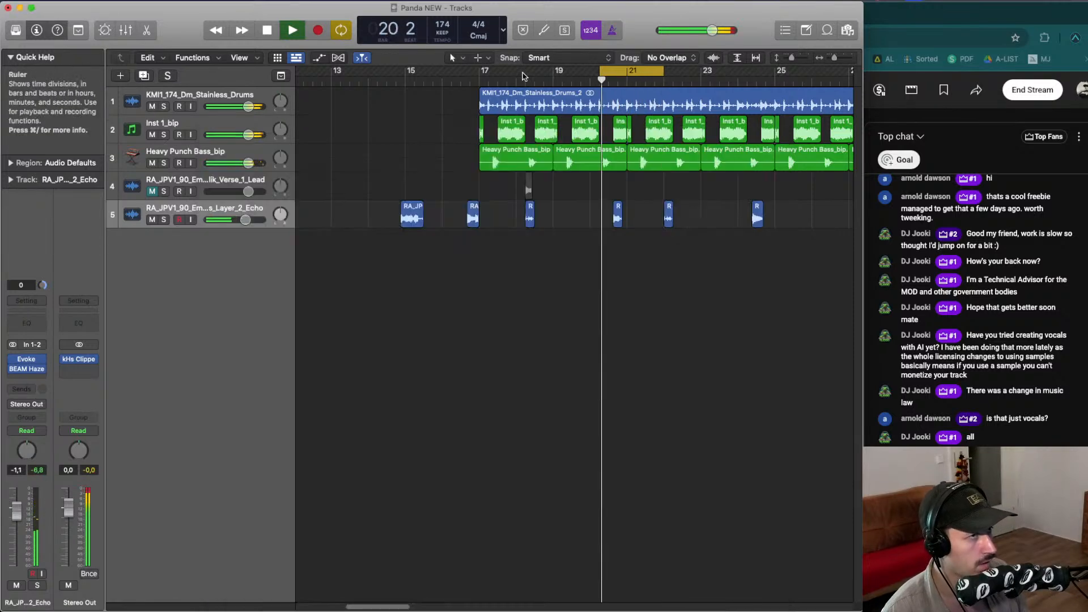
- Cycle around bar 18 and move the third echo vocal slice later again
left_click(460, 79)
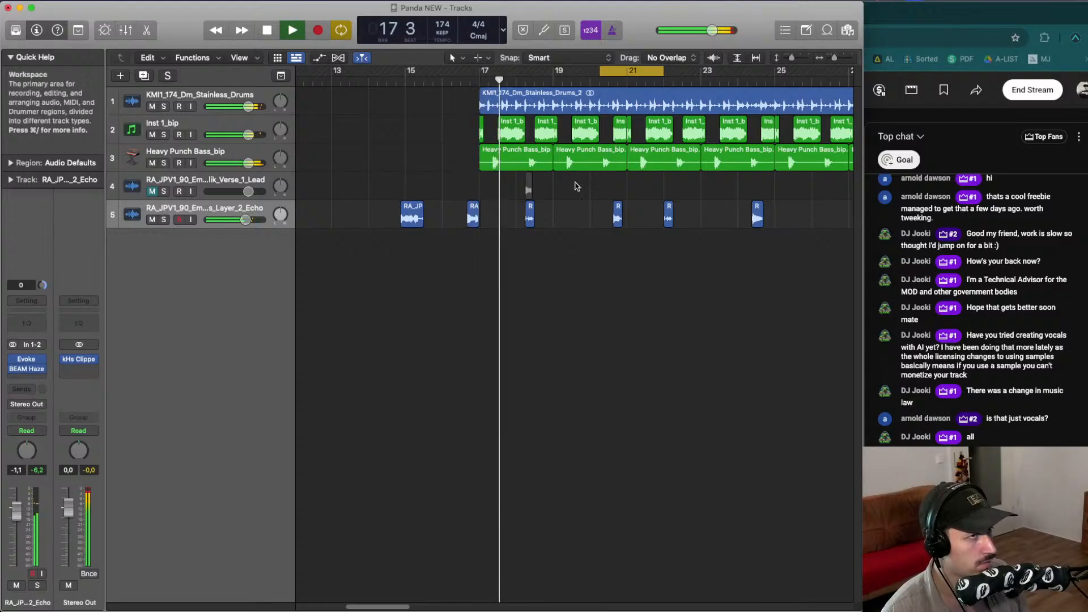
left_click_drag(518, 71, 549, 72)
key("space")
left_click(532, 215)
key("space")
left_click_drag(531, 215, 548, 215)
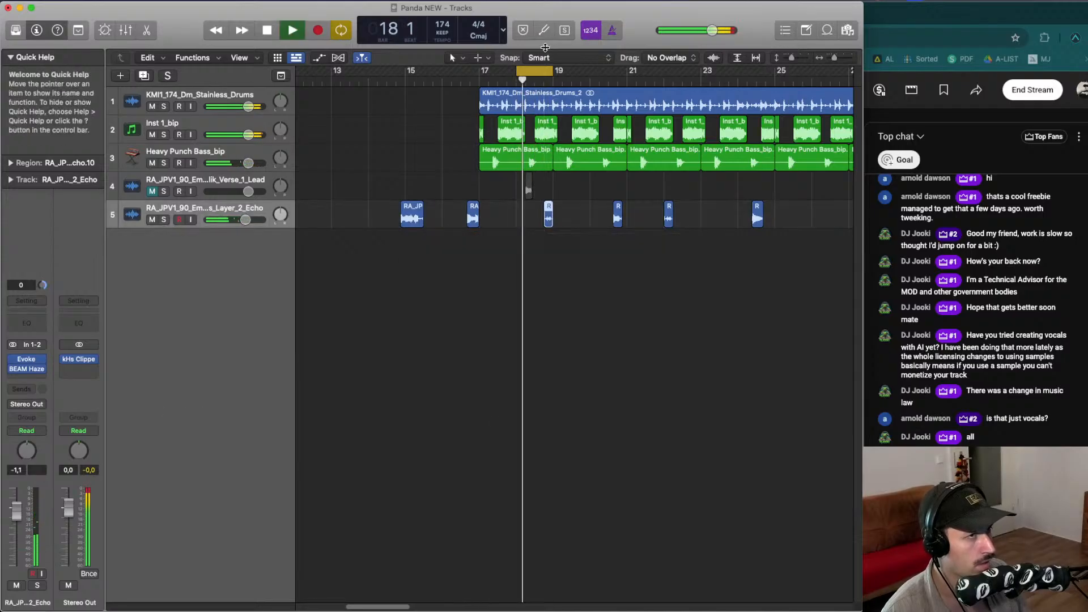
- Extend the third echo slice's start slightly earlier by resizing its left edge, then audition it
left_click_drag(549, 72, 598, 75)
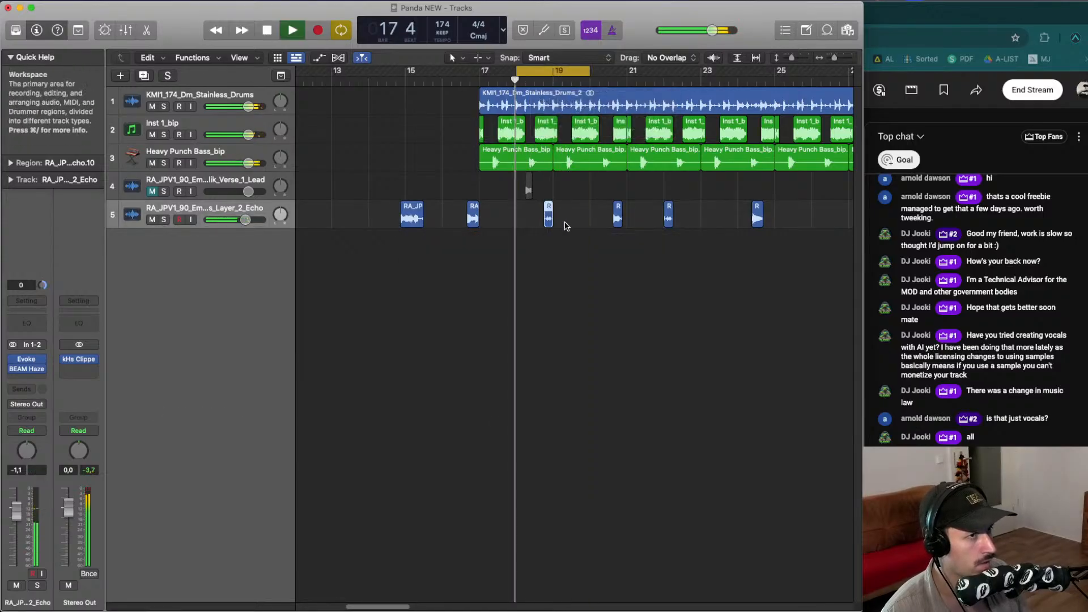
left_click(564, 226)
key("space")
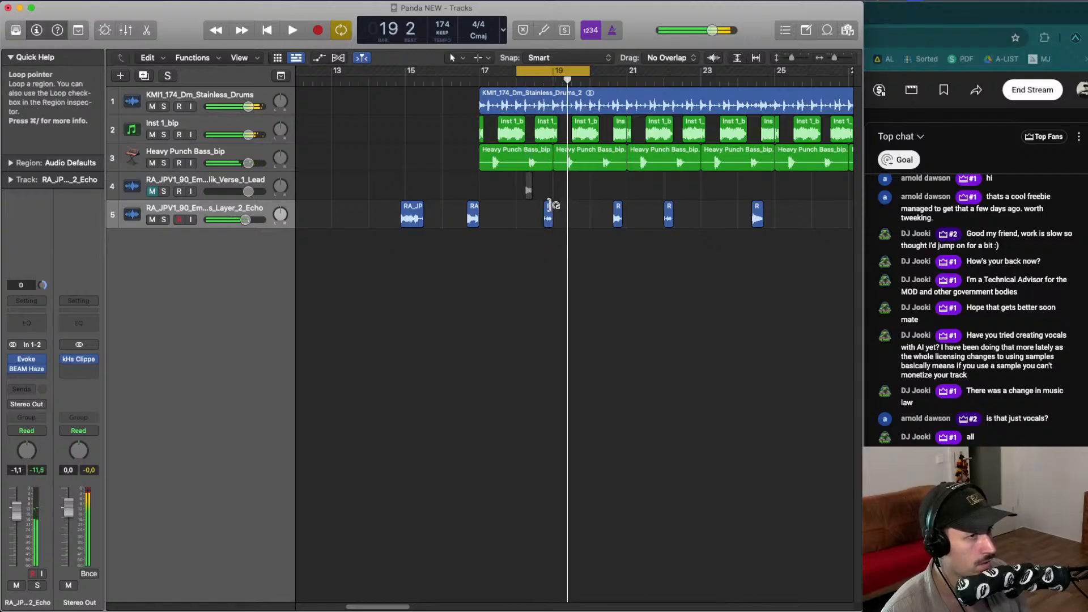
key("space")
left_click(548, 216)
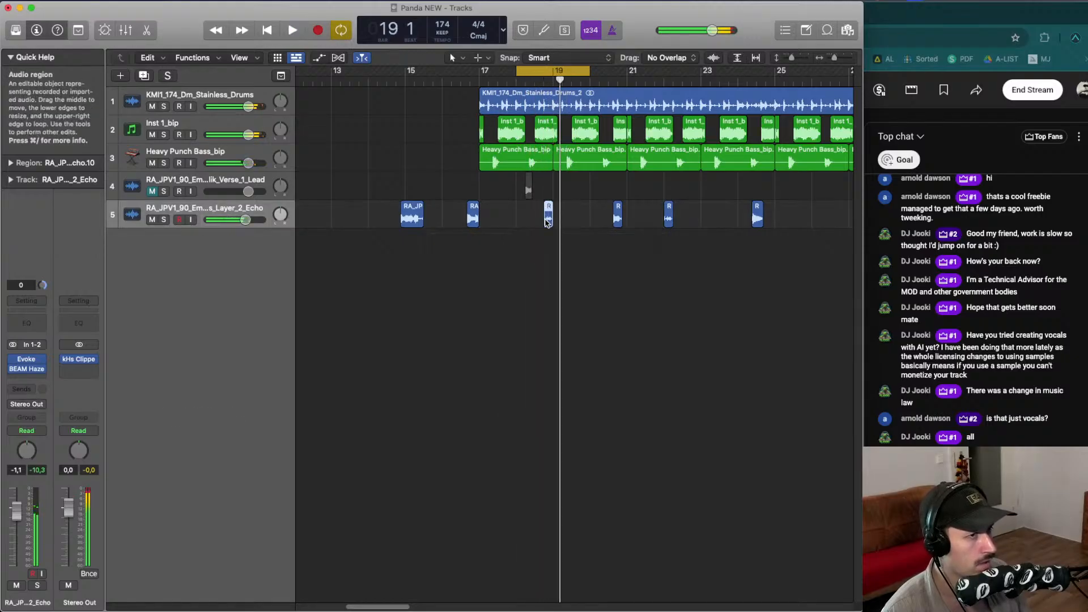
left_click(547, 222)
scroll(545, 221, "up", 2)
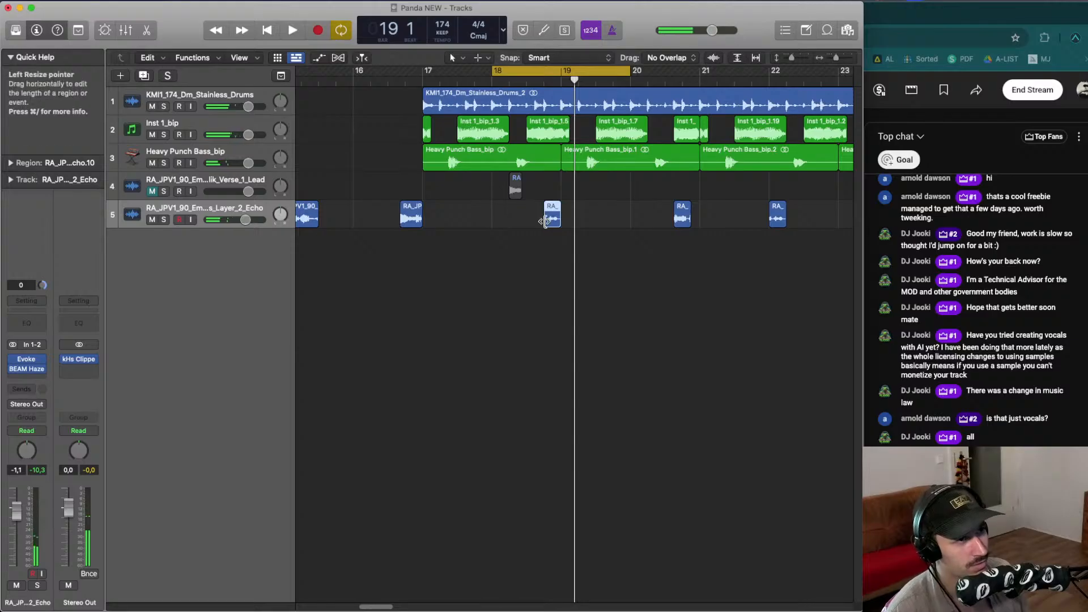
left_click_drag(545, 221, 537, 222)
key("space")
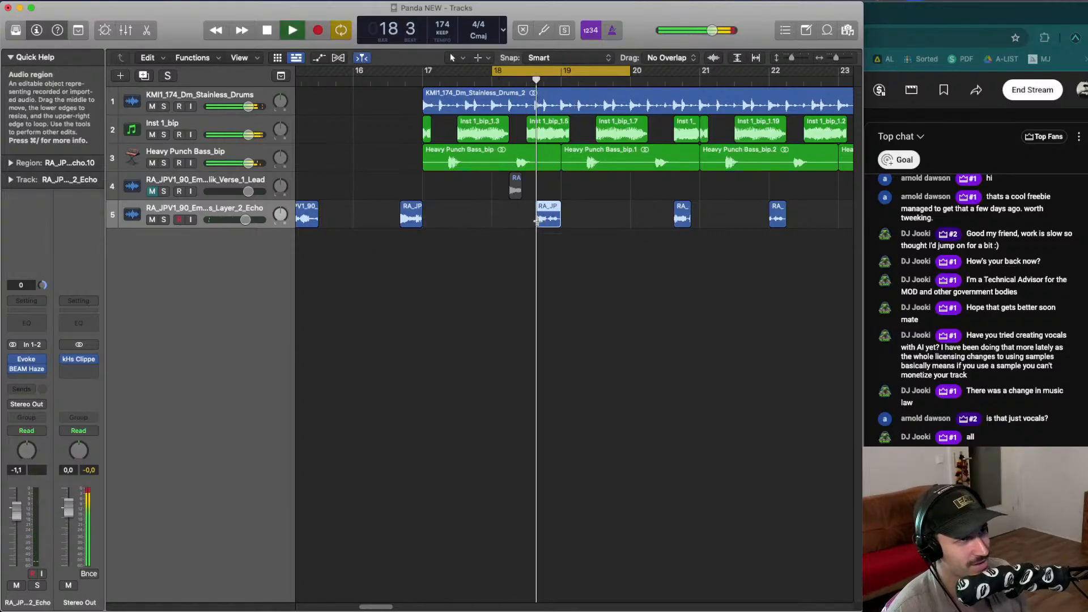
- Cycle around bars 21 to 22 and move the fifth echo vocal slice later, to about bar 22
scroll(538, 223, "down", 2)
key("space")
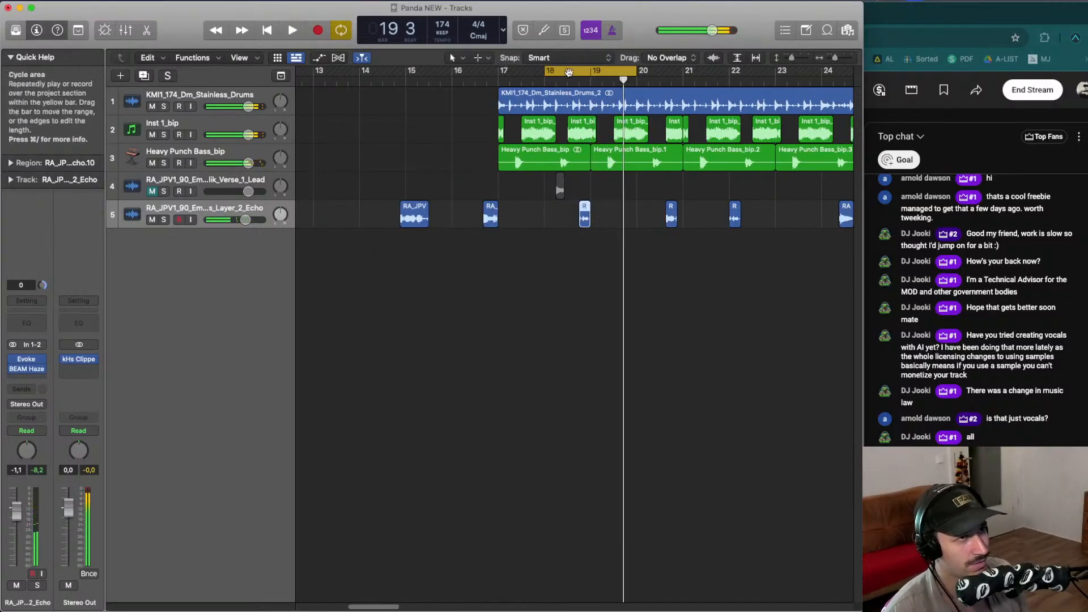
left_click(570, 79)
left_click(569, 80)
key("space")
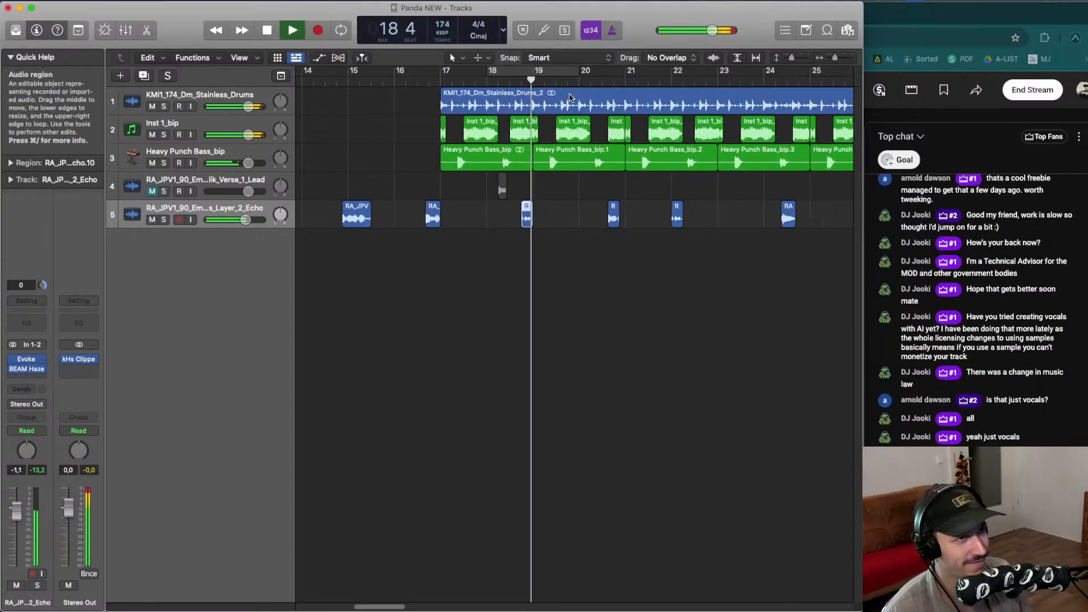
left_click_drag(608, 73, 680, 74)
scroll(673, 182, "right", 1)
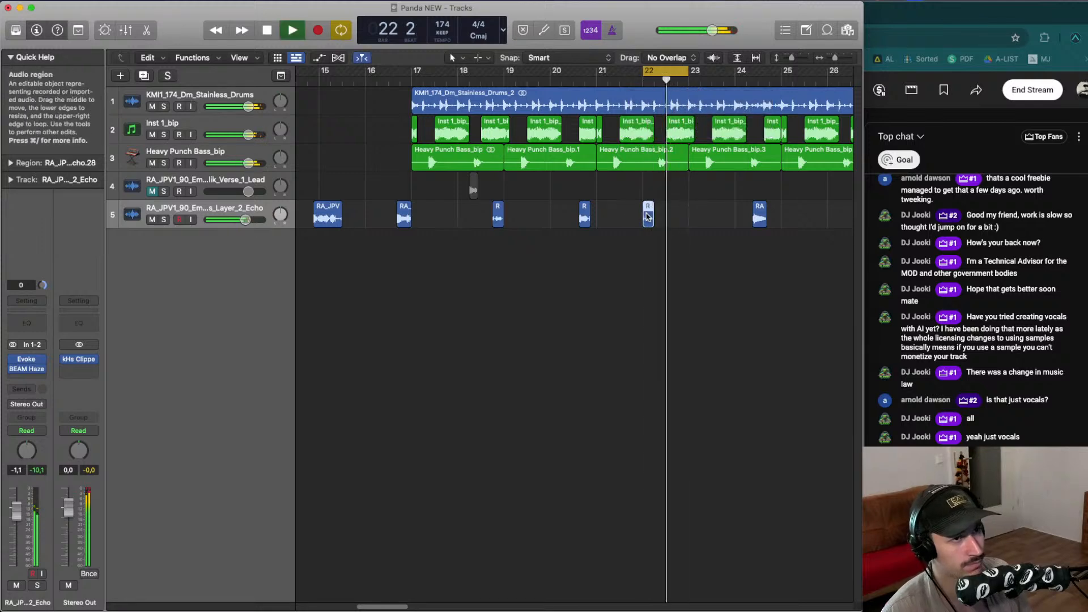
key("space")
left_click_drag(649, 214, 683, 213)
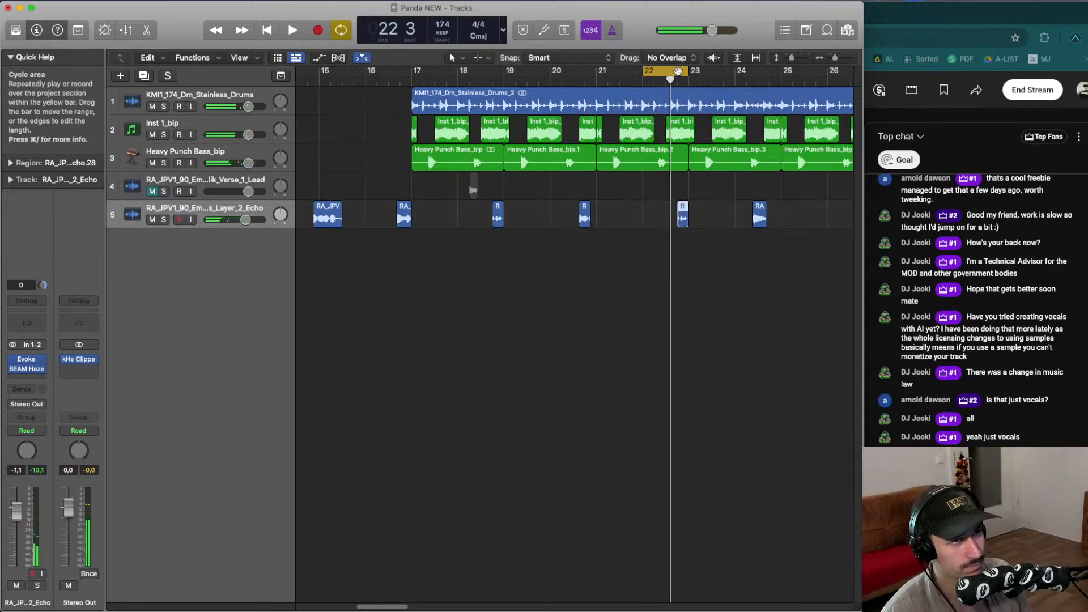
- Cycle around bar 24 and move the sixth echo vocal slice slightly later, then audition the section
key("c")
left_click(745, 83)
key("space")
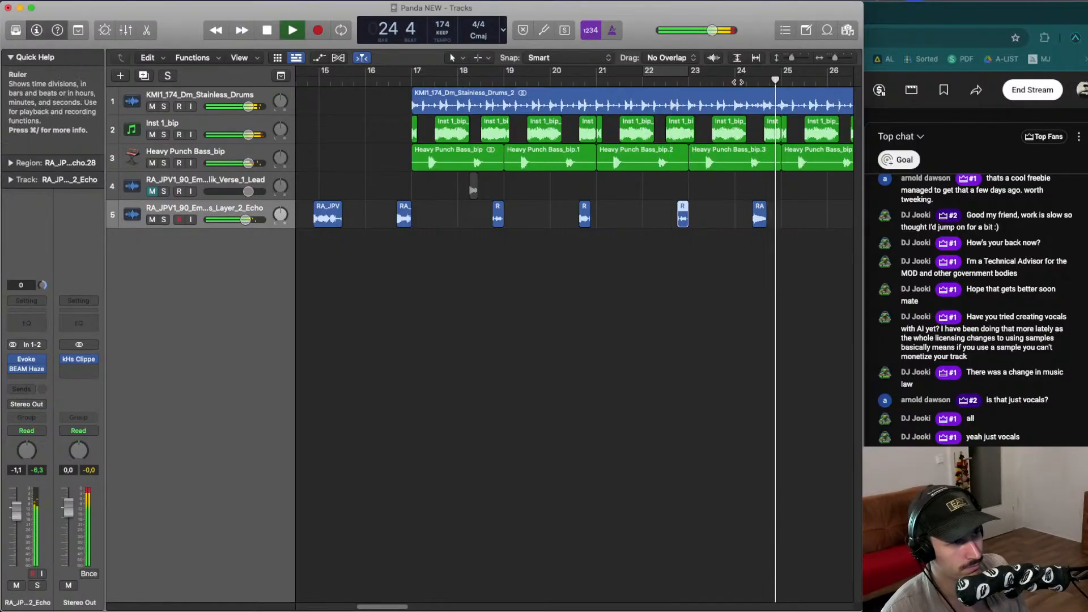
left_click_drag(737, 72, 767, 74)
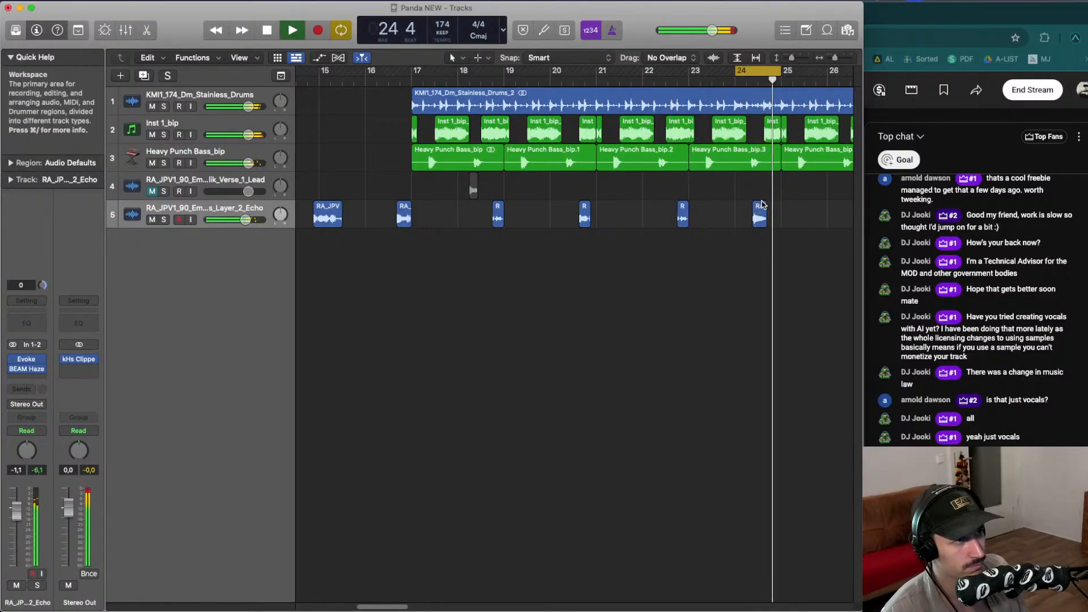
key("space")
left_click_drag(760, 210, 770, 206)
key("space")
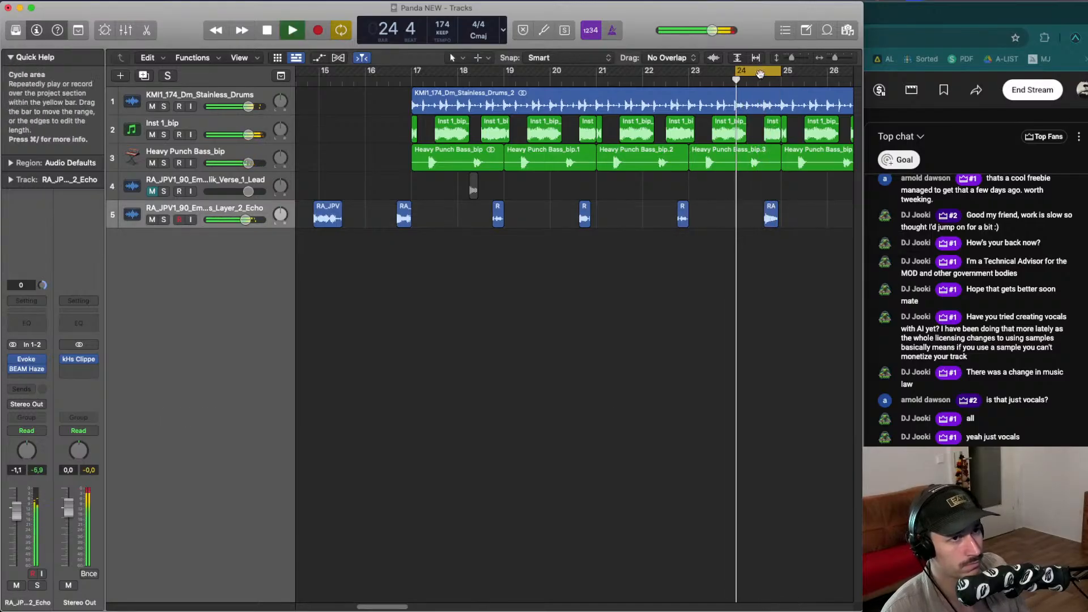
left_click(757, 68)
left_click(755, 93)
key("super+Left")
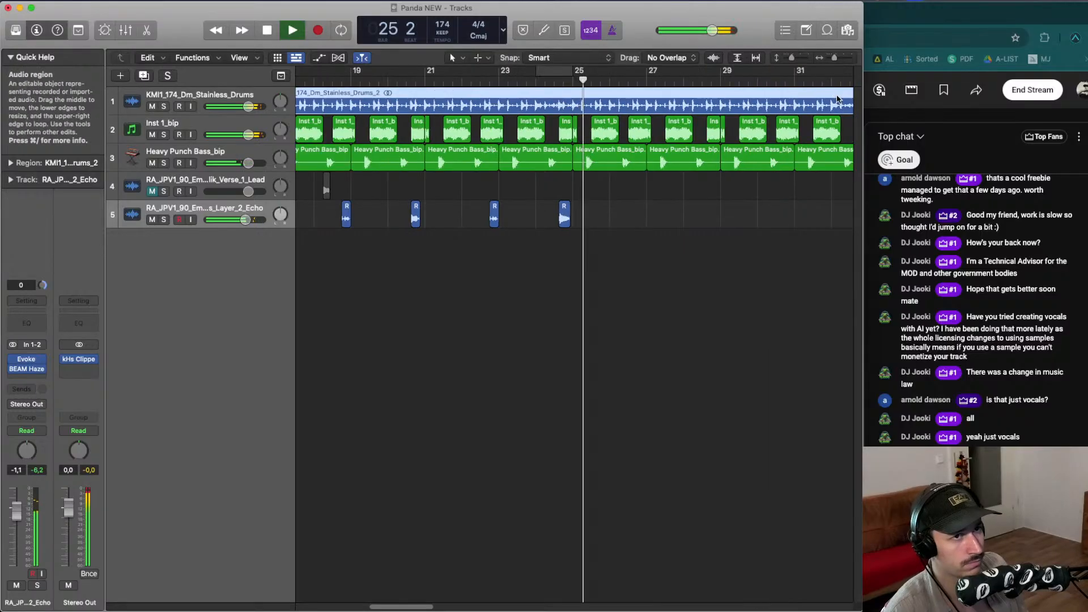
- Set a cycle region from bar 17 to bar 25
scroll(617, 192, "left", 3)
key("space")
mouse_move(625, 71)
left_mouse_down()
mouse_move(372, 107)
mouse_move(546, 72)
mouse_move(636, 74)
left_mouse_up()
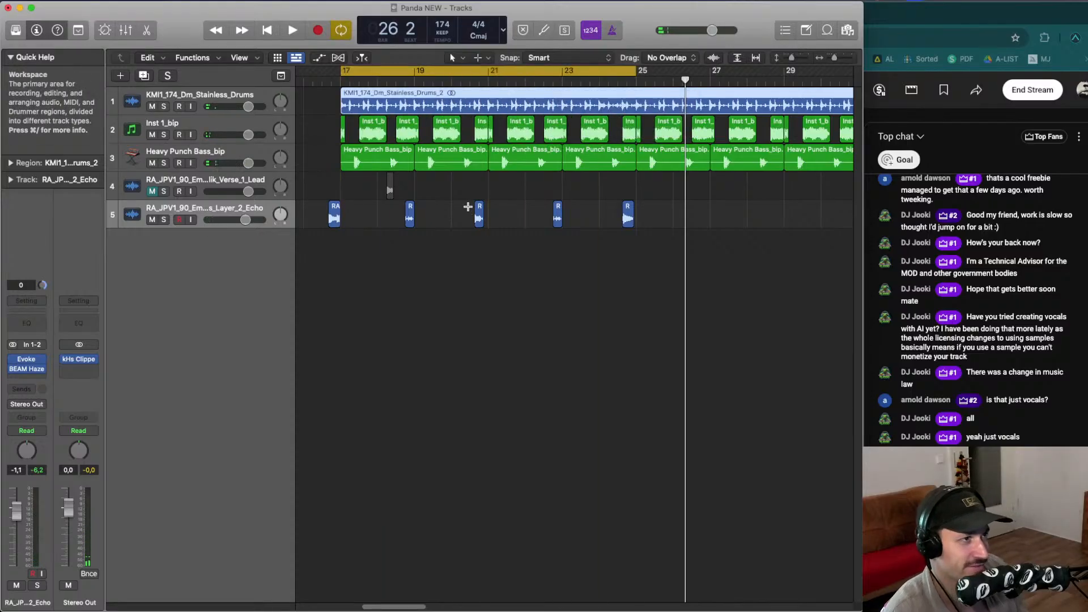
- Delete the Verse 1 Lead vocal track
key("super+Left")
key("Up")
key("super+BackSpace")
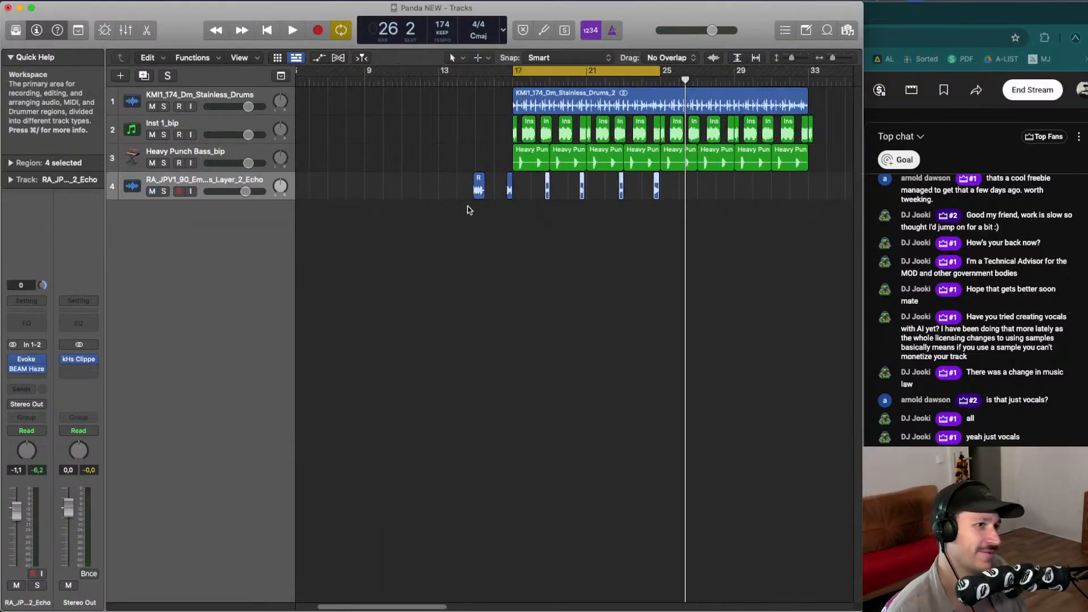
- Delete the first echo vocal slice, the one before bar 17
key("space")
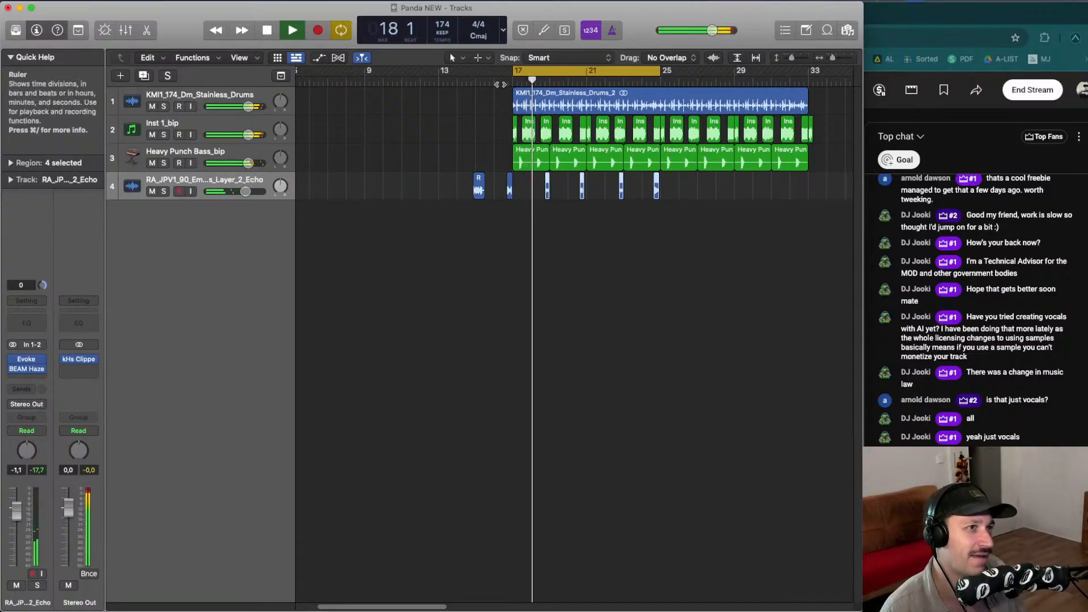
left_click(497, 83)
left_click(479, 187)
key("BackSpace")
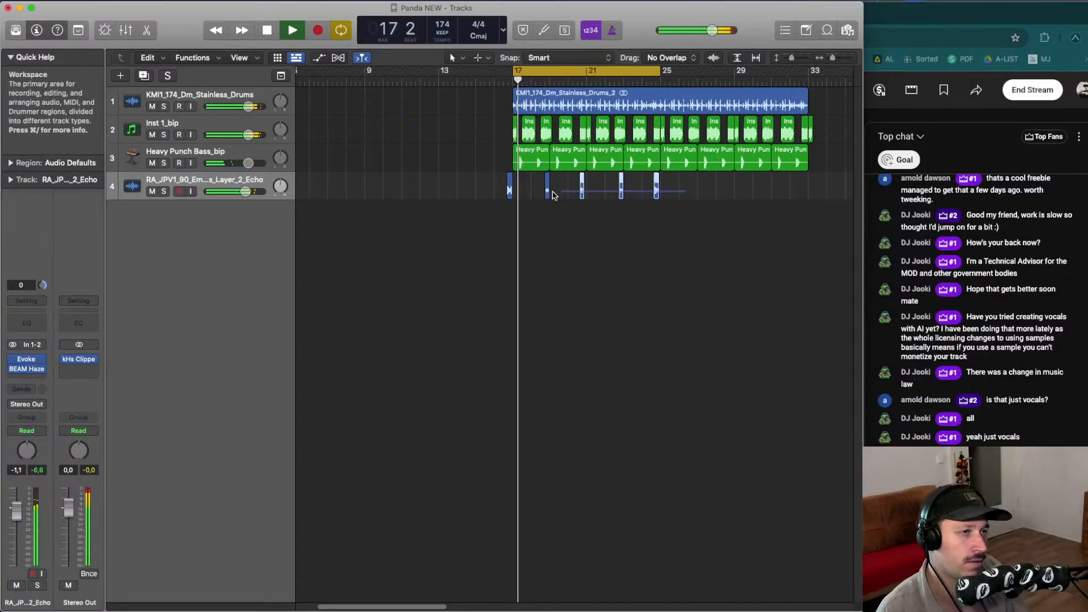
- Select the remaining echo vocal slices and bounce them in place to a new track
left_click_drag(552, 191, 486, 191)
key("space")
key("ctrl+b")
key("Return")
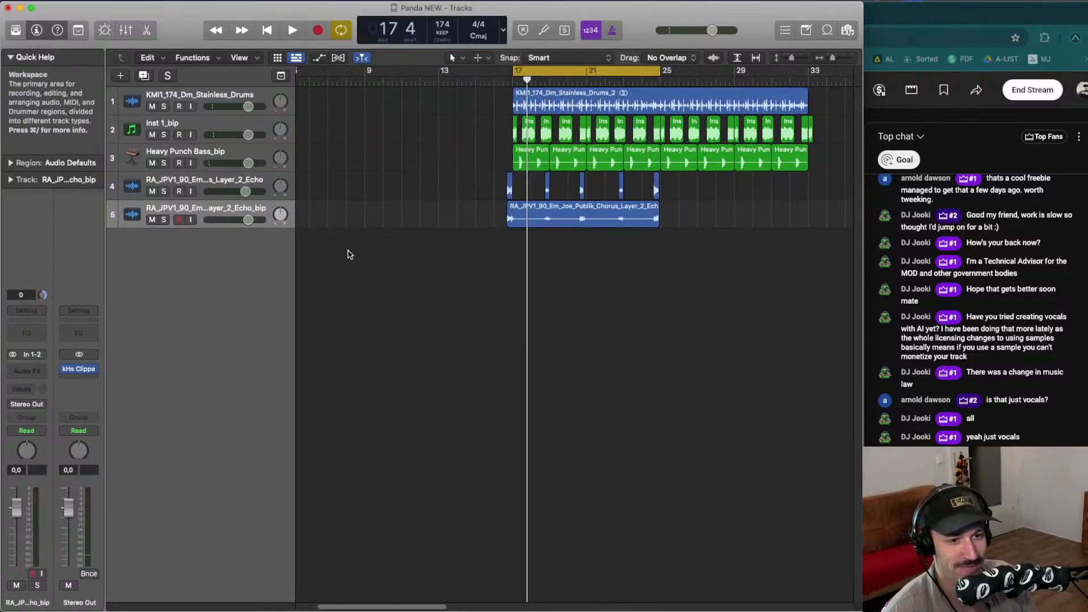
- Delete the original sliced echo vocal track
left_click(151, 185)
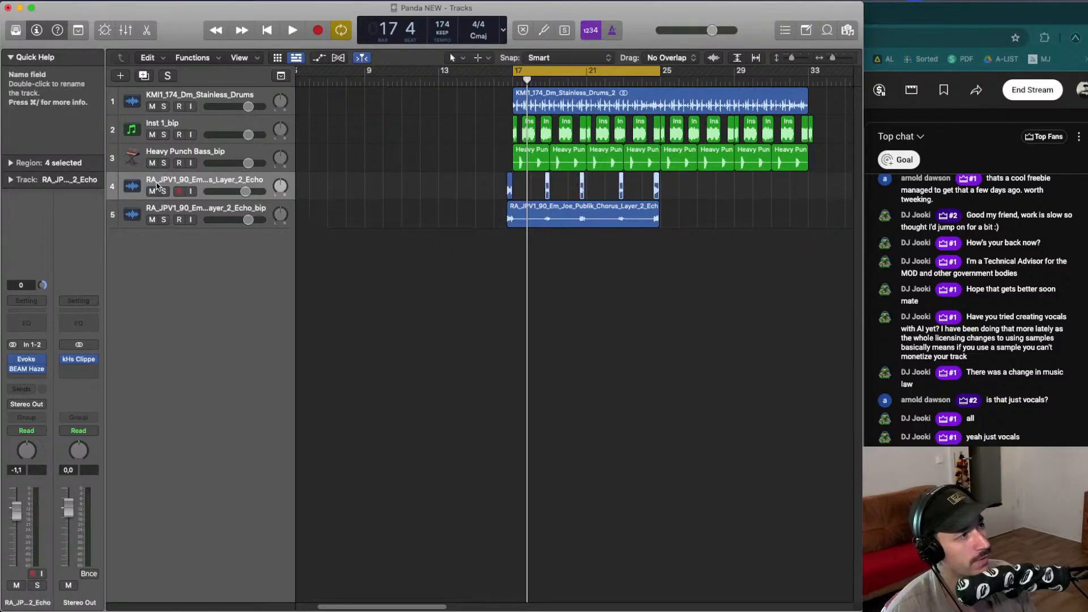
key("super+BackSpace")
key("Return")
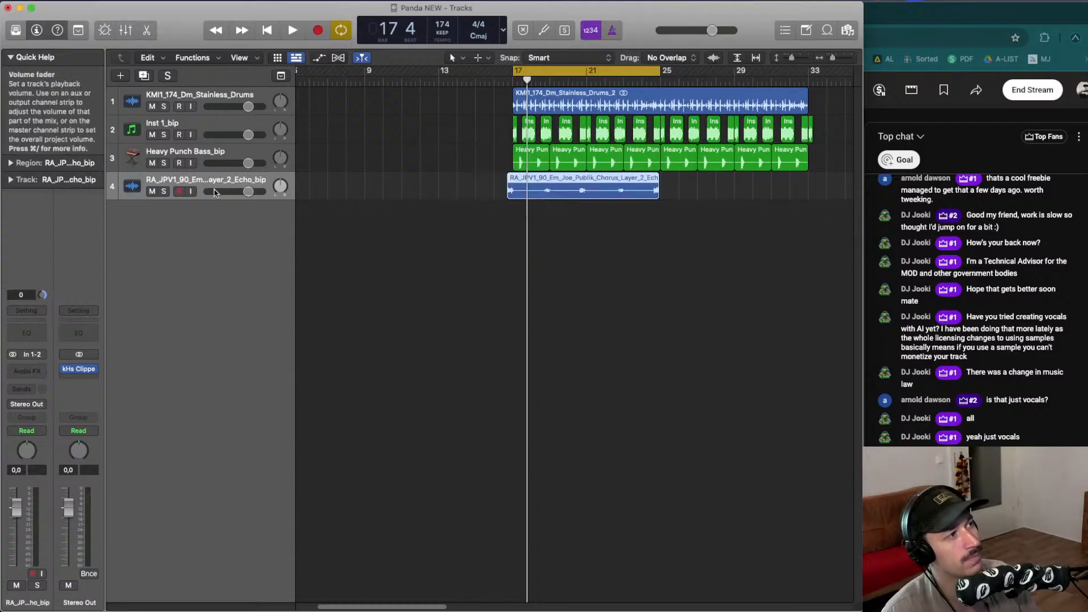
- Mute the bounced echo vocal track and move it above the Heavy Punch Bass track
key("space")
key("ctrl+m")
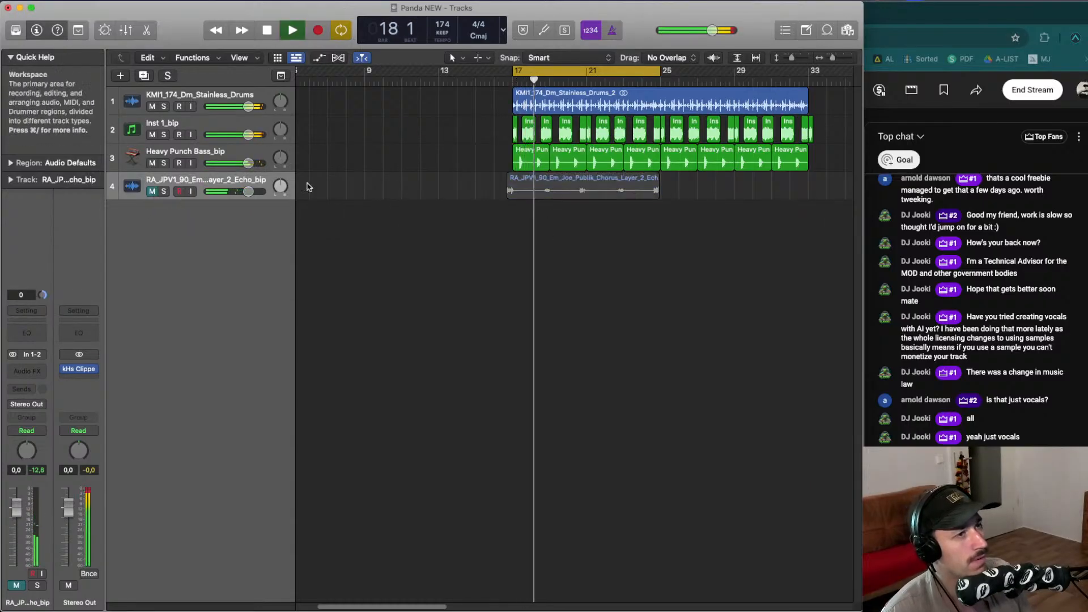
left_click_drag(286, 185, 290, 151)
left_click(607, 225)
key("space")
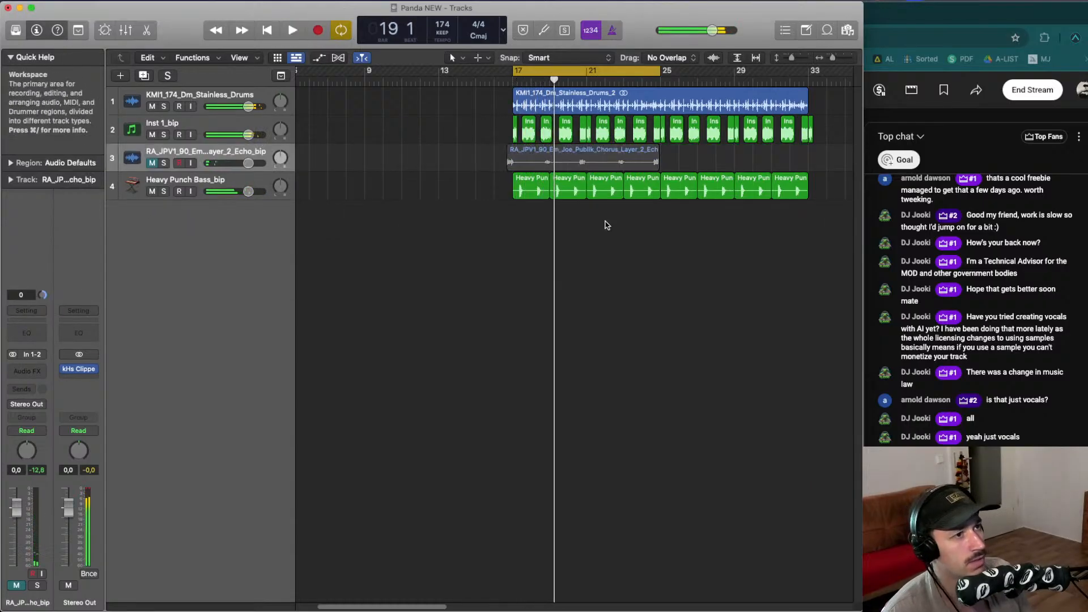
- Create a new software instrument track below the Heavy Punch Bass track
key("super+Right")
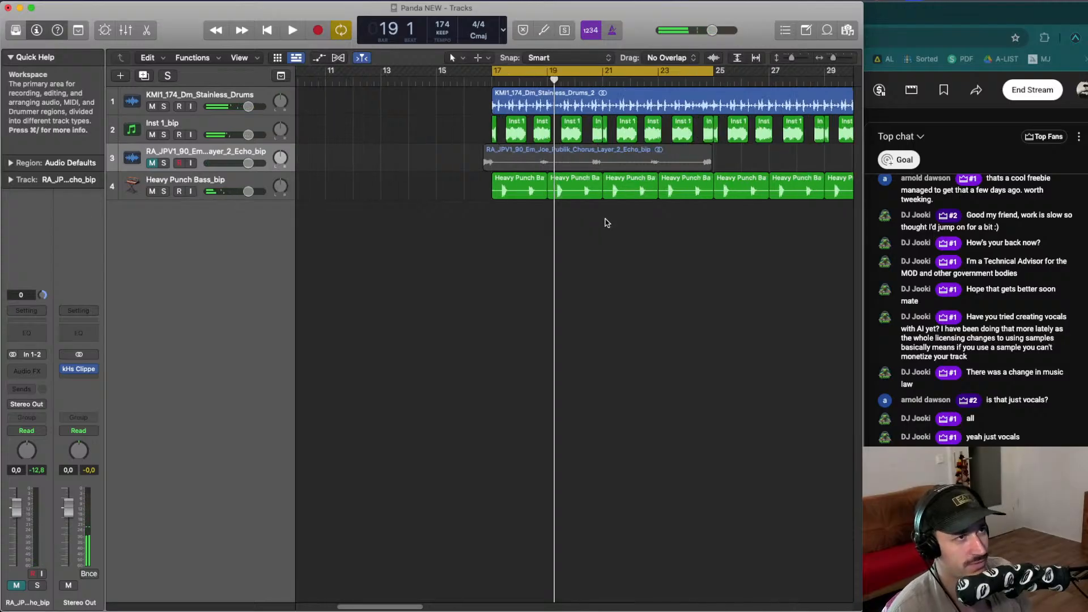
scroll(607, 223, "right", 5)
left_click(187, 180)
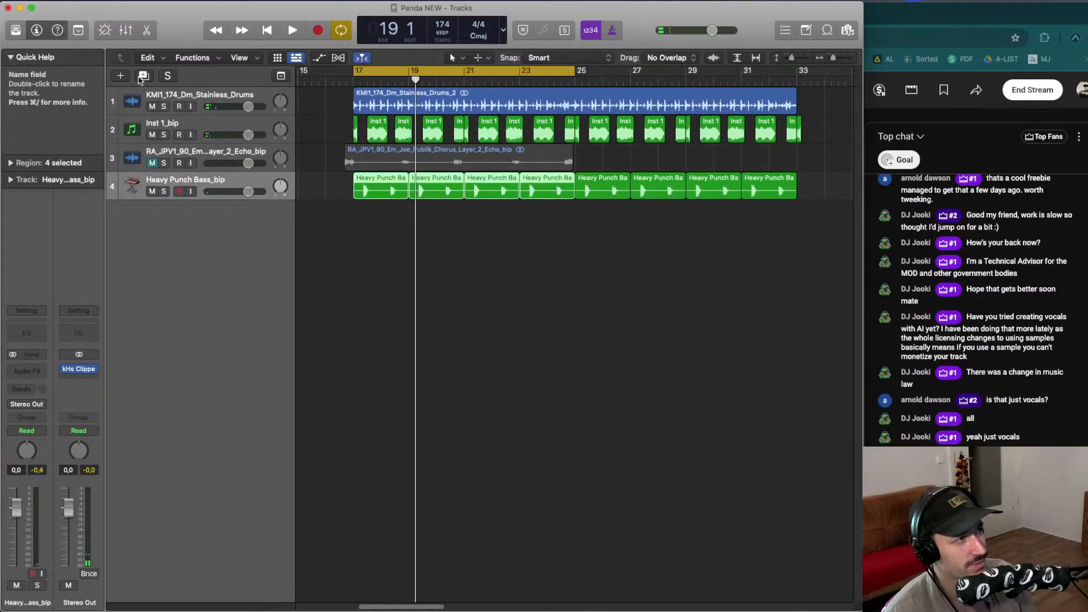
left_click(120, 76)
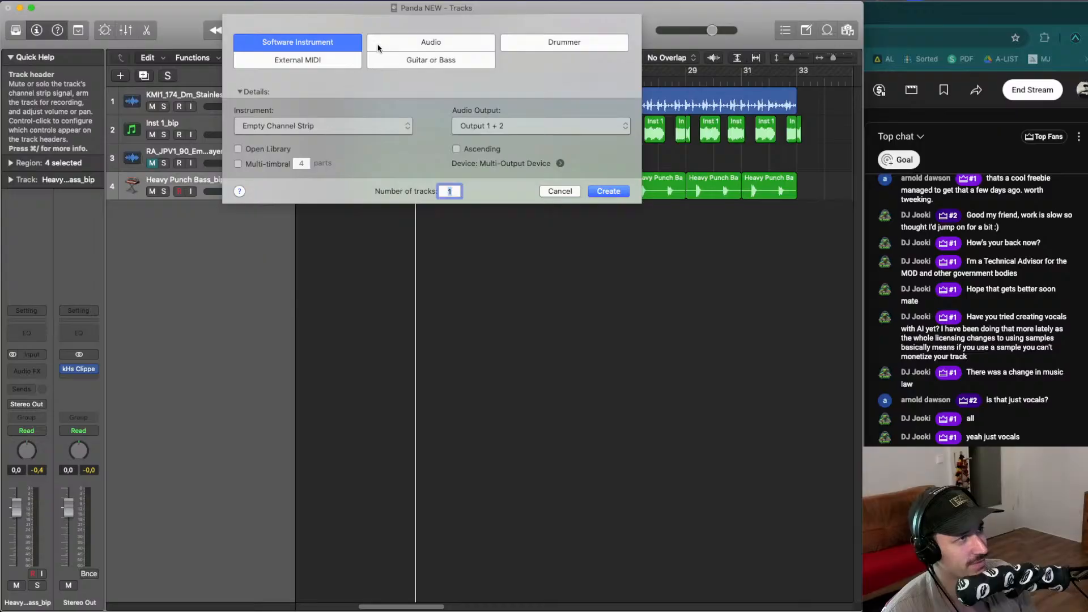
left_click(615, 193)
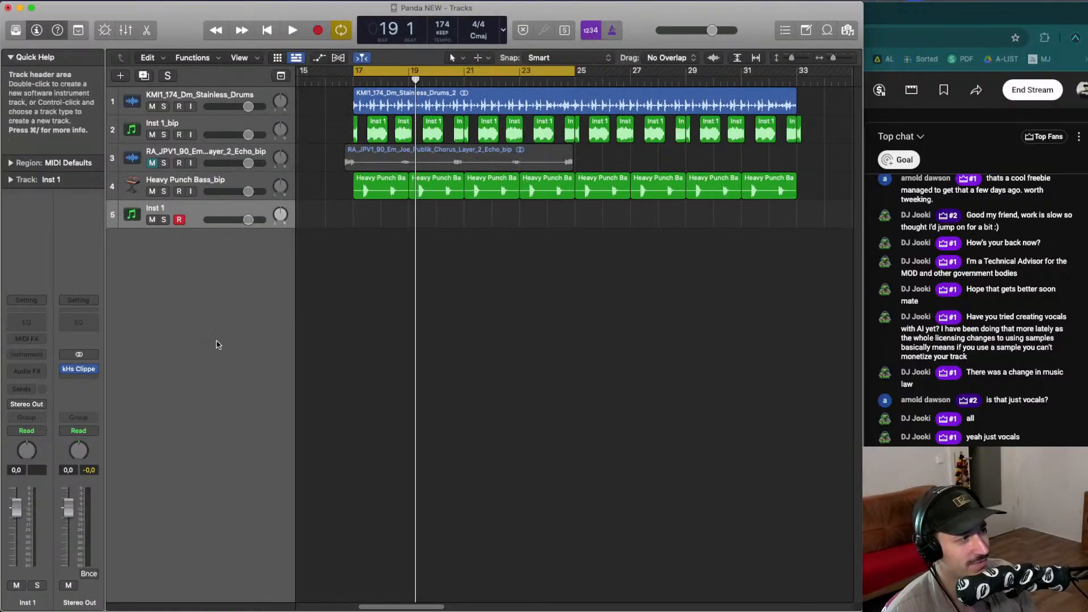
left_click(26, 354)
mouse_move(70, 396)
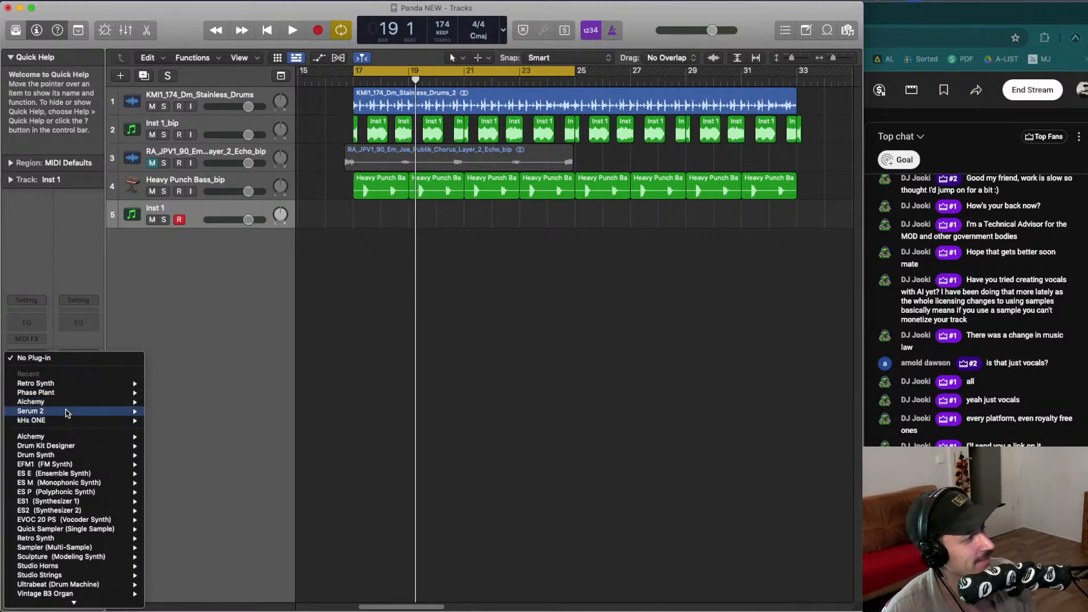
left_click(579, 316)
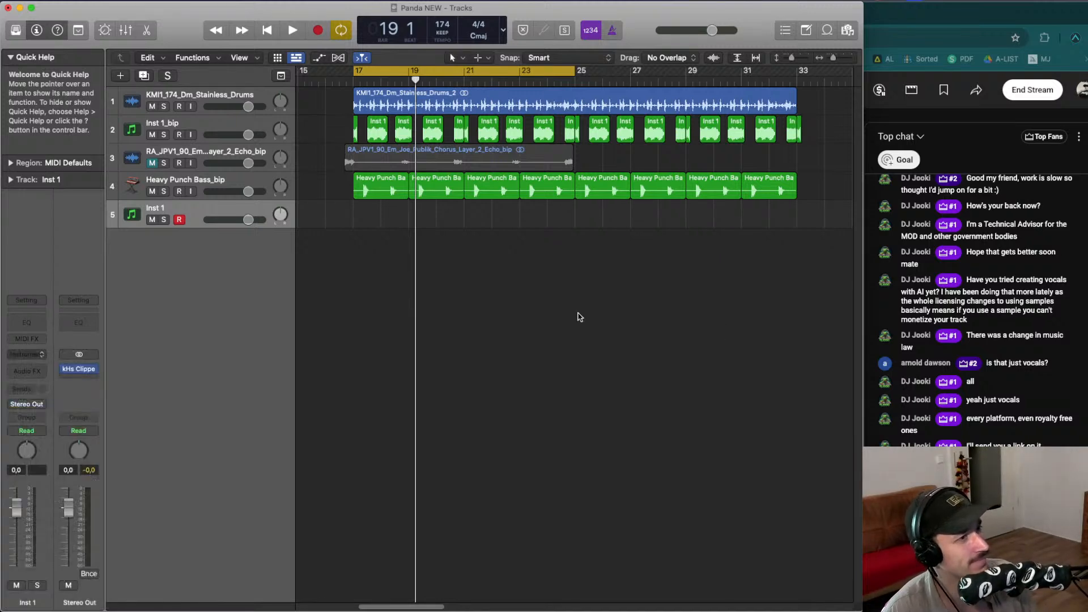
key("space")
key("space")
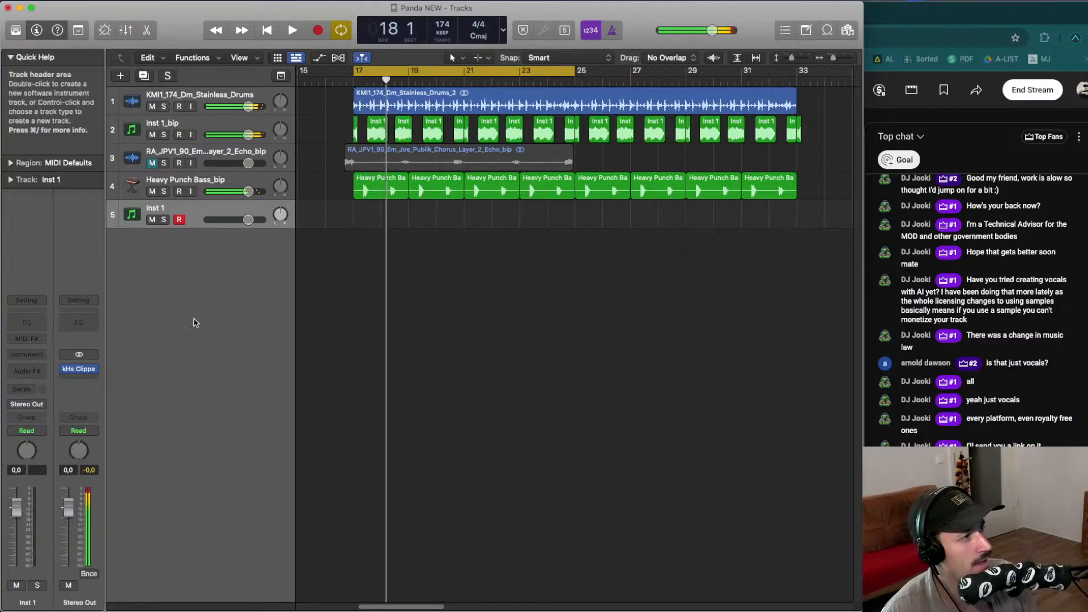
left_click(42, 357)
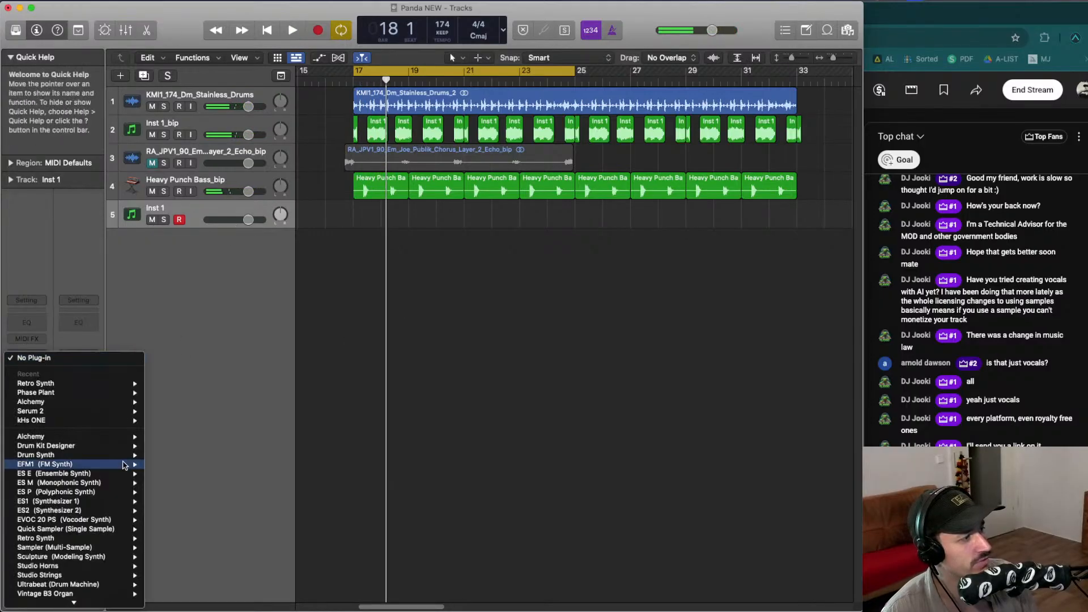
mouse_move(78, 411)
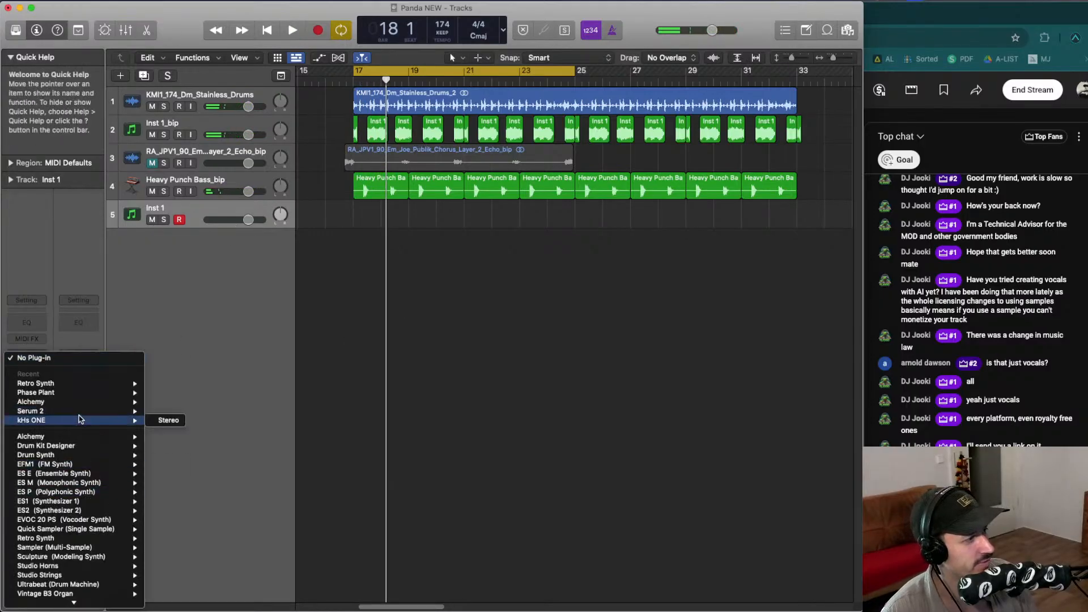
left_click(357, 352)
- Load Vital (Stereo) from the AU instruments as the new track's instrument
left_click(45, 356)
mouse_move(98, 603)
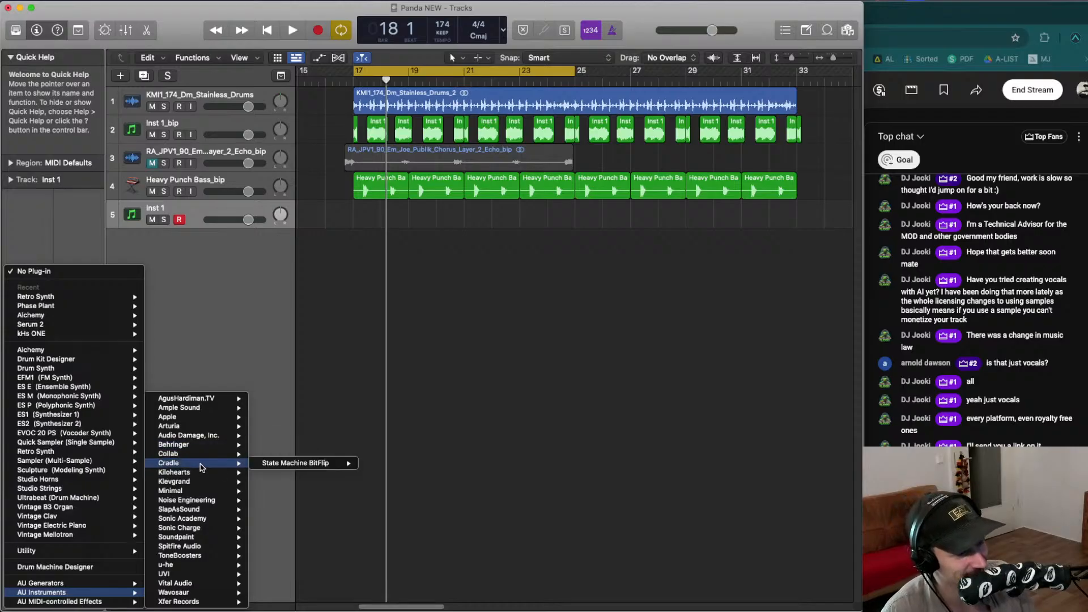
mouse_move(204, 443)
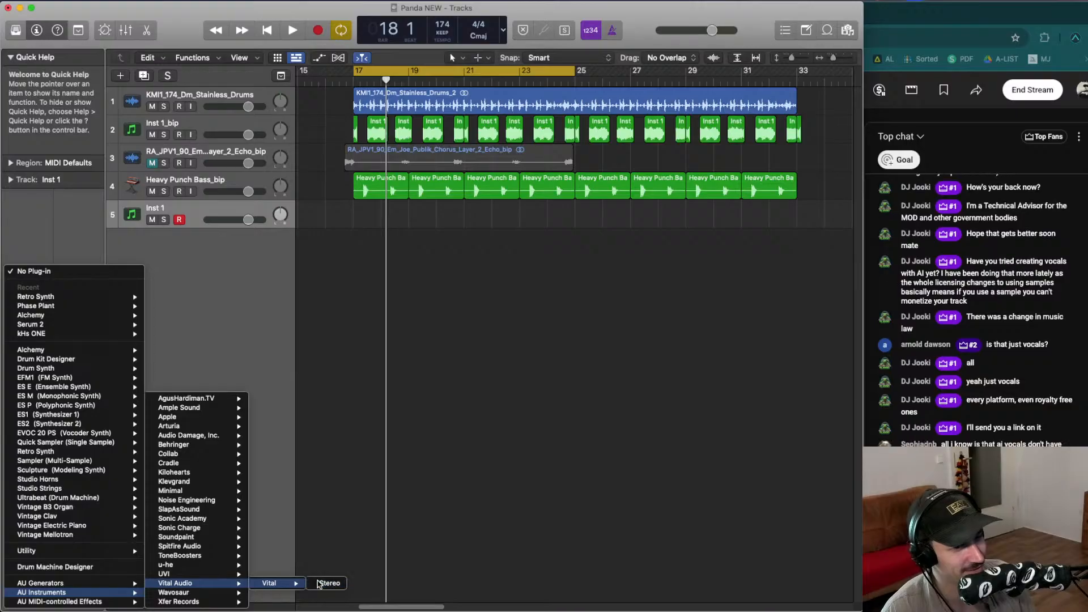
left_click(324, 583)
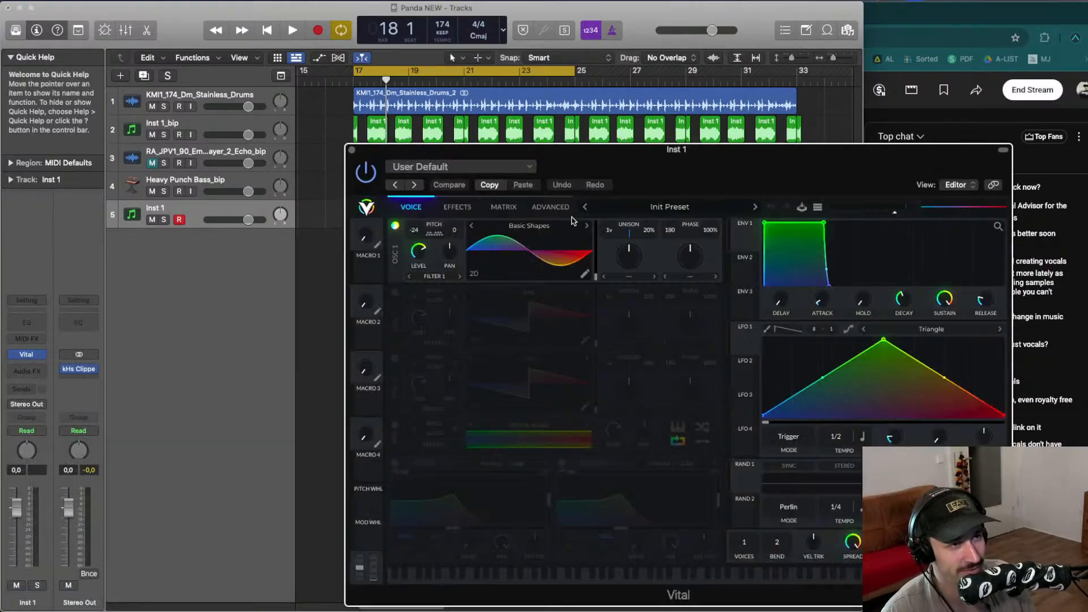
- Load the Minimal Vitalik preset in Vital and audition it
left_click_drag(569, 152, 344, 109)
left_click(437, 166)
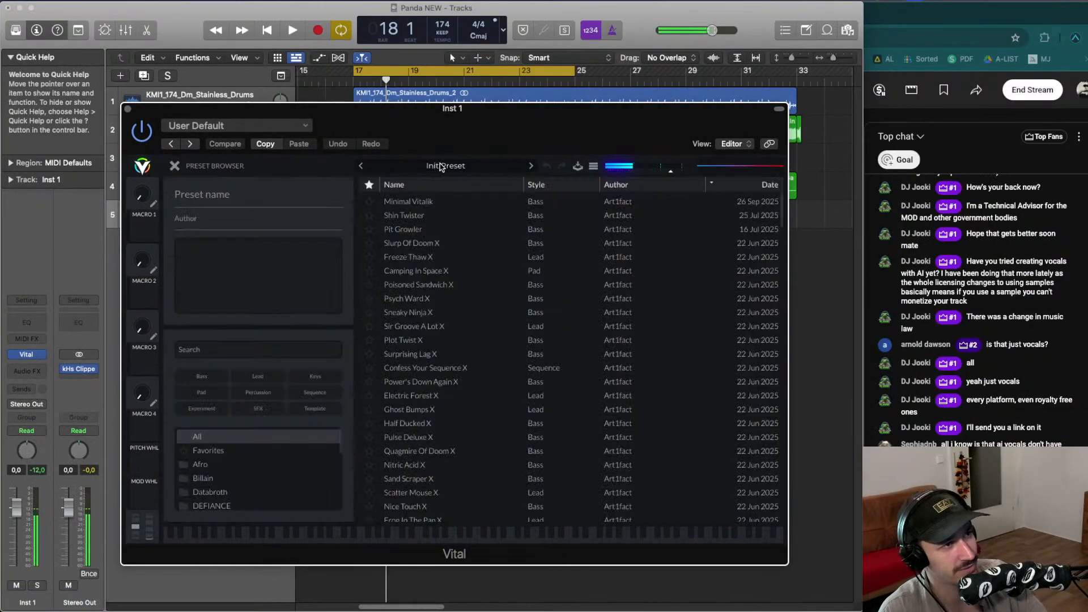
left_click(419, 202)
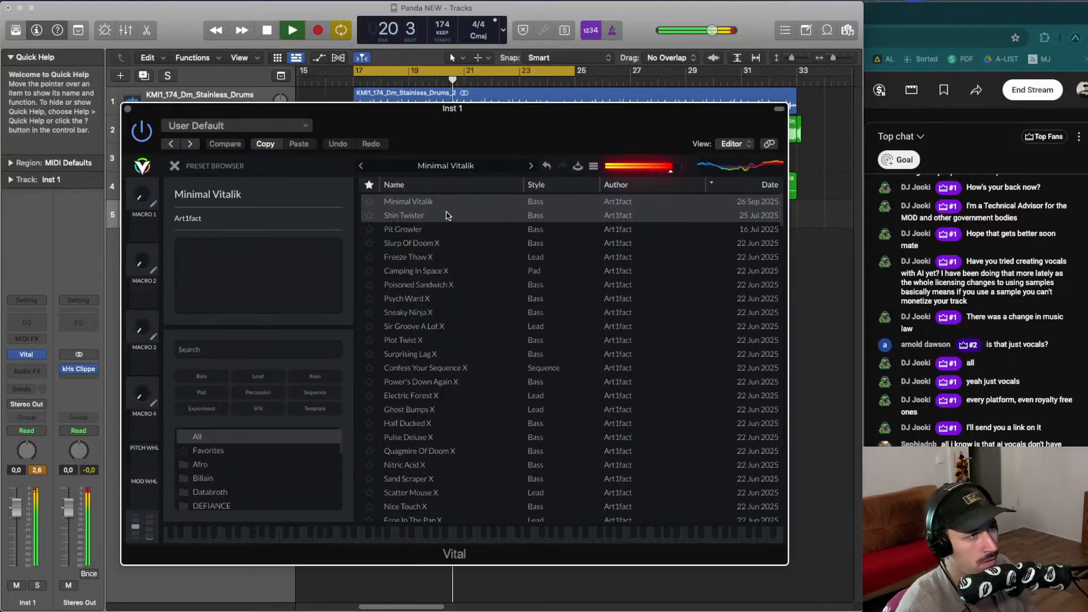
key("space")
left_click(127, 109)
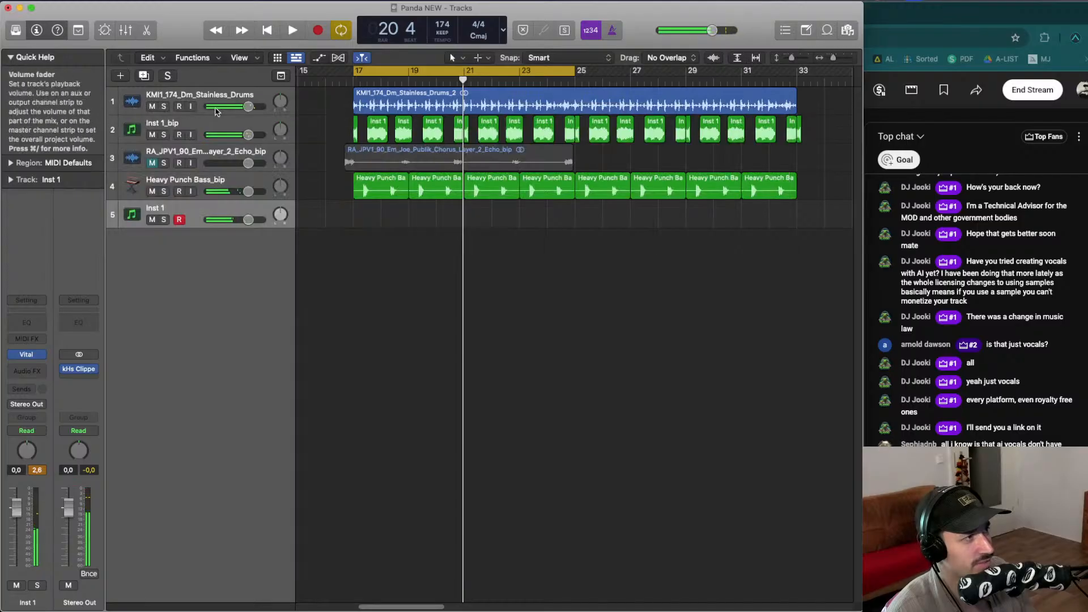
- Move the bounced echo vocal track to the top and mute the Inst 1_bip and Heavy Punch Bass tracks
left_click(204, 125)
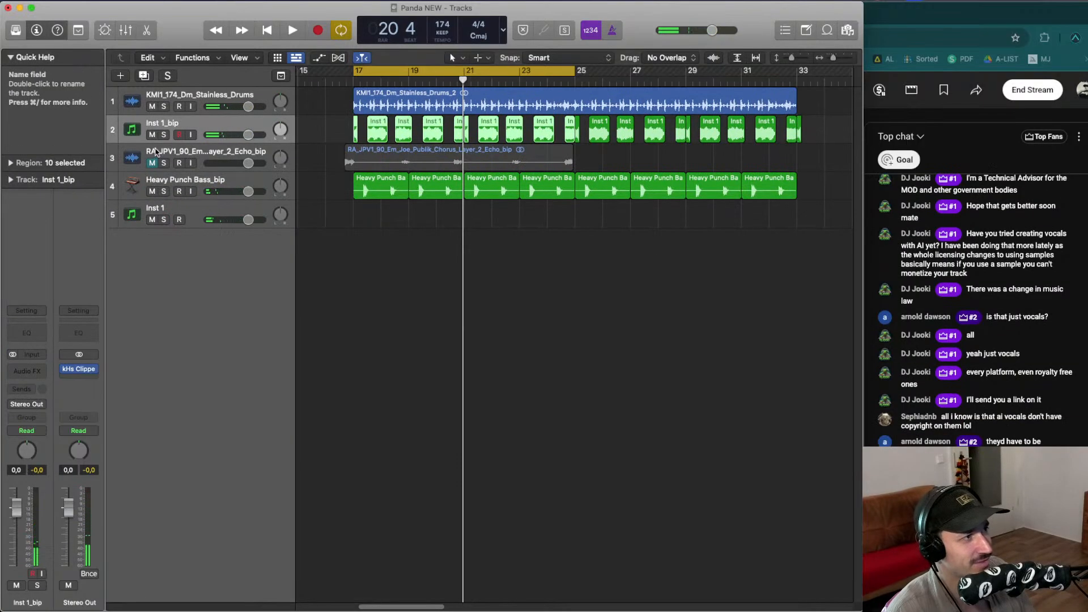
left_click_drag(158, 152, 153, 98)
left_click(152, 134)
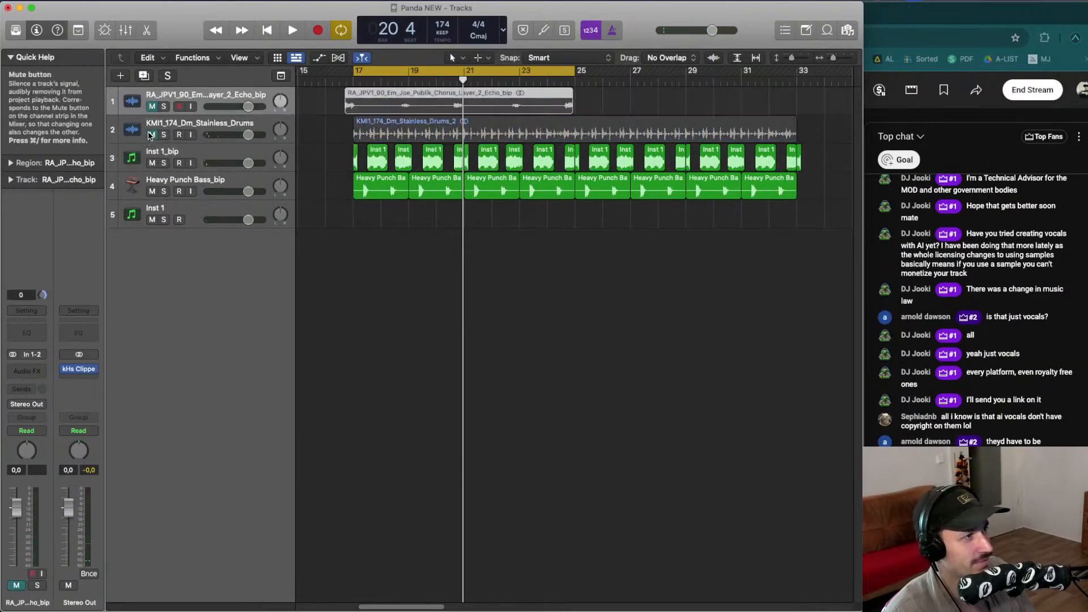
left_click(152, 163)
left_click(151, 191)
left_click(152, 134)
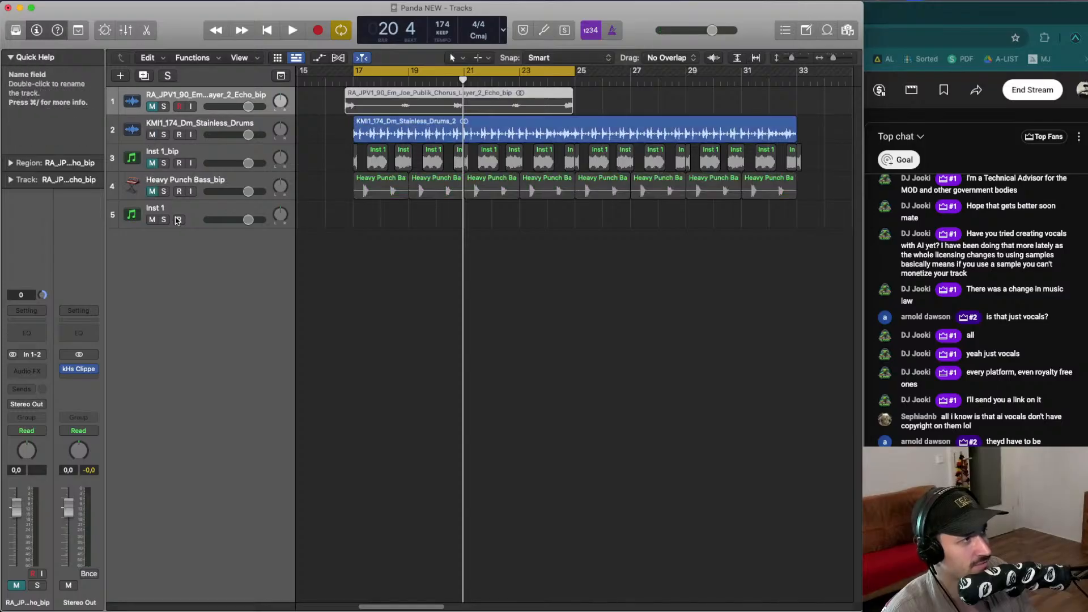
- Record a MIDI part on the Vital track over the bar 17 to 25 cycle
left_click(173, 210)
key("space")
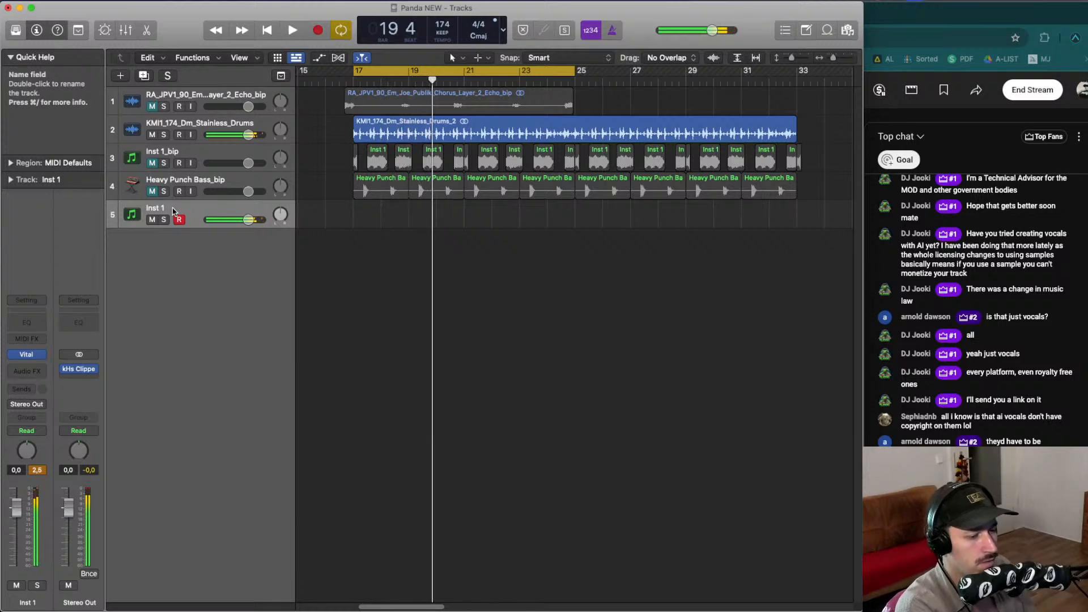
key("space")
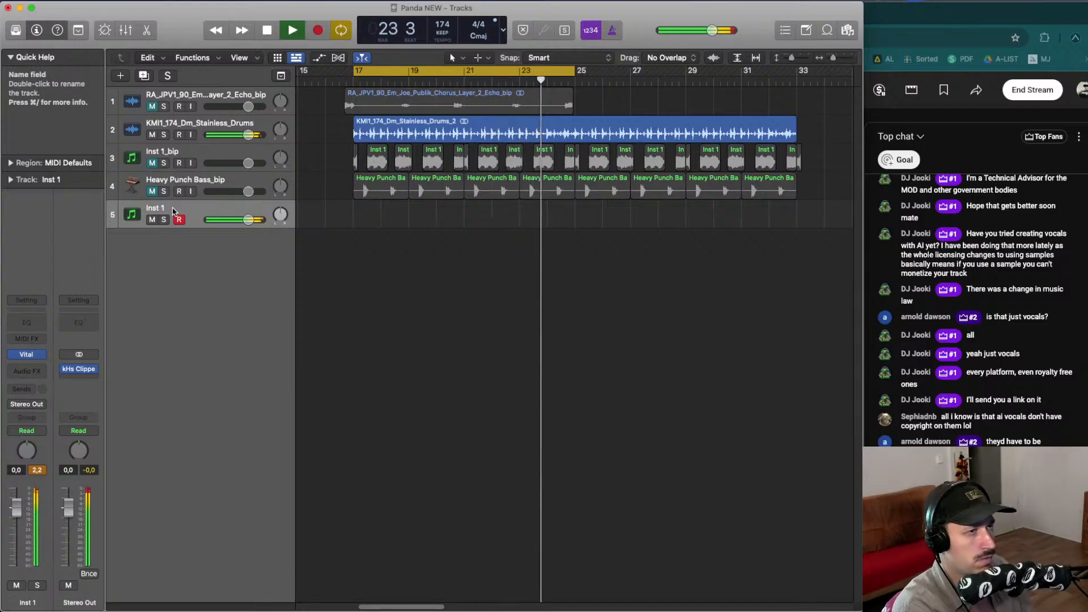
key("space")
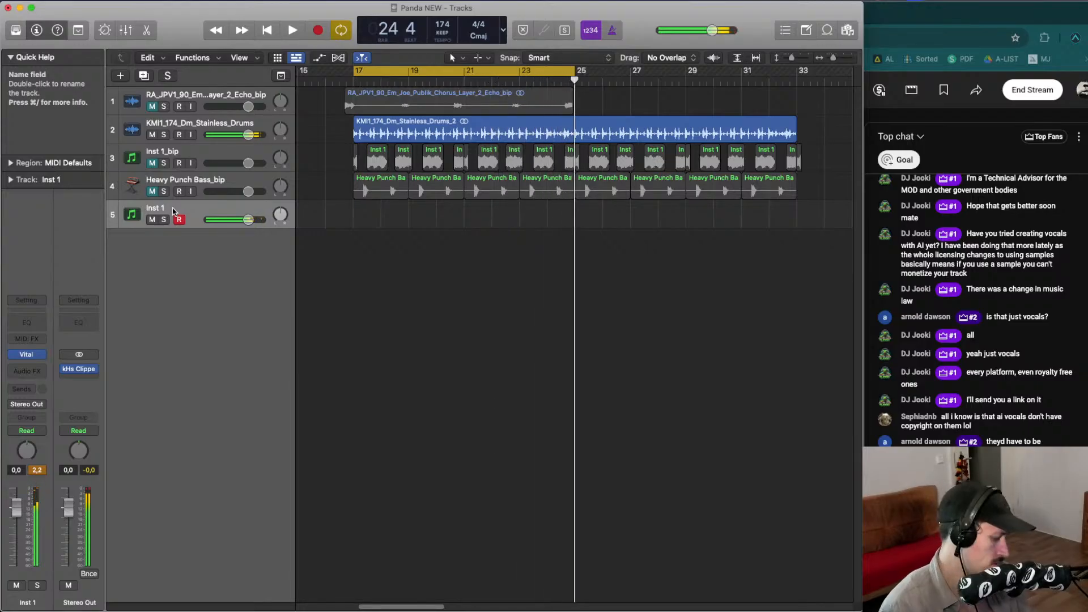
key("shift+r")
key("space")
- Open the recorded MIDI region and copy a two-bar section of it to bar 17
left_click(361, 233)
double_click(373, 221)
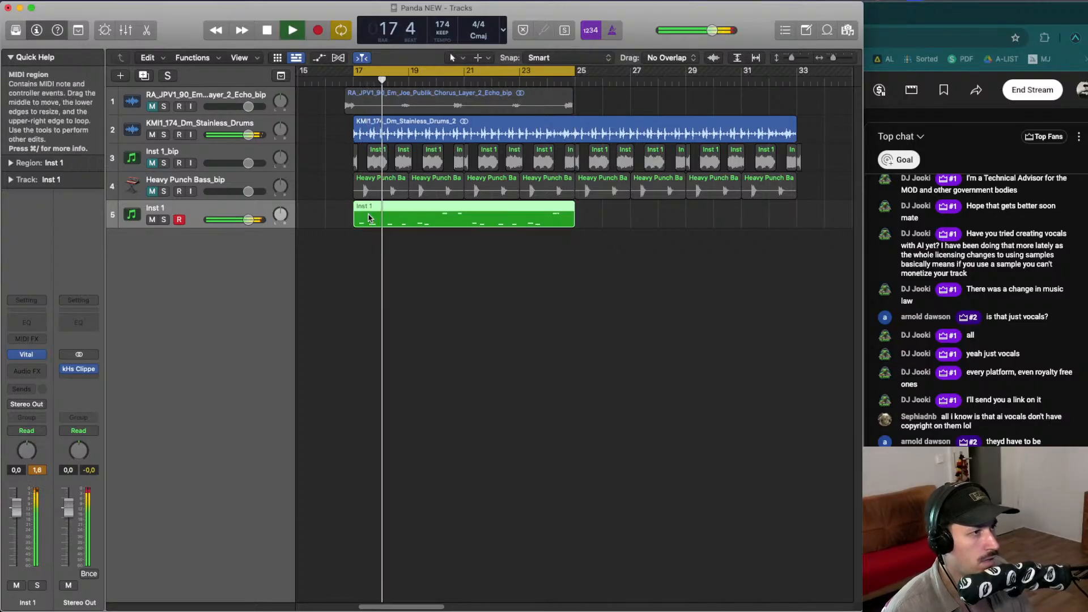
left_click_drag(471, 215, 390, 218)
left_click(408, 209)
left_click(588, 225)
key("Delete")
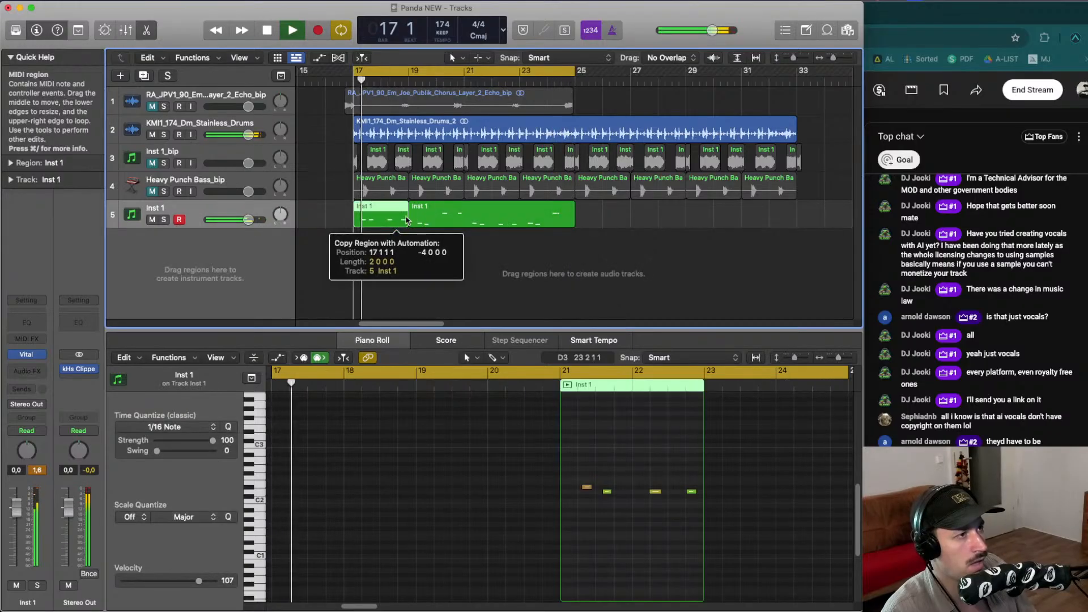
- Select both Vital MIDI regions and bounce them in place to audio
left_click_drag(581, 246, 397, 221)
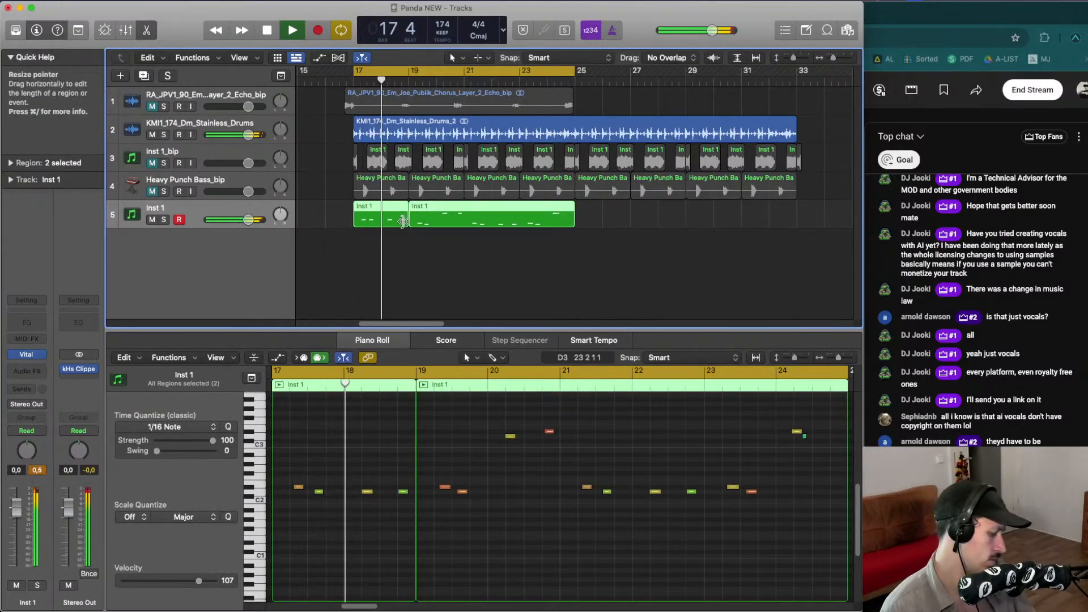
key("ctrl+b")
key("Return")
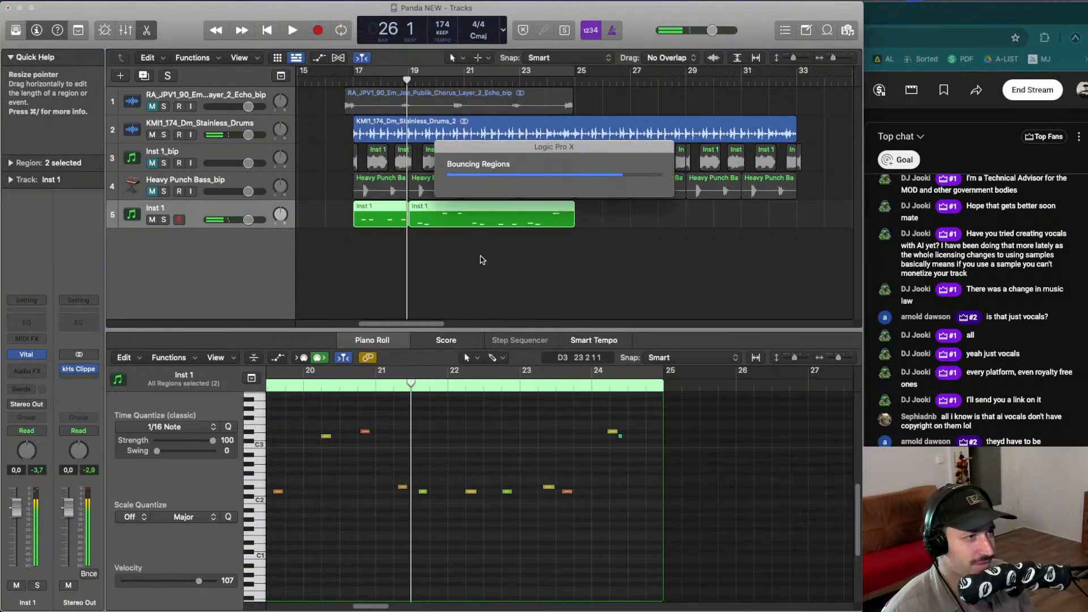
- Delete the original Vital MIDI track, keeping the bounced audio track
key("space")
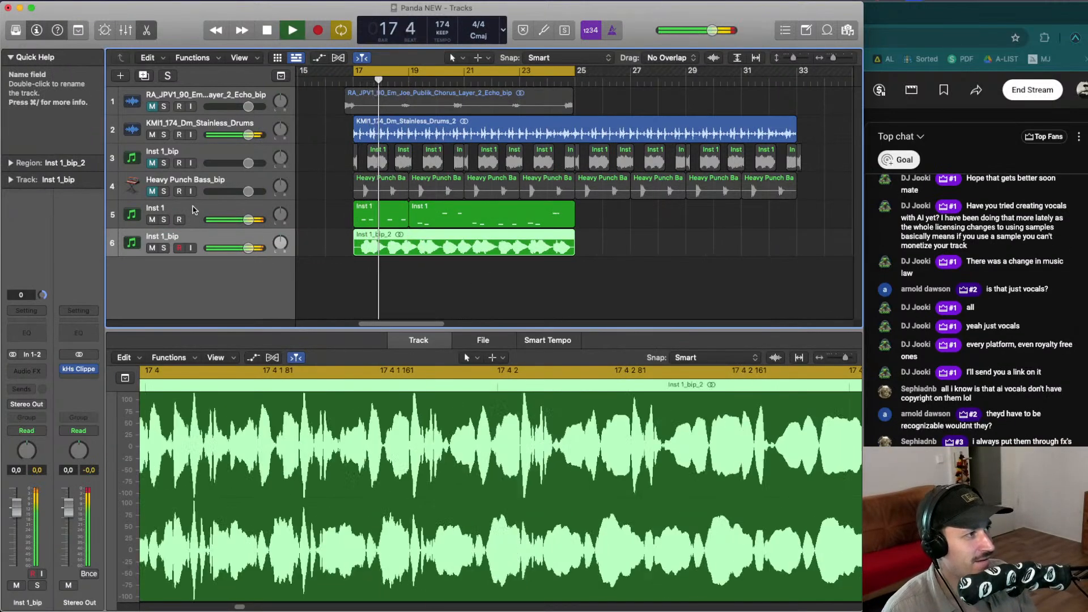
key("space")
left_click(194, 211)
key("Delete")
key("Delete")
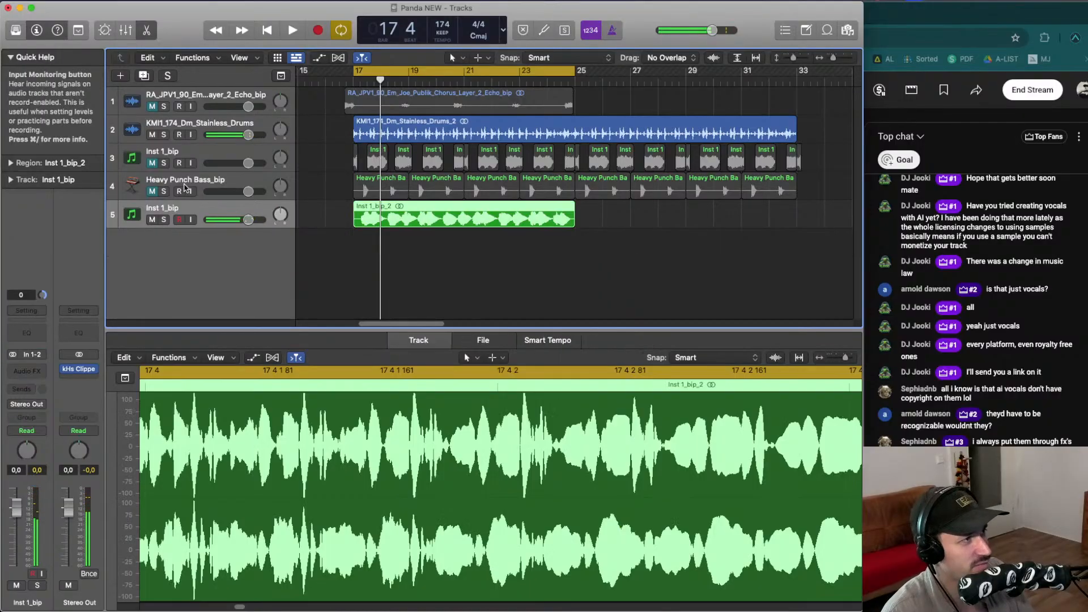
- Unmute the Inst 1_bip instrument track 3 and play the arrangement
left_click(151, 164)
key("space")
left_click(426, 237)
key("space")
- Delete a short section of the bounced audio region just after bar 17
left_click_drag(389, 211, 383, 211)
key("space")
key("space")
left_click(348, 222)
key("space")
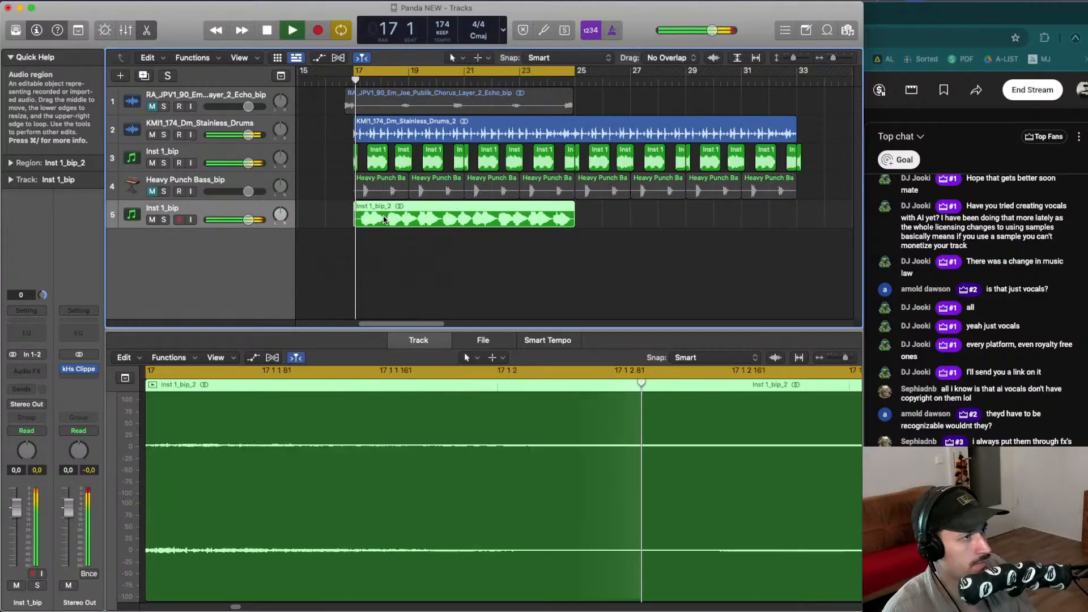
key("space")
key("Delete")
key("space")
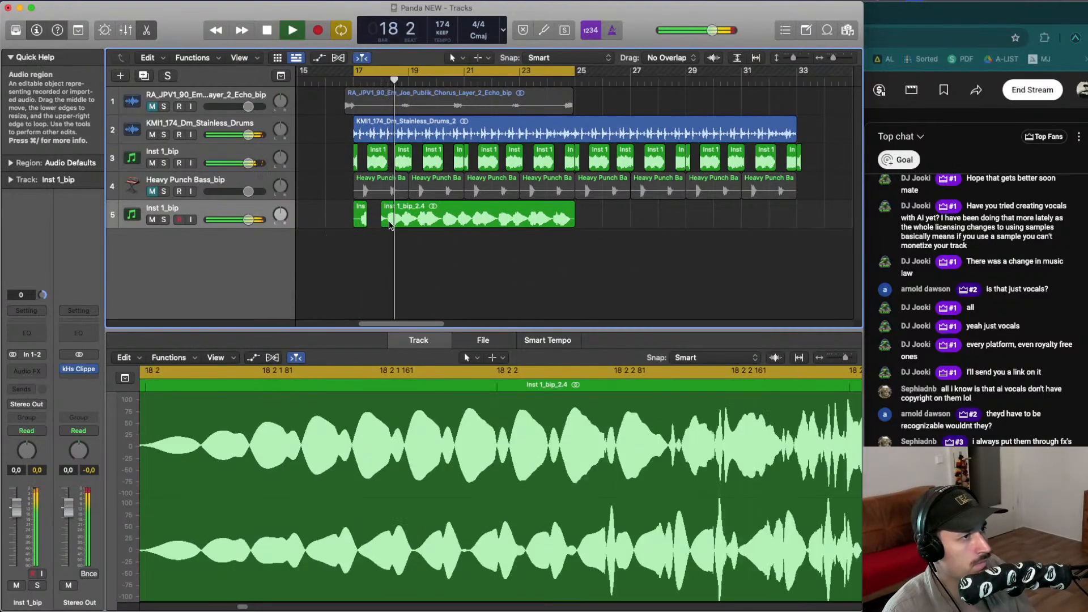
- Trim the start of the remaining bounced audio region and delete the leftover slice at bar 17
left_click_drag(383, 223, 391, 217)
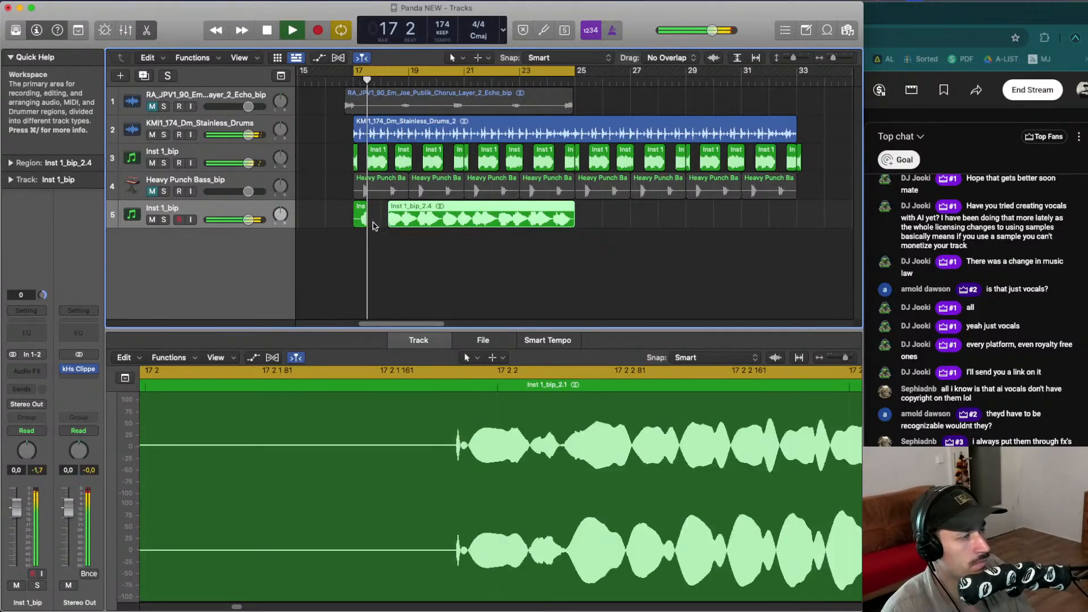
left_click(363, 217)
key("Delete")
- Unmute the Heavy Punch Bass track and set the cycle range to bars 18 to 20
left_click(151, 193)
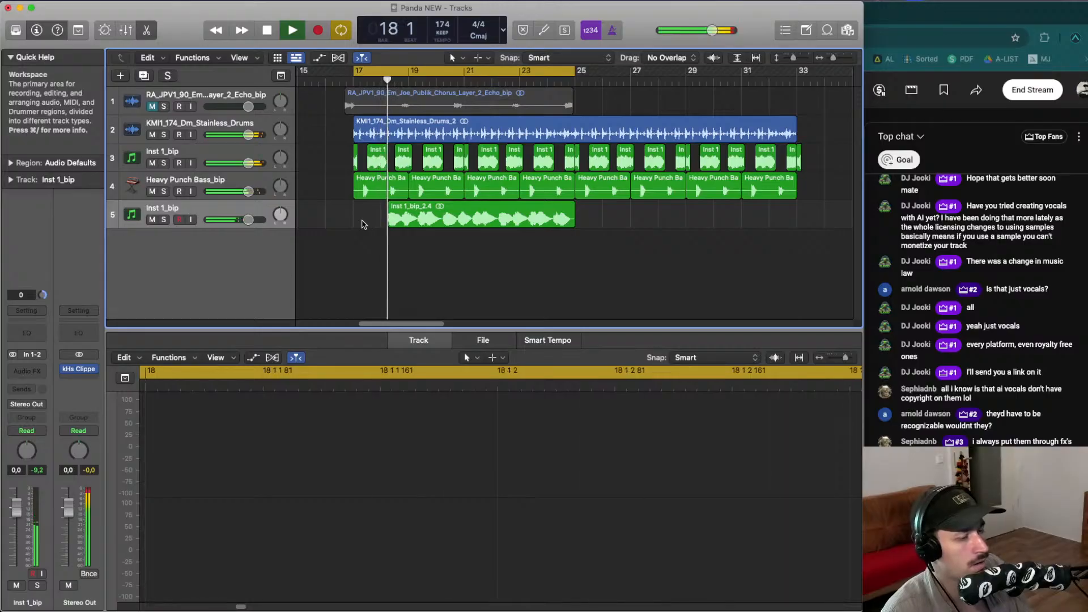
key("space")
left_click_drag(384, 72, 442, 72)
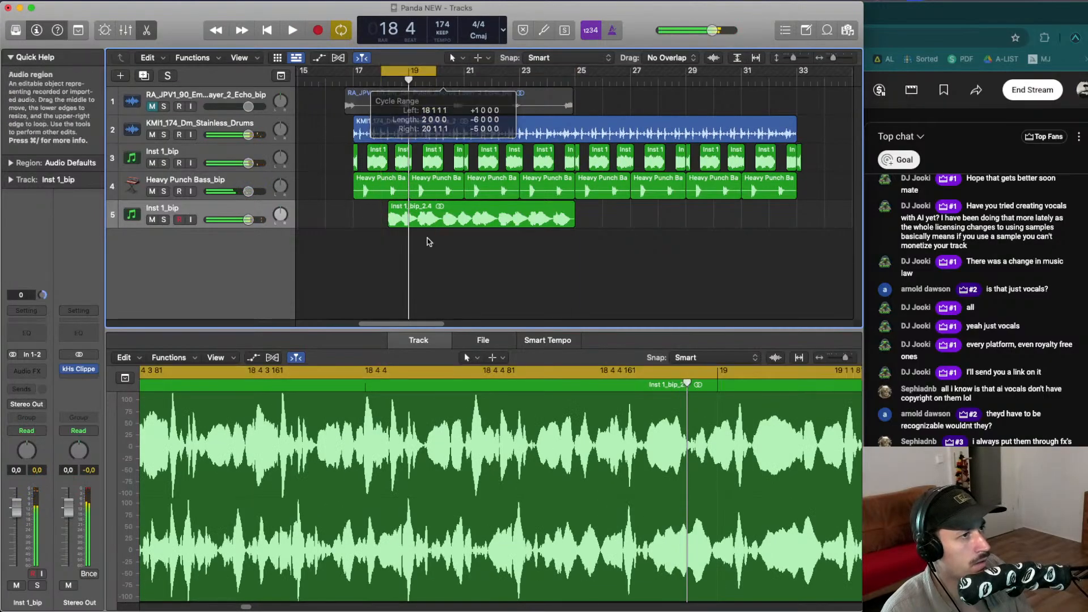
key("space")
- Delete the Inst 1_bip MIDI regions on track 3 just before bar 19
key("space")
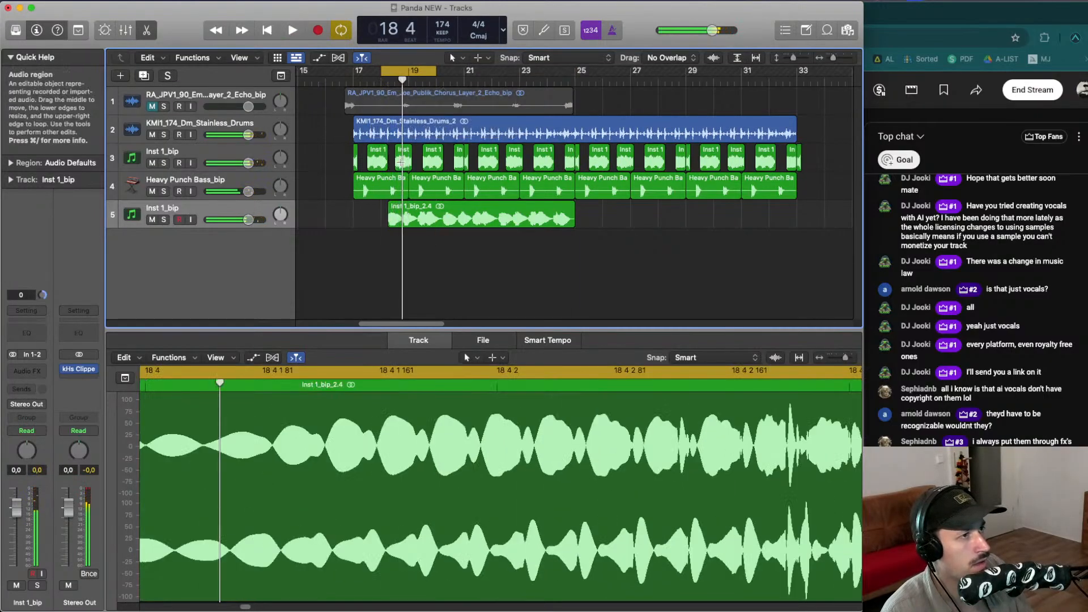
left_click_drag(401, 163, 417, 163)
key("Delete")
key("space")
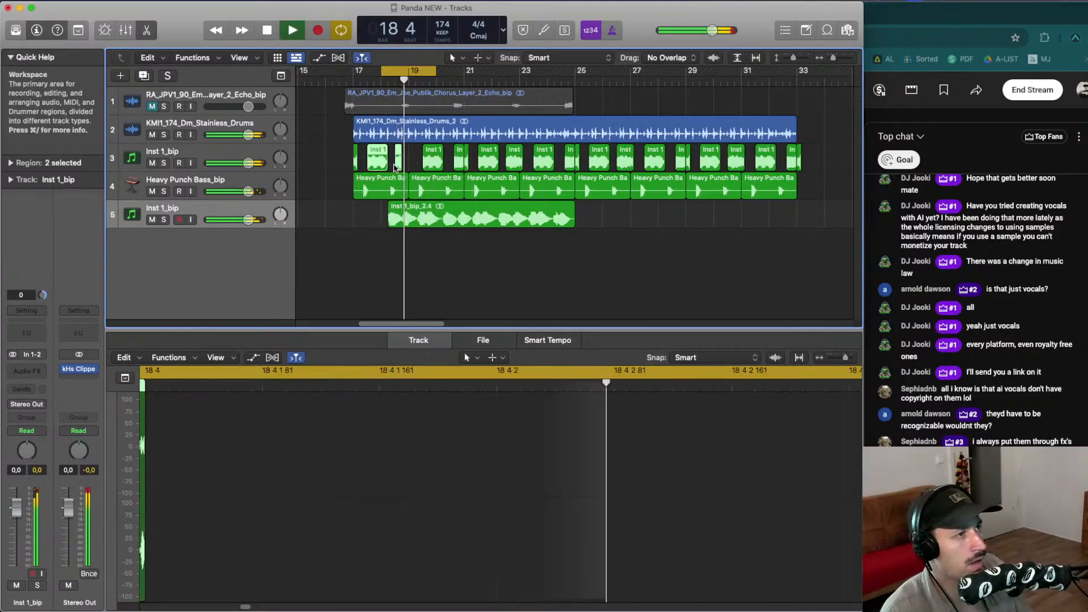
key("space")
left_click(409, 165)
left_click(399, 165)
key("Delete")
key("space")
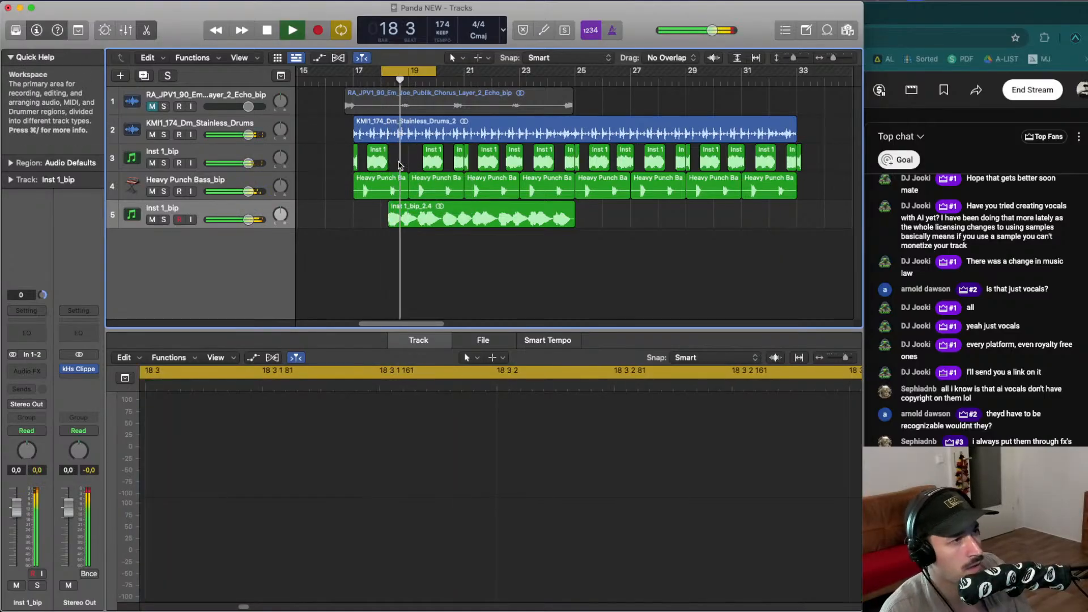
key("space")
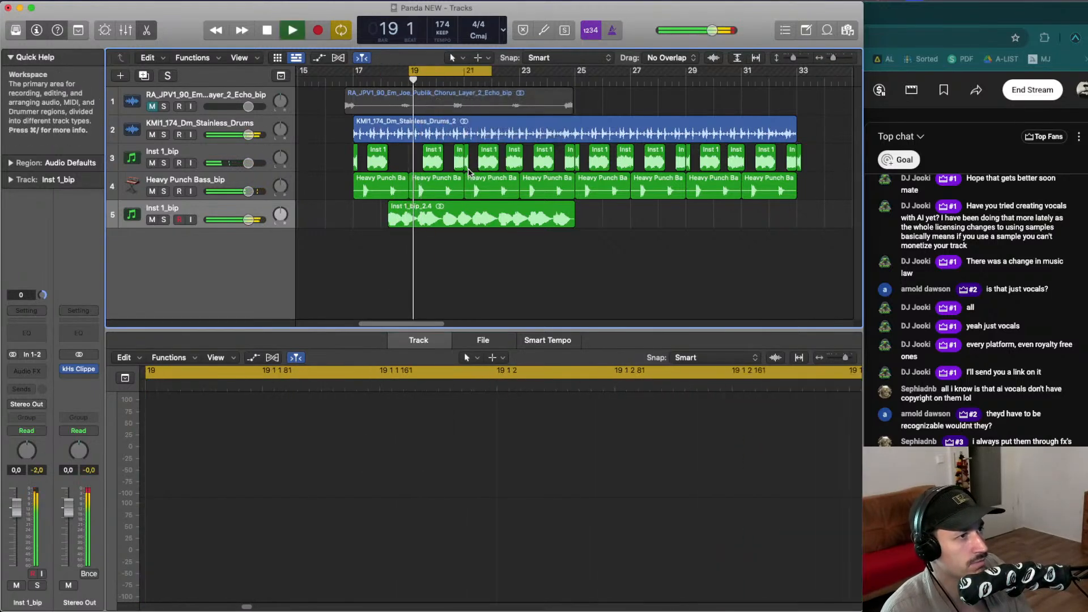
left_click(433, 170)
key("super+z")
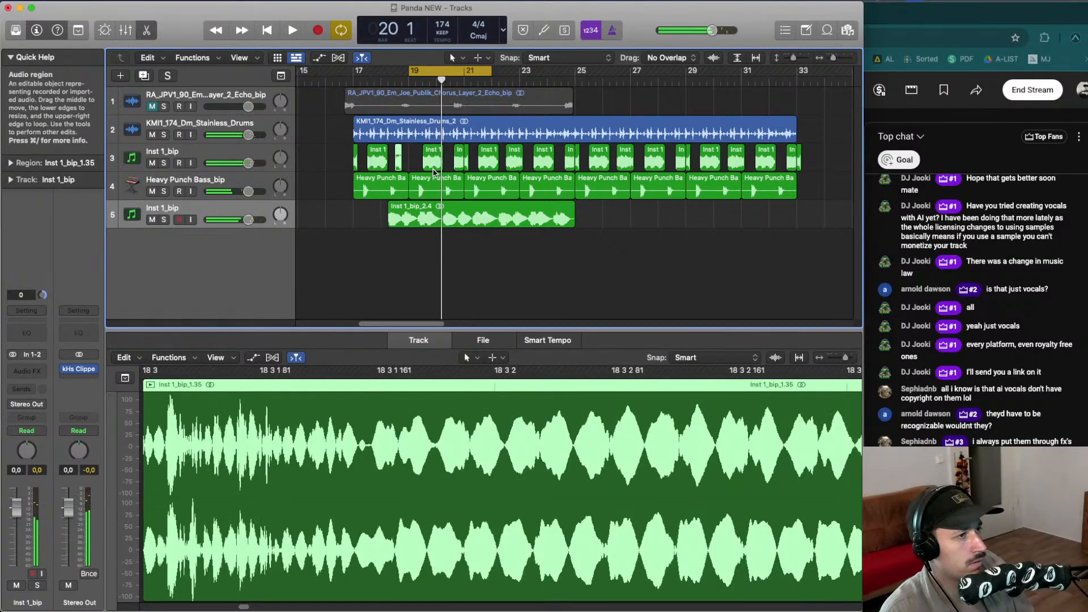
- Delete a section of the bounced audio between bars 19 and 20
key("space")
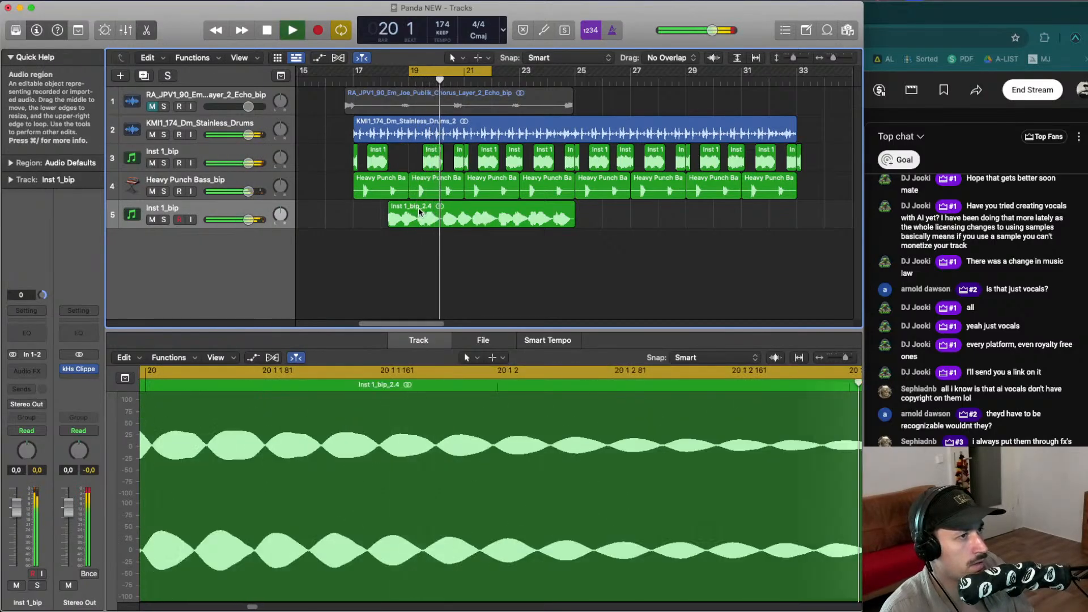
left_click_drag(419, 212, 443, 209)
key("Delete")
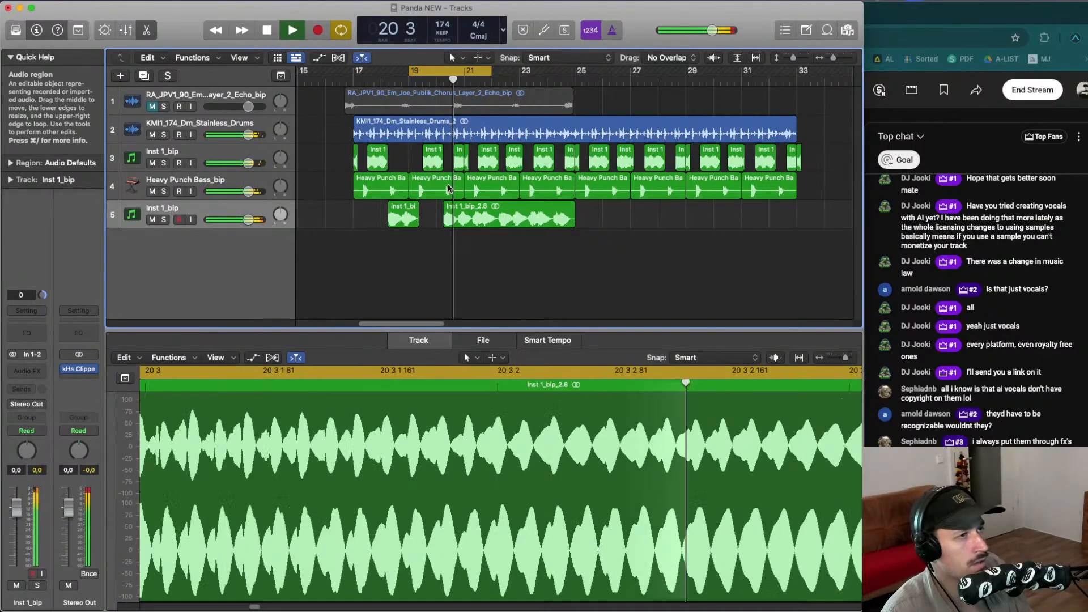
- Move the cycle range to bars 20 to 22 and delete a section of the bounced audio just after bar 20
left_click_drag(410, 71, 438, 71)
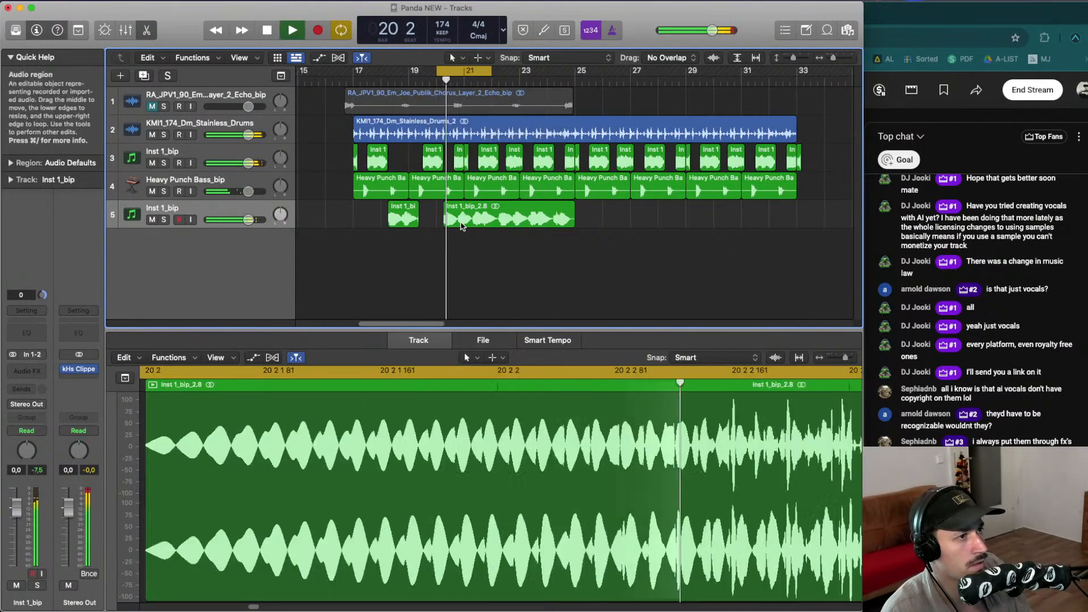
left_click_drag(453, 218, 504, 219)
left_click(451, 219)
key("space")
key("space")
key("space")
key("space")
left_click(450, 216)
key("space")
key("Delete")
key("space")
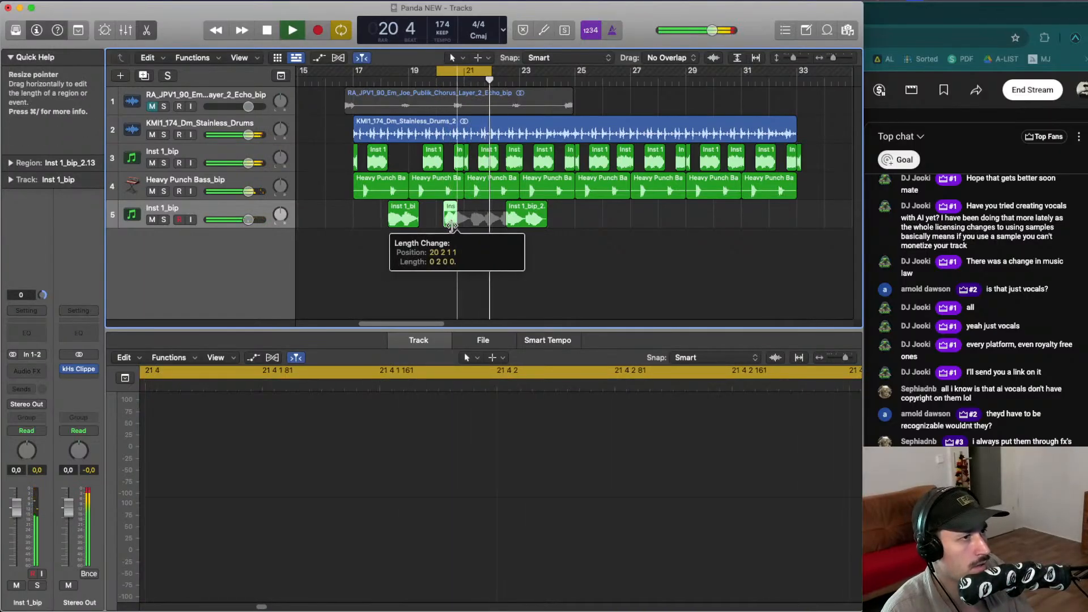
- Delete the bounced audio slice around bars 22 to 23
left_click_drag(452, 226, 560, 221)
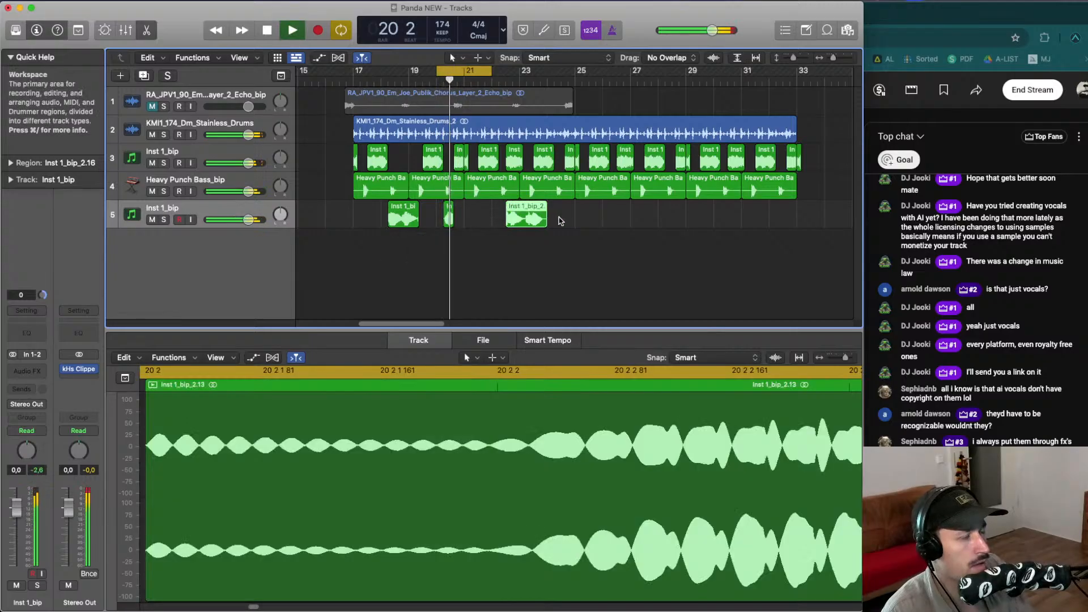
key("Delete")
key("space")
- Audition the section around bars 20 to 23 using the cycle range and playhead
key("space")
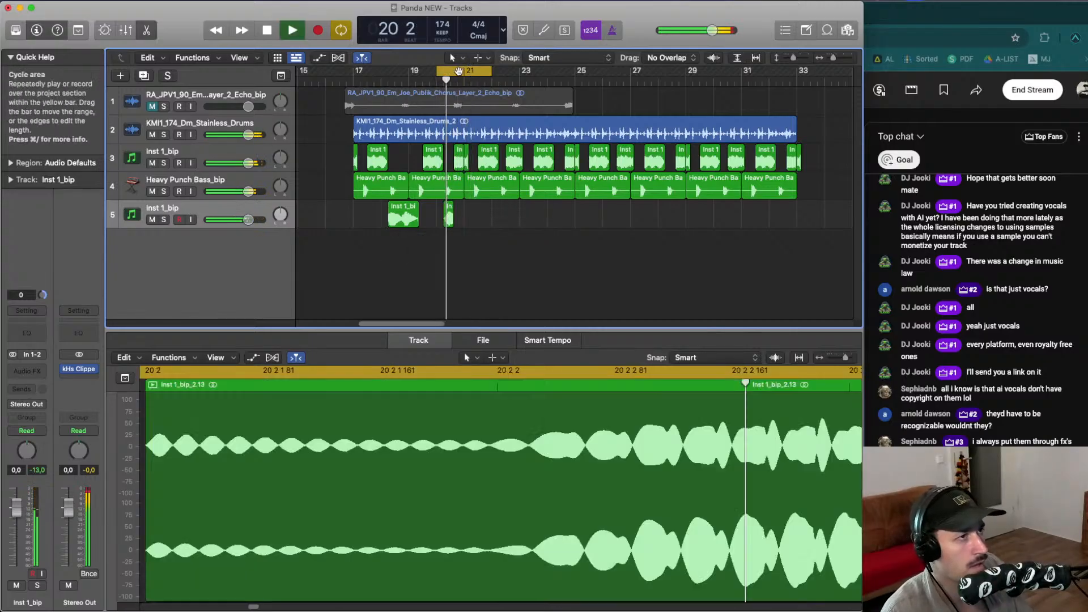
mouse_move(466, 72)
left_mouse_down()
mouse_move(501, 77)
mouse_move(473, 70)
left_mouse_up()
key("space")
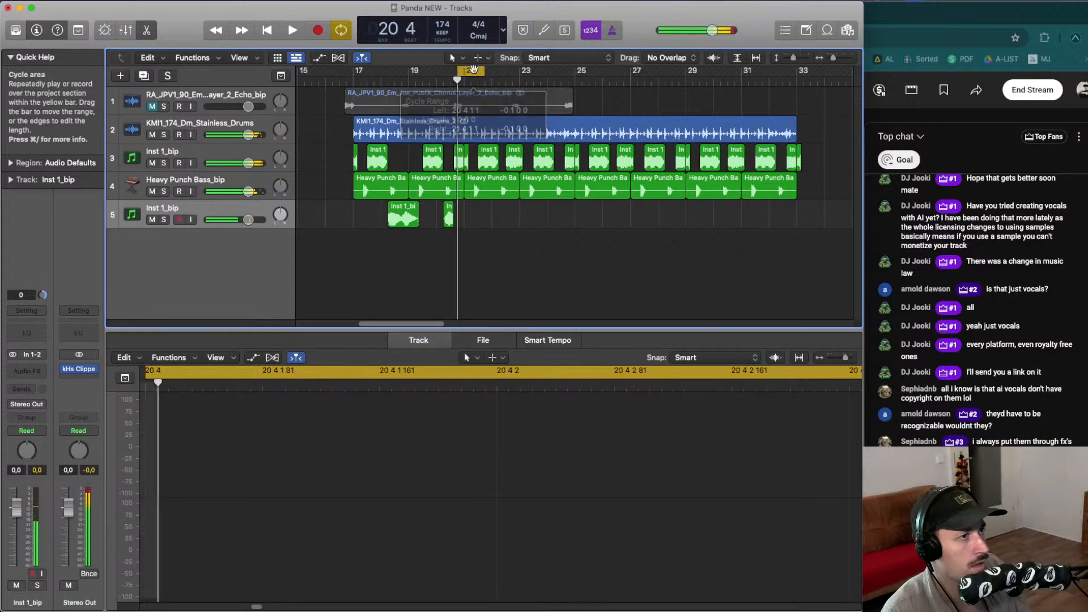
key("space")
left_click(556, 83)
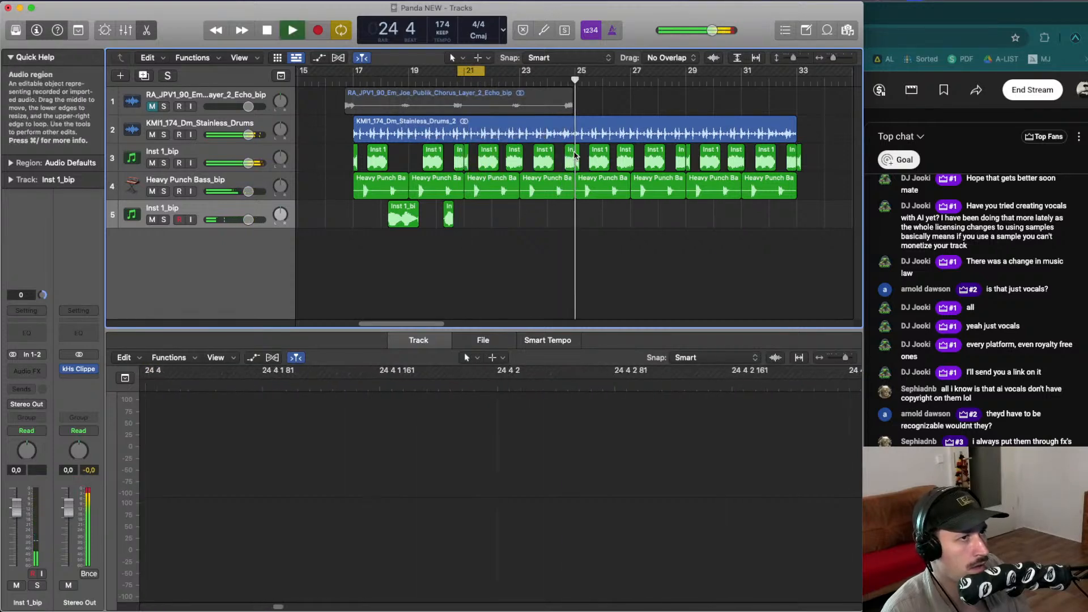
left_click(546, 83)
left_click(542, 83)
left_click(506, 82)
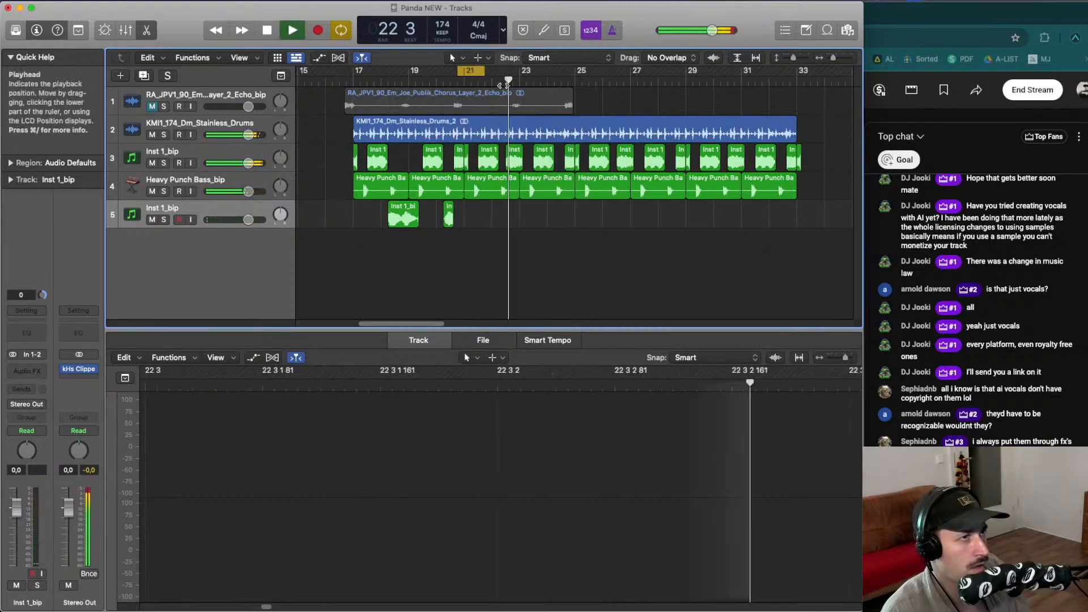
left_click(510, 156)
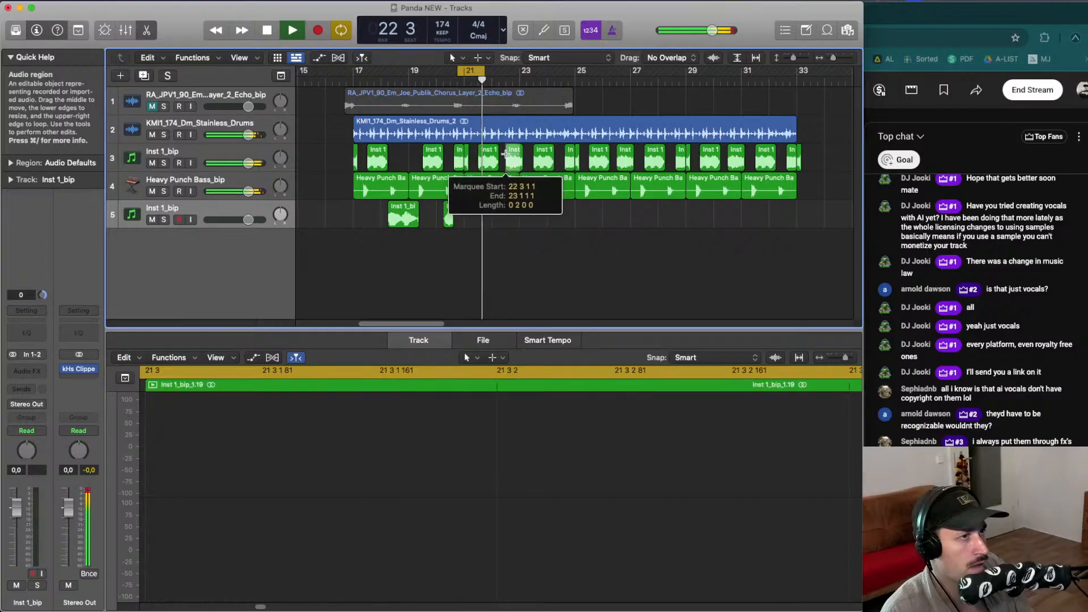
left_click_drag(510, 157, 460, 156)
left_click(449, 83)
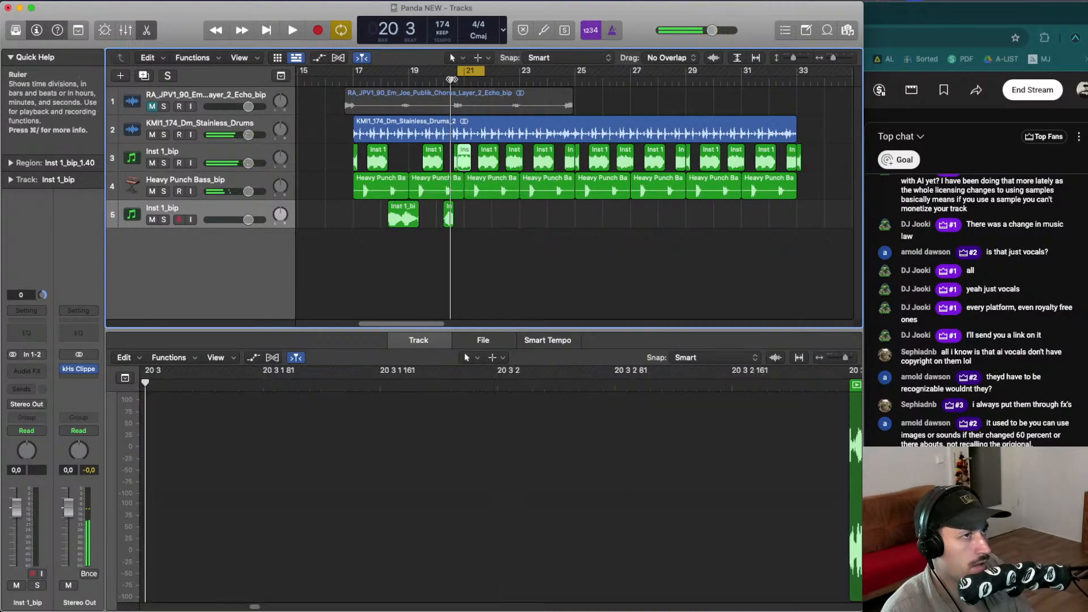
- Zoom in and audition the Inst 1_bip parts between bars 17 and 21
left_click_drag(459, 71, 451, 72)
key("super+Right")
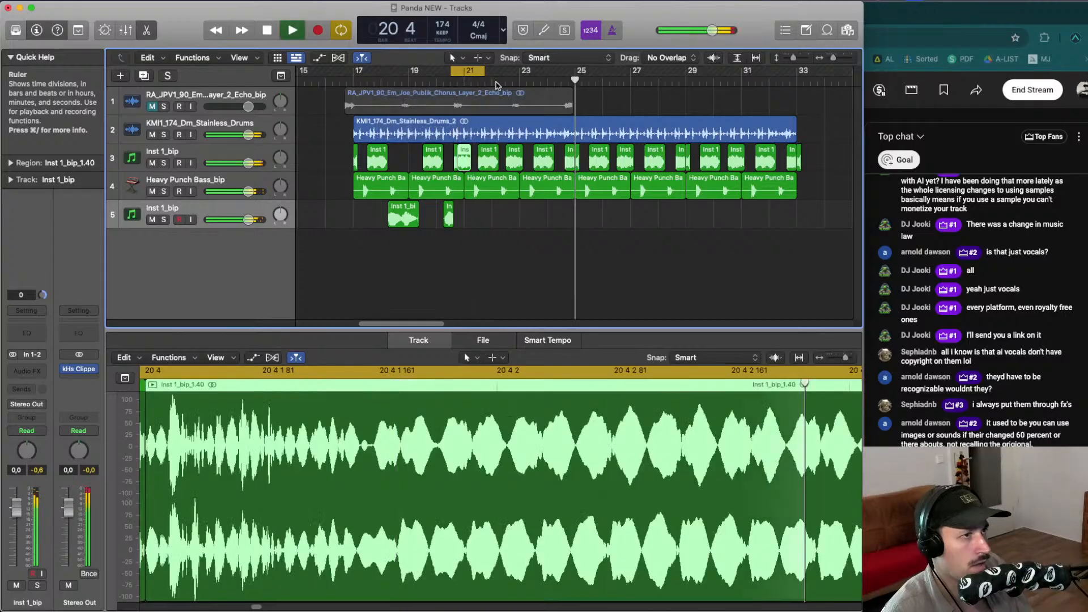
key("space")
key("space")
left_click_drag(576, 162, 570, 165)
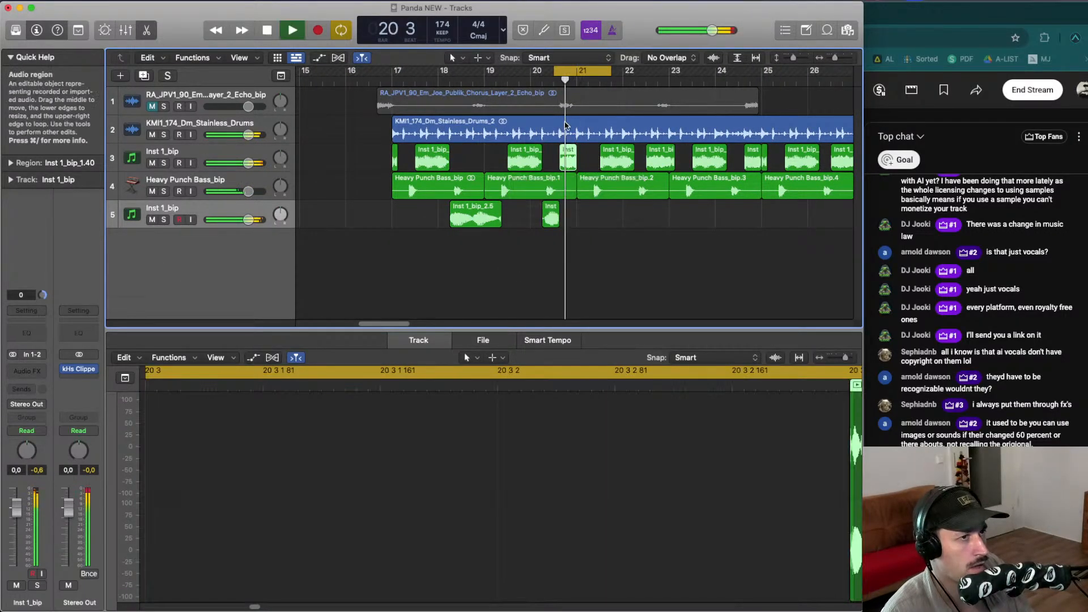
key("space")
key("space")
key("space")
left_click_drag(394, 161, 578, 160)
key("space")
left_click(568, 71)
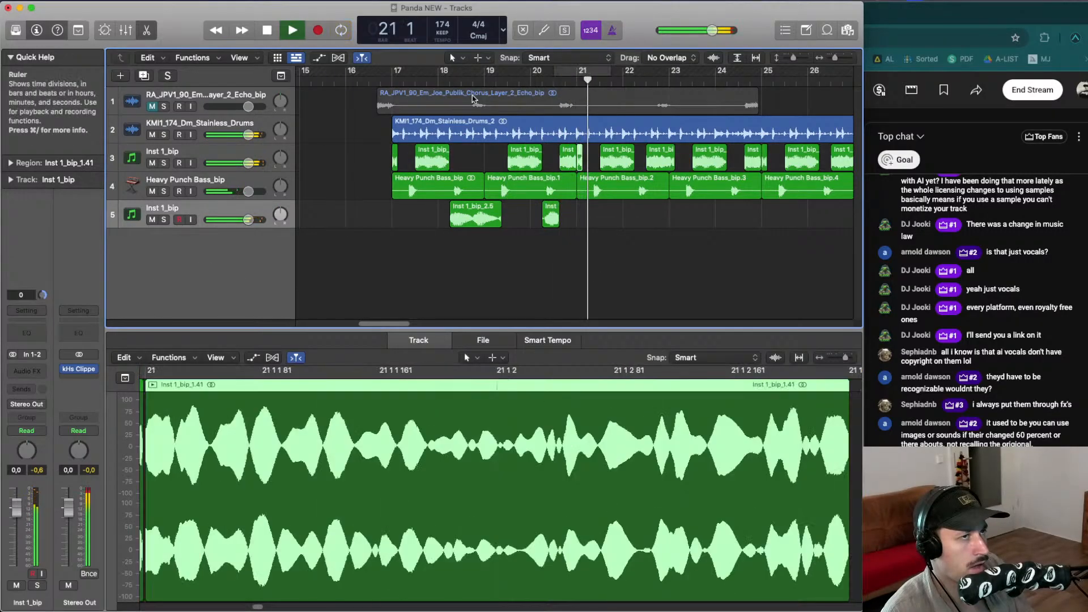
left_click(372, 92)
left_click(368, 82)
key("super+Left")
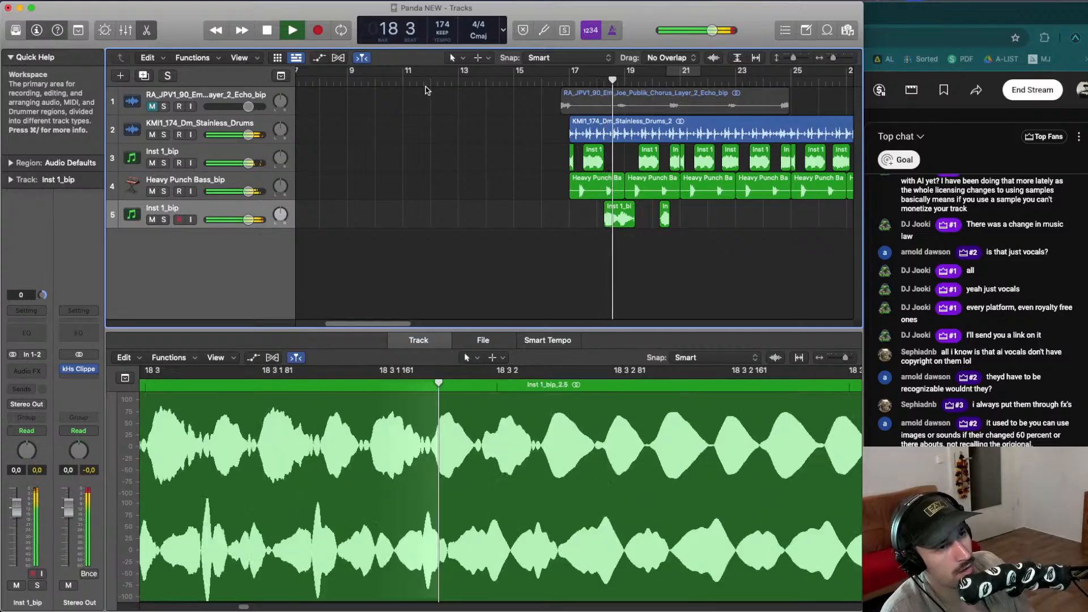
key("super+Right")
key("space")
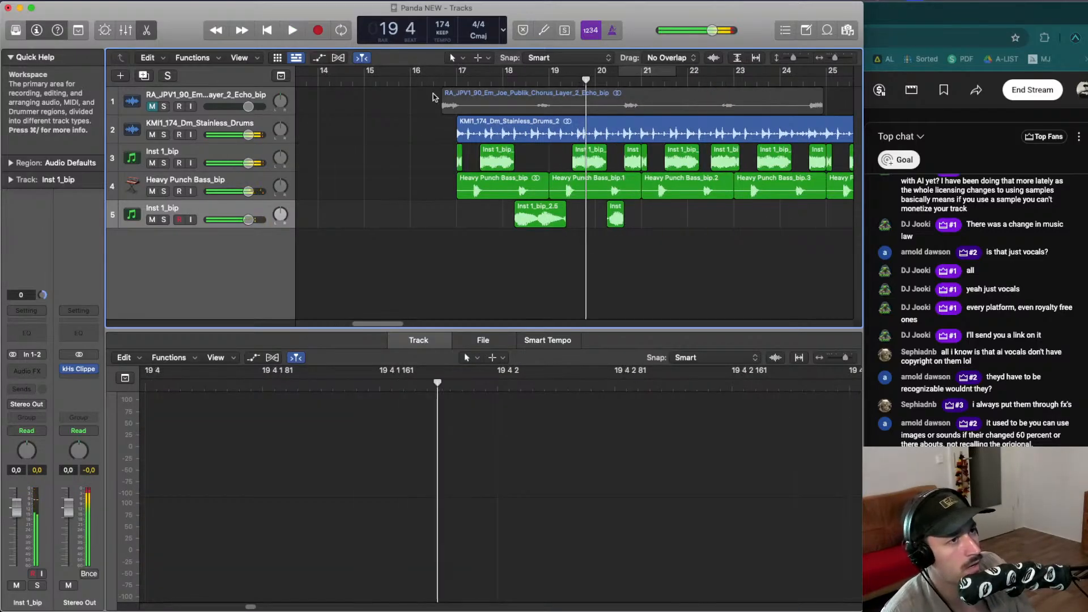
- Delete about the first three beats of the bounced audio starting at bar 19
left_click_drag(460, 155, 553, 153)
left_click_drag(548, 218, 580, 217)
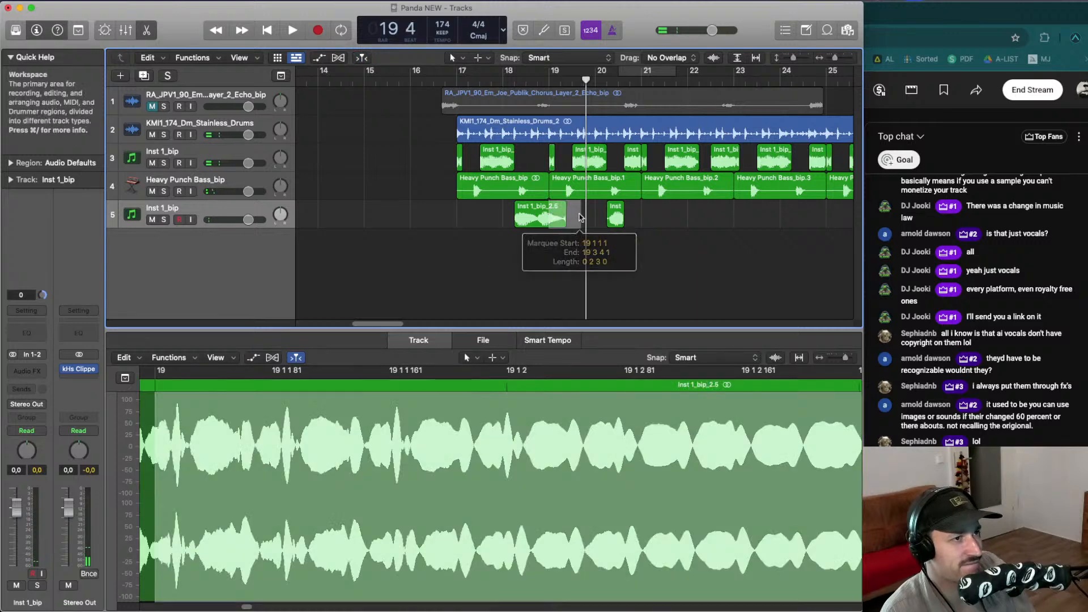
key("Delete")
key("space")
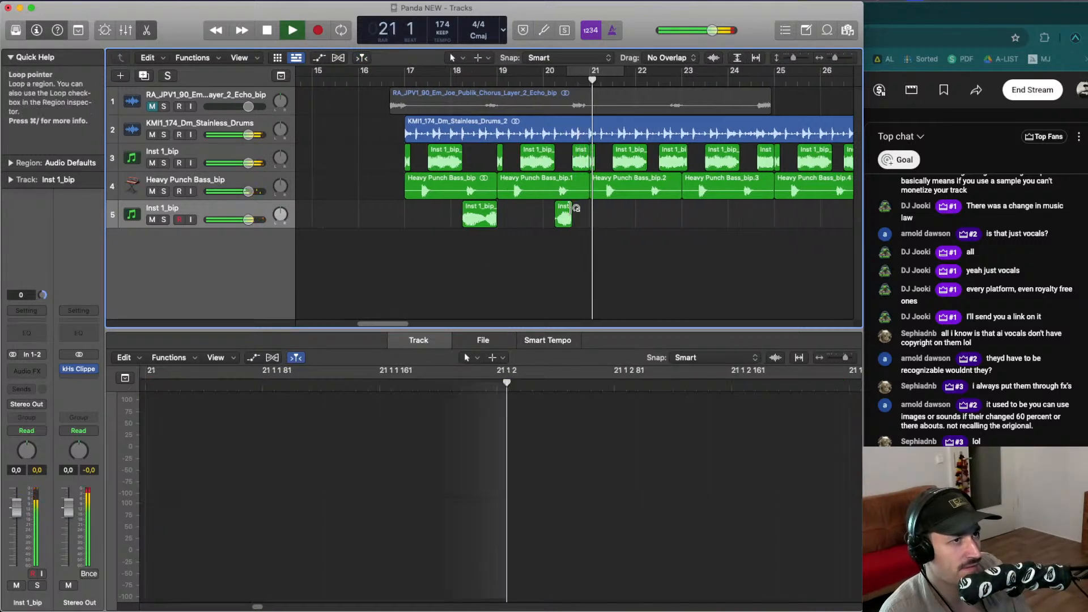
- Set the cycle range to bars 17 through 25 and play it back
key("Return")
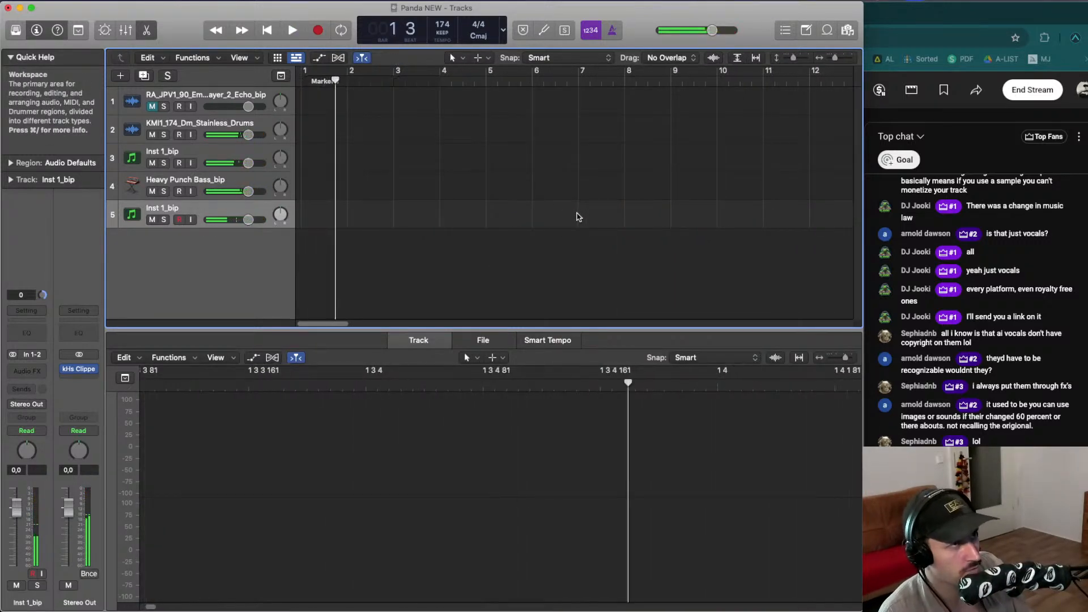
key("super+Left")
key("super+Left")
key("super+Left")
key("super+Left")
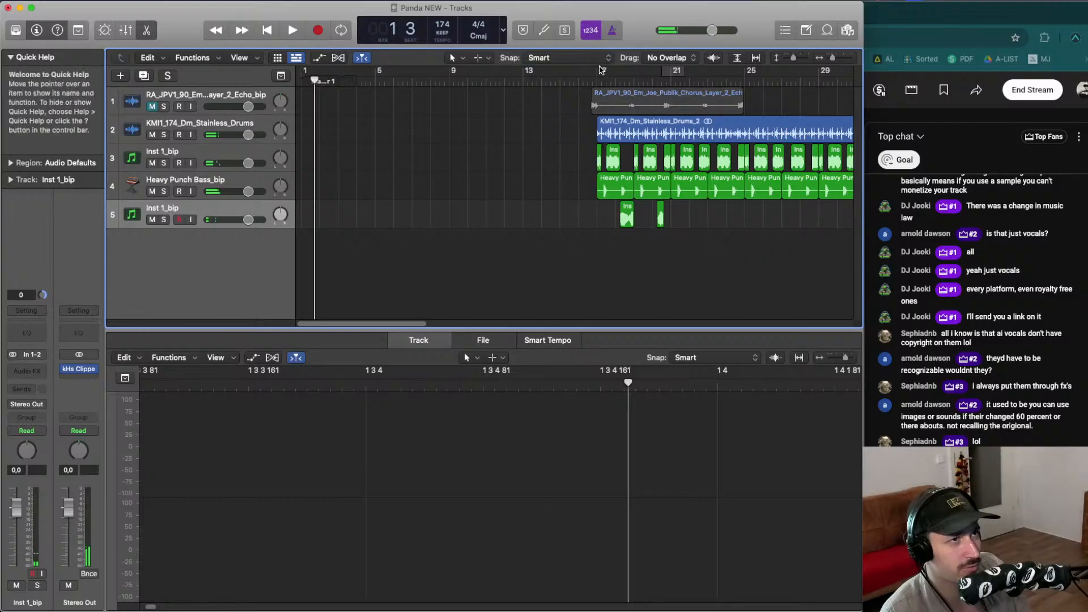
left_click_drag(601, 71, 745, 71)
key("space")
key("super+Right")
key("super+Right")
key("super+Right")
key("super+Right")
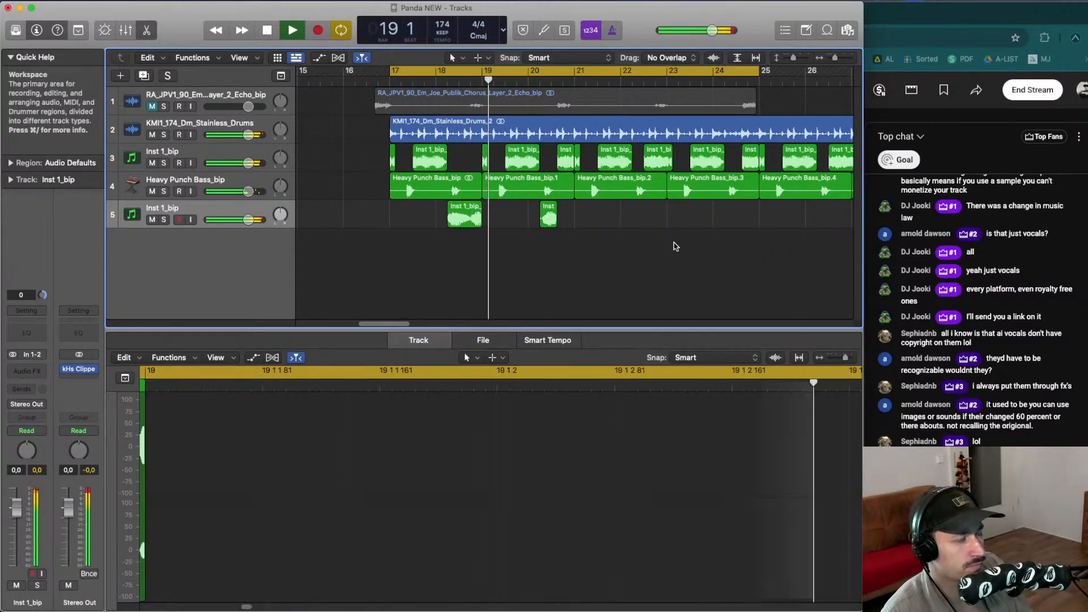
key("cmd+Down")
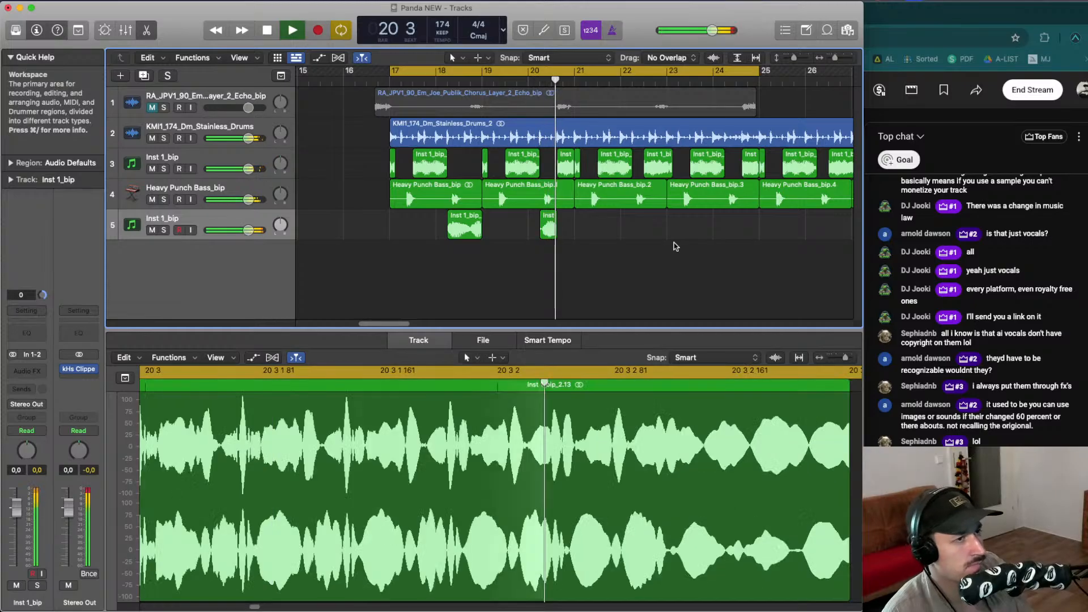
key("super+Up")
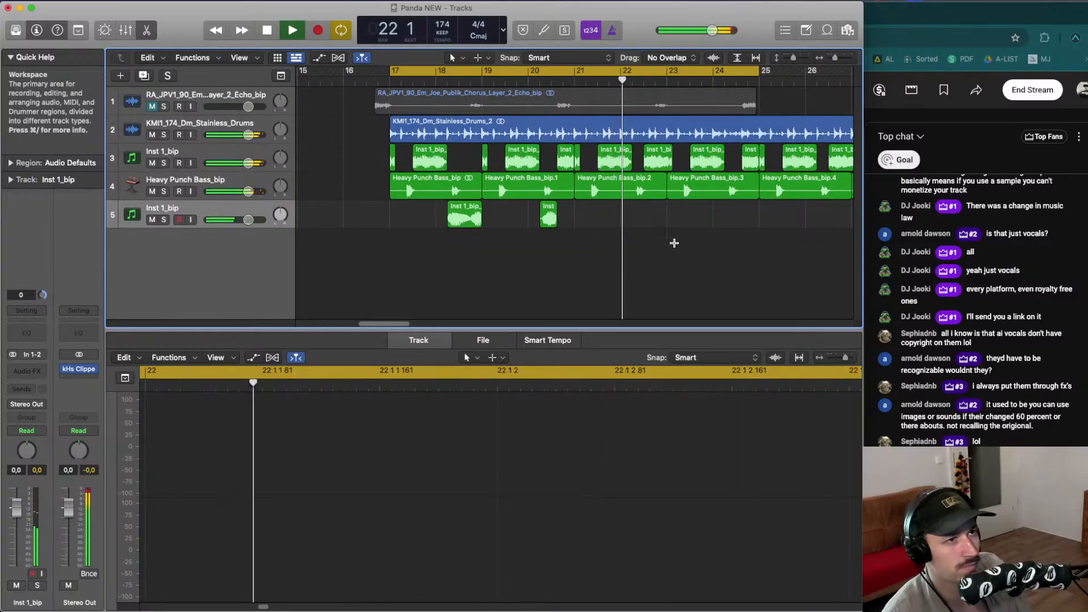
key("space")
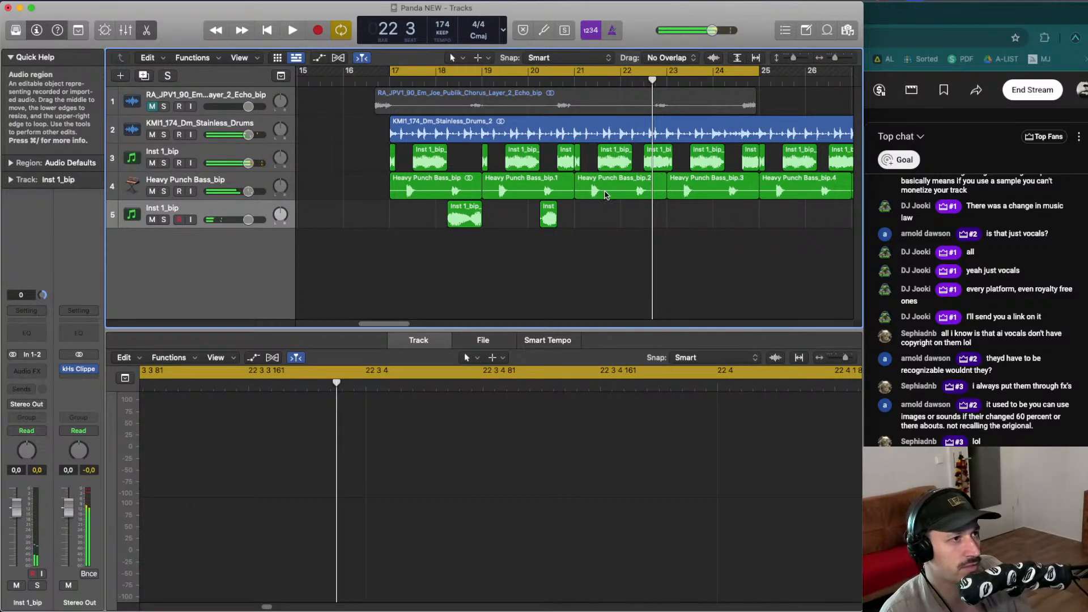
- Copy the sliced bounced audio pattern into bars 21 to 25
left_click_drag(577, 160, 774, 188)
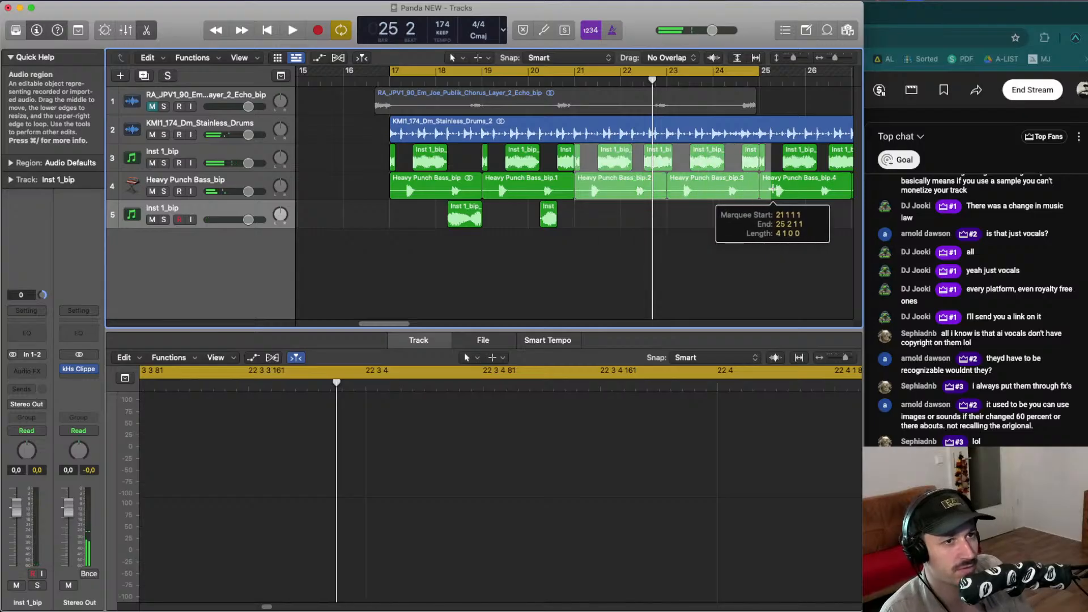
key("Delete")
left_click_drag(634, 237, 608, 181)
left_click(618, 225)
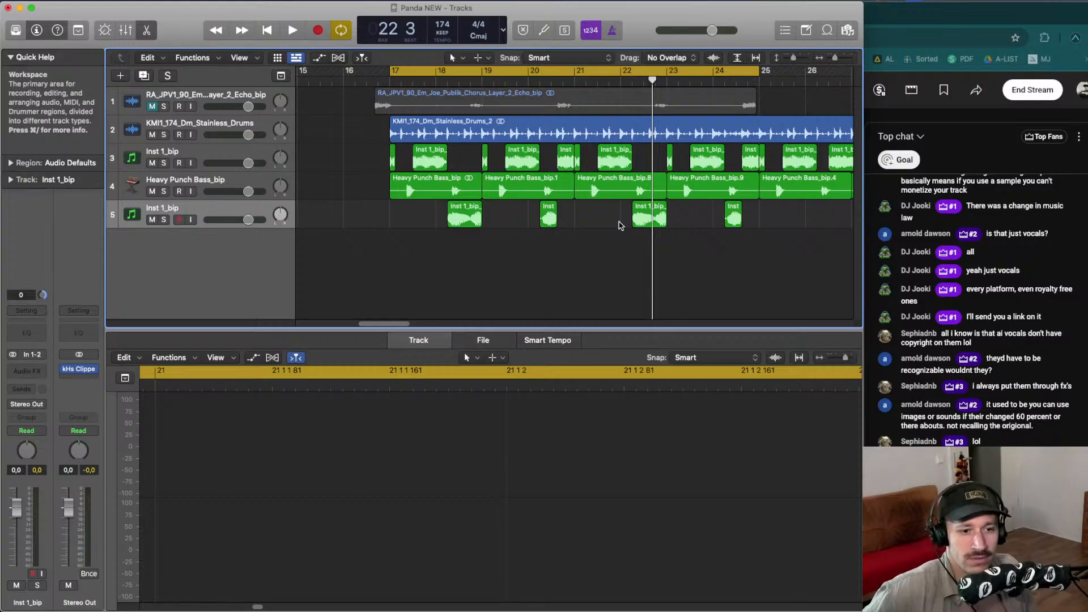
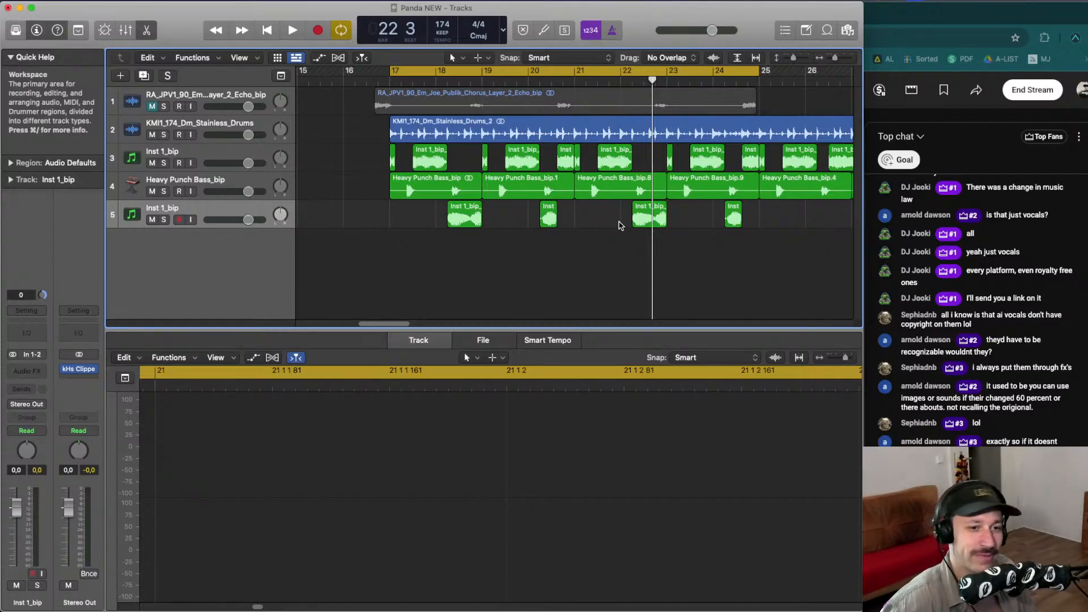
- Zoom to fit the arrangement and play back the section from bar 17 to review it
key("space")
key("z")
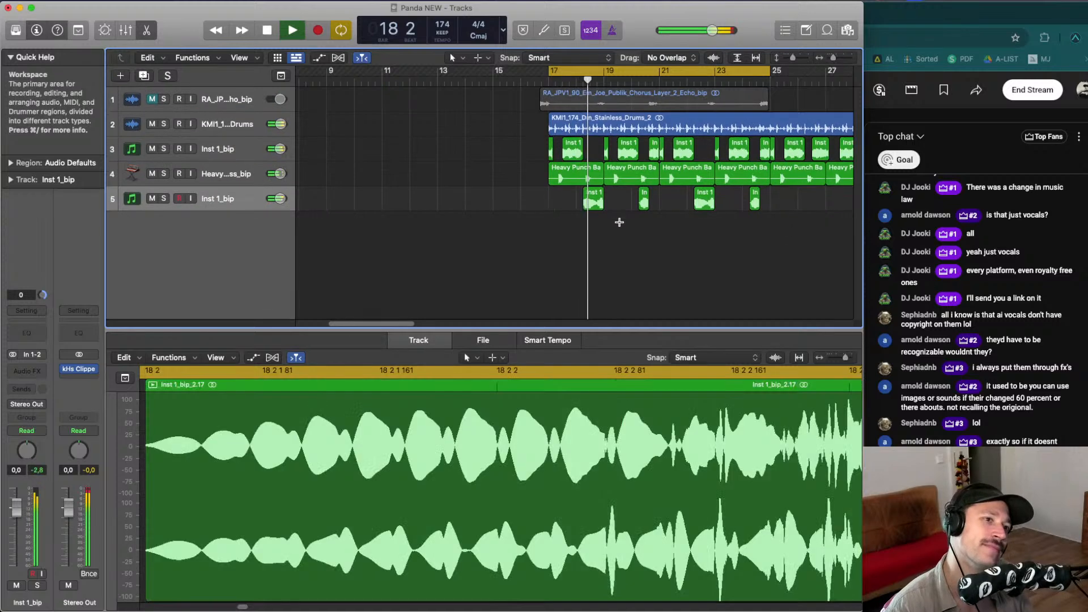
key("space")
key("super+Down")
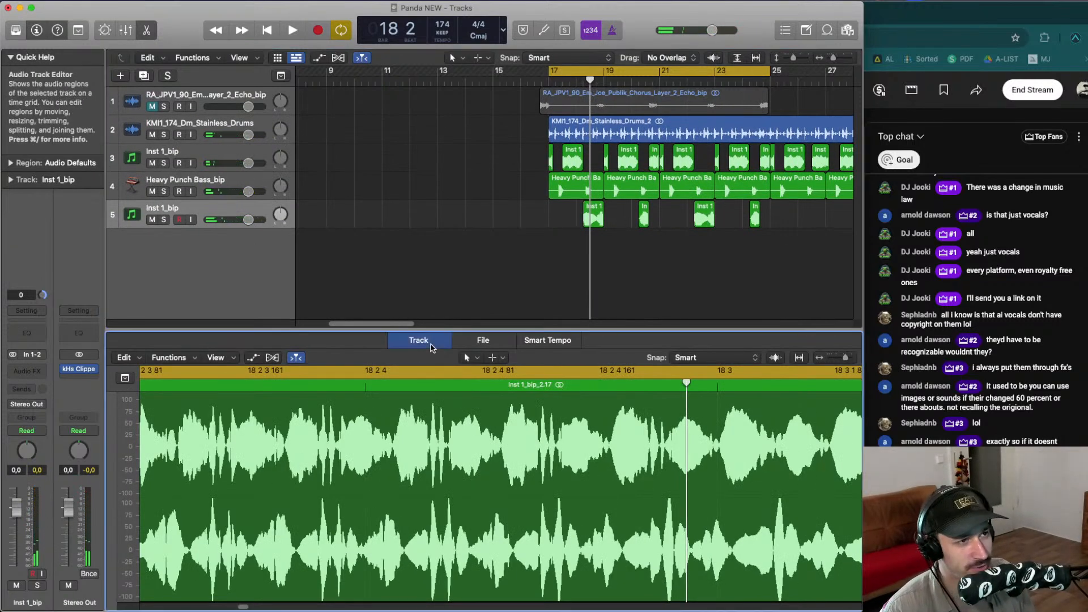
key("e")
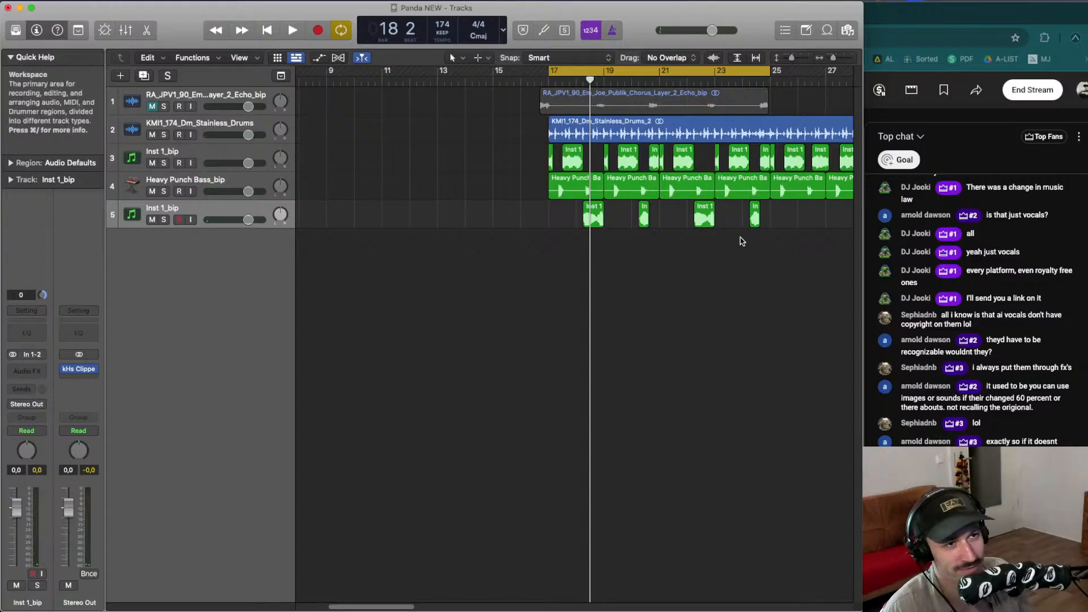
key("super+Down")
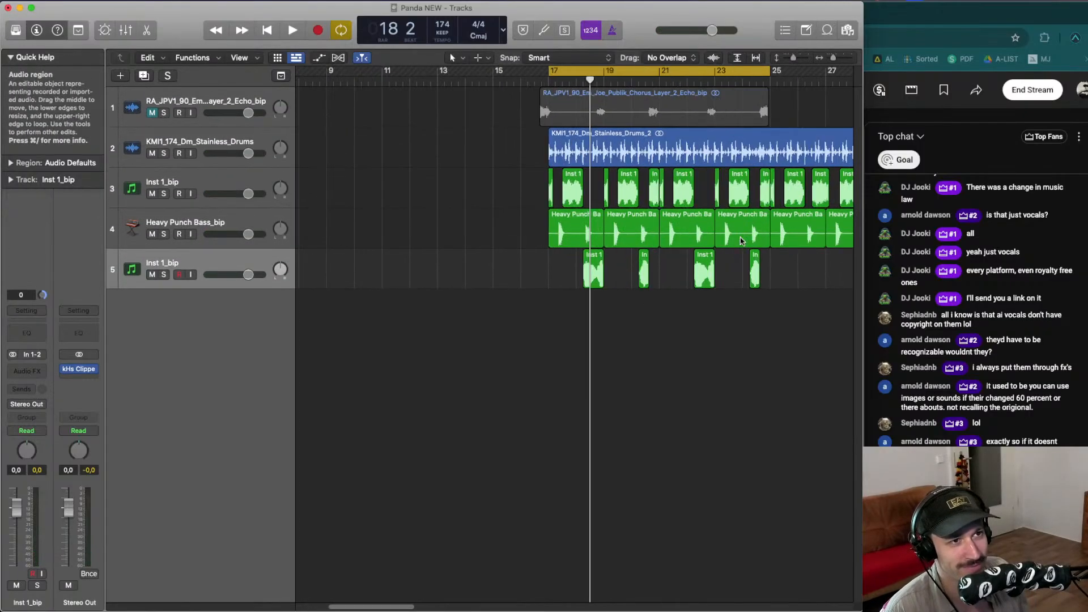
key("Return")
key("space")
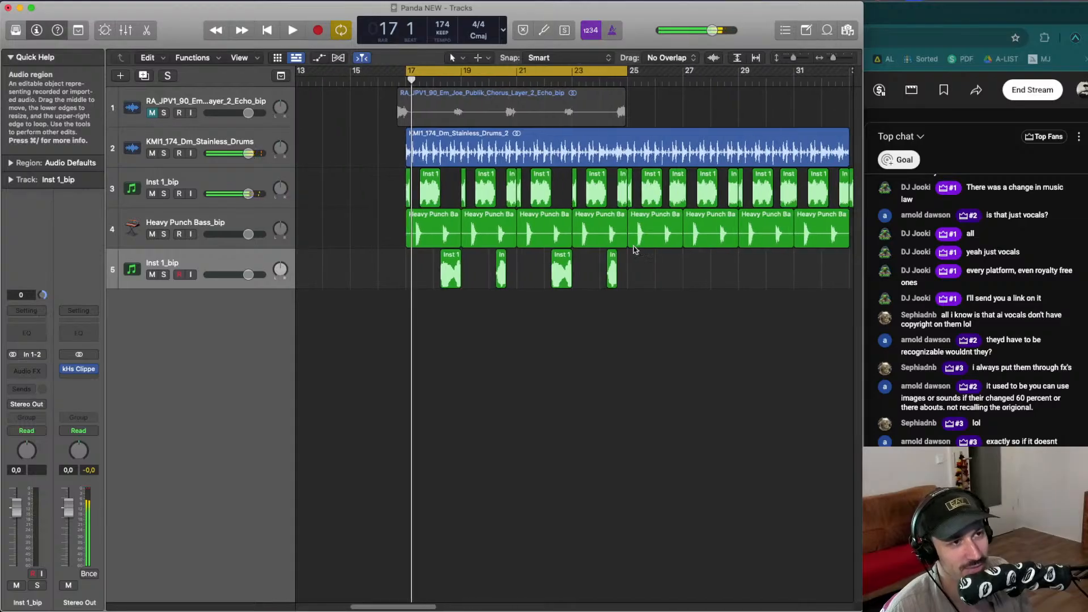
- Split the drums, Inst 1 and bass regions at bar 25 using a marquee selection across bars 25 to 33
left_click_drag(570, 108, 797, 275)
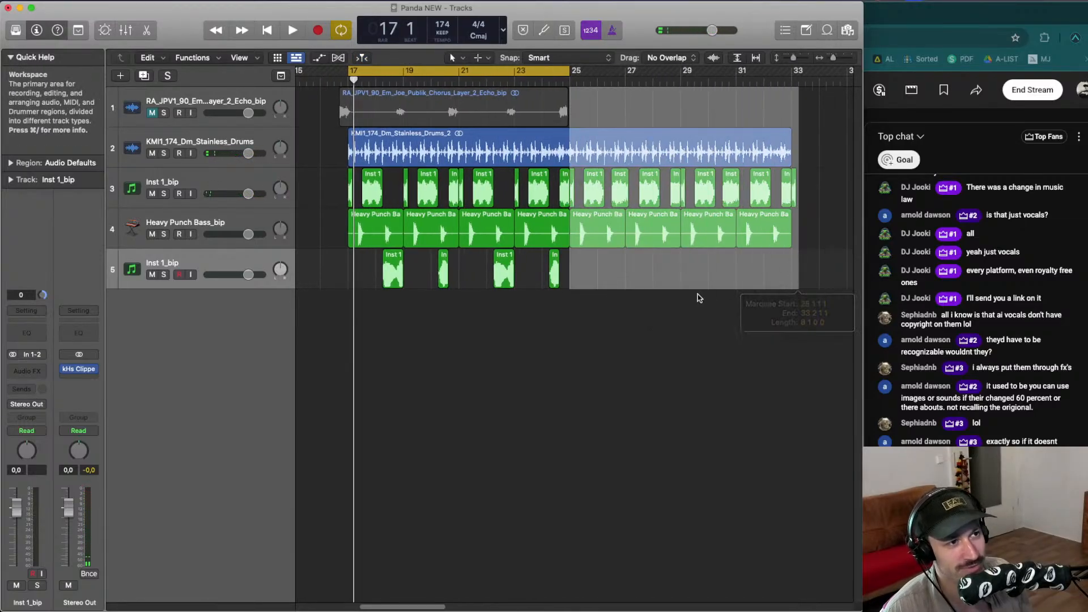
left_click(612, 219)
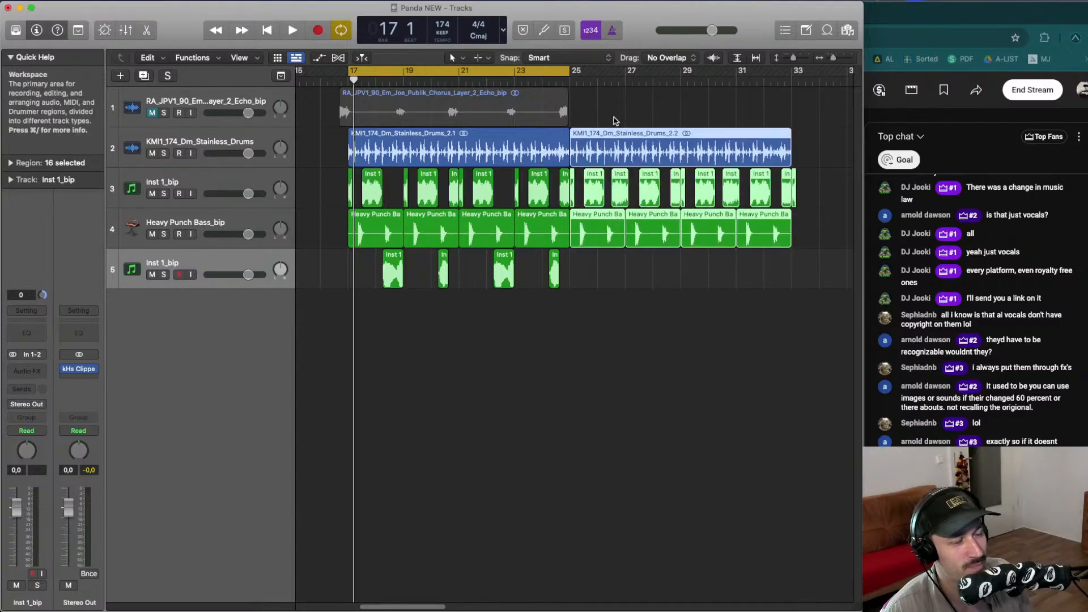
key("super+Left")
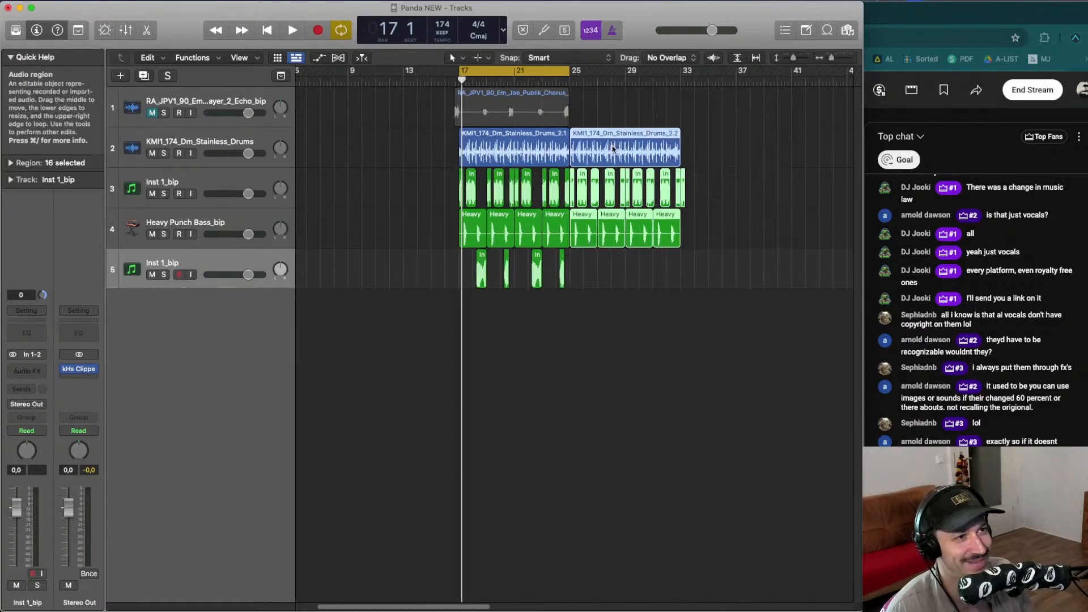
key("Return")
left_click(641, 118)
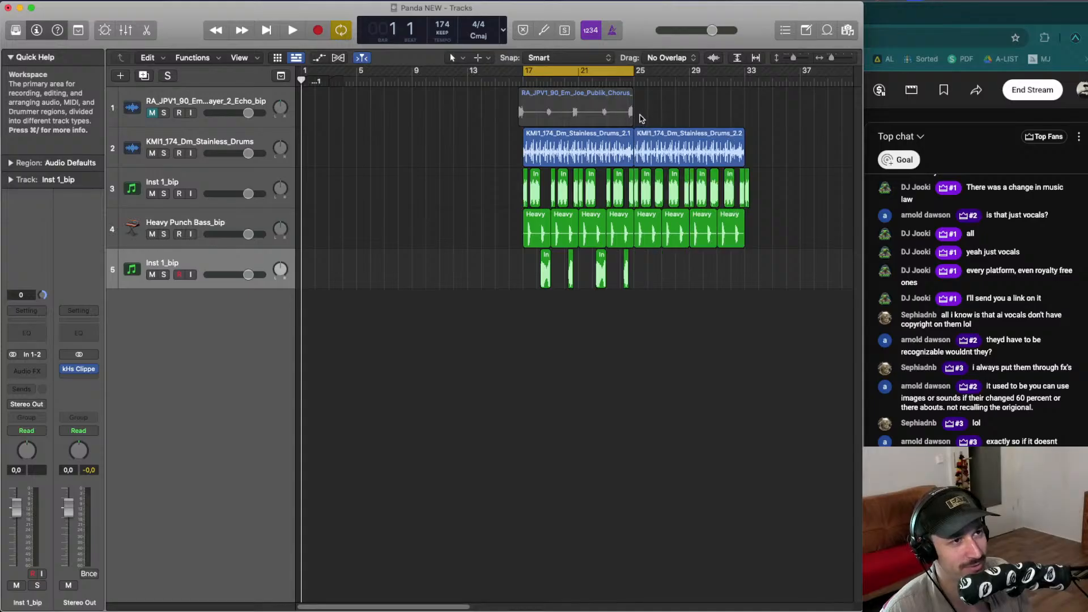
left_click_drag(651, 184, 765, 285)
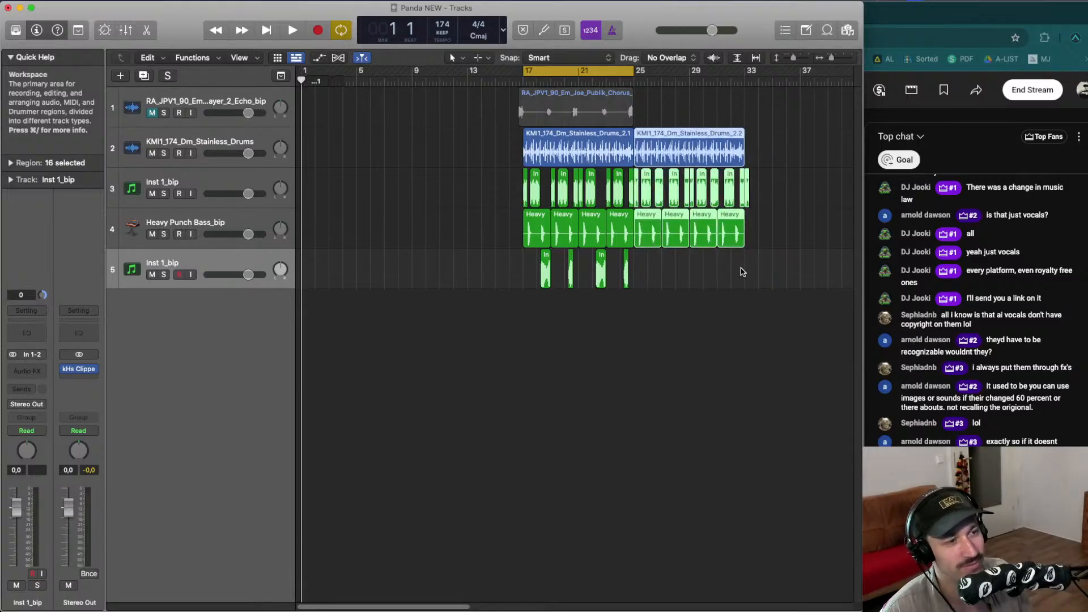
key("super+Right")
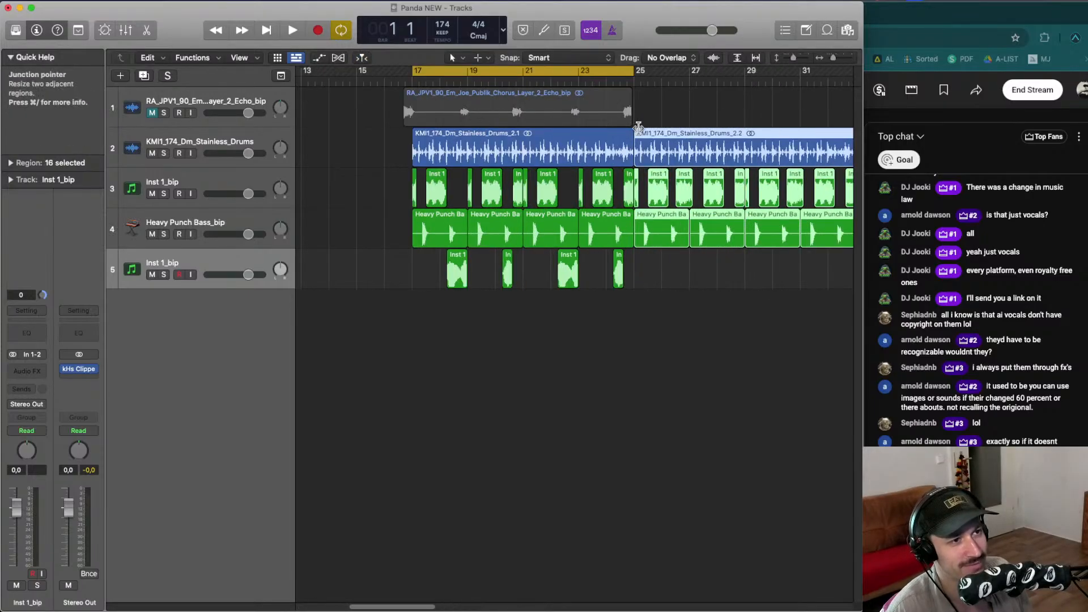
- Delete the bass from bar 18 beat 2 to bar 19 with a marquee selection
key("space")
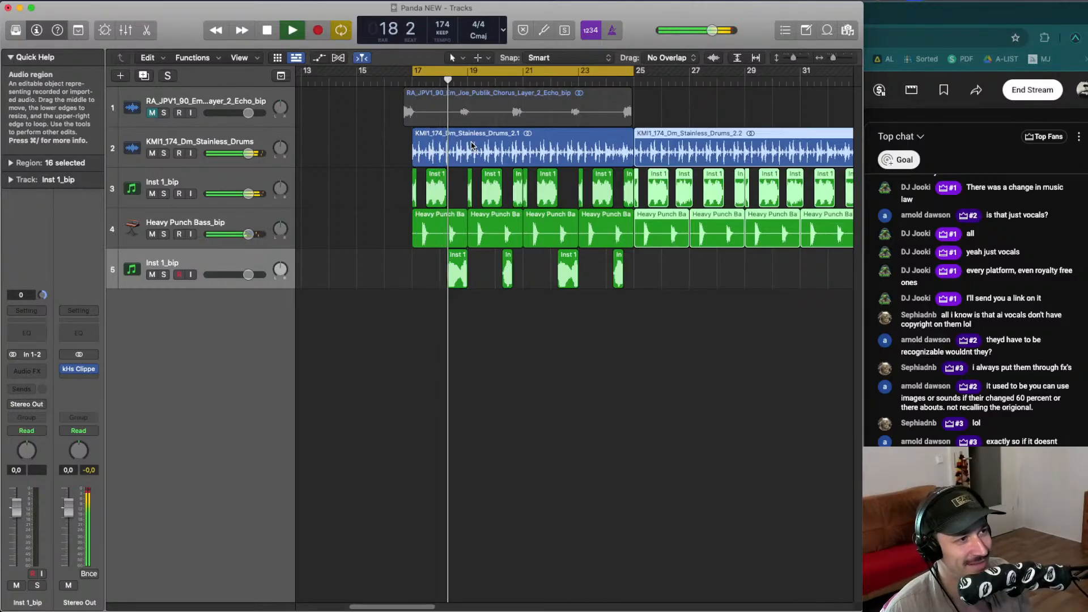
left_click(439, 81)
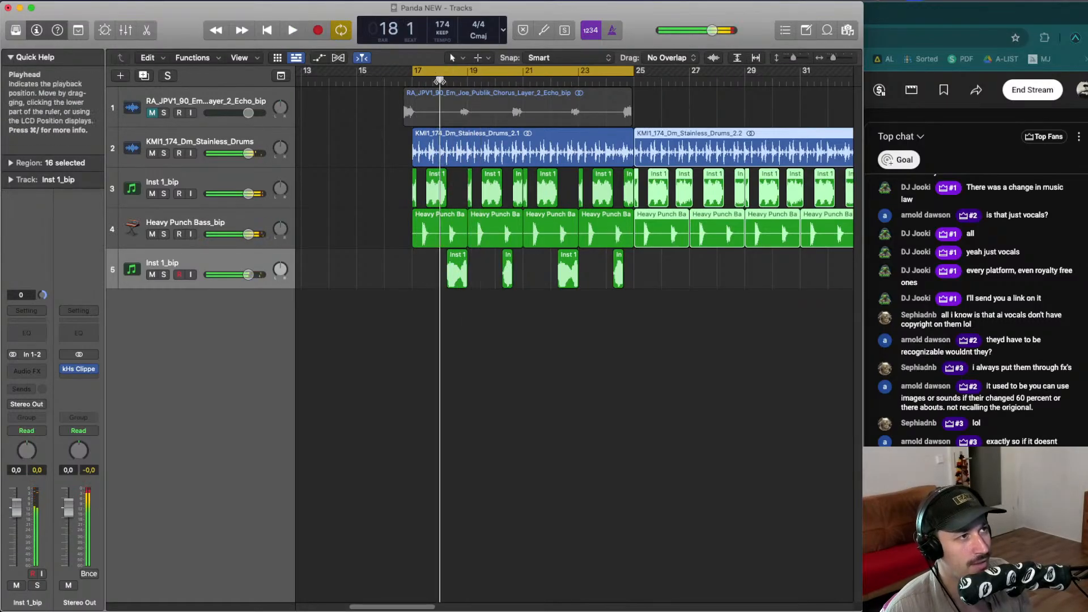
key("space")
left_click_drag(446, 234, 466, 234)
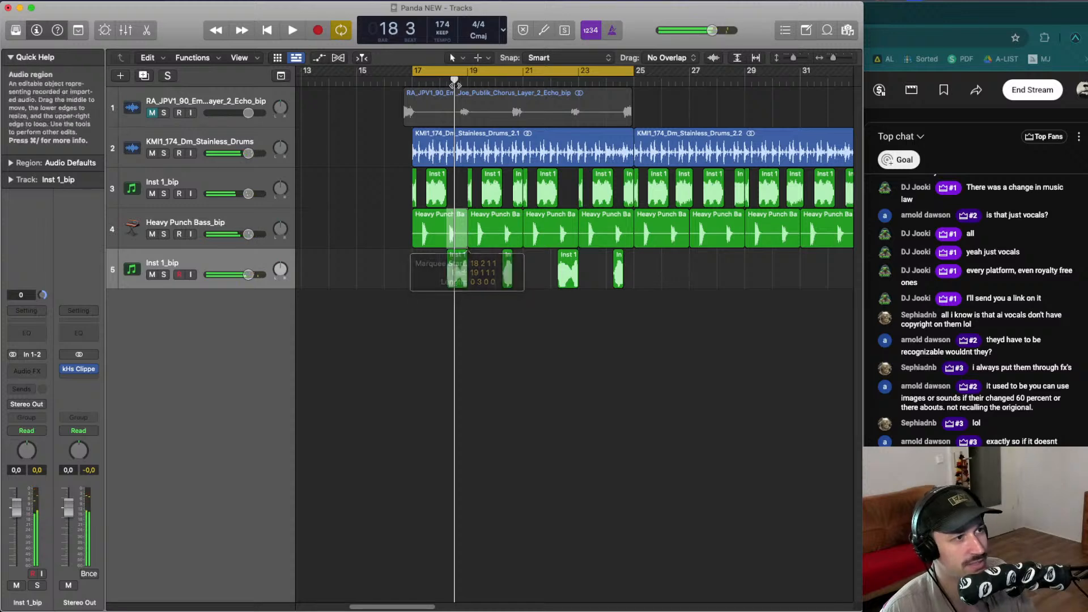
key("Delete")
- Delete the bass region between about bar 19 beat 2 and bar 21
key("space")
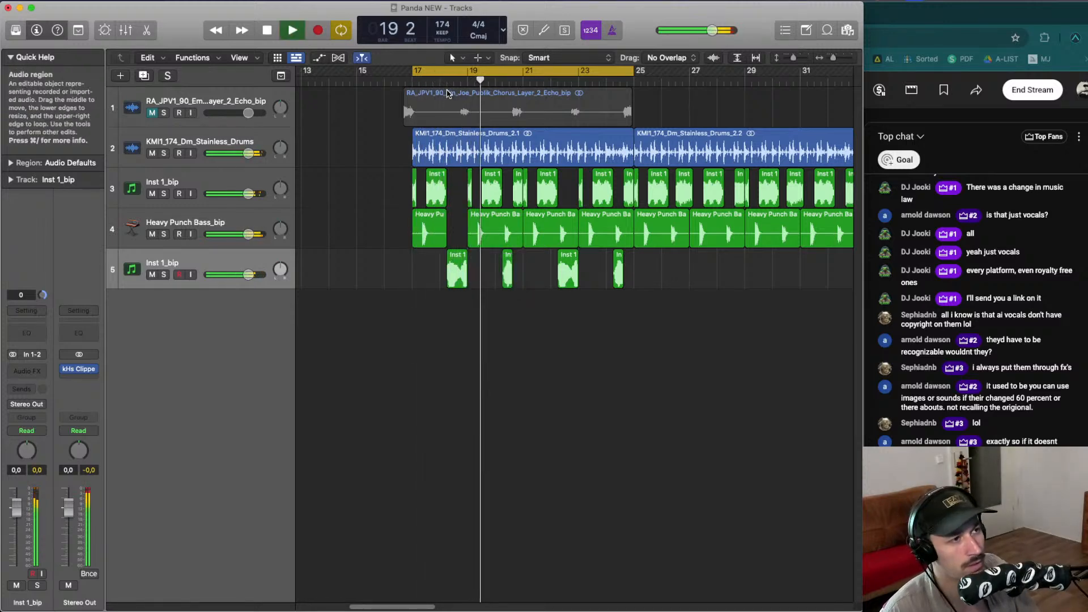
left_click_drag(505, 233, 480, 231)
key("space")
left_click(499, 231)
key("space")
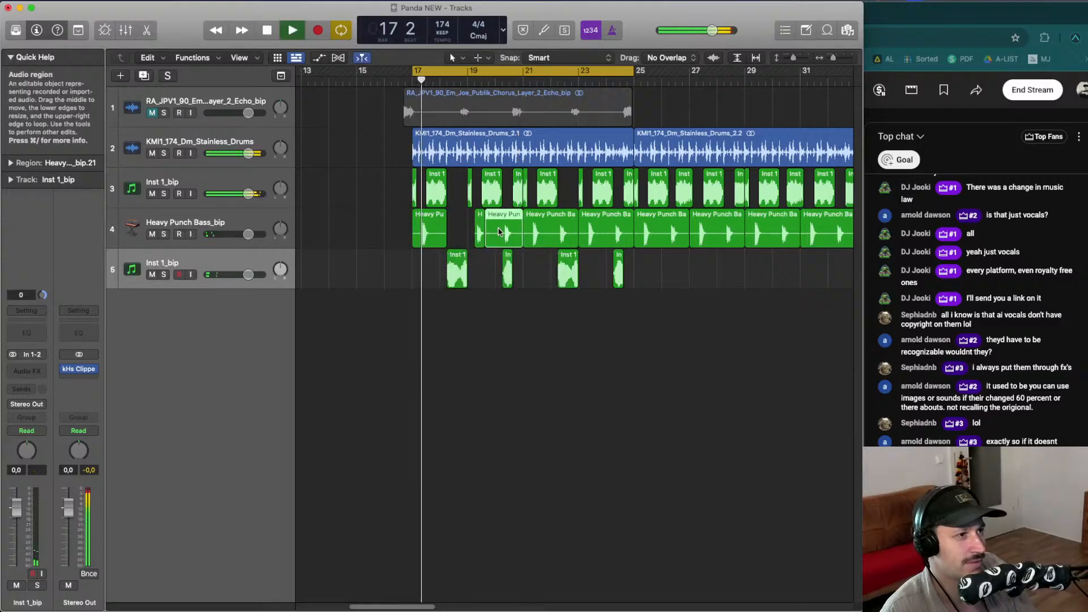
key("Delete")
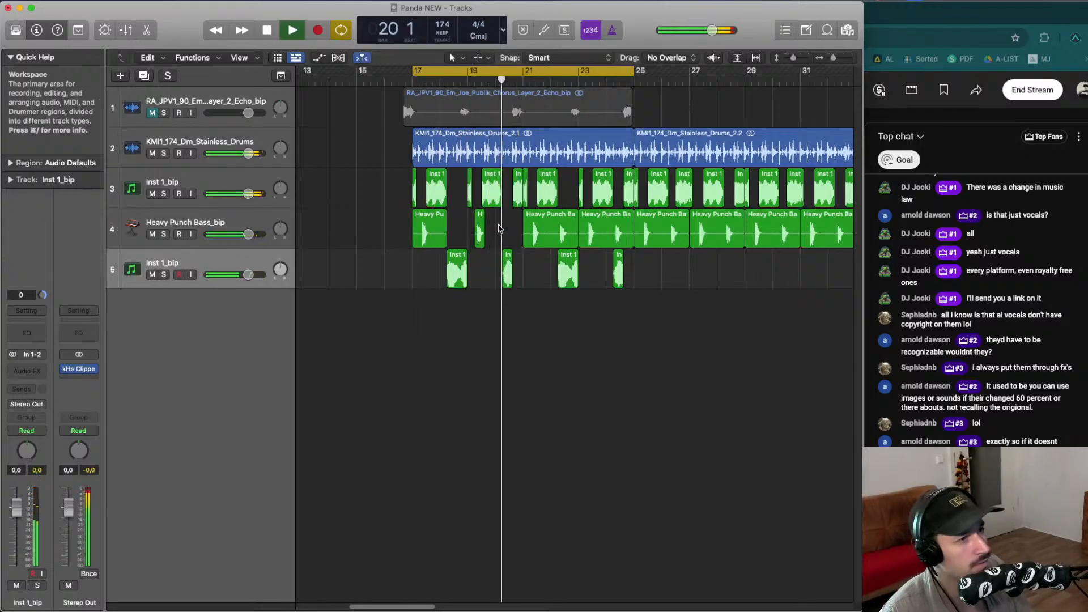
- Clear the Inst 1, bass and lower Inst 1_bip tracks from bar 21 through about bar 29
key("space")
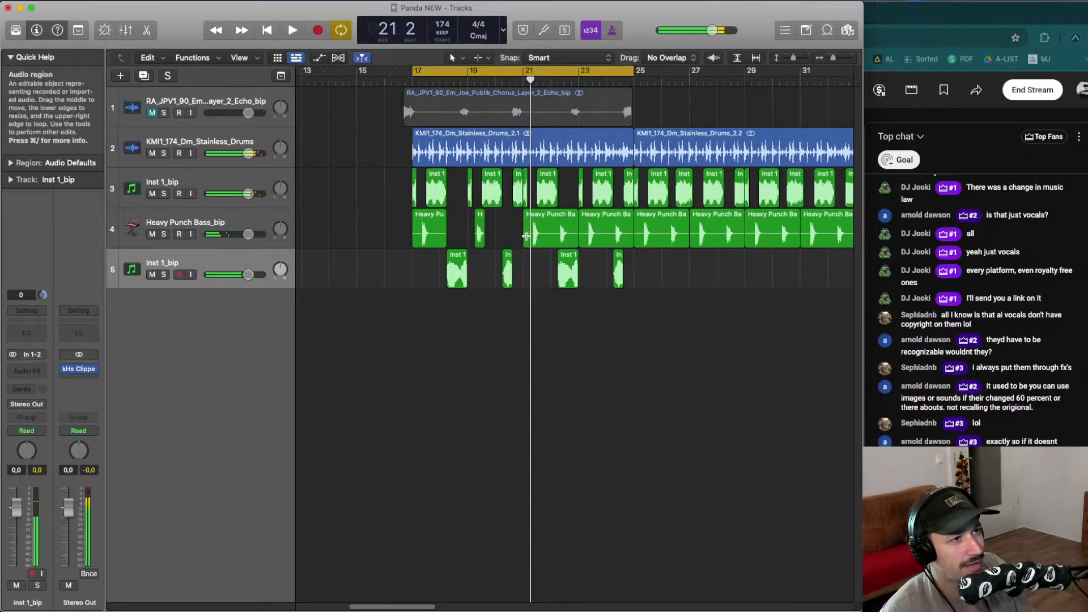
left_click_drag(533, 204, 633, 334)
key("Delete")
key("Delete")
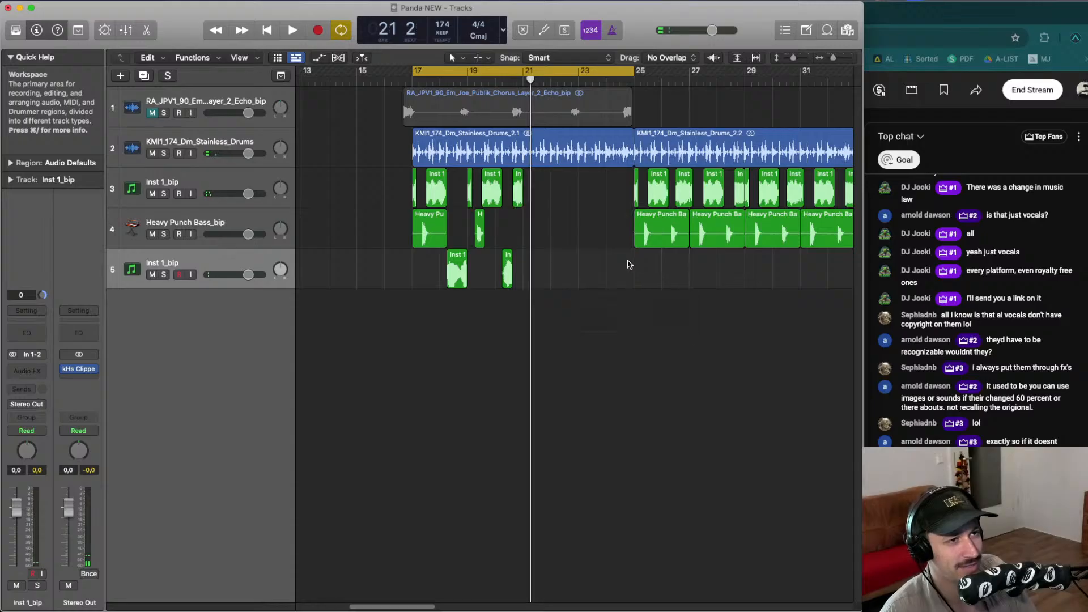
left_click_drag(629, 260, 712, 201)
key("Delete")
- Copy the Inst 1, bass and Inst 1_bip pattern from bar 17 into bars 21 to 25 and play it
left_click_drag(617, 303, 413, 170)
left_click_drag(431, 238, 539, 229)
left_click(623, 237)
key("space")
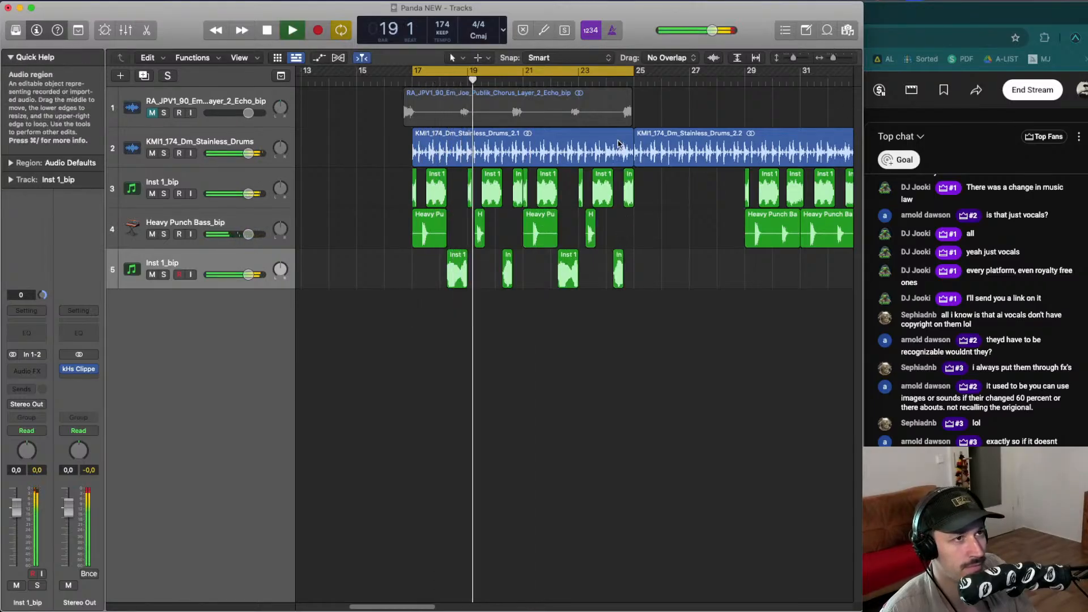
- Delete the drums region after bar 25 and play the section back
left_click(652, 144)
key("Delete")
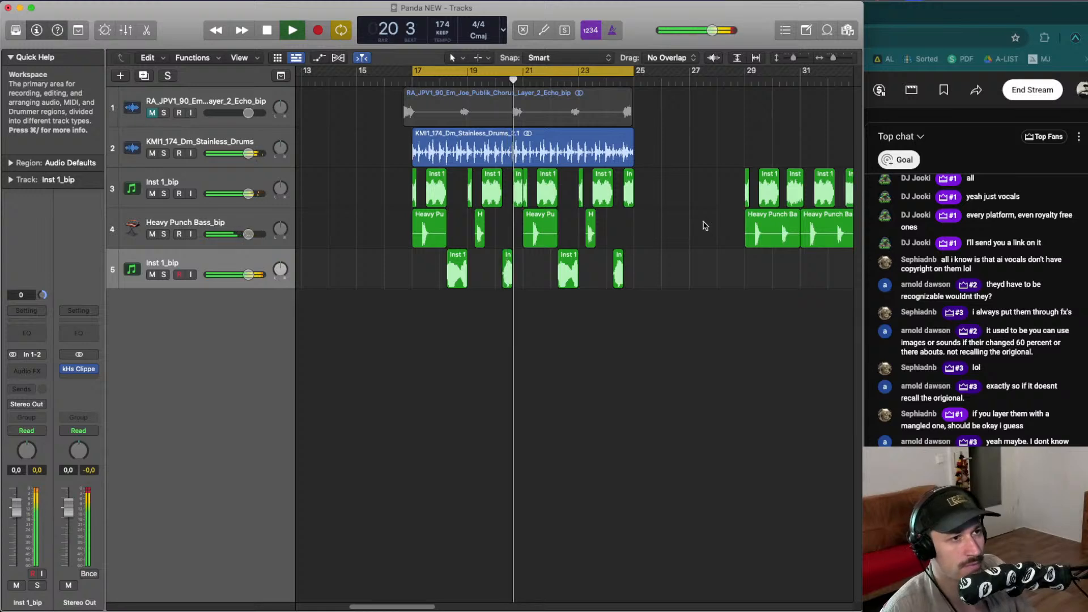
key("super+Up")
key("space")
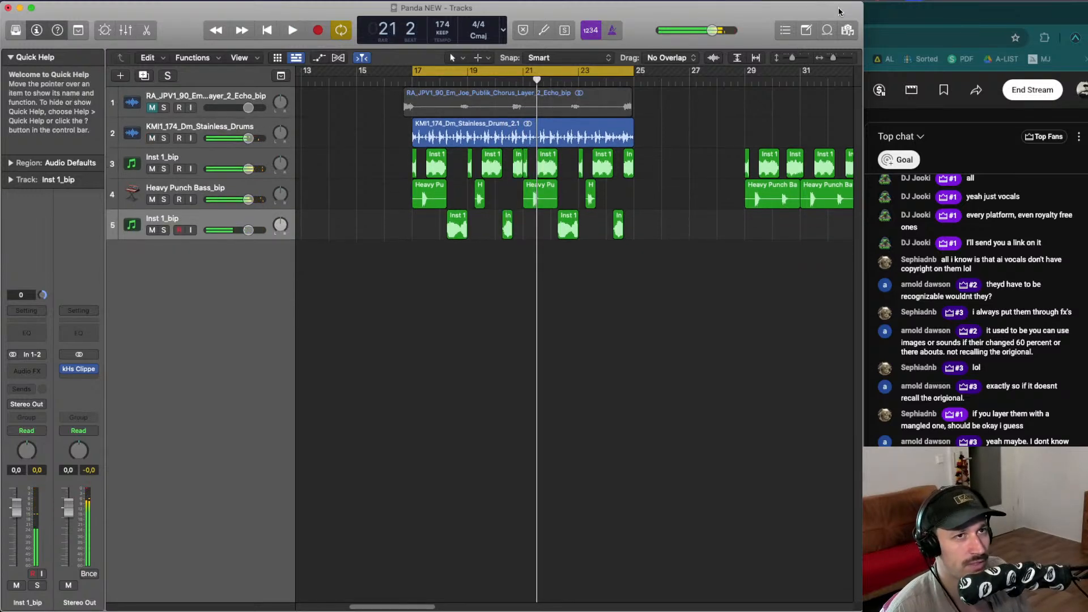
- Audition YNG_174_Full_Drum_Break_1 and YNG_174_Full_Drum_Break_13 from KOHERENT_DEMOS on the drums track at bar 17
left_click(847, 31)
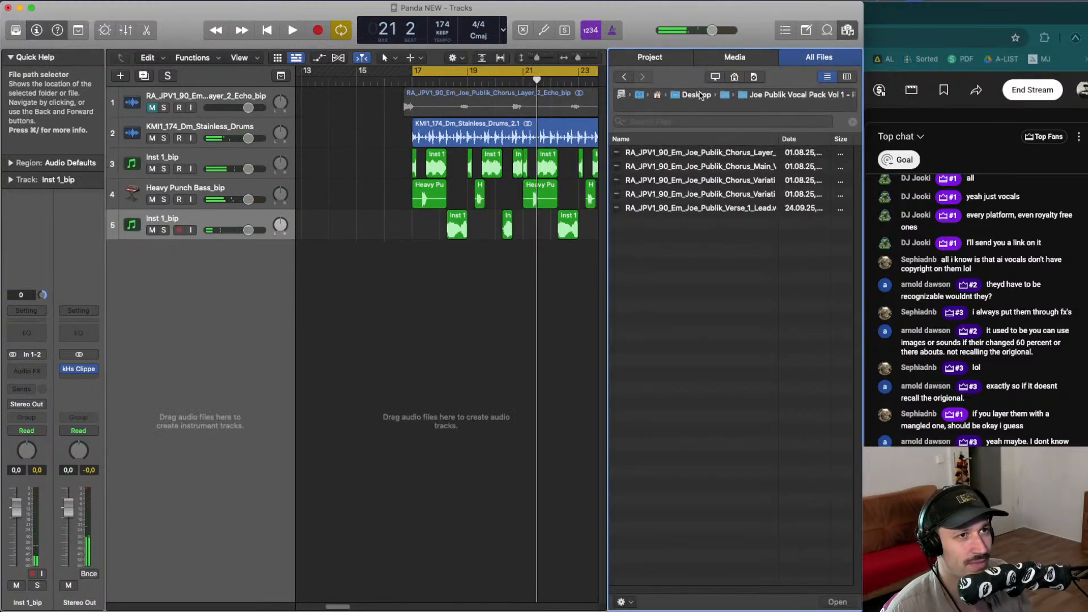
left_click(720, 95)
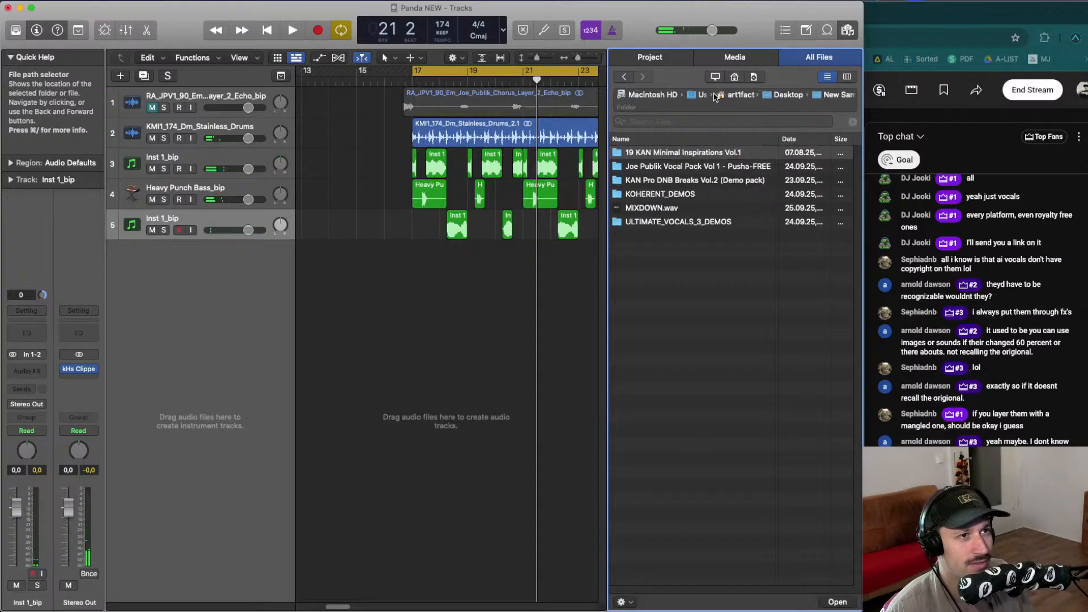
double_click(696, 195)
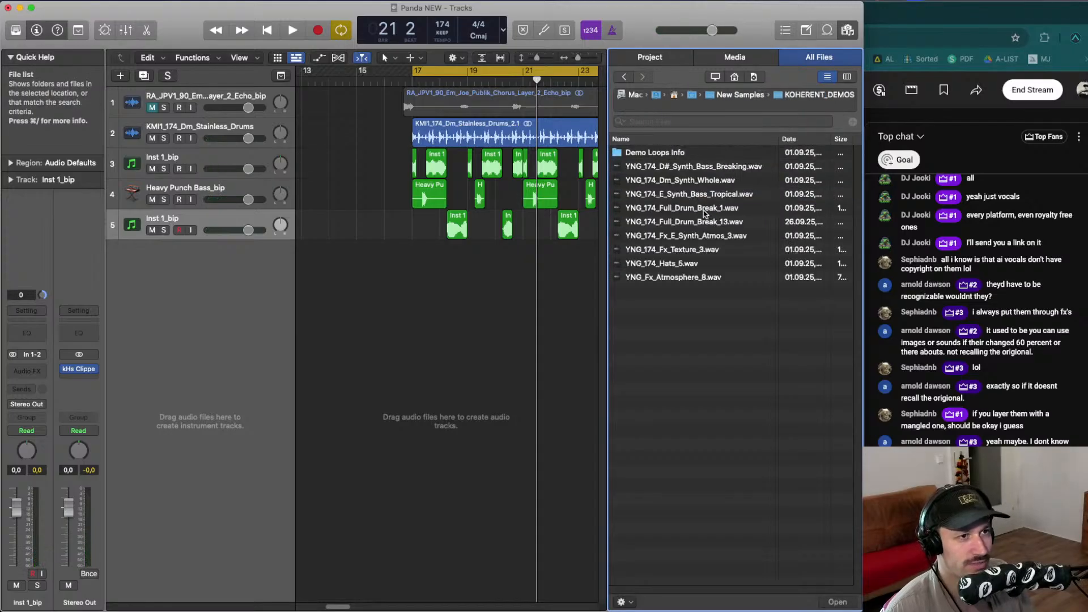
left_click_drag(705, 213, 392, 141)
key("space")
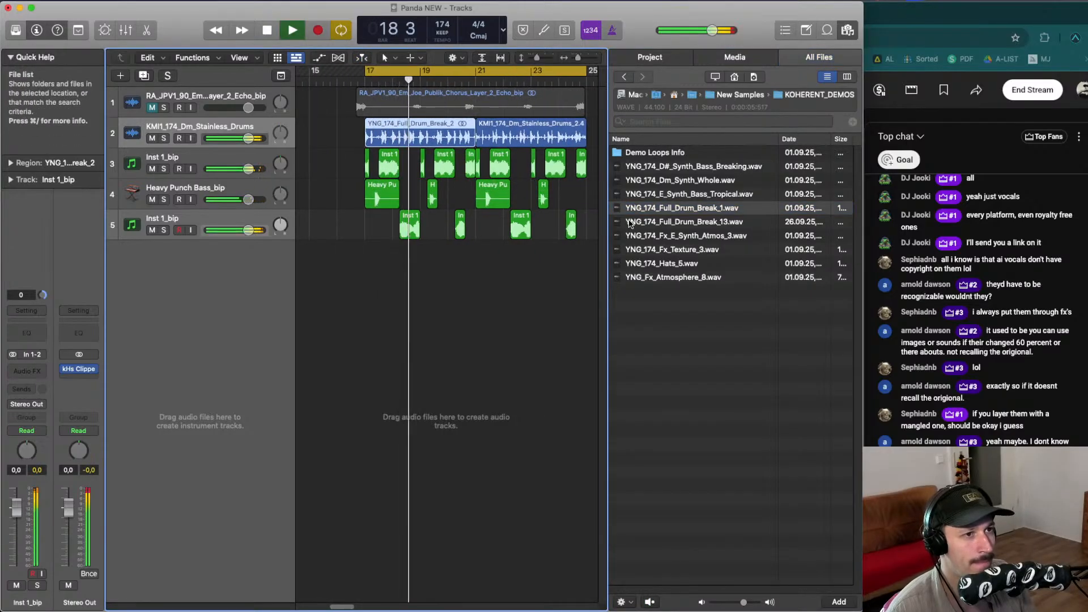
left_click_drag(630, 222, 380, 134)
key("space")
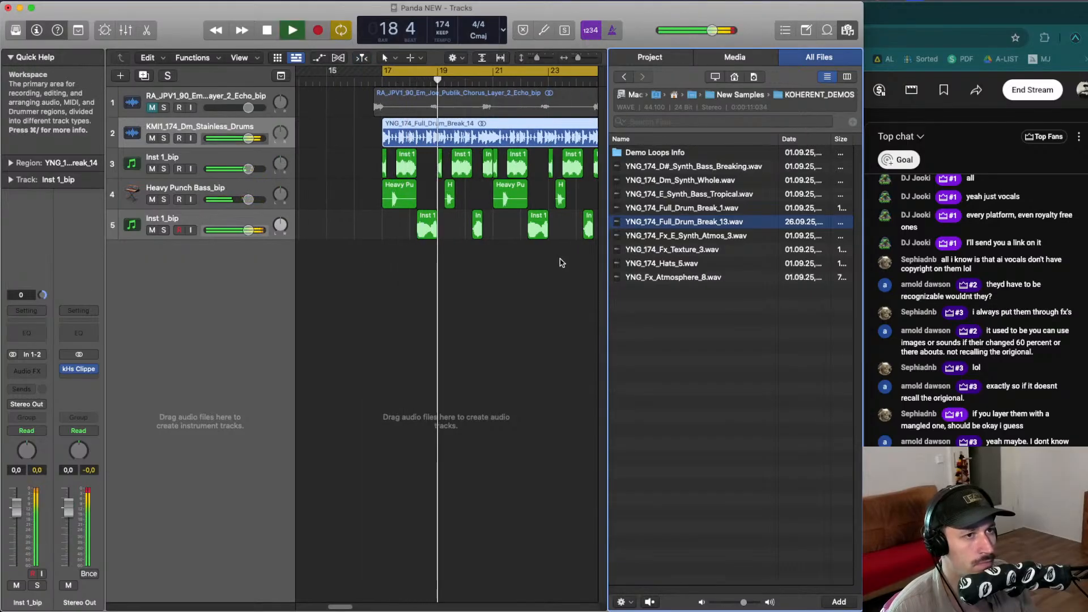
- Audition KPB2_174_GeorgiaBreak_Full and KPB2_174_PeachBreak_Full from KAN Pro DNB Breaks Vol.2 on the drums track at bar 17
left_click(735, 95)
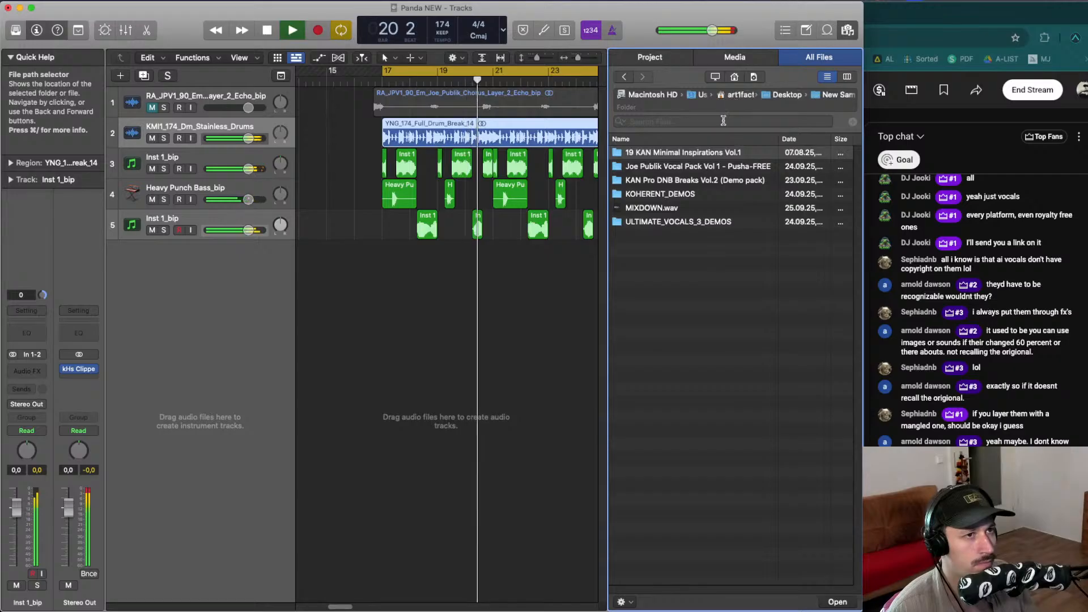
left_click(679, 181)
left_click(673, 170)
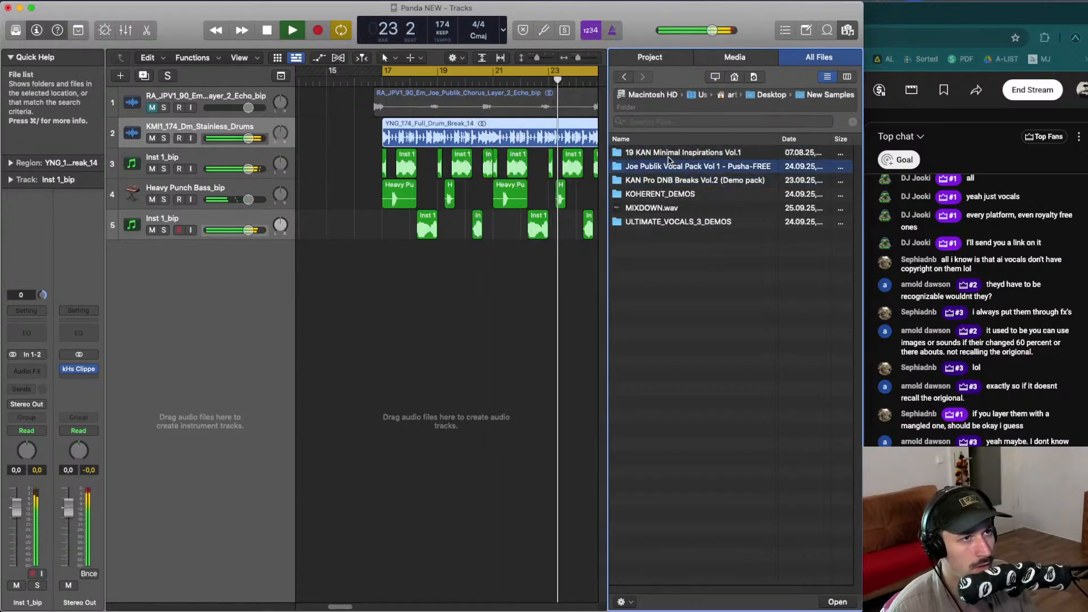
double_click(675, 180)
key("space")
left_click(706, 182)
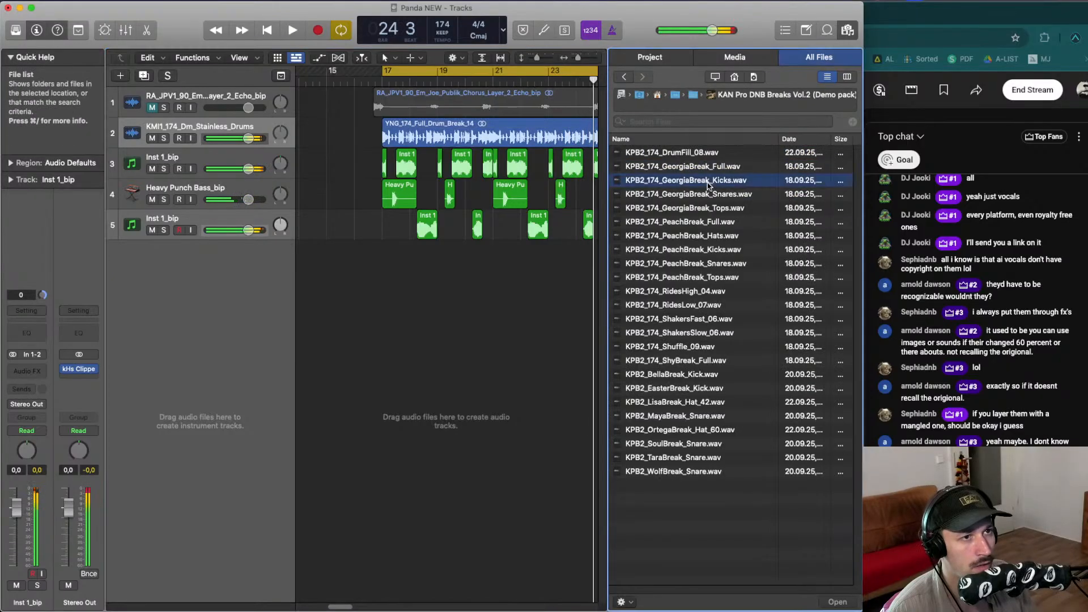
left_click_drag(691, 168, 385, 127)
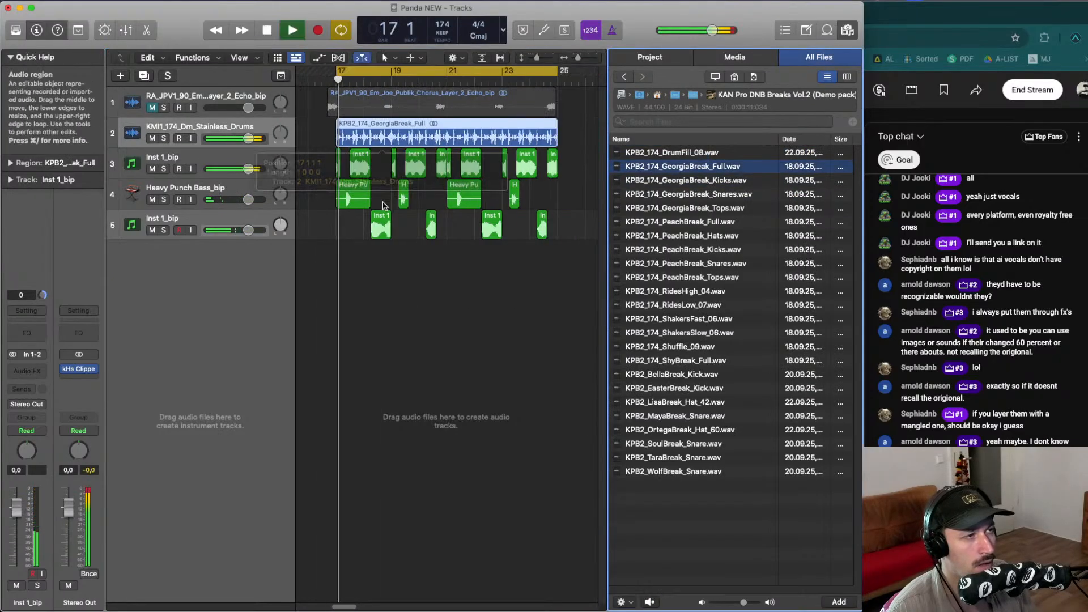
key("space")
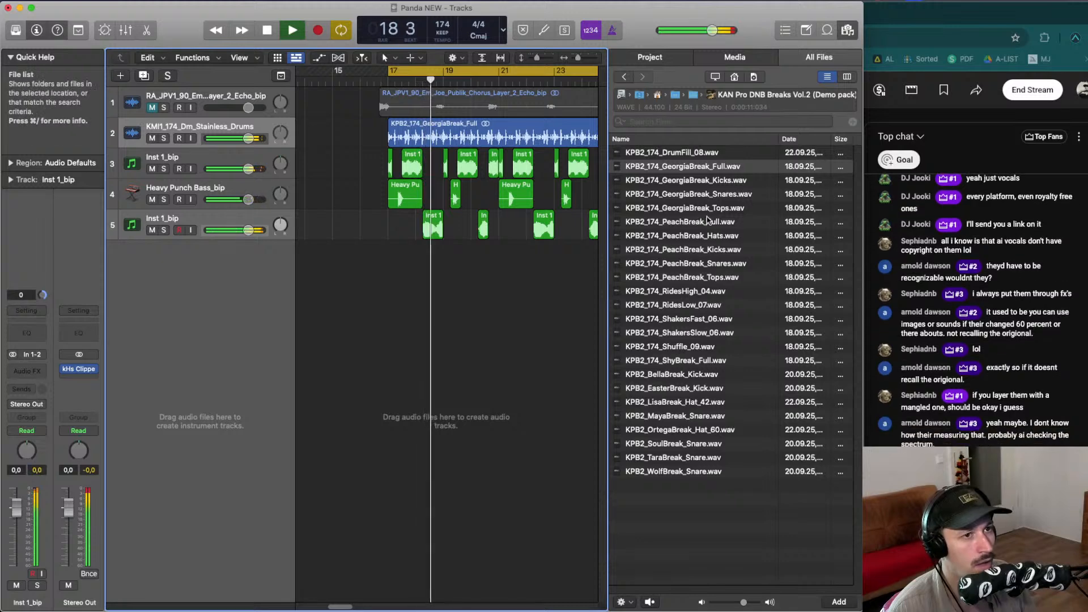
key("space")
left_click_drag(660, 222, 350, 131)
key("space")
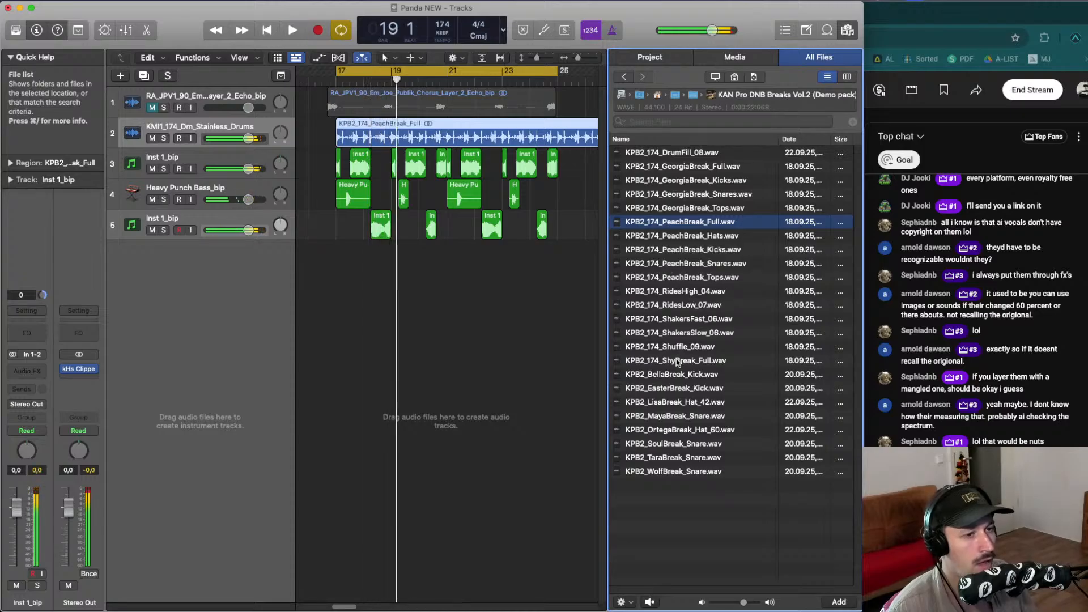
- Place KPB2_174_ShyBreak_Full.wav on the drums track at bar 17 and play it back
left_click_drag(677, 362, 340, 134)
key("space")
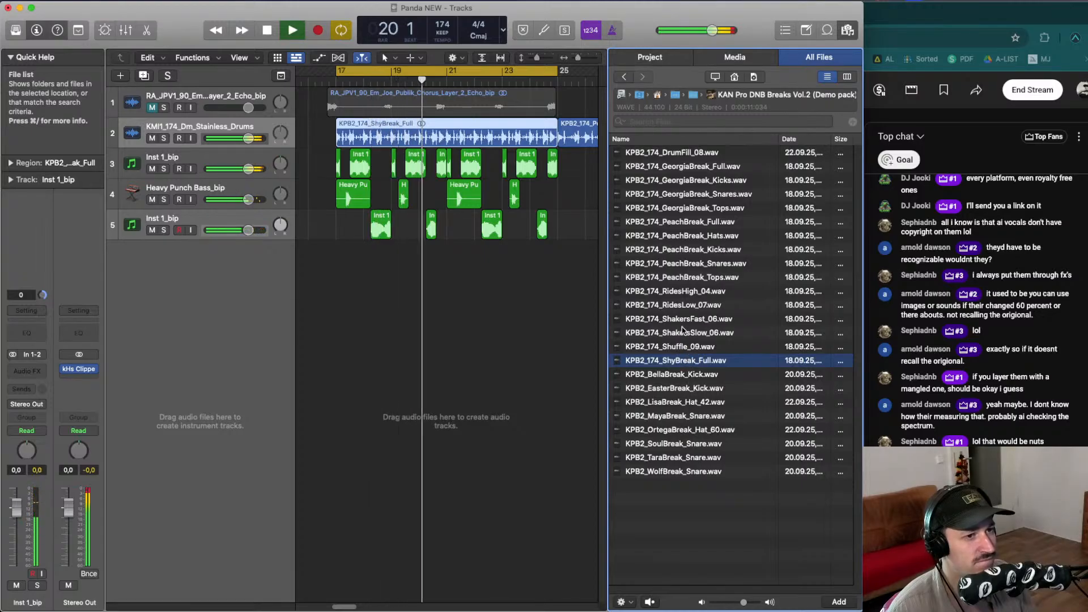
key("space")
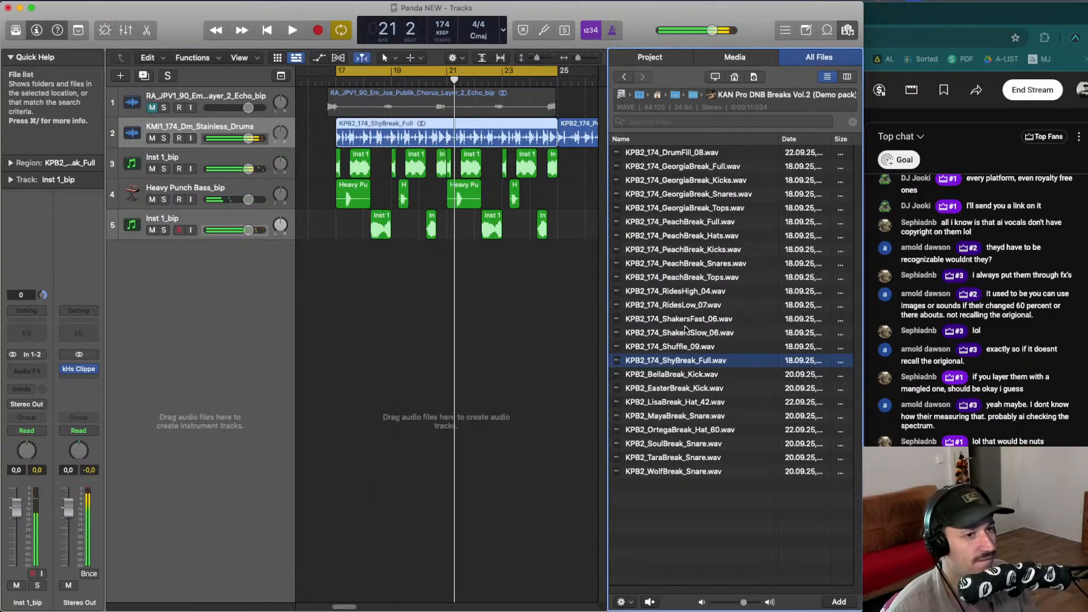
- Place KPB2_174_GeorgiaBreak_Full.wav on the drums track at bar 17 and play it back
left_click(695, 221)
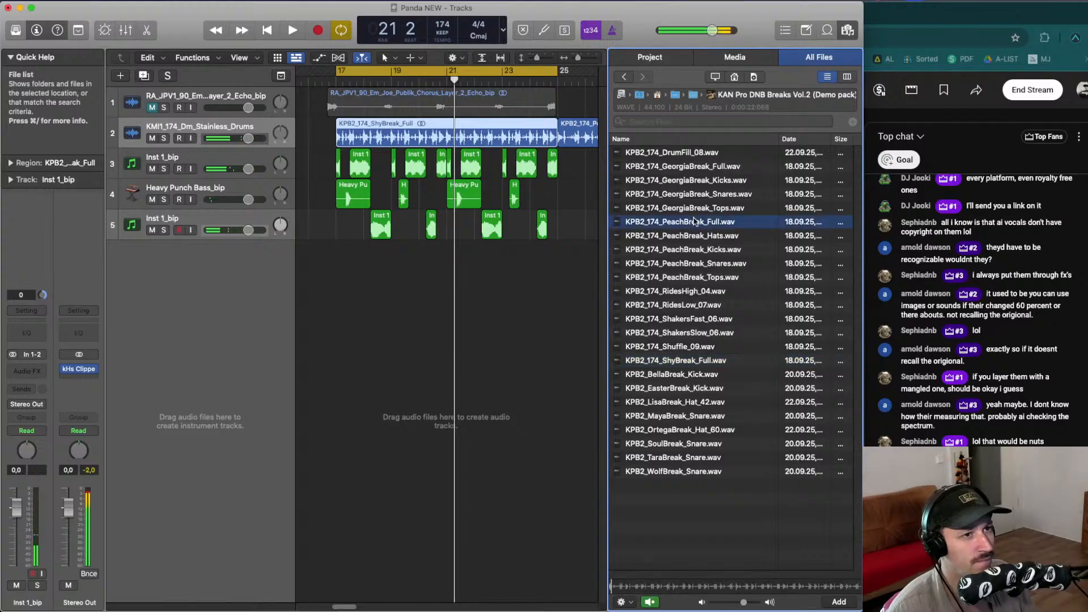
left_click(710, 167)
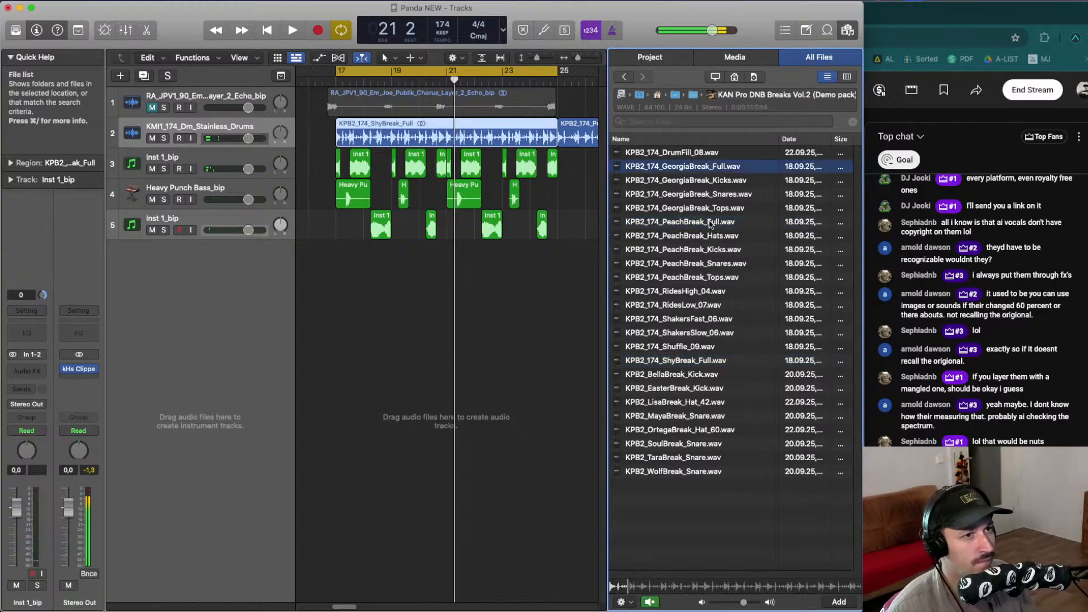
left_click_drag(703, 167, 337, 126)
key("space")
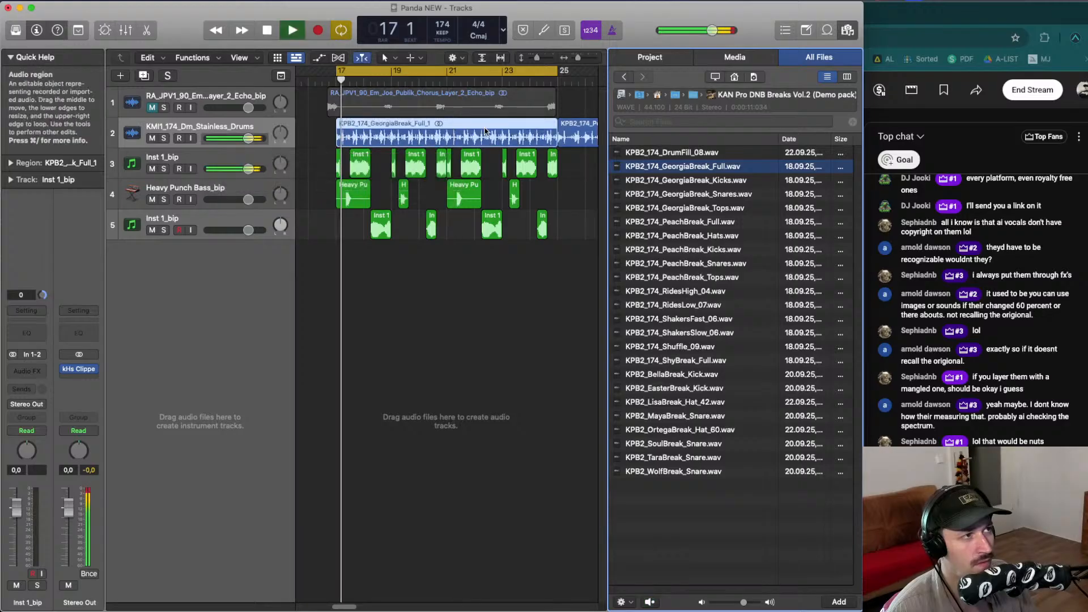
- Audition the Georgia Break layers and add KPB2_174_GeorgiaBreak_Tops.wav as a new track at bar 17
left_click(678, 222)
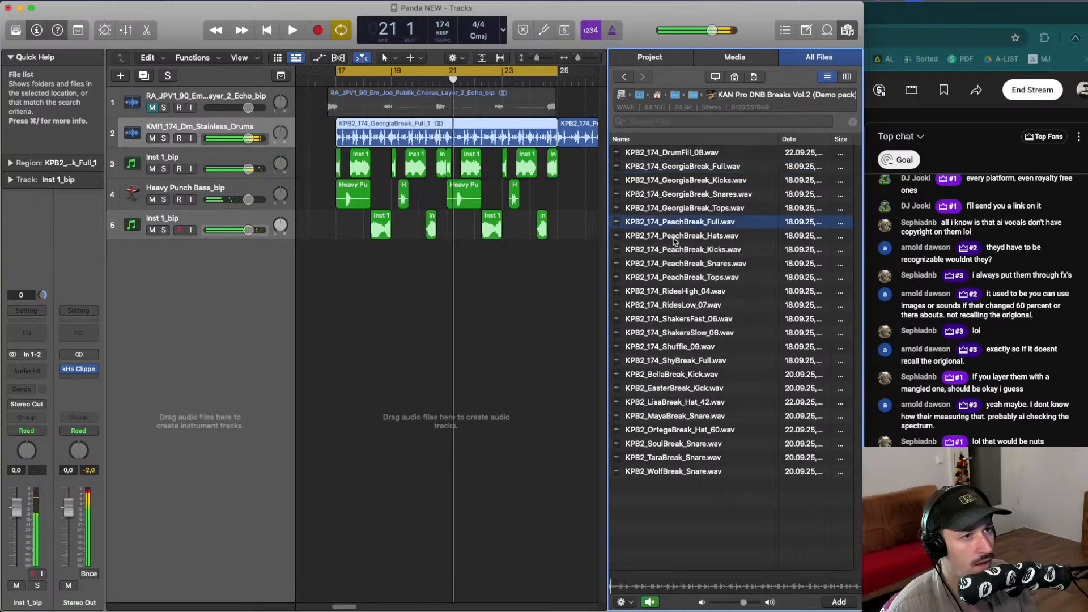
left_click(673, 171)
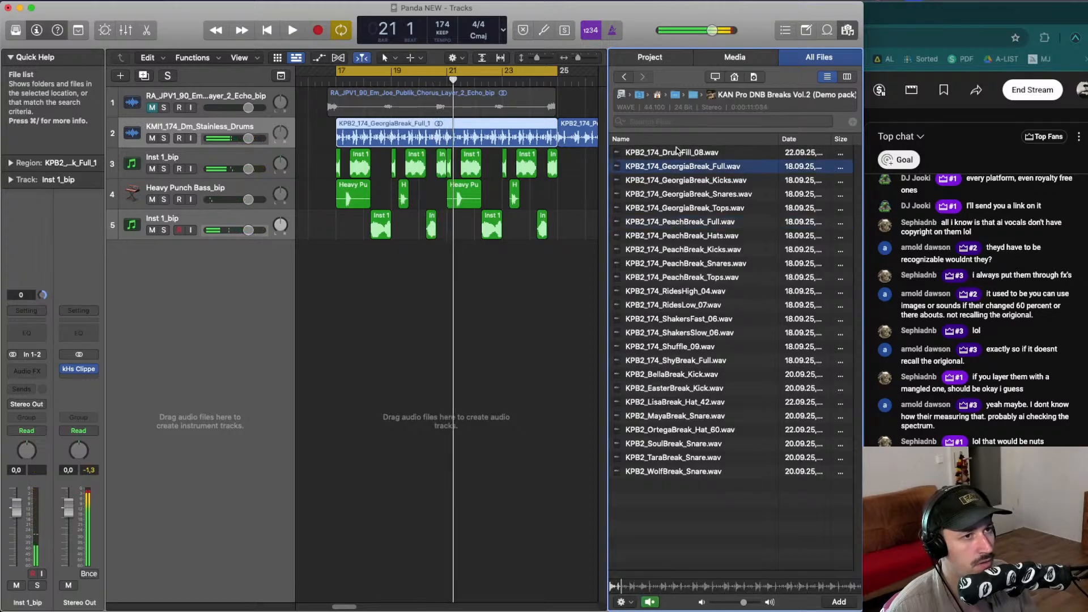
left_click(684, 182)
left_click(684, 196)
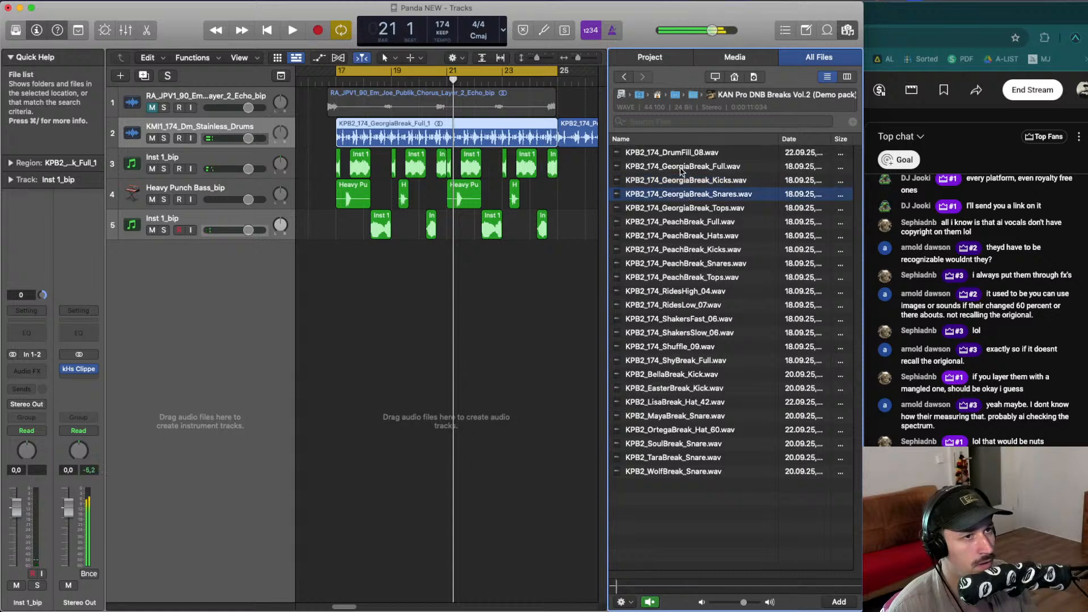
left_click(683, 170)
left_click_drag(680, 211, 338, 250)
- Preview KPB2_174_PeachBreak_Hats and KPB2_174_GeorgiaBreak_Tops, then play the section
left_click(679, 235)
left_click(683, 208)
key("space")
left_click(170, 123)
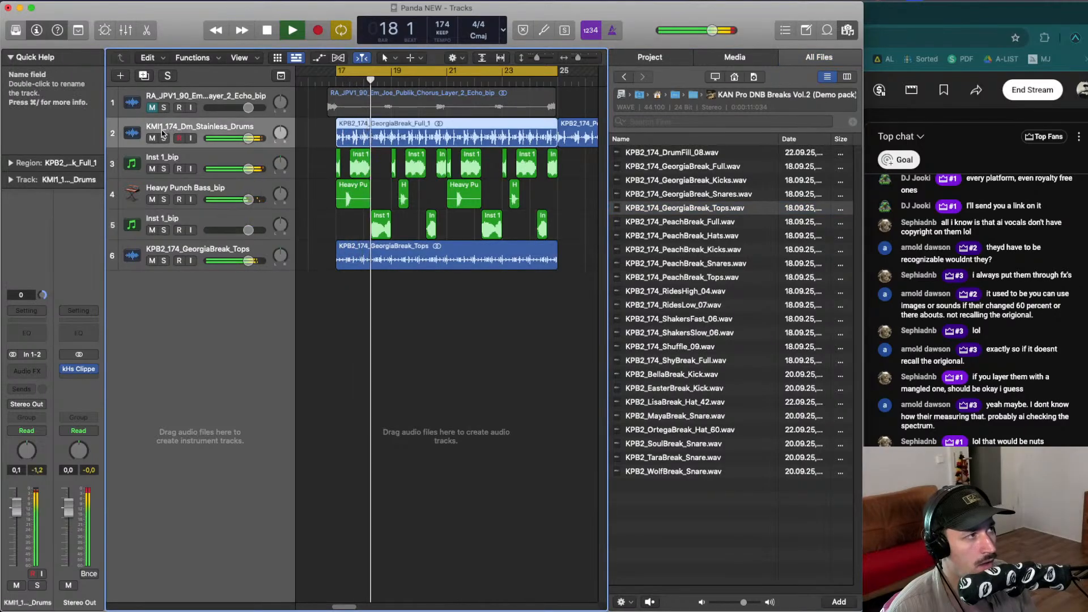
- Browse to the Layers folder of 19 KAN Minimal Inspirations Vol.1 and place KMI1_174_Dm_Stainless_Drums.wav on the drums track at bar 17
left_click(697, 97)
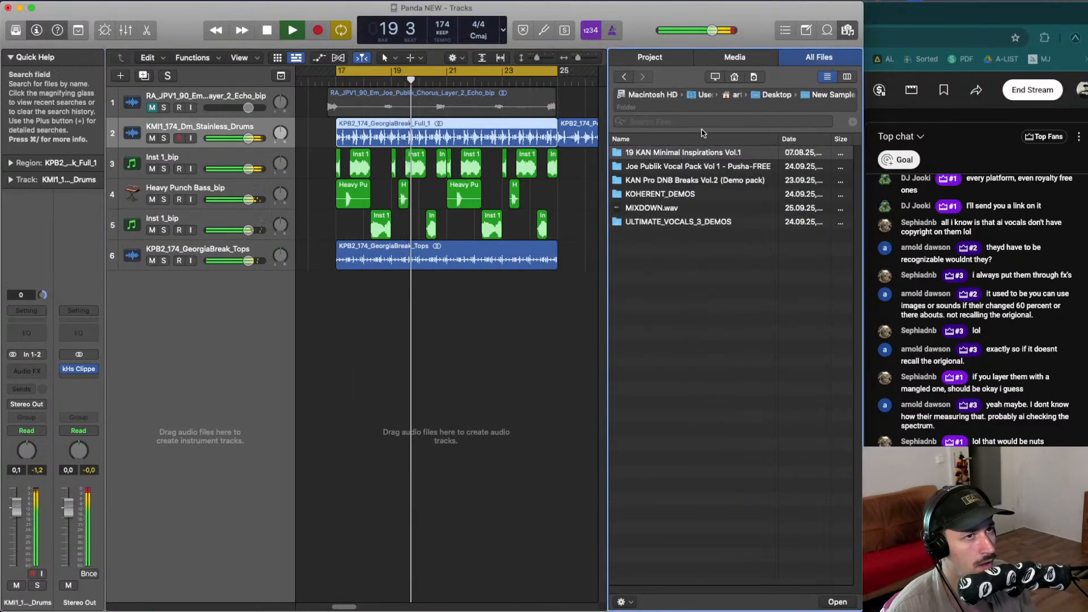
left_click(696, 169)
double_click(689, 182)
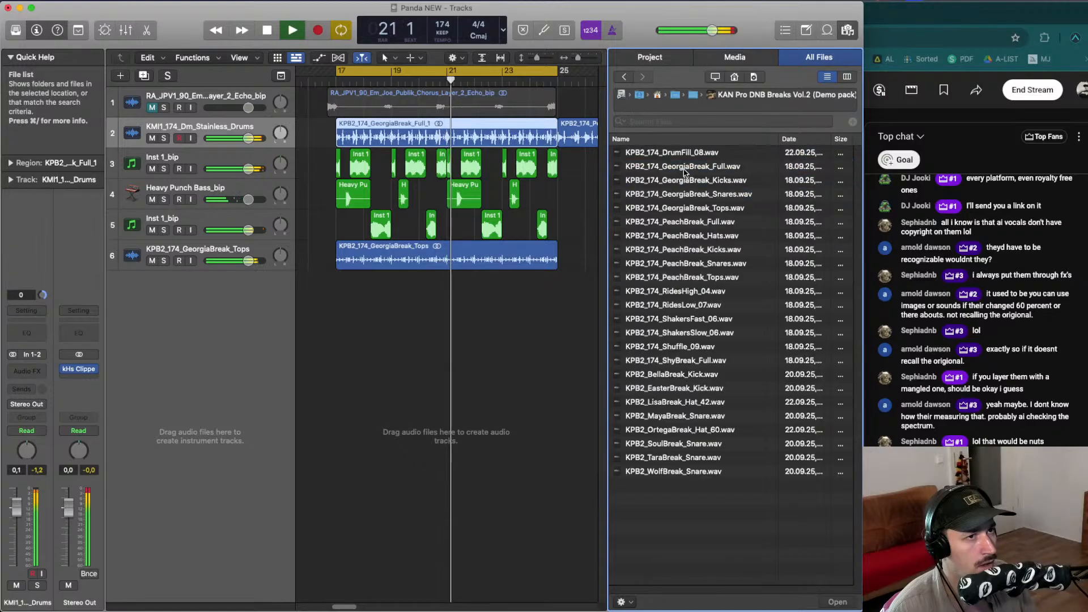
left_click(696, 98)
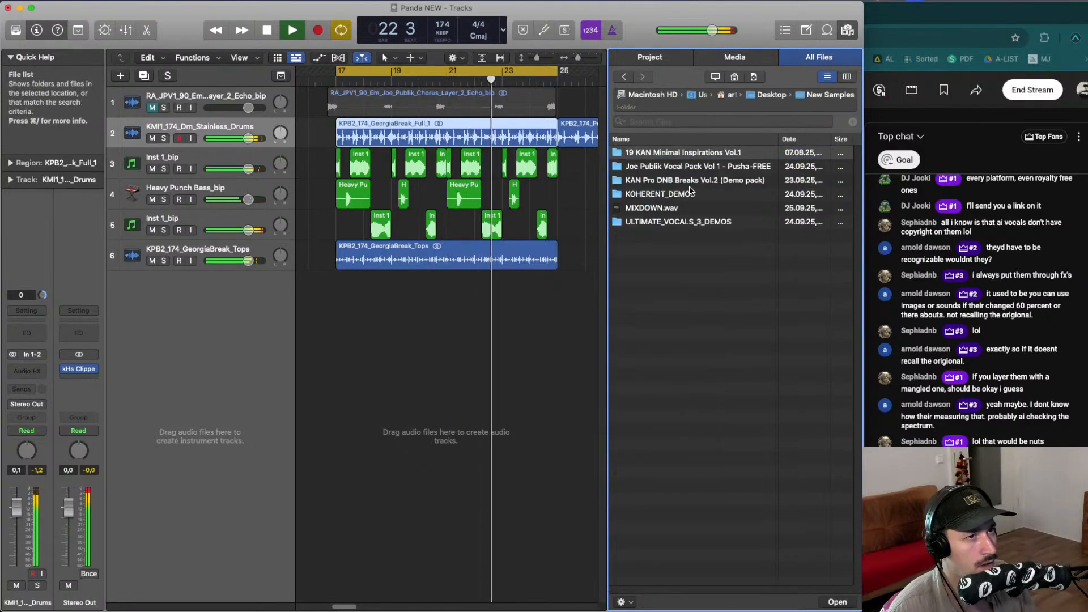
double_click(672, 152)
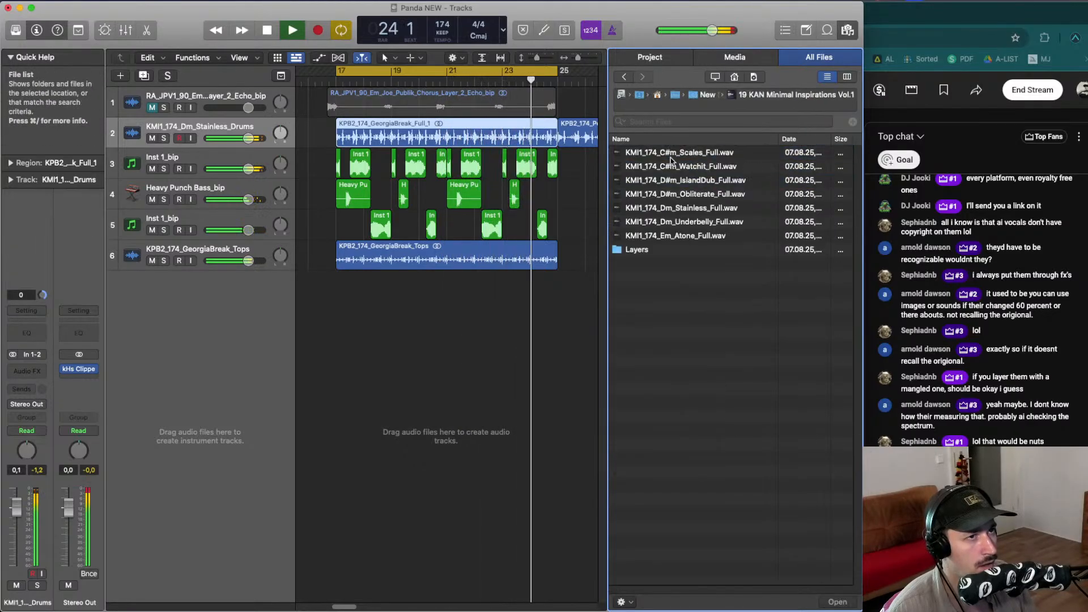
double_click(665, 249)
left_click(684, 250)
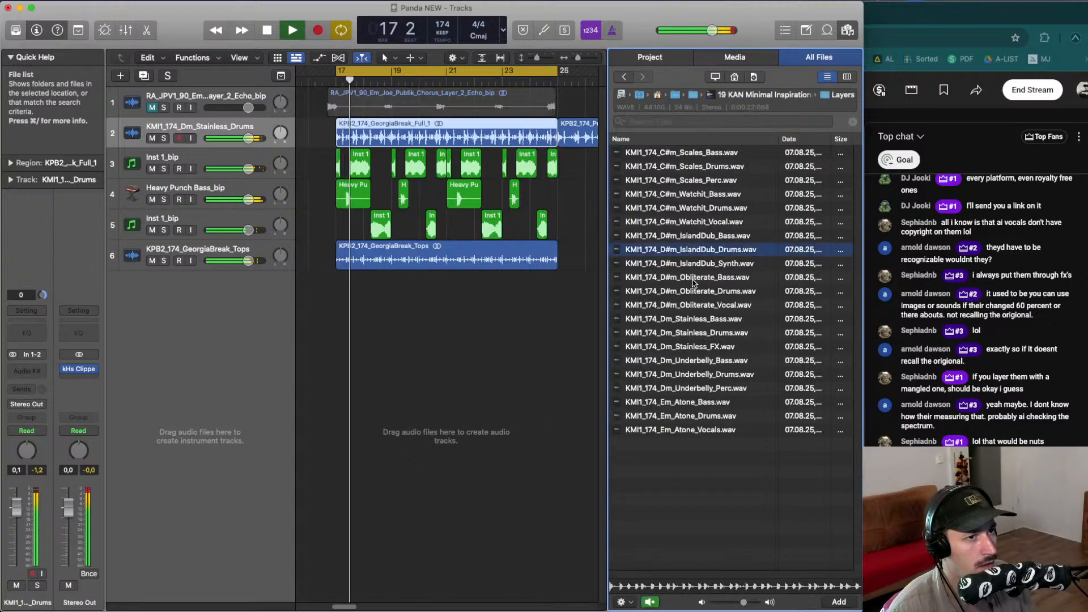
left_click(690, 281)
left_click(682, 336)
left_click_drag(681, 336, 335, 136)
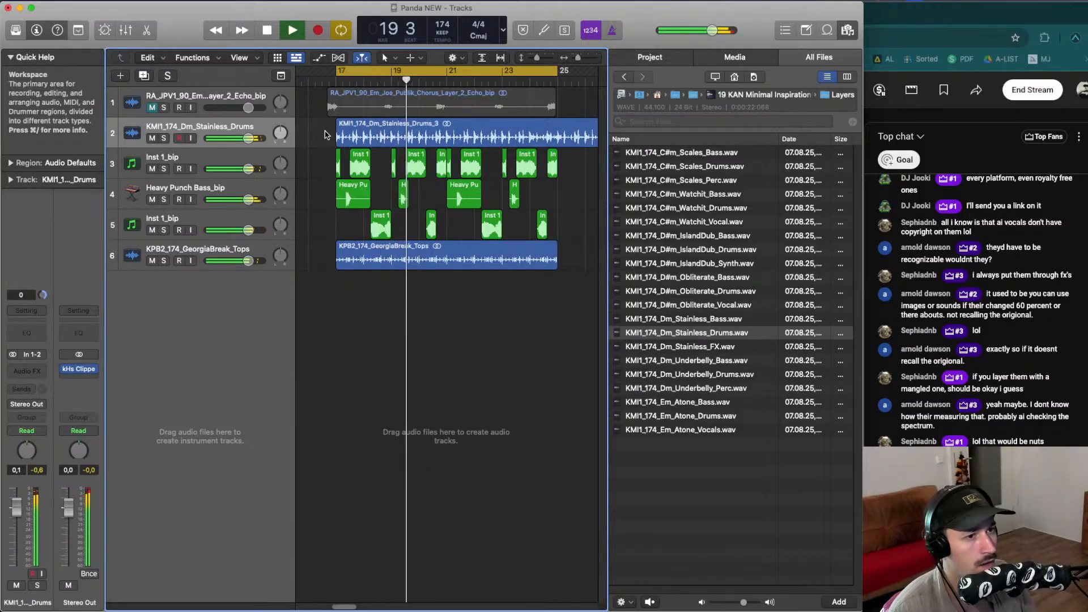
key("space")
- Audition drum layers and place KMI1_174_C#m_Watchit_Drums.wav on the drums track at bar 17, playing it back
left_click(368, 132)
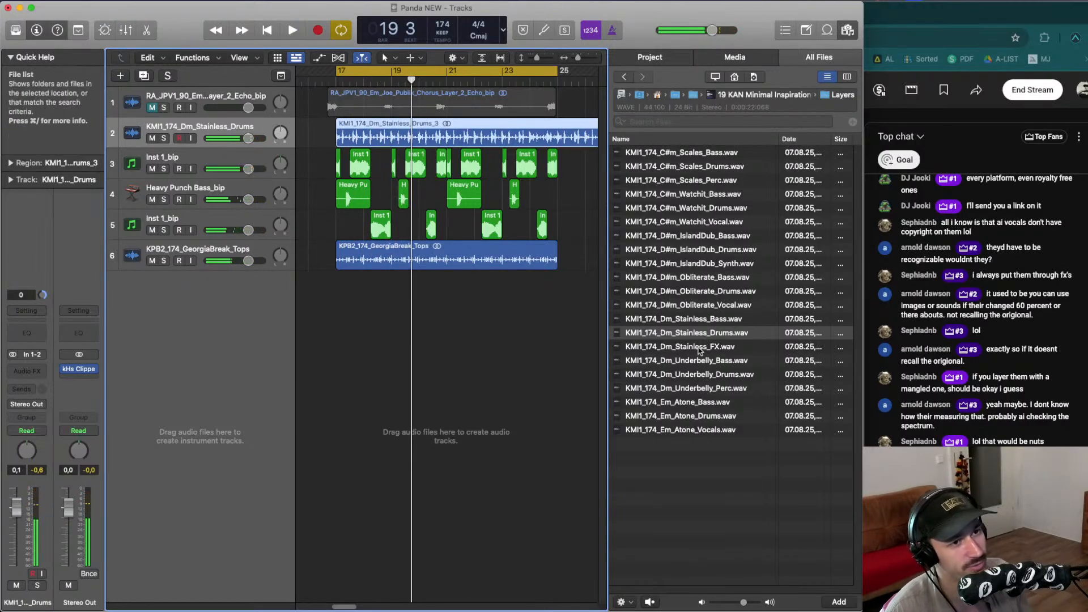
key("space")
left_click(711, 417)
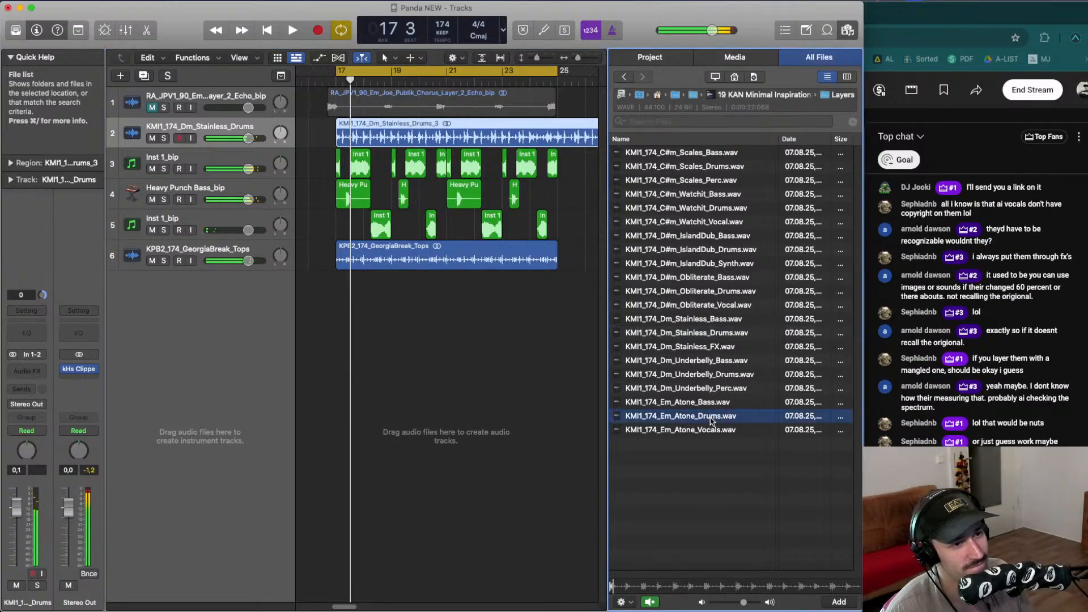
left_click(712, 334)
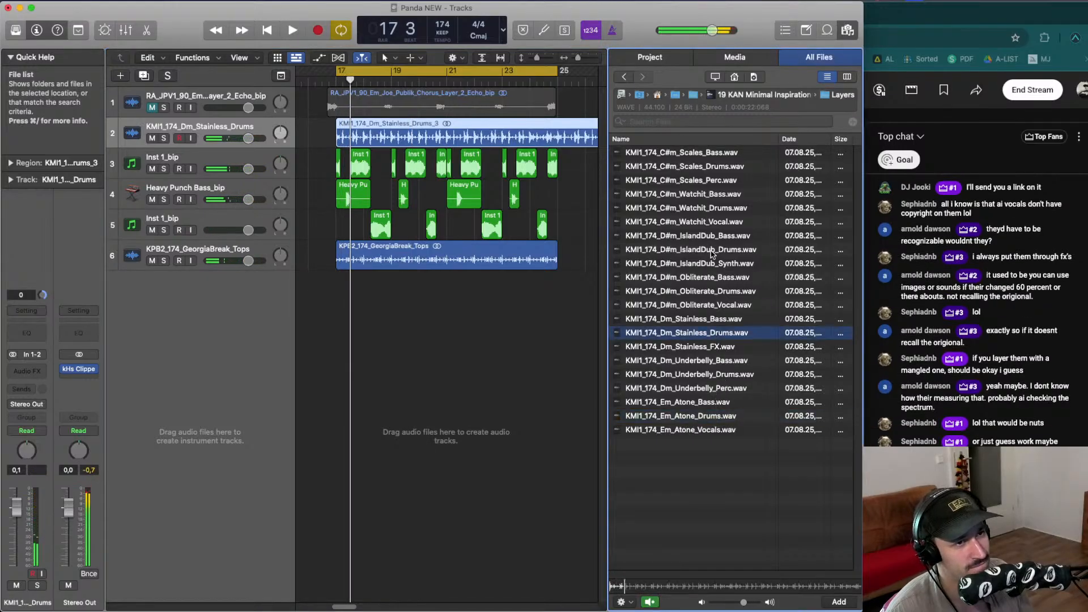
left_click(712, 252)
left_click_drag(702, 208, 334, 130)
key("space")
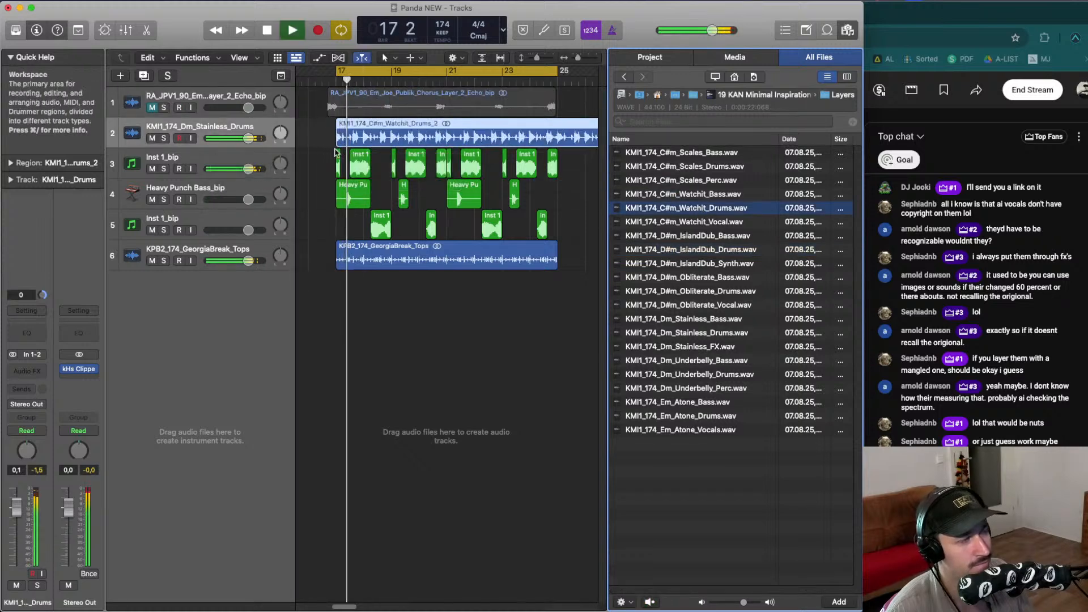
- Open the KOHERENT_DEMOS folder and audition its full drum breaks
left_click_drag(698, 171, 657, 188)
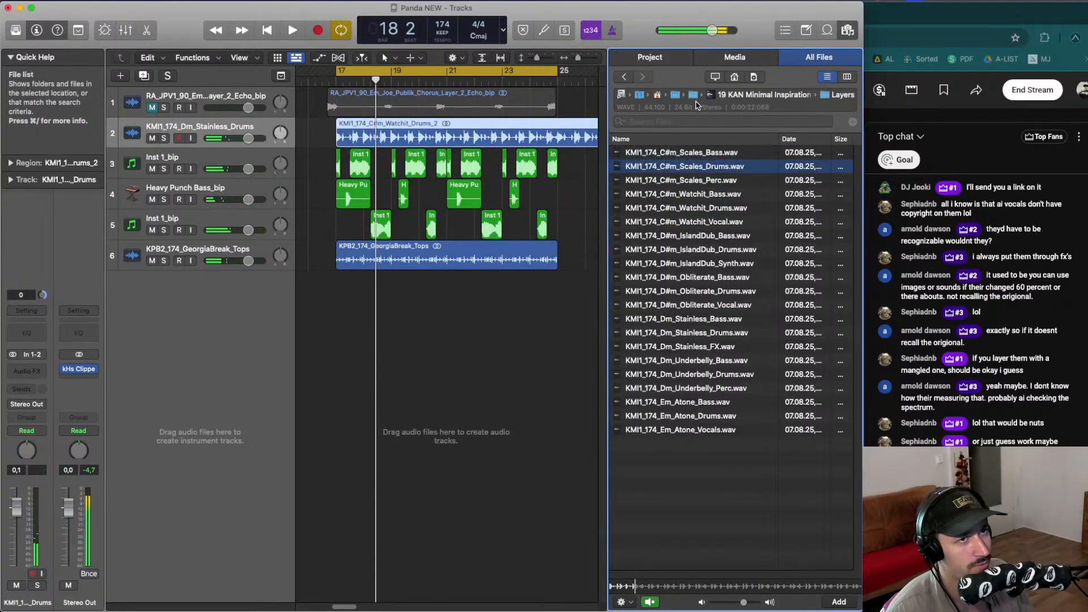
left_click(696, 96)
left_click(675, 172)
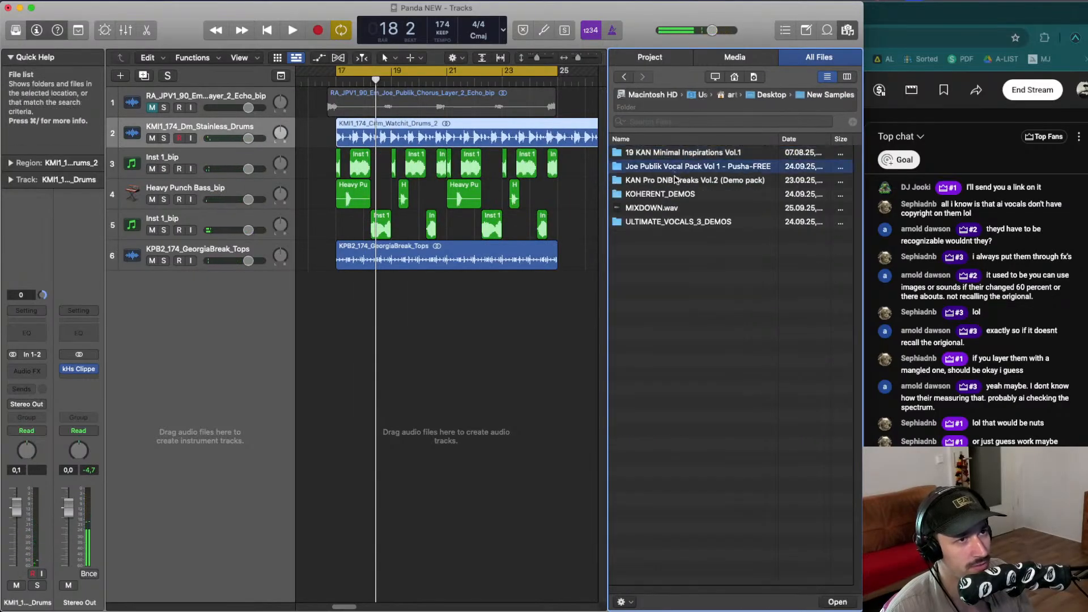
double_click(675, 193)
left_click(676, 167)
left_click(678, 209)
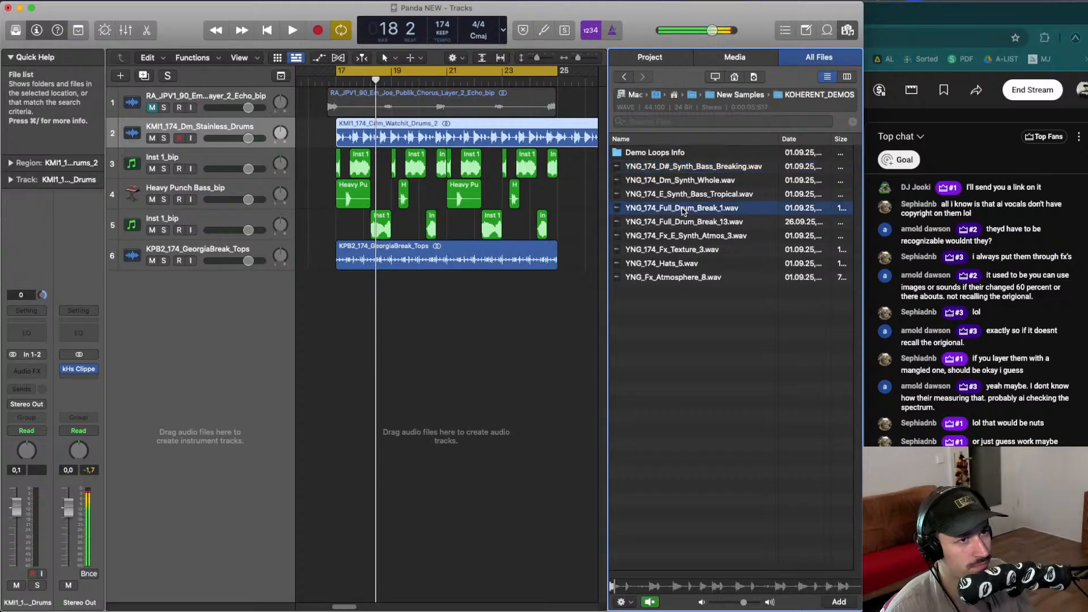
- Place YNG_174_Full_Drum_Break_1.wav on the drums track at bar 17 and play it
key("Down")
key("Up")
key("shift+Up")
key("shift+Up")
key("shift+Up")
key("shift+Up")
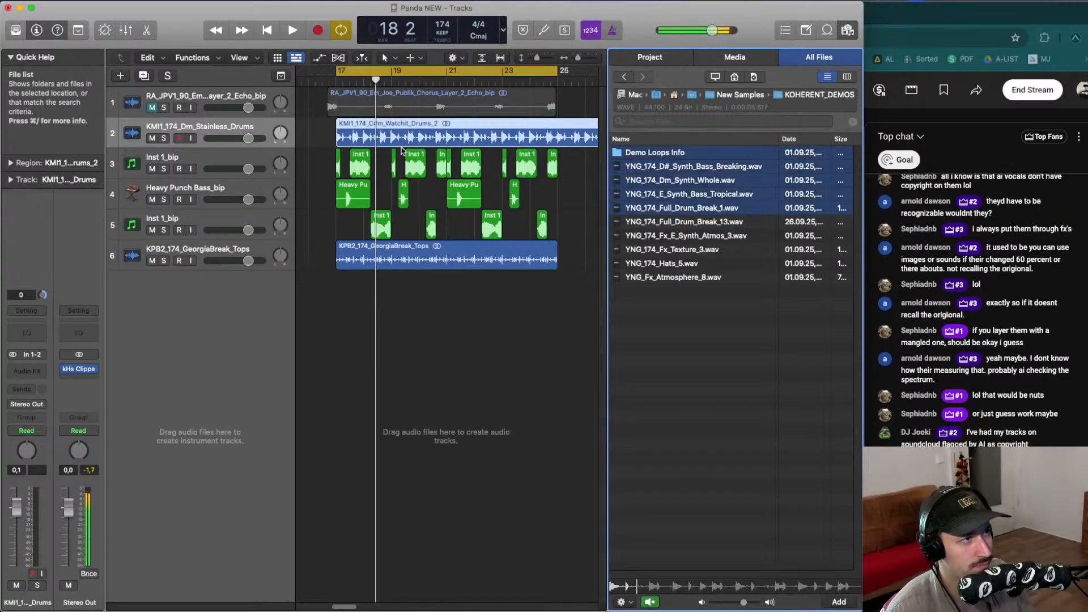
left_click(712, 214)
left_click_drag(712, 214, 339, 140)
key("space")
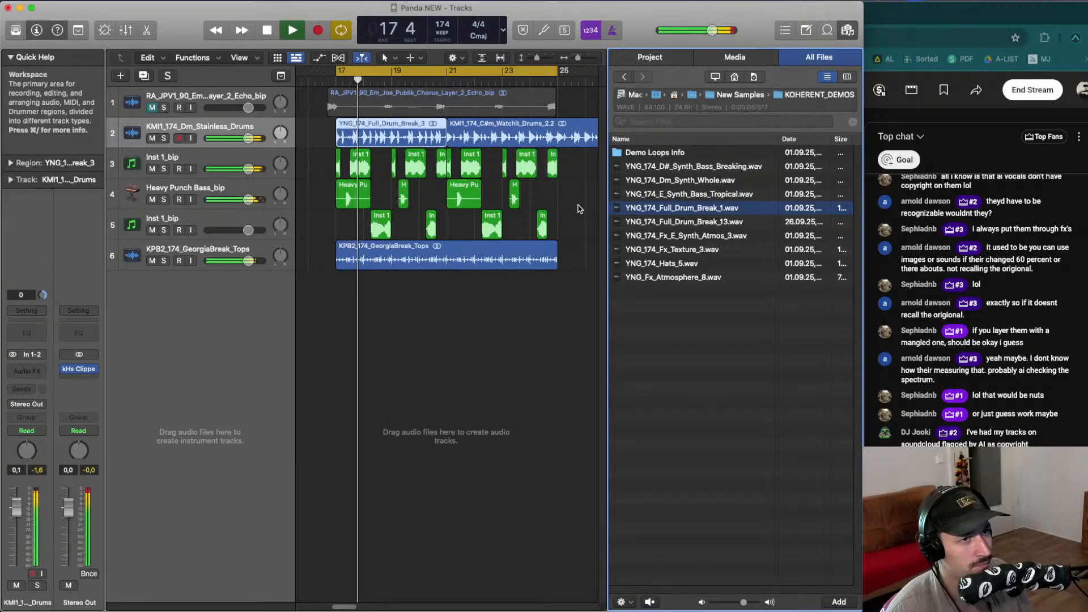
- Try YNG_174_Full_Drum_Break_13.wav on the drums track at bar 17 and undo the placement
key("space")
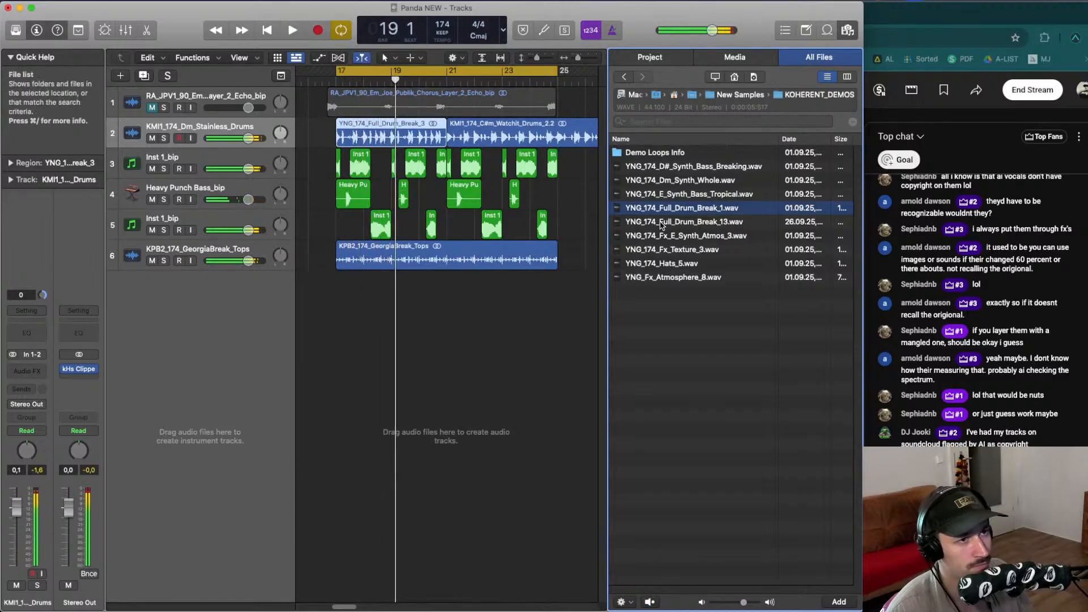
left_click(658, 226)
left_click_drag(658, 227, 335, 140)
key("space")
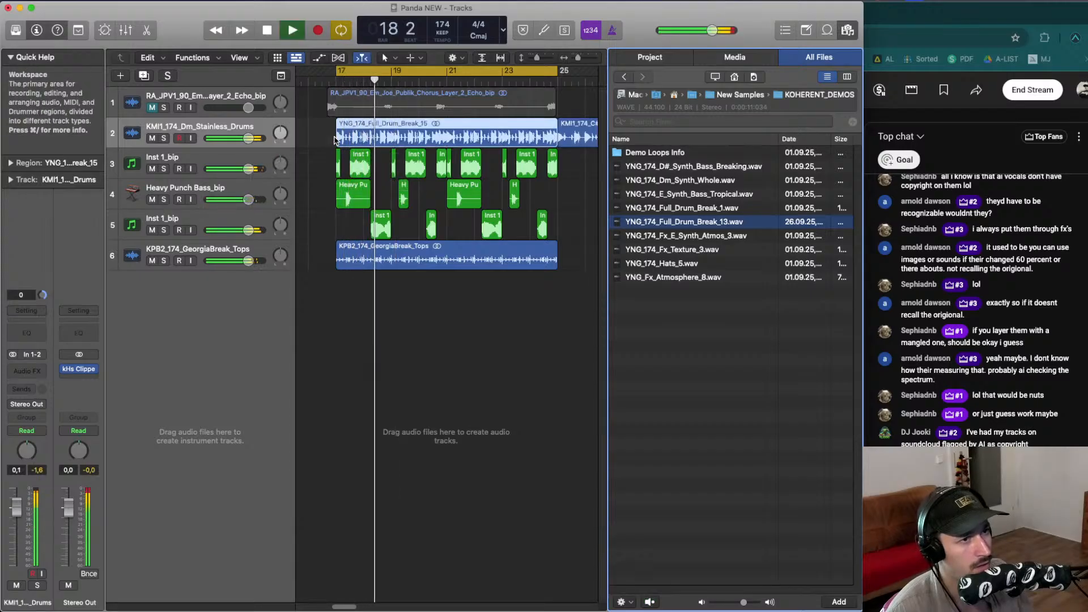
key("space")
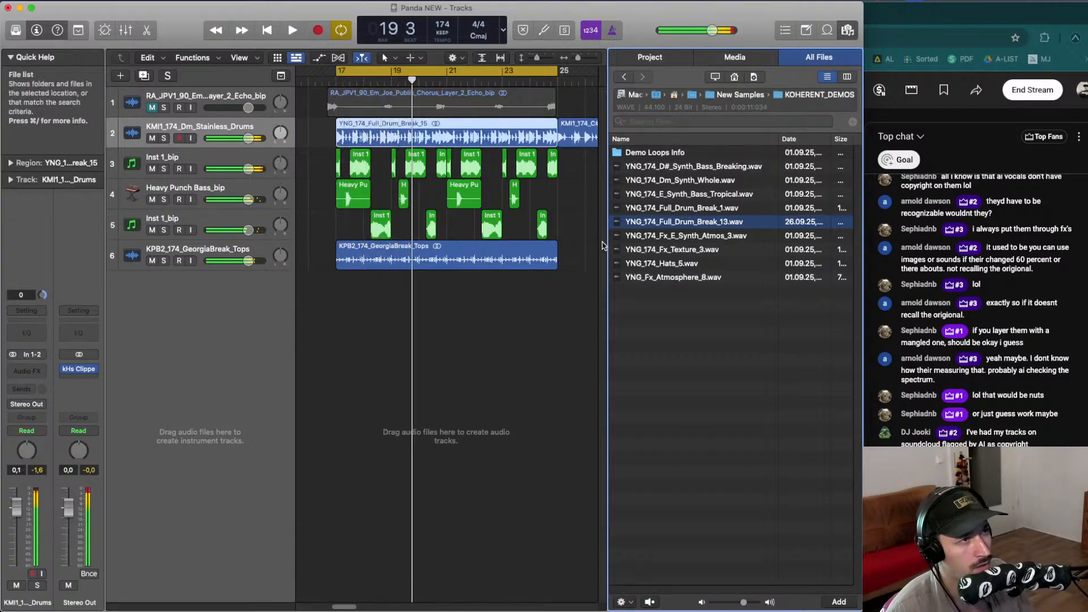
left_click(478, 303)
key("super+z")
key("space")
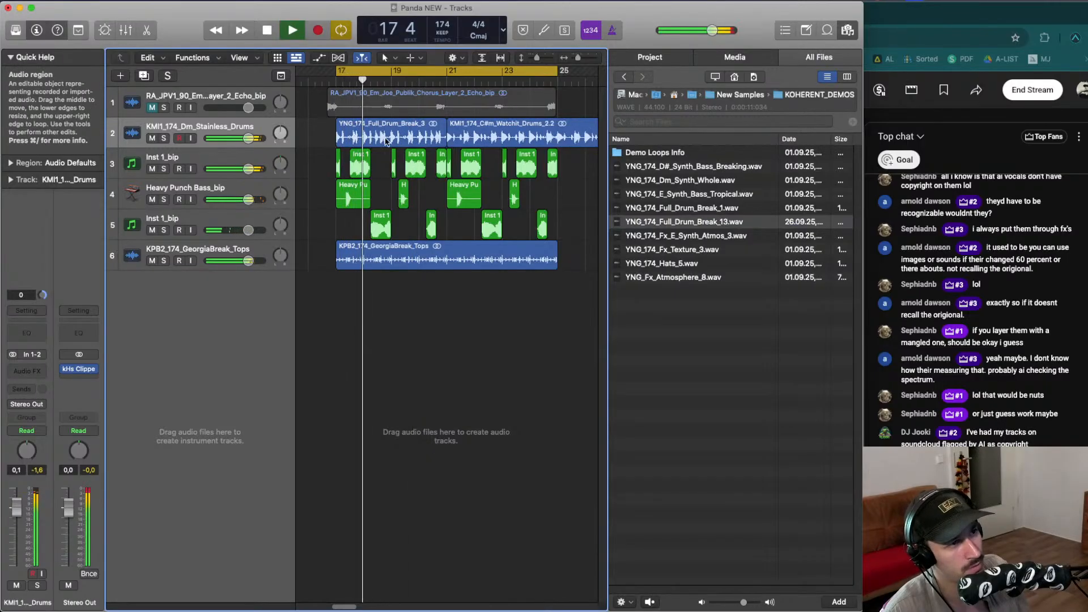
- Mute the KPB2_174_GeorgiaBreak_Tops track and play the section
key("space")
key("space")
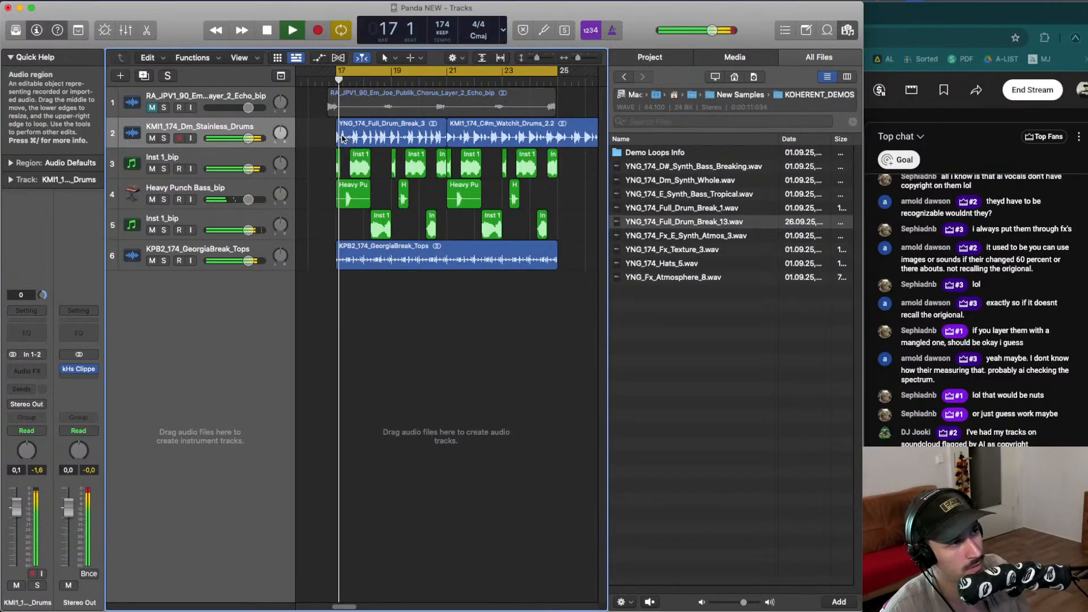
left_click(151, 260)
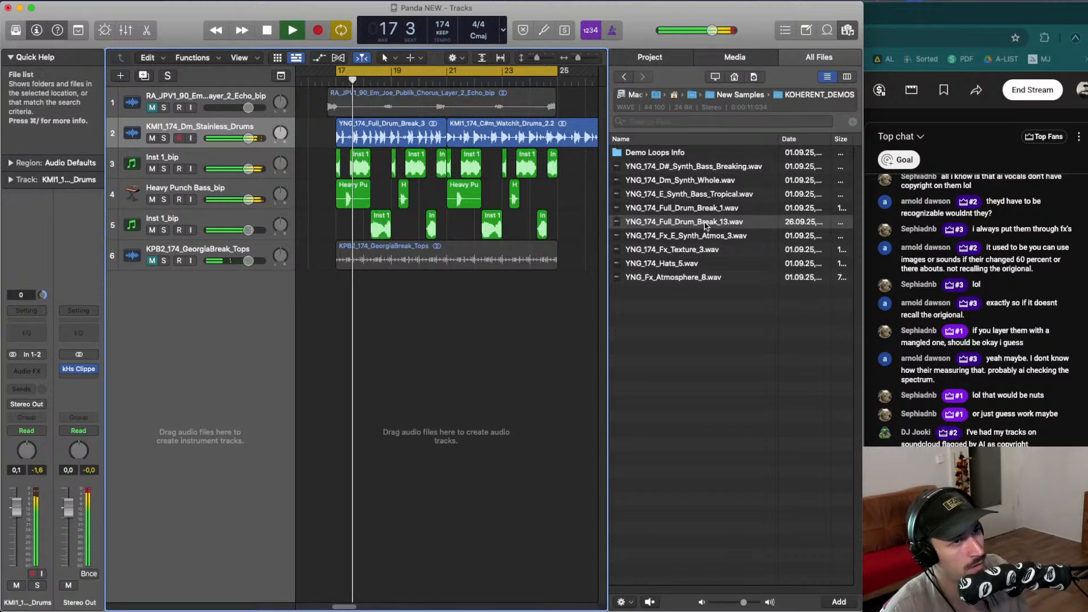
key("space")
- Add YNG_174_Full_Drum_Break_13.wav from KOHERENT_DEMOS as a new track at bar 17 and play it
left_click(715, 95)
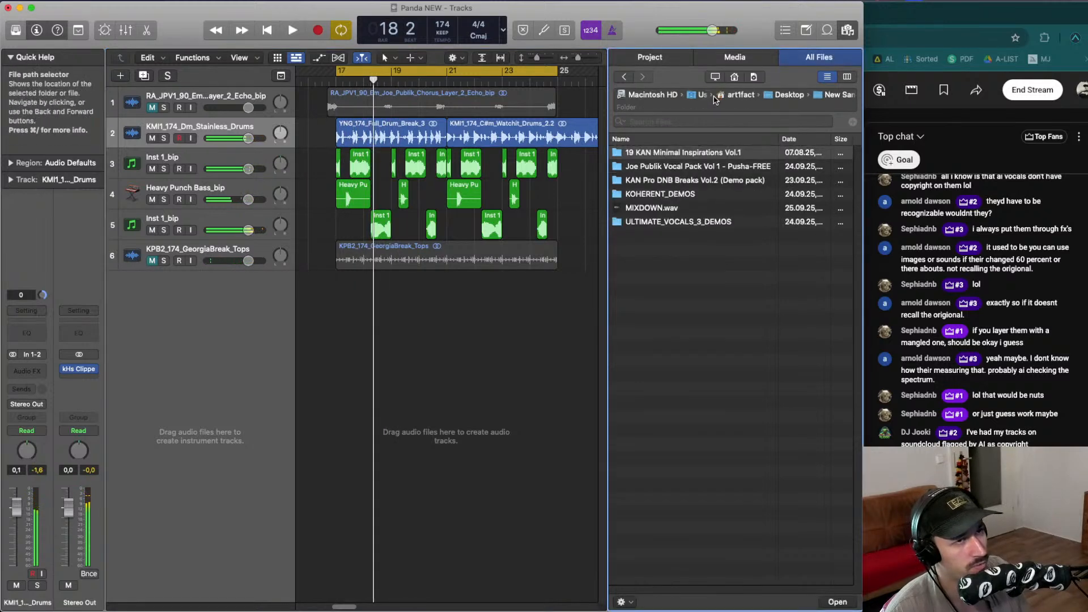
double_click(693, 194)
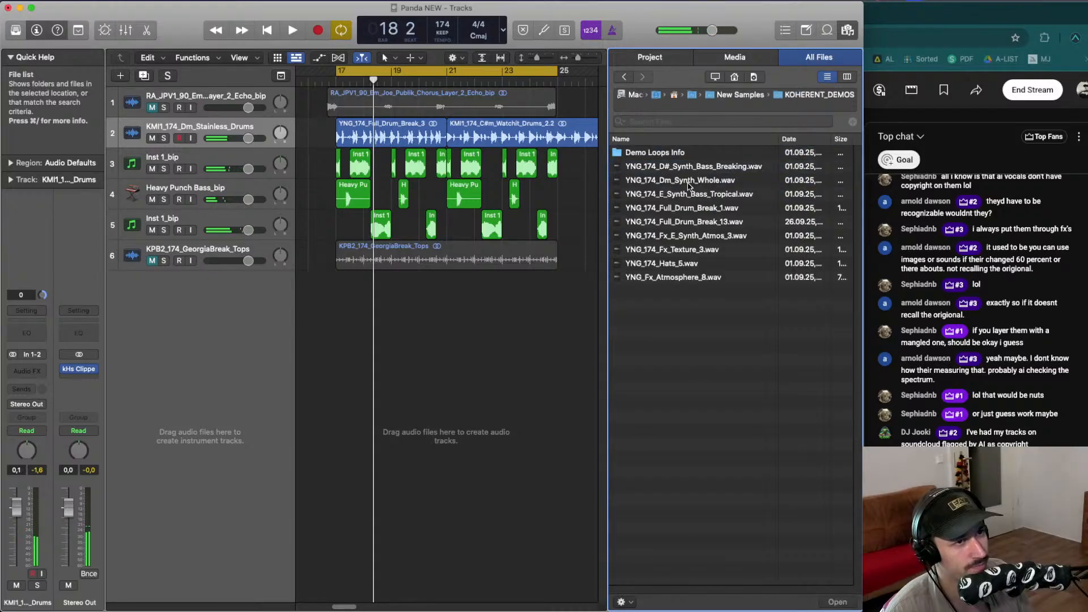
left_click(688, 221)
left_click(686, 209)
left_click_drag(684, 221, 339, 300)
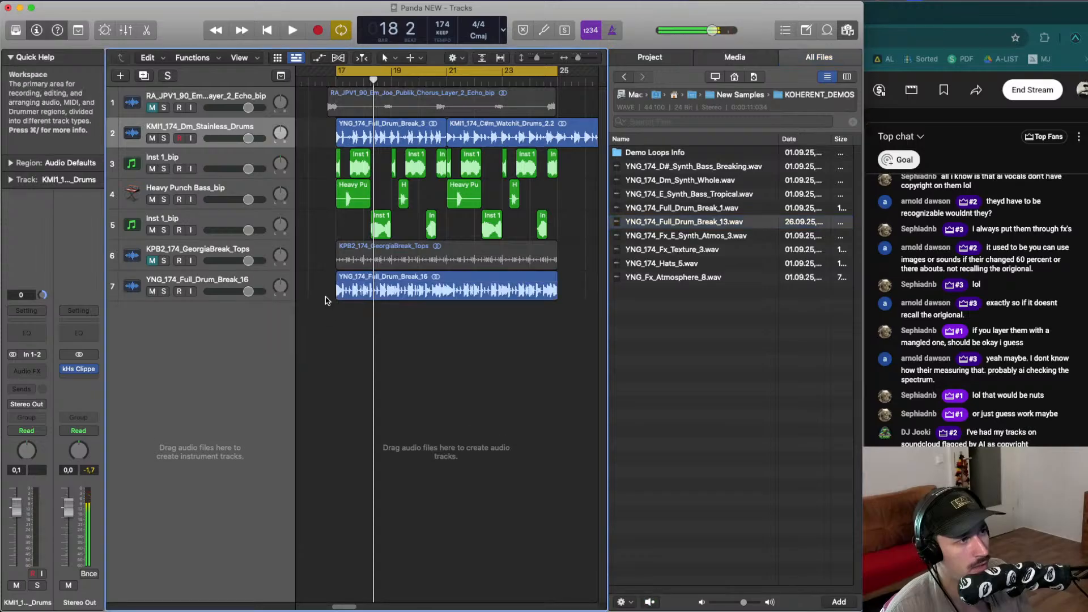
key("space")
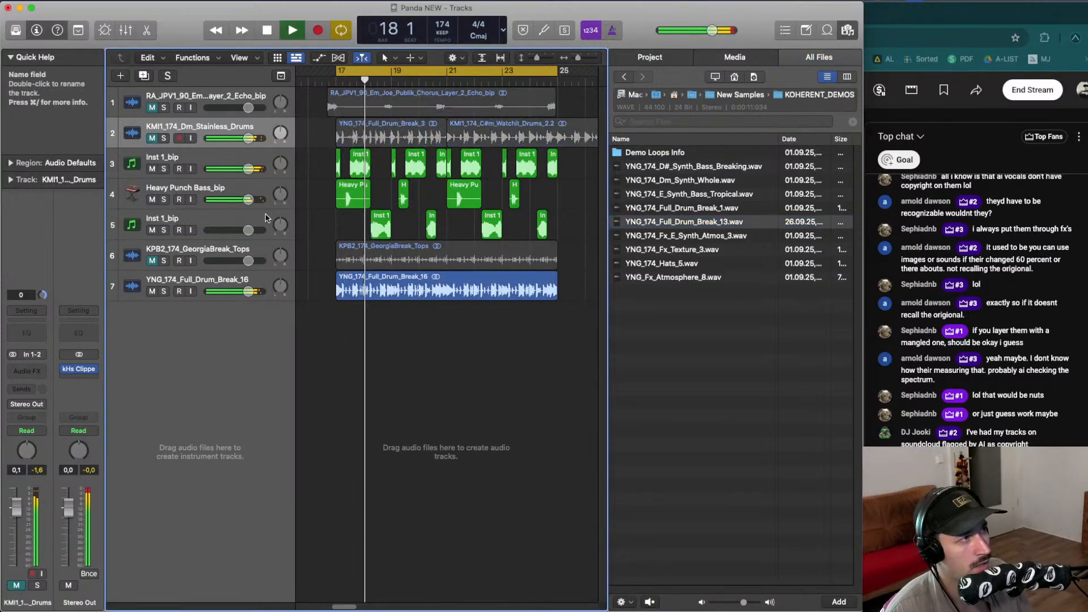
- Split the new break track's region just after bar 17 and delete the remainder
key("space")
key("space")
left_click_drag(343, 290, 360, 289)
key("space")
key("space")
left_click(363, 290, "super")
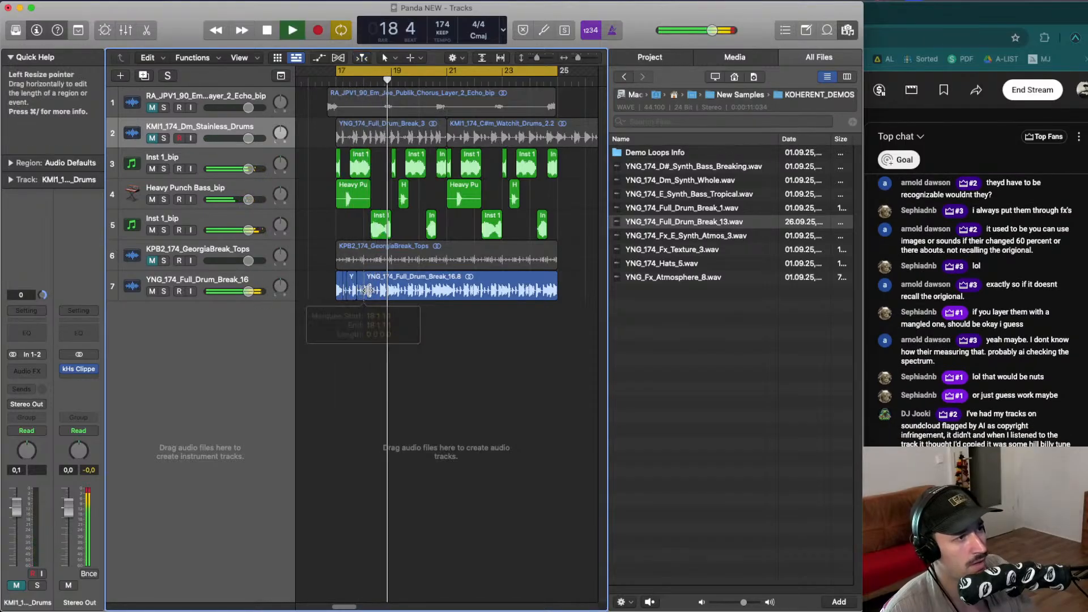
left_click(364, 290)
key("BackSpace")
- Play back the shortened break fragment at bar 17
key("super+Right")
key("super+Right")
key("super+Right")
key("super+Right")
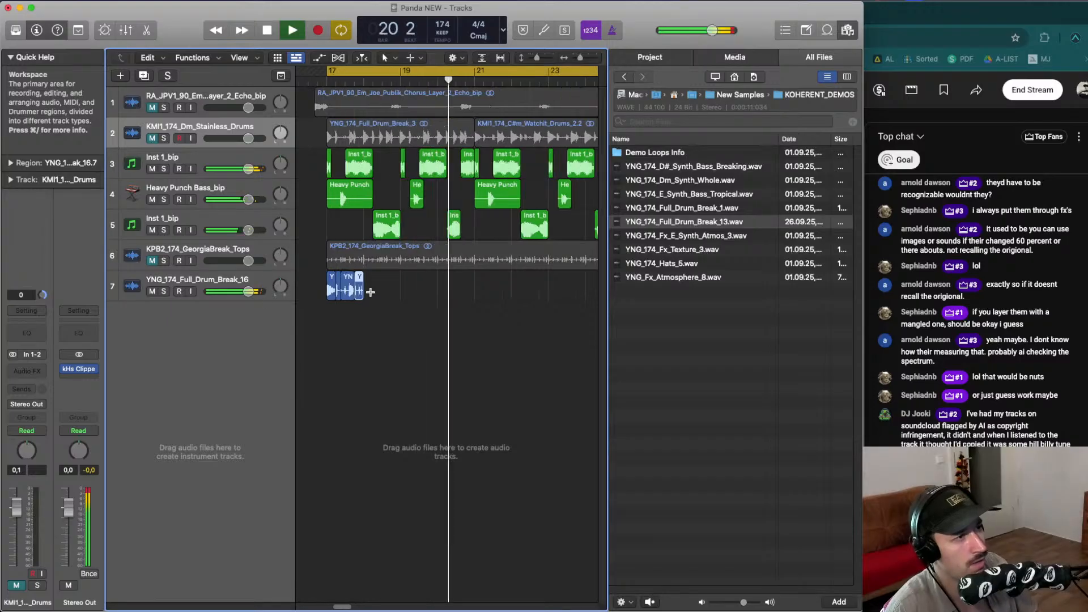
key("space")
key("space")
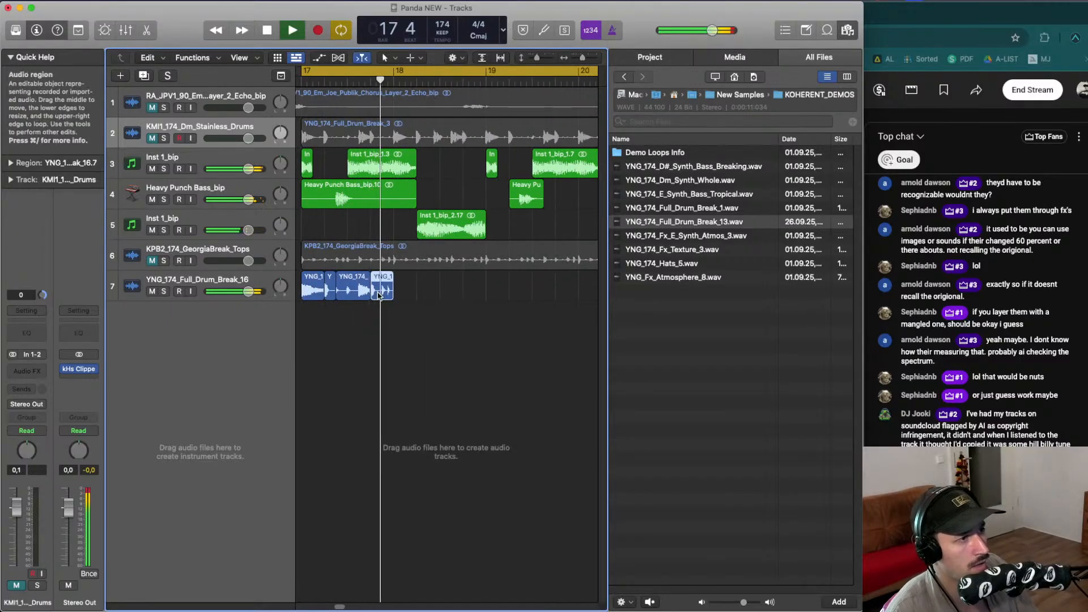
- Delete parts of the new break region, leaving only two short hits near bar 17
key("space")
left_click_drag(382, 293, 404, 295)
key("BackSpace")
left_click(347, 296)
key("BackSpace")
left_click(315, 294)
key("BackSpace")
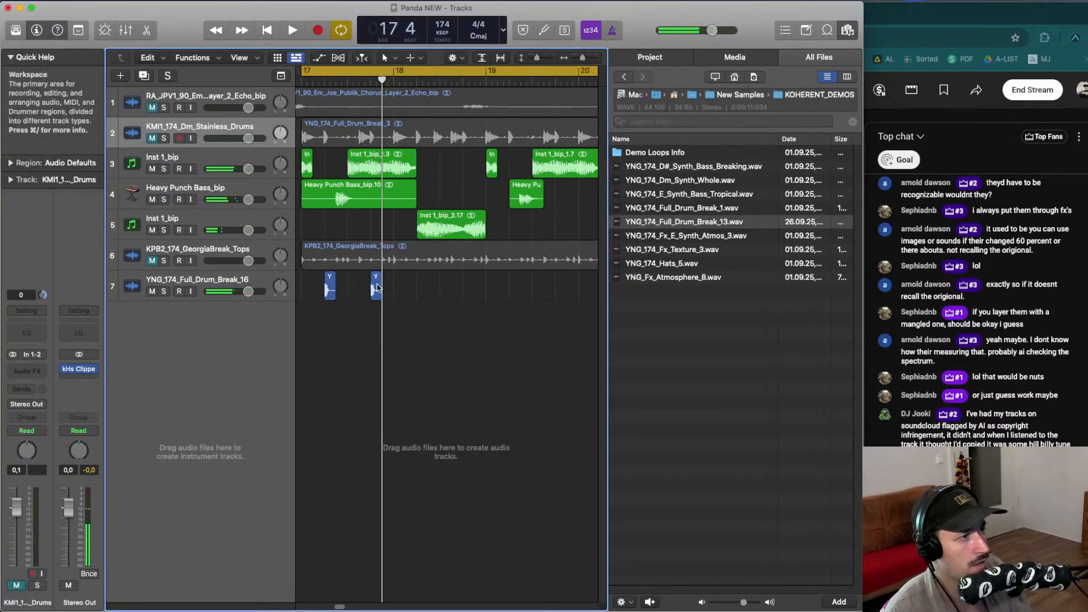
- Copy the two break hits forward so the pattern repeats toward bar 20
key("space")
left_click_drag(316, 293, 433, 294)
left_click_drag(543, 289, 517, 277)
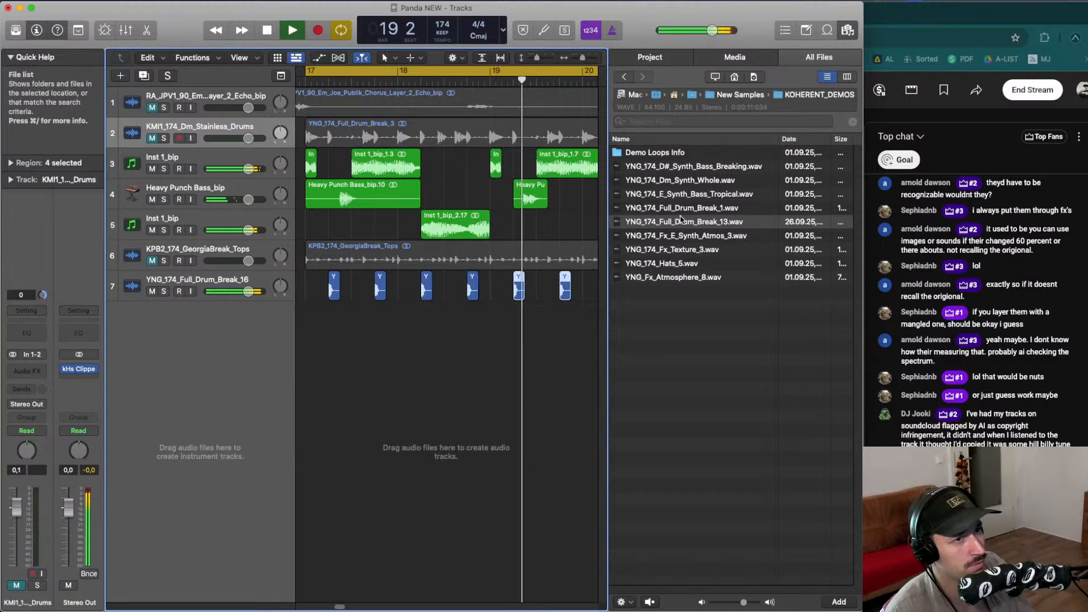
- Browse the New Samples folders in the file browser, previewing a drum break, then close the browser
left_click(669, 208)
key("space")
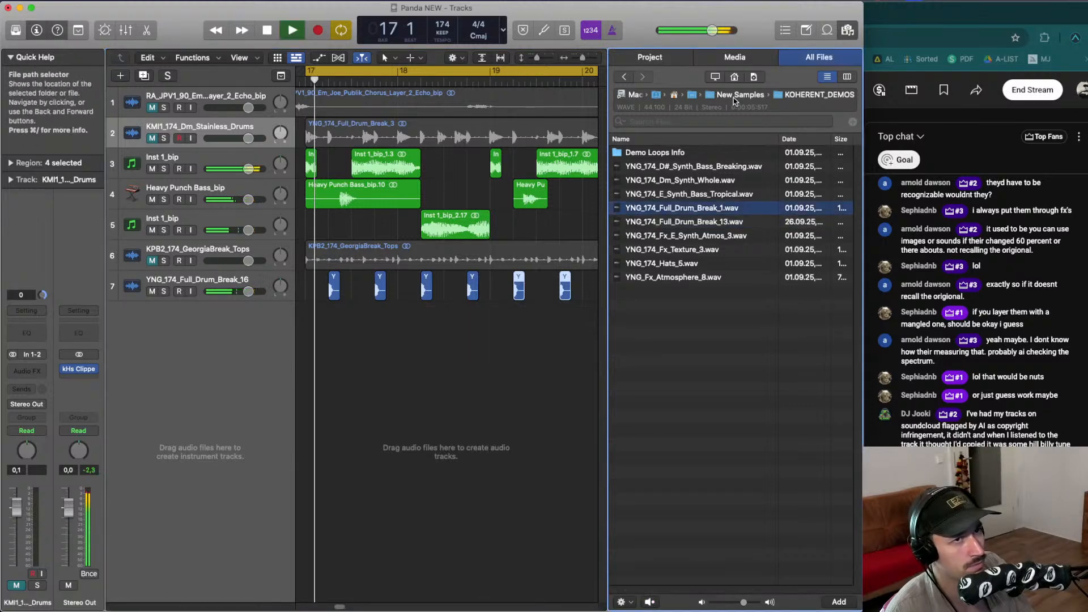
left_click(736, 95)
left_click(526, 346)
key("space")
double_click(656, 167)
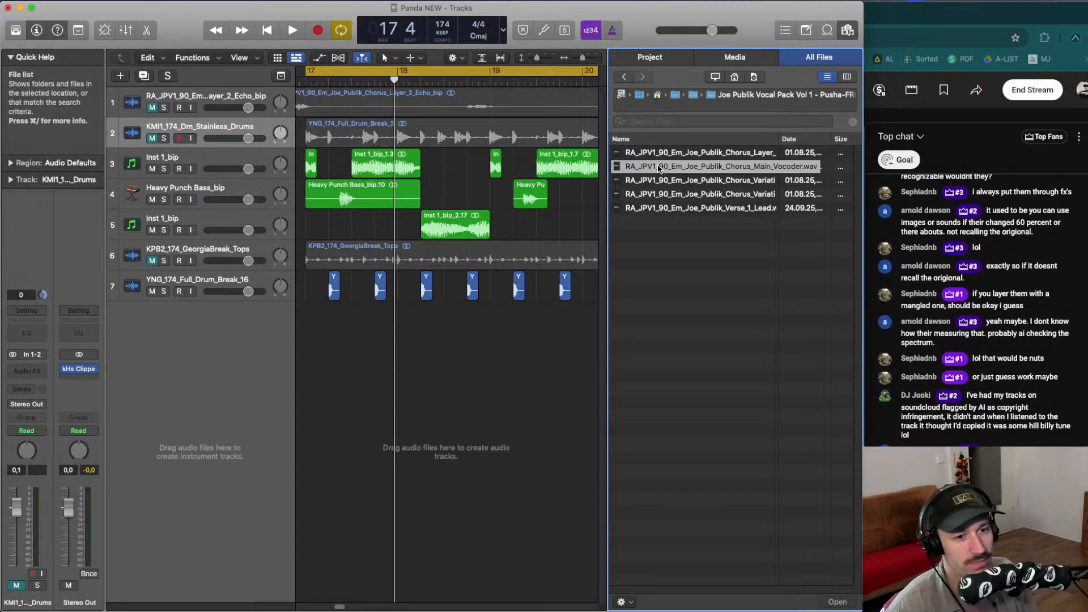
left_click(847, 30)
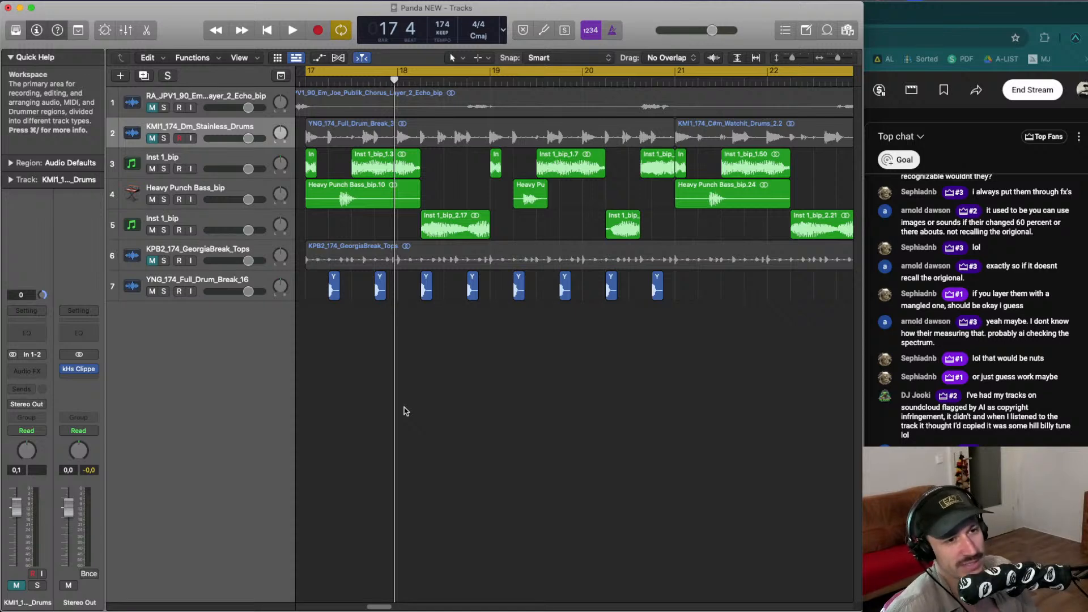
- Copy the eight break hits forward so the pattern runs through bar 24, and play the section
key("super+Up")
key("super+Up")
key("super+Down")
key("super+Down")
key("super+Down")
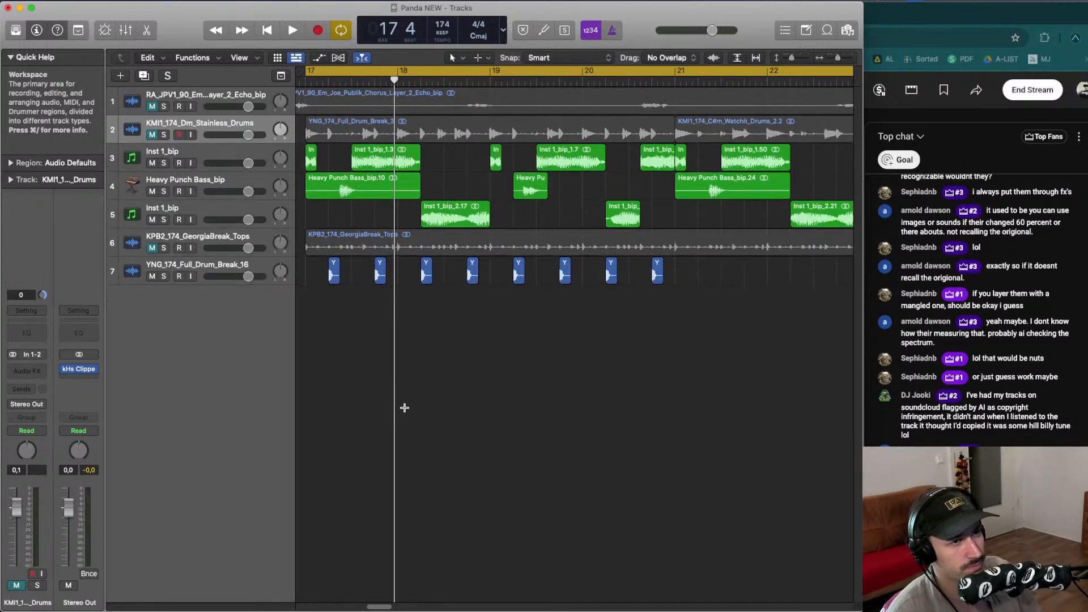
key("super+Left")
key("super+Left")
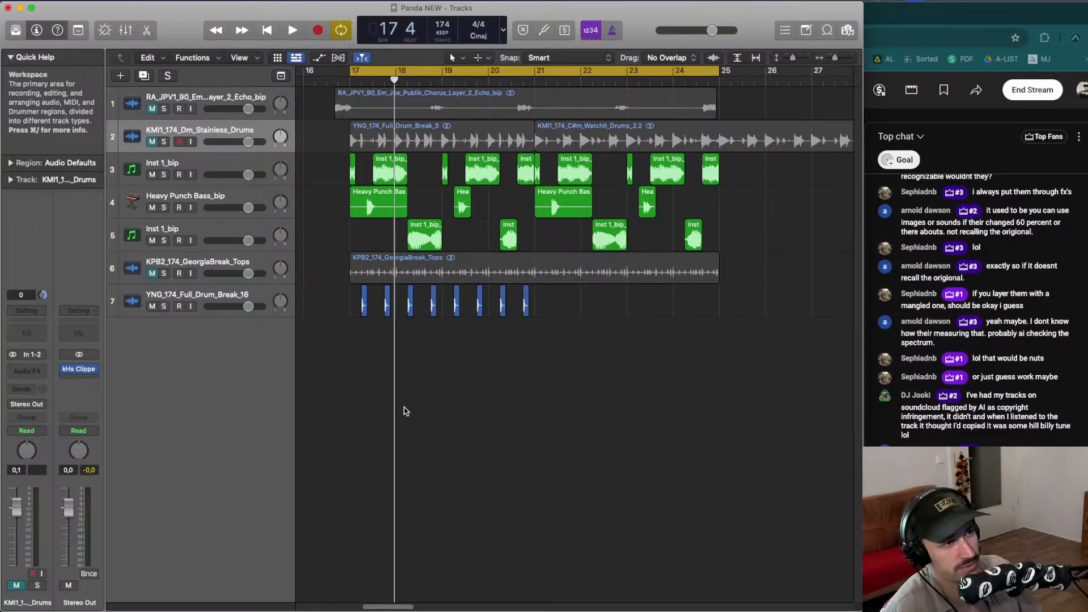
left_click_drag(466, 324, 355, 316)
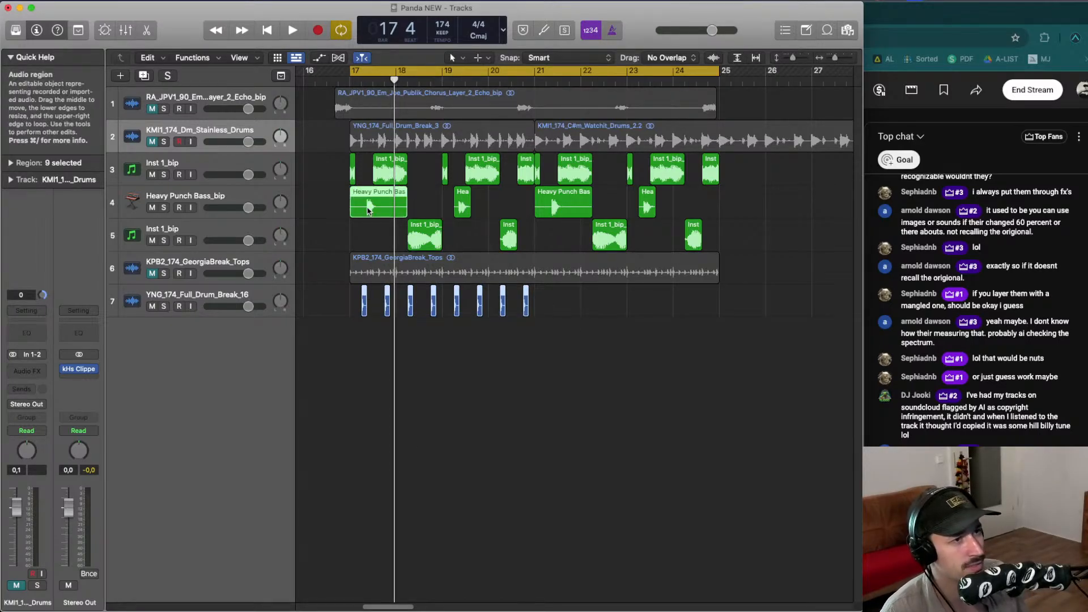
left_click_drag(367, 211, 552, 211)
left_click(567, 248)
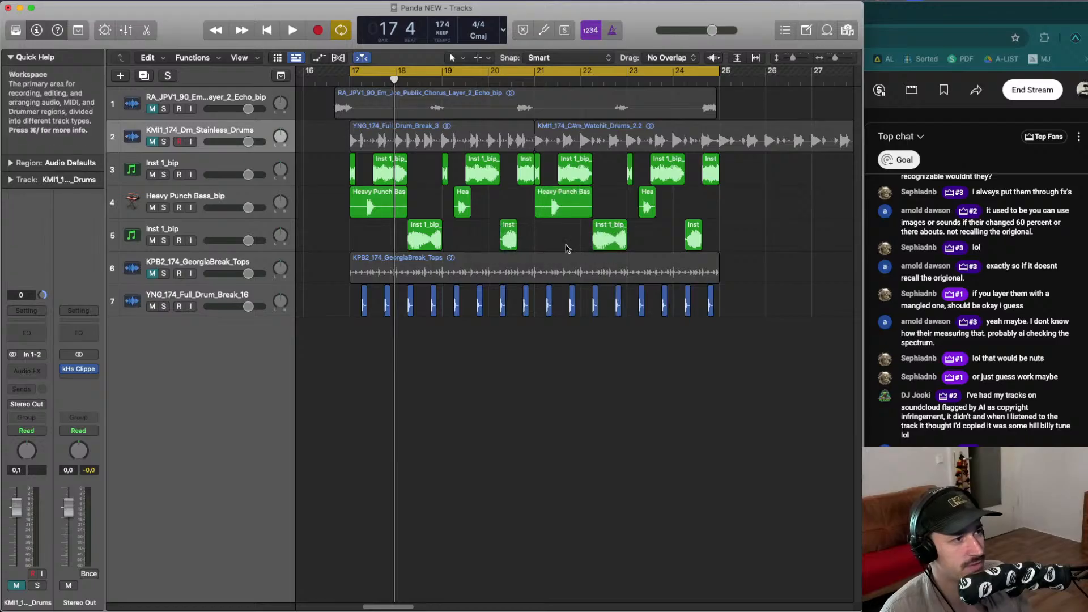
key("space")
key("super+Up")
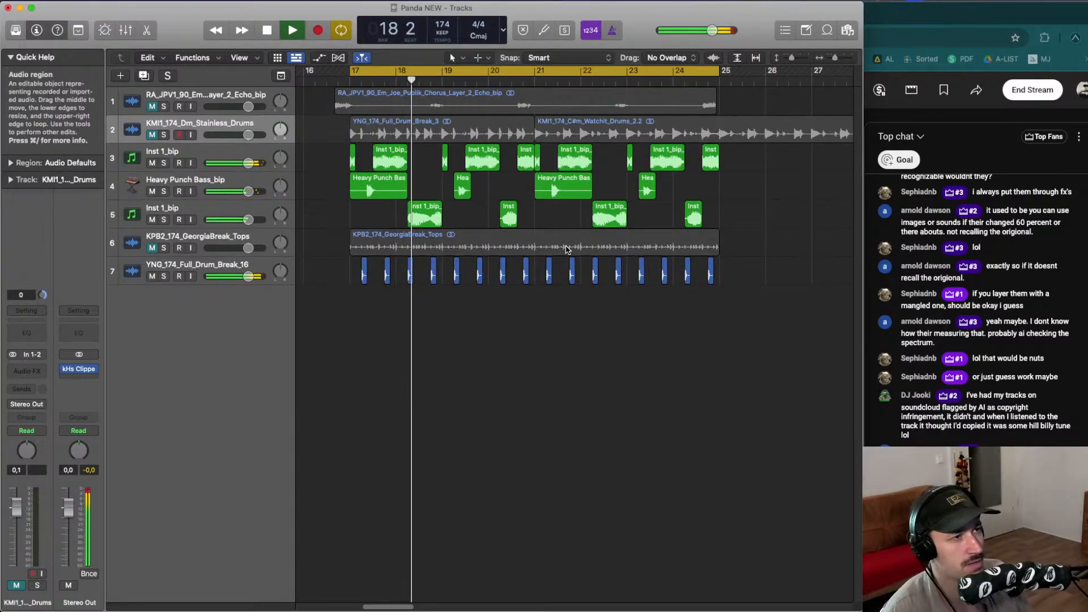
key("space")
- Add KMI1_174_C#m_Watchit_Drums.wav from 19 KAN Minimal Inspirations Layers as a new track starting at bar 17
left_click(847, 30)
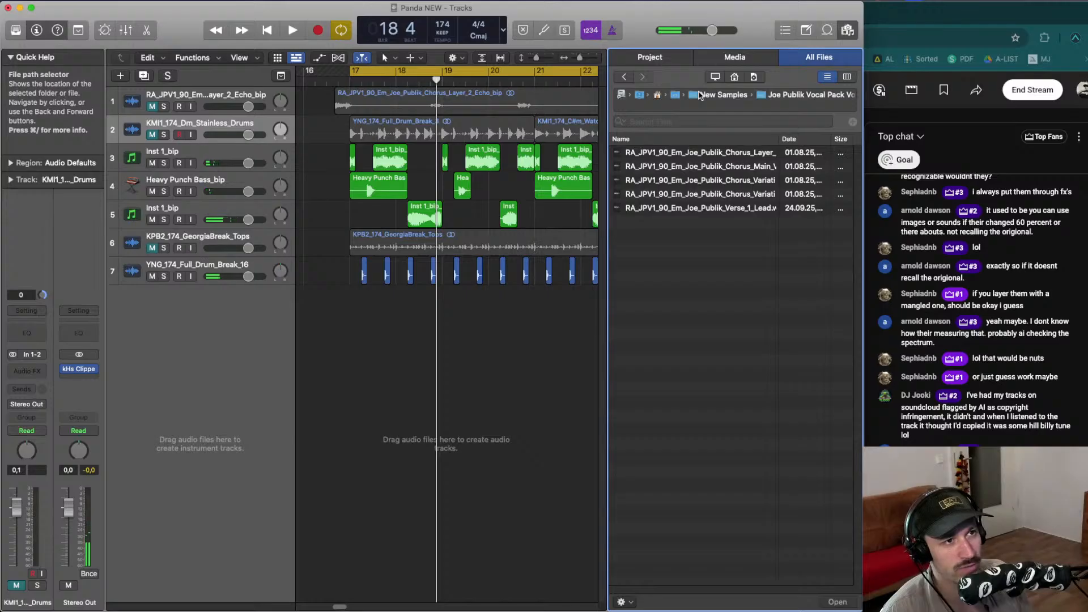
left_click(719, 94)
left_click(682, 176)
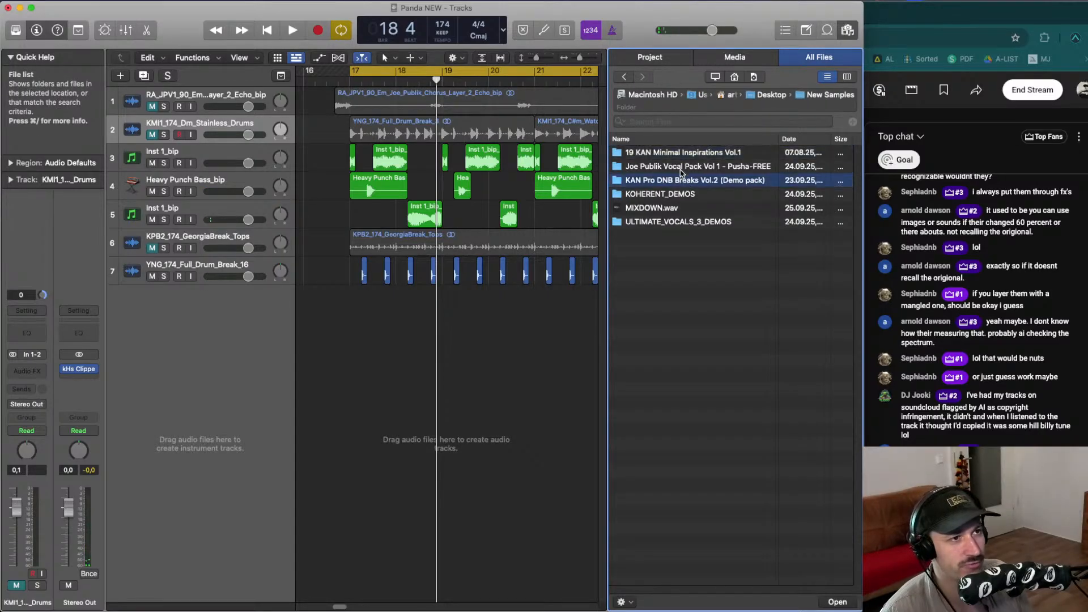
double_click(672, 153)
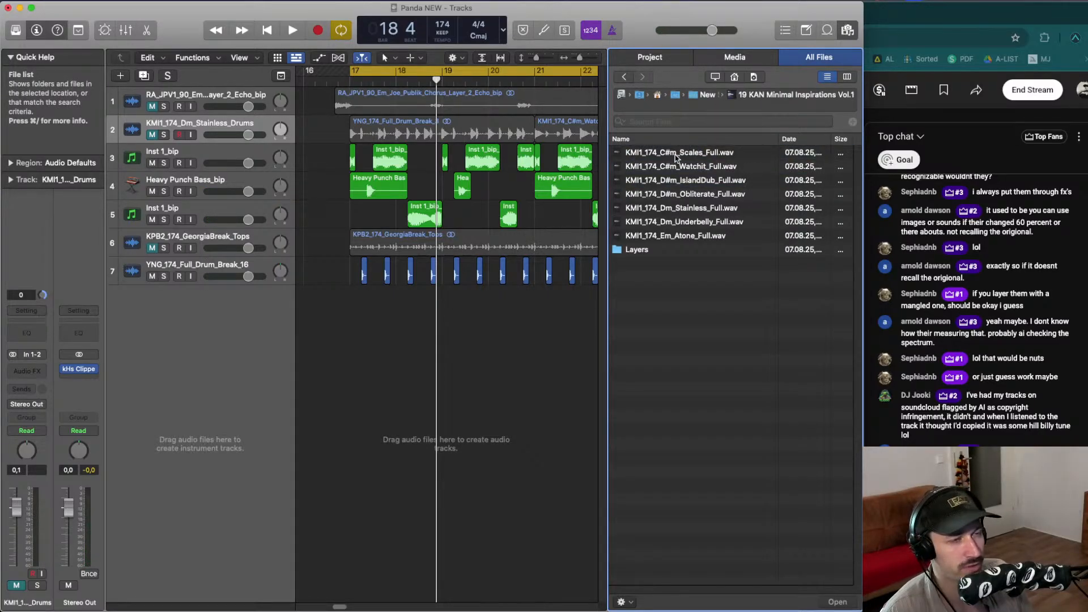
double_click(637, 250)
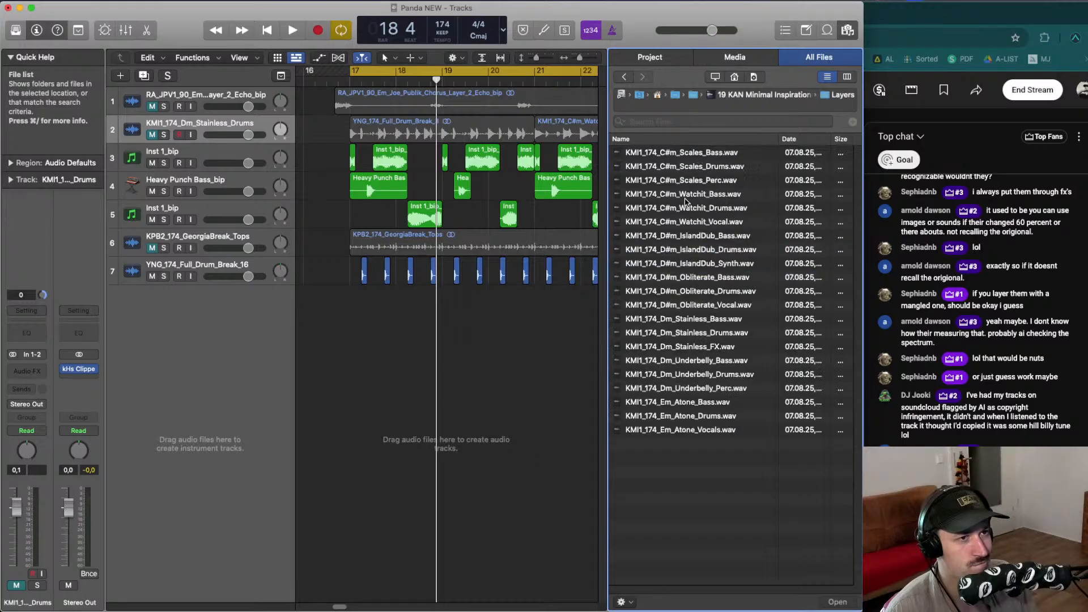
left_click(699, 166)
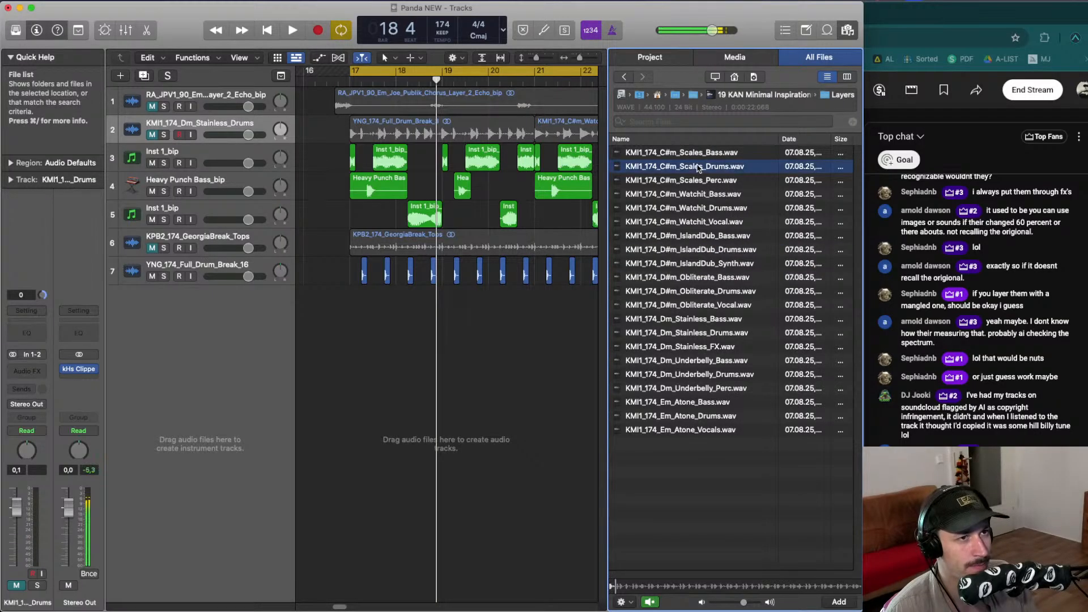
left_click(706, 210)
mouse_move(702, 212)
left_mouse_down()
mouse_move(352, 320)
mouse_move(357, 298)
mouse_move(405, 305)
left_mouse_up()
key("space")
- Split the Watchit drum region and delete everything except two short hits at the start of bar 17
left_click(399, 305)
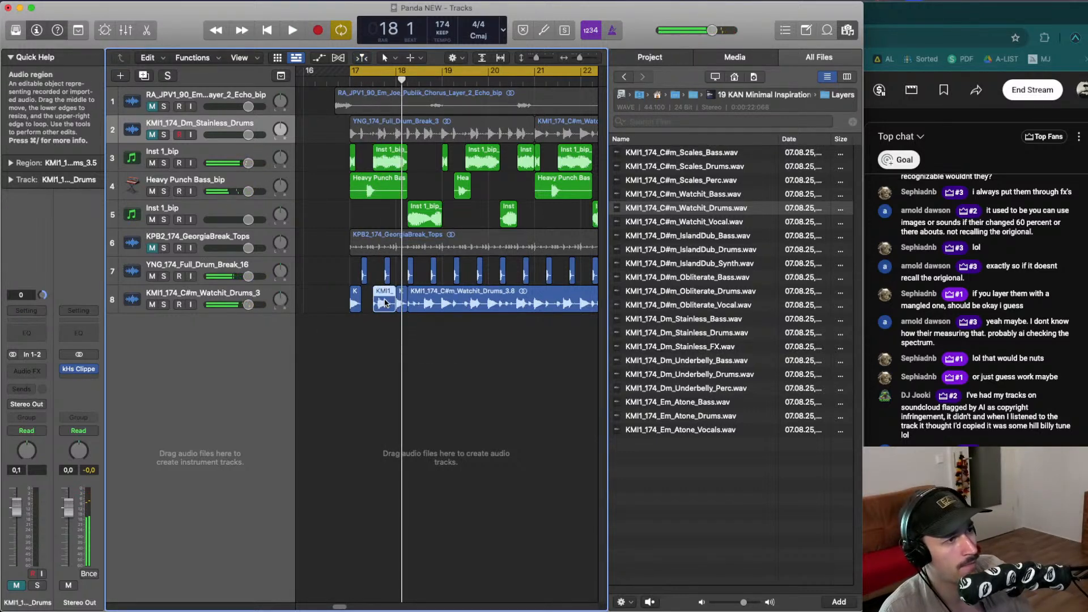
key("Delete")
key("space")
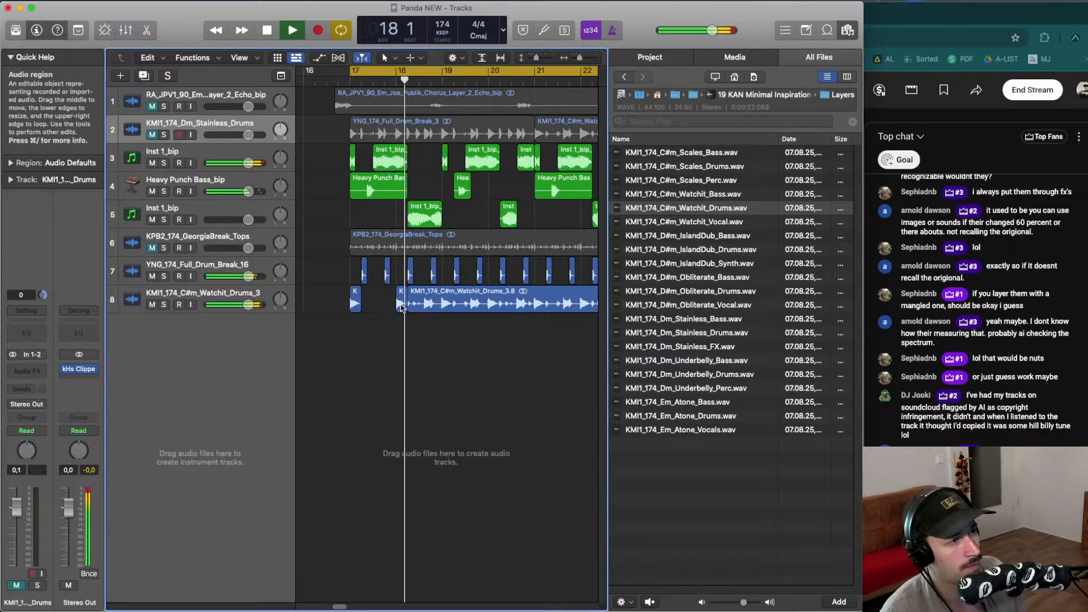
left_click_drag(402, 306, 355, 303)
key("space")
key("space")
left_click(381, 302)
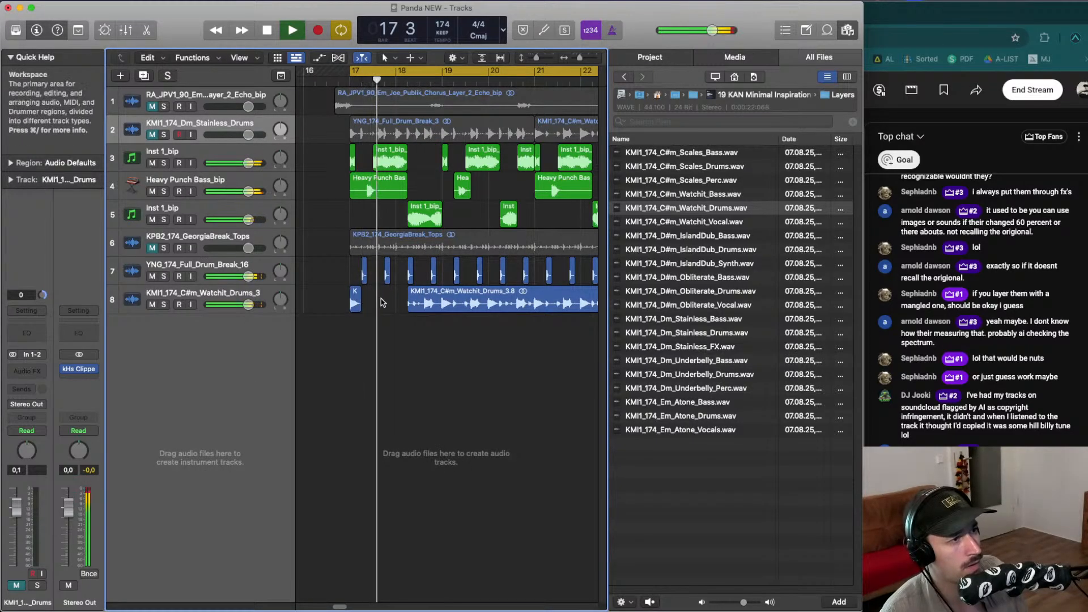
key("space")
left_click_drag(427, 303, 430, 303)
left_click_drag(428, 303, 382, 302)
left_click(417, 304)
key("BackSpace")
key("space")
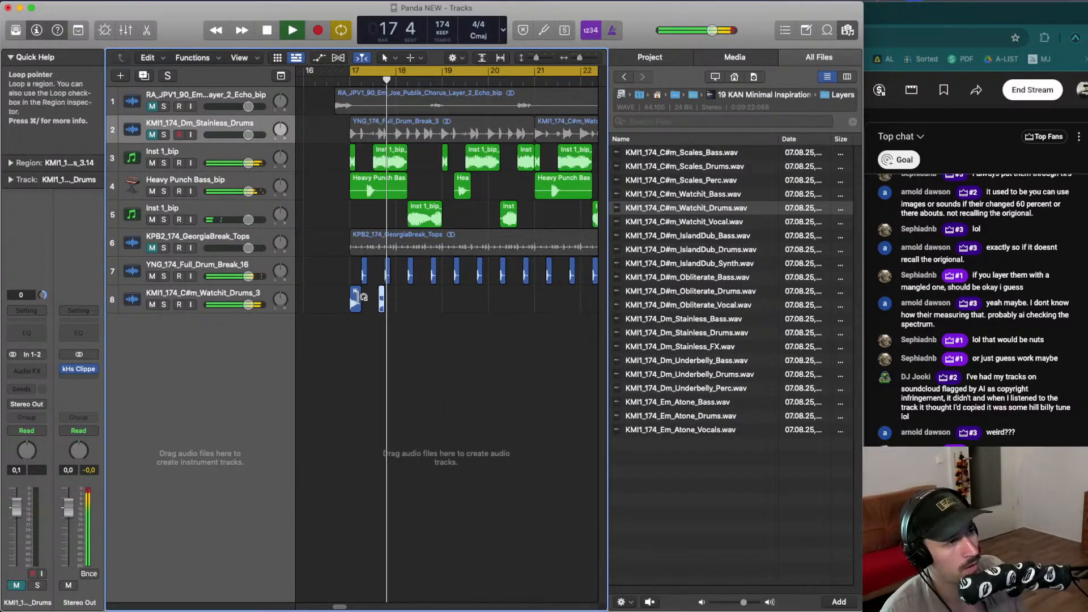
- Copy the Watchit drum hits to build a four-hit pattern across bars 17 and 18, and audition it
key("space")
mouse_move(381, 297)
left_mouse_down()
mouse_move(350, 296)
mouse_move(398, 297)
left_mouse_up()
key("space")
key("space")
key("space")
key("space")
key("space")
left_click(382, 296, "shift")
key("space")
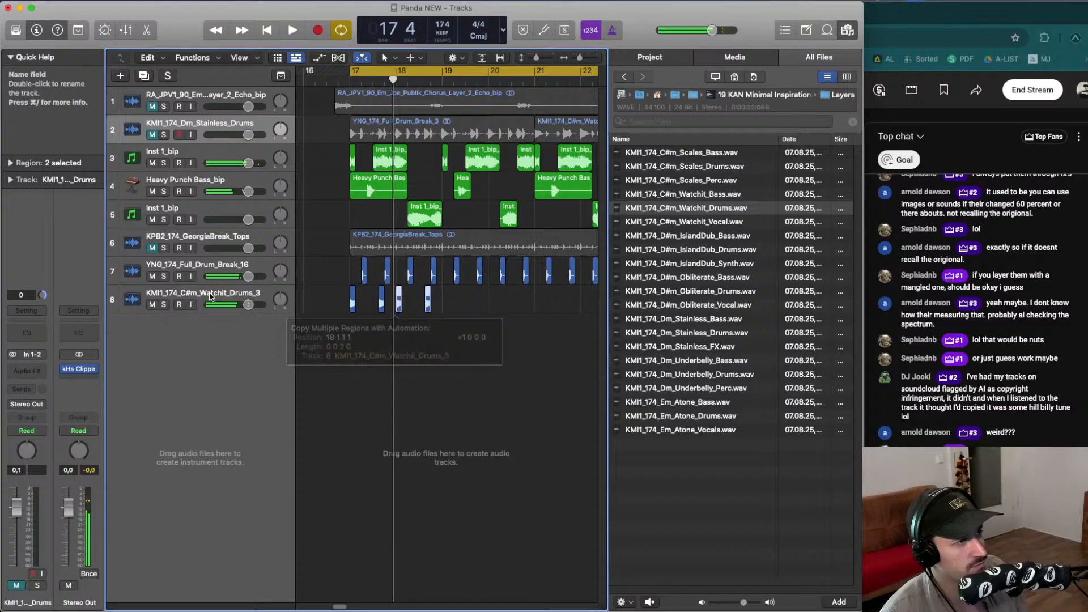
- Solo the Watchit drum track and give its four hits a fade-out of 37 with curve 3
left_click(163, 304)
key("space")
left_click(176, 295)
key("space")
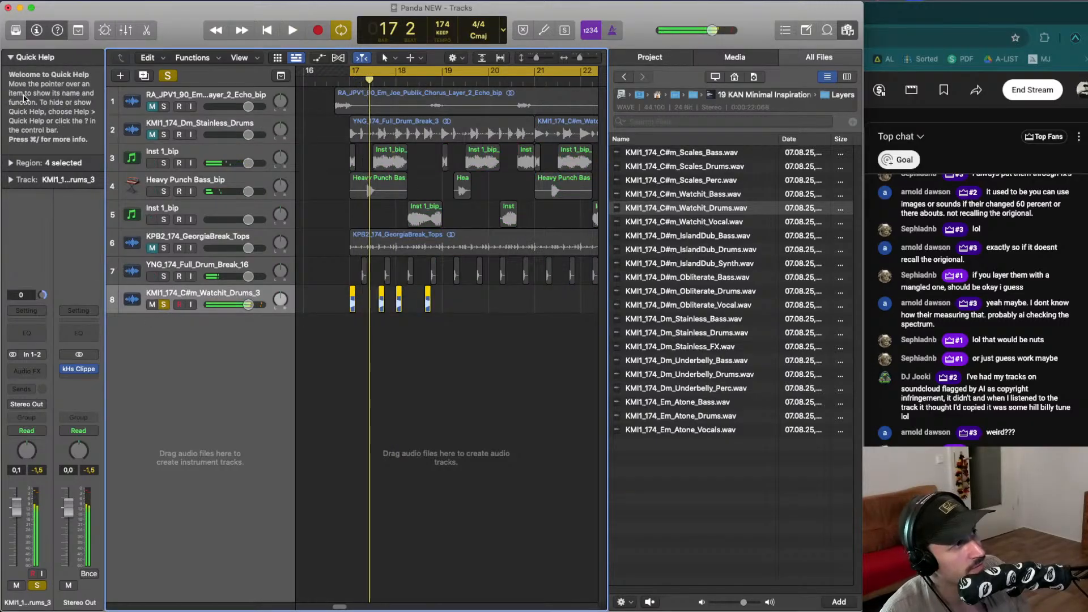
left_click(10, 163)
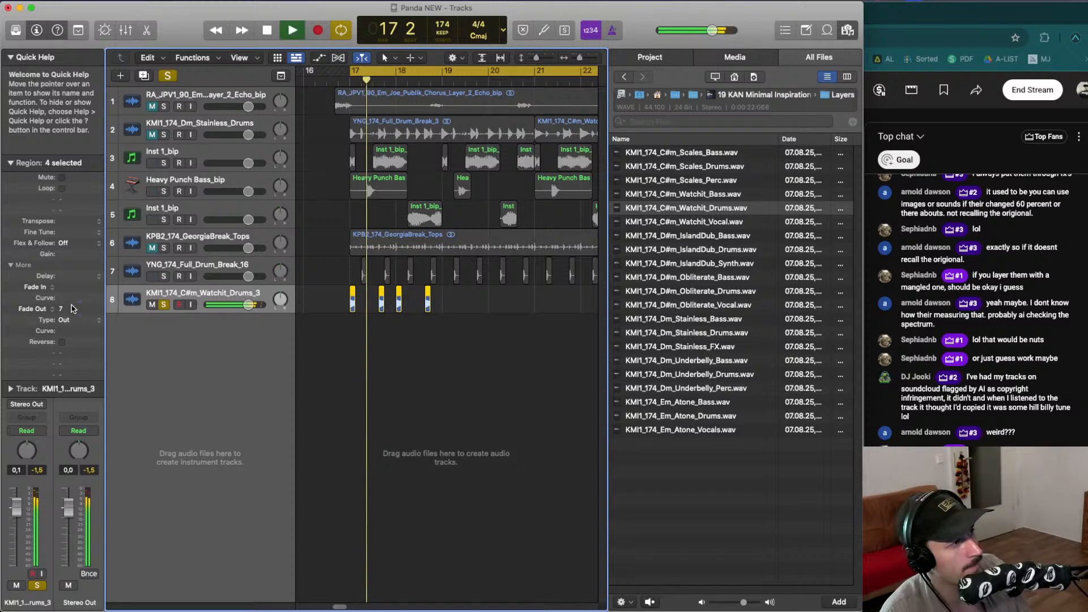
left_click_drag(71, 309, 72, 303)
key("space")
key("space")
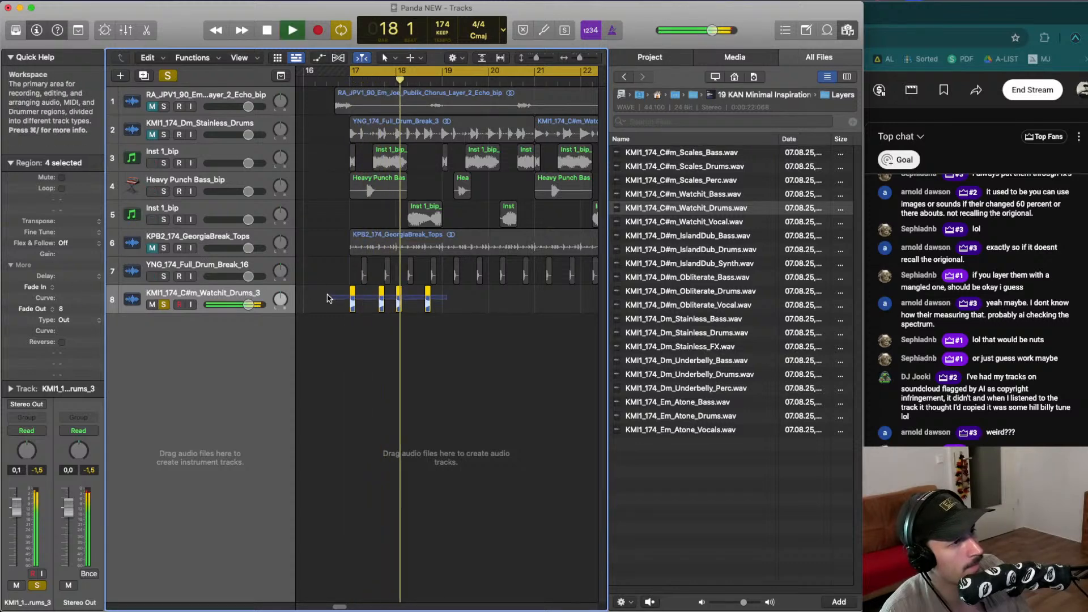
key("space")
left_click_drag(353, 309, 363, 315)
key("space")
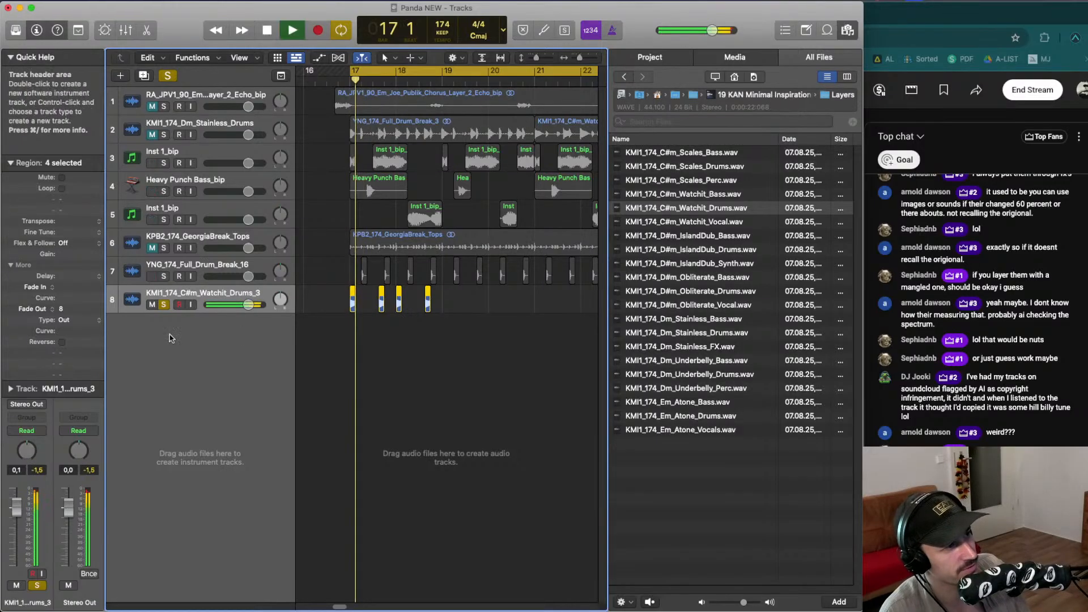
key("space")
key("space")
left_click_drag(88, 331, 87, 269)
key("space")
key("space")
key("space")
key("space")
key("space")
left_click_drag(86, 311, 86, 315)
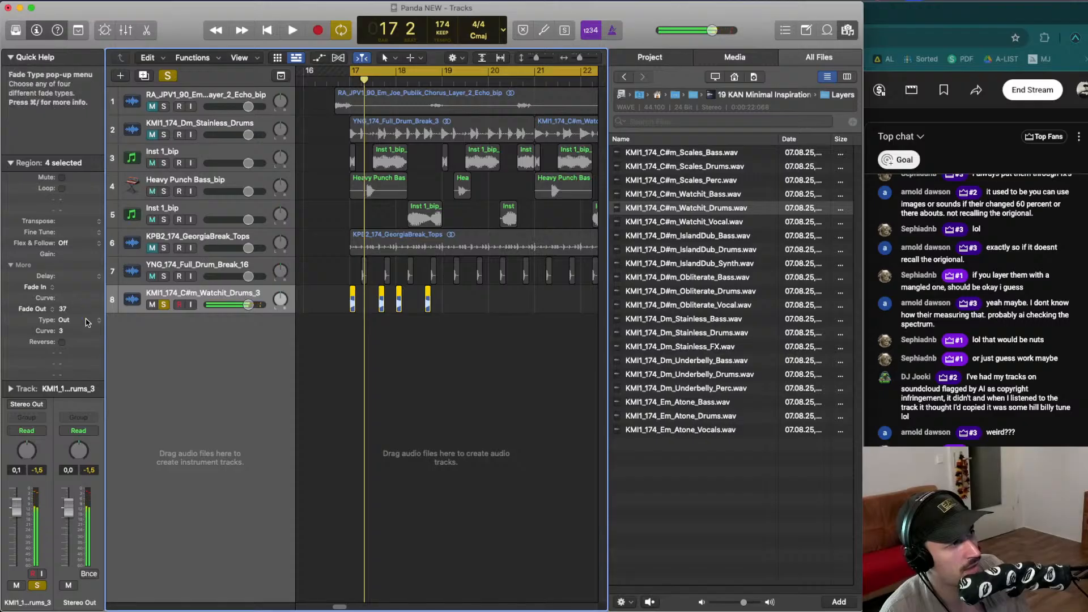
key("space")
- Copy the four faded Watchit hits to repeat from bar 19 and play them
key("space")
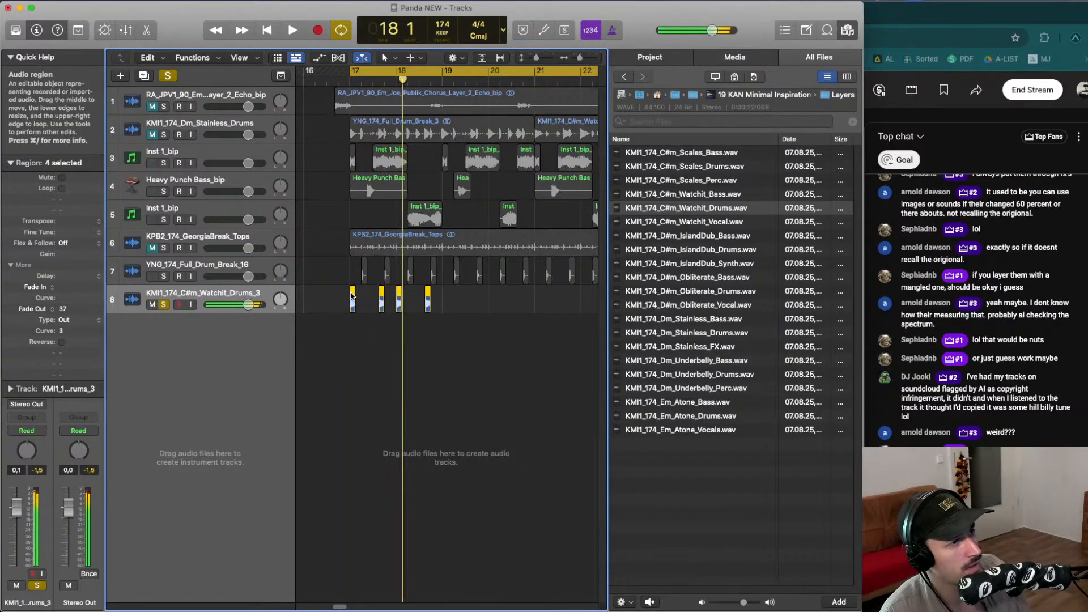
left_click_drag(353, 297, 446, 298)
key("space")
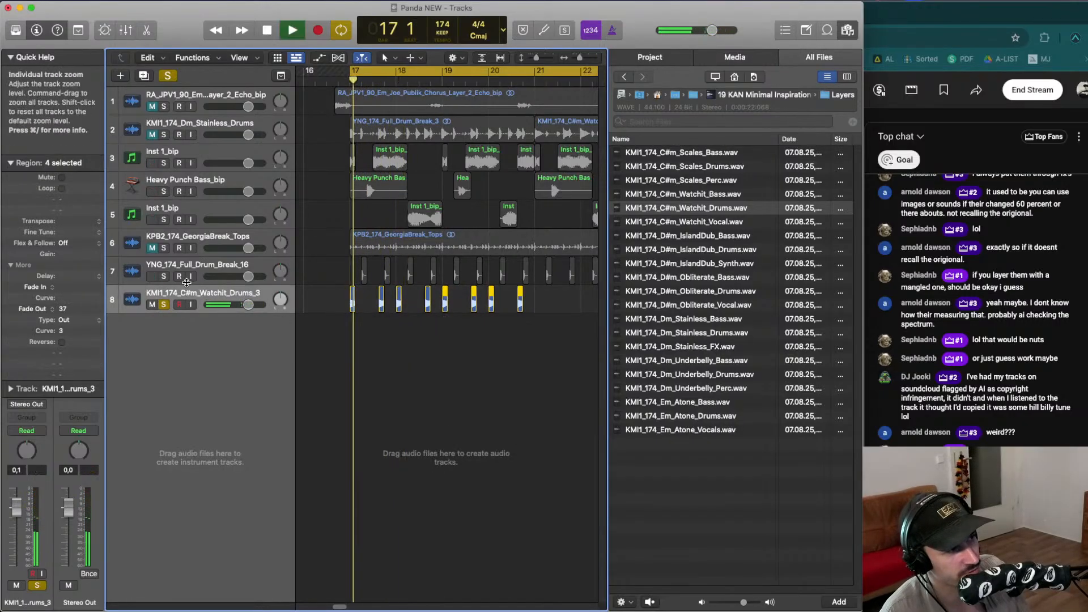
- Solo both the YNG break and Watchit drum tracks and lower the break track's volume to -1.1 dB
left_click(164, 276)
left_click(163, 305)
left_click_drag(326, 263, 535, 272)
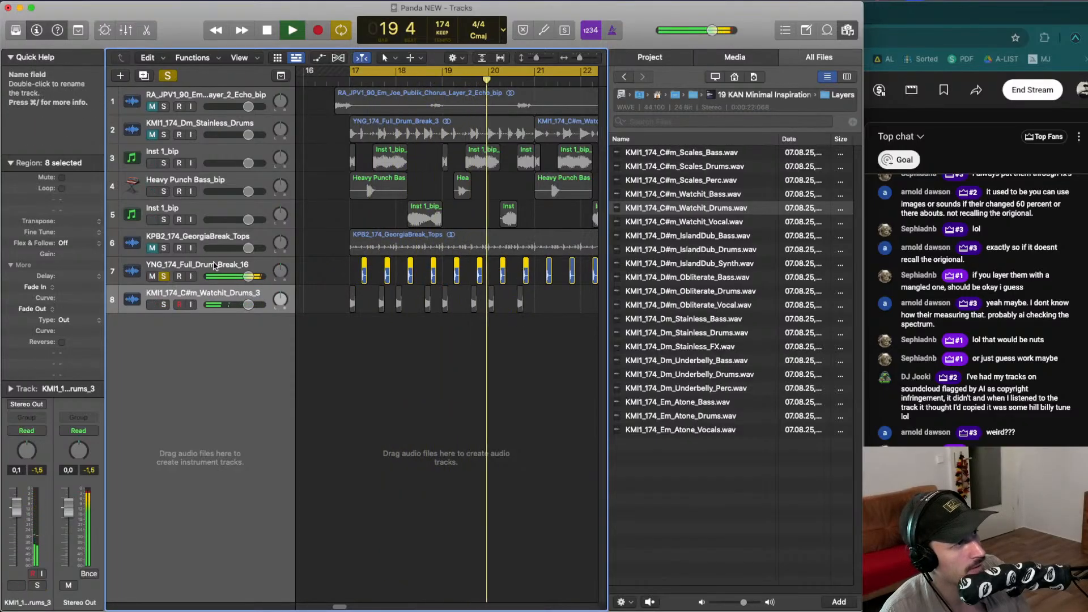
left_click(170, 282)
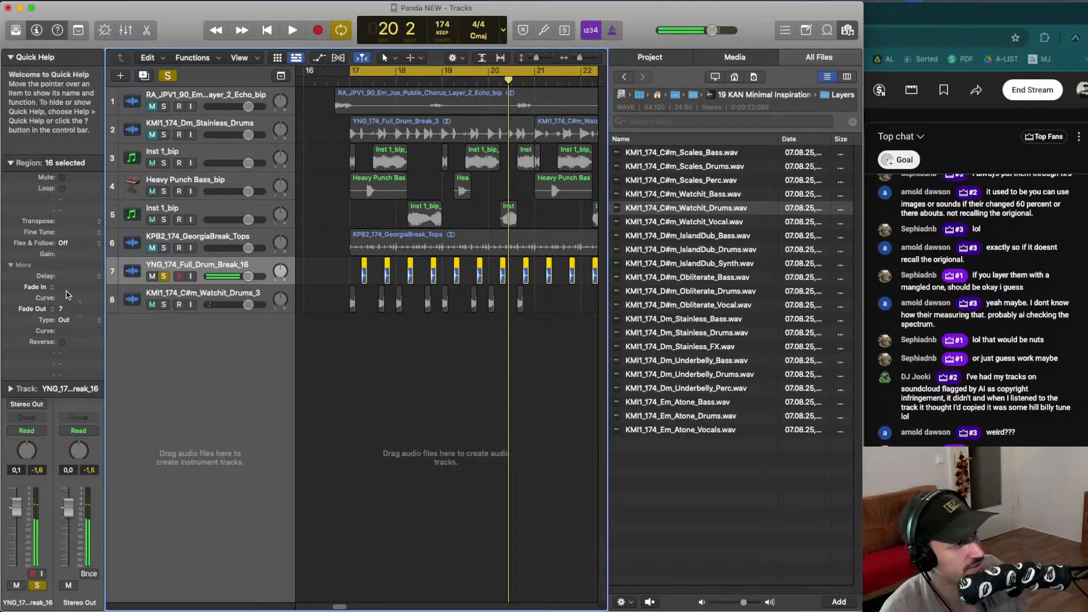
key("space")
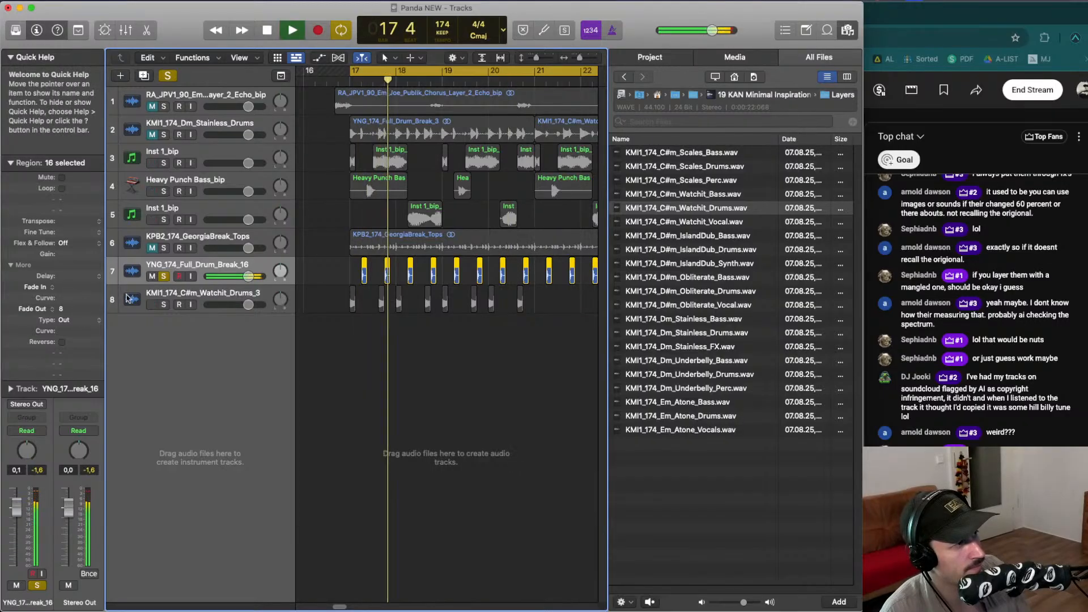
left_click(163, 304)
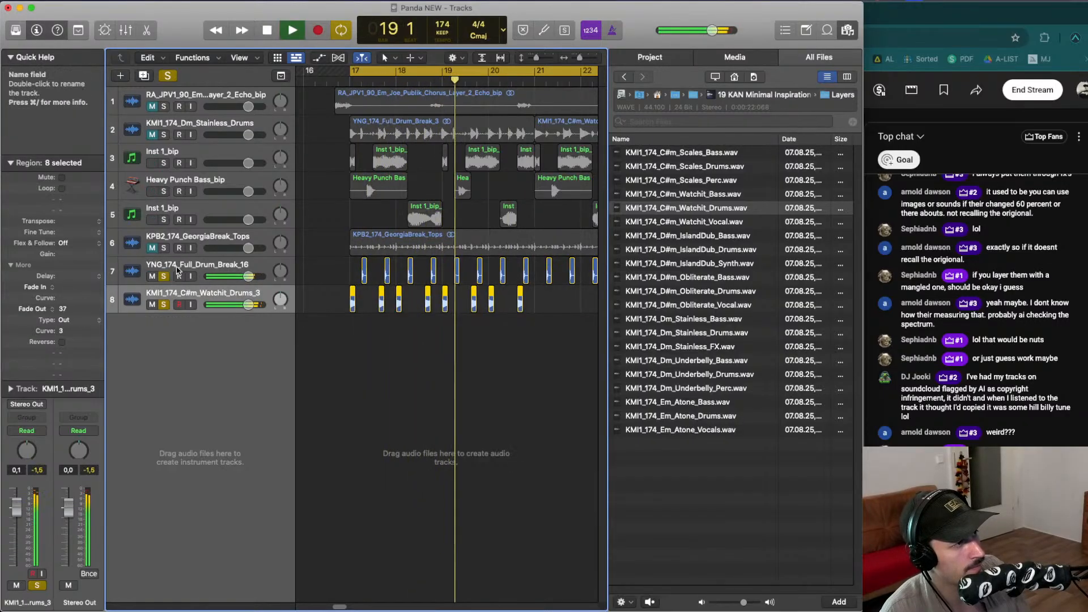
left_click_drag(17, 507, 20, 512)
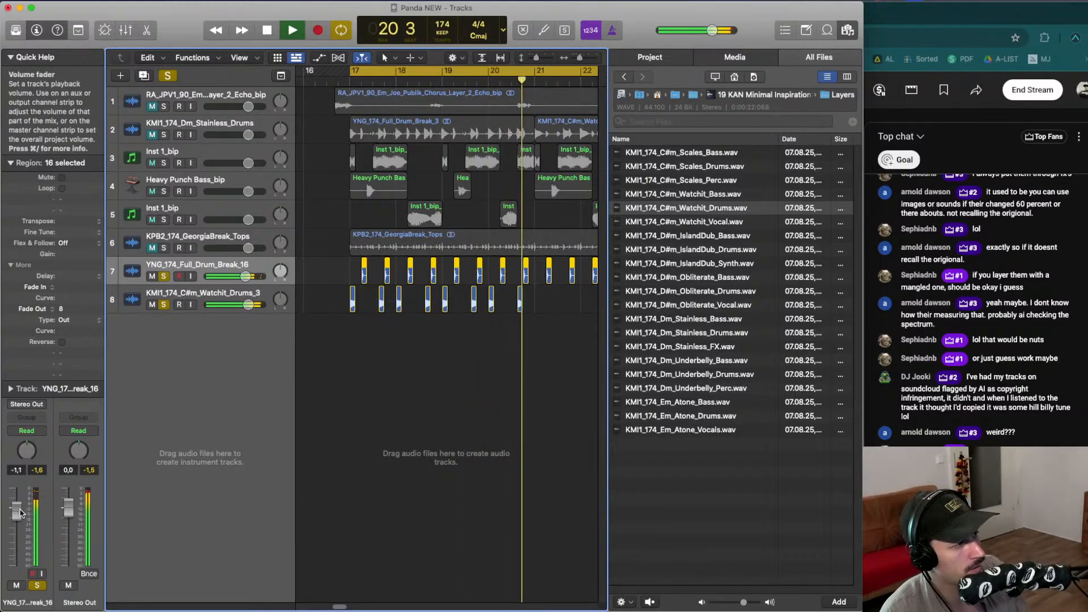
key("Down")
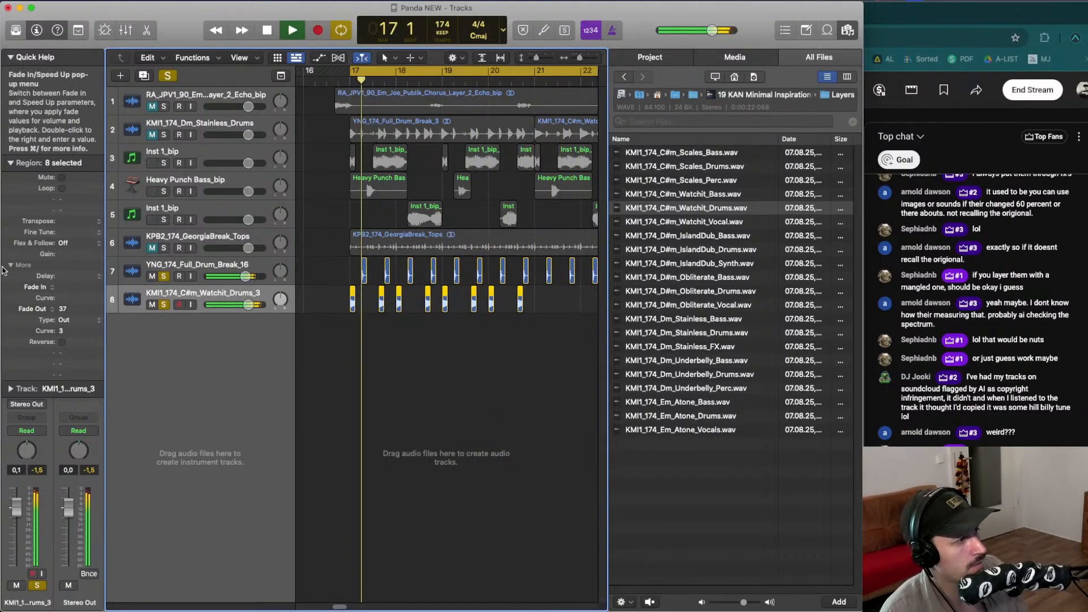
- Collapse the region inspector and Quick Help panel and play the layered drum hits
left_click(11, 162)
left_click(10, 57)
key("space")
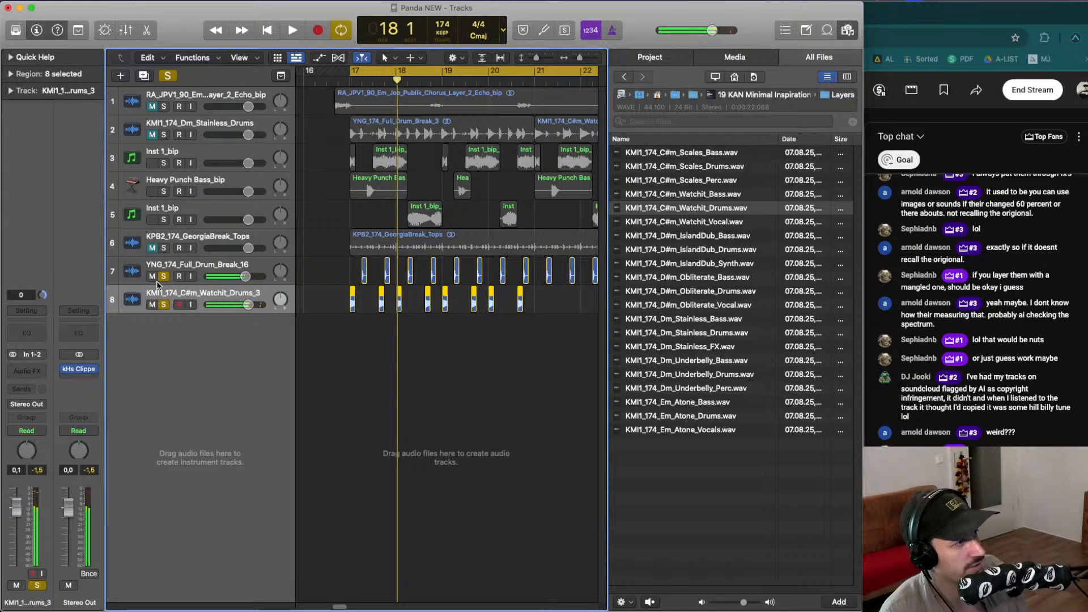
key("space")
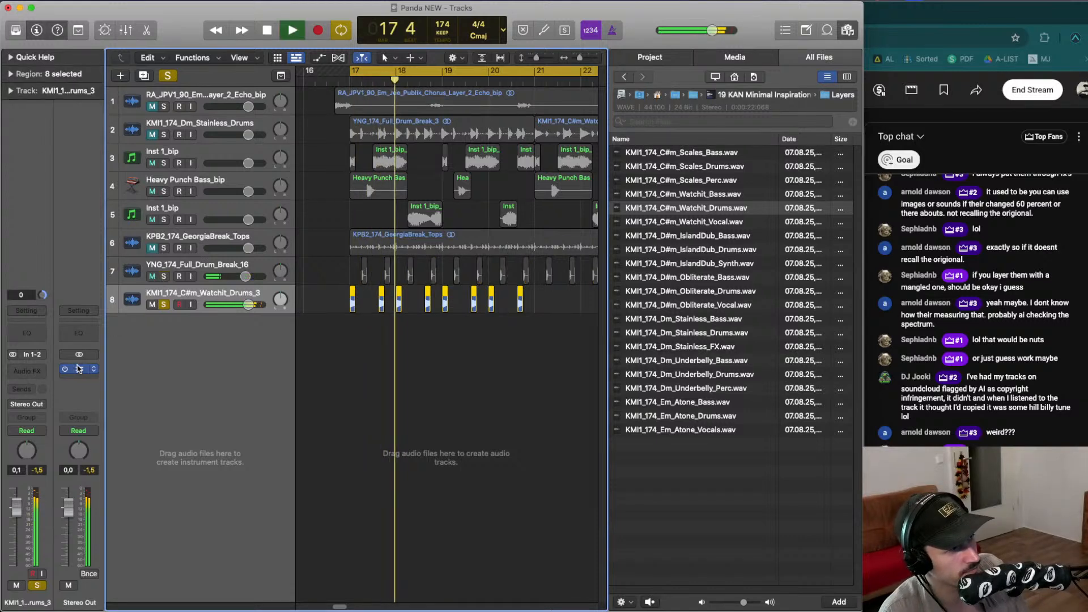
- Copy the kHs Clipper onto the Watchit drum track, raise its In Gain to about +3.51 dB, unsolo and play
left_click_drag(78, 368, 27, 370)
left_click(27, 368)
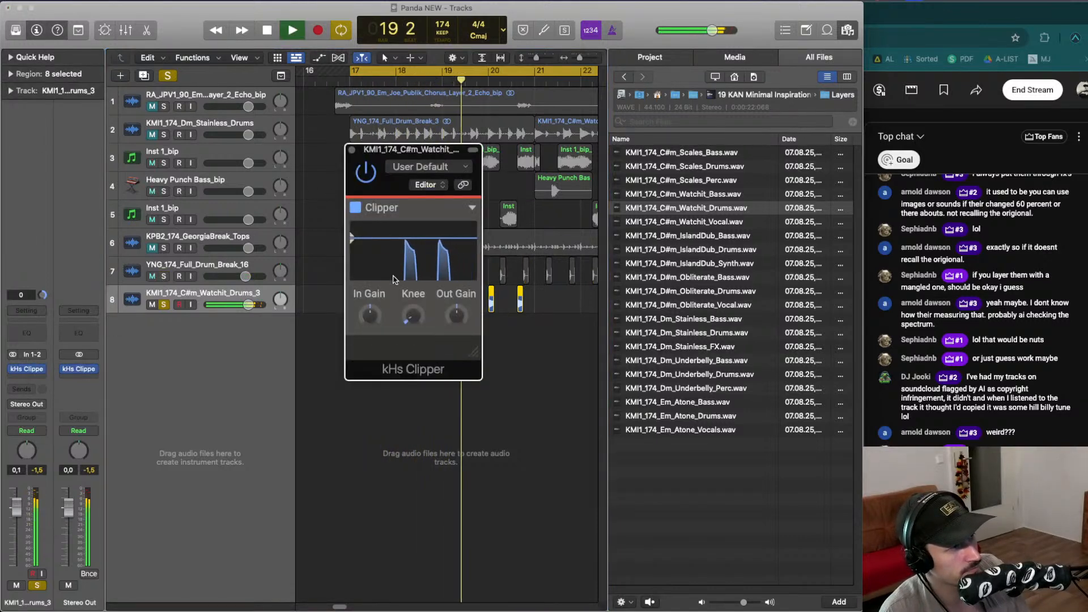
mouse_move(369, 315)
left_mouse_down()
mouse_move(369, 297)
mouse_move(367, 316)
left_mouse_up()
key("s")
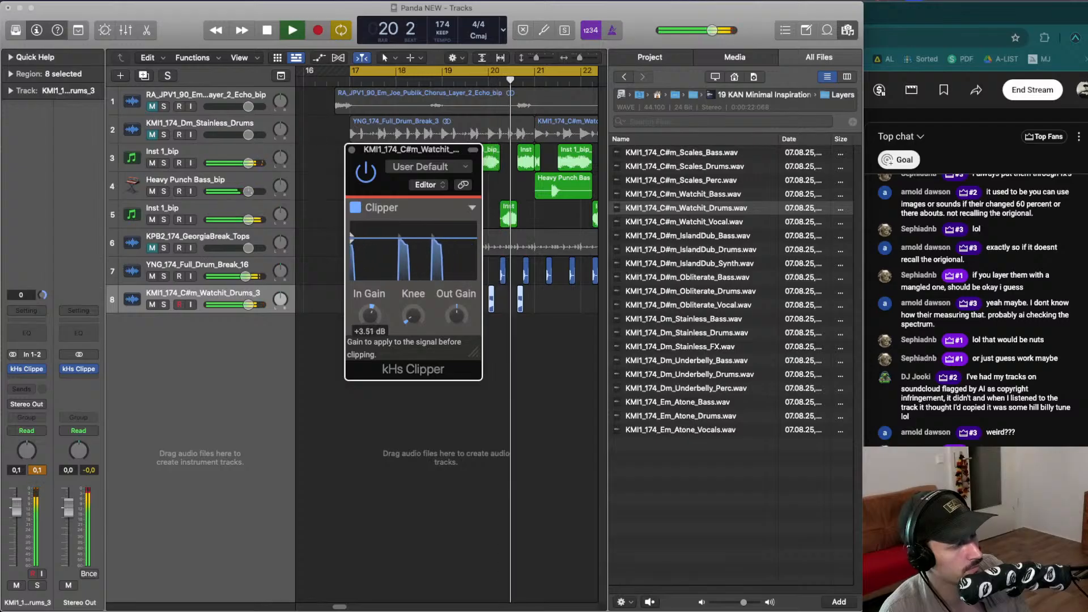
key("space")
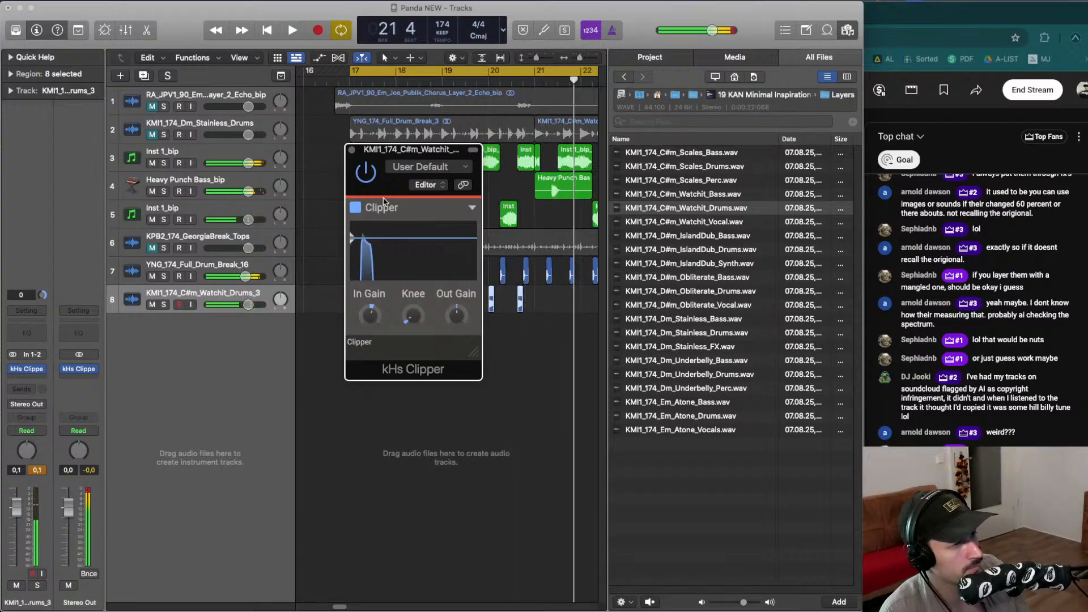
- Close the plugin window and audition the GeorgiaBreak Tops track soloed, then mute it
key("space")
key("v")
left_click_drag(553, 324, 535, 299)
key("space")
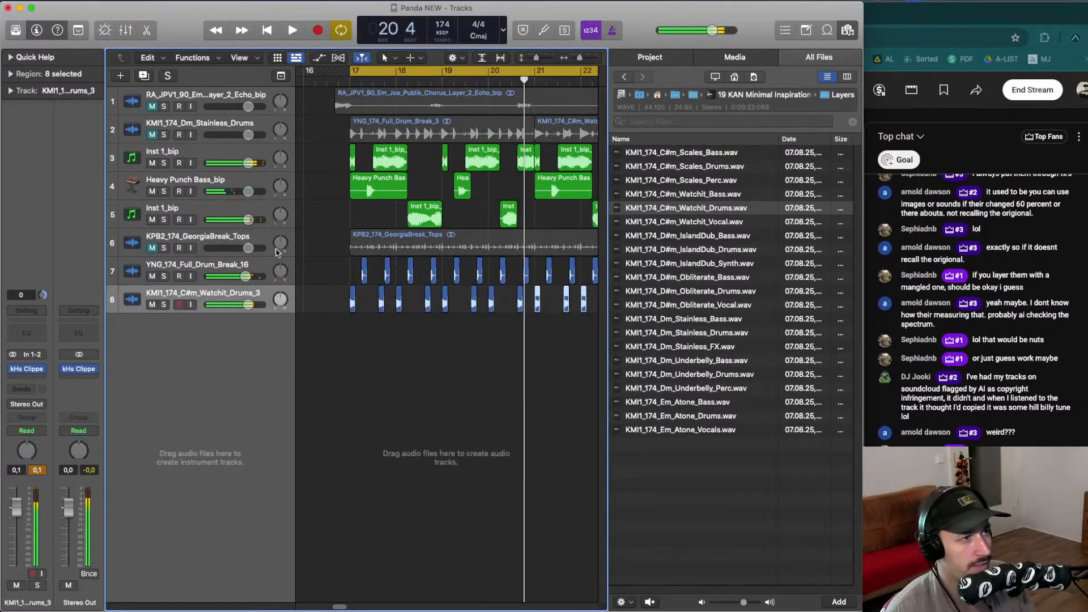
left_click(164, 247)
key("space")
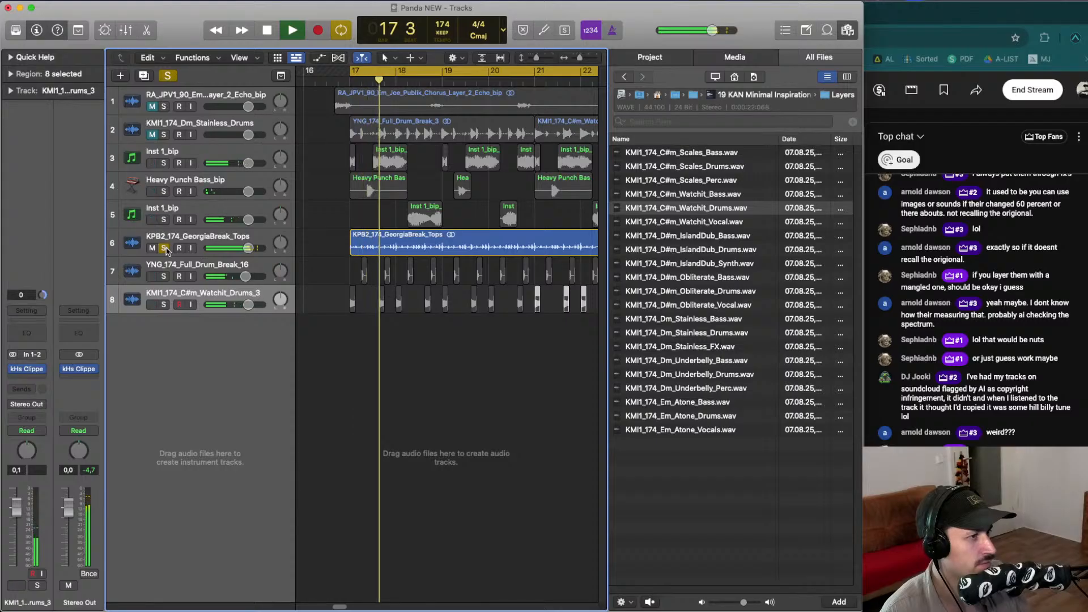
left_click(164, 248)
key("space")
key("space")
left_click(152, 249)
- Move the GeorgiaBreak Tops track below the Watchit drum track
key("space")
key("space")
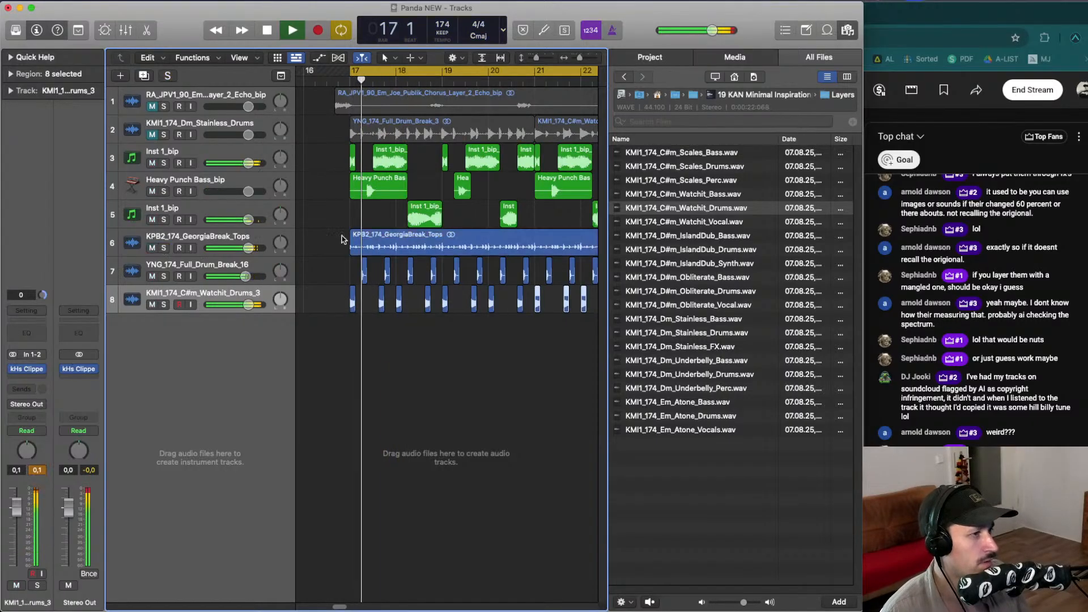
left_click(354, 241)
left_click_drag(248, 248, 244, 315)
key("space")
key("super+z")
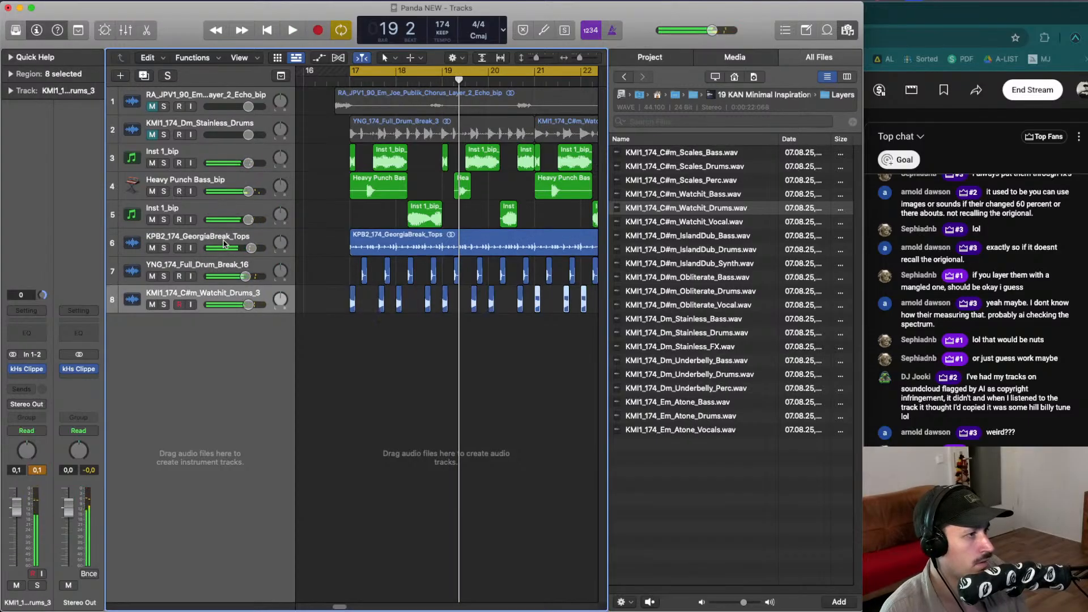
key("shift+super+z")
key("space")
left_click_drag(225, 243, 227, 321)
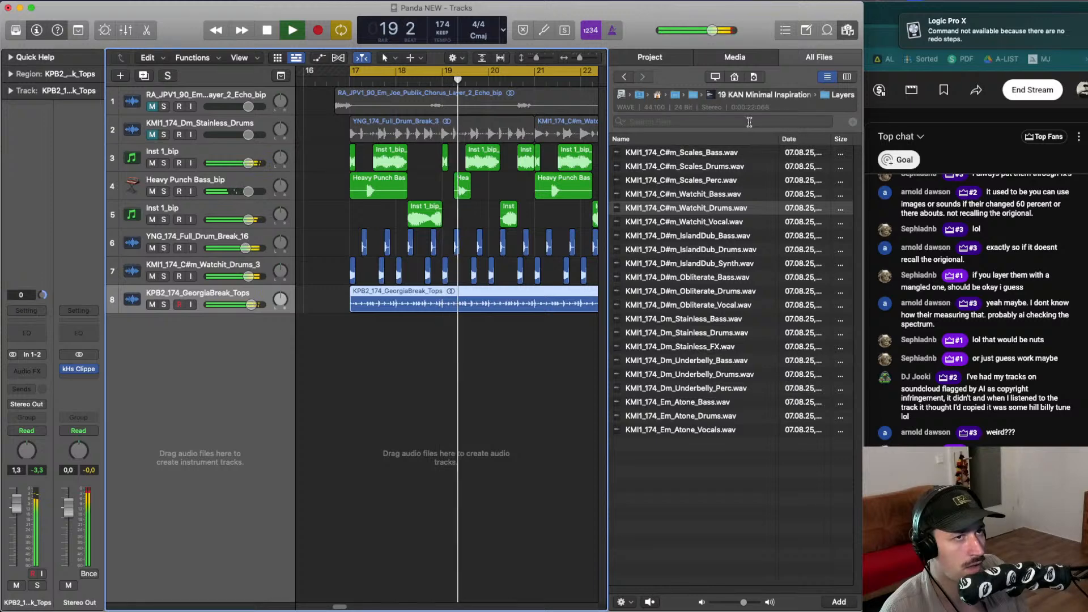
- Preview drum loops in the file browser and add KMI1_174_Em_Atone_Drums.wav as a new track
key("space")
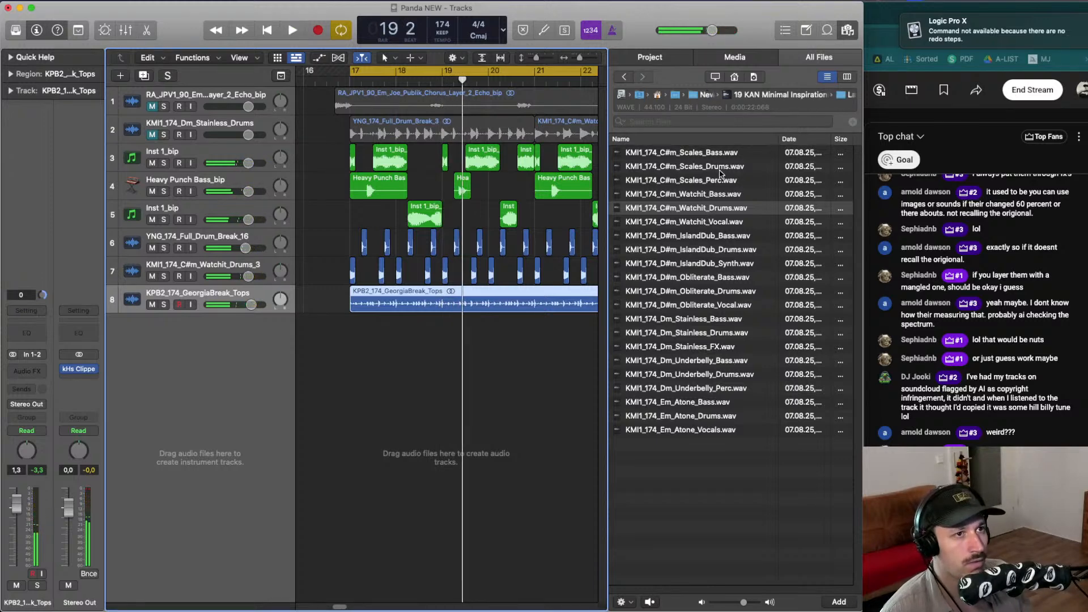
left_click(718, 166)
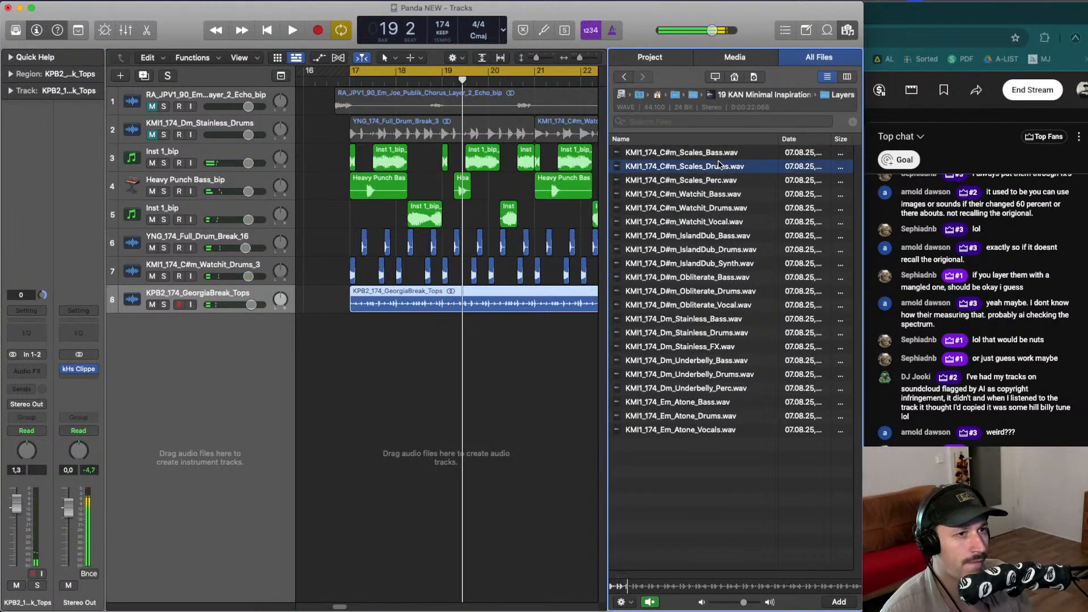
left_click(721, 333)
left_click(720, 348)
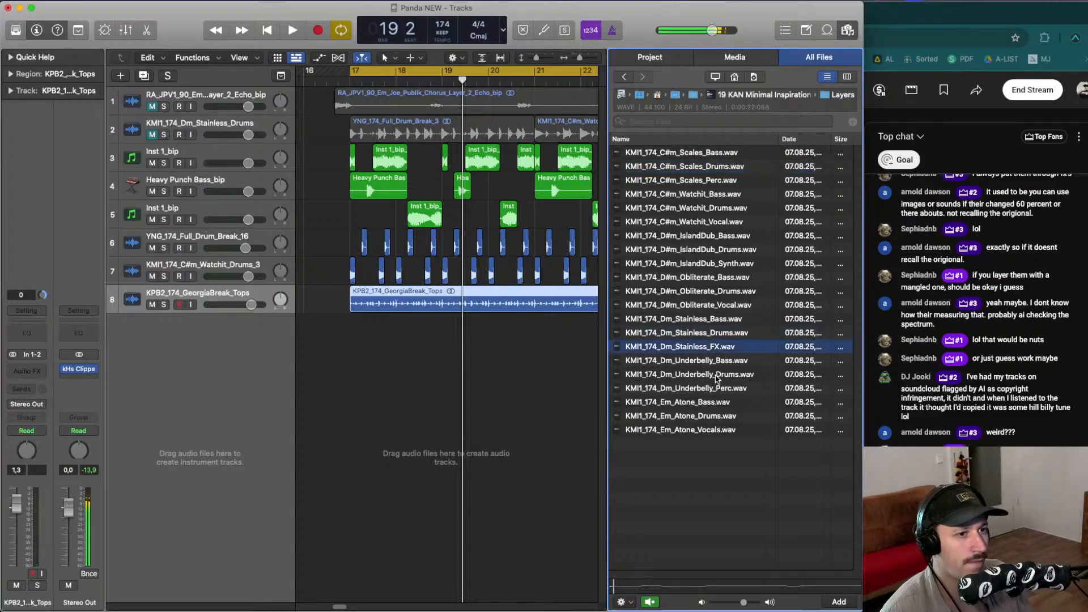
left_click(719, 375)
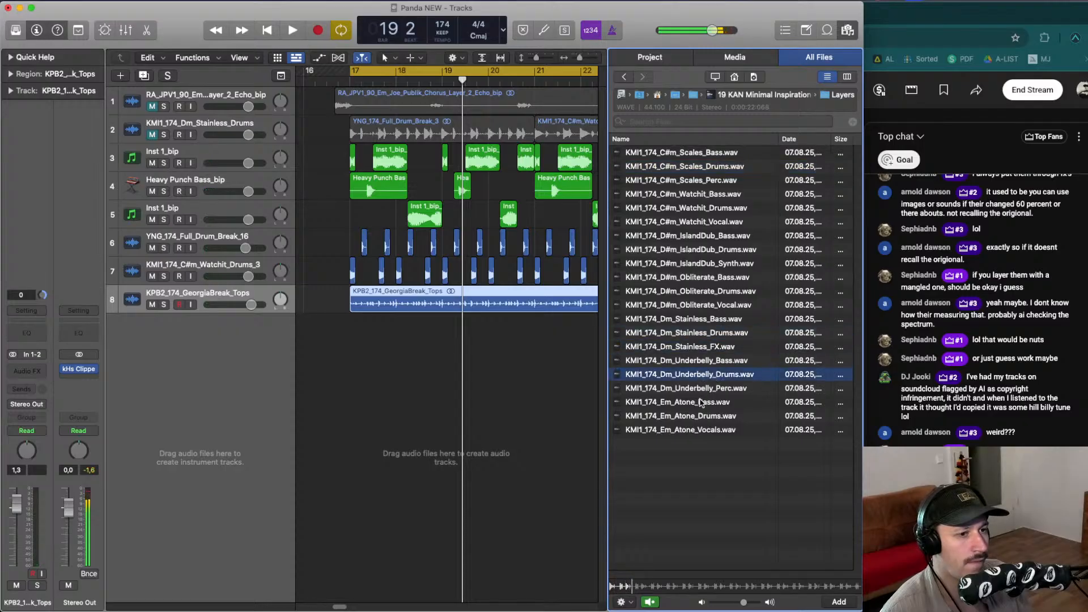
left_click(701, 402)
left_click(702, 417)
left_click_drag(698, 420, 257, 337)
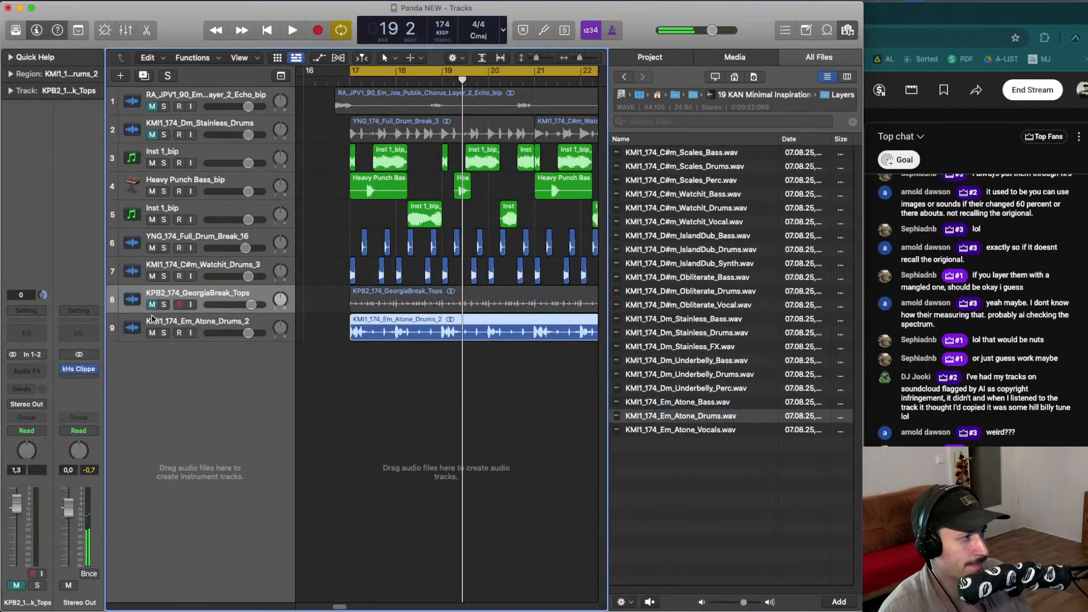
- Solo the Atone drums track and cut it down to two short slices near the start of bar 17
left_click(163, 332)
key("space")
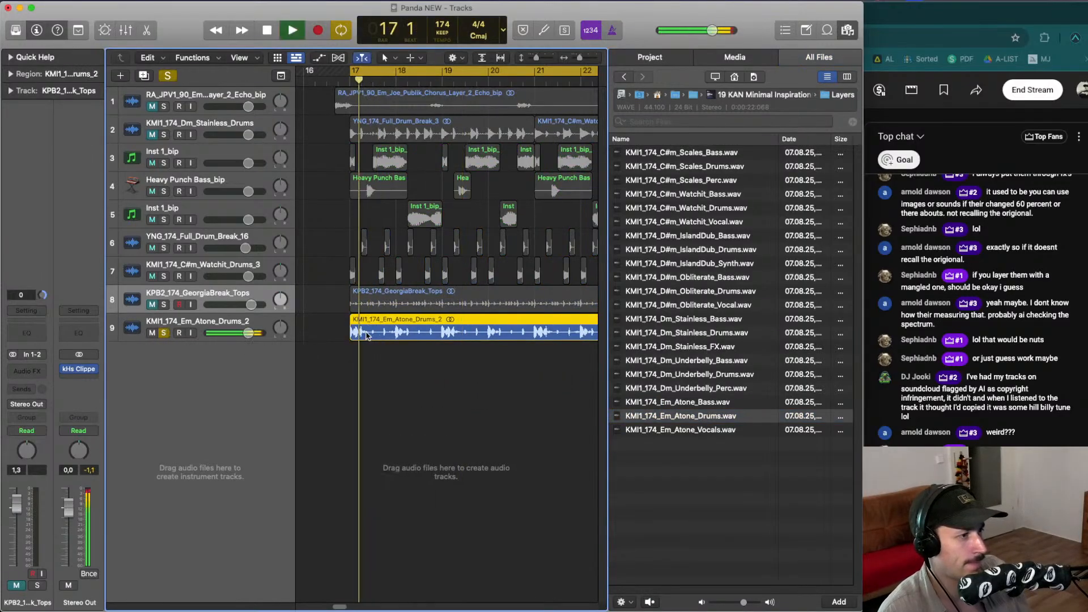
left_click_drag(362, 335, 396, 335)
left_click(380, 334)
left_click(353, 334)
key("BackSpace")
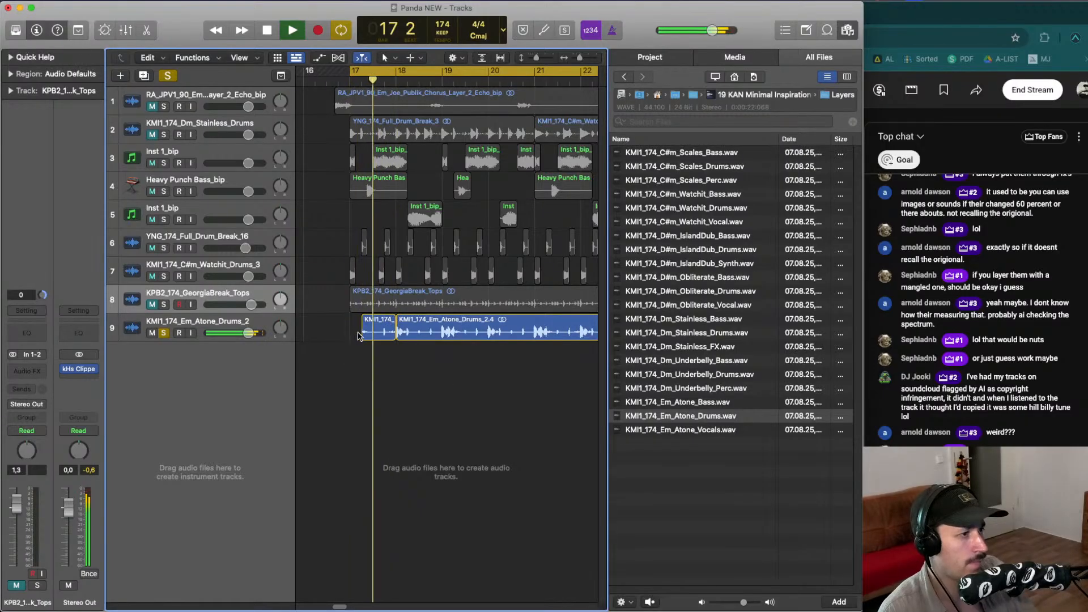
left_click_drag(364, 339, 373, 339)
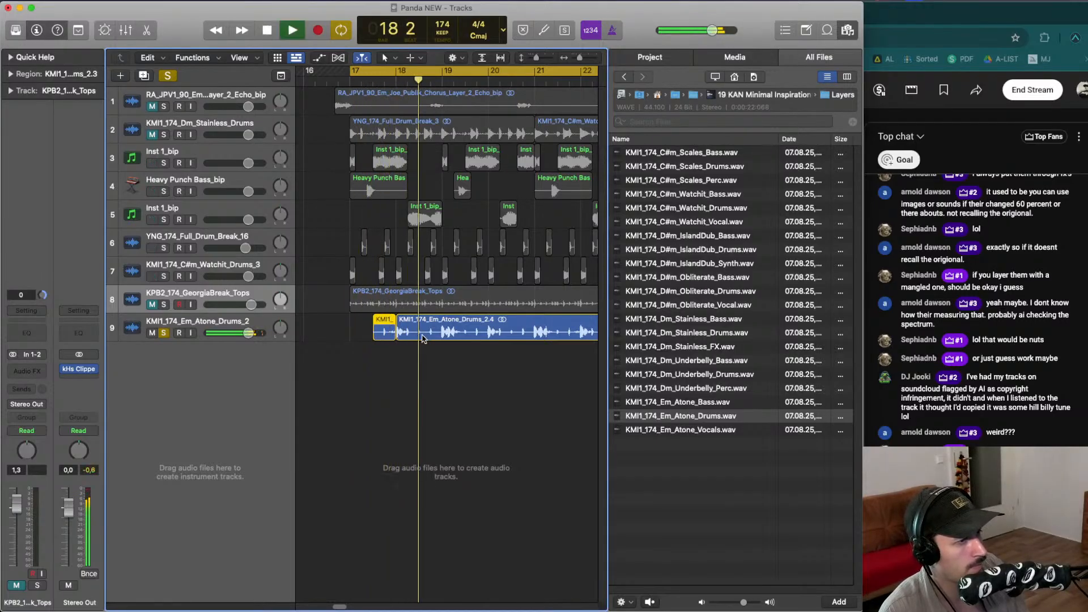
mouse_move(424, 339)
left_mouse_down()
mouse_move(437, 335)
mouse_move(419, 339)
left_mouse_up()
key("Delete")
key("space")
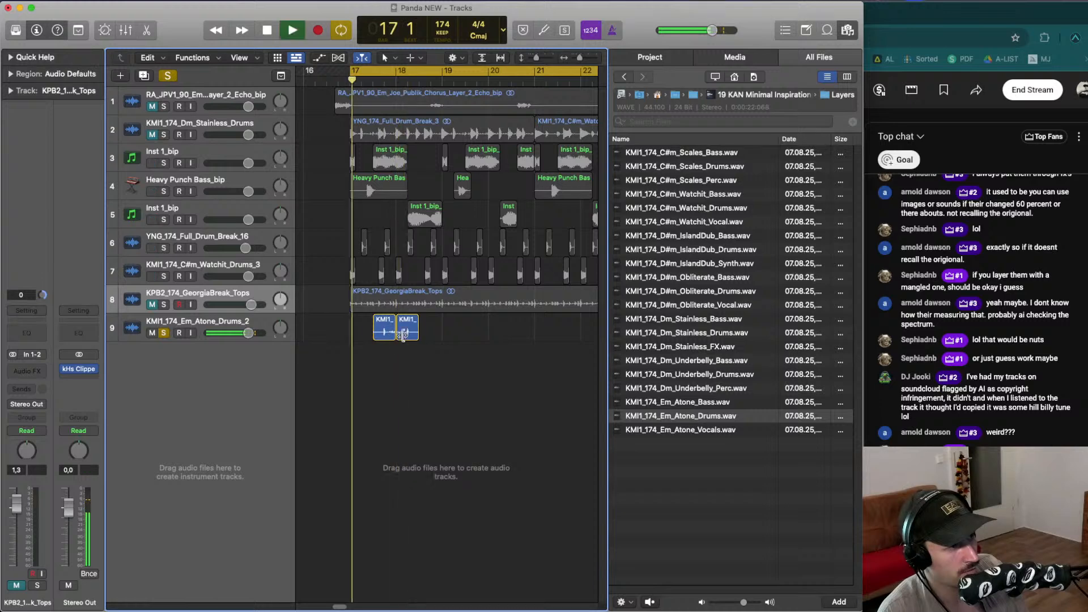
- Arrange the two Atone slices together at the start of bar 17 and play them
left_click_drag(404, 338, 392, 337)
key("space")
key("space")
key("space")
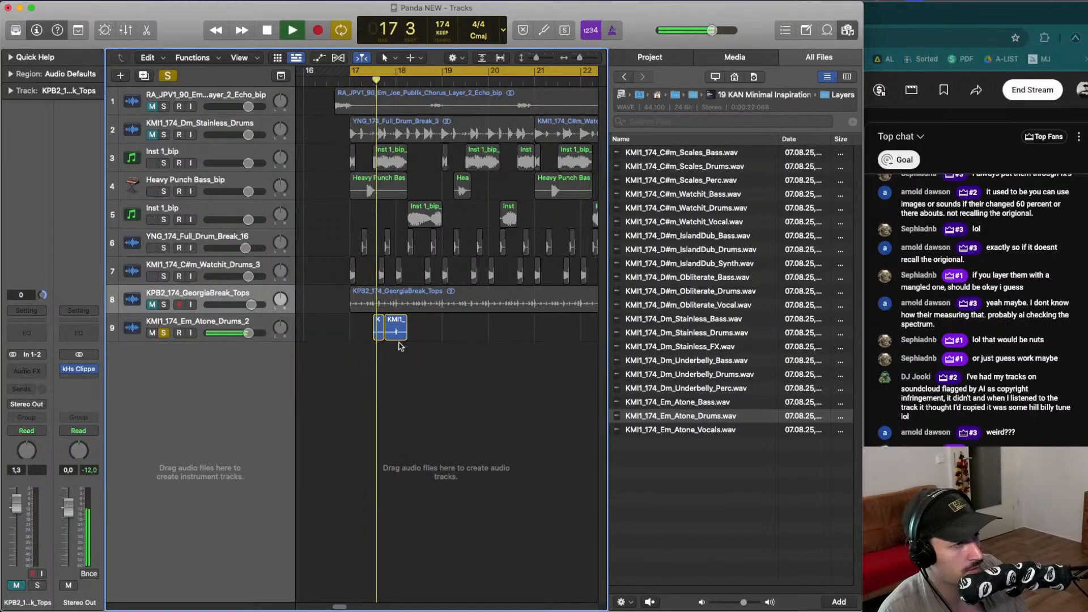
key("space")
key("space")
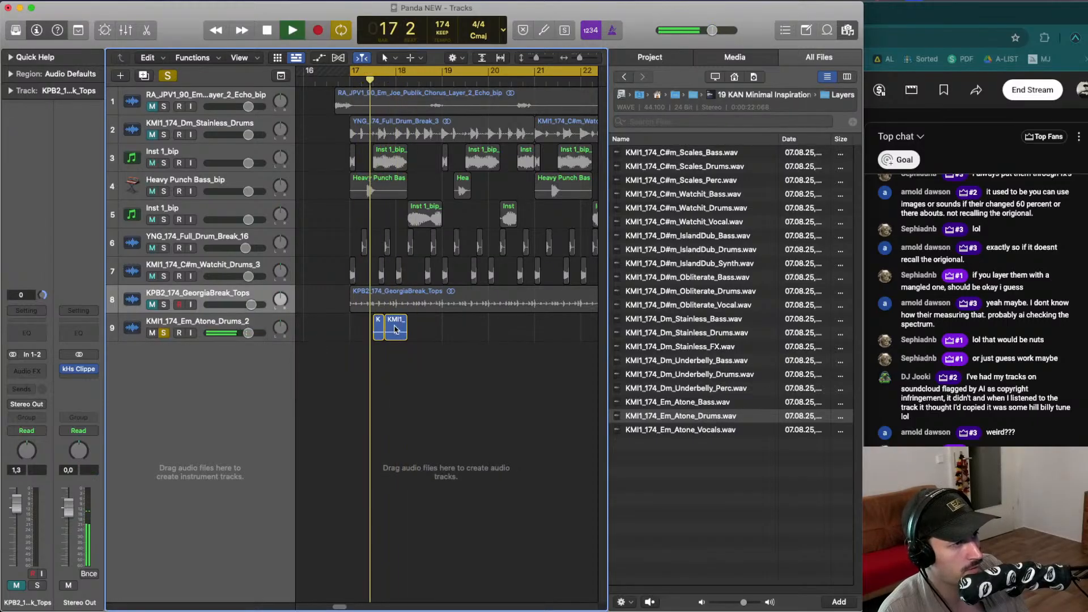
left_click_drag(396, 329, 355, 331)
key("BackSpace")
- Try moving the second Atone slice closer to the first, then undo it
key("space")
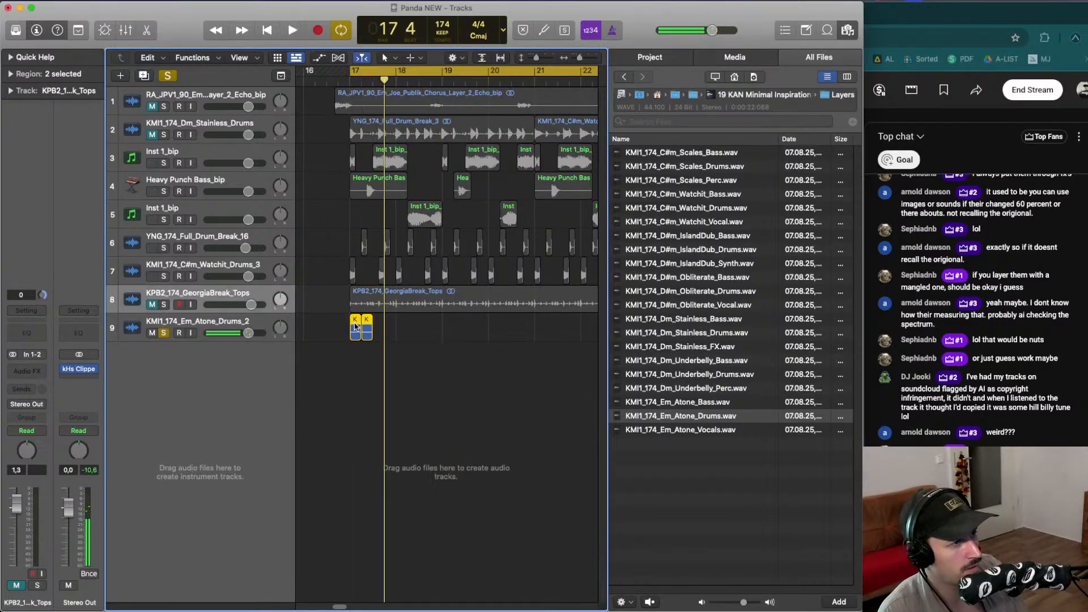
key("space")
key("super+Left")
key("super+Left")
key("super+Right")
key("super+Right")
key("super+Right")
key("super+Right")
key("super+Right")
key("super+Right")
key("super+Right")
key("super+Right")
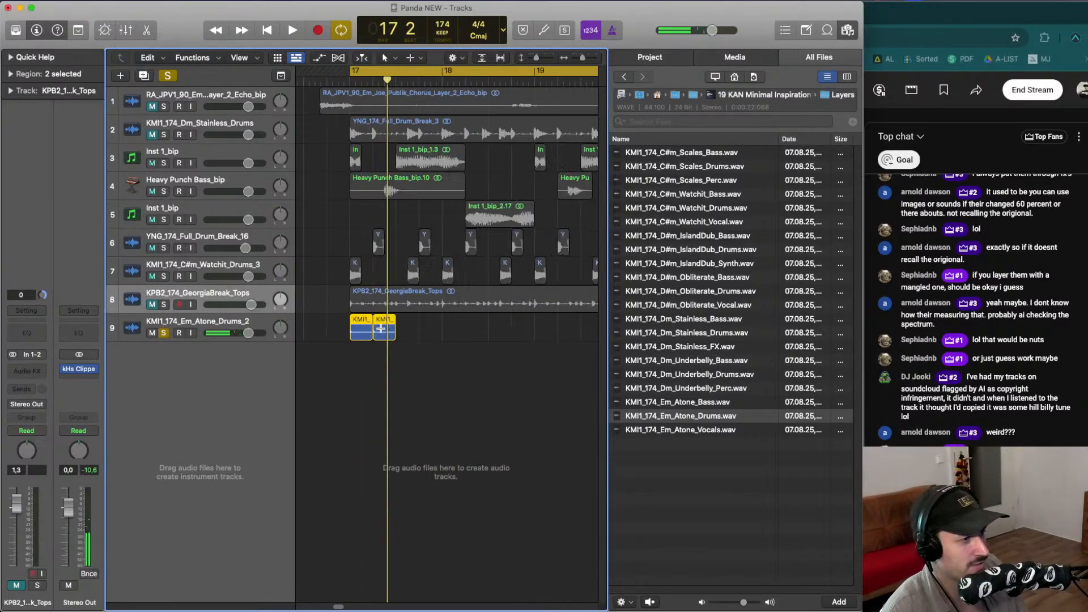
left_click(441, 331)
mouse_move(440, 331)
left_mouse_down()
mouse_move(465, 335)
mouse_move(381, 332)
left_mouse_up()
key("space")
key("space")
key("space")
key("space")
key("super+z")
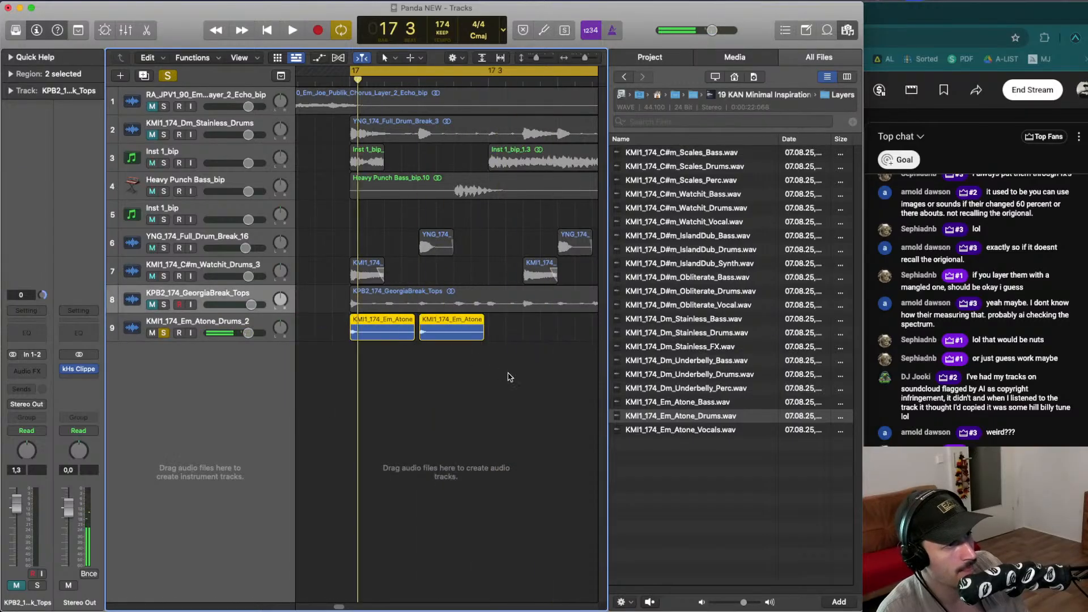
- Select both Atone slices and give them a fade-out of 61 in the region inspector
left_click_drag(499, 372, 384, 326)
key("space")
left_click(9, 74)
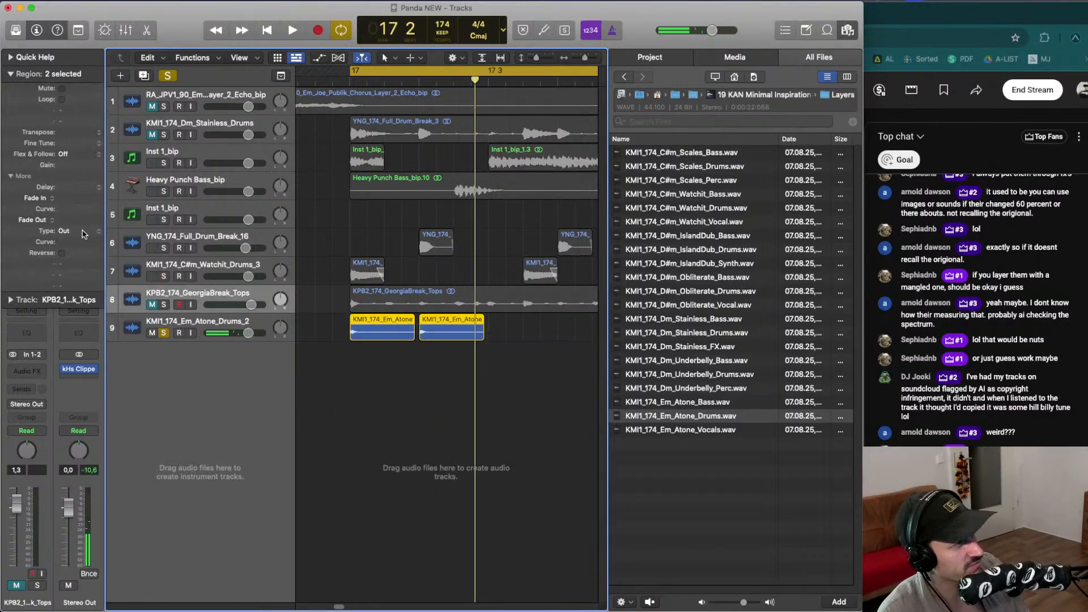
left_click_drag(82, 225, 89, 162)
key("space")
left_click_drag(80, 225, 95, 184)
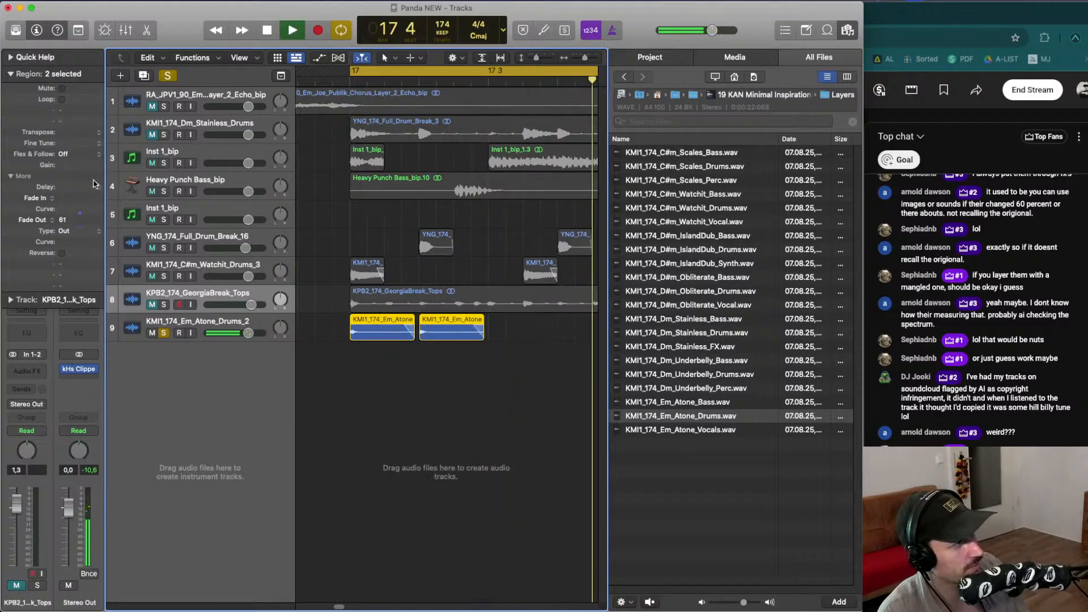
key("space")
- Copy the faded Atone slices to fill eight hits across bars 17 and 18
left_click_drag(365, 330, 353, 330)
key("space")
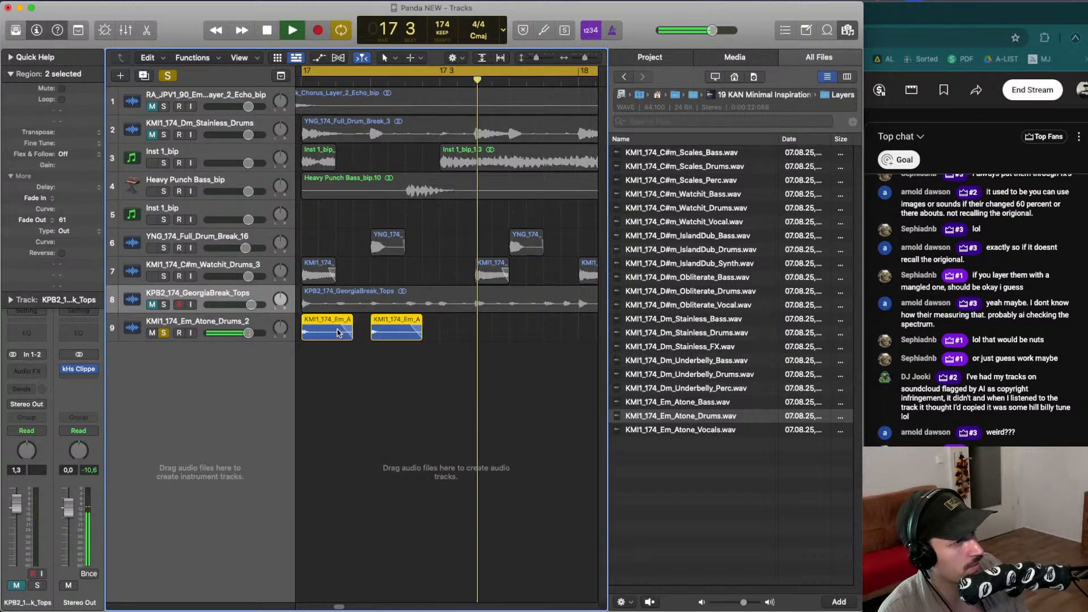
key("super+Left")
key("super+Left")
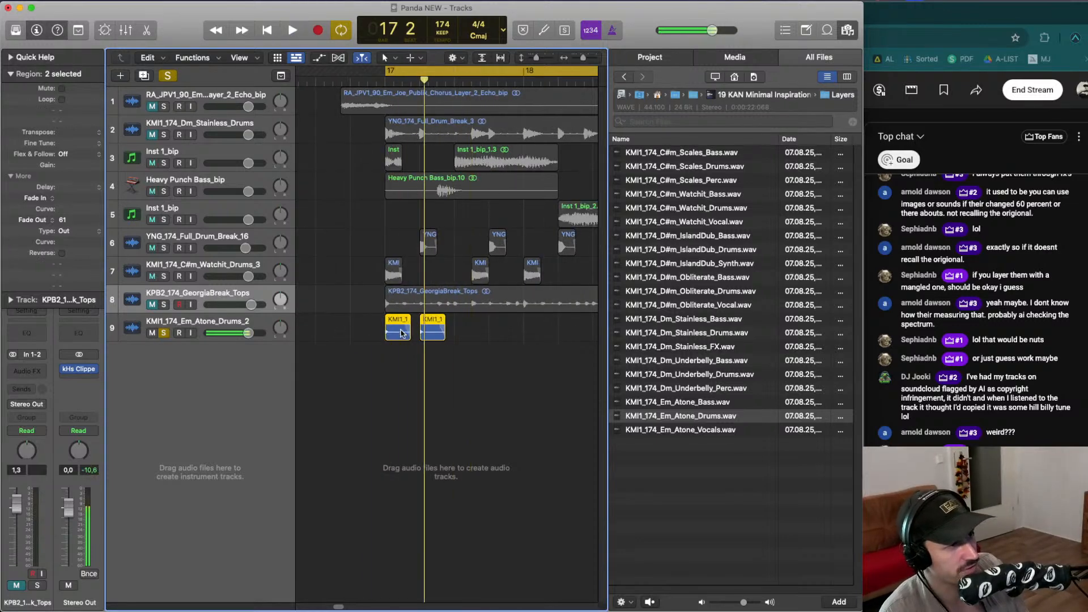
mouse_move(401, 333)
left_mouse_down()
mouse_move(470, 333)
mouse_move(327, 328)
mouse_move(419, 333)
left_mouse_up()
key("space")
key("super+Left")
left_click(361, 356)
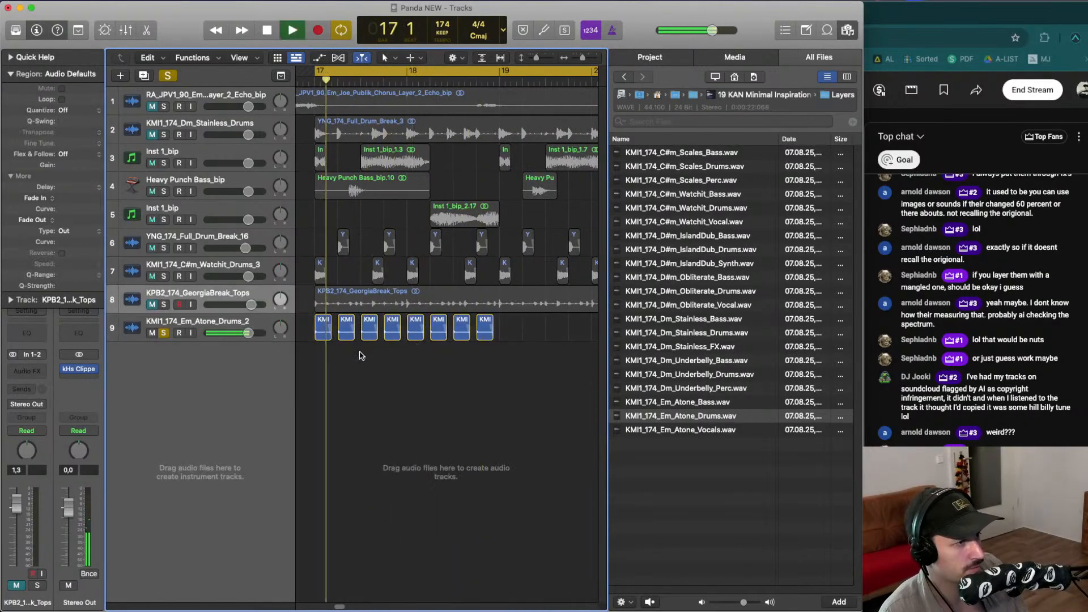
- Transpose the first Atone slice by +1 and play the chops
left_click(327, 318)
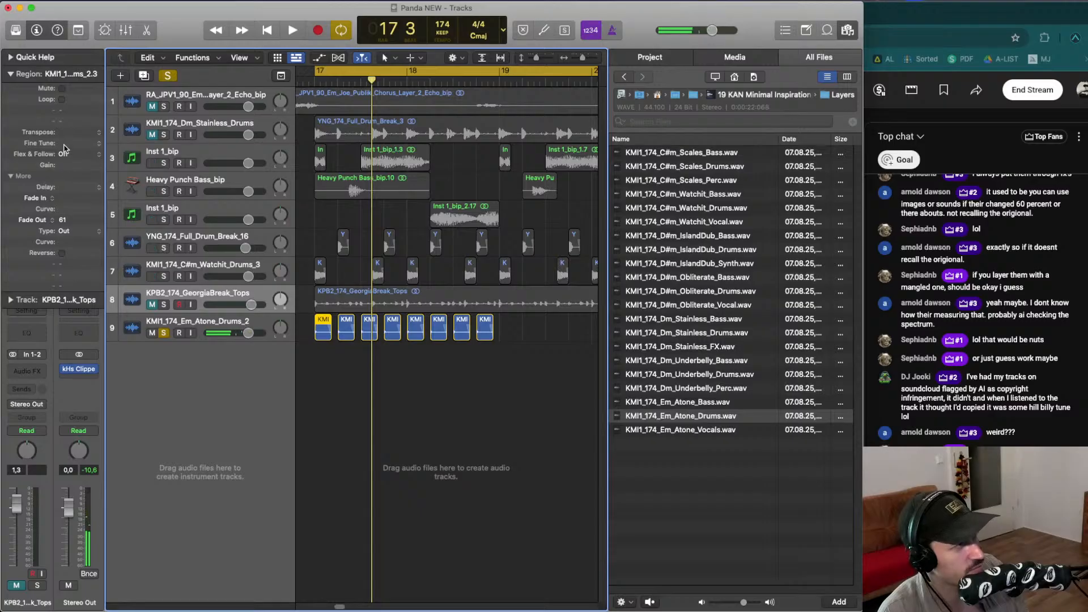
left_click_drag(65, 130, 66, 126)
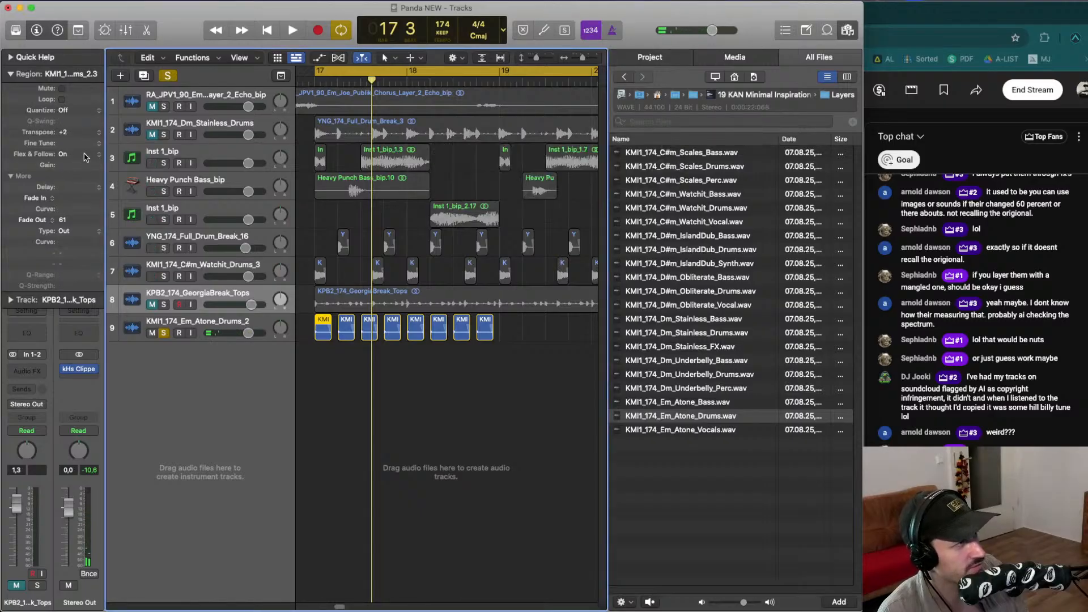
key("space")
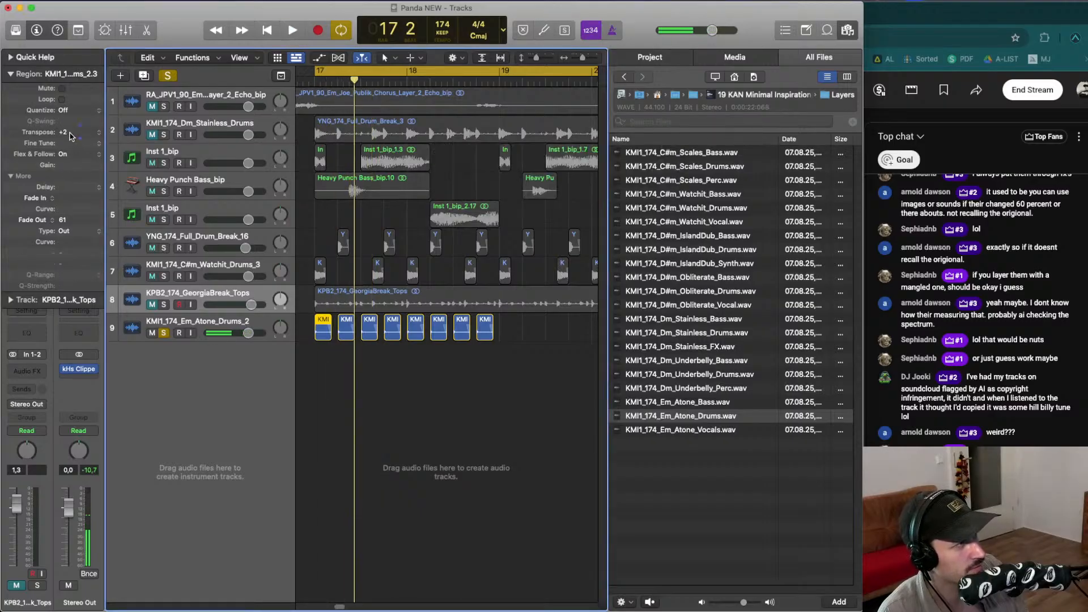
key("space")
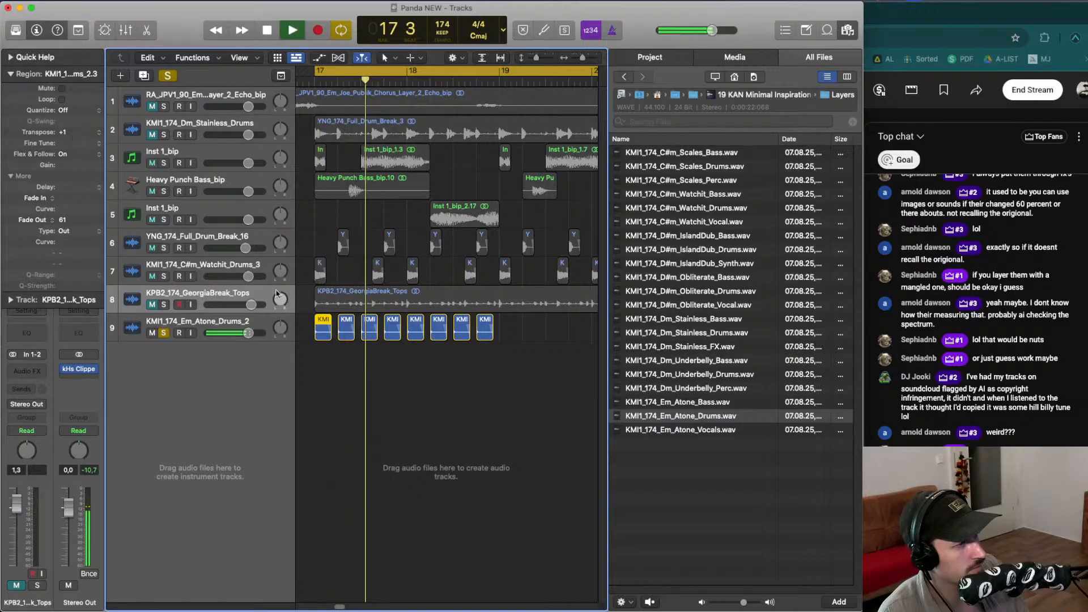
key("space")
- Select and audition the individual Atone slices during playback
key("space")
left_click(365, 323)
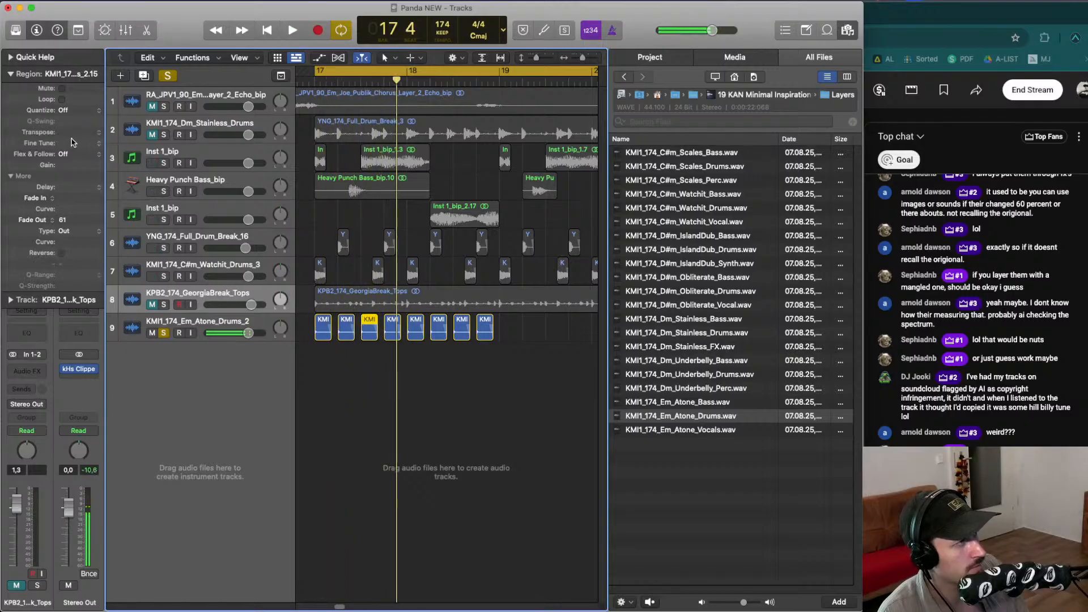
key("space")
left_click(411, 302)
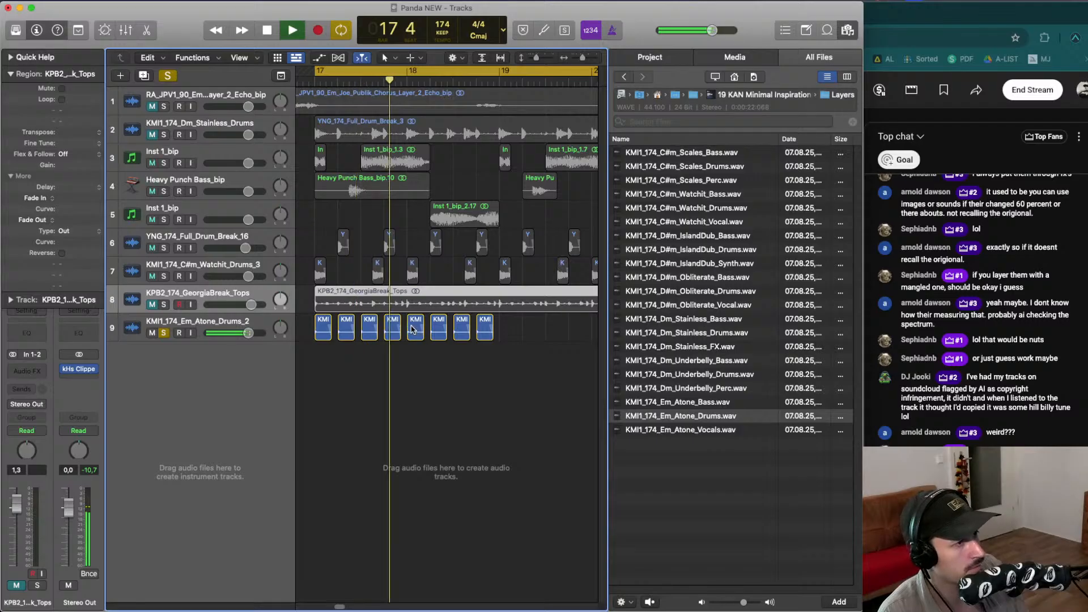
left_click(393, 395)
key("space")
key("space")
left_click(369, 323)
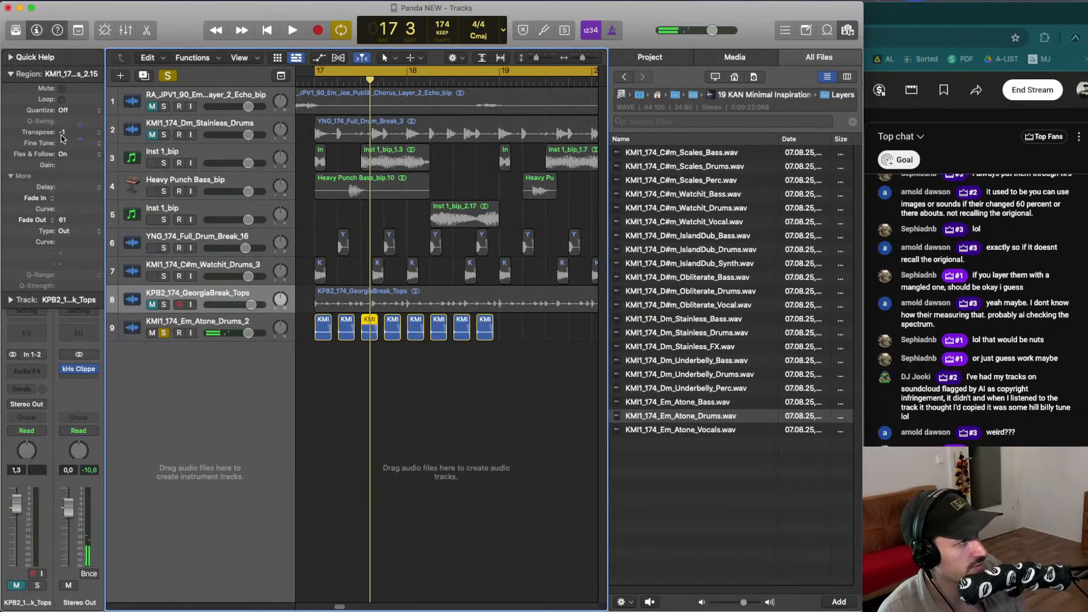
key("space")
left_click(420, 409)
key("space")
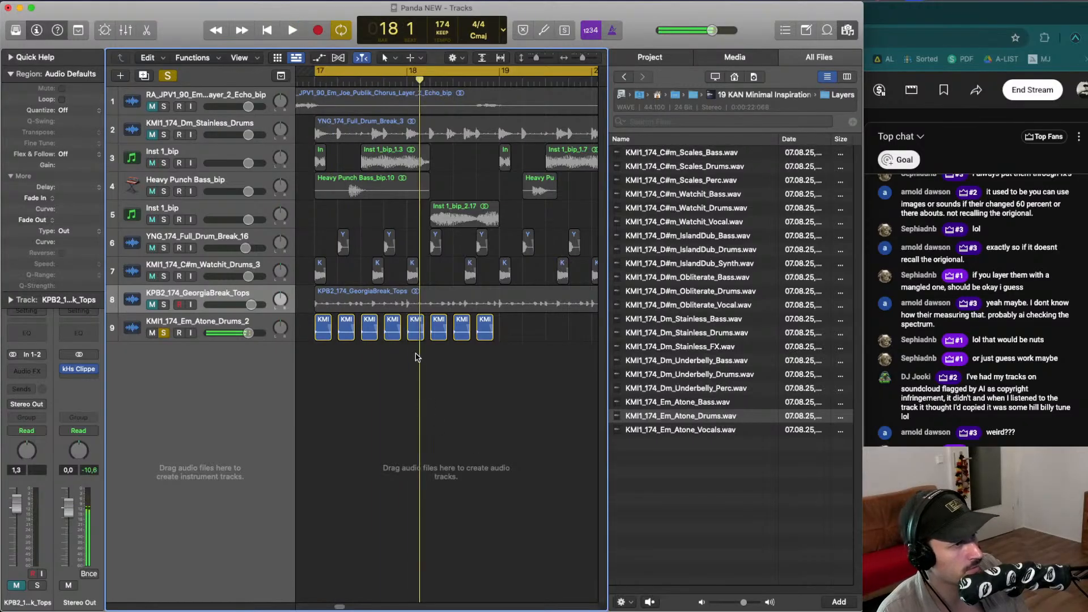
- Select the eight Atone slices and copy them to follow on across bars 19 and 20
key("Delete")
left_click_drag(417, 357, 416, 328)
key("space")
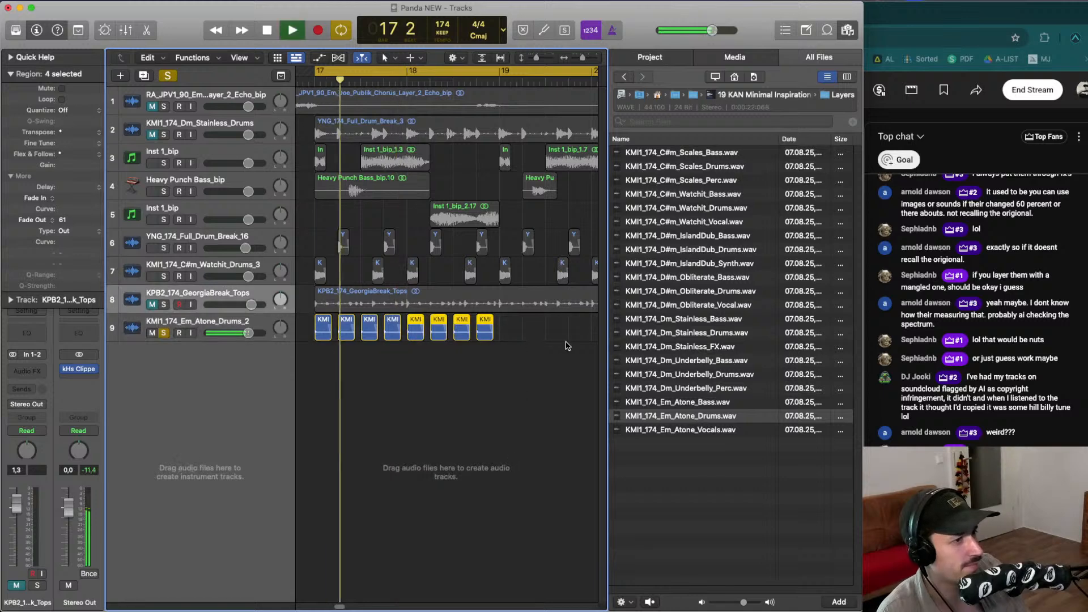
left_click_drag(568, 345, 316, 325)
key("super+Left")
key("super+Left")
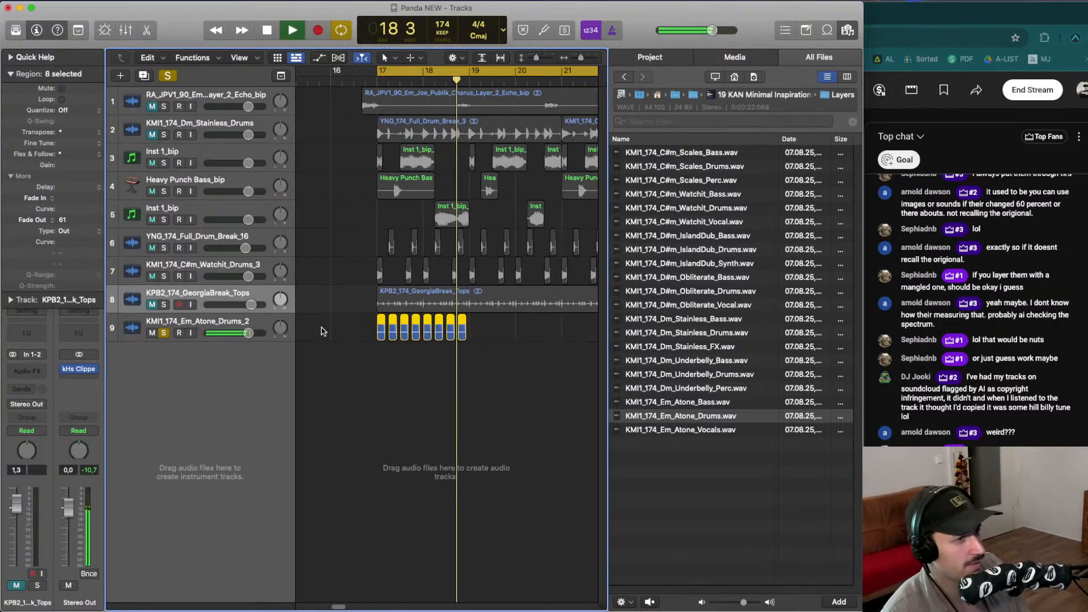
left_click_drag(381, 325, 472, 327)
- Solo the Break 16 and Watchit drum tracks alongside the Atone track and return to the start
left_click_drag(164, 275, 165, 248)
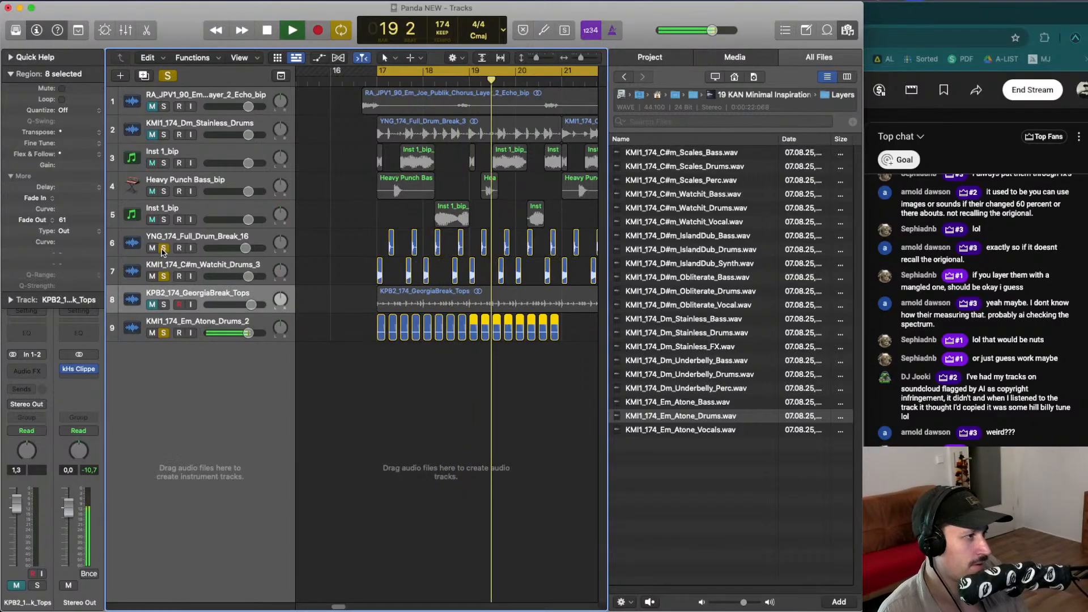
key("Return")
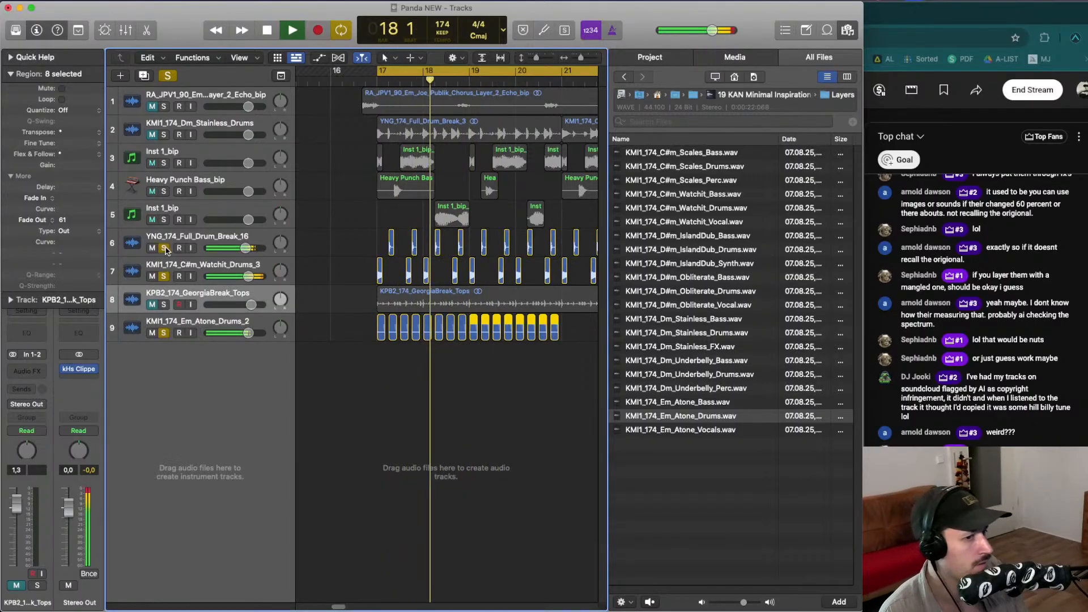
left_click(851, 34)
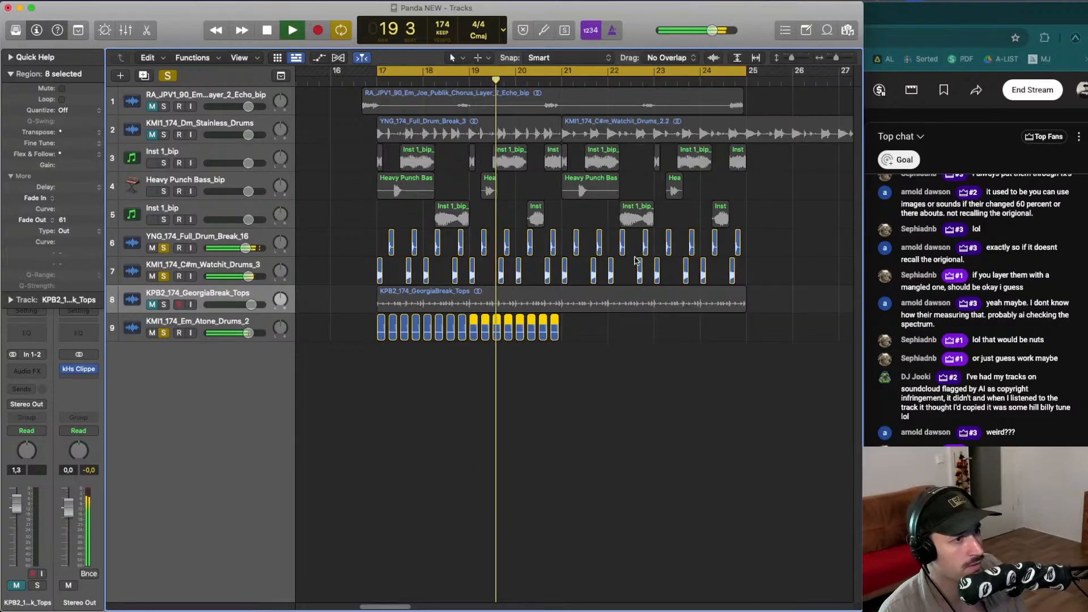
- Play the section, select all sixteen Atone slices and try to repeat them
key("space")
left_click_drag(615, 329, 341, 322)
key("space")
left_click_drag(162, 245, 163, 266)
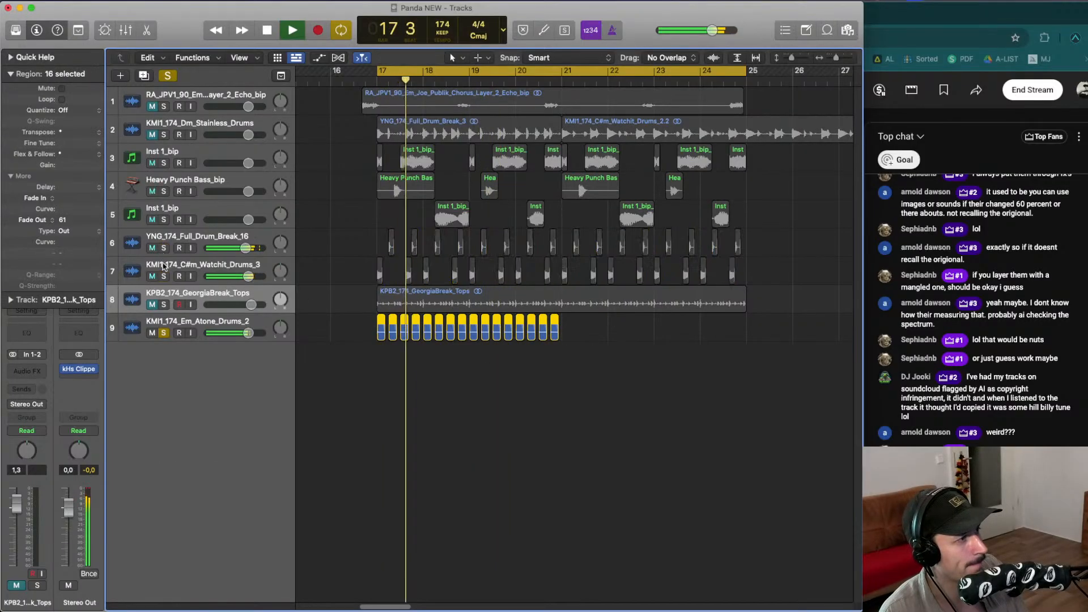
left_click_drag(592, 344, 383, 323)
key("space")
key("space")
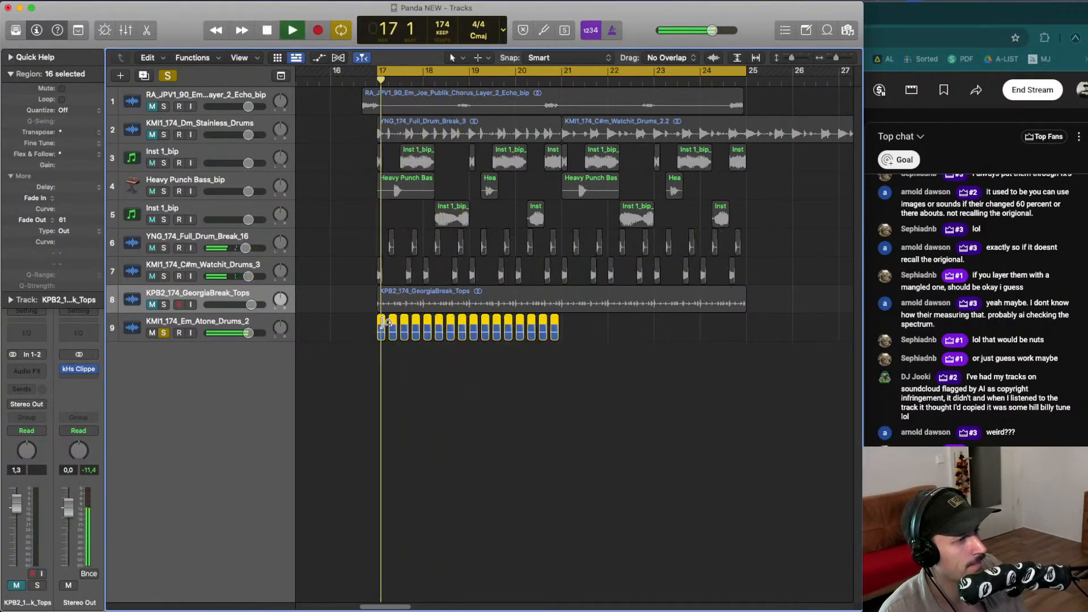
key("super+r")
- Zoom in, audition the Atone chops during playback and unsolo the Atone track
key("super+Right")
key("super+Right")
key("space")
key("space")
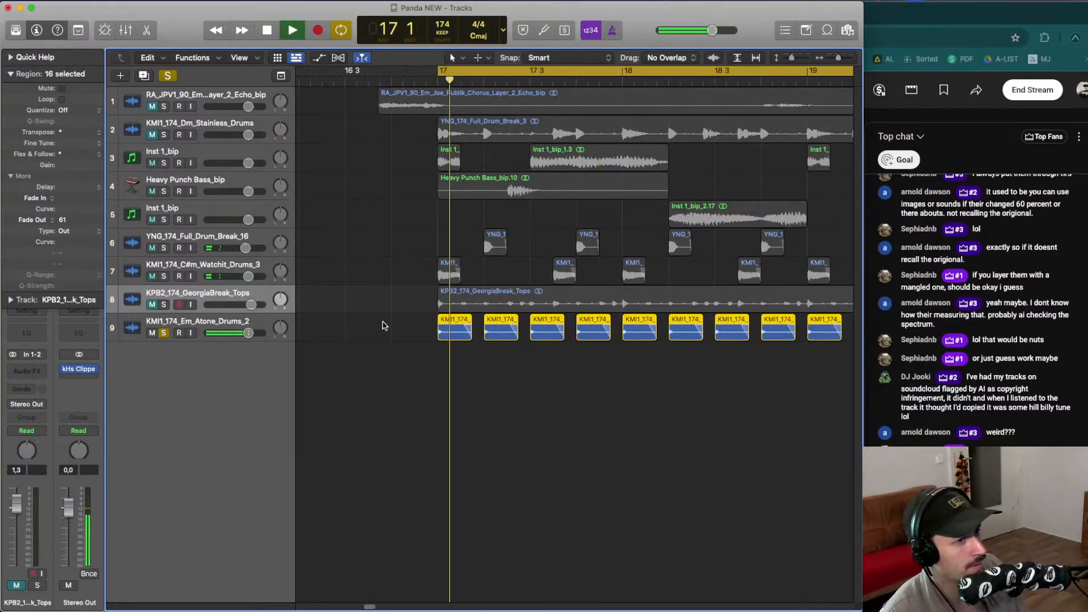
left_click(474, 345)
key("space")
left_click_drag(470, 345, 735, 338)
key("space")
key("space")
key("space")
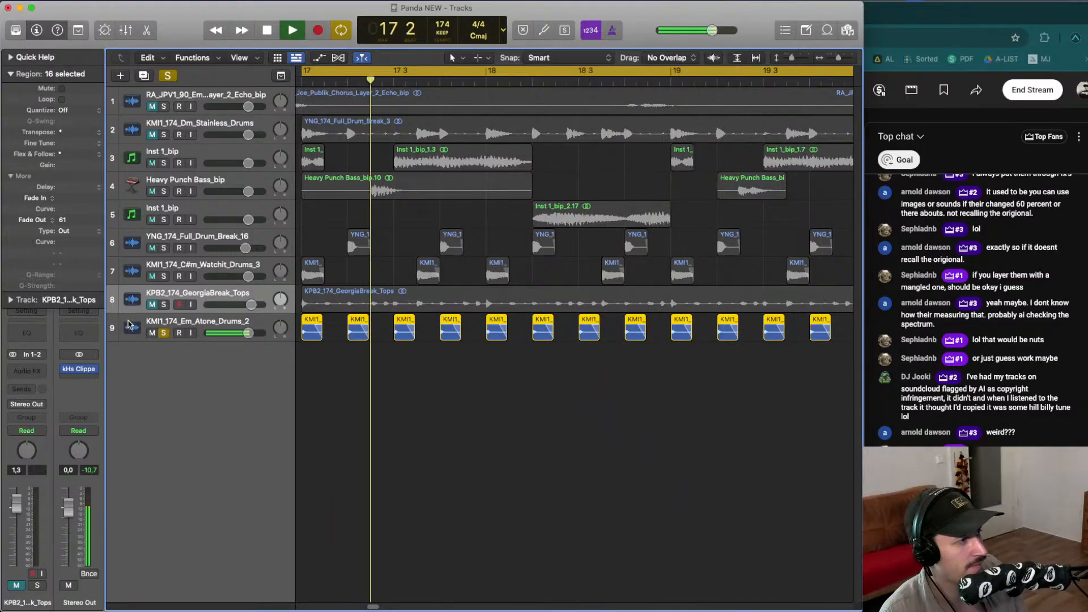
left_click(163, 333)
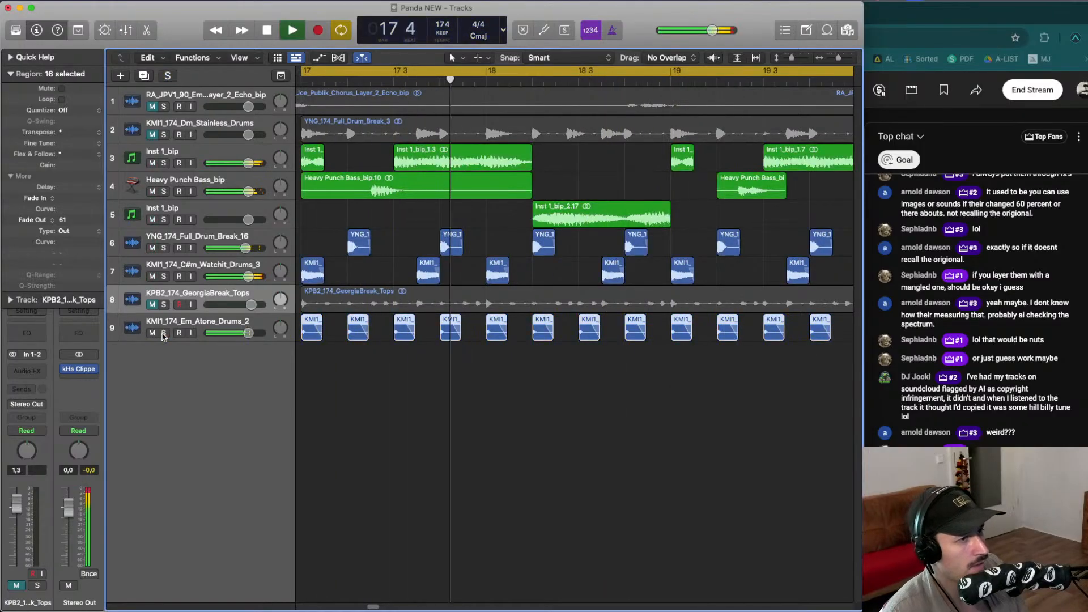
- Duplicate the sixteen Atone slices so the chops run on through bar 24
key("super+Left")
key("super+Left")
key("super+Up")
key("super+Up")
key("super+Left")
key("super+Left")
key("super+Left")
key("super+Down")
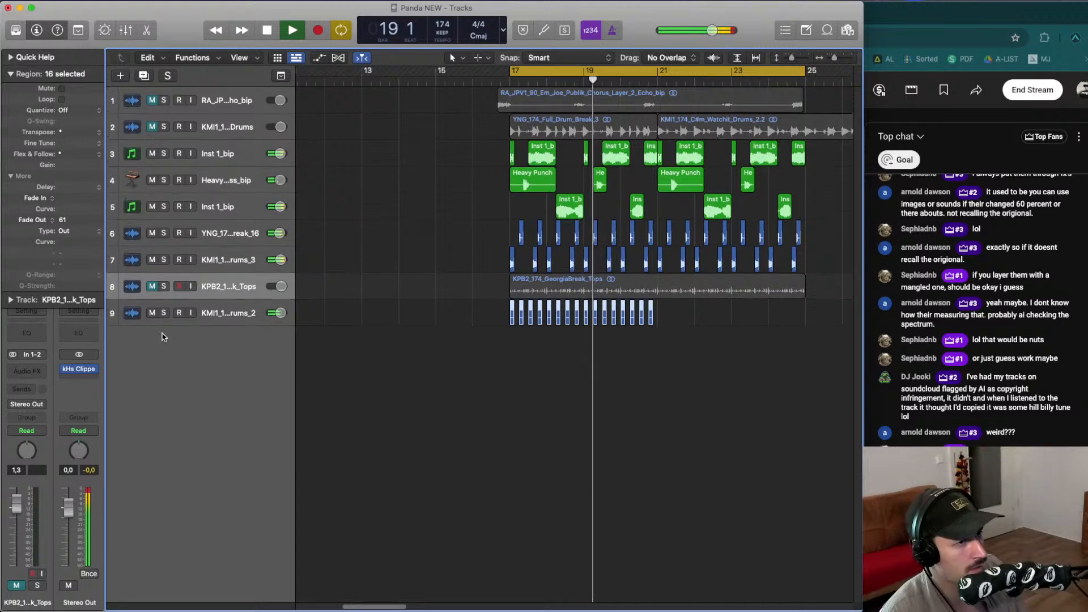
key("super+Up")
key("super+Right")
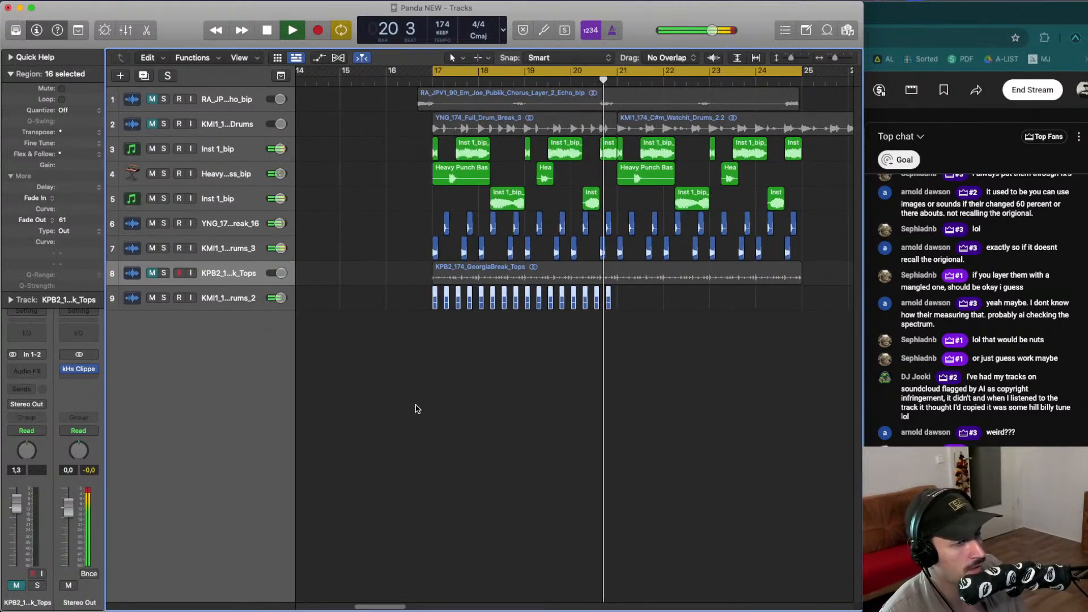
left_click(609, 352)
left_click_drag(609, 352, 617, 296)
key("space")
key("space")
- Move the Atone track above the Georgia Tops track, select the Tops region and open the file browser
left_click_drag(194, 291, 181, 272)
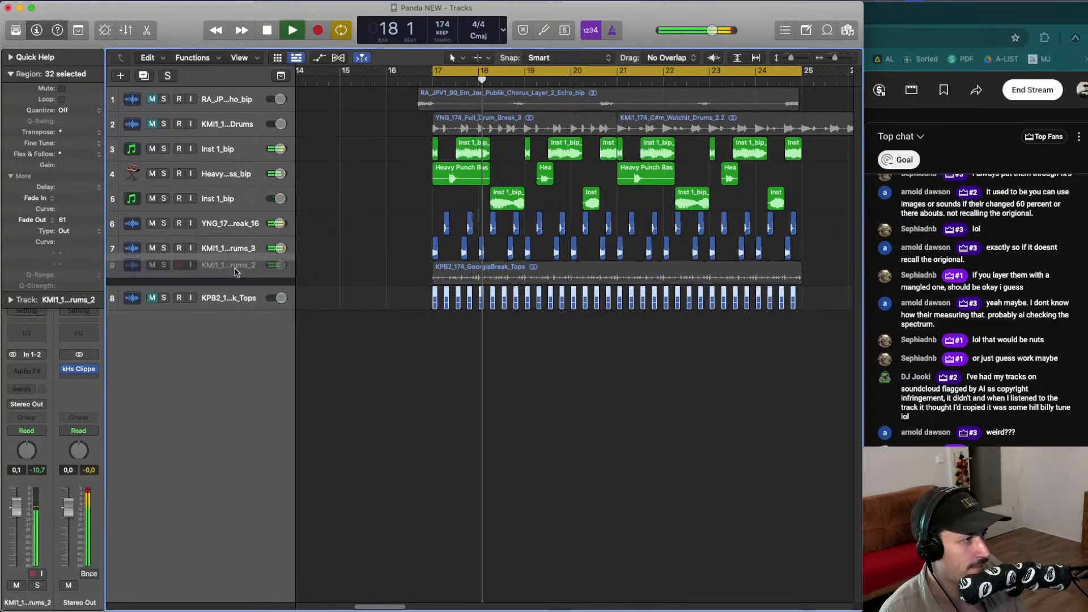
left_click(165, 298)
left_click(164, 298)
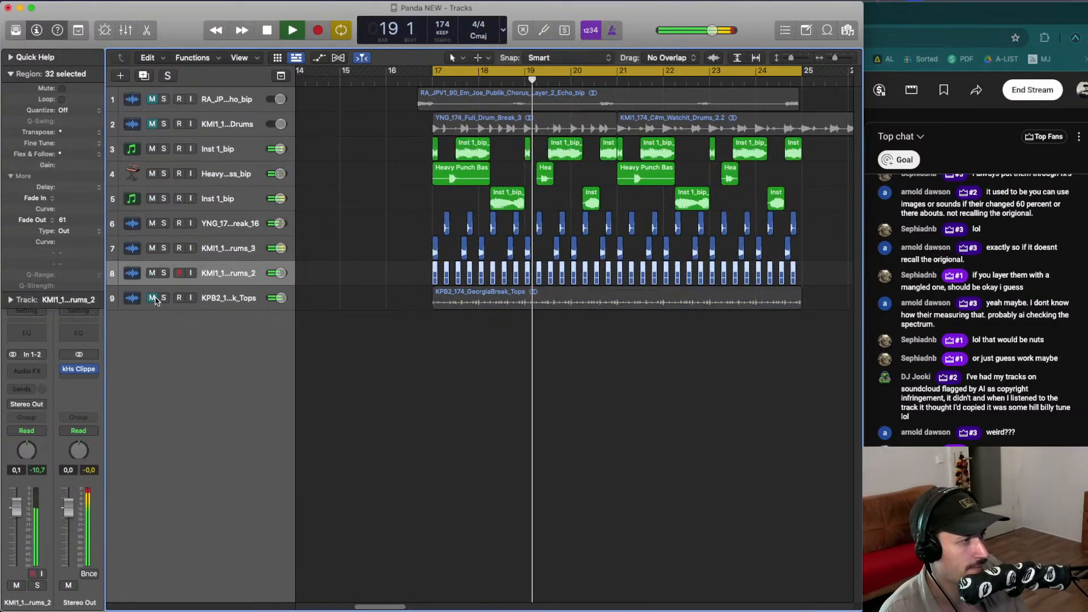
left_click(435, 305)
scroll(512, 293, "down", 3)
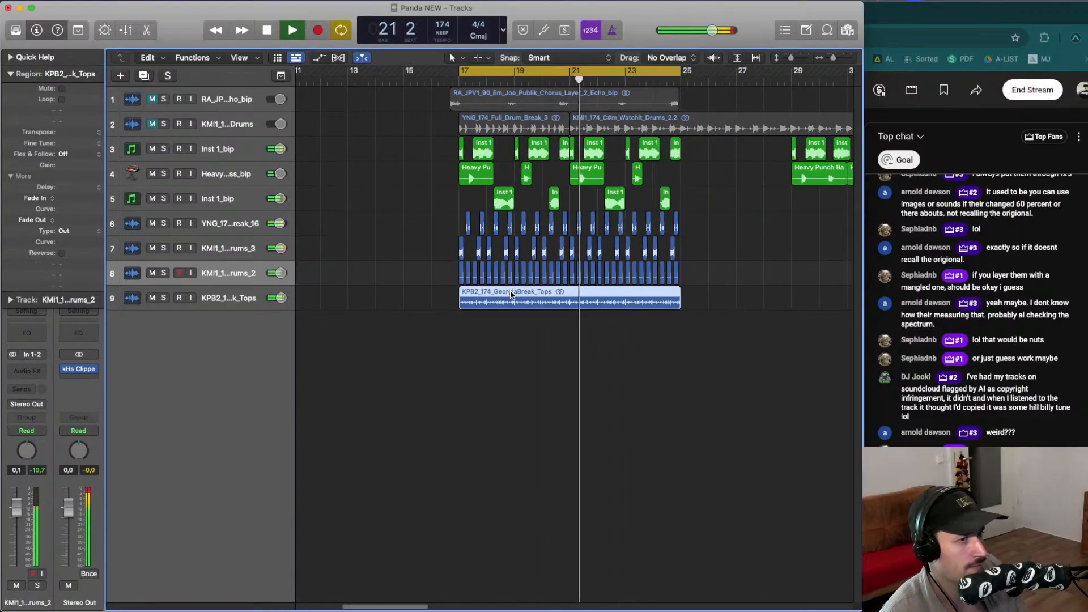
left_click(847, 31)
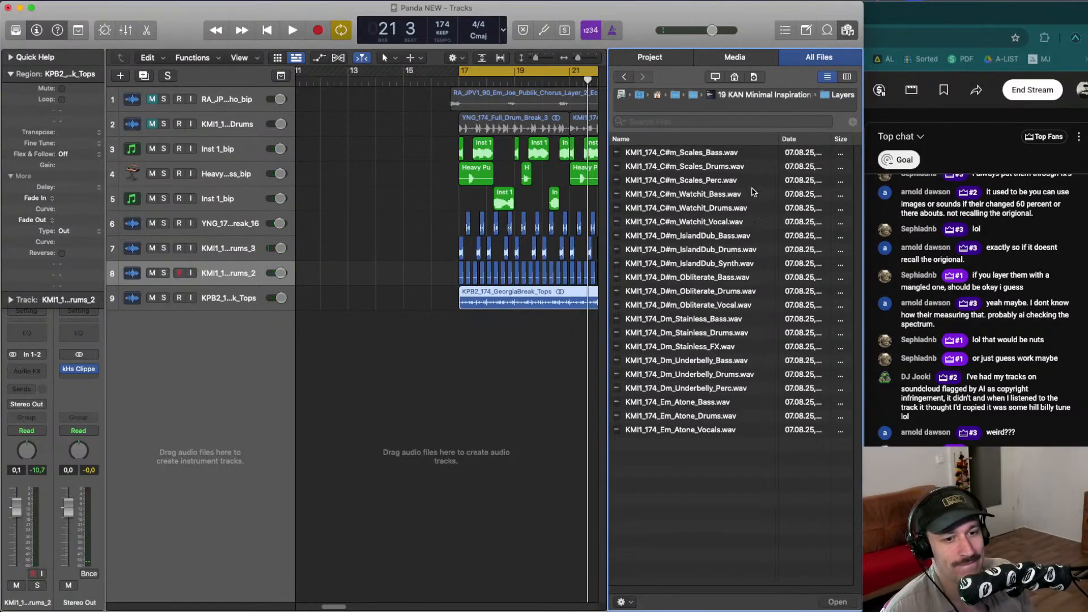
- Browse to the KAN Pro DNB Breaks Vol.2 folder and preview the GeorgiaBreak and PeachBreak Tops loops
left_click(701, 96)
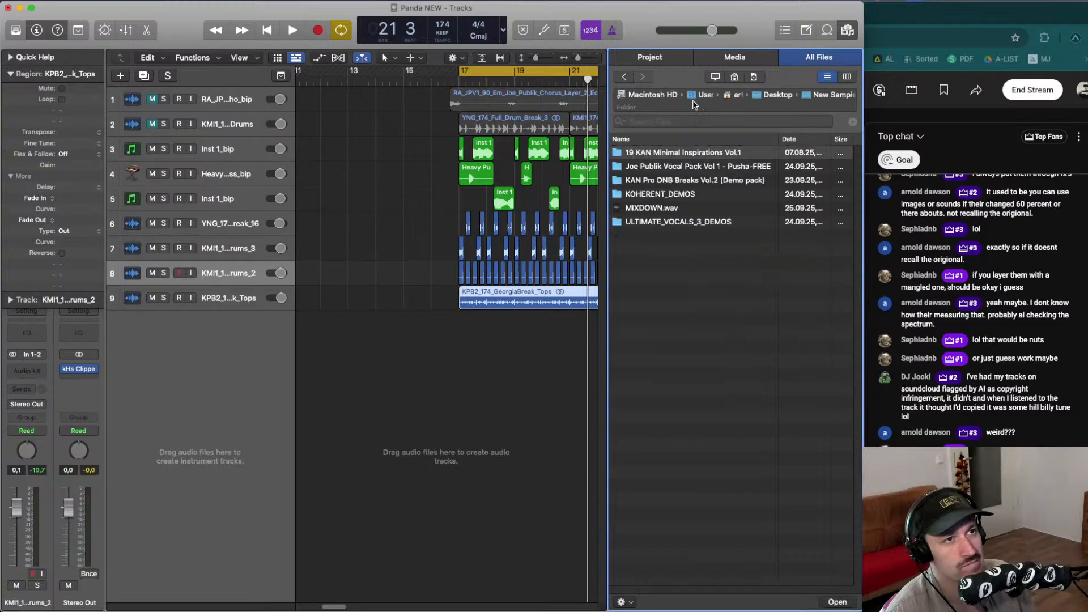
left_click(667, 179)
left_click(666, 166)
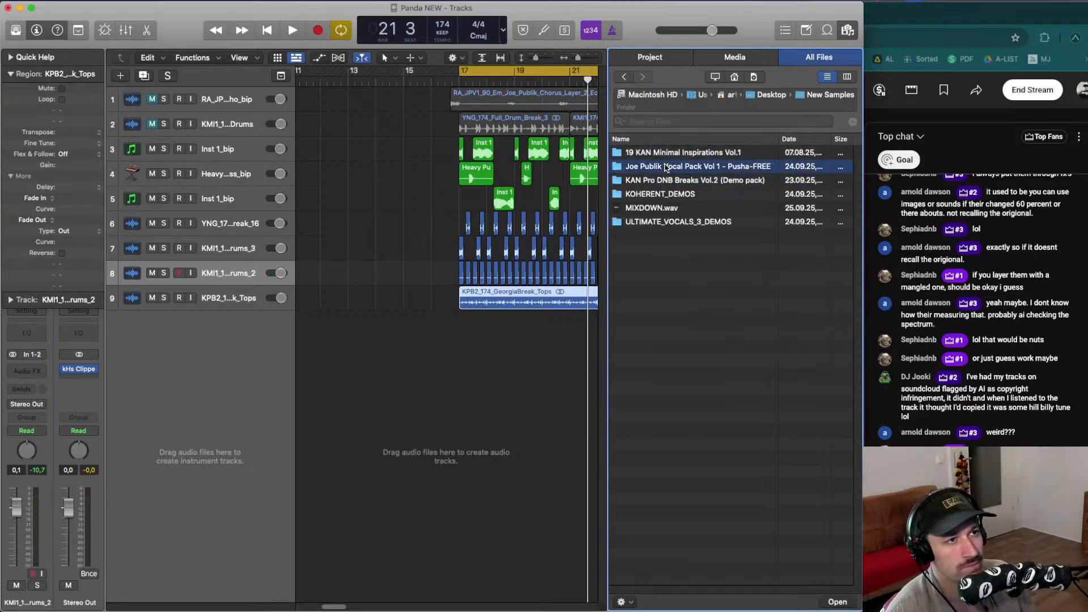
double_click(667, 167)
left_click(695, 97)
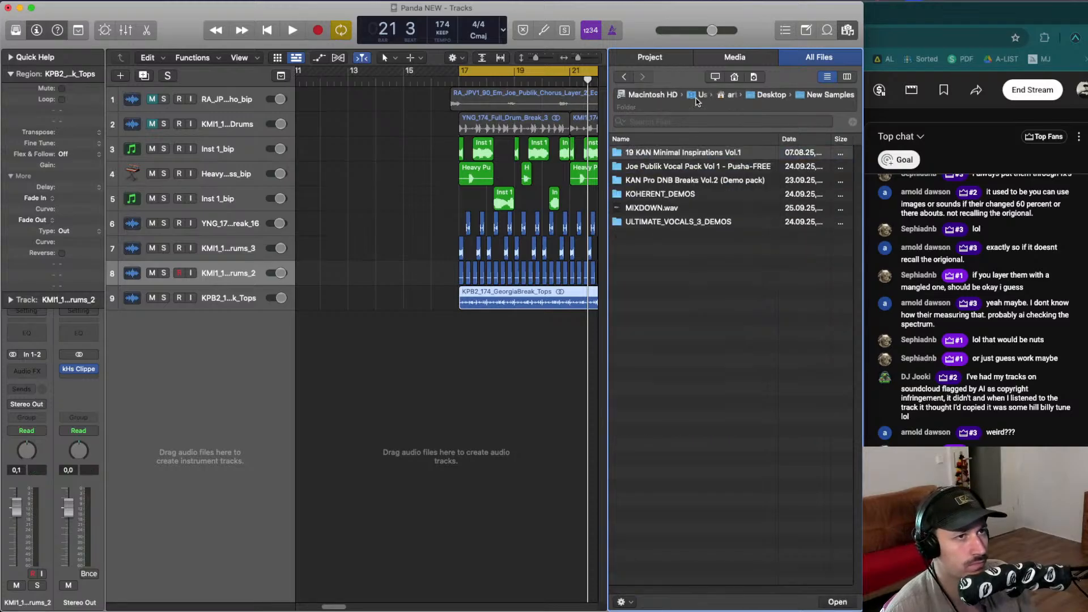
double_click(688, 179)
left_click(684, 167)
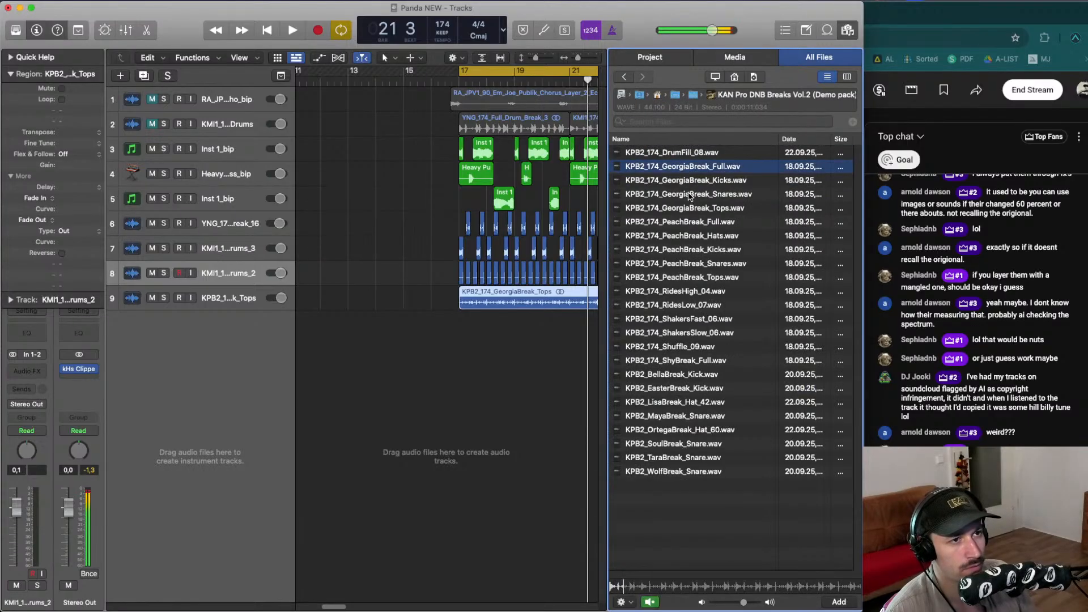
left_click(696, 210)
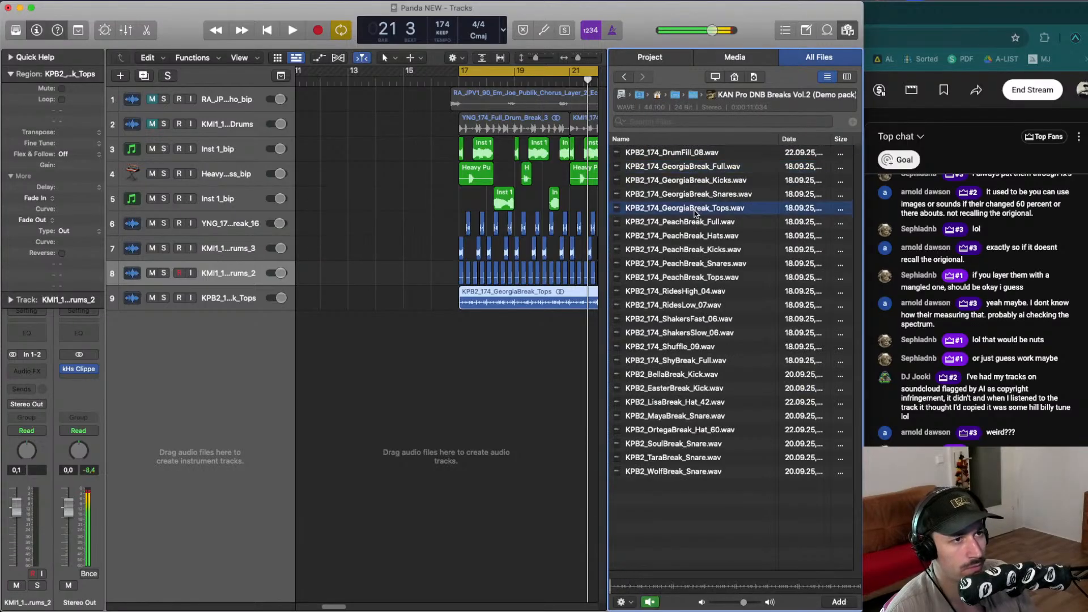
left_click(702, 279)
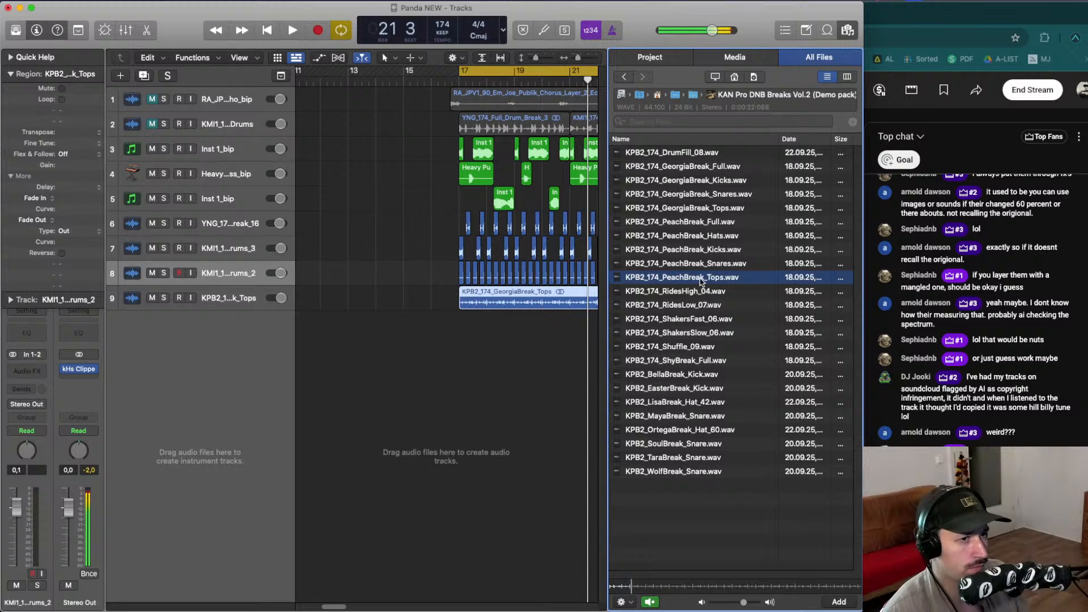
- Place the PeachBreak_Tops loop on the tops track at bar 17 and play it
left_click_drag(702, 279, 461, 299)
key("space")
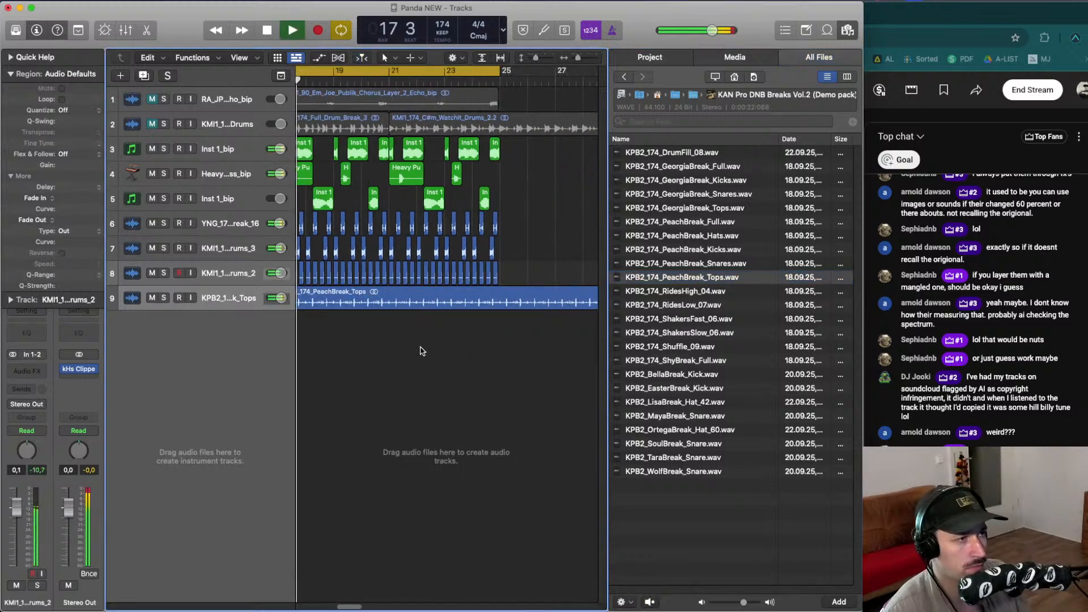
- Drop the ShakersFast_06 loop at bar 17 of the tops track and play it
left_click(680, 333)
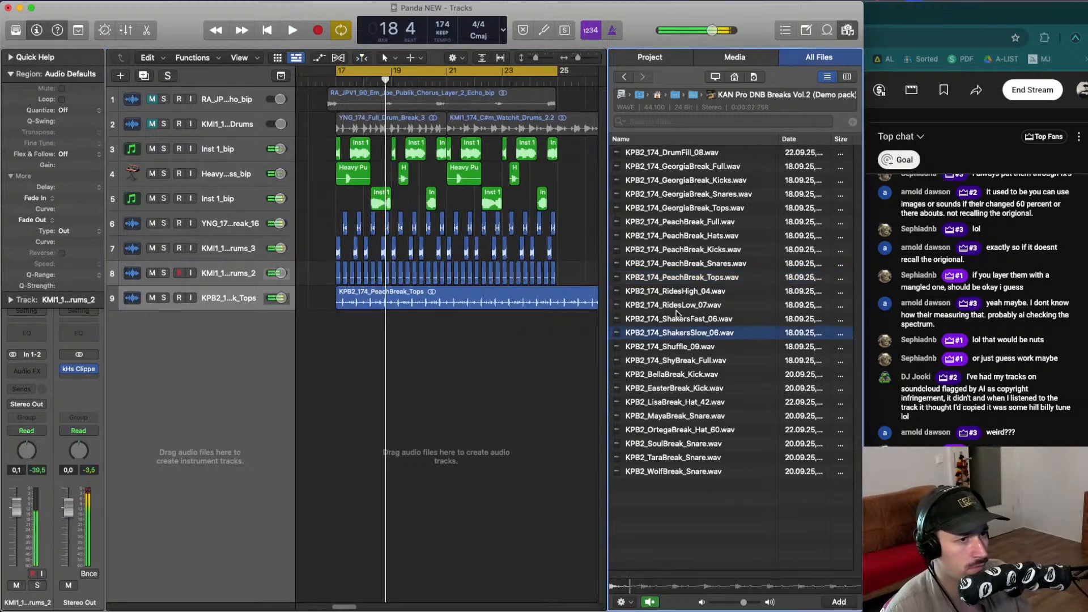
left_click_drag(681, 318, 336, 301)
key("space")
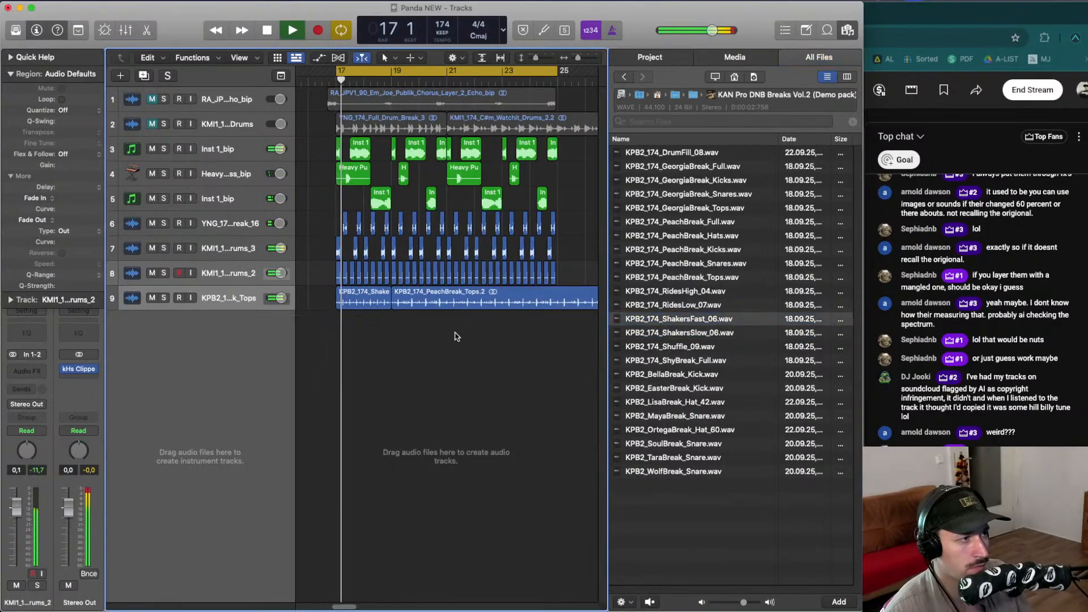
- Drop the ShakersSlow_06 loop at bar 17 of the tops track and play it
left_click(684, 334)
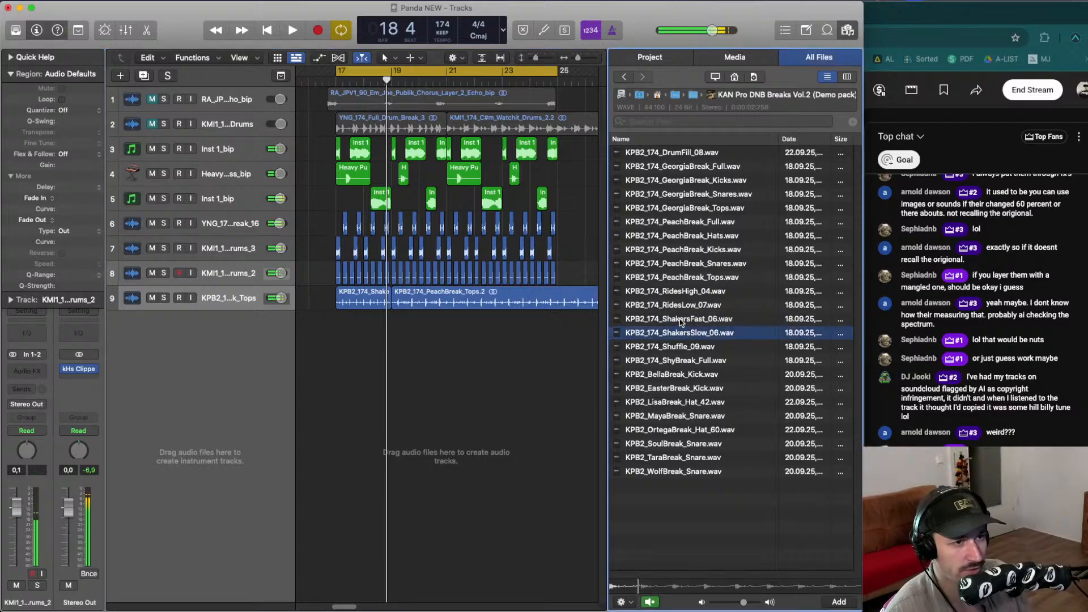
left_click_drag(685, 334, 337, 301)
left_click(357, 323)
key("space")
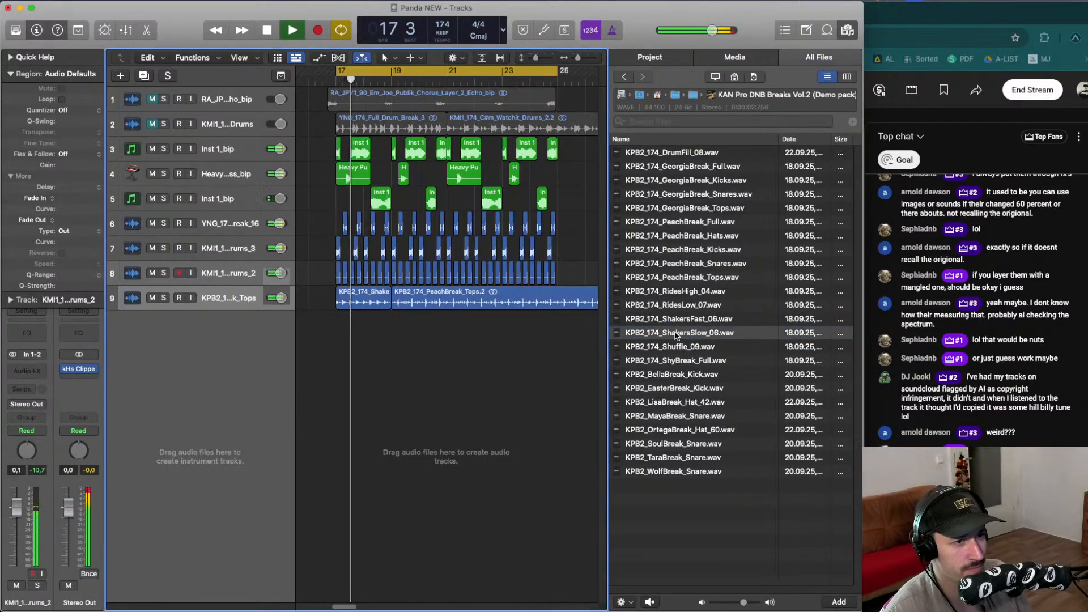
- Preview the Shuffle, ShyBreak, kick, snare and hat samples in the break pack
left_click(684, 348)
left_click(689, 361)
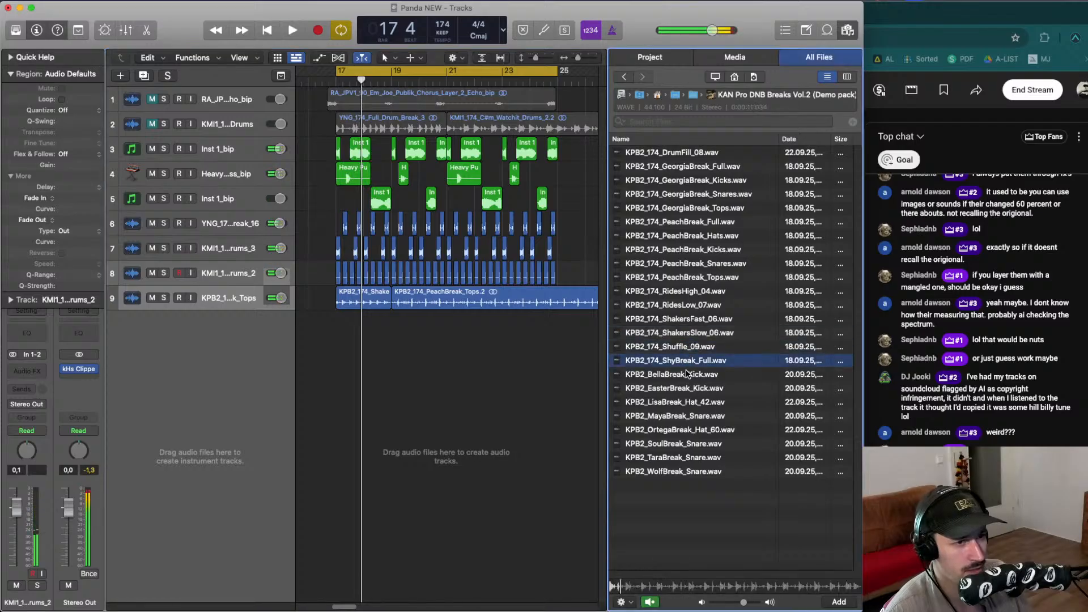
left_click(687, 374)
left_click(680, 415)
left_click(679, 444)
left_click(676, 431)
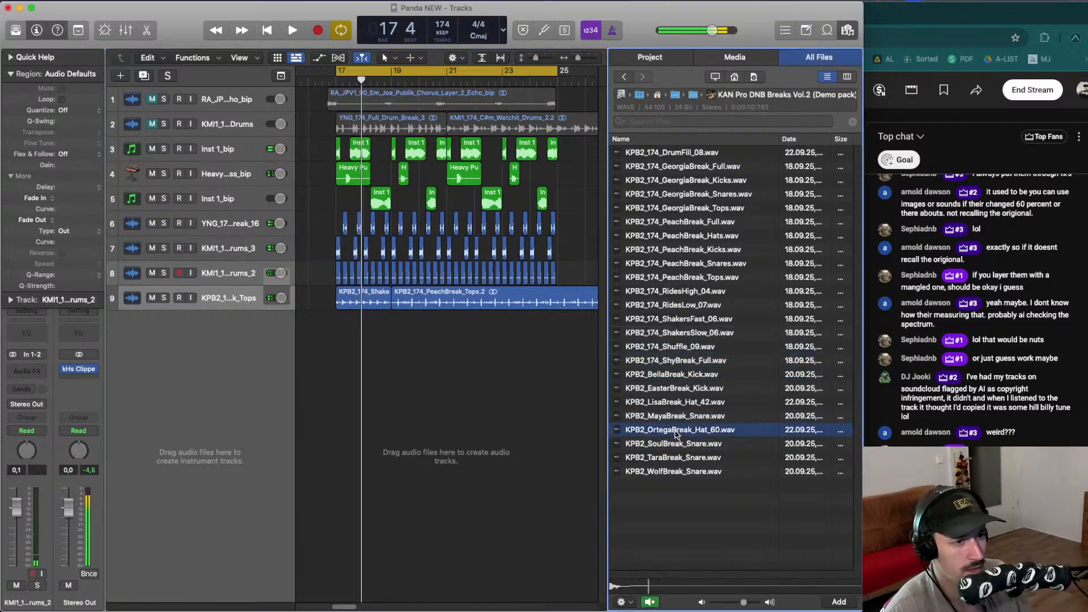
left_click(671, 417)
left_click(672, 430)
left_click(670, 416)
left_click(668, 404)
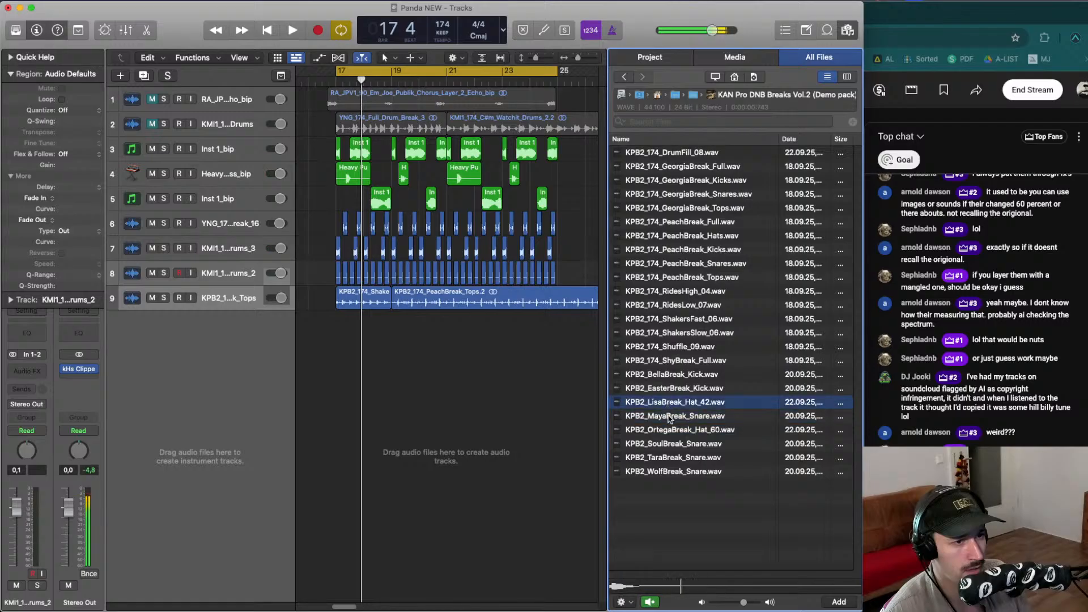
left_click(676, 431)
- Place ShakersFast_06 at bar 17 on the tops track and delete the PeachBreak tops region
left_click(680, 333)
left_click_drag(679, 319, 351, 295)
key("space")
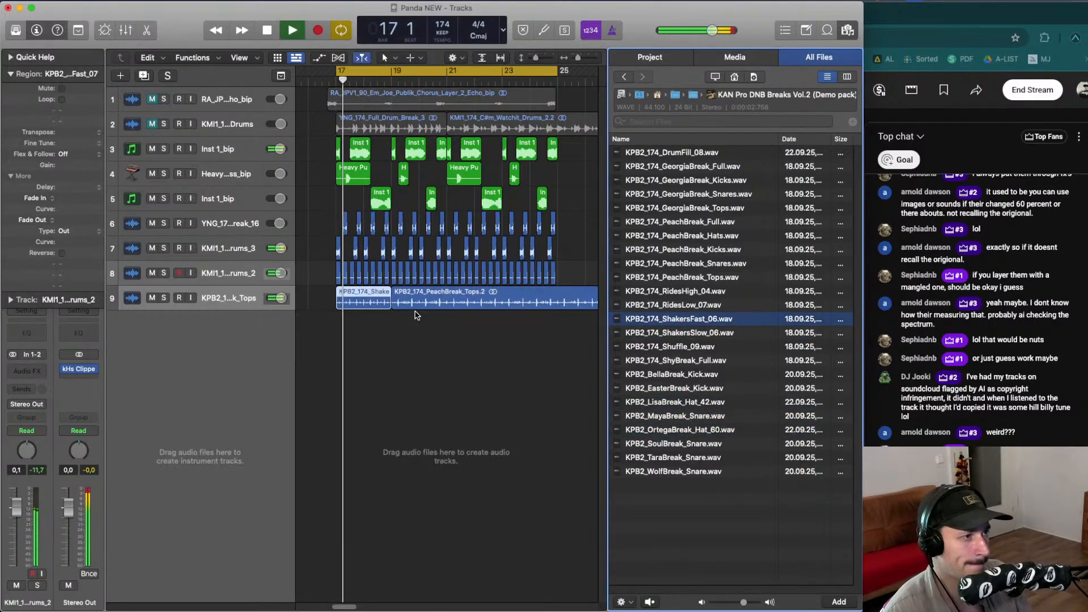
key("Delete")
- Solo the shaker track, play it from bar 17 and select the shaker region
key("super+Right")
key("super+Right")
key("super+Right")
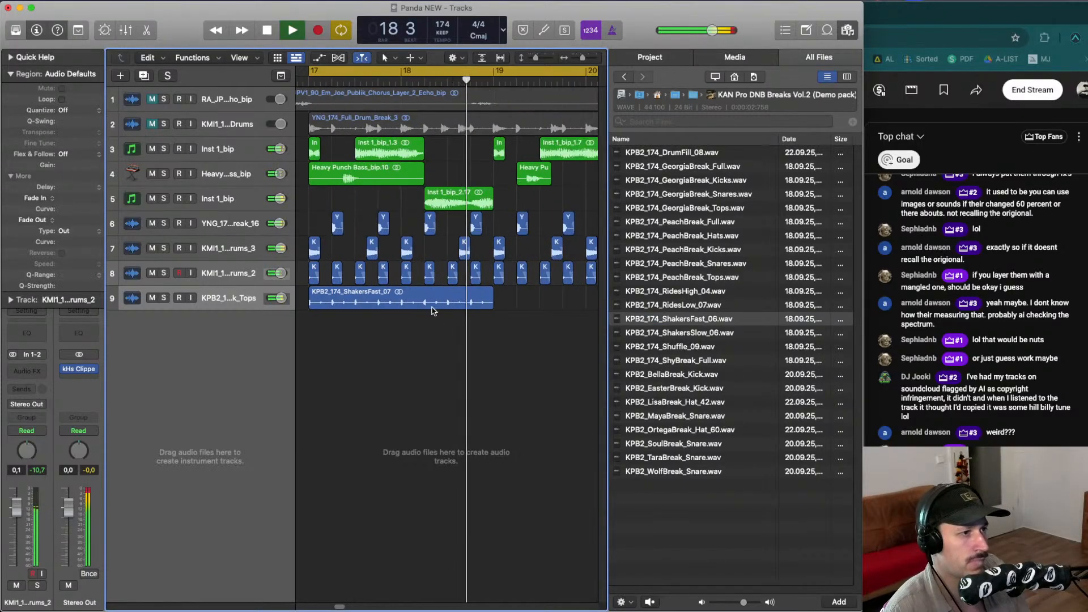
key("space")
key("Return")
key("space")
key("space")
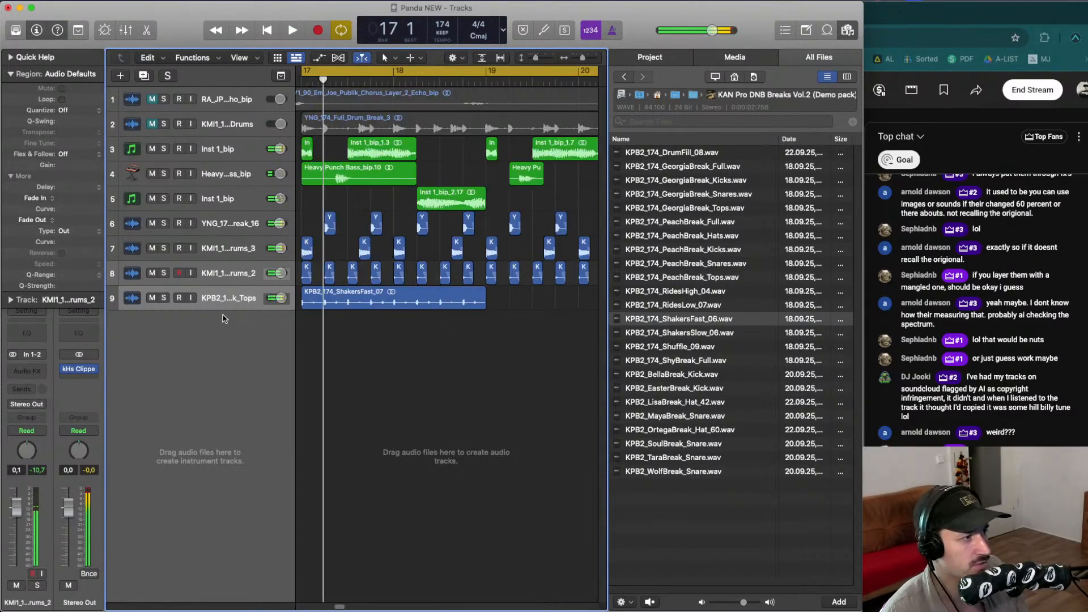
left_click(164, 298)
key("space")
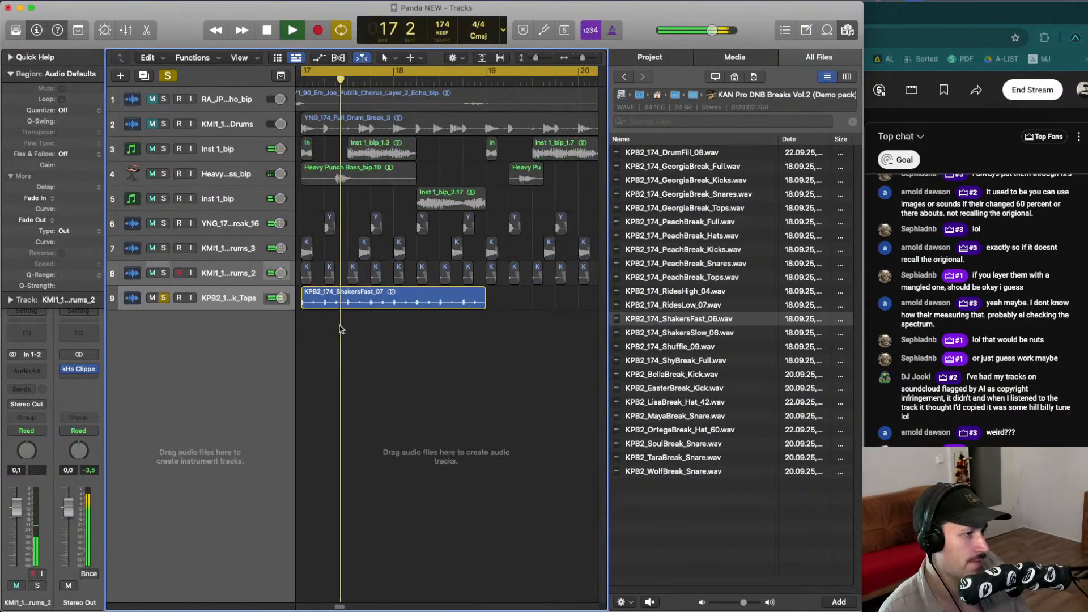
left_click(327, 293)
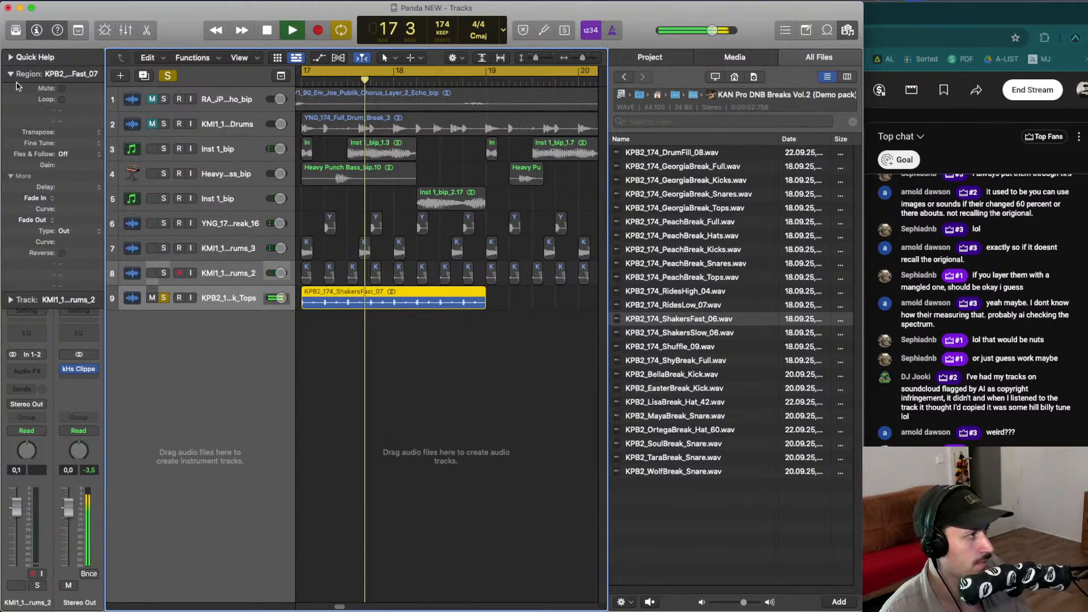
left_click(10, 73)
key("space")
left_click(42, 371)
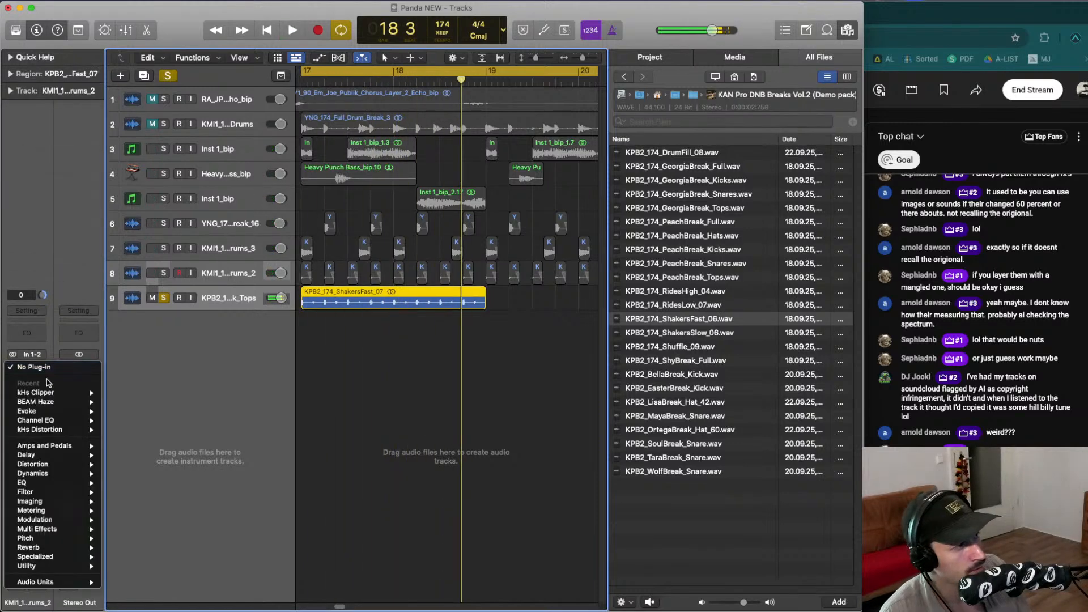
mouse_move(62, 582)
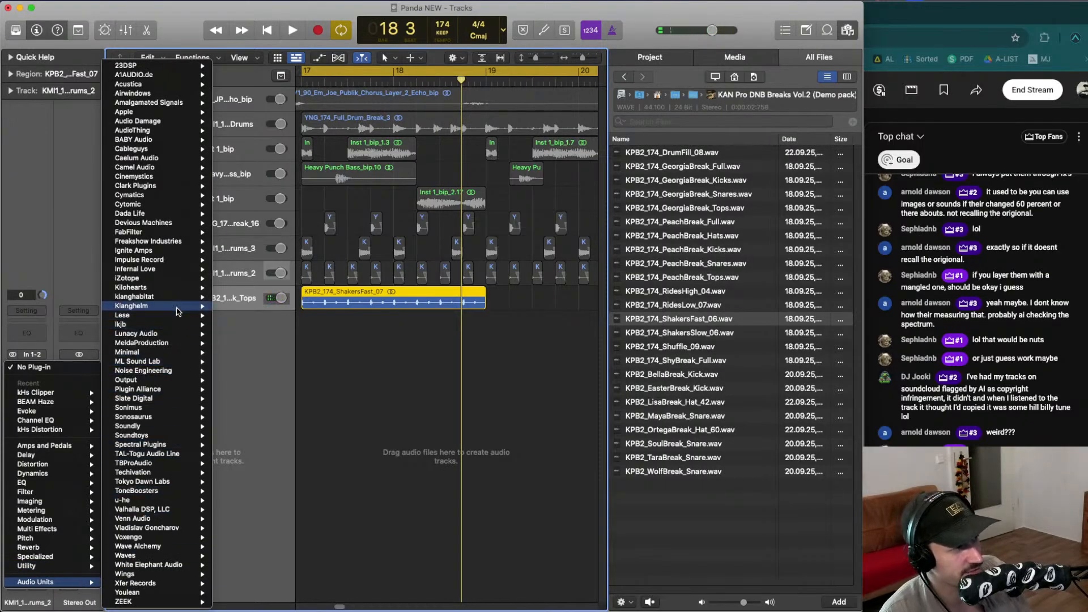
mouse_move(180, 293)
mouse_move(272, 573)
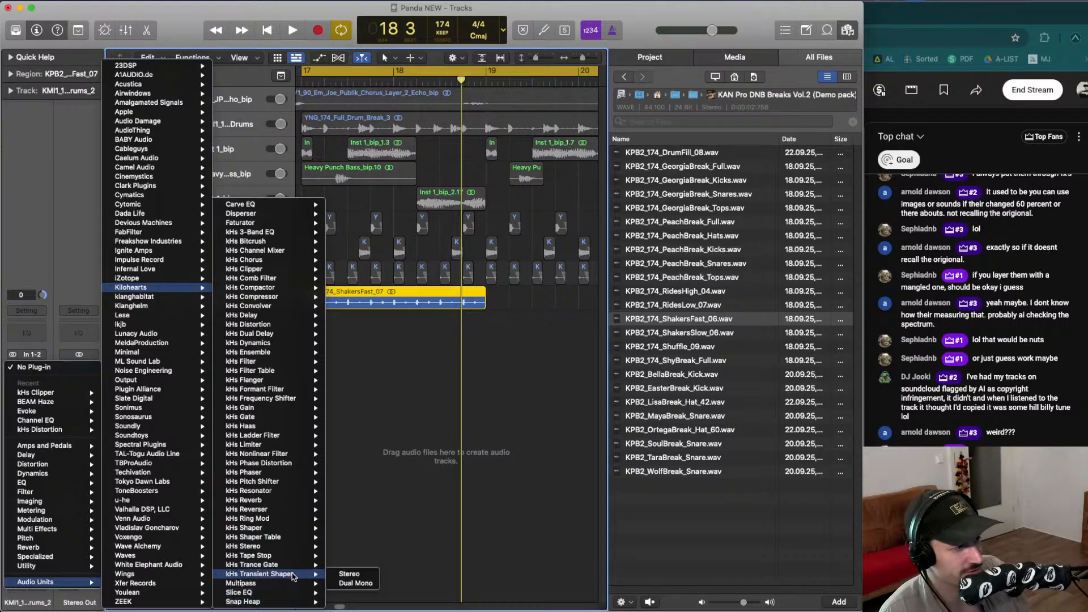
left_click(348, 571)
key("space")
left_click_drag(394, 250, 394, 316)
key("space")
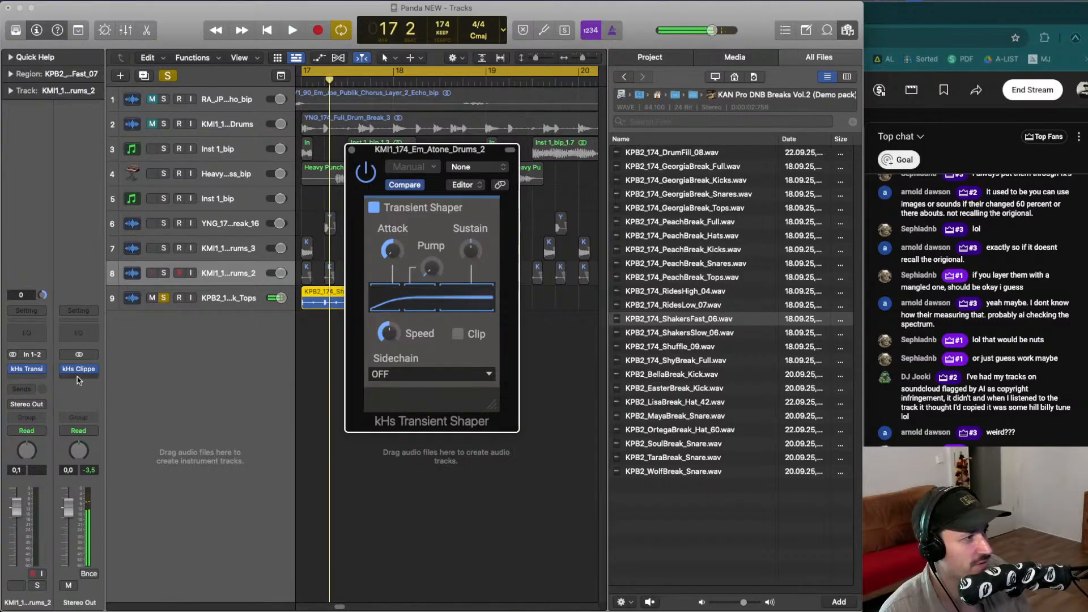
left_click(42, 370)
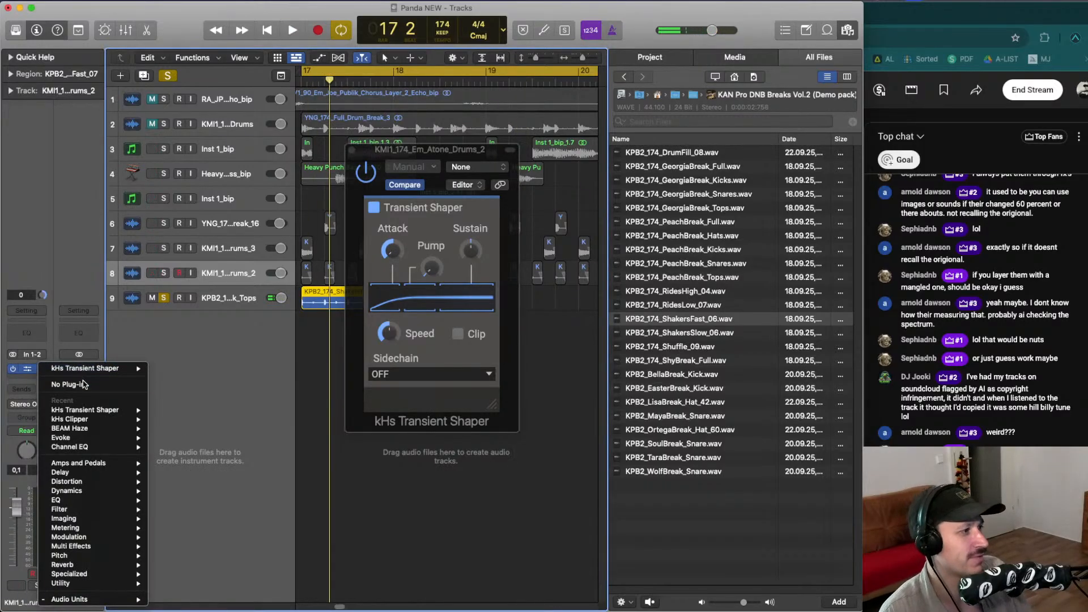
left_click(83, 385)
- Insert the kHs Transient Shaper in stereo on the KPB2 Tops shaker track and lower its attack
key("Down")
left_click(40, 370)
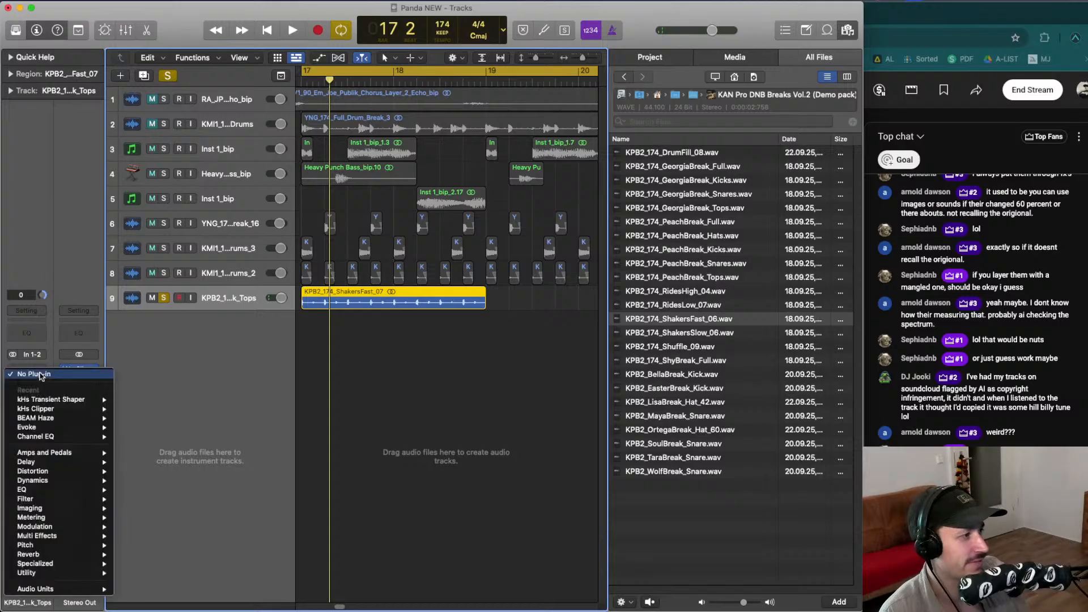
left_click(50, 462)
key("space")
mouse_move(384, 256)
left_mouse_down()
mouse_move(384, 274)
mouse_move(391, 258)
left_mouse_up()
key("s")
key("super+w")
key("space")
- Solo the tops track and play back the shaker loop through the transient shaper
left_click(352, 151)
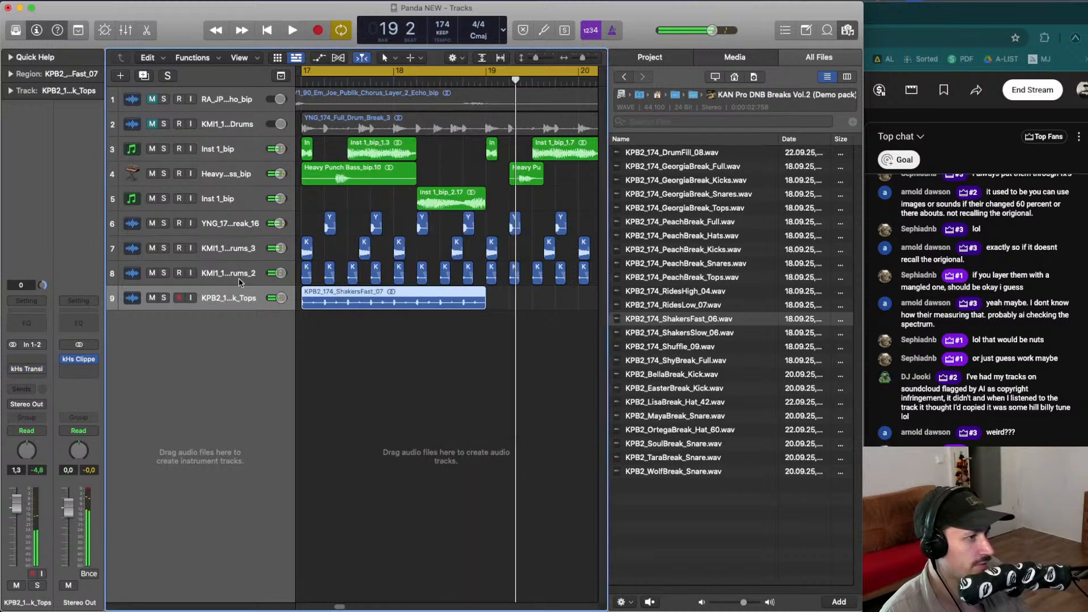
key("space")
key("space")
key("s")
key("space")
left_click(309, 324)
key("space")
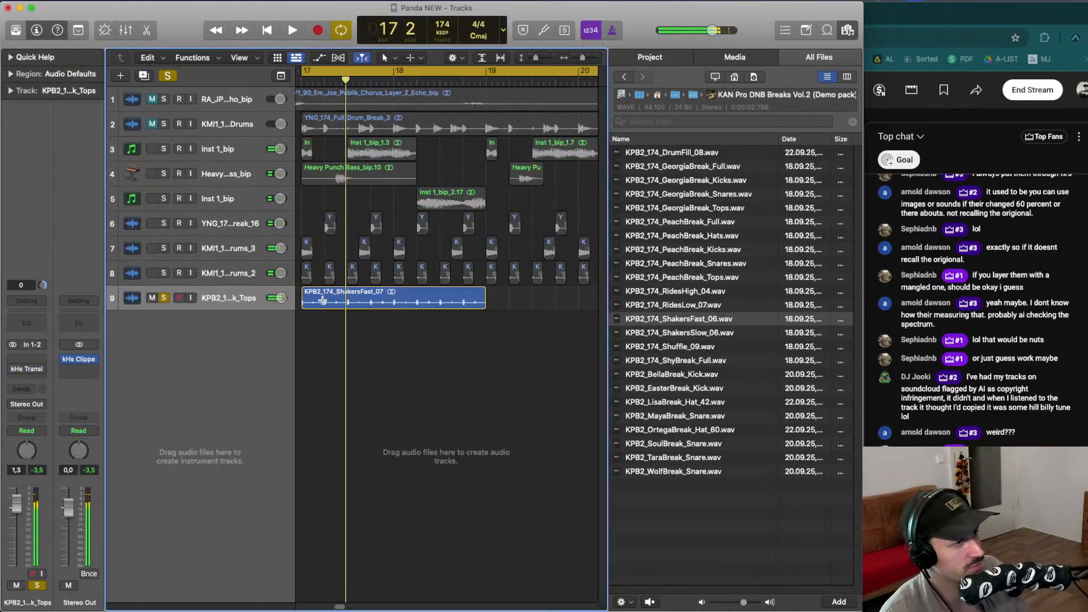
- Split the ShakersFast_07 region at every beat into eight slices
left_click(322, 301)
mouse_move(349, 300)
left_mouse_down()
mouse_move(465, 302)
mouse_move(300, 287)
left_mouse_up()
left_click(372, 301)
left_click(396, 301)
left_click(418, 301)
left_click(441, 302)
left_click(465, 302)
key("space")
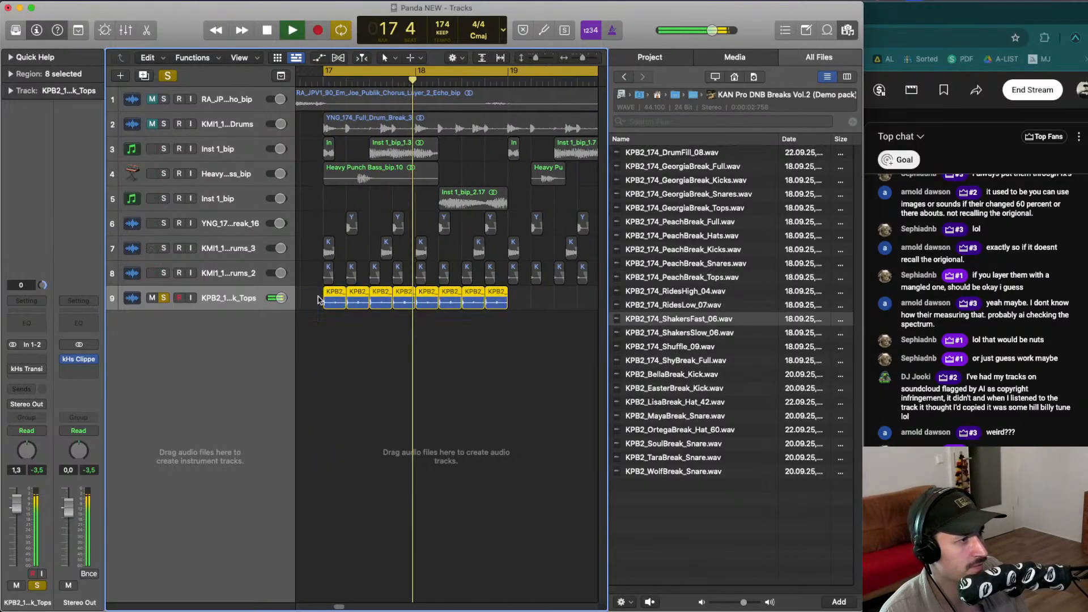
- Give the eight selected shaker slices a fade in of 21 and a fade out of 4
key("space")
key("space")
left_click(11, 74)
key("space")
key("space")
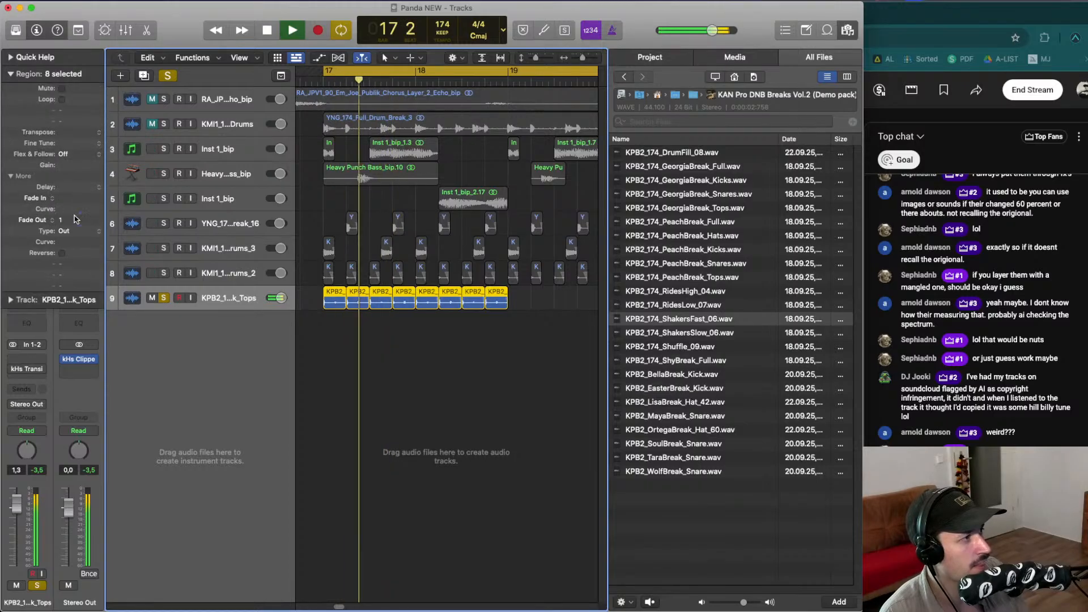
key("space")
key("space")
left_click_drag(75, 220, 80, 169)
key("space")
key("space")
key("space")
key("space")
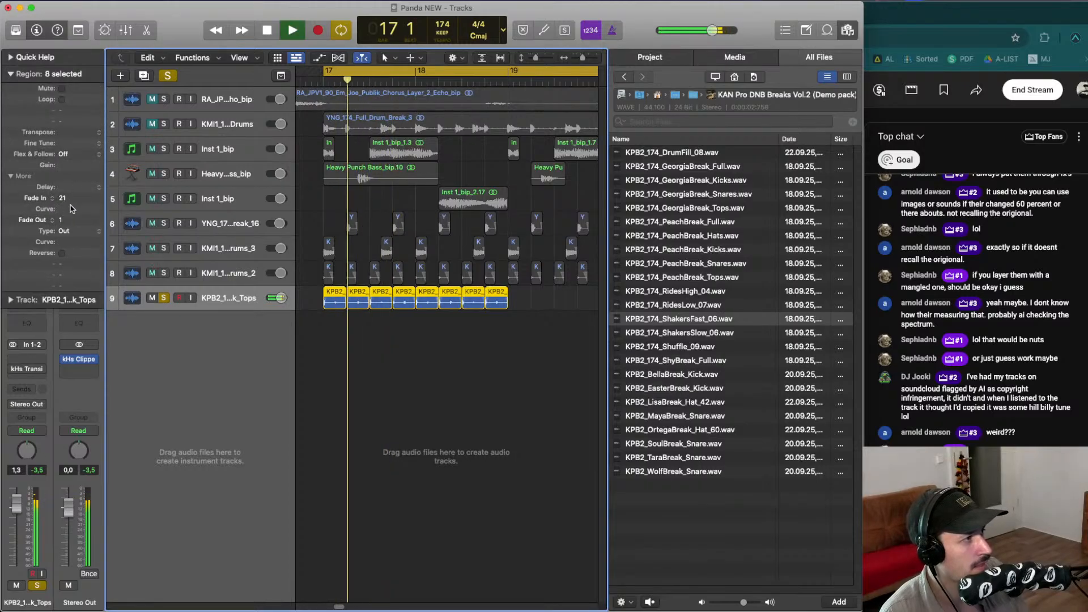
left_click_drag(71, 219, 70, 214)
key("space")
key("space")
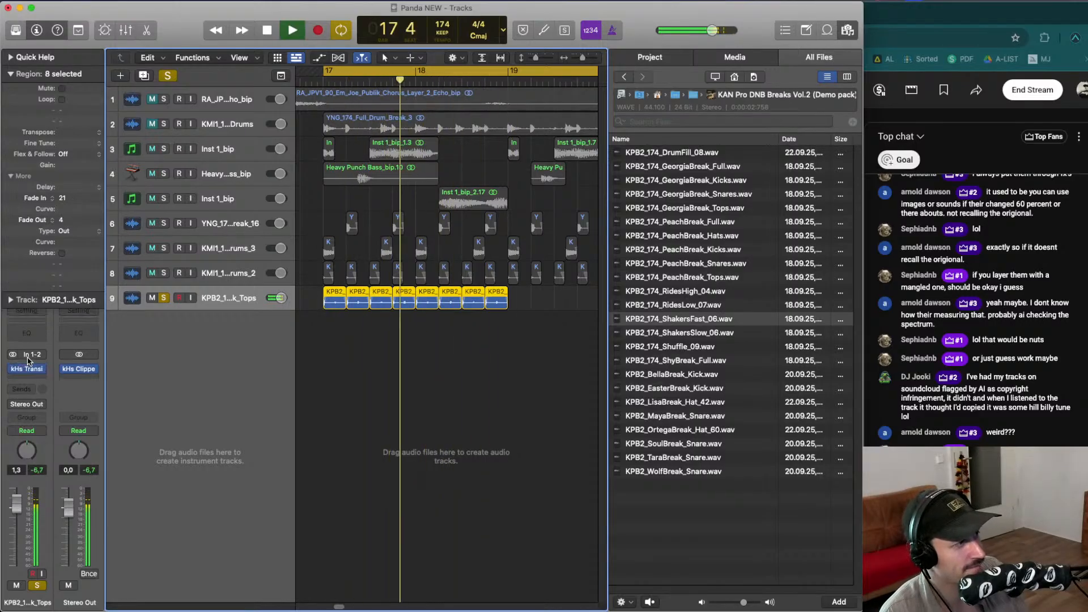
- Reopen the Transient Shaper on the tops track and tweak attack to about -9% and the sustain
left_click(26, 367)
left_click_drag(383, 256, 383, 253)
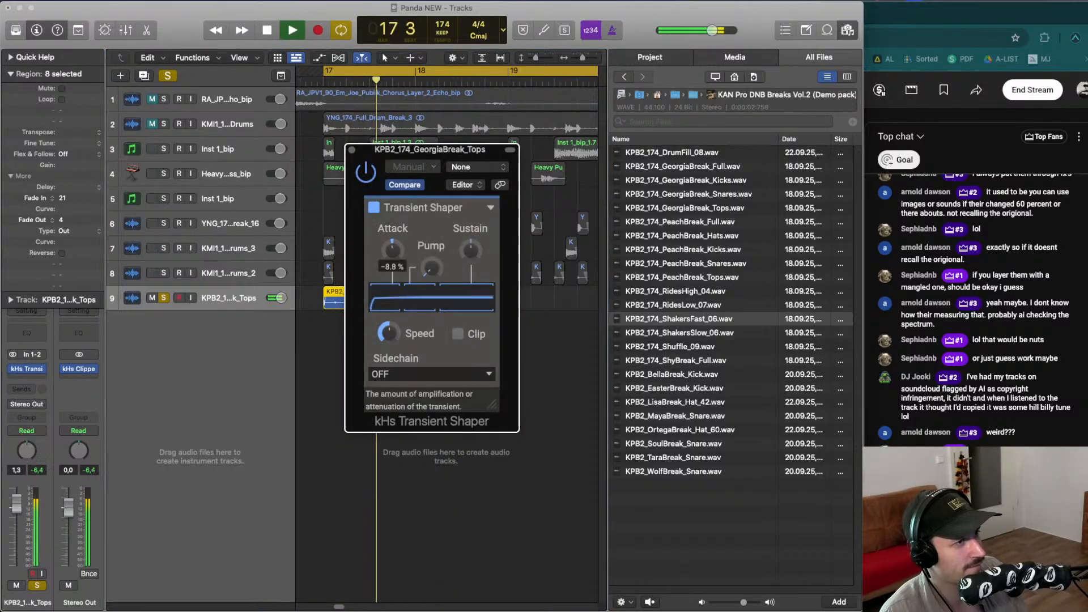
left_click_drag(470, 251, 471, 256)
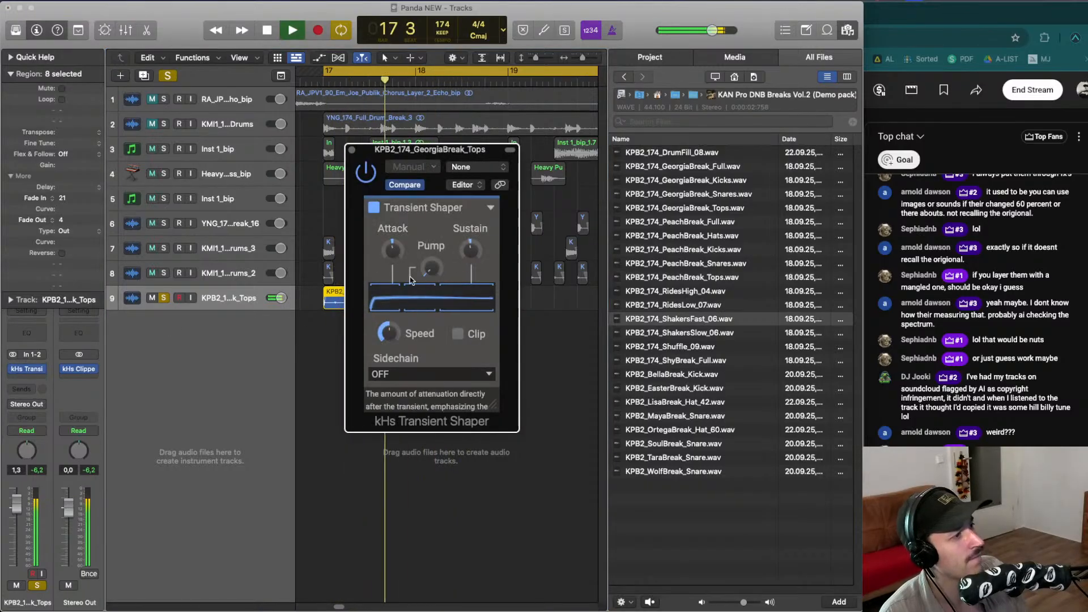
left_click(165, 299)
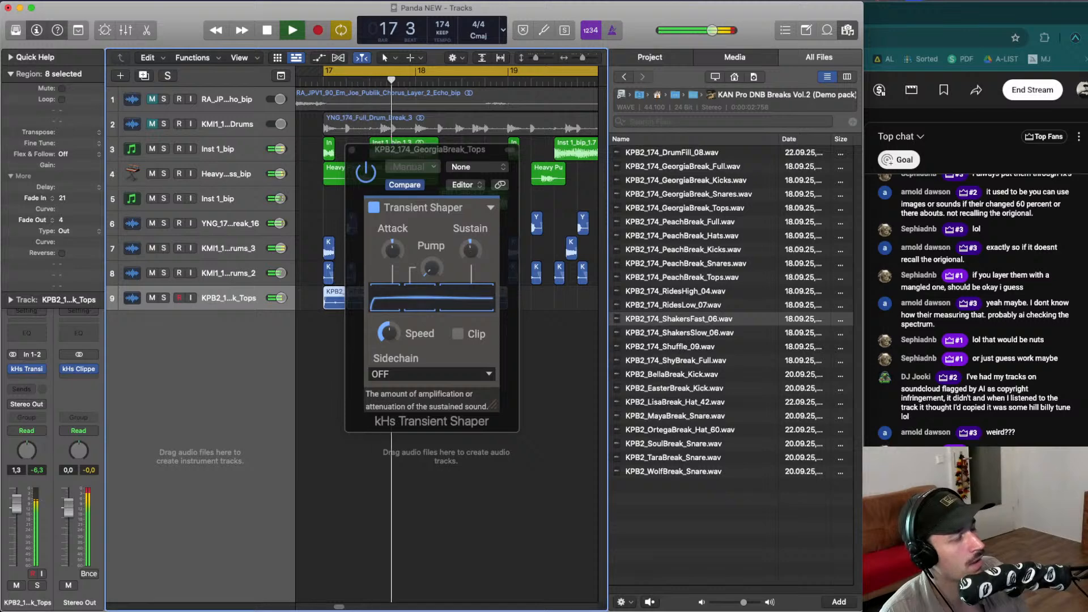
left_click_drag(392, 249, 392, 247)
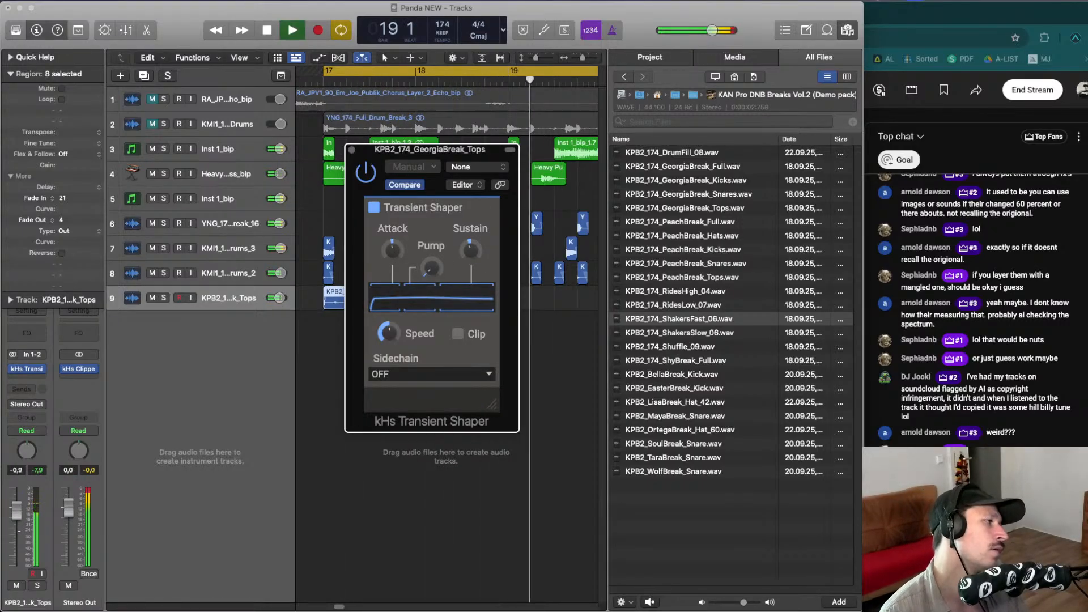
left_click(325, 82)
left_click(392, 250)
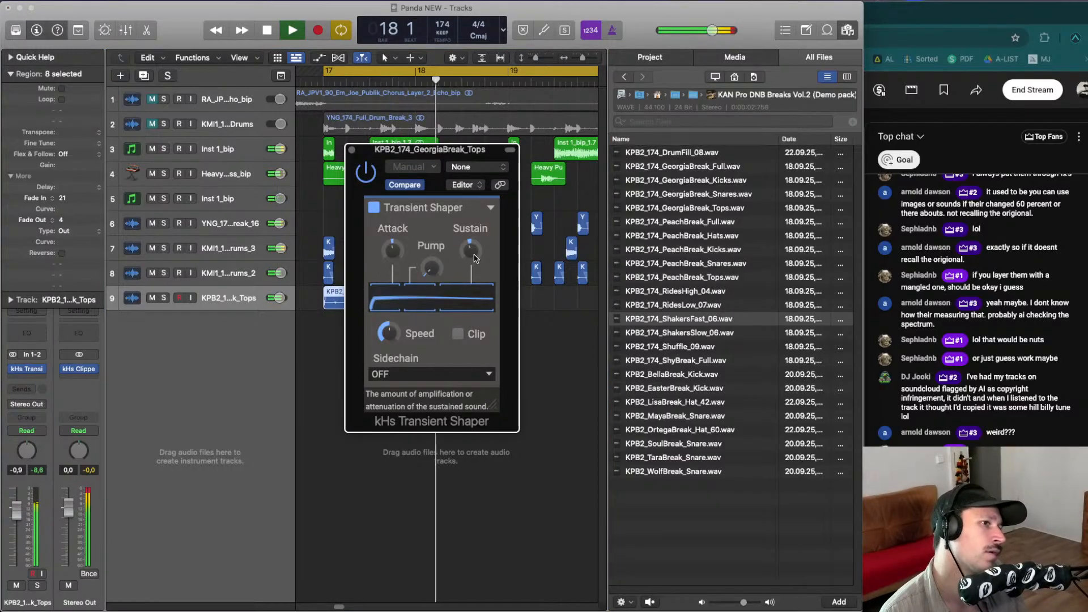
mouse_move(470, 250)
left_mouse_down()
mouse_move(478, 259)
mouse_move(470, 254)
left_mouse_up()
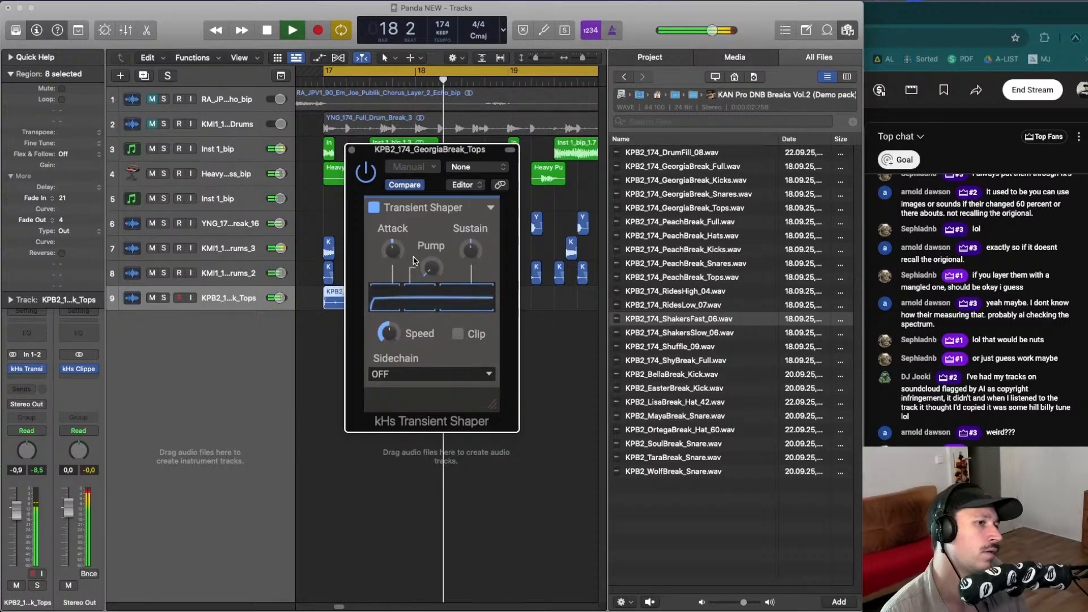
left_click_drag(392, 251, 392, 252)
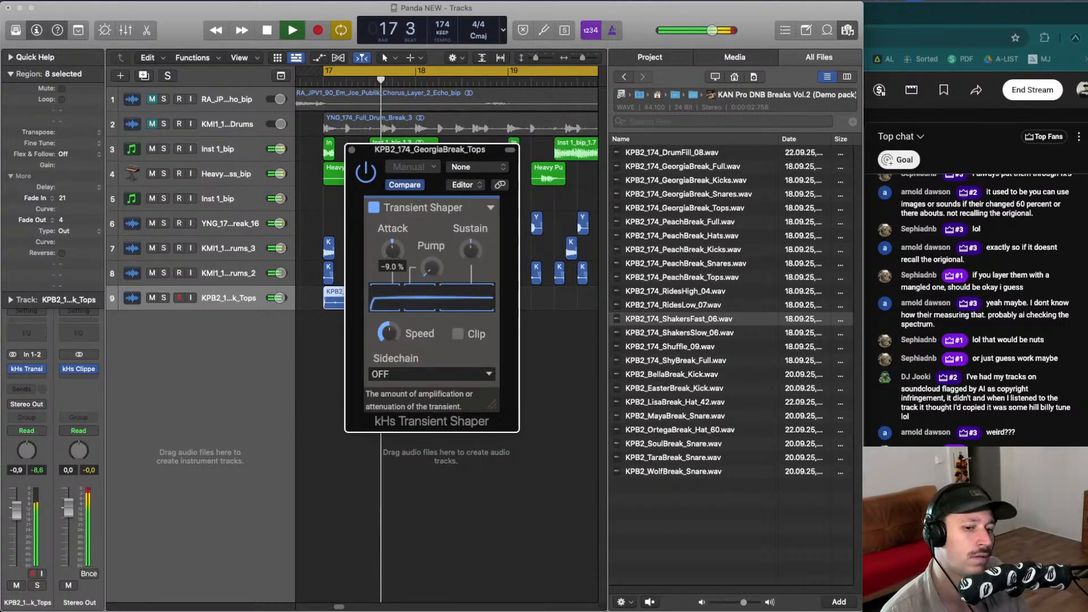
left_click(351, 150)
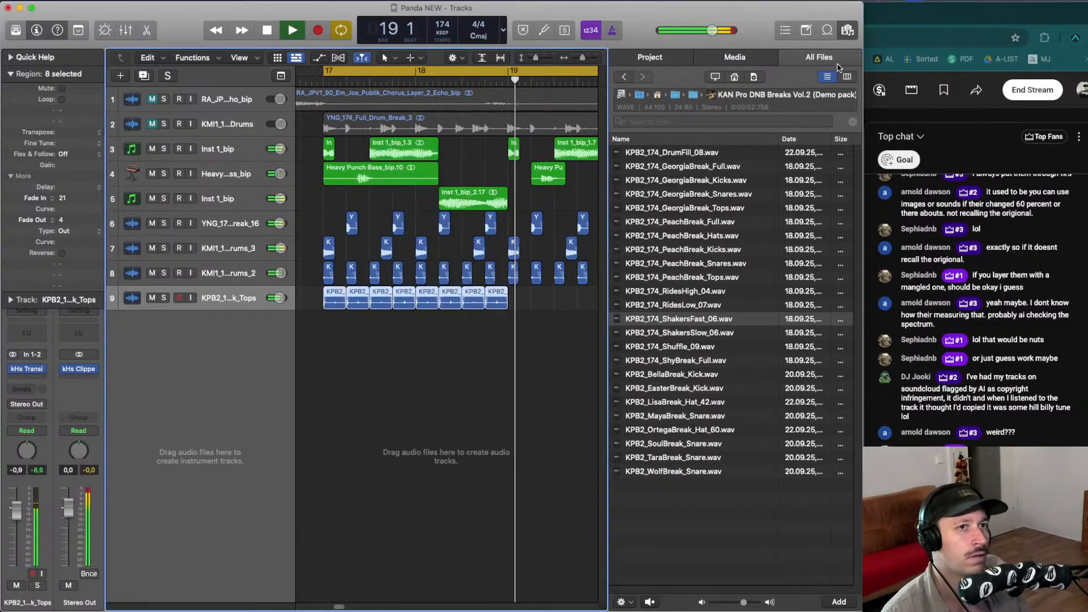
- Repeat the eight shaker slices so they run from bar 17 to bar 21
key("space")
key("f")
left_click_drag(568, 321, 521, 299)
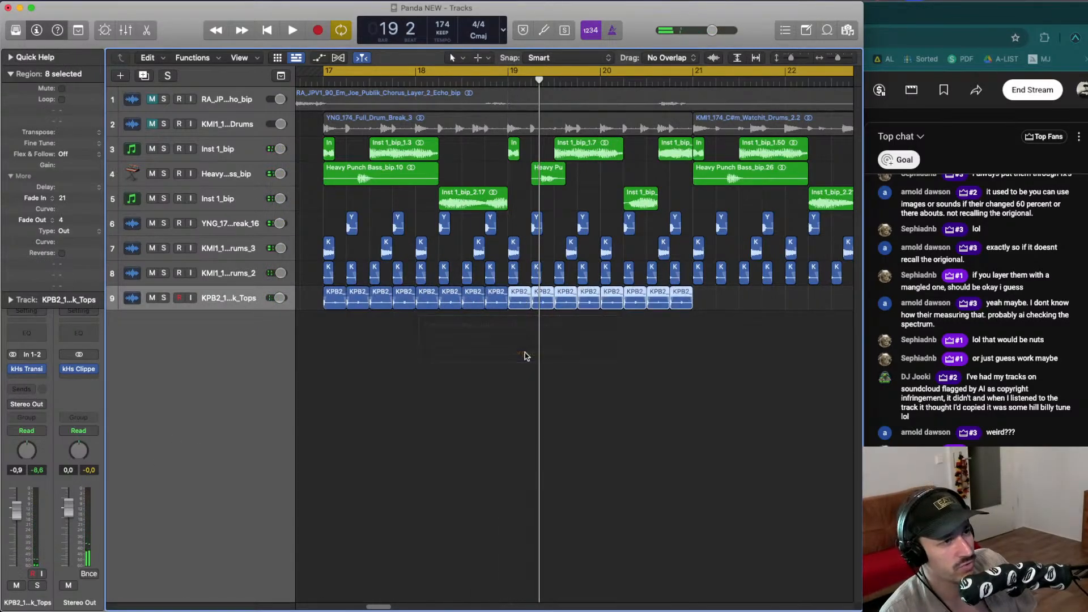
left_click(549, 343)
scroll(547, 341, "down", 3)
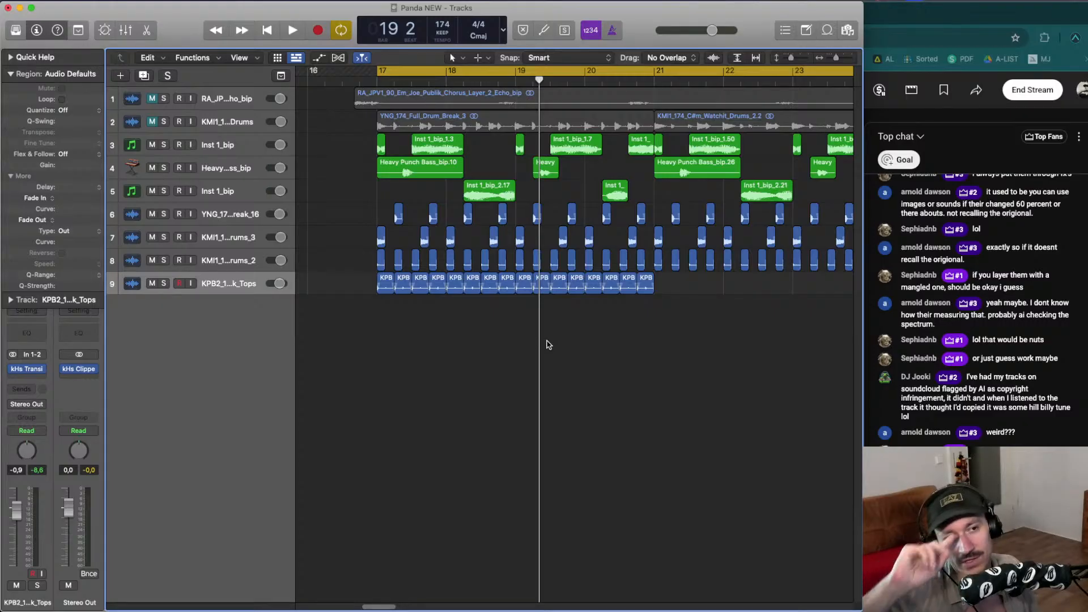
- Select the sixteen shaker slices and copy them to bar 21 so the tops run to bar 25
left_click_drag(658, 326, 356, 279)
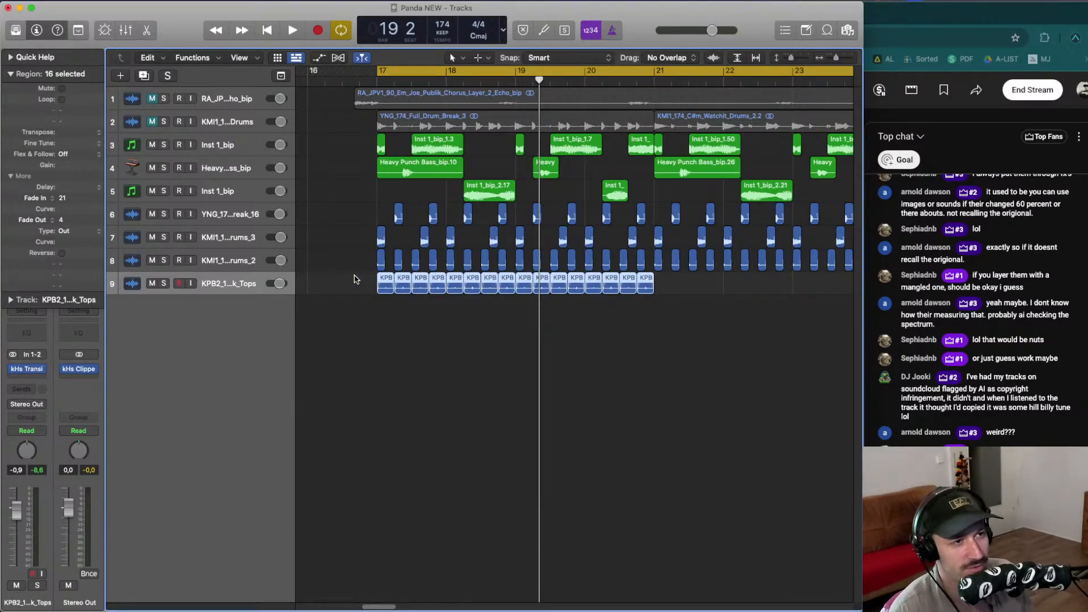
key("super+Up")
key("super+Left")
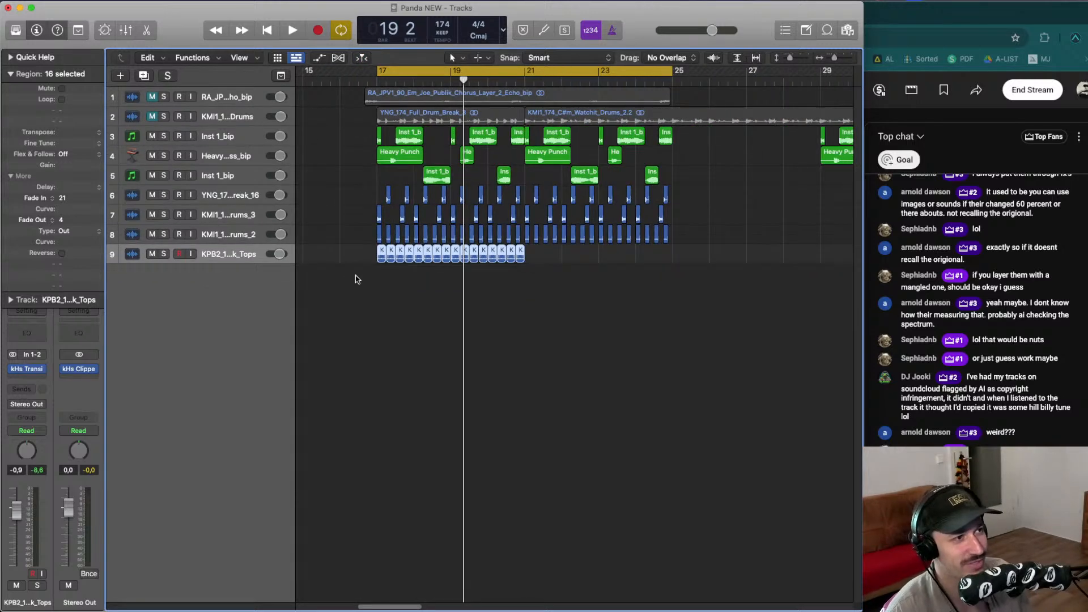
left_click_drag(382, 250, 528, 251)
- Zoom out and play back the arrangement with the sliced shaker tops
left_click_drag(683, 293, 355, 136)
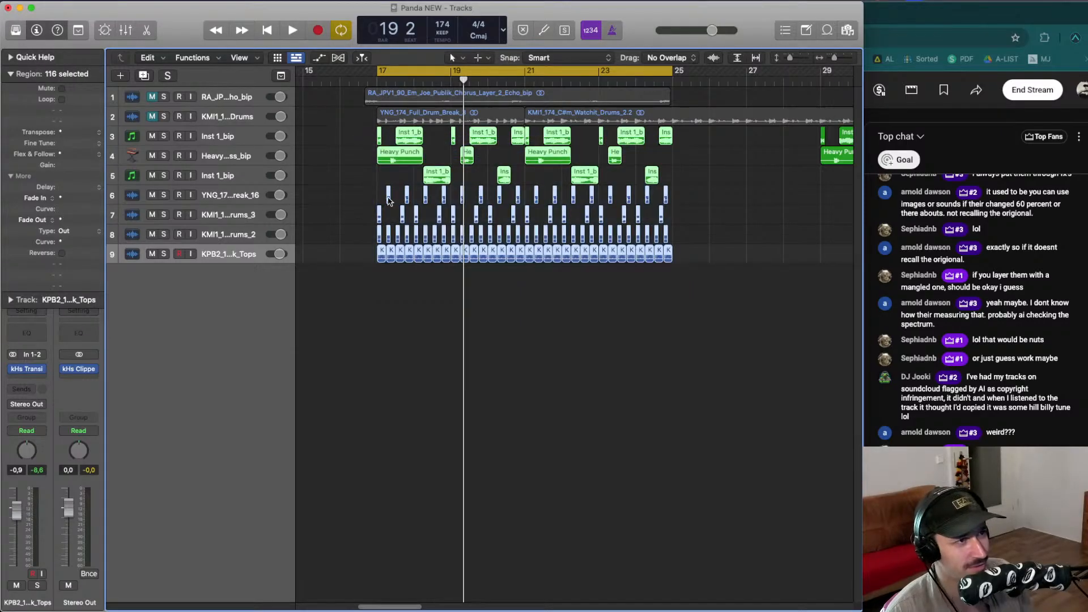
left_click(417, 320)
key("super+Up")
key("super+Left")
key("super+Left")
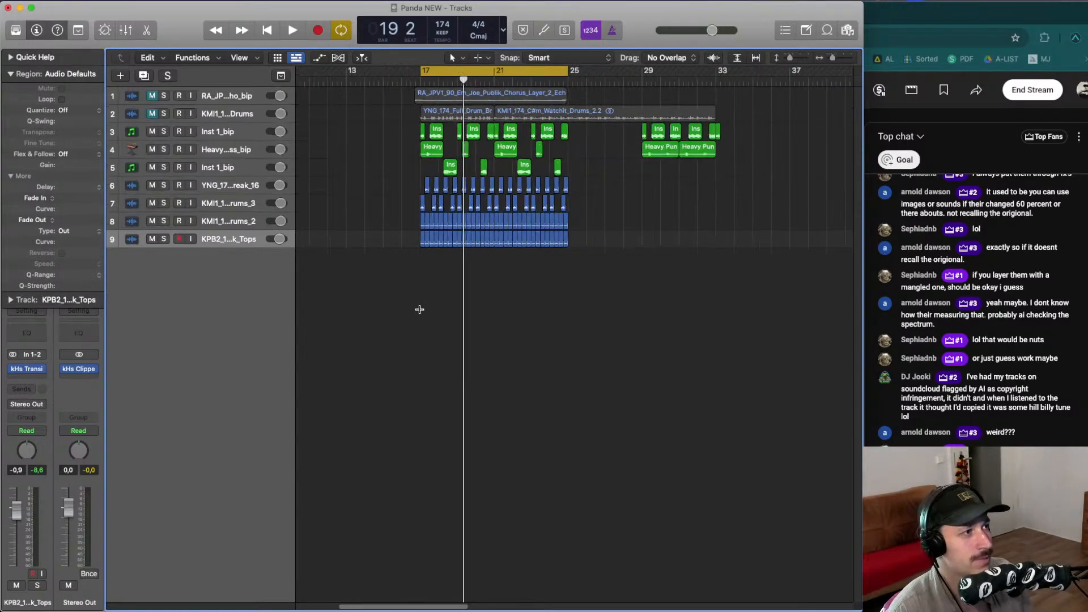
key("super+Down")
key("super+Down")
key("super+Right")
key("Return")
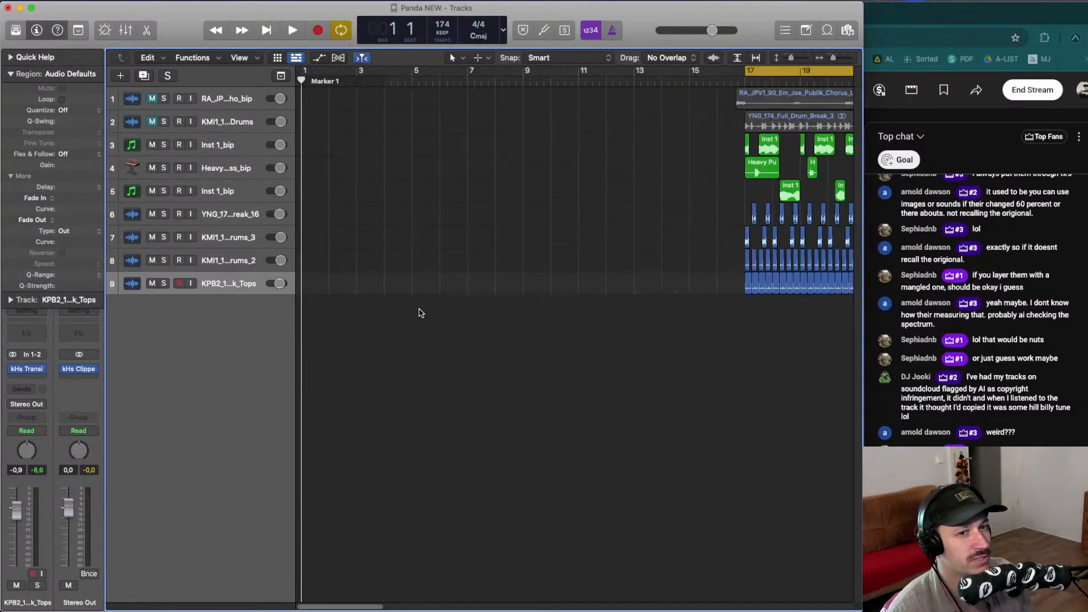
key("space")
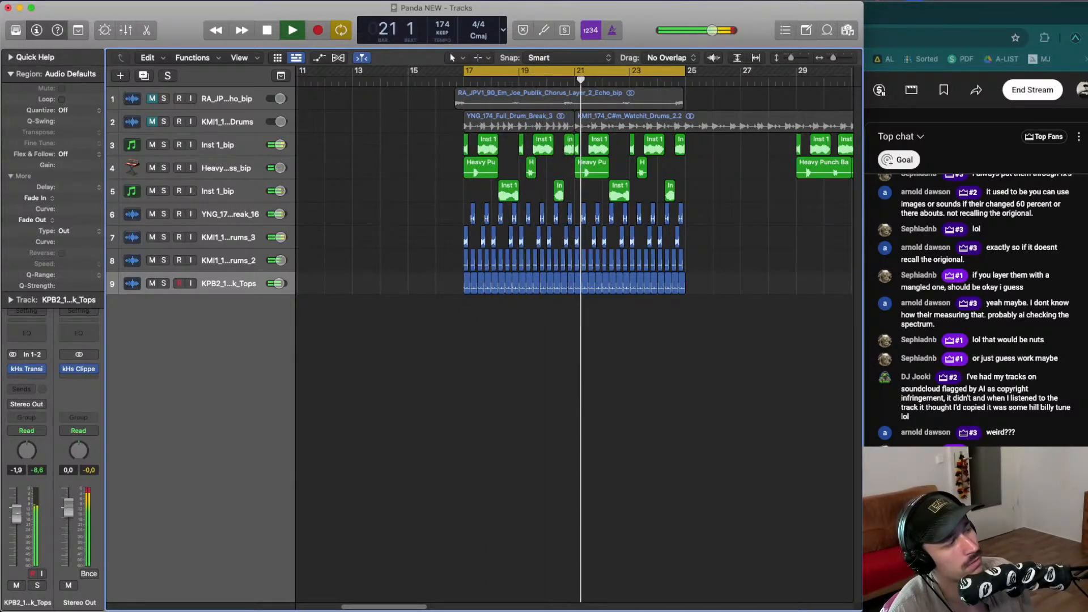
left_click(9, 76)
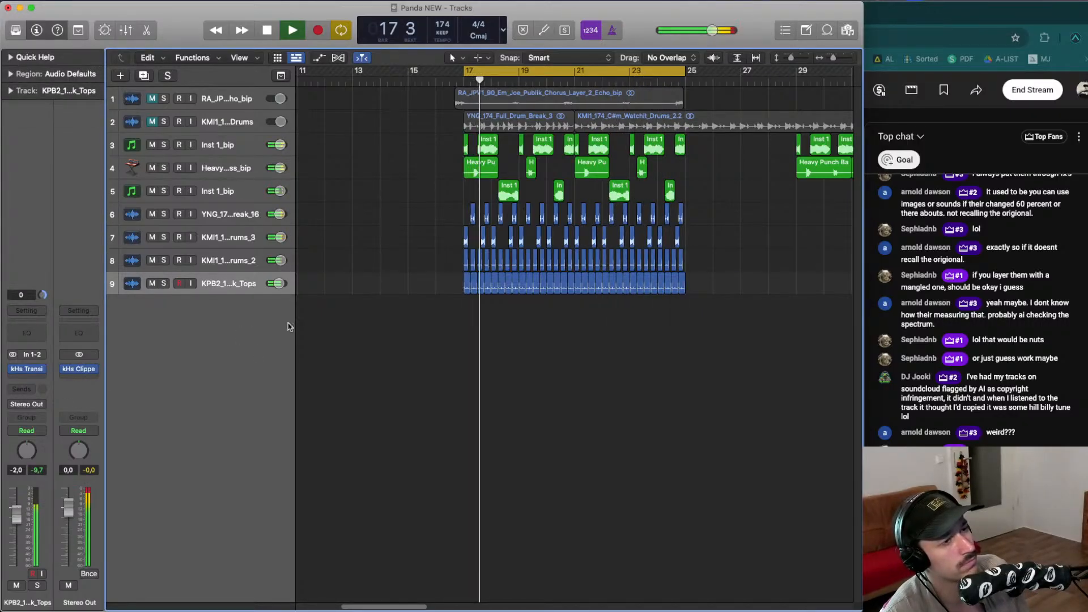
key("space")
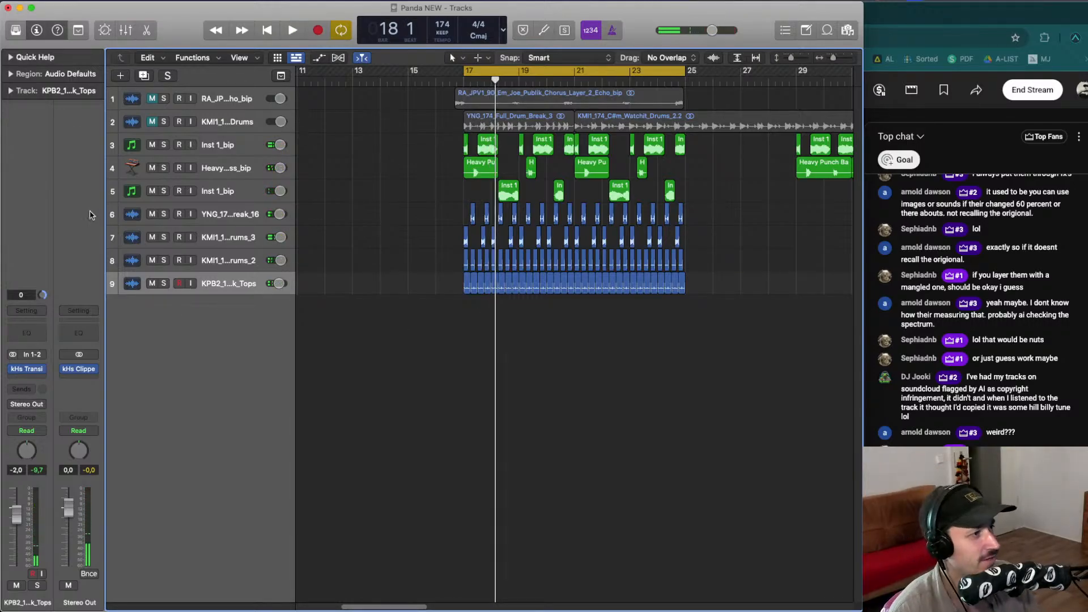
- Create a new software instrument track with Alchemy and load the 1970s Analog Arp preset
left_click(120, 77)
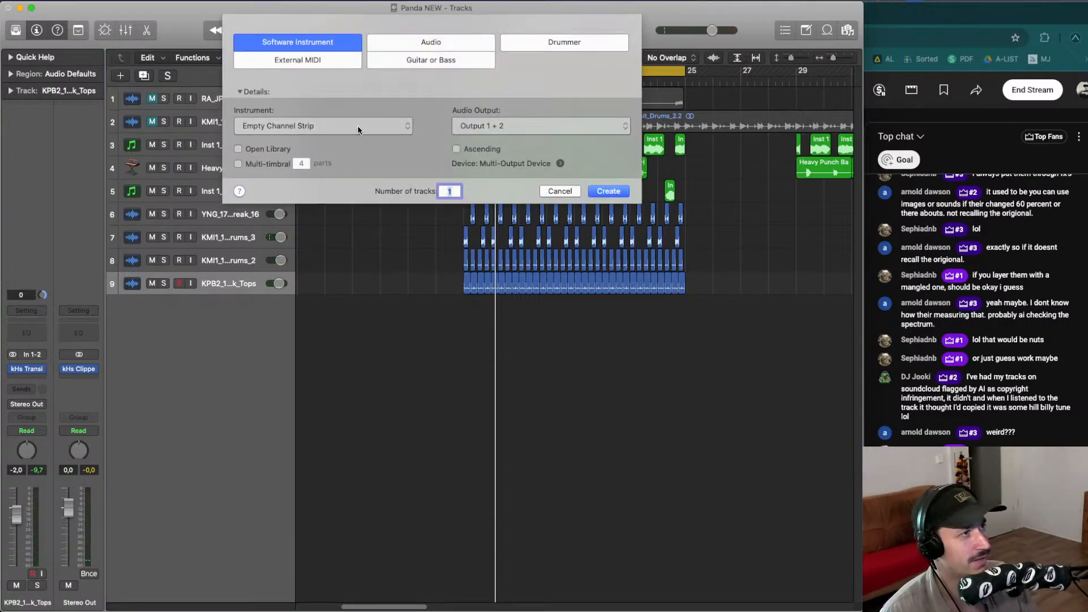
key("Return")
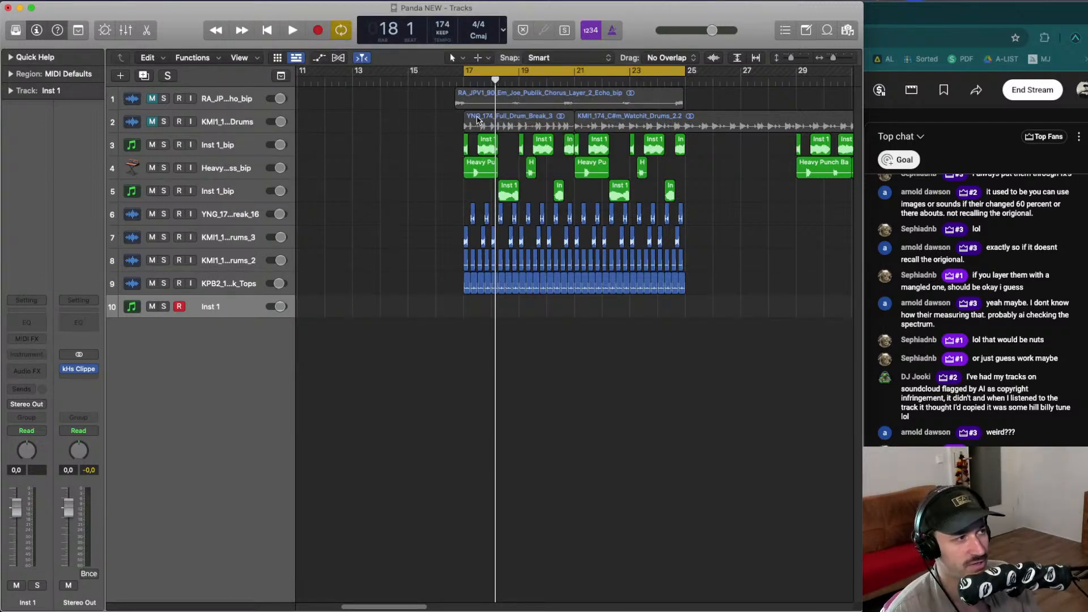
left_click(35, 358)
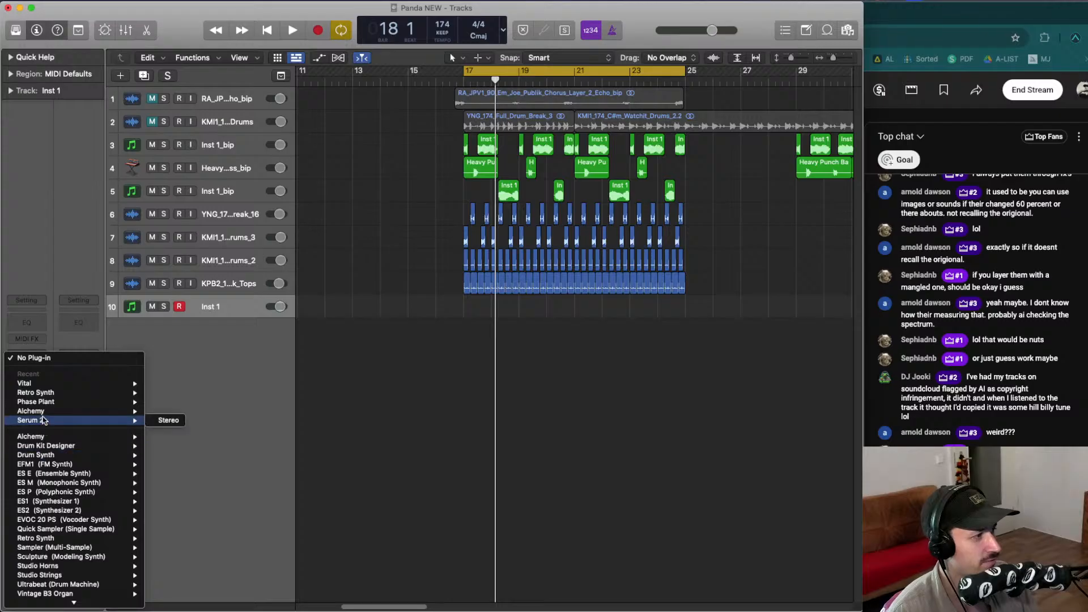
left_click(161, 410)
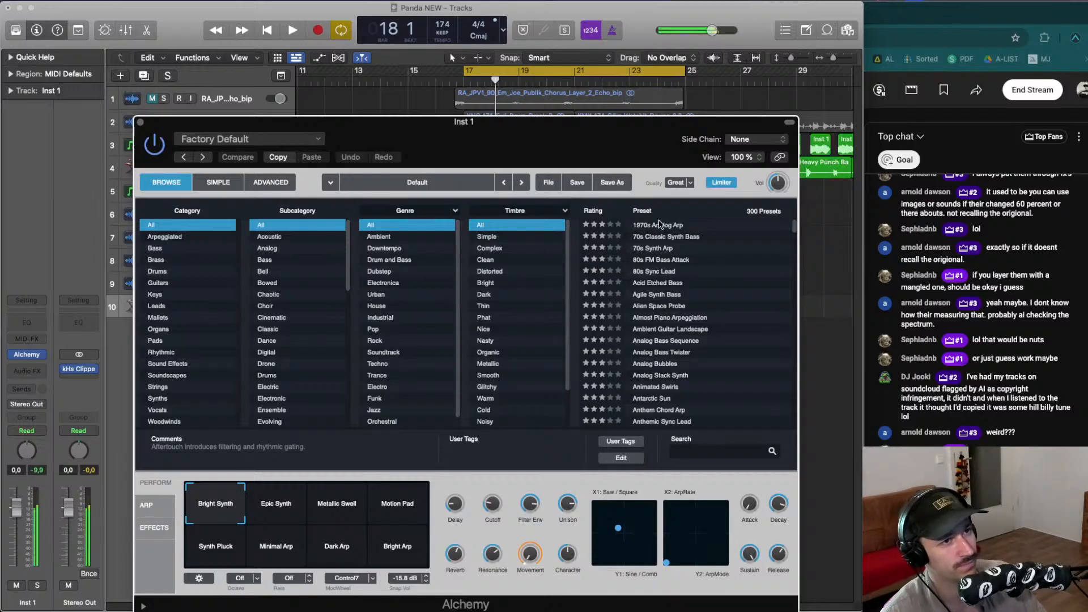
left_click(659, 224)
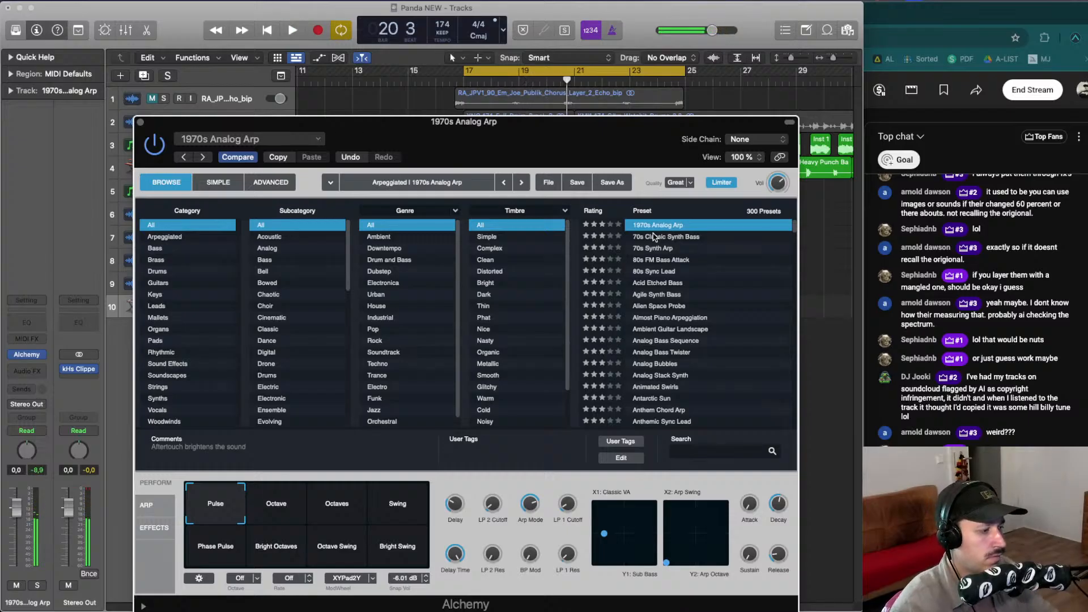
- Look through Alchemy's effects and arpeggiator pages, nudging the arp Length knob slightly
left_click(154, 527)
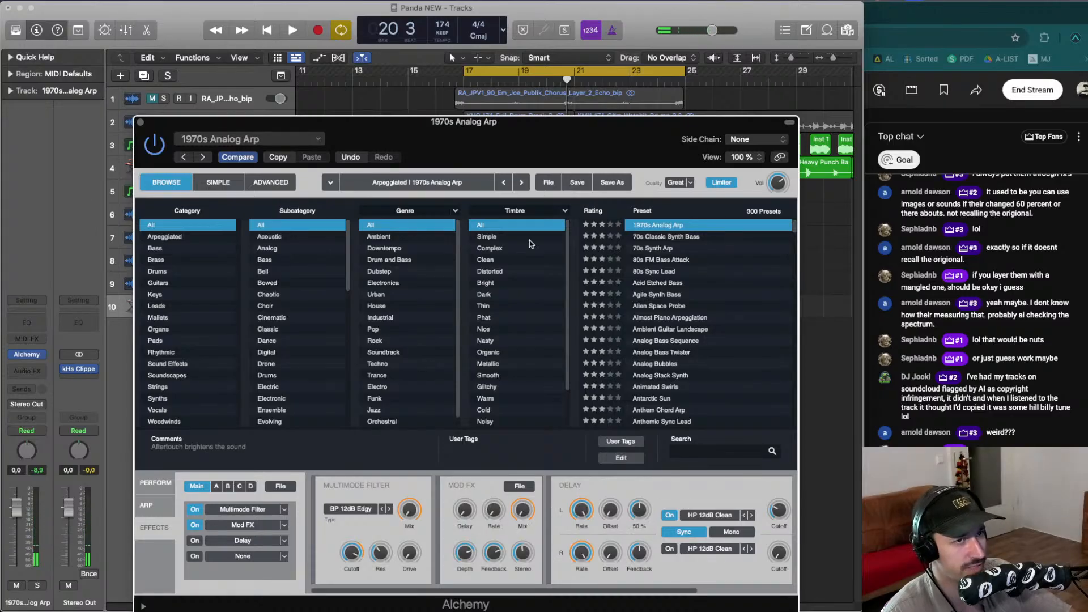
left_click(148, 506)
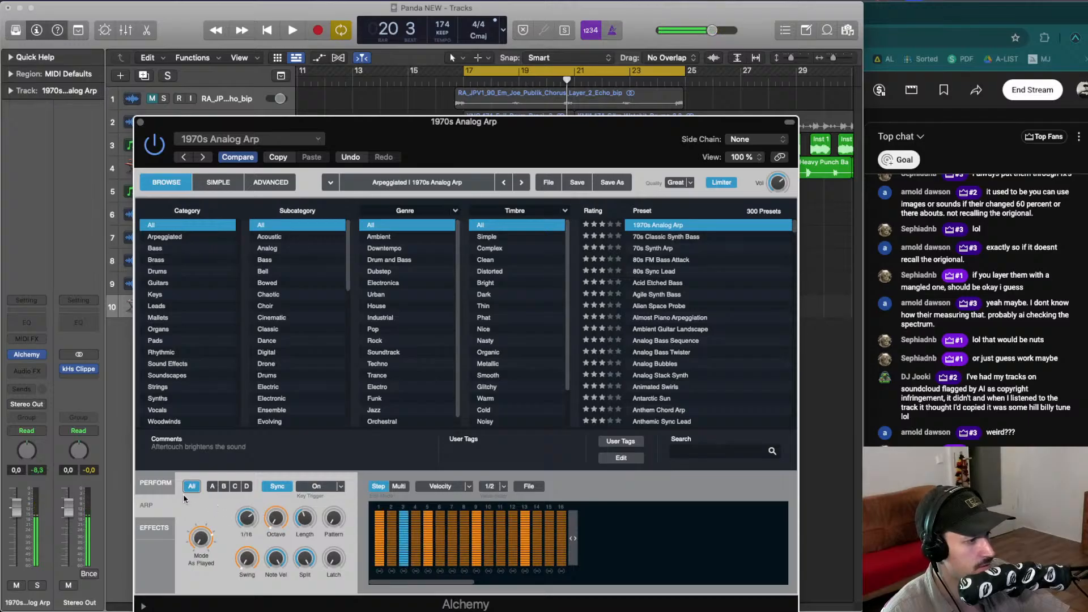
left_click(157, 483)
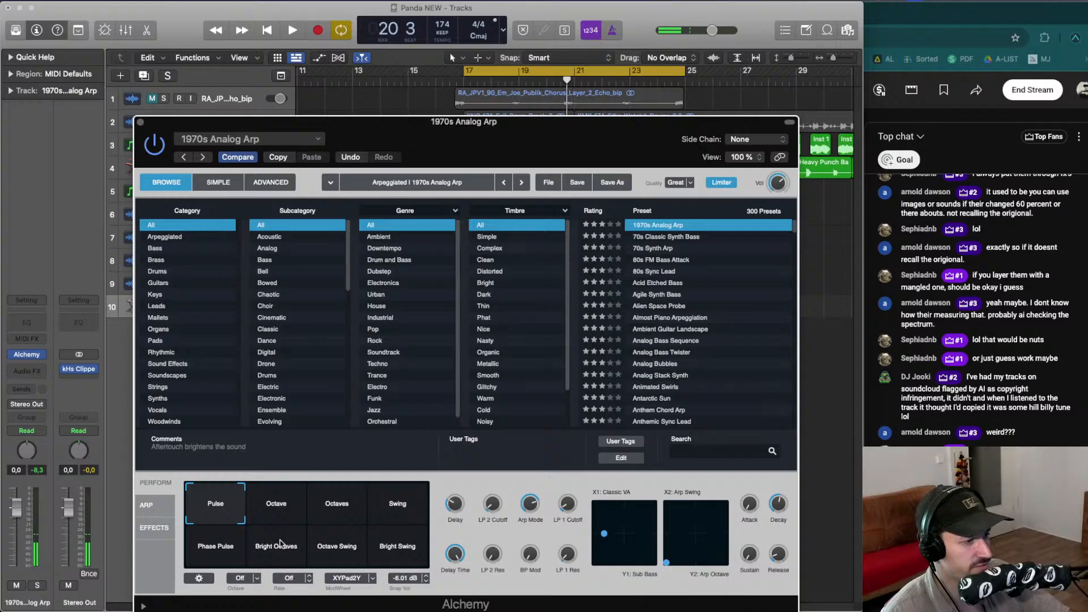
left_click(146, 504)
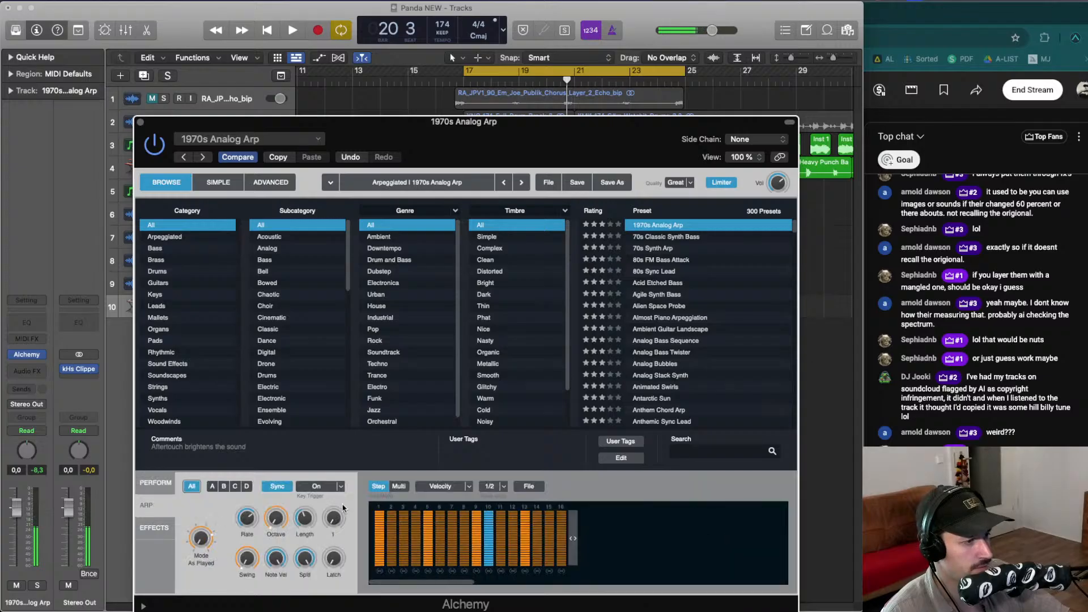
left_click_drag(302, 517, 305, 522)
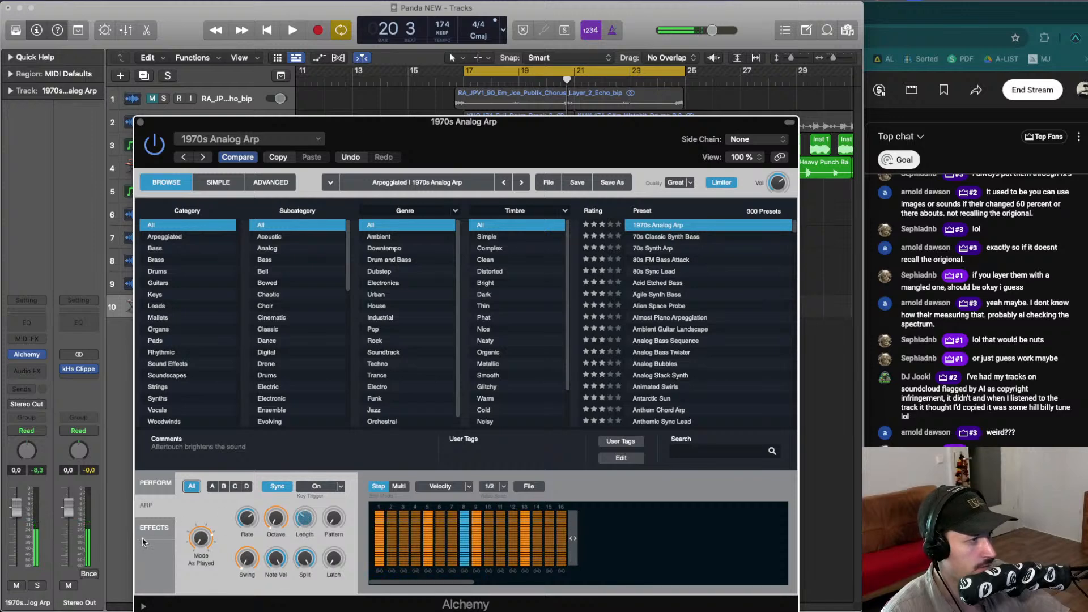
left_click(156, 485)
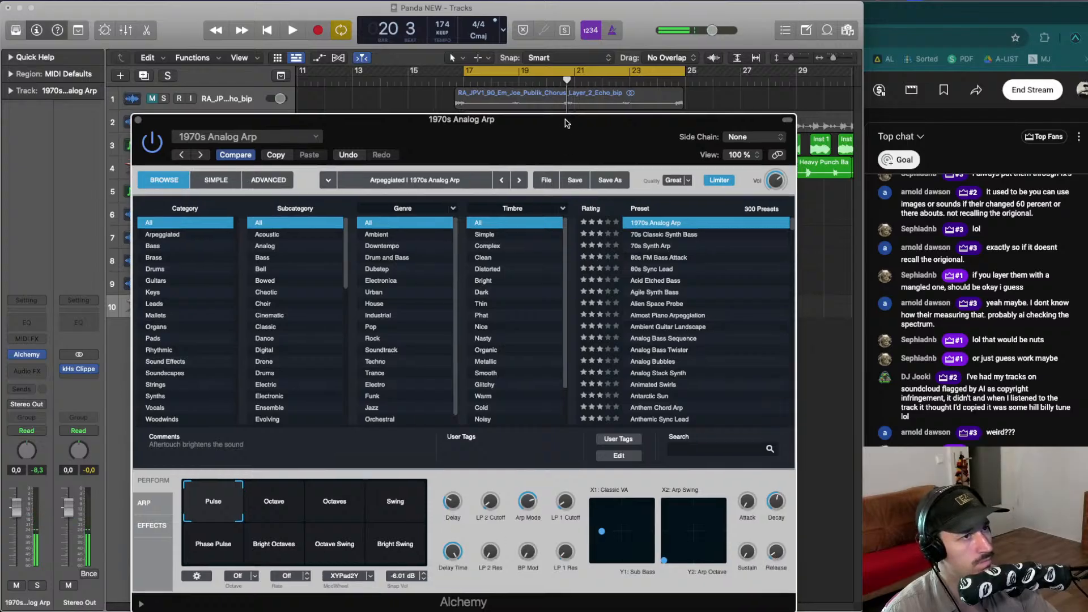
- Switch Alchemy to its advanced view and shorten the amp envelope release to about 0.25 s
left_click_drag(565, 121, 552, 90)
left_click(206, 151)
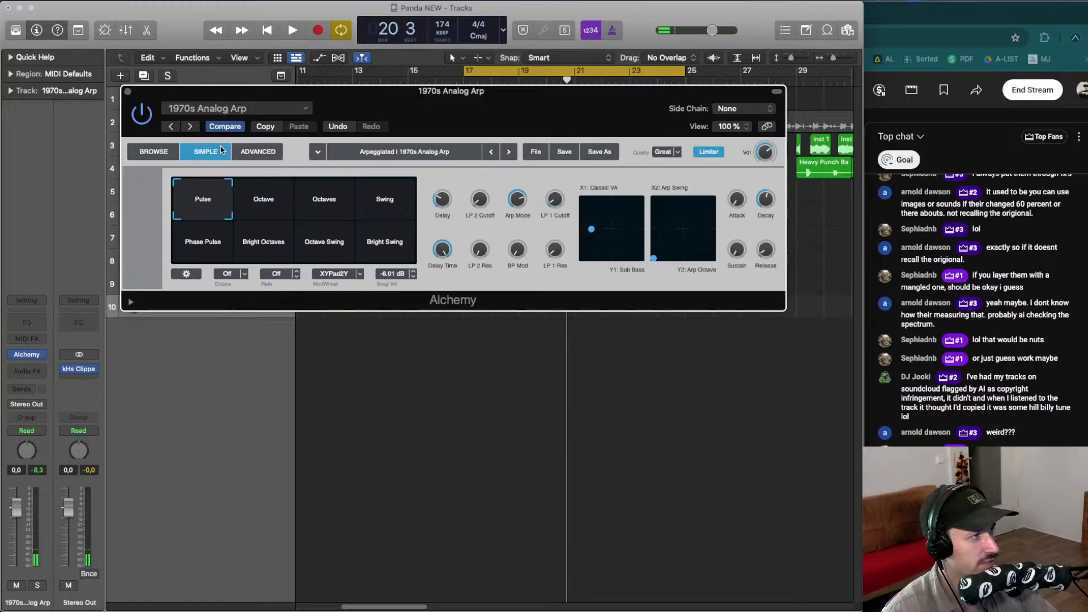
left_click(257, 152)
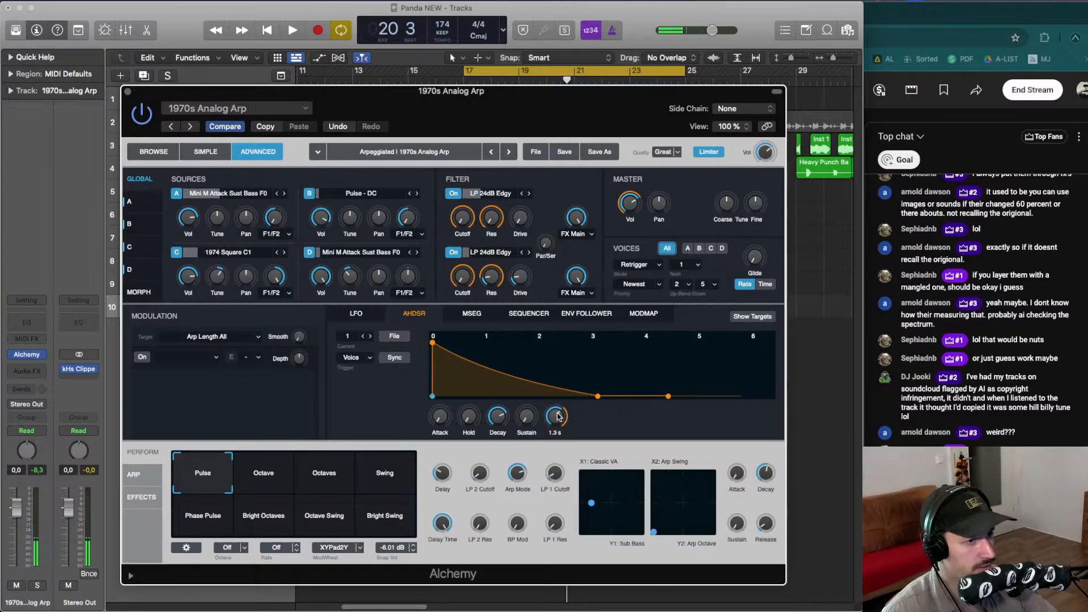
mouse_move(559, 417)
left_mouse_down()
mouse_move(556, 436)
mouse_move(554, 418)
left_mouse_up()
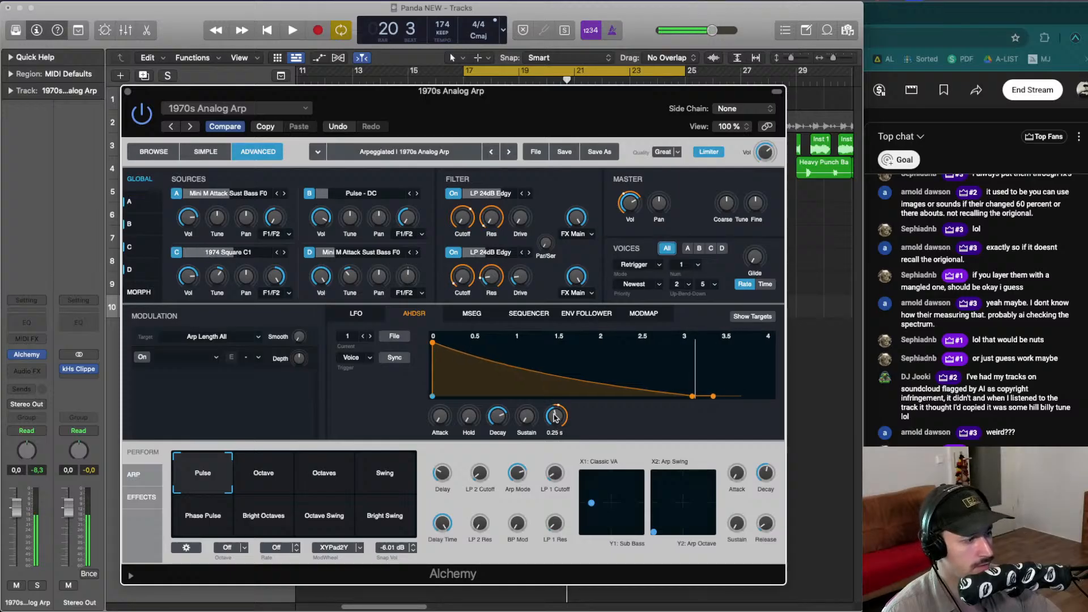
- Play back the section repeatedly to audition the arp sound
key("space")
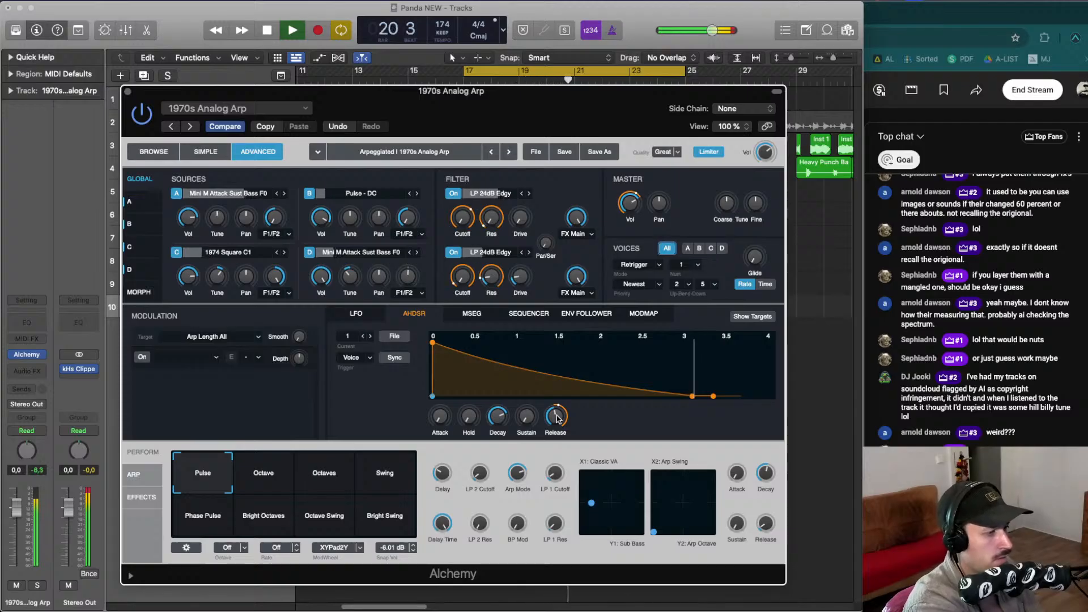
key("space")
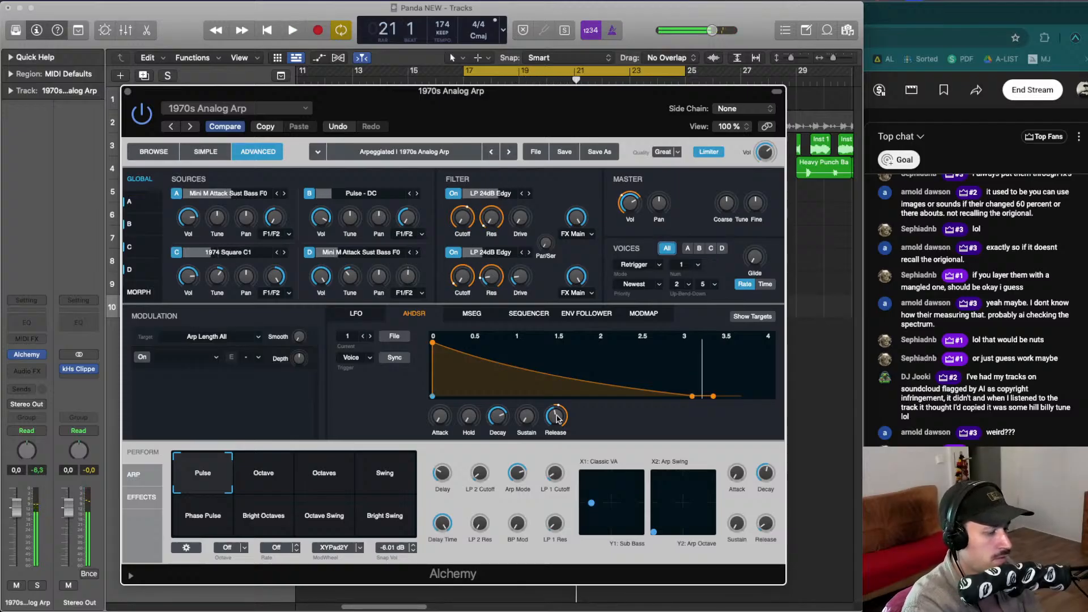
key("space")
key("space")
key("space")
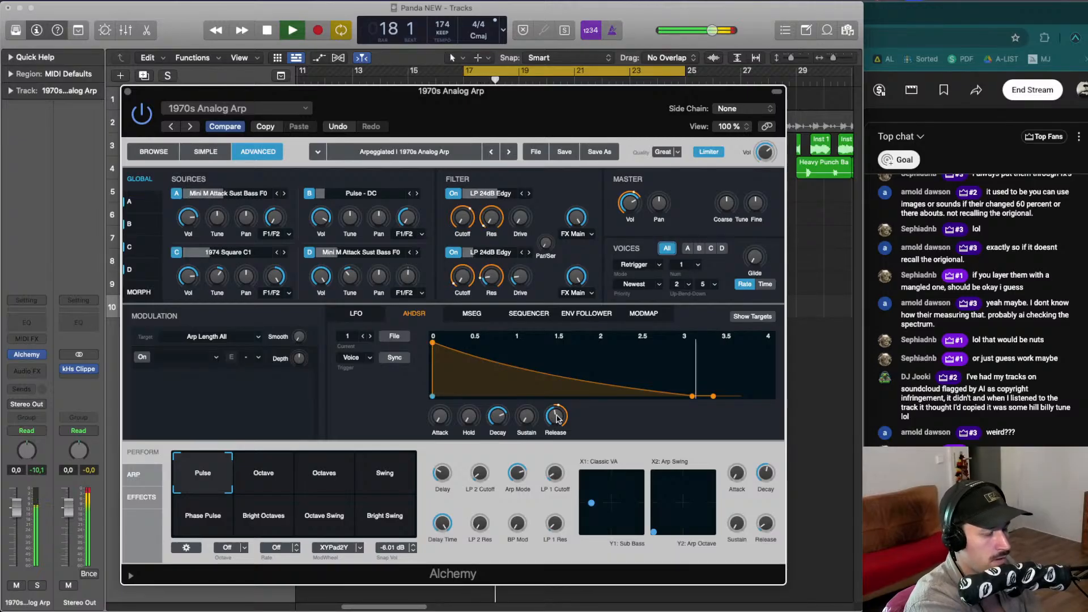
key("space")
key("space")
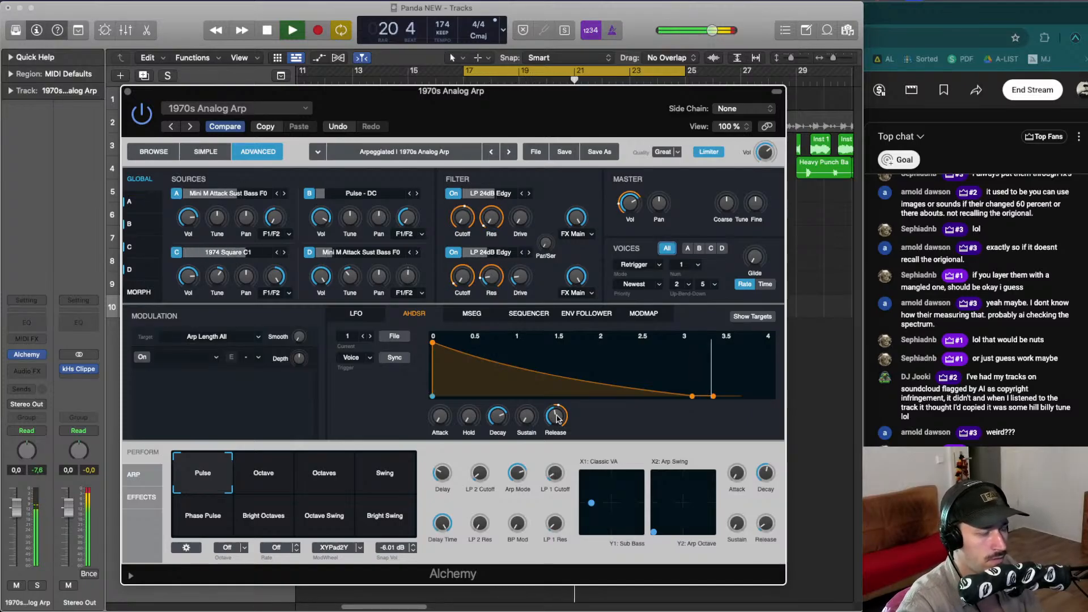
key("space")
key("space")
key("space")
key("space")
key("space")
key("space")
key("space")
key("space")
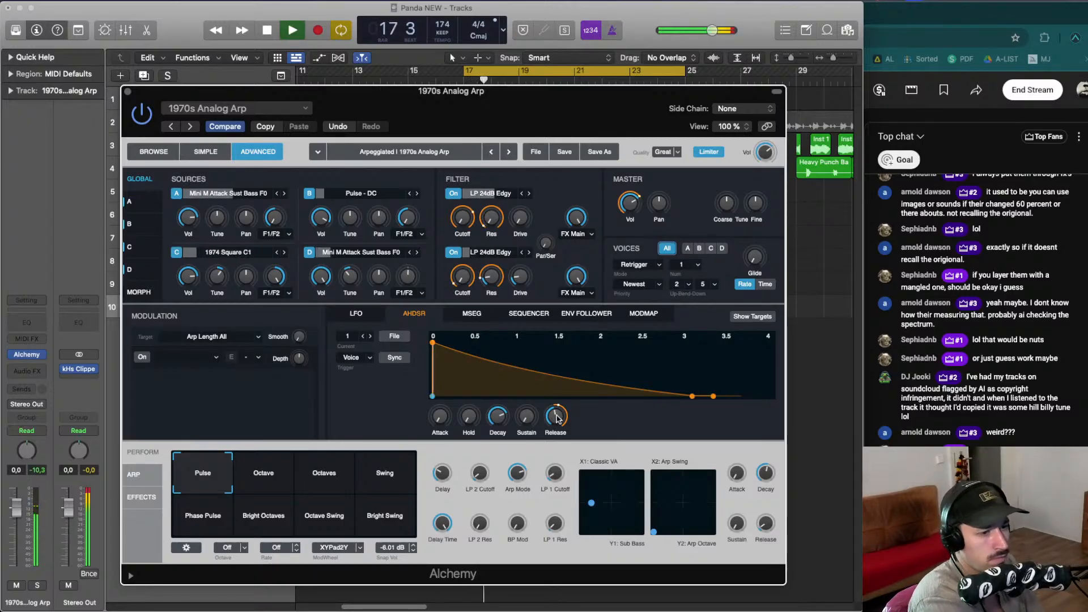
key("space")
key("space")
key("space")
key("space")
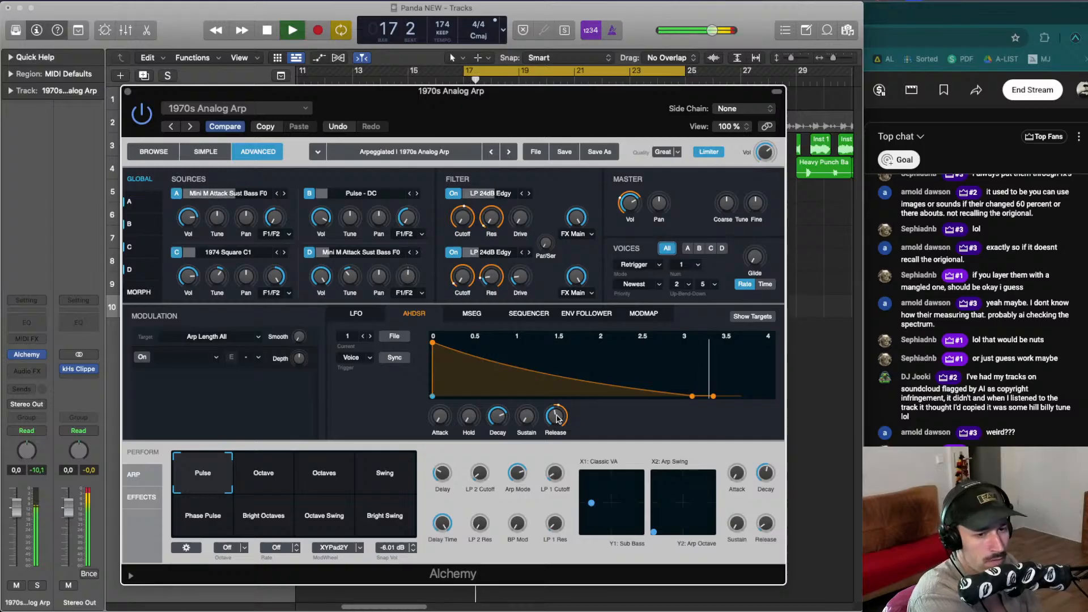
key("space")
key("space")
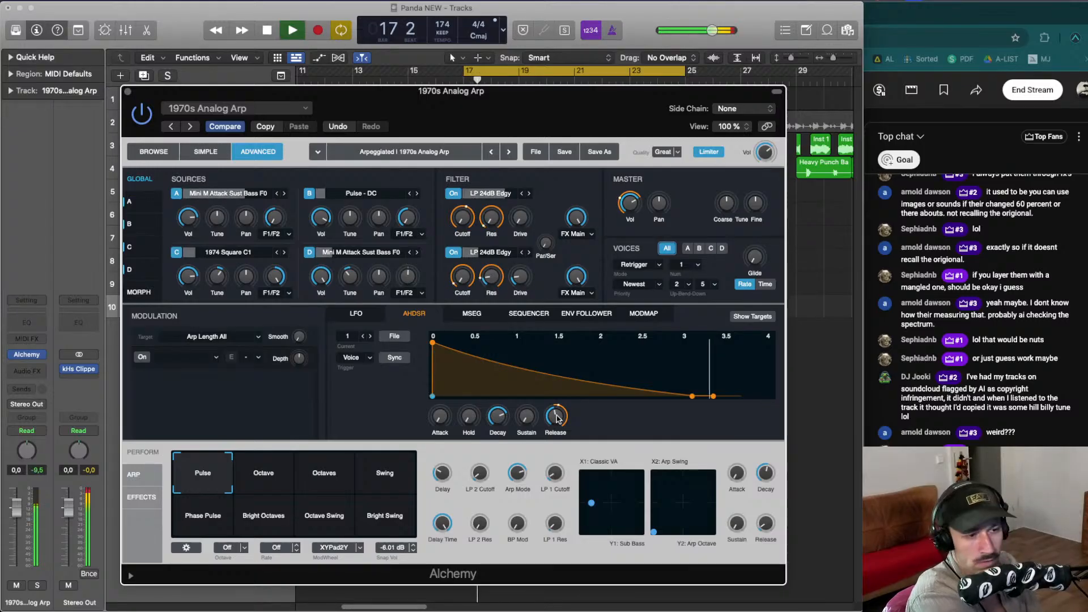
key("space")
key("space")
key("space")
key("space")
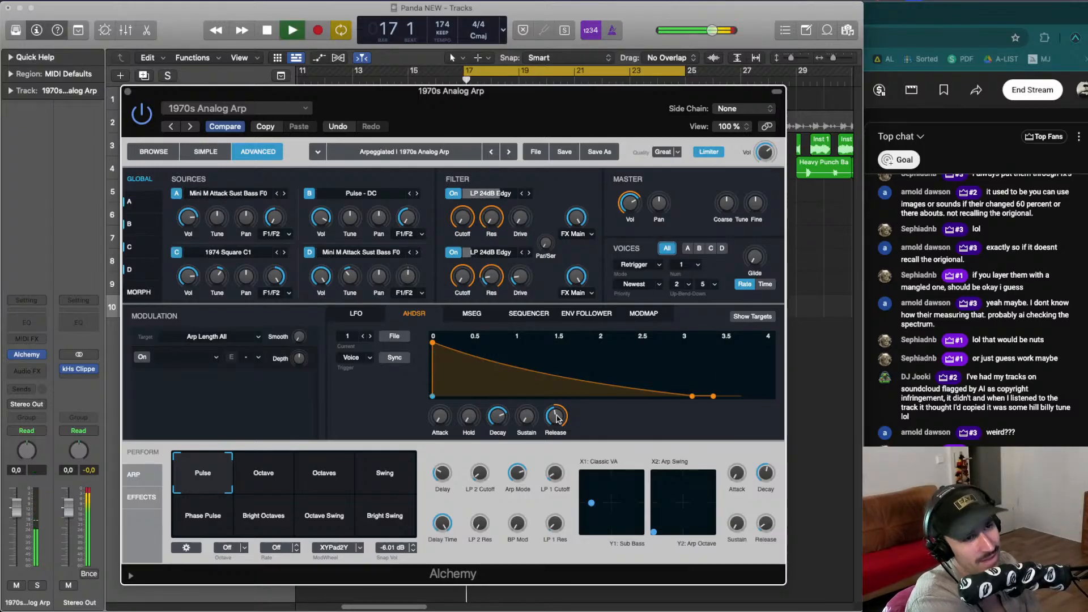
key("space")
key("space")
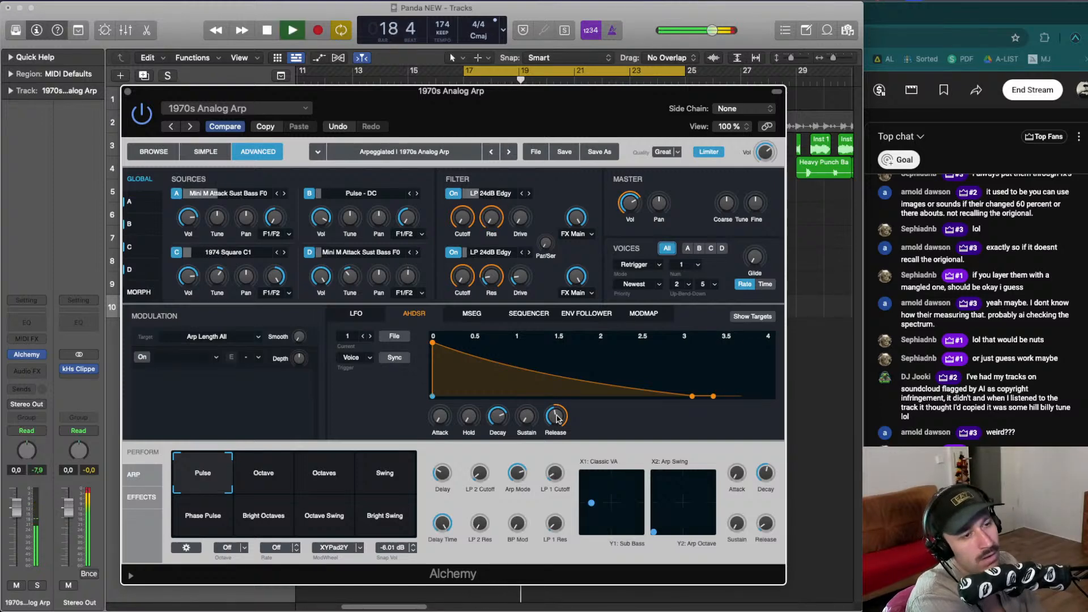
key("space")
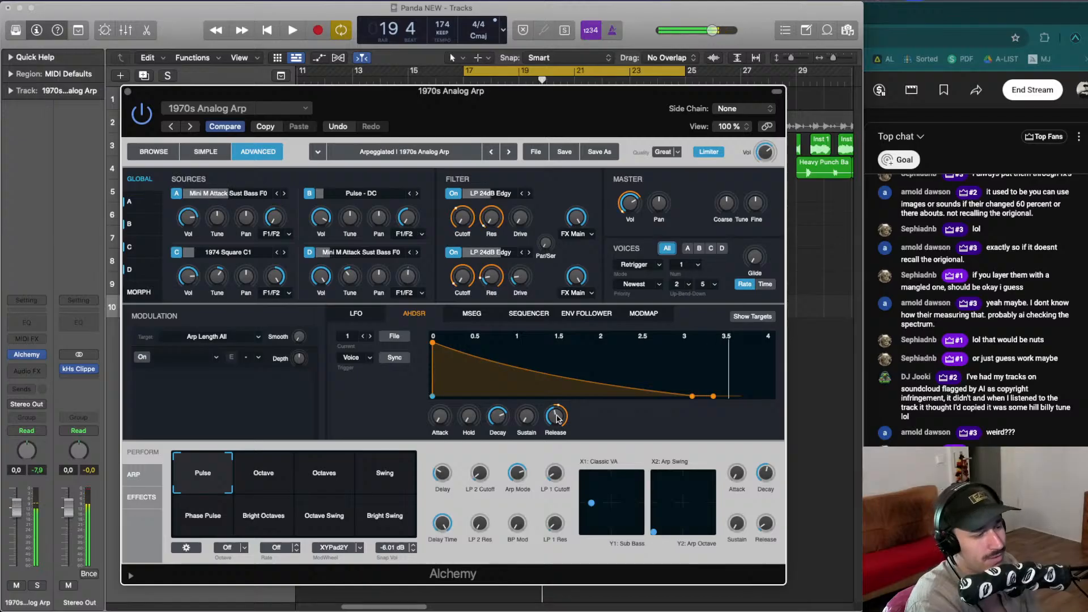
key("space")
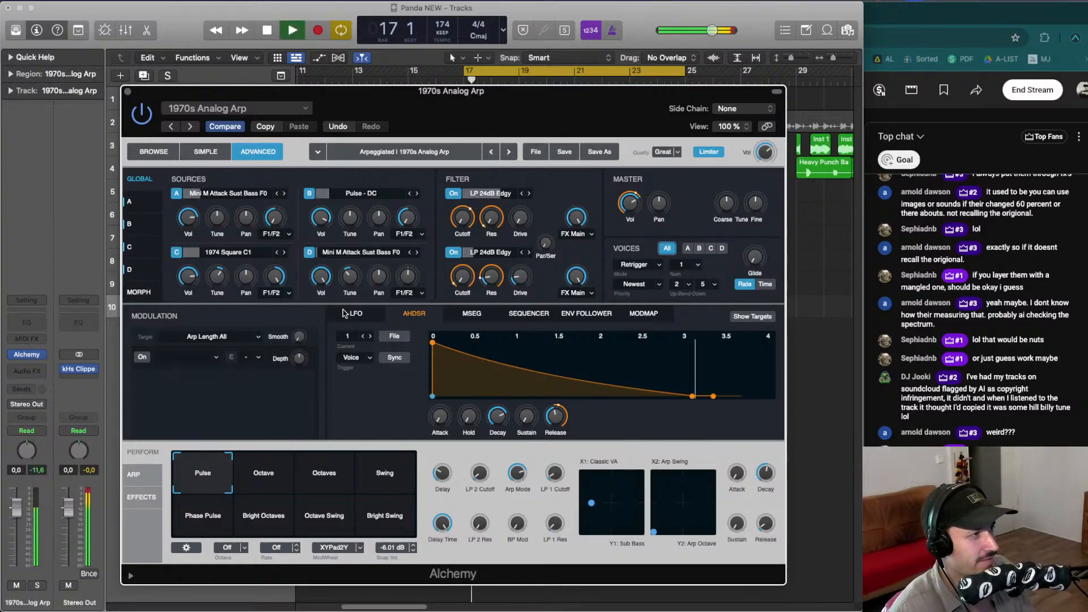
- Open the arp region in the Piano Roll, move its note, and quantize it to 1/16 notes
left_click(128, 91)
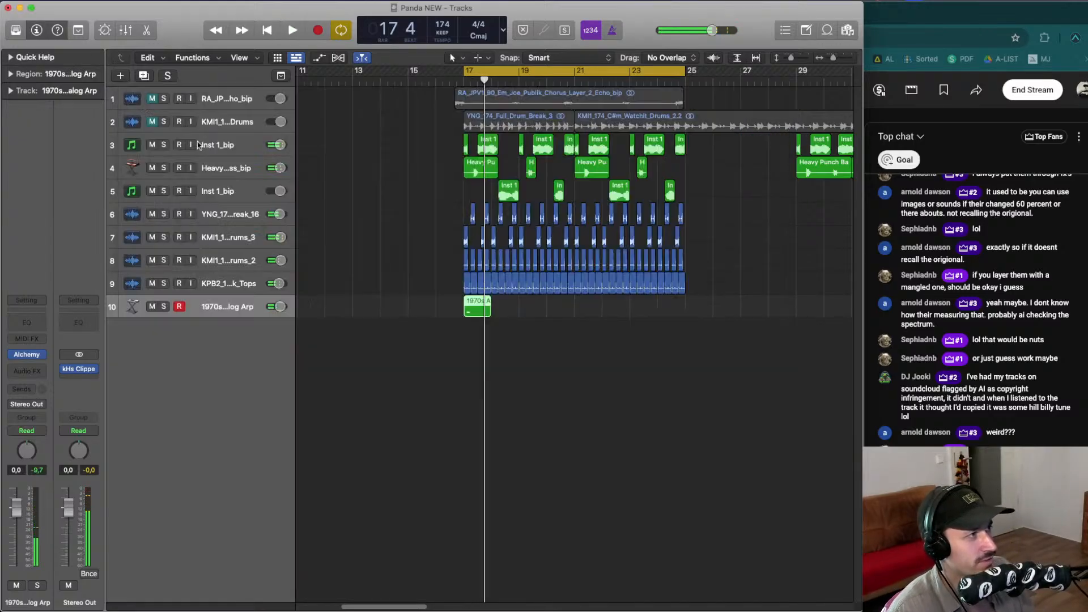
double_click(476, 309)
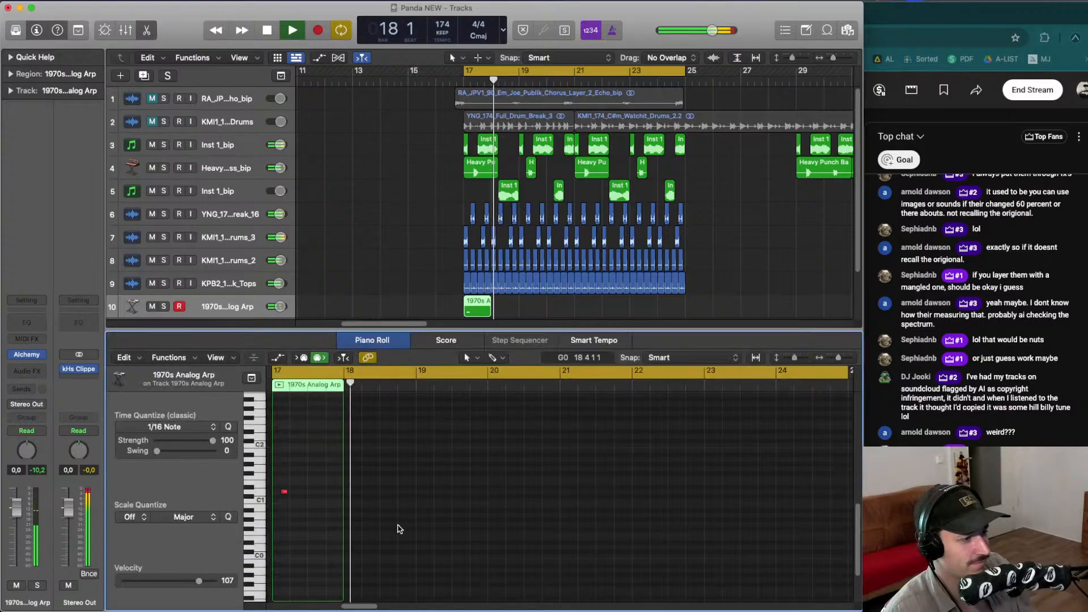
left_click_drag(293, 488, 257, 481)
left_click(228, 428)
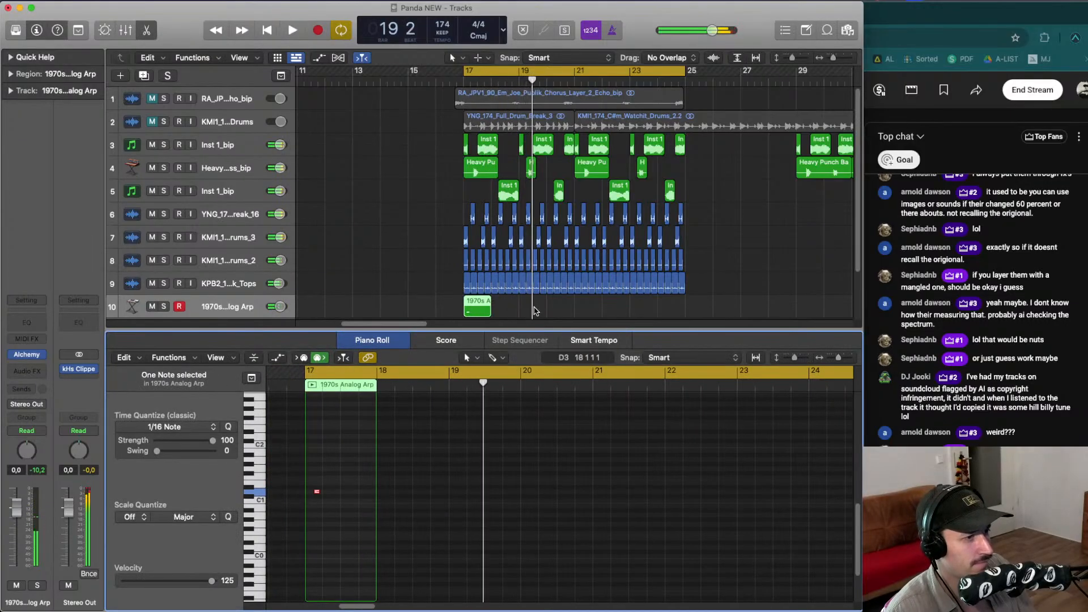
key("space")
- Copy the arp region so four copies sit at bars 17, 19, 21 and 23, then close the editor
left_click(530, 285)
left_click_drag(471, 309, 588, 258)
key("space")
left_click_drag(504, 302, 506, 306)
key("e")
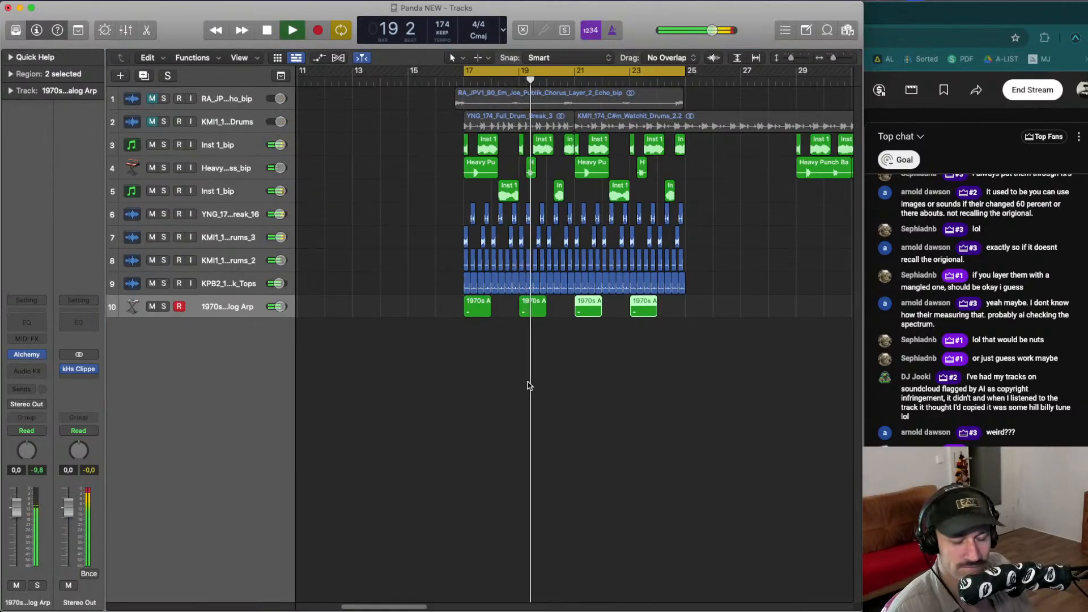
- Select the four arp regions and solo the arp track for playback
left_click_drag(682, 370, 477, 313)
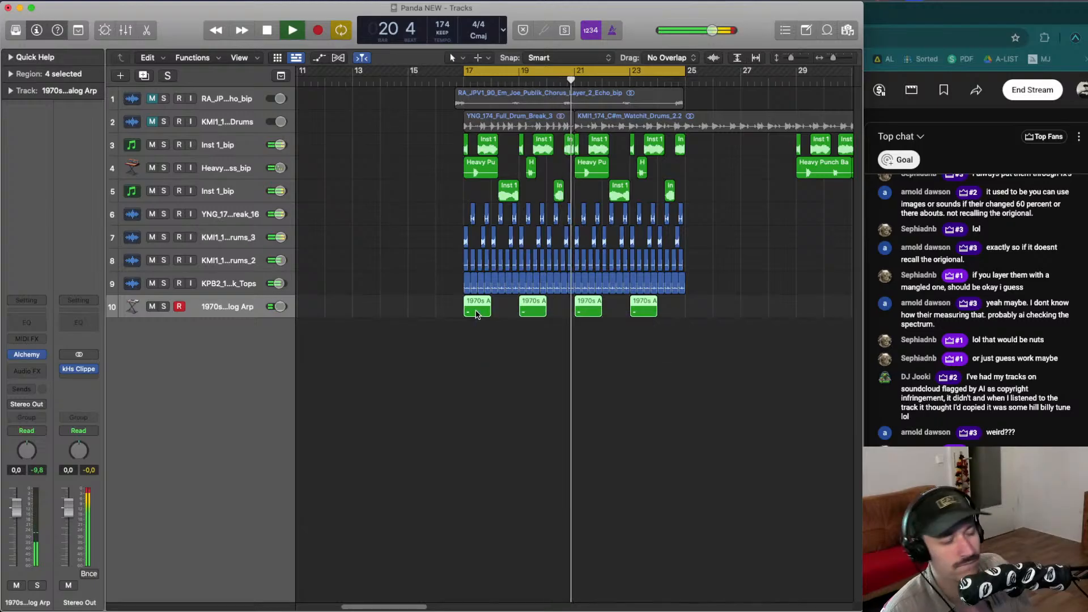
left_click_drag(650, 339, 474, 311)
key("ctrl+s")
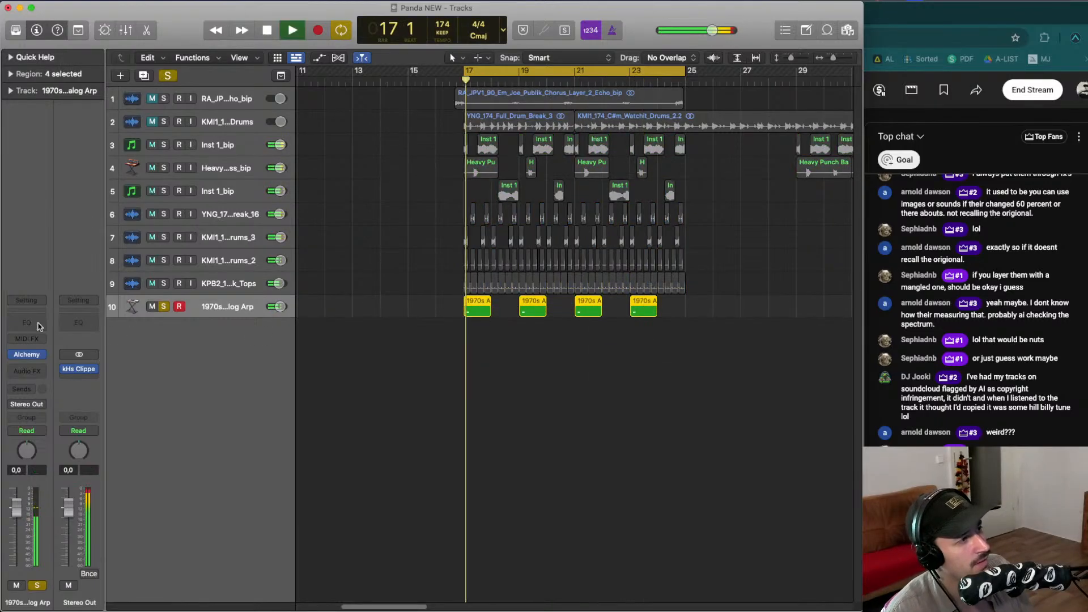
key("space")
- Insert BEAM Haze as an audio effect on the arp track
left_click(27, 370)
left_click(141, 411)
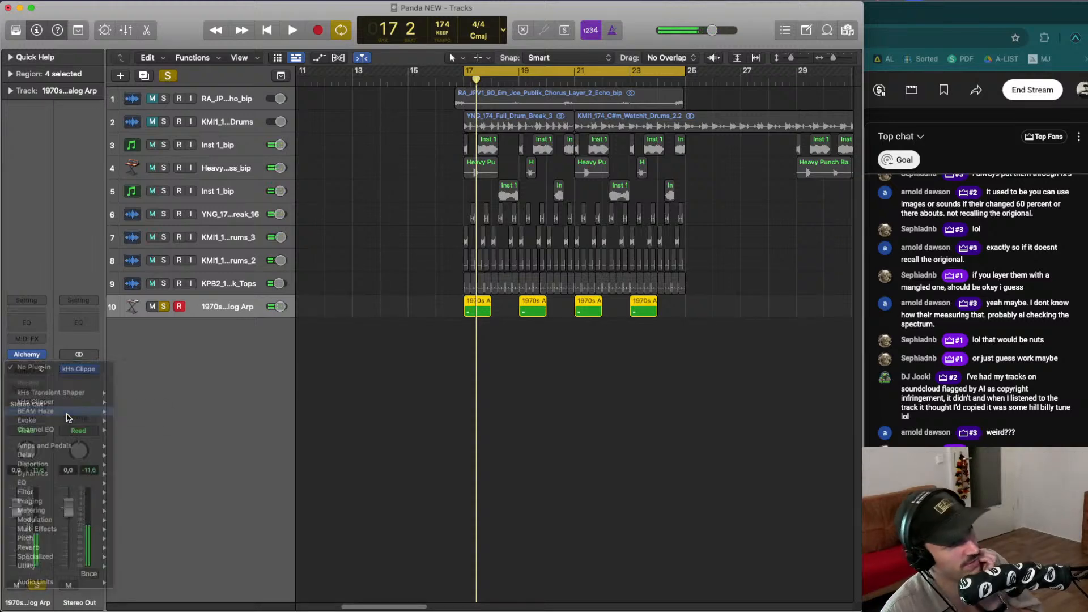
key("space")
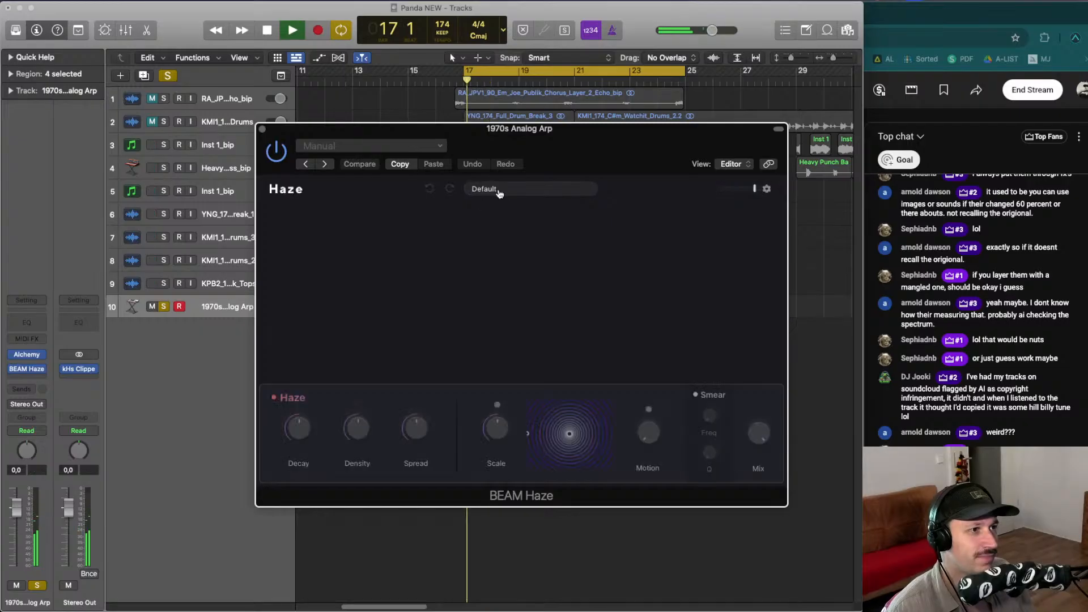
- Audition BEAM Haze presets such as Slapback, Ringing Keys, Planetary Wash and Honky-Tonk during playback
left_click(499, 189)
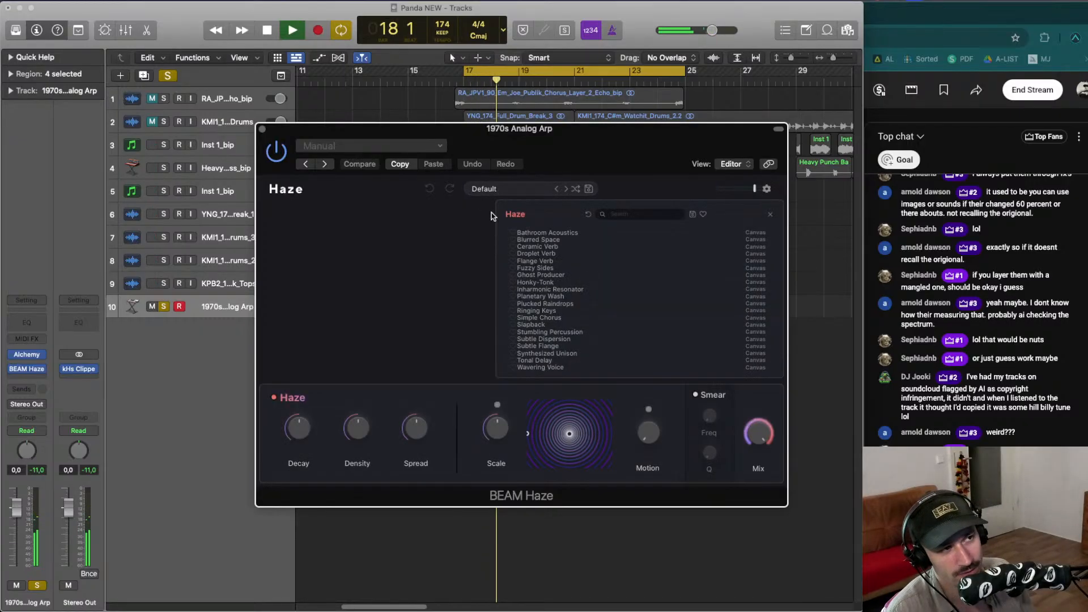
left_click(562, 333)
left_click(554, 325)
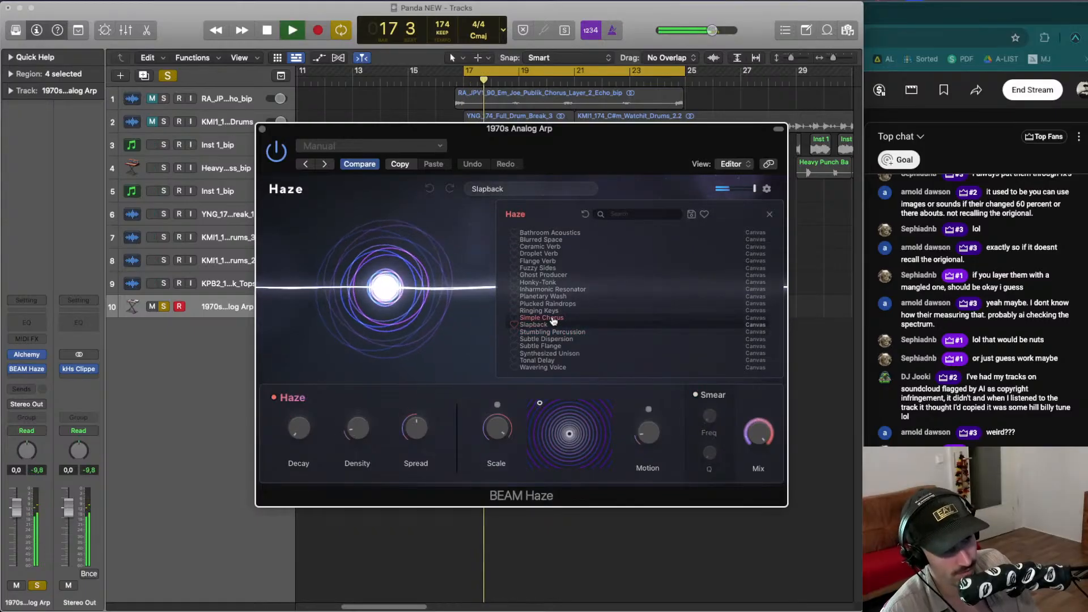
left_click(553, 312)
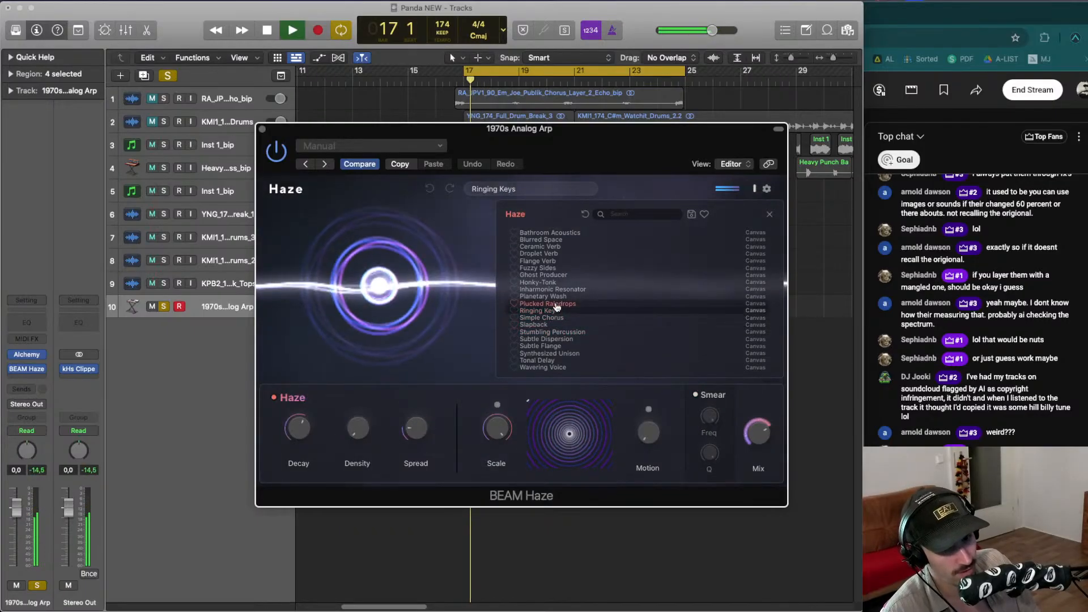
left_click(554, 297)
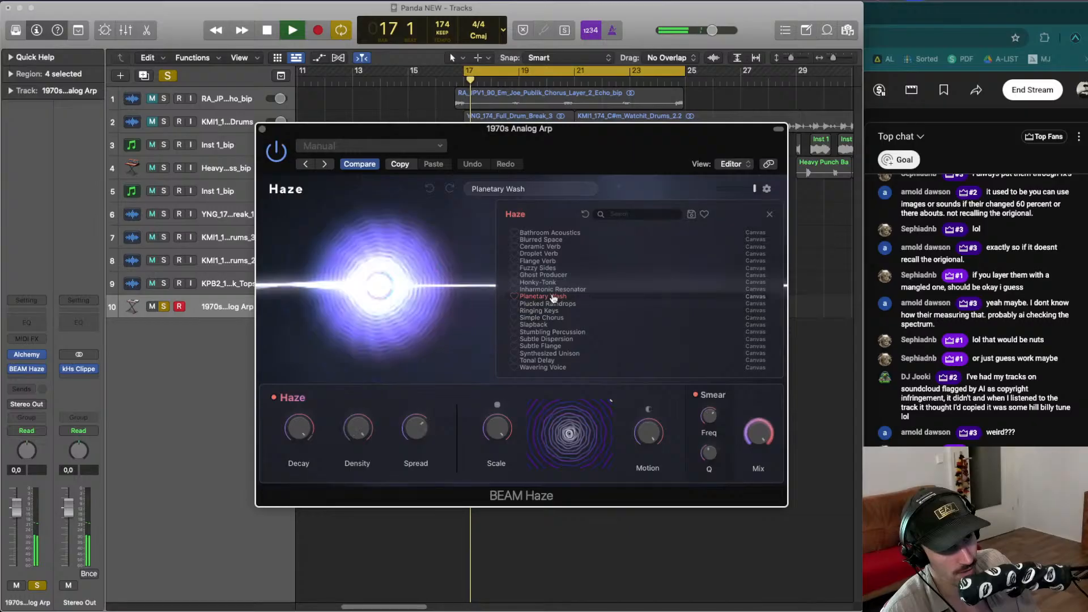
left_click(553, 289)
key("space")
key("space")
left_click(553, 282)
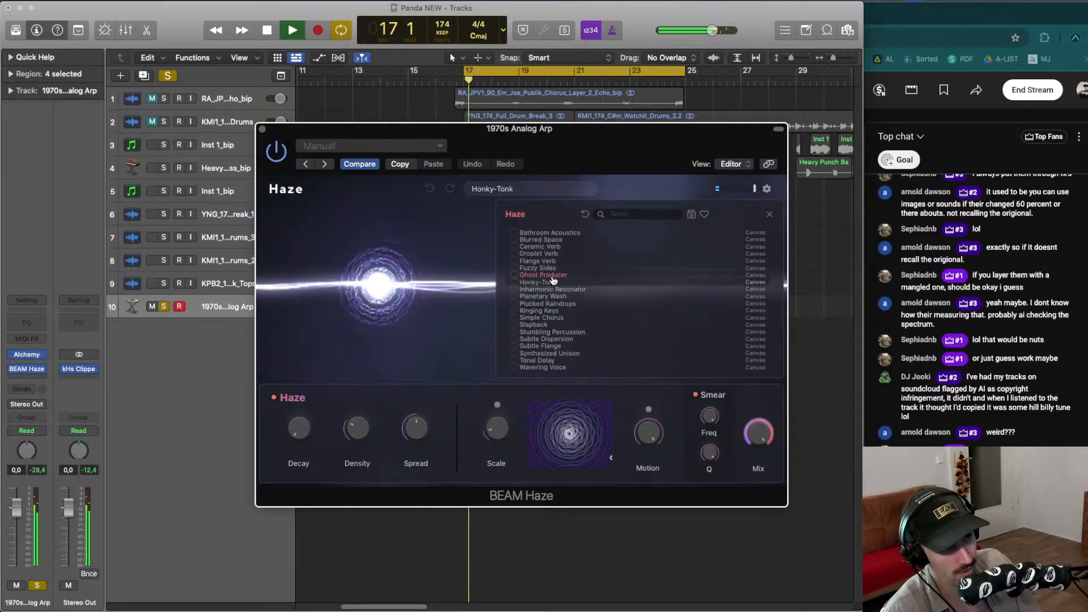
key("space")
key("space")
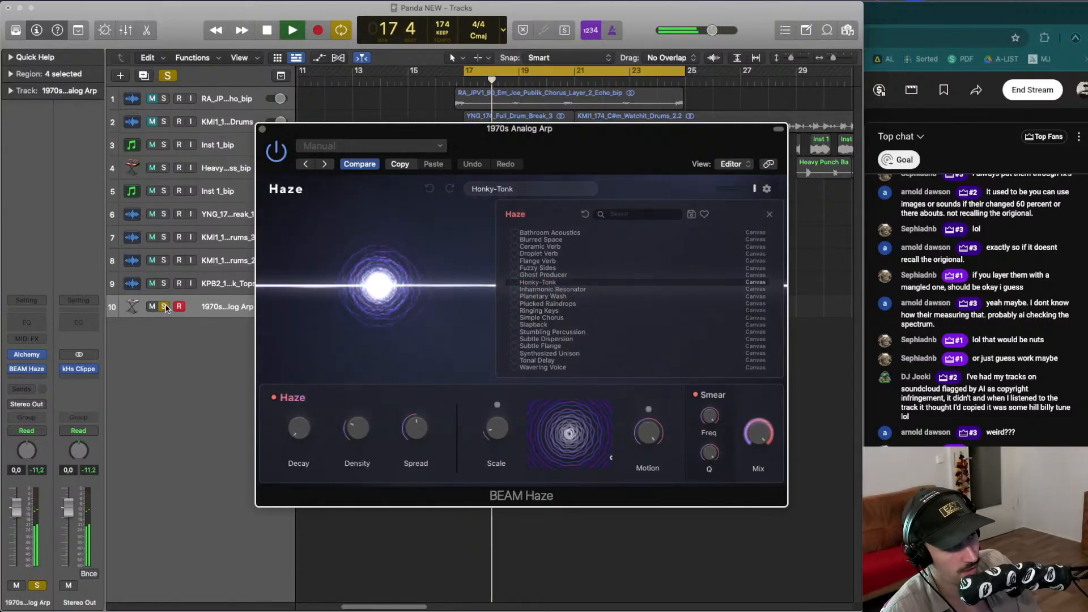
- Unsolo the arp track and choose the Ghost Producer preset in BEAM Haze
key("s")
key("space")
key("space")
left_click(543, 275)
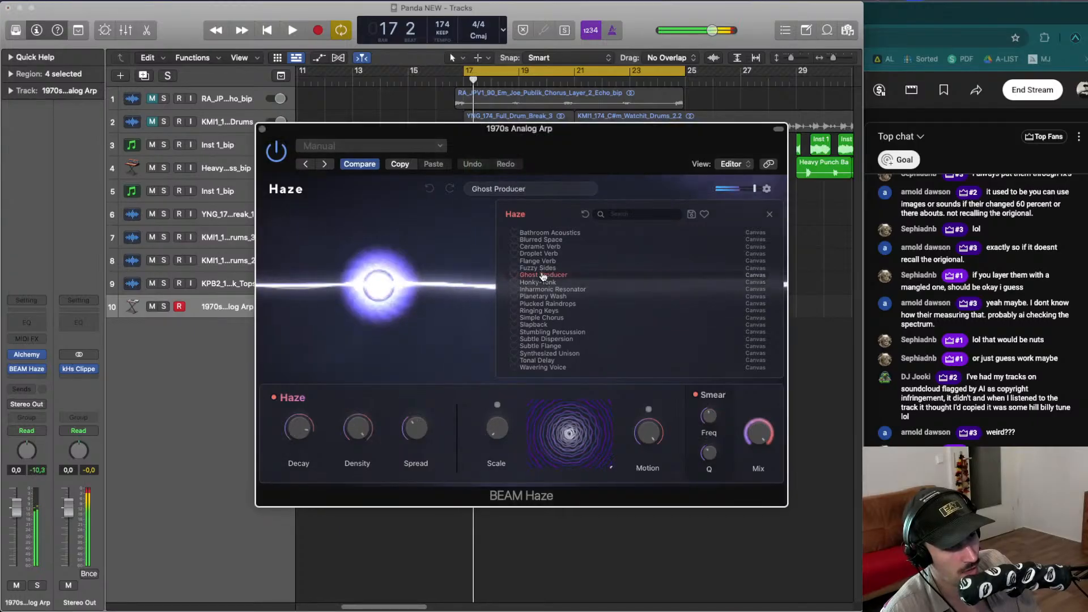
- Audition the Fuzzy Sides, Honky-Tonk, Ceramic Verb, Blurred Space and Bathroom Acoustics presets in BEAM Haze during playback
key("space")
key("space")
left_click(543, 262)
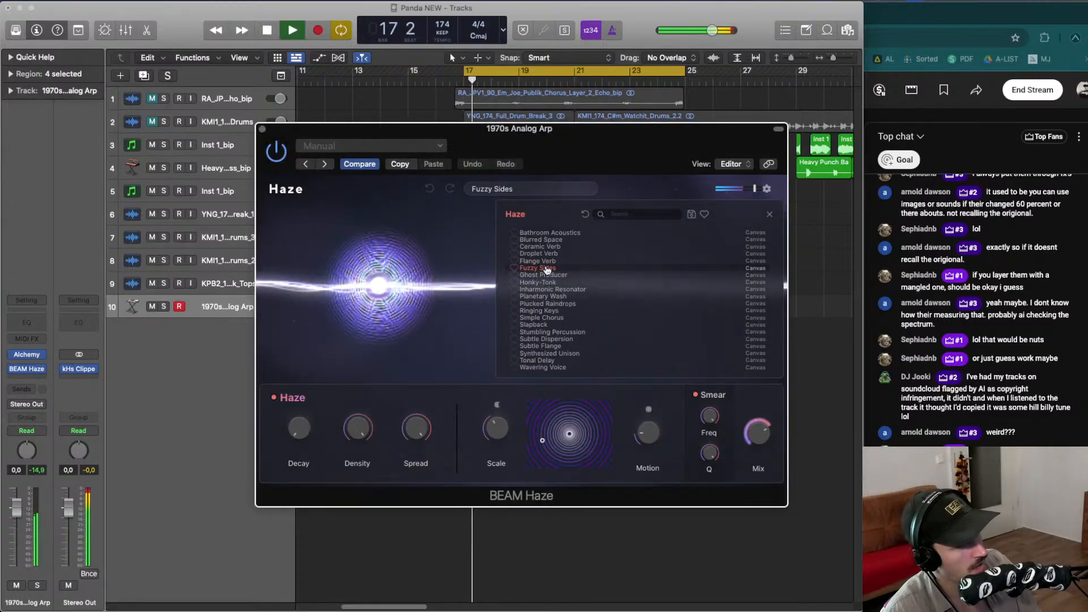
key("space")
key("space")
left_click(538, 253)
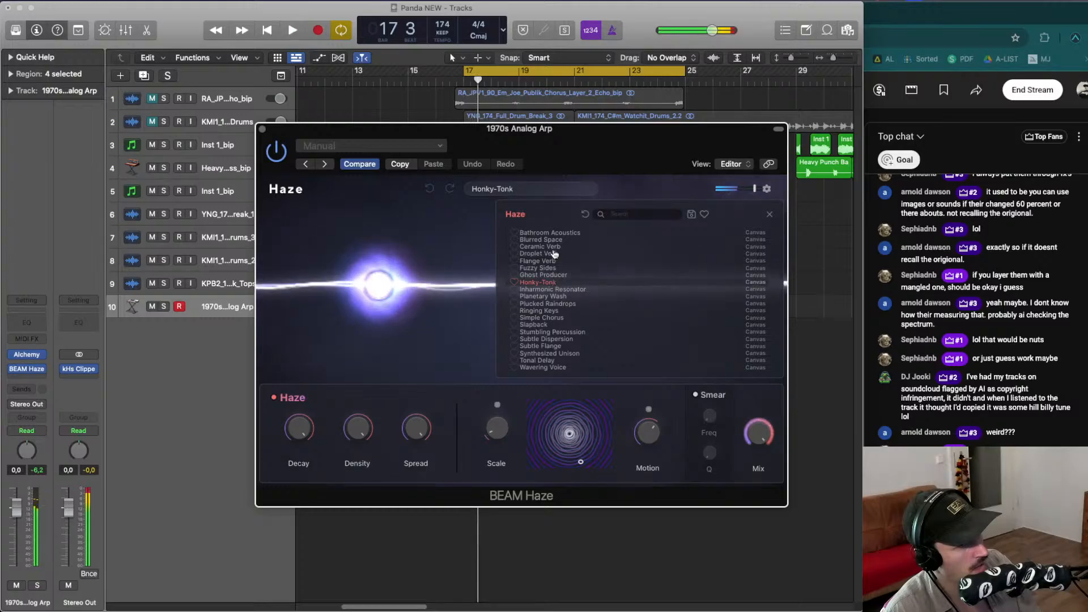
key("space")
key("space")
left_click(555, 248)
key("space")
key("space")
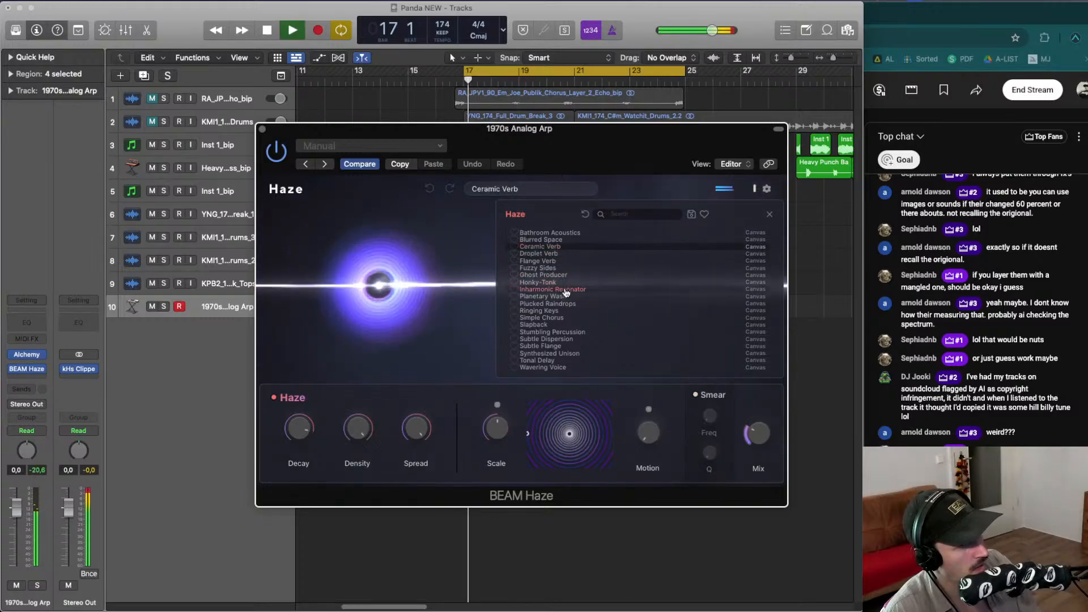
key("space")
key("space")
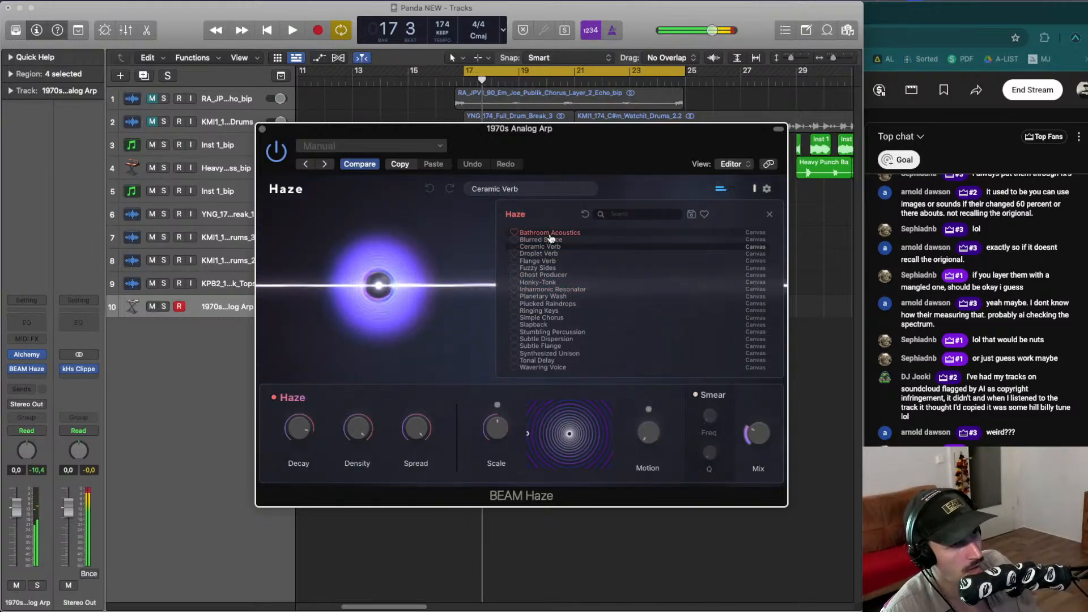
left_click(553, 240)
key("space")
key("space")
key("space")
key("space")
key("space")
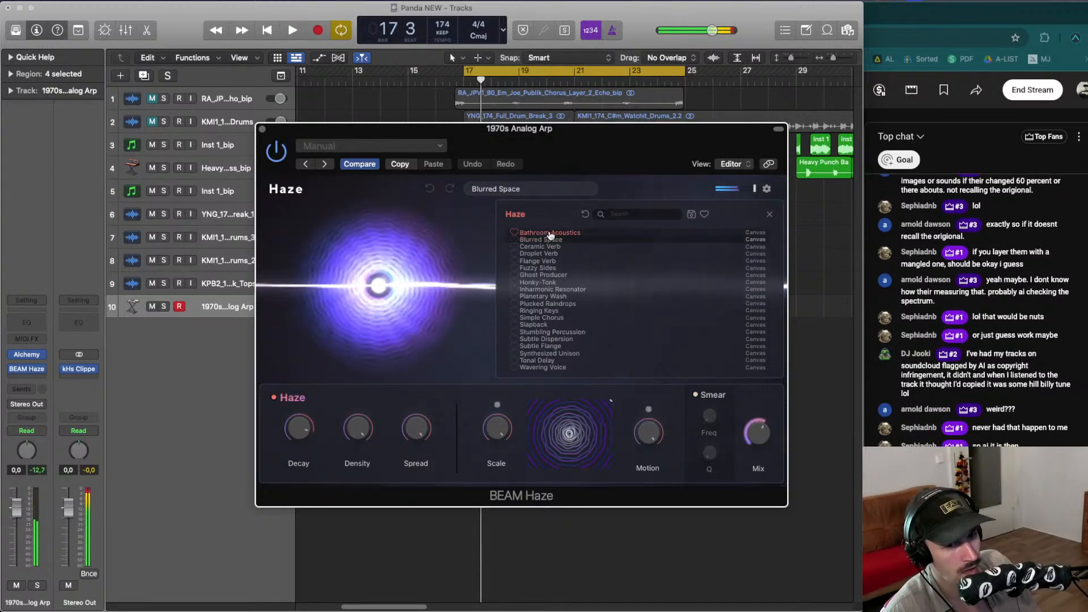
left_click(549, 233)
key("space")
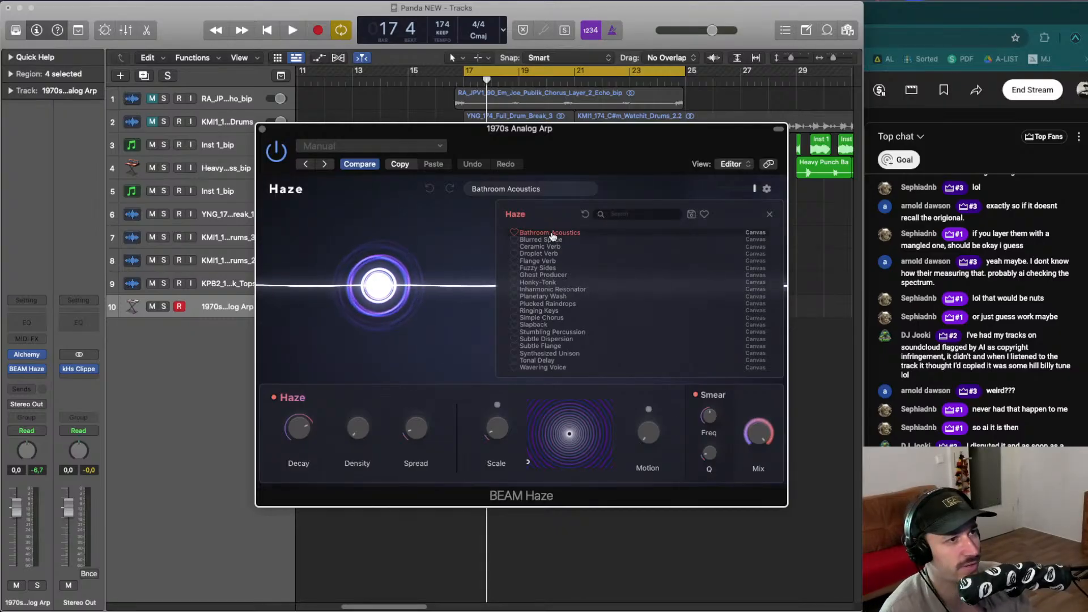
- Audition presets from Subtle Flange through Inharmonic Resonator during playback and settle on the Honky-Tonk preset
key("space")
left_click(564, 346)
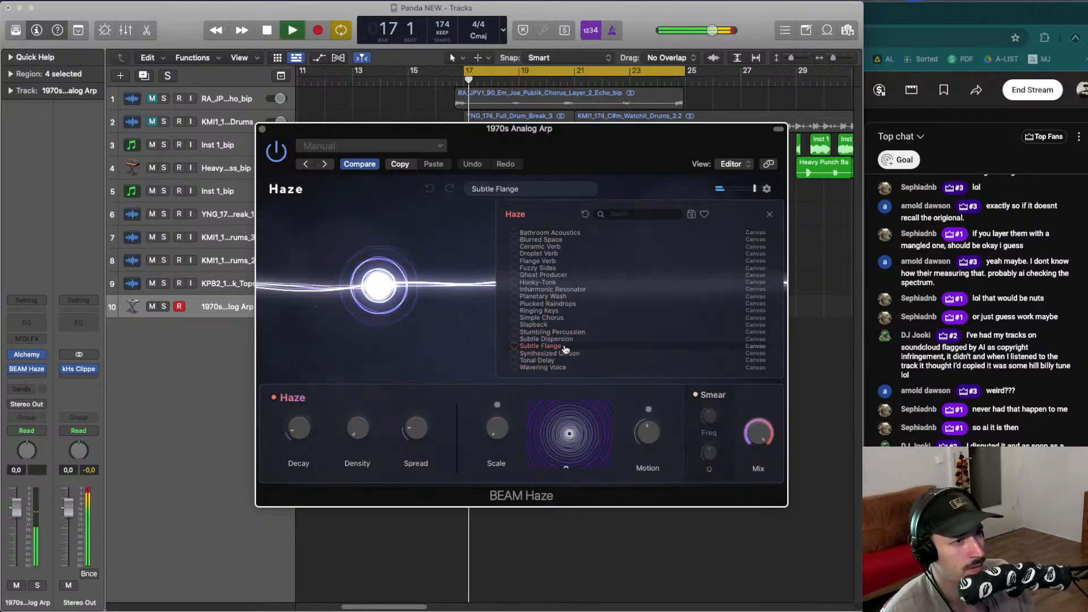
key("space")
left_click(563, 341)
key("space")
key("space")
left_click(566, 347)
key("space")
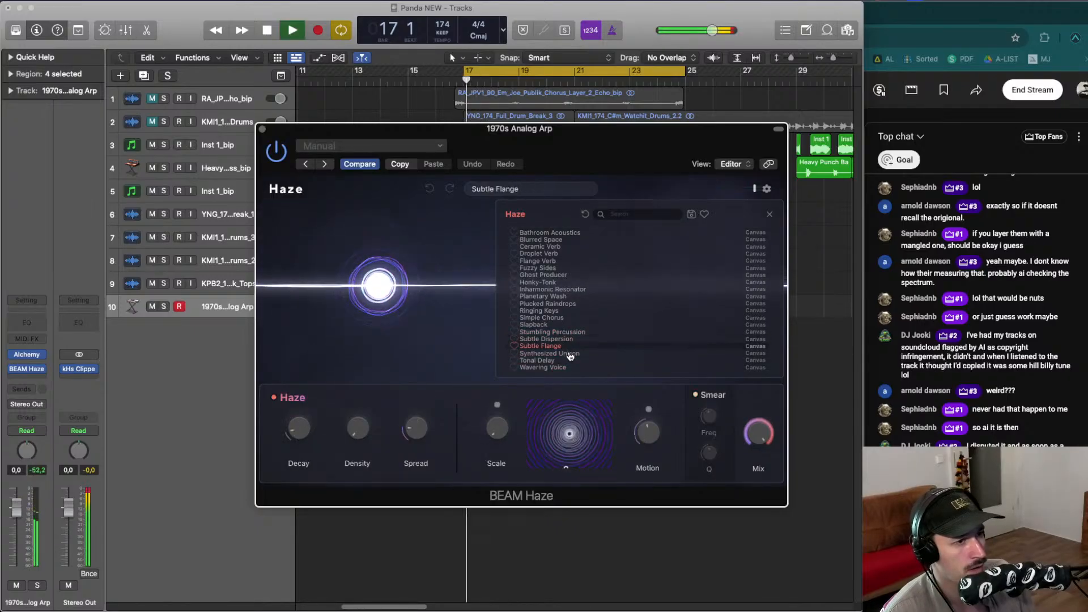
key("space")
key("space")
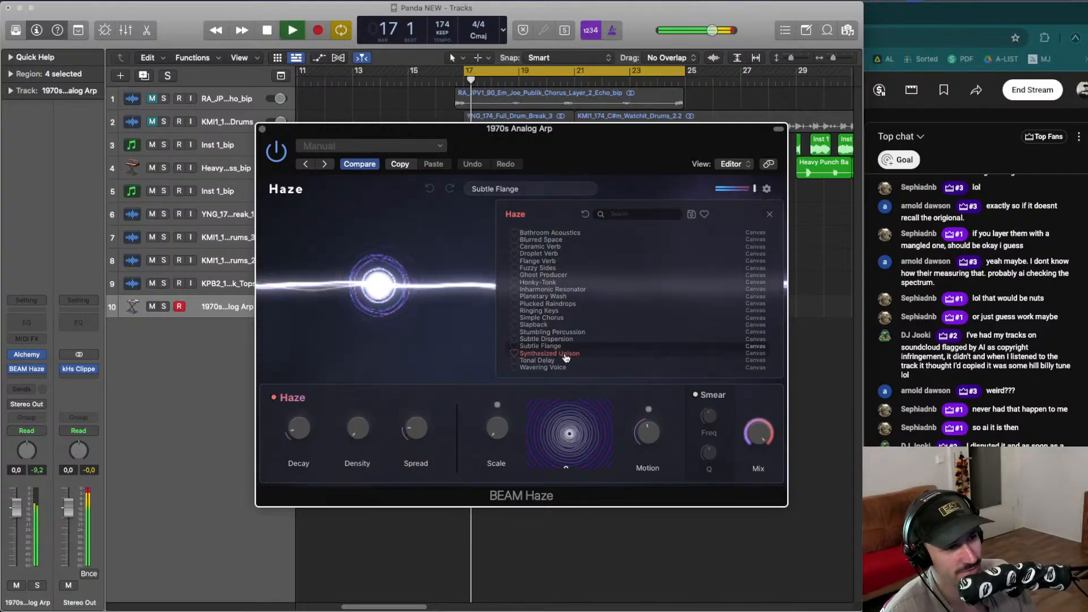
left_click(566, 354)
left_click(567, 360)
left_click(566, 367)
key("space")
key("space")
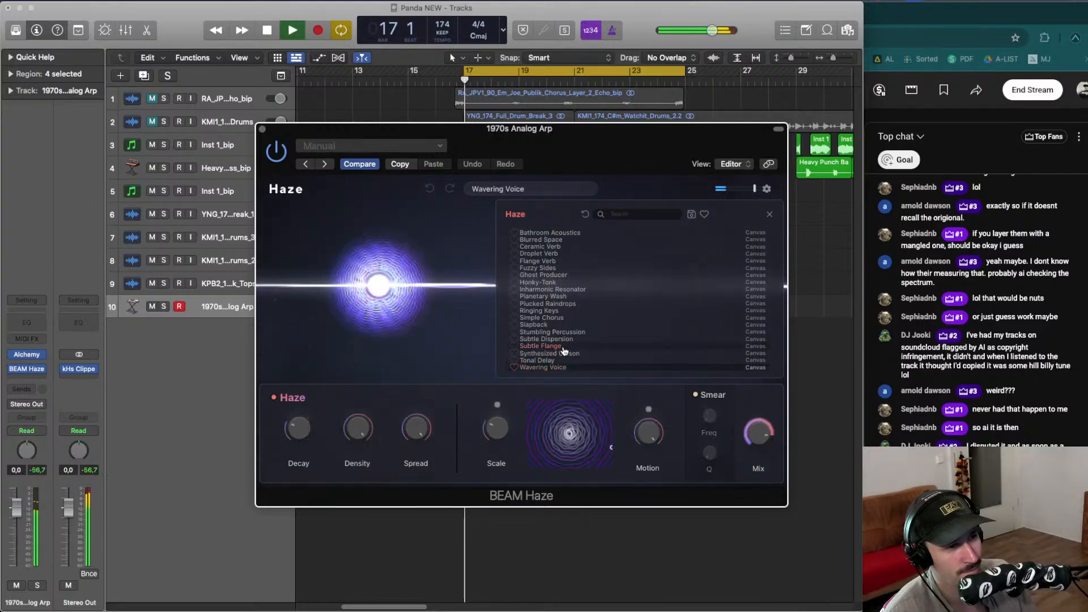
key("space")
left_click(564, 346)
left_click(563, 319)
key("space")
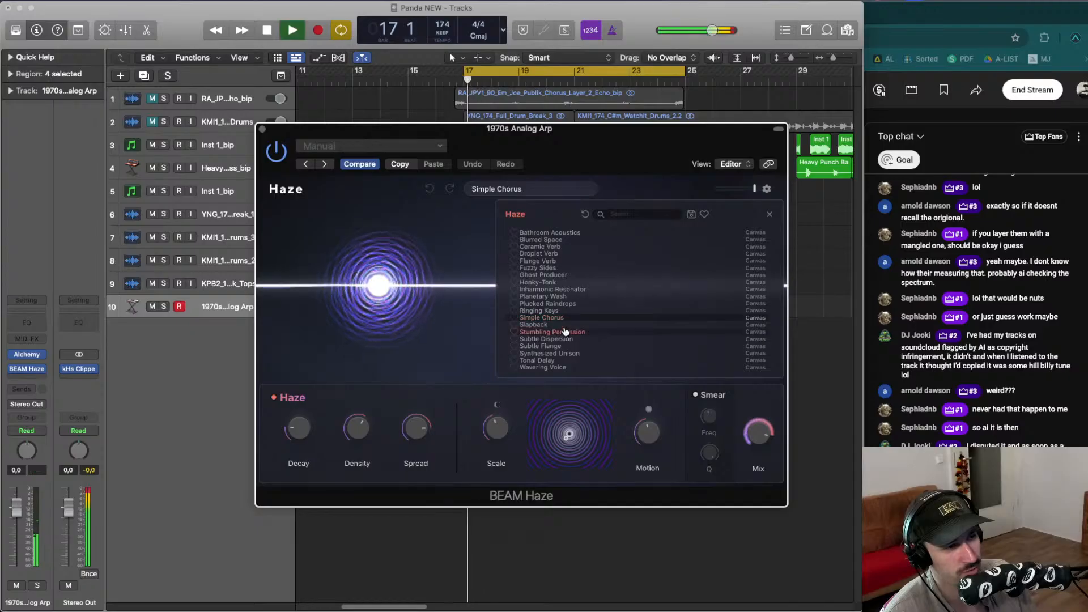
key("space")
left_click(564, 325)
key("space")
key("space")
key("space")
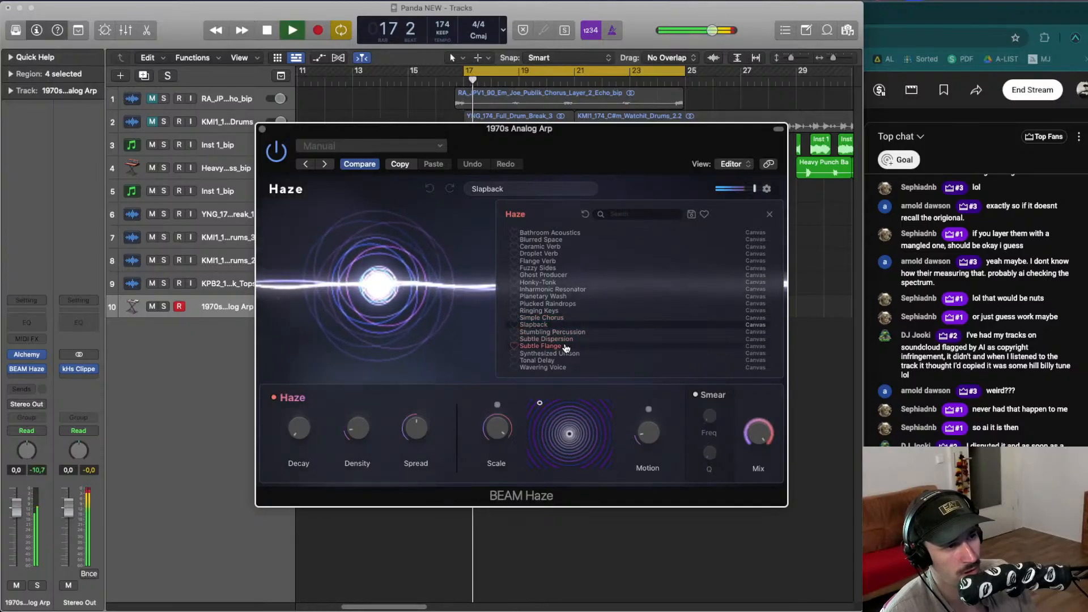
key("space")
left_click(563, 310)
key("space")
key("space")
left_click(564, 303)
key("space")
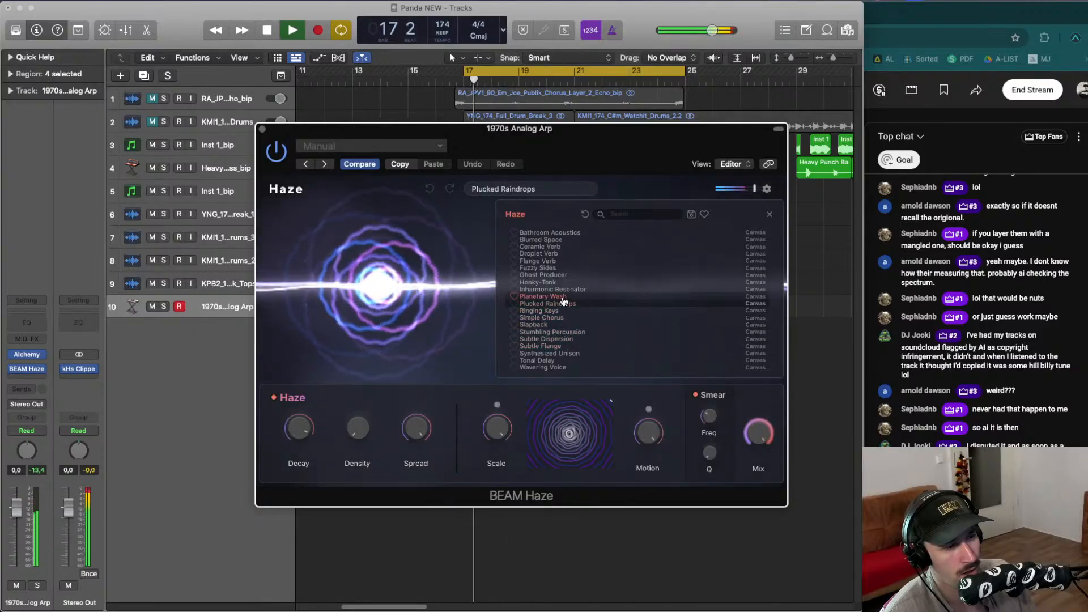
key("space")
left_click(561, 296)
key("space")
key("space")
left_click(558, 290)
key("space")
left_click(557, 283)
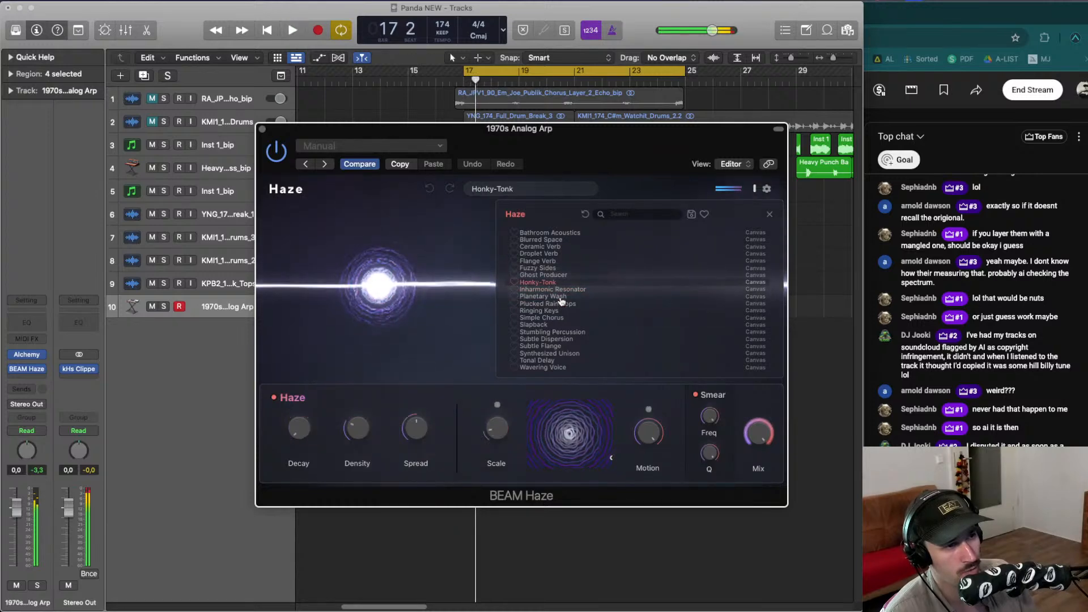
key("space")
key("space")
key("space")
key("space")
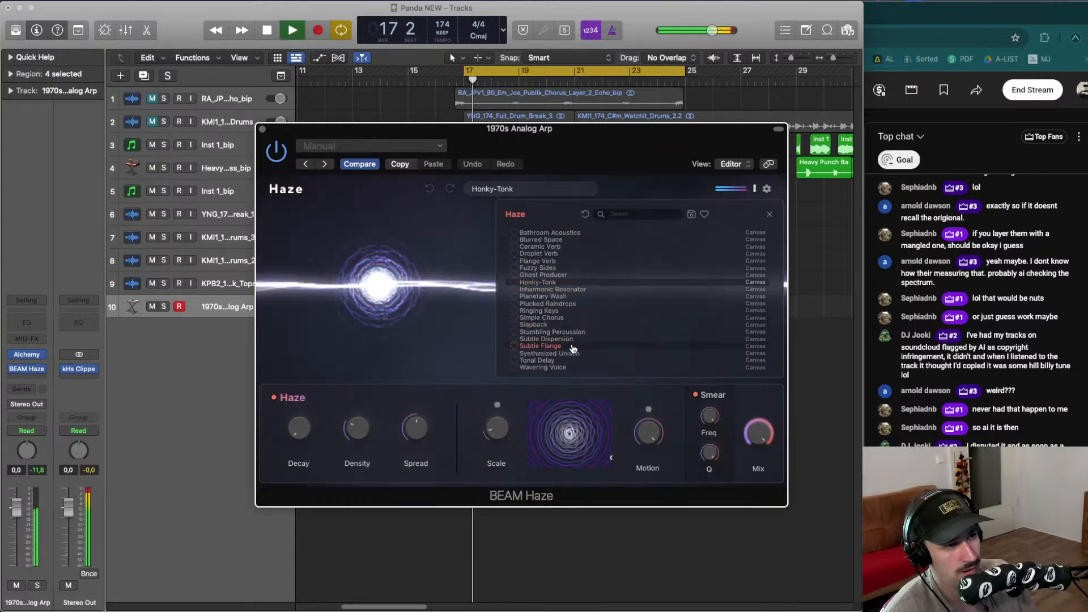
key("space")
left_click(572, 348)
key("space")
key("space")
left_click(563, 285)
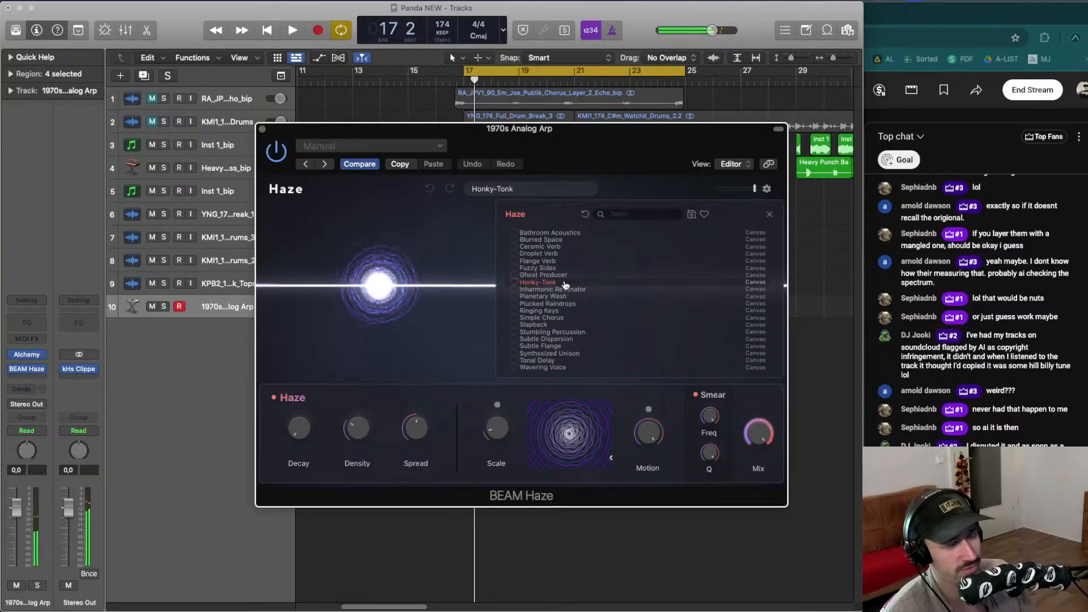
key("space")
- Close BEAM Haze and bounce the four arp regions in place to a new audio track with default settings
left_click(262, 129)
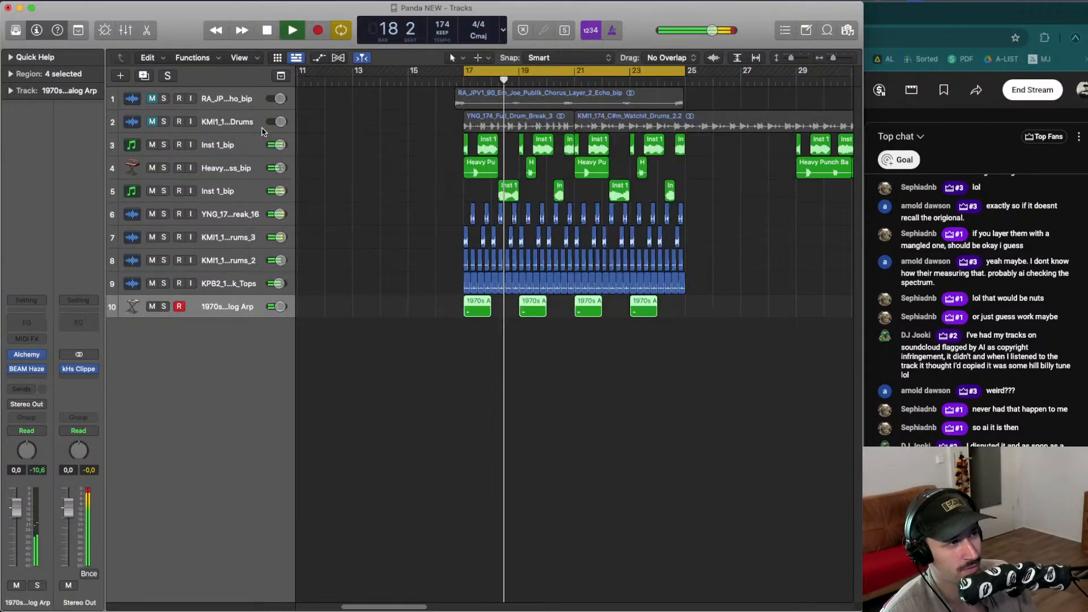
left_click(675, 350)
key("space")
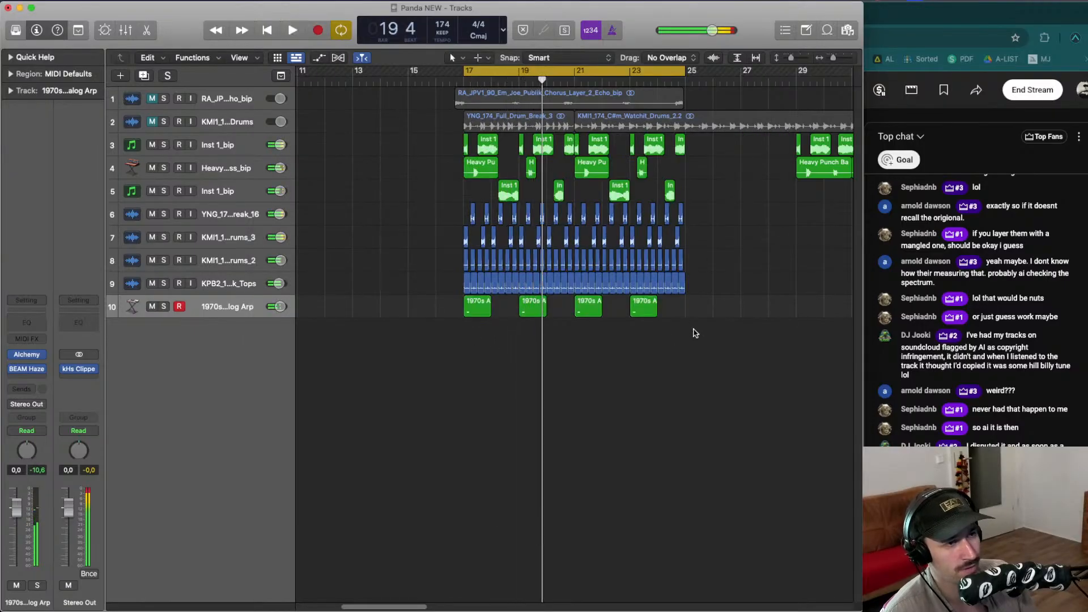
left_click_drag(696, 334, 461, 302)
key("ctrl+b")
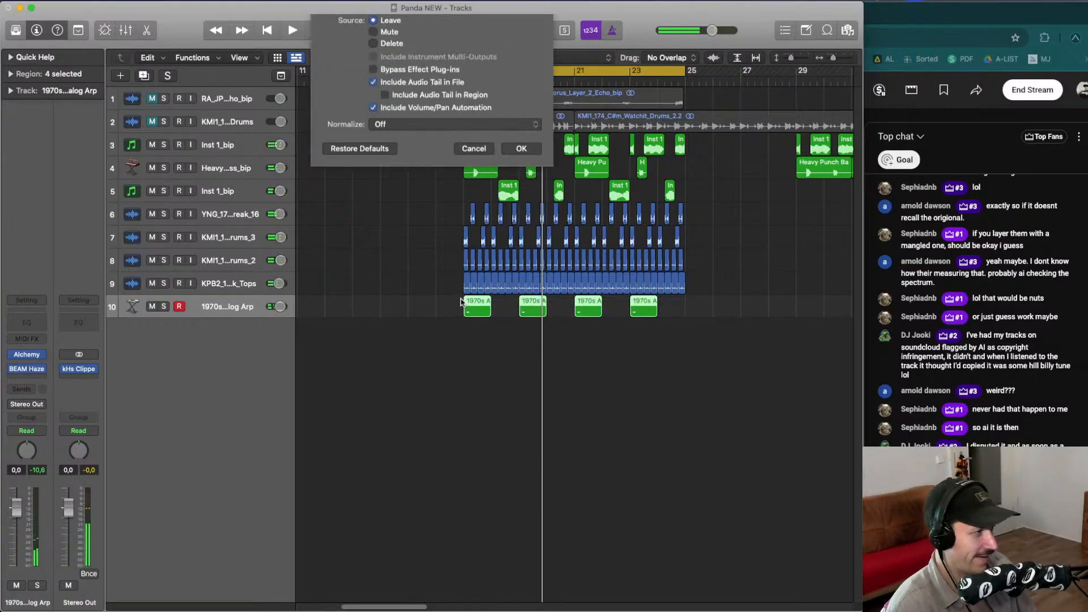
key("Return")
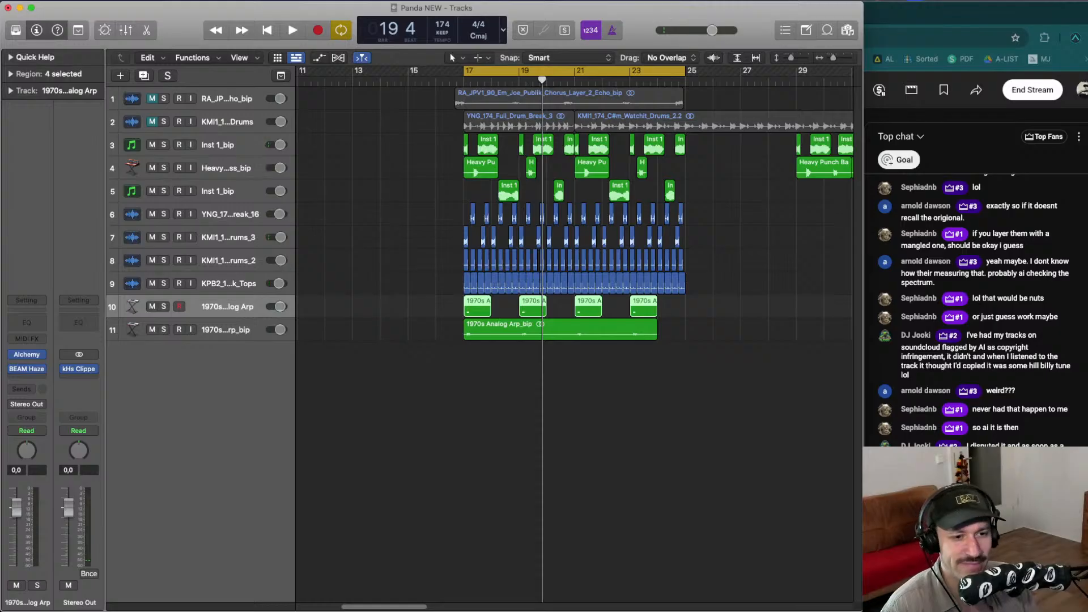
- Delete the original MIDI arp track and move the bounced arp track up to sit below the Inst 1_bip track
key("BackSpace")
key("BackSpace")
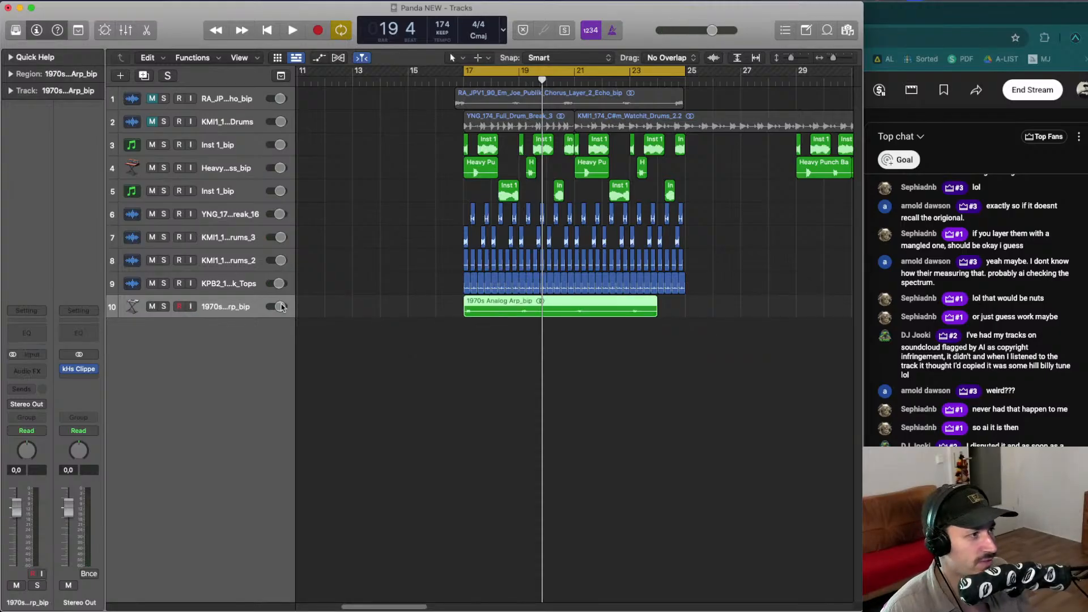
left_click_drag(241, 300, 246, 203)
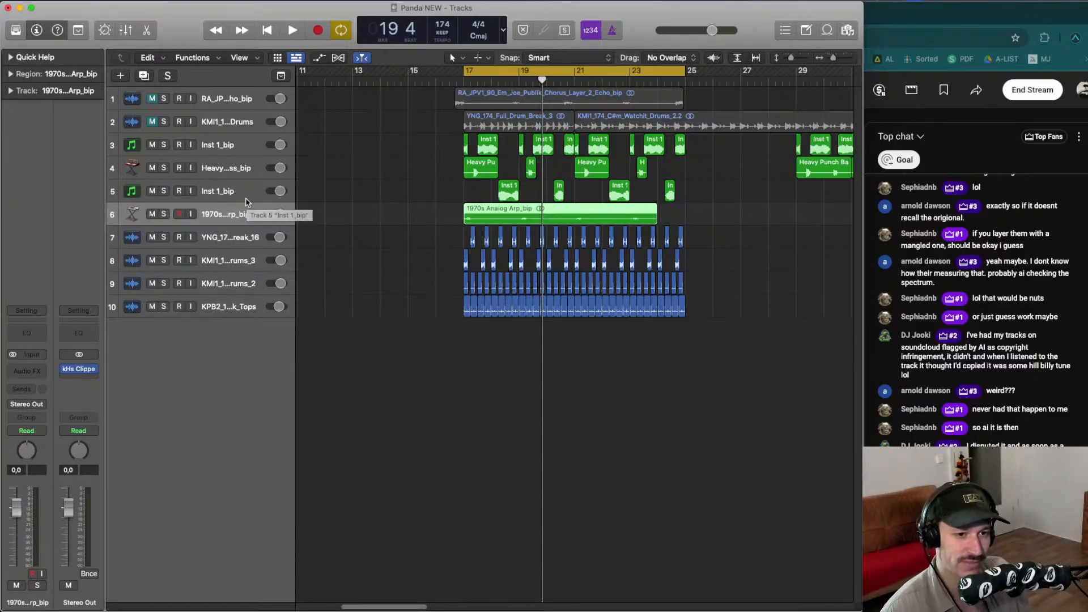
left_click(559, 367)
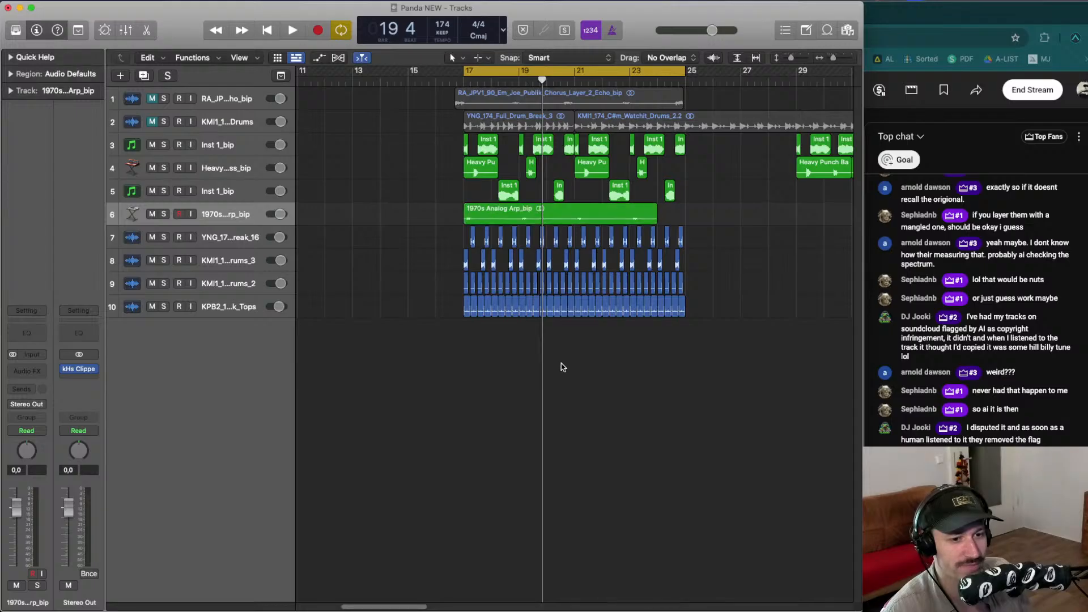
- Play back the arrangement to hear the bounced arp track in context
key("space")
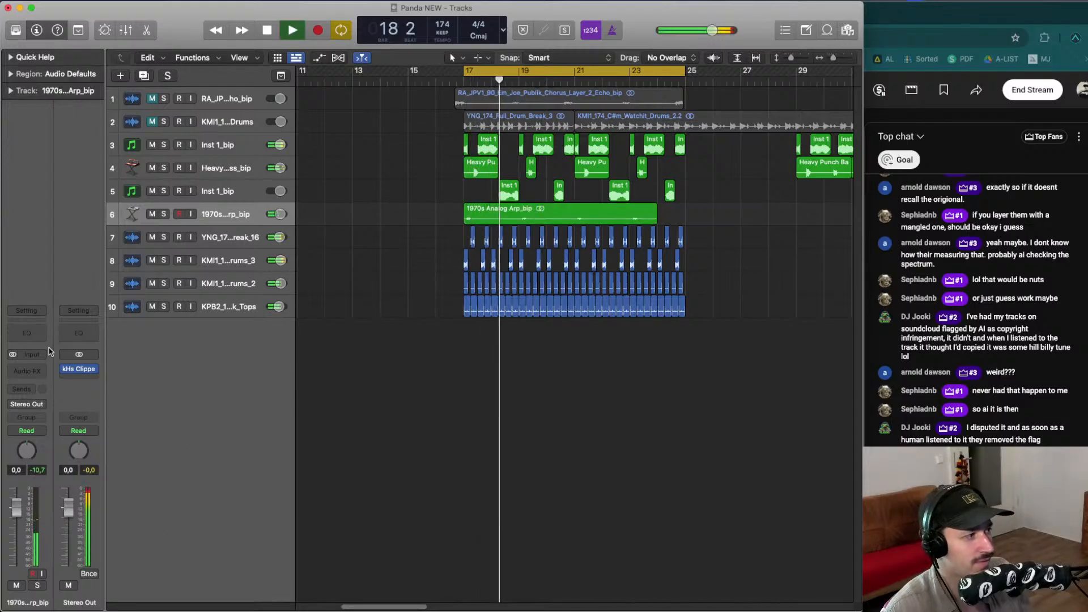
mouse_move(84, 369)
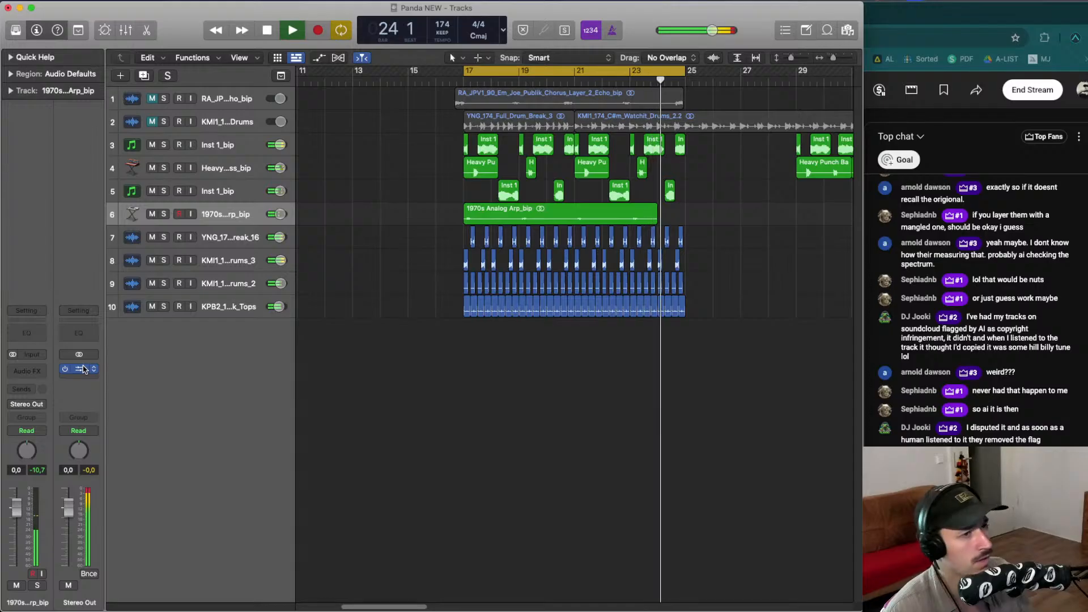
key("space")
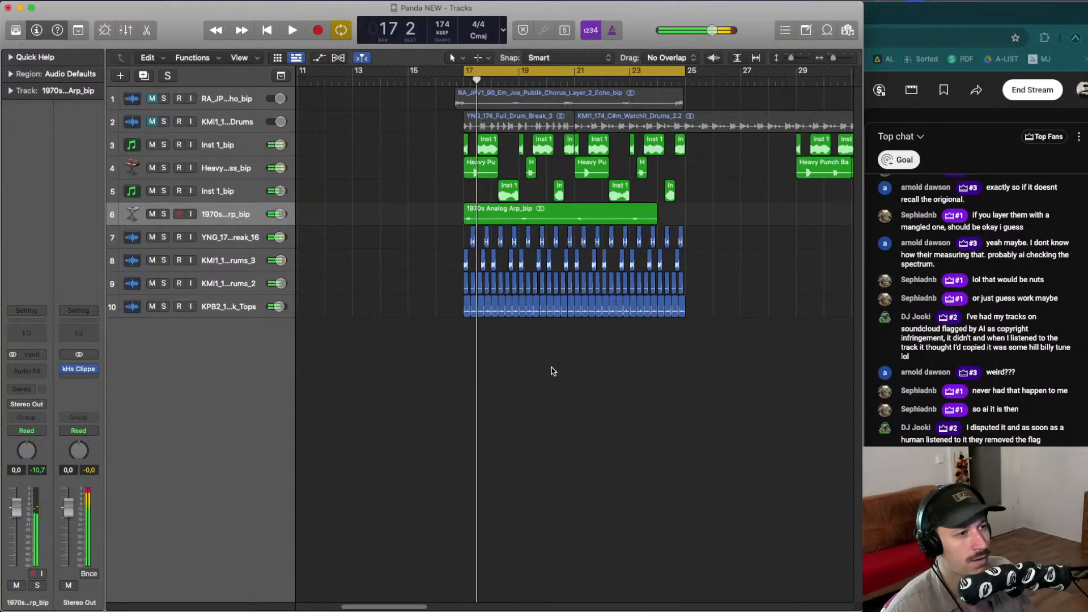
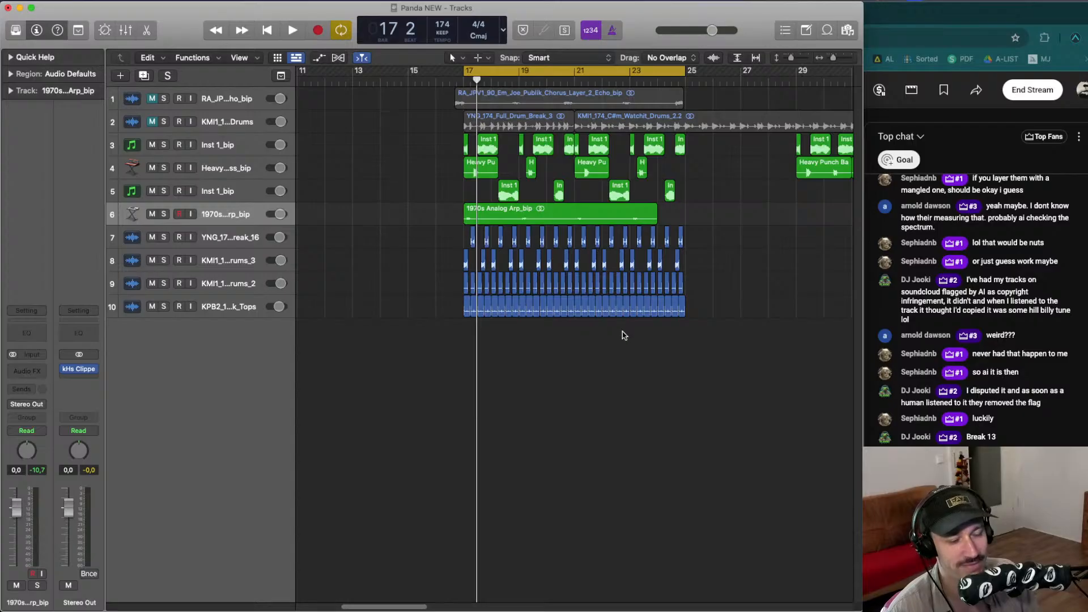
- Play back the arrangement from bar 17 to hear the sections together
left_click_drag(720, 343, 585, 226)
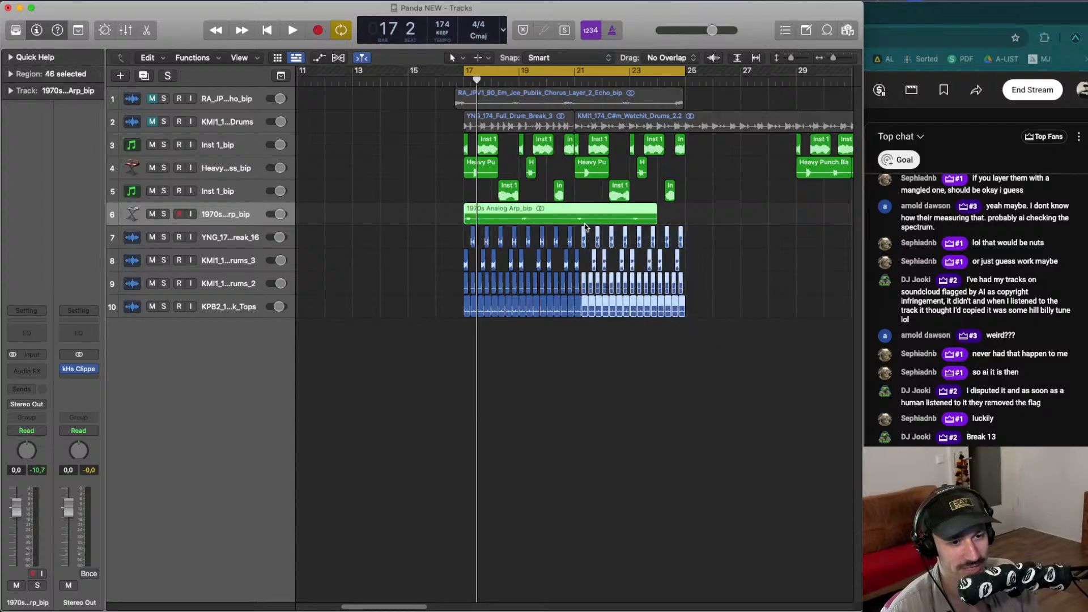
left_click(665, 360)
left_click_drag(706, 376, 414, 149)
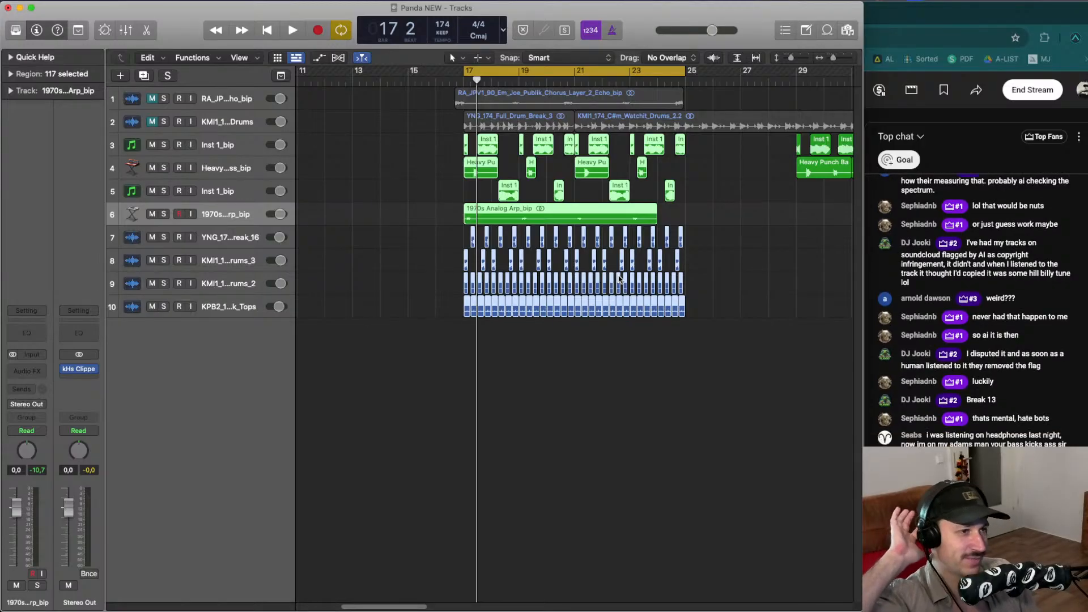
key("space")
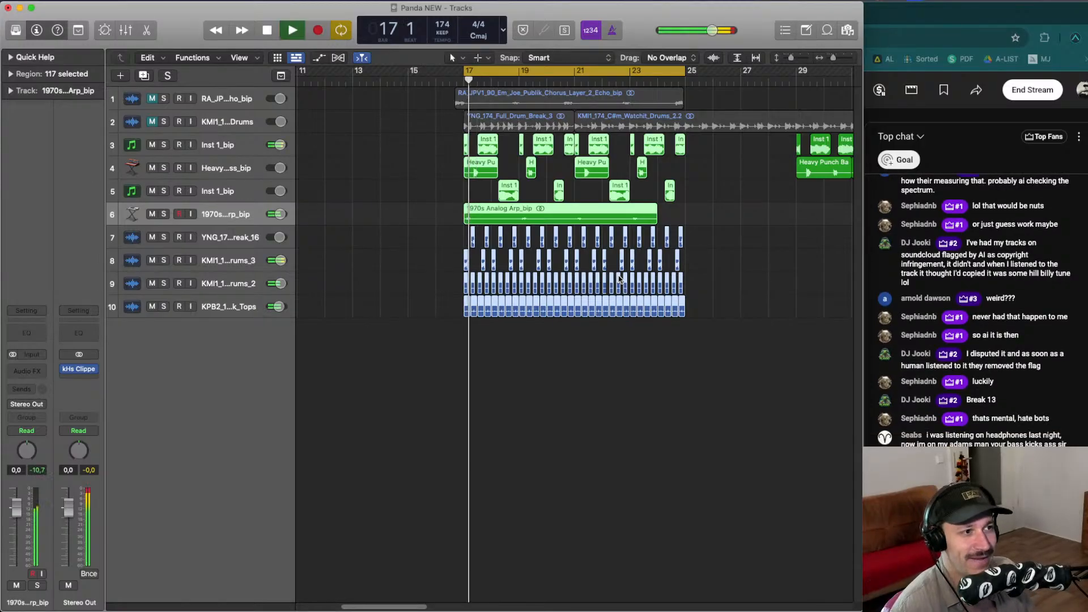
left_click(555, 338)
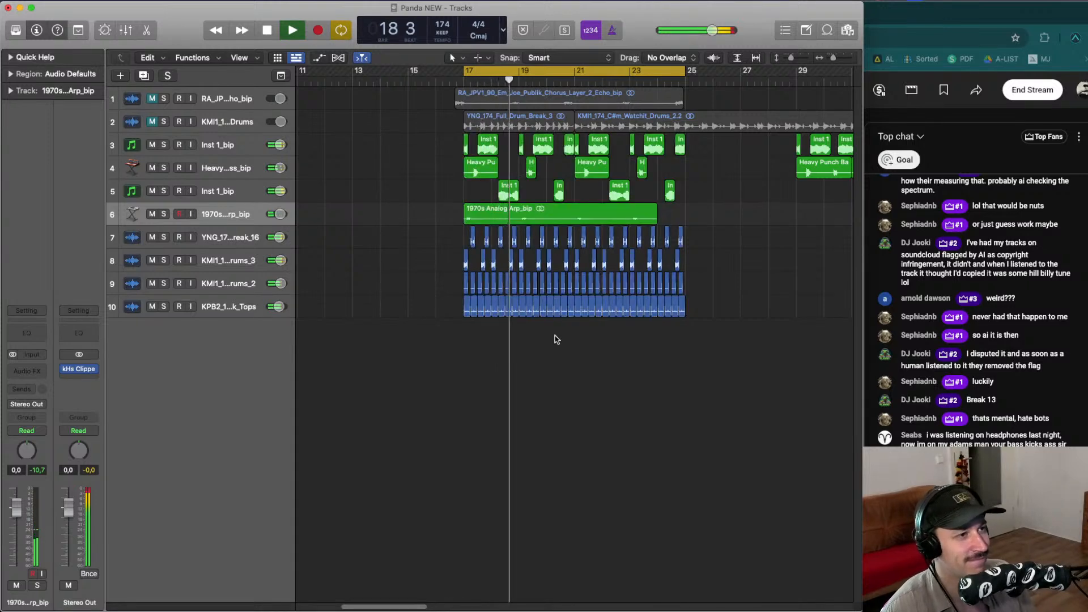
key("space")
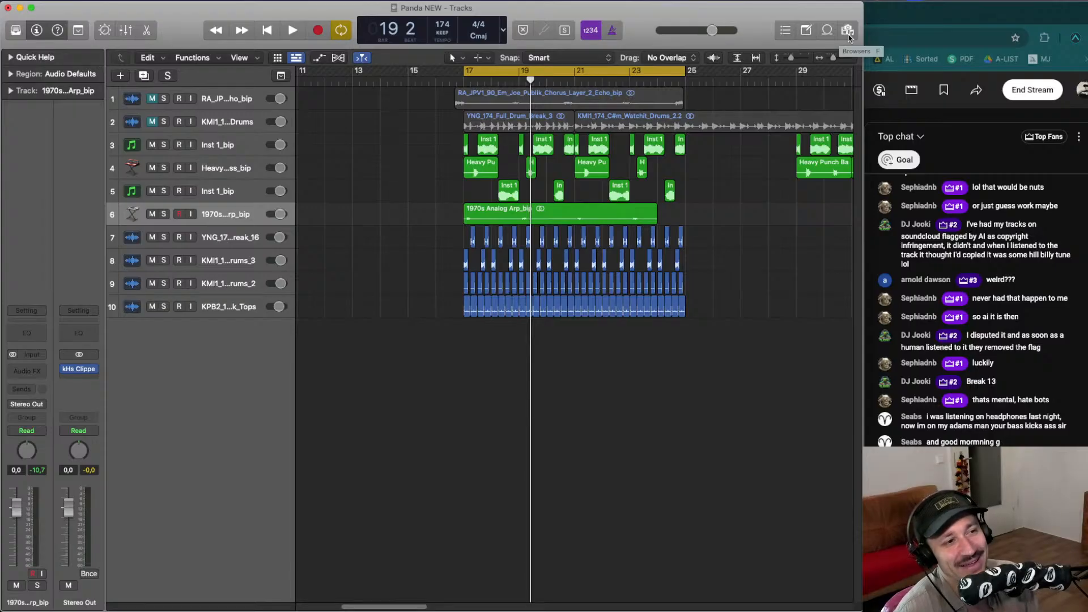
- Open the All Files browser and preview the KAN Pro DNB Breaks hat, snare, kick, shaker and ride samples
left_click(848, 34)
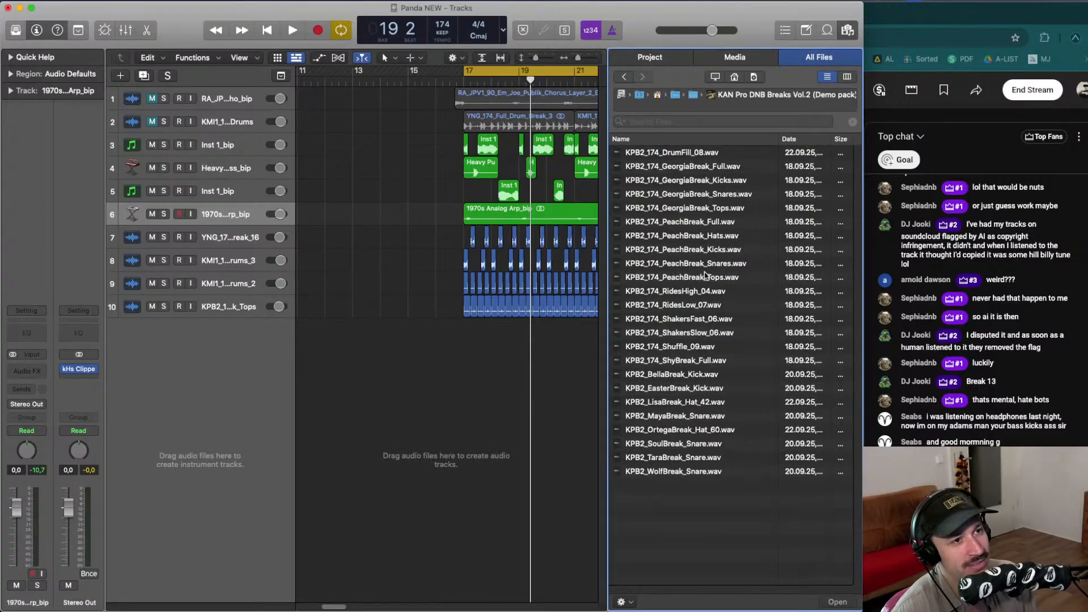
left_click(696, 428)
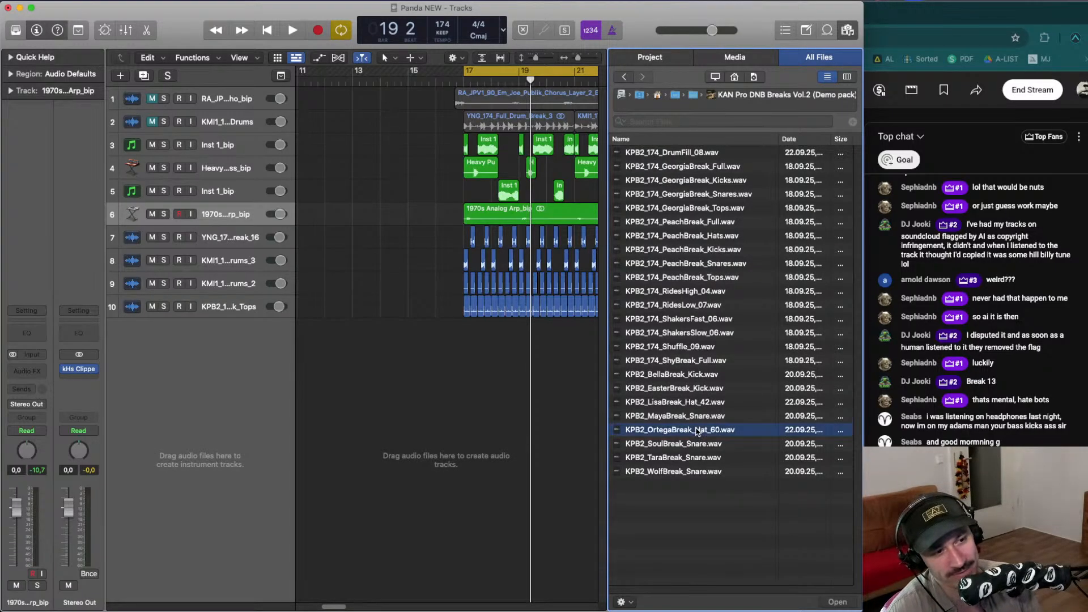
left_click(694, 415)
left_click(694, 374)
left_click(694, 348)
left_click(694, 360)
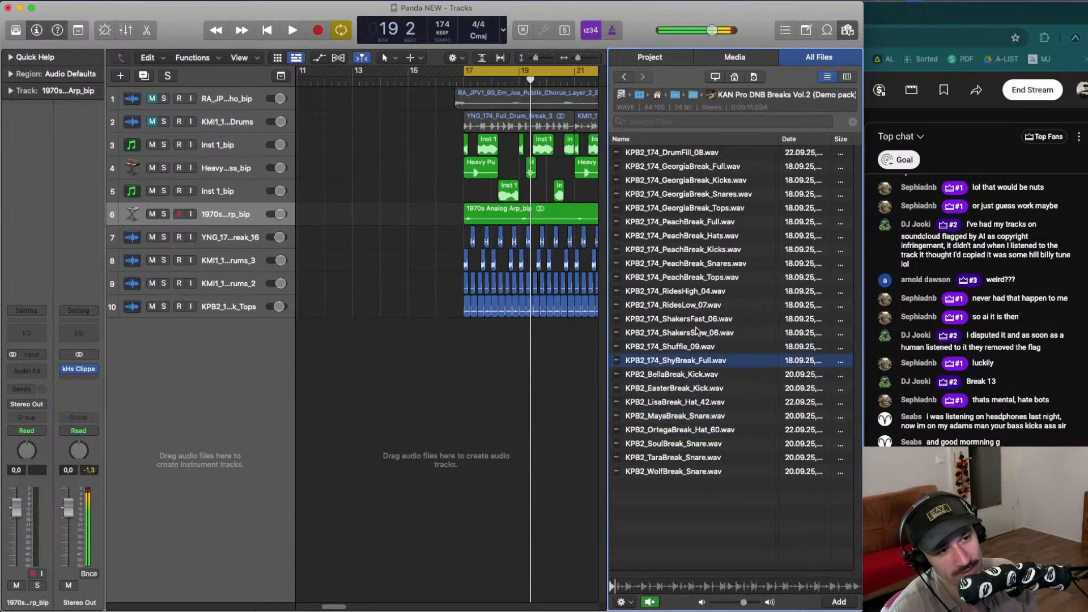
left_click(694, 332)
left_click(695, 318)
left_click(698, 291)
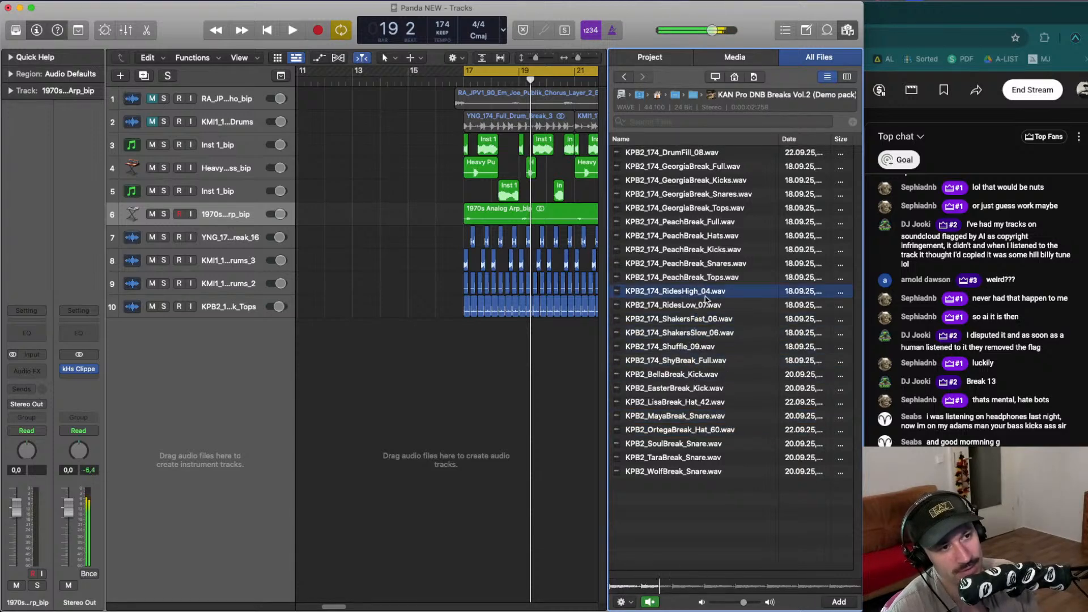
left_click(706, 301)
- Add KPB2_174_RidesLow_07.wav to the arrangement as a new track starting at bar 17
left_click_drag(706, 309, 493, 376)
key("space")
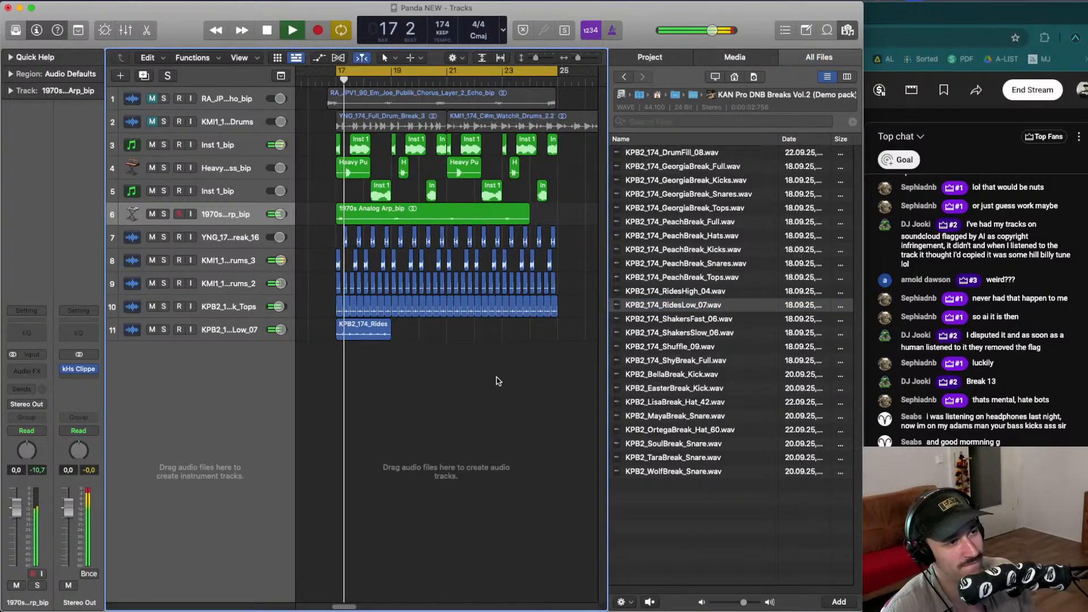
- Place KPB2_174_RidesHigh_04.wav right after the RidesLow region and close the browser
left_click_drag(674, 290, 392, 329)
key("space")
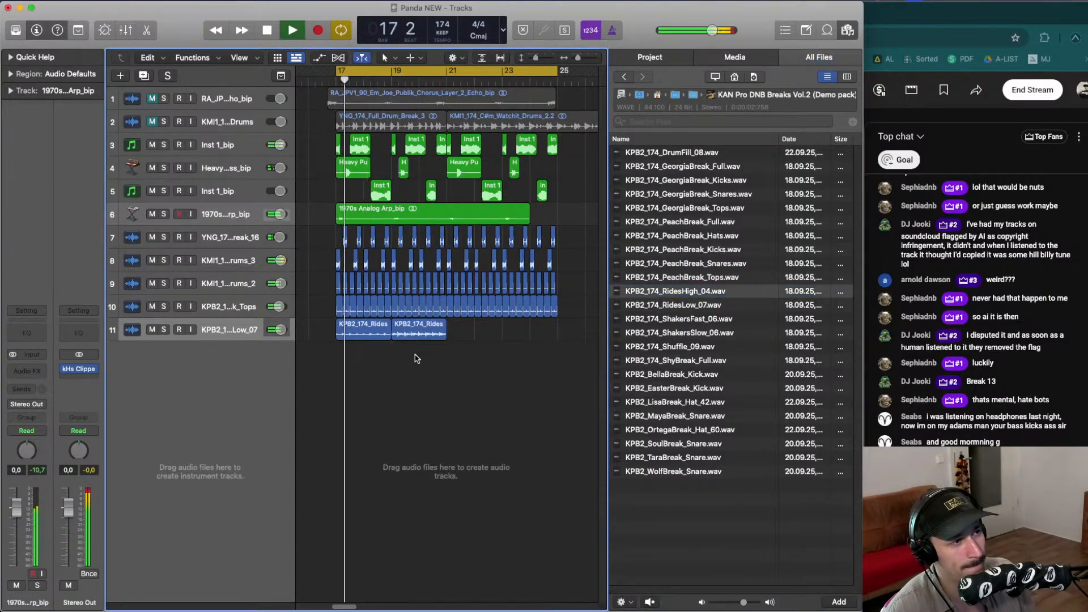
left_click(827, 64)
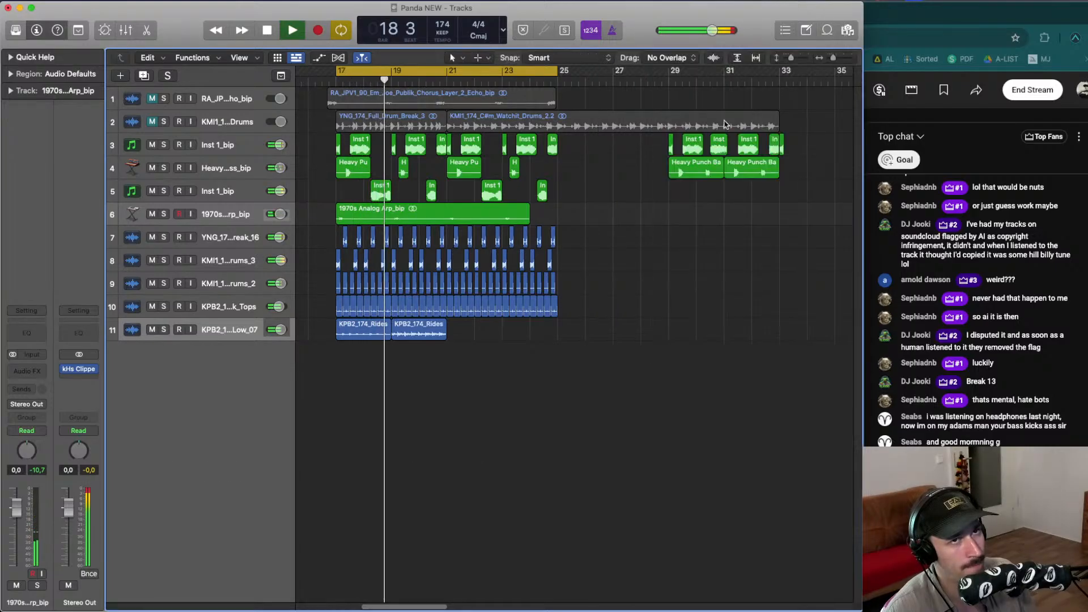
- Delete the RidesHigh_04 region from the new rides track
scroll(487, 363, "left", 1)
left_click(489, 334)
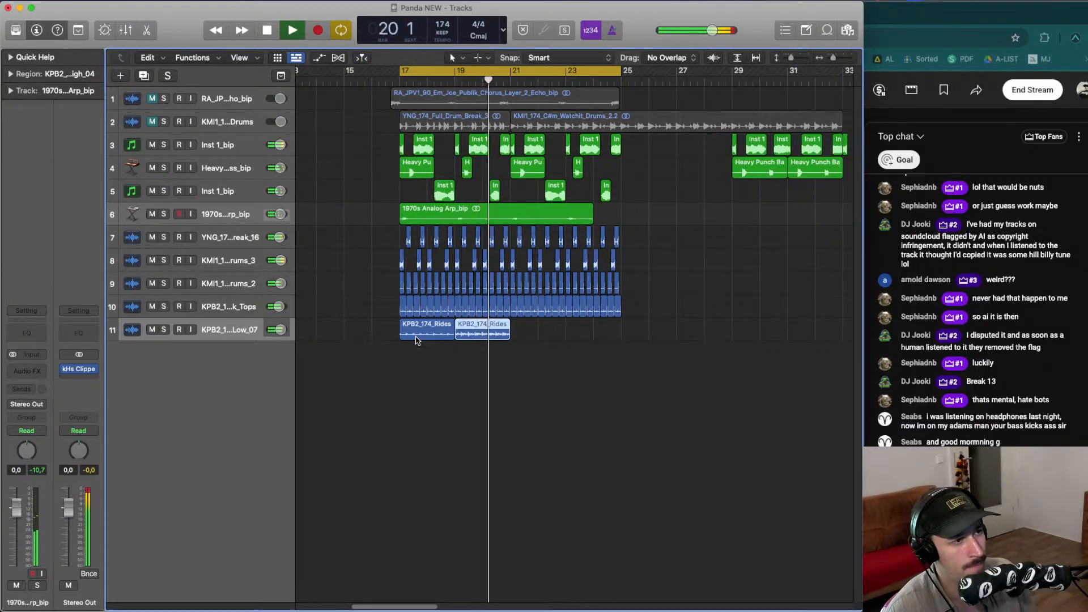
left_click(417, 335)
key("space")
key("space")
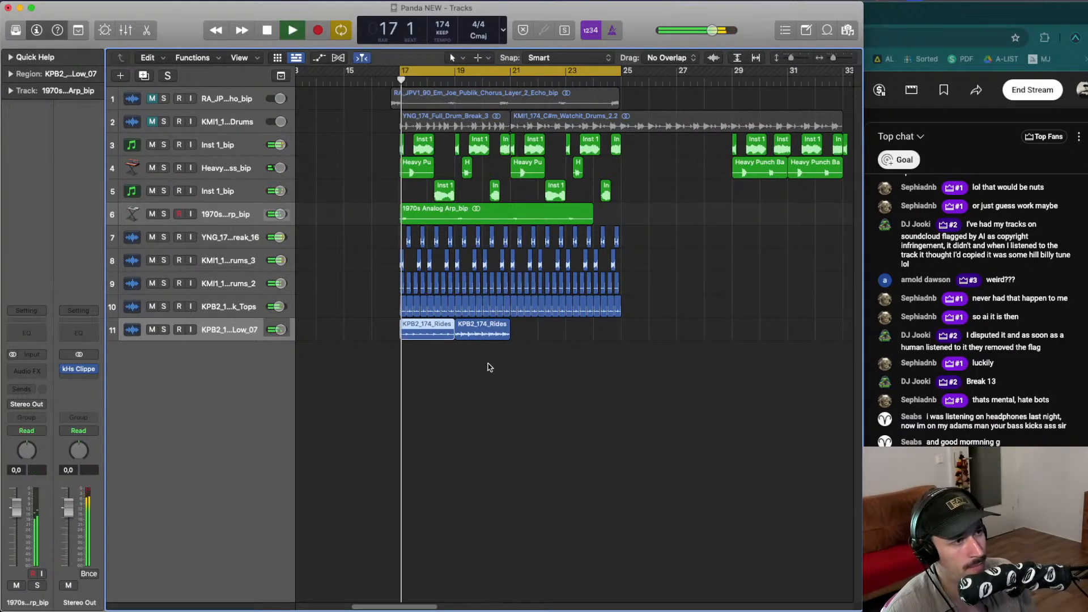
left_click(488, 366)
left_click(472, 335)
key("space")
key("Delete")
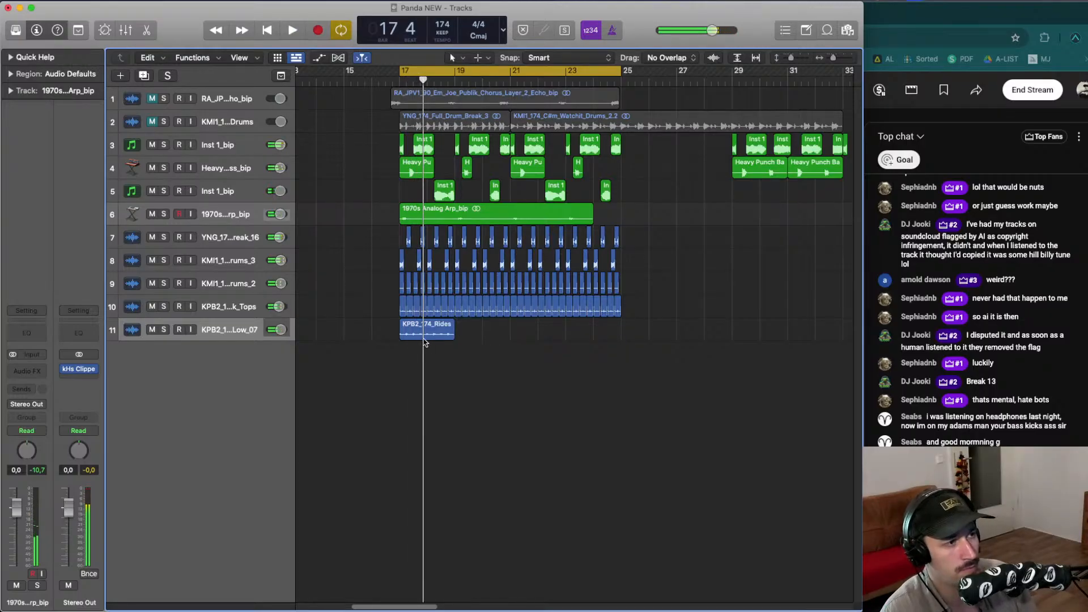
- Zoom in and align the RidesLow_07 region to start exactly at bar 17
left_click(424, 336)
key("space")
left_click(179, 333)
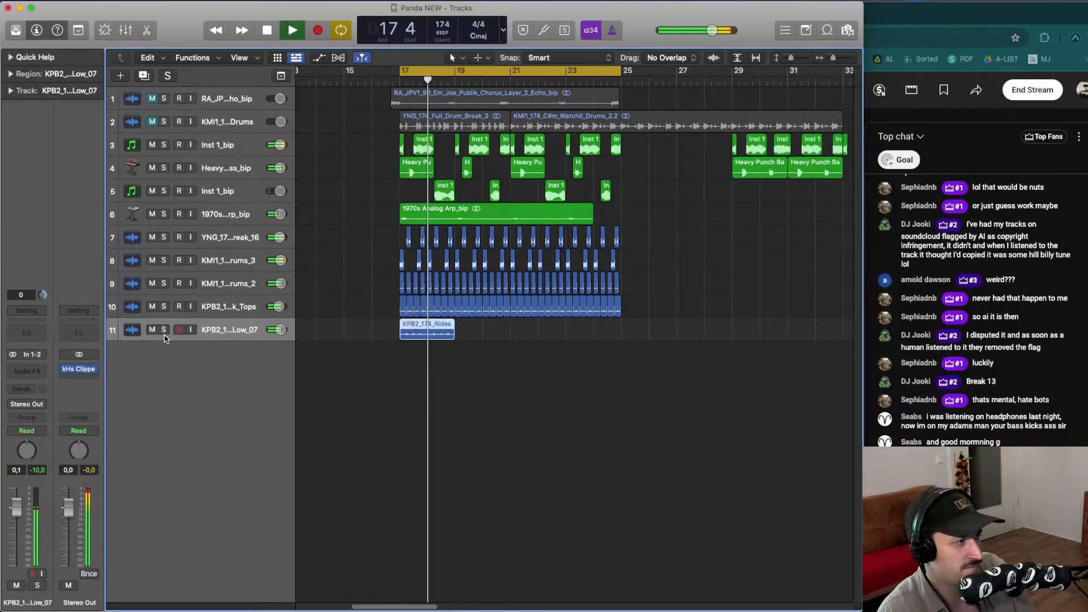
key("space")
key("space")
left_click(391, 362)
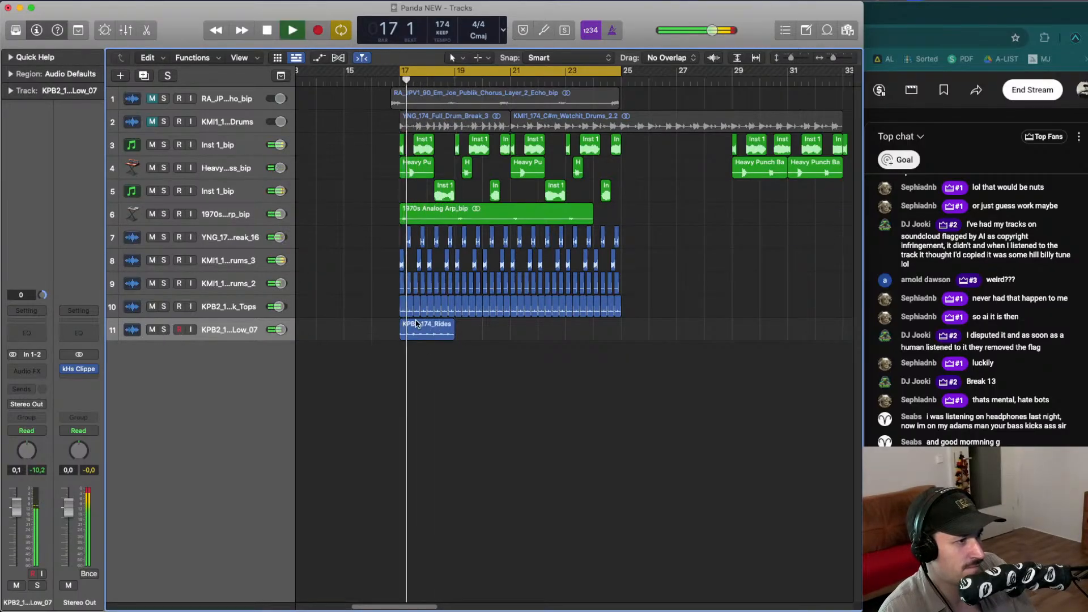
left_click_drag(417, 324, 418, 327)
key("space")
key("space")
key("super+Right")
key("super+Right")
key("space")
key("space")
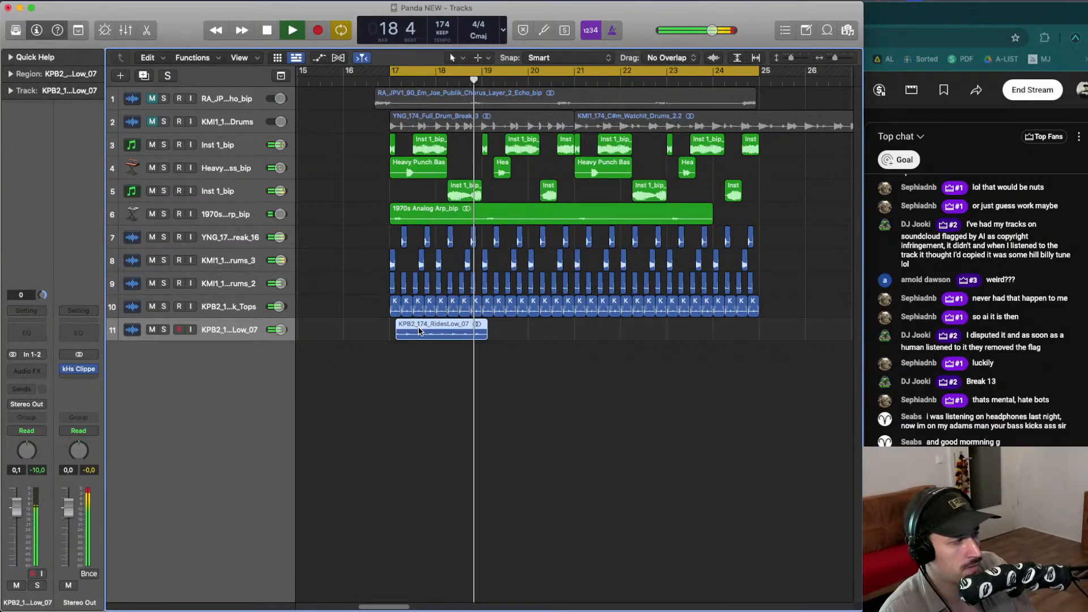
left_click_drag(418, 327, 410, 332)
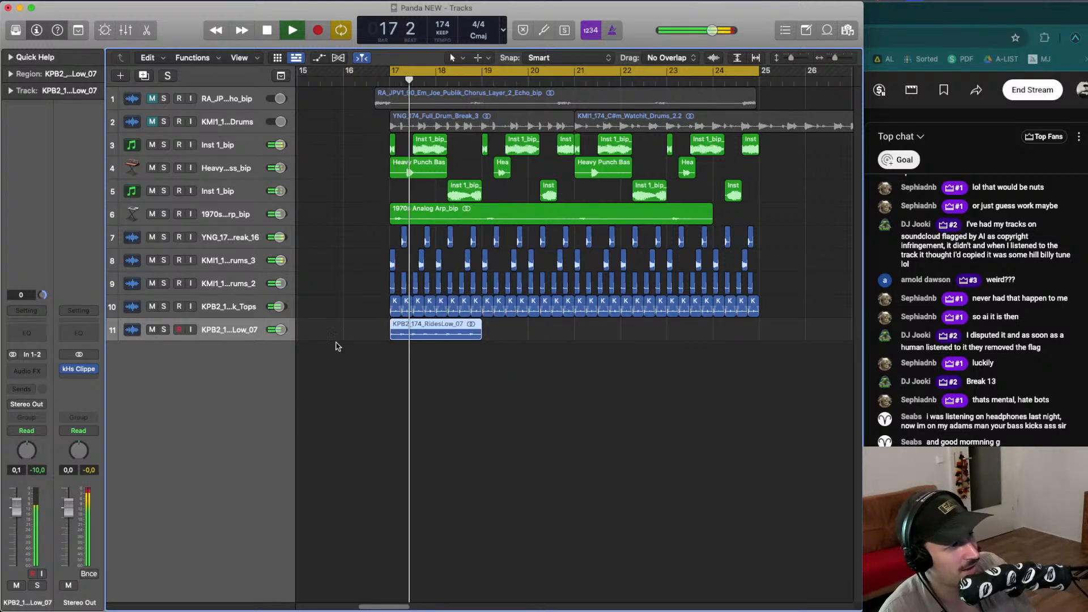
- Insert a BEAM Haze plug-in on the RidesLow_07 track, auditioning the track soloed, and reposition the plug-in window
left_click(165, 331)
left_click(437, 192)
key("space")
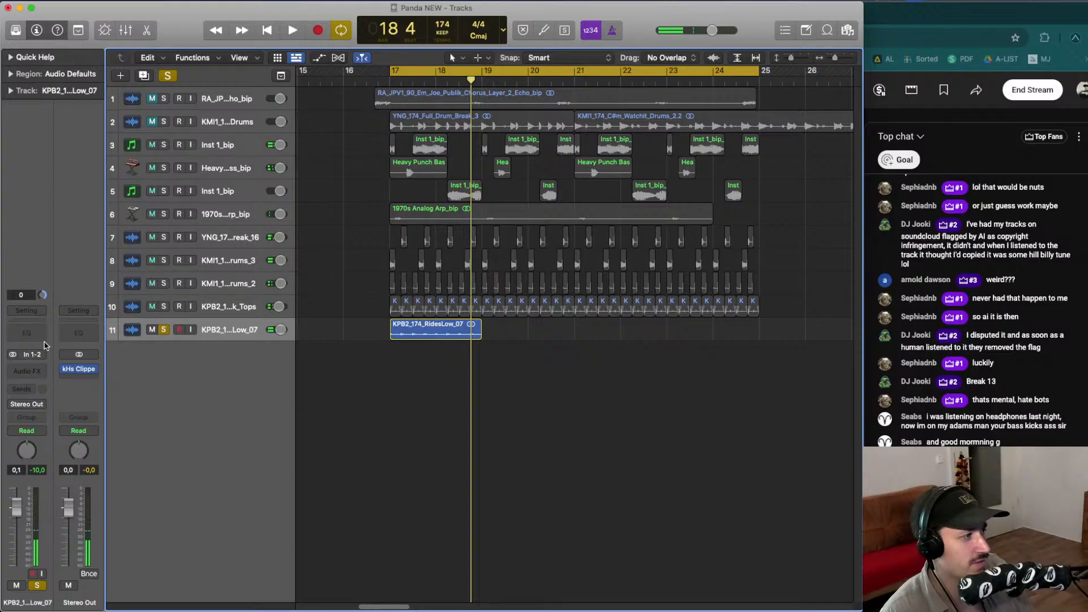
left_click(27, 370)
mouse_move(51, 381)
left_click(139, 390)
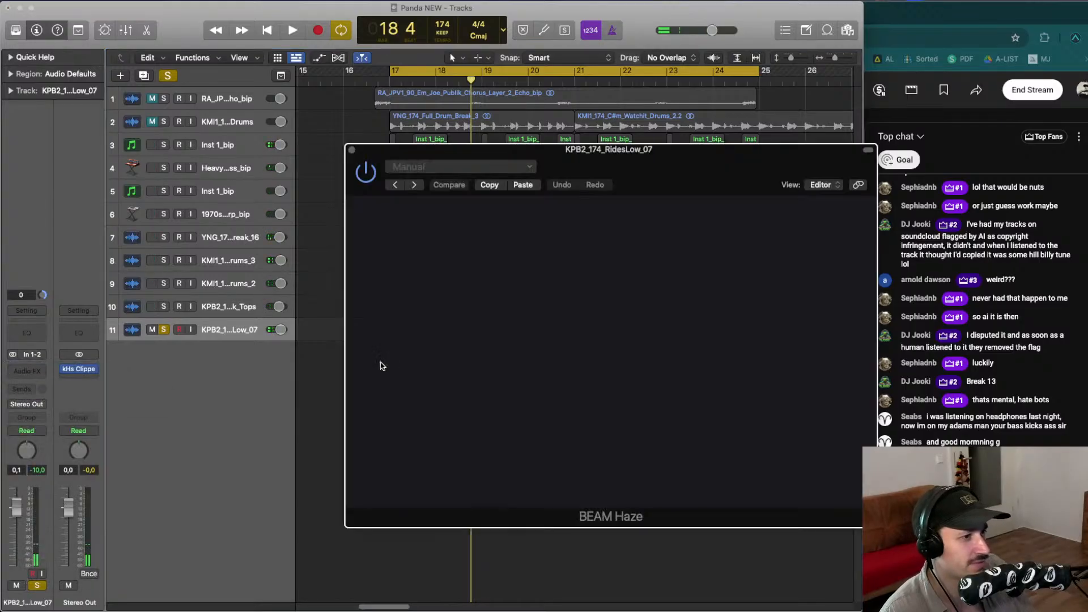
key("space")
left_click(164, 329)
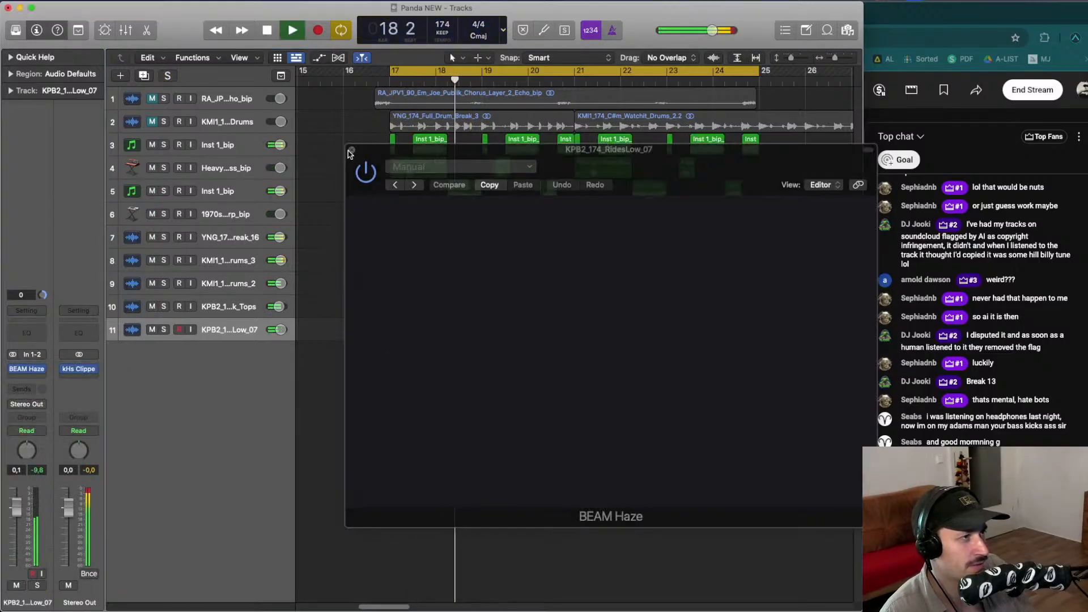
left_click_drag(350, 154, 233, 148)
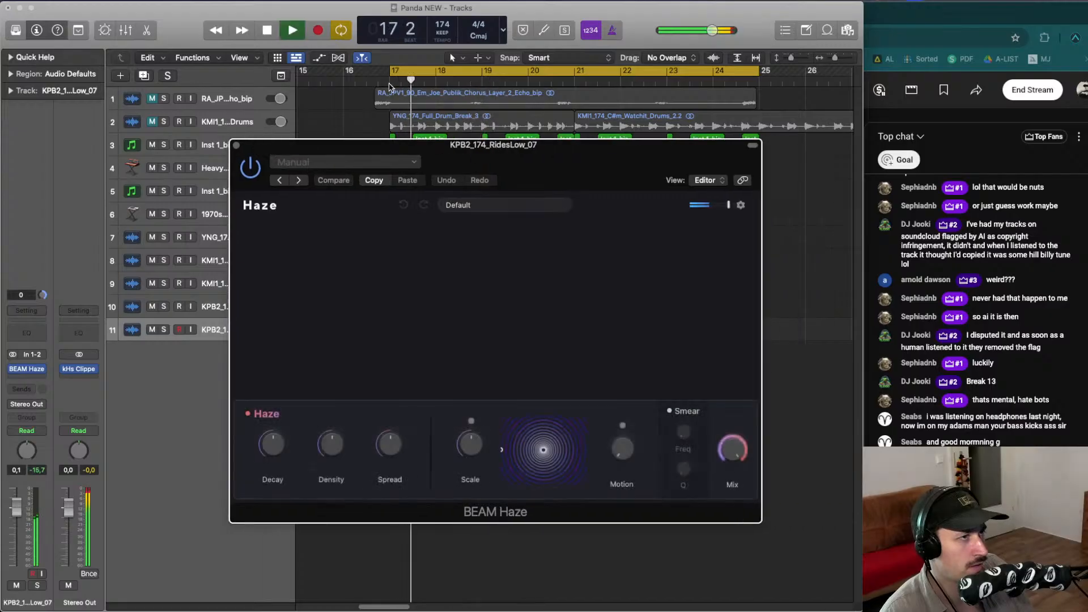
- Audition the BEAM Haze factory presets one after another, from Bathroom Acoustics to Wavering Voice, while the rides loop near bar 17
left_click(390, 72)
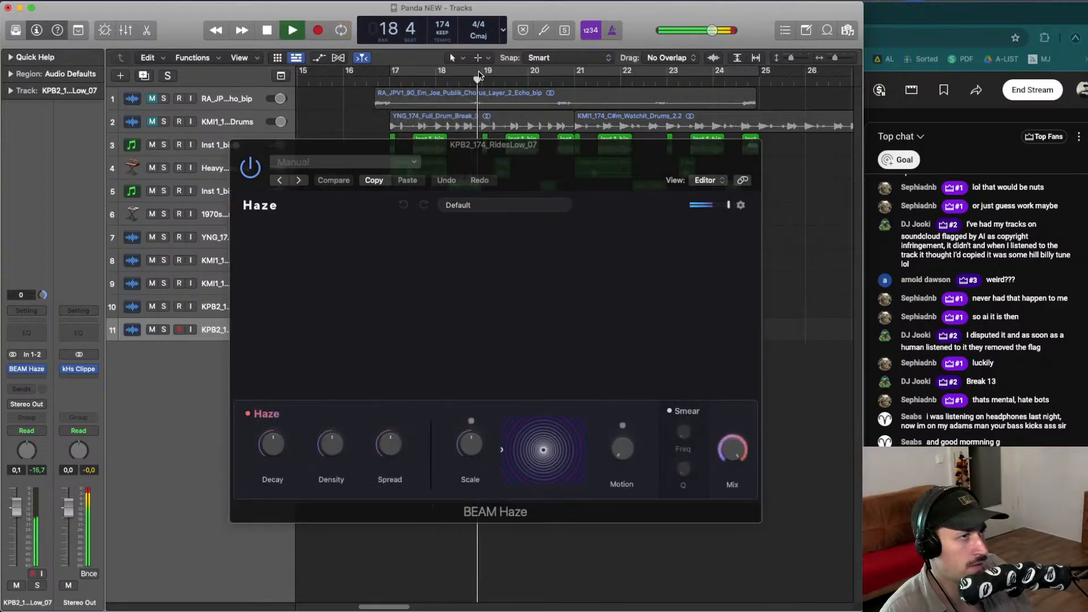
left_click(478, 76)
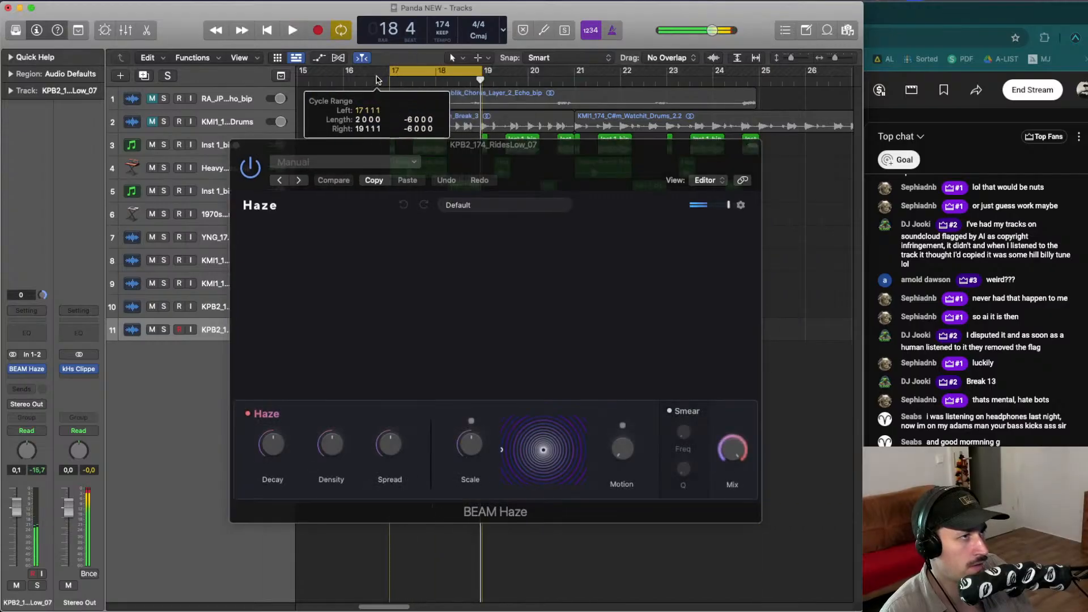
left_click(480, 218)
key("space")
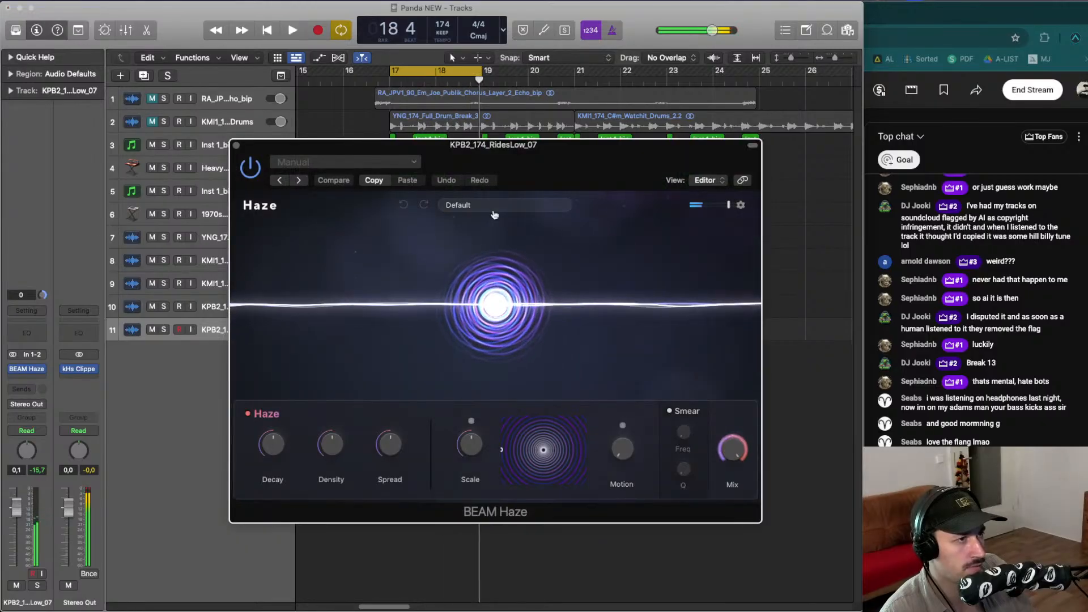
left_click(495, 211)
key("space")
left_click(517, 249)
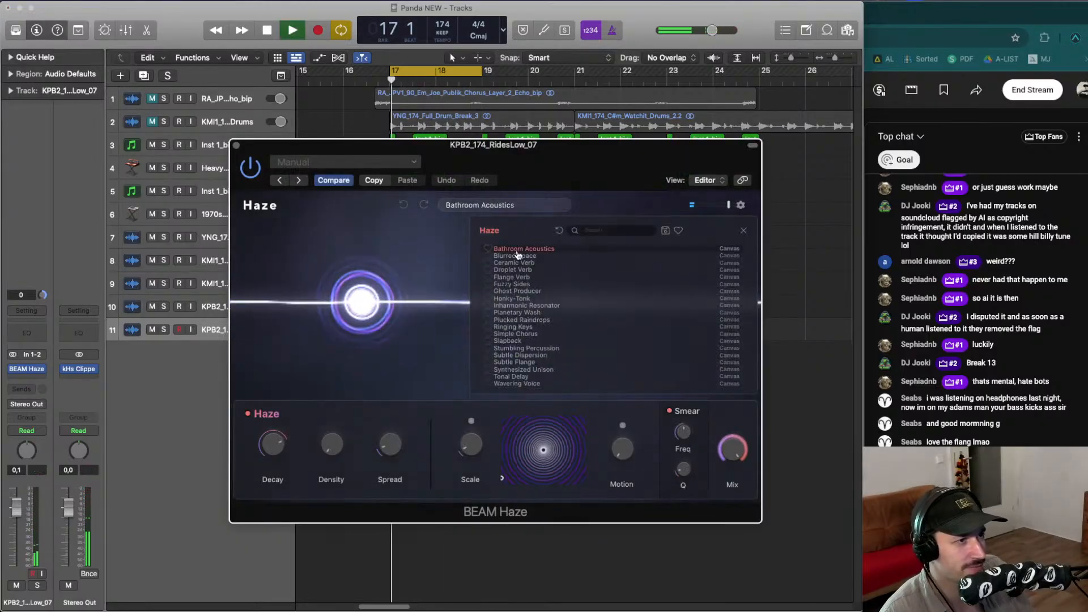
left_click(519, 256)
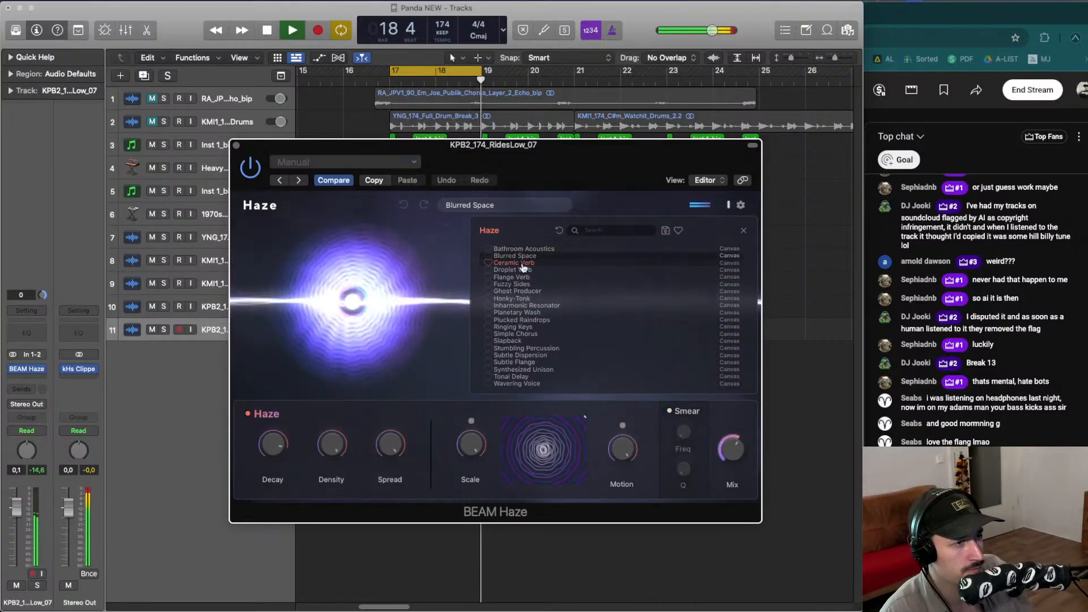
key("space")
left_click(521, 263)
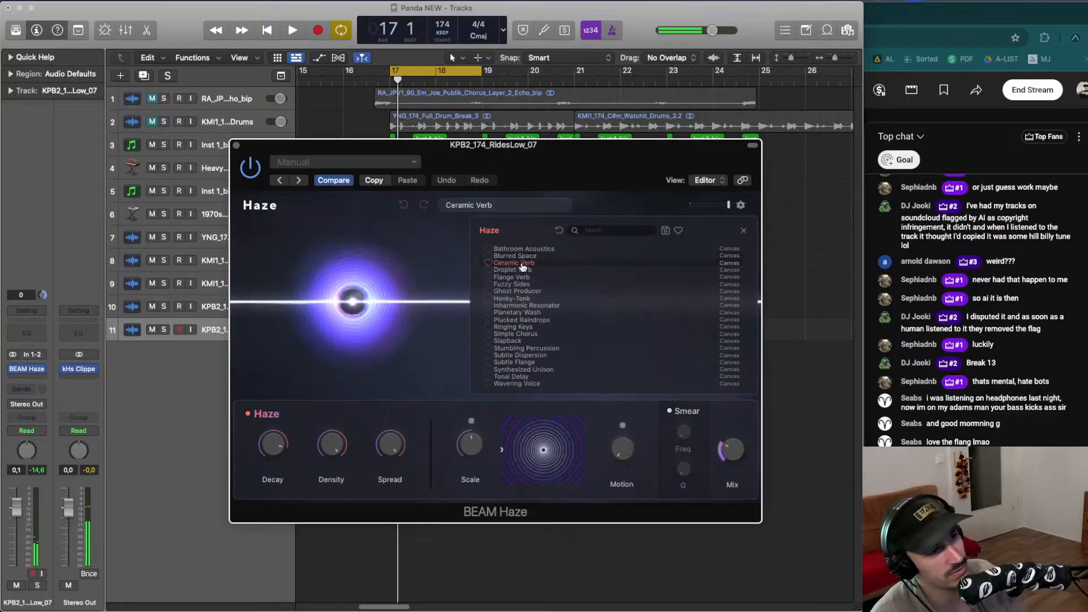
key("space")
left_click(525, 269)
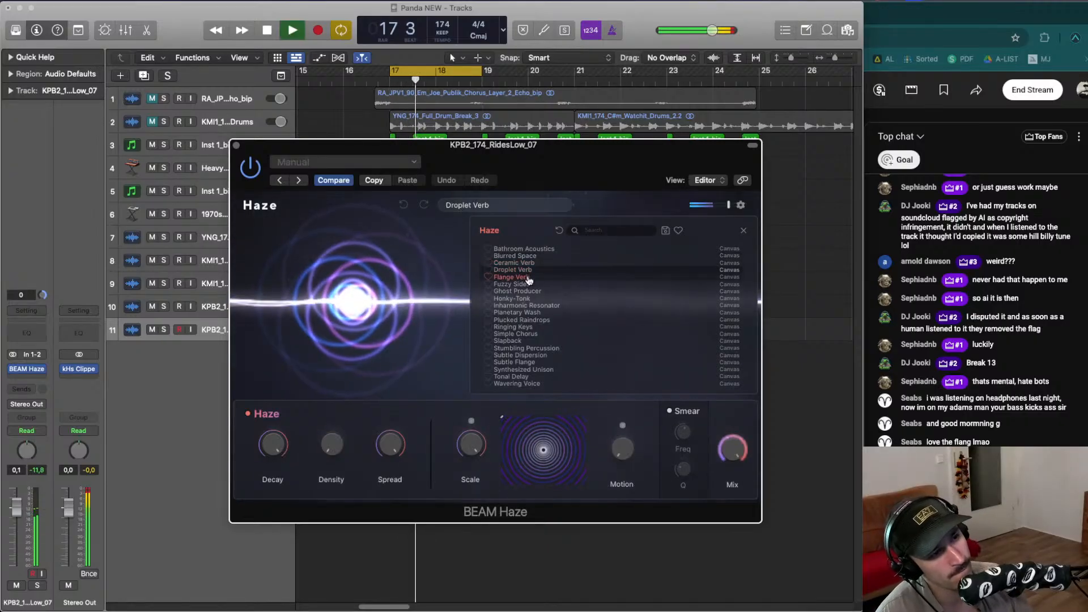
left_click(528, 277)
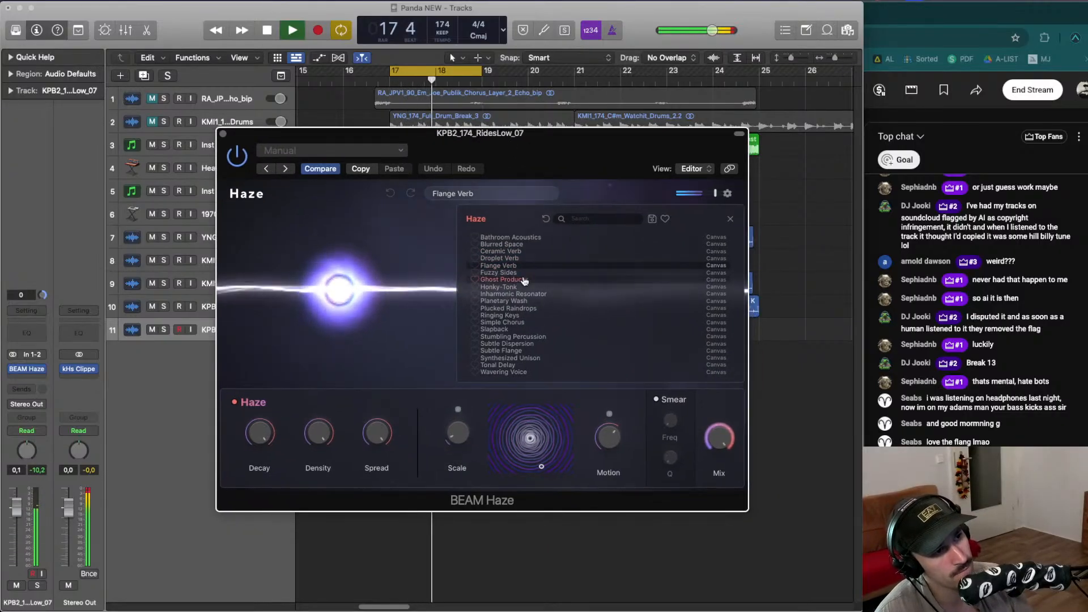
left_click(513, 272)
left_click(519, 286)
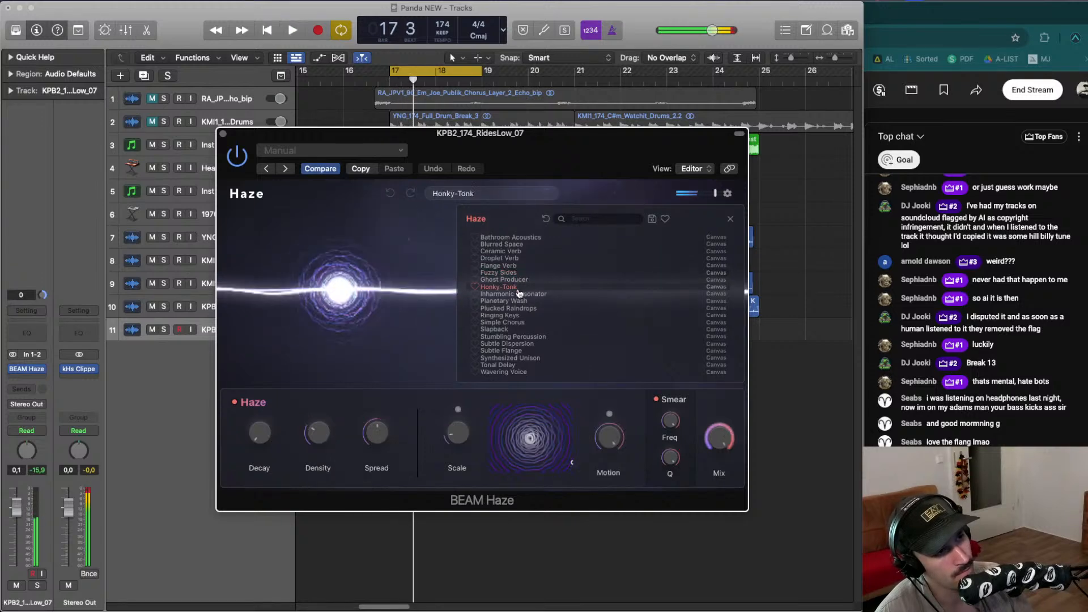
left_click(520, 294)
left_click(522, 300)
key("space")
key("space")
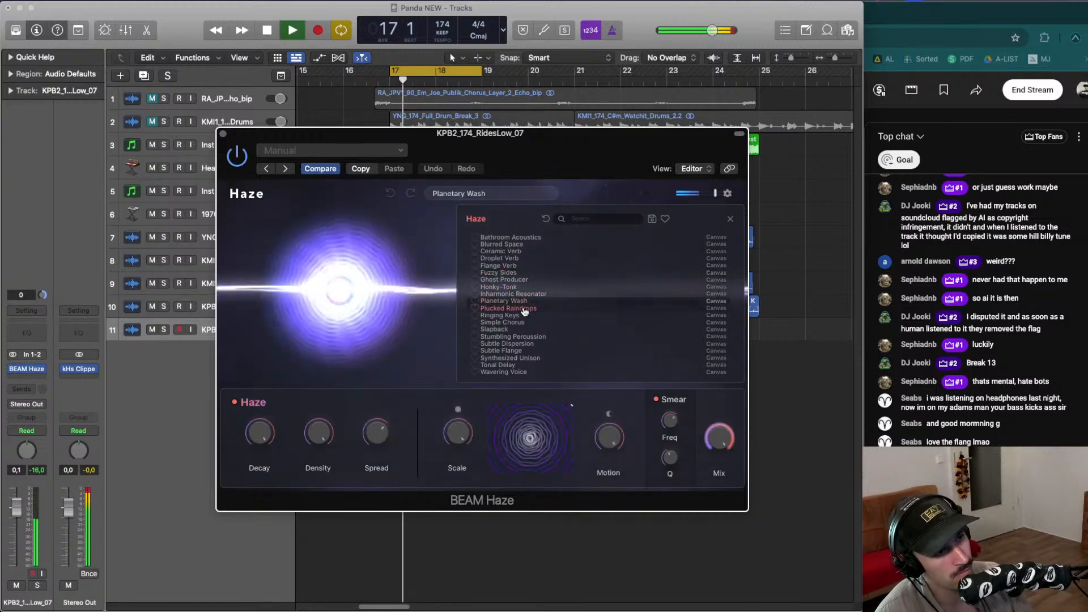
left_click(524, 308)
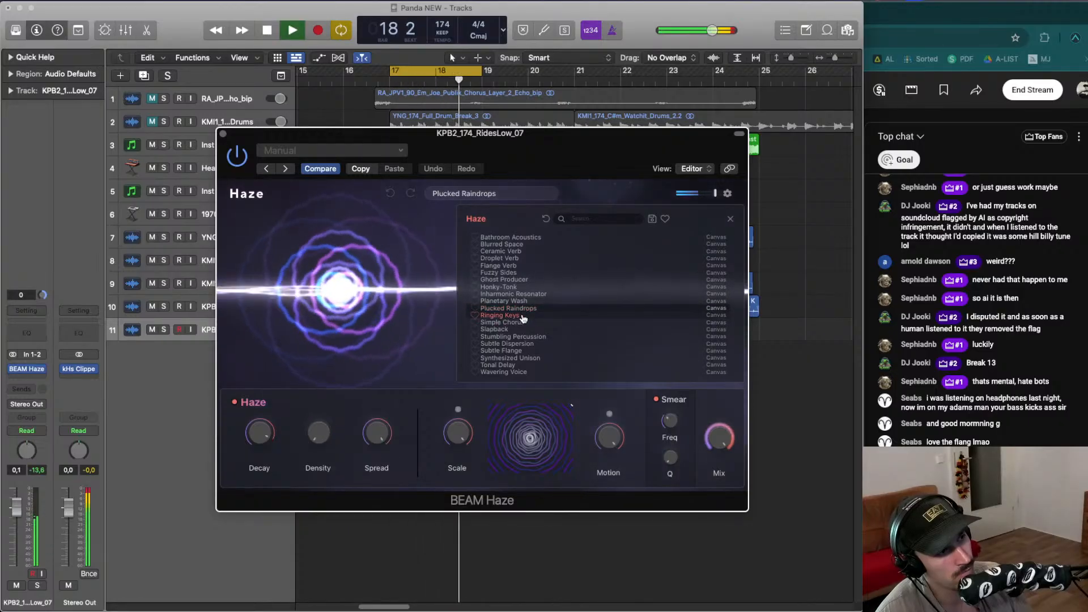
left_click(521, 316)
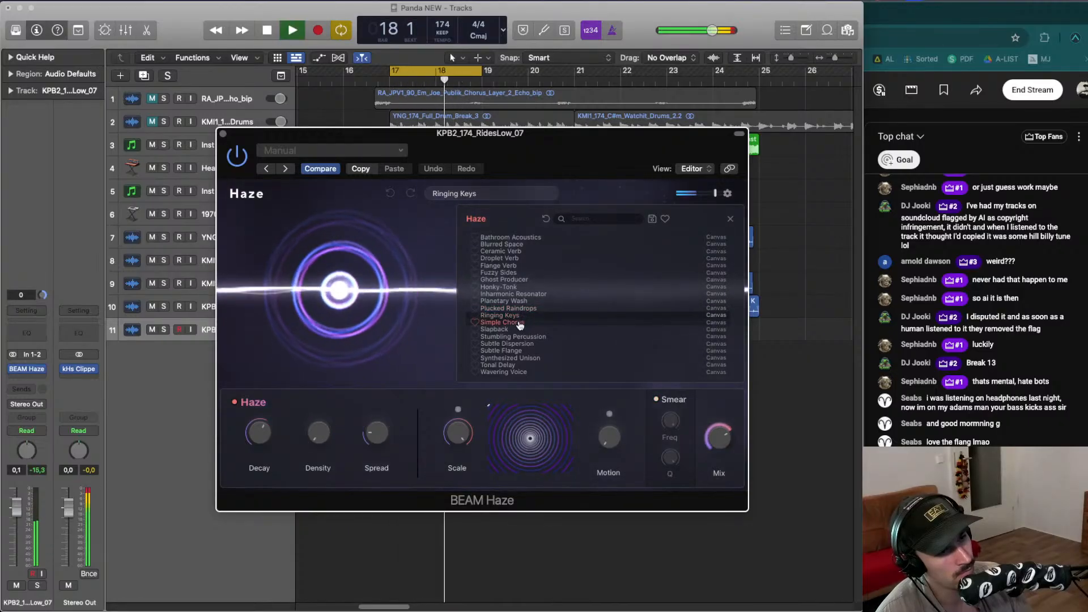
left_click(519, 323)
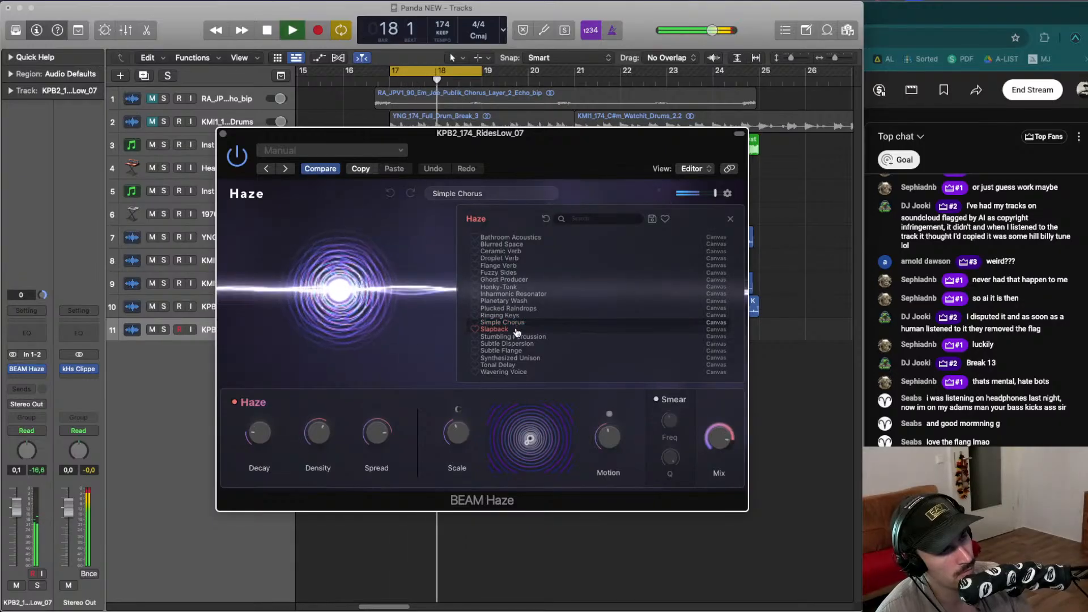
key("space")
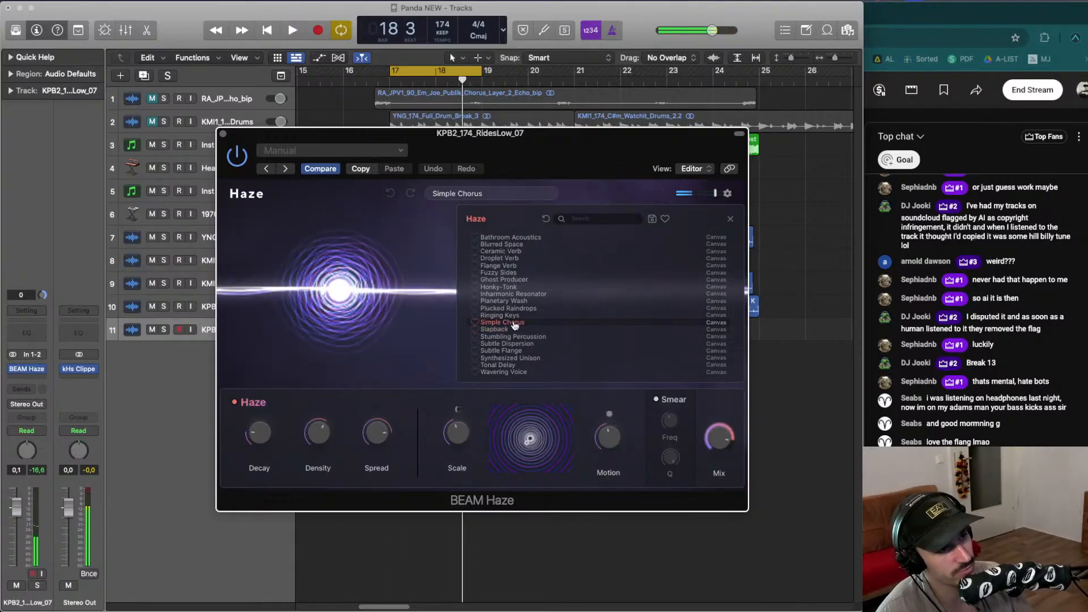
key("space")
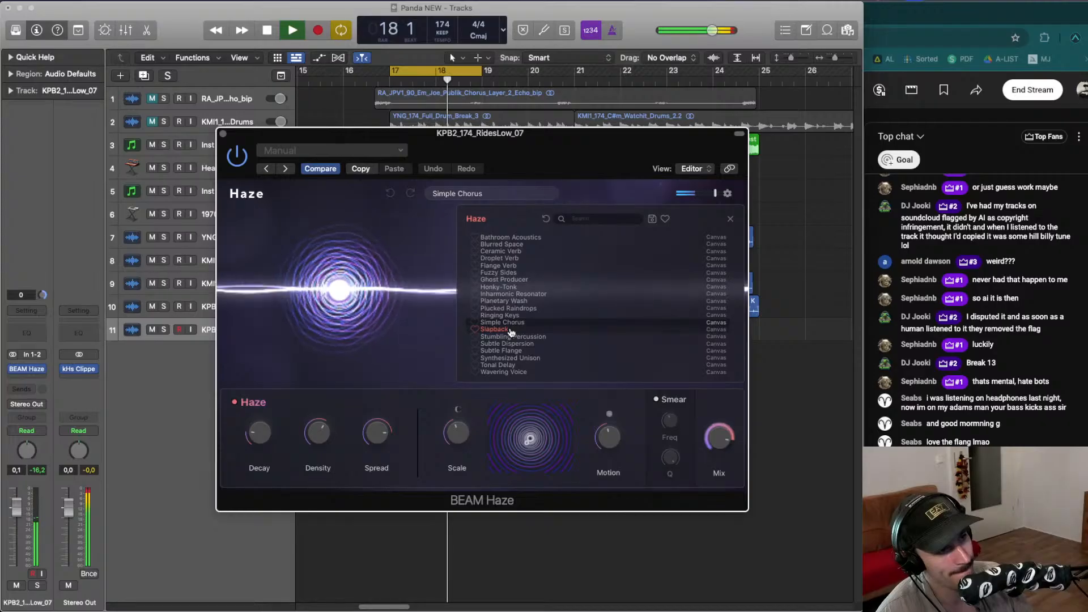
left_click(510, 330)
left_click(515, 337)
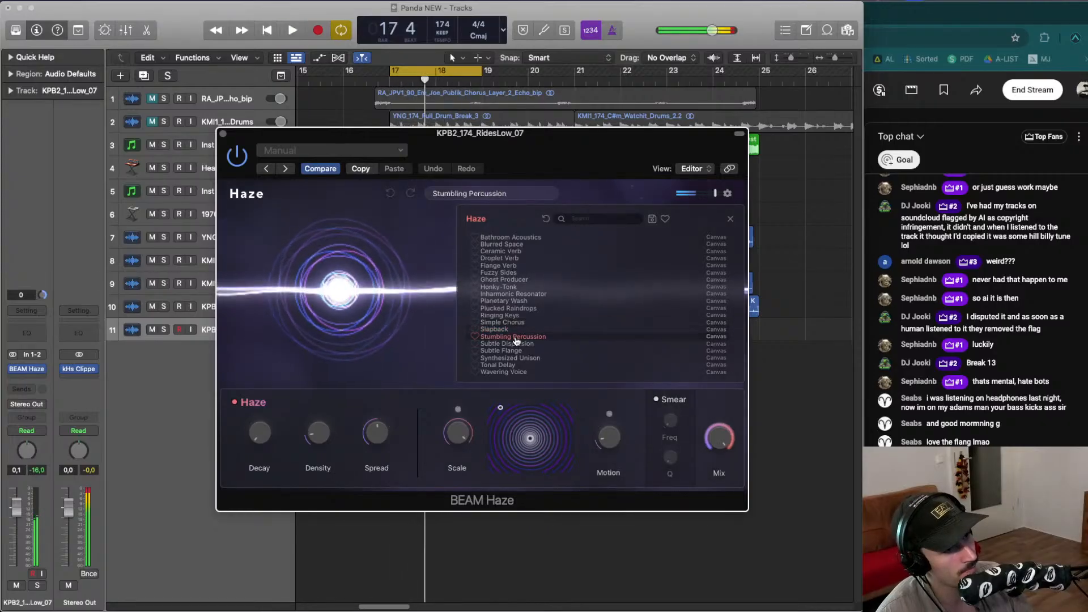
left_click(517, 344)
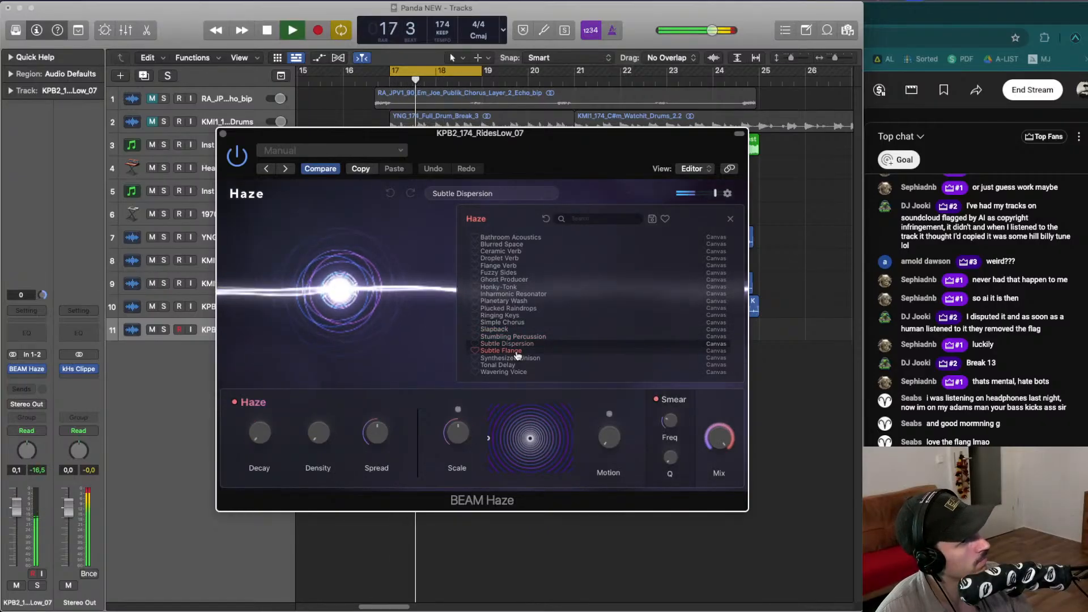
left_click(517, 351)
left_click(518, 358)
left_click(518, 365)
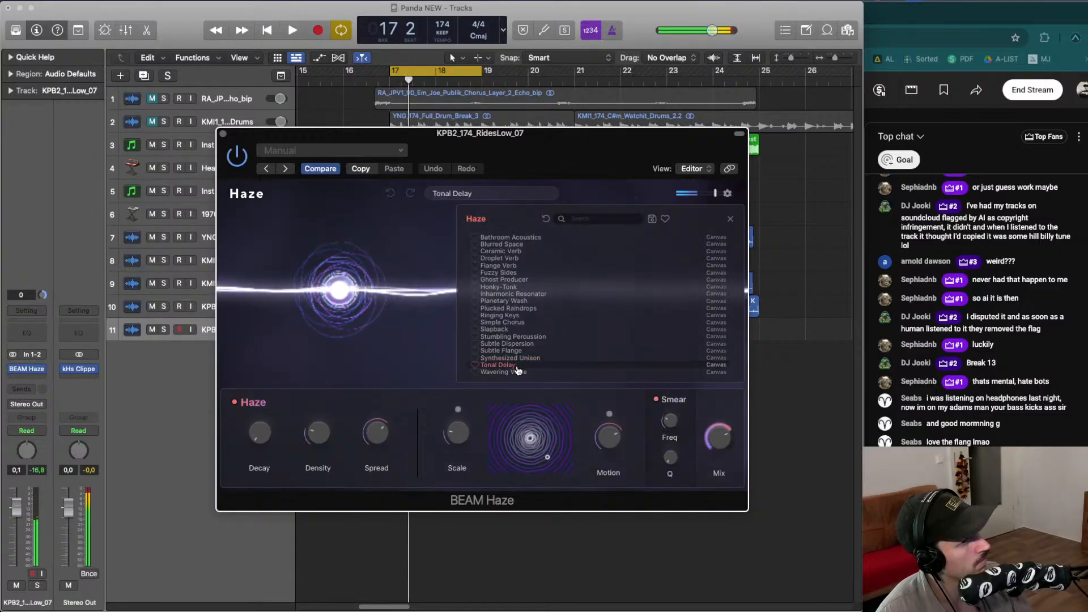
left_click(518, 372)
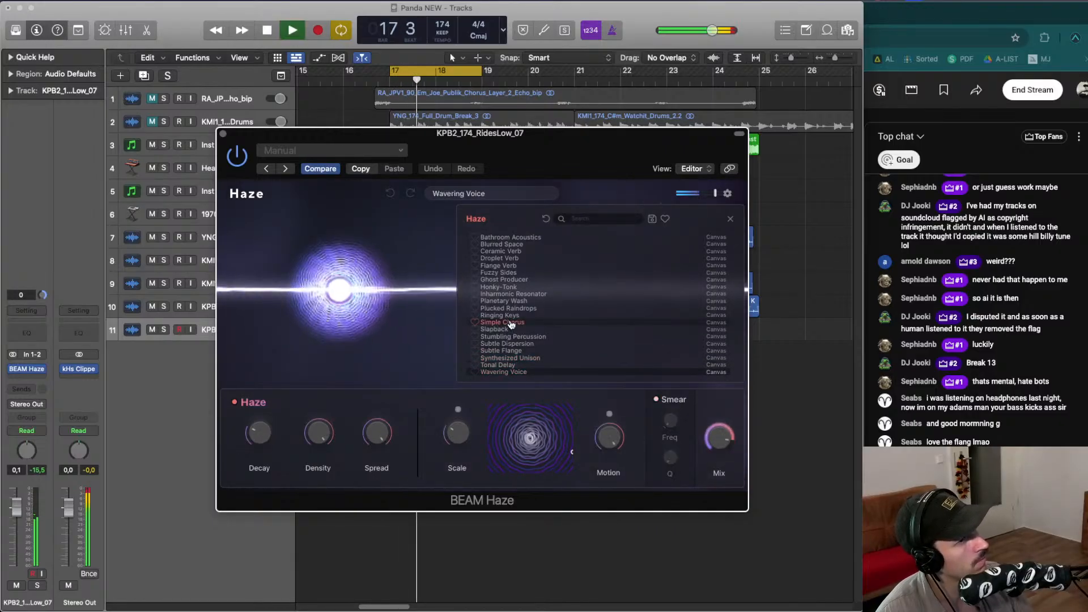
- Choose the Simple Chorus preset for the BEAM Haze on the RidesLow_07 track, briefly comparing it with Ceramic Verb
left_click(510, 322)
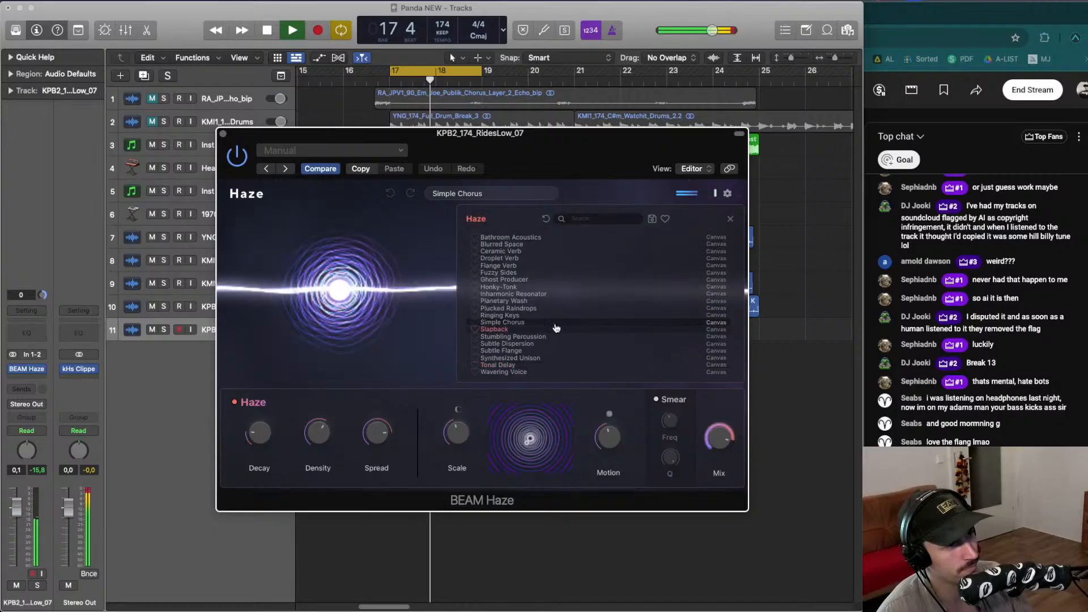
left_click(528, 250)
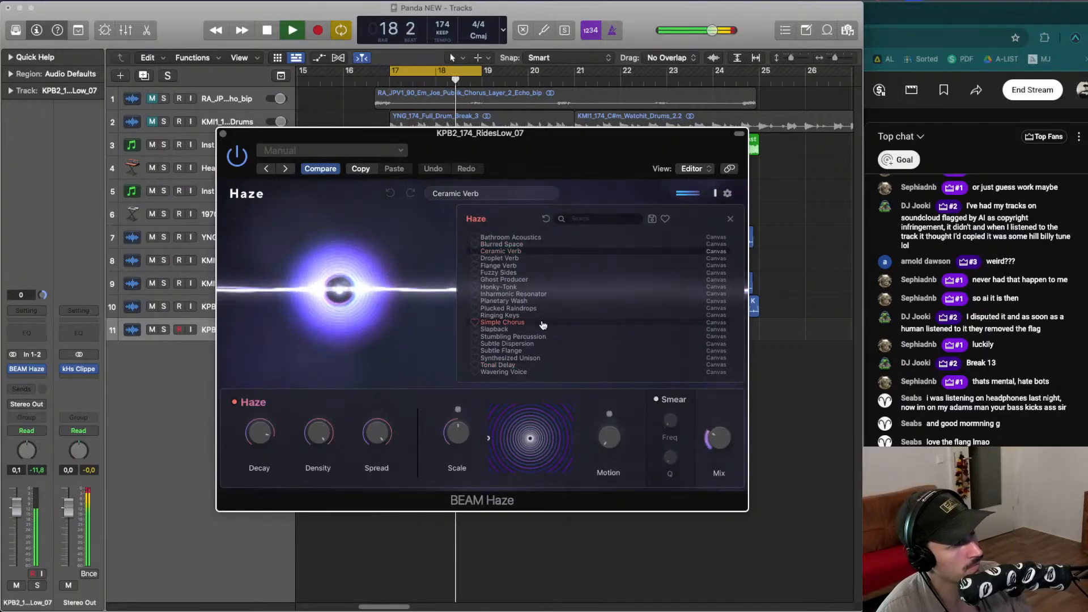
key("space")
left_click(542, 323)
key("space")
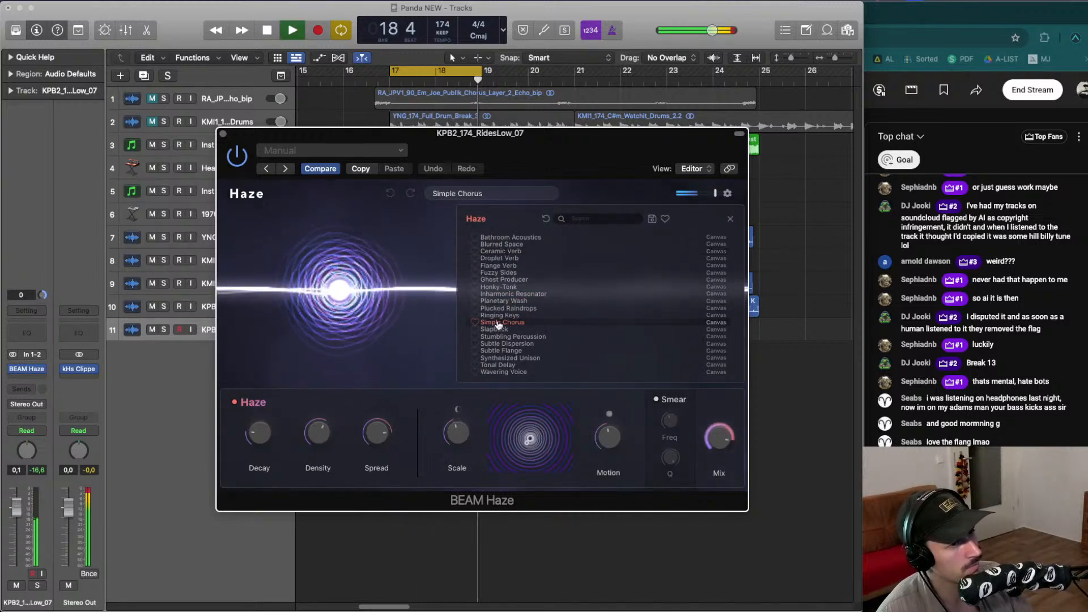
key("space")
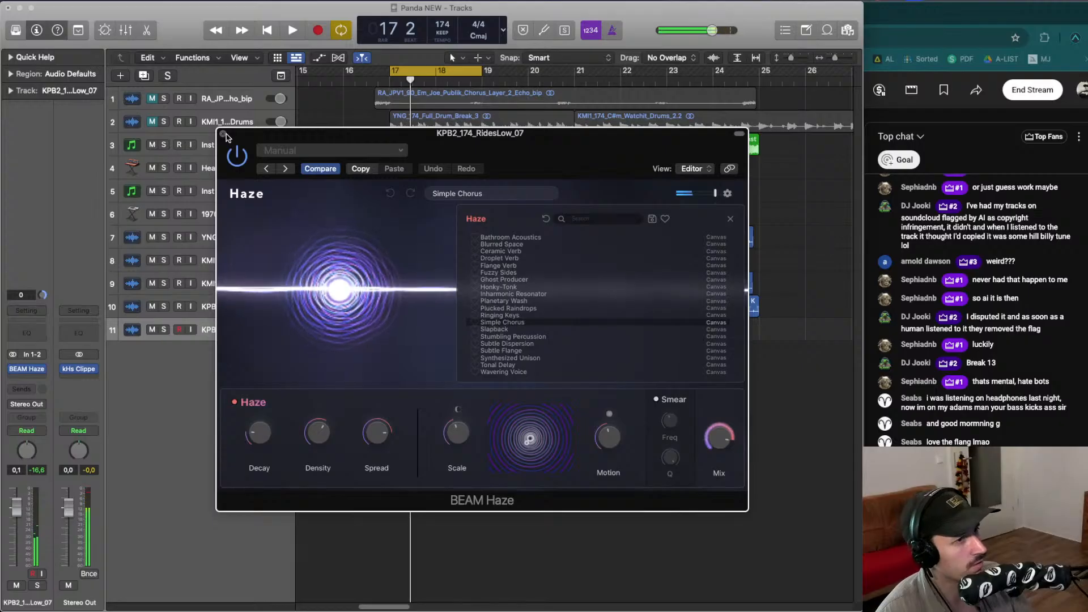
- Close the plug-in window and solo the RidesLow_07 track to hear it during playback
left_click(223, 134)
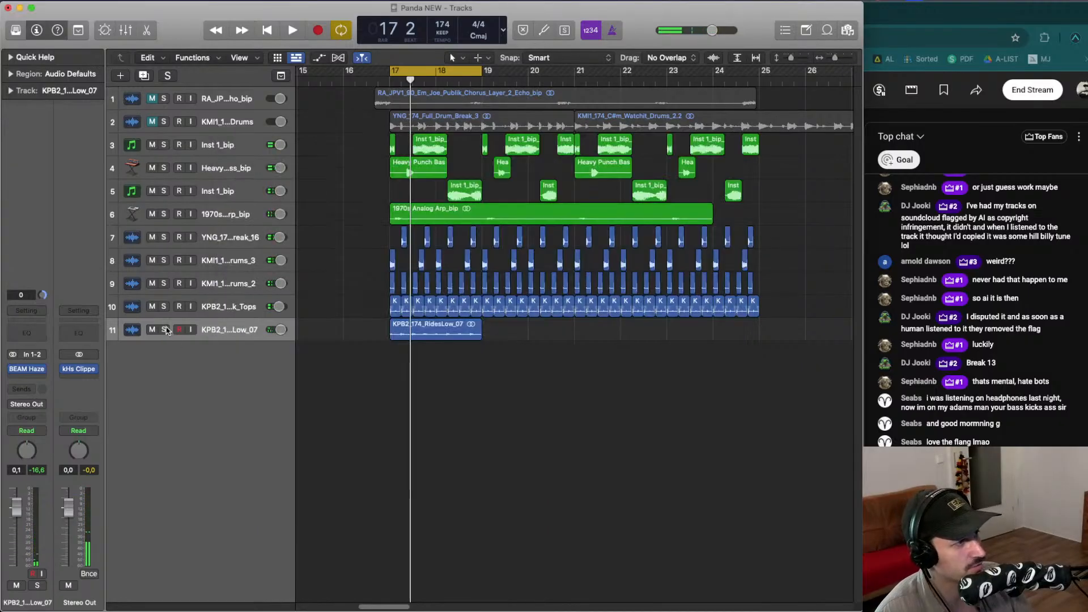
left_click(164, 330)
key("space")
key("space")
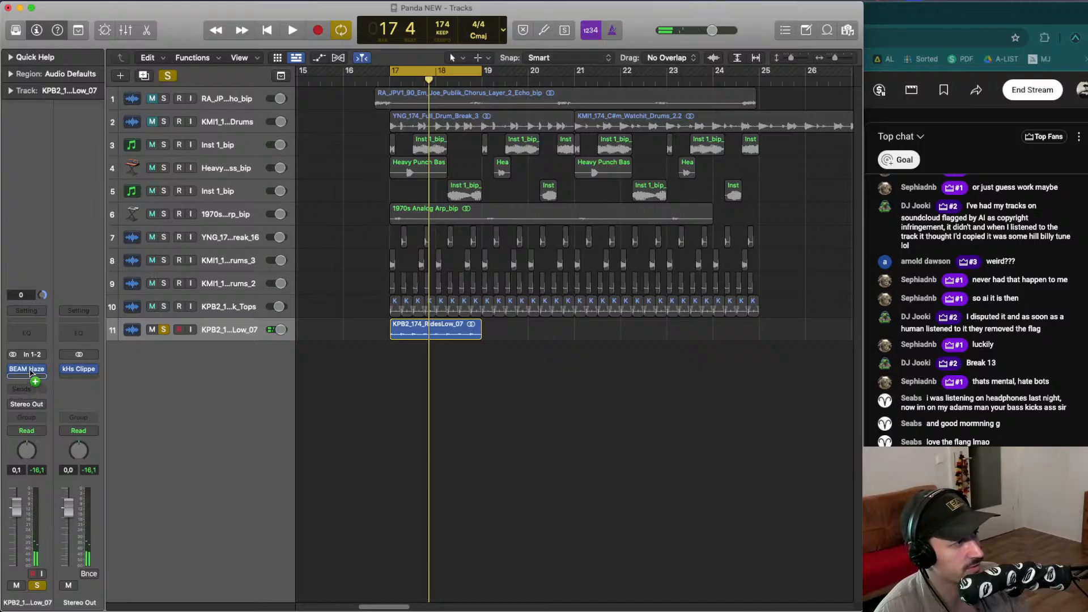
- Duplicate the BEAM Haze into a second insert slot on the RidesLow_07 track and reposition its window
left_click_drag(30, 372, 31, 376)
left_click(31, 373)
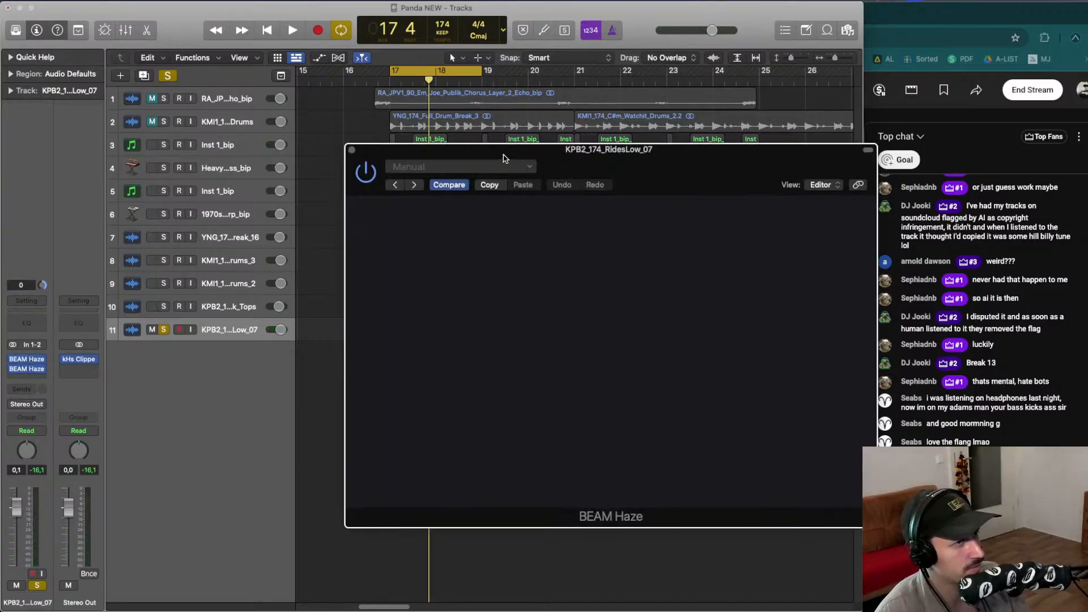
left_click_drag(504, 159, 372, 141)
key("space")
- Load the Ceramic Verb preset into the second BEAM Haze and close the preset browser
left_click(432, 191)
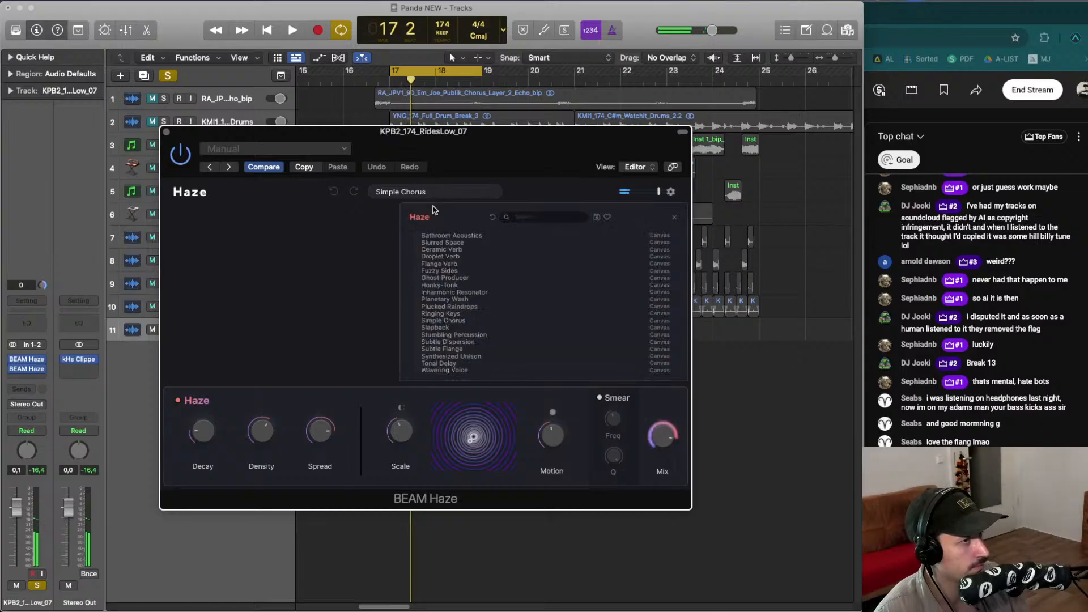
left_click(450, 249)
key("space")
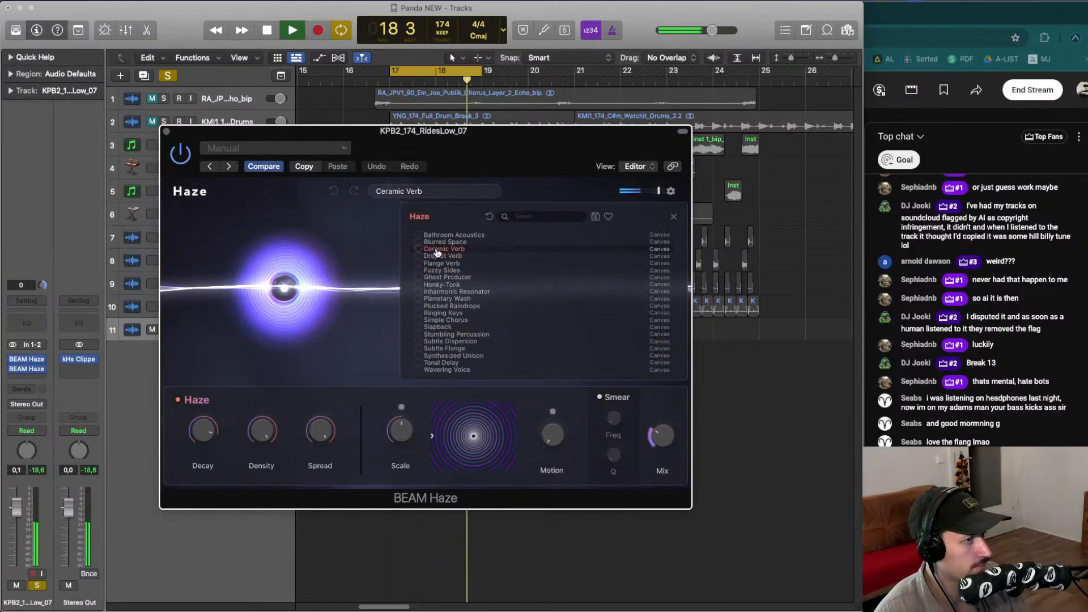
left_click(380, 249)
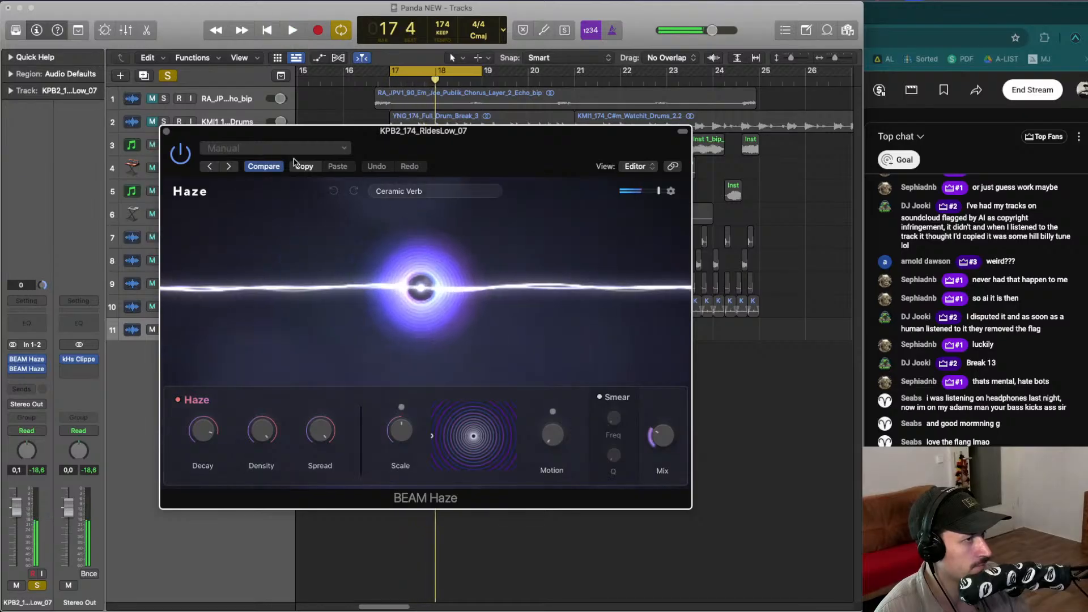
- Toggle the second BEAM Haze's power off and on, then lower its Mix slightly
left_click(187, 149)
left_click(187, 150)
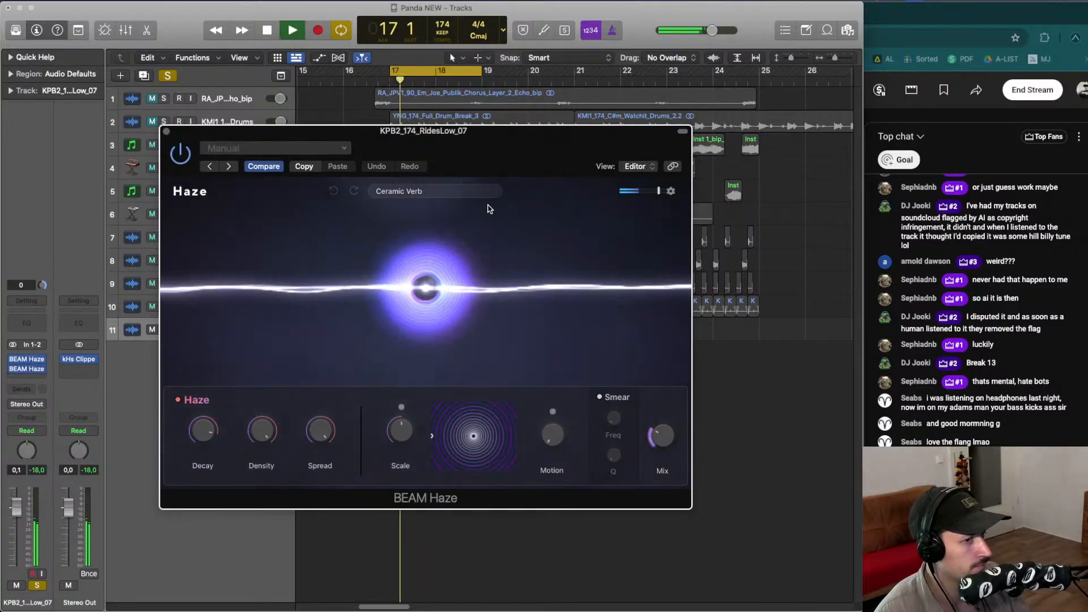
mouse_move(657, 434)
left_mouse_down()
mouse_move(670, 280)
mouse_move(637, 429)
left_mouse_up()
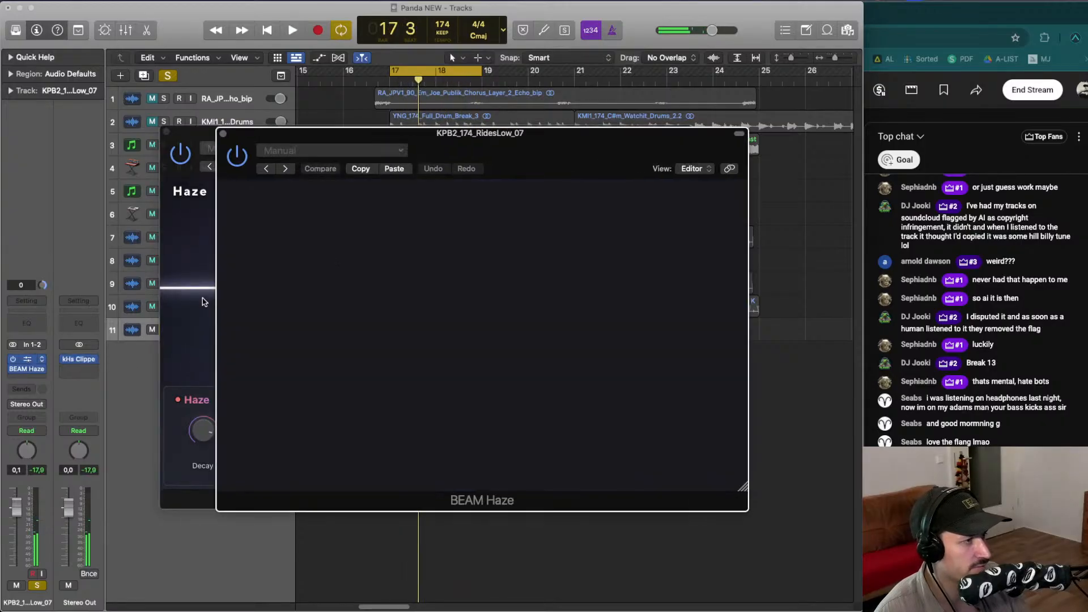
- Switch both BEAM Haze windows on the RidesLow_07 track to the Controls view and arrange them side by side
left_click(94, 363)
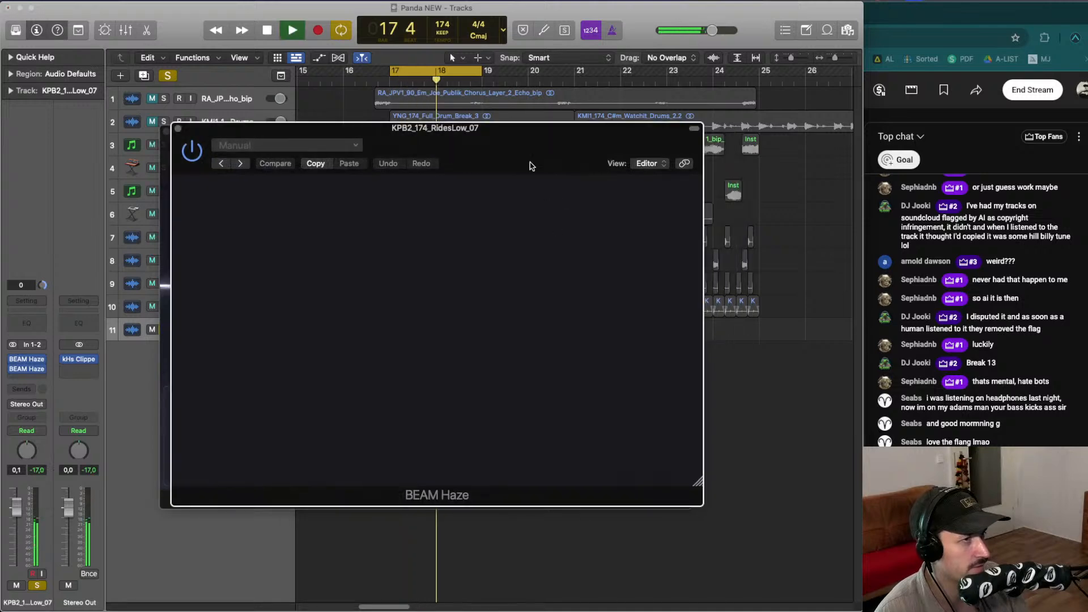
left_click_drag(542, 136, 542, 107)
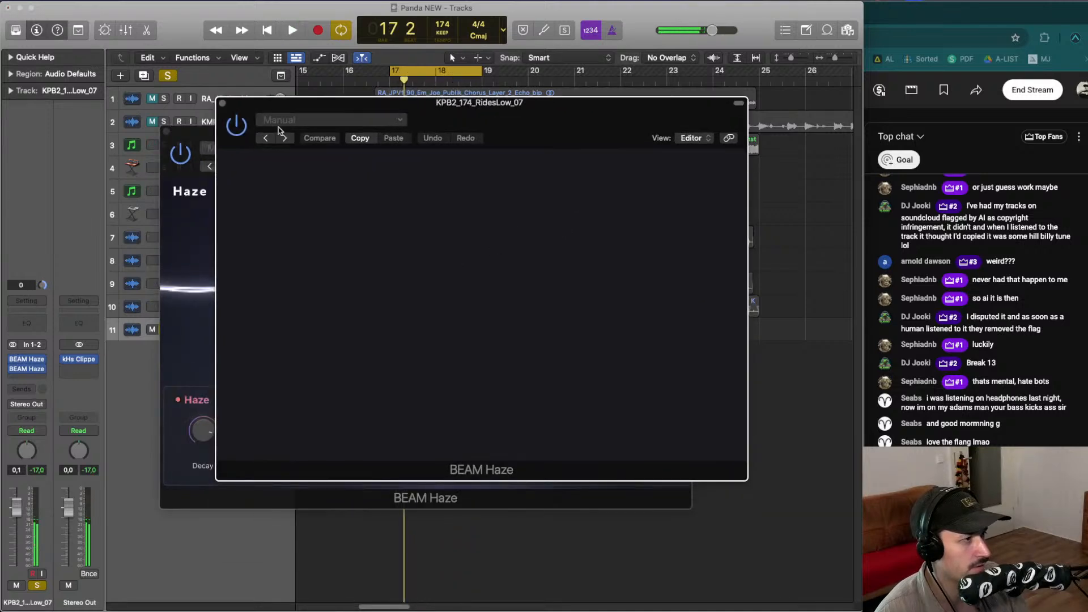
left_click_drag(464, 94, 464, 94)
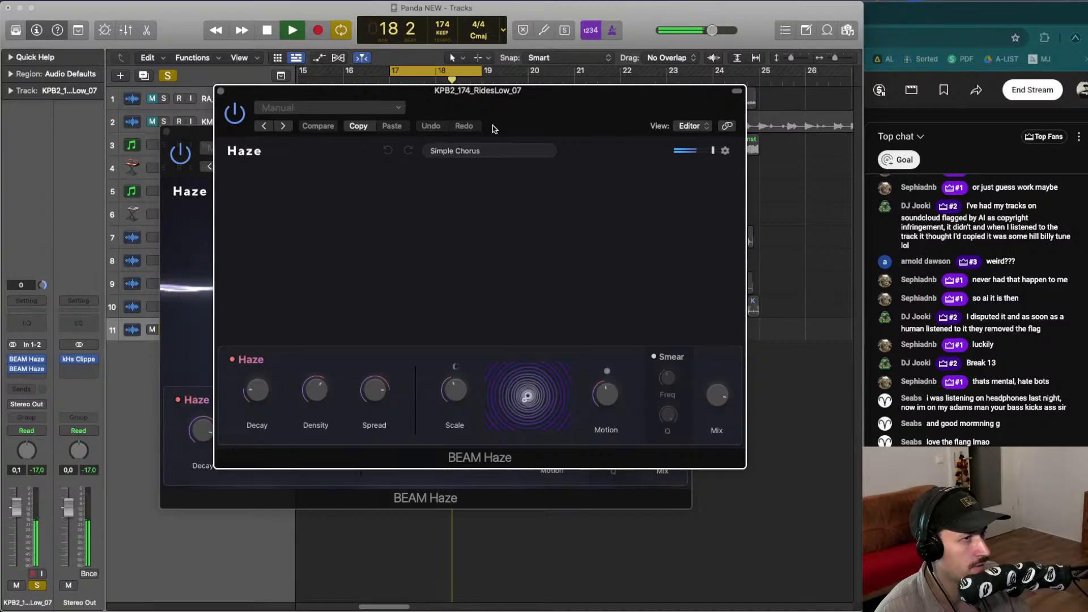
key("space")
left_click(702, 126)
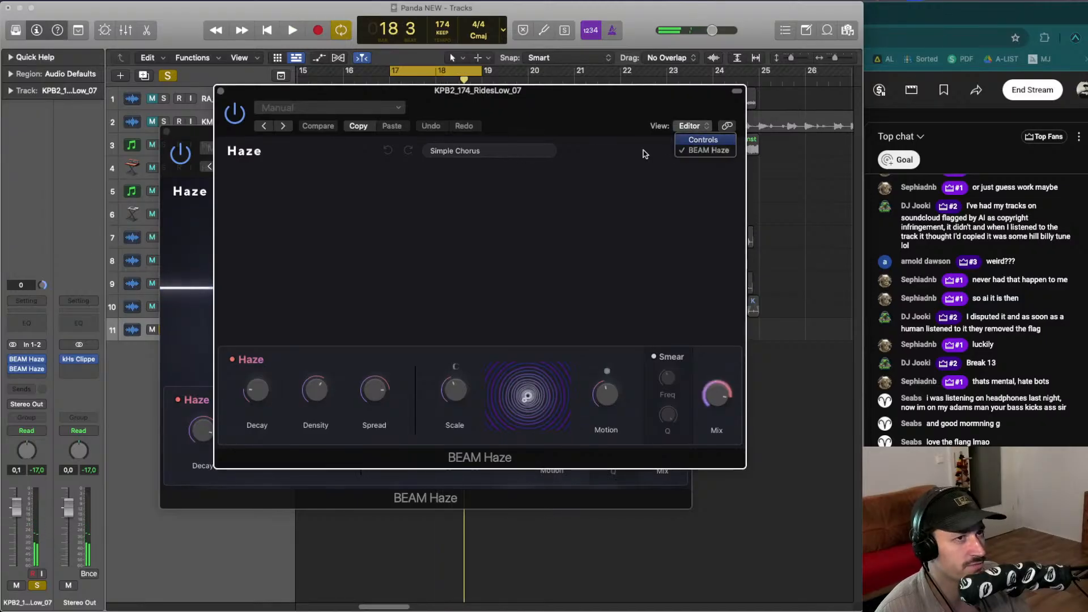
left_click(702, 139)
left_click(481, 159)
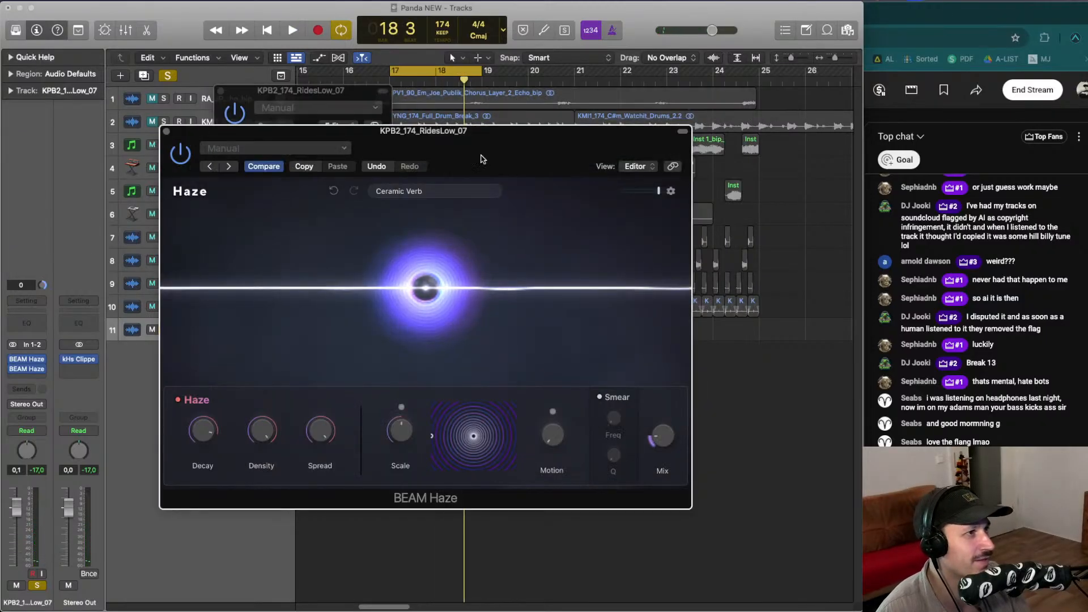
left_click(637, 166)
left_click(383, 113)
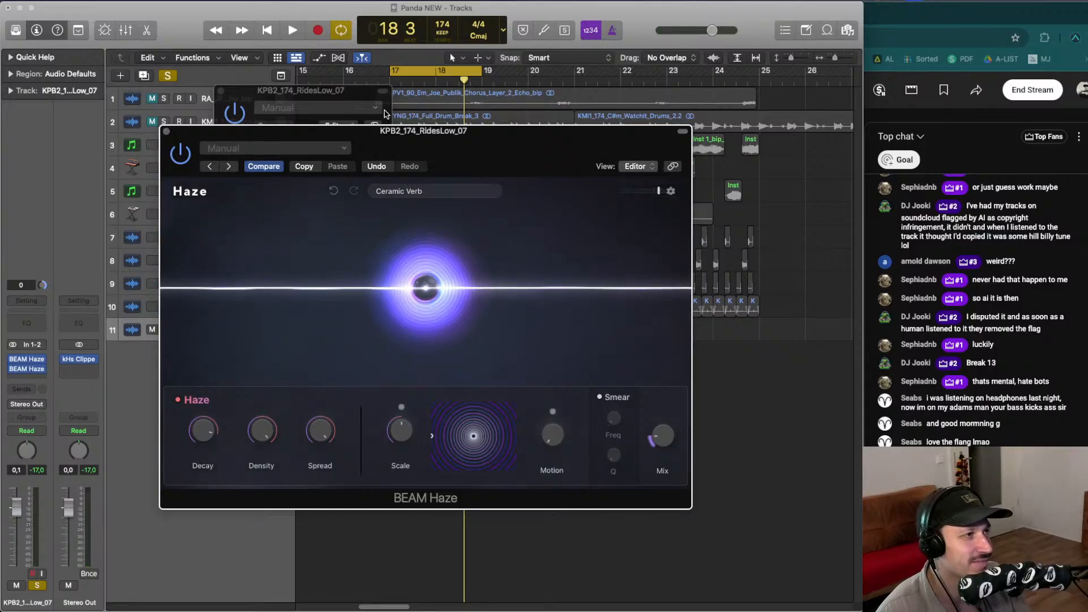
left_click_drag(337, 91, 420, 90)
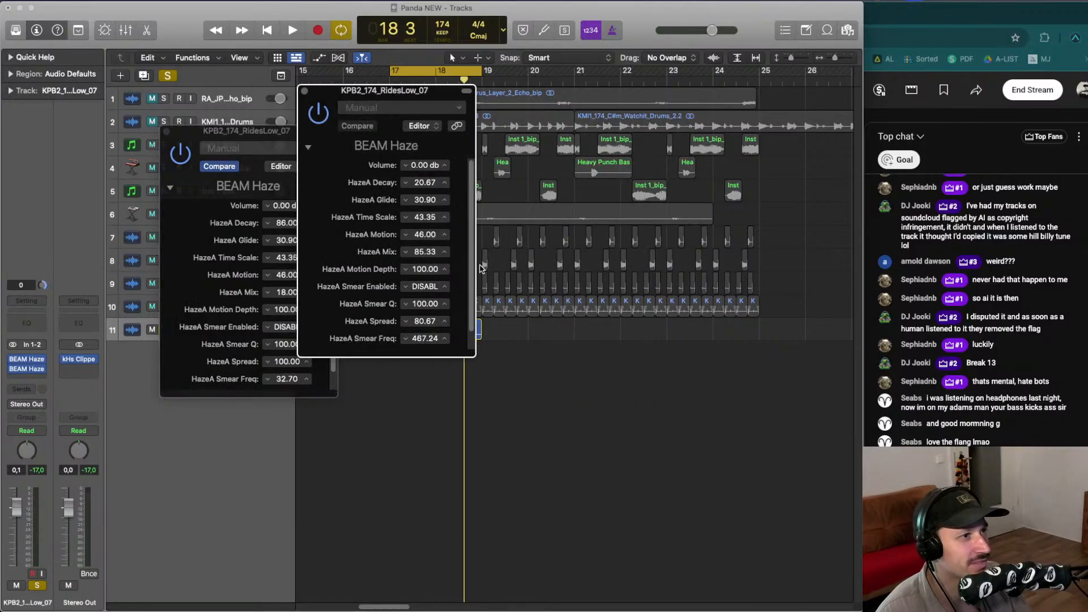
- Examine the Simple Chorus BEAM Haze's parameter list, briefly switching its window to the graphical editor and back
scroll(476, 264, "down", 1)
scroll(472, 249, "up", 1)
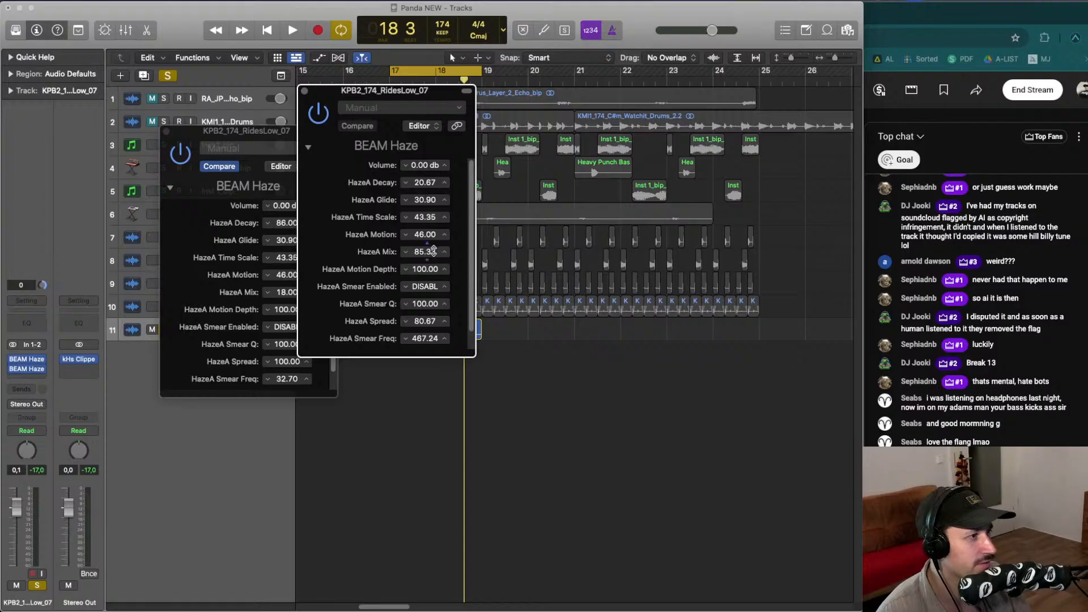
left_click_drag(390, 125, 457, 137)
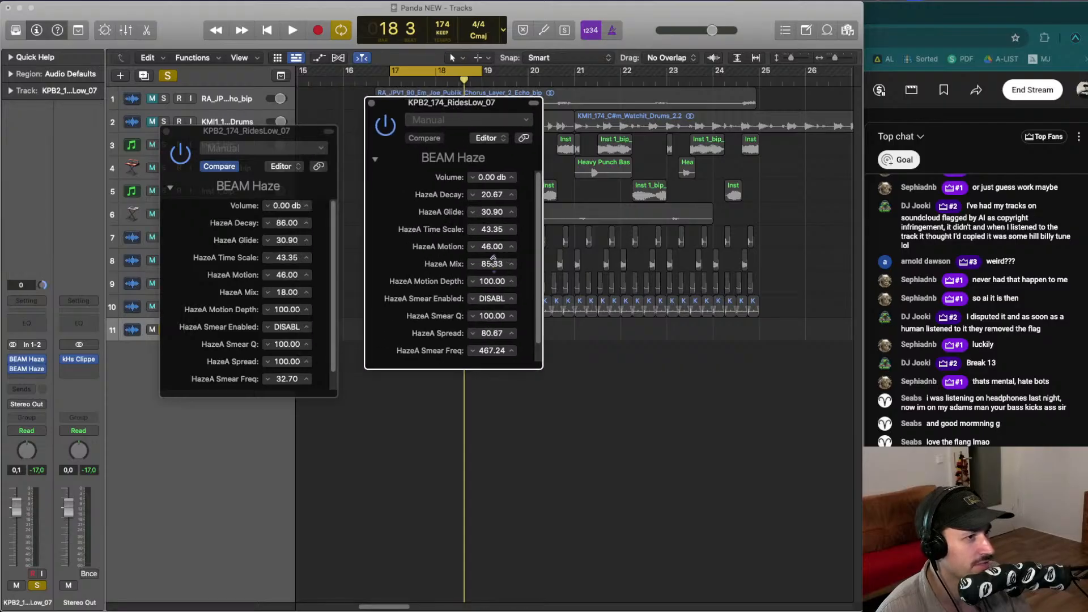
scroll(448, 316, "down", 1)
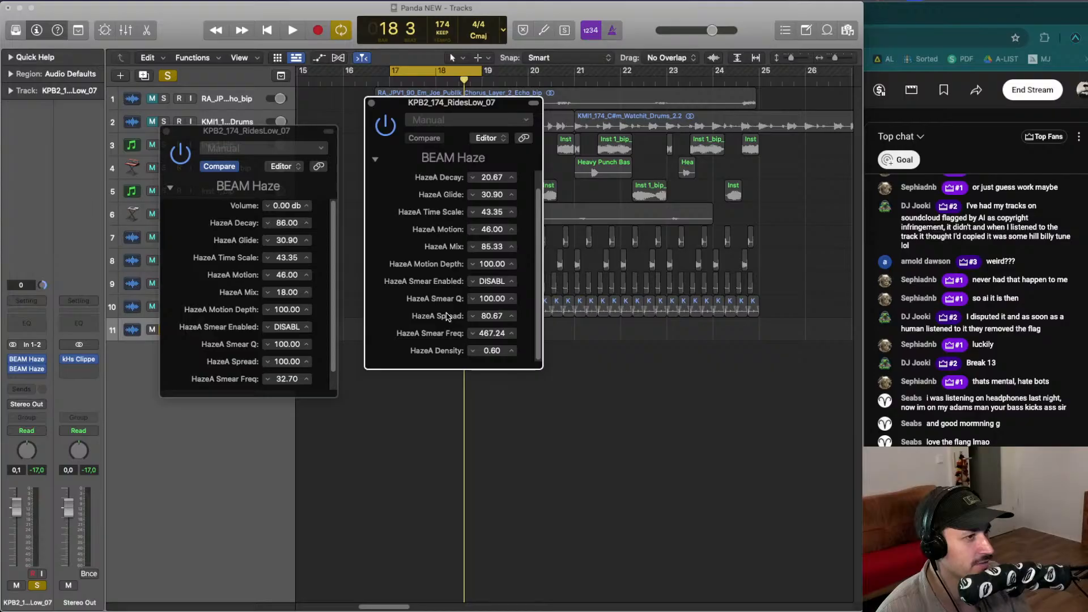
scroll(448, 315, "up", 1)
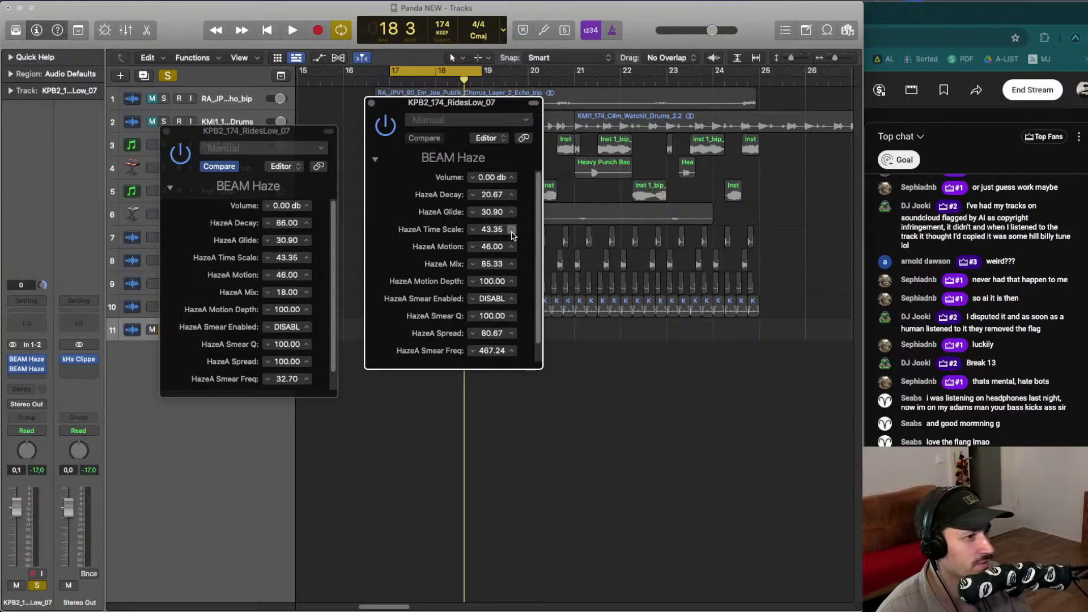
left_click(494, 138)
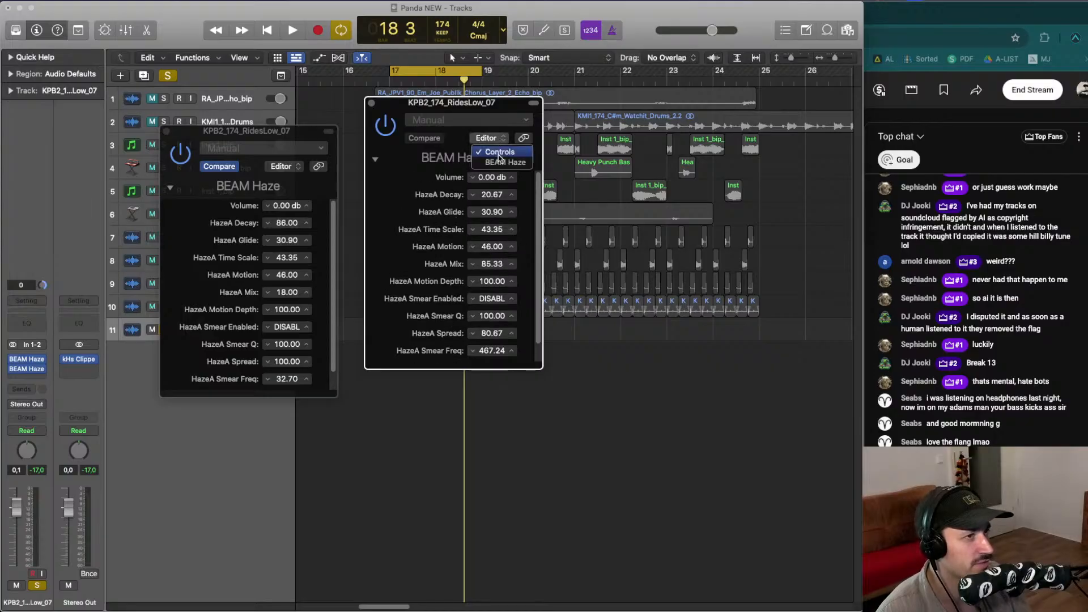
left_click(500, 162)
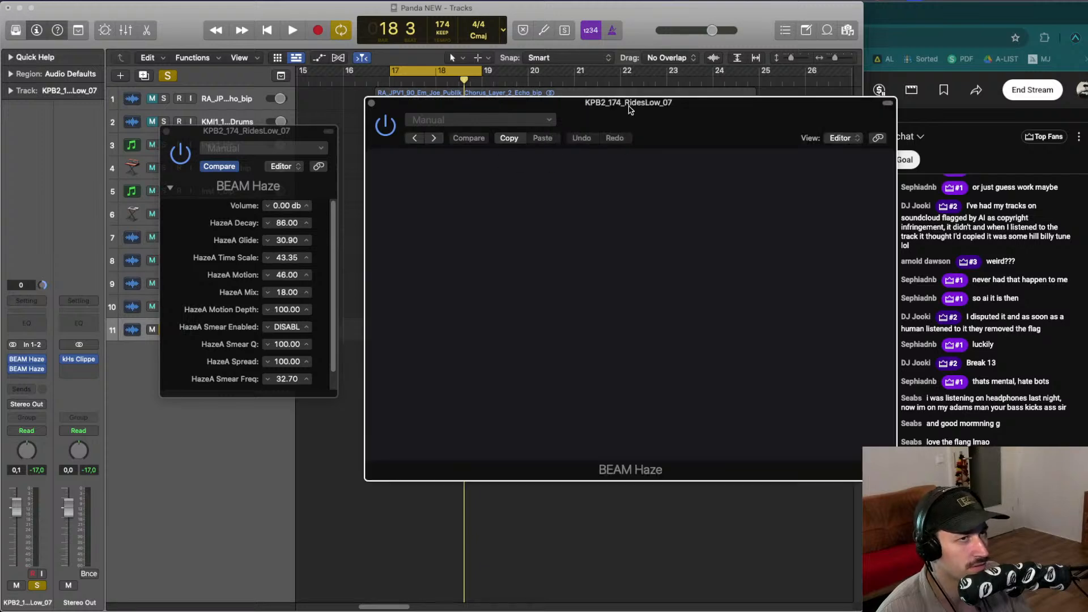
left_click_drag(630, 110, 415, 118)
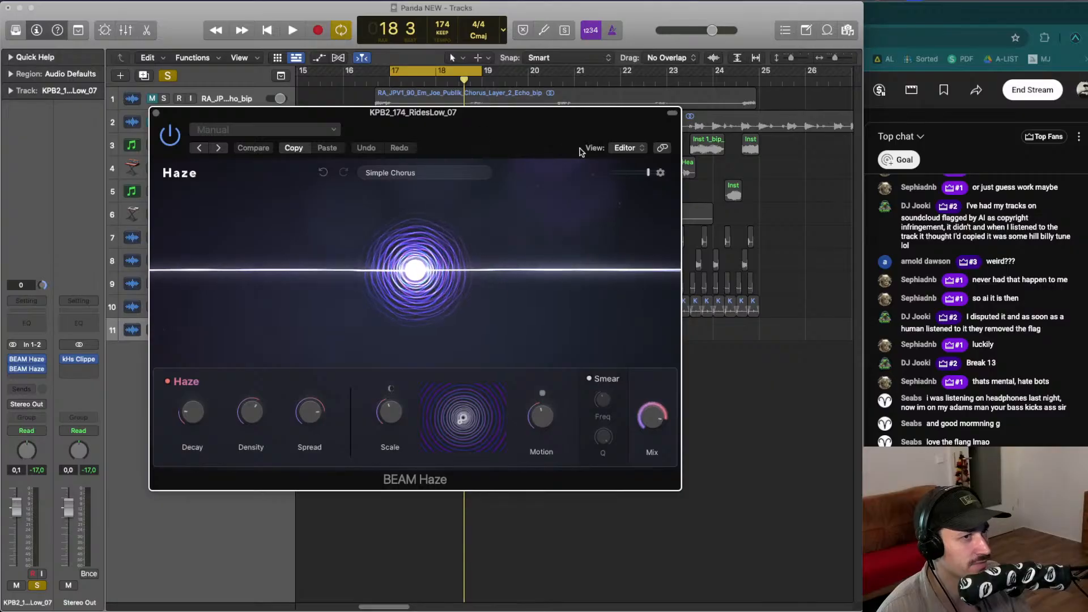
left_click(613, 149)
left_click(637, 162)
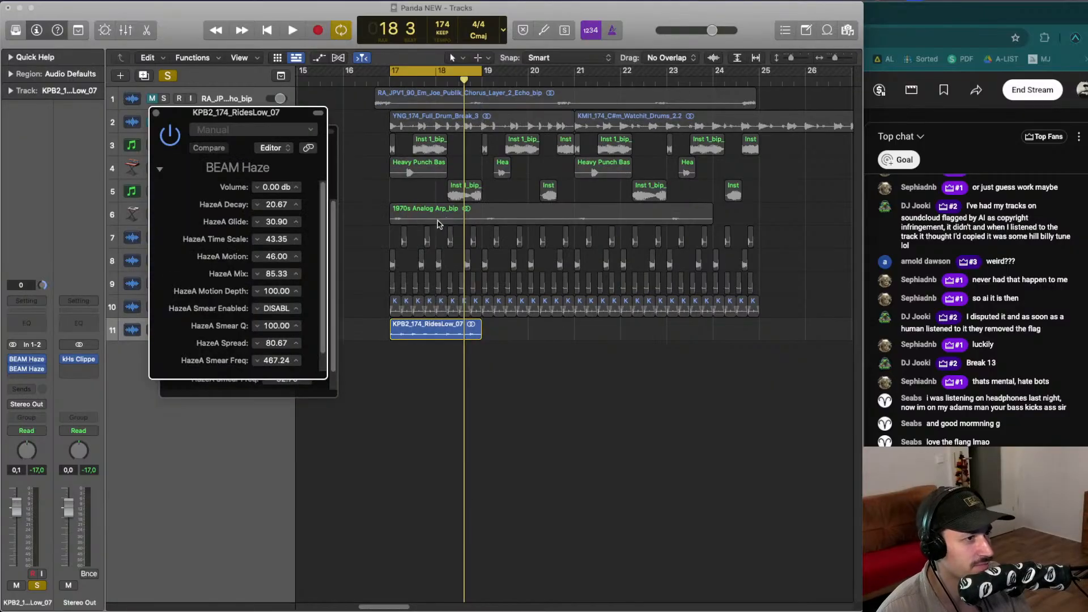
left_click_drag(238, 113, 359, 114)
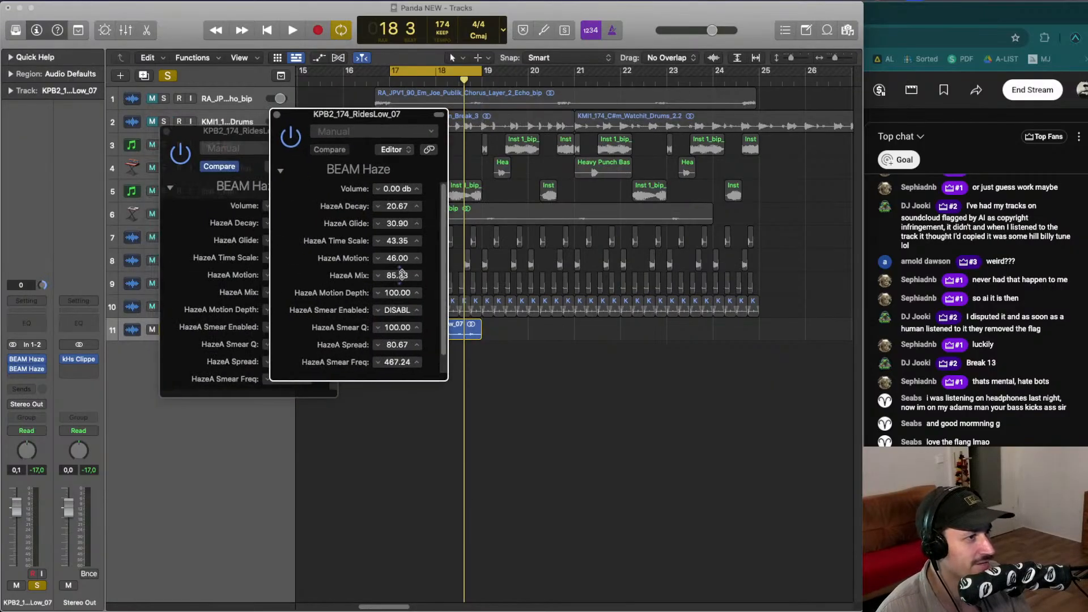
- During playback, lower the Simple Chorus BEAM Haze's Mix to 59.82
key("space")
left_click_drag(402, 275, 402, 289)
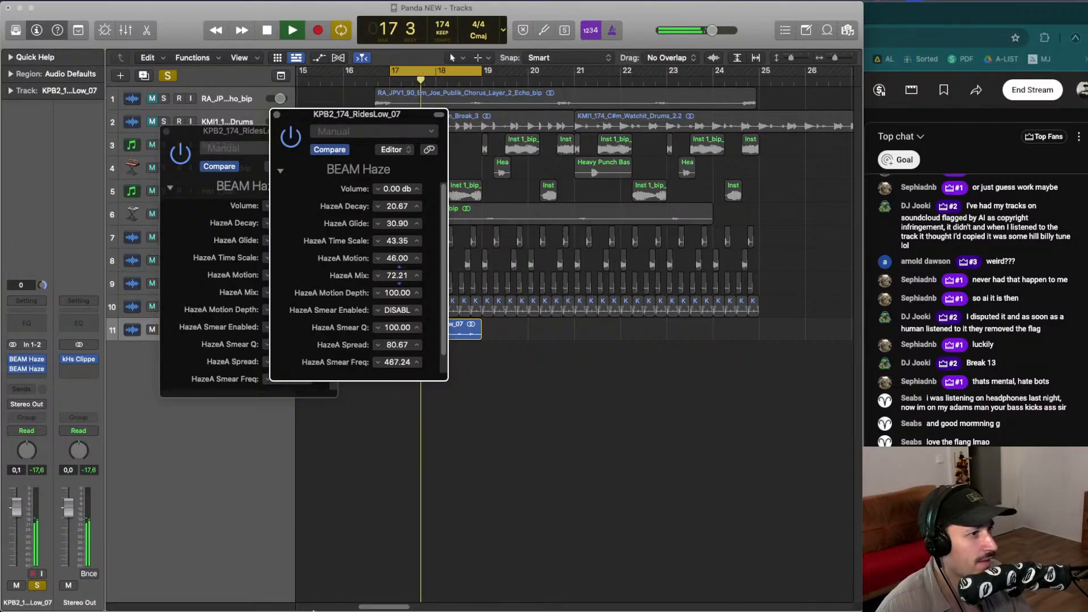
left_click(244, 131)
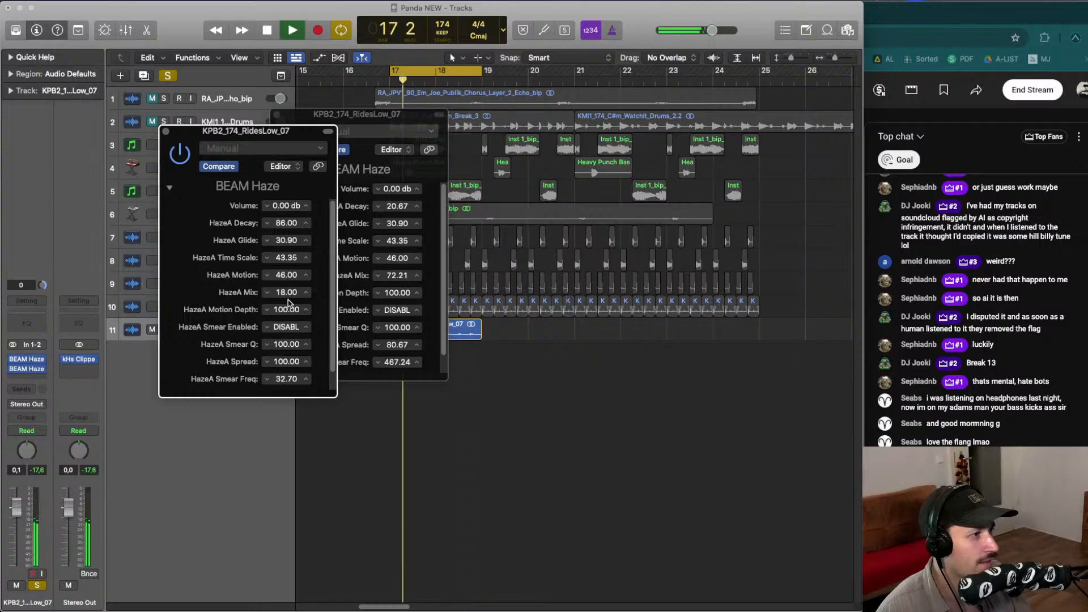
key("space")
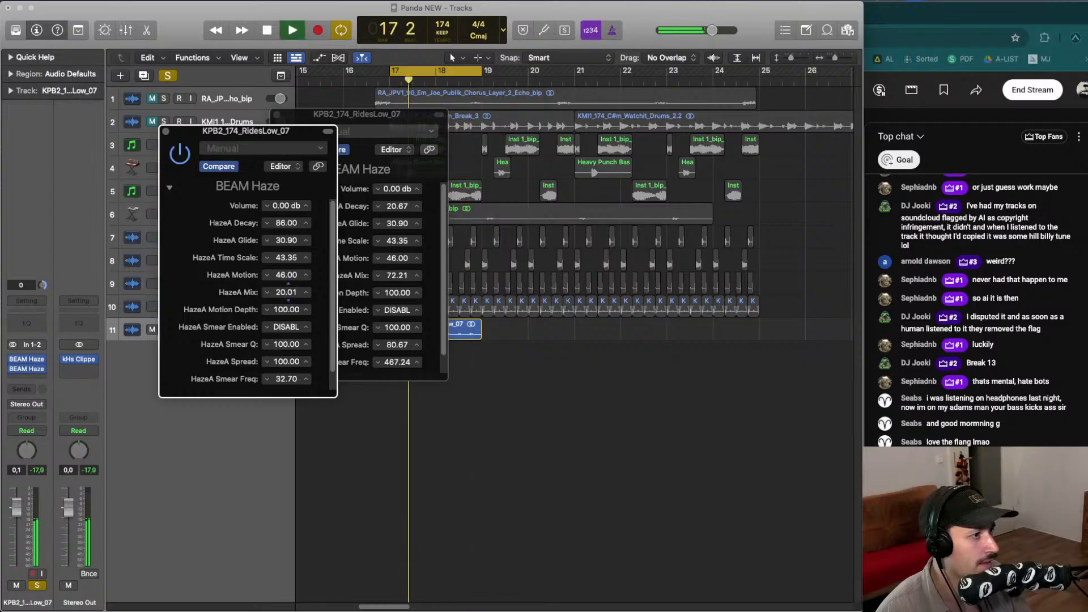
left_click(398, 275)
left_click_drag(399, 274, 398, 283)
- Restart playback and unsolo the RidesLow_07 track to hear it in the full mix
key("space")
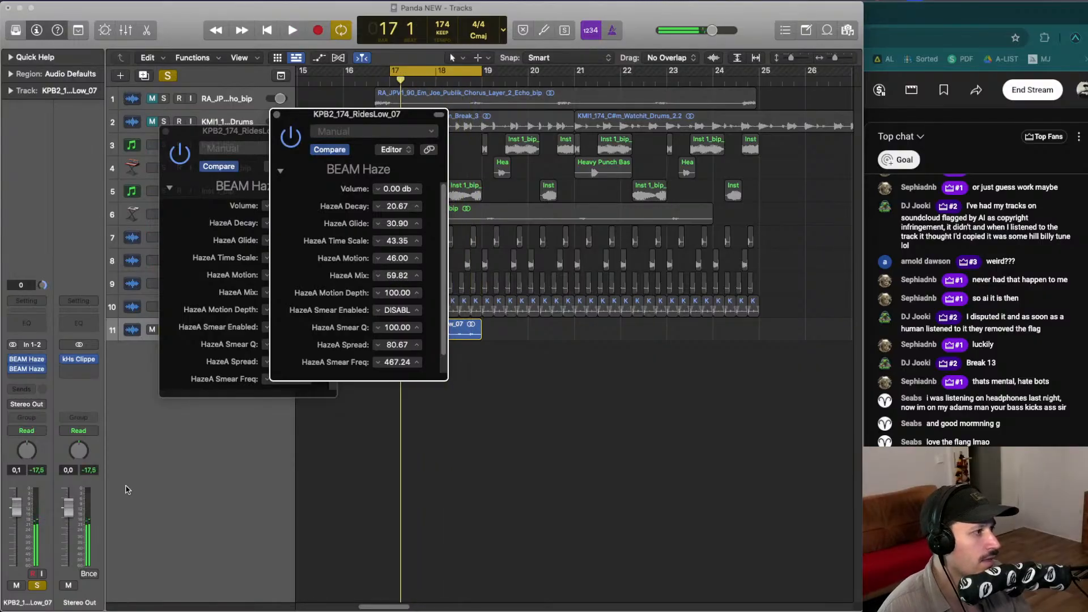
key("space")
key("s")
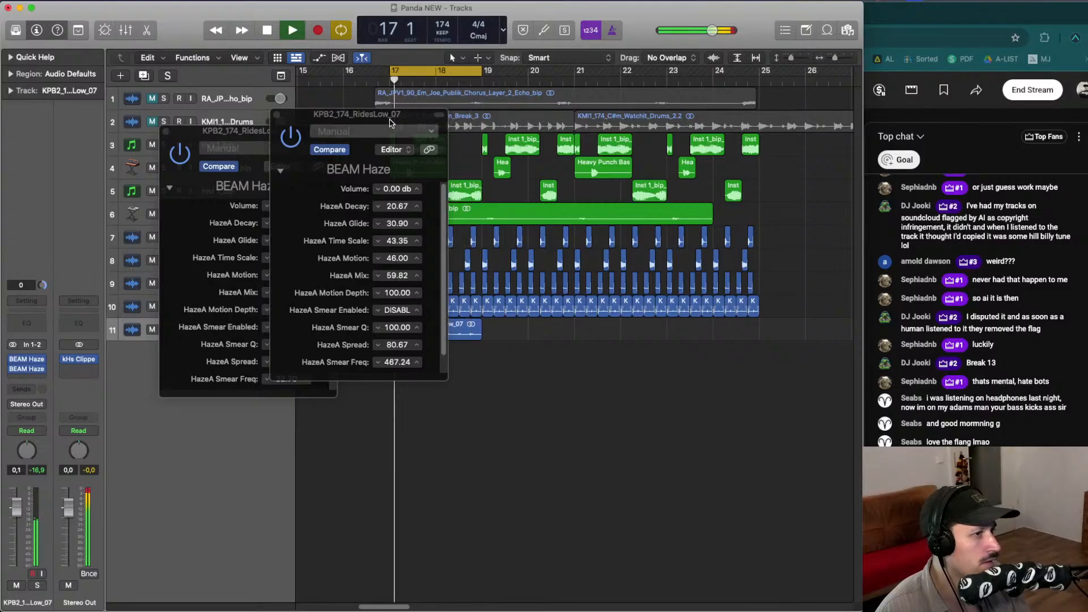
- Fine-tune the Mix of the Simple Chorus BEAM Haze to 64.50 and the Ceramic Verb BEAM Haze to 19.01
left_click_drag(388, 112, 430, 114)
left_click_drag(442, 276, 442, 277)
left_click(292, 292)
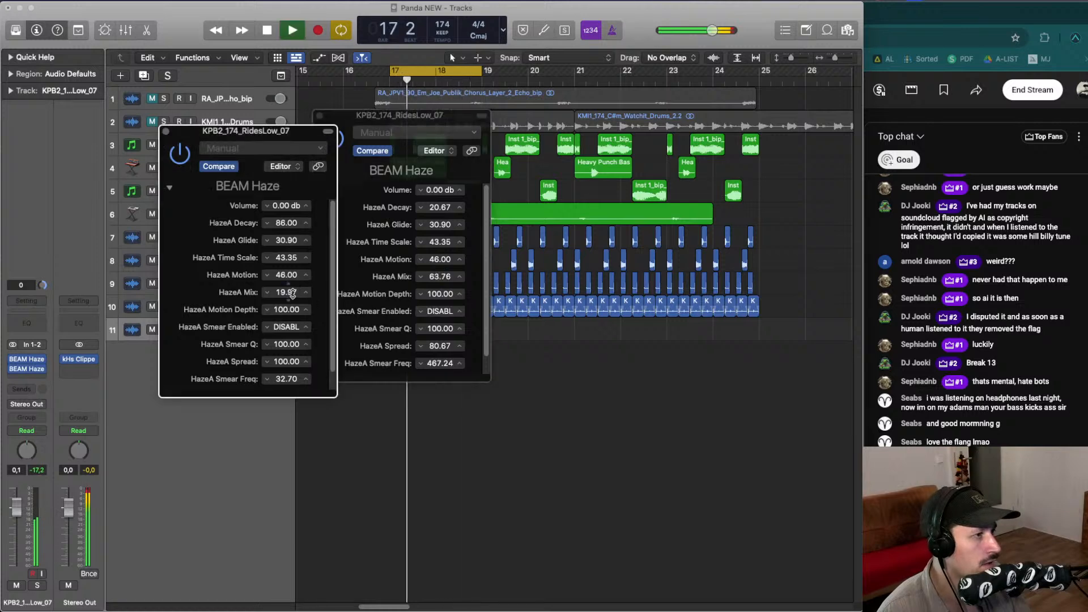
left_click_drag(288, 292, 287, 293)
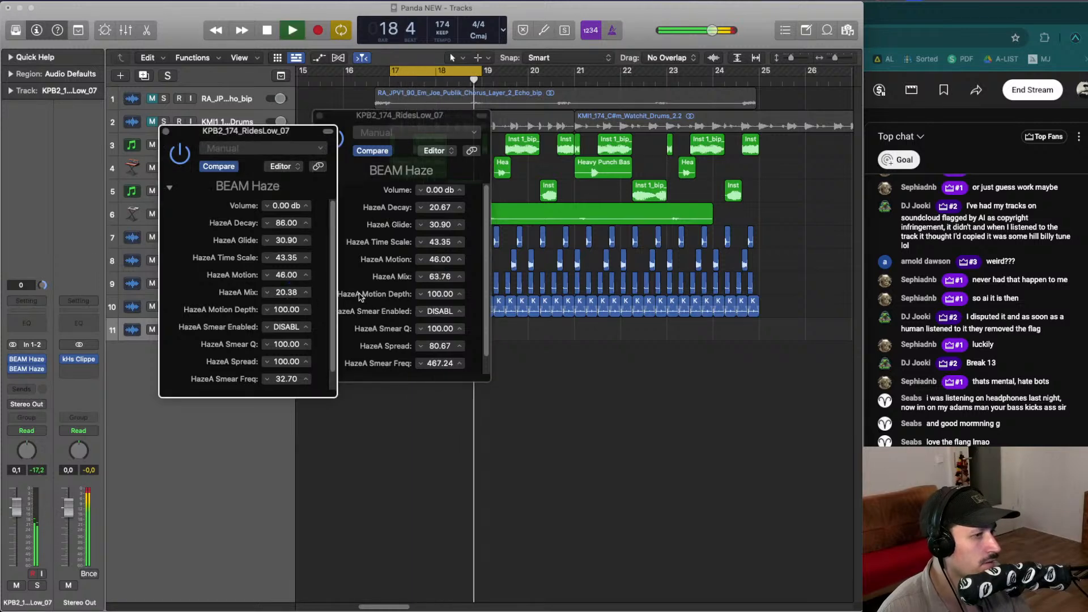
left_click(460, 270)
left_click_drag(444, 273, 444, 270)
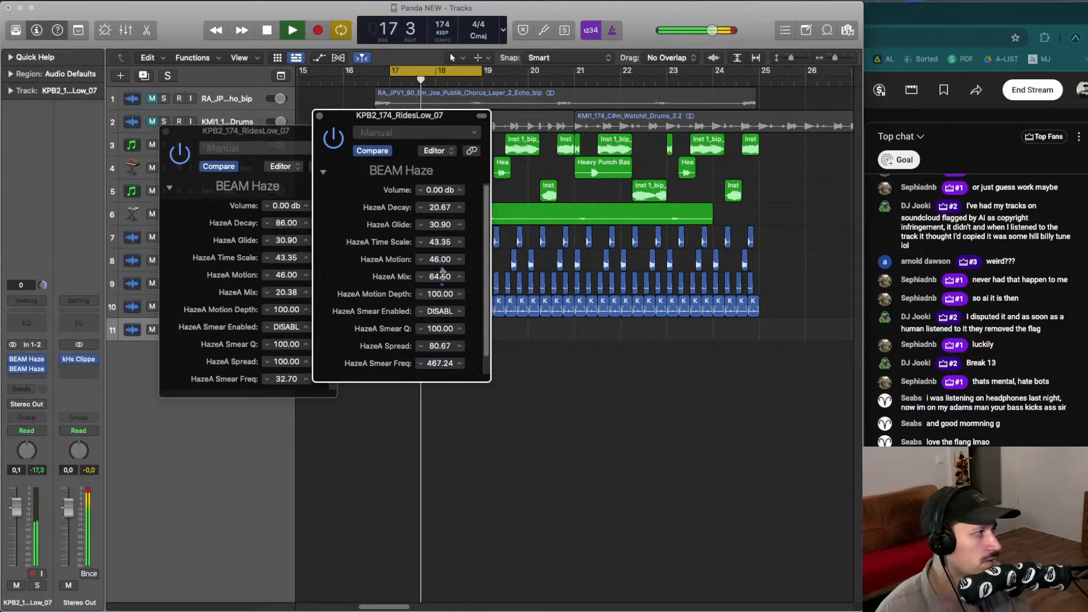
left_click(289, 290)
key("space")
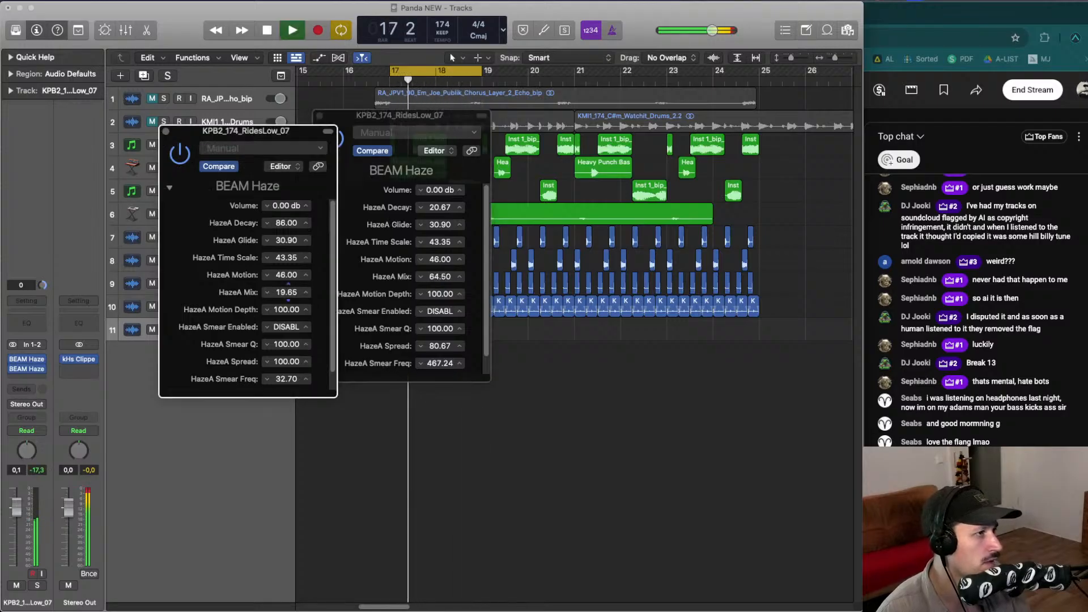
left_click_drag(288, 292, 288, 291)
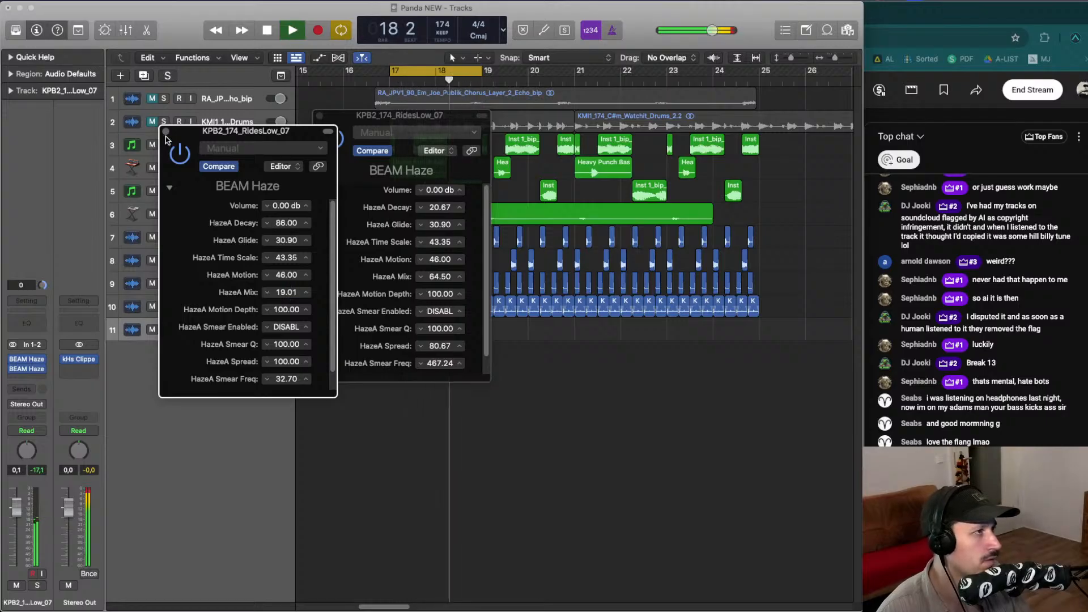
- Close both BEAM Haze windows and solo the RidesLow_07 track again
left_click(166, 131)
left_click(320, 117)
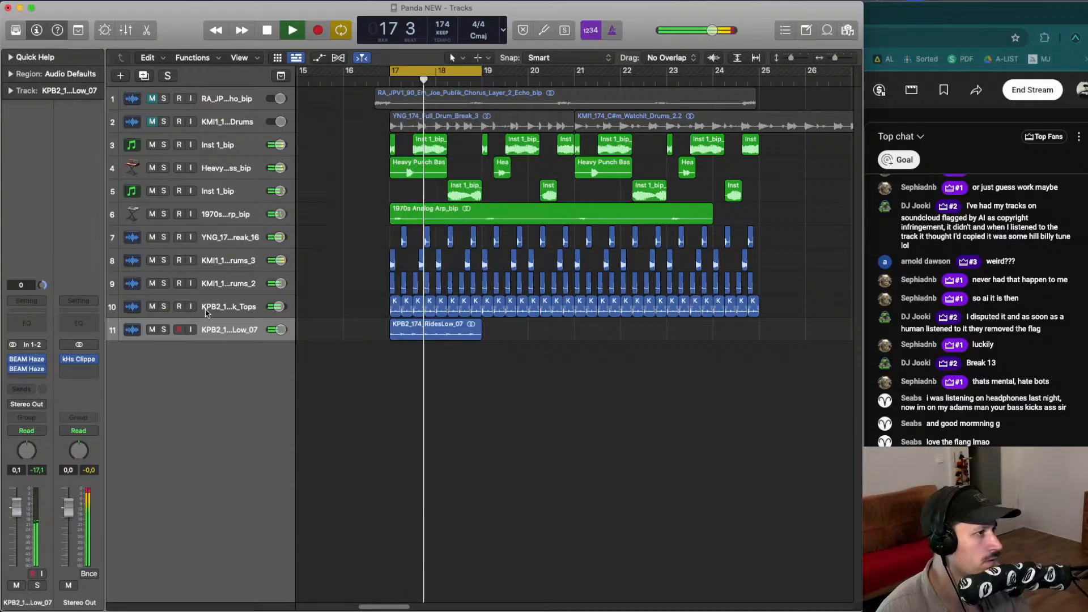
key("s")
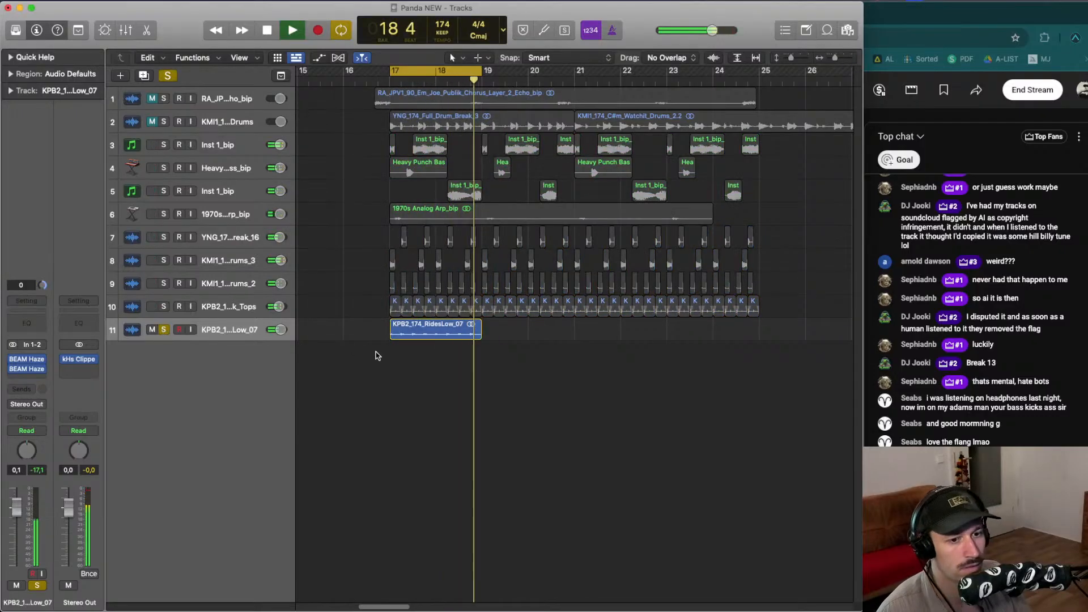
left_click(430, 332)
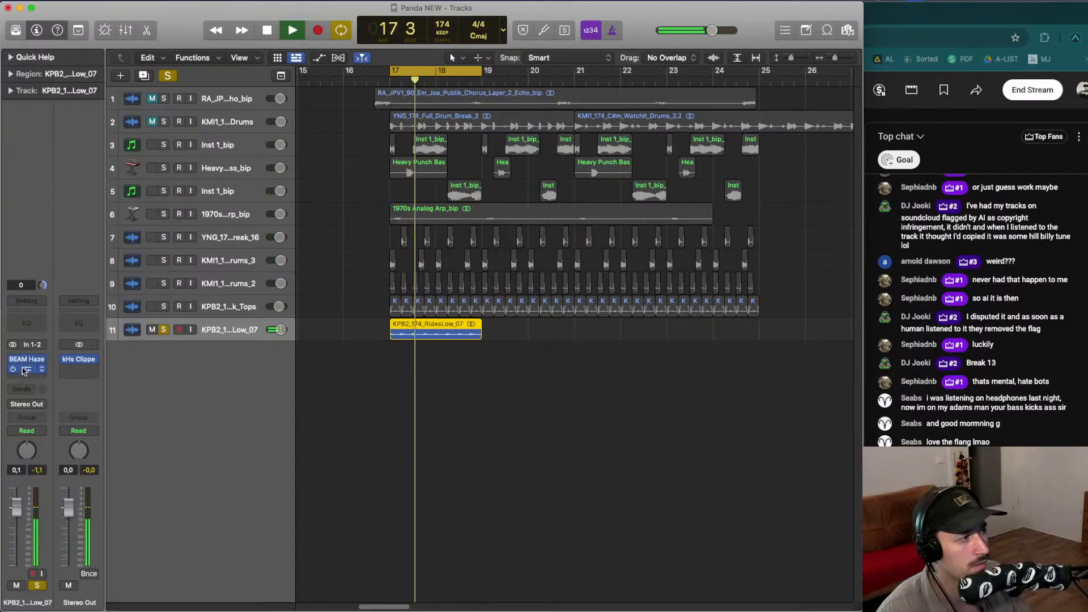
- Reopen the first BEAM Haze and lower its Mix to 37.20 during playback
left_click(26, 363)
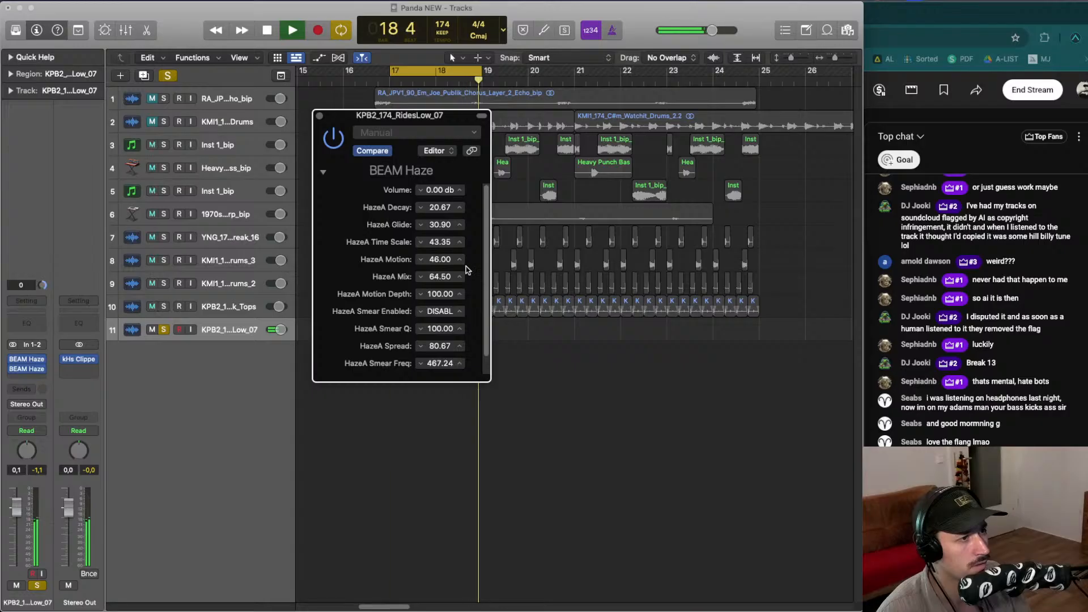
key("space")
key("space")
left_click_drag(442, 277, 442, 337)
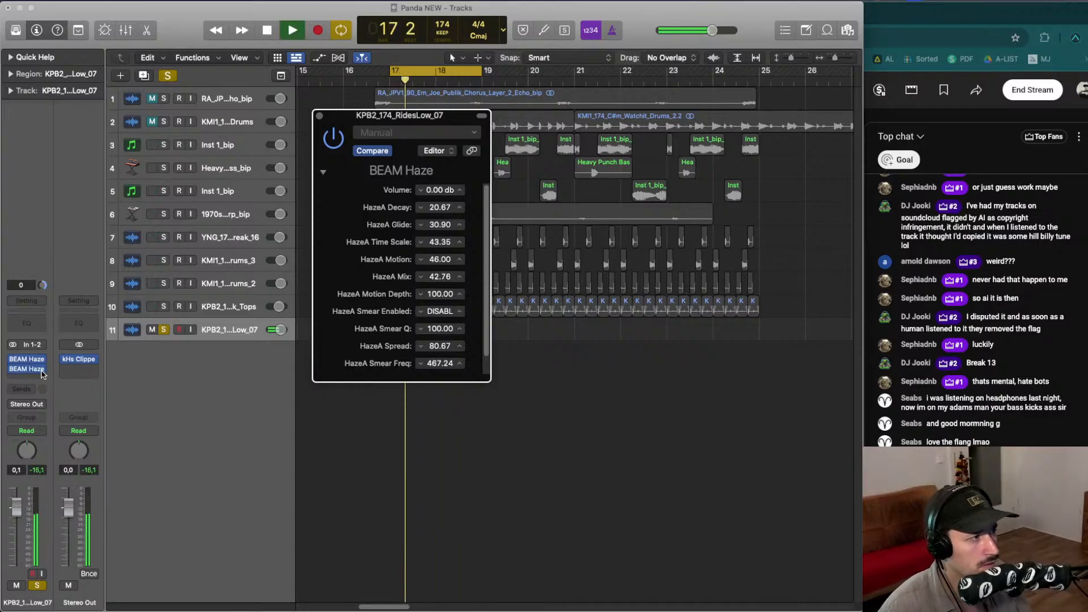
left_click_drag(442, 276, 442, 283)
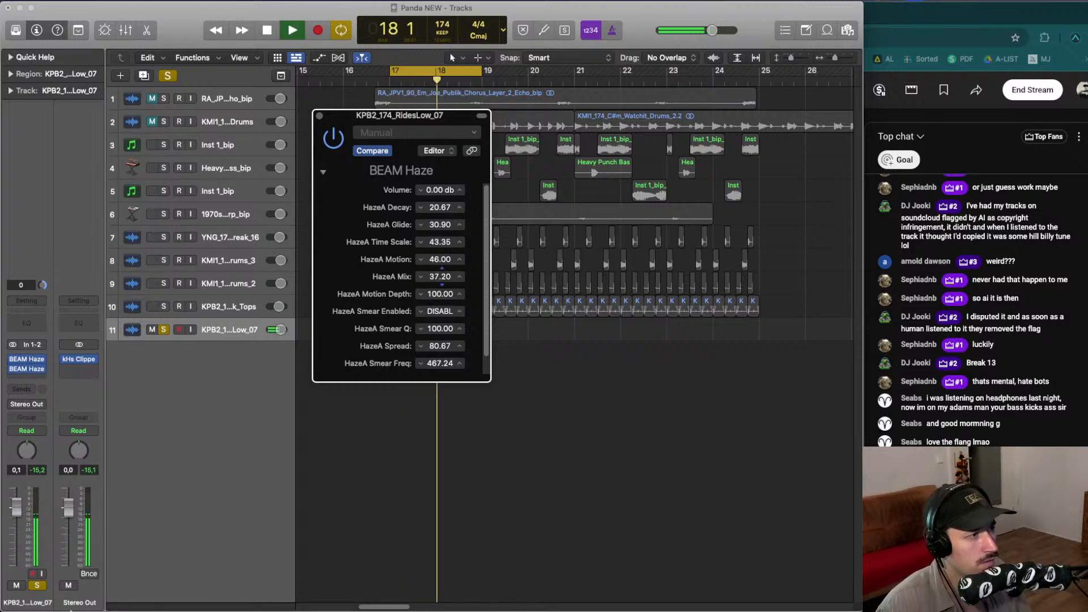
- Reopen the second BEAM Haze and raise its Mix to 33.17 during playback
left_click(26, 368)
key("space")
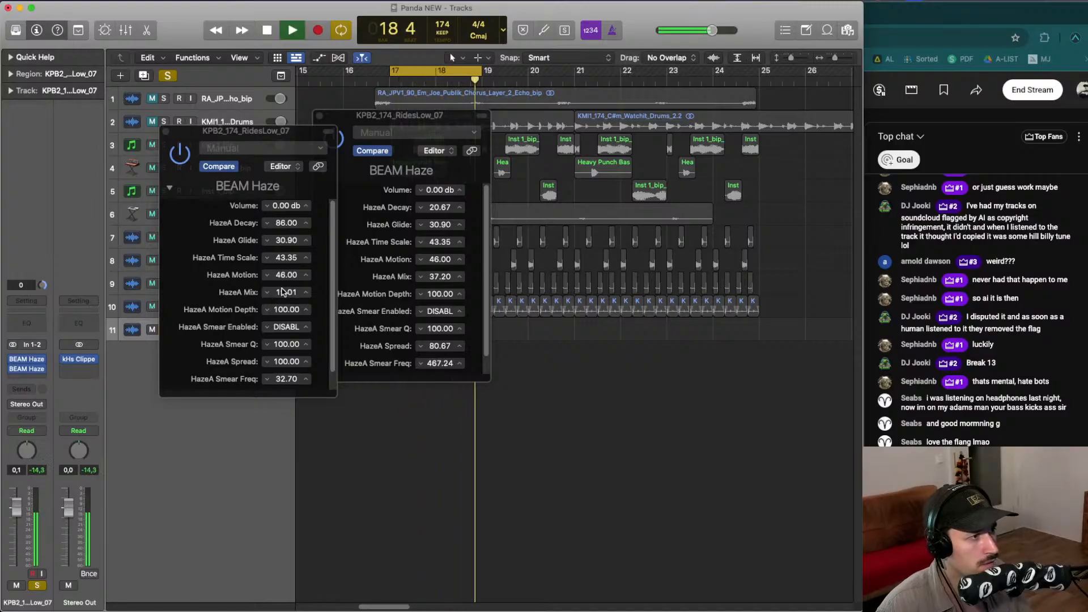
left_click_drag(282, 291, 283, 273)
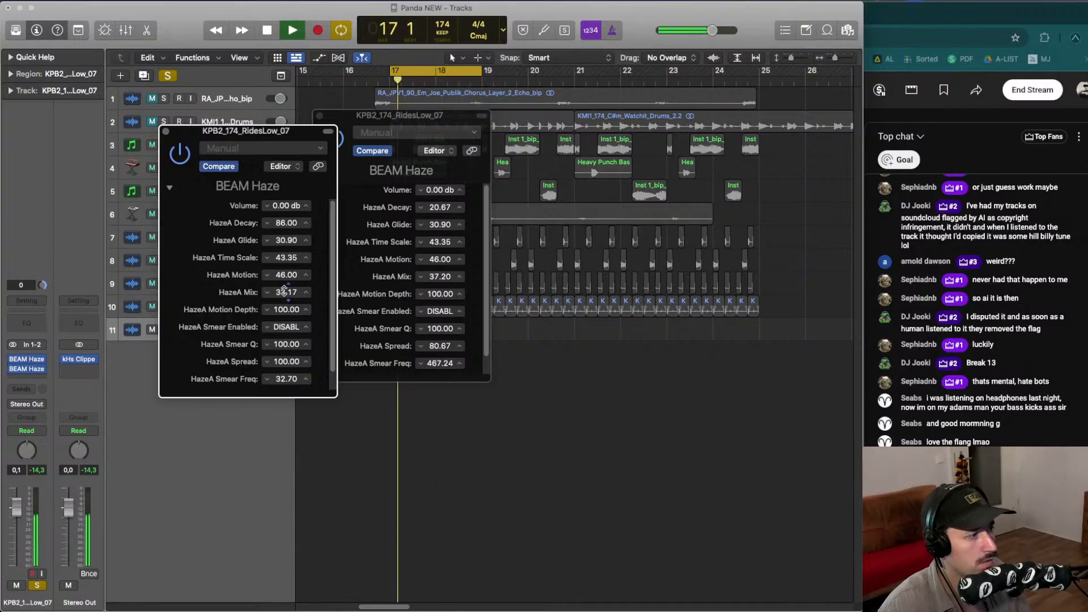
left_click(66, 553)
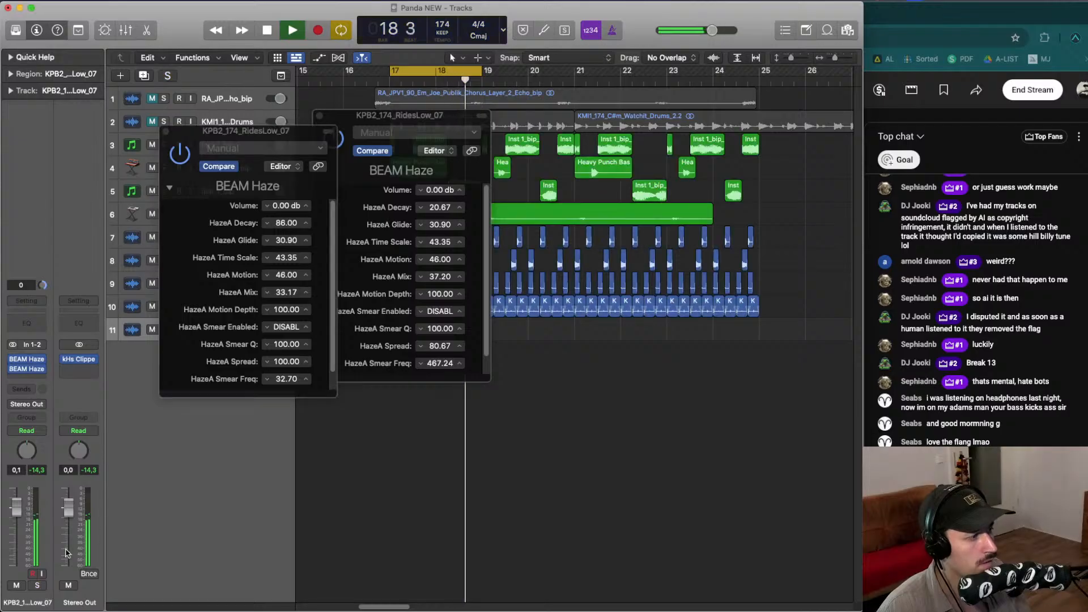
- Close both BEAM Haze windows and solo the RidesLow_07 track
left_click(166, 131)
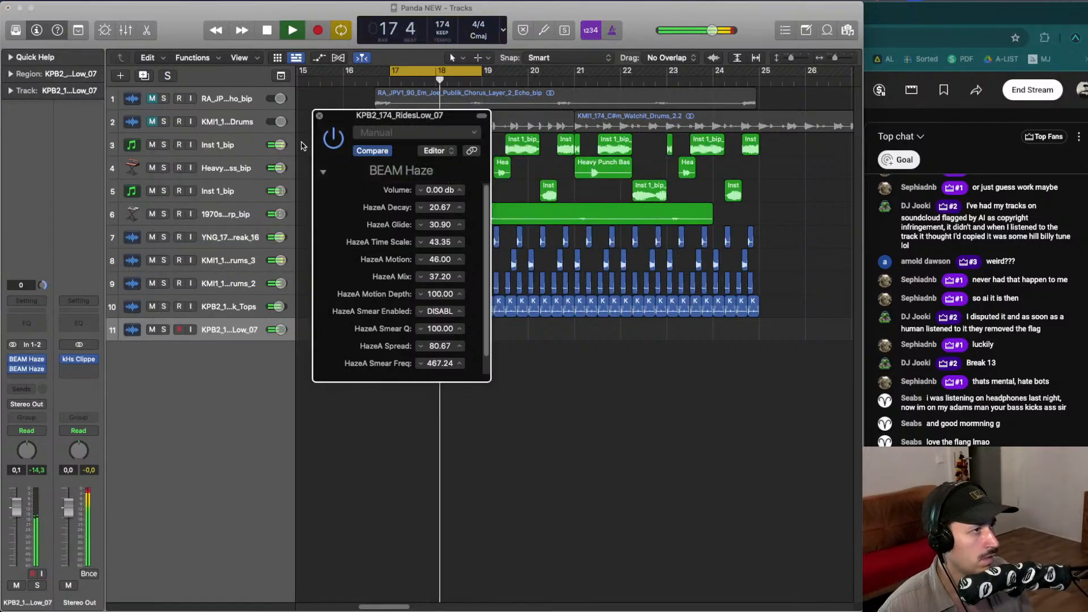
left_click(319, 115)
left_click(164, 329)
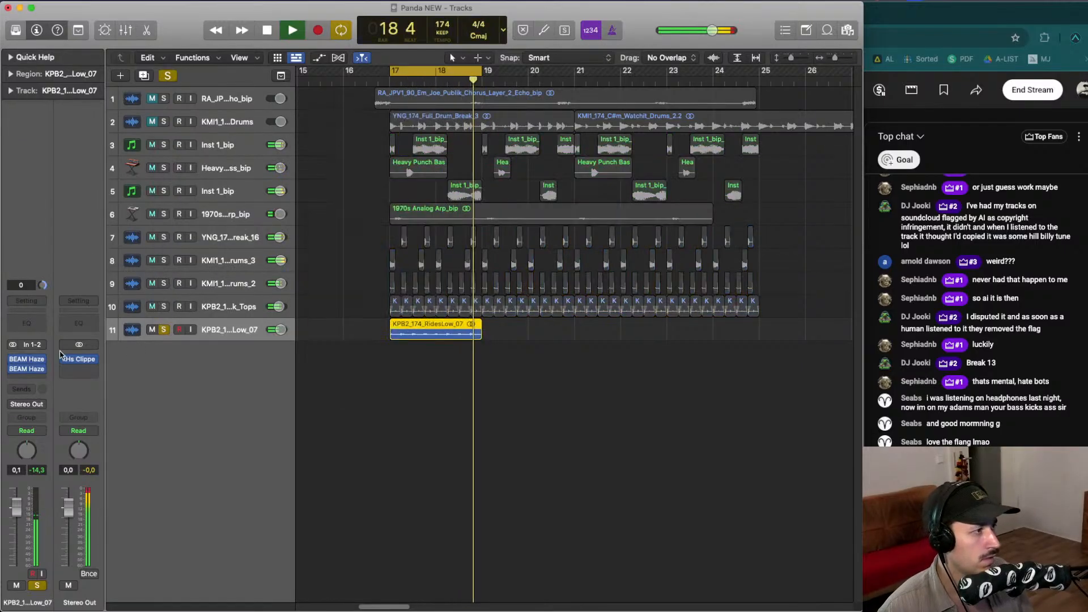
- Insert a Channel EQ on the RidesLow_07 track and set a 12 dB/Oct high-pass filter cutting the low end during playback
left_click(26, 317)
key("space")
left_click_drag(488, 355, 590, 342)
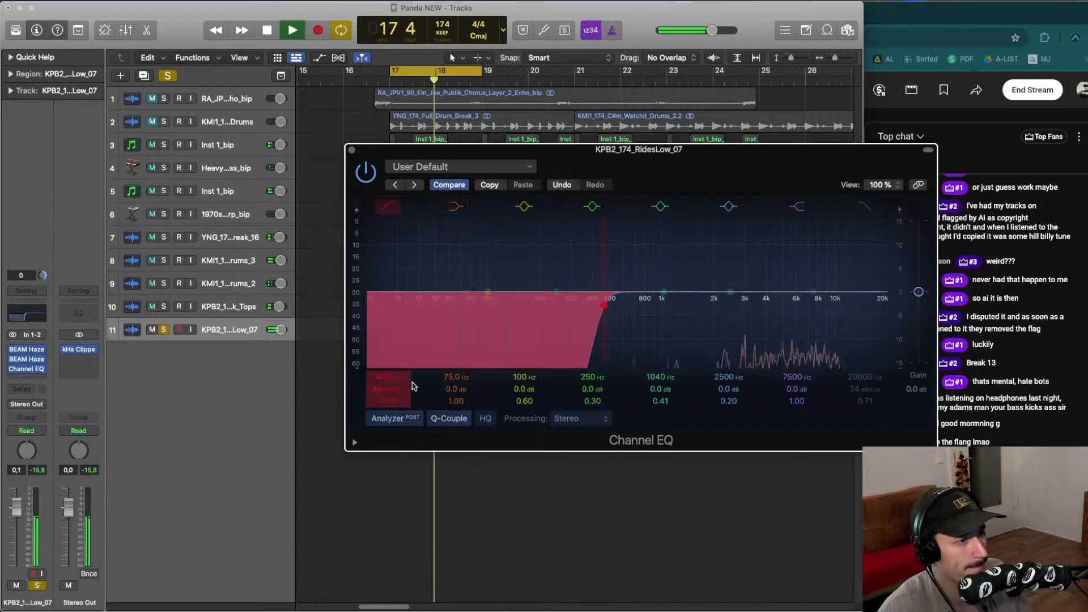
left_click_drag(390, 389, 391, 407)
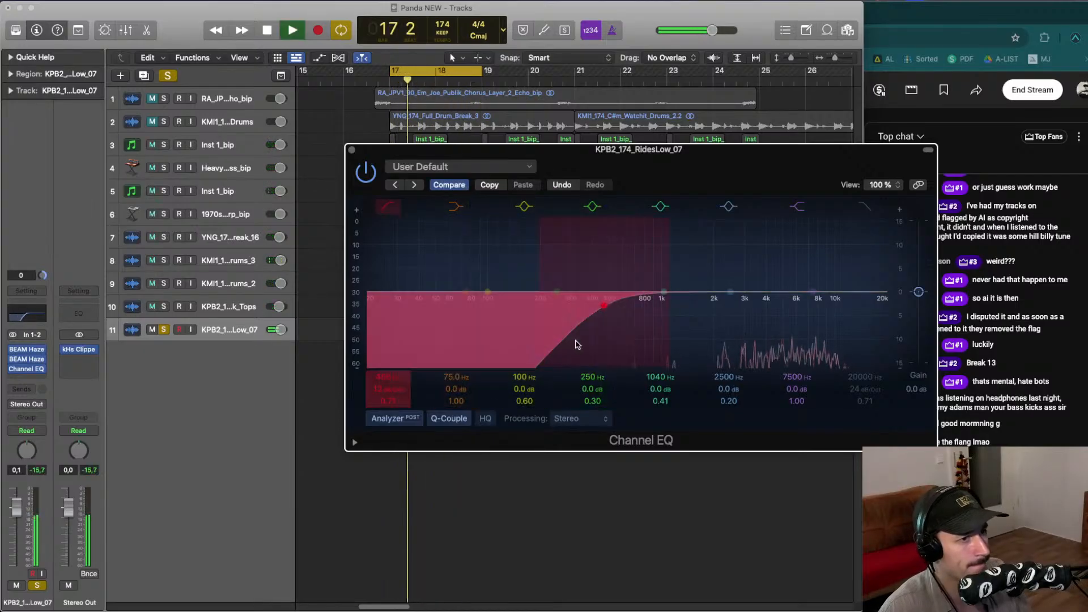
left_click_drag(577, 344, 644, 352)
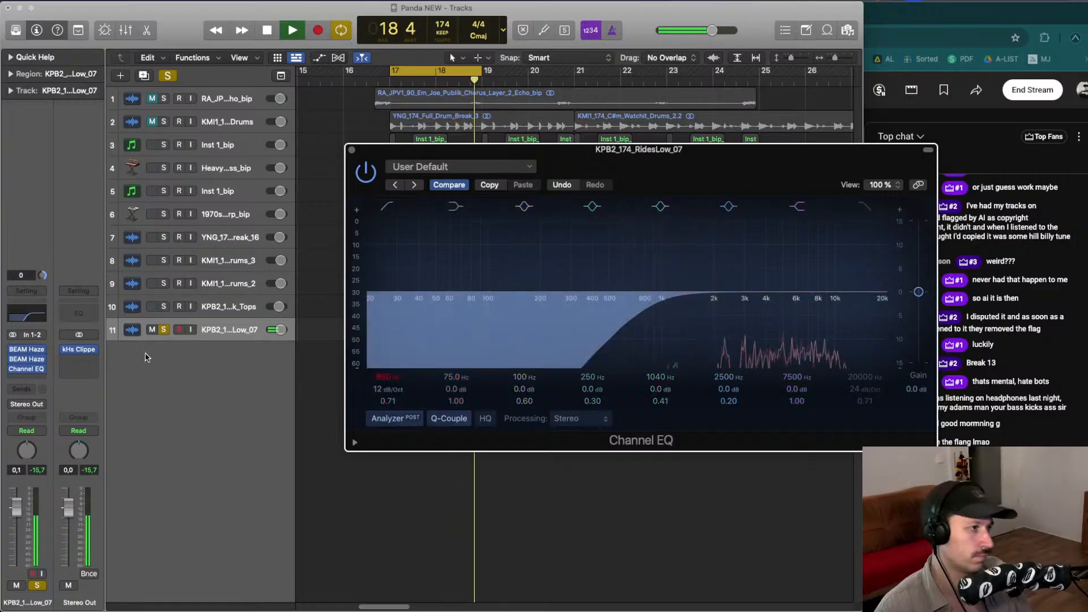
left_click(163, 329)
left_click_drag(421, 155, 99, 115)
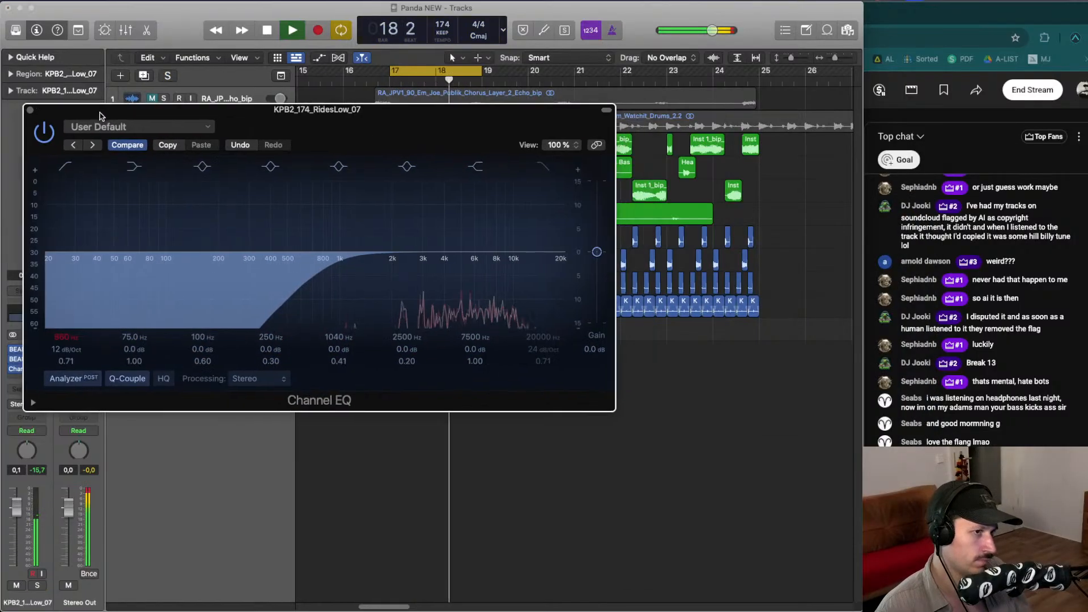
left_click_drag(328, 289, 403, 294)
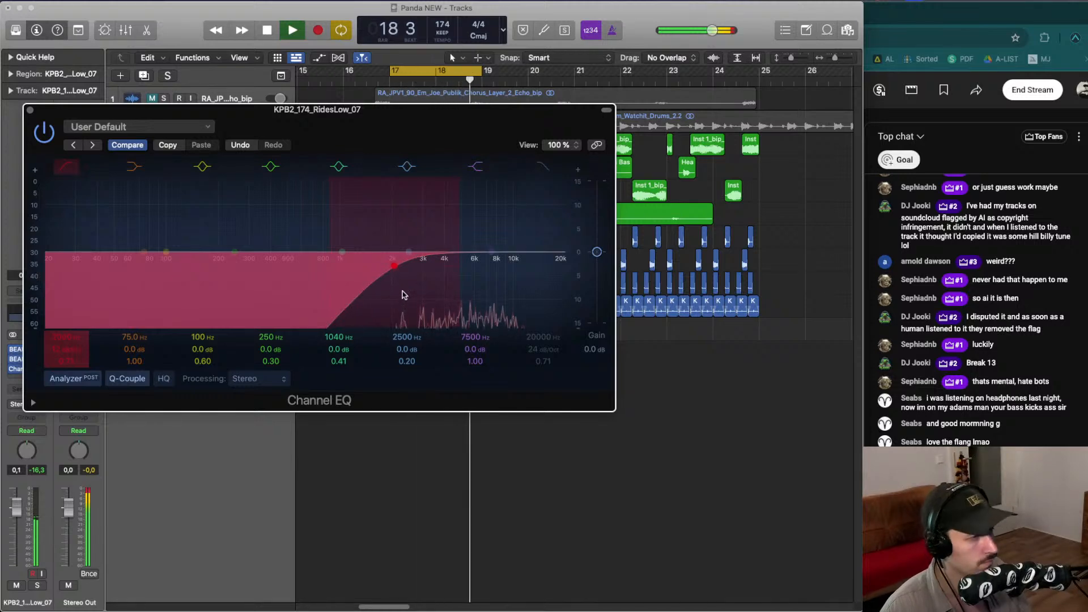
left_click_drag(393, 108, 441, 111)
left_click_drag(475, 303, 466, 301)
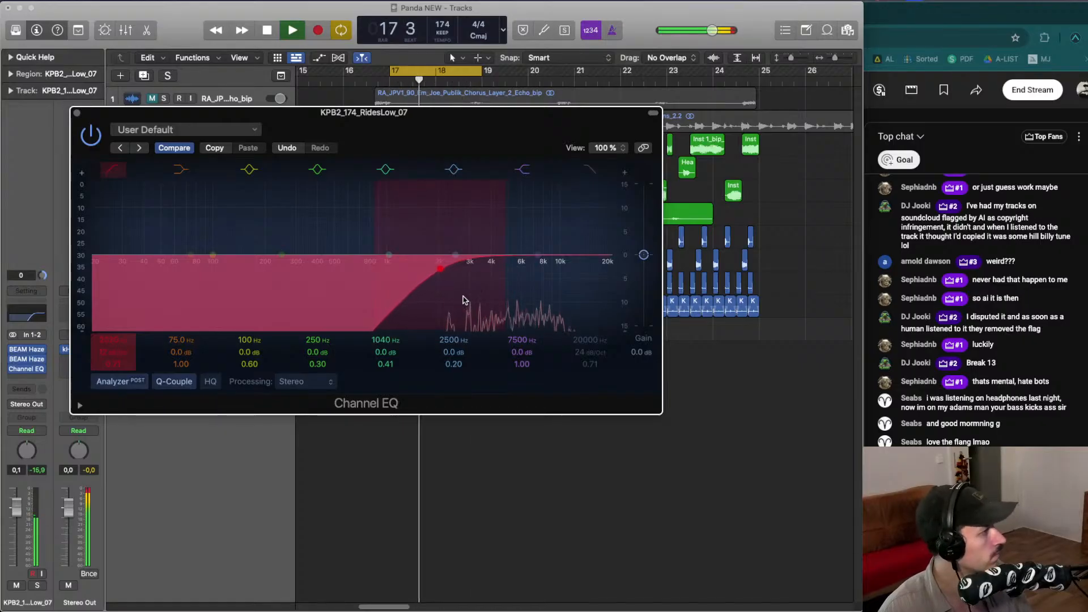
key("space")
left_click(77, 113)
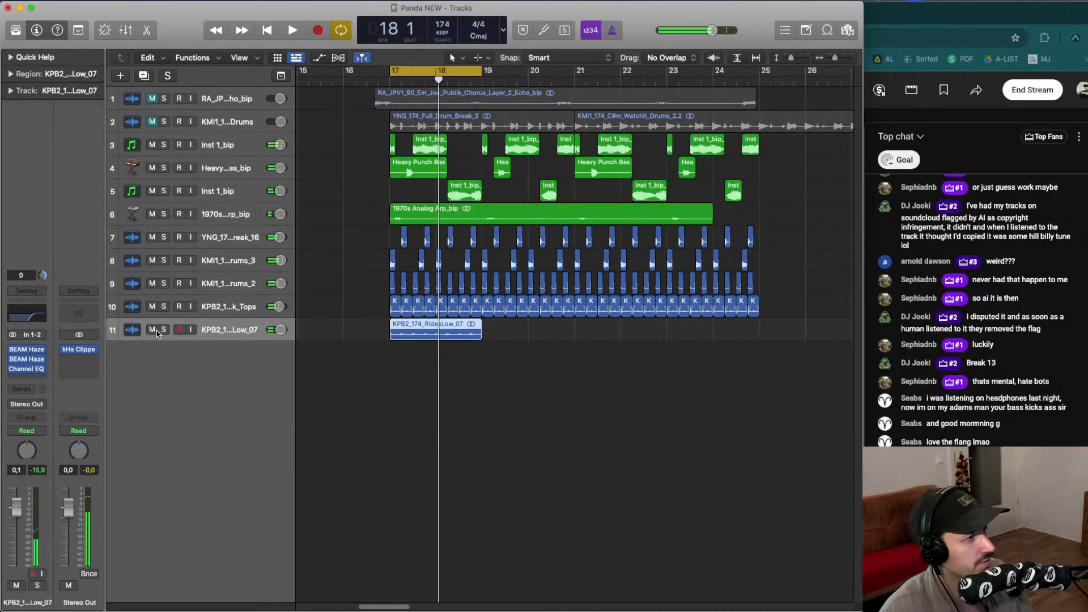
- Reopen the first BEAM Haze on RidesLow_07 and set its Mix to 21.10 during playback, then close it
left_click(163, 330)
key("space")
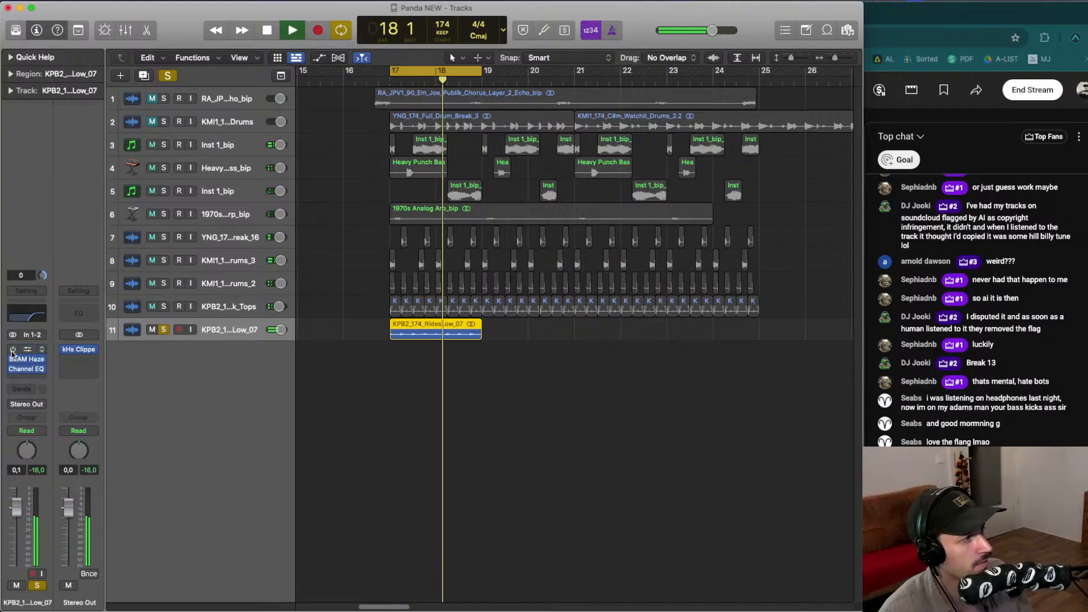
key("space")
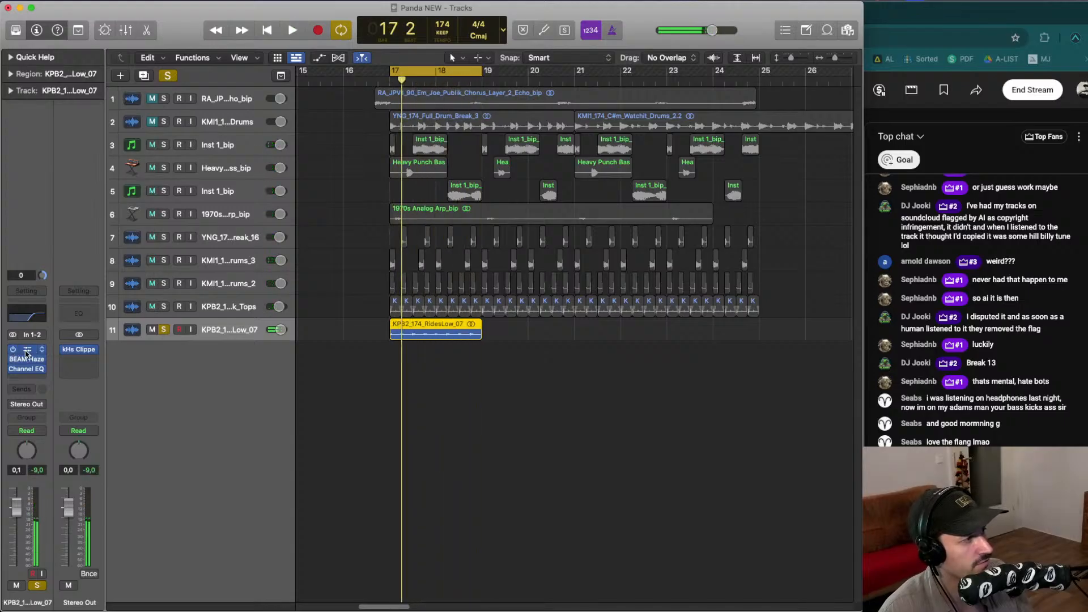
left_click(26, 353)
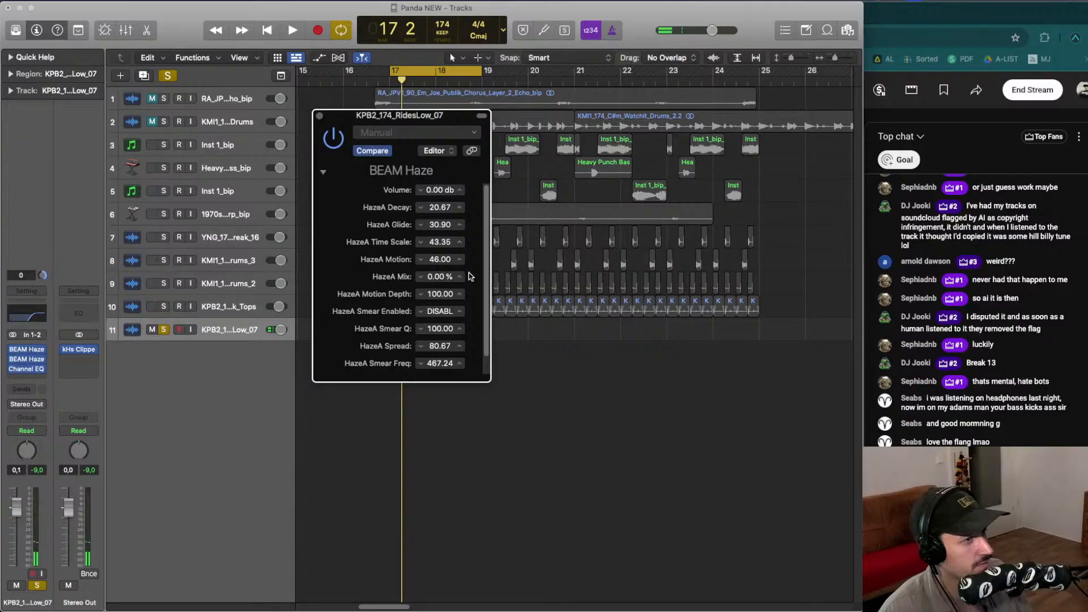
key("space")
left_click_drag(439, 276, 442, 277)
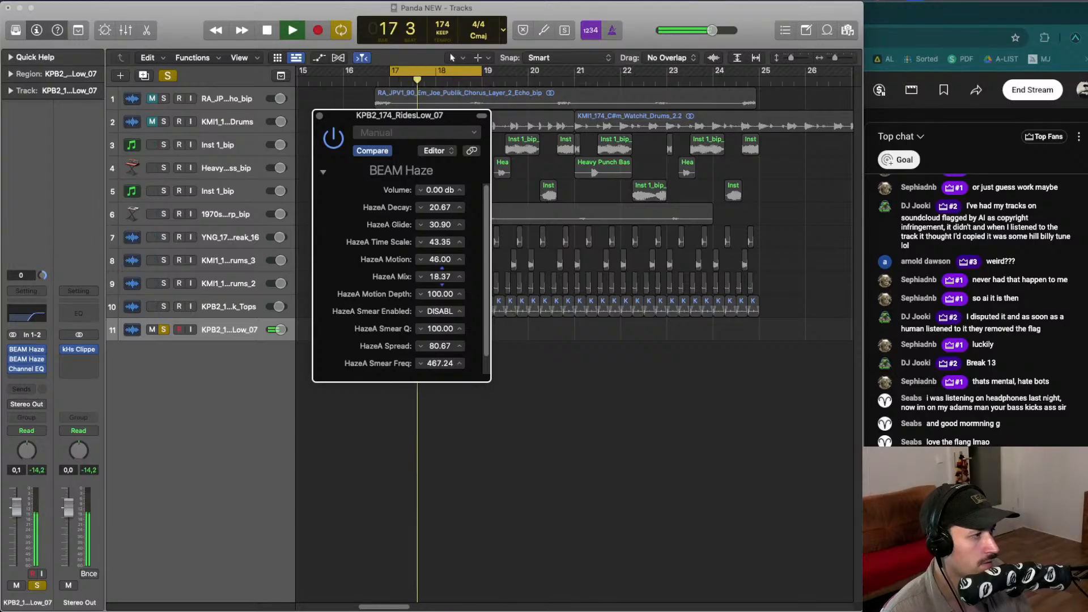
left_click(163, 330)
left_click_drag(460, 280, 459, 276)
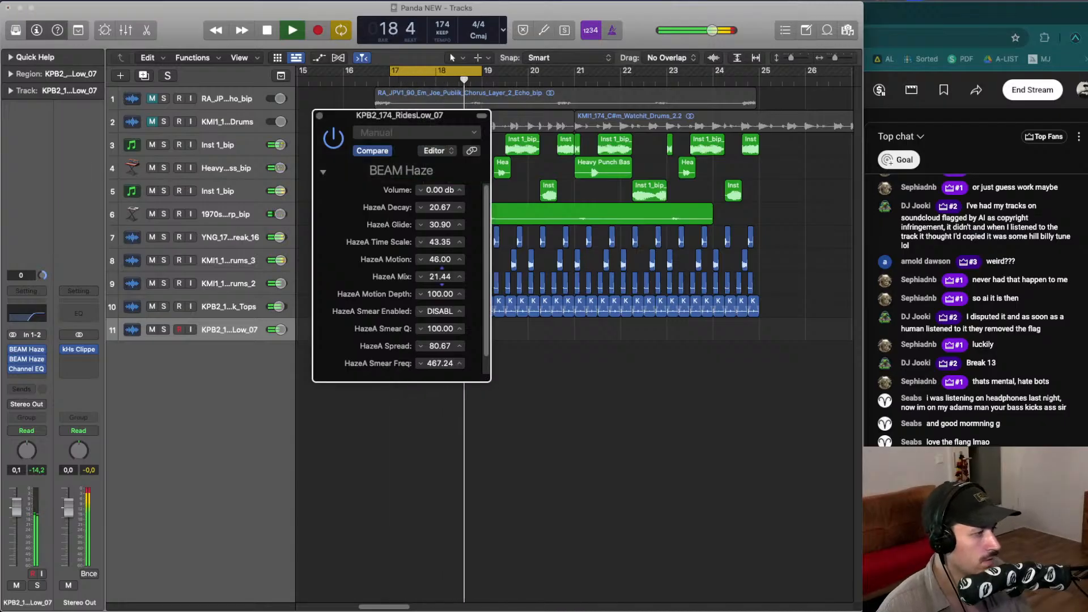
left_click_drag(442, 277, 441, 276)
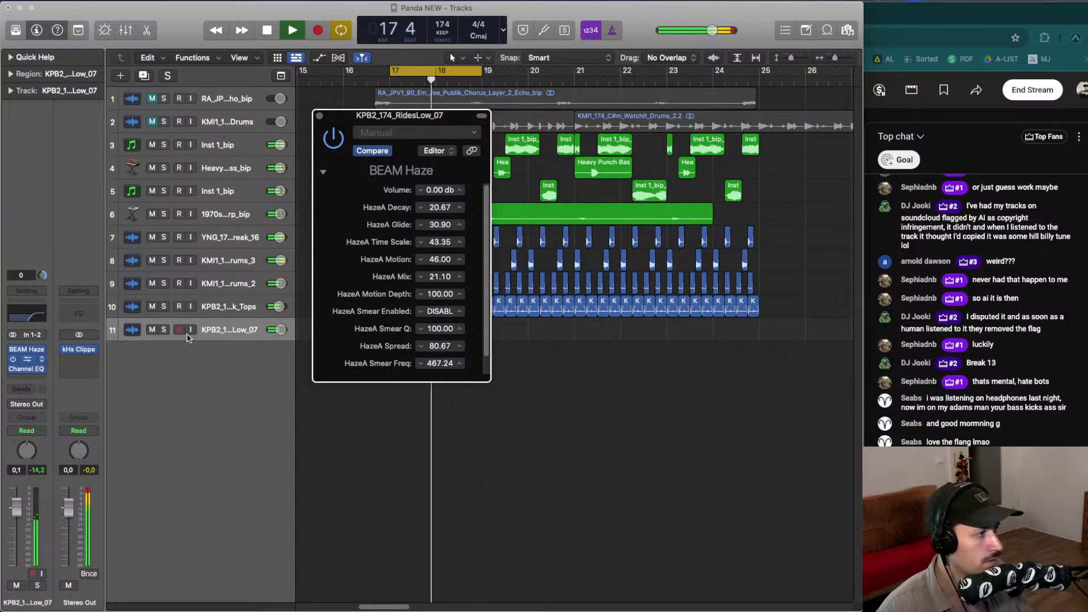
left_click_drag(289, 292, 288, 293)
left_click(165, 131)
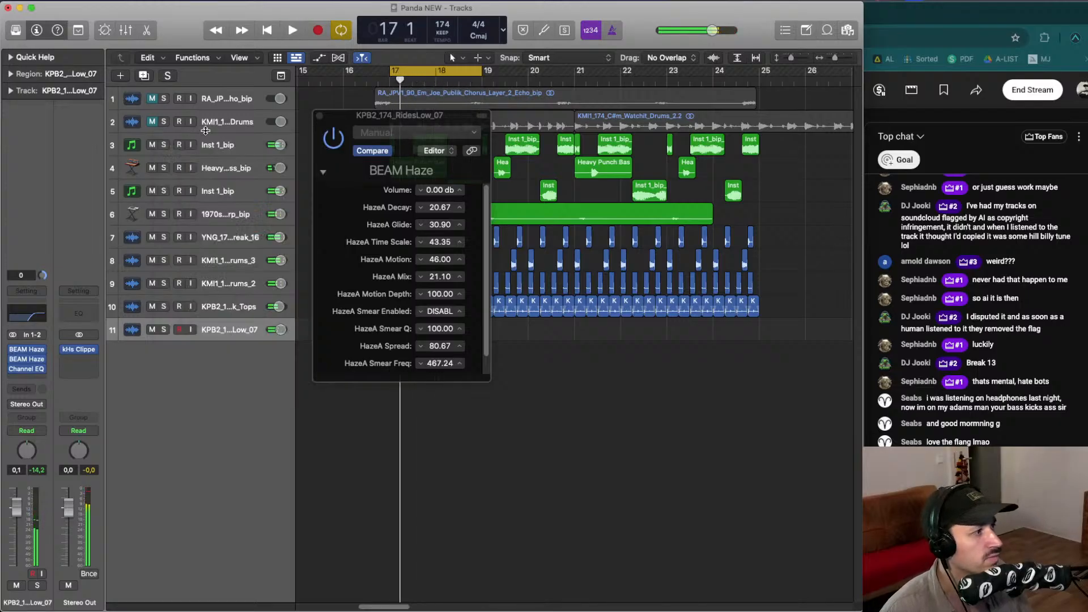
left_click(319, 116)
- Solo the RidesLow_07 and KMI1_1...rums_3 tracks and insert a stereo kHs Compactor on RidesLow_07
left_click(164, 330)
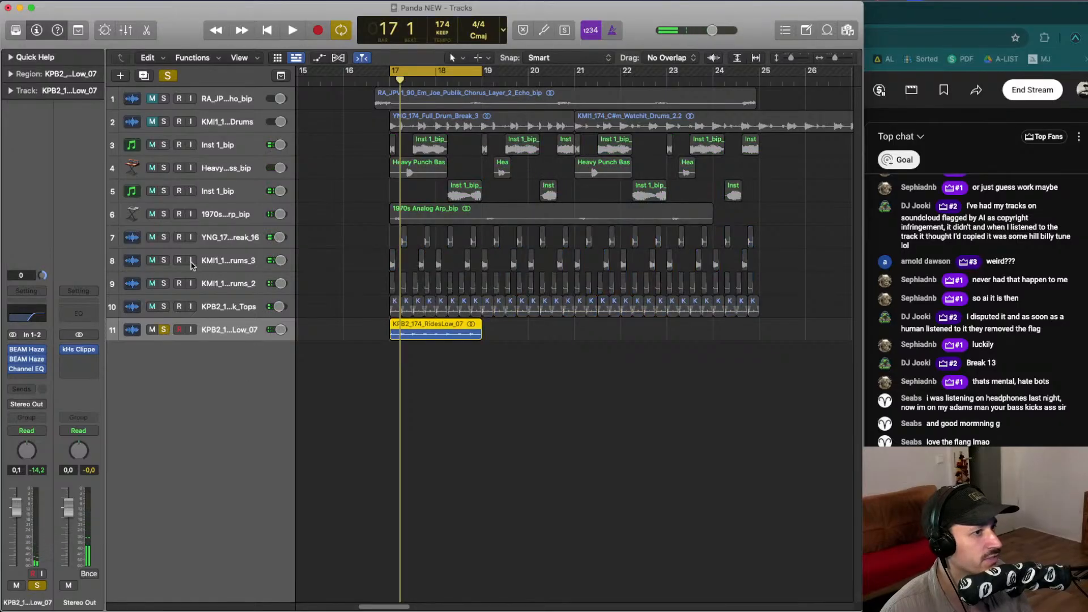
key("space")
left_click(164, 261)
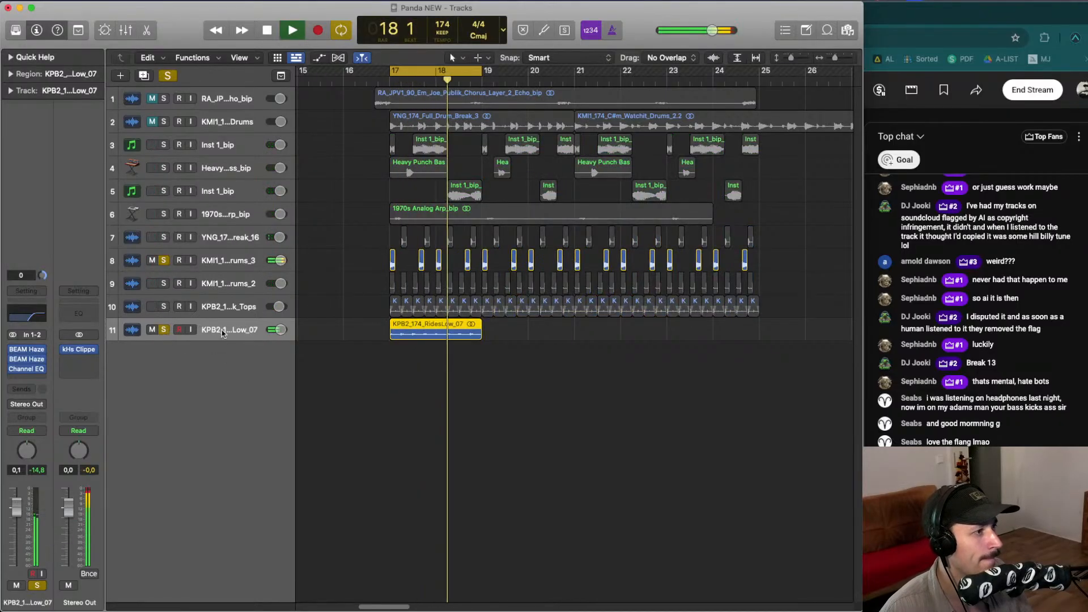
left_click(34, 379)
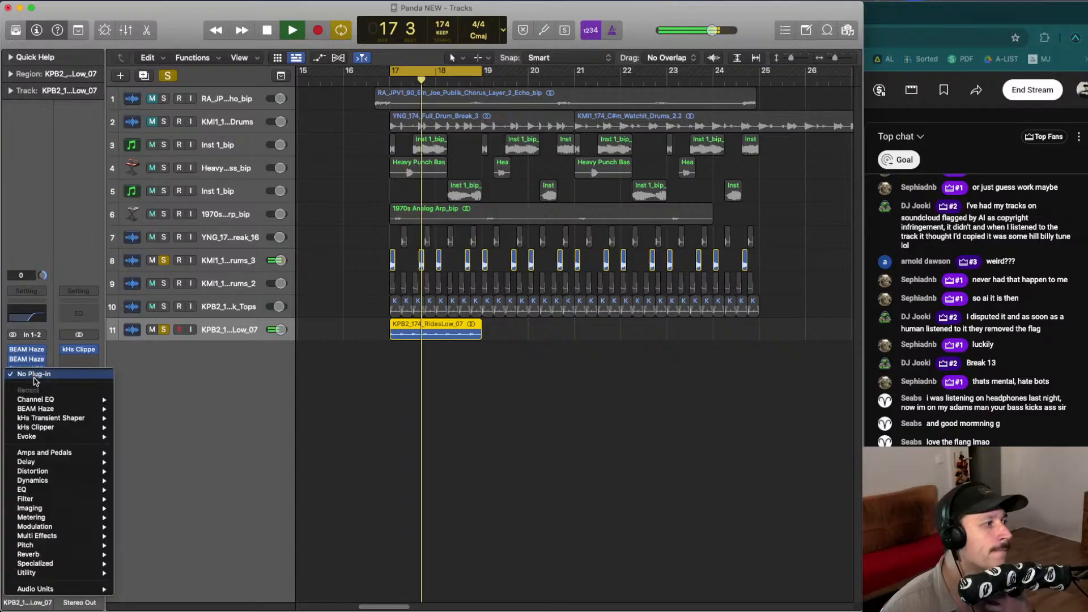
mouse_move(91, 589)
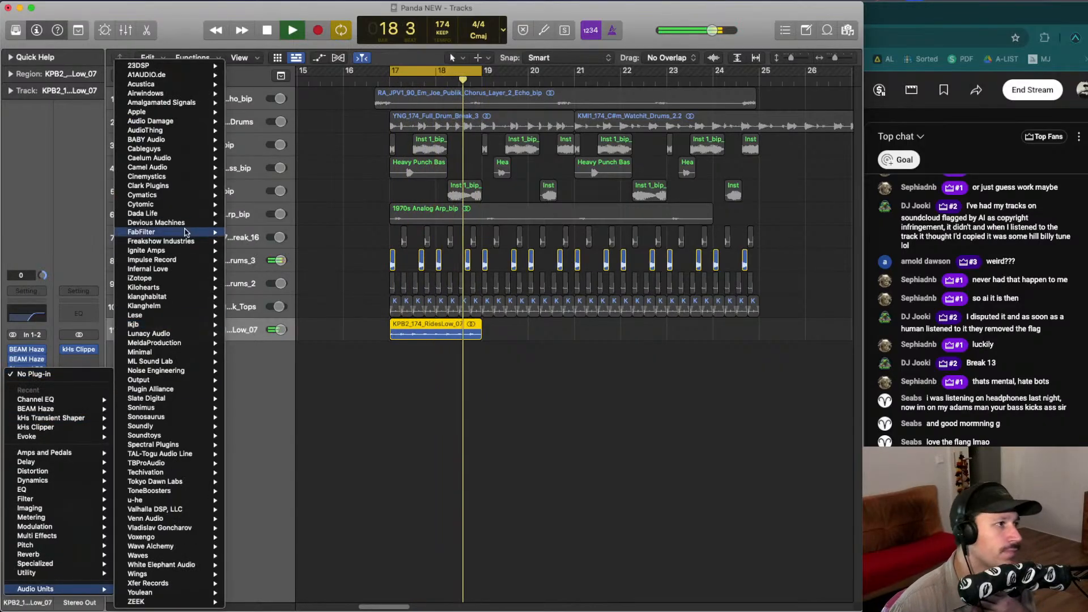
mouse_move(193, 291)
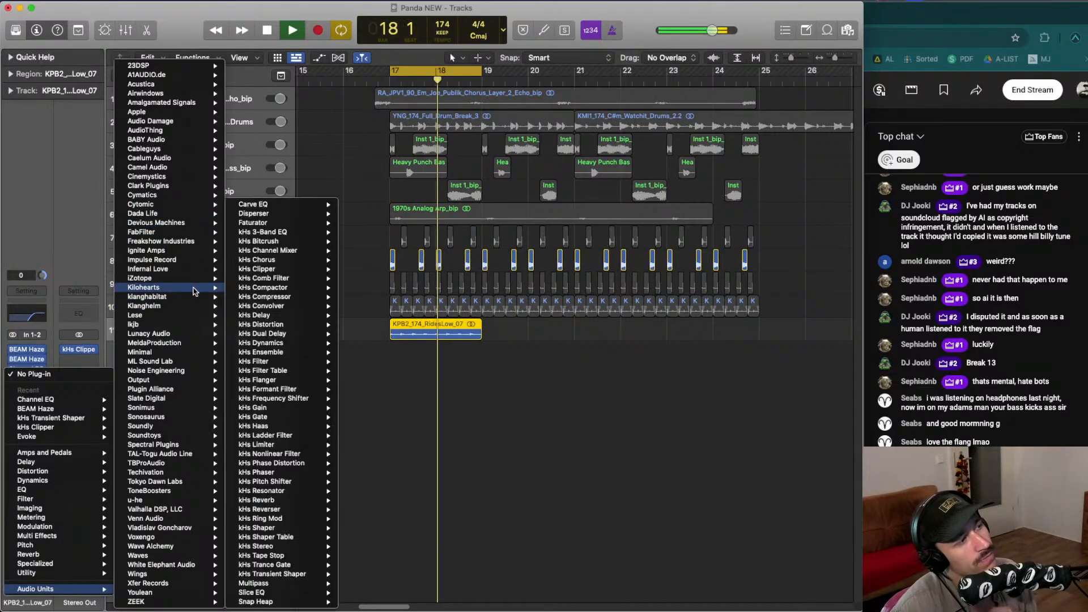
mouse_move(306, 288)
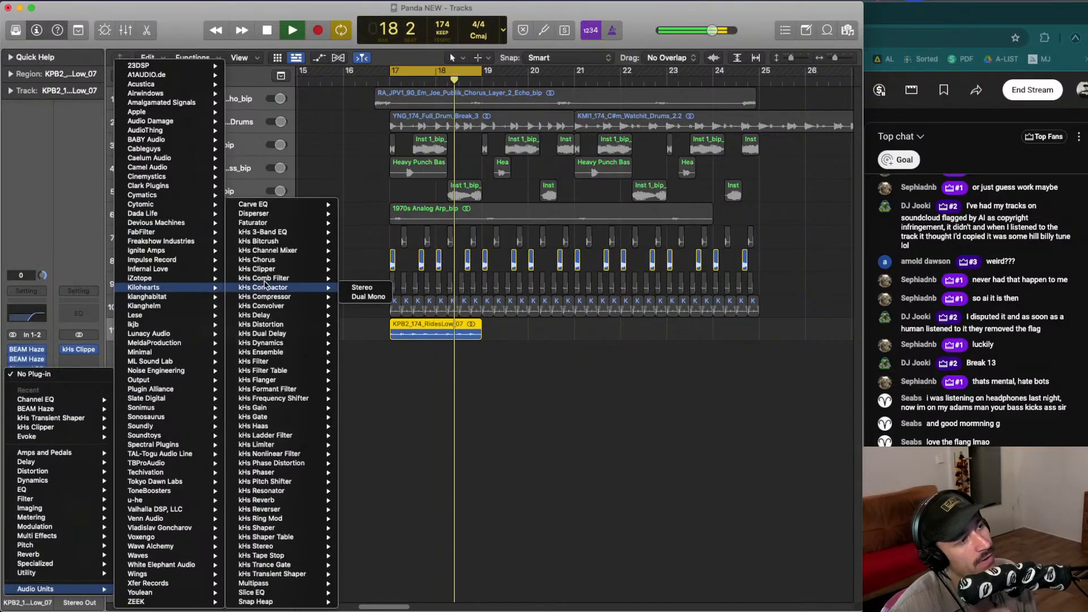
left_click(361, 288)
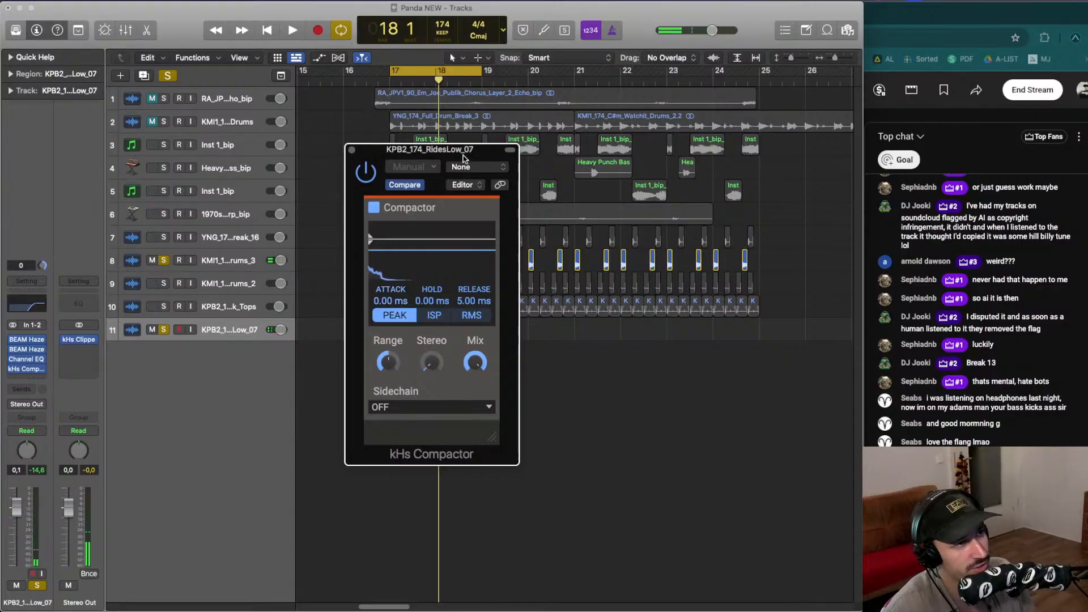
- Set the Compactor's release to 105 ms and adjust its range and mix knobs
left_click_drag(464, 155, 422, 124)
key("space")
left_click_drag(432, 269, 432, 241)
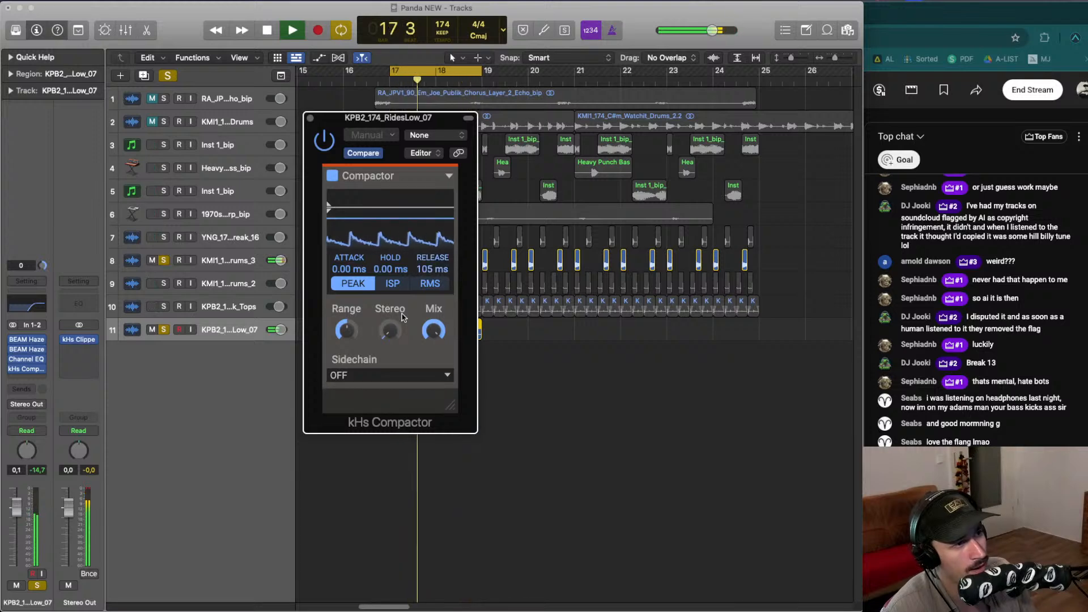
left_click_drag(347, 330, 346, 330)
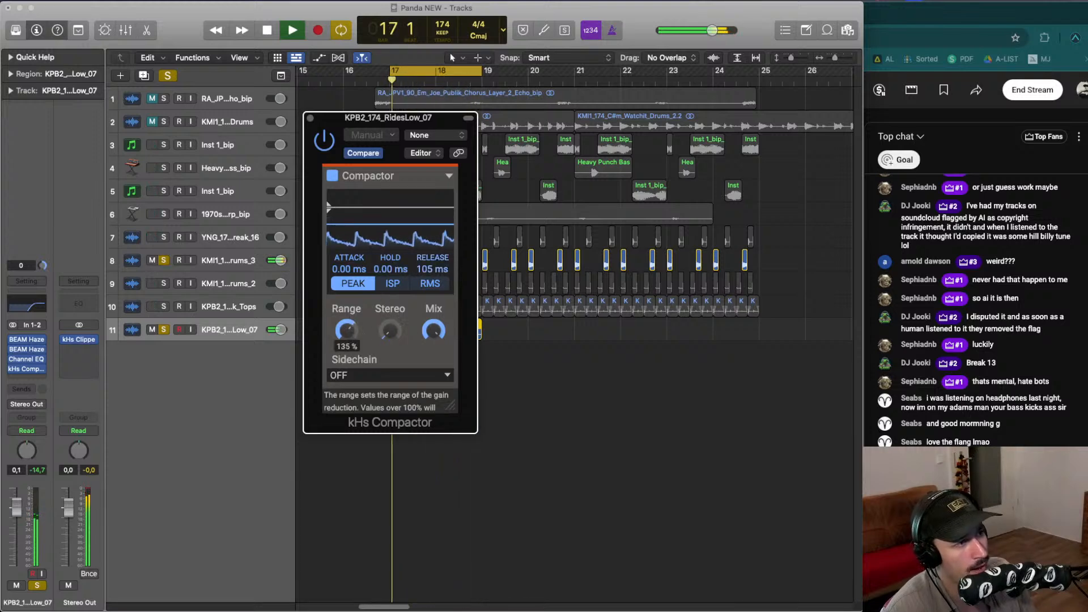
left_click_drag(433, 331, 433, 353)
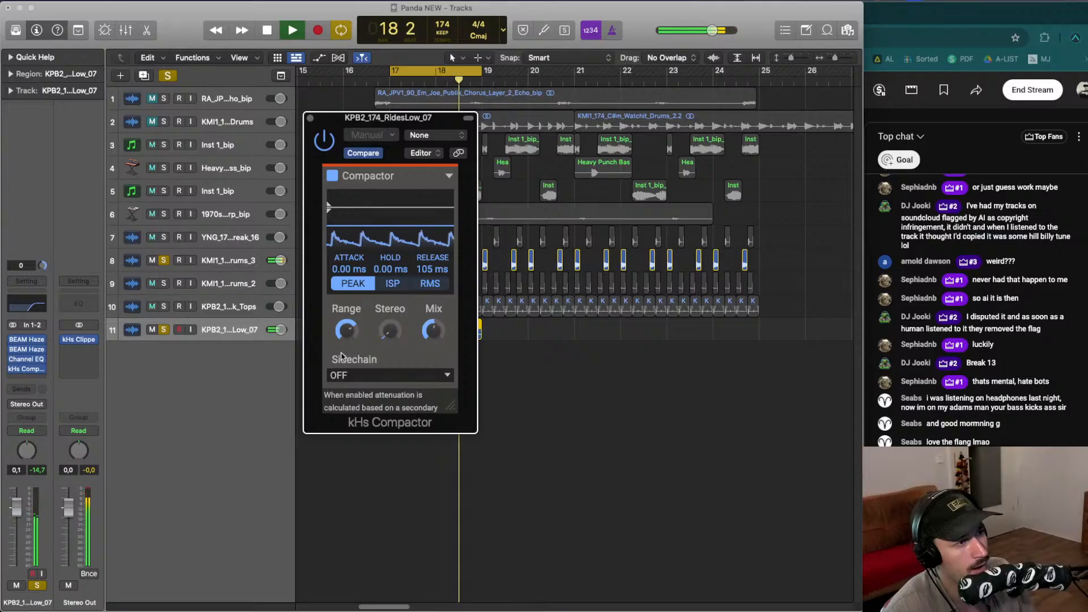
left_click_drag(346, 330, 346, 324)
- Enable the Compactor's sidechain on INPUT 3+4 and pick KMI1_174_C#m_Watchit_Drums_3 (Audio 8) as the sidechain source
left_click(400, 374)
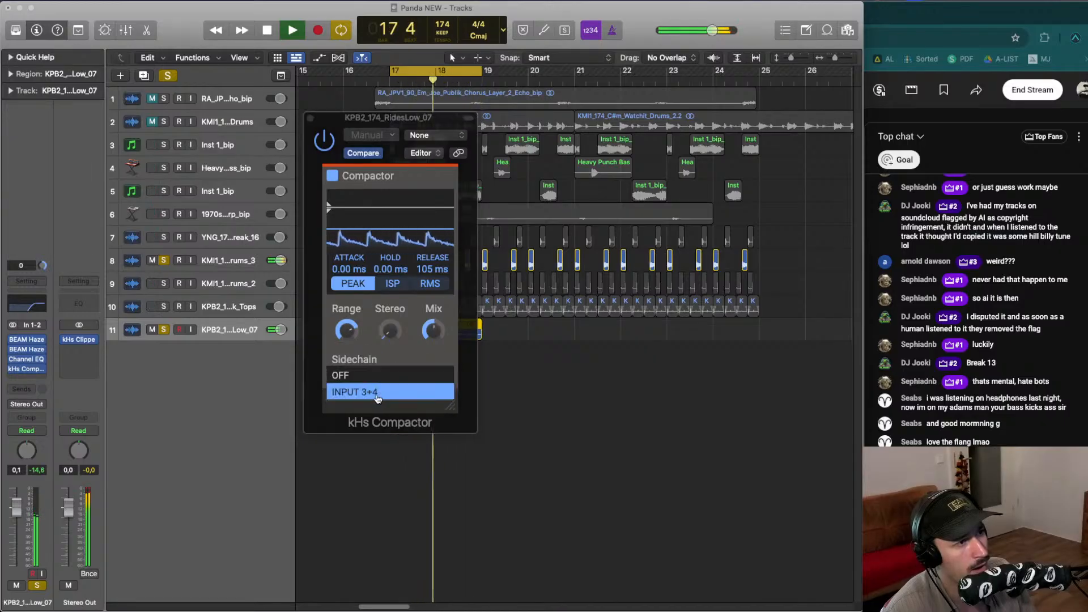
left_click(369, 390)
left_click(442, 139)
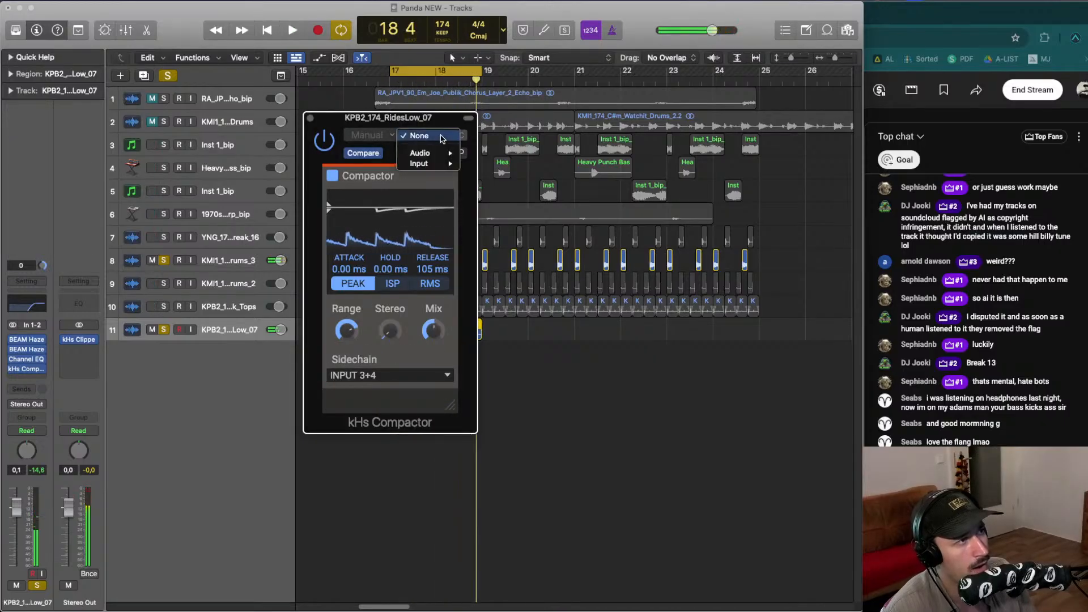
mouse_move(433, 153)
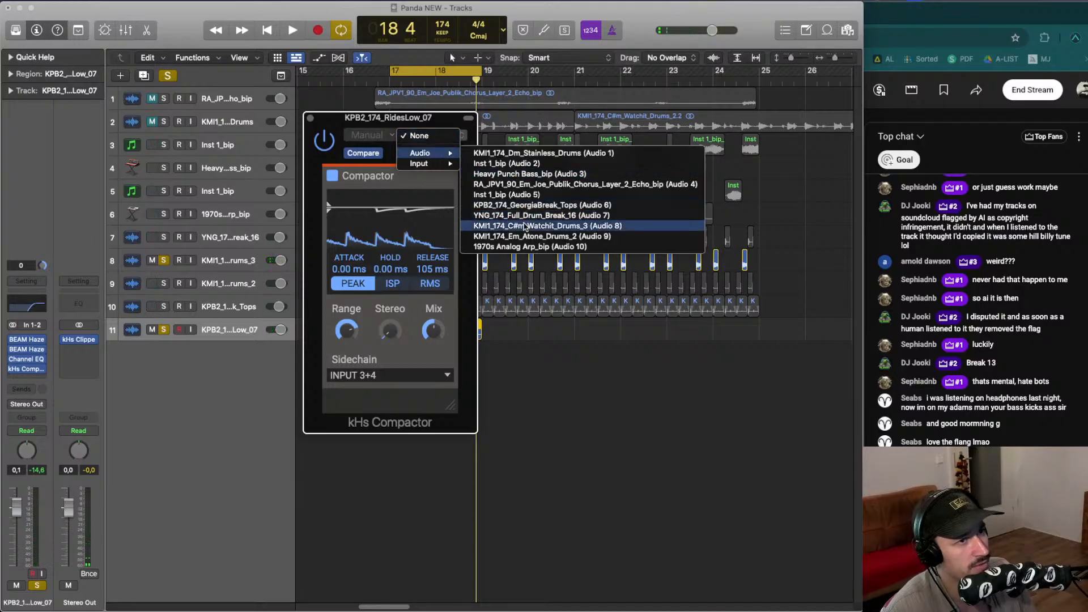
left_click(525, 227)
- During playback, set the Compactor's range to 115% and release to 125 ms while tweaking its mix
key("space")
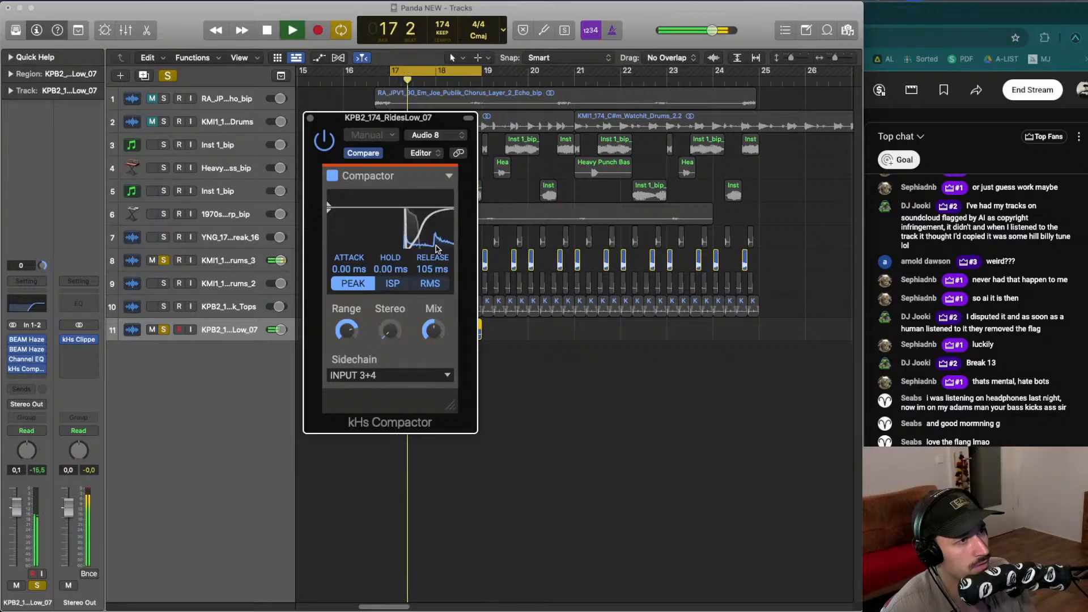
left_click_drag(348, 330, 348, 350)
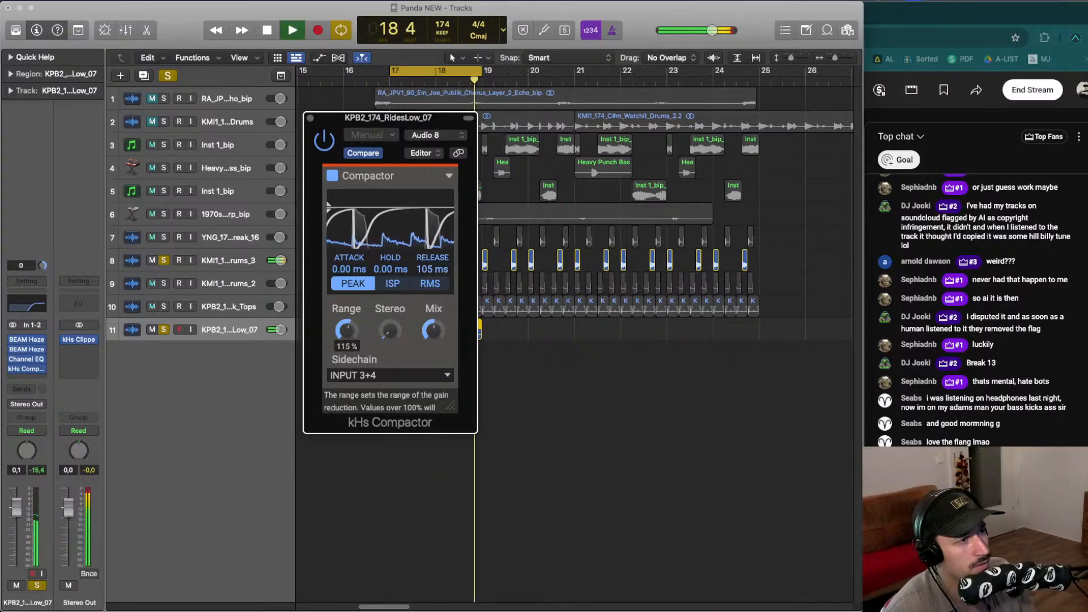
left_click_drag(433, 330, 433, 339)
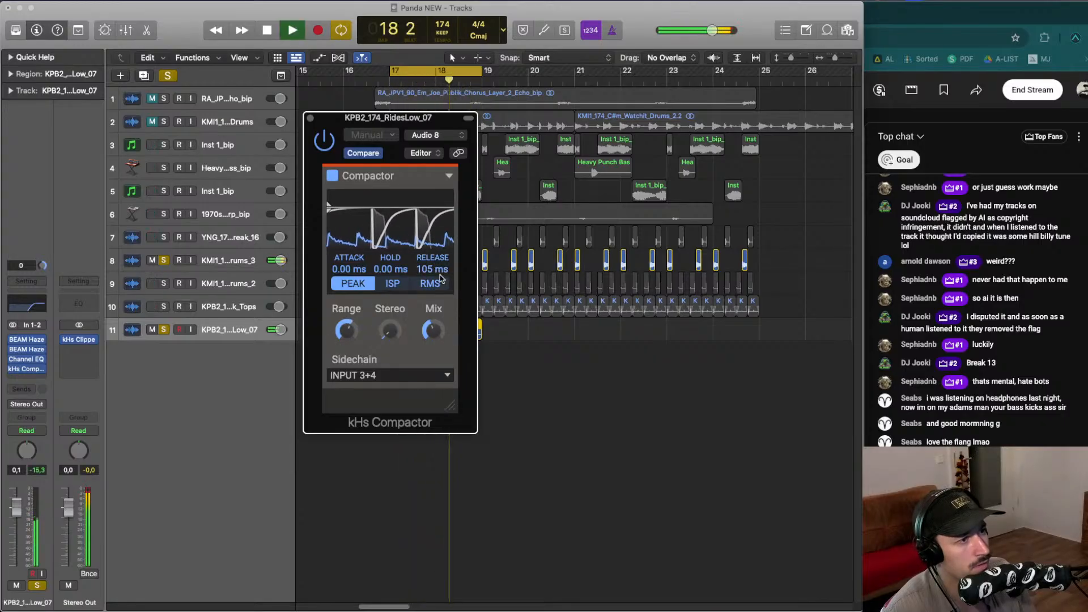
left_click_drag(432, 270, 432, 264)
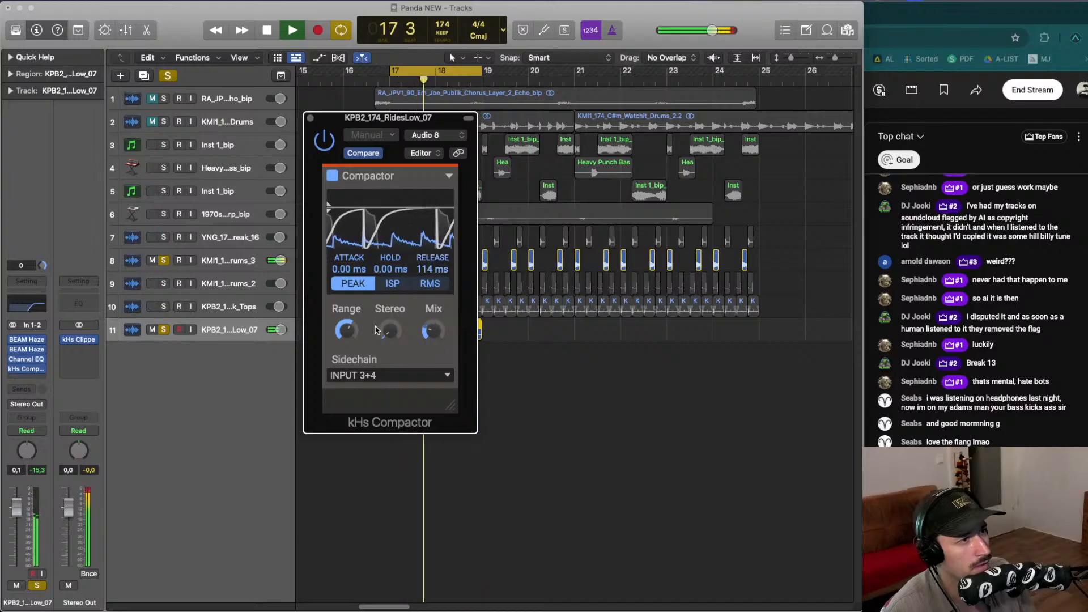
left_click_drag(432, 330, 432, 336)
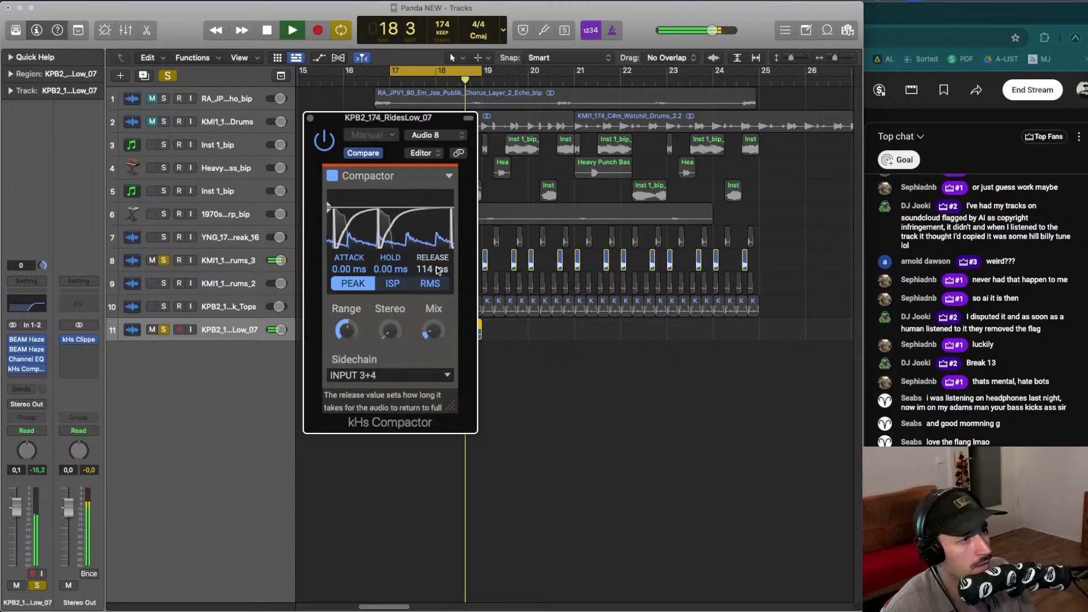
left_click_drag(434, 268, 434, 262)
left_click_drag(430, 333, 430, 294)
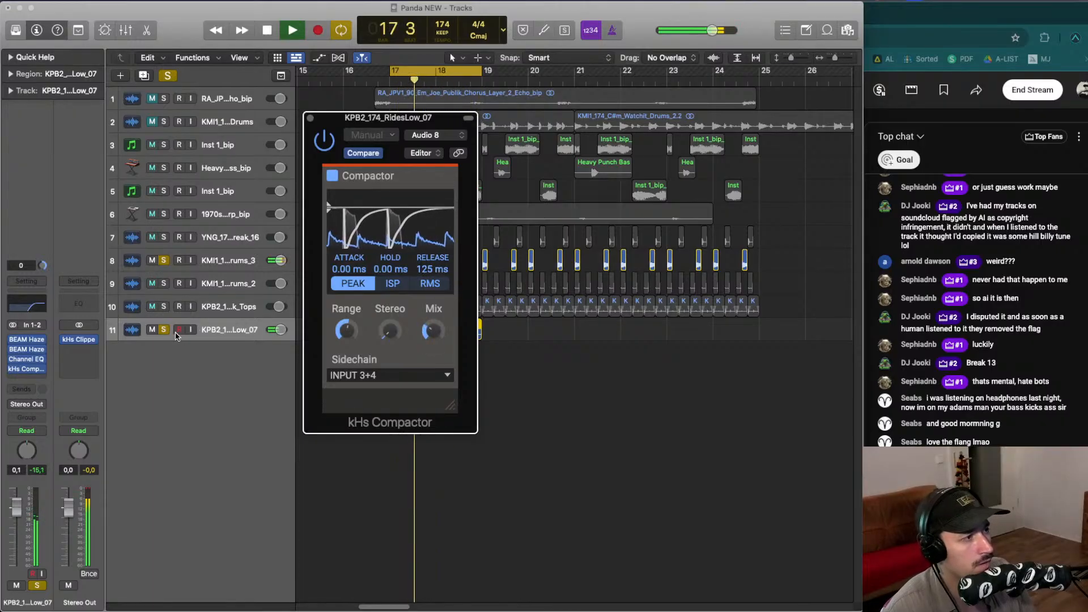
- Unsolo the tracks, set the Compactor's release to 105 ms and adjust its mix, then close the plugin window
left_click(163, 260)
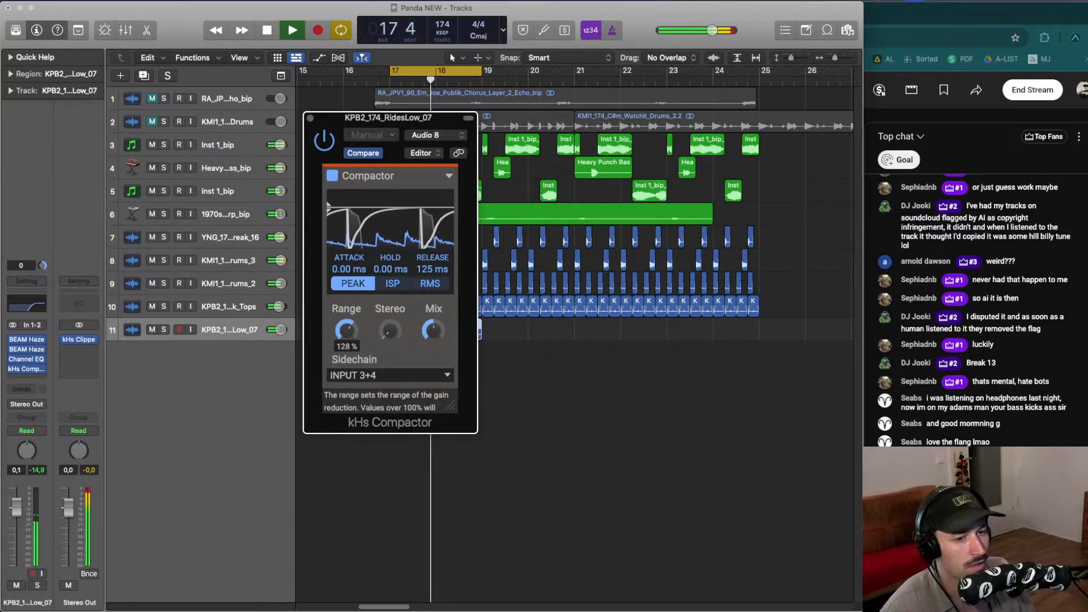
left_click_drag(432, 270, 432, 271)
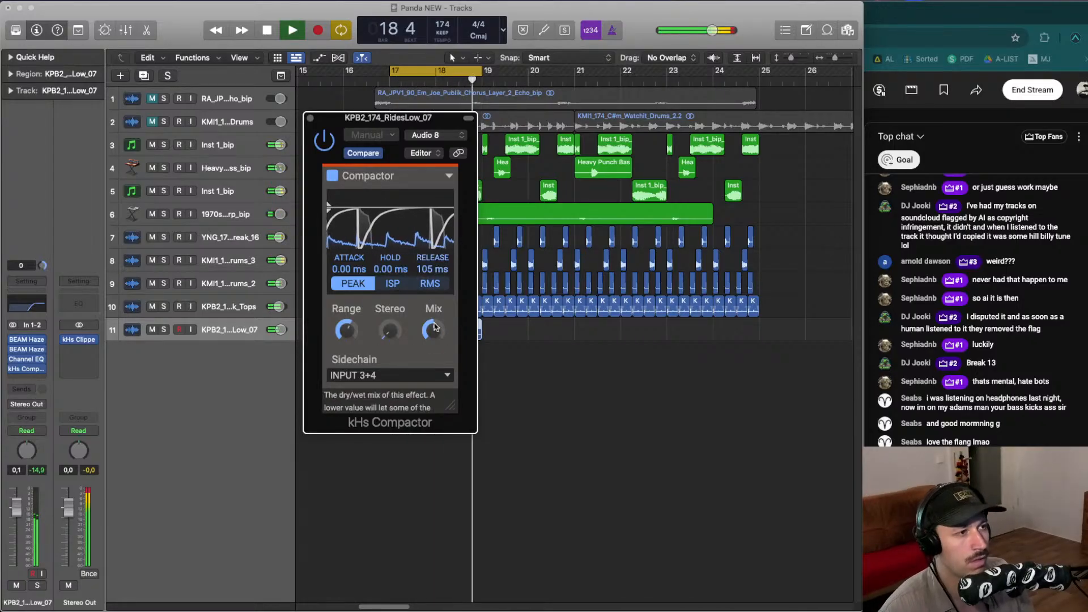
left_click_drag(431, 330, 432, 333)
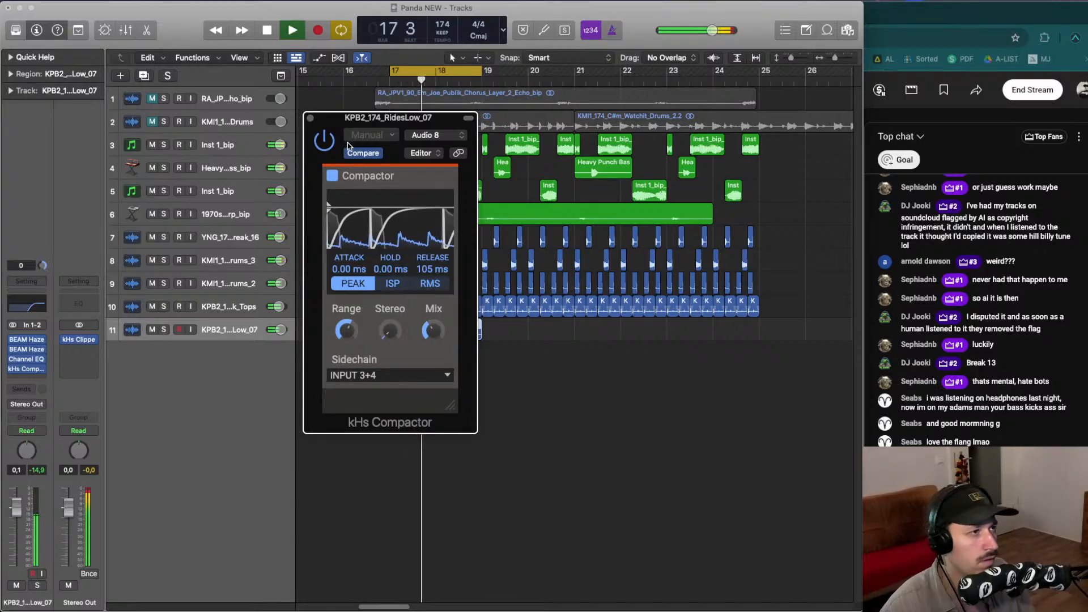
left_click(311, 119)
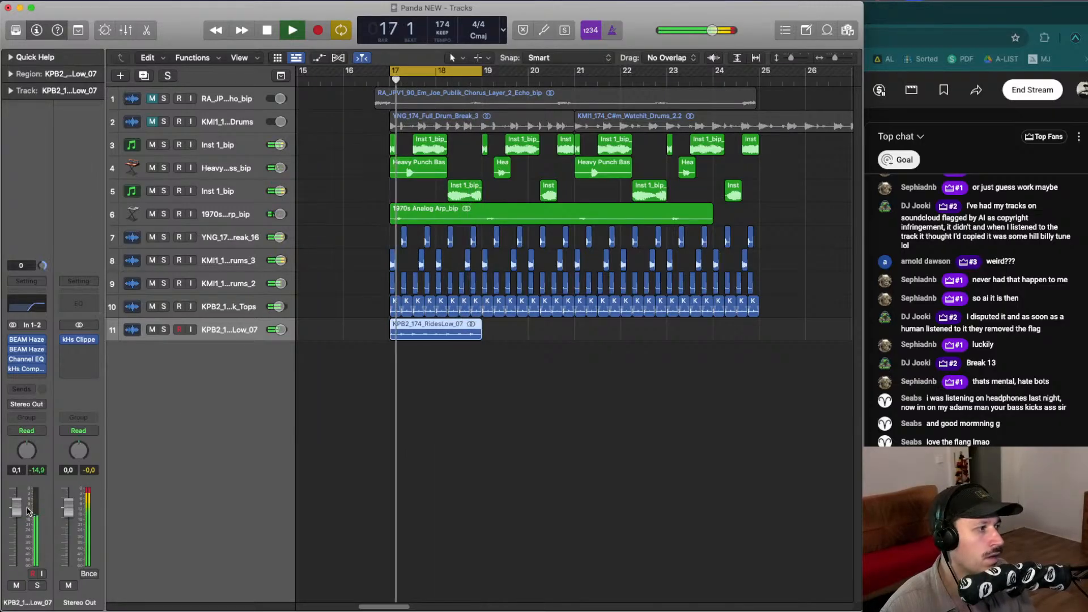
- Lower the RidesLow_07 fader to about -2.8 dB and copy its ride region to start at bar 19
left_click_drag(17, 507, 21, 527)
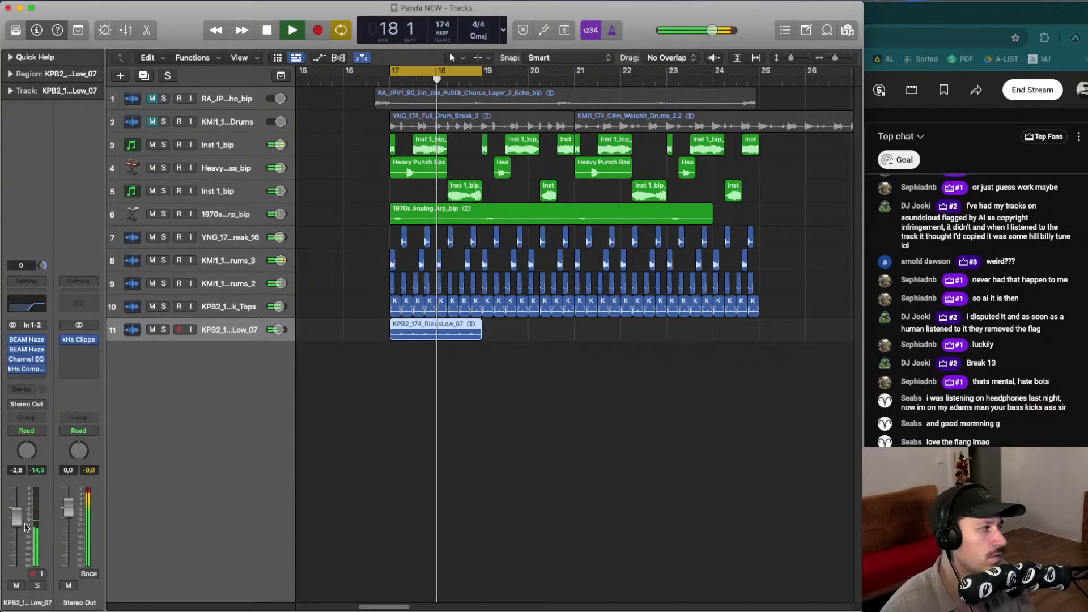
left_click_drag(433, 334, 528, 336)
key("s")
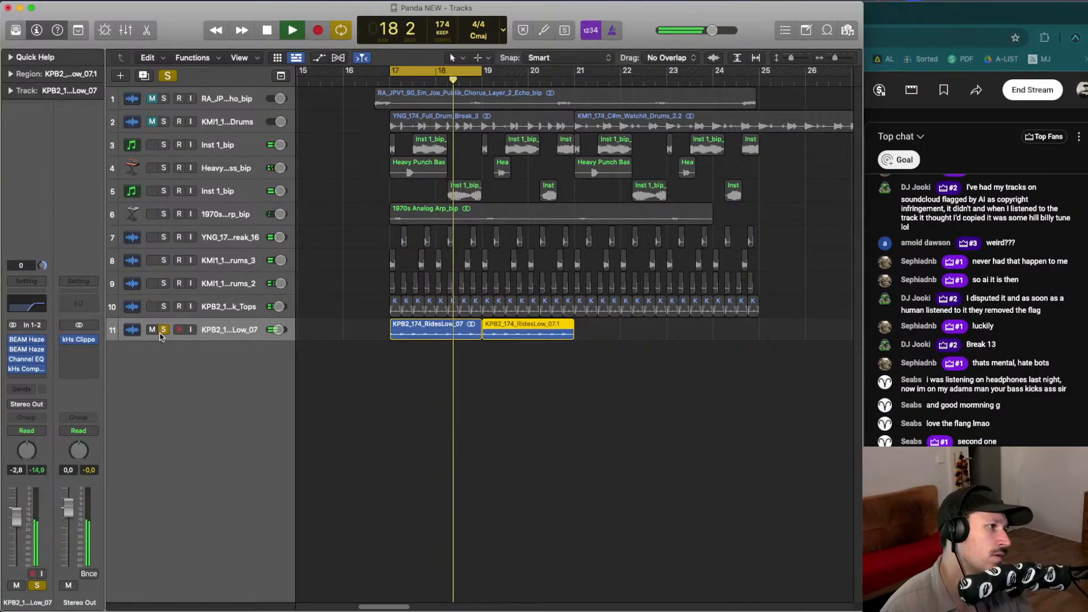
key("s")
- Open the BEAM Haze plugin on RidesLow_07 to review its settings, close it and stop playback
left_click(27, 339)
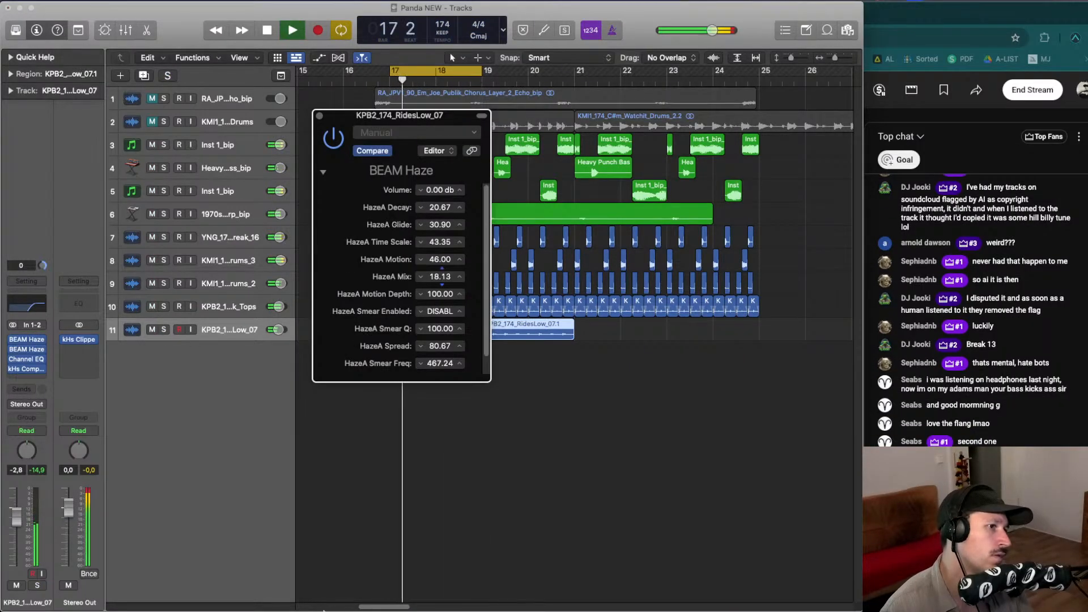
left_click(319, 116)
key("space")
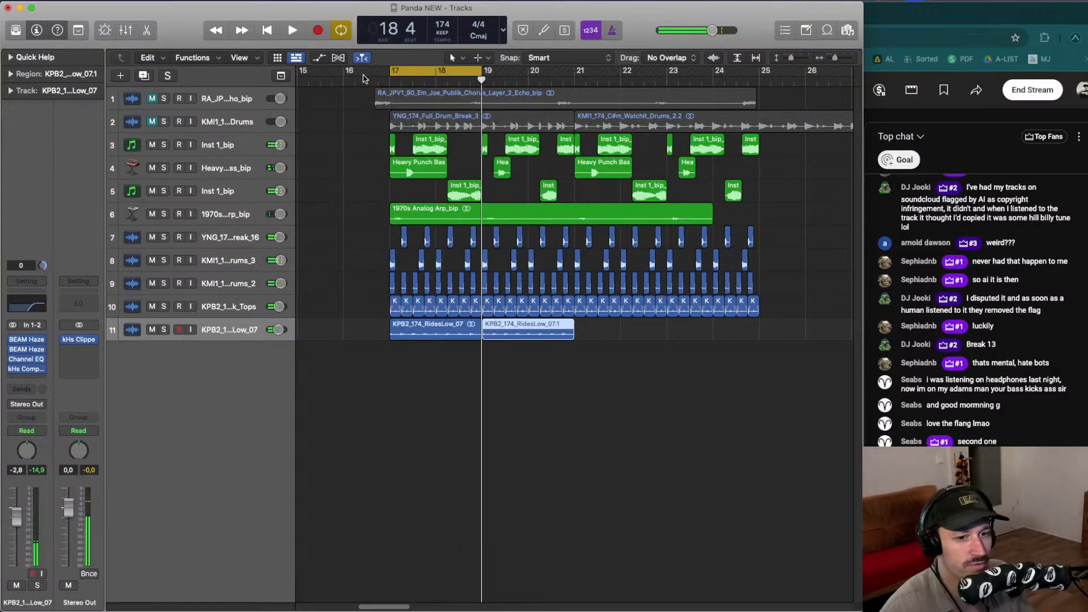
- Repeat the ride regions to fill bars 17 to 25 and shrink the track heights
left_click_drag(543, 415, 628, 327)
key("super+Up")
key("super+Up")
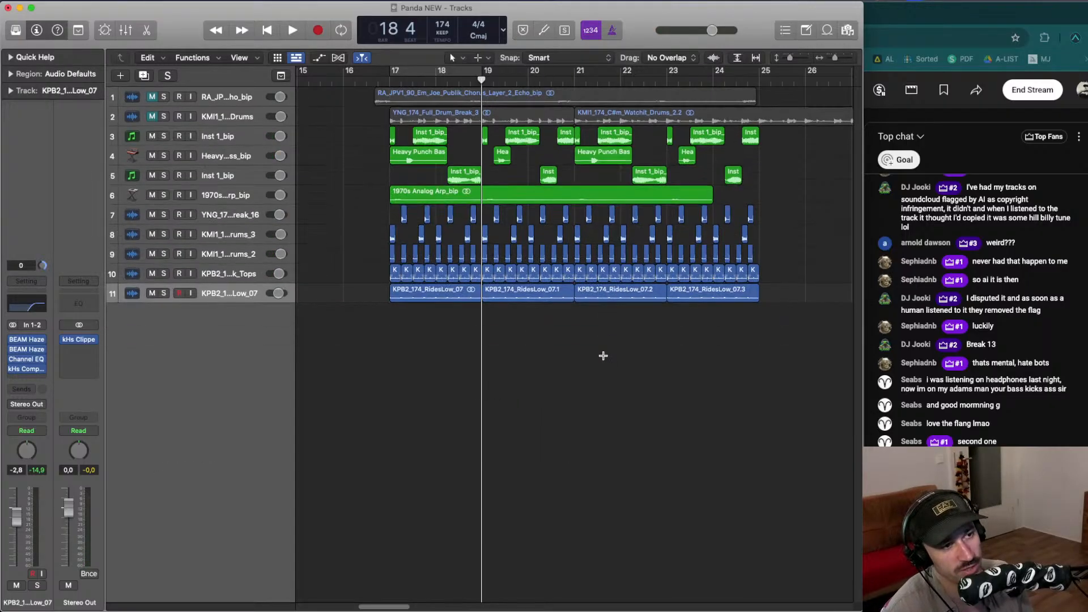
key("super+Left")
key("super+Left")
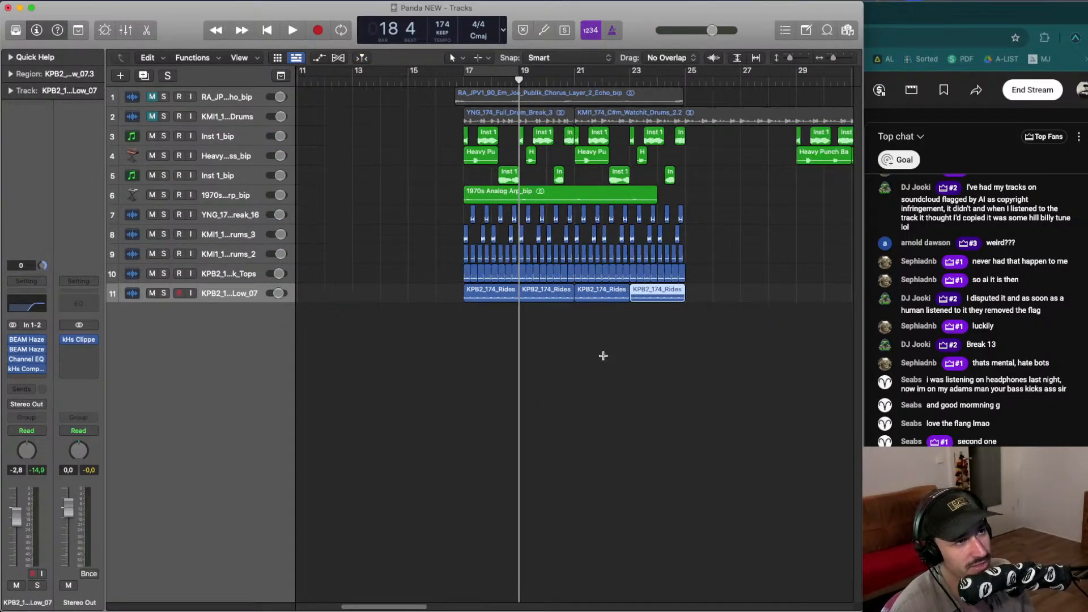
- Start playback from bar 17 and set the cycle range from bar 17 to bar 25
left_click(448, 82)
key("space")
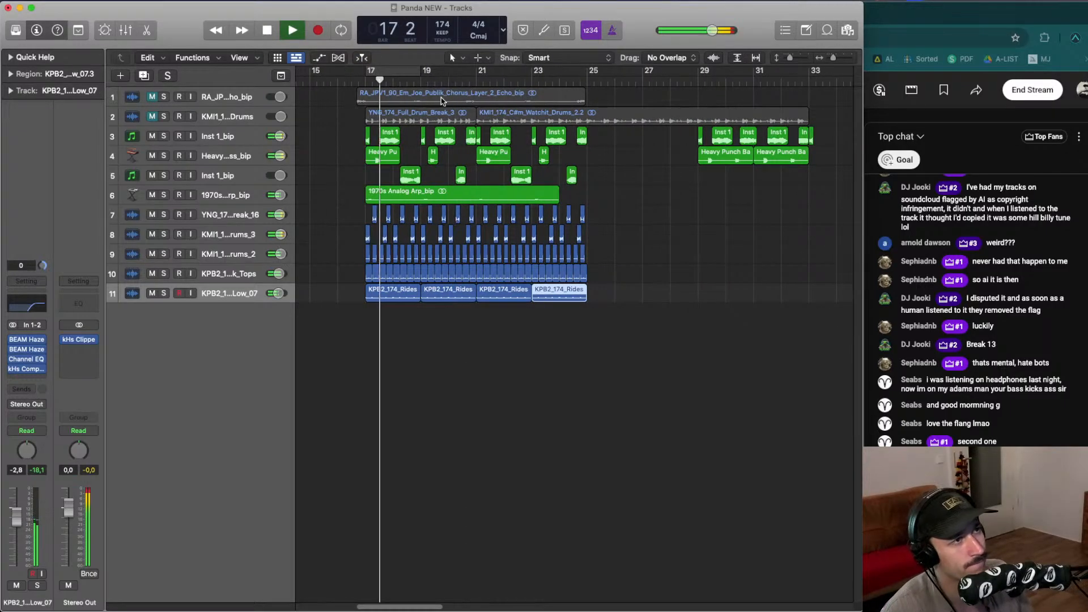
left_click_drag(365, 72, 596, 77)
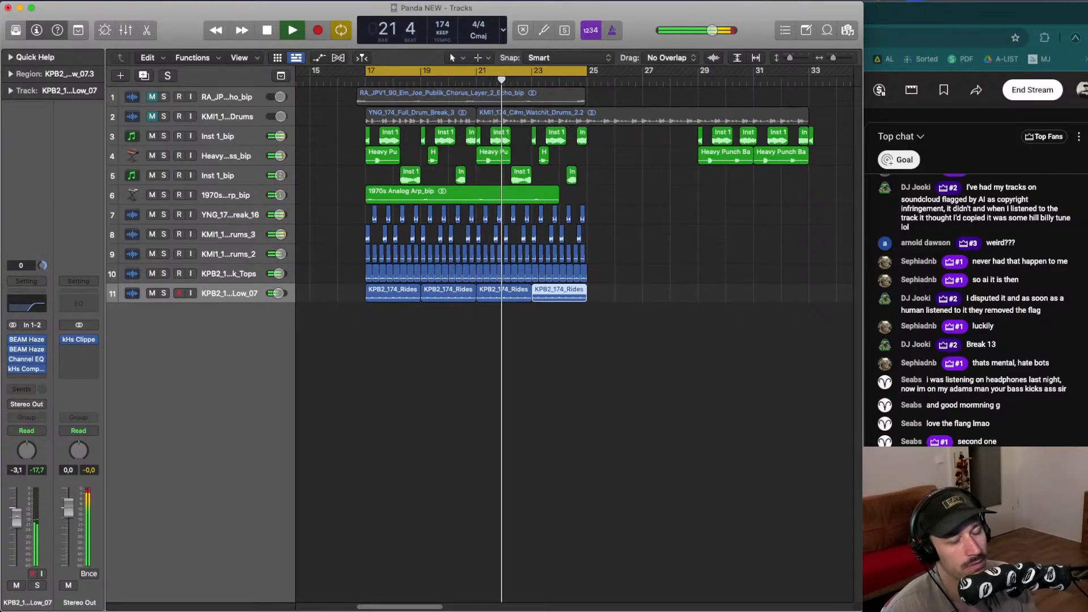
- Select the KMI1_1...rums_3 track and audition the cycle by starting and stopping playback
key("Up")
key("Up")
key("Up")
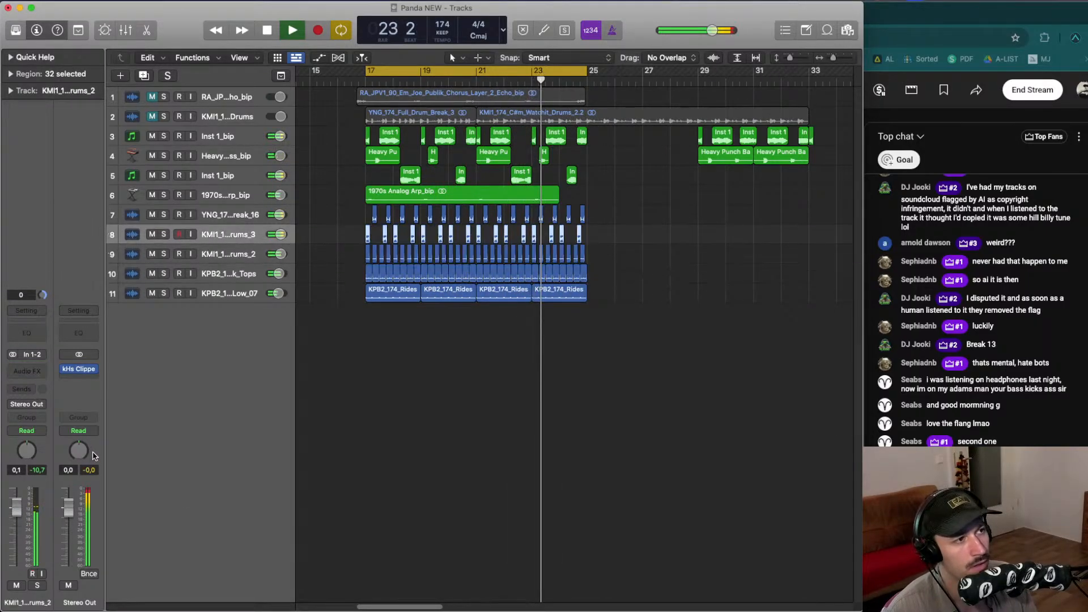
key("space")
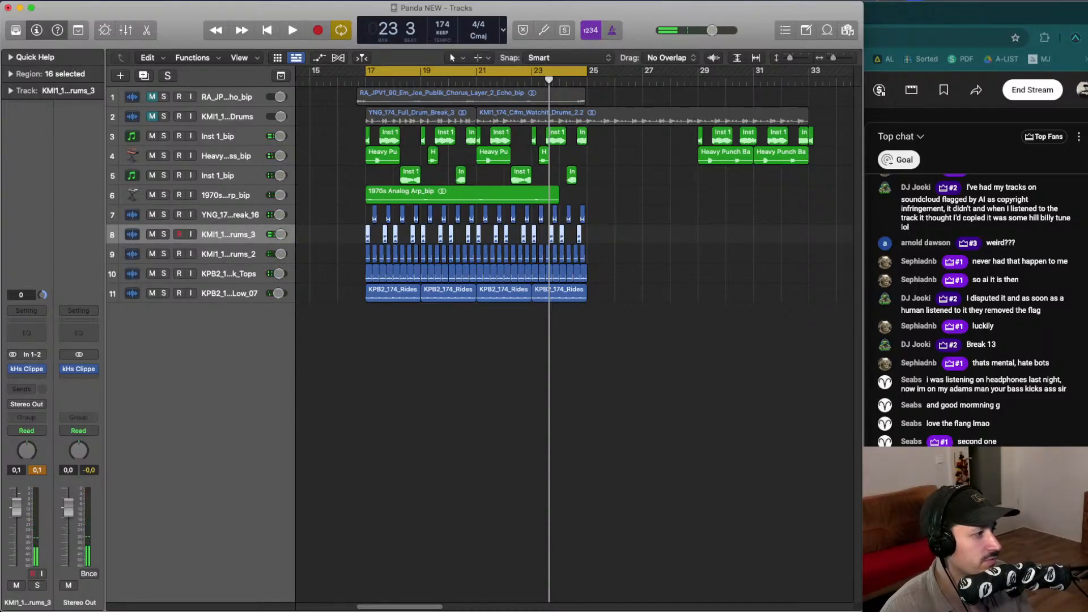
key("space")
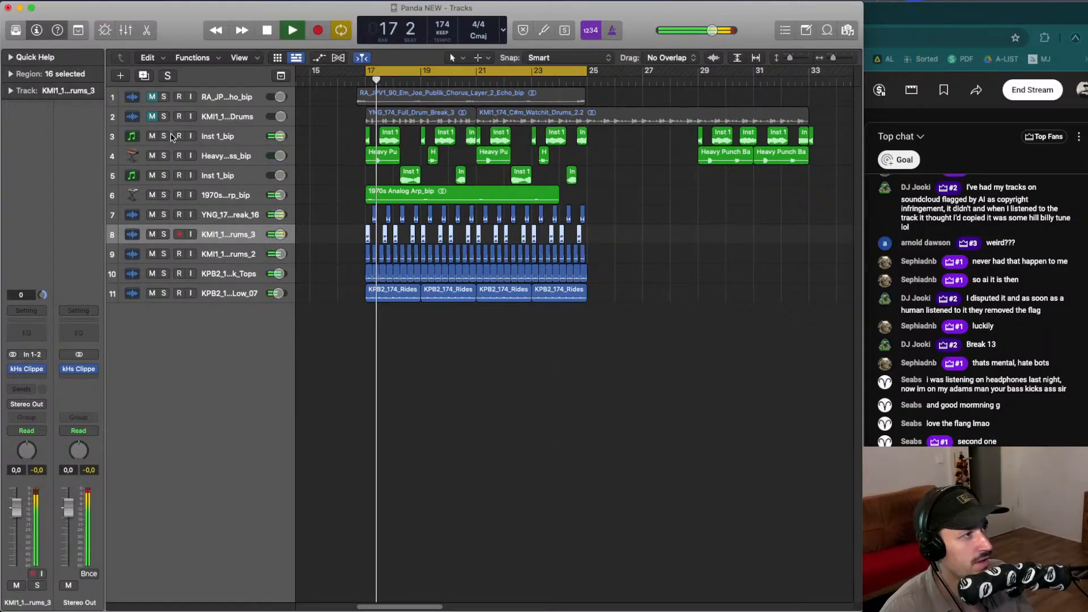
key("space")
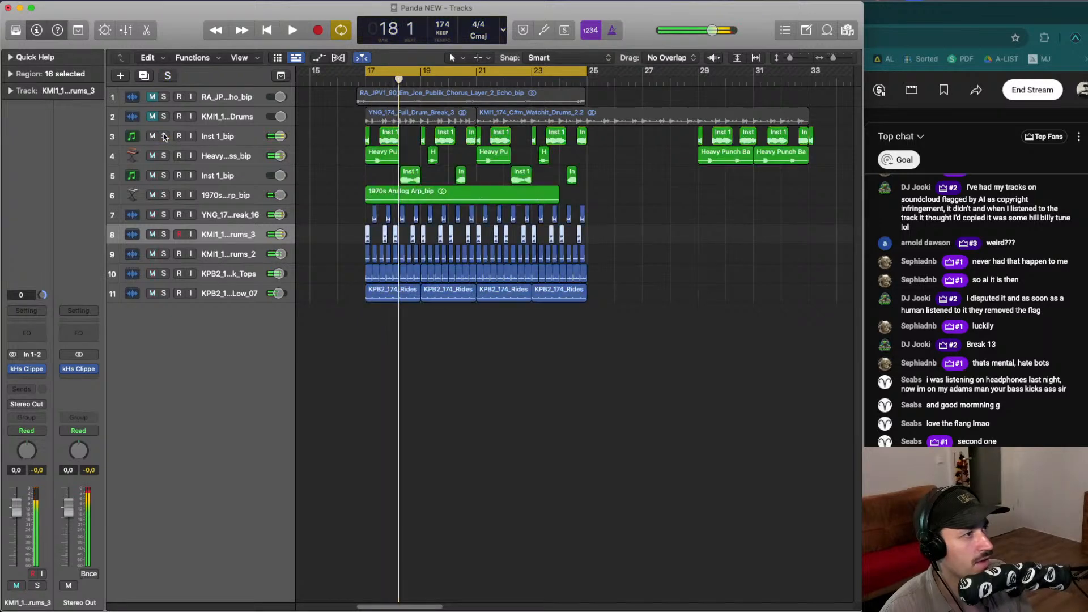
- Select the Inst 1_bip track and audition it soloed, then unsolo it
left_click(231, 137)
key("space")
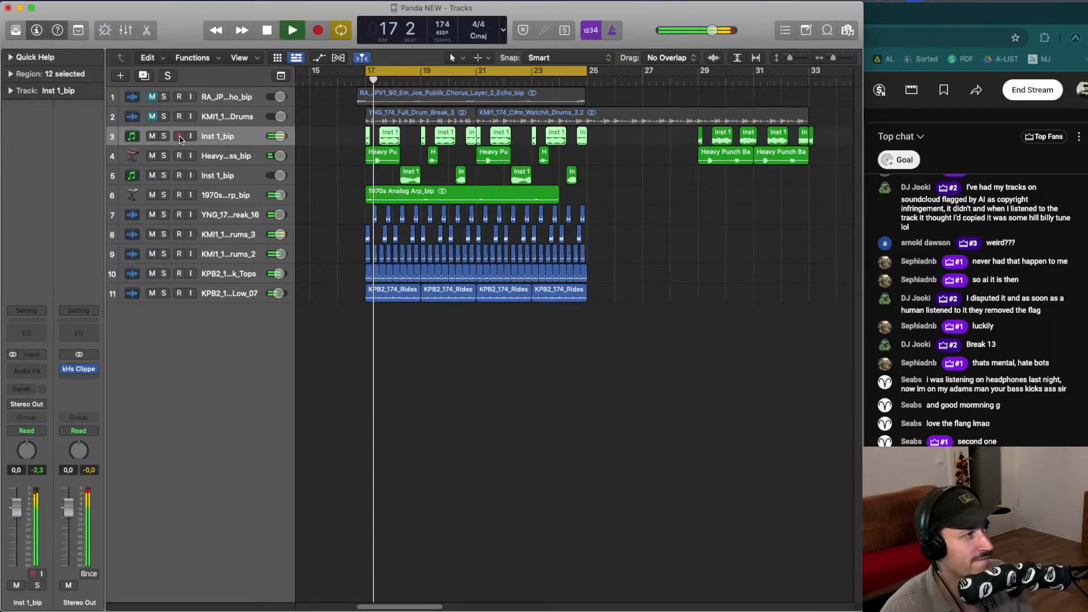
left_click(163, 136)
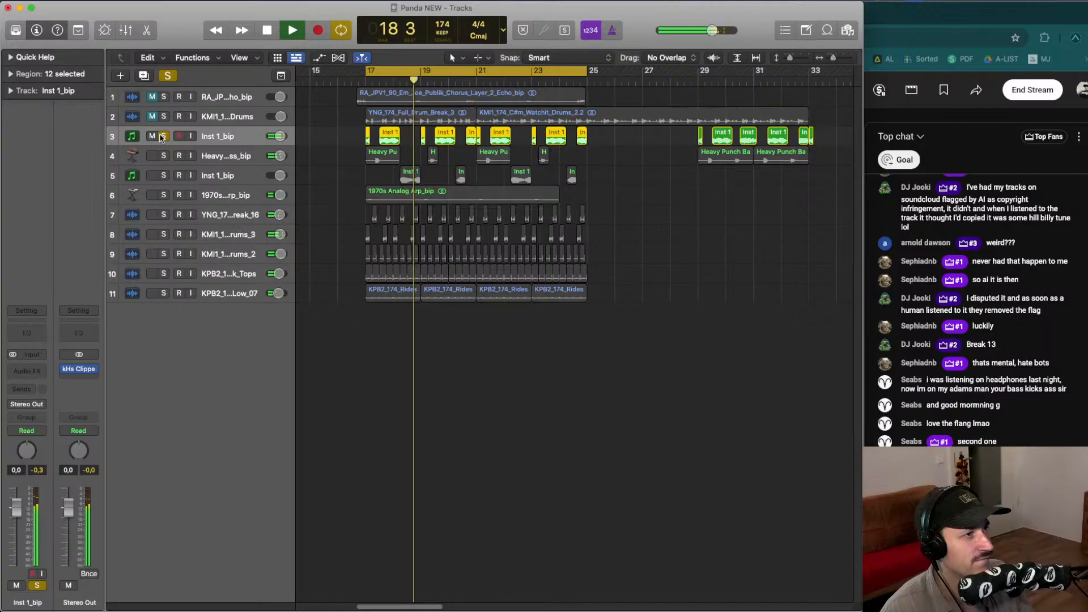
left_click(162, 136)
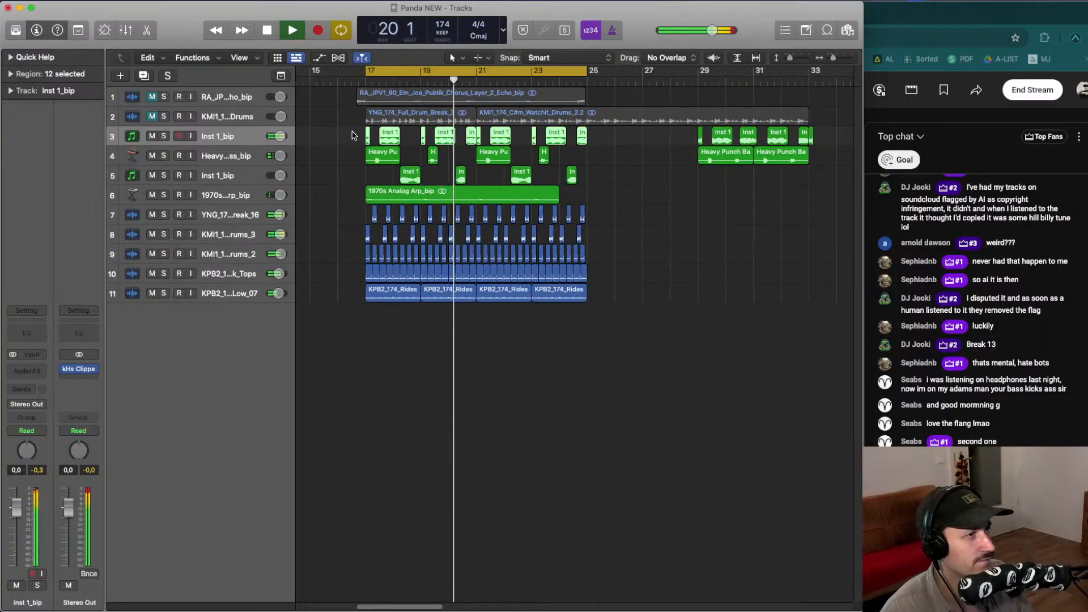
- Try deleting Inst 1_bip regions in the cycle area, undoing each attempt
left_click(608, 141)
key("space")
key("super+z")
scroll(608, 142, "left", 1)
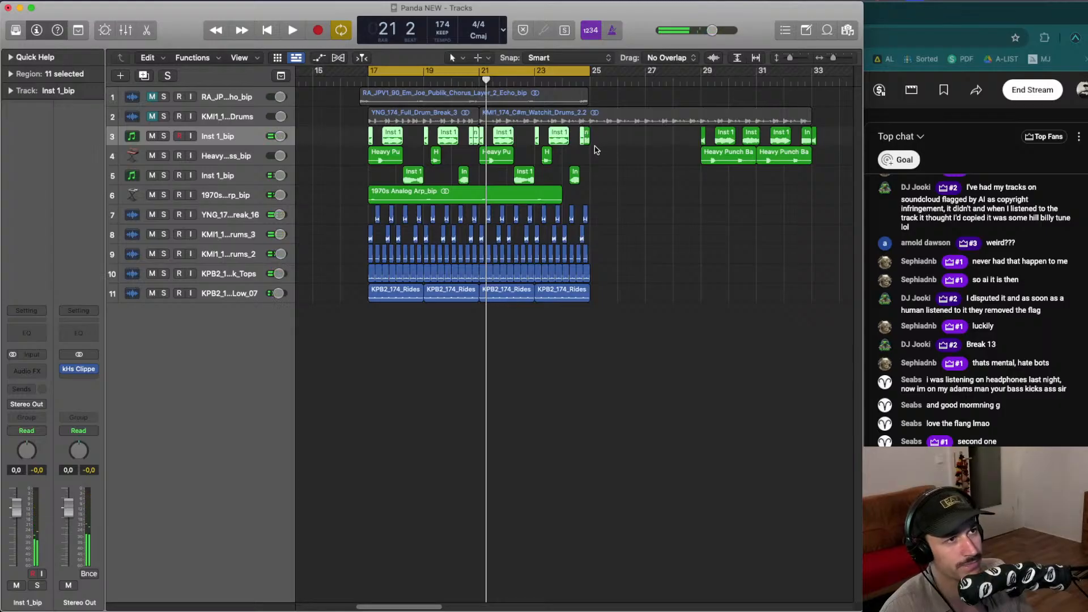
key("Delete")
key("super+z")
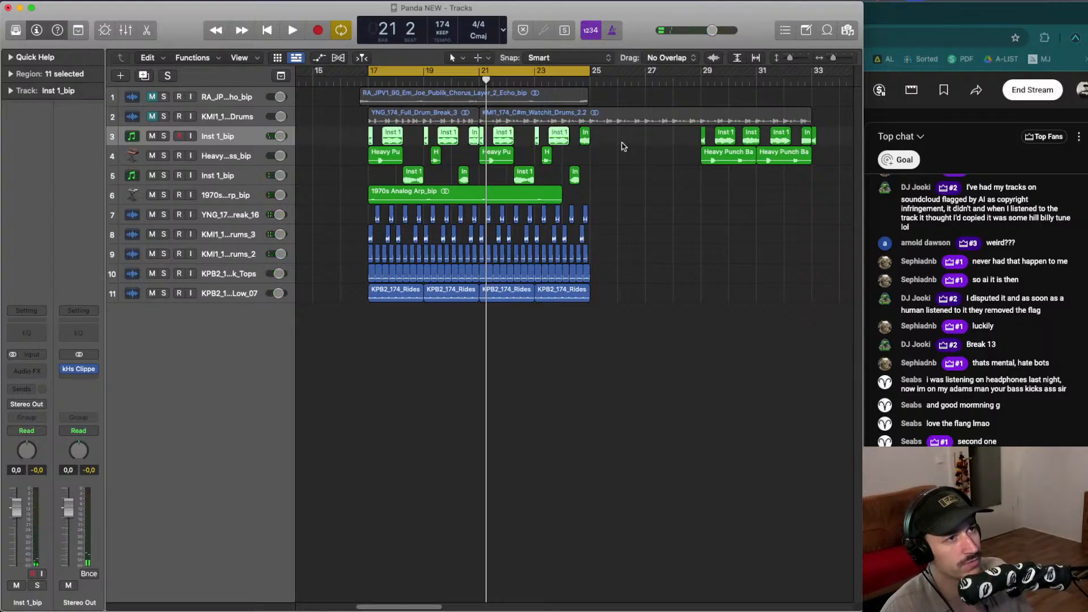
left_click_drag(617, 138, 348, 132)
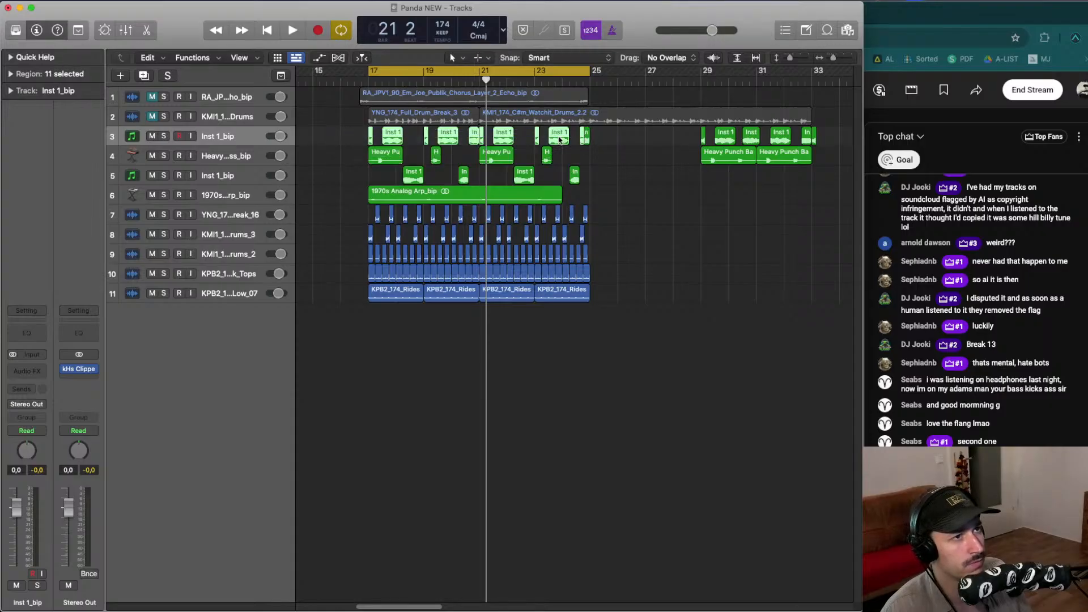
left_click_drag(572, 137, 327, 136)
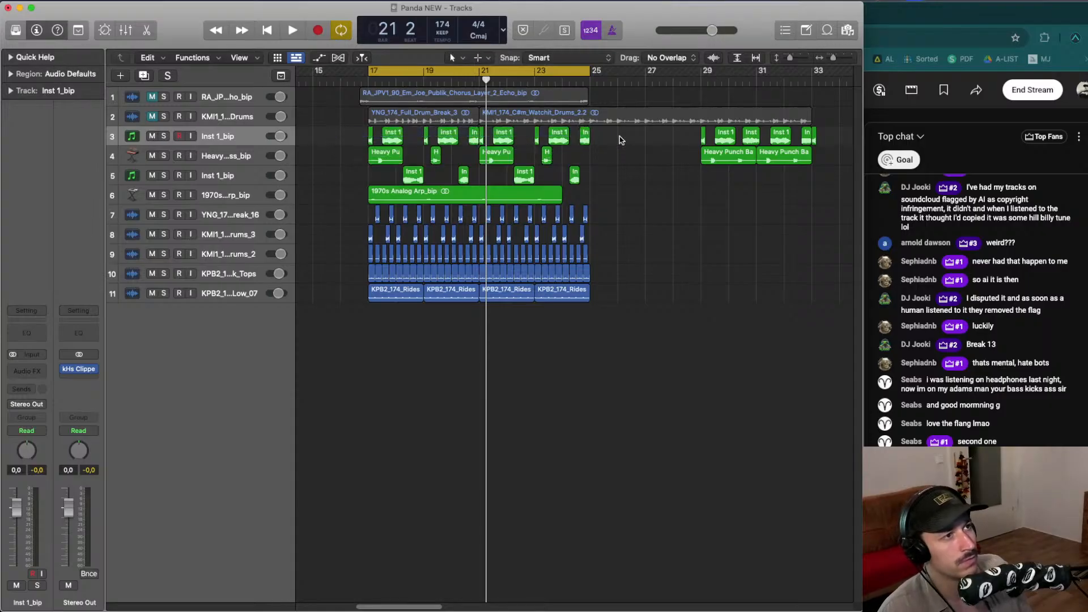
key("space")
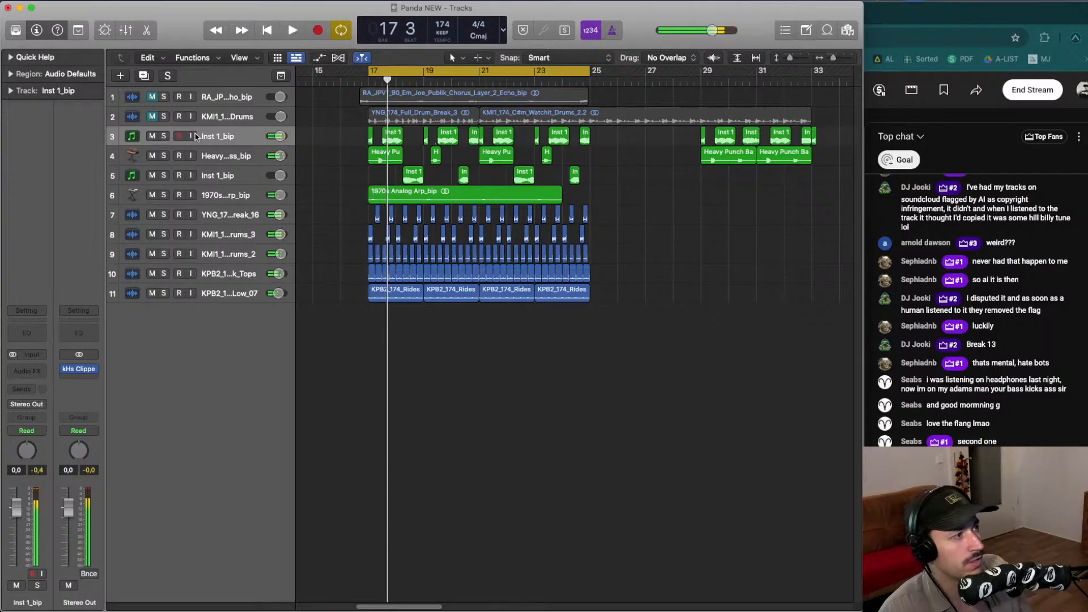
- Expand the region inspector for the Inst 1_bip regions and audition the track soloed
left_click(230, 139)
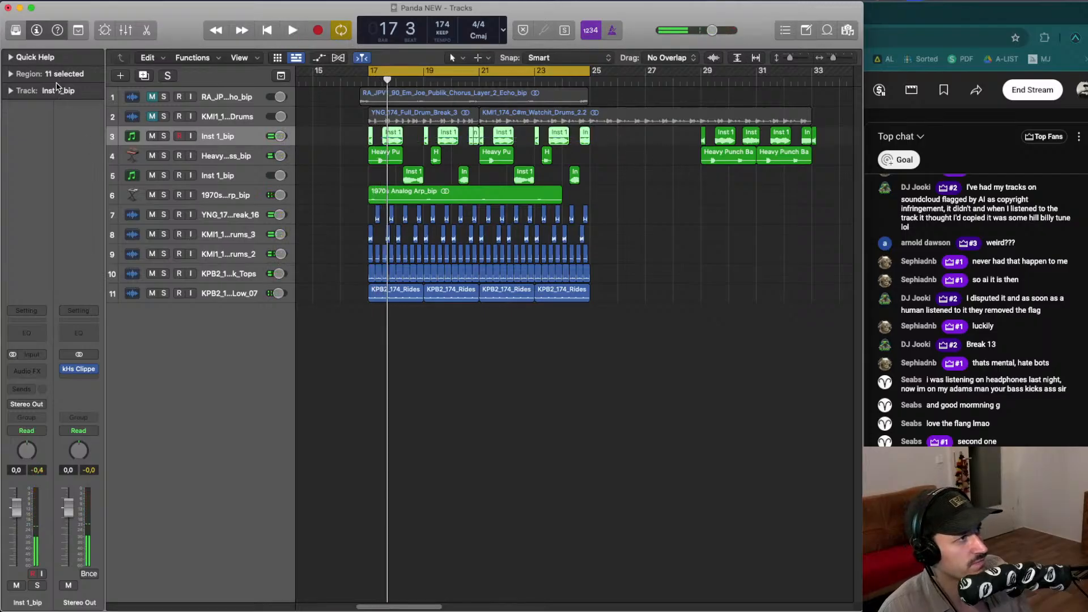
left_click(22, 74)
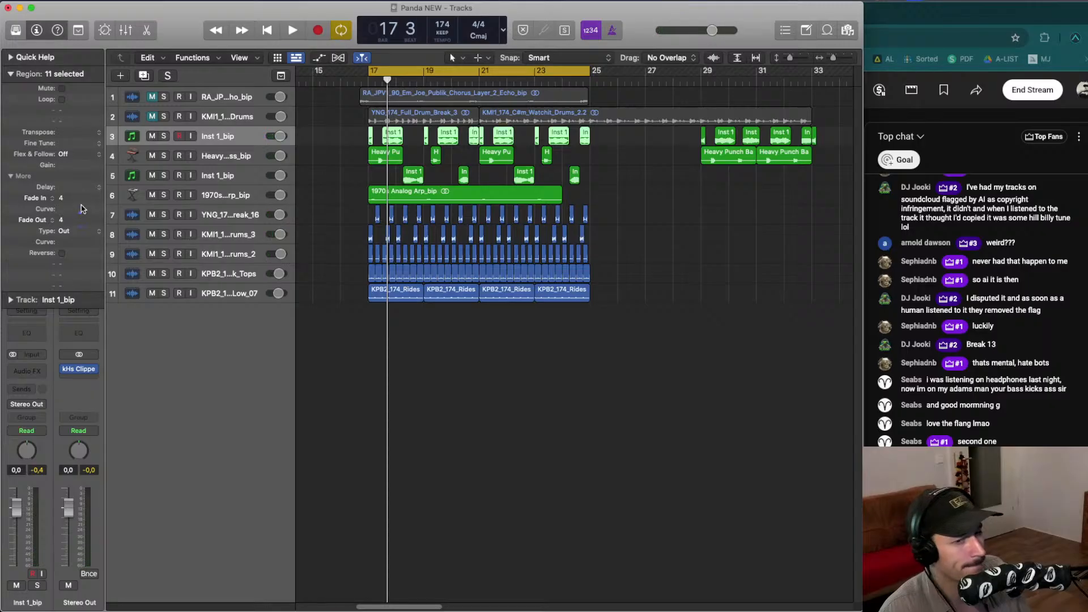
key("space")
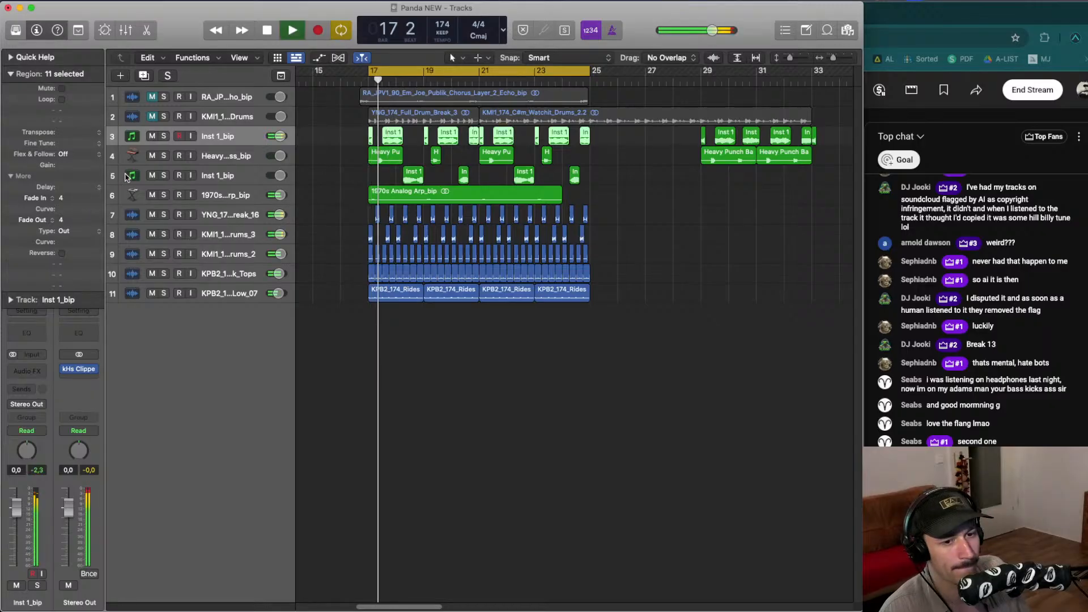
left_click(164, 136)
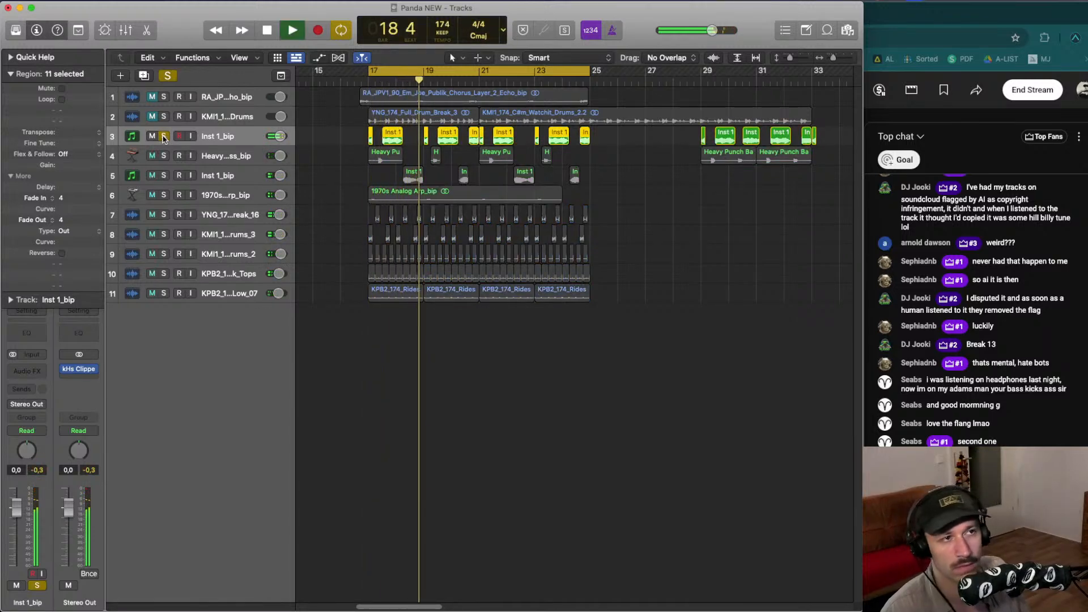
key("space")
left_click(164, 136)
- Select the first Inst 1_bip region at bar 17 and bounce it in place to a new track
left_click(363, 140)
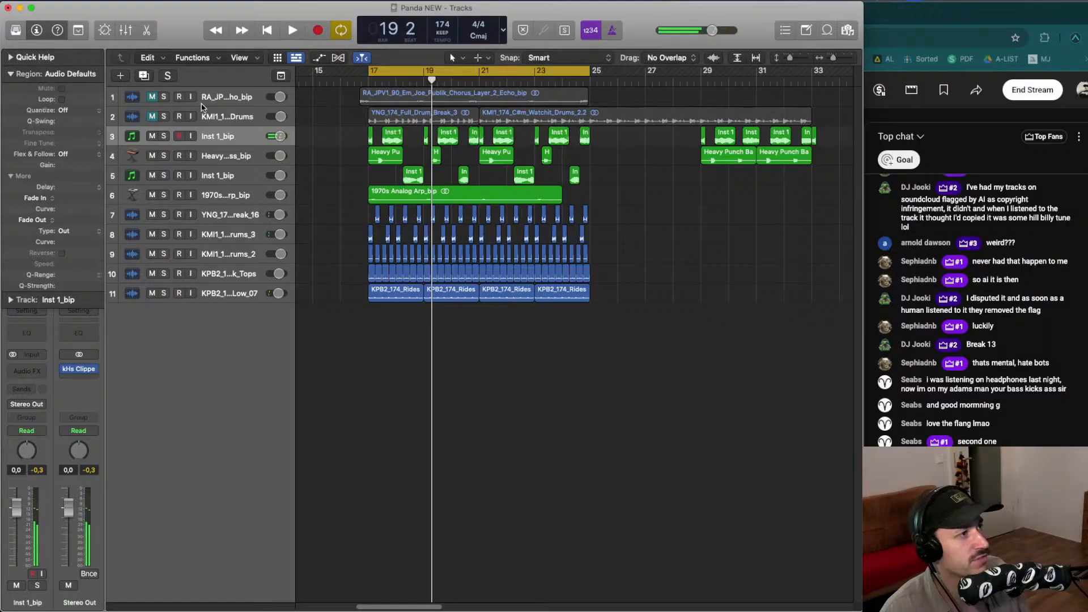
left_click(7, 76)
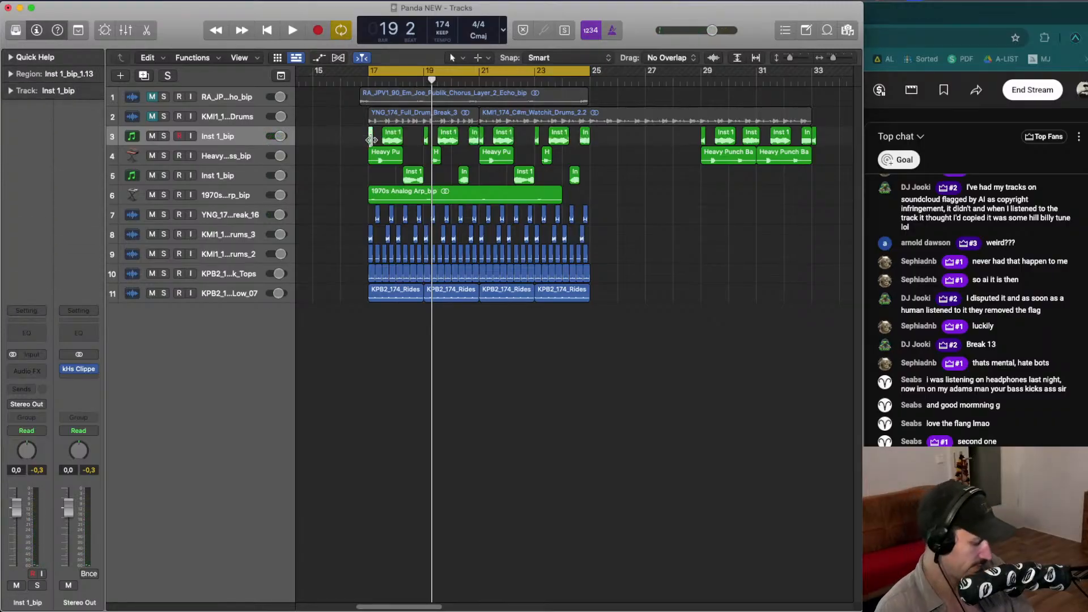
key("ctrl+b")
key("Return")
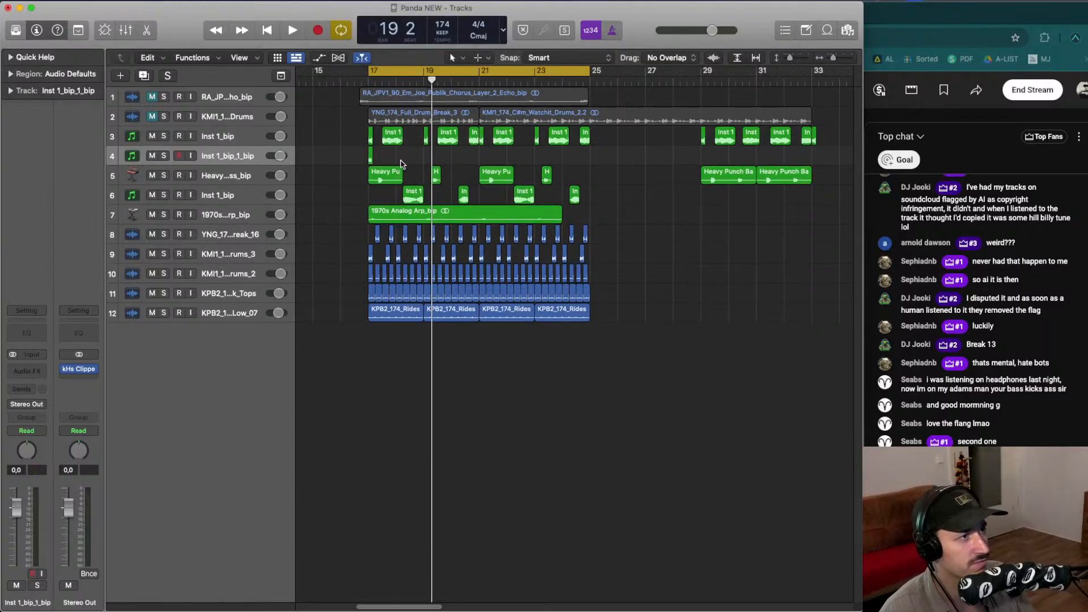
- Solo the Inst 1_bip_1_bip track, start playback and insert the Minimal Evoke plugin on it
left_click(164, 155)
key("space")
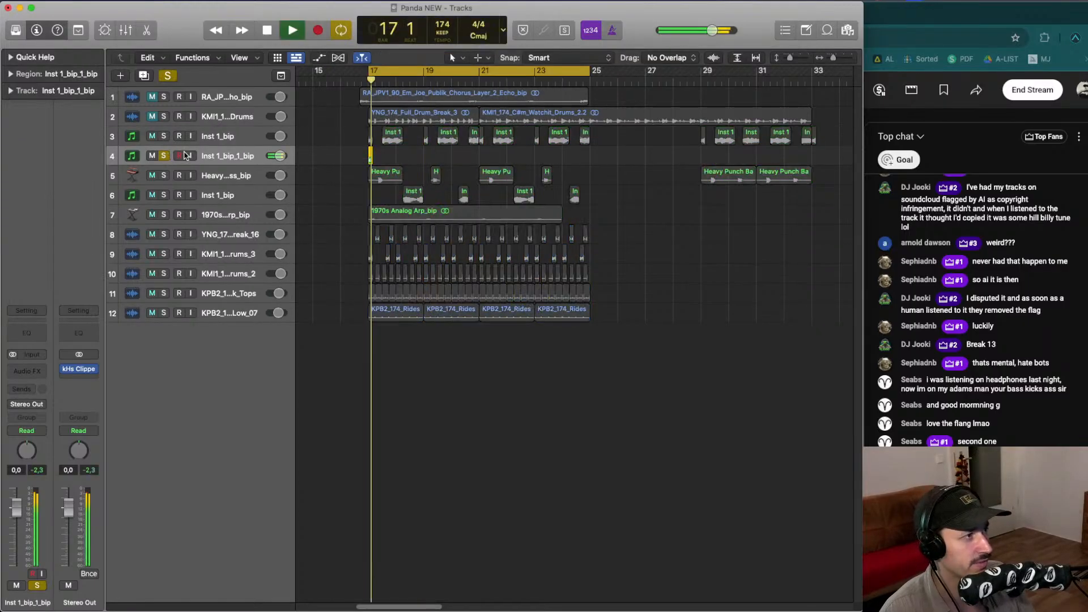
left_click(43, 373)
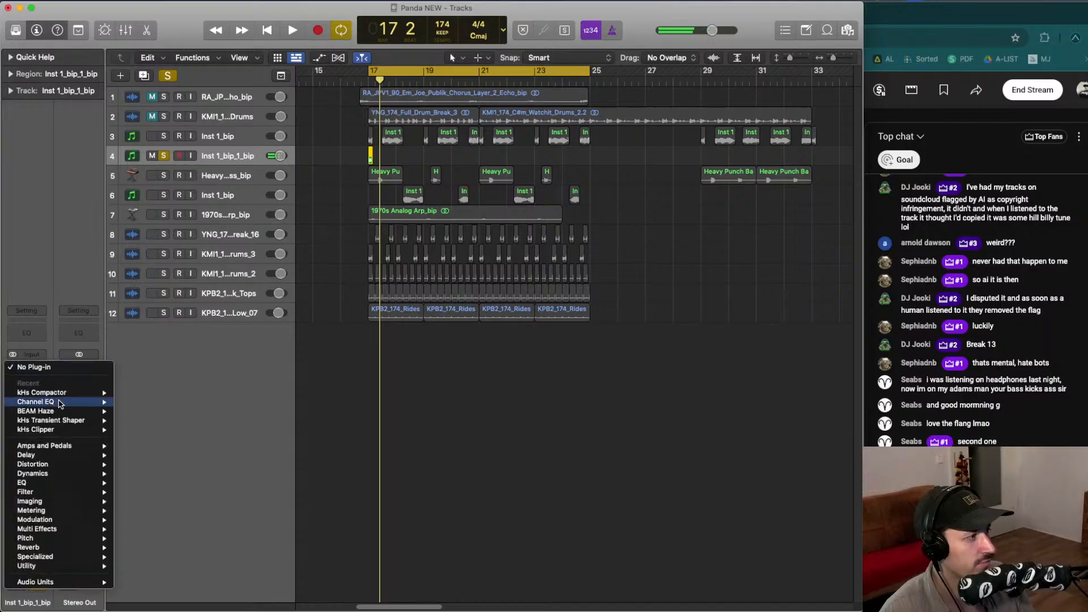
mouse_move(91, 581)
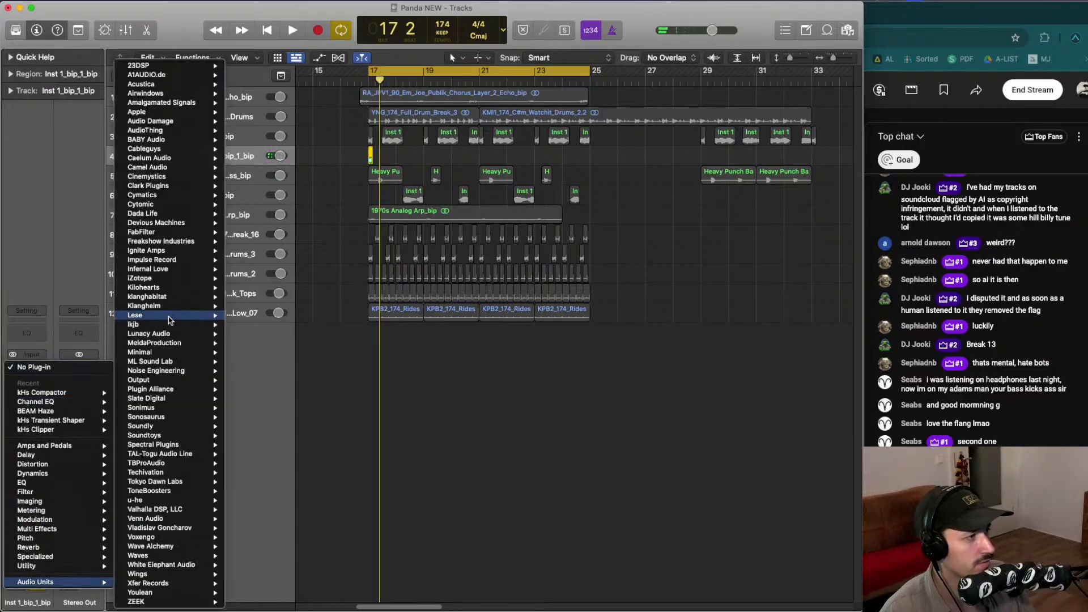
mouse_move(194, 370)
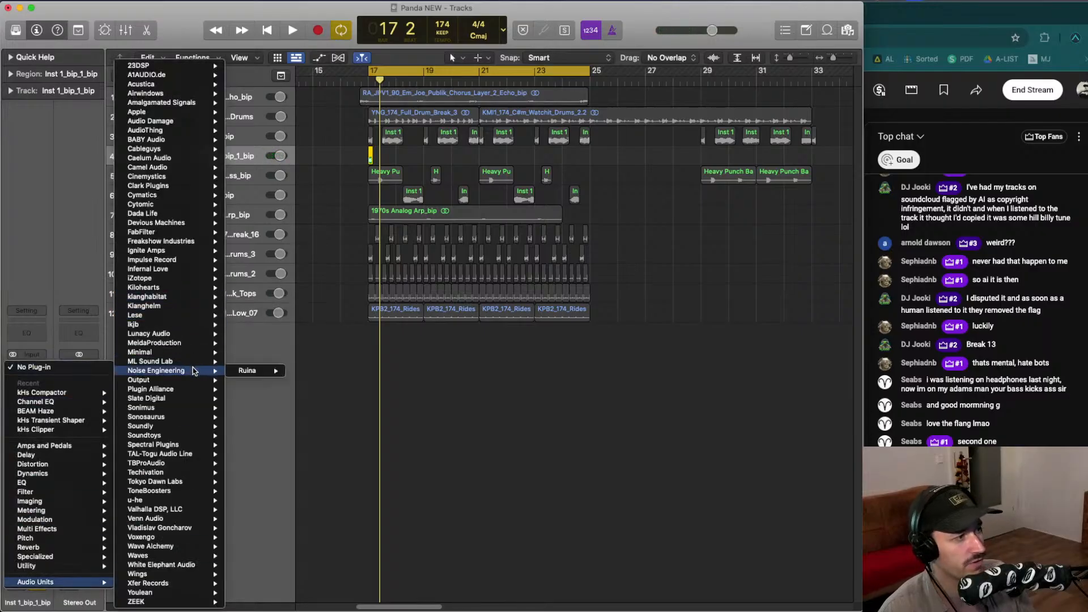
mouse_move(203, 295)
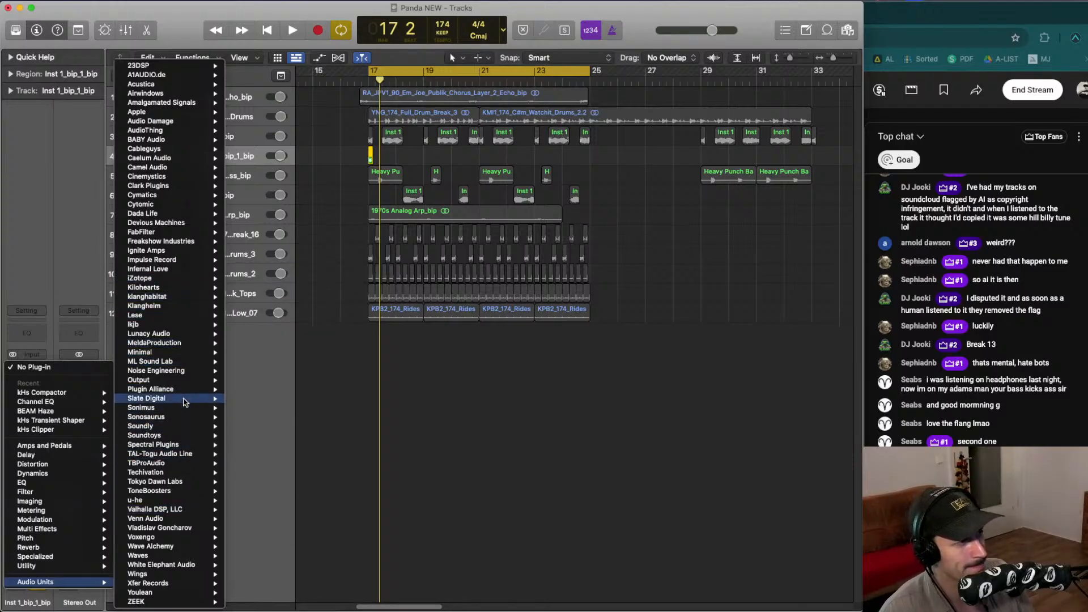
mouse_move(184, 352)
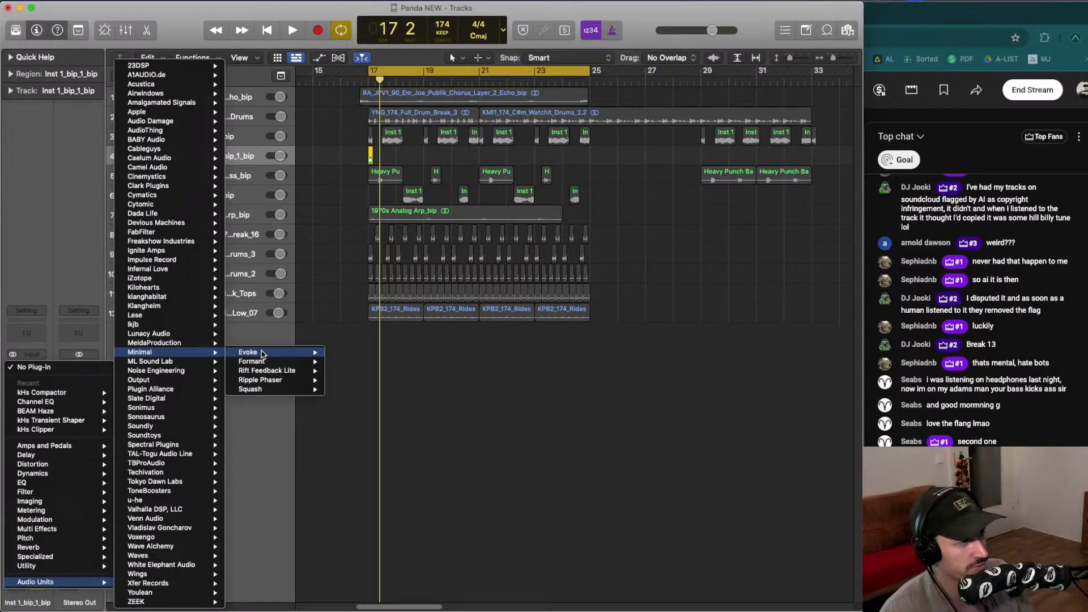
key("Escape")
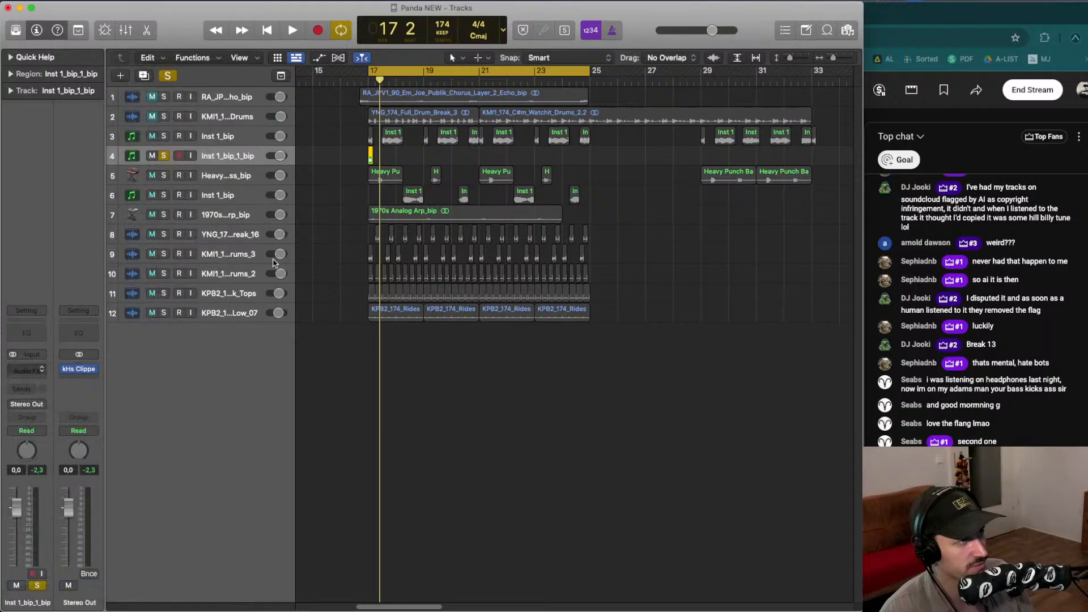
- Solo the Inst 1_bip track alongside it and open Evoke's preset browser
left_click(165, 136)
key("space")
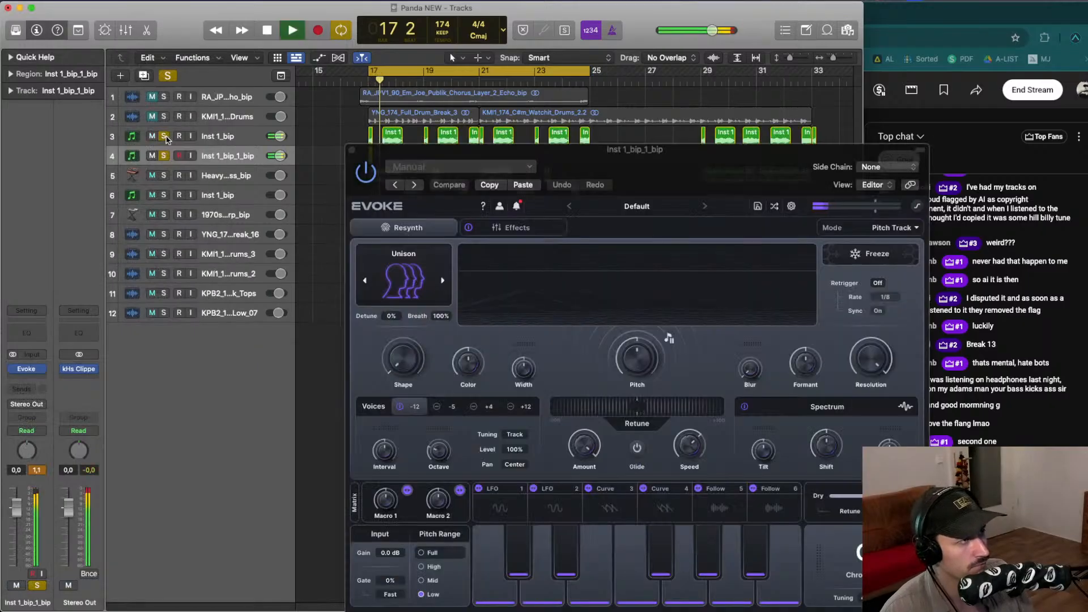
key("space")
key("space")
left_click_drag(406, 155, 198, 106)
left_click(414, 158)
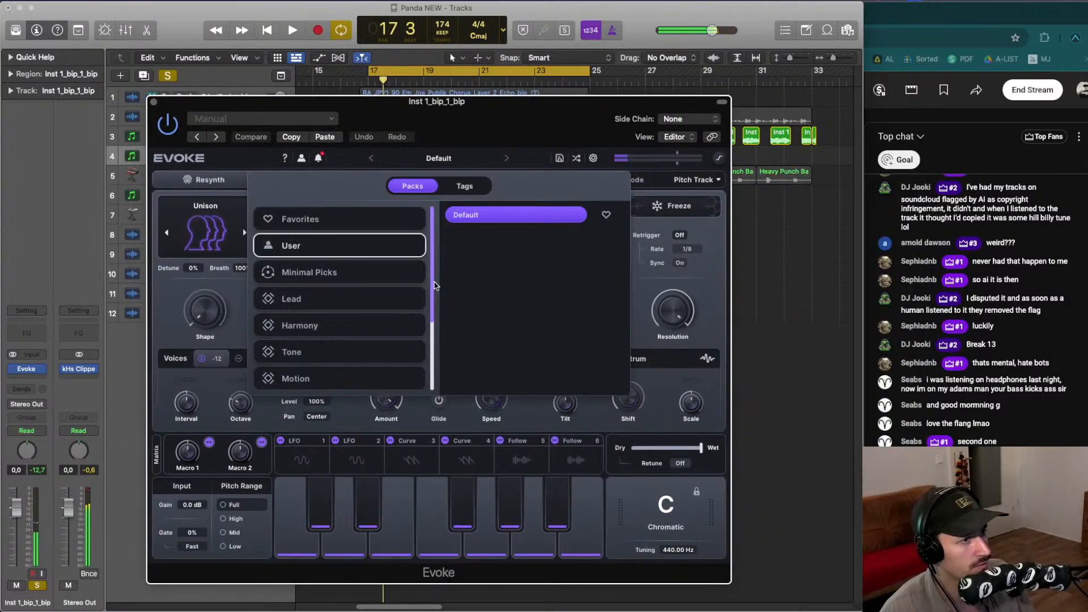
- Open the Minimal Picks pack and audition the Angle Spinner and Amp Flutters presets
left_click(359, 272)
key("space")
left_click(531, 253)
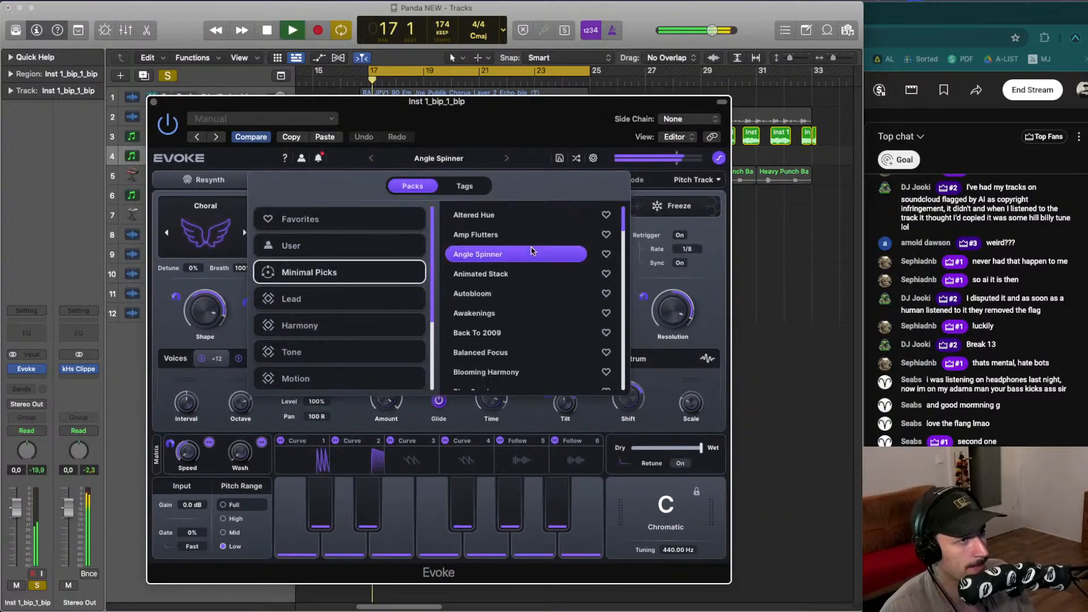
left_click(510, 234)
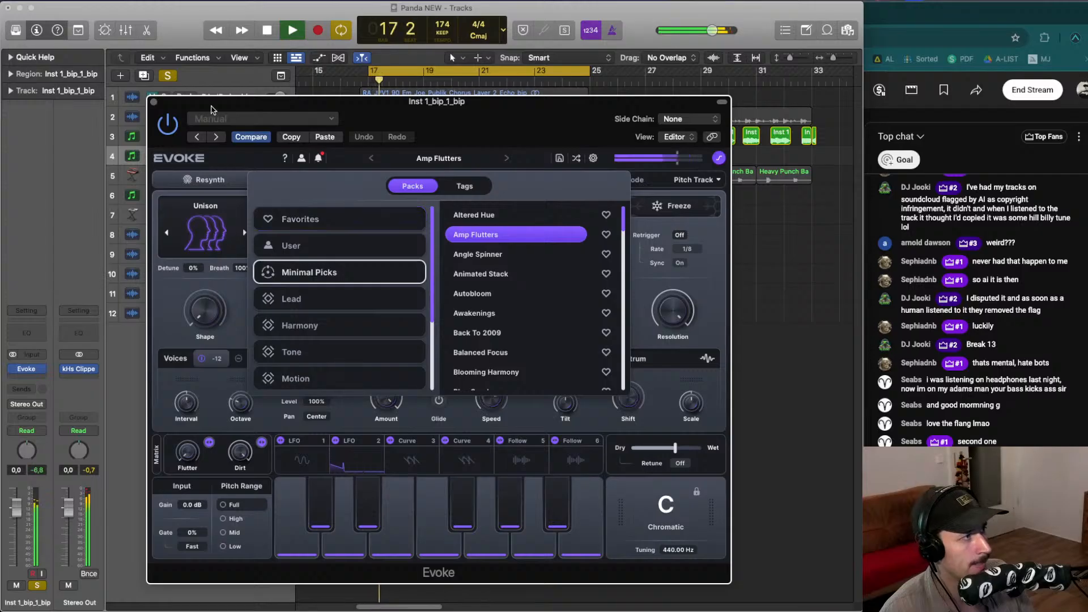
left_click_drag(211, 106, 290, 107)
key("space")
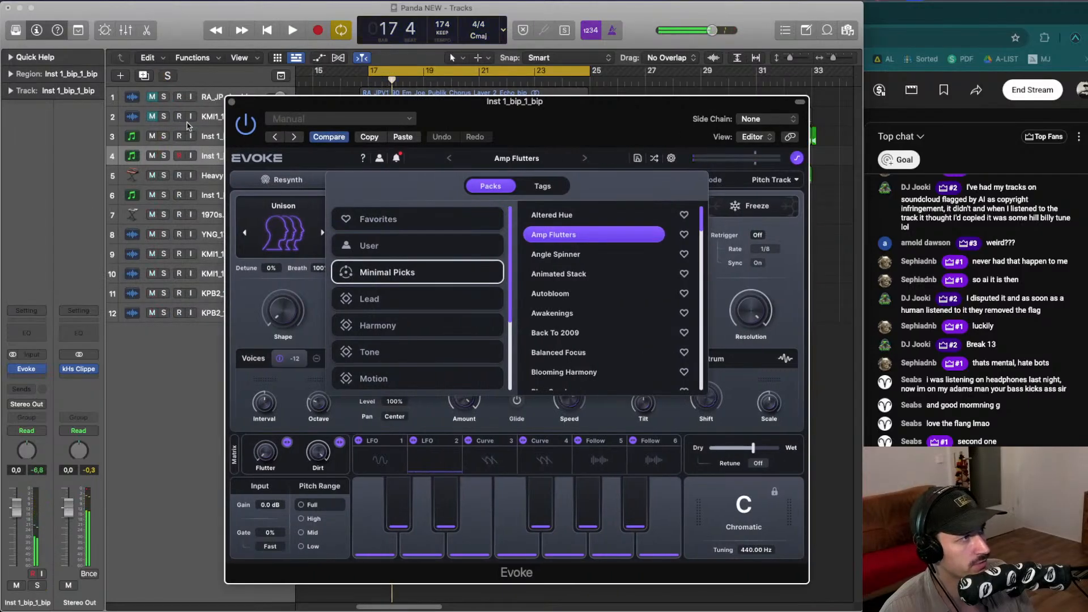
key("space")
left_click_drag(381, 102, 327, 97)
key("space")
key("space")
key("space")
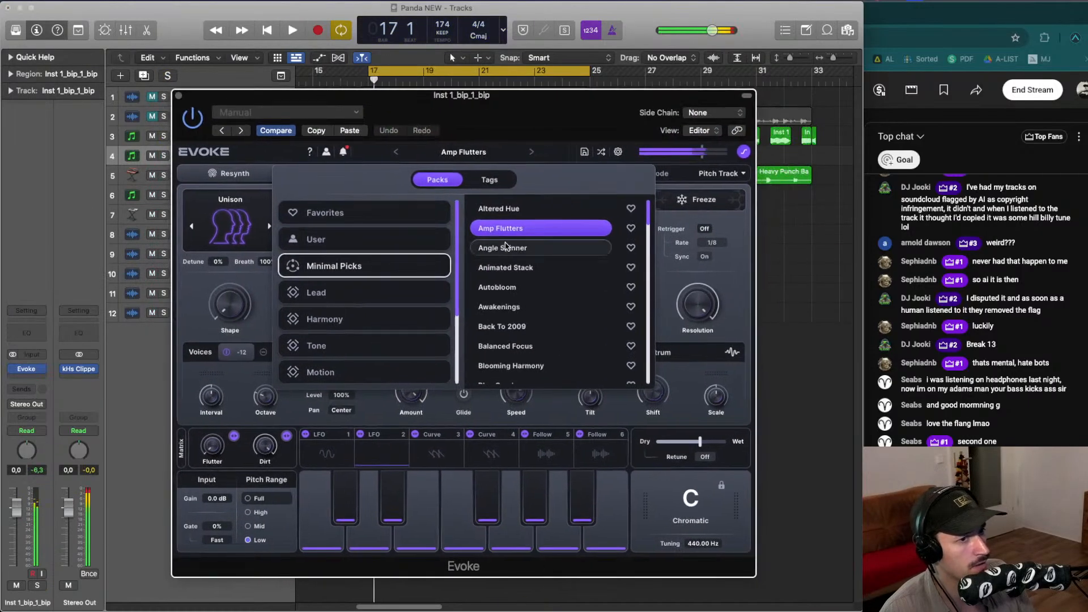
- Audition Minimal Picks presets from Angle Spinner through Balanced Focus during playback
left_click(506, 247)
left_click(510, 267)
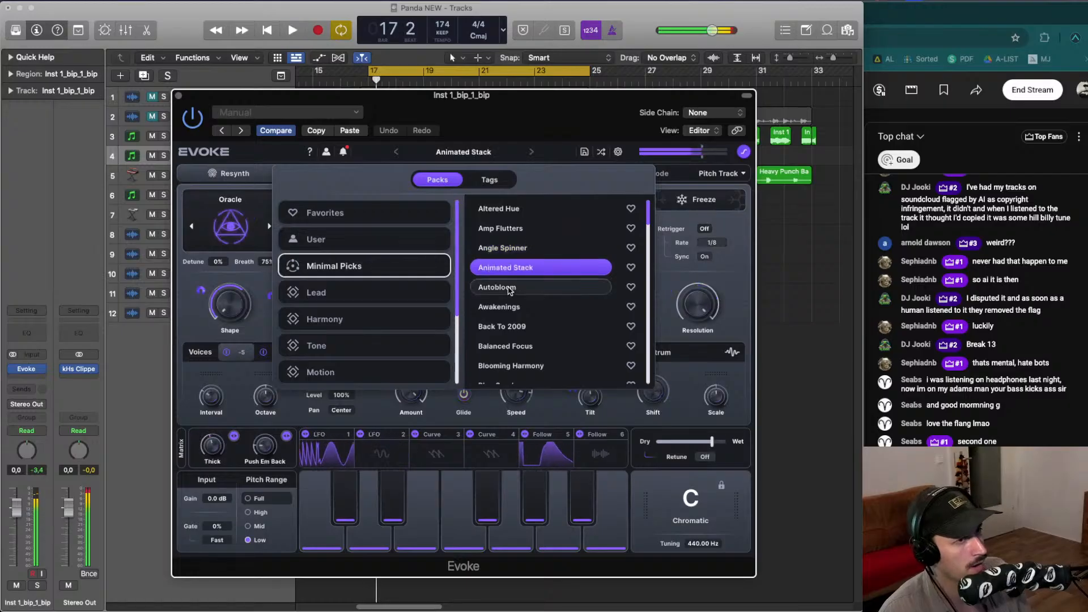
key("space")
left_click(510, 288)
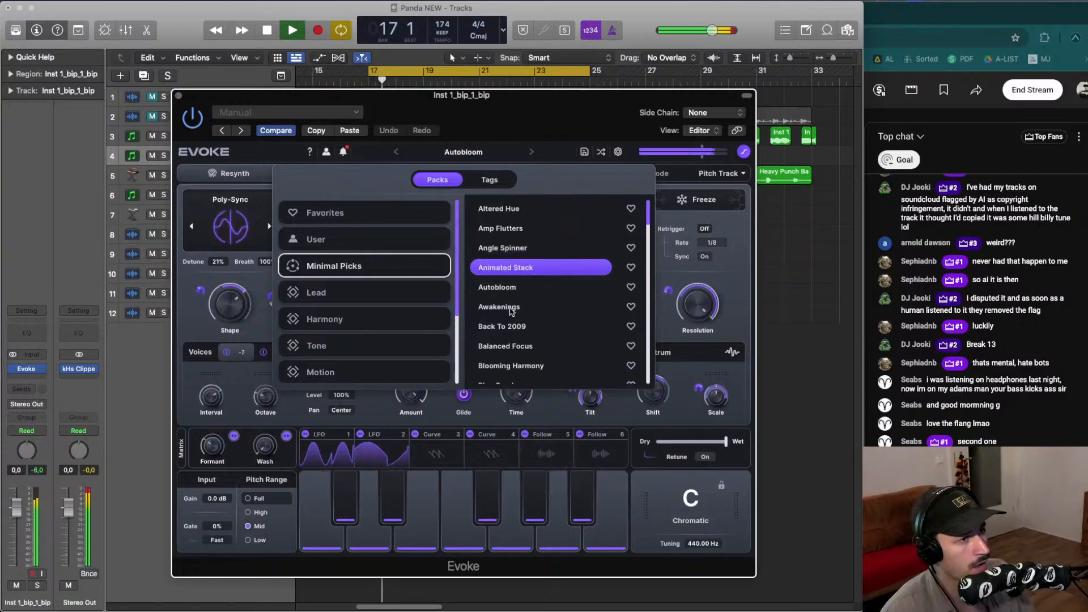
left_click(511, 310)
left_click_drag(511, 130, 450, 109)
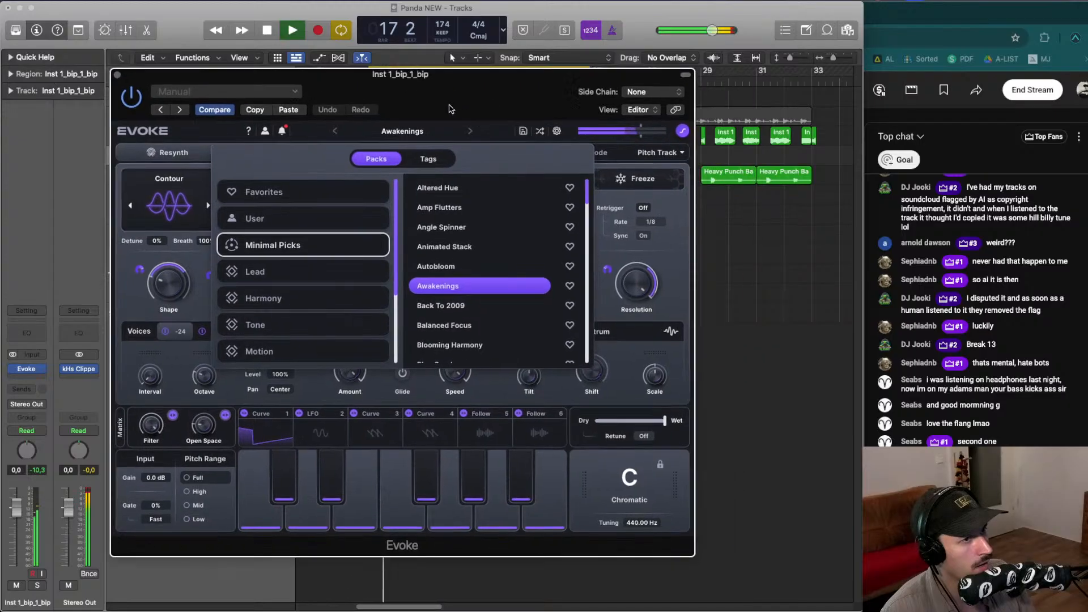
left_click(482, 309)
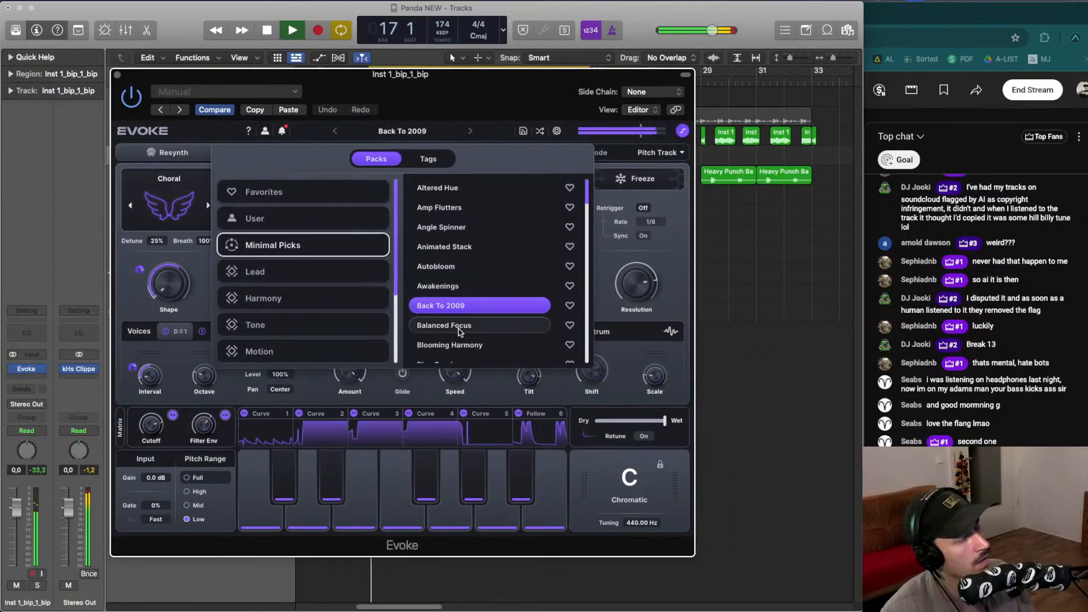
key("space")
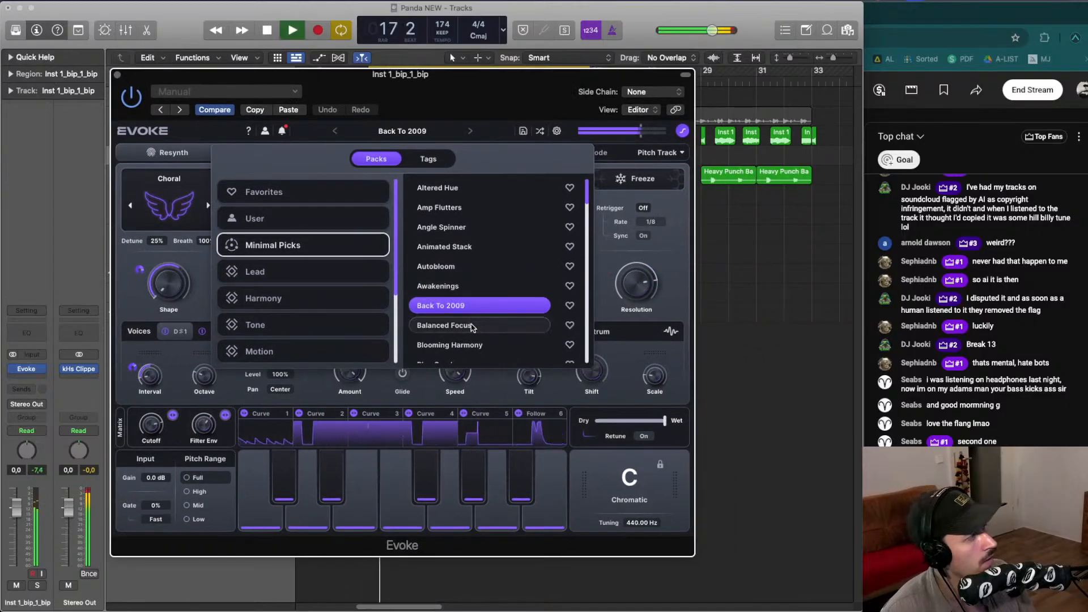
left_click(472, 326)
- Scroll through and audition presets from Blooming Harmony through Bright Light
scroll(472, 327, "down", 1)
key("space")
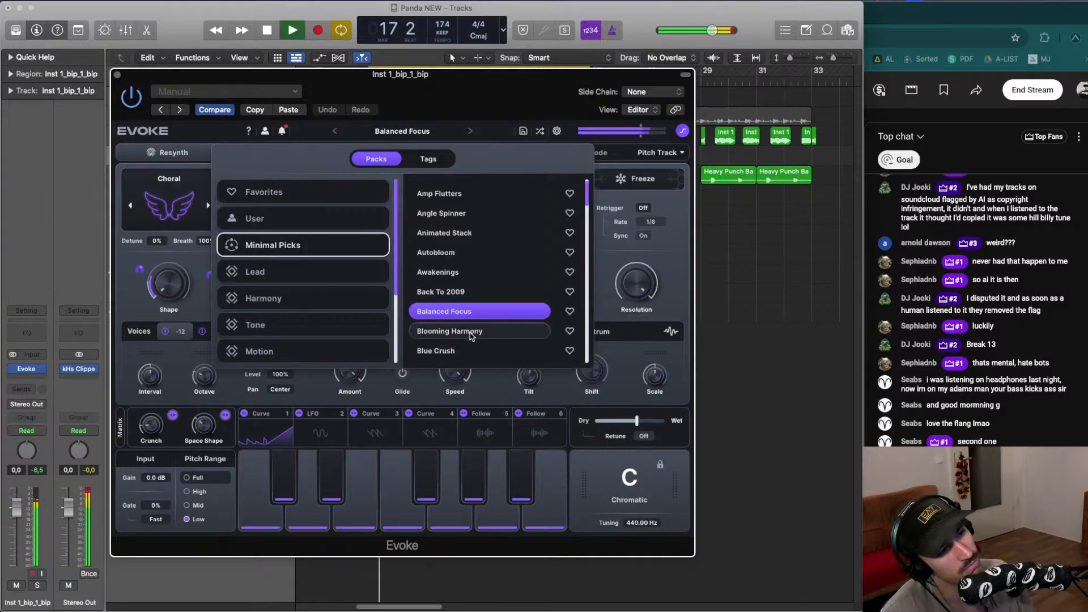
left_click(470, 332)
scroll(476, 323, "down", 2)
left_click(470, 318)
scroll(469, 323, "down", 1)
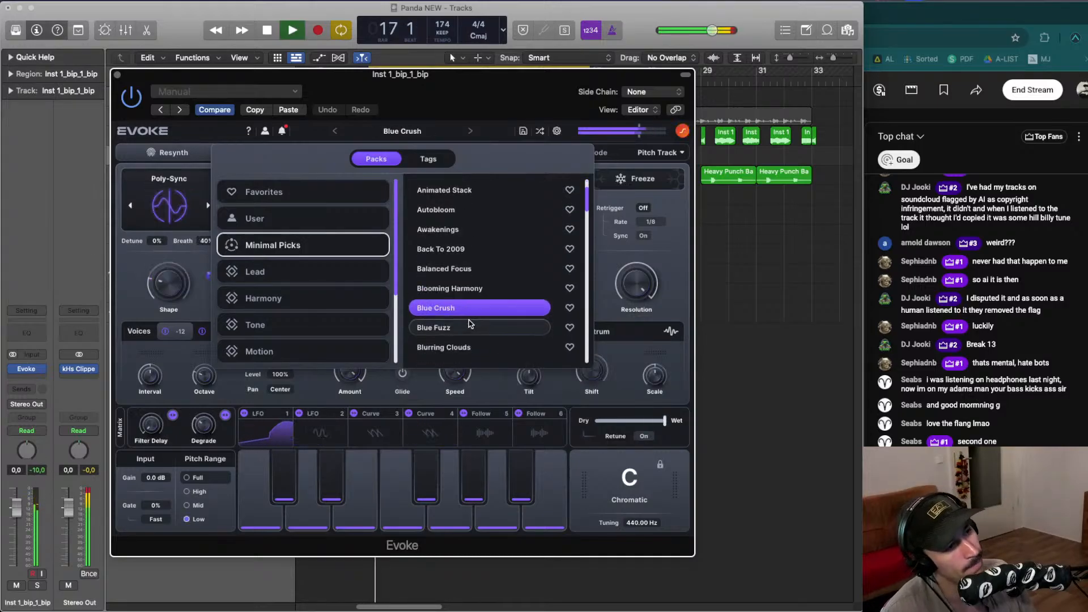
key("space")
left_click(463, 324)
scroll(464, 326, "down", 1)
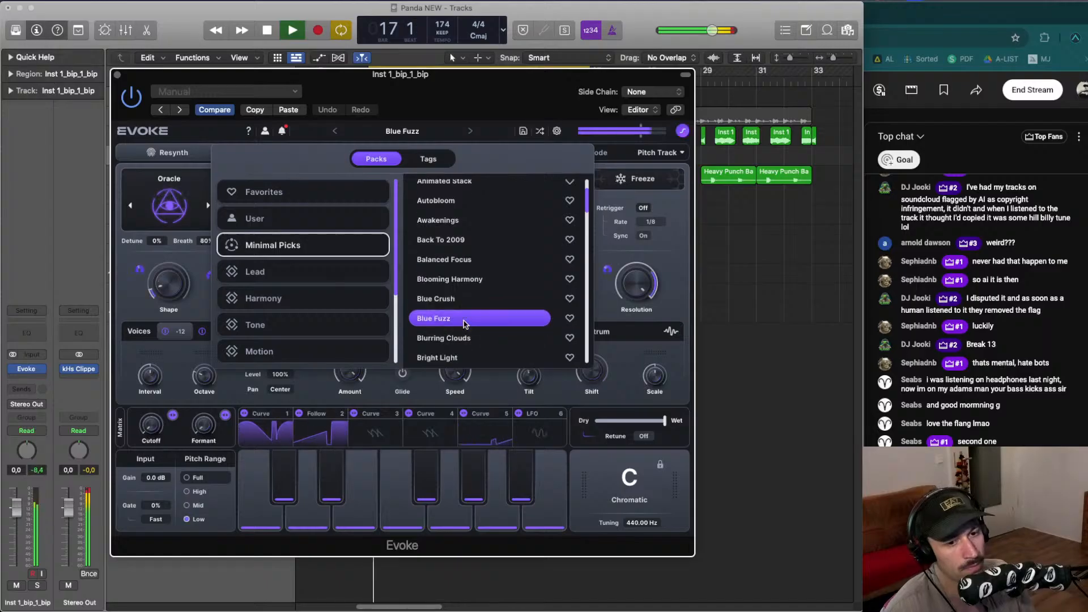
left_click(468, 336)
scroll(467, 336, "down", 4)
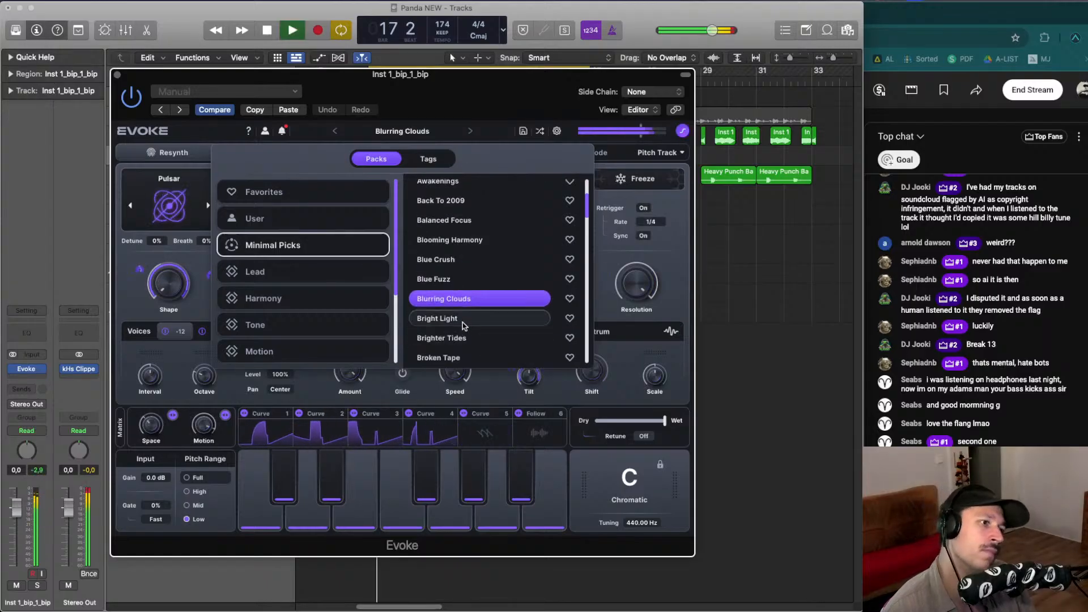
left_click(464, 316)
scroll(465, 317, "down", 2)
- Audition presets from Brighter Tides through Comb Future and settle on the Color Refract preset
key("space")
left_click(464, 324)
scroll(463, 323, "down", 1)
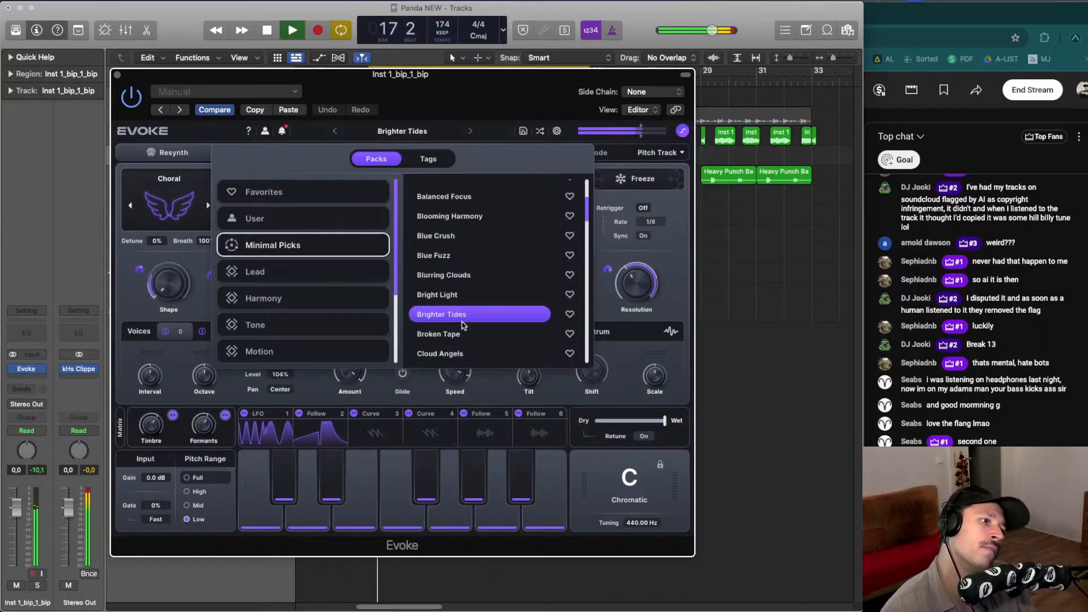
left_click(460, 333)
scroll(459, 320, "down", 3)
key("space")
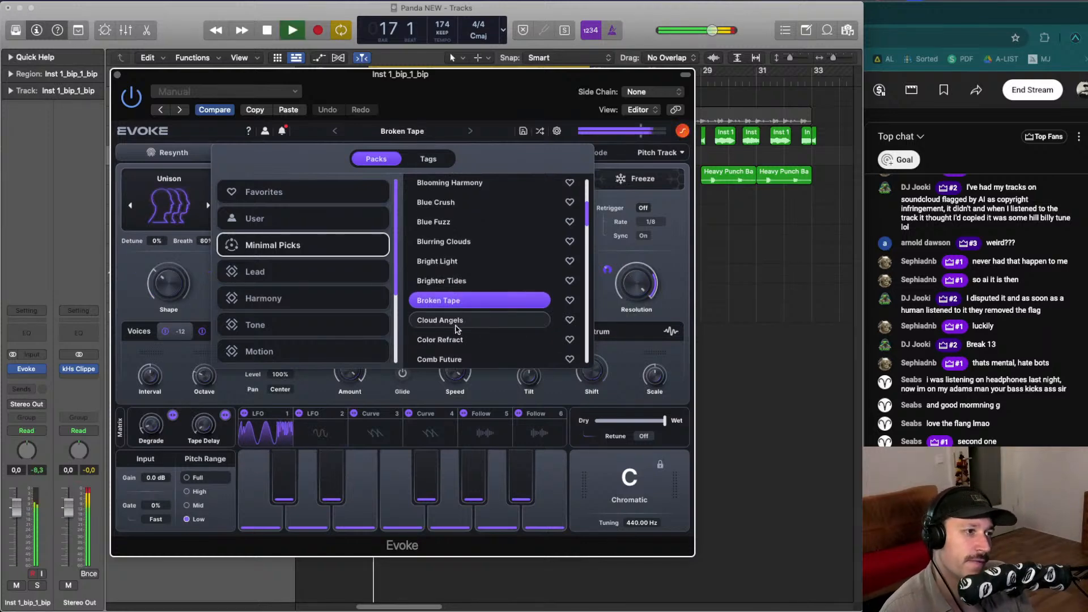
left_click(458, 324)
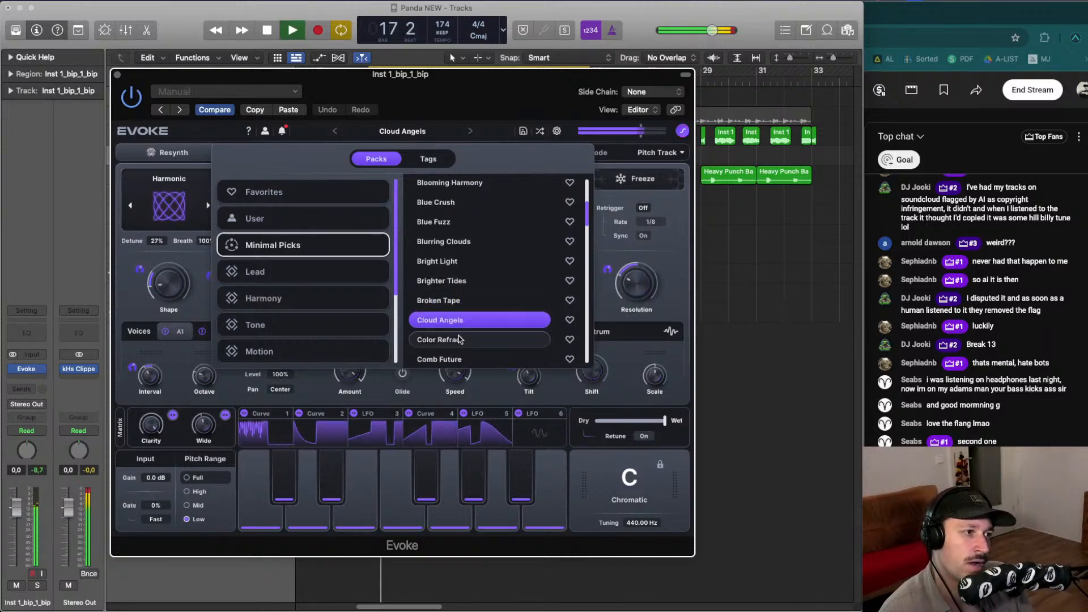
left_click(457, 340)
scroll(460, 326, "down", 2)
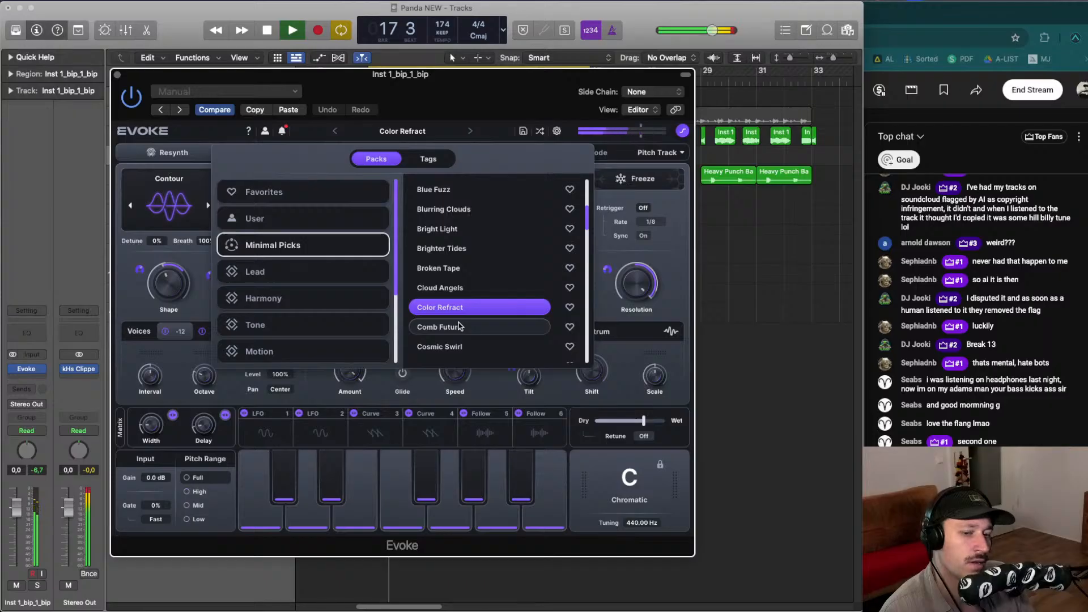
left_click(460, 327)
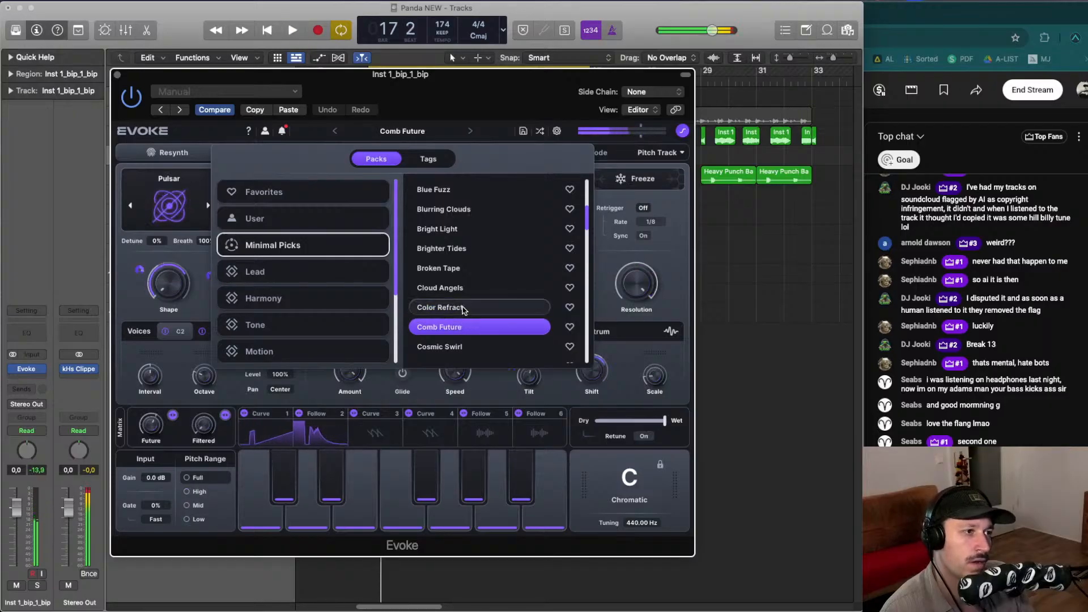
left_click(462, 308)
- Adjust Evoke's dry/wet mix and close the plugin window
left_click(644, 413)
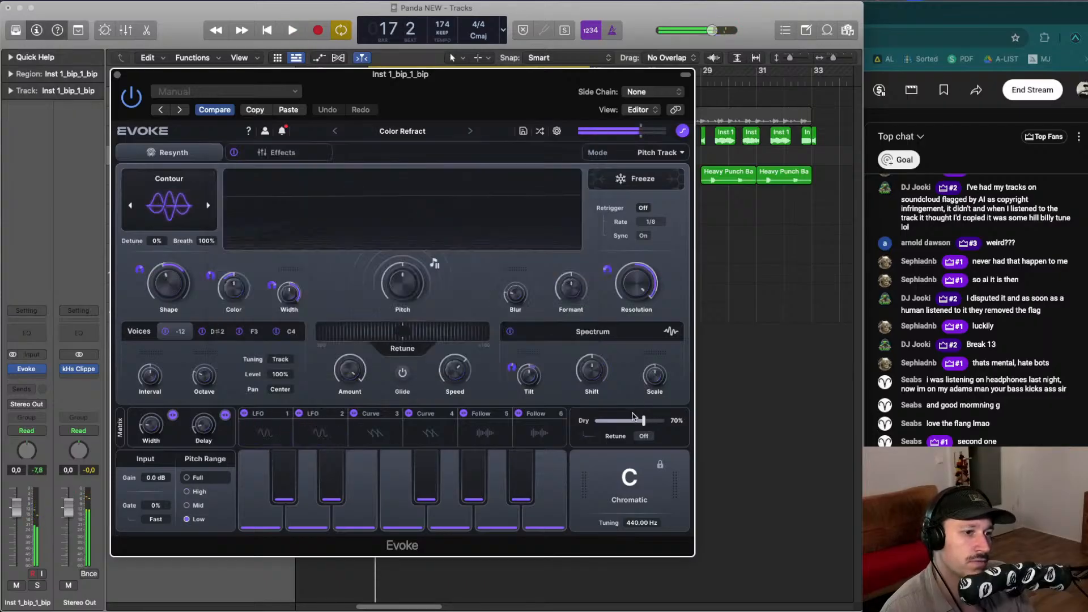
key("space")
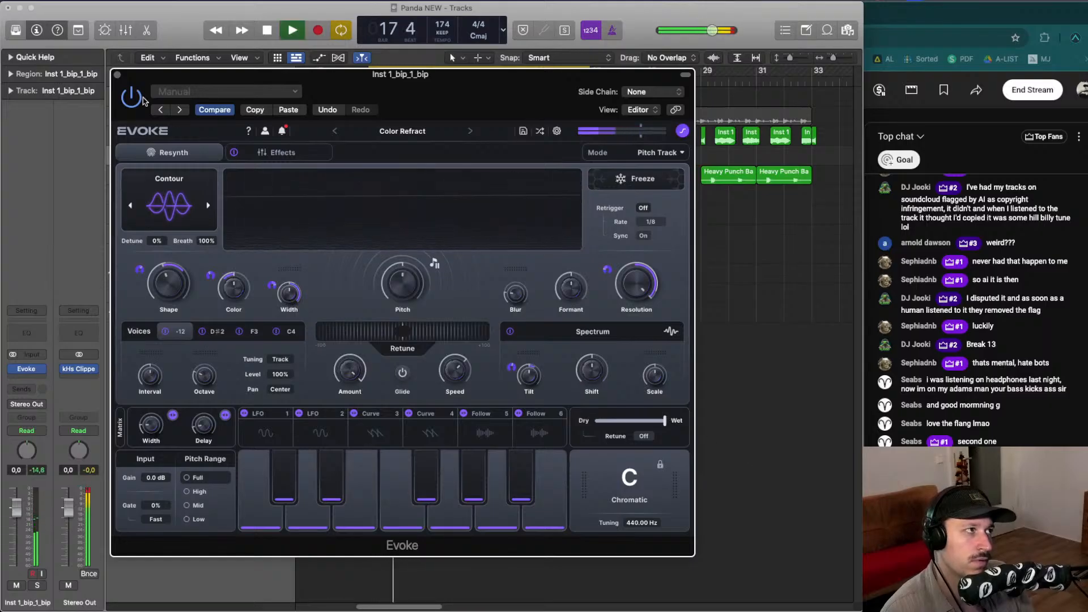
left_click(117, 75)
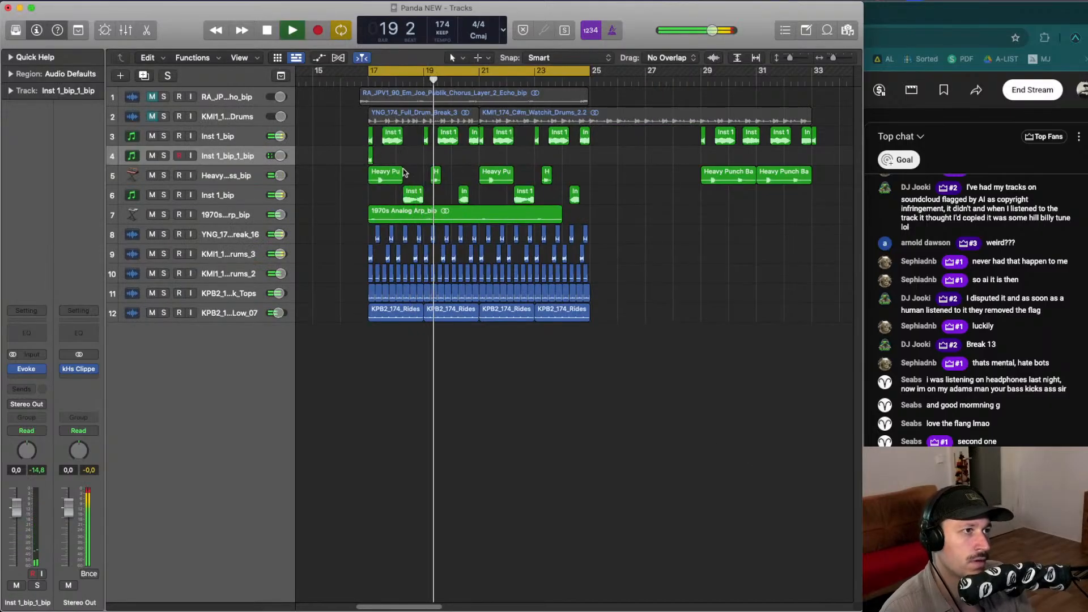
- Play back the bars 17 to 25 section to hear the Evoke-processed layer
key("space")
key("space")
left_click_drag(370, 157, 460, 153)
key("space")
key("space")
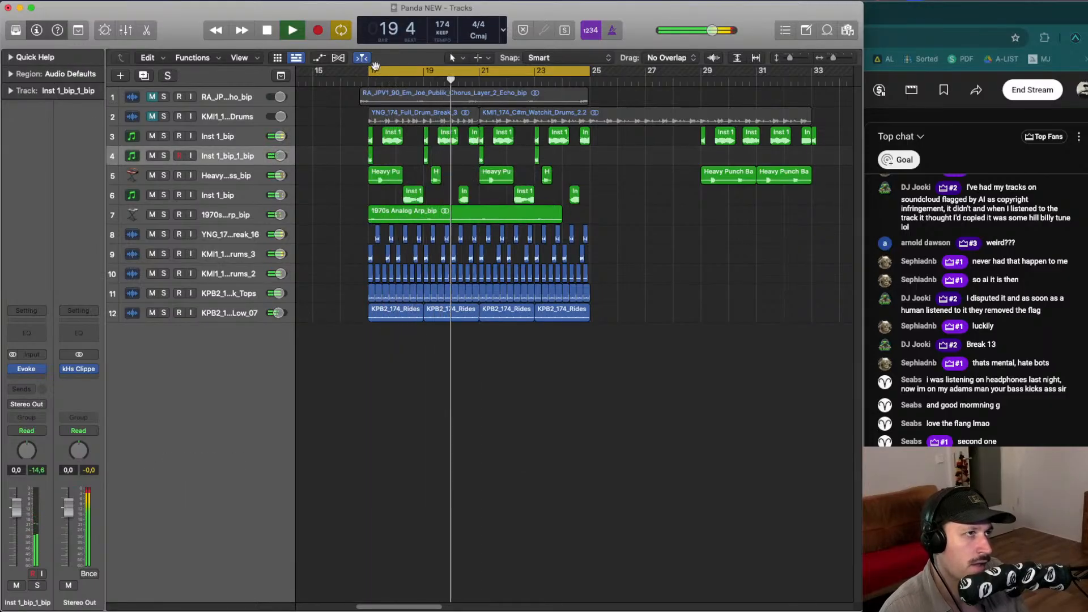
left_click_drag(369, 70, 587, 79)
key("space")
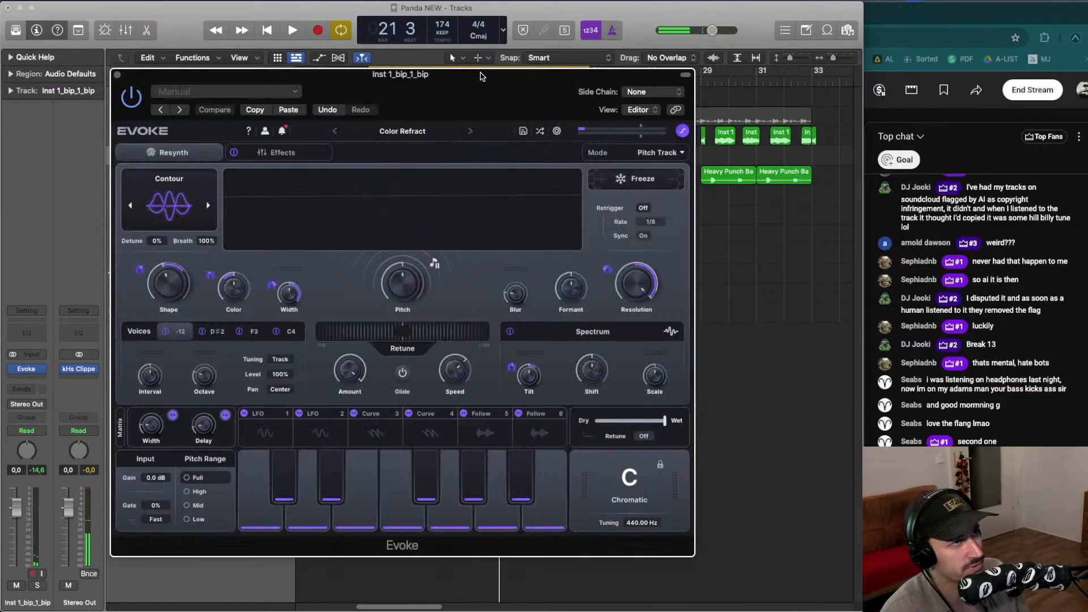
- Reopen Evoke and step through the next presets, Comb Future and Crisp Parallel
left_click_drag(481, 75, 430, 65)
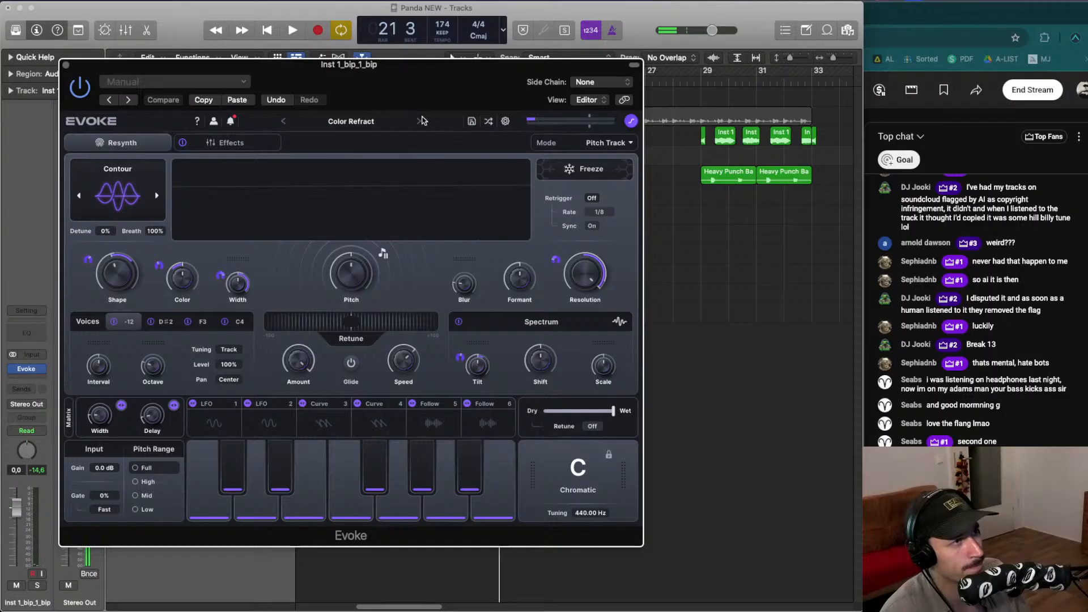
left_click(418, 122)
key("space")
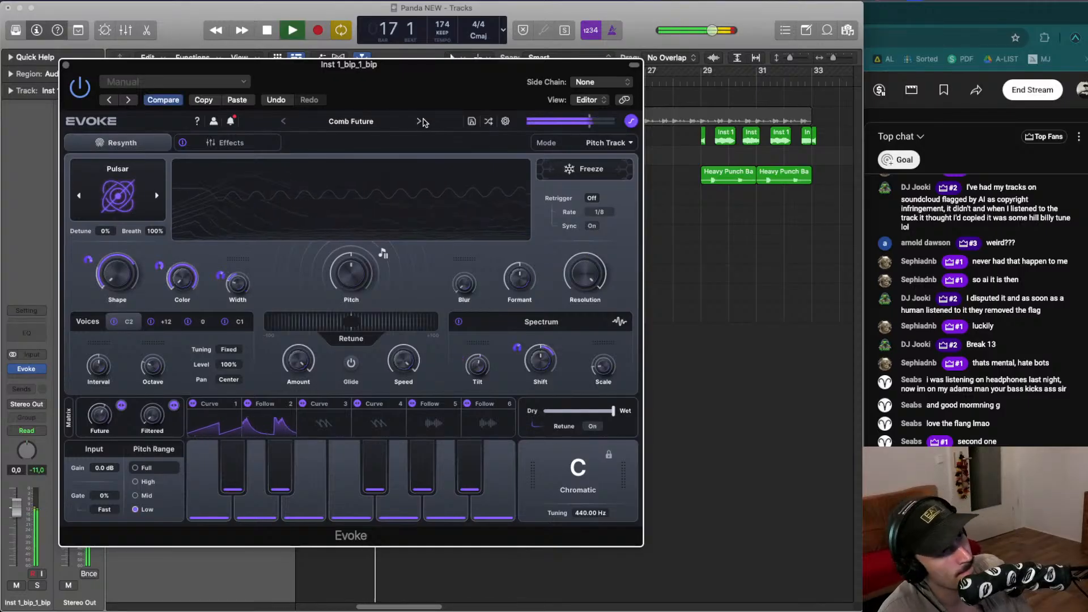
key("space")
left_click(418, 122)
left_click(418, 122)
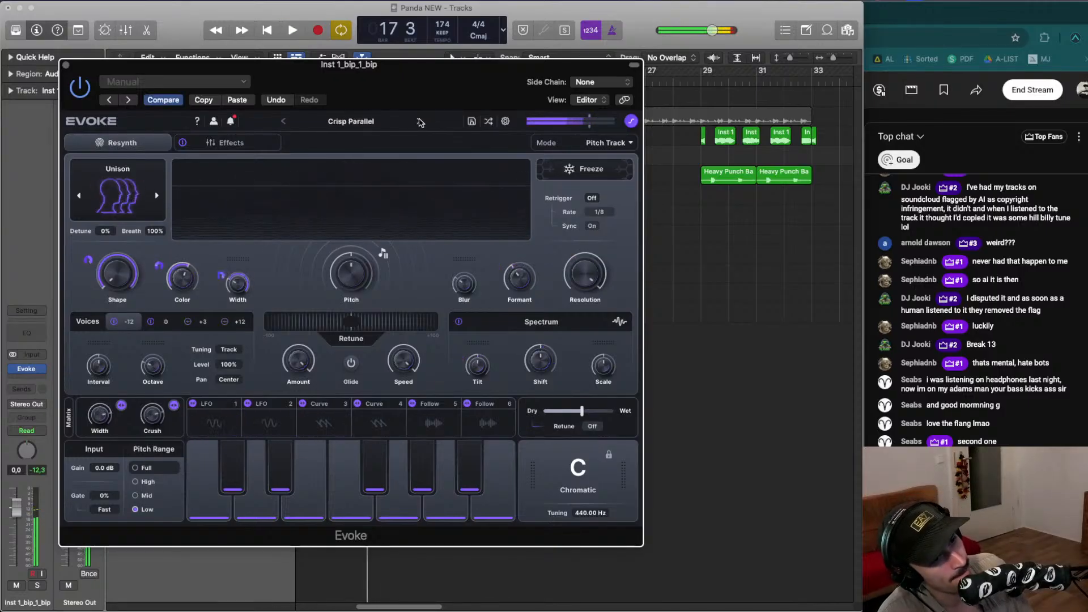
- Audition Evoke presets on the layer track, stepping from Crustverb through Crystal Mirage, Dark Pulse and Dizzy Bizzy during playback
left_click(420, 122)
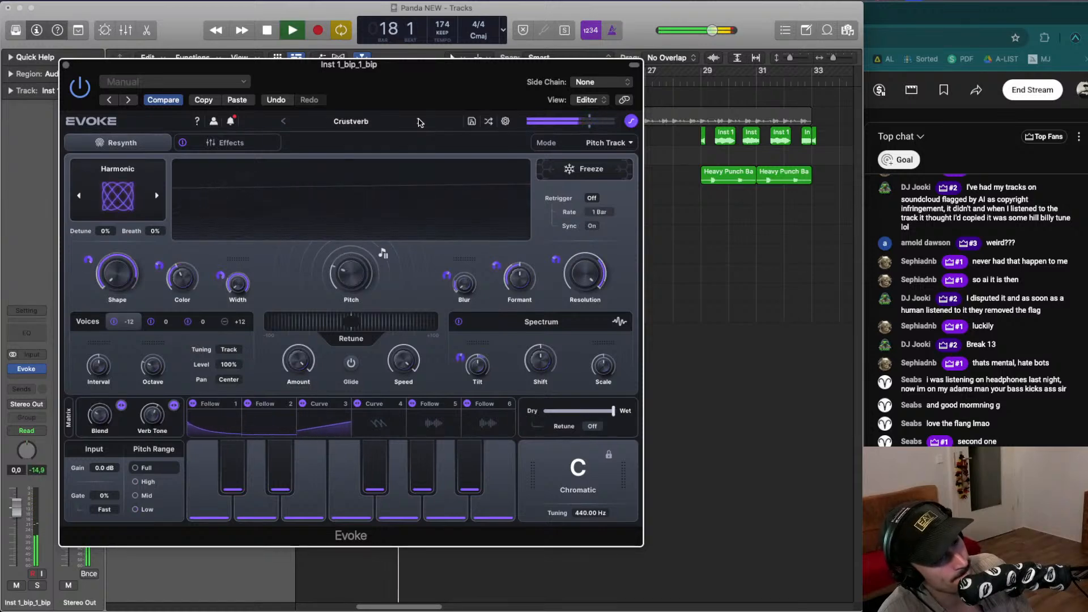
left_click(420, 122)
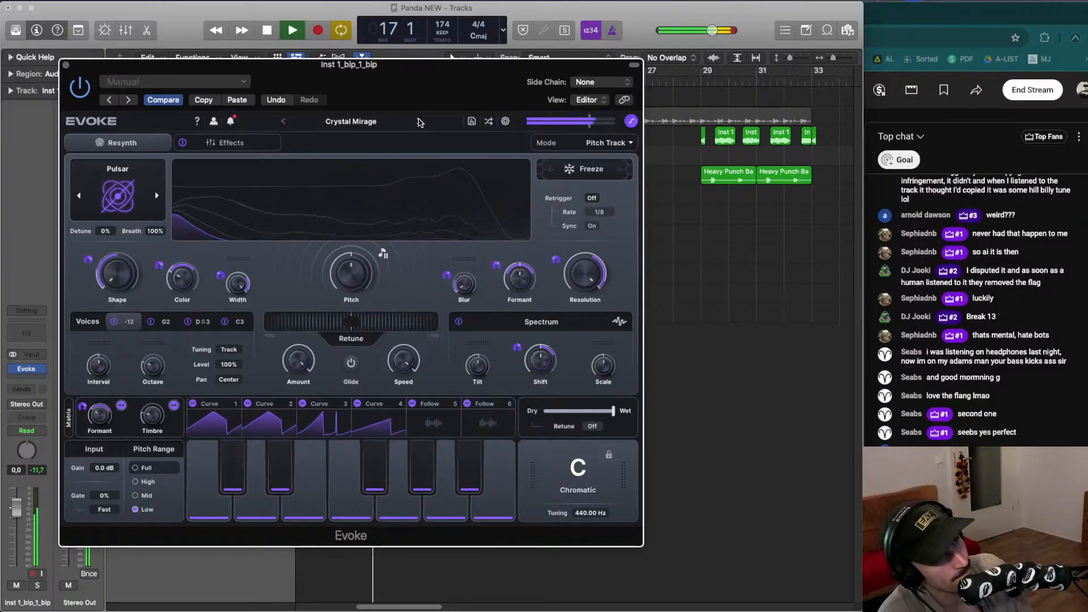
left_click(420, 123)
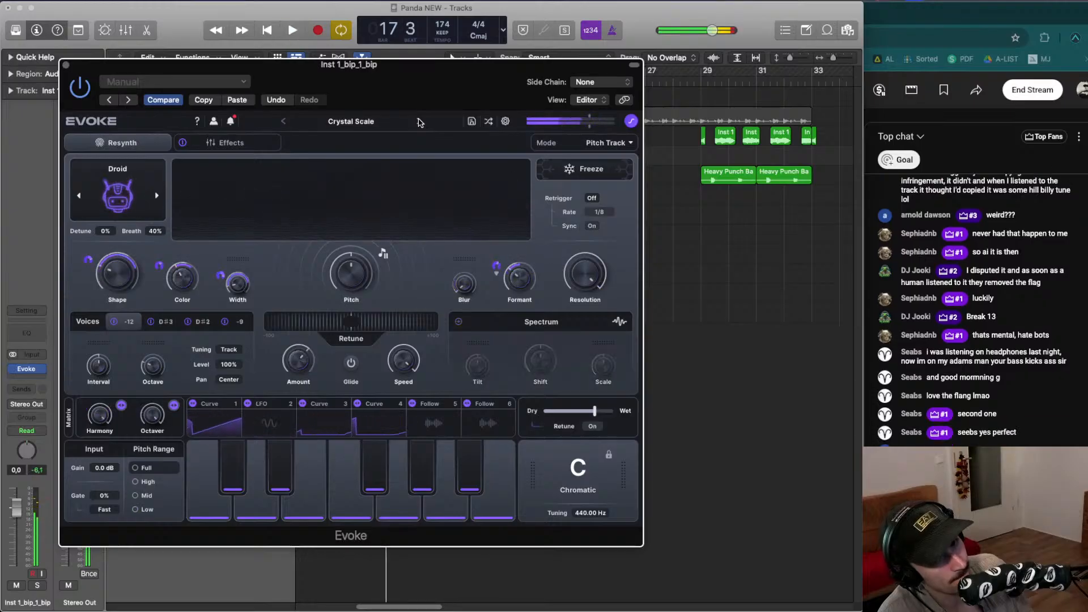
key("space")
left_click(420, 122)
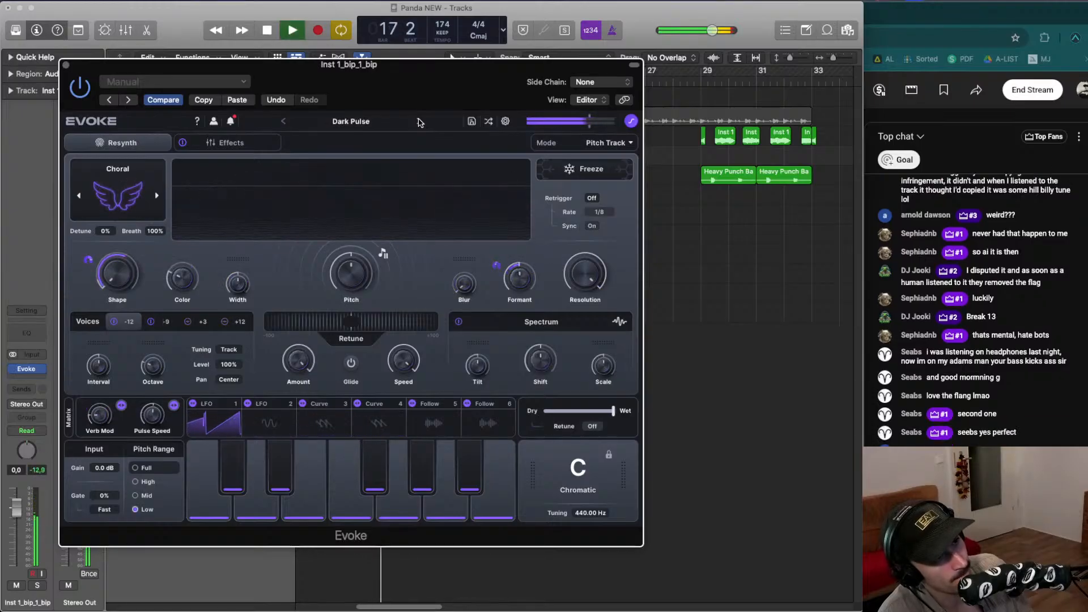
left_click(420, 123)
key("space")
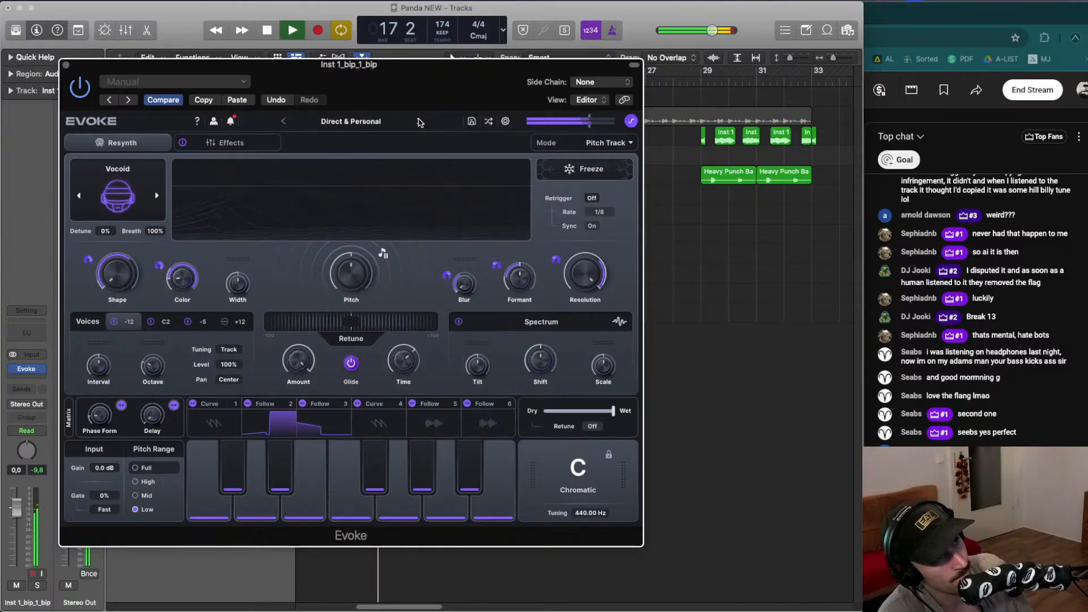
left_click(420, 122)
left_click(420, 123)
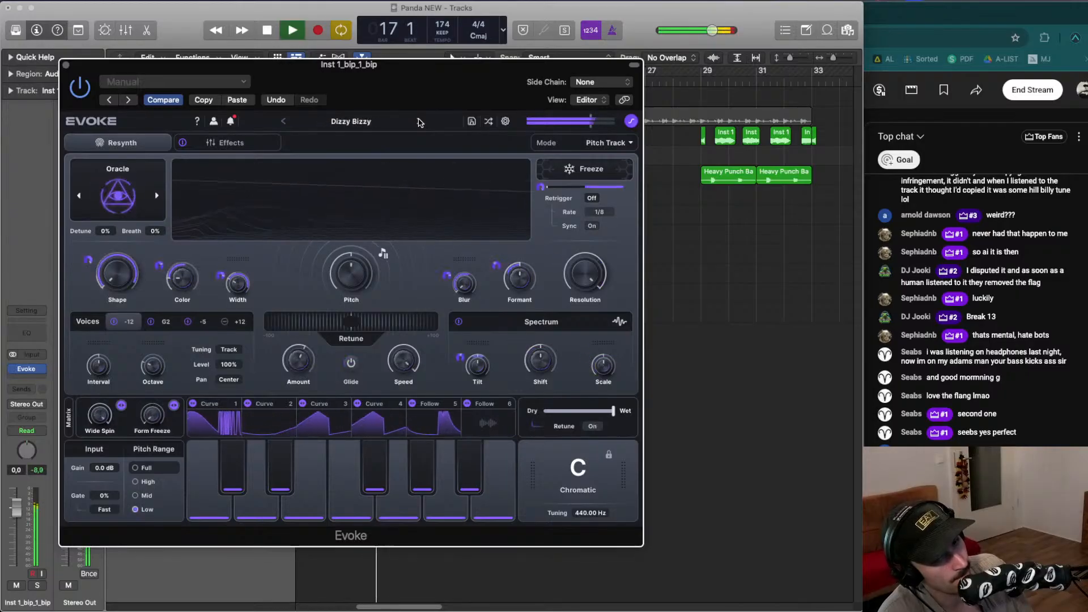
key("space")
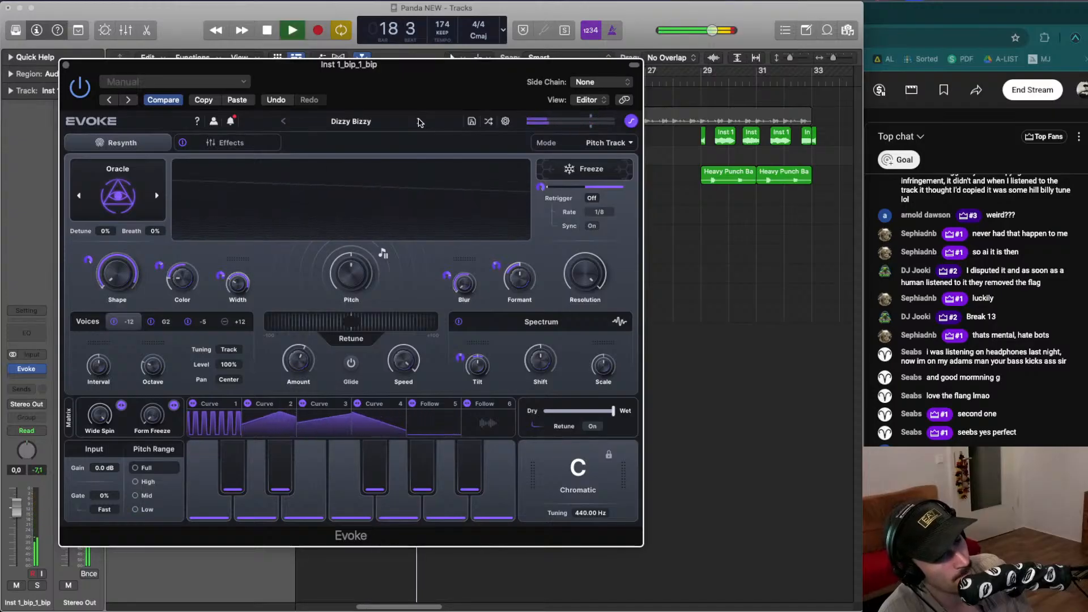
- Load Evoke's Double Dirt preset and close the plugin window
left_click(419, 122)
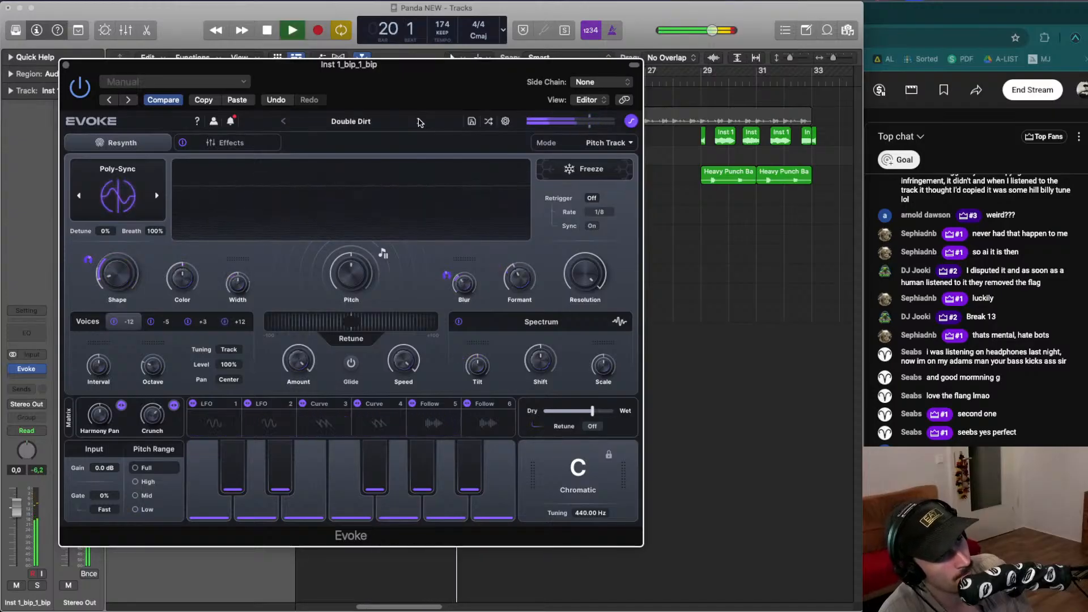
key("space")
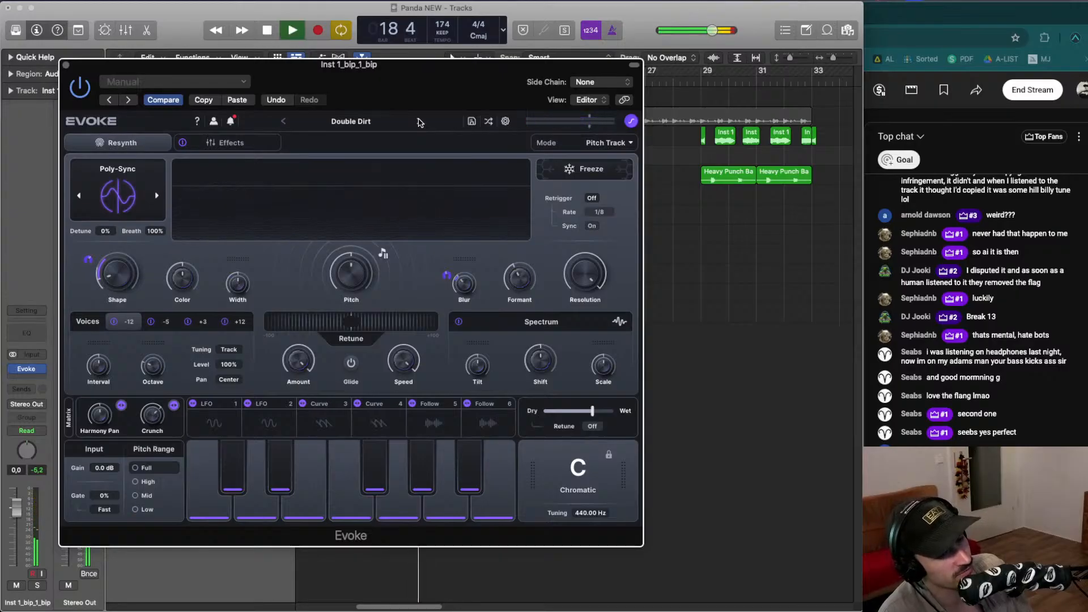
key("space")
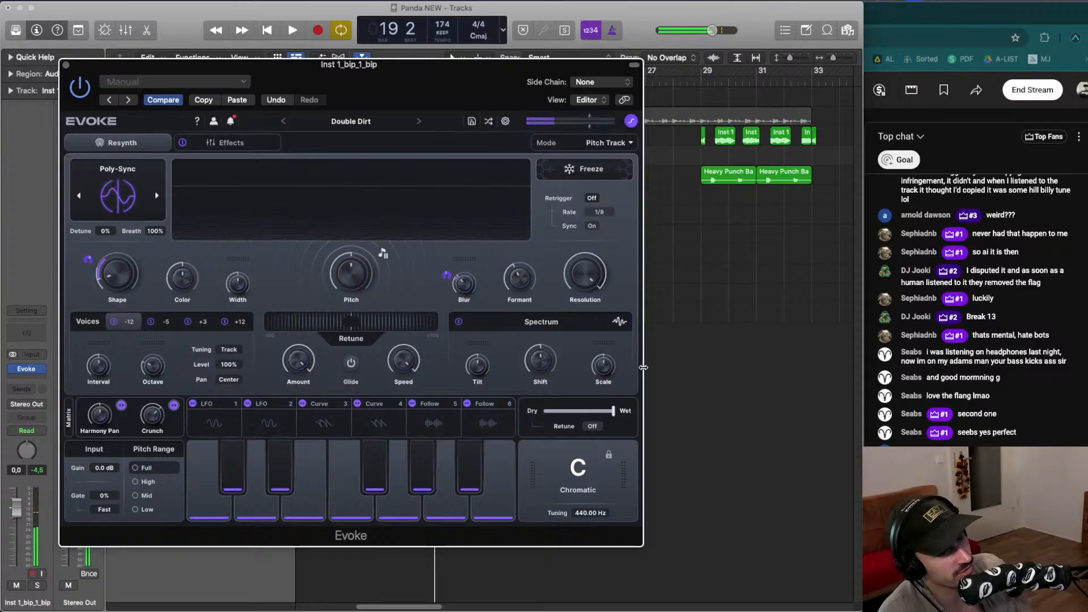
key("space")
- Solo the Inst 1_bip_1_bip track and start playback
key("space")
left_click(66, 66)
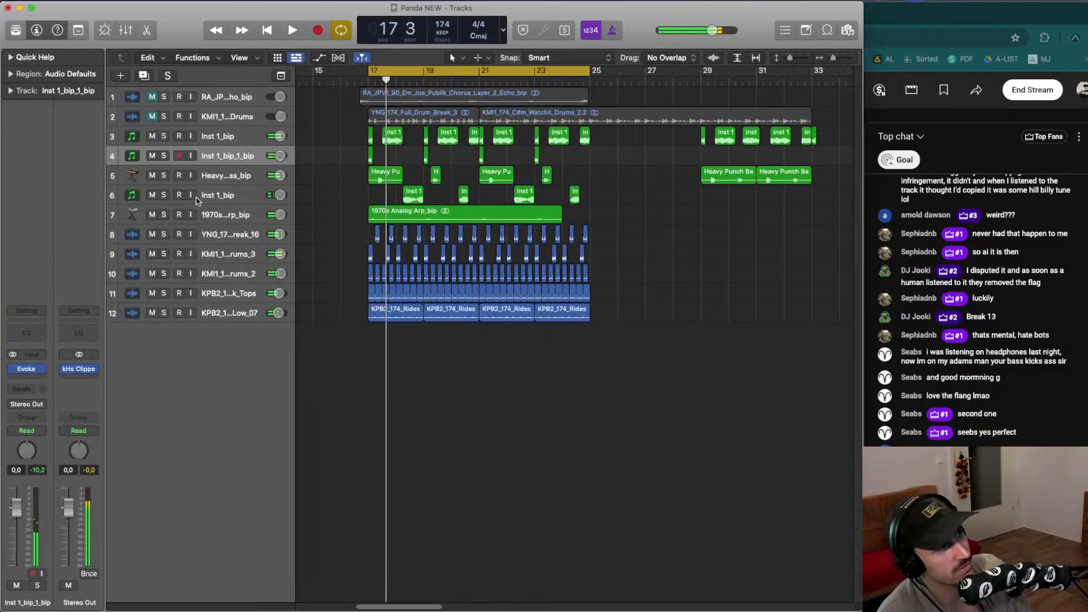
key("space")
left_click(164, 156)
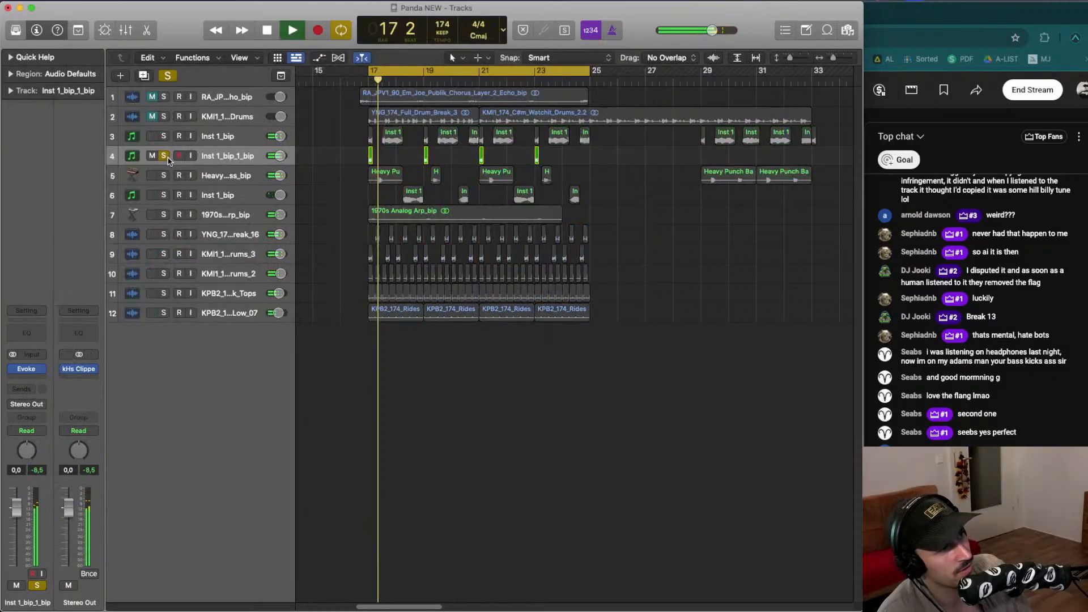
key("space")
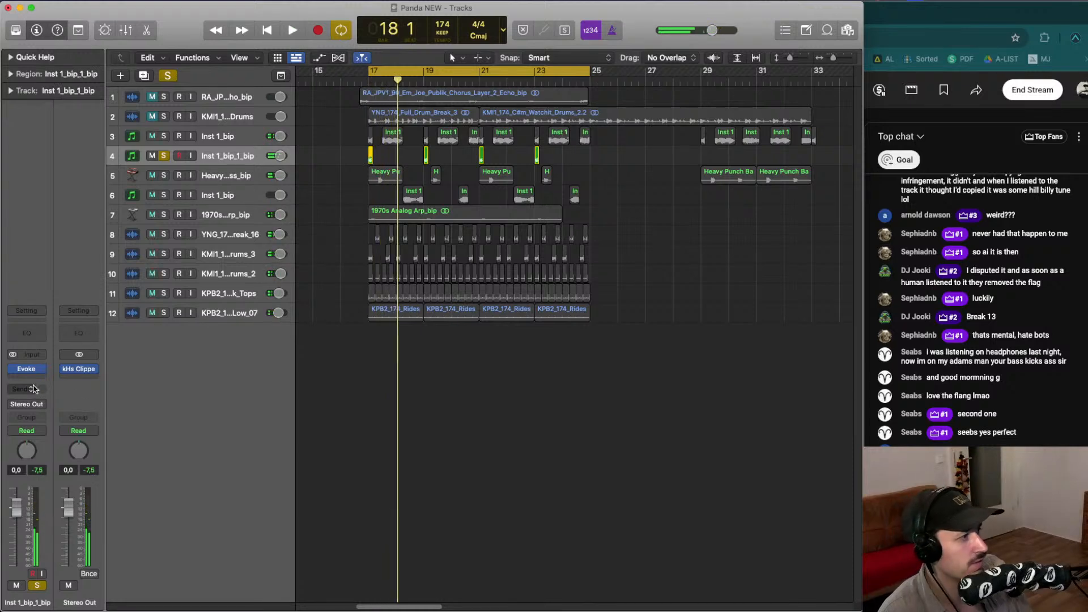
- Insert Soundtoys SpaceBlender in the effect slot below Evoke on the Inst 1_bip_1_bip track
left_click(36, 379)
mouse_move(57, 588)
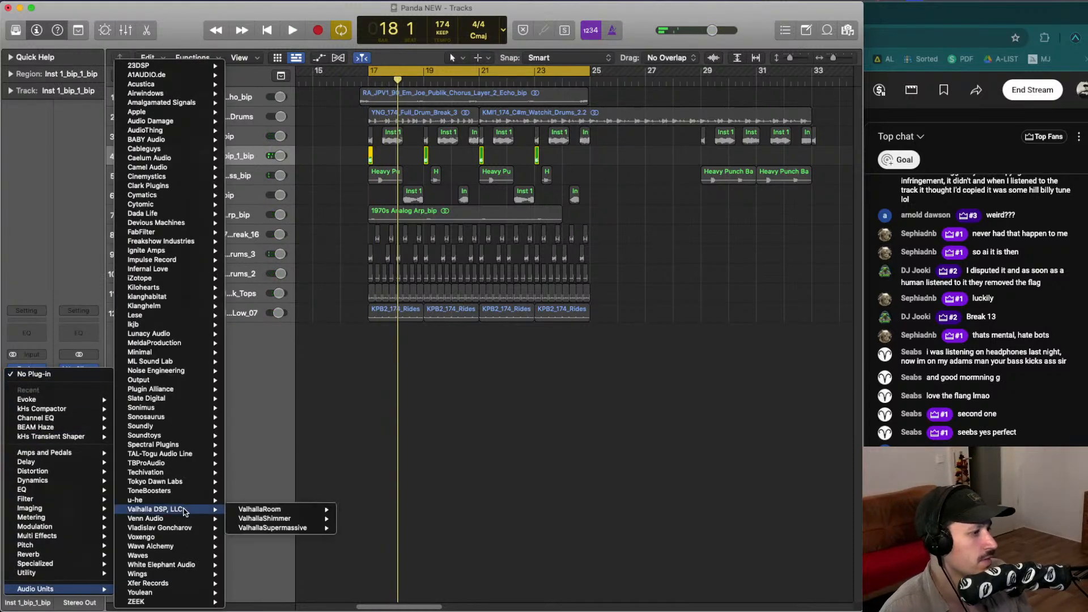
mouse_move(184, 440)
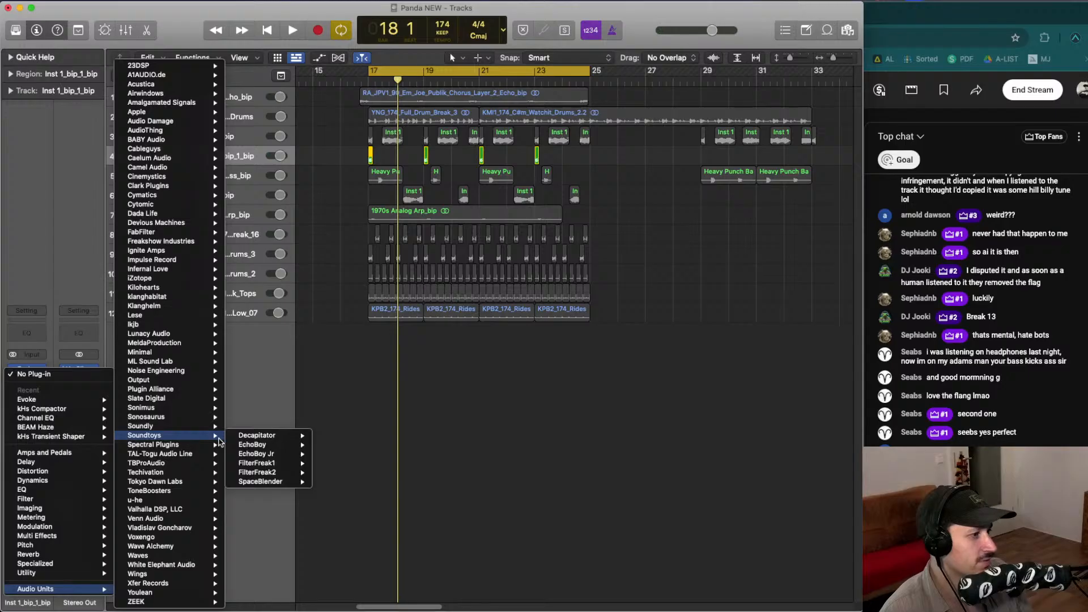
left_click(280, 482)
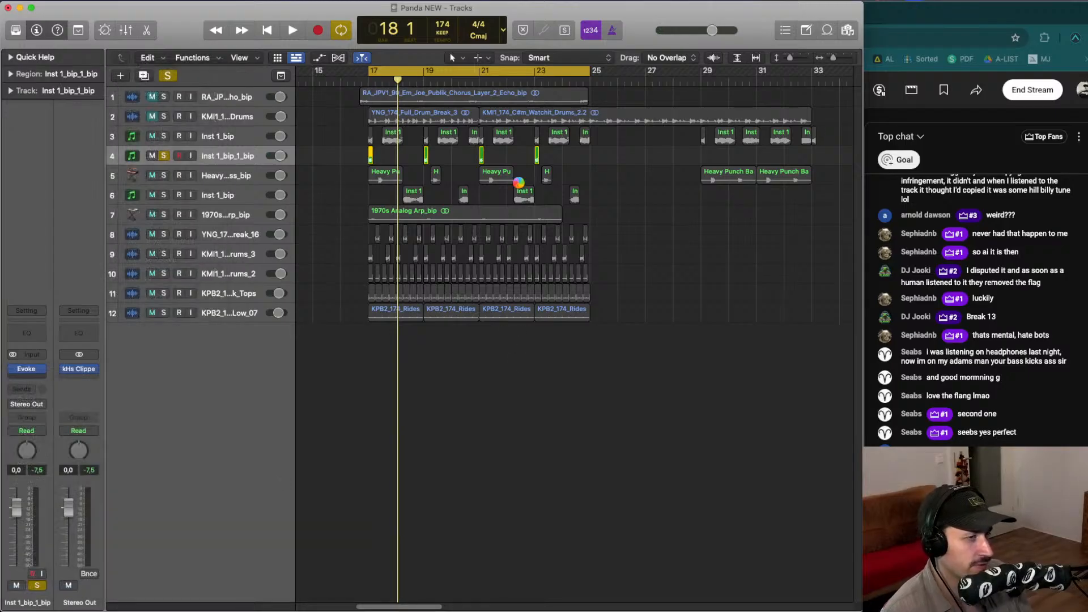
- Shorten SpaceBlender's reverb time to about 395 msec and nudge the Mix knob while looping playback
key("space")
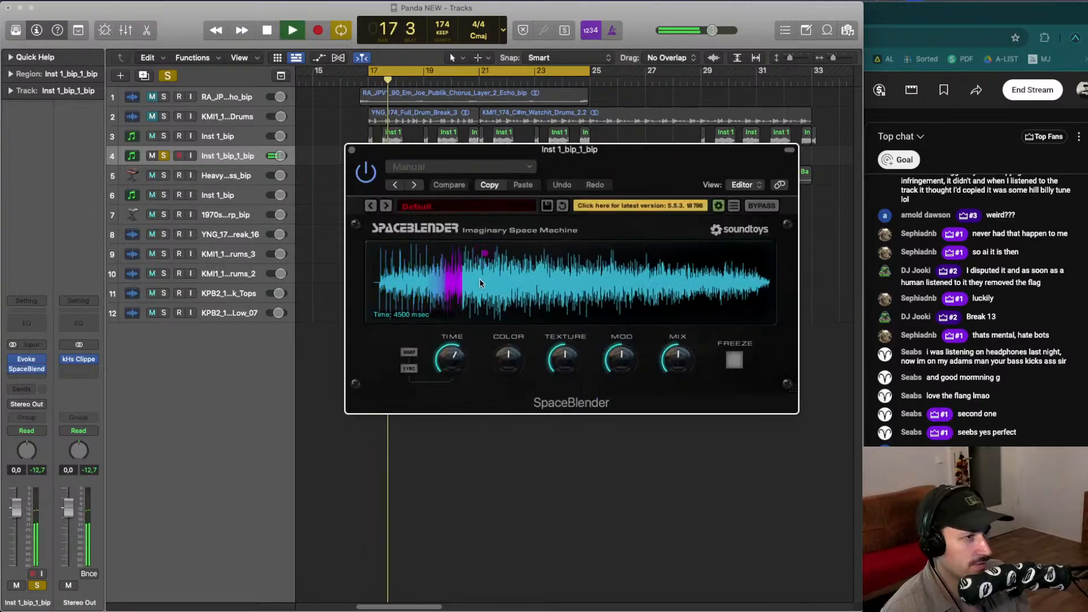
left_click_drag(460, 365, 456, 392)
key("space")
key("space")
left_click_drag(484, 254, 414, 297)
key("space")
key("space")
key("space")
key("space")
key("space")
left_click_drag(449, 354, 553, 361)
key("space")
key("space")
key("space")
key("space")
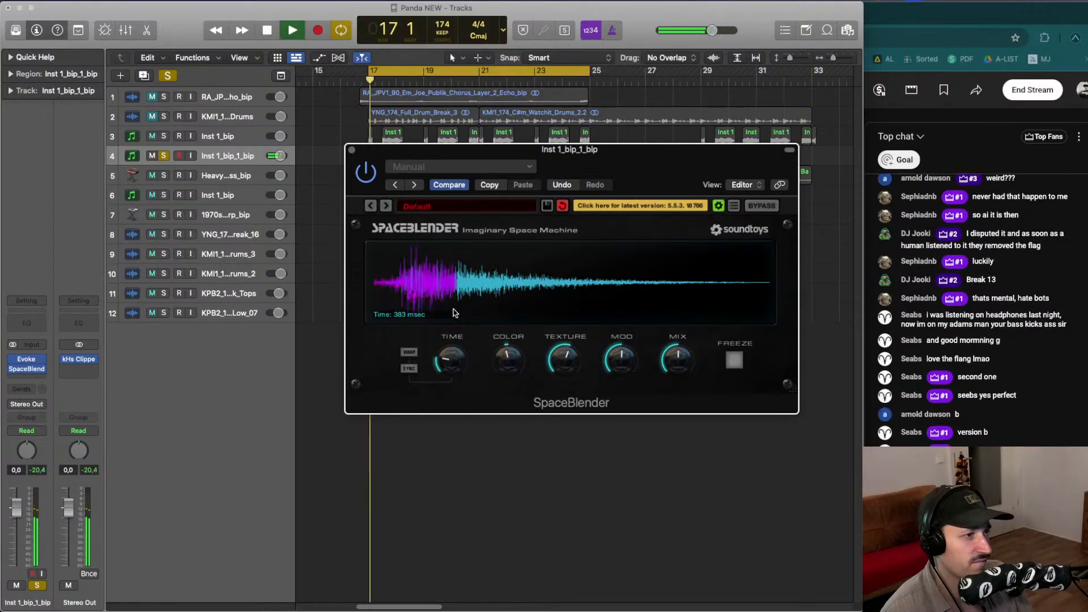
key("space")
left_click_drag(415, 298, 413, 303)
key("space")
key("space")
left_click_drag(459, 366, 459, 364)
key("space")
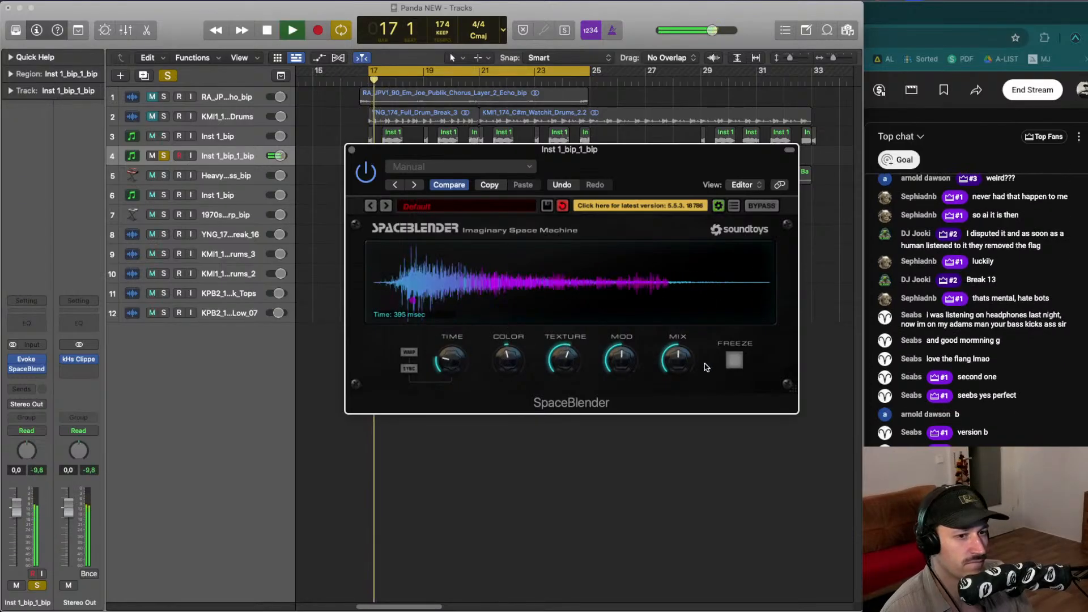
key("space")
left_click_drag(671, 363, 671, 366)
key("space")
key("space")
key("space")
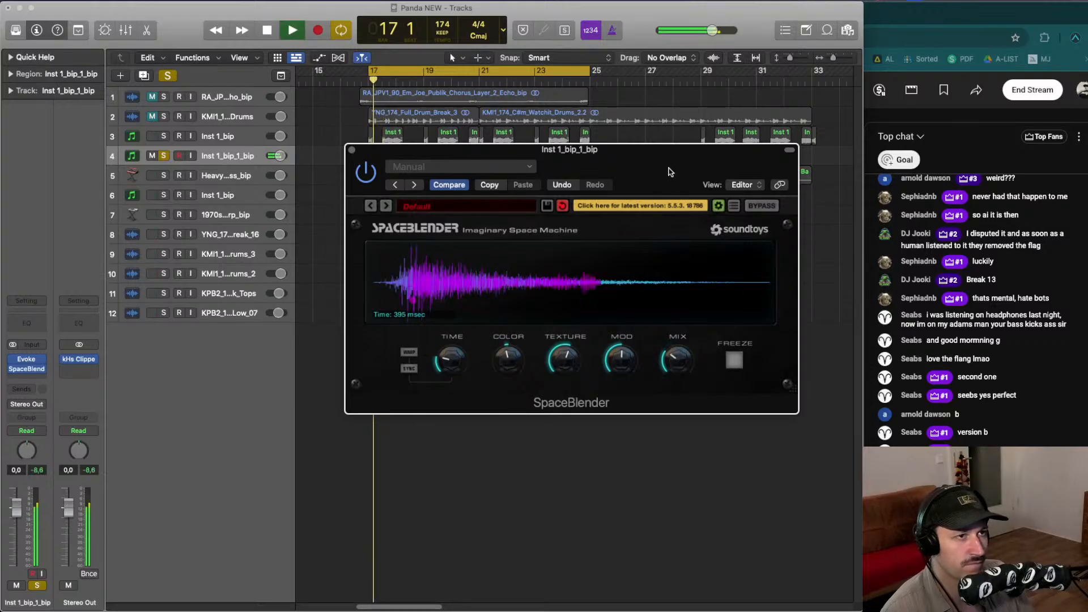
- Raise SpaceBlender's Color, Texture and Mod knobs while auditioning the loop
left_click_drag(672, 165, 578, 156)
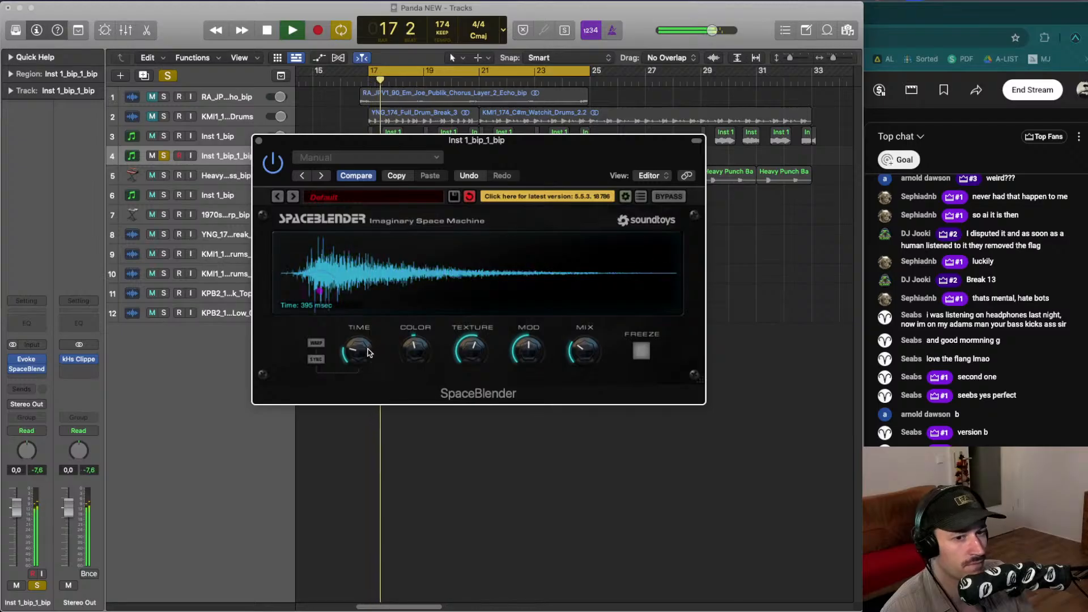
left_click_drag(419, 363, 422, 343)
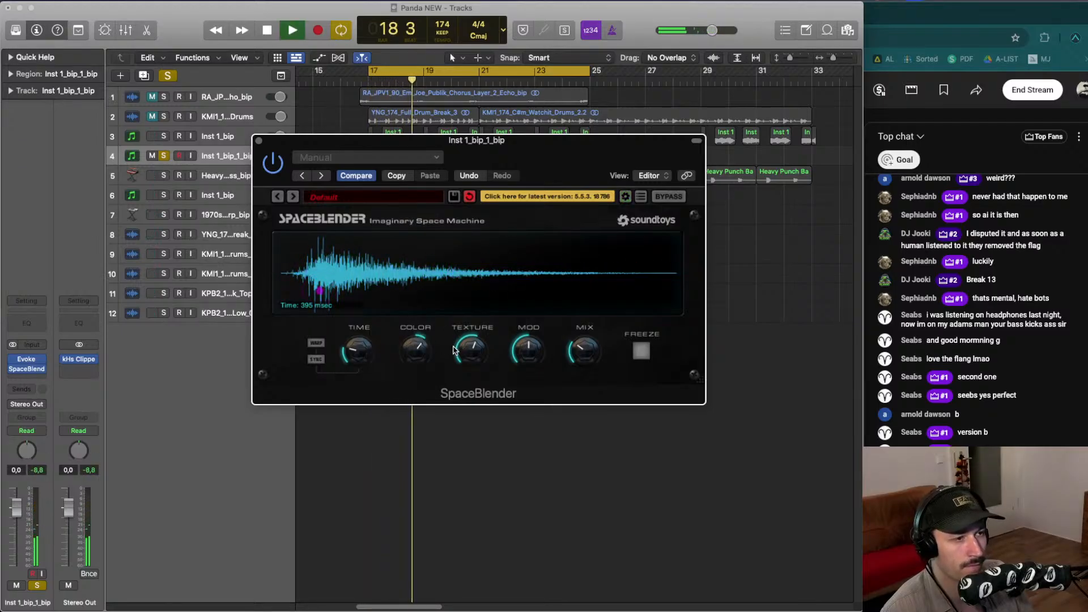
mouse_move(453, 349)
left_mouse_down()
mouse_move(463, 379)
mouse_move(472, 340)
left_mouse_up()
key("space")
key("space")
key("space")
key("space")
key("space")
left_click_drag(539, 353, 576, 369)
key("space")
key("space")
key("space")
key("space")
key("space")
key("space")
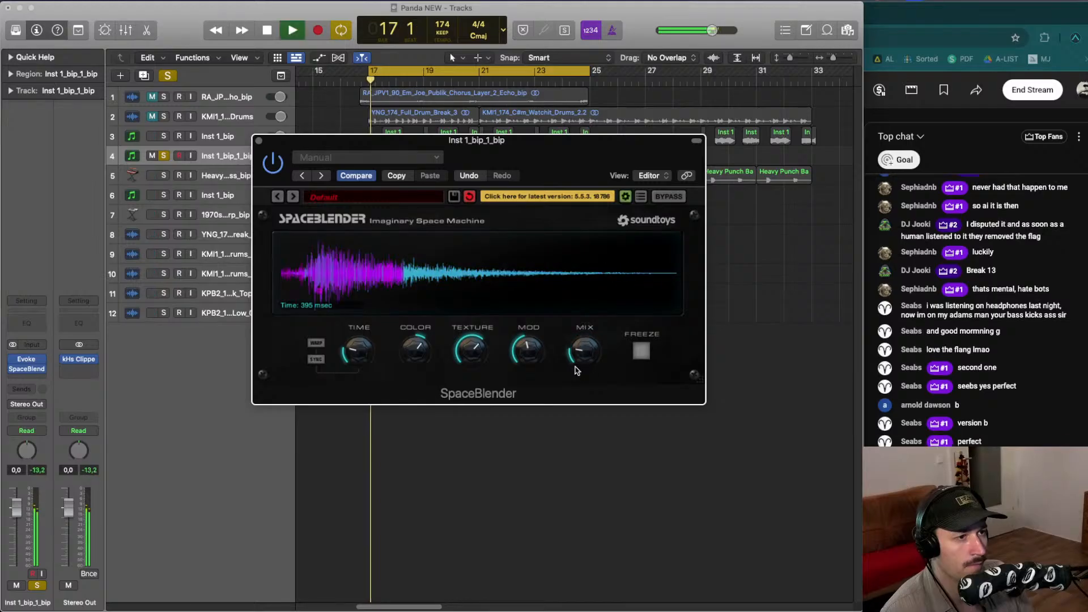
key("space")
- Unsolo the Inst 1_bip_1_bip track to hear SpaceBlender in the mix and close the plugin window
key("space")
left_click(165, 157)
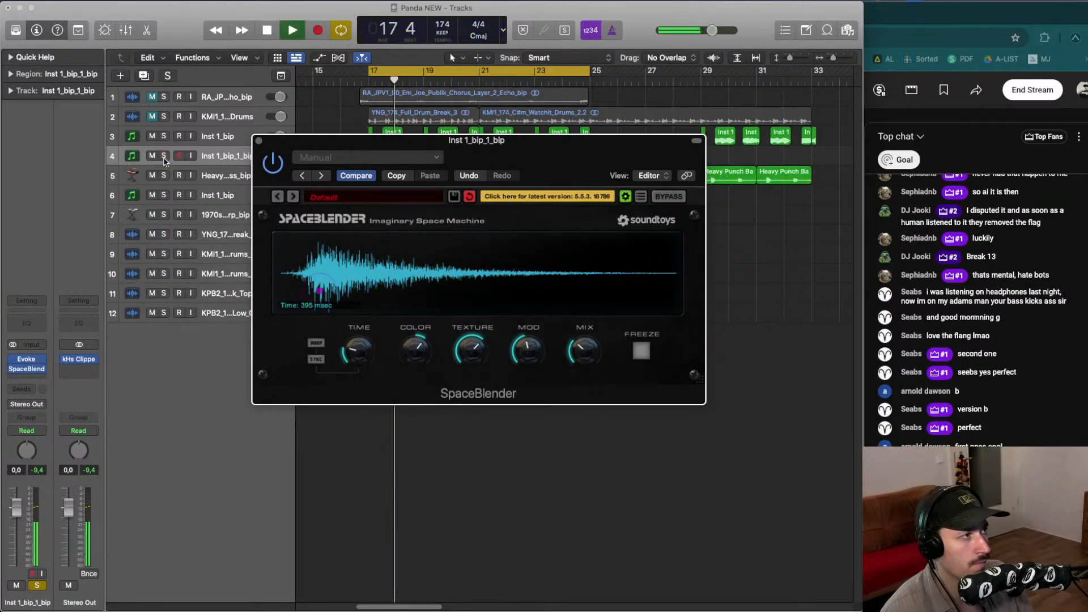
key("space")
key("space")
key("space")
key("space")
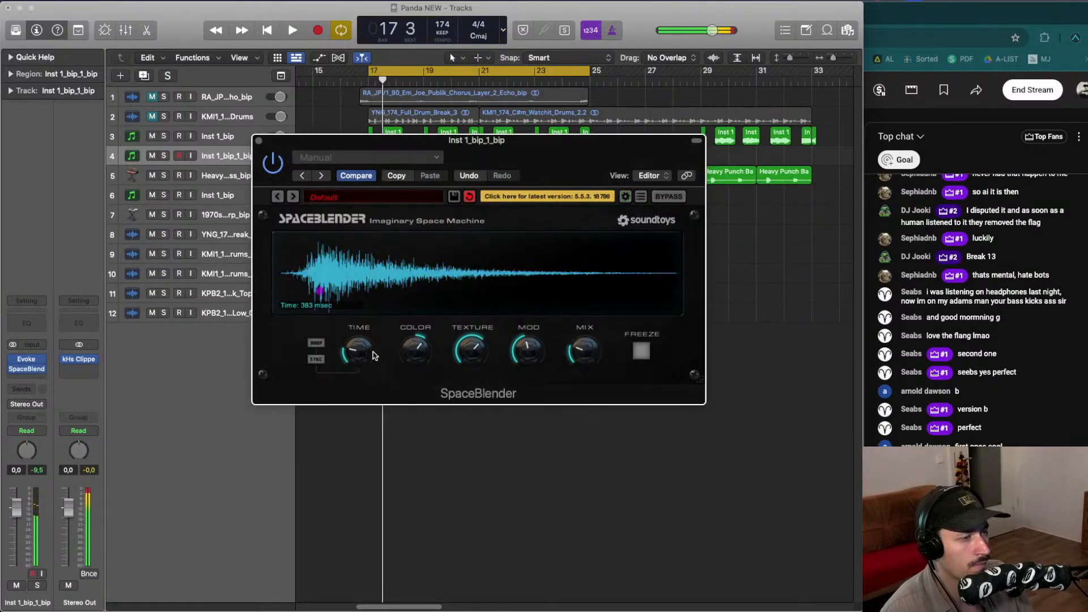
key("space")
key("space")
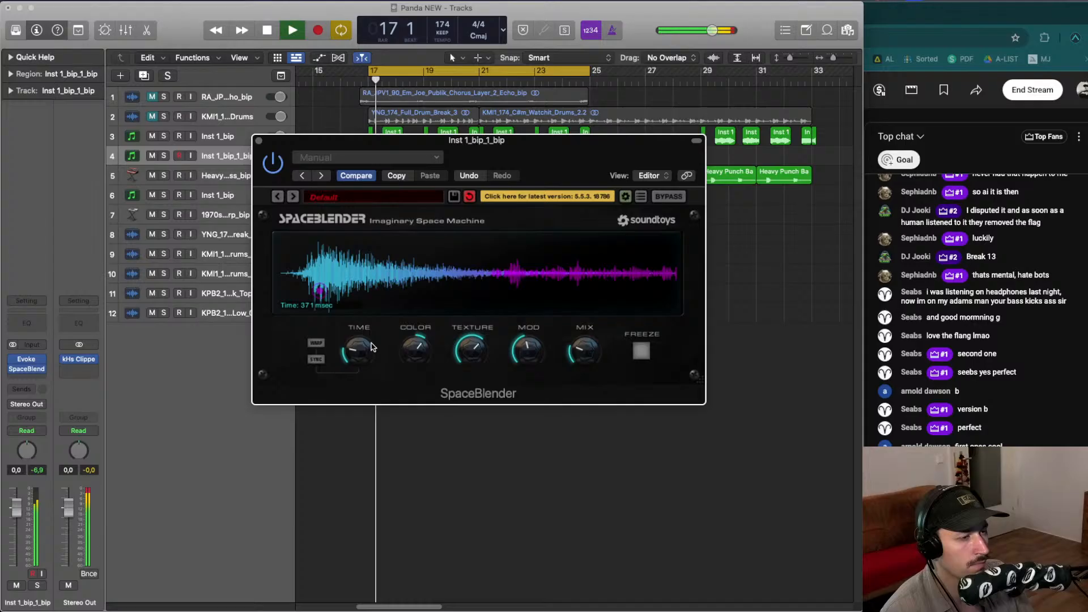
left_click(259, 141)
key("space")
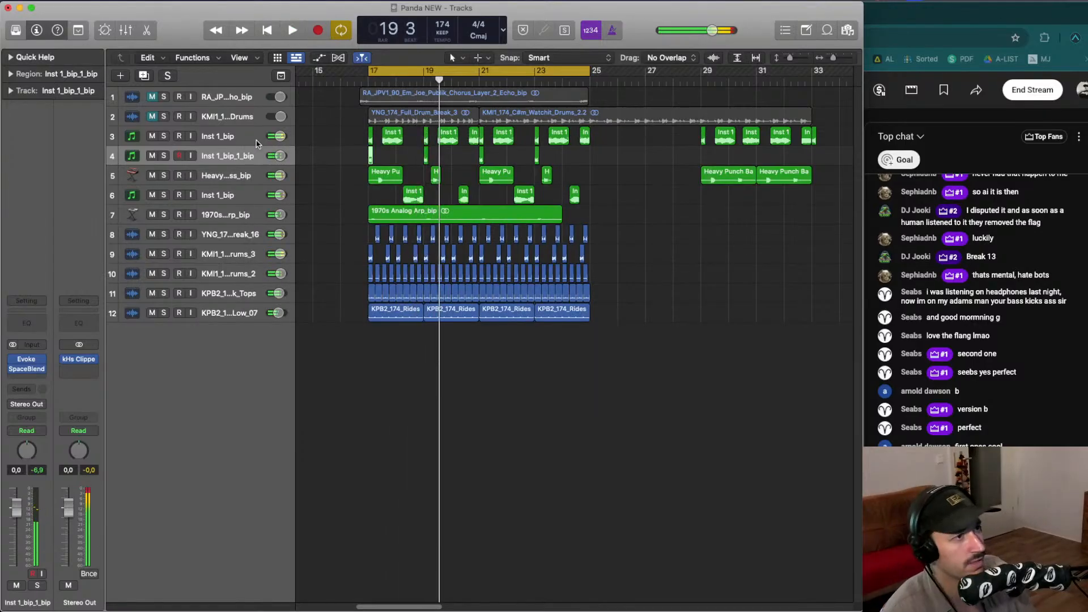
- Solo the Inst 1_bip_1_bip track again, reopen SpaceBlender to audition it, then unsolo and close it
left_click(377, 173)
left_click(164, 156)
key("space")
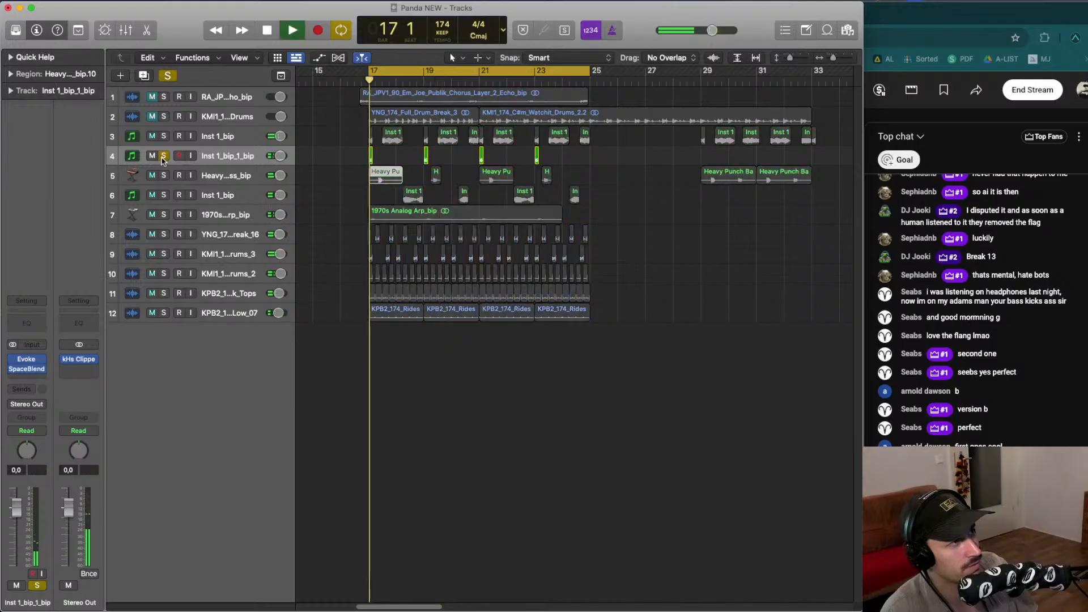
mouse_move(32, 372)
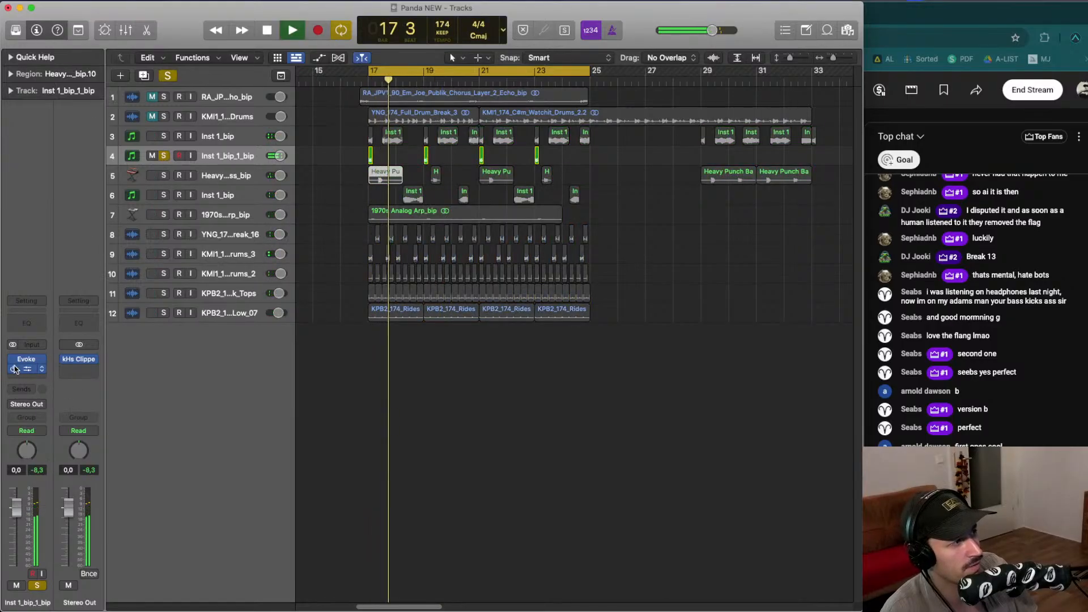
key("space")
key("space")
key("space")
key("space")
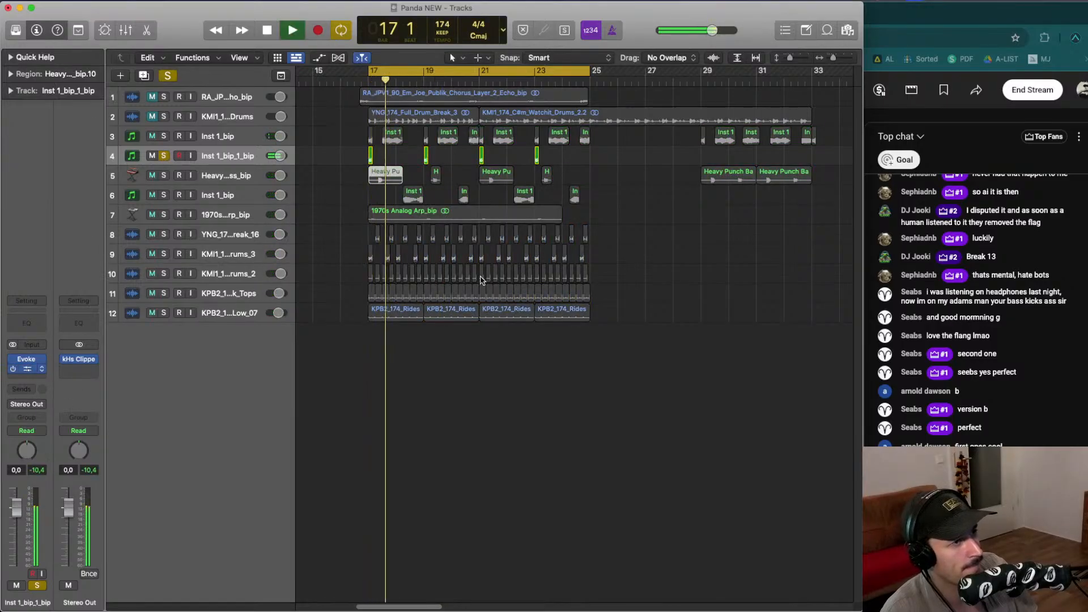
left_click(164, 156)
key("space")
left_click(258, 139)
- Set a short cycle range at the start of bar 17 and play it back
left_click(329, 157)
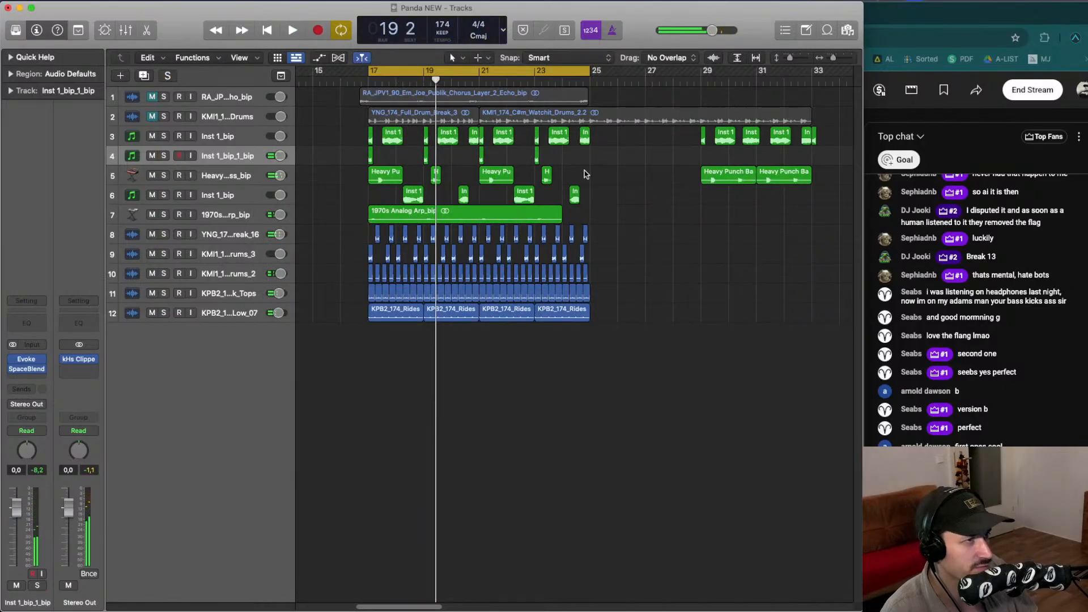
left_click_drag(591, 159, 369, 152)
key("space")
left_click(391, 154)
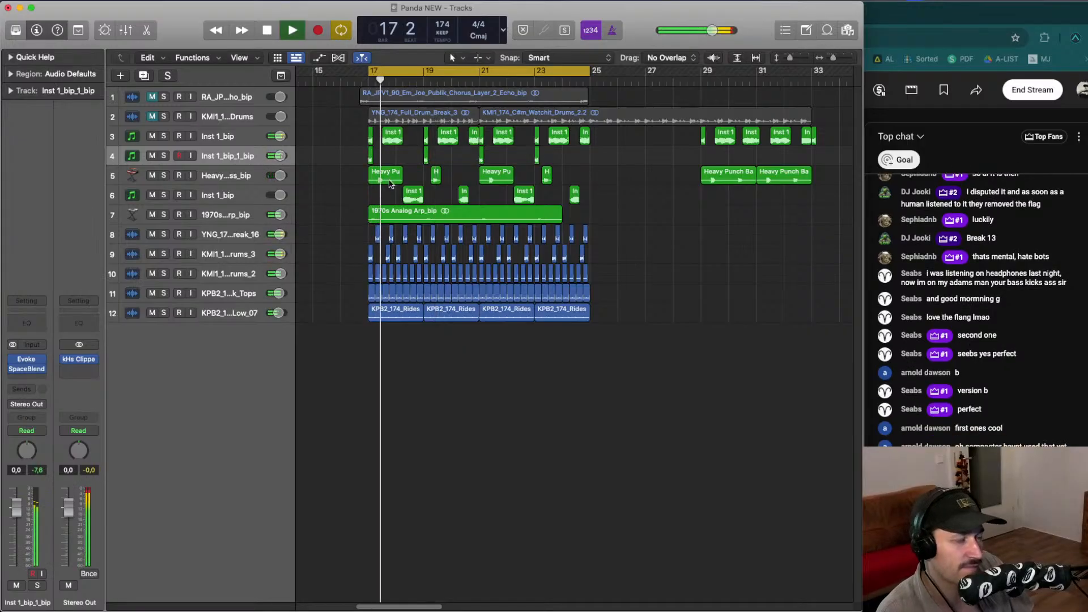
key("space")
left_click(374, 71)
left_click_drag(371, 71, 398, 70)
key("space")
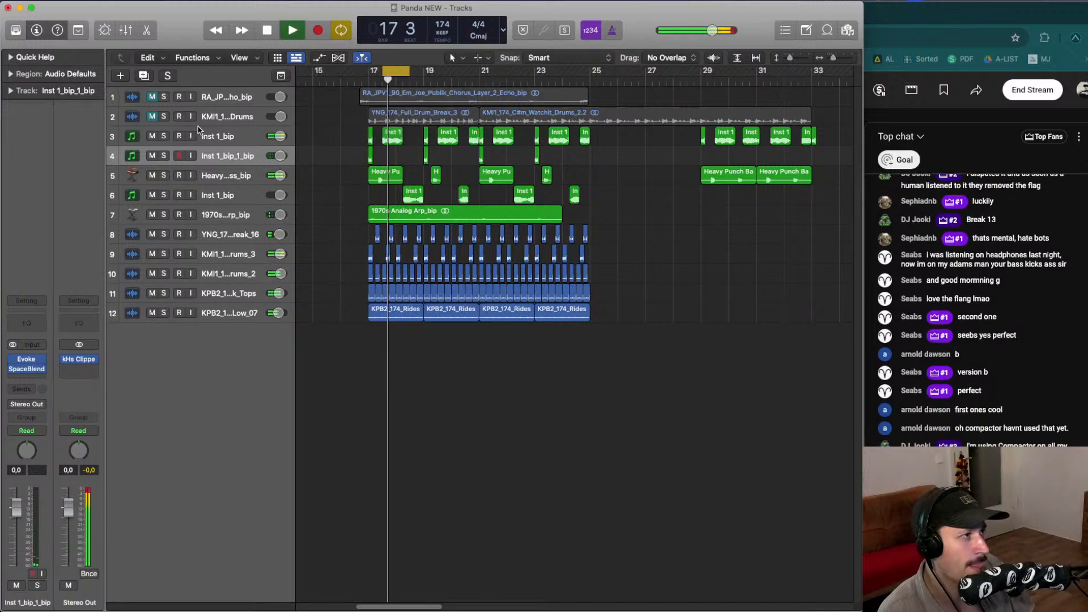
- Solo the Inst 1_bip track, select its first region and start playback
left_click(164, 136)
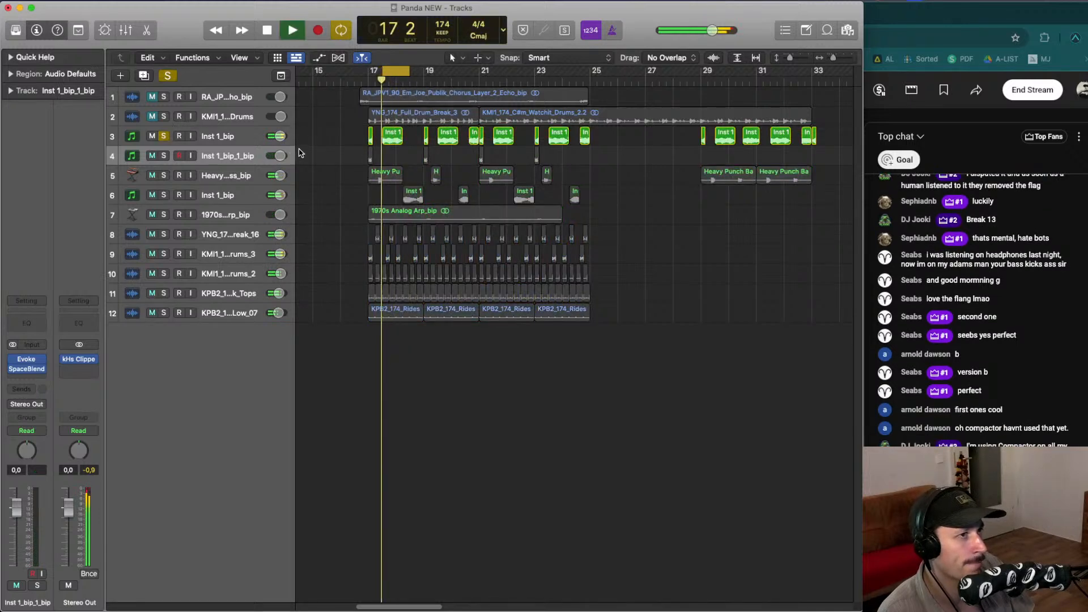
left_click(387, 136)
key("space")
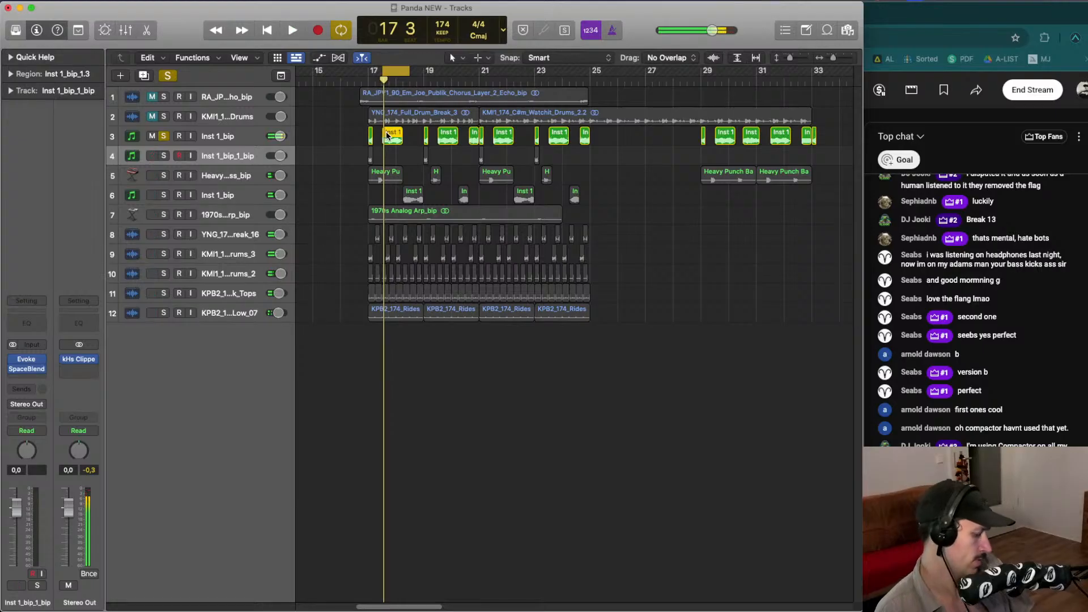
- Bounce the selected first Inst 1_bip region in place onto a new track
key("ctrl+b")
key("Return")
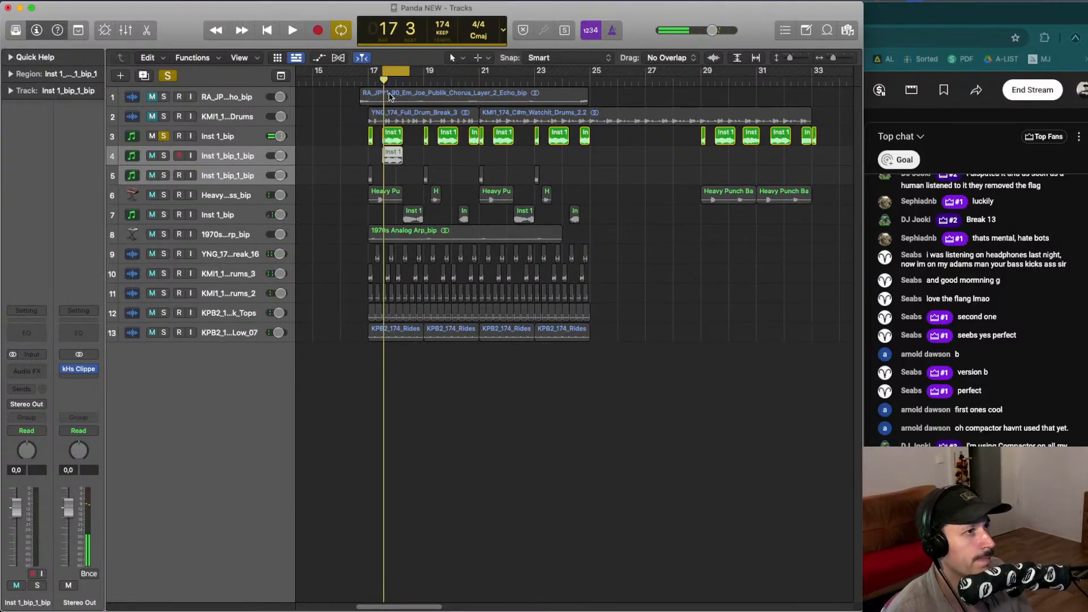
- Solo only the new bounced Inst 1_bip_1_bip track, select it and start playback
left_click(165, 157)
left_click(165, 137)
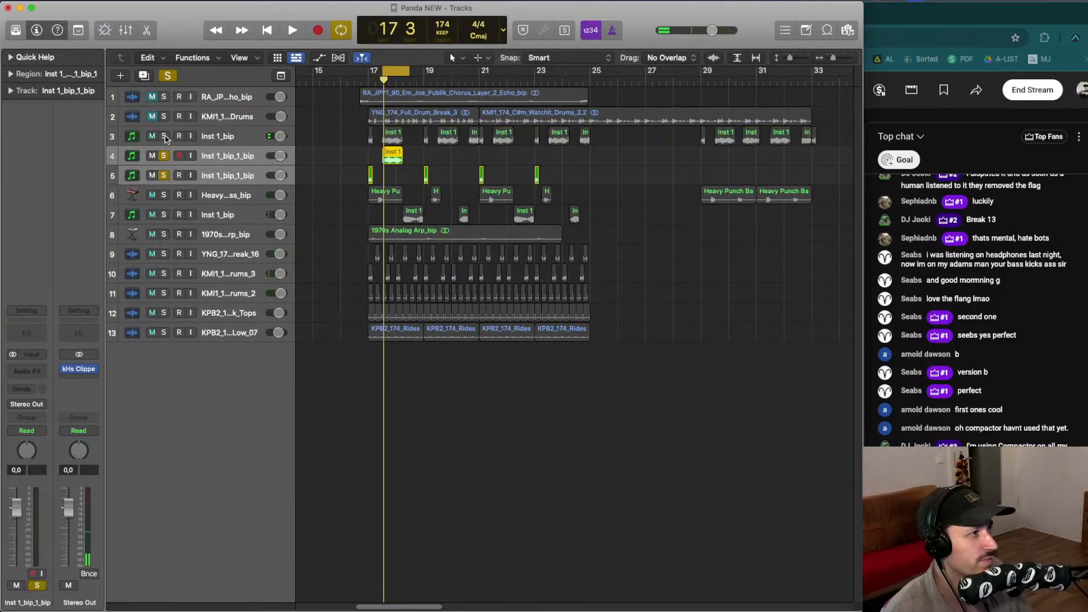
left_click(164, 176)
left_click(226, 156)
left_click(227, 140)
left_click(230, 156)
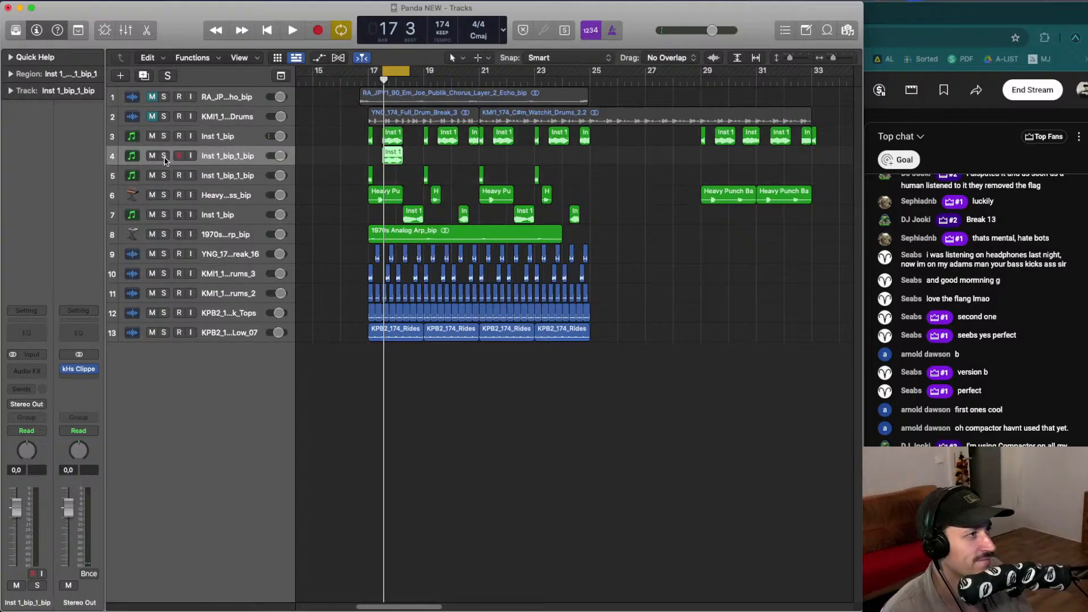
left_click(165, 157)
key("space")
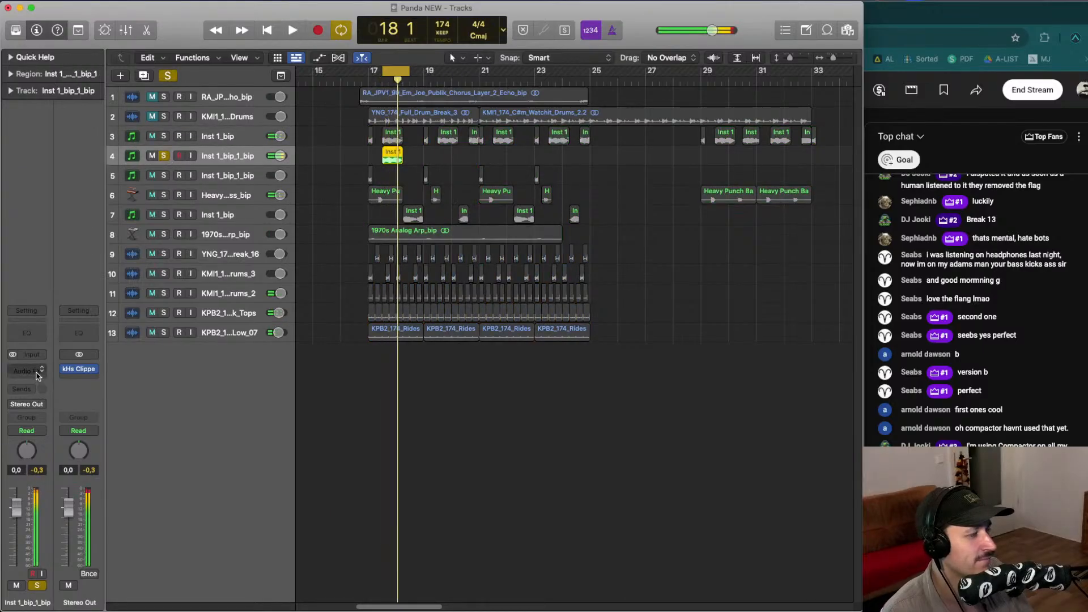
- Insert the Noise Engineering Ruina plugin in stereo on the bounced track's audio effect slot and audition it
left_click(36, 375)
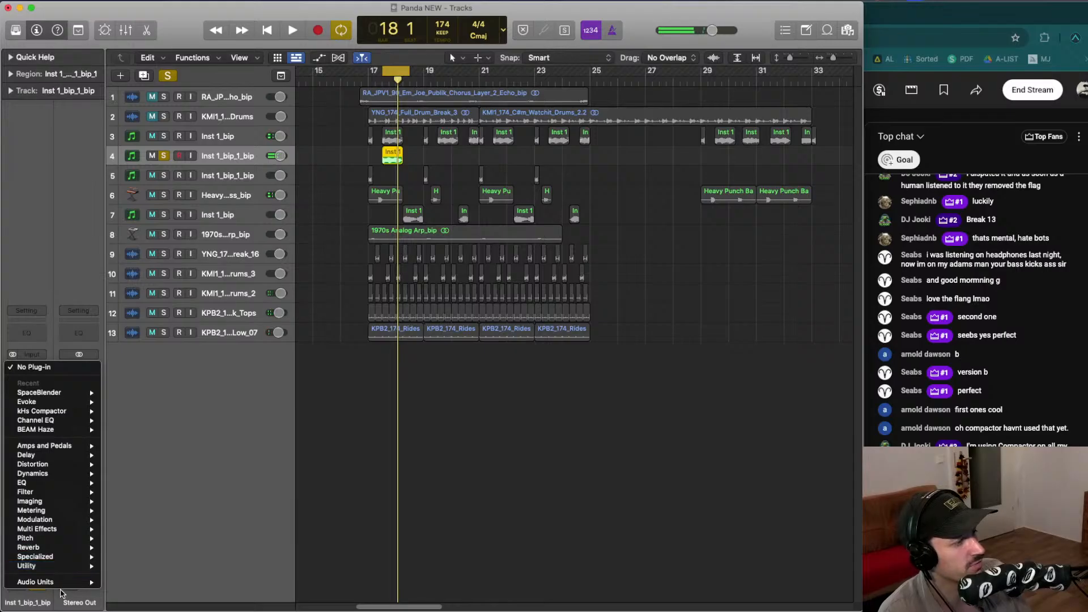
mouse_move(62, 584)
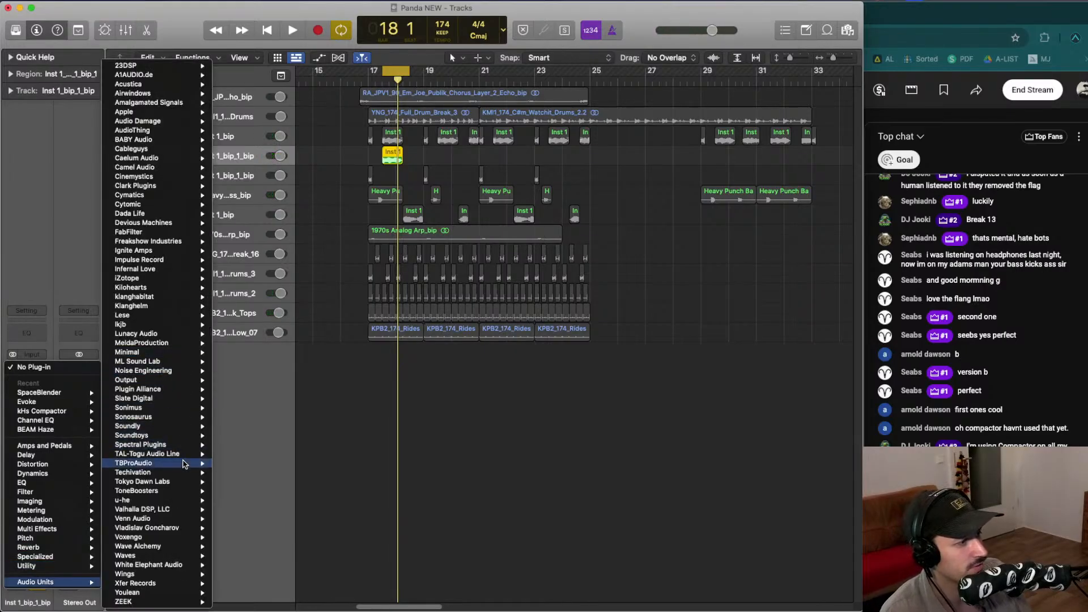
mouse_move(174, 381)
mouse_move(255, 373)
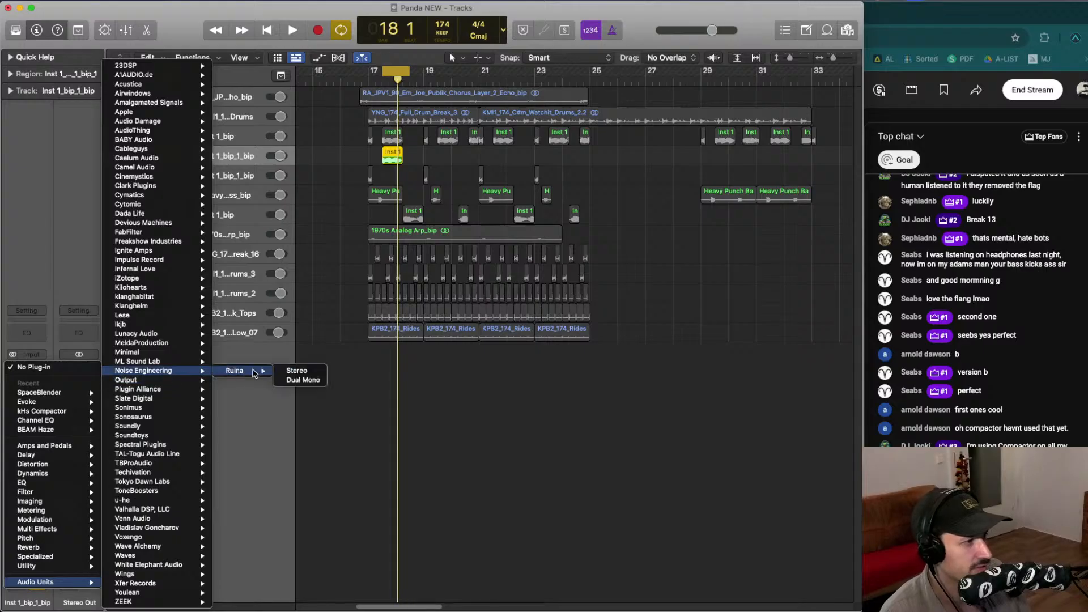
left_click(295, 371)
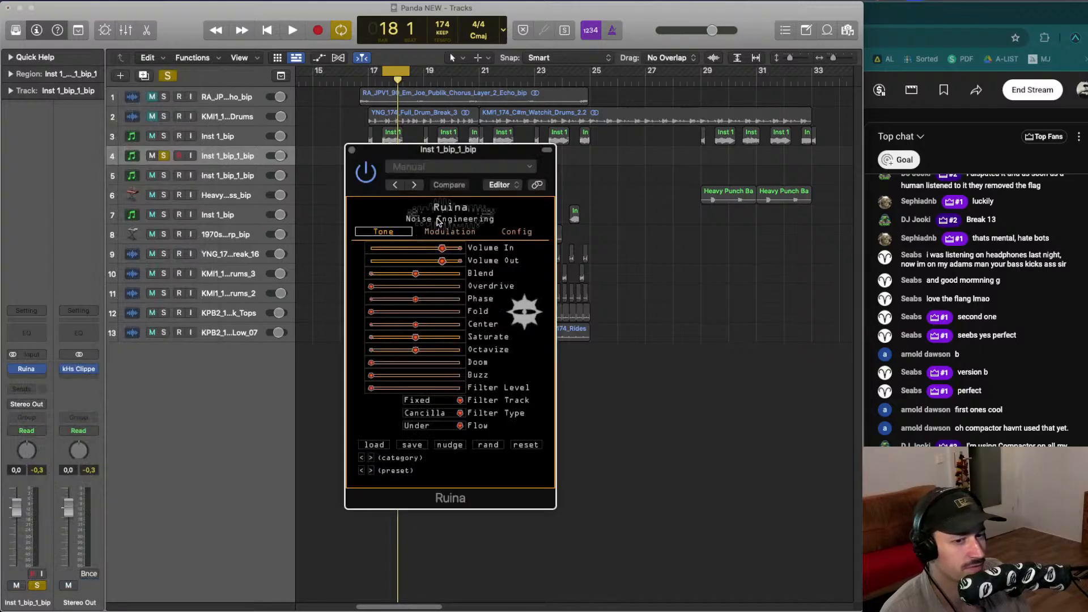
key("space")
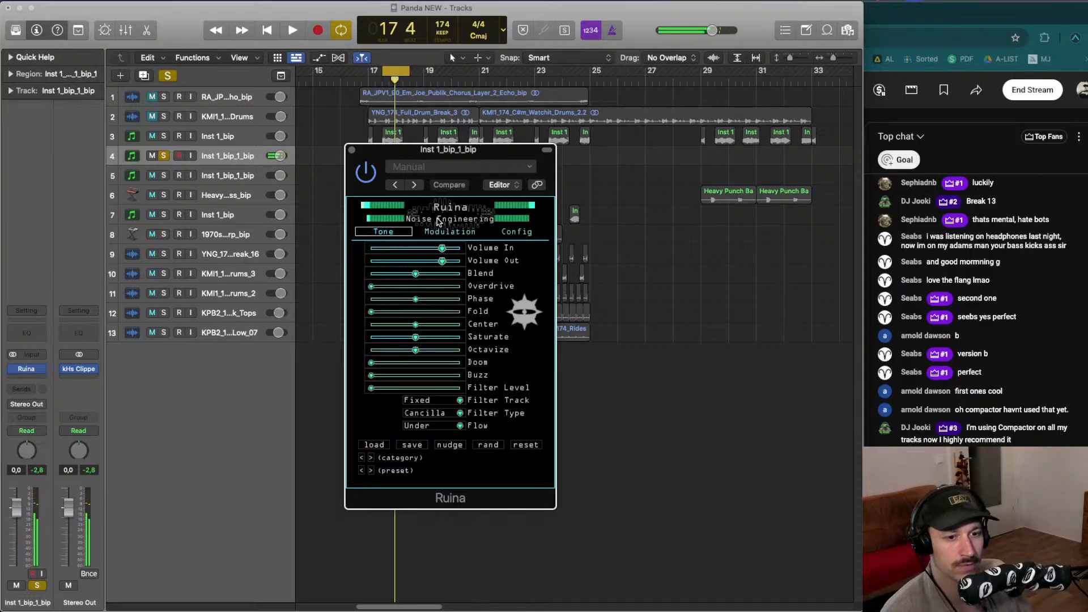
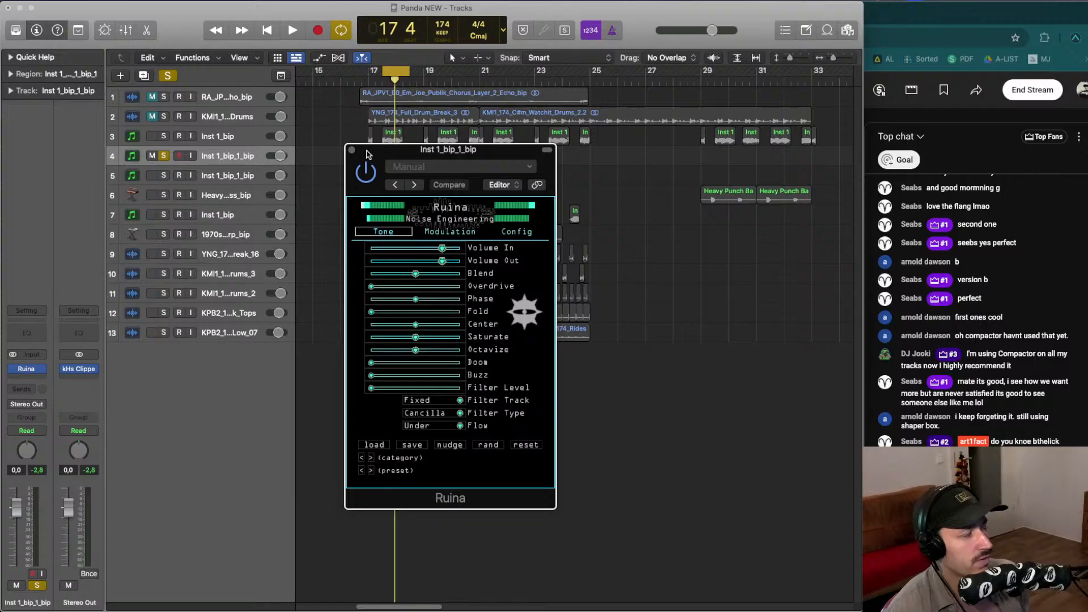
- Push Ruina's Doom slider to maximum and start playback
left_click_drag(382, 152, 358, 96)
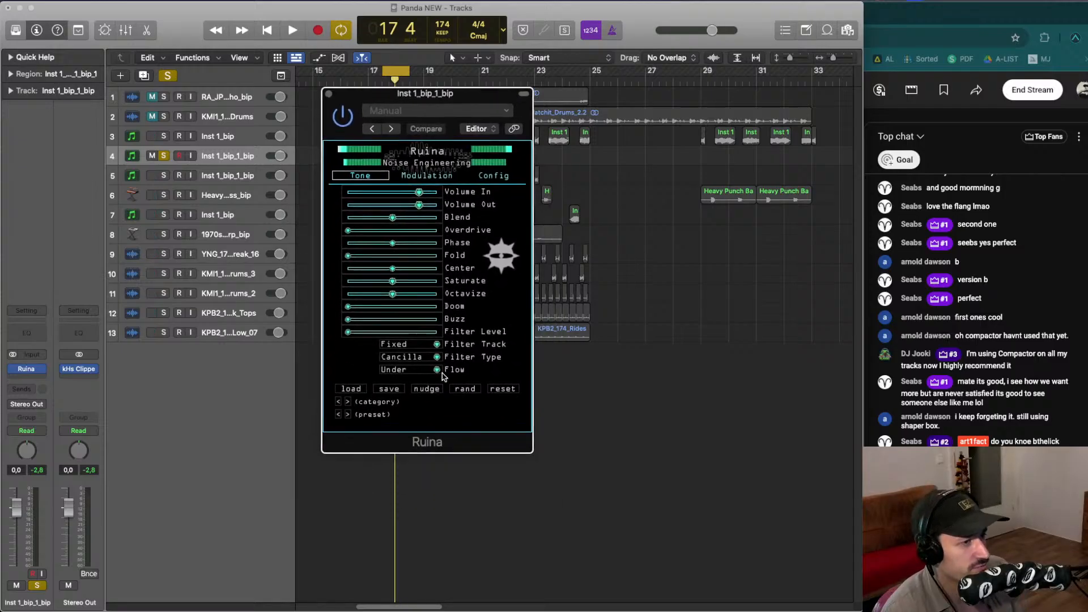
left_click_drag(348, 306, 435, 306)
key("space")
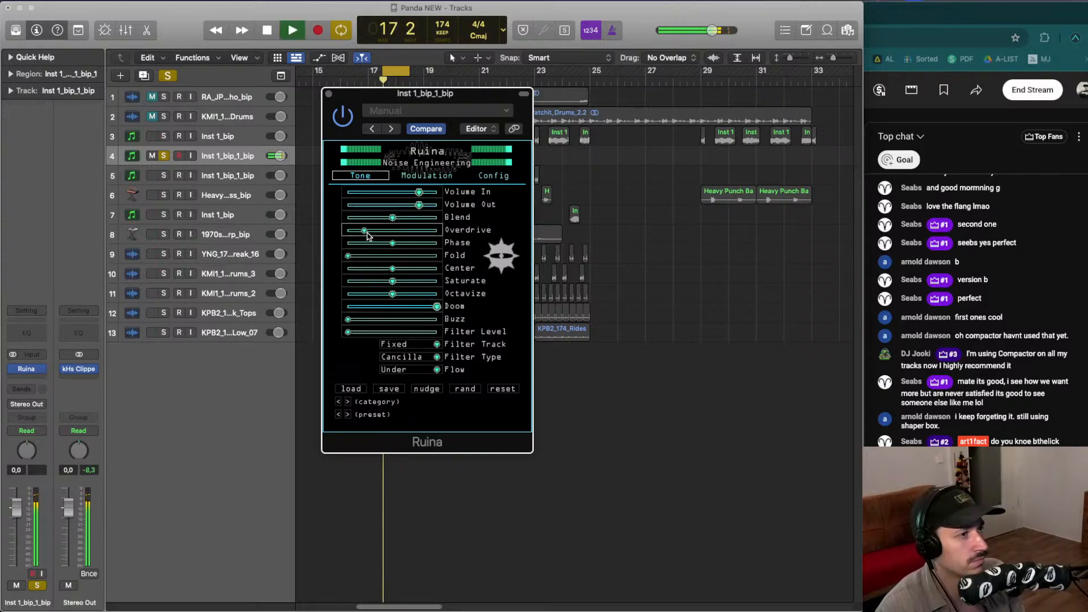
- Raise Ruina's Overdrive, Saturate, Fold and Blend sliders while the track plays
left_click_drag(348, 229, 370, 230)
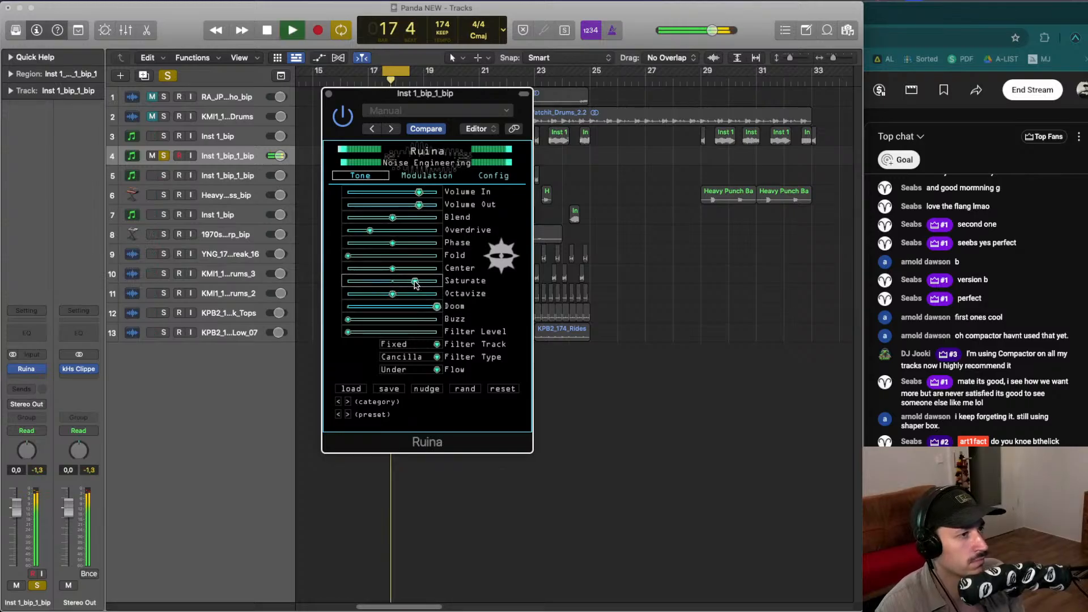
left_click_drag(415, 283, 413, 282)
left_click_drag(398, 258, 382, 261)
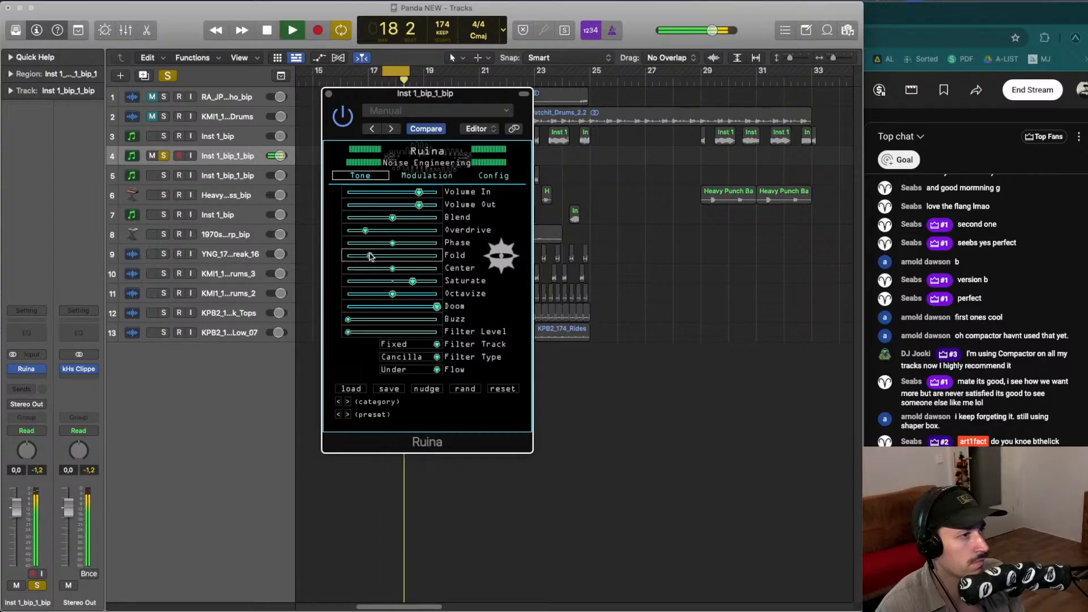
left_click_drag(392, 224, 407, 225)
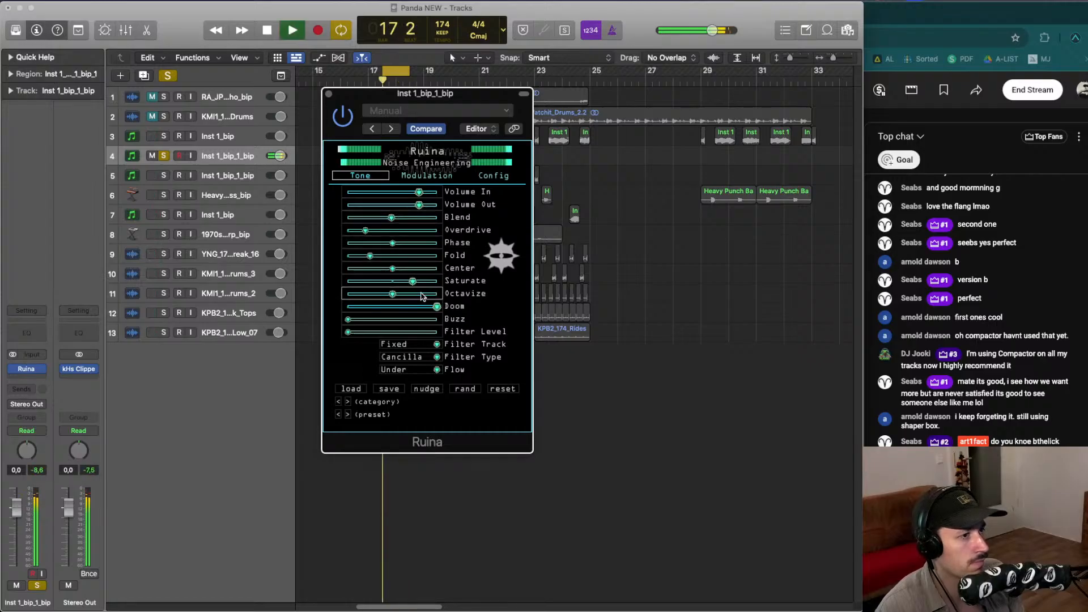
- Fine-tune Ruina's Octavize and Fold sliders, stopping and restarting playback to compare
left_click_drag(386, 290, 377, 291)
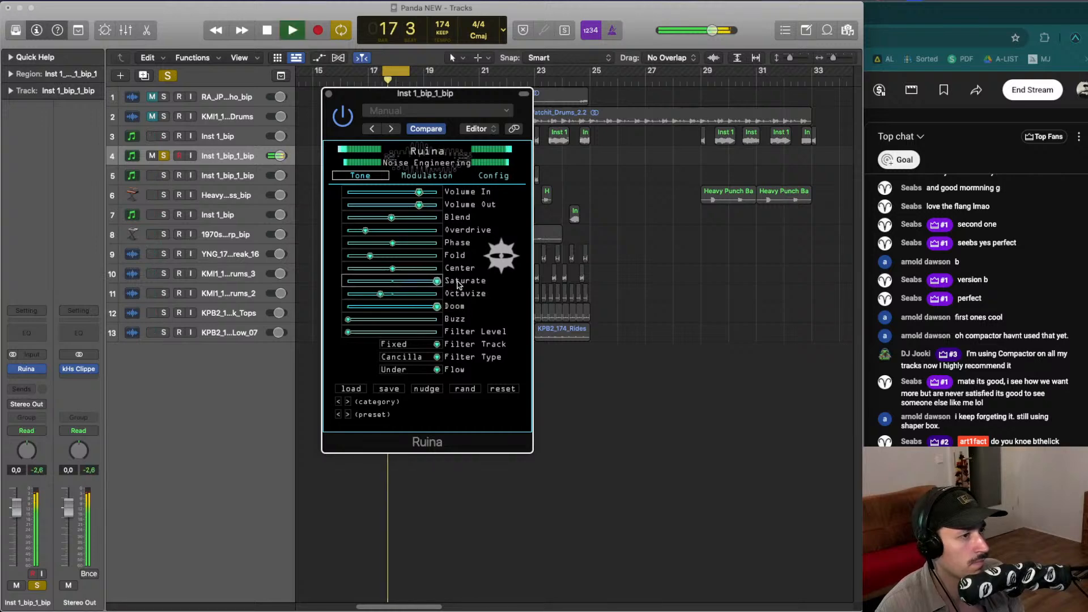
left_click_drag(370, 255, 389, 221)
key("space")
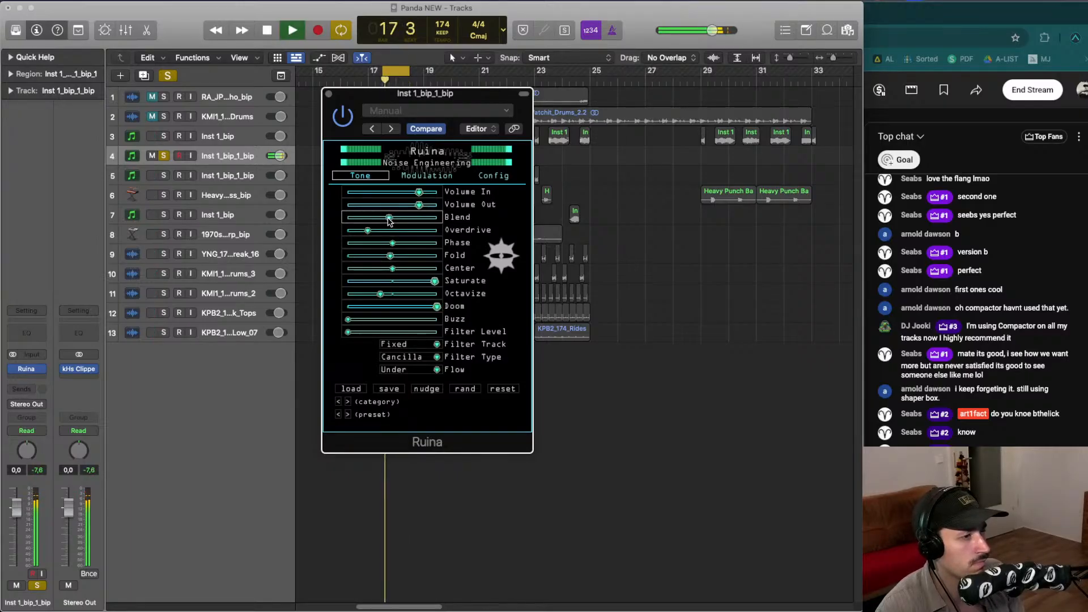
left_click_drag(380, 294, 385, 296)
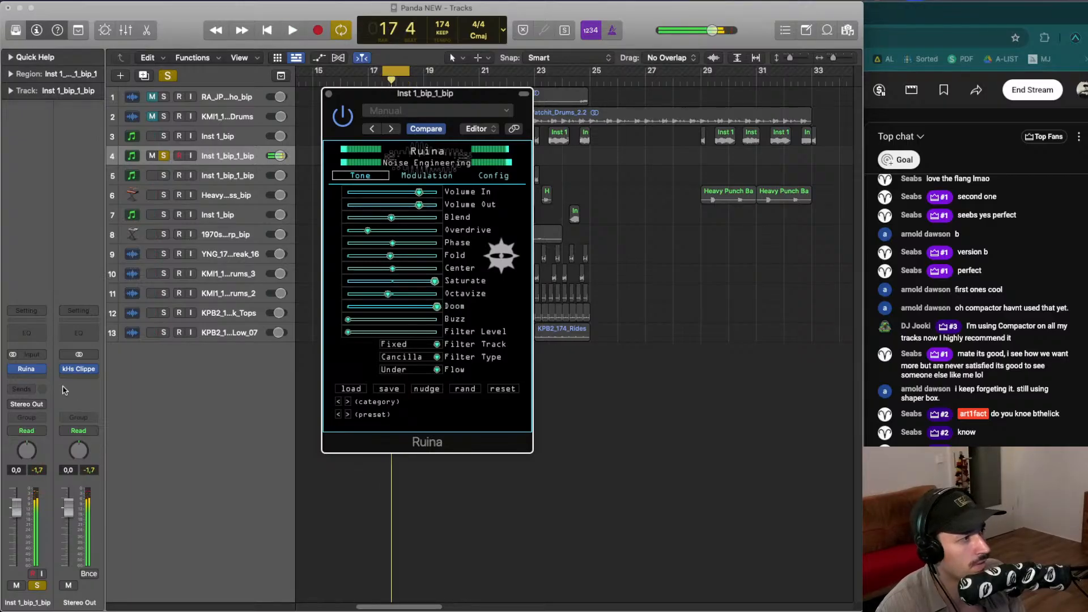
- Insert Soundtoys FilterFreak1 in stereo on the effect slot after Ruina
left_click(33, 376)
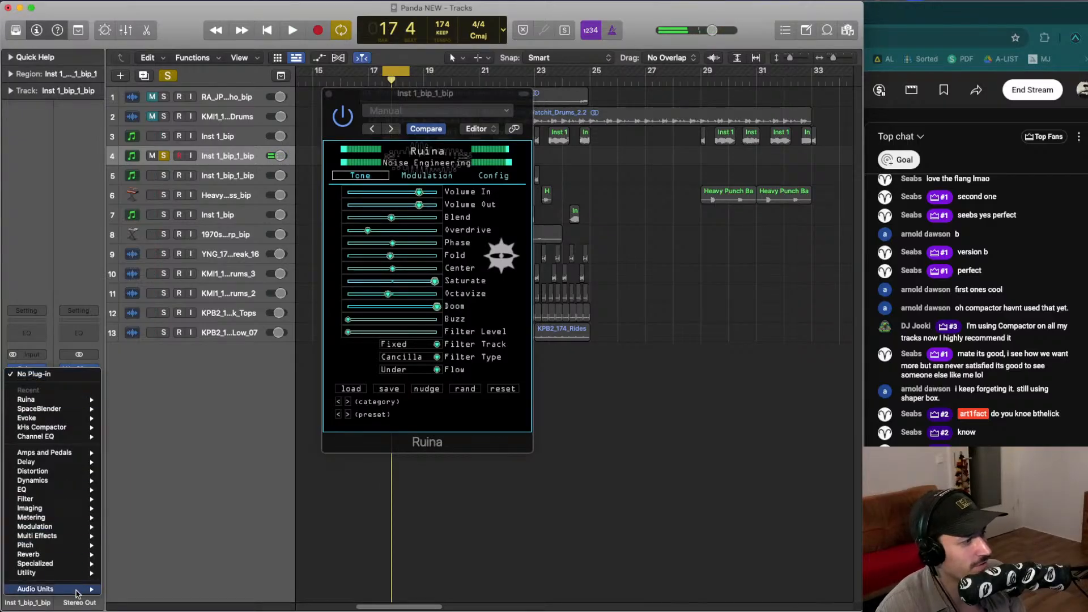
mouse_move(35, 589)
mouse_move(169, 538)
mouse_move(145, 589)
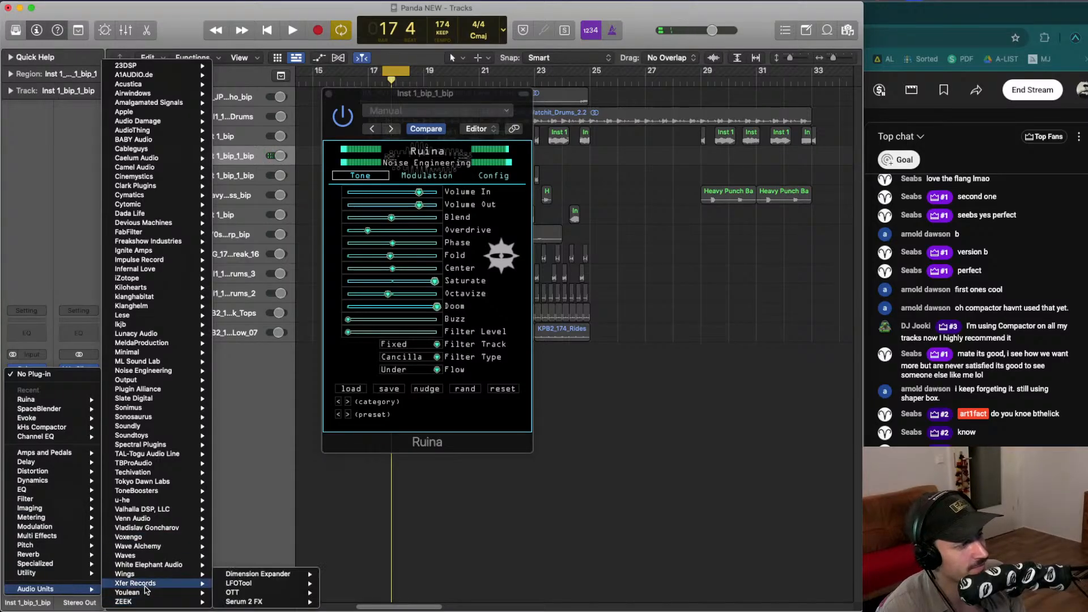
mouse_move(226, 584)
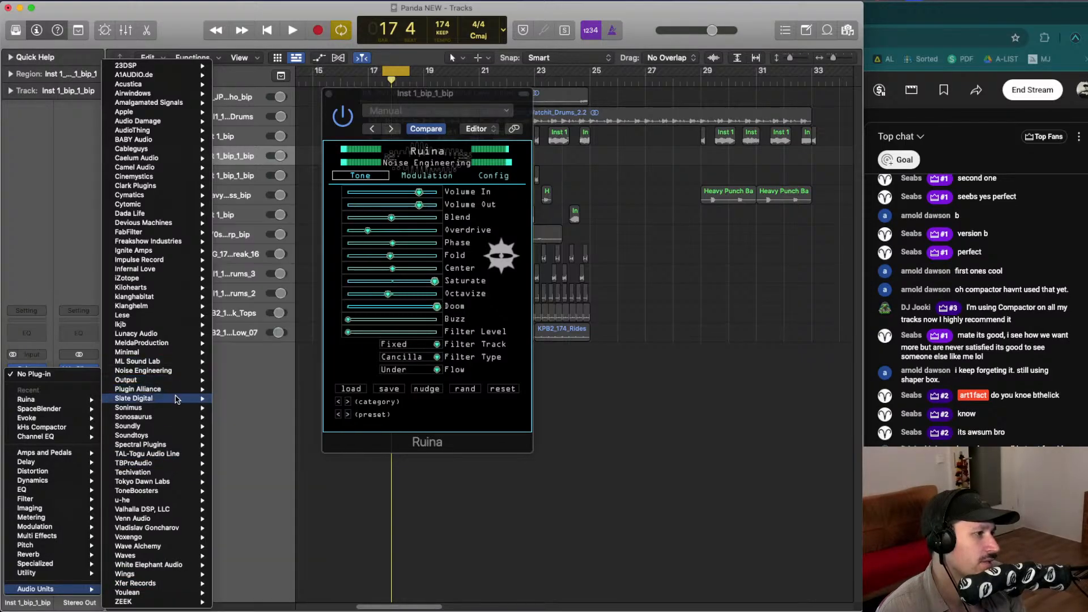
mouse_move(187, 436)
mouse_move(278, 466)
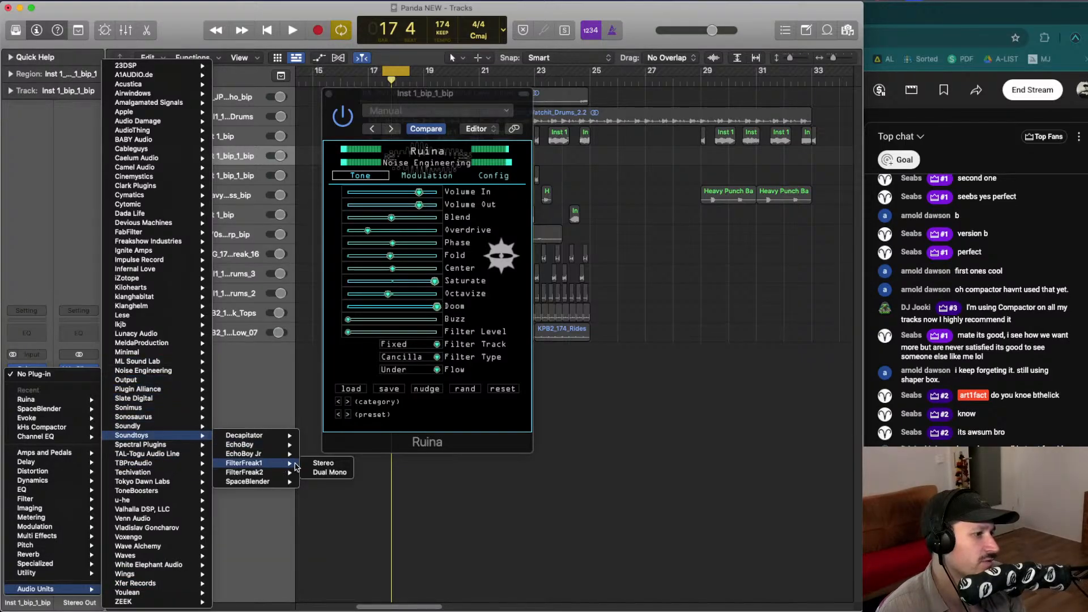
left_click(311, 465)
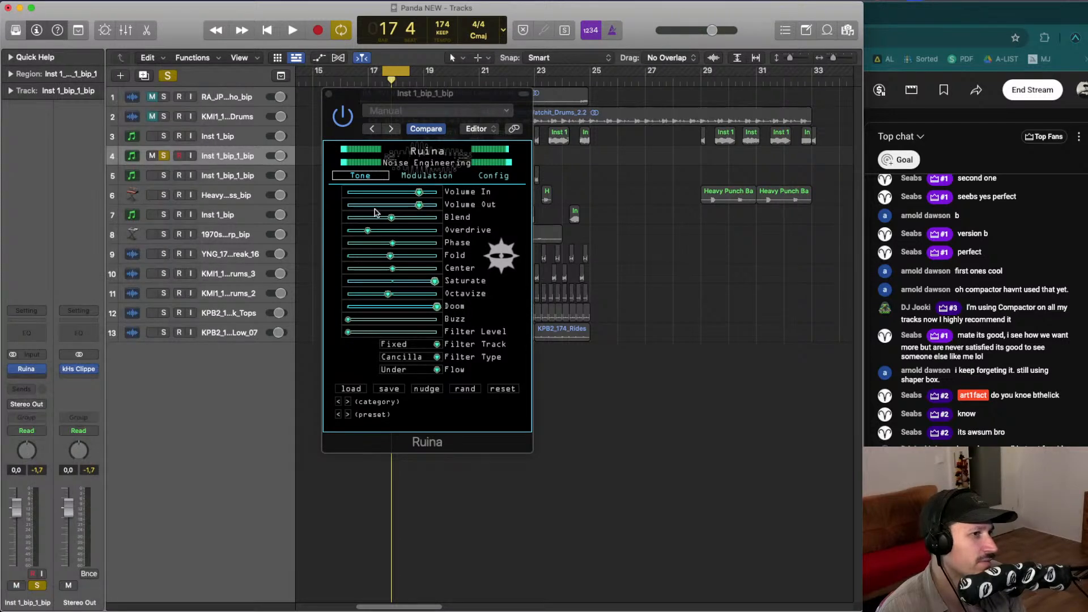
- Start playback and step through several FilterFreak presets to audition them
key("space")
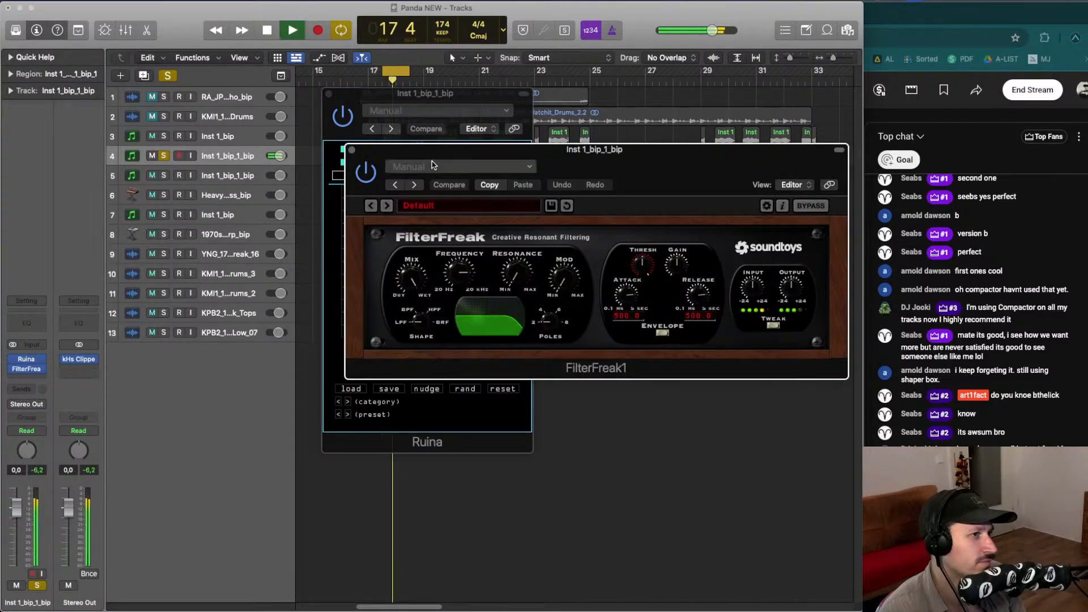
left_click_drag(437, 163, 323, 161)
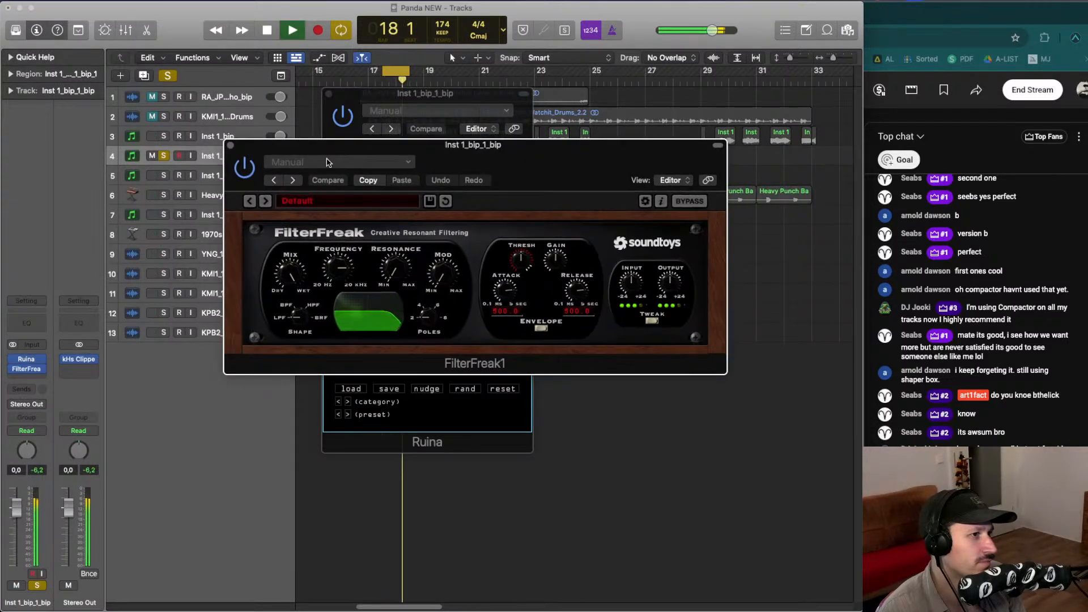
left_click(266, 201)
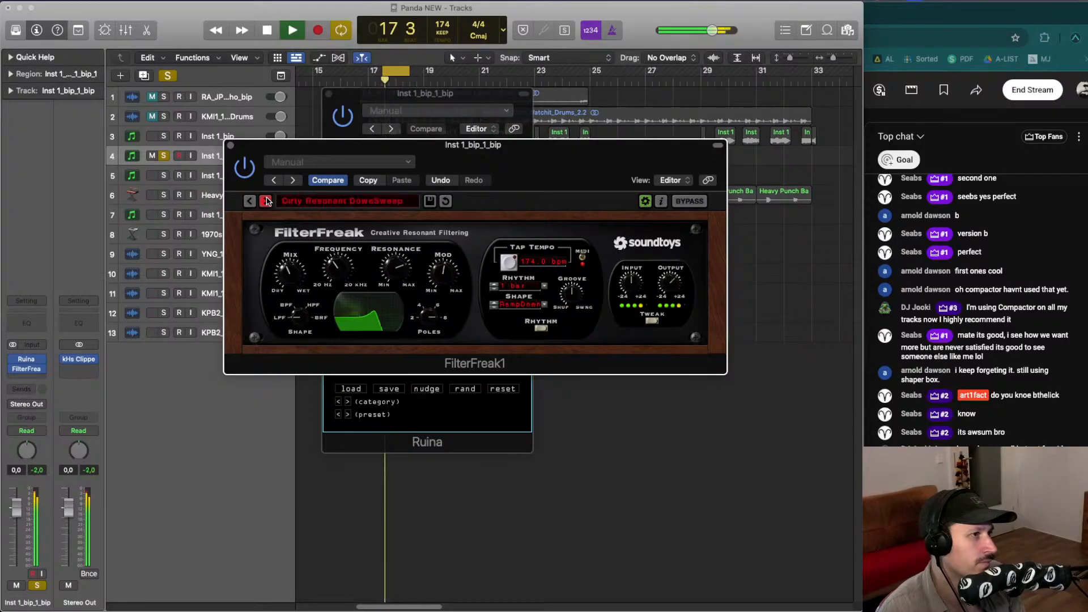
left_click(266, 201)
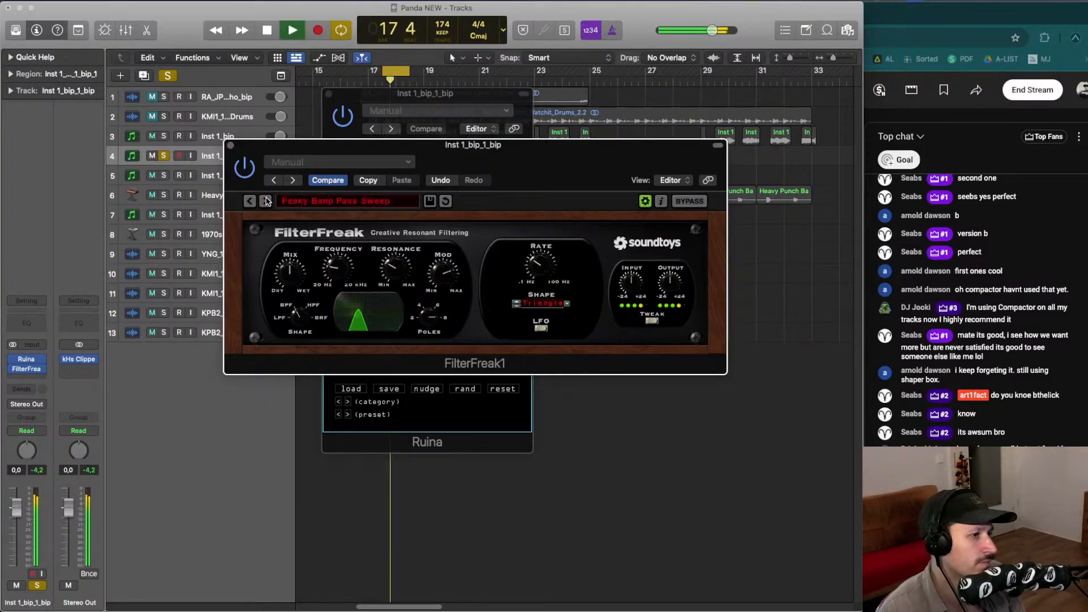
left_click(266, 201)
left_click(266, 201)
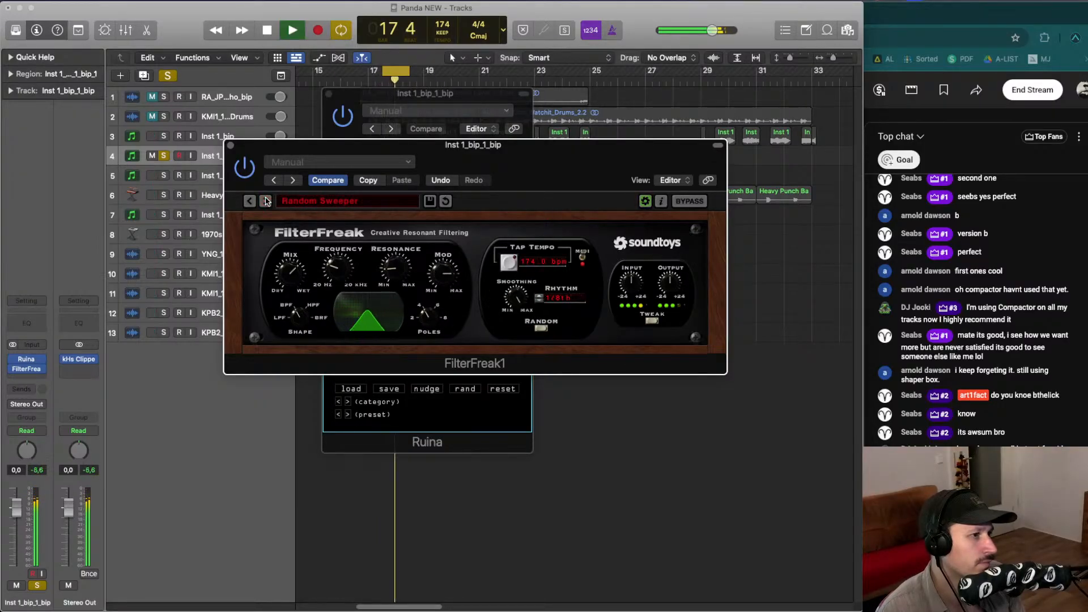
- Load the 16 Step Rhythm preset from the FilterFreak preset menu
left_click(294, 201)
mouse_move(315, 223)
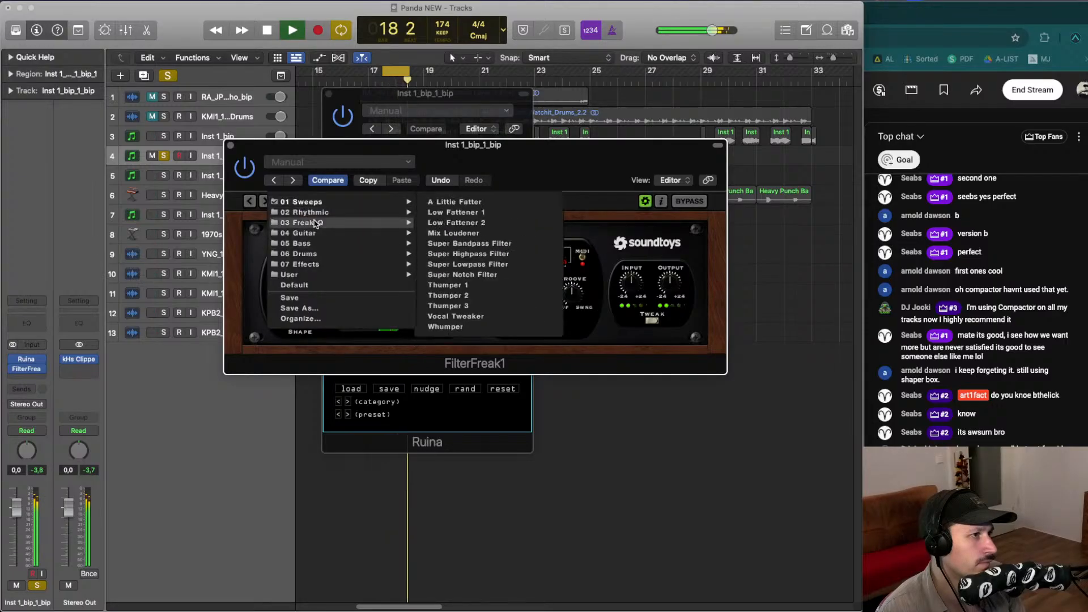
left_click(454, 203)
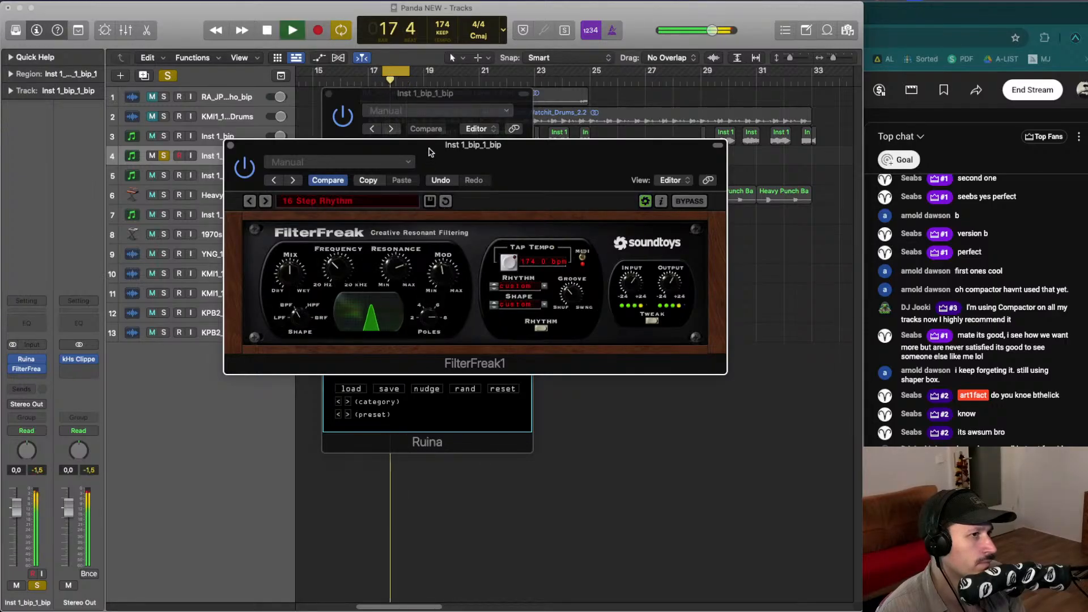
- Browse further FilterFreak presets and settle on KBs Groove 1
left_click_drag(429, 152, 352, 155)
left_click(187, 206)
left_click(187, 205)
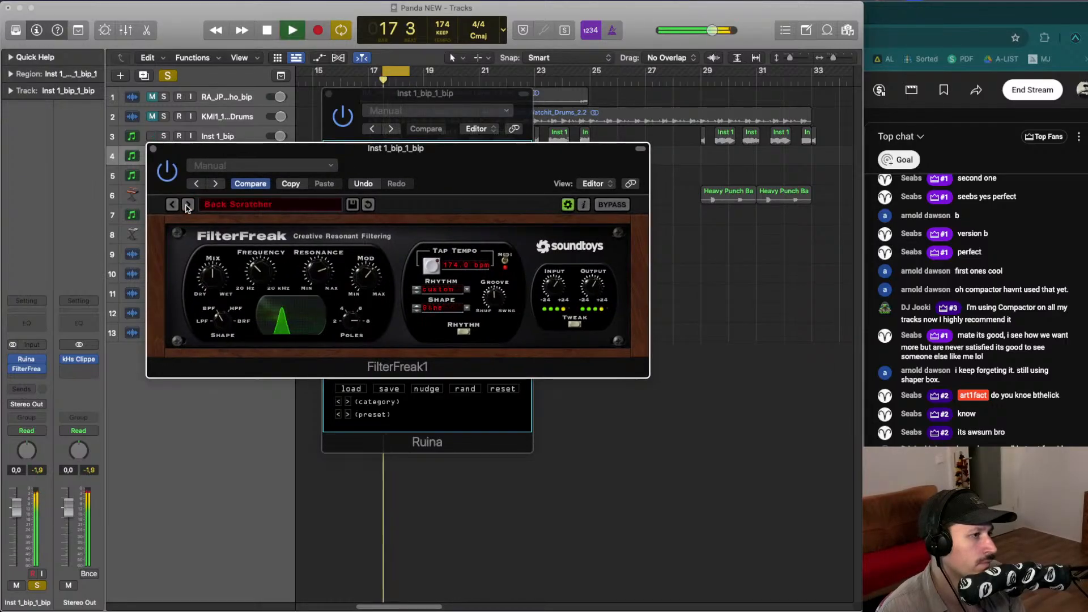
left_click(187, 205)
left_click(187, 205)
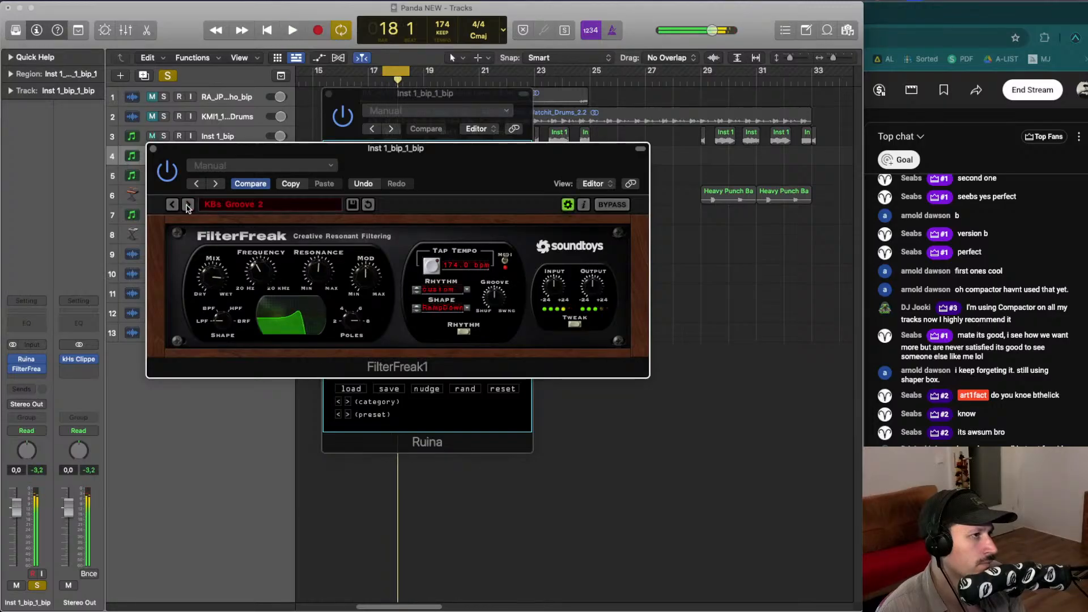
left_click(187, 205)
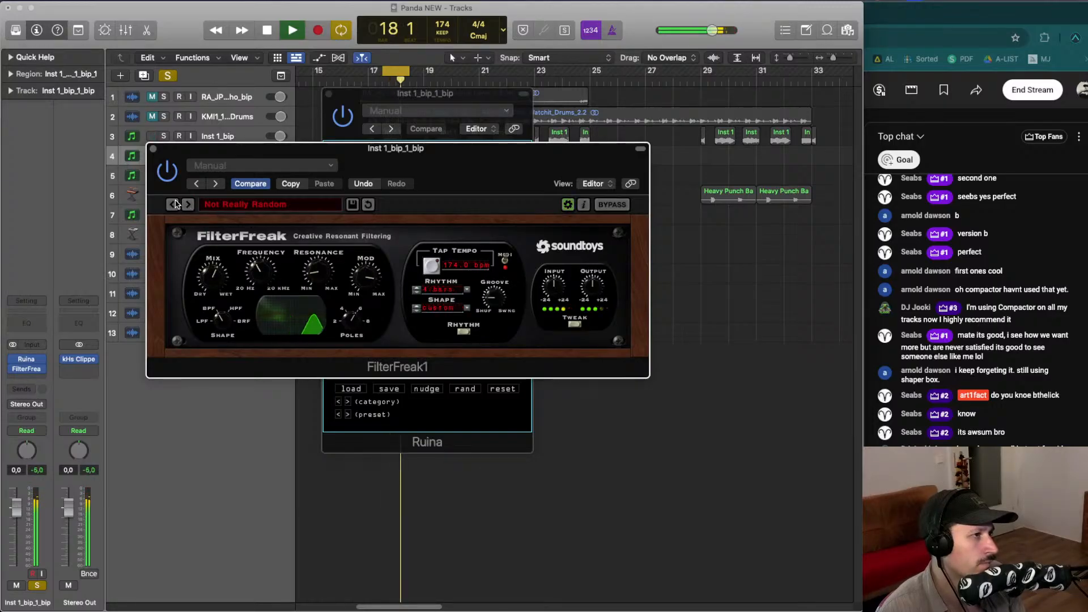
left_click(175, 204)
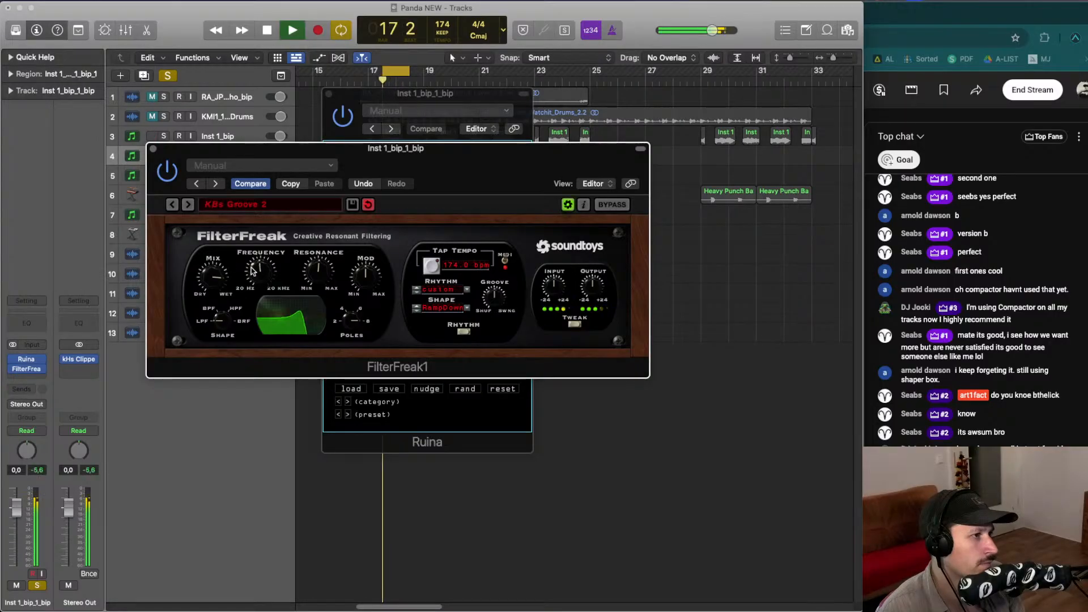
left_click(173, 205)
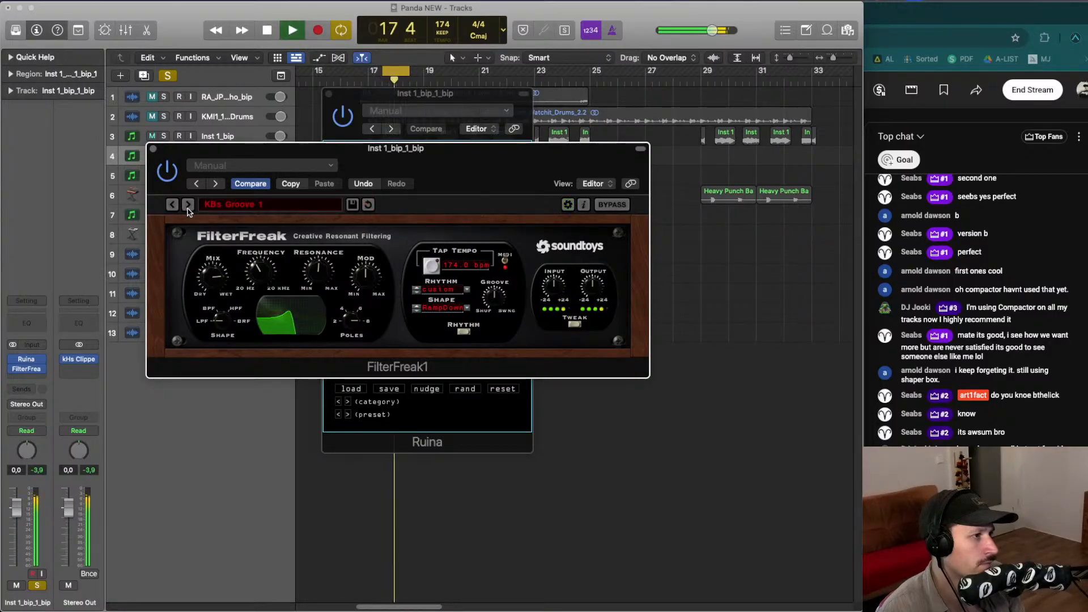
- Adjust FilterFreak's Mix, Mod and Frequency knobs for the KBs Groove 1 preset
left_click_drag(216, 285, 215, 274)
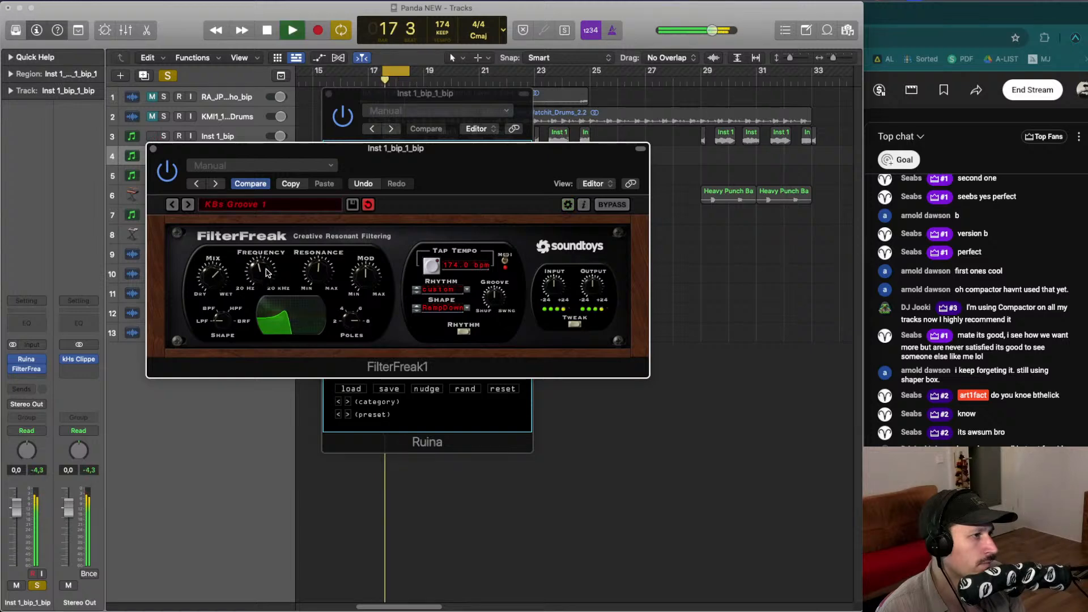
left_click_drag(369, 278, 371, 266)
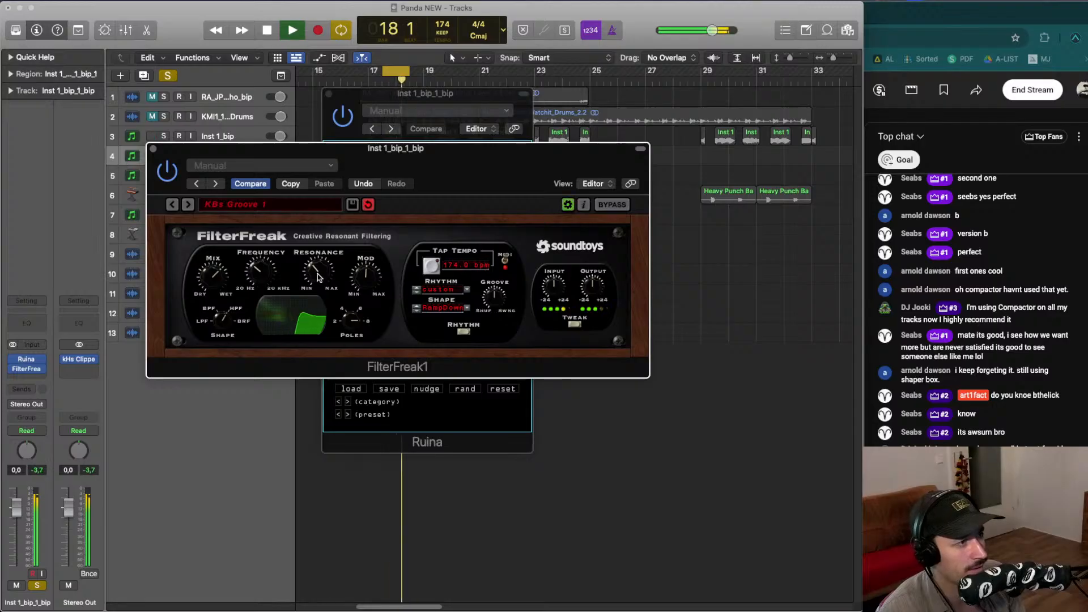
left_click_drag(204, 279, 204, 269)
left_click_drag(360, 284, 359, 300)
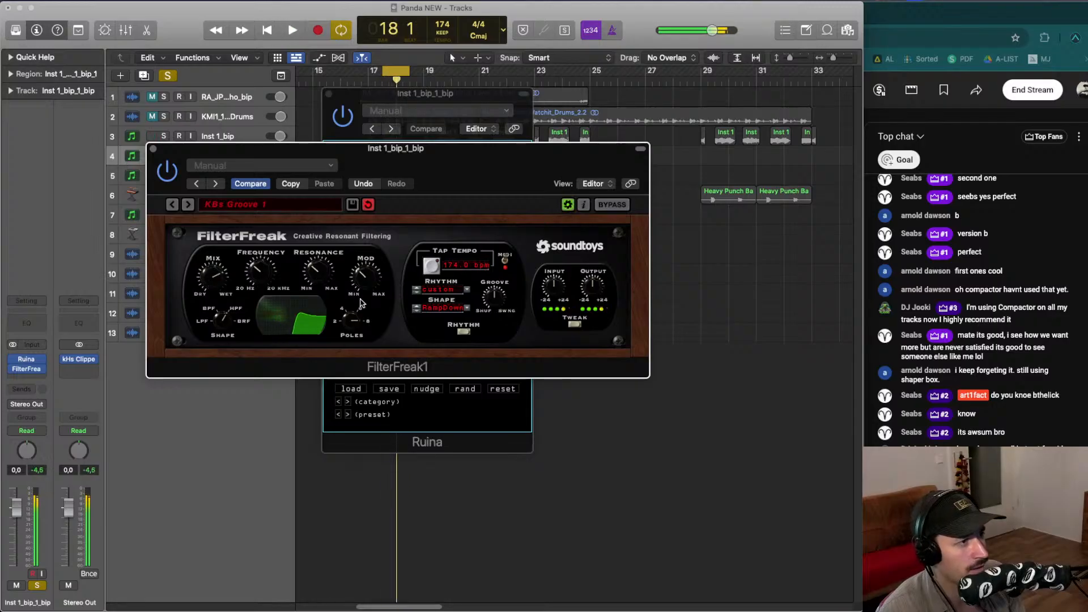
left_click_drag(246, 277, 247, 285)
- Turn up the Mod knob and toggle playback repeatedly to audition the filter
key("space")
key("space")
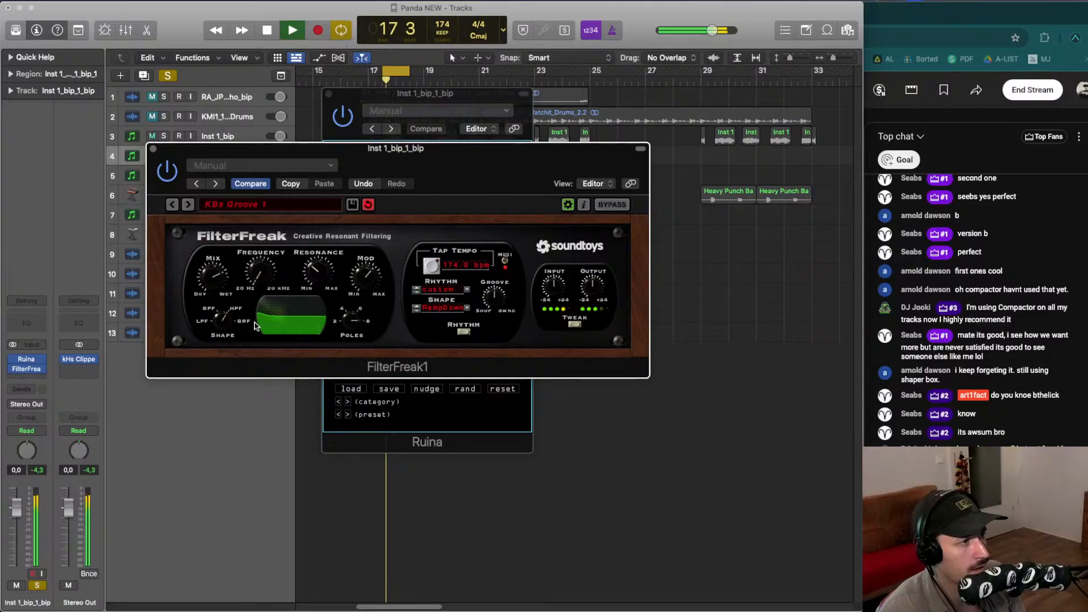
left_click_drag(371, 277, 358, 236)
key("space")
key("space")
key("space")
key("space")
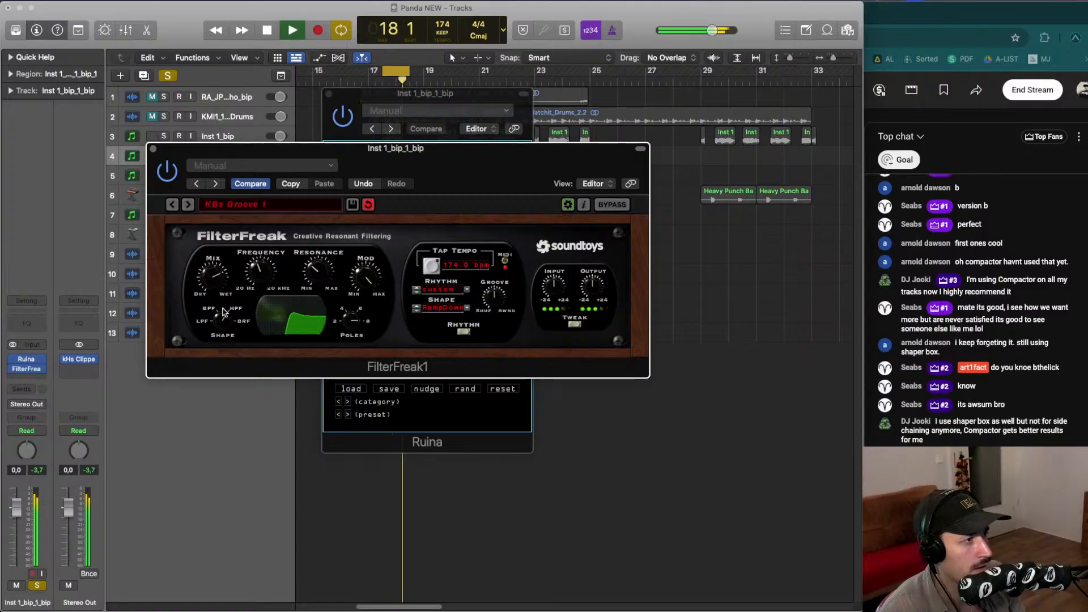
key("space")
- Step through FilterFreak presets to Random Eight Slicer, restarting playback along the way
key("space")
key("space")
key("space")
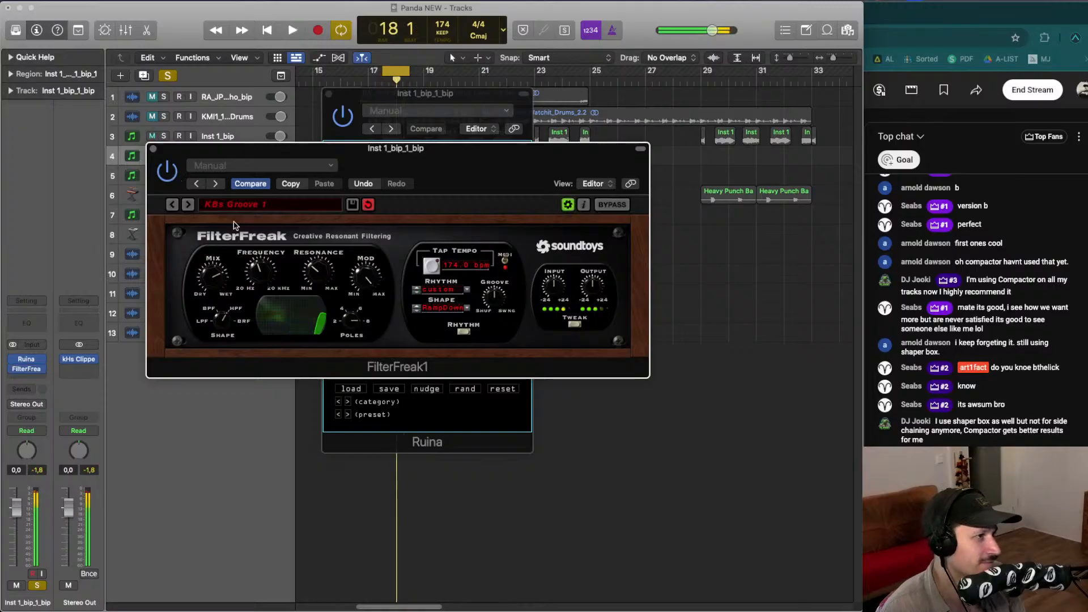
left_click(187, 205)
key("space")
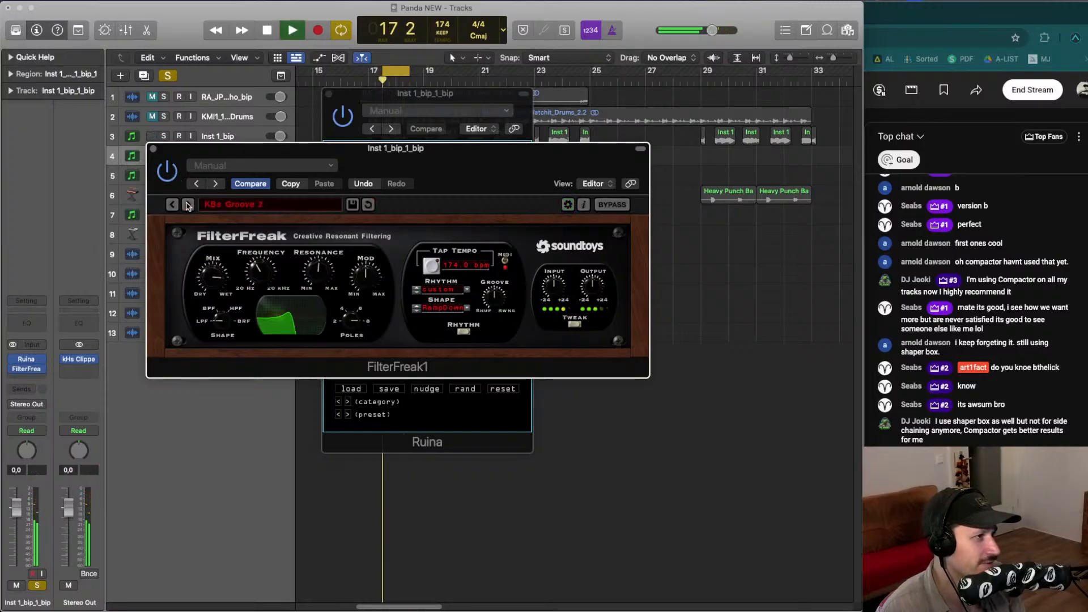
key("space")
left_click(187, 205)
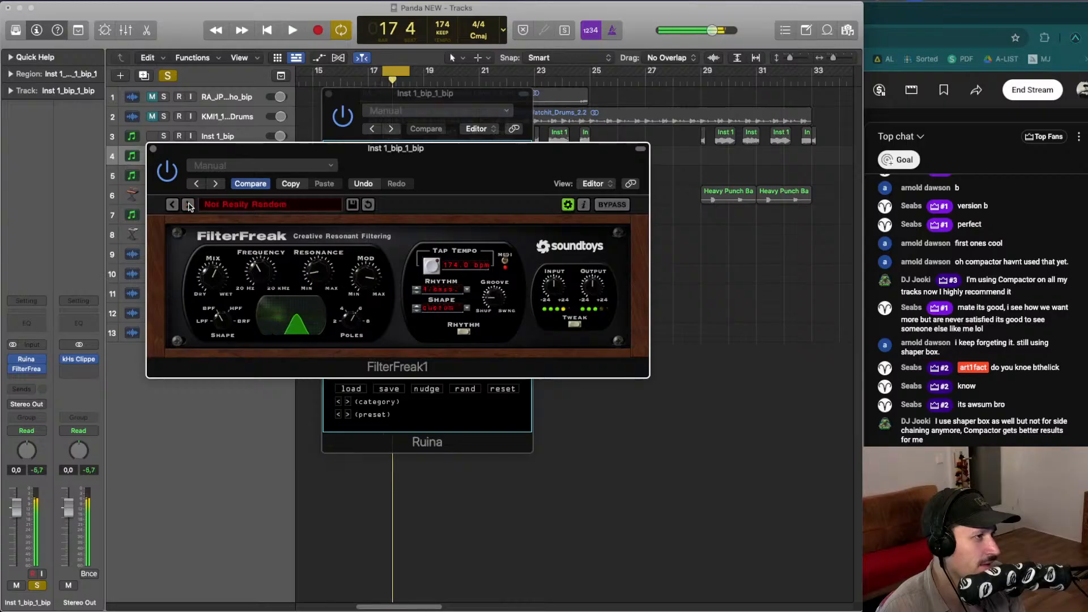
left_click(189, 205)
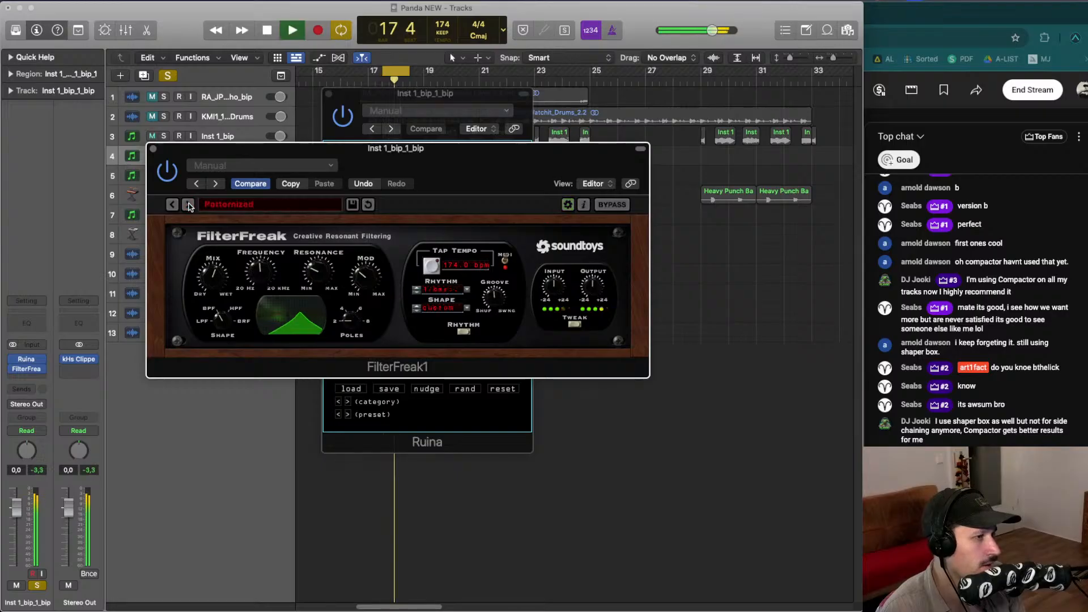
left_click(189, 205)
left_click(189, 205)
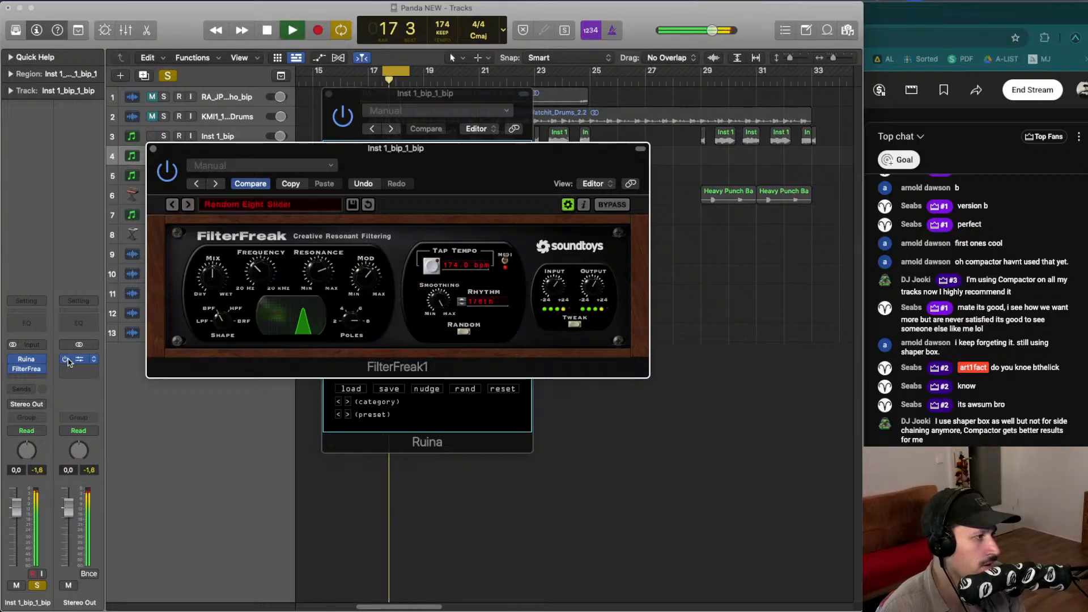
- Replace FilterFreak on the bip channel with the Xfer Records LFOTool plug-in
key("space")
left_click(42, 369)
mouse_move(85, 599)
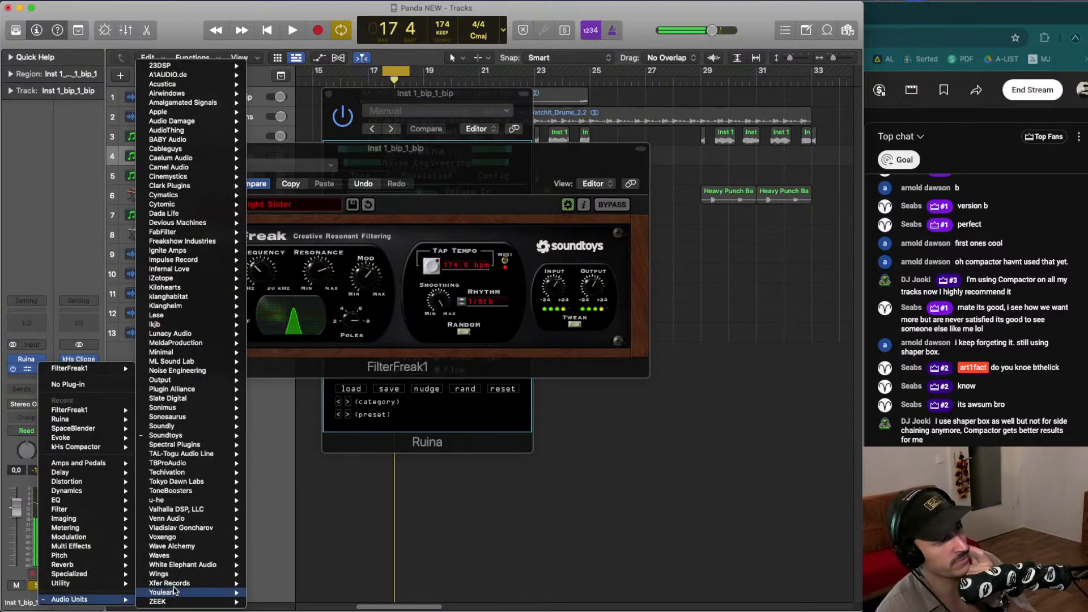
mouse_move(187, 583)
left_click(316, 585)
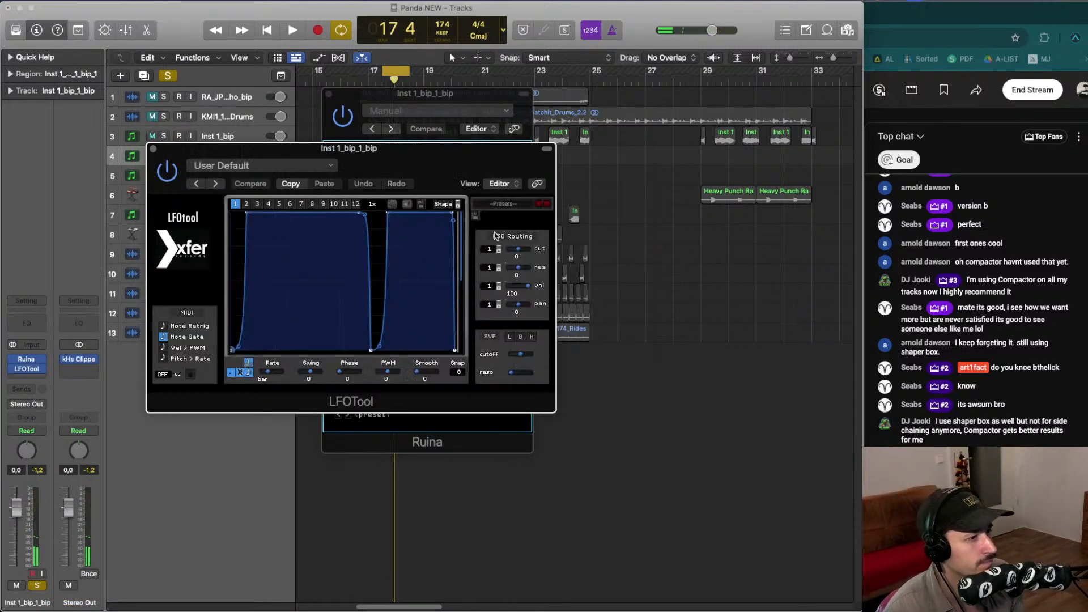
- Load the Kick 2 Step preset in LFOTool while auditioning playback
key("space")
key("space")
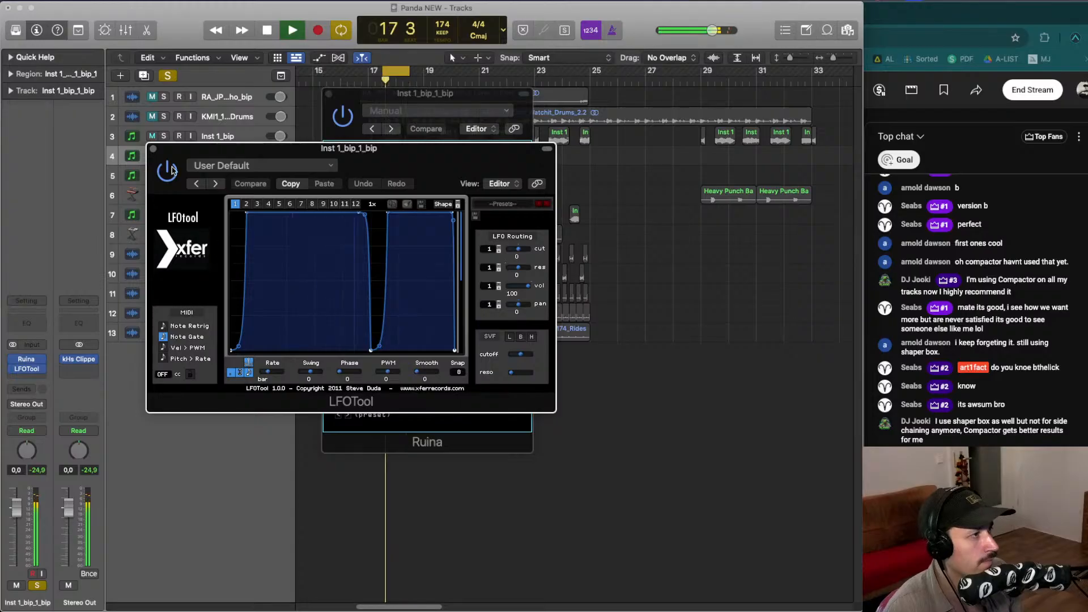
left_click_drag(241, 149, 272, 213)
key("space")
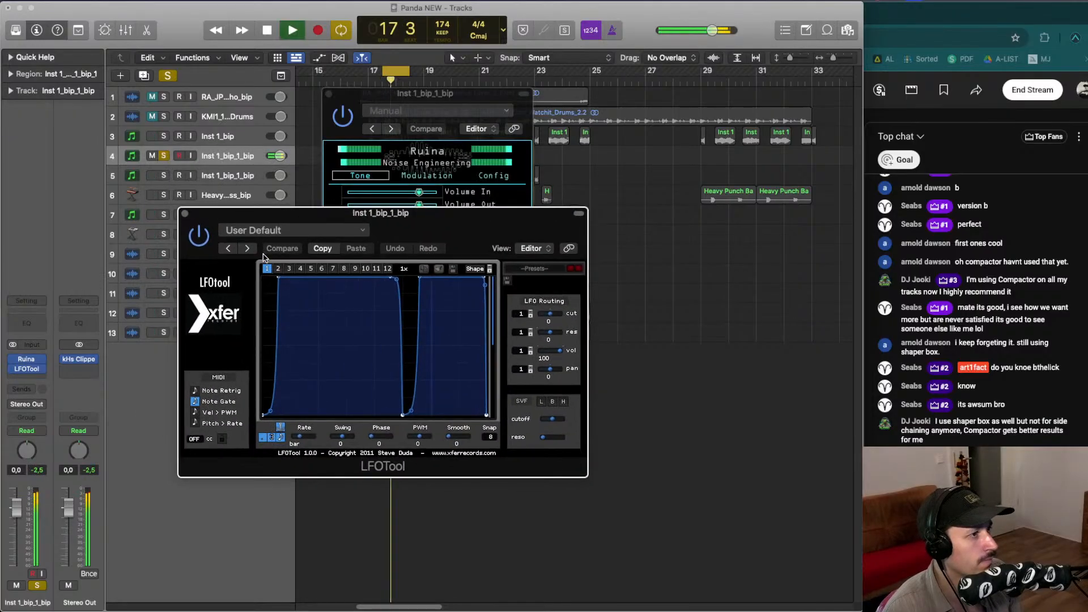
left_click(247, 249)
key("space")
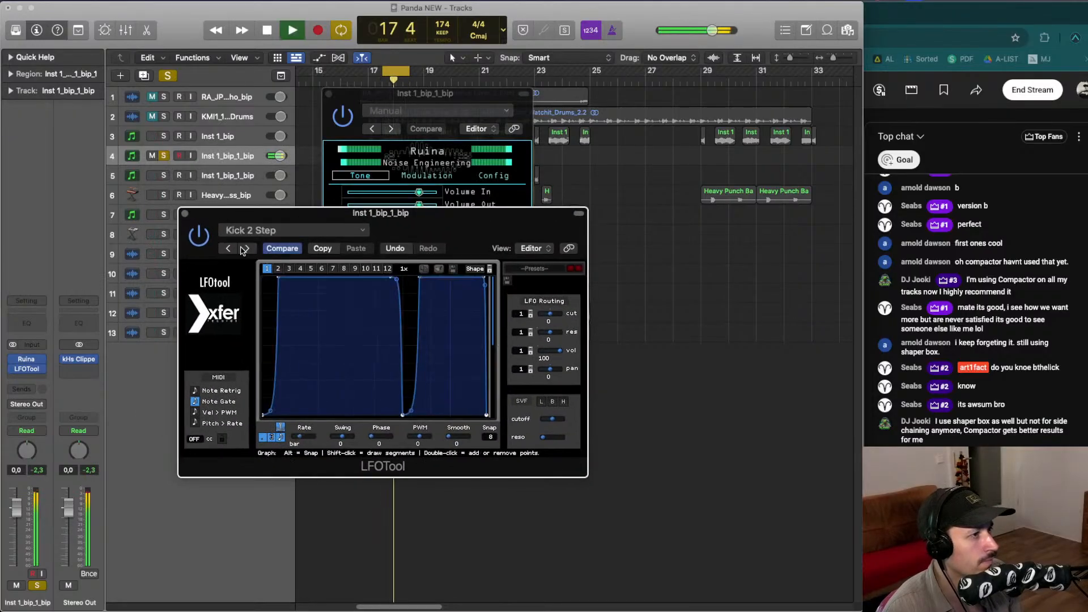
- Try the 8 note preset, then return to the Kick 2 Step preset
left_click(245, 249)
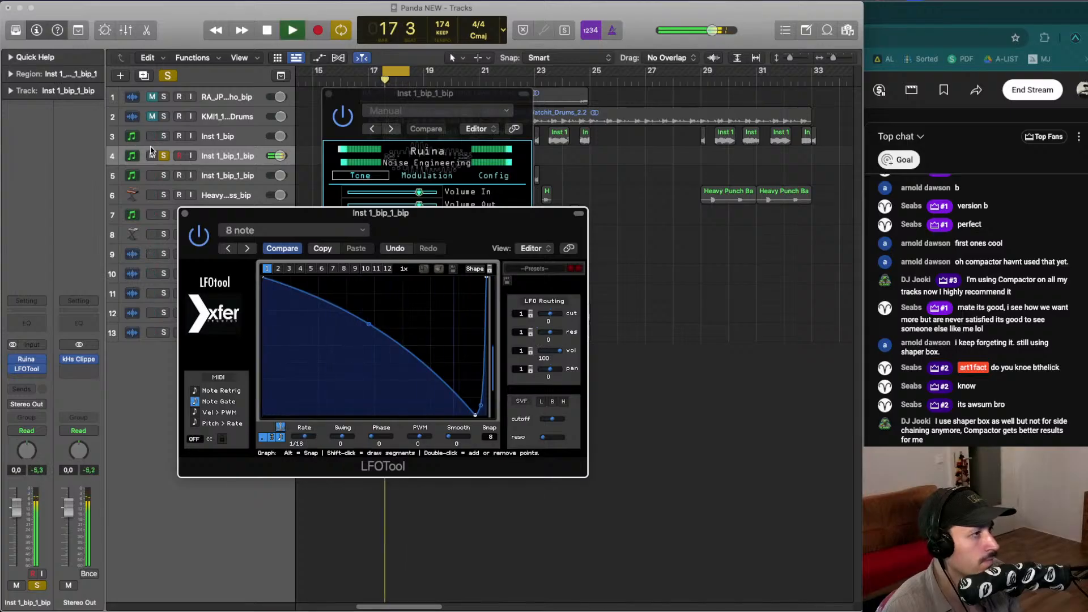
key("space")
key("space")
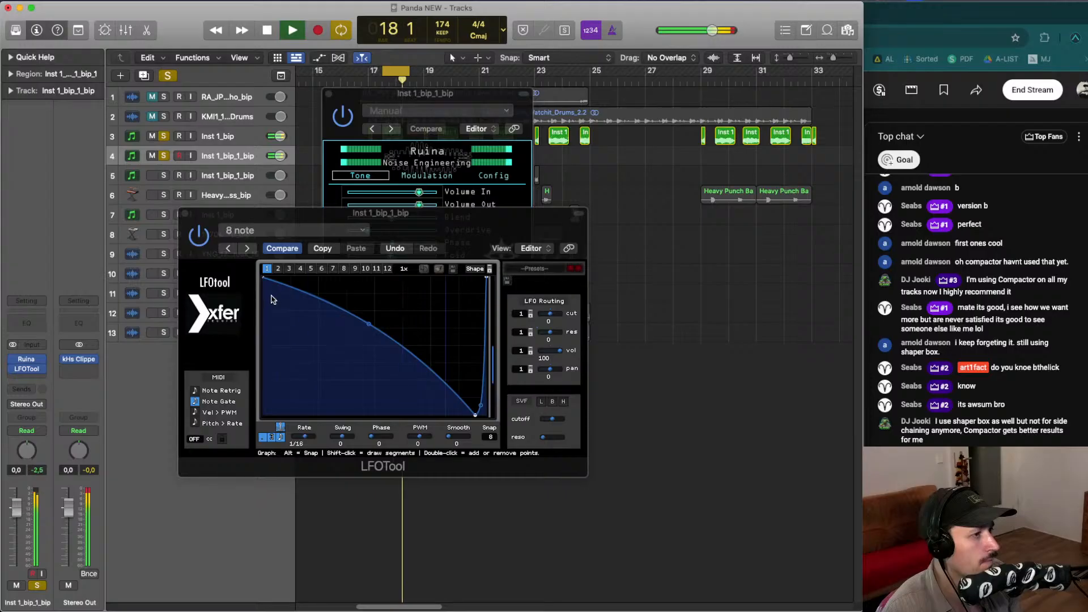
left_click(229, 249)
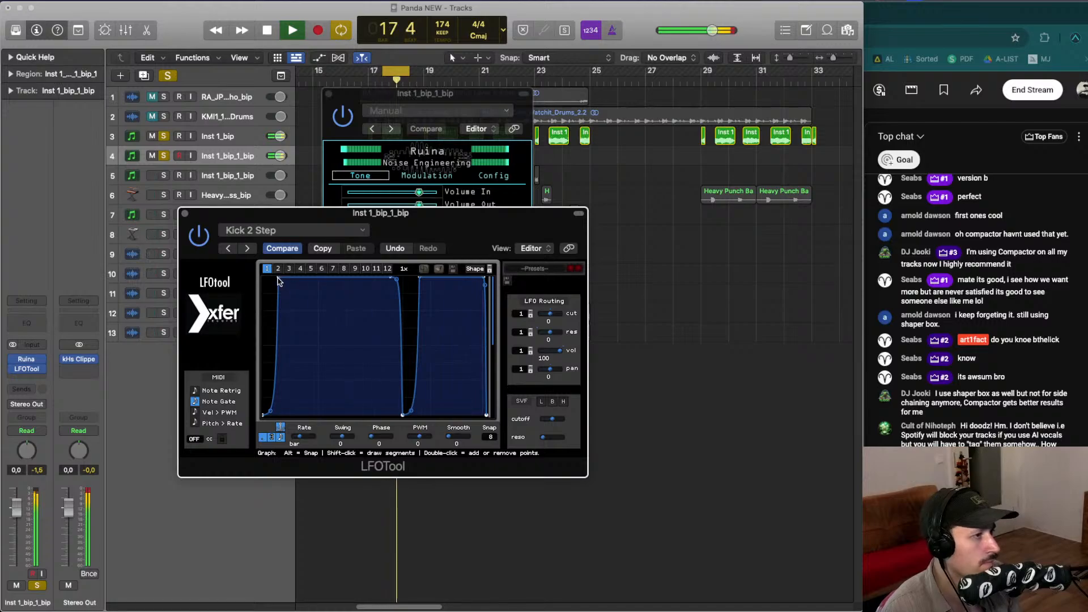
key("space")
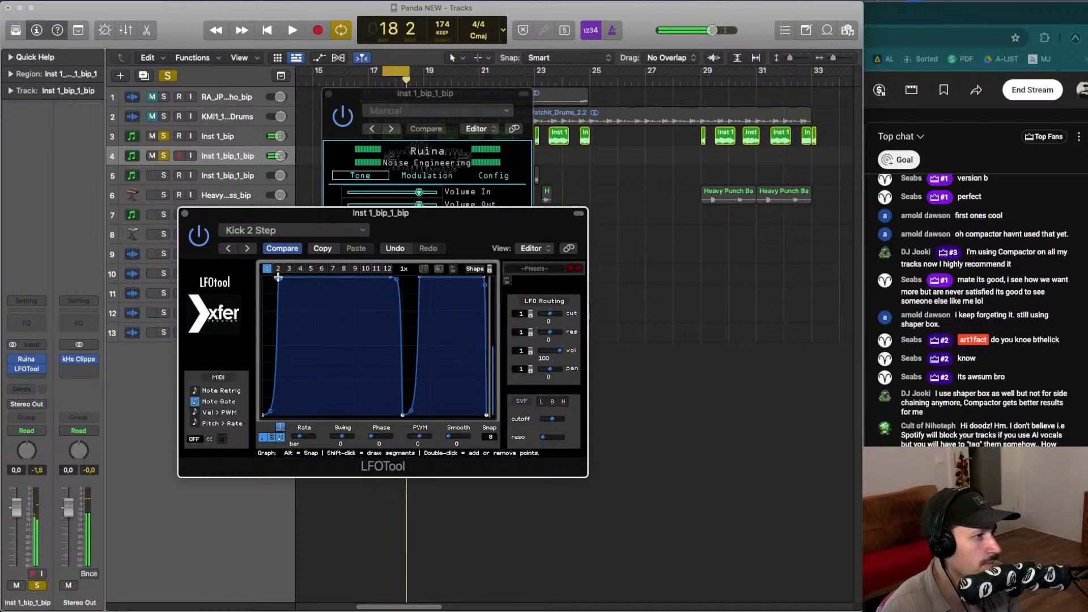
- Shift the two peak points of the LFOTool shape slightly to the right and audition
left_click_drag(278, 277, 290, 277)
key("space")
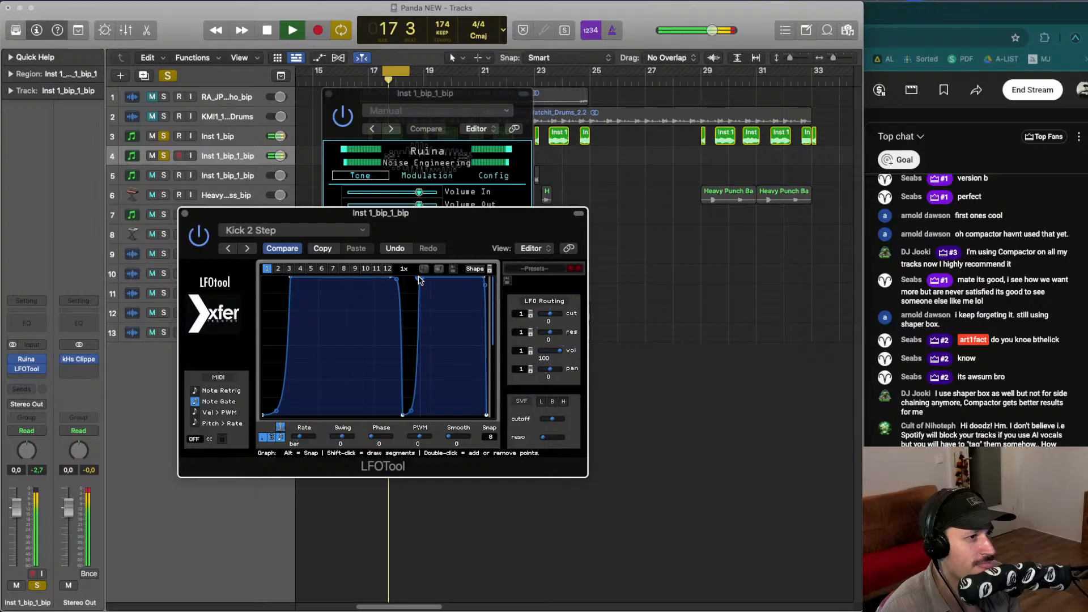
left_click_drag(419, 280, 429, 279)
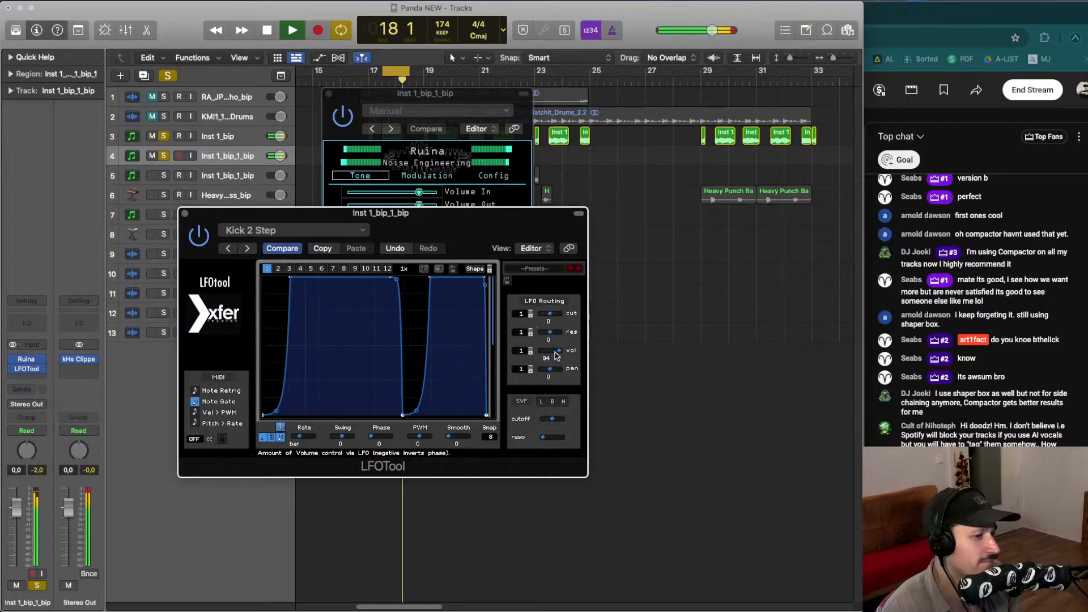
key("space")
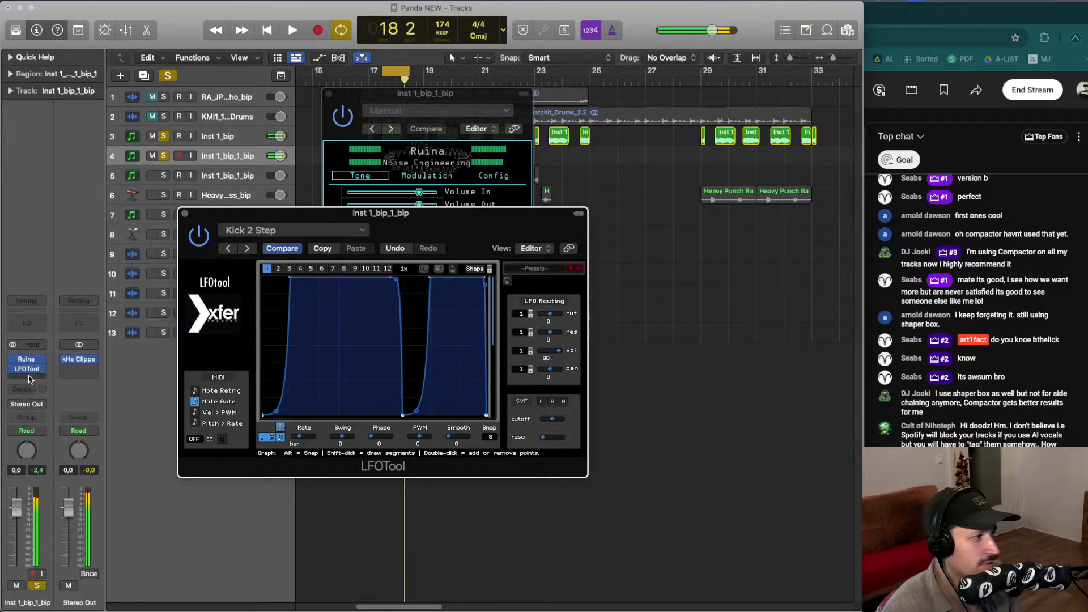
- Insert Lunacy Audio BEAM Haze in stereo after LFOTool and reposition its window
left_click(26, 379)
mouse_move(76, 592)
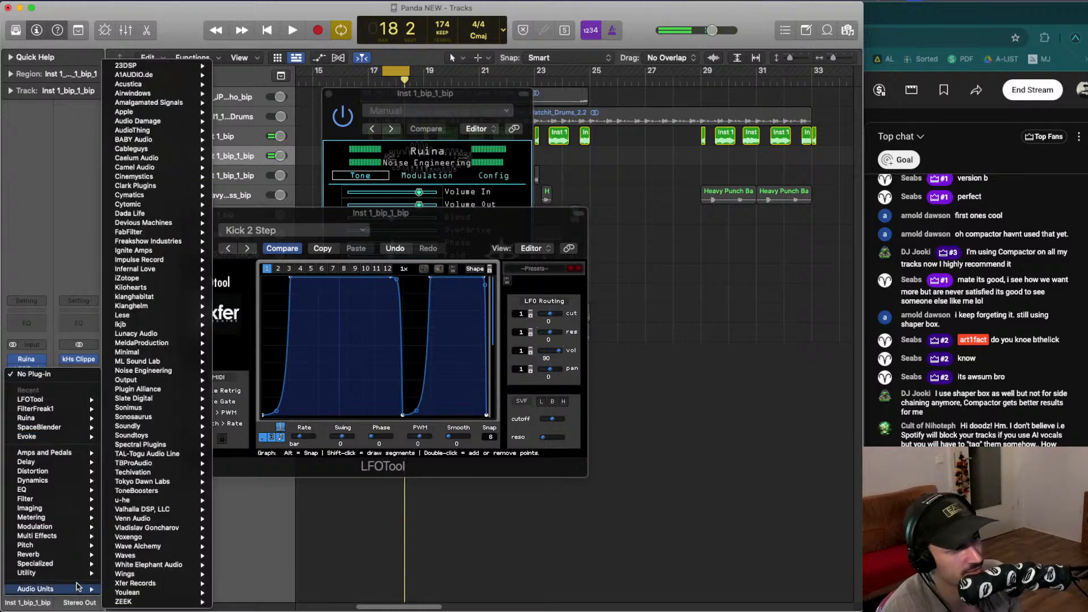
mouse_move(148, 343)
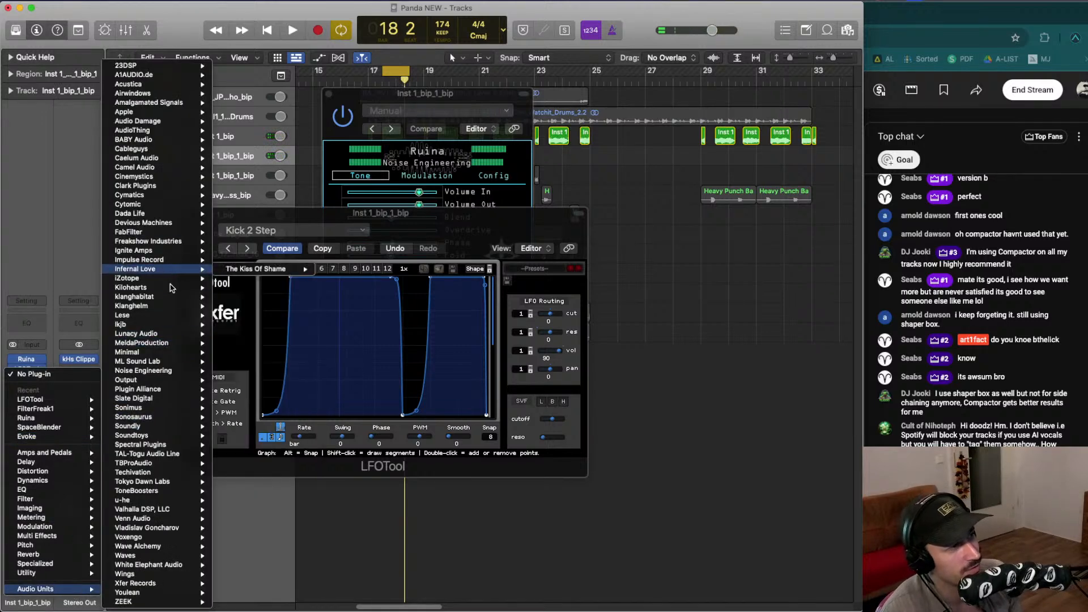
mouse_move(157, 289)
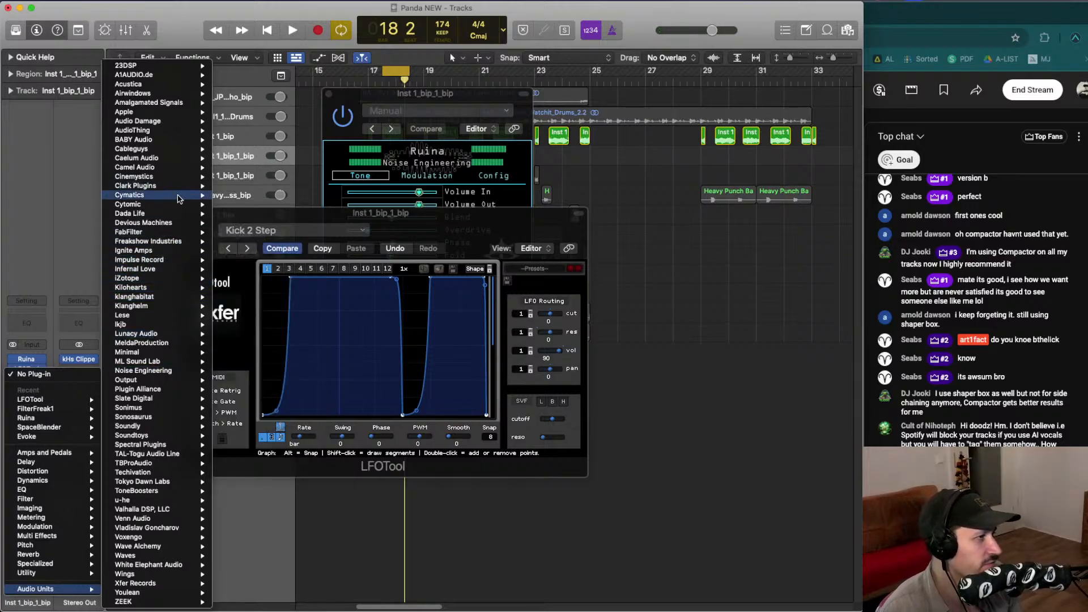
mouse_move(185, 411)
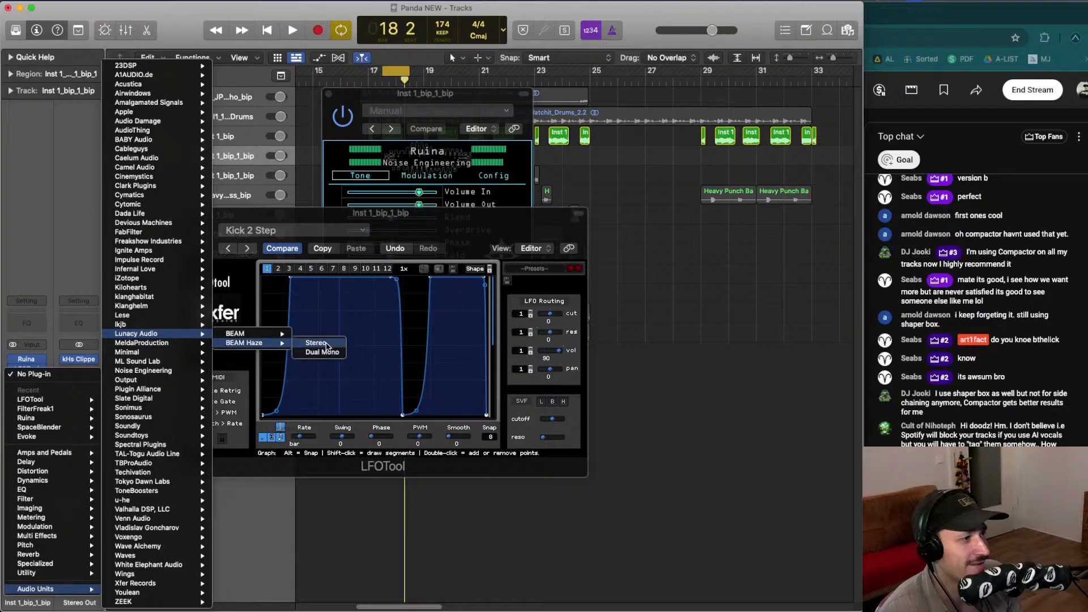
left_click(316, 343)
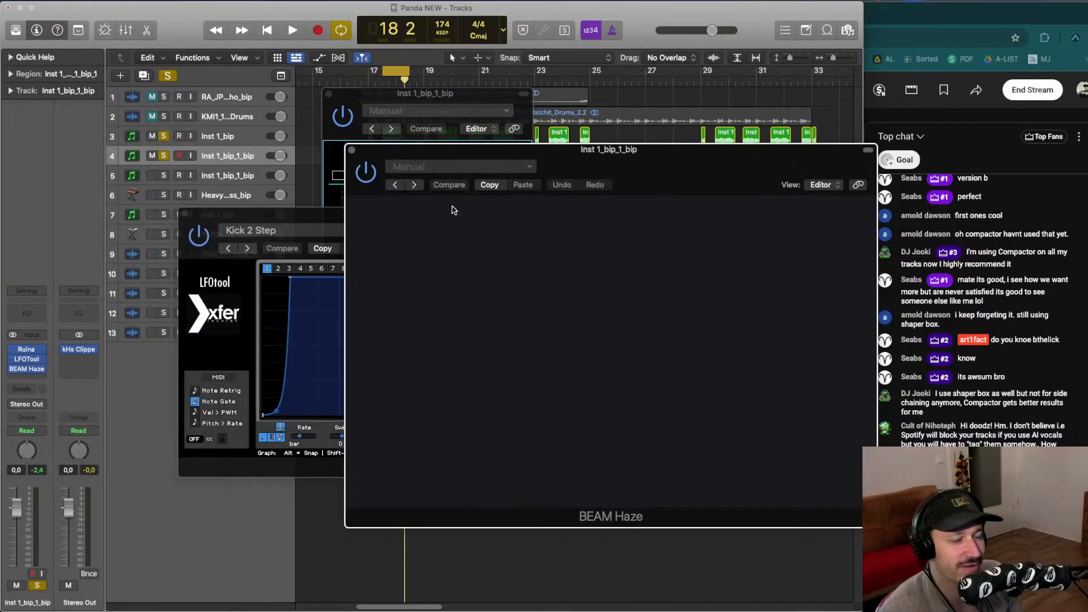
left_click_drag(514, 149, 334, 154)
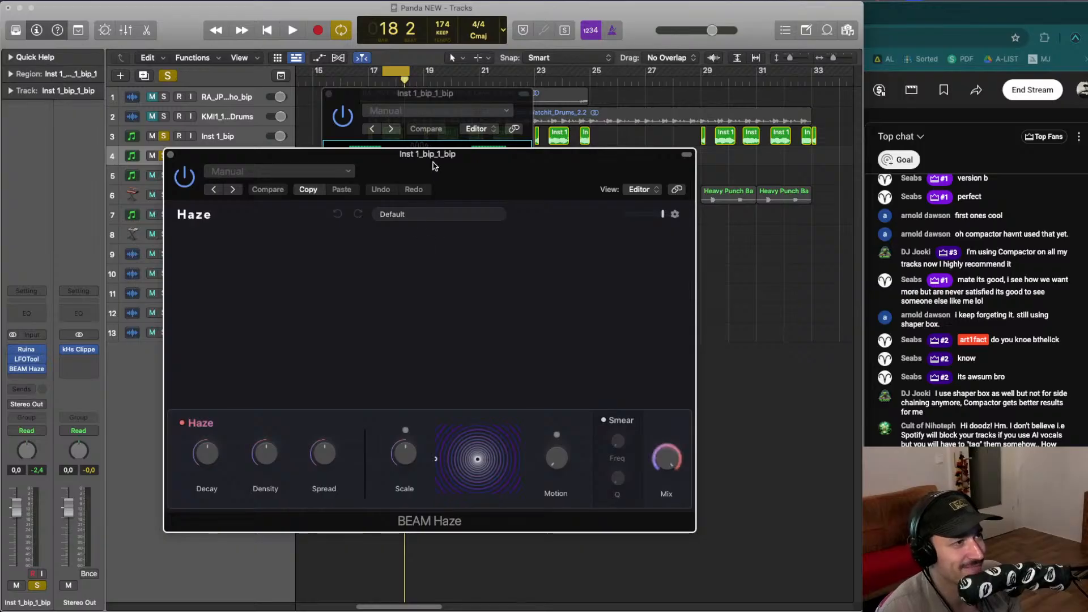
left_click_drag(435, 166, 419, 165)
- Open the Haze preset browser and audition Bathroom Acoustics, Droplet Verb and Honky-Tonk
key("space")
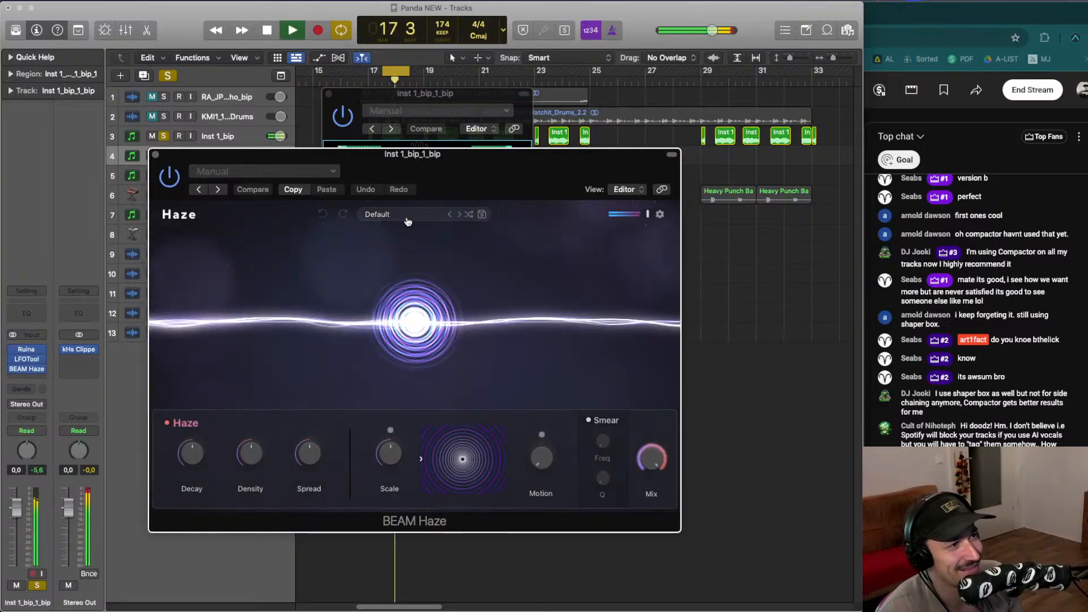
left_click(462, 216)
left_click(451, 258)
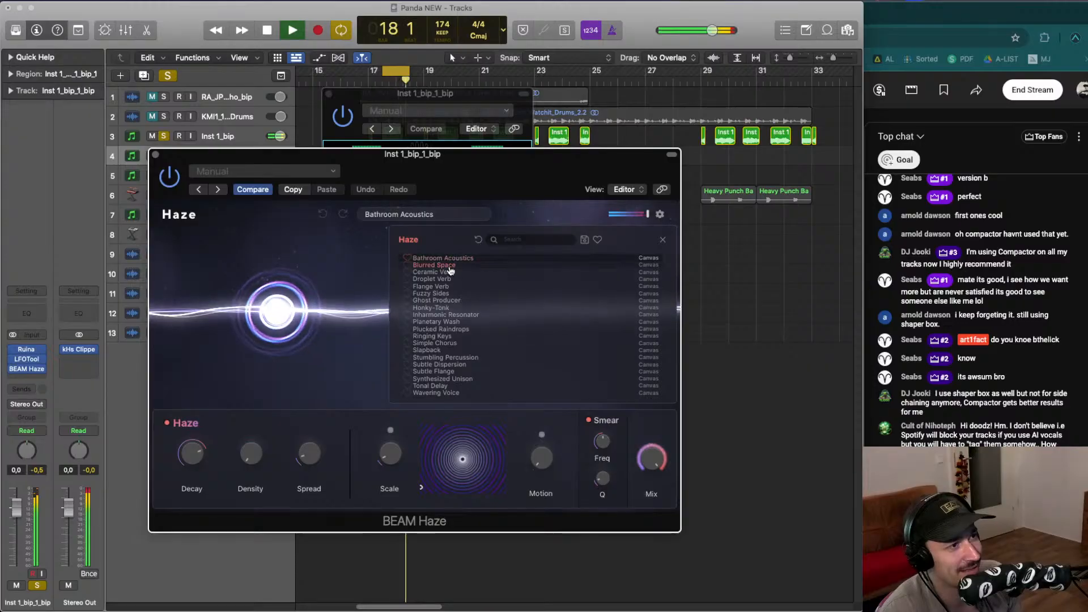
left_click(452, 279)
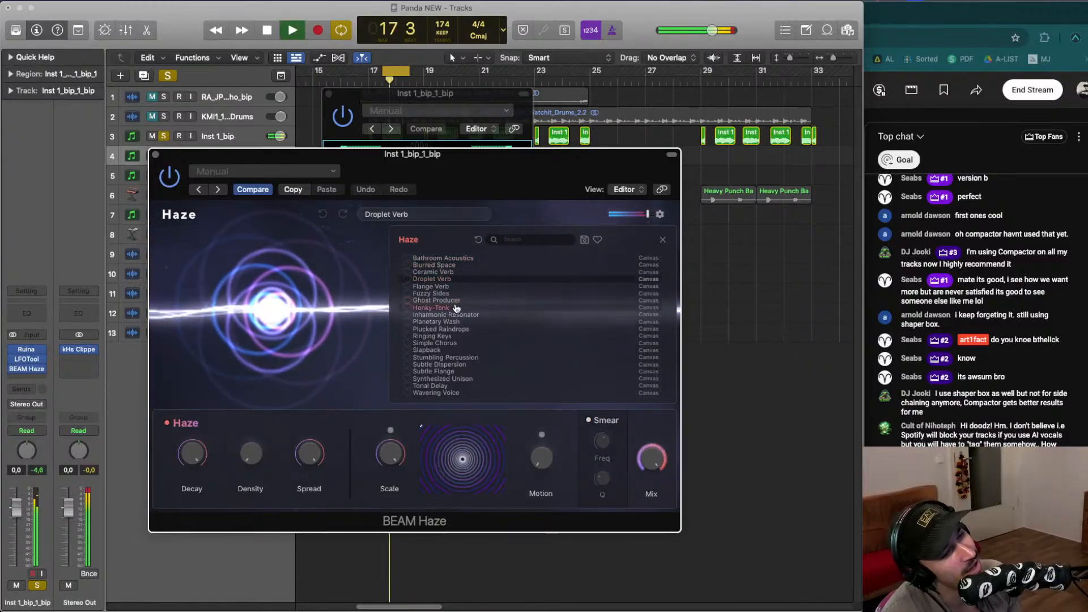
left_click(456, 307)
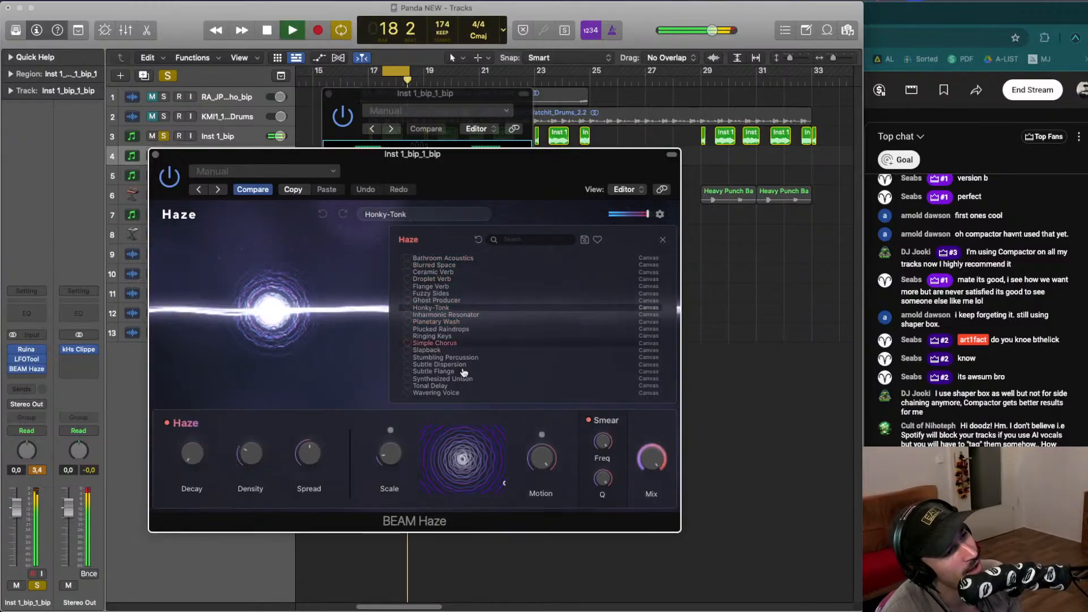
key("space")
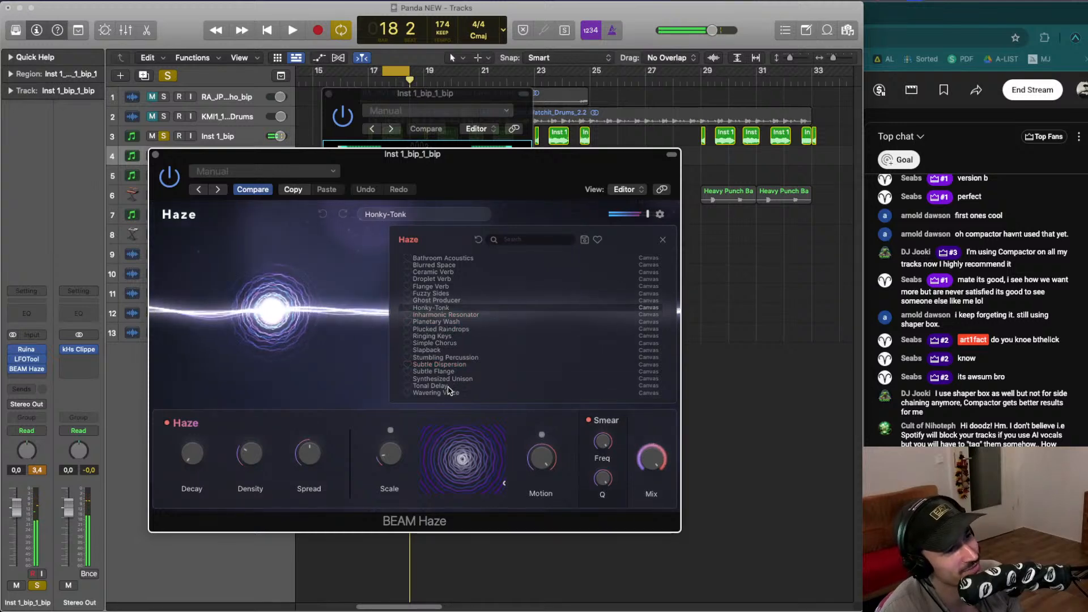
- Audition the Subtle Flange and Simple Chorus presets, then reselect Honky-Tonk
left_click(446, 372)
key("space")
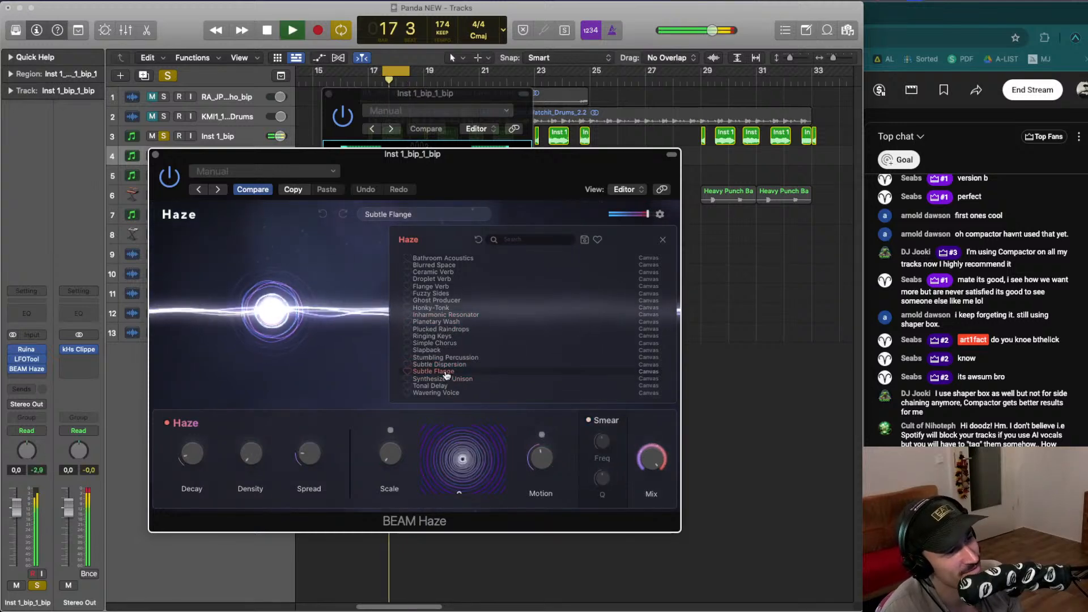
left_click(447, 343)
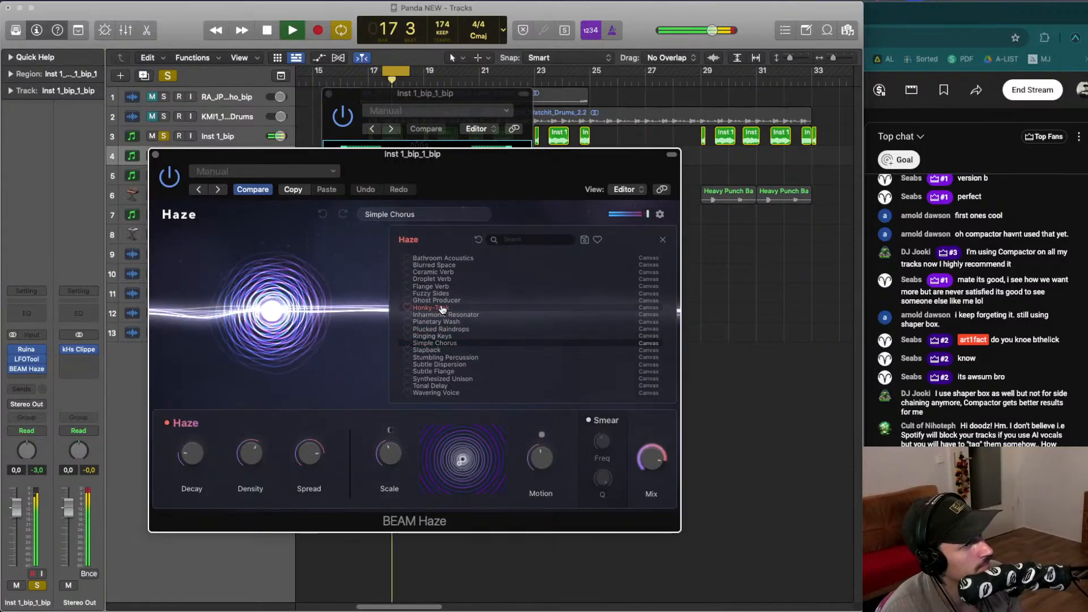
left_click(443, 307)
key("space")
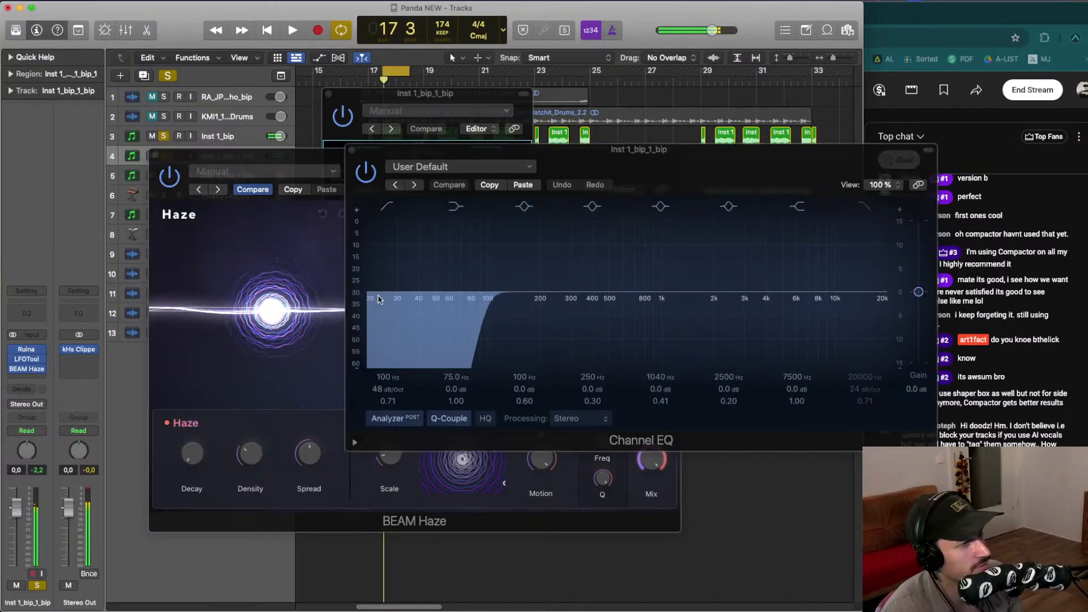
- Raise the Channel EQ high-pass frequency to about 620 Hz and close the EQ window
mouse_move(490, 333)
left_mouse_down()
mouse_move(575, 324)
mouse_move(587, 345)
mouse_move(612, 334)
left_mouse_up()
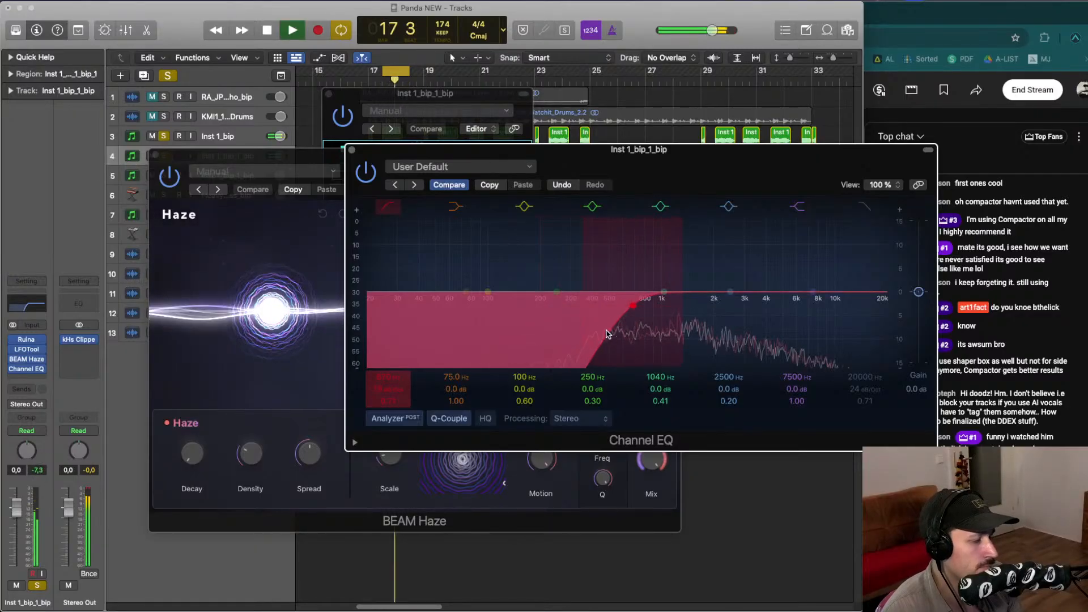
left_click_drag(398, 149, 252, 143)
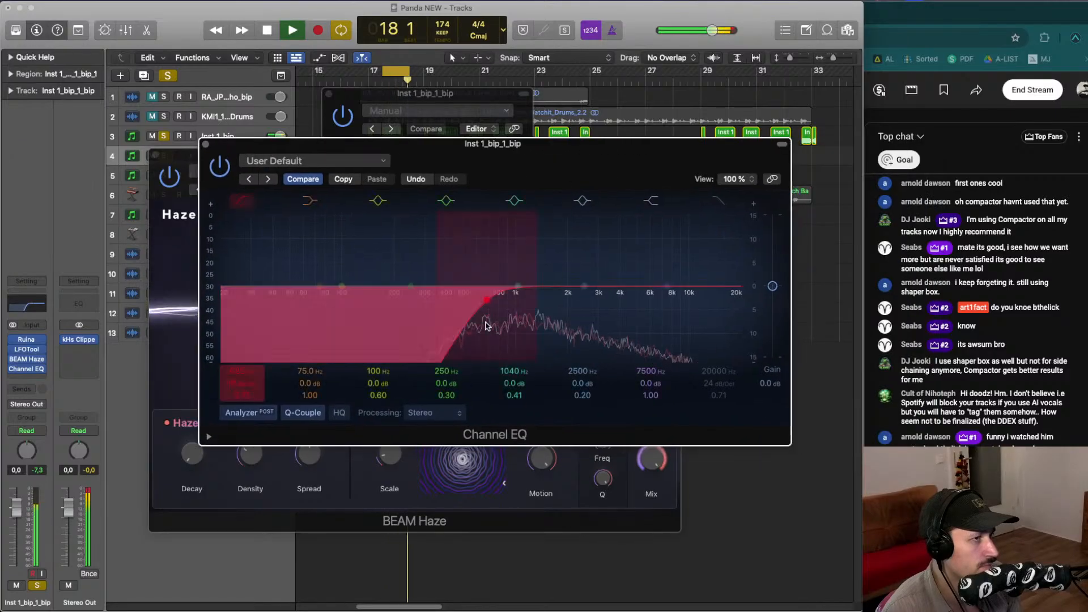
key("space")
left_click(206, 144)
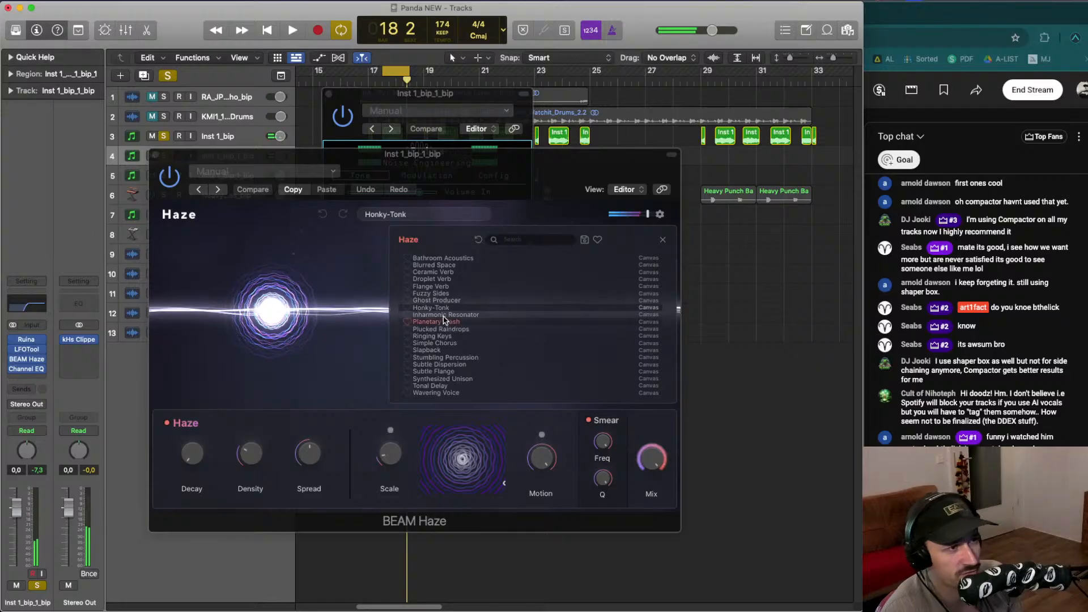
- Audition the Planetary Wash, Simple Chorus and Slapback Haze presets with playback
left_click(446, 315)
key("space")
left_click(452, 344)
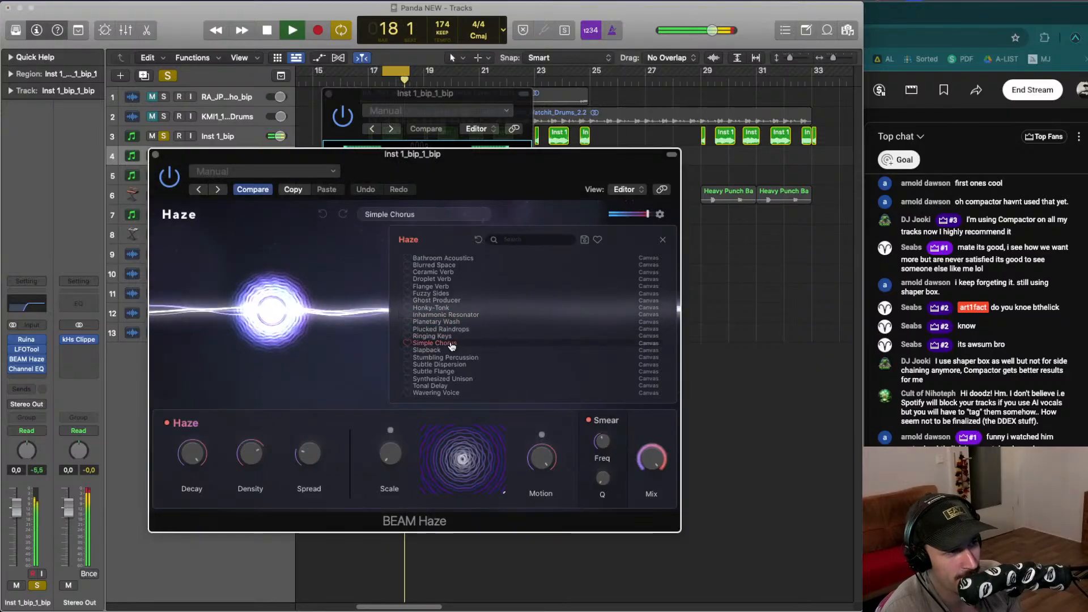
key("space")
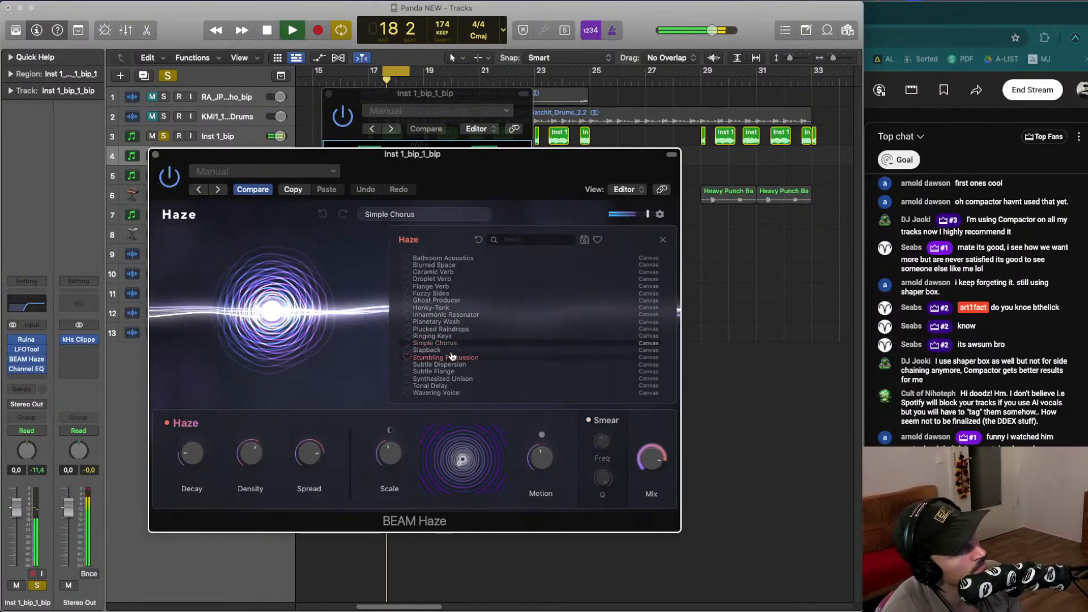
left_click(446, 349)
key("space")
key("space")
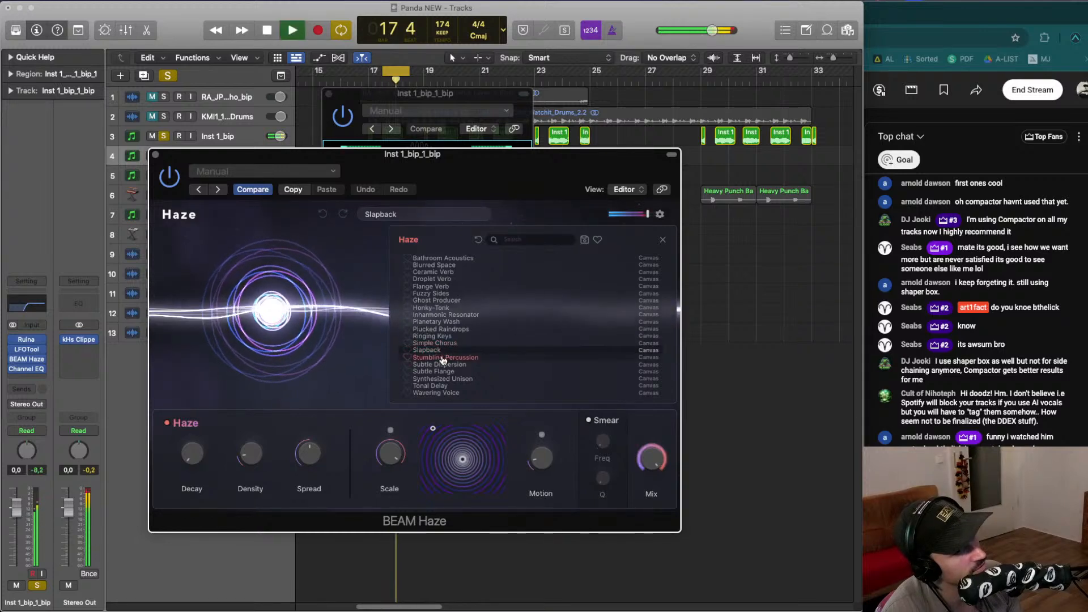
- Step through Stumbling Percussion and Subtle Dispersion to the Subtle Flange preset
left_click(443, 358)
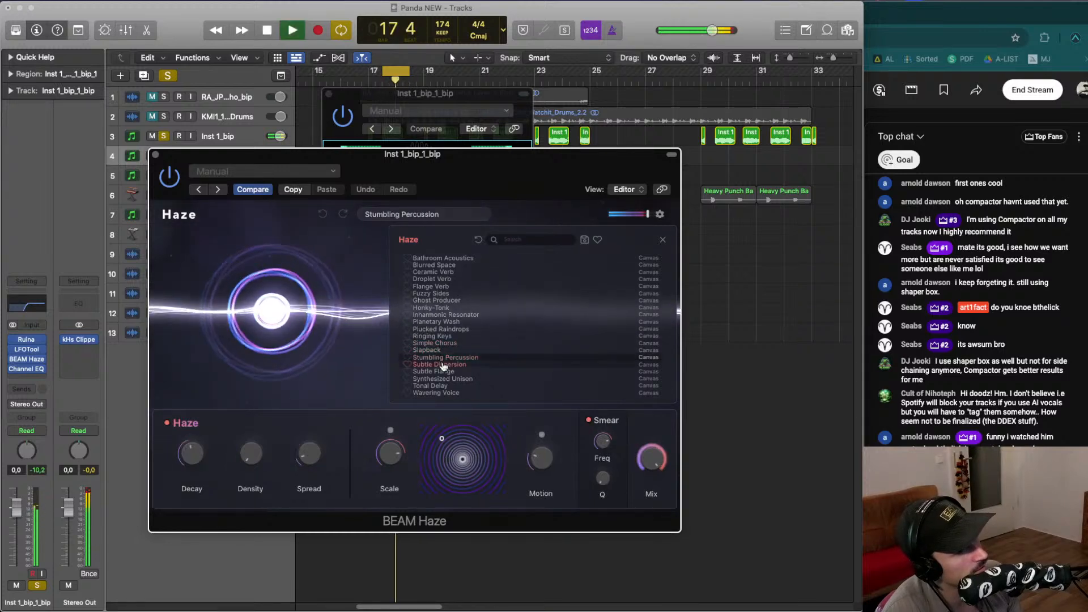
left_click(444, 365)
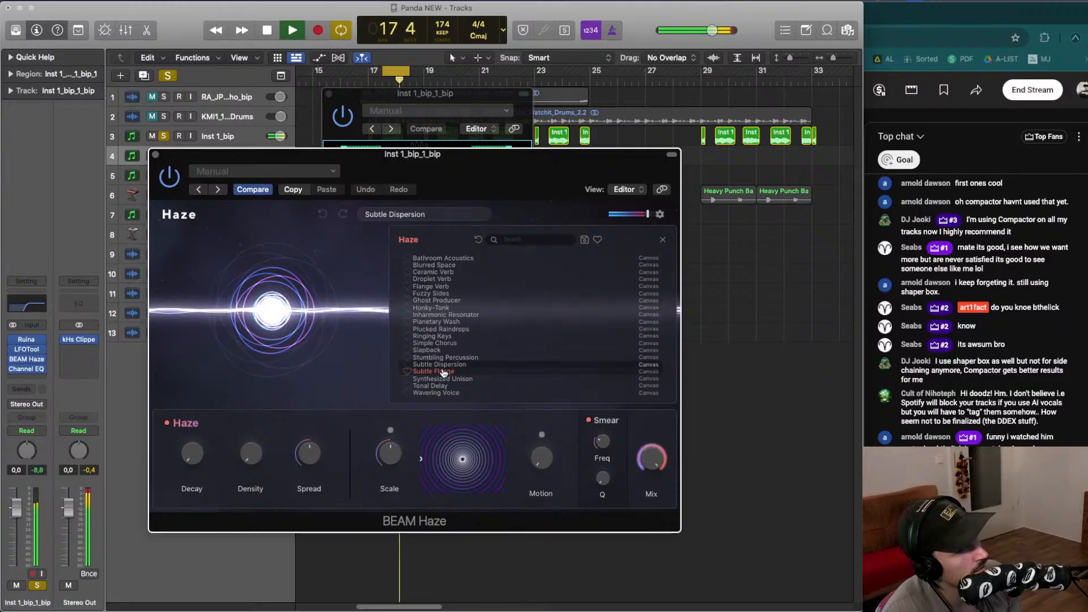
left_click(443, 371)
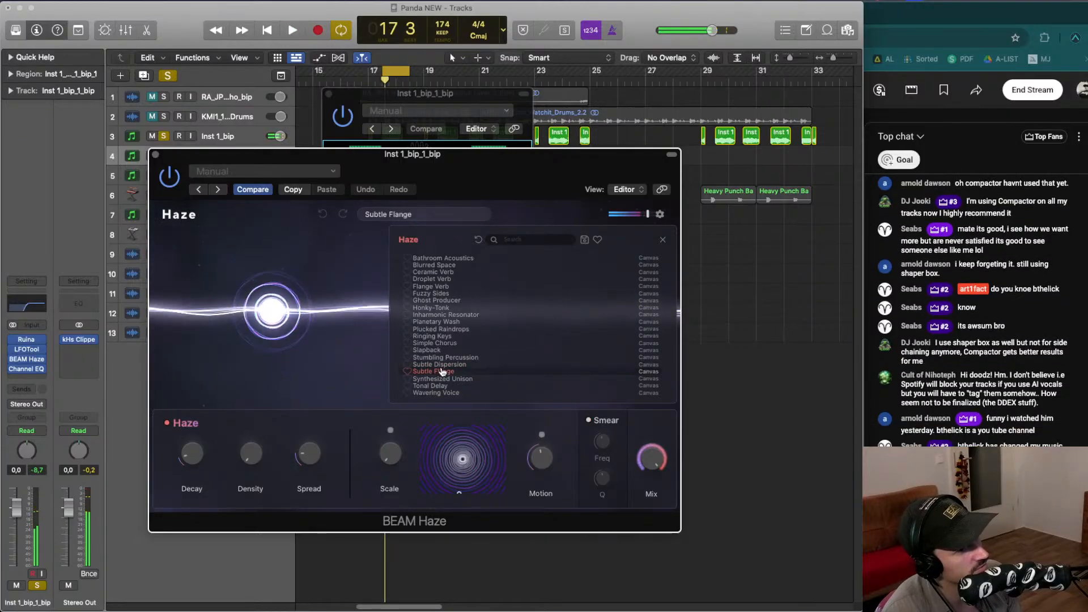
- Audition the Subtle Dispersion, Synthesized Unison and Tonal Delay presets with playback, settling on Subtle Flange
left_click(443, 366)
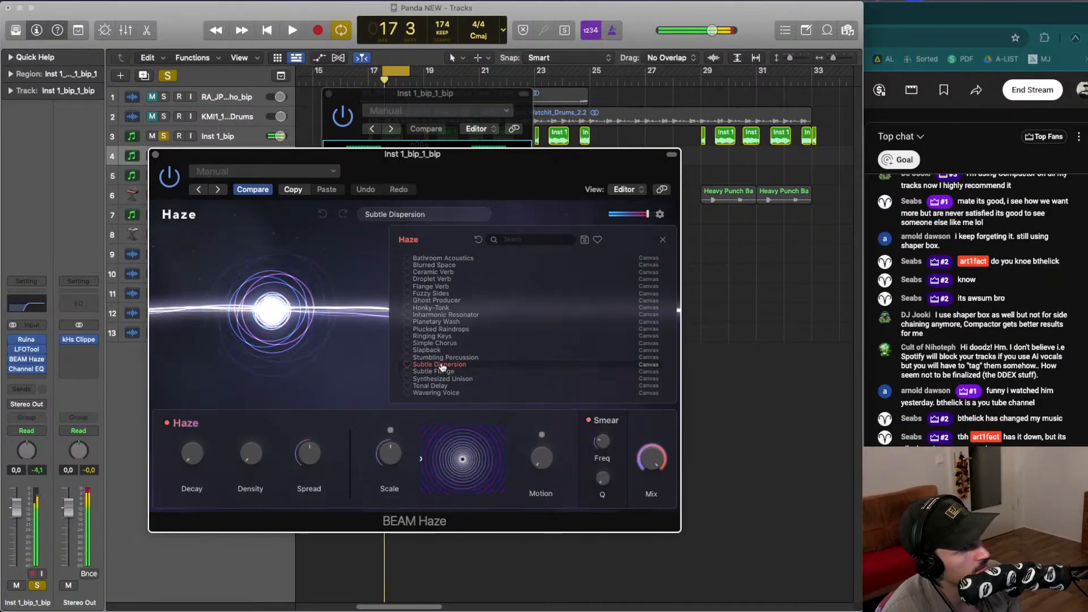
left_click(447, 378)
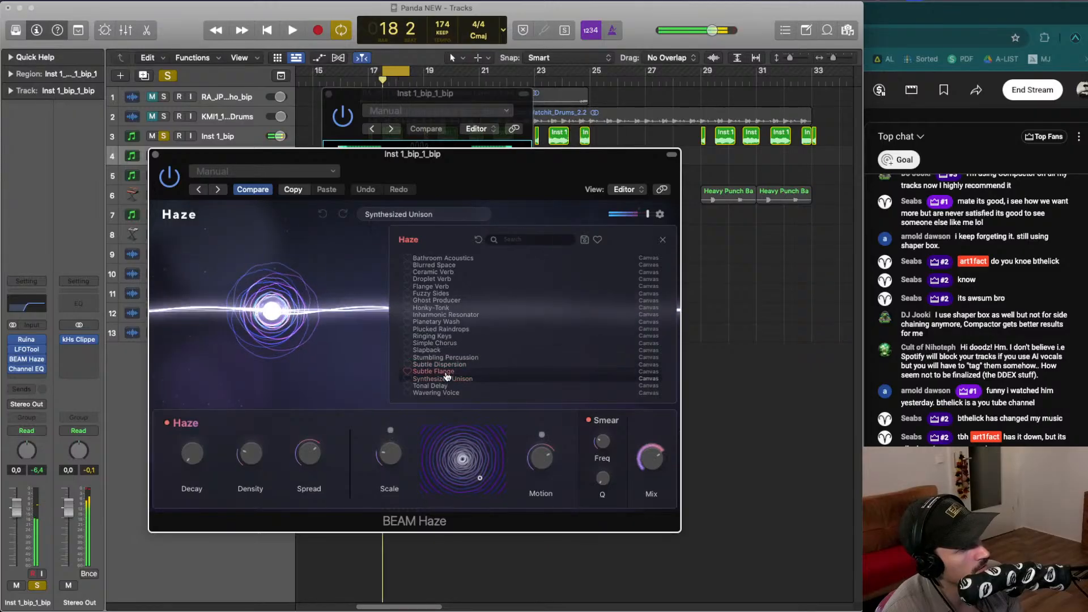
left_click(451, 387)
key("space")
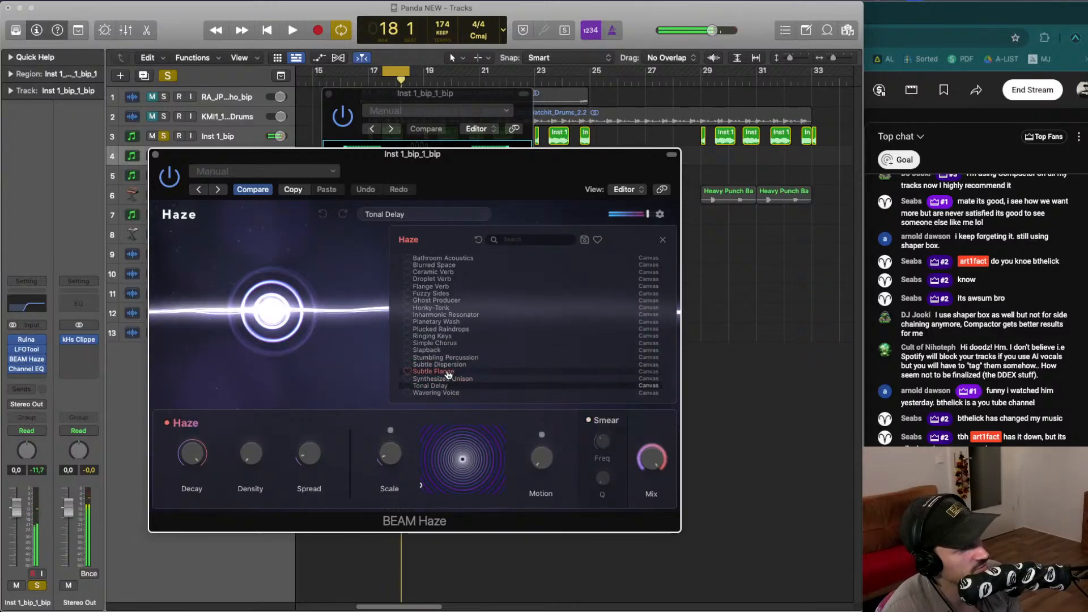
key("space")
left_click(448, 372)
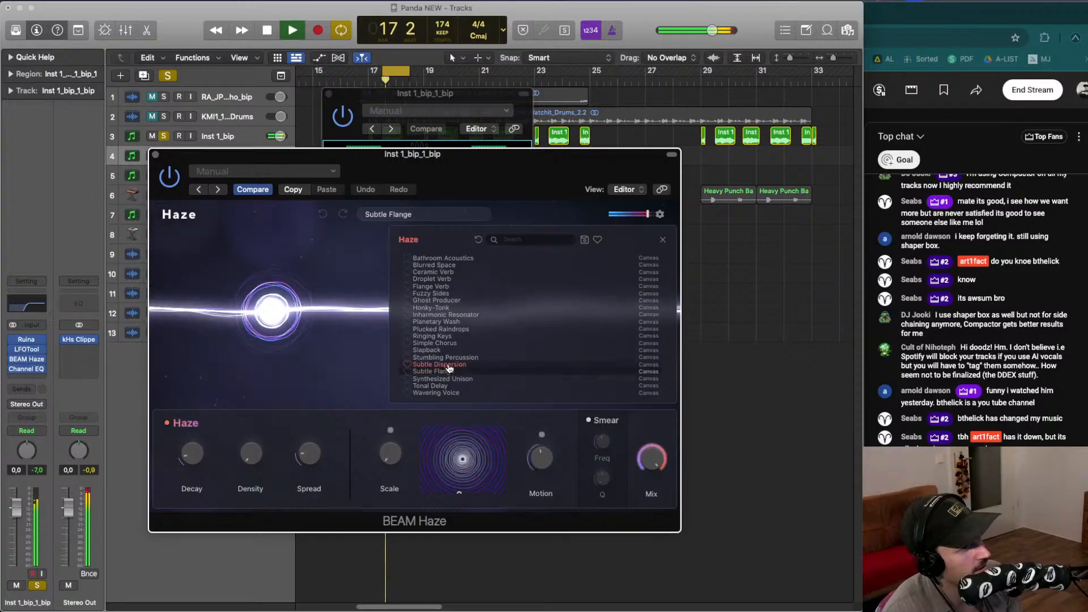
left_click(448, 366)
key("space")
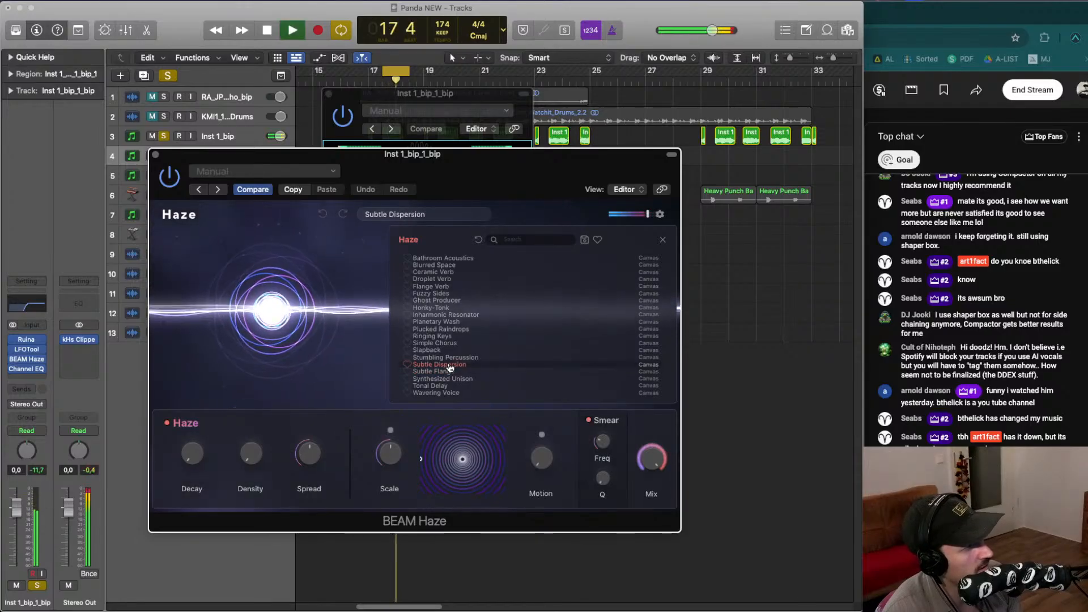
left_click(452, 373)
key("space")
- Open the Channel EQ and move the 1040 Hz bell band down to 640 Hz with a -1.7 dB cut
key("space")
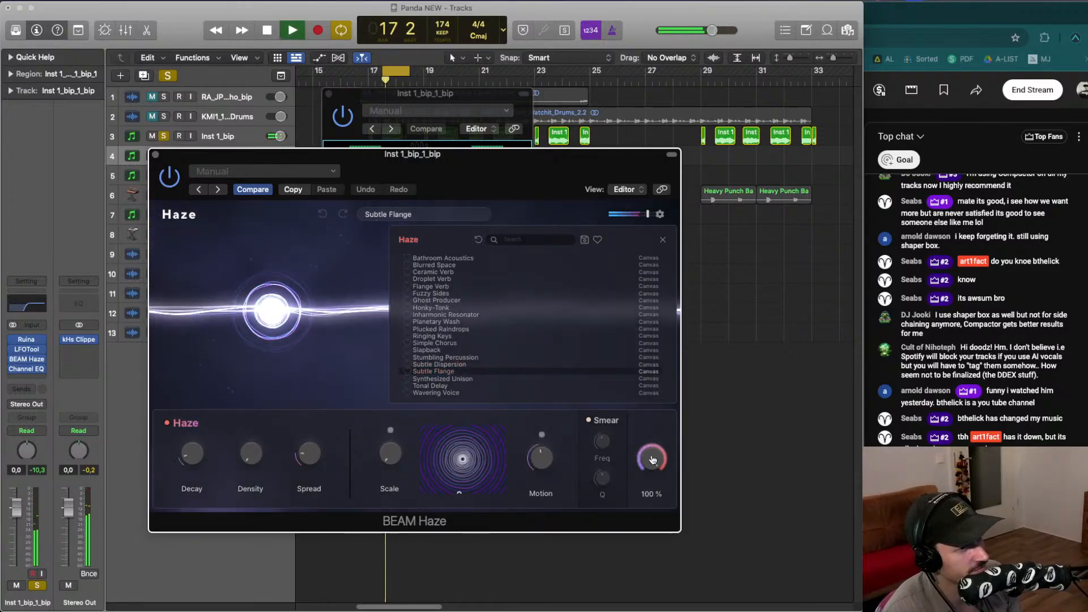
mouse_move(32, 369)
key("space")
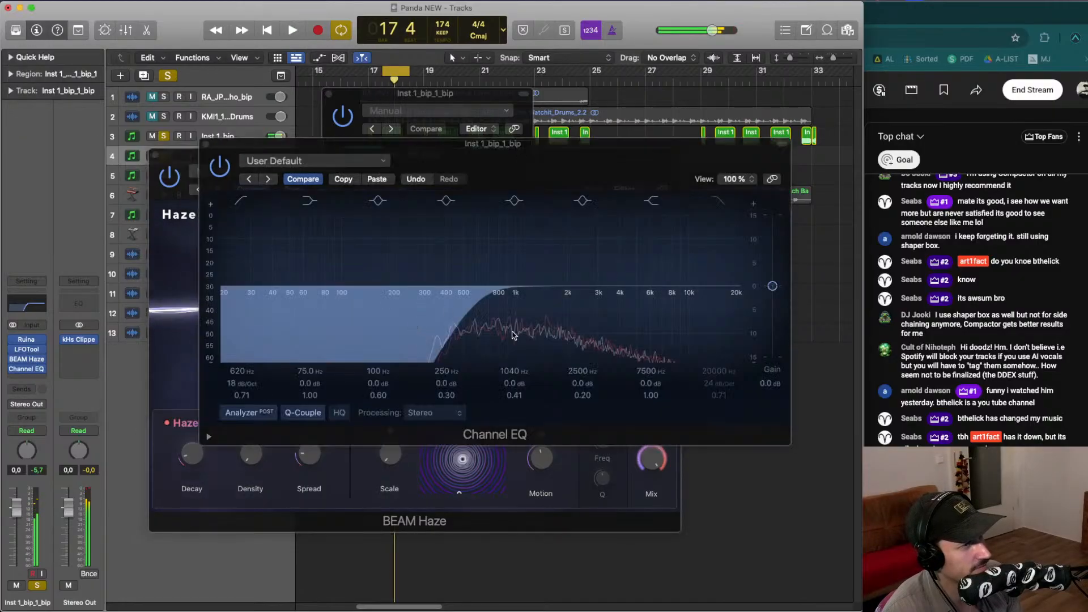
key("space")
key("space")
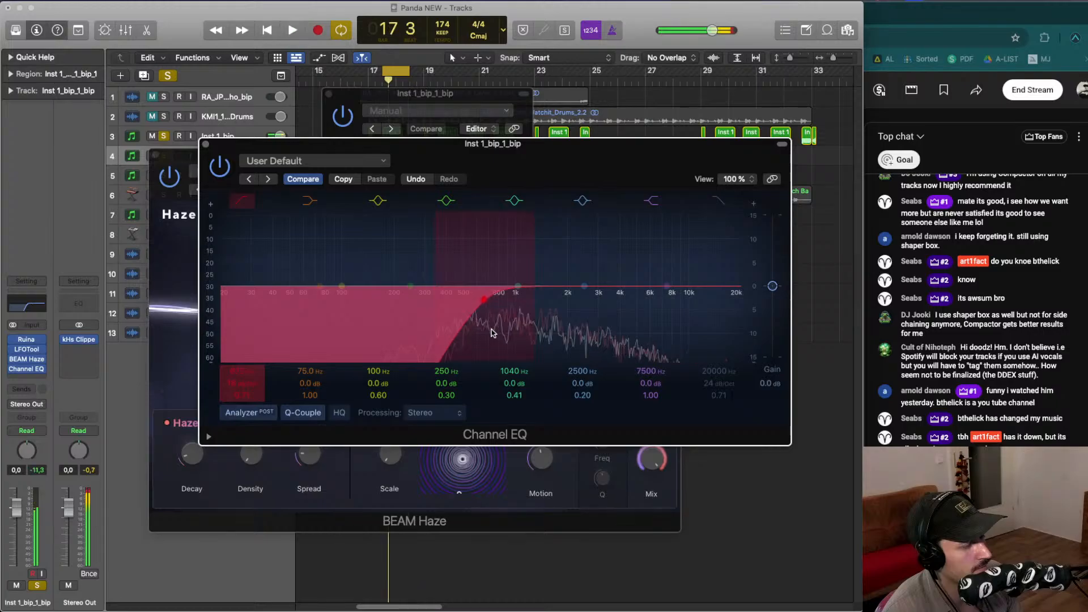
key("space")
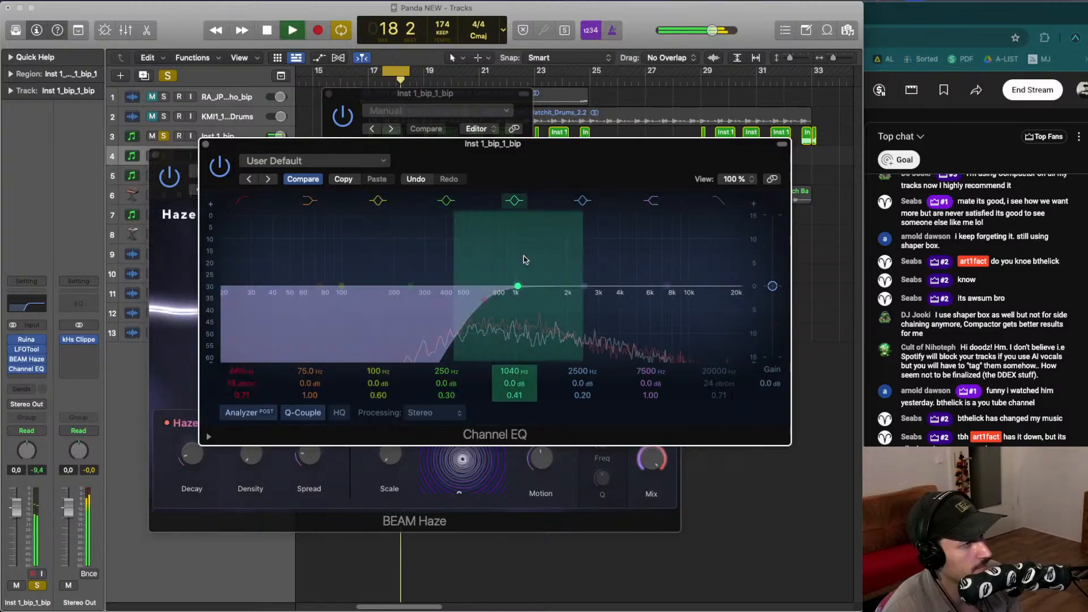
left_click_drag(524, 260, 481, 267)
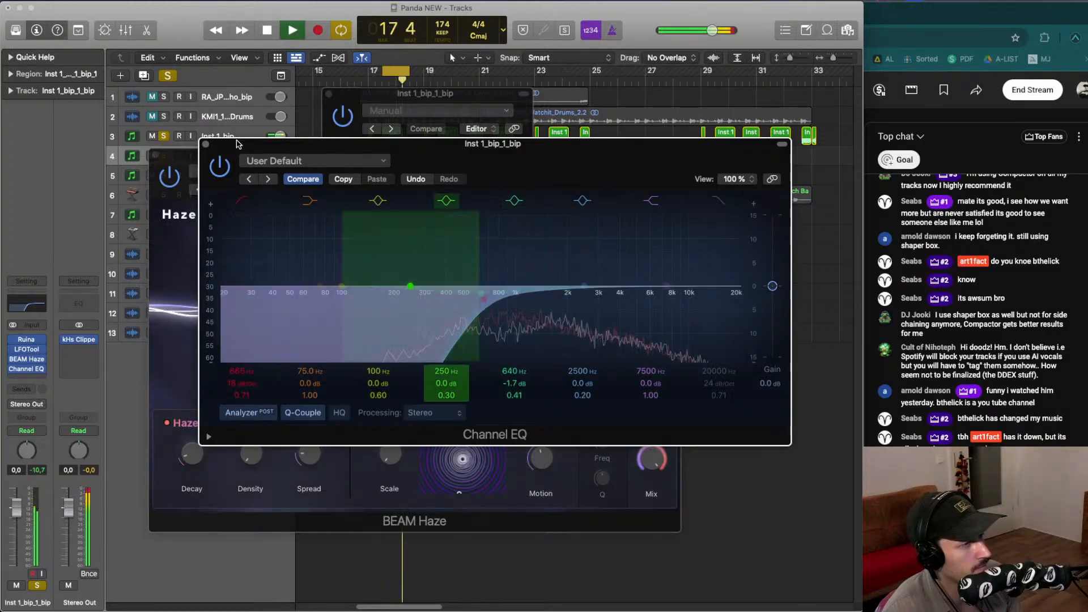
- Close the Channel EQ, LFOTool and Ruina plug-in windows
left_click(156, 154)
key("space")
left_click_drag(333, 146, 310, 143)
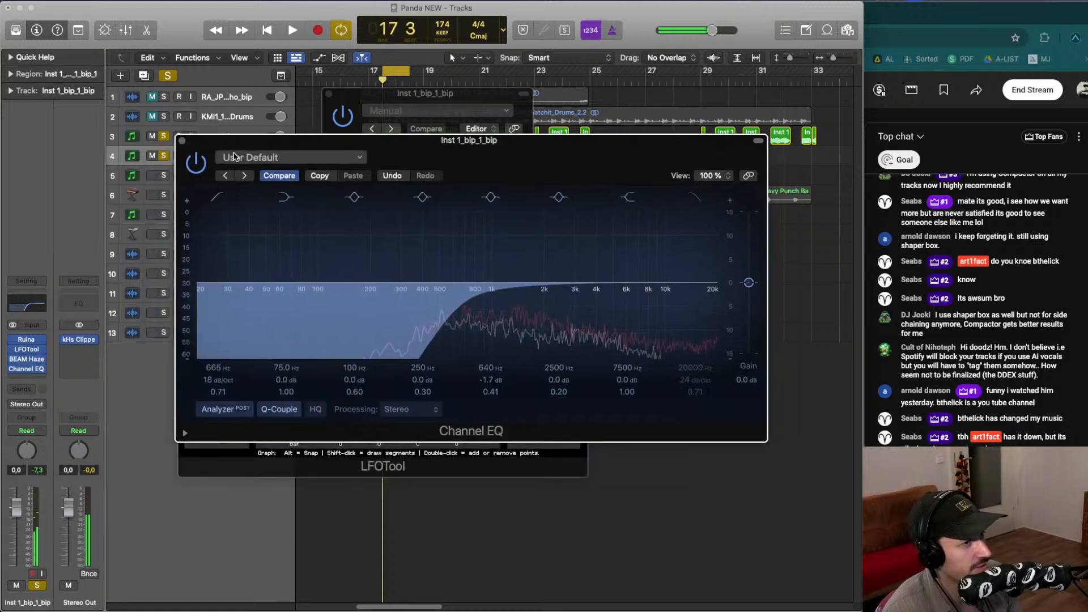
key("space")
left_click(182, 141)
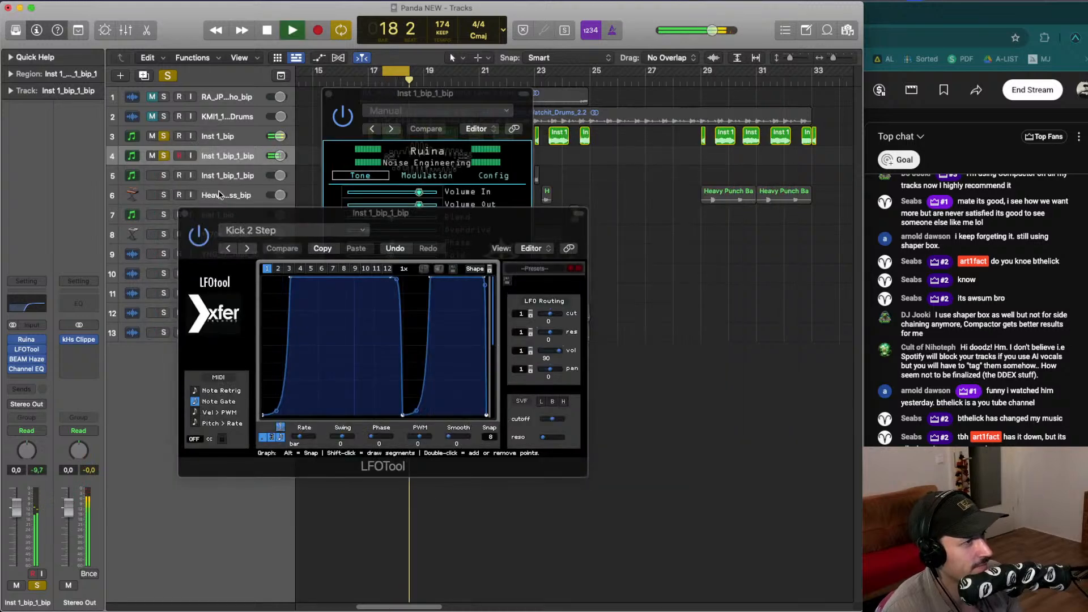
left_click(187, 213)
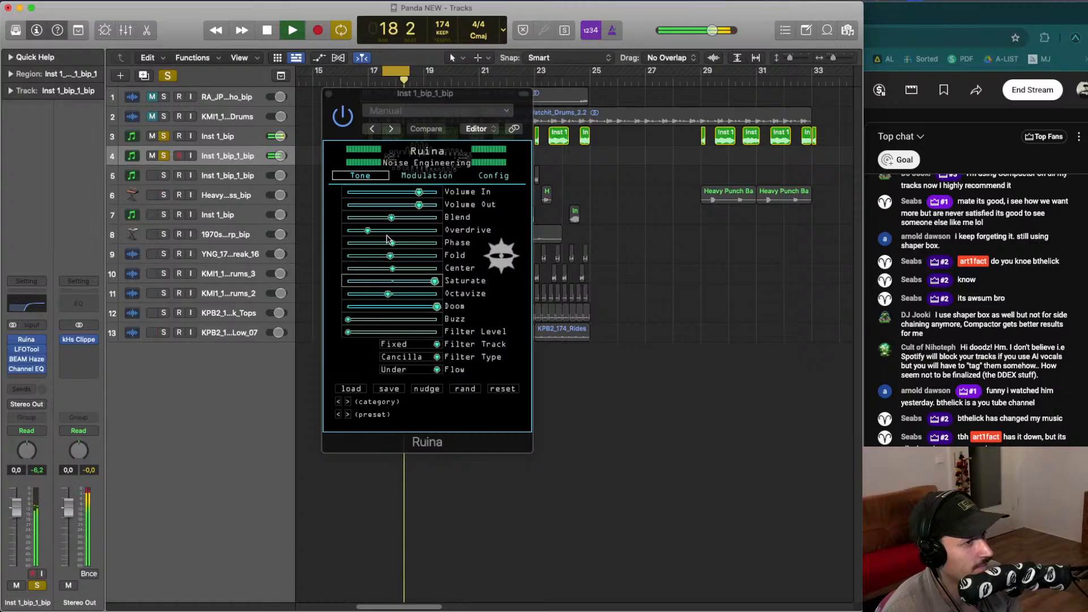
left_click_drag(391, 218, 388, 223)
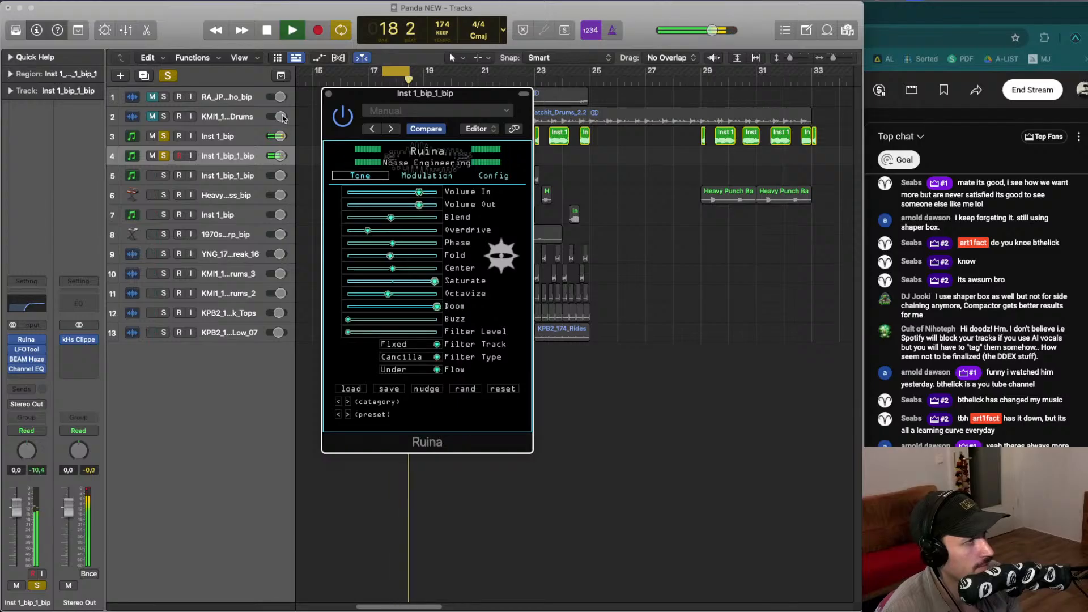
left_click(329, 93)
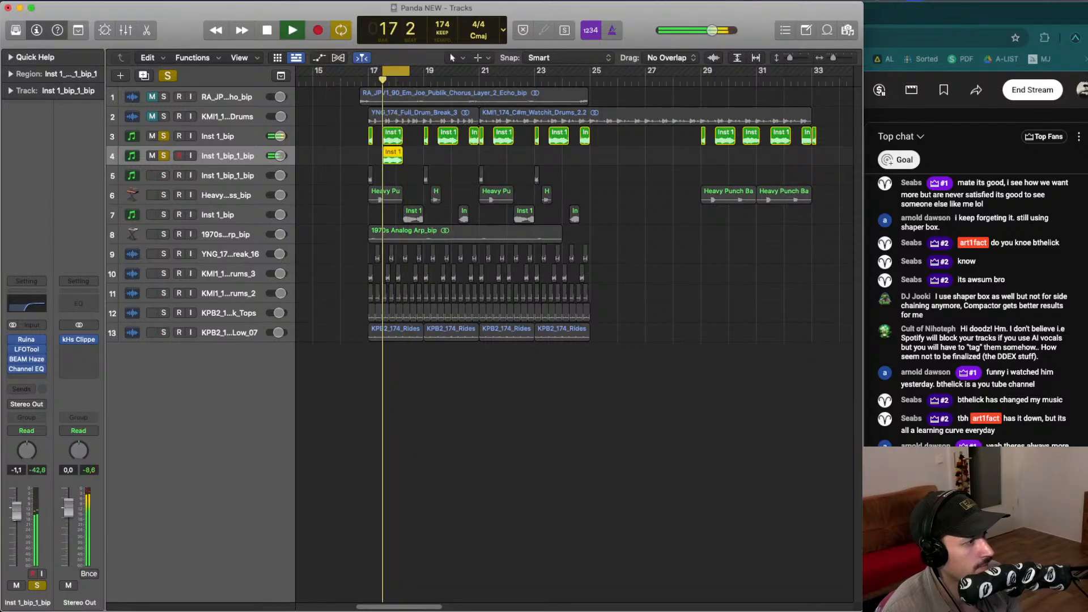
- Lower the bip channel volume to -2.0 dB and set a cycle range from bar 17 to bar 19
left_click_drag(17, 508, 16, 515)
left_click_drag(369, 70, 479, 71)
key("space")
key("space")
- Unsolo tracks 3 and 4 and copy the track 4 bip region to bar 19
left_click(164, 136)
left_click(164, 156)
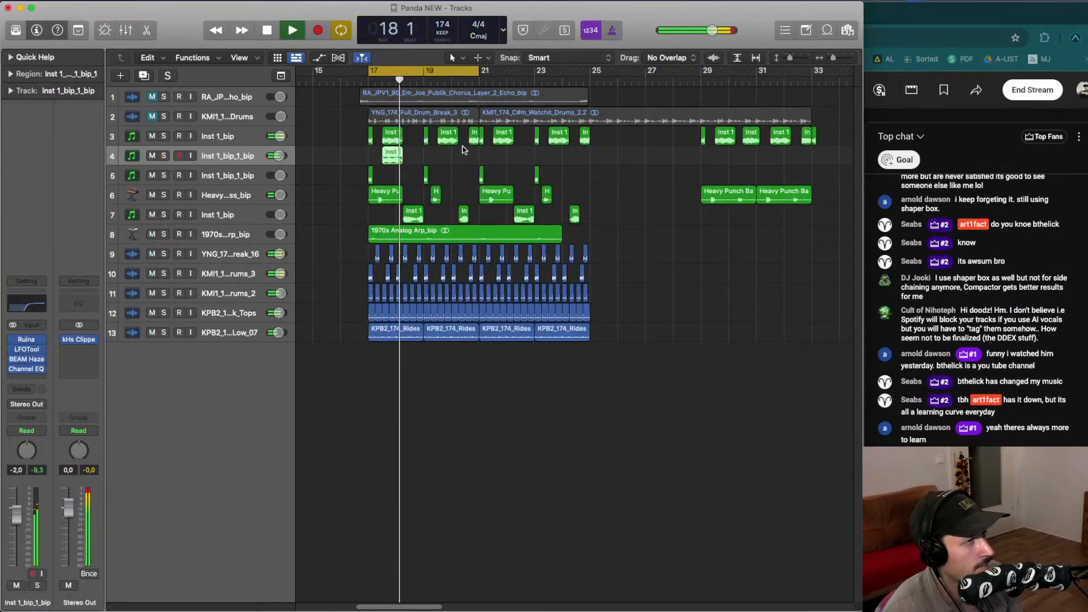
left_click(432, 146)
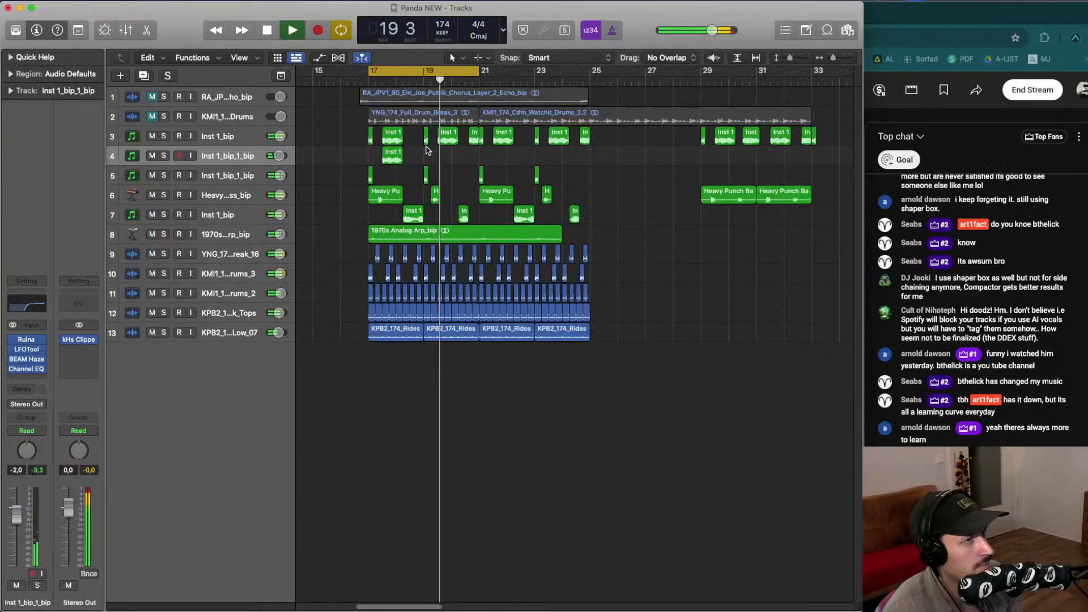
key("space")
left_click_drag(395, 159, 451, 159)
key("space")
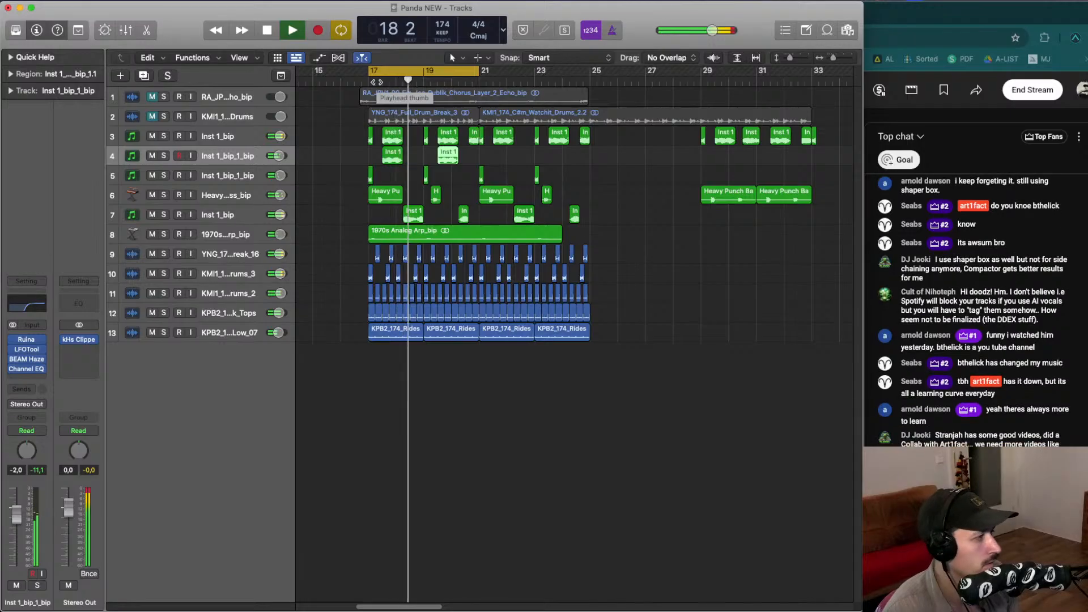
- Play the cycle, reopen BEAM Haze and load the Simple Chorus preset
key("space")
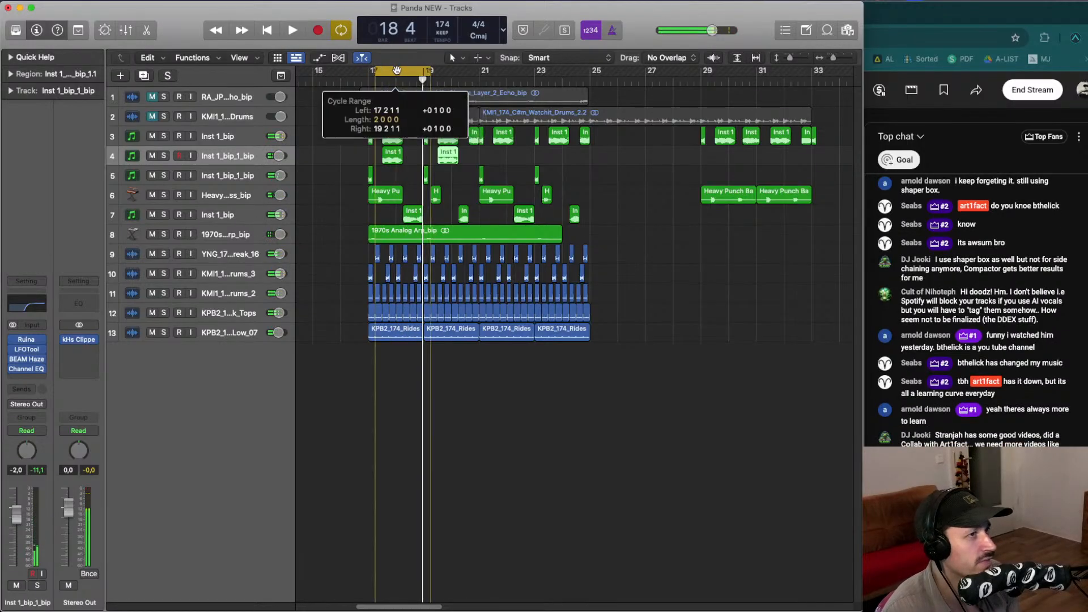
key("space")
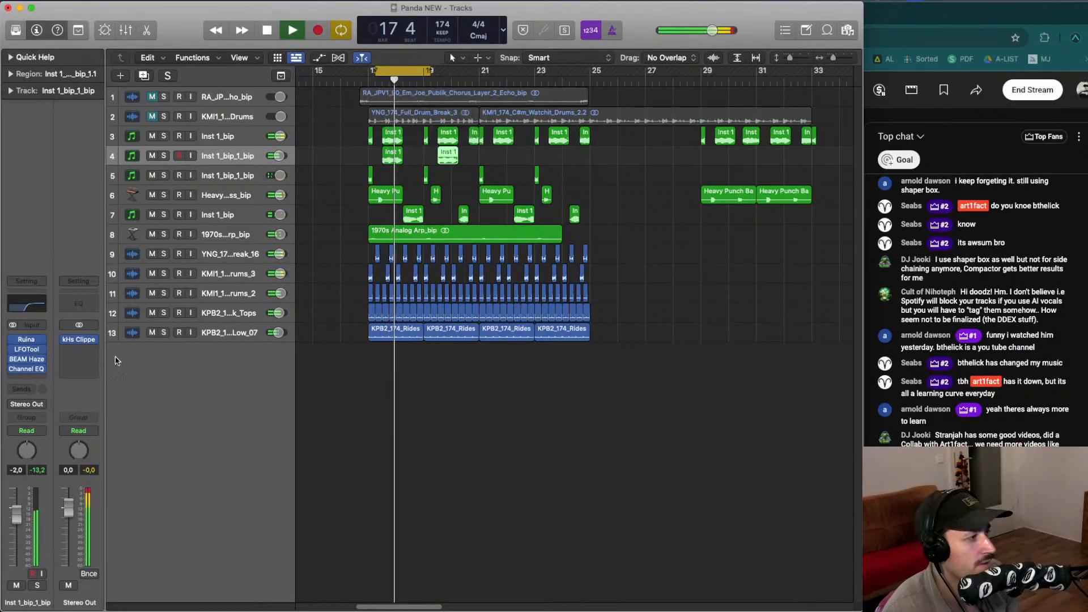
key("space")
left_click(26, 358)
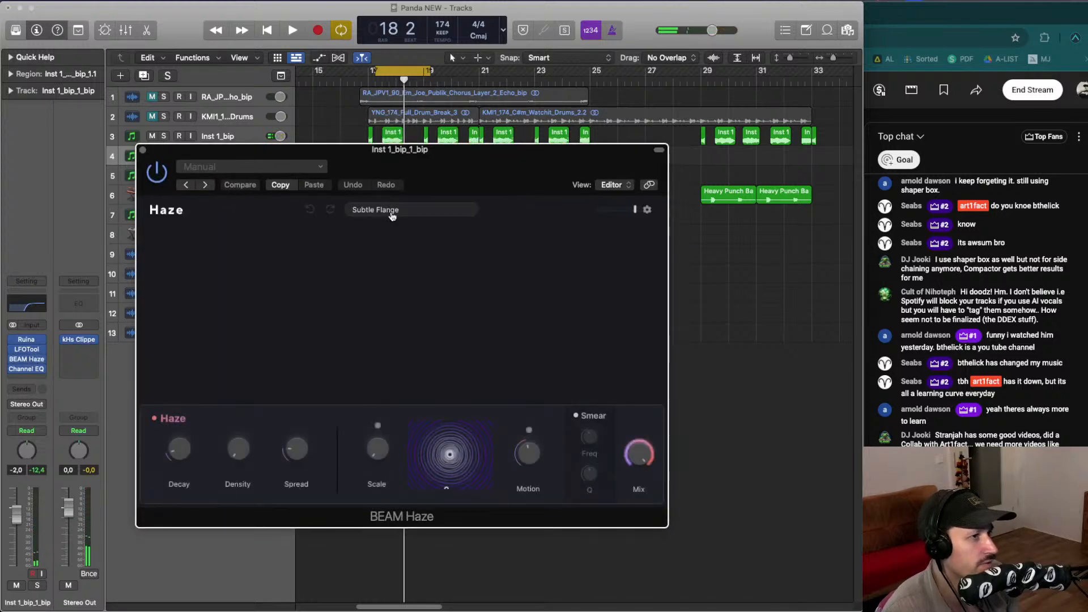
left_click(391, 212)
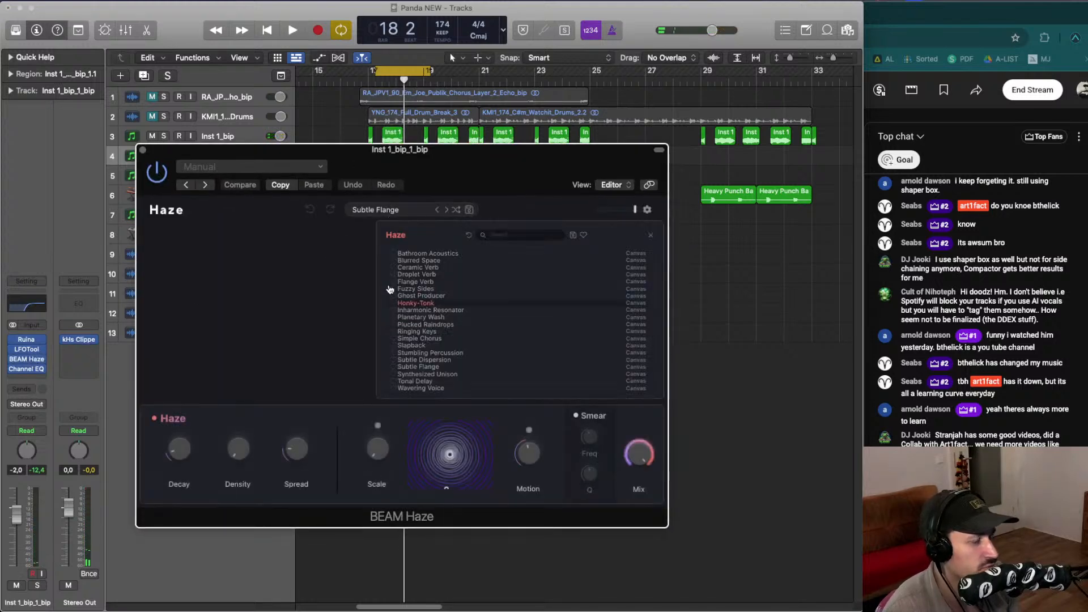
left_click(422, 339)
key("space")
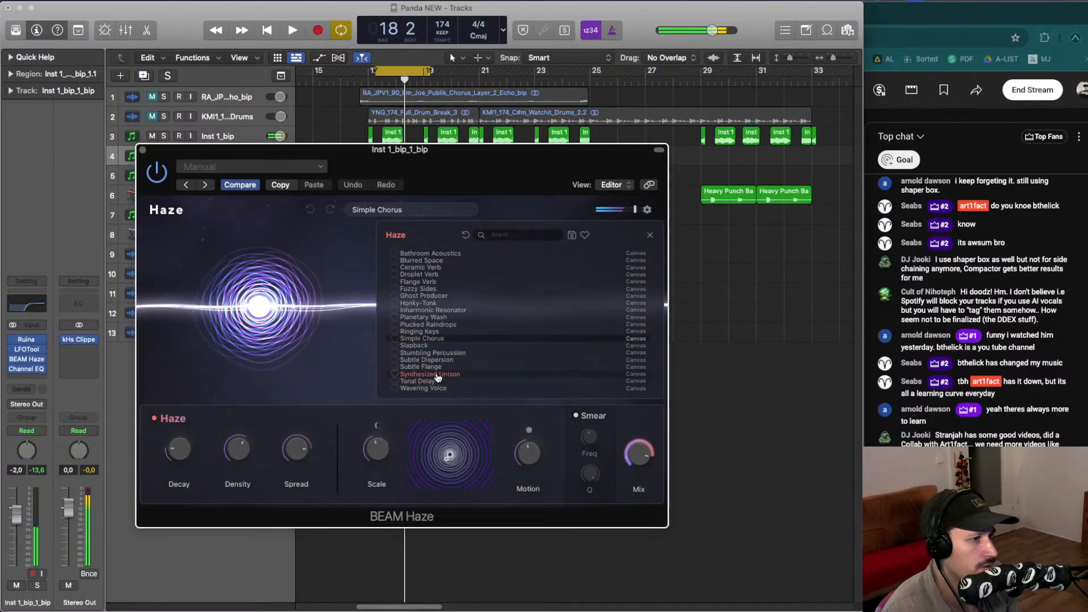
- Audition the Synthesized Unison and Ringing Keys presets and lower the Haze Mix to 84%
left_click(436, 375)
key("space")
left_click(439, 339)
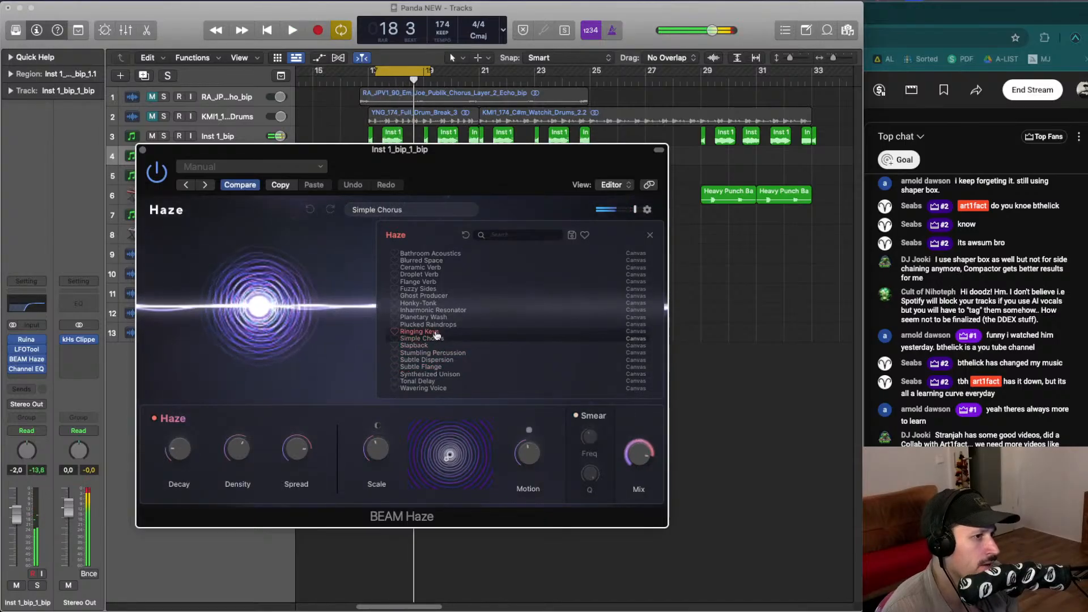
key("space")
left_click(434, 333)
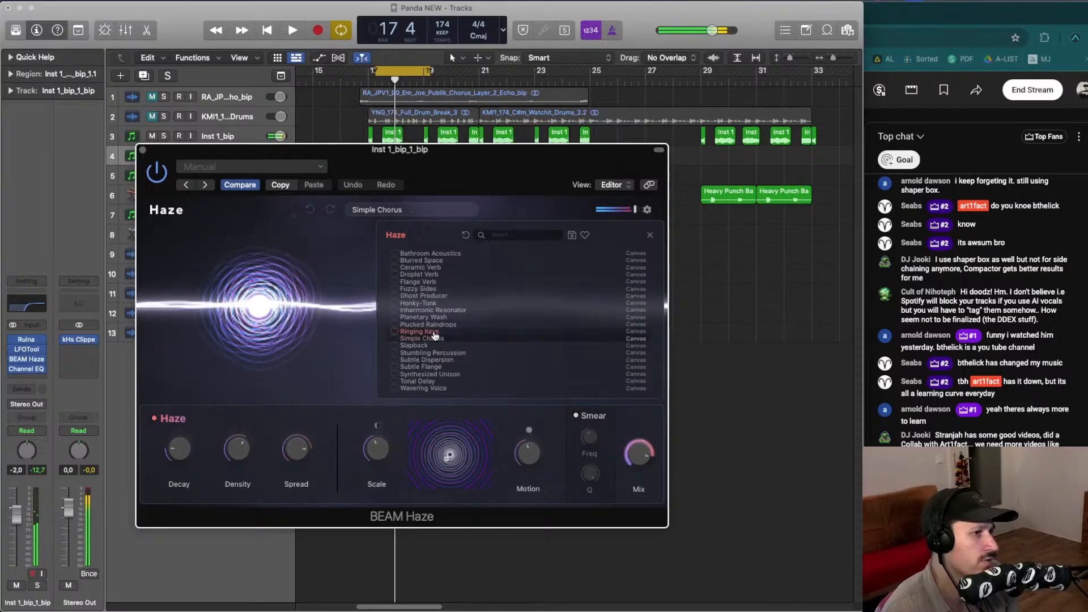
key("space")
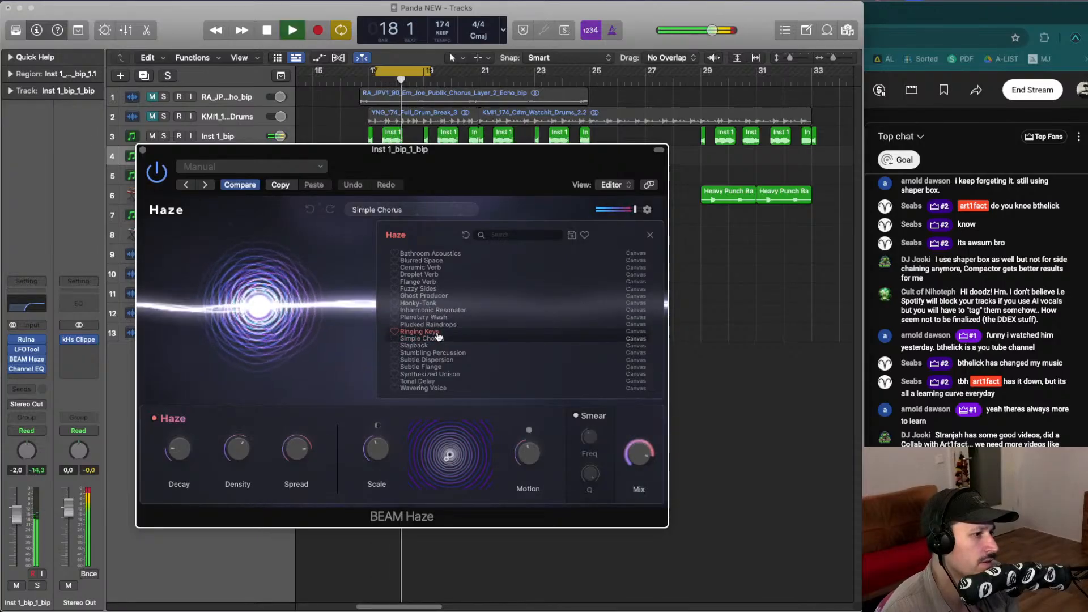
mouse_move(641, 457)
left_mouse_down()
mouse_move(637, 470)
mouse_move(636, 454)
left_mouse_up()
key("space")
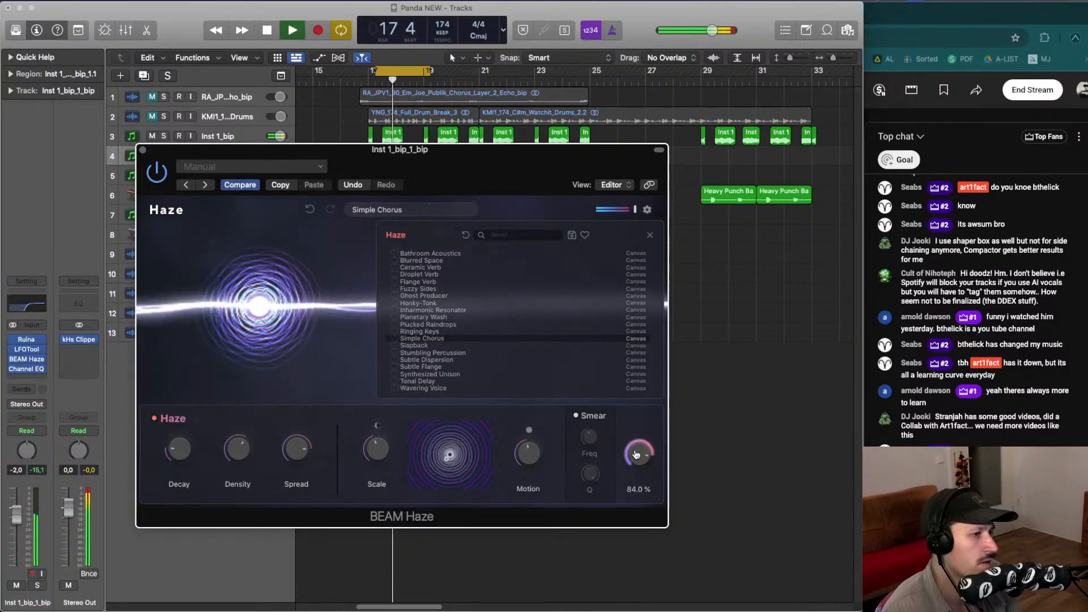
- Audition Stumbling Percussion and Simple Chorus with playback, settling on the Subtle Dispersion preset
left_click(453, 352)
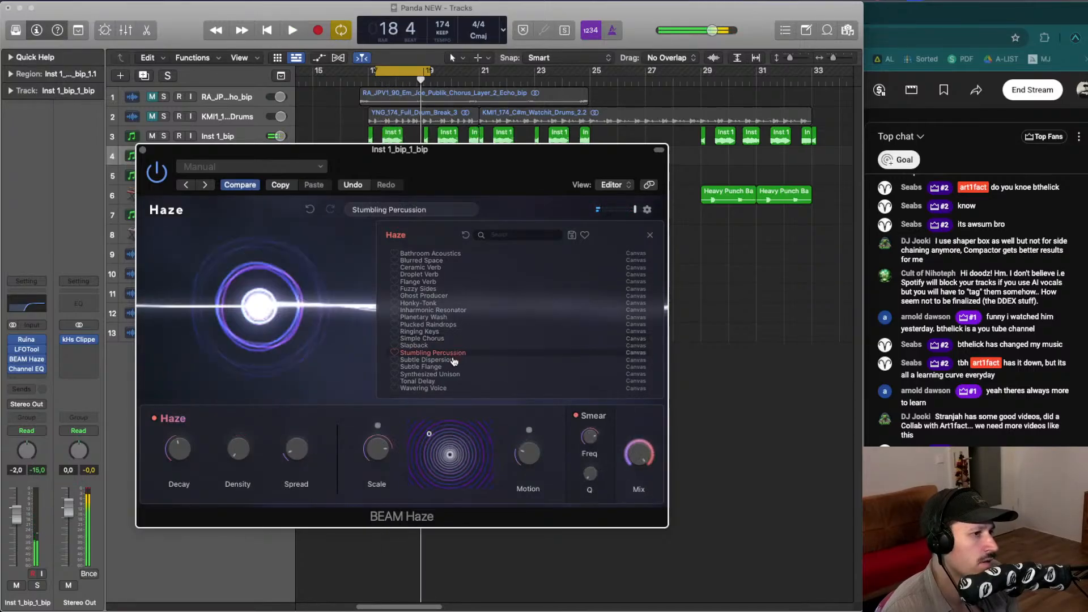
left_click(458, 360)
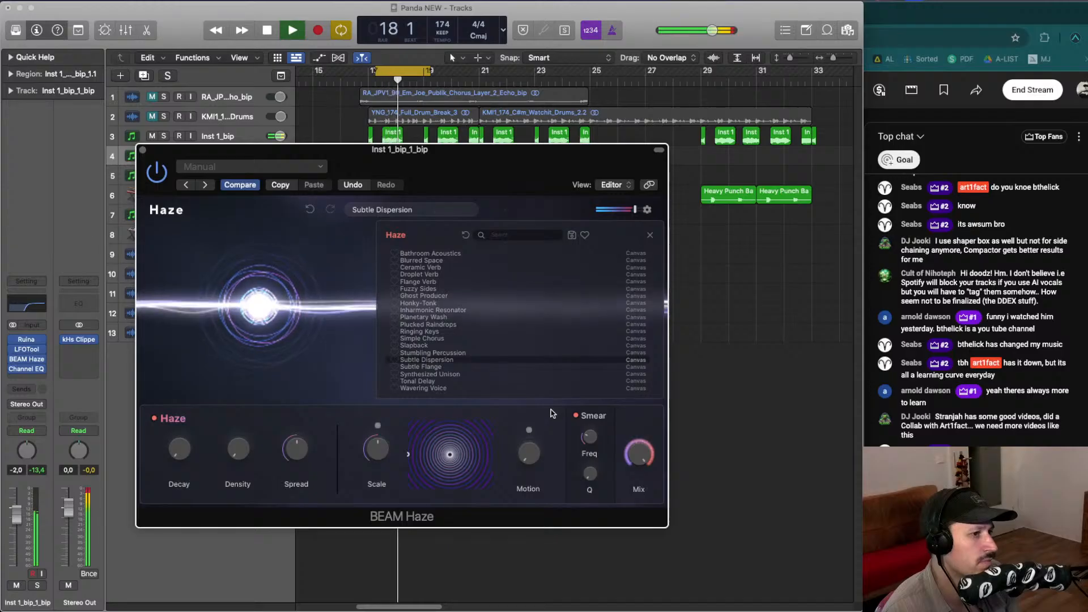
left_click(444, 339)
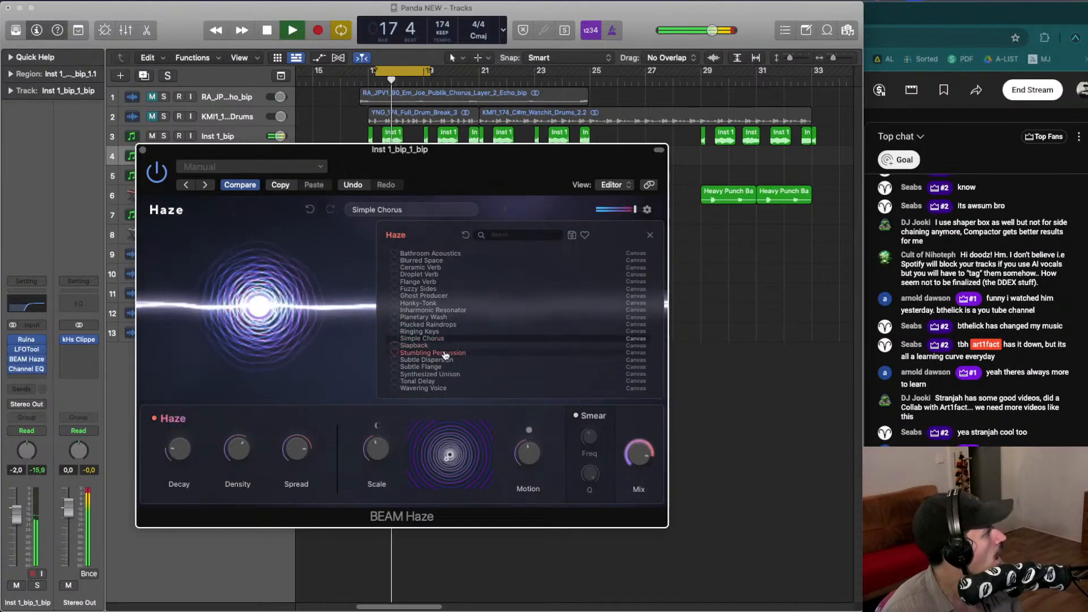
key("space")
left_click(450, 360)
key("space")
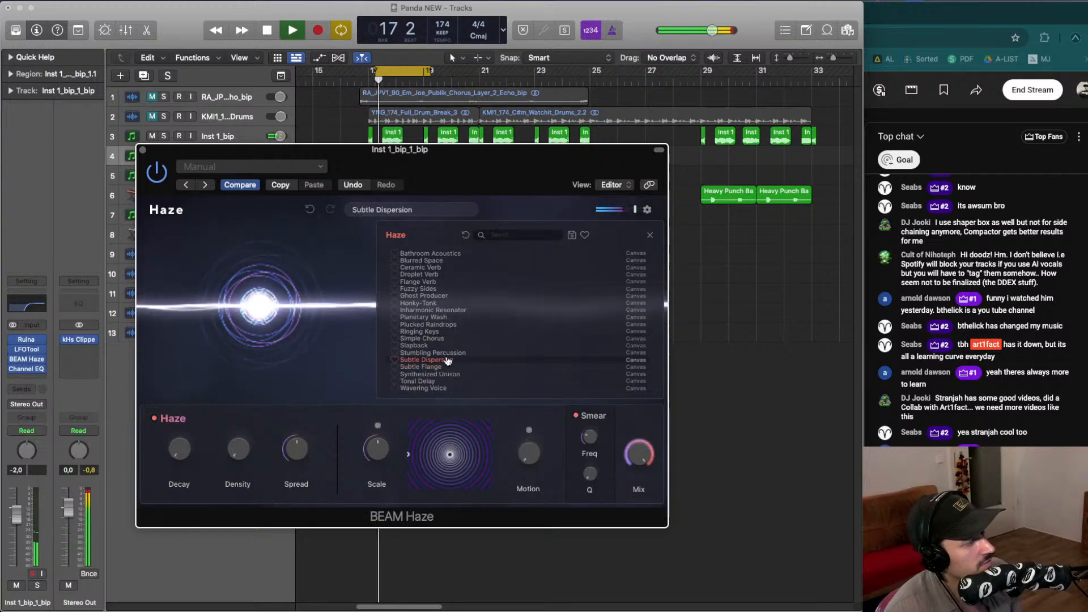
- Close the BEAM Haze window and solo the bip track 4 during playback
left_click(143, 151)
key("space")
left_click(164, 156)
key("space")
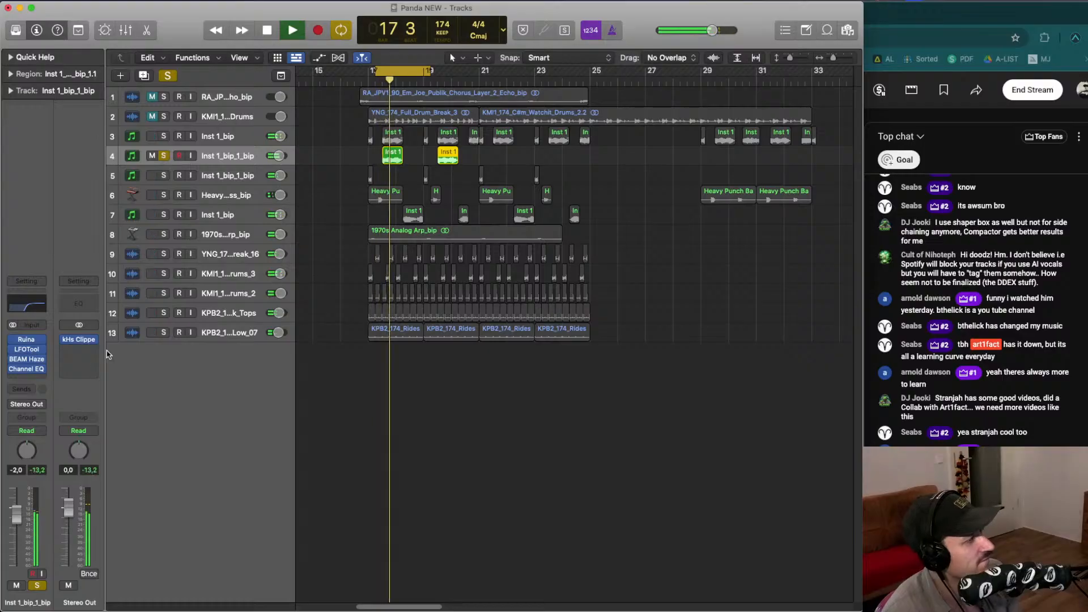
- Insert the Wave Alchemy Magic7 reverb after Channel EQ on the bip track's effect chain and start playback
left_click(41, 378)
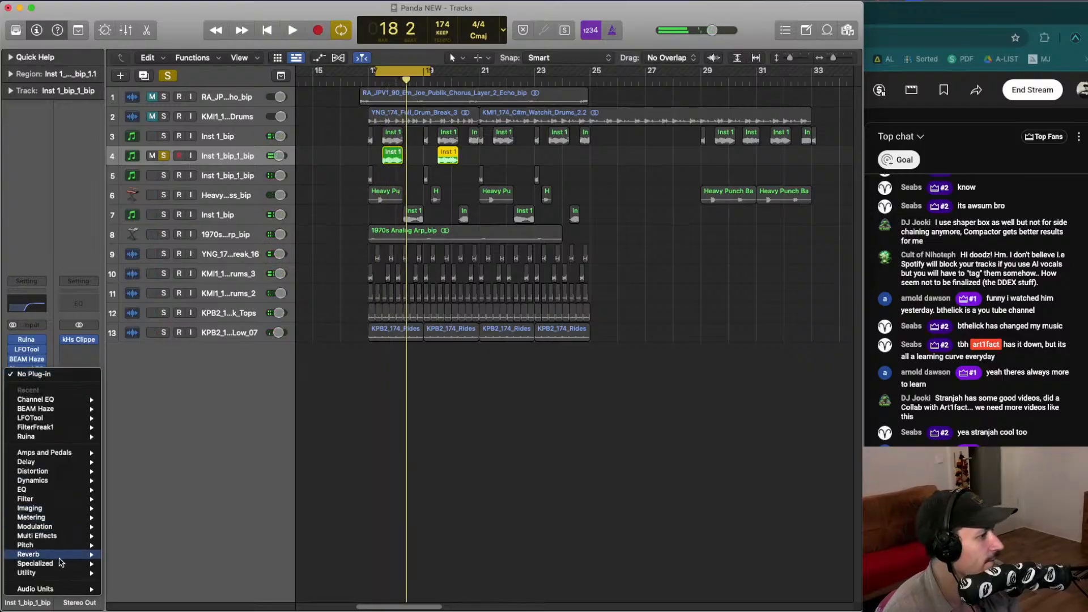
mouse_move(50, 589)
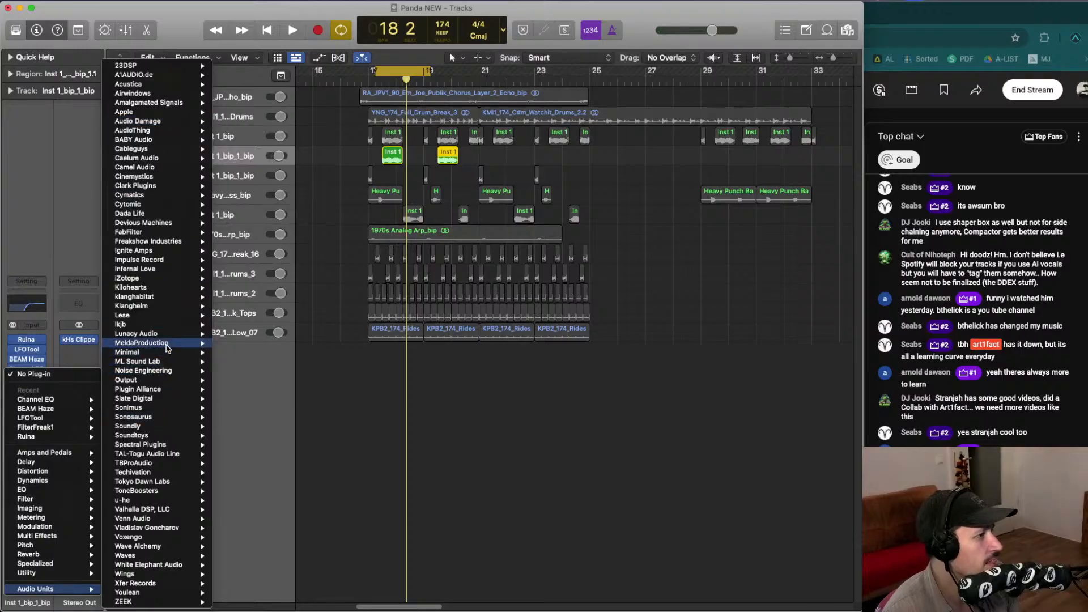
mouse_move(169, 548)
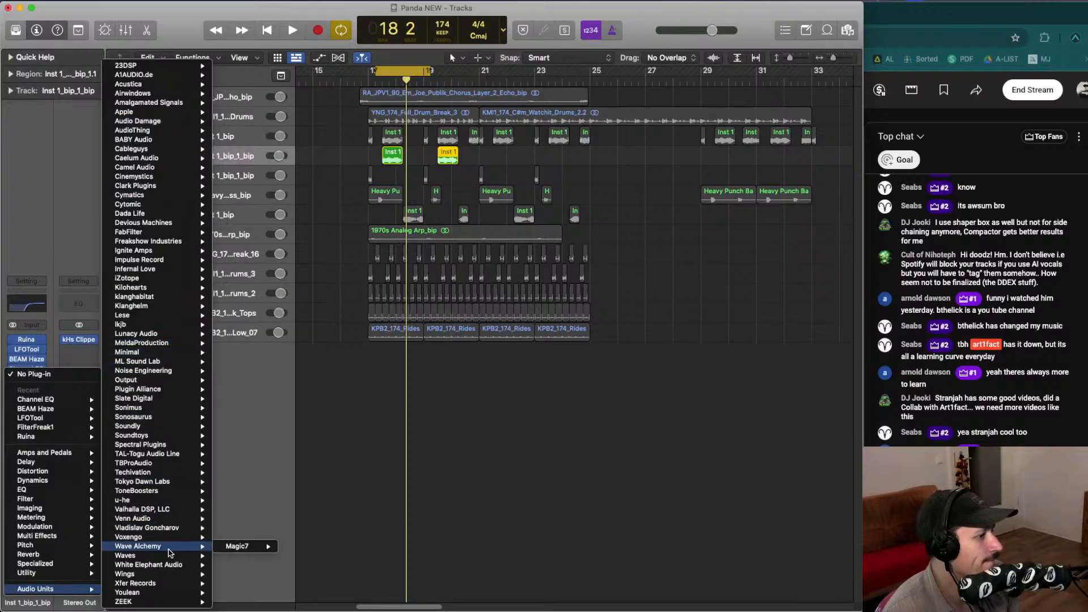
left_click(485, 321)
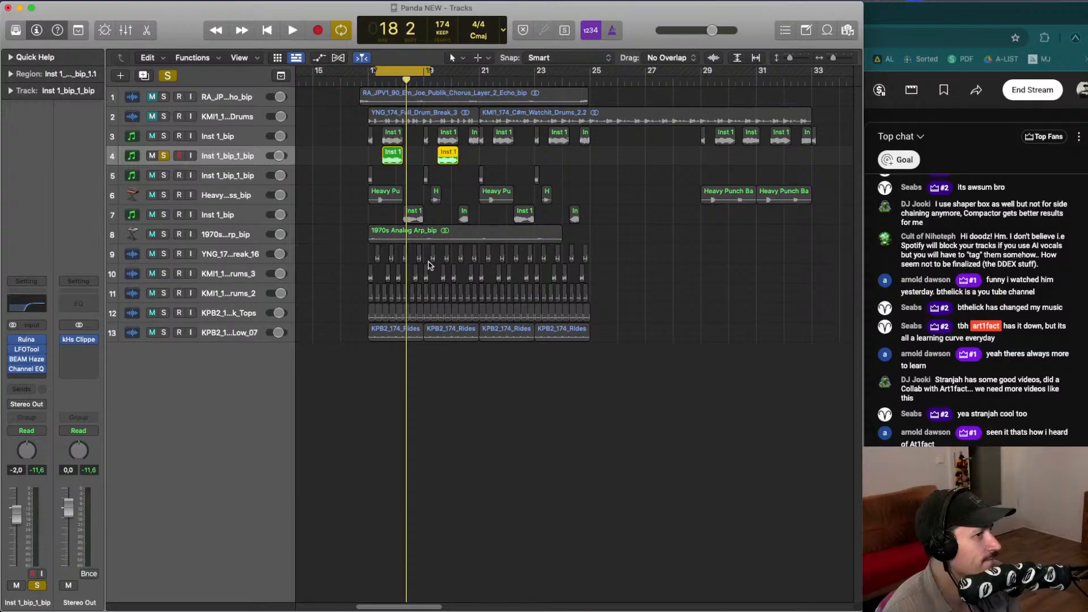
key("space")
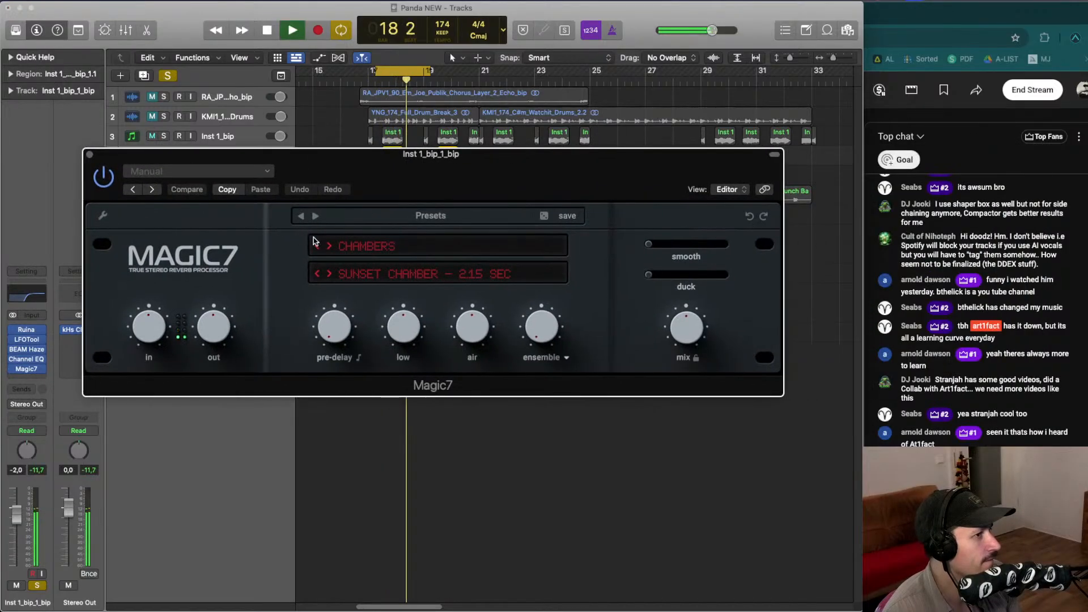
- Audition Magic7 preset categories during playback, stepping through Ambience, Nonlin, Plates 1 and settling on Rooms 2 Small Room 0.4 sec
left_click(329, 246)
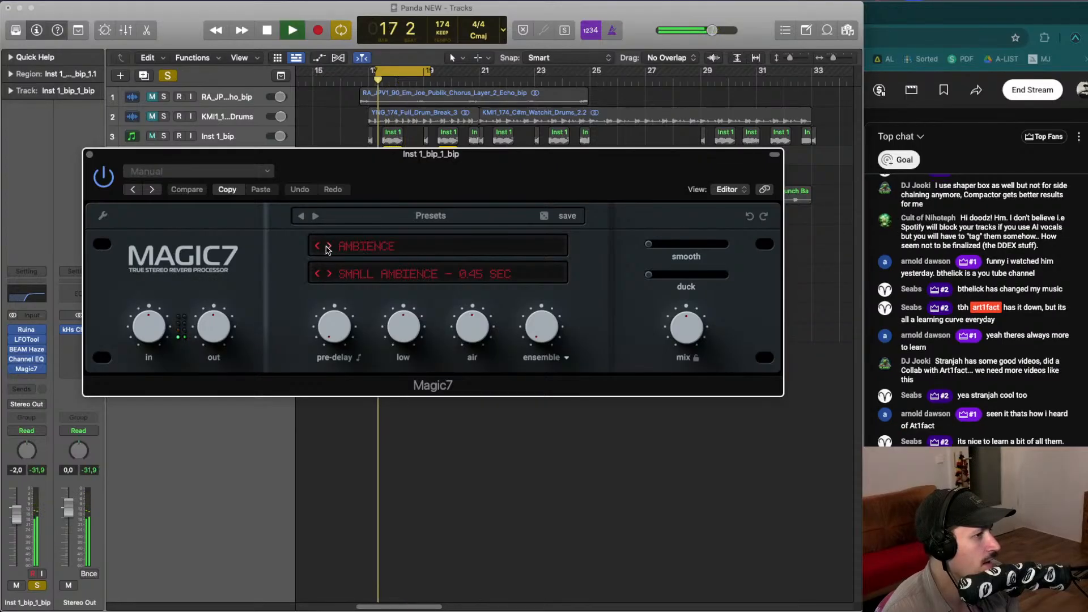
left_click(329, 246)
key("space")
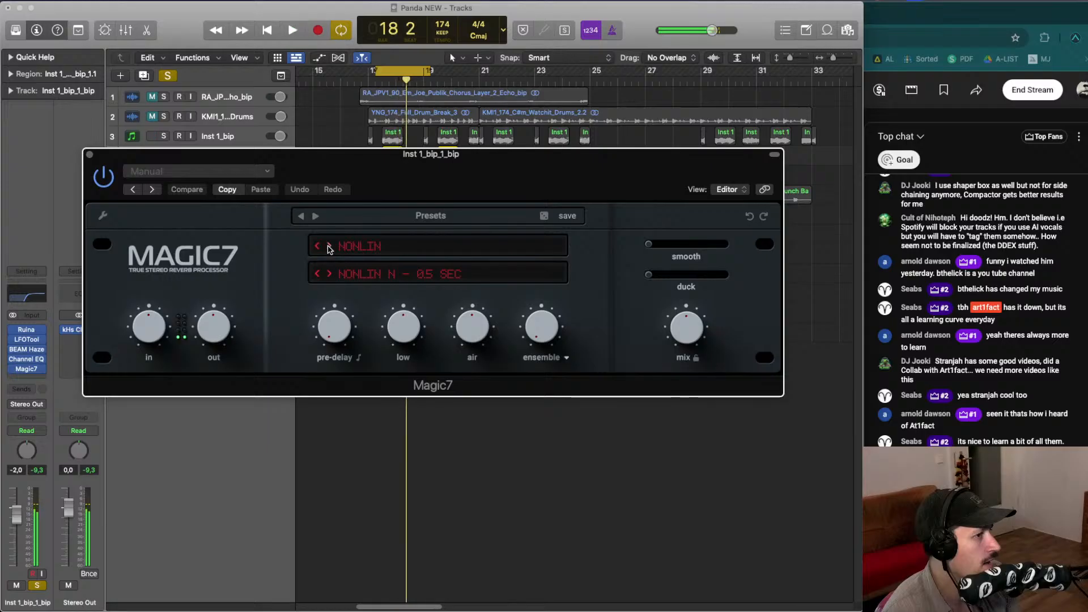
key("space")
left_click(329, 246)
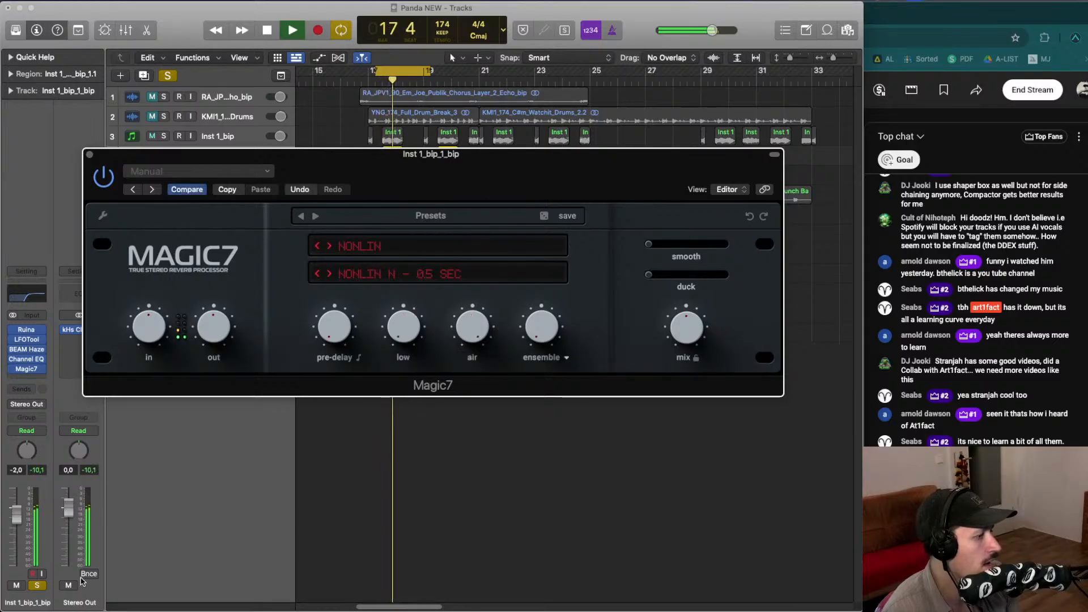
left_click(35, 586)
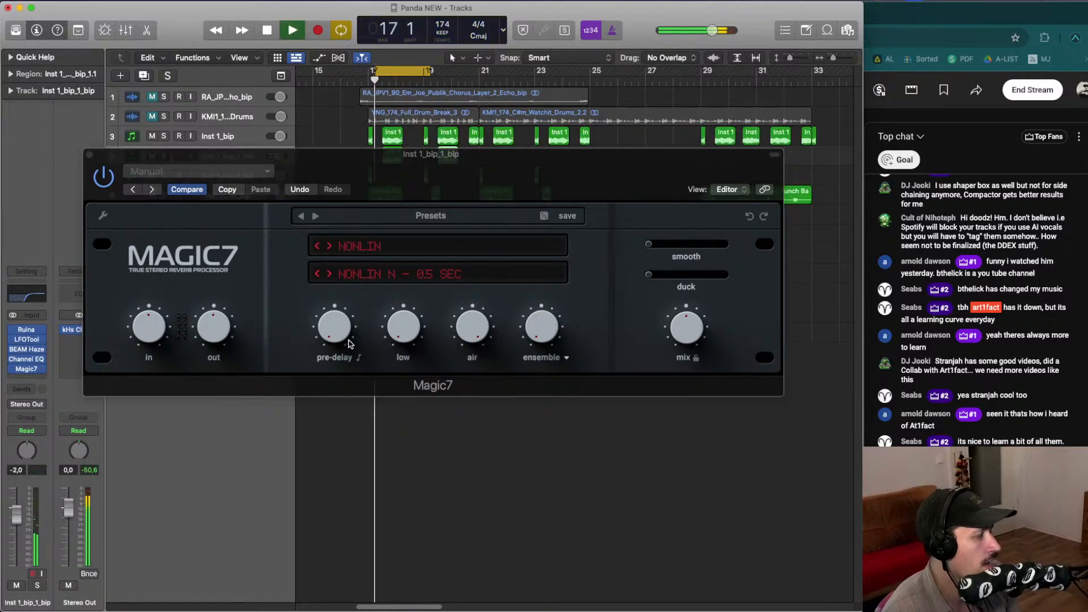
left_click(330, 248)
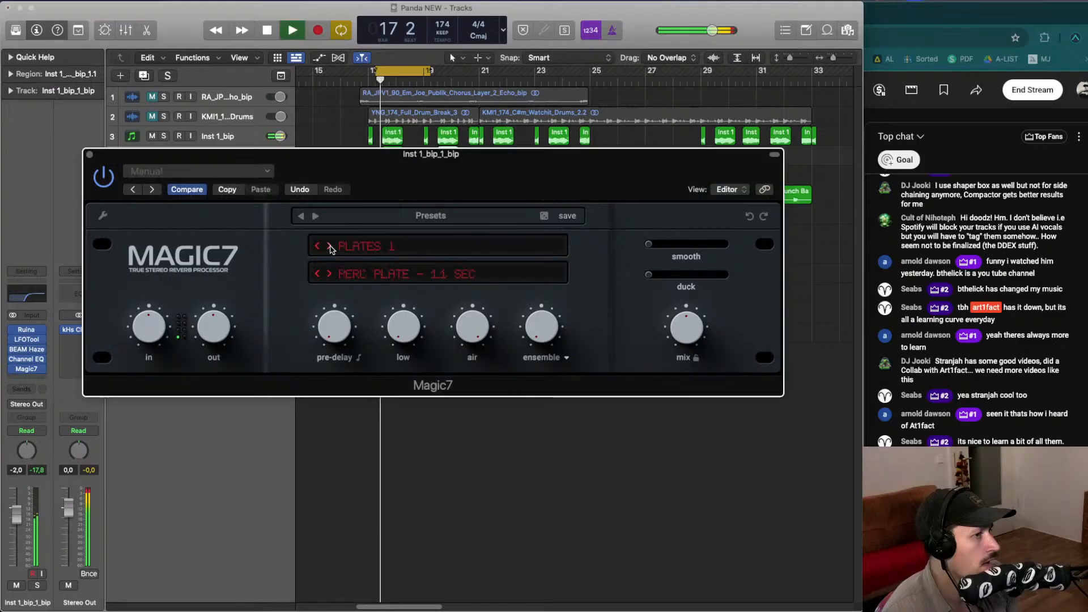
left_click(329, 247)
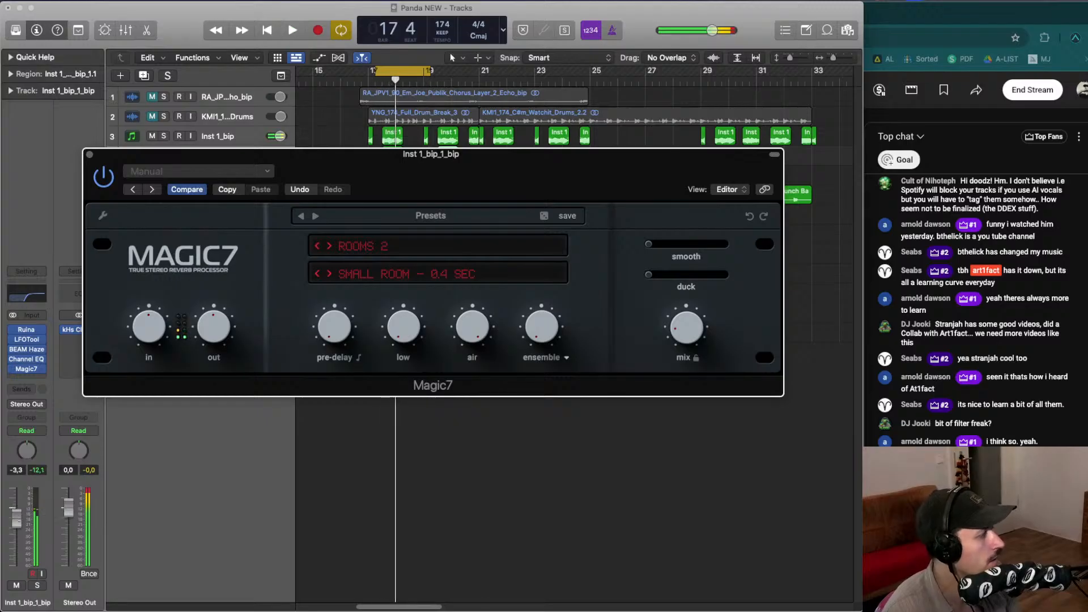
- Close the Magic7 window and set the cycle range to bars 17 through 19
left_click(12, 527)
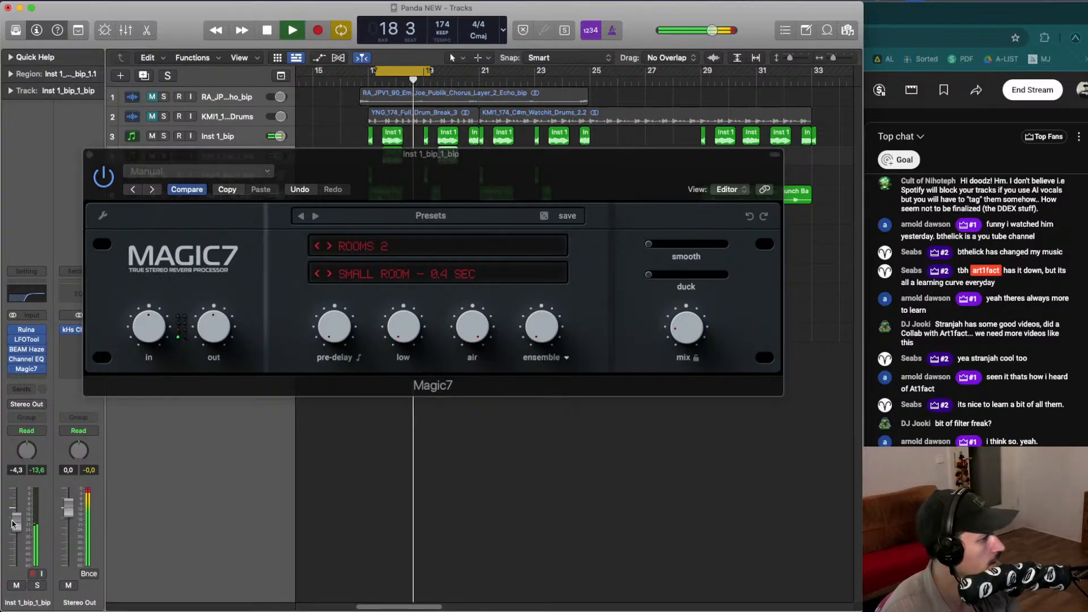
left_click(89, 154)
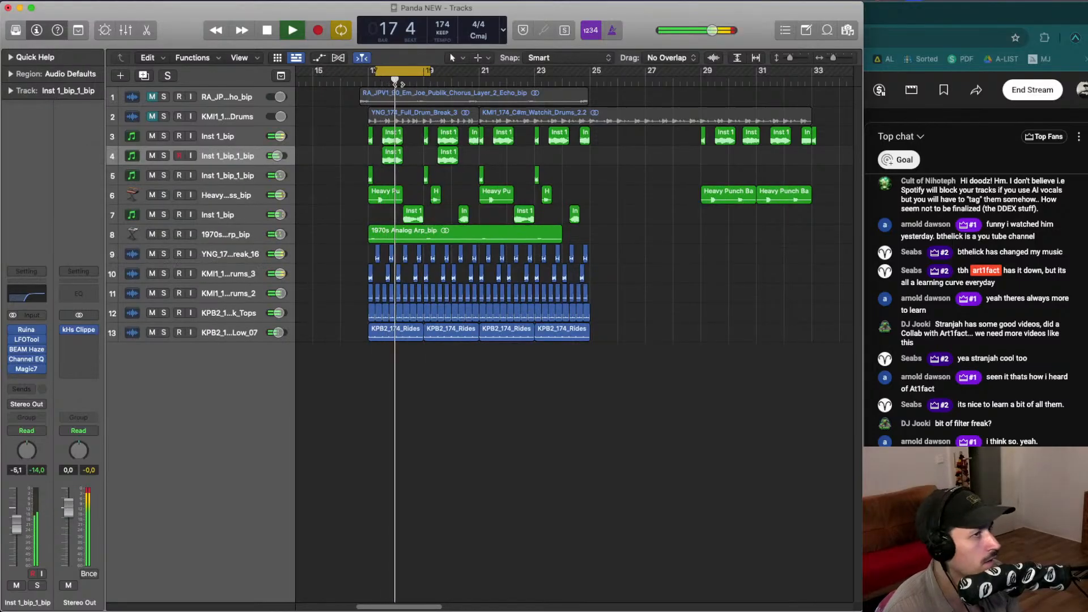
left_click_drag(367, 71, 443, 78)
- Add a second Channel EQ after Magic7 with a 630 Hz, 12 dB/Oct high-pass filter, then close it
left_click(39, 369)
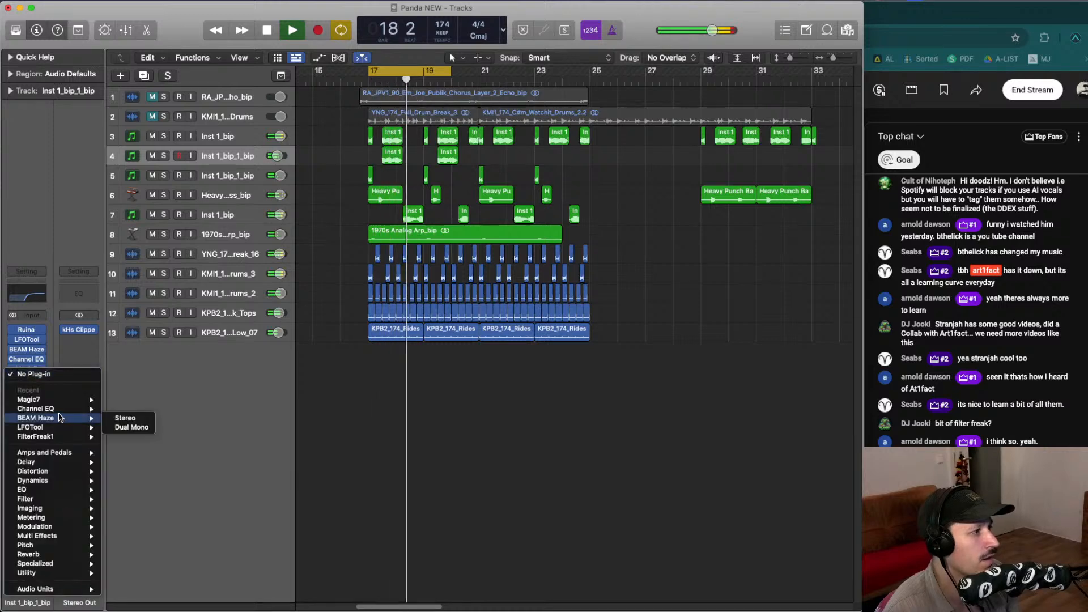
key("space")
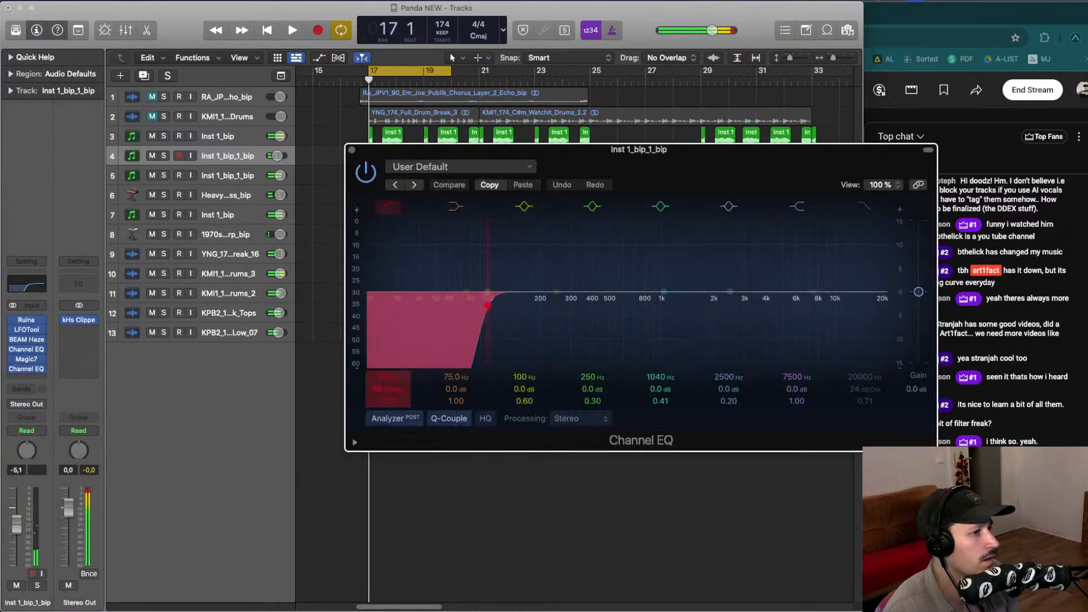
left_click_drag(389, 389, 389, 406)
key("space")
mouse_move(461, 359)
left_mouse_down()
mouse_move(556, 369)
mouse_move(618, 356)
mouse_move(613, 345)
mouse_move(625, 342)
mouse_move(617, 348)
left_mouse_up()
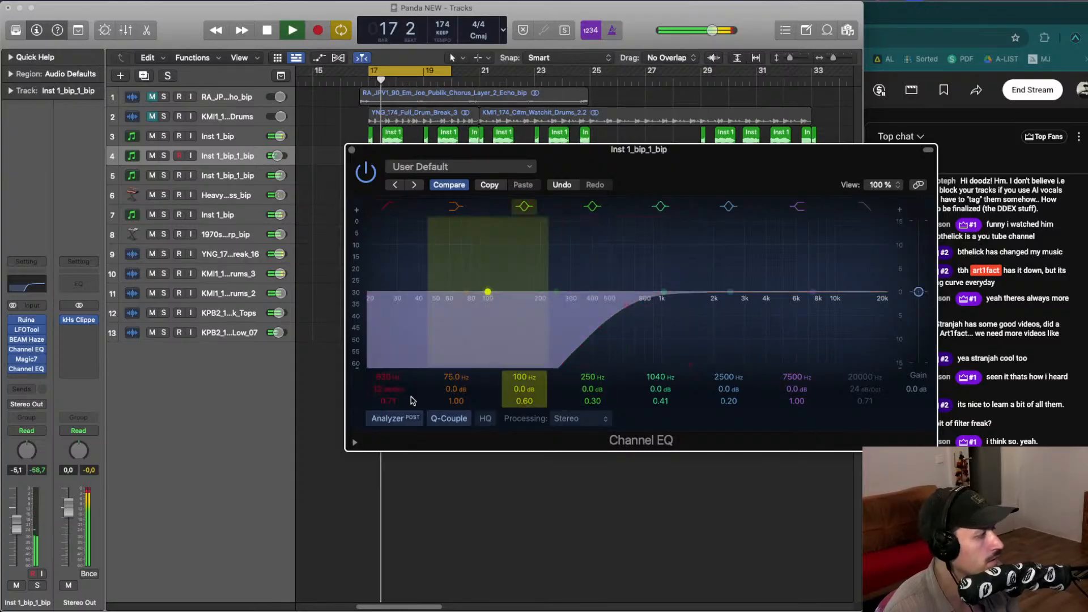
left_click_drag(17, 524, 16, 527)
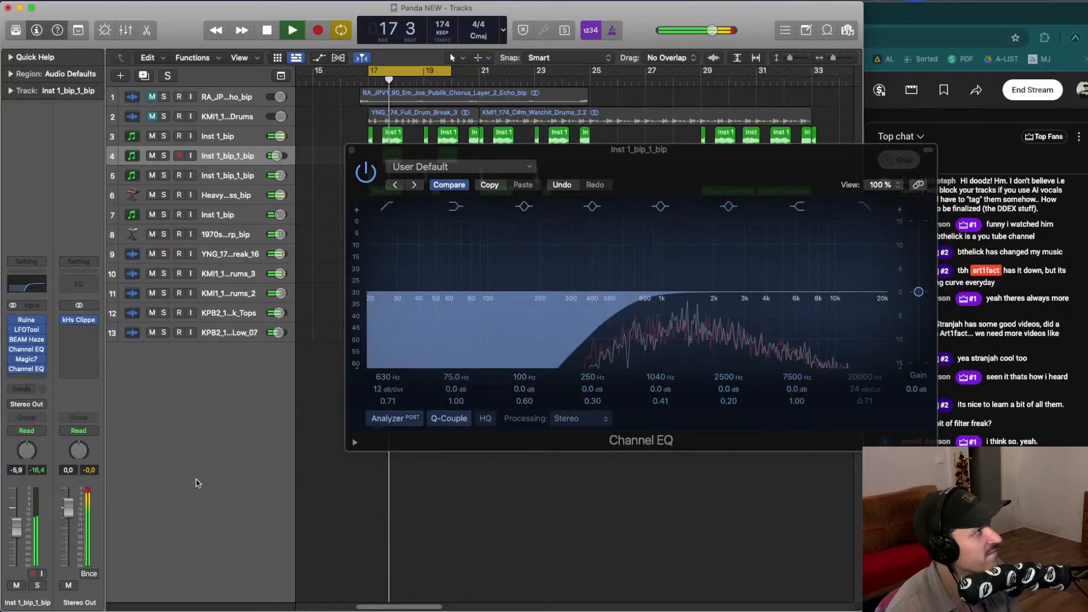
key("space")
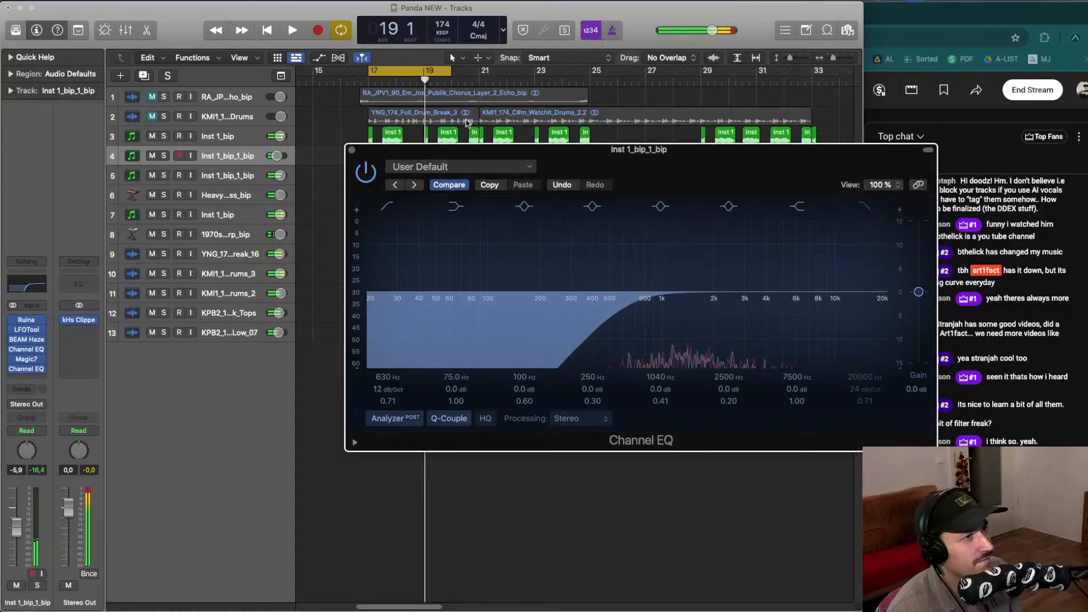
left_click(433, 69)
left_click(351, 150)
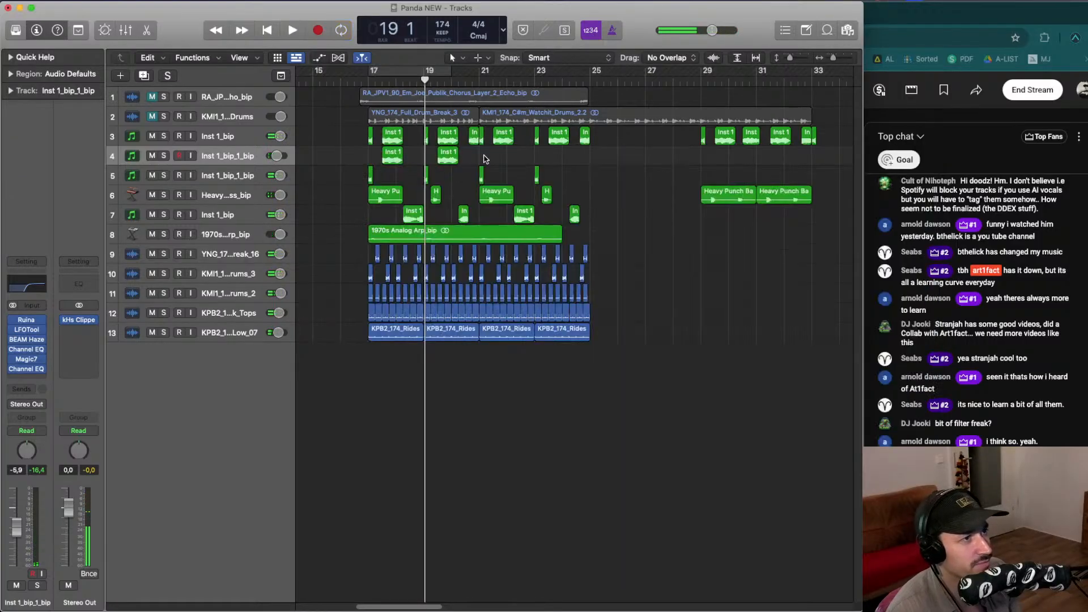
- Select the bip regions and bounce them in place to a new track
left_click_drag(388, 154, 502, 155)
left_click(473, 136)
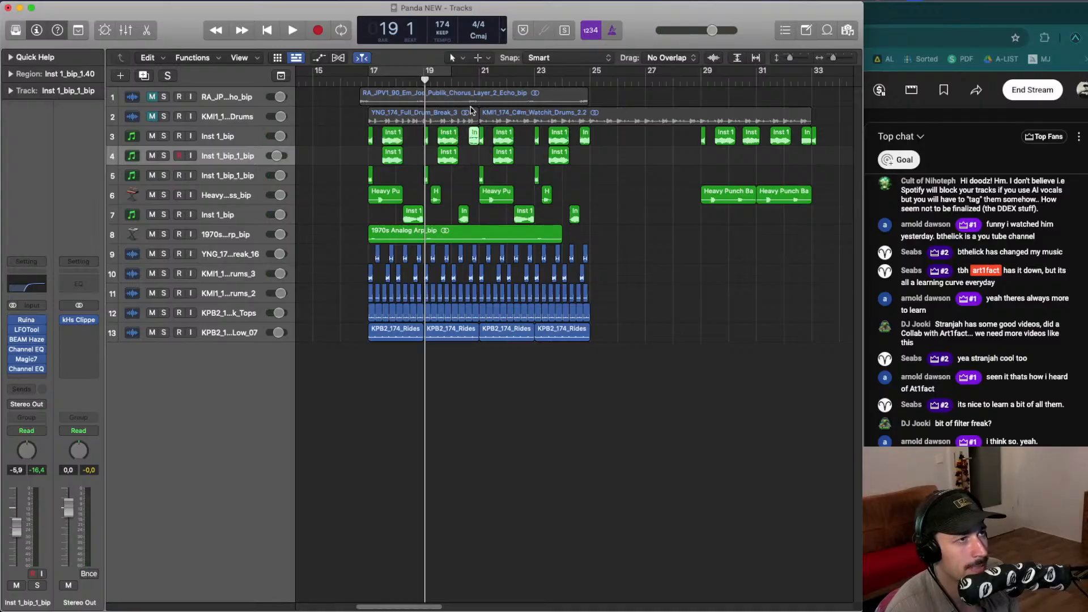
left_click(459, 80)
key("space")
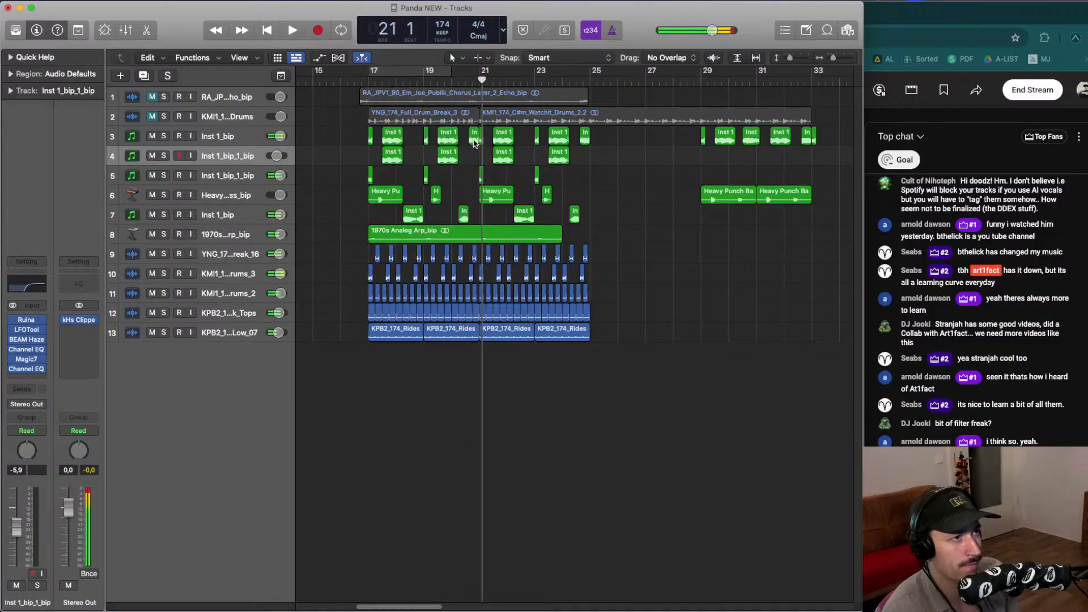
key("ctrl+b")
key("Return")
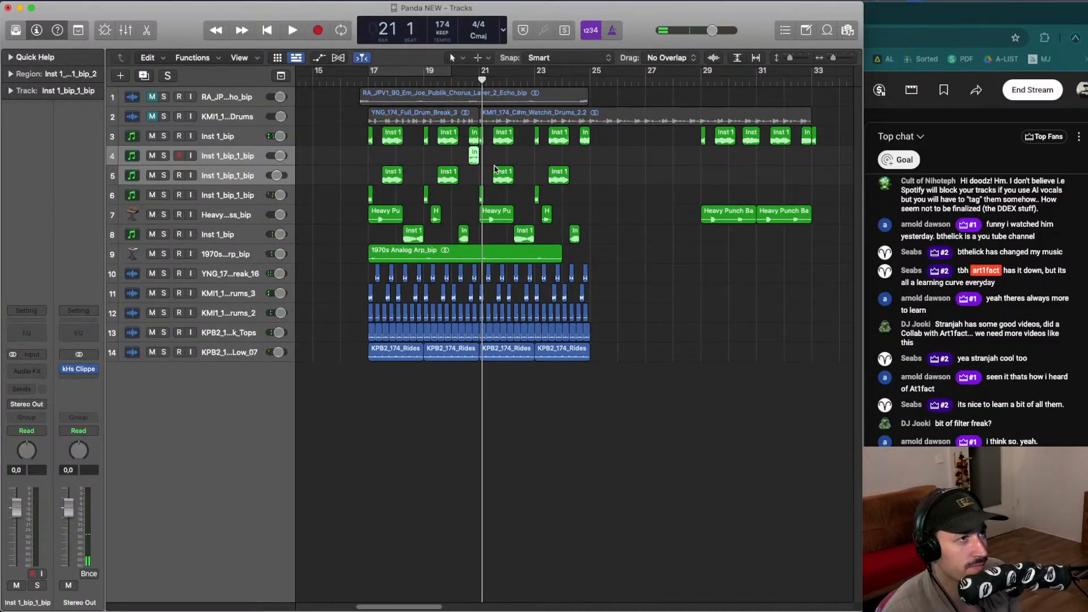
- Set the cycle range around bar 21 and solo the bounced bip track 4 during playback
left_click_drag(453, 71, 531, 86)
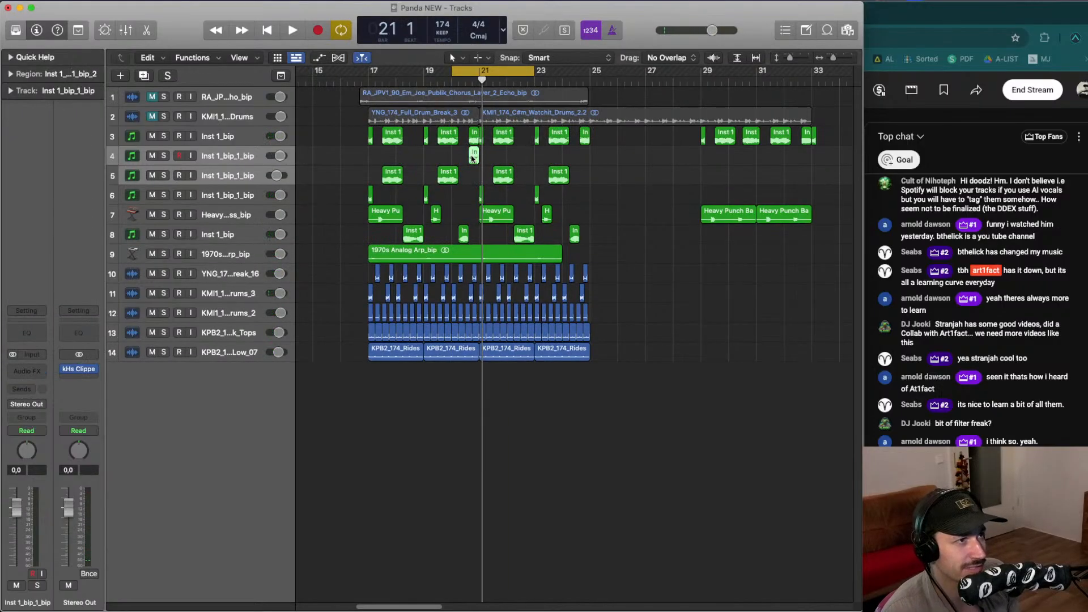
left_click_drag(475, 154, 471, 162)
key("space")
key("space")
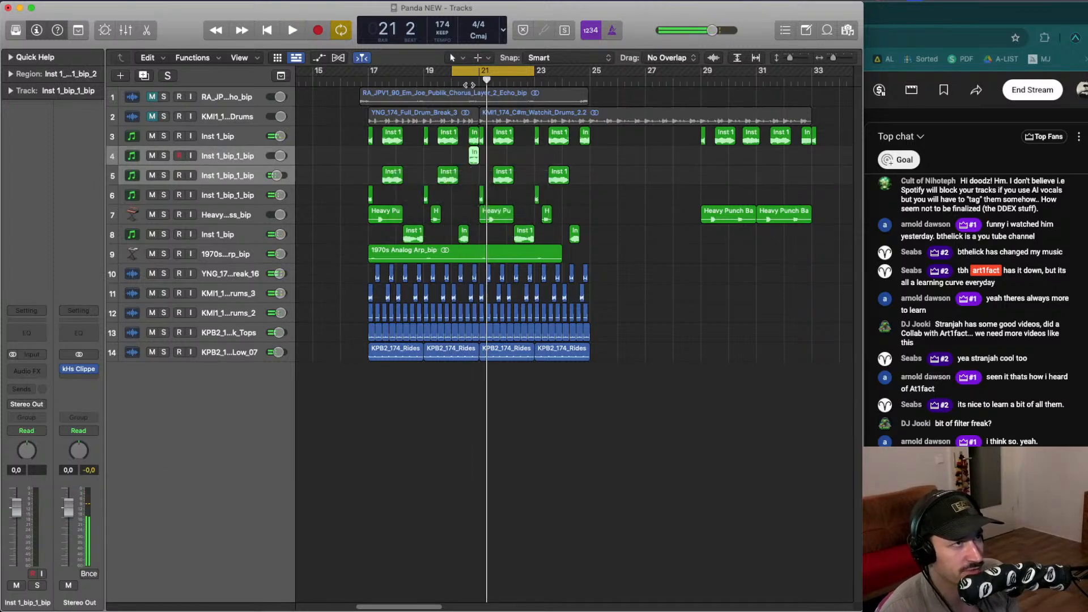
double_click(464, 83)
left_click_drag(454, 71, 484, 70)
left_click(164, 156)
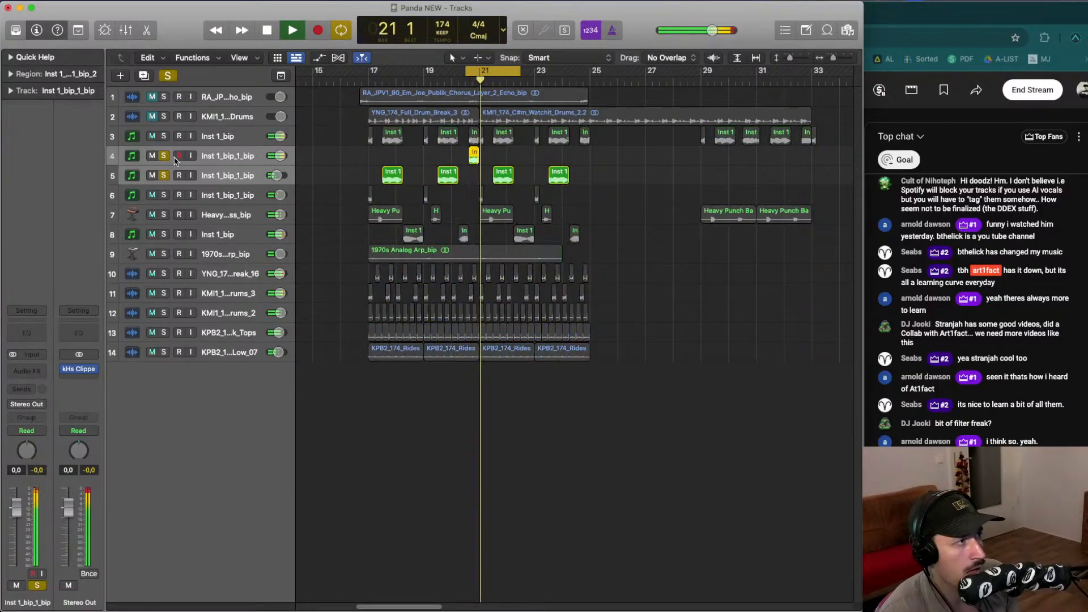
key("space")
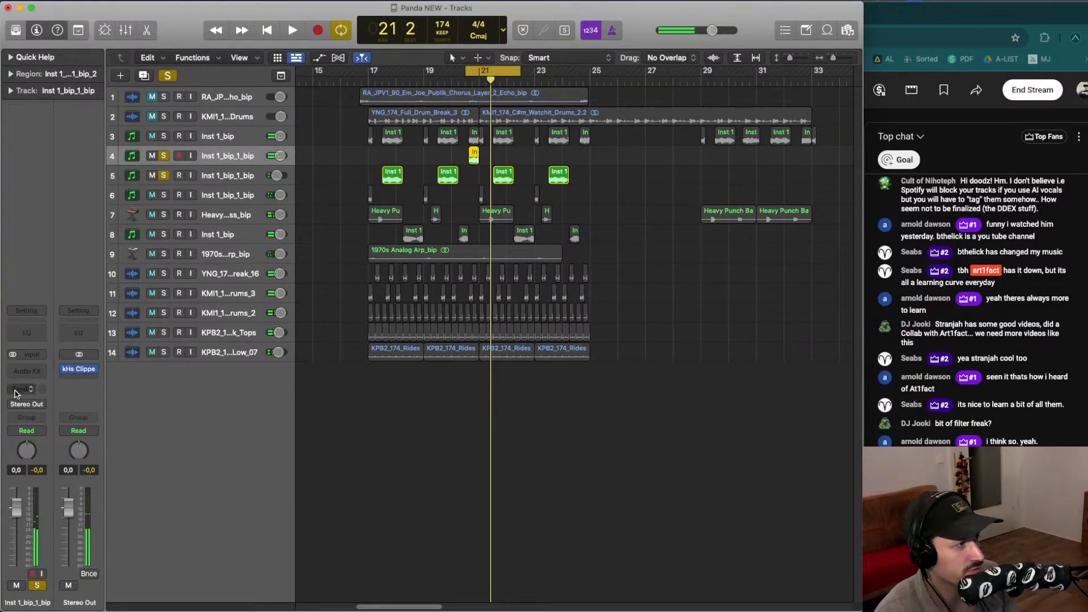
- Insert BEAM Haze on the bounced bip track and load the Subtle Flange preset
left_click(24, 371)
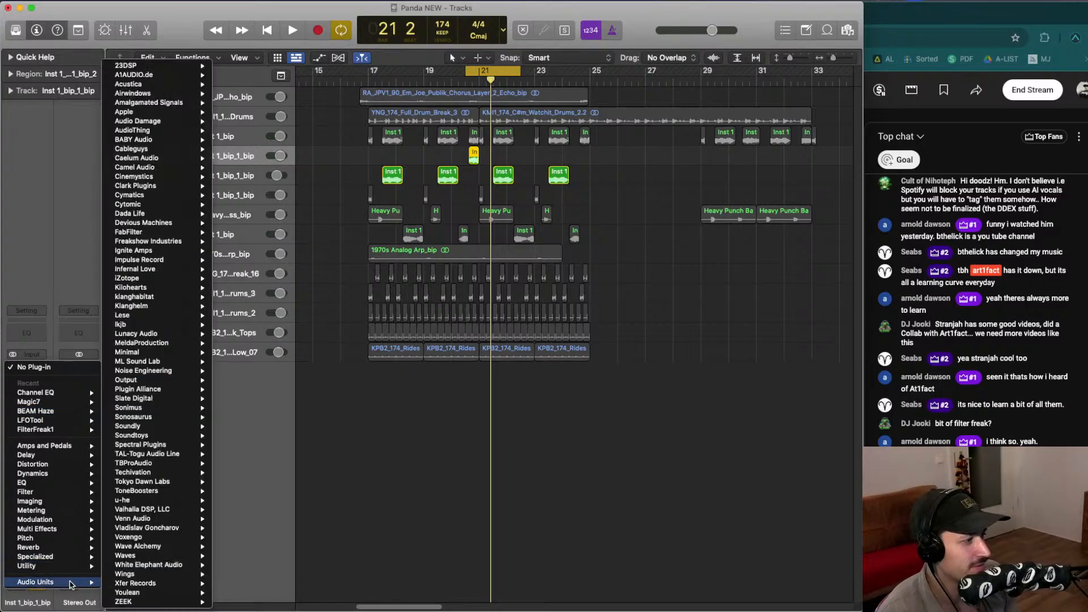
left_click(191, 362)
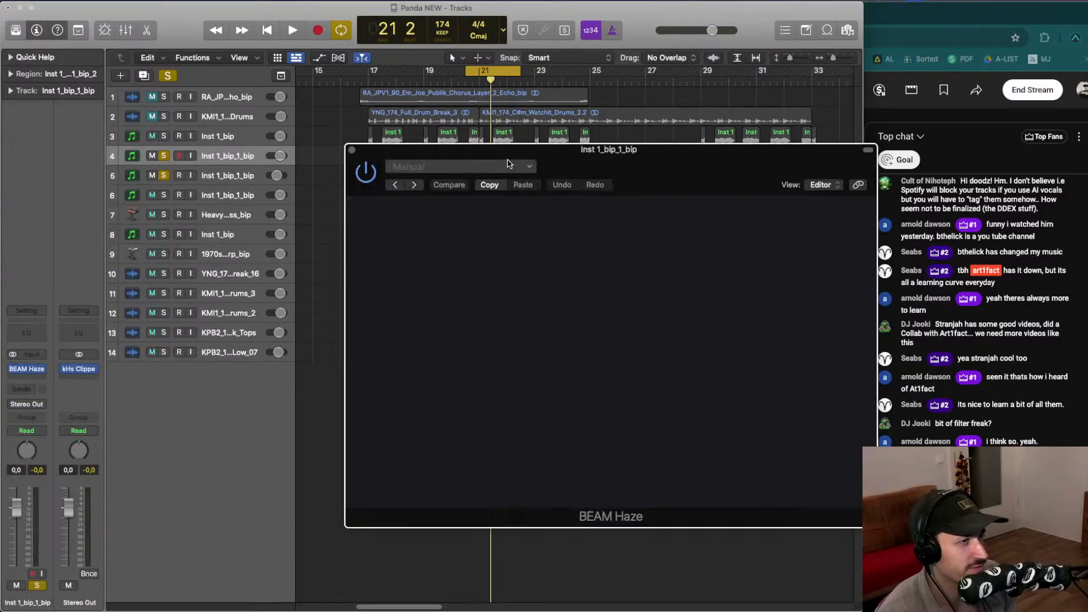
key("space")
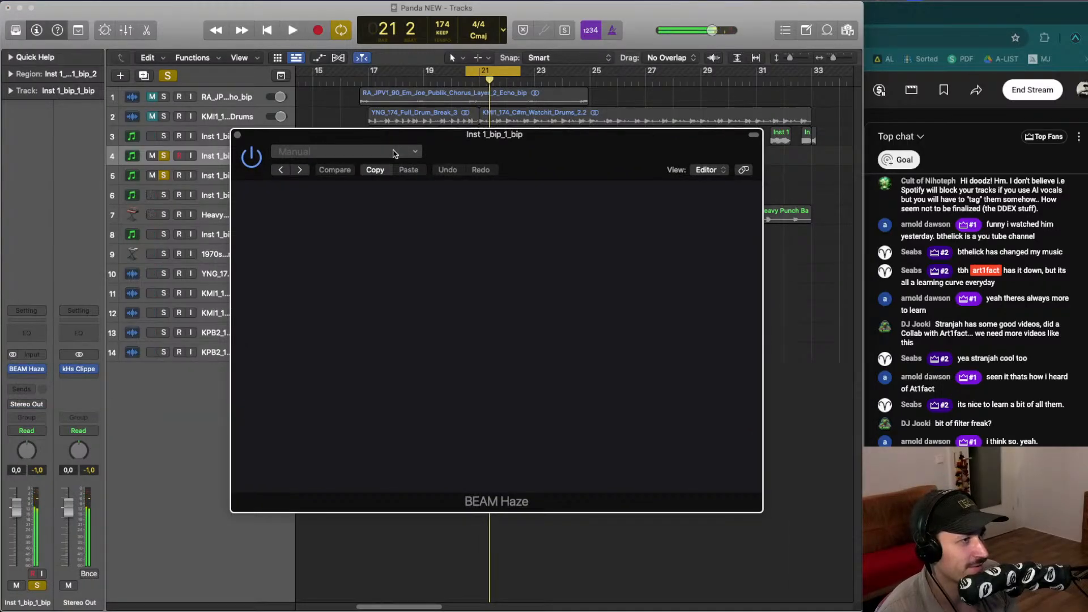
left_click(395, 153)
left_click(485, 202)
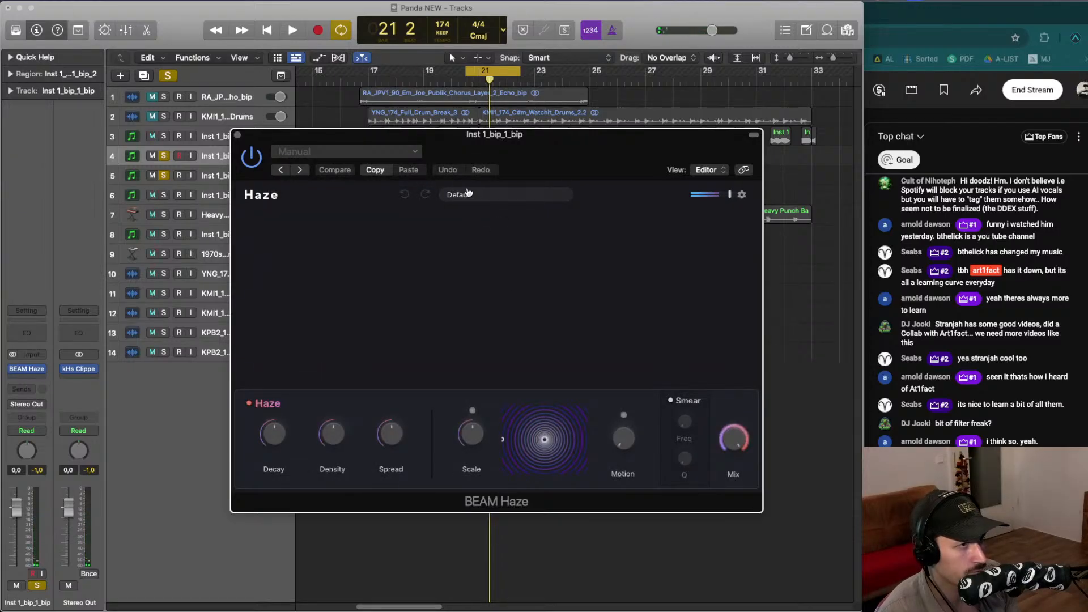
left_click(468, 194)
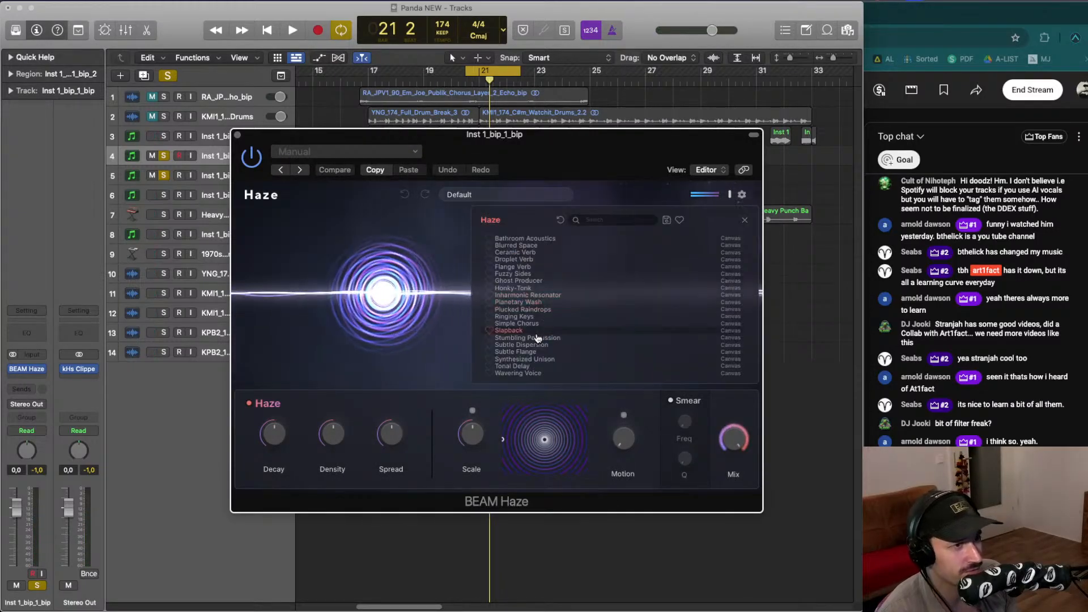
left_click(527, 351)
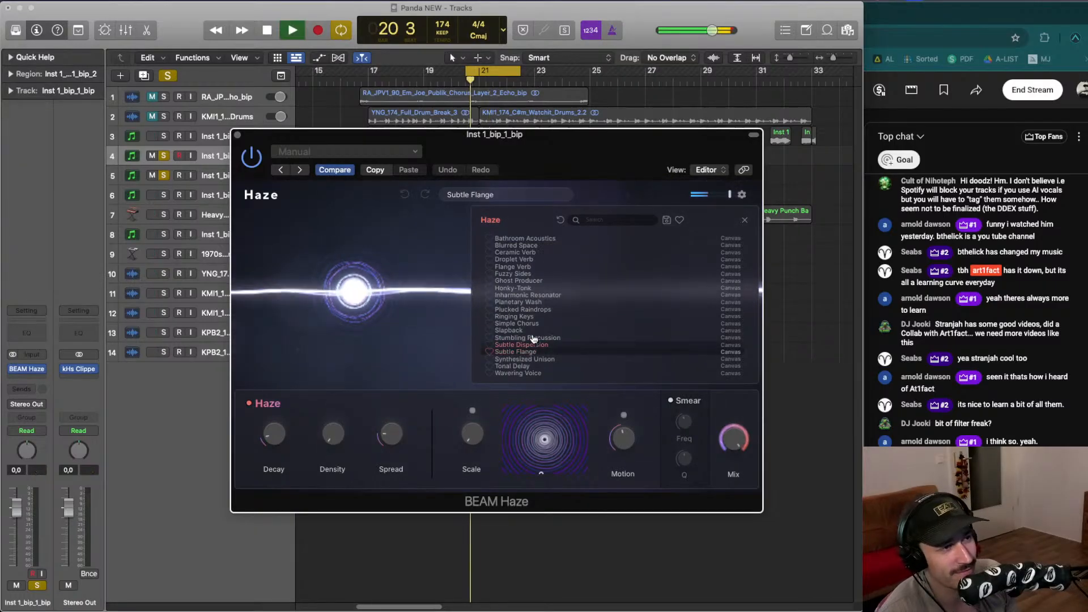
left_click(237, 134)
key("space")
key("space")
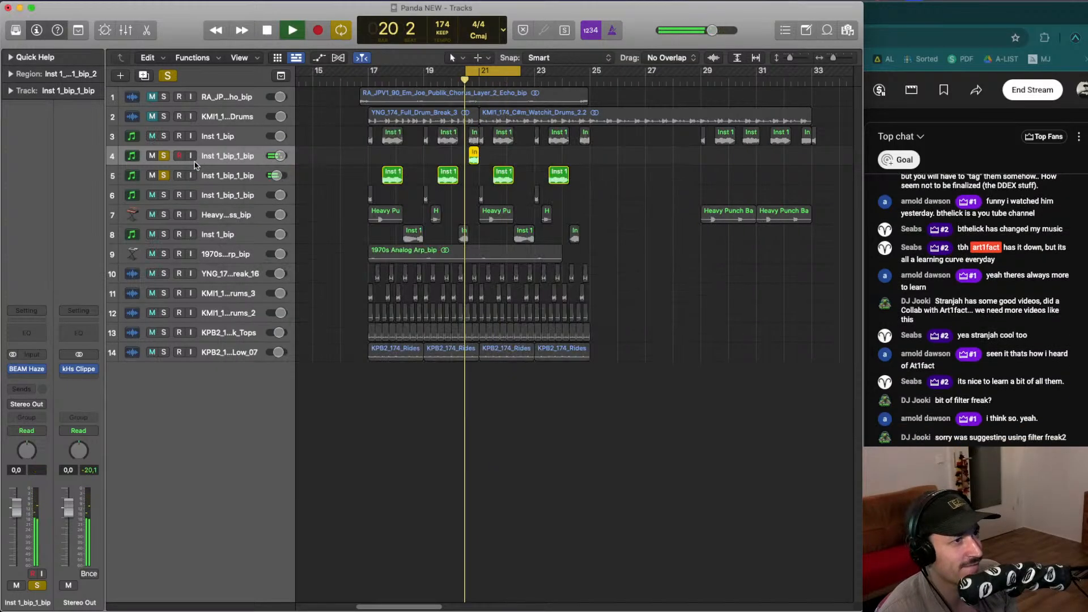
- Unsolo tracks 4 and 5 and copy the kHs Clipper from Stereo Out onto the bip track's effects
key("space")
left_click(164, 155)
left_click(164, 175)
key("space")
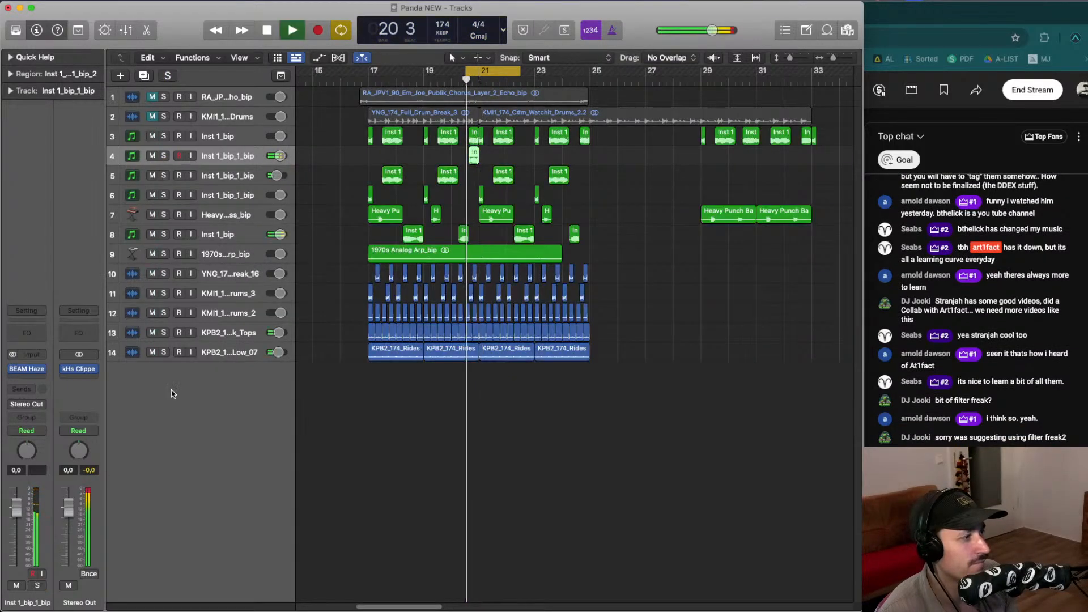
left_click_drag(68, 373, 37, 371)
key("space")
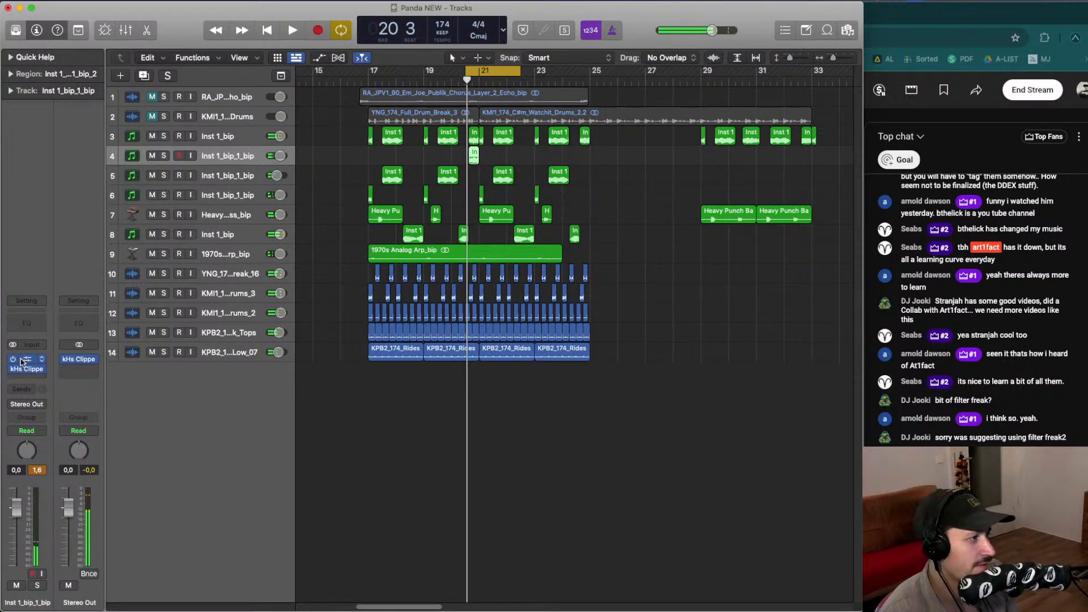
- Insert the Kilohearts kHs Convolver Audio Unit on the bounced bip track's effects
key("space")
left_click(38, 360)
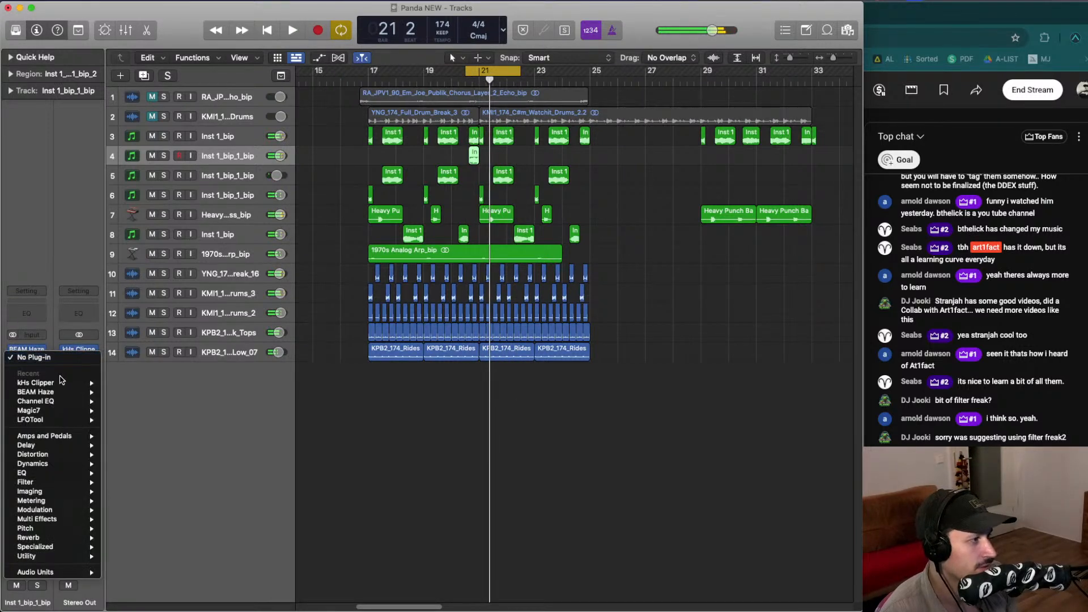
mouse_move(93, 573)
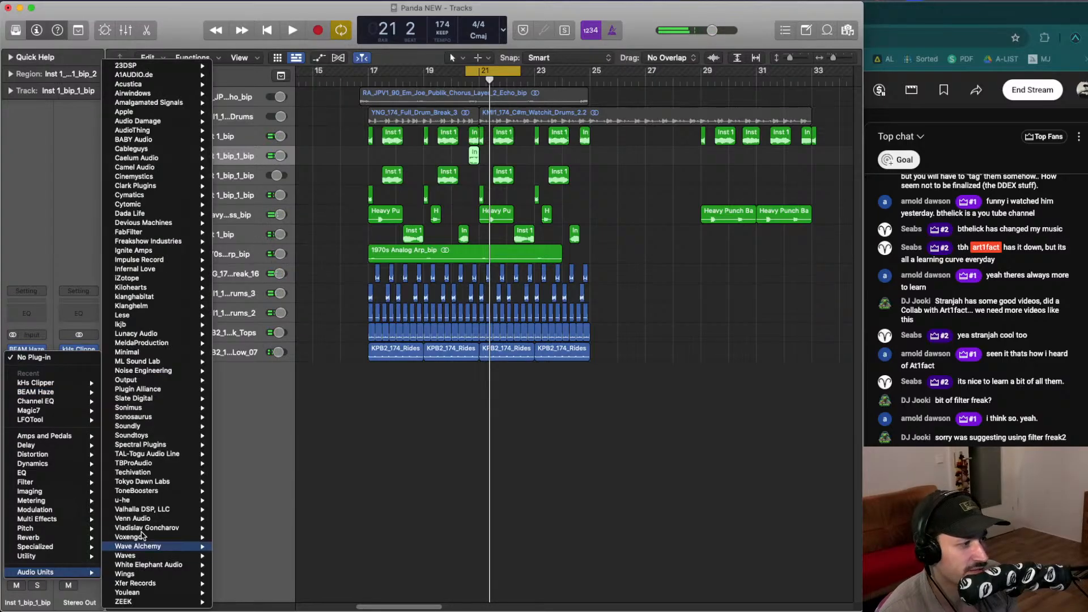
mouse_move(171, 357)
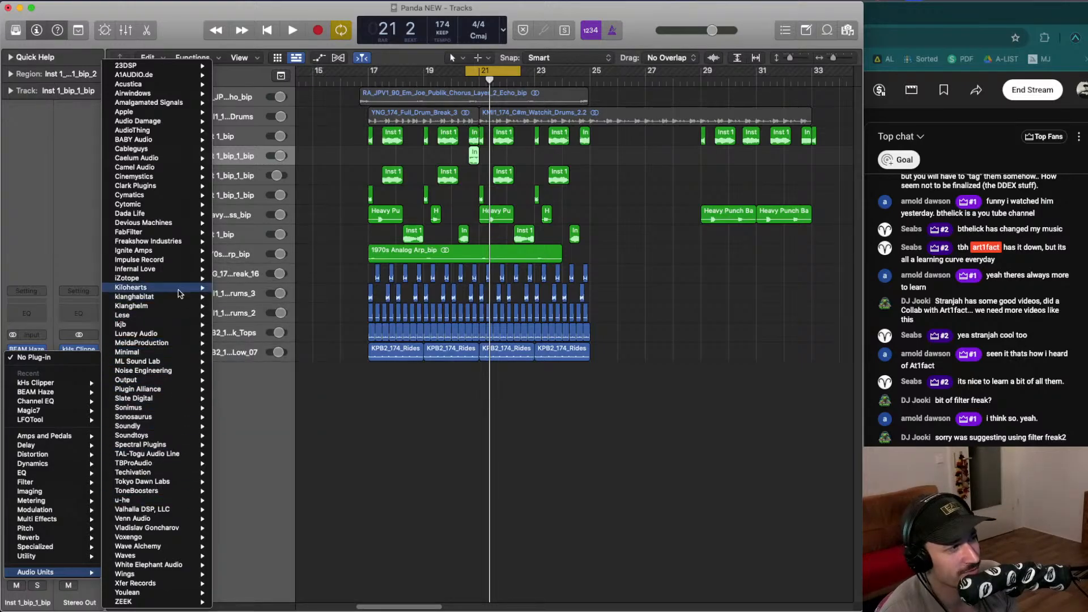
mouse_move(170, 287)
mouse_move(276, 306)
left_click(348, 306)
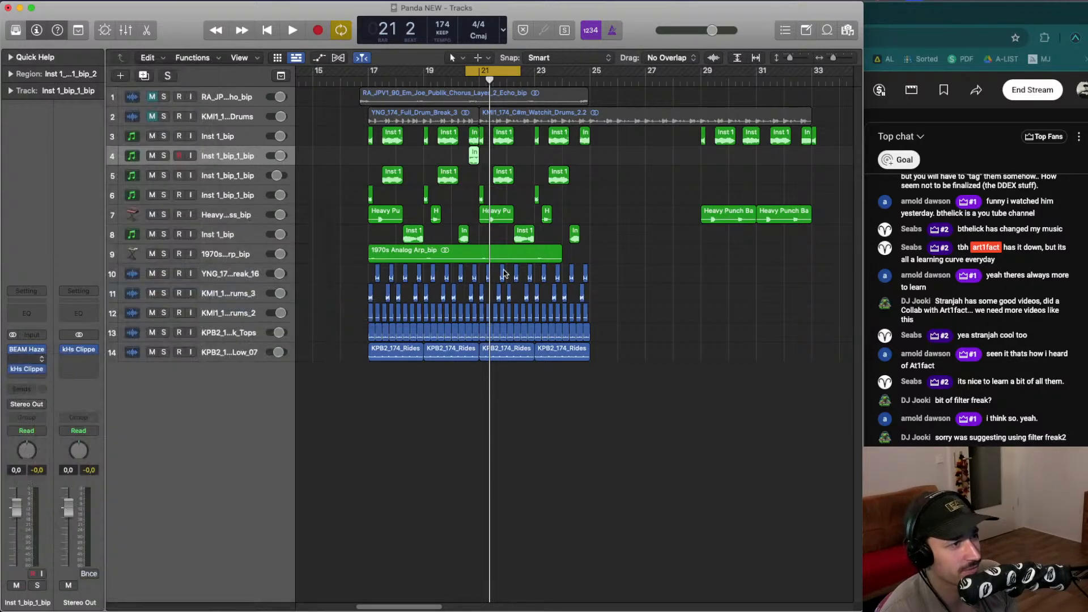
- Move the kHs Convolver ahead of BEAM Haze in the bip track's effect chain while previewing
key("space")
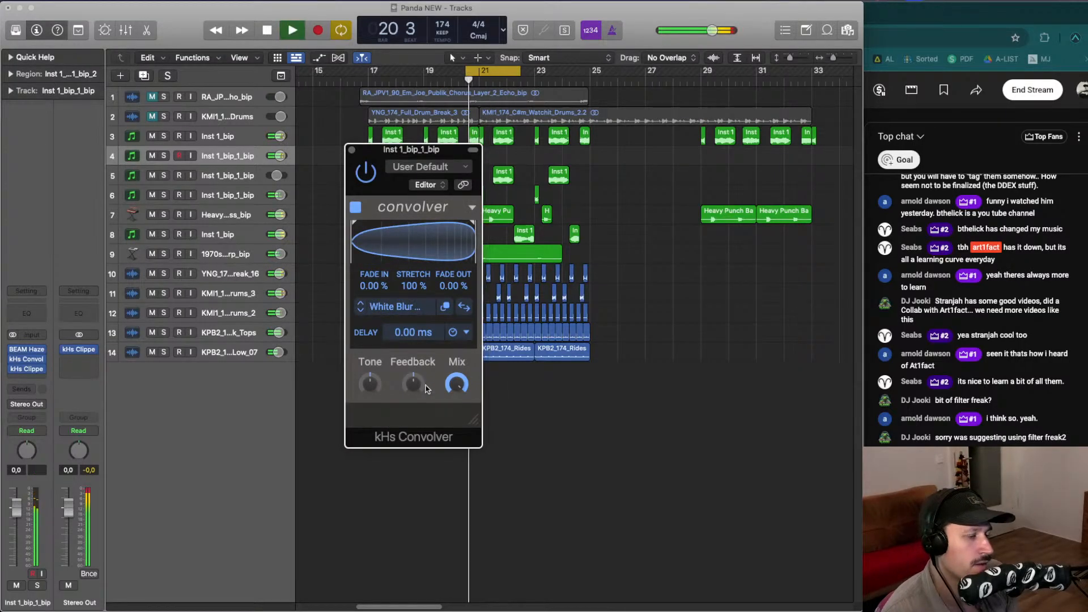
left_click(28, 353)
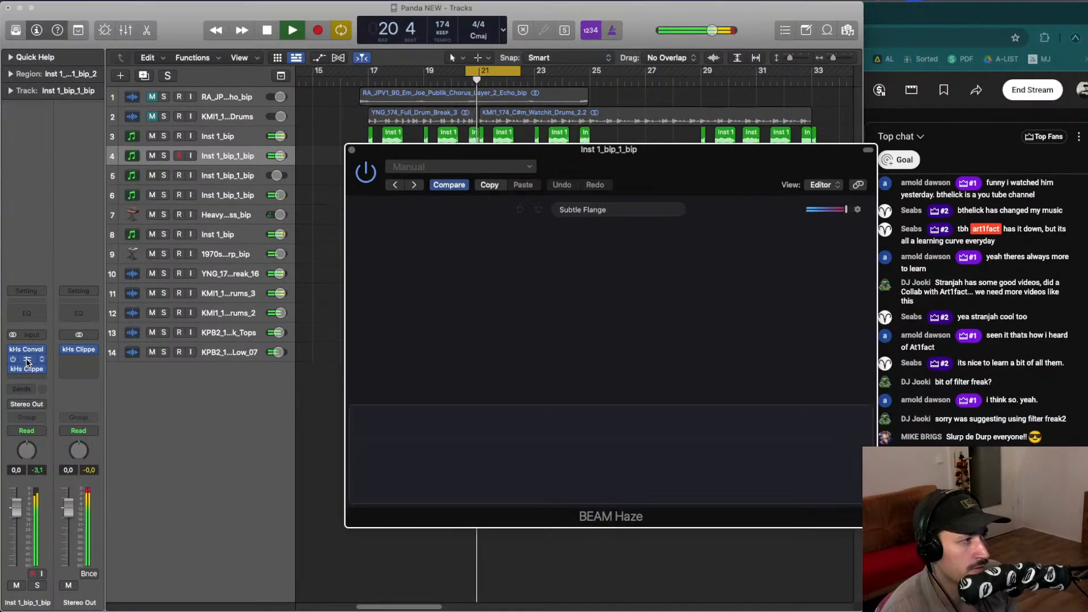
key("space")
left_click_drag(27, 352, 30, 355)
key("space")
key("space")
key("space")
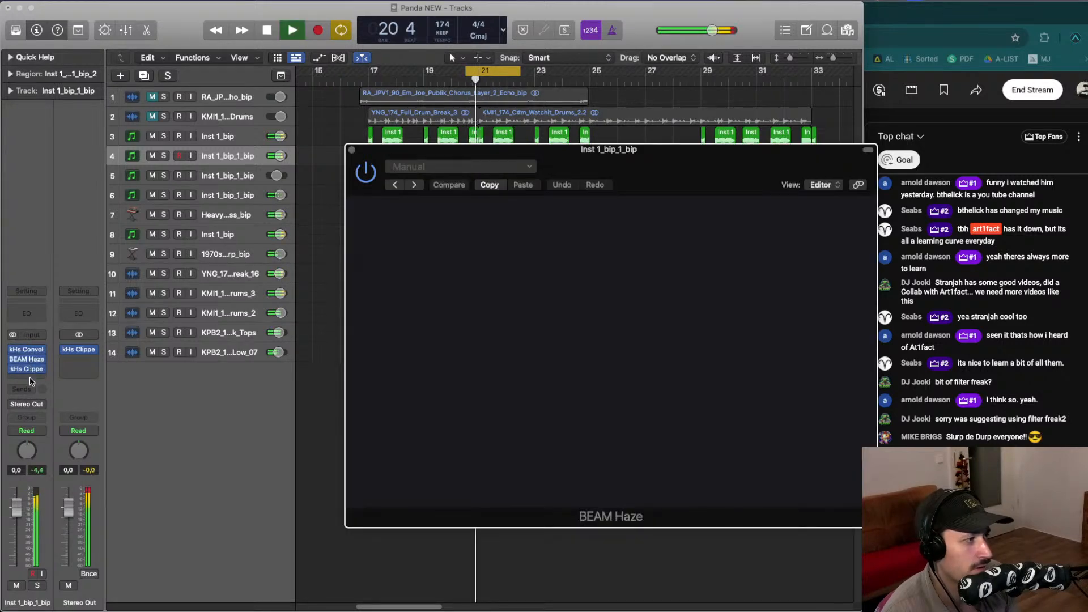
key("space")
left_click_drag(31, 371, 33, 339)
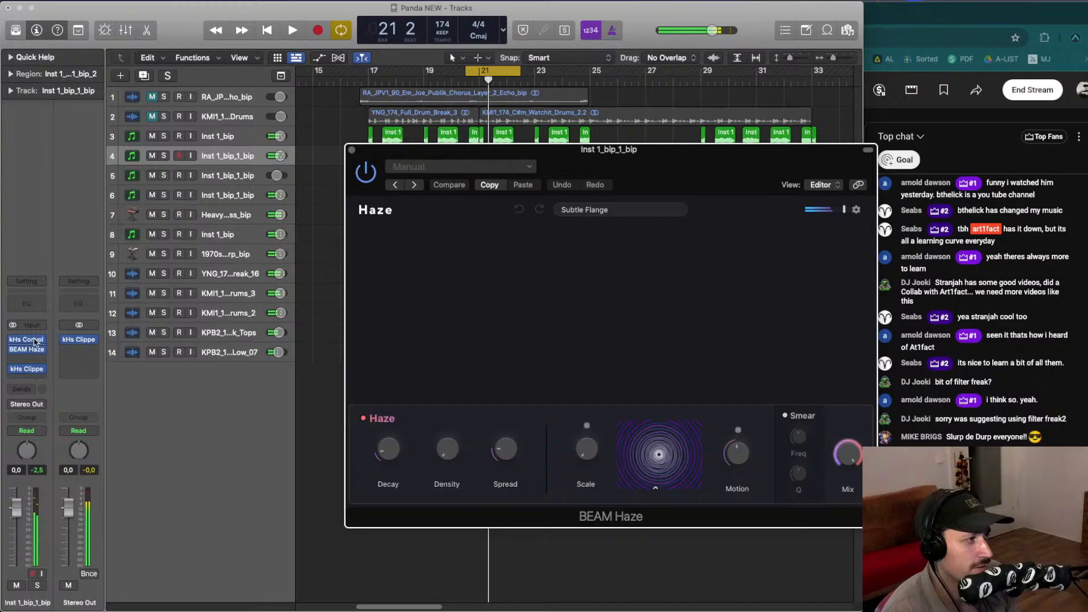
- Add a Channel EQ after BEAM Haze and cut the low end with a steep high-pass filter around 200 Hz
left_click(30, 308)
left_click_drag(389, 340, 571, 360)
key("space")
key("space")
key("space")
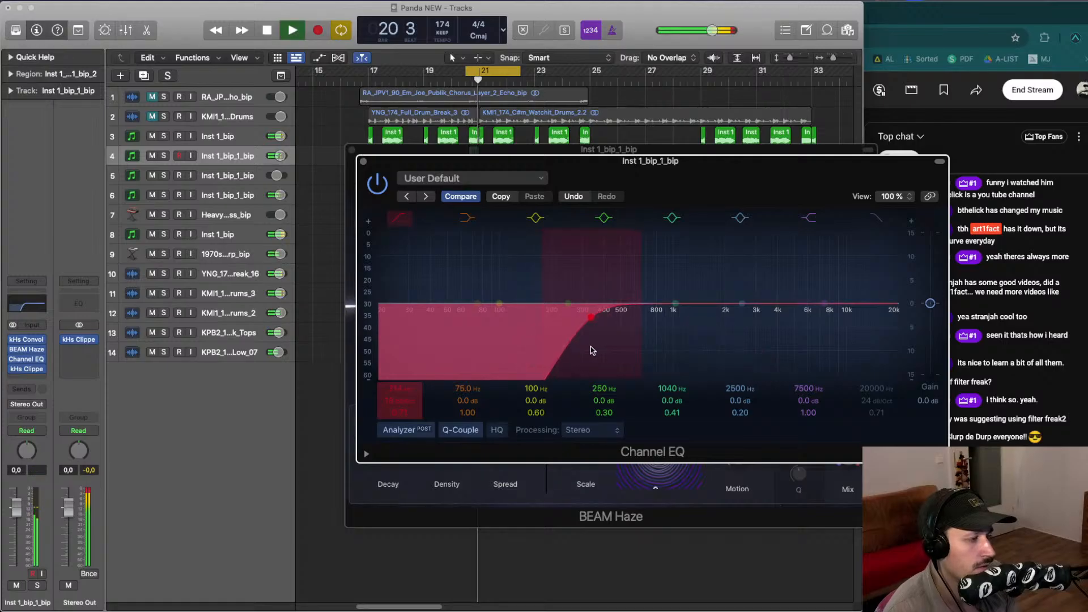
key("space")
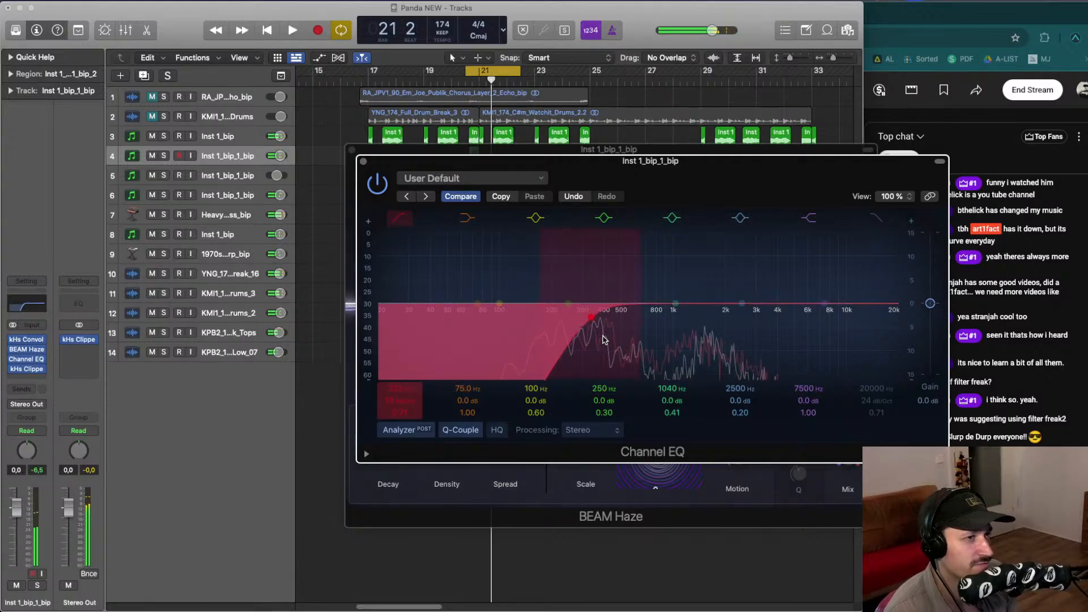
- Close the Channel EQ and BEAM Haze windows and set the bip track's volume to about -1.1 dB
left_click_drag(425, 177, 242, 185)
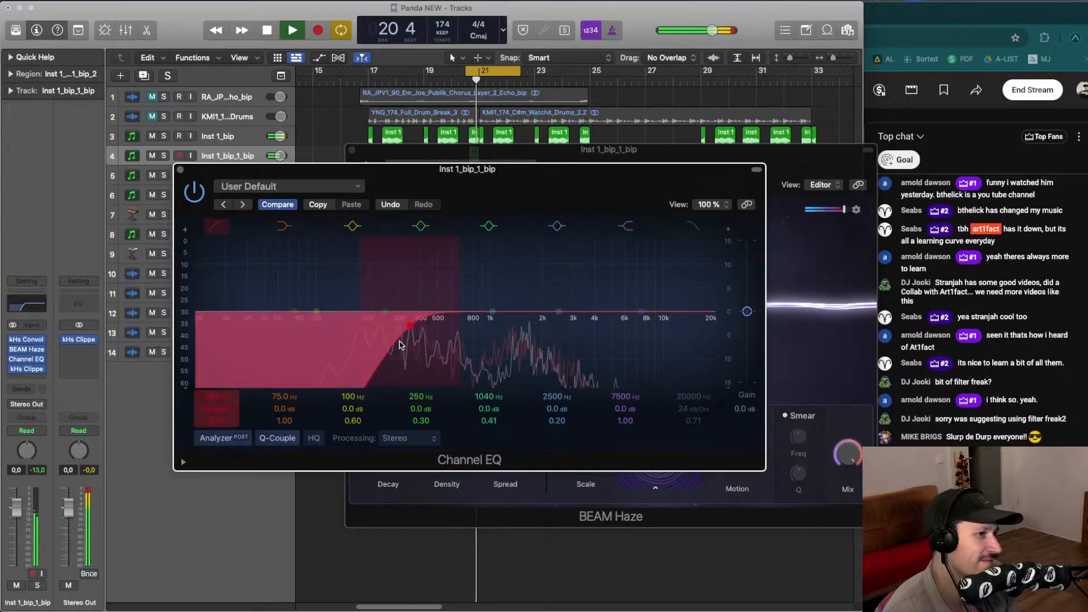
left_click(179, 169)
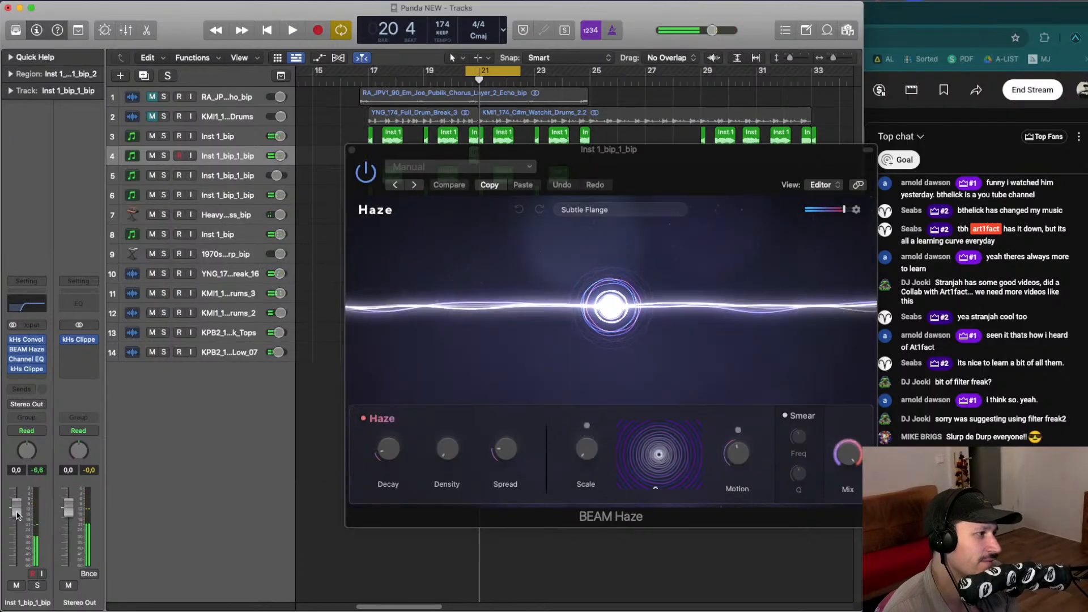
left_click_drag(17, 511, 18, 515)
key("space")
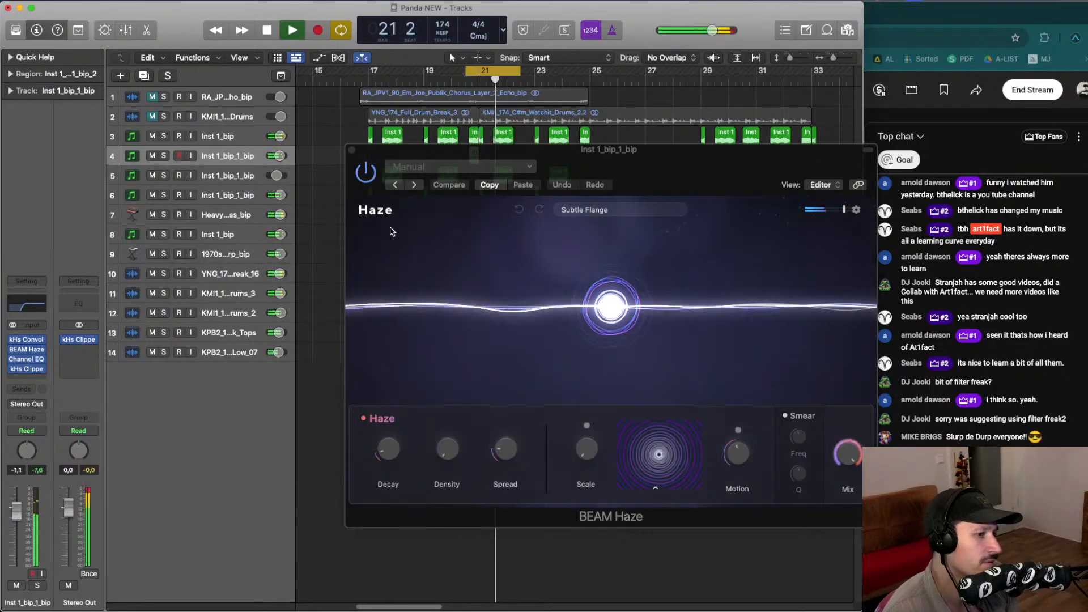
left_click(352, 150)
key("space")
- Play back the arrangement from around bar 17 to review the bip parts
left_click(492, 73)
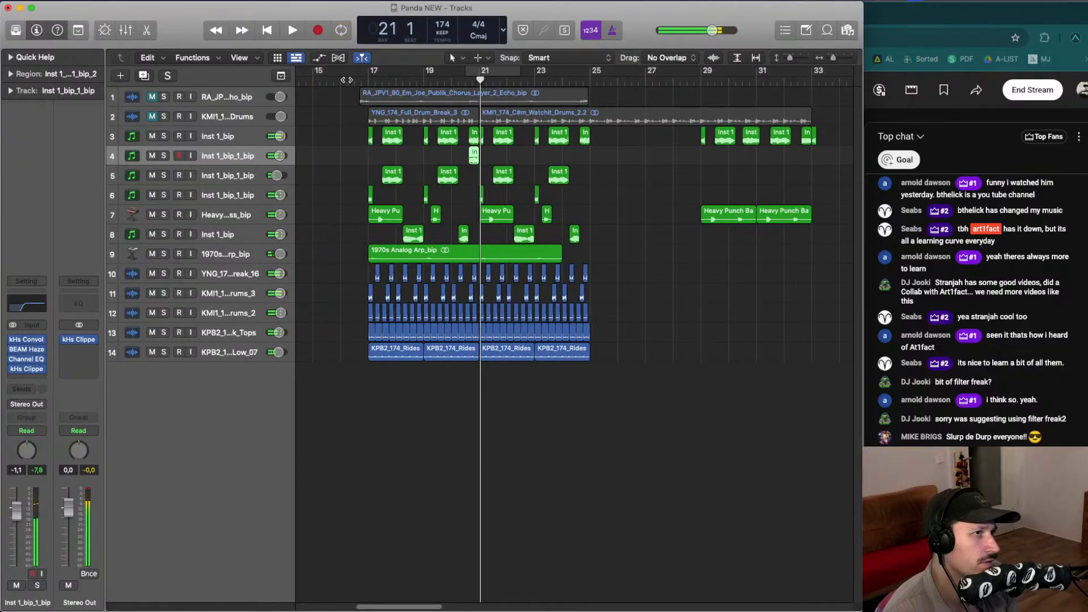
left_click(327, 80)
key("super+Up")
key("super+Left")
key("super+Left")
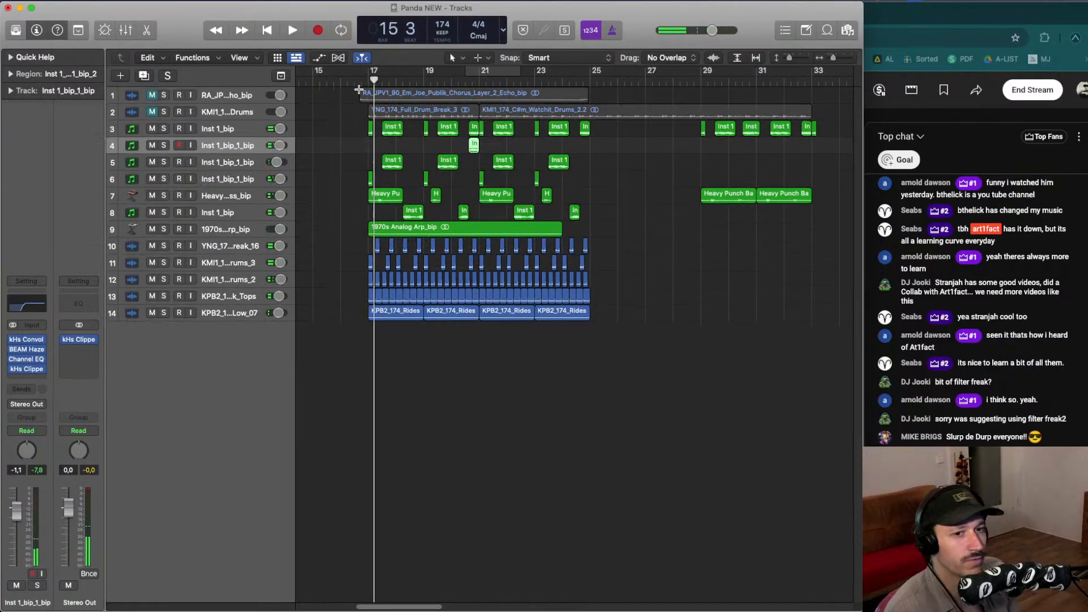
key("space")
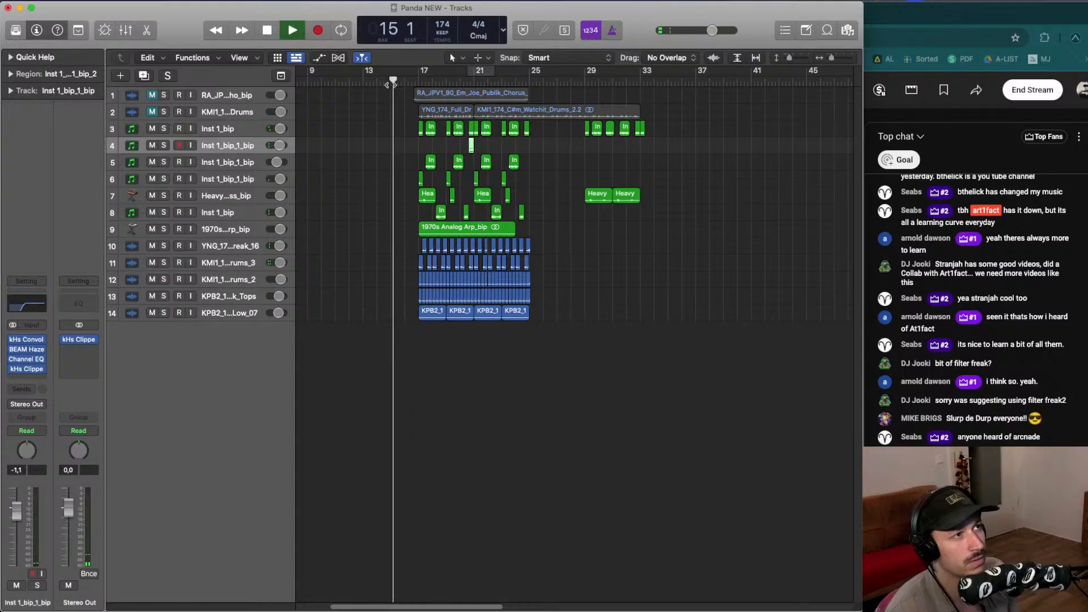
left_click(417, 75)
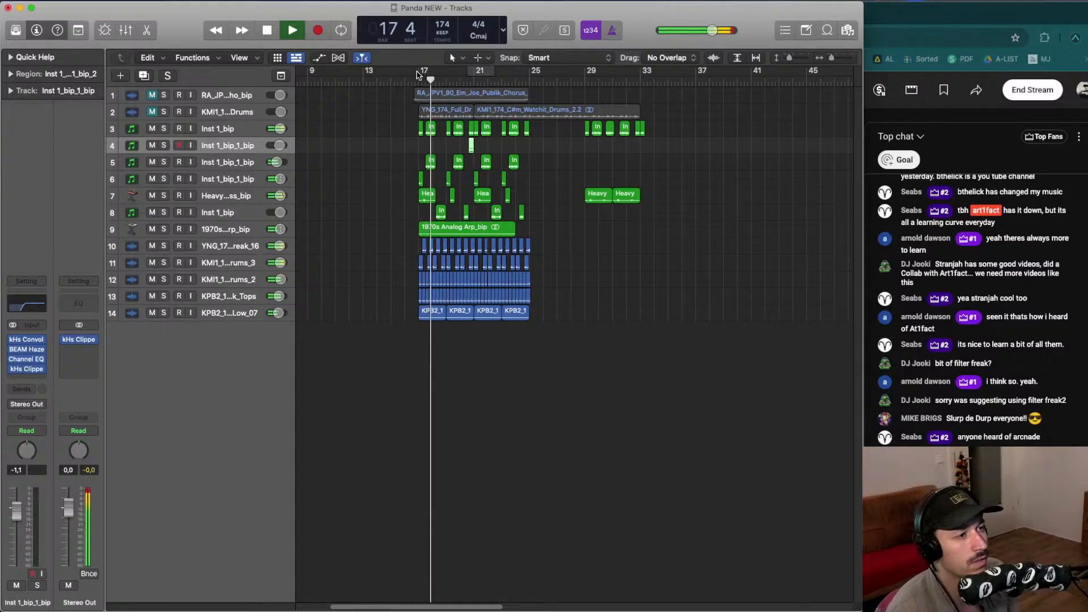
key("space")
scroll(429, 121, "left", 4)
left_click(429, 121)
key("space")
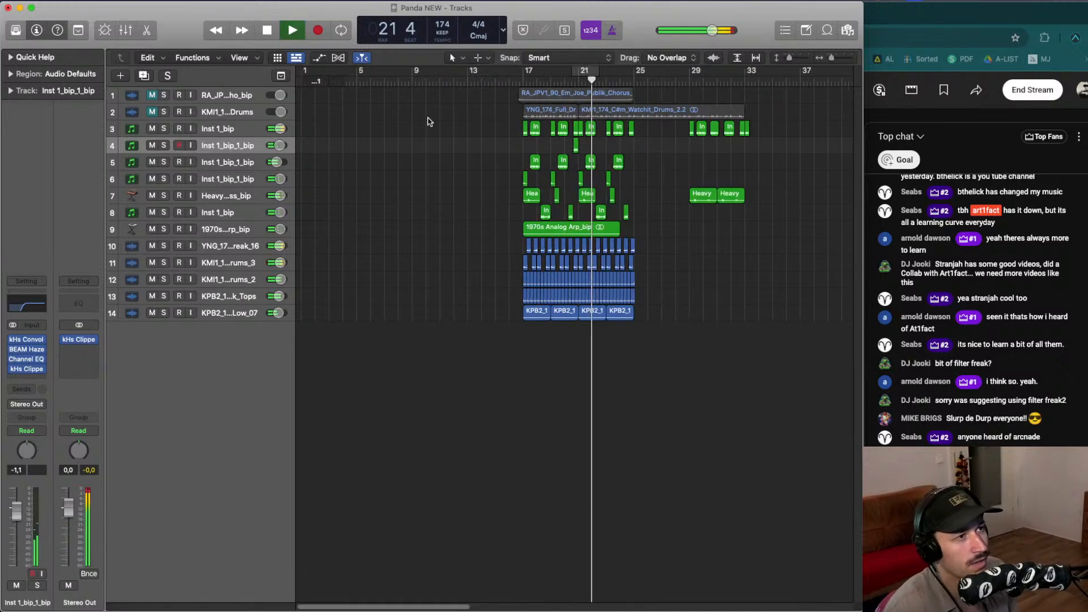
key("space")
- Set the cycle range to bars 18 to 20 and briefly solo track 8 during playback
key("super+Right")
key("super+Right")
key("super+Right")
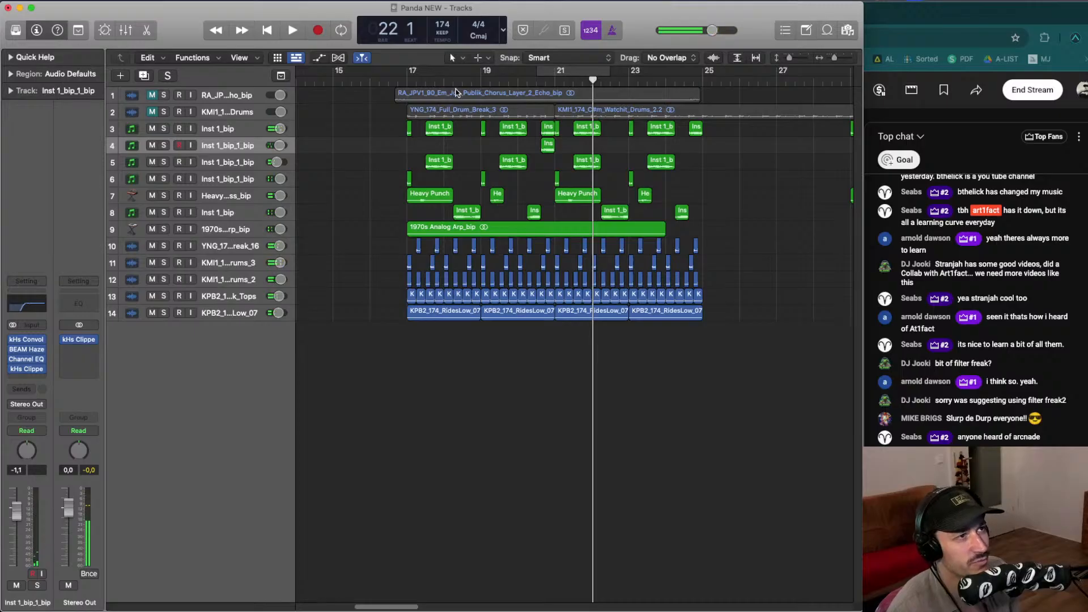
left_click_drag(446, 74, 517, 74)
left_click(165, 215)
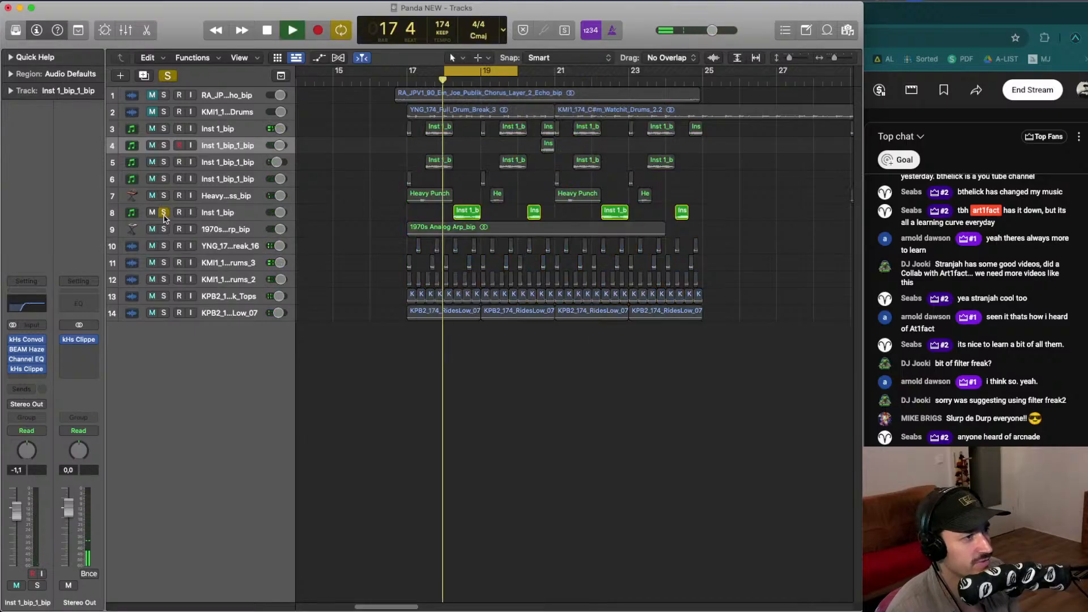
key("space")
left_click(164, 216)
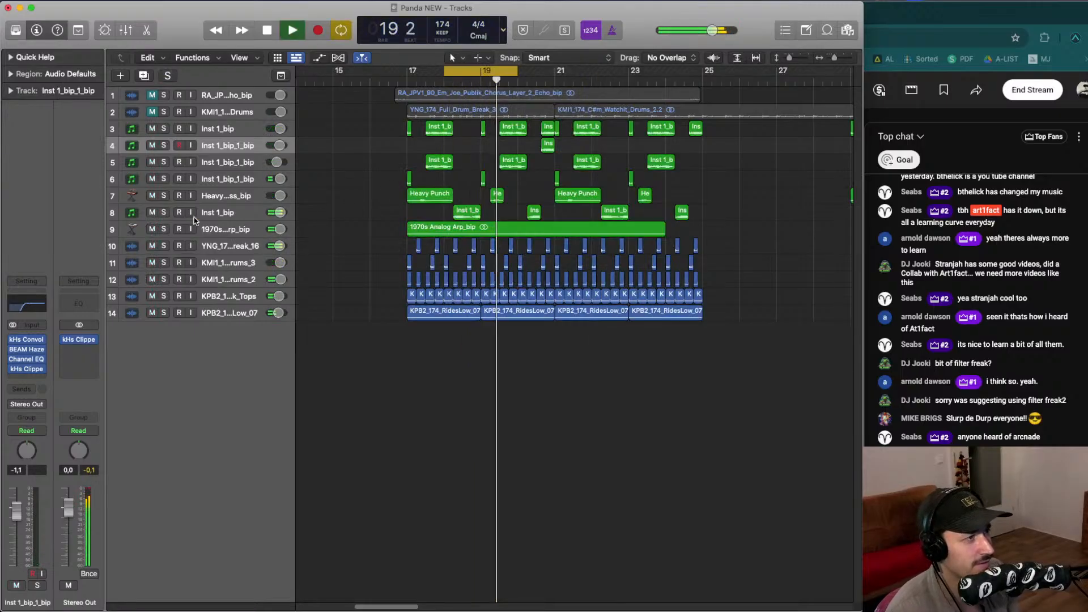
- Select the four regions on track 8 and give them fade-in and fade-out values of 8
left_click(235, 216)
key("ctrl+z")
left_click_drag(447, 238, 782, 245)
key("space")
left_click(11, 74)
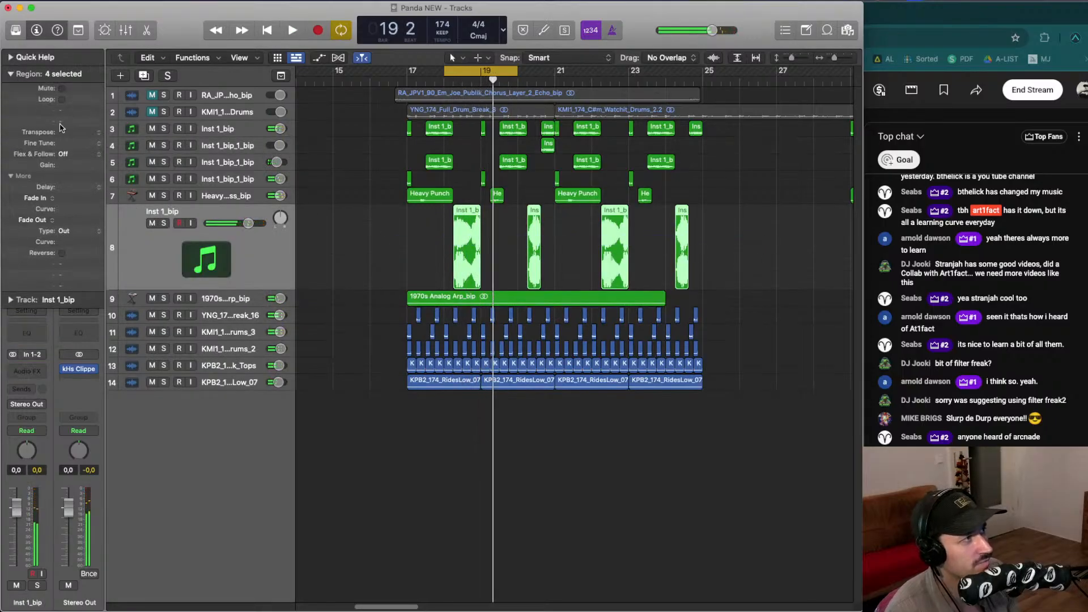
left_click_drag(61, 220, 68, 204)
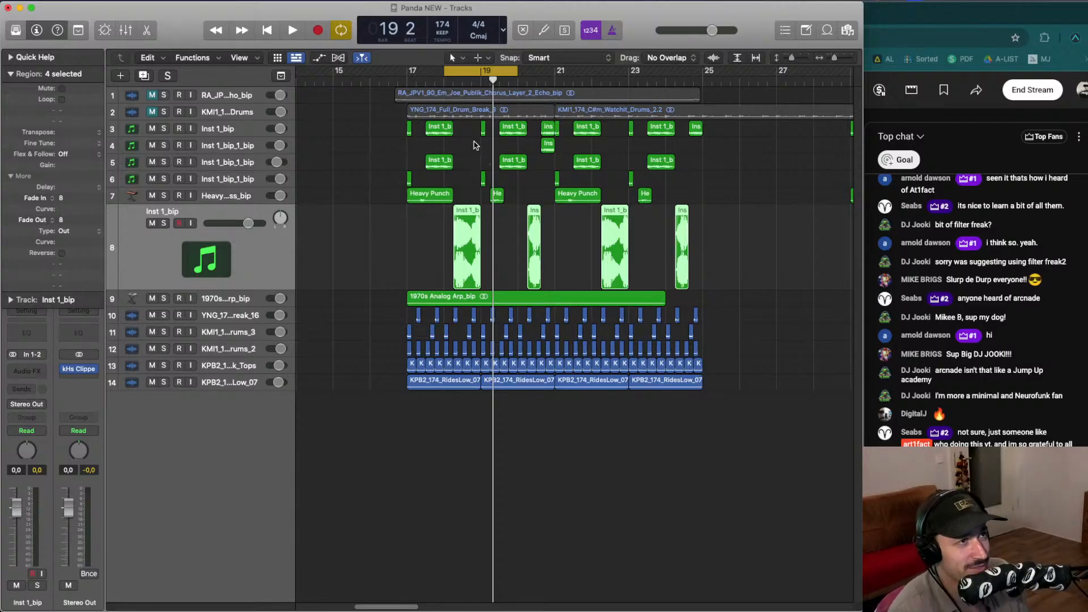
- Play the section from bar 18 with cycling off to hear the faded regions
left_click(461, 71)
double_click(390, 80)
left_click(399, 243)
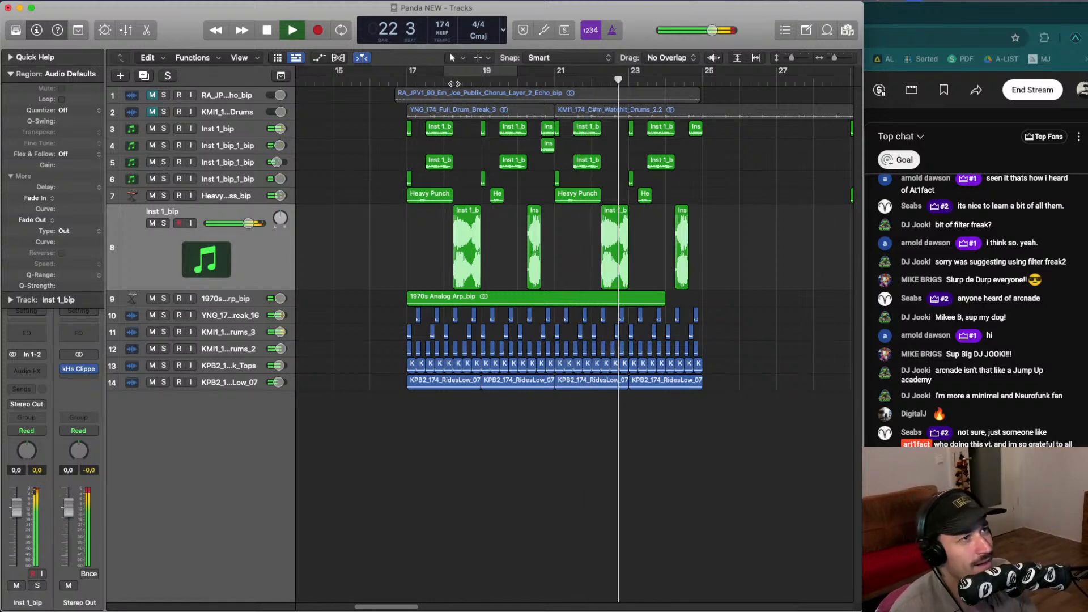
key("ctrl+z")
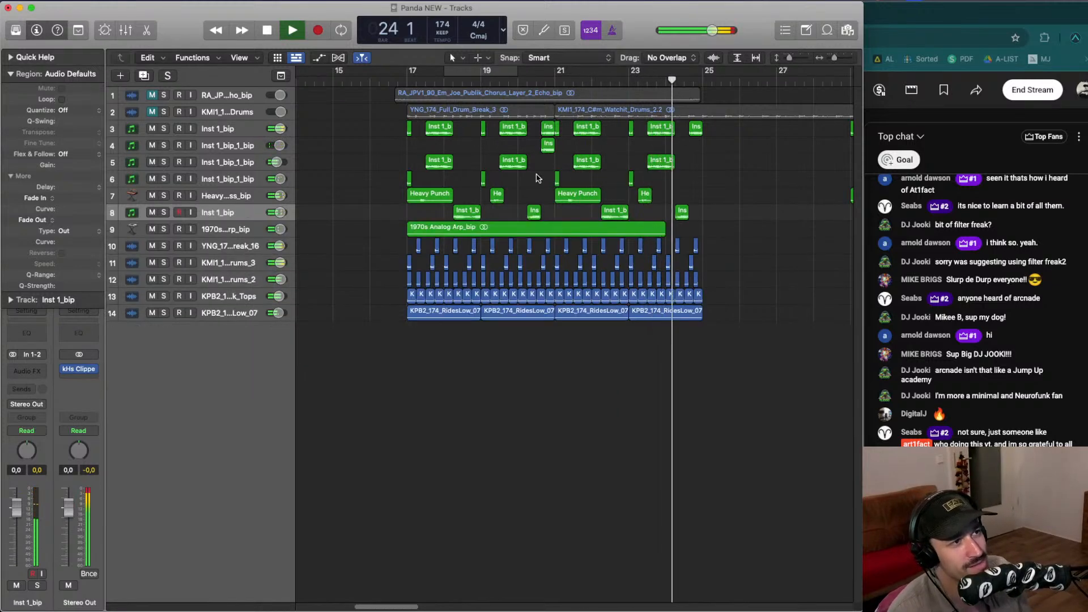
key("space")
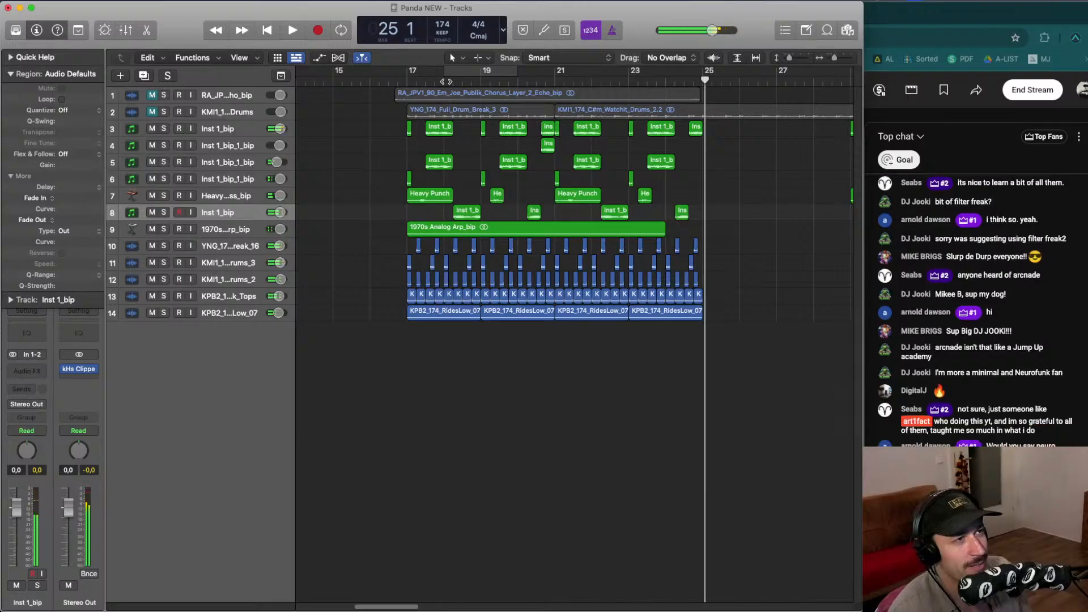
left_click(442, 81)
key("space")
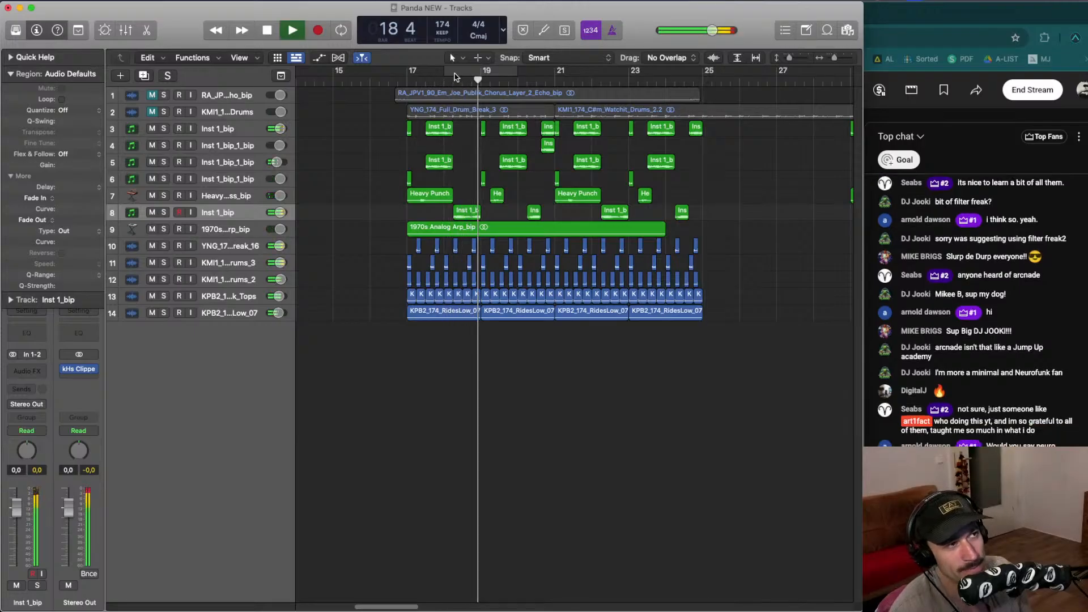
key("space")
- Set the cycle range from bar 18 to bar 19 and start playback
left_click_drag(412, 74, 686, 70)
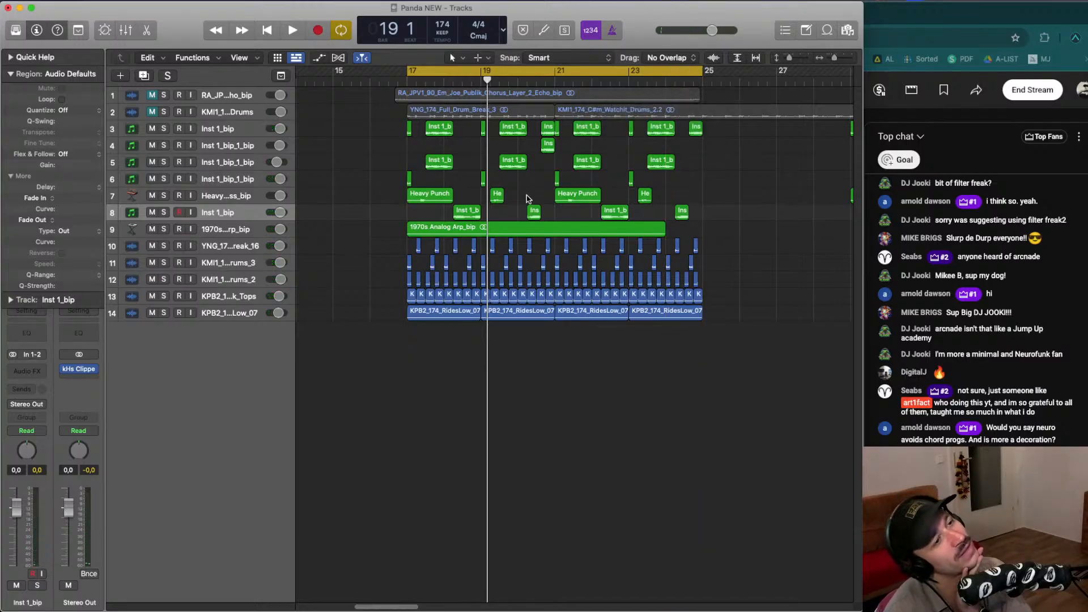
left_click(447, 72)
left_click_drag(446, 73, 480, 73)
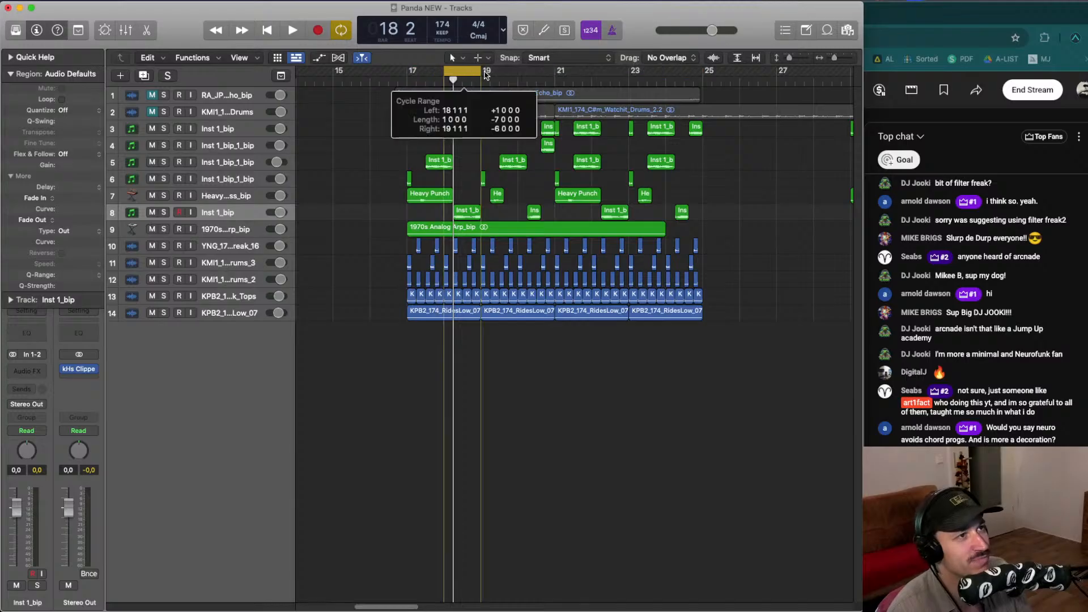
key("space")
- Solo track 8 and audition its looping regions around bar 18 zoomed in
left_click(165, 212)
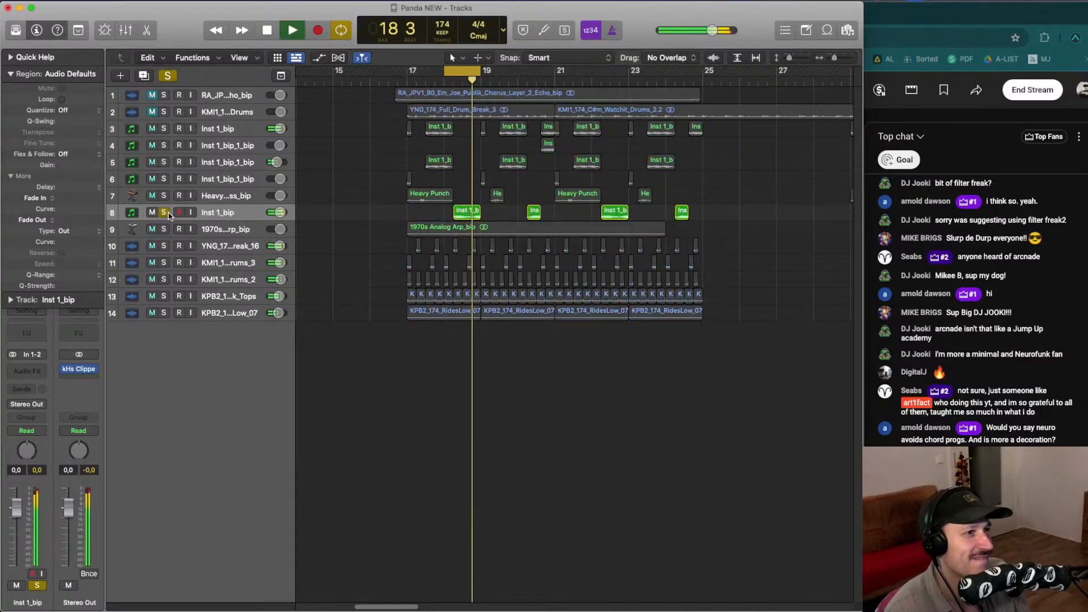
left_click(223, 214)
key("space")
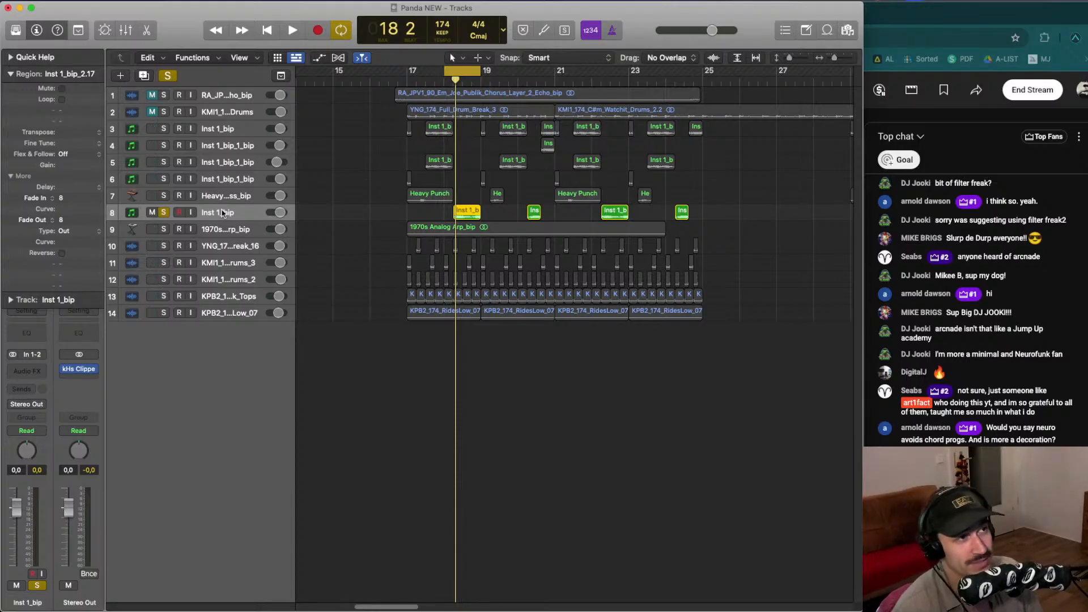
left_click(445, 210)
key("space")
key("space")
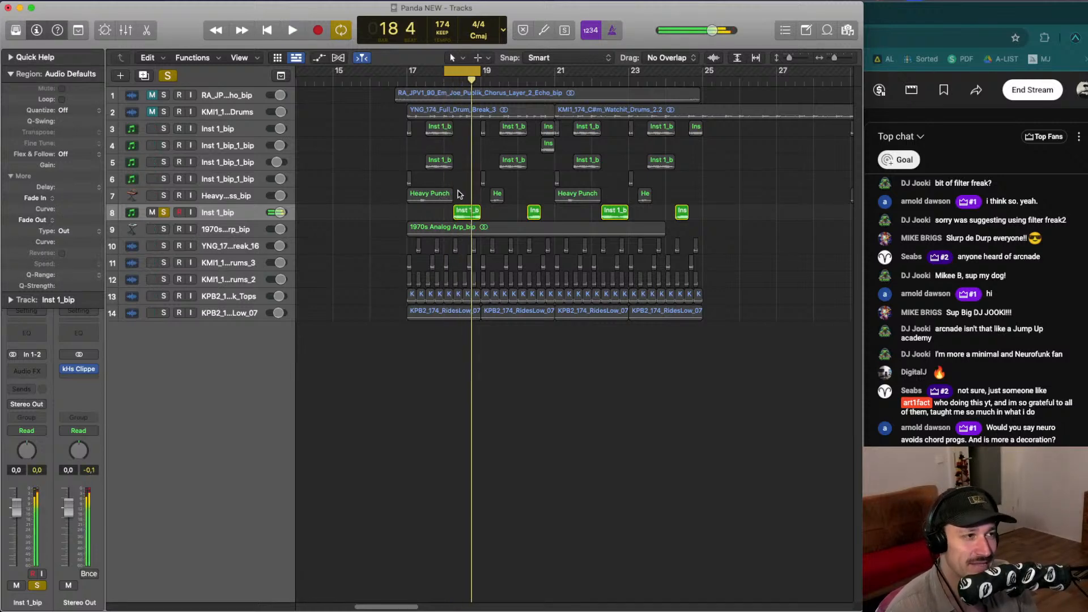
key("ctrl+z")
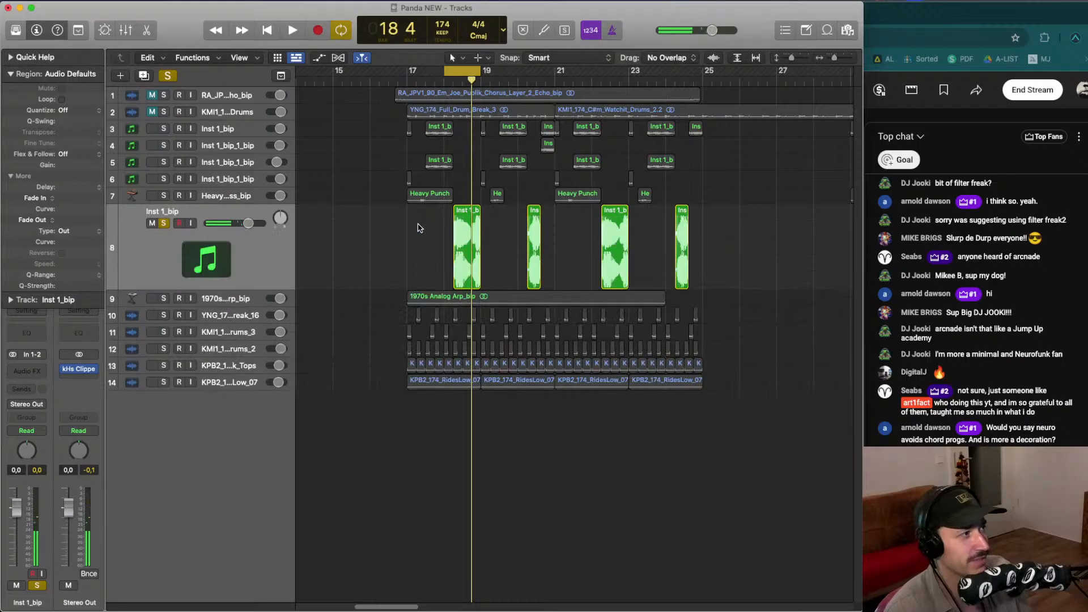
left_click_drag(428, 242, 706, 245)
left_click(436, 232)
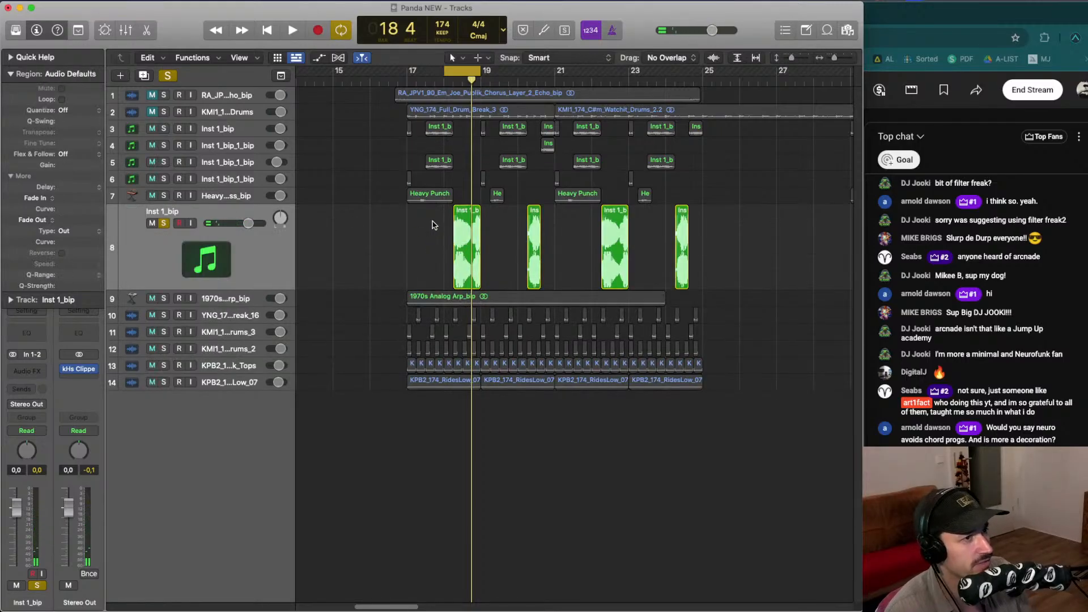
key("space")
key("super+Right")
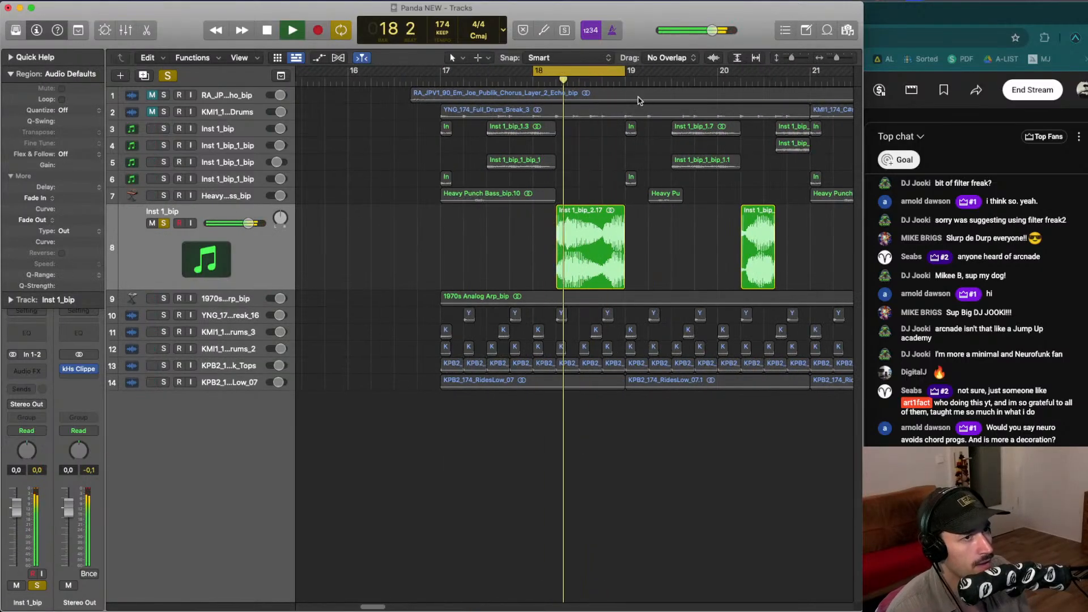
- Zoom out over bars 17 to 24 and play the section to audition track 8's faded regions
key("space")
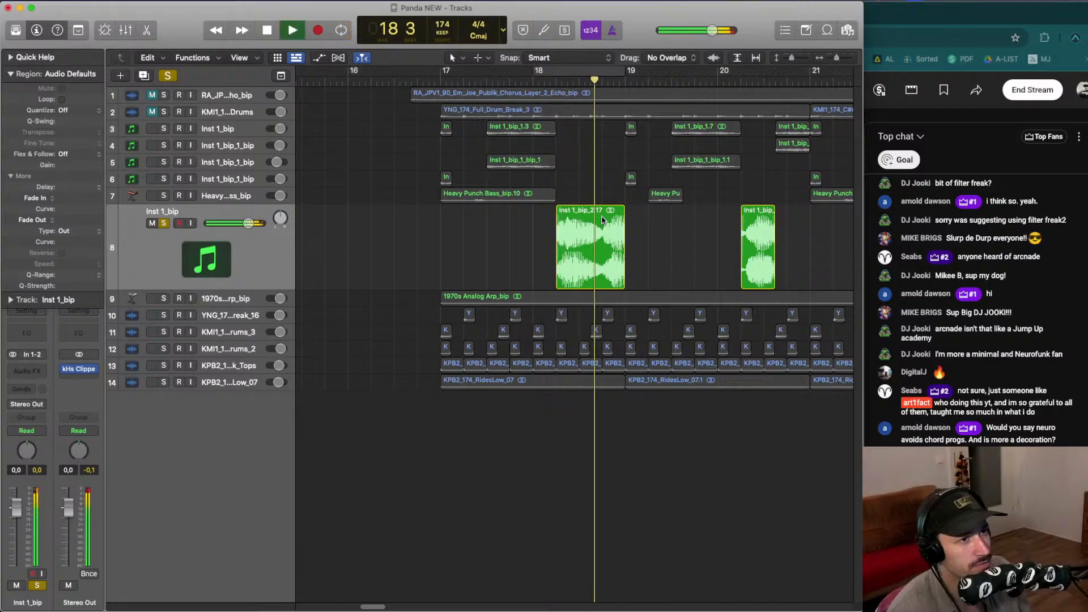
scroll(594, 231, "right", 4)
key("super+Up")
key("super+Up")
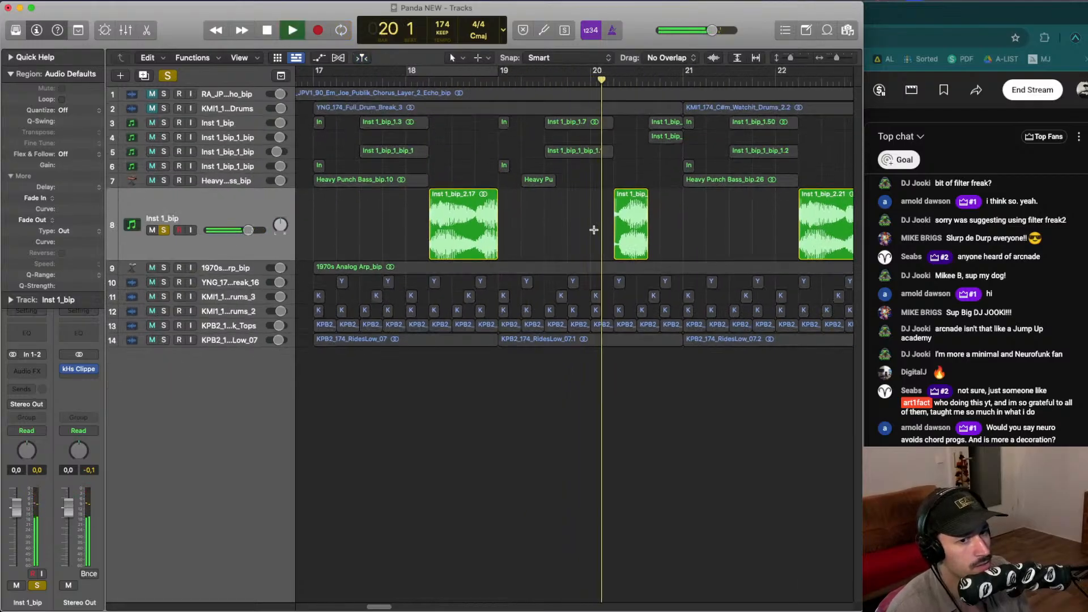
key("super+Left")
key("super+Left")
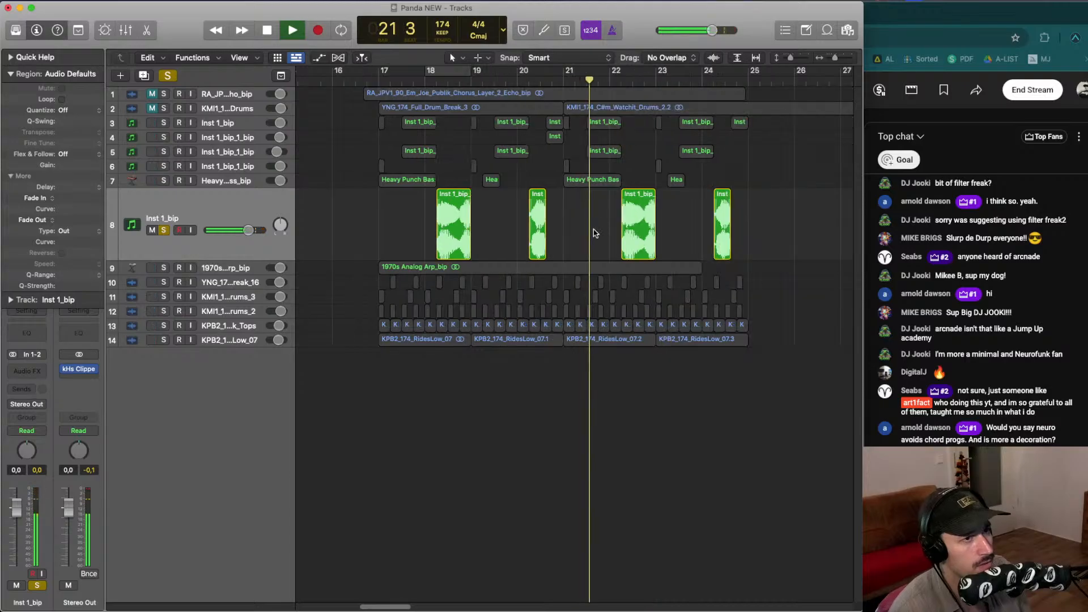
key("Left")
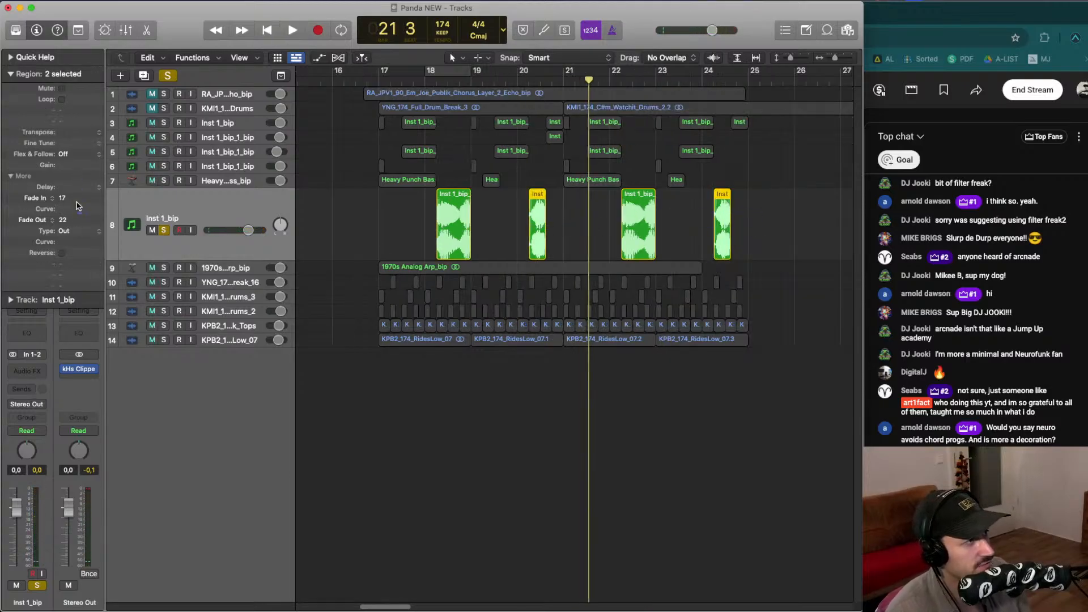
key("space")
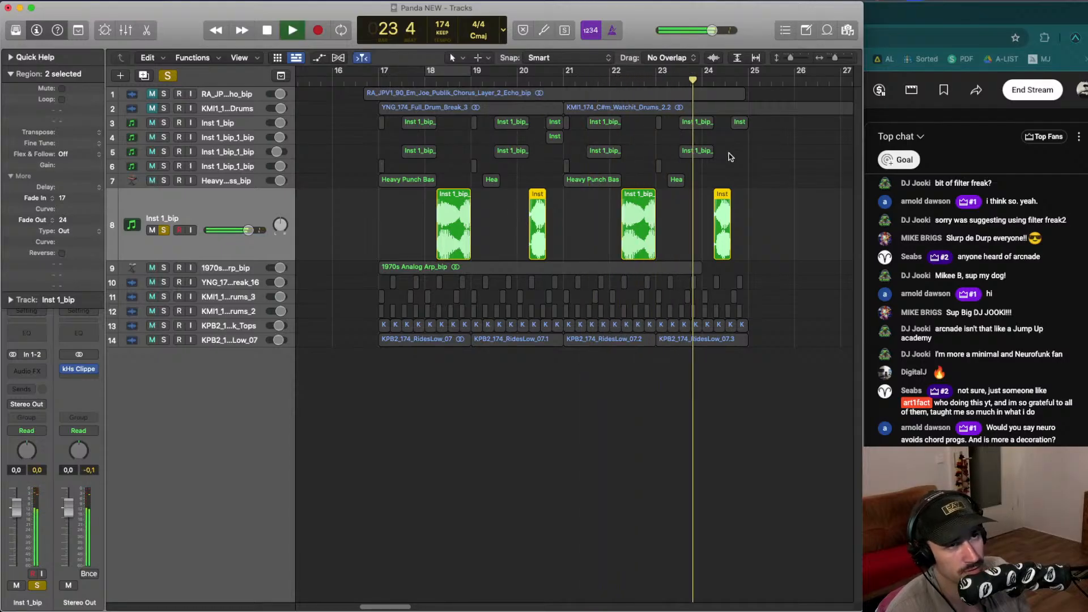
key("space")
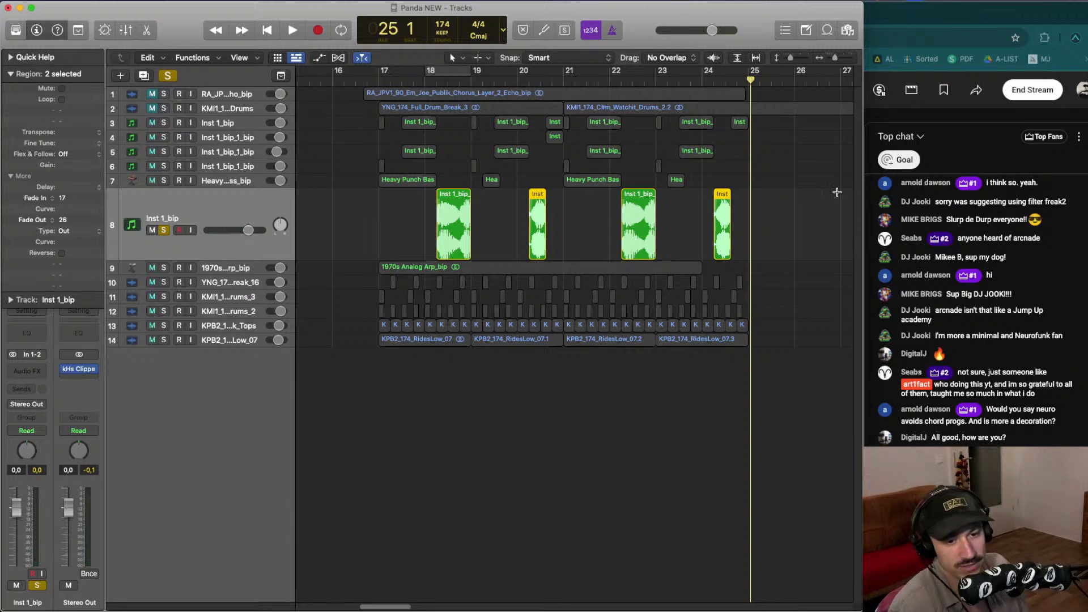
- Zoom in and adjust the fade-out of the short region at bar 20 on track 8
key("super+Right")
key("super+Right")
key("super+Right")
key("super+Right")
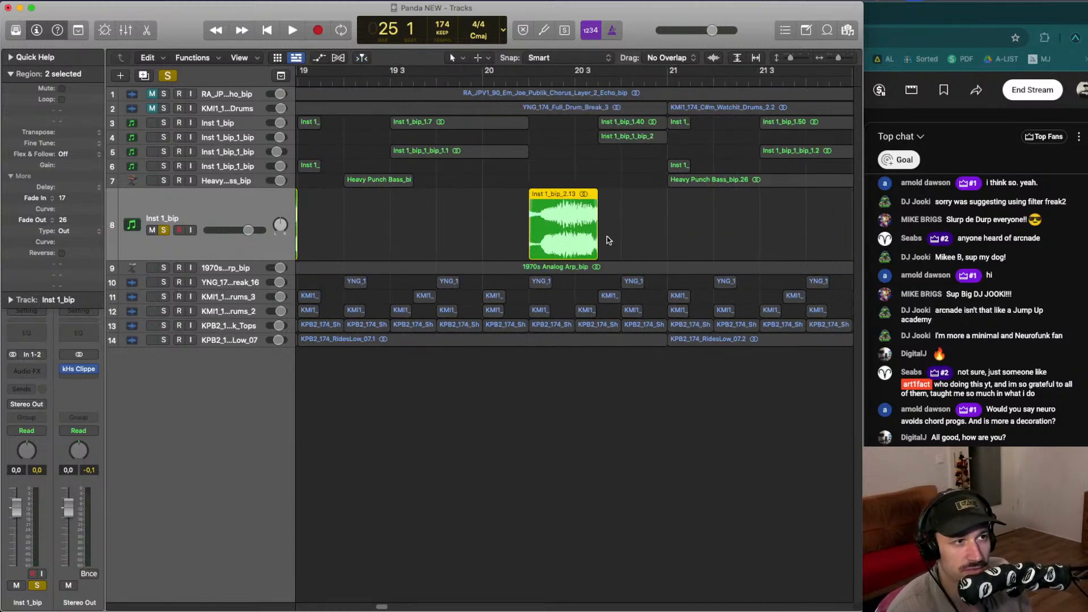
mouse_move(595, 251)
left_mouse_down()
mouse_move(606, 253)
mouse_move(594, 254)
left_mouse_up()
key("space")
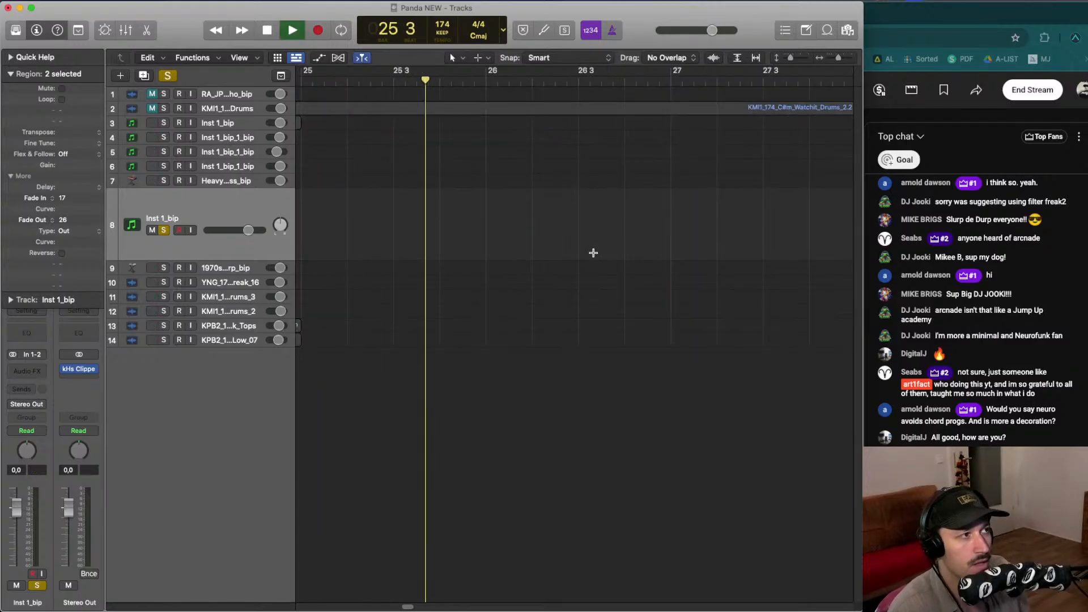
- Set a cycle range over bar 20 and play it back
scroll(593, 253, "down", 5)
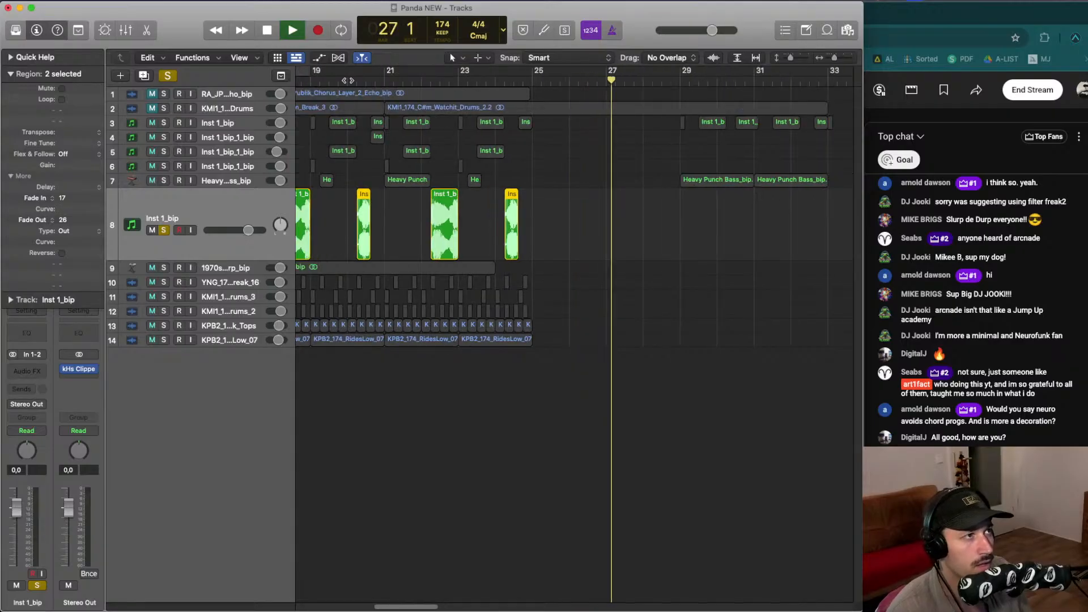
left_click(347, 80)
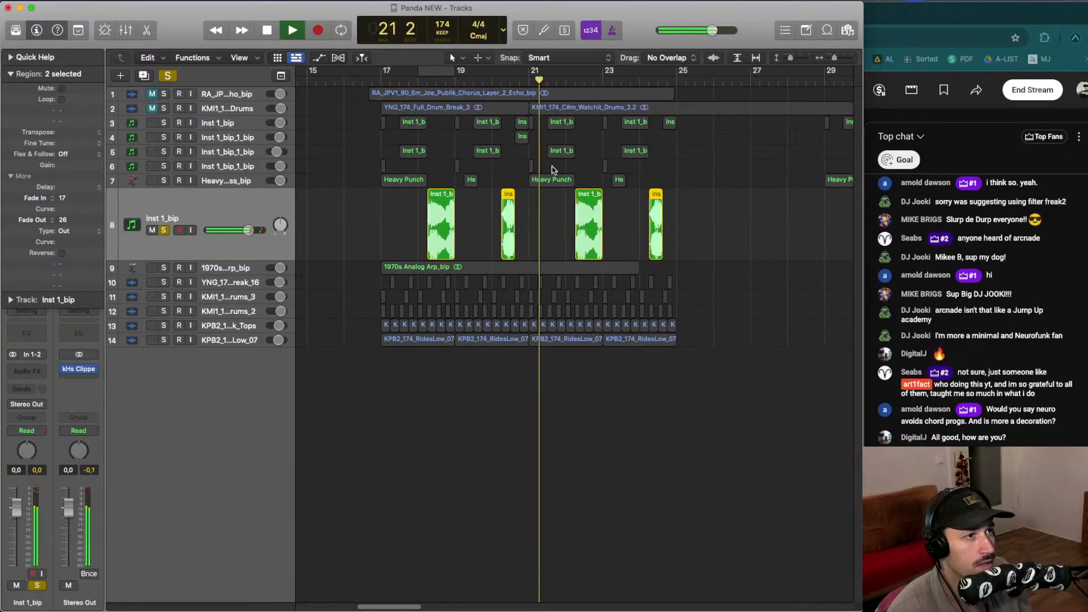
left_click(493, 81)
left_click(573, 80)
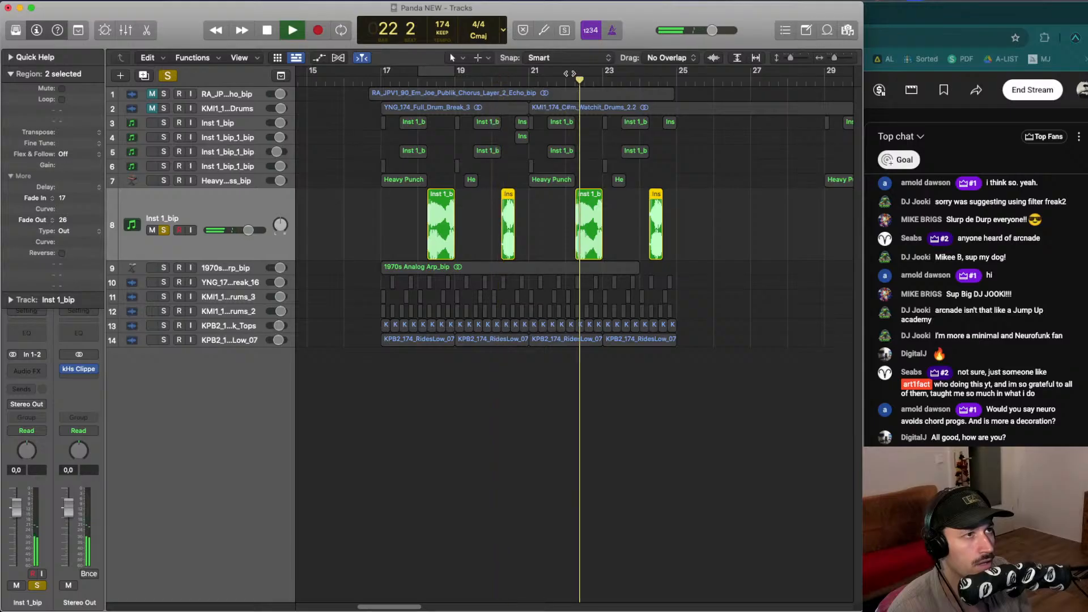
left_click_drag(496, 74, 531, 75)
key("space")
key("space")
- Reshape the fade-out of the bar-20 region on track 8 while auditioning the cycle
key("super+Right")
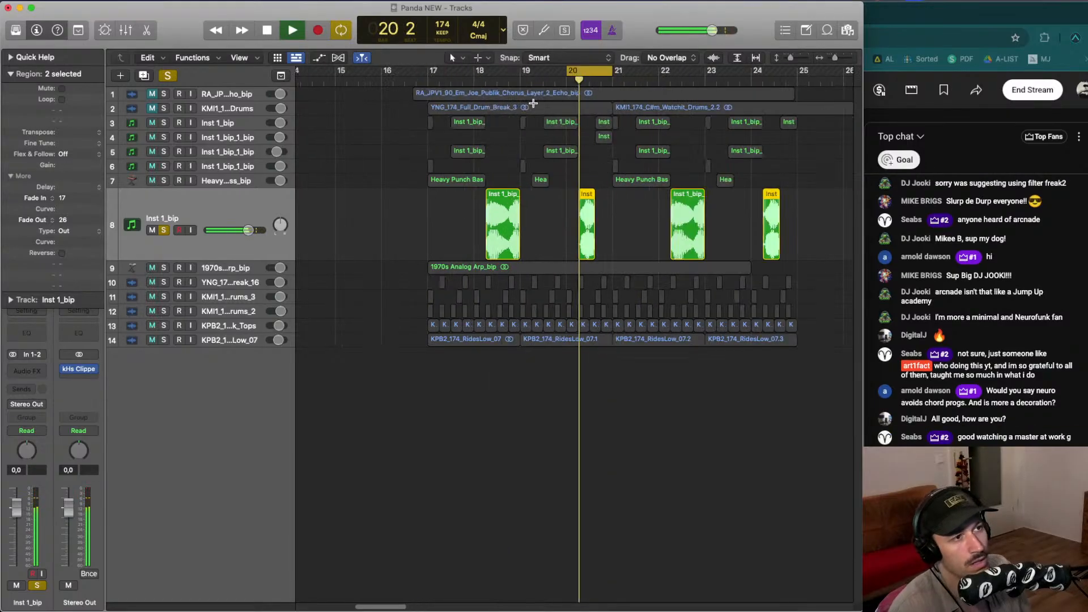
key("super+Right")
key("super+Right")
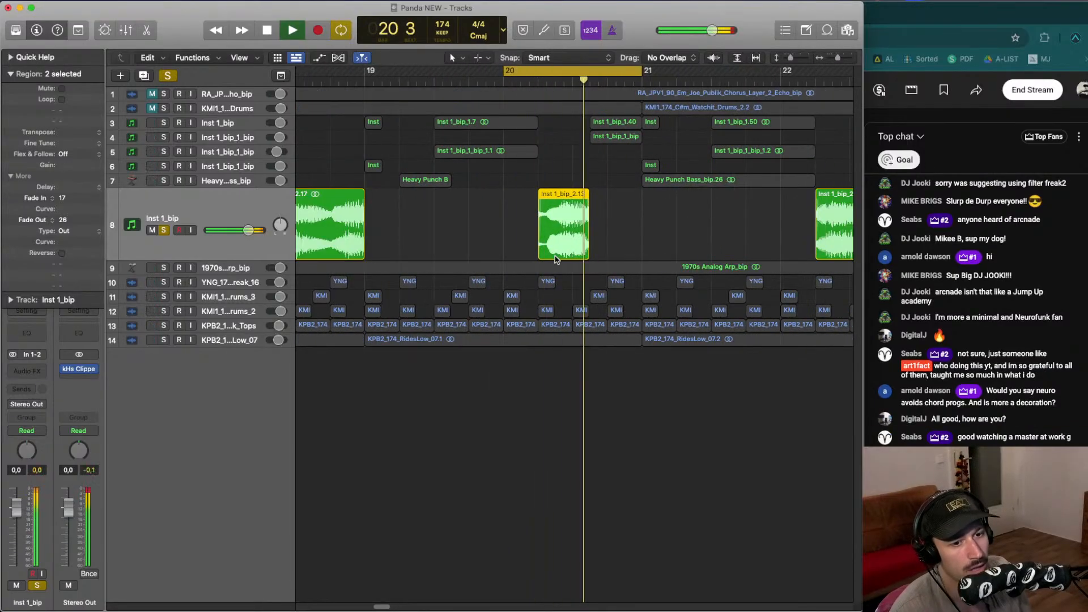
left_click_drag(588, 255, 587, 255)
key("space")
right_click(589, 256)
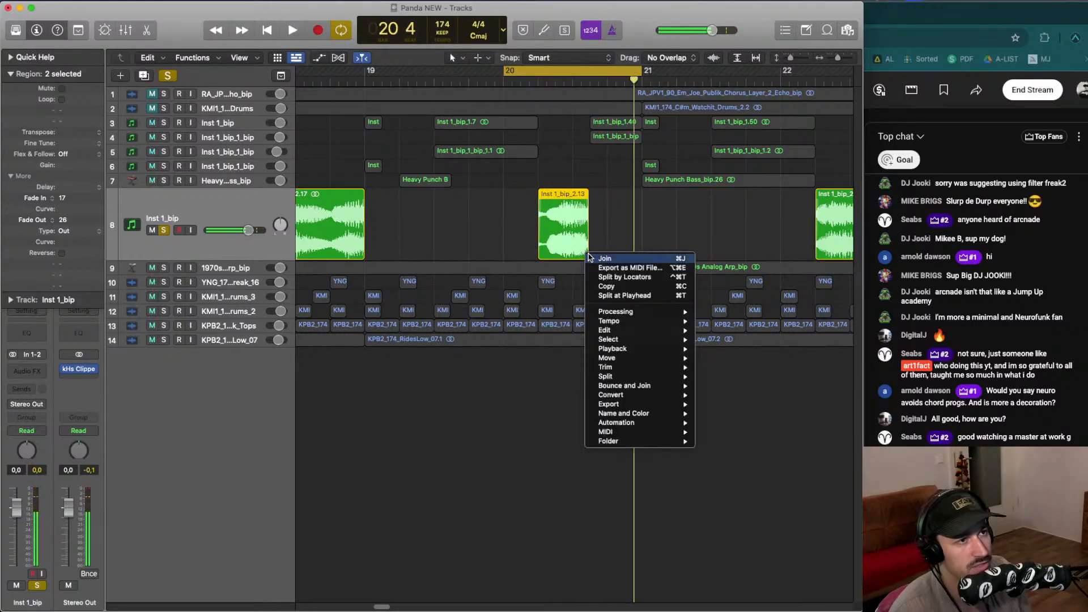
key("Escape")
left_click_drag(588, 255, 588, 253)
key("space")
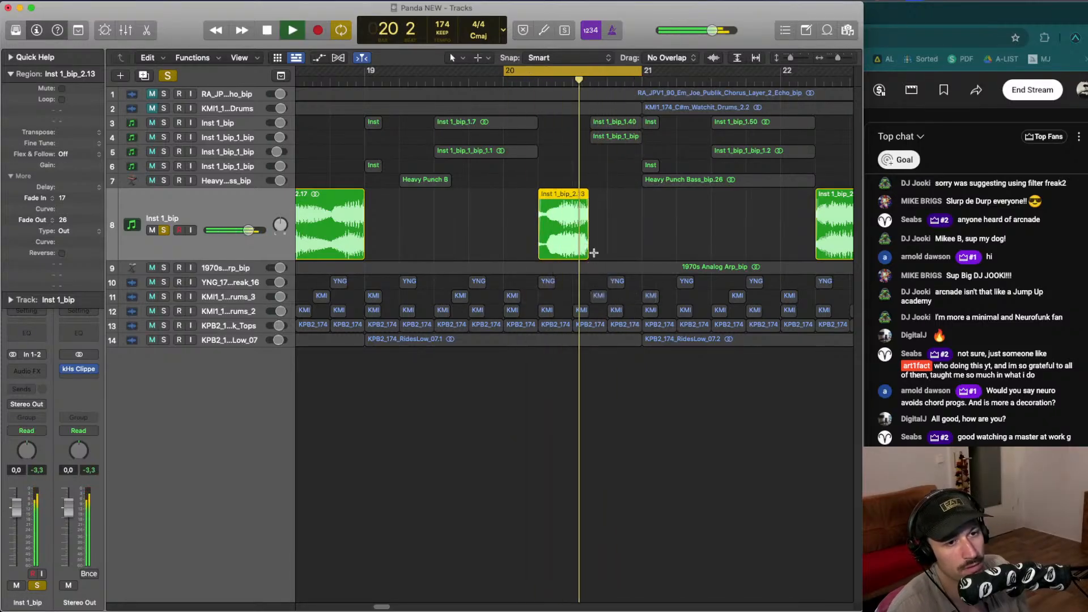
- Zoom in closer and extend the bar-20 region's fade-out to 74, auditioning it repeatedly
scroll(594, 252, "up", 3)
key("space")
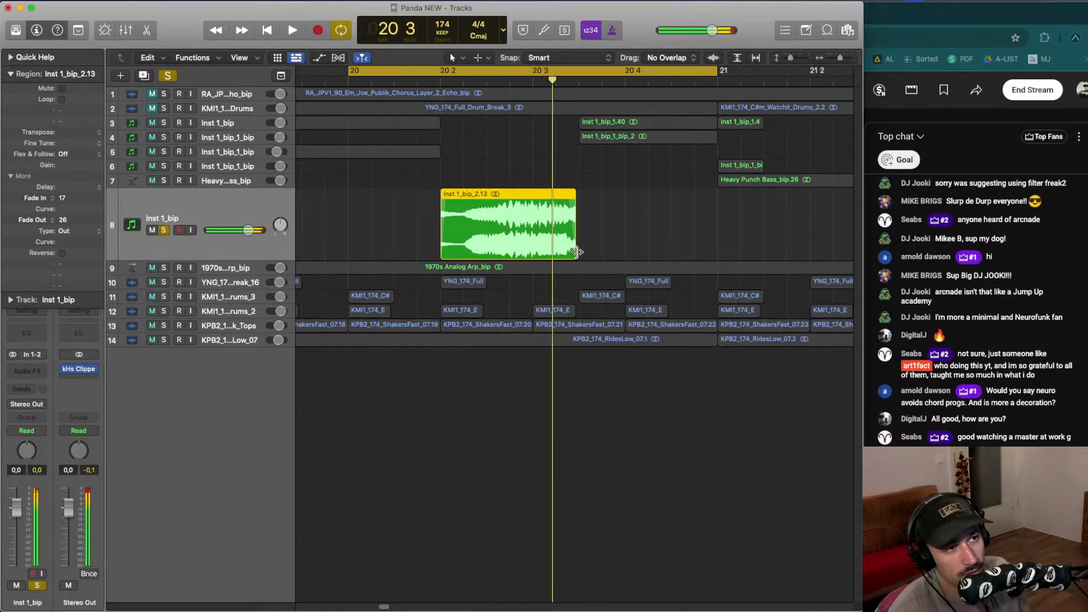
left_click_drag(576, 252, 578, 252)
key("space")
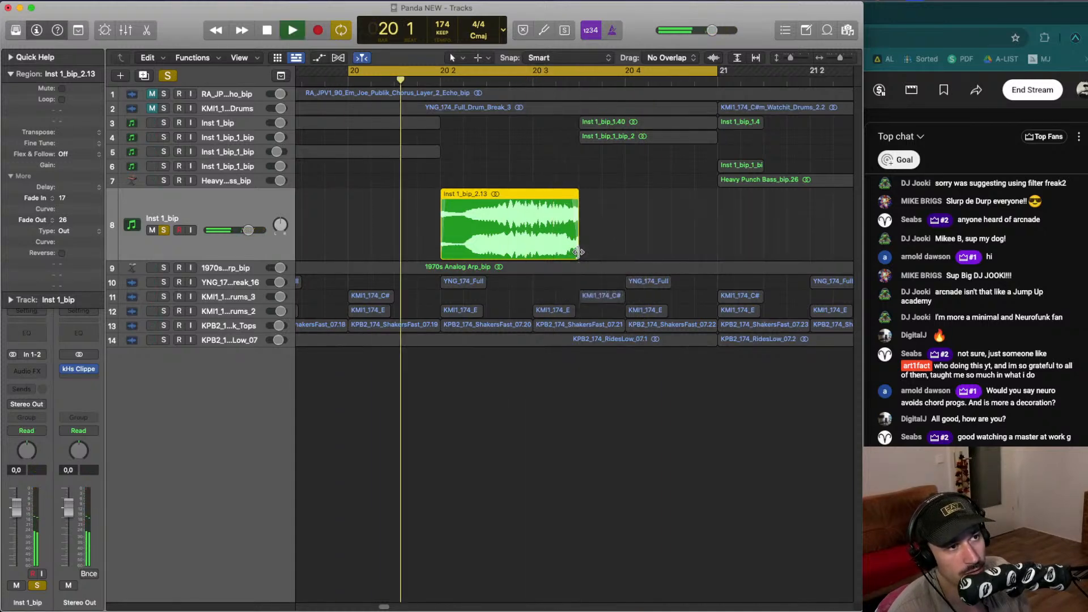
key("space")
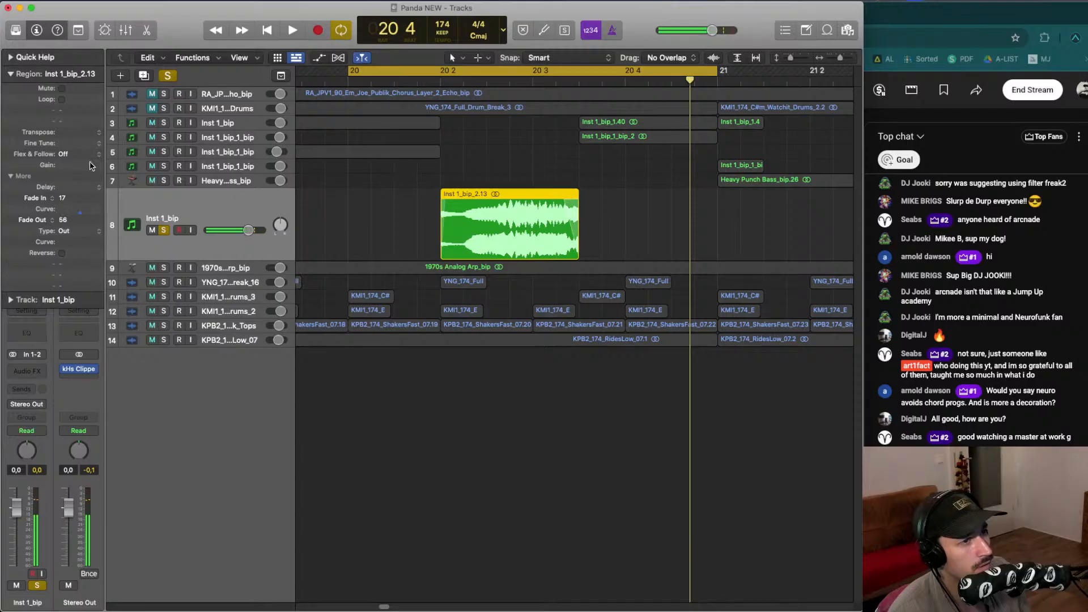
left_click_drag(92, 166, 94, 154)
key("space")
key("space")
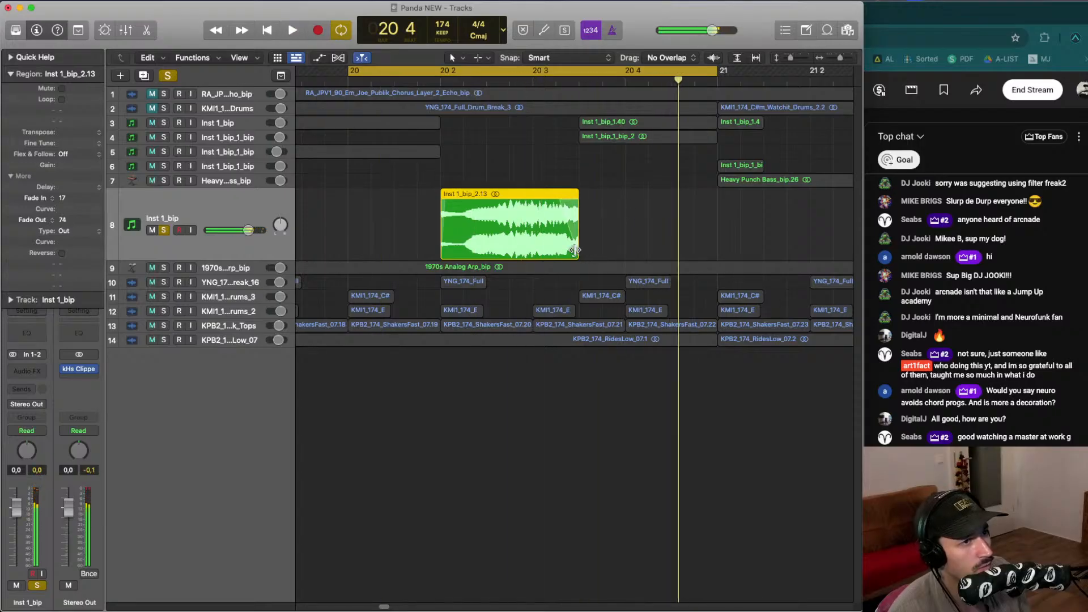
left_click_drag(575, 250, 572, 254)
key("space")
key("space")
- Delete the last short region on track 8 and replace it with a copy of the bar-20 region near bar 24
key("space")
key("super+Left")
key("super+Left")
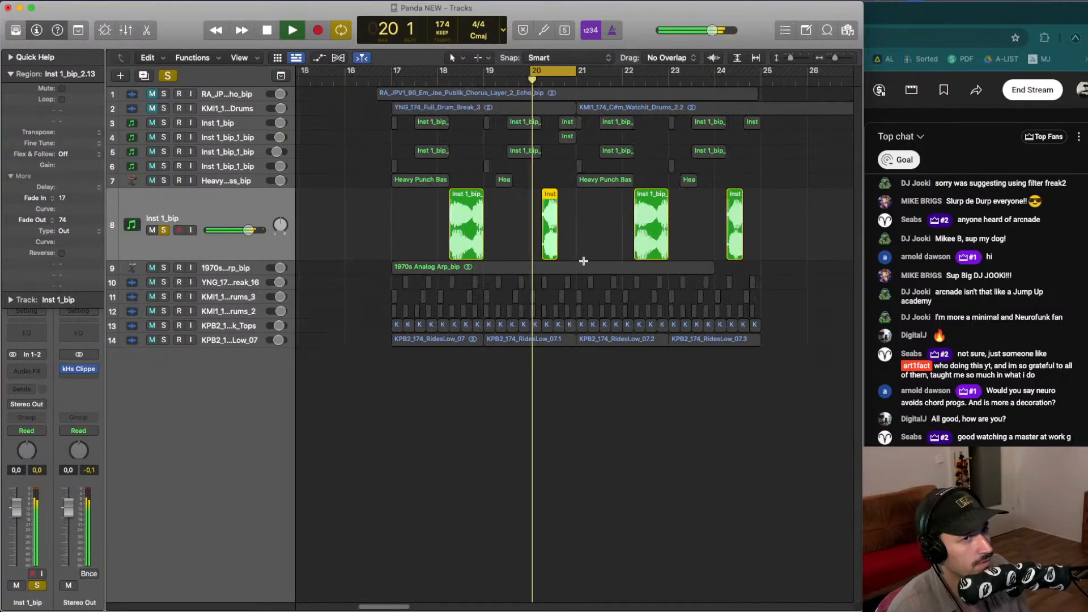
key("space")
left_click(739, 207)
key("Delete")
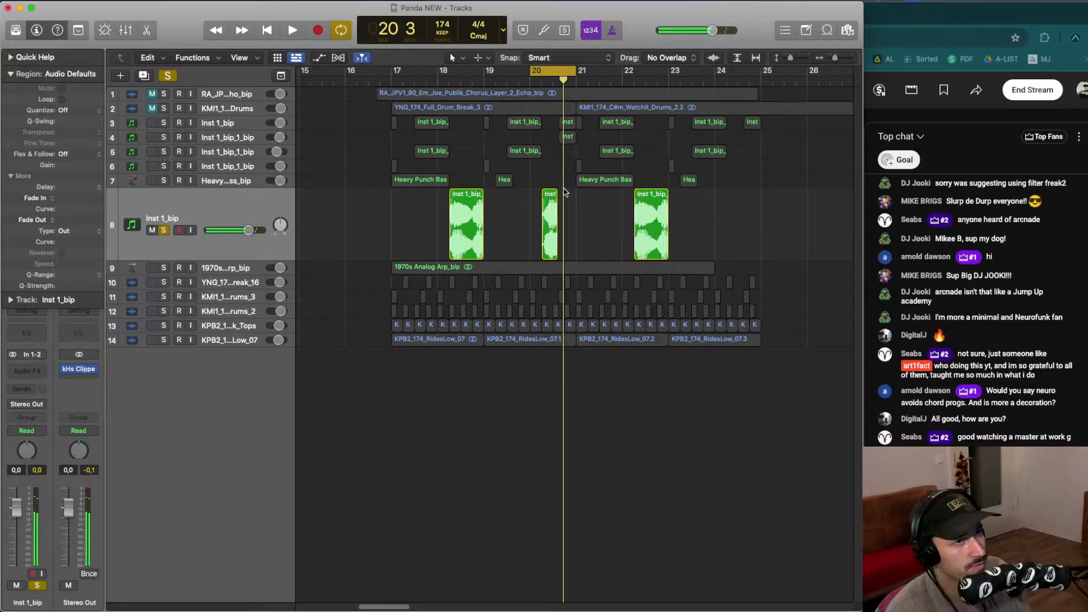
left_click_drag(548, 190, 735, 197)
key("space")
- Set the cycle range from bar 17 to bar 25 and play it
left_click_drag(761, 73, 405, 100)
left_click(168, 229)
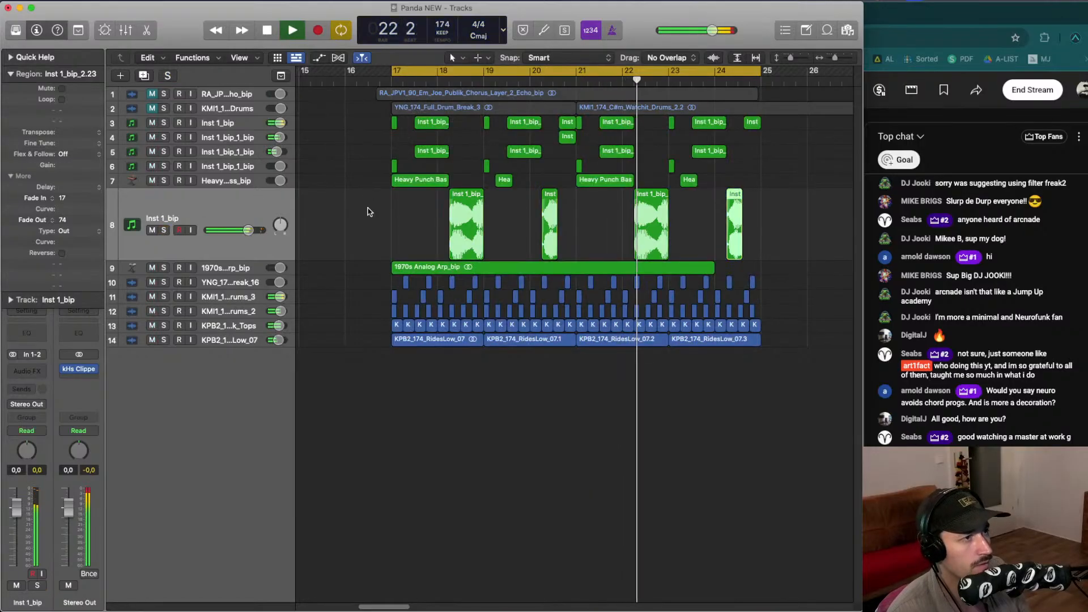
key("ctrl+z")
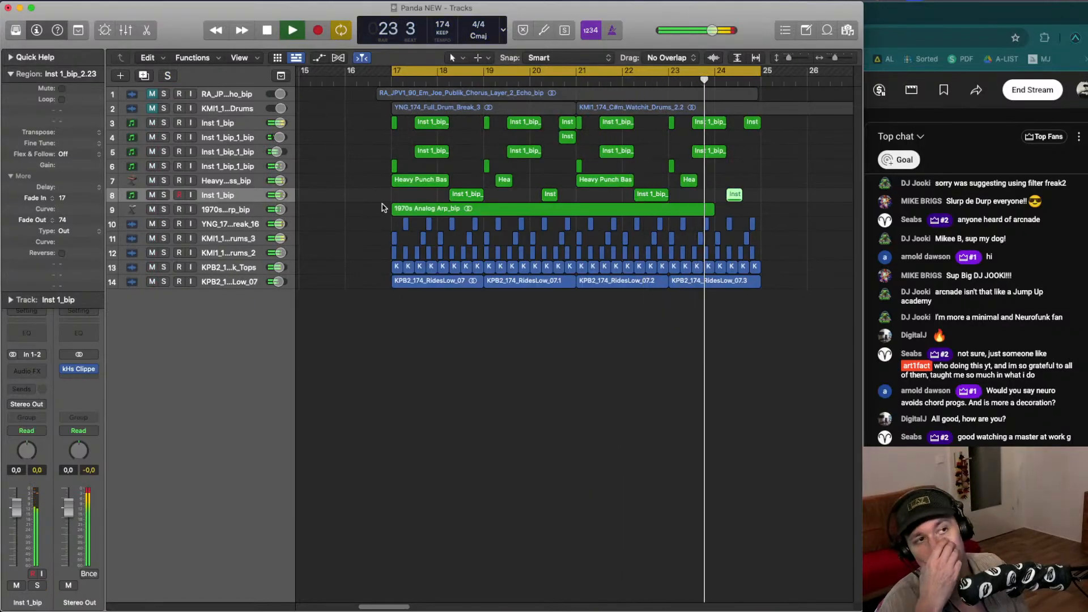
key("ctrl+z")
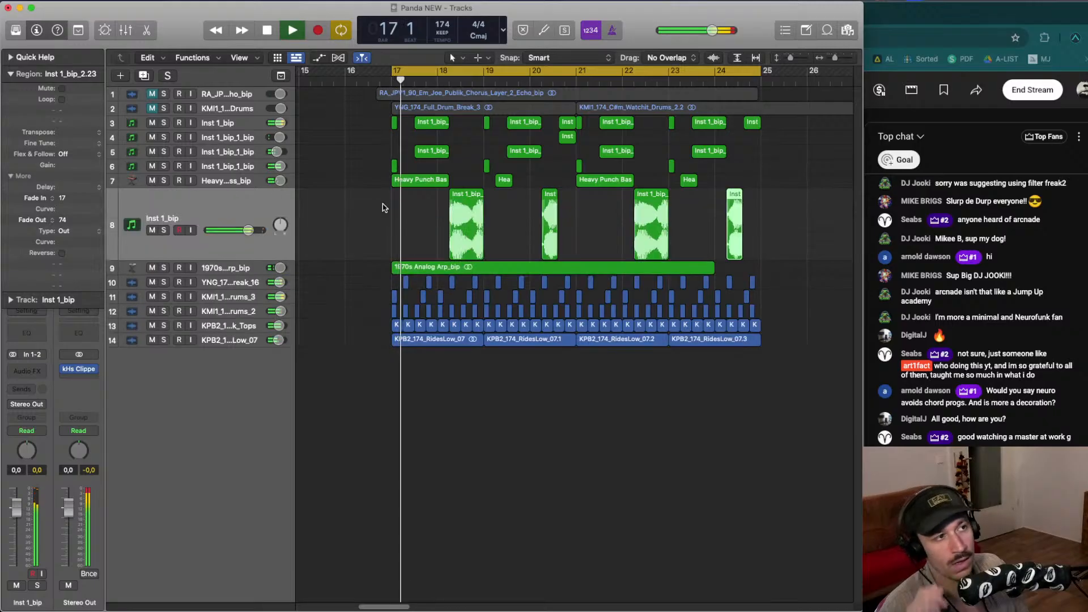
key("space")
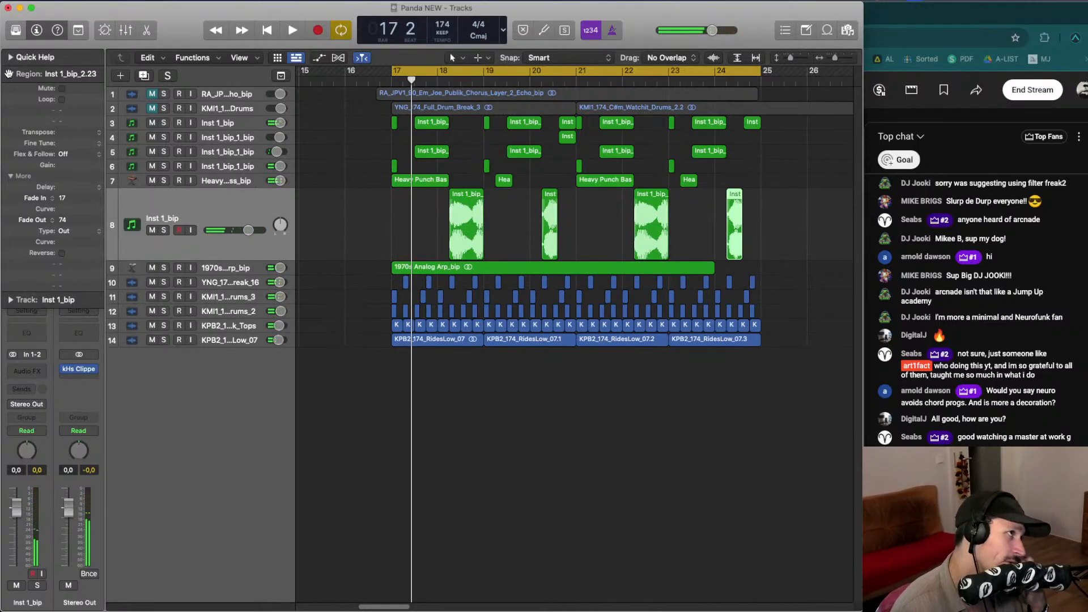
- Select all four regions on track 8 and bounce them in place to a new track
left_click(10, 73)
left_click(283, 212)
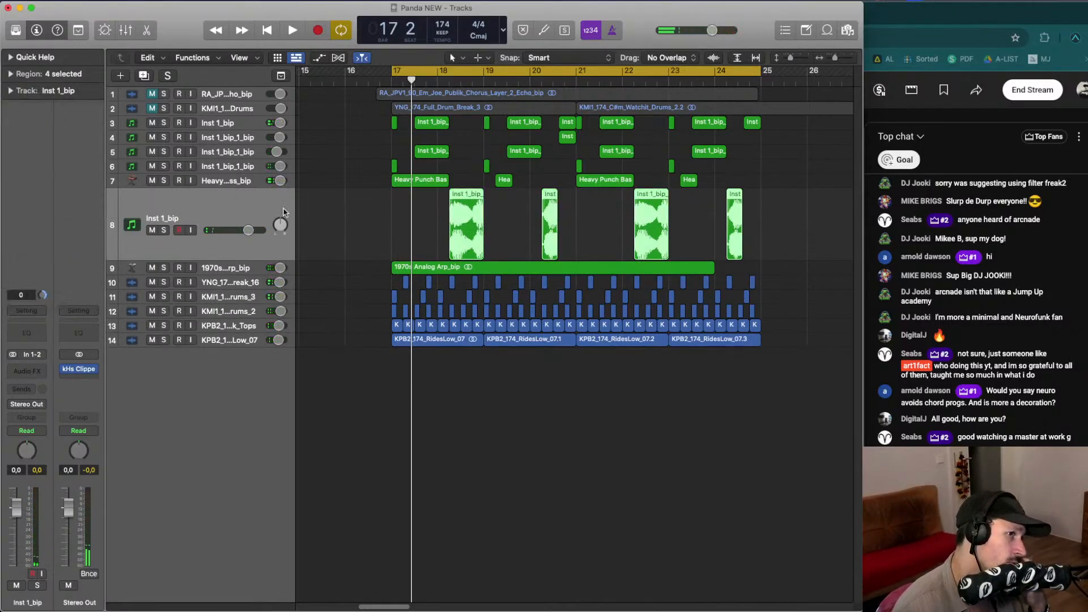
left_click_drag(370, 196, 758, 205)
left_click_drag(780, 227, 425, 211)
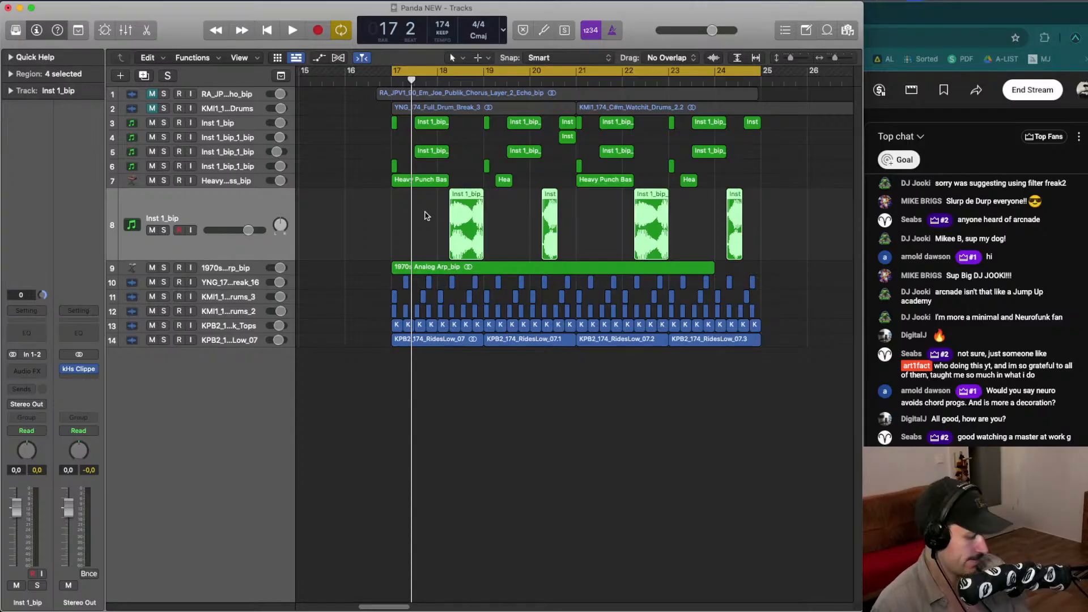
key("ctrl+b")
key("Return")
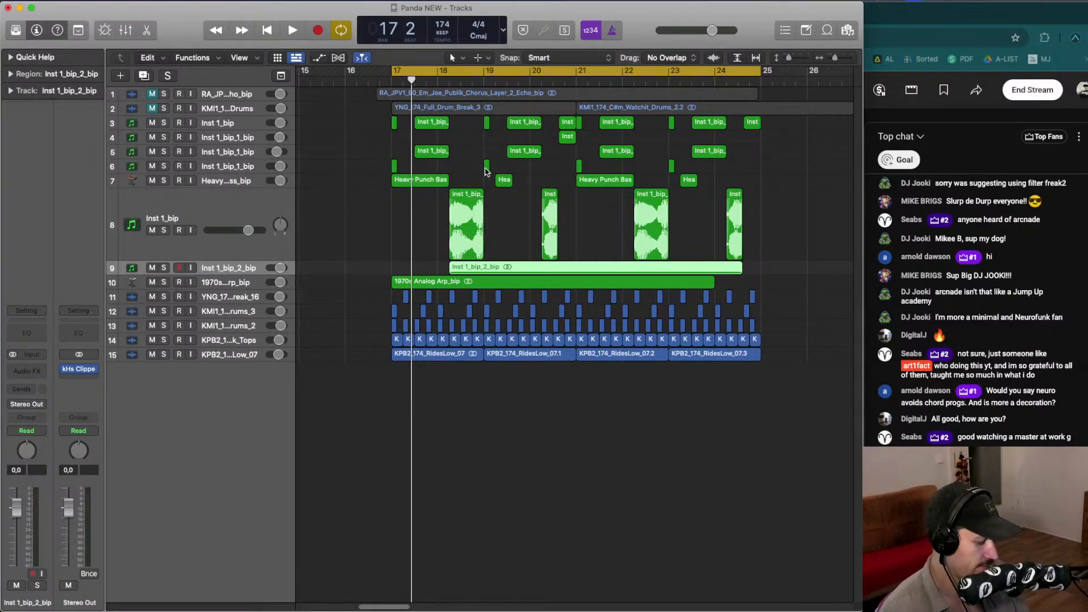
- Set the cycle from bar 18 to bar 25, mute the original track 8 and solo the bounced track for playback
left_click(485, 168)
left_click_drag(443, 71, 761, 119)
left_click(175, 224)
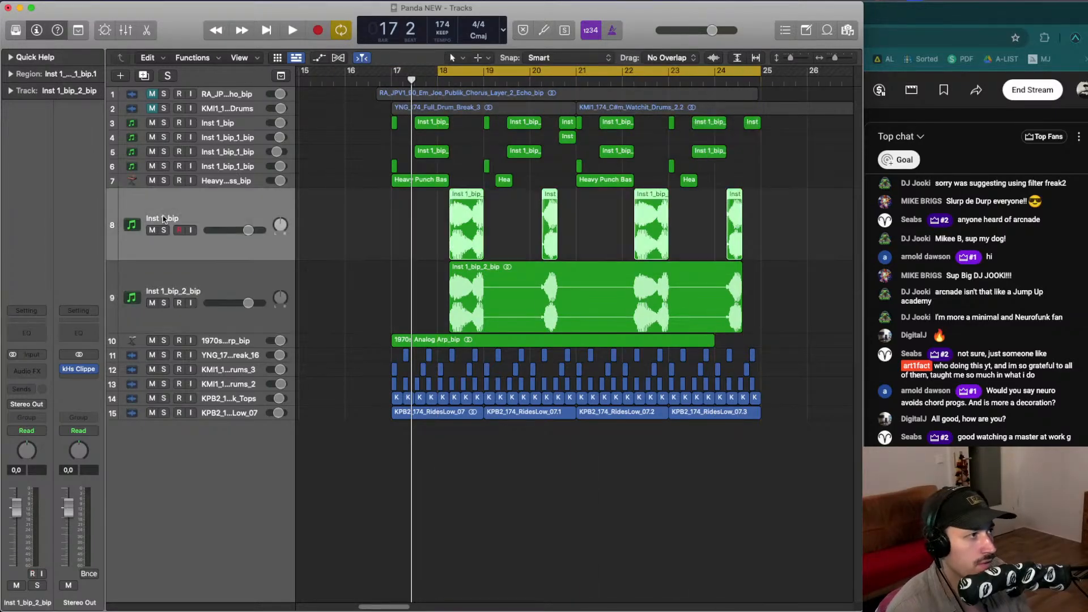
left_click(153, 230)
key("ctrl+super+z")
left_click(175, 213)
left_click(163, 245)
key("space")
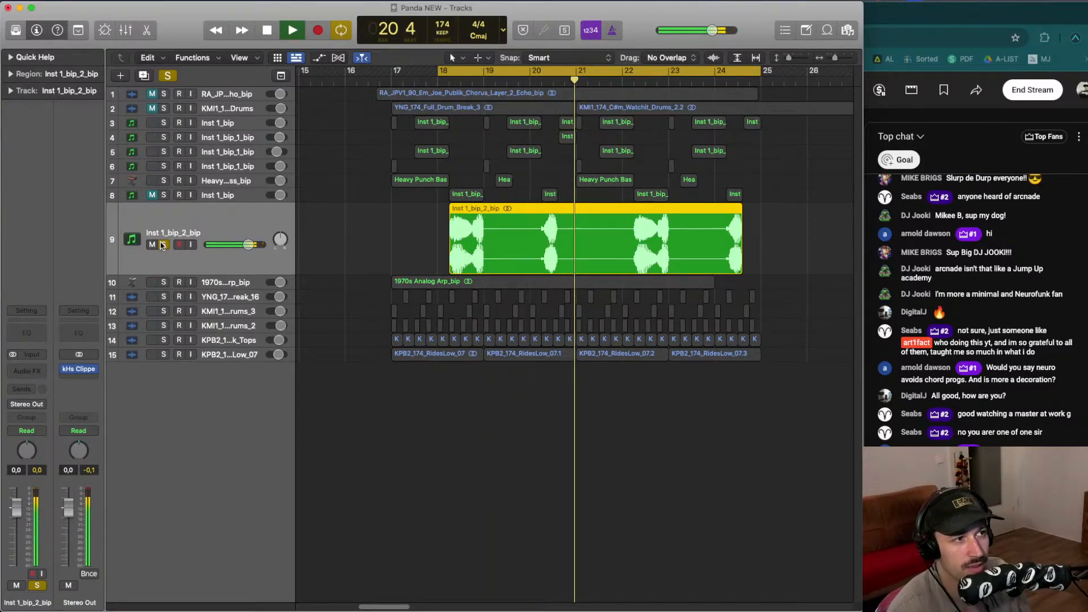
- Compare the bounced track soloed and unsoloed during playback
left_click(163, 245)
key("space")
left_click(452, 147)
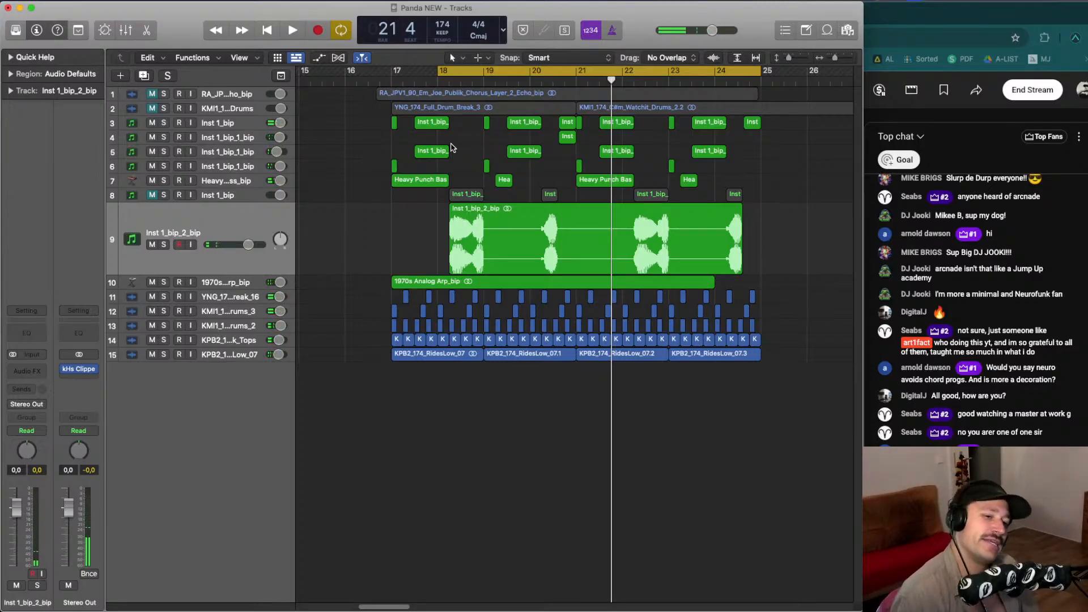
key("space")
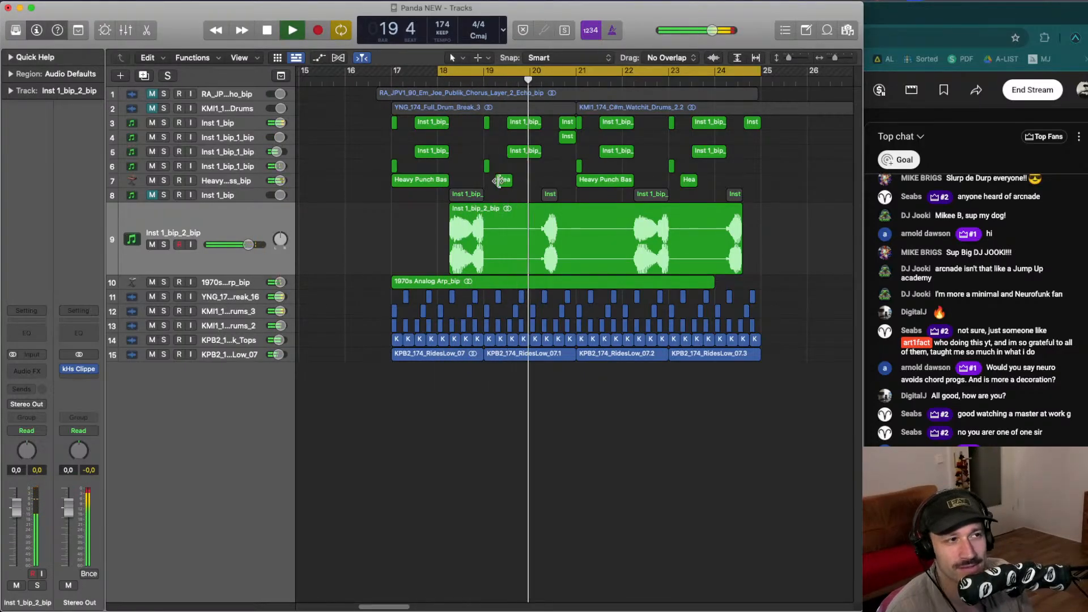
left_click(163, 245)
key("space")
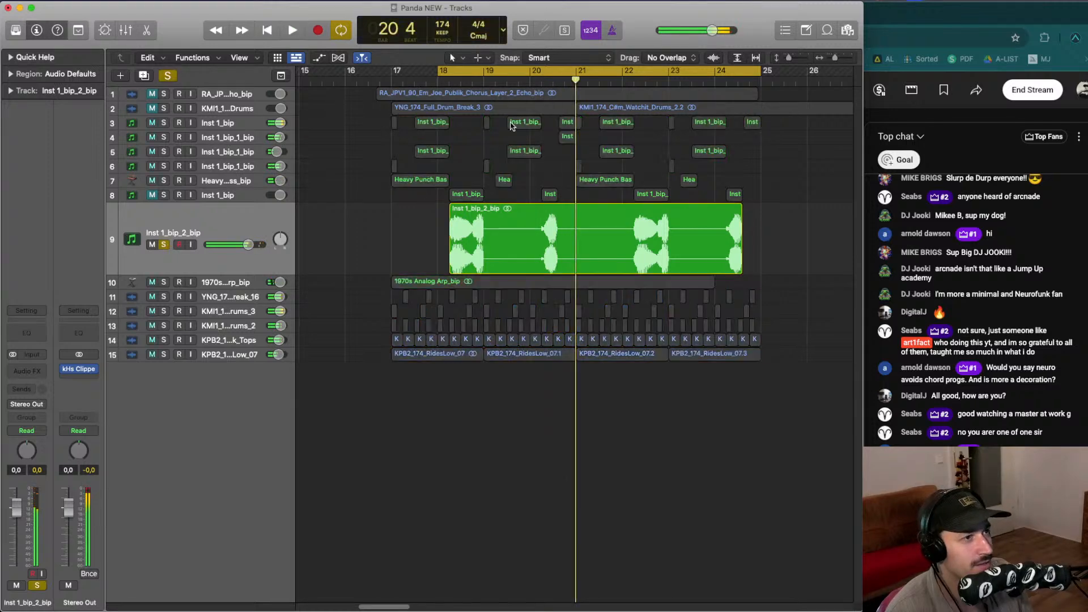
- Solo track 8, set the cycle range to bars 18 through 19 and start playback
left_click(164, 195)
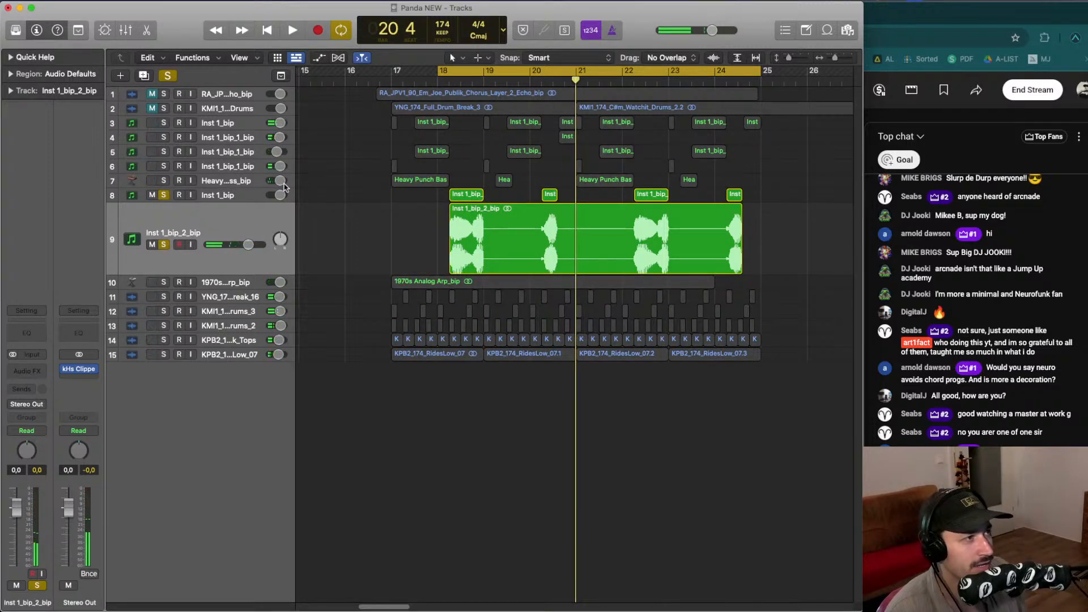
left_click(233, 196)
left_click(465, 61)
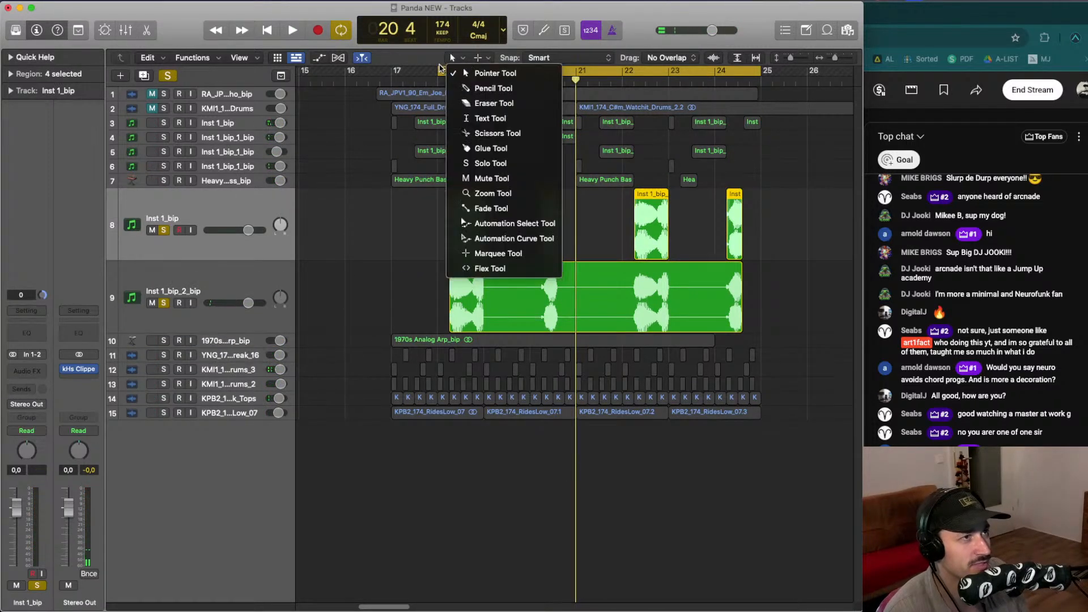
left_click(446, 72)
left_click(446, 71)
left_click(446, 71)
left_click_drag(446, 71, 479, 72)
left_click(164, 303)
key("space")
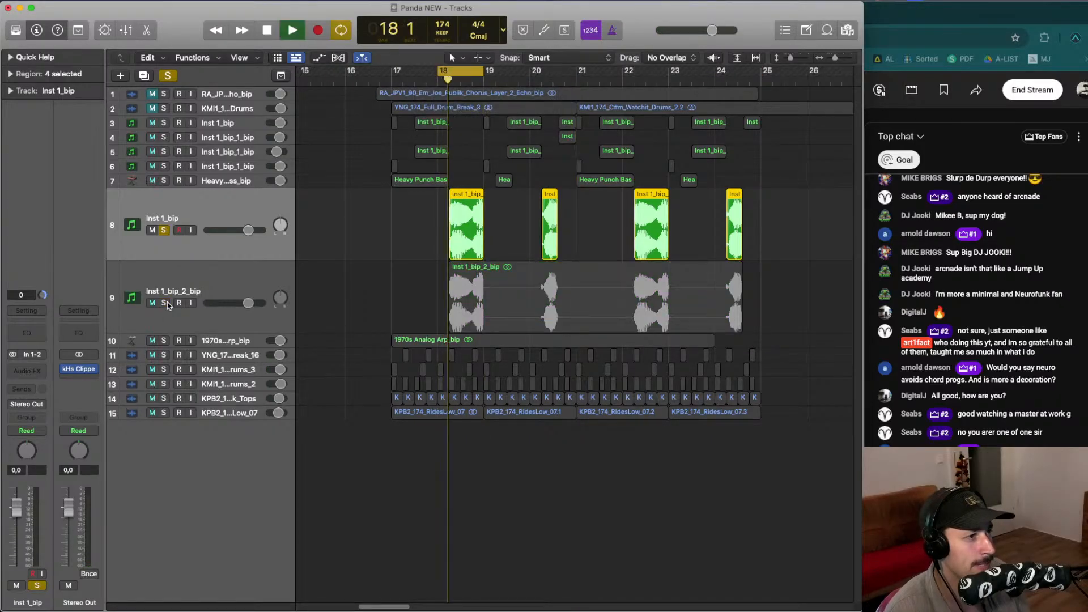
- Solo the bounced track 9 to compare it against track 8 during playback
left_click(164, 303)
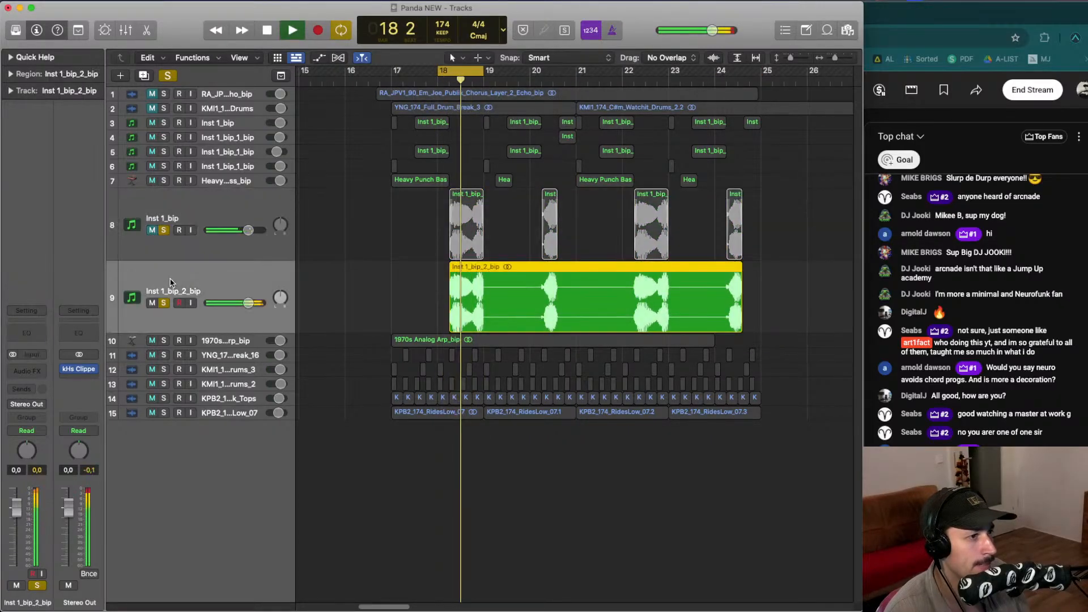
left_click(170, 317)
key("space")
- Insert the Portal plug-in as an audio effect on the bounced track and audition it
left_click(43, 369)
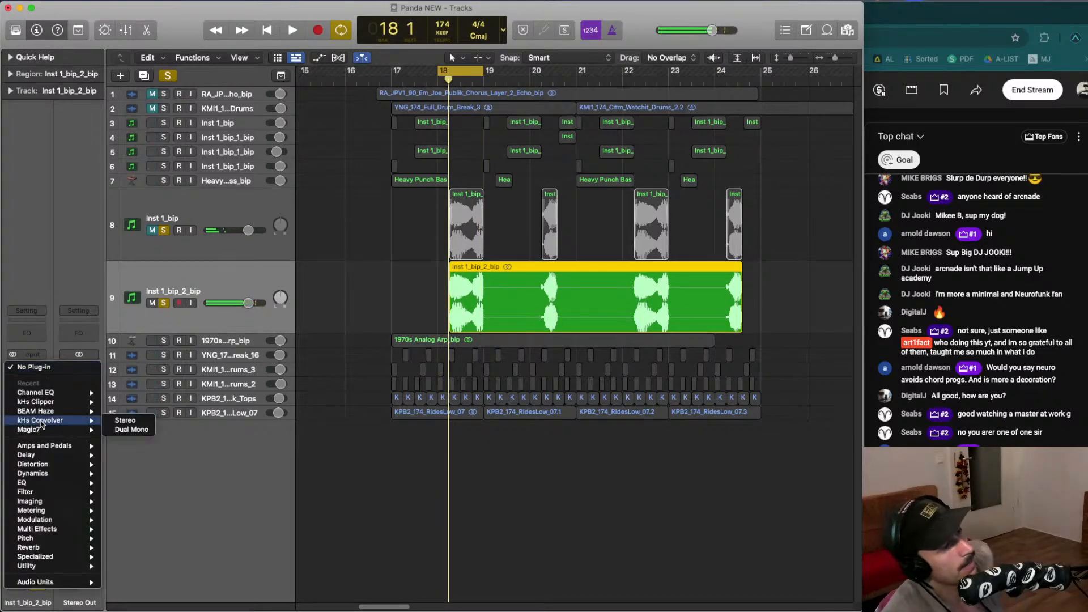
mouse_move(43, 584)
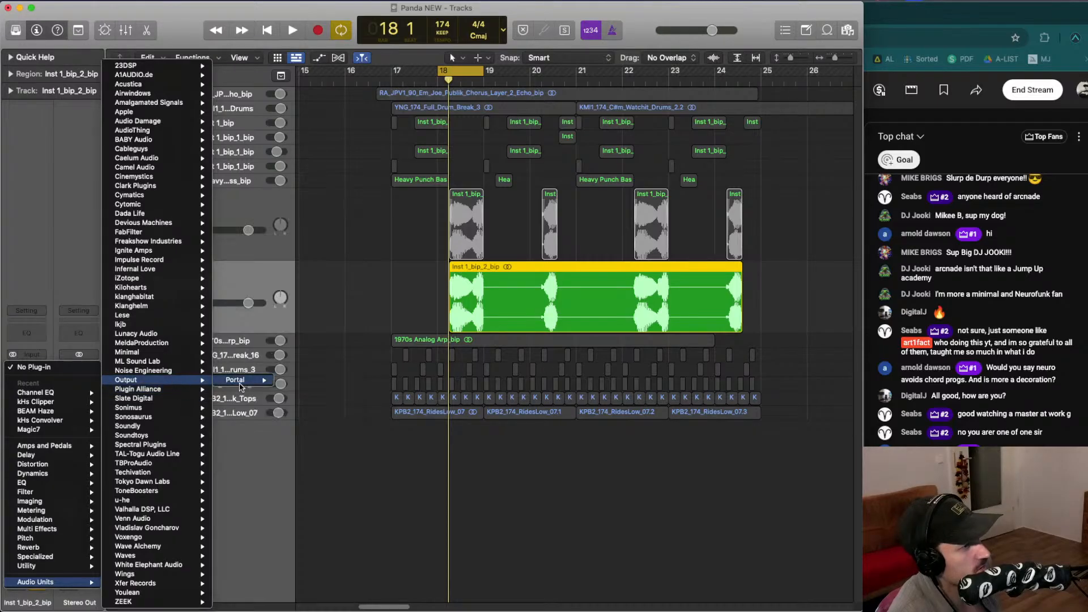
left_click(250, 384)
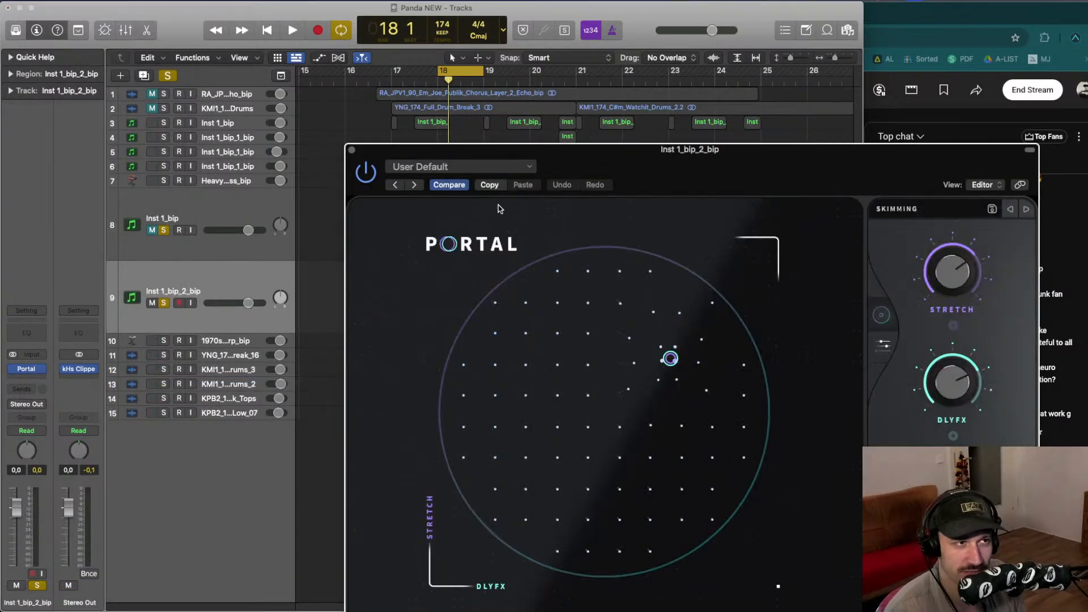
left_click_drag(543, 148, 357, 196)
key("space")
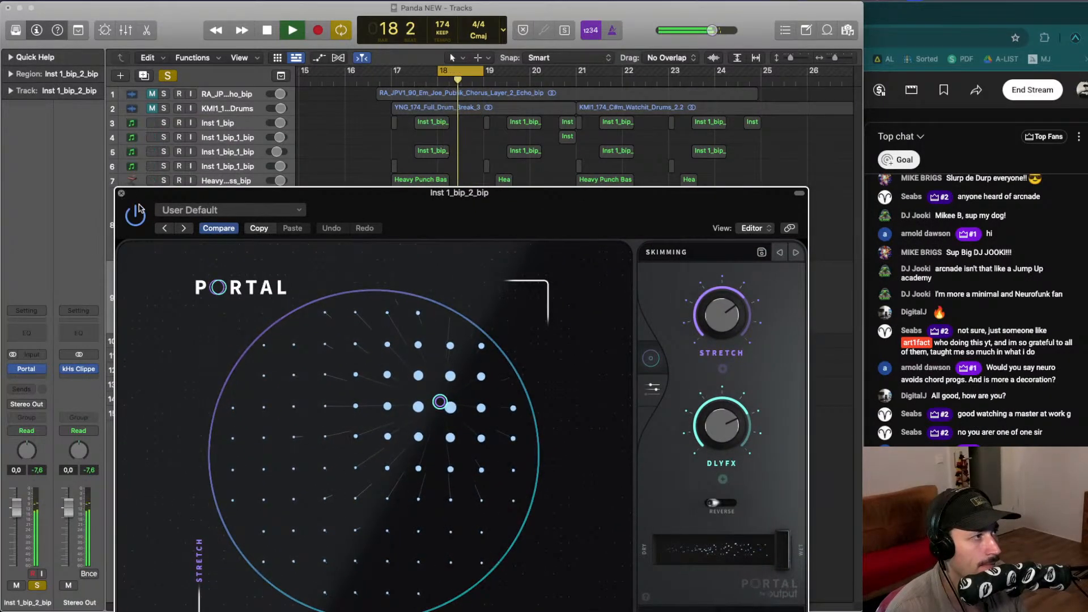
left_click(121, 193)
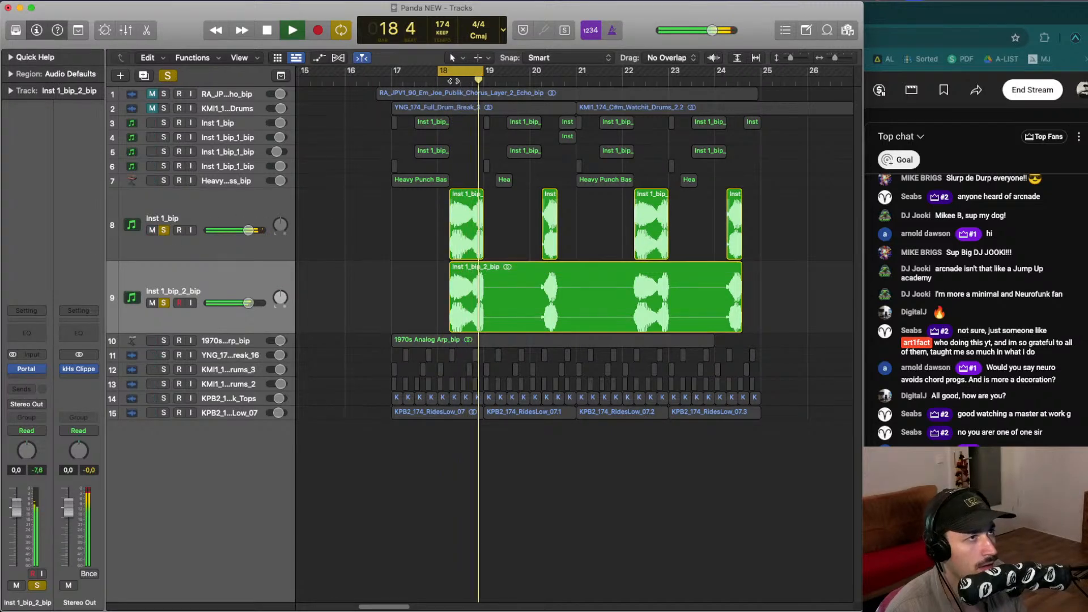
- Extend the cycle range to bars 18 through 20 and restart playback
left_click_drag(449, 74, 546, 72)
key("space")
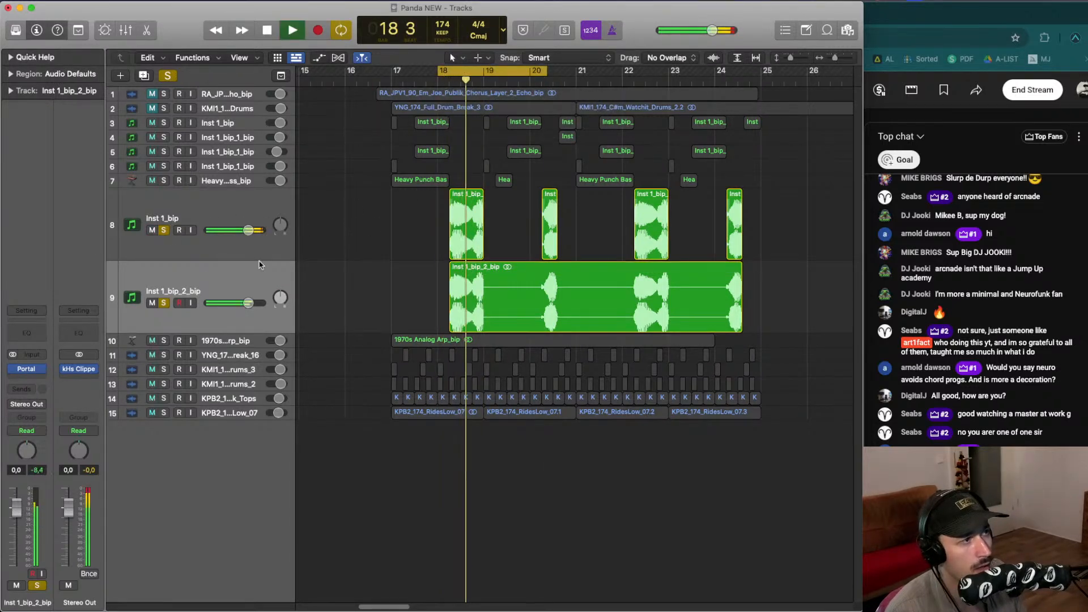
key("space")
- Step through Portal presets during playback, ending on Warble Glitch, and close the plug-in window
left_click(34, 369)
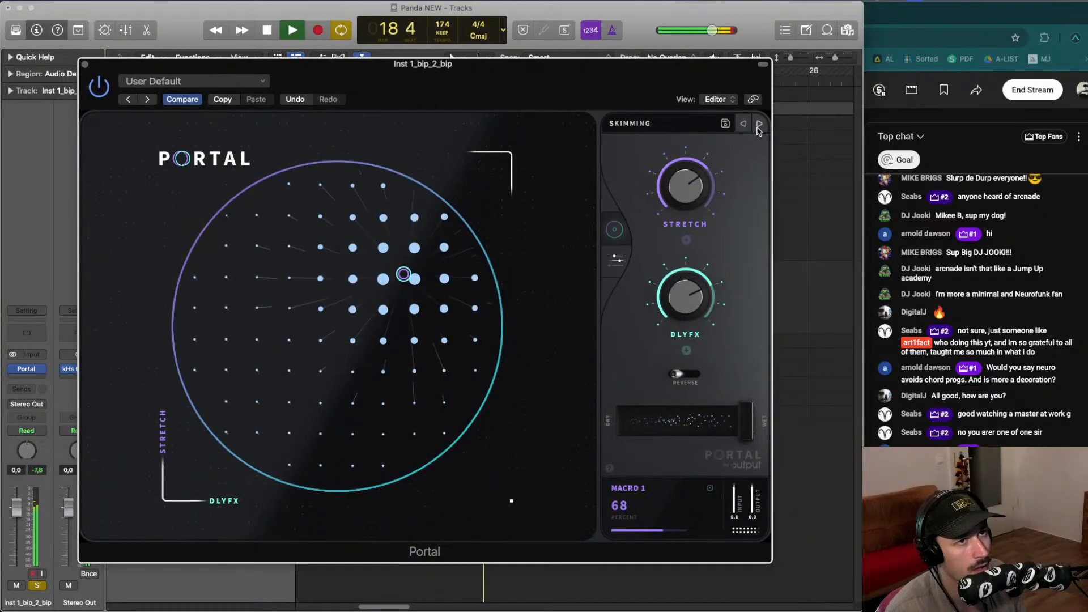
left_click(759, 125)
key("space")
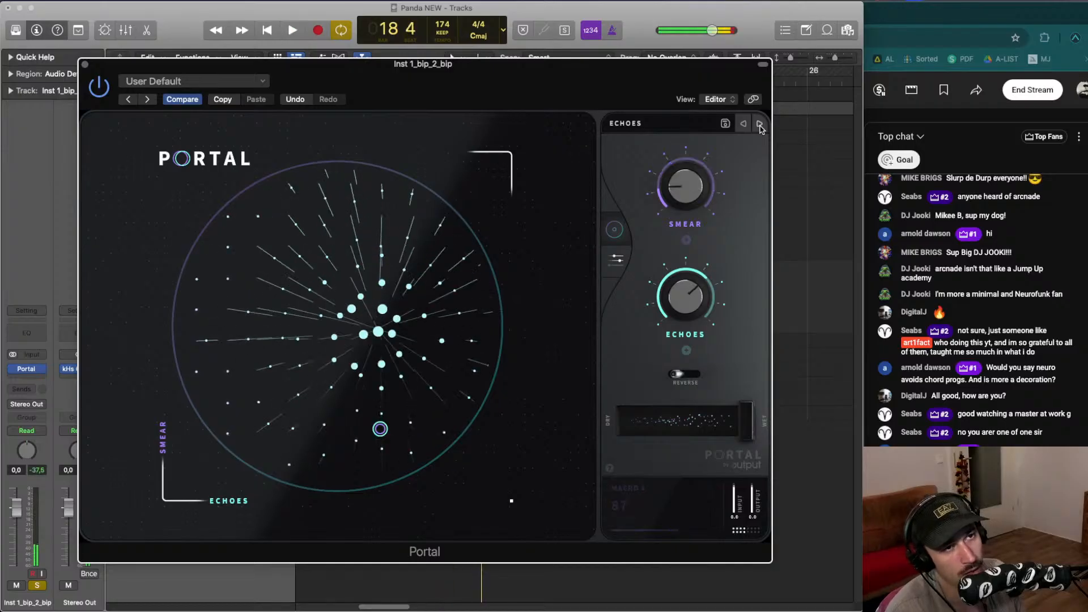
left_click_drag(704, 64, 689, 103)
left_click(746, 161)
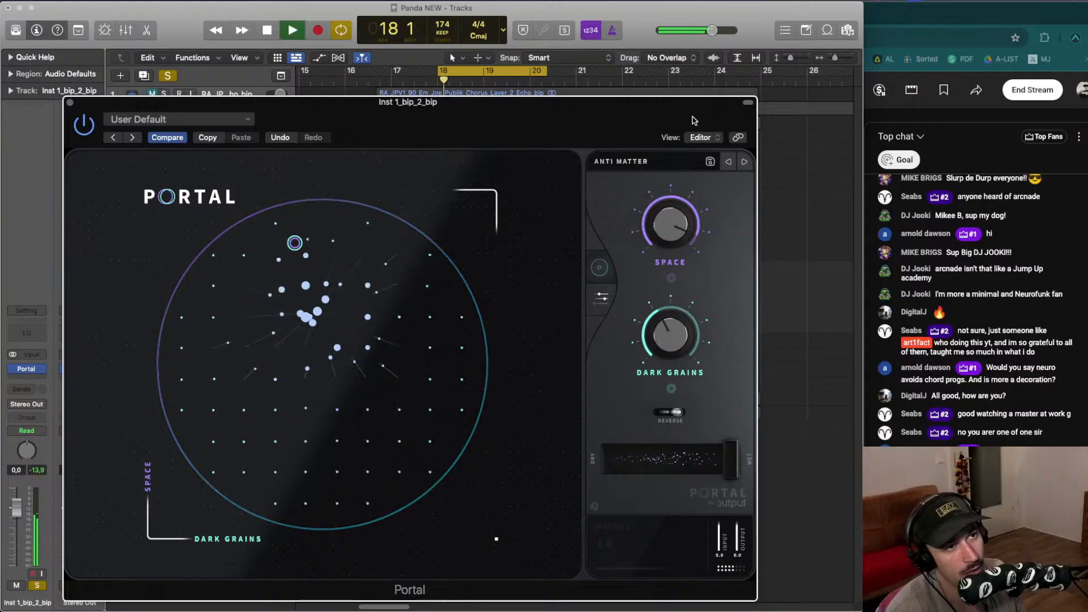
left_click(741, 140)
key("space")
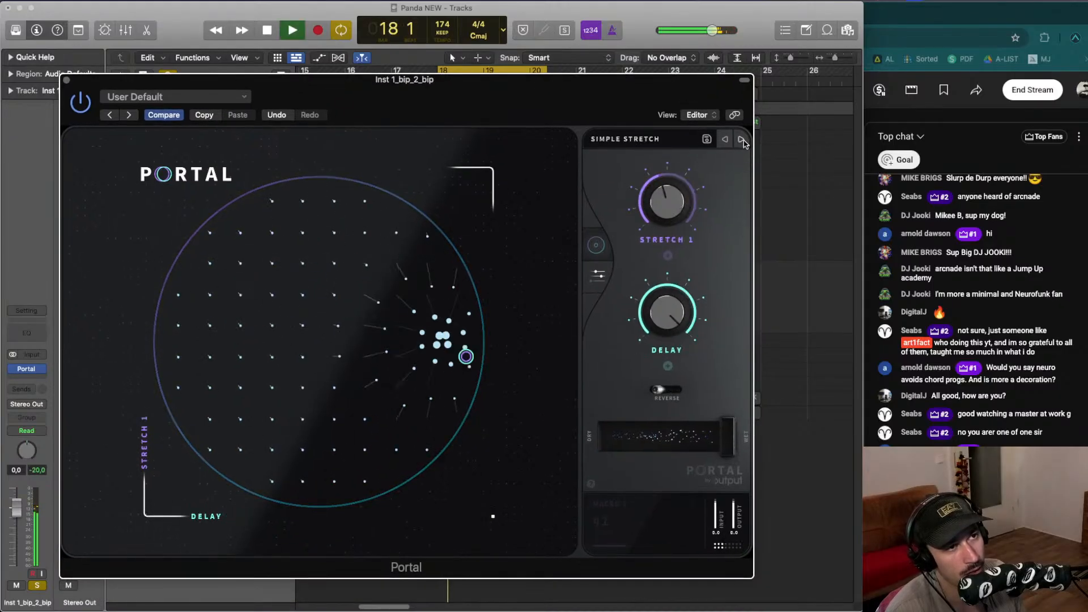
left_click(741, 140)
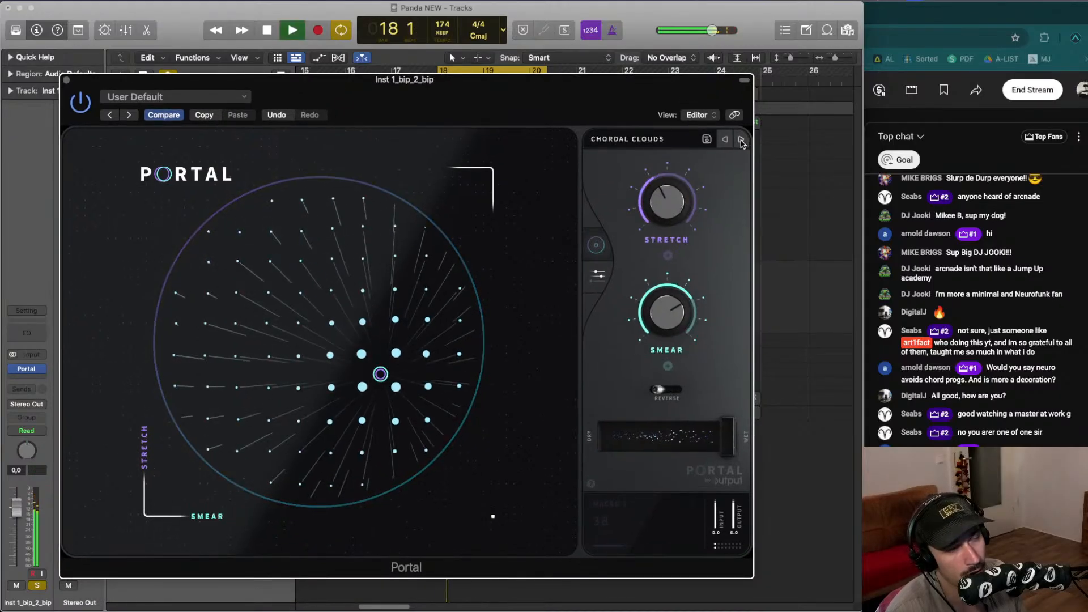
left_click(741, 139)
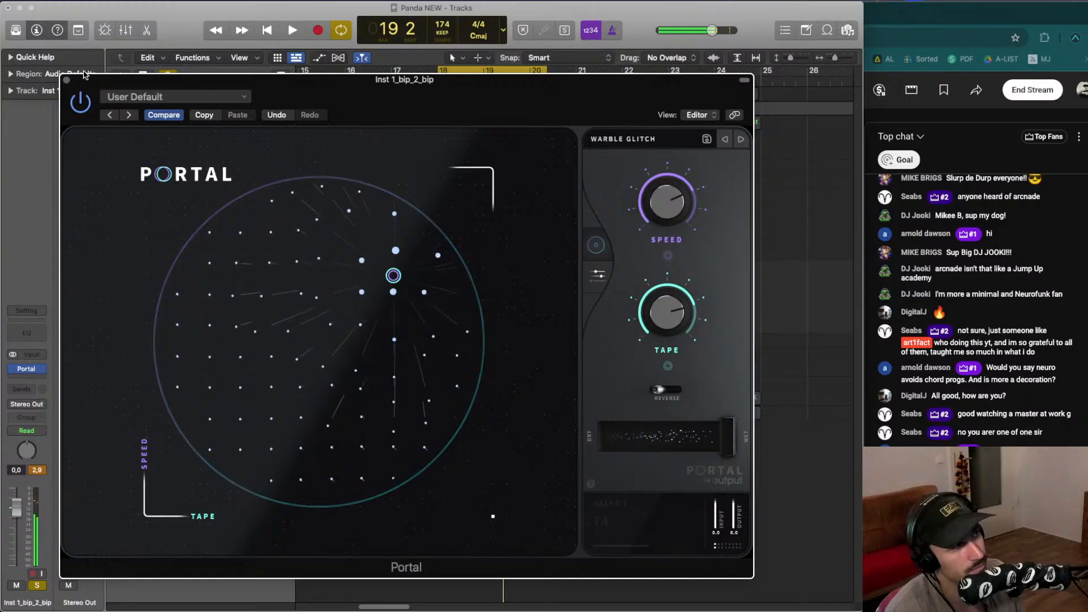
left_click(67, 79)
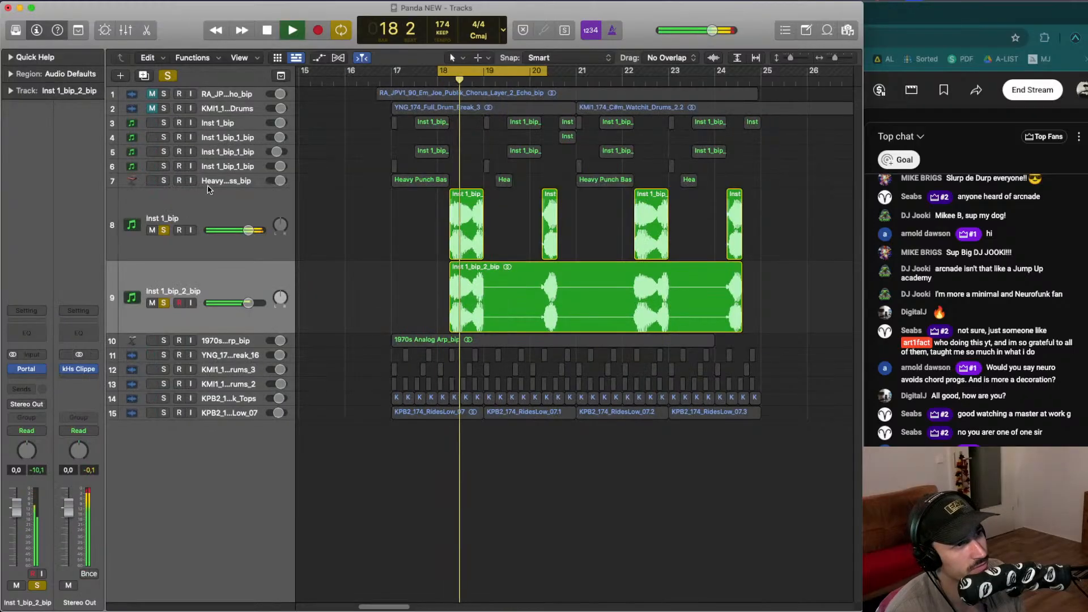
- Compare the bounced track soloed and unsoloed during playback, briefly reopening the Portal window
left_click(165, 230)
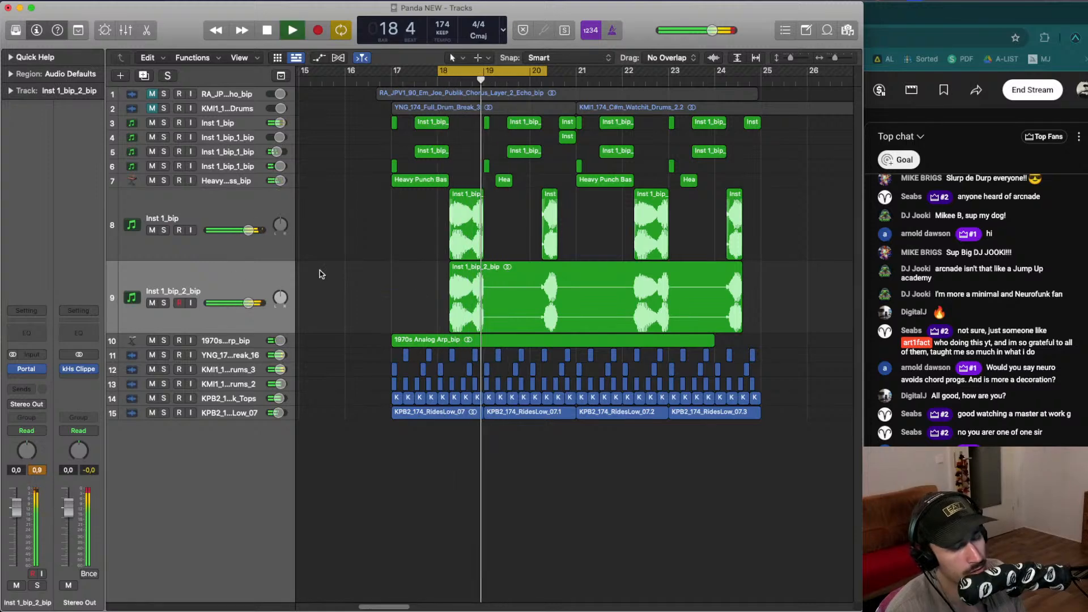
key("space")
left_click(163, 303)
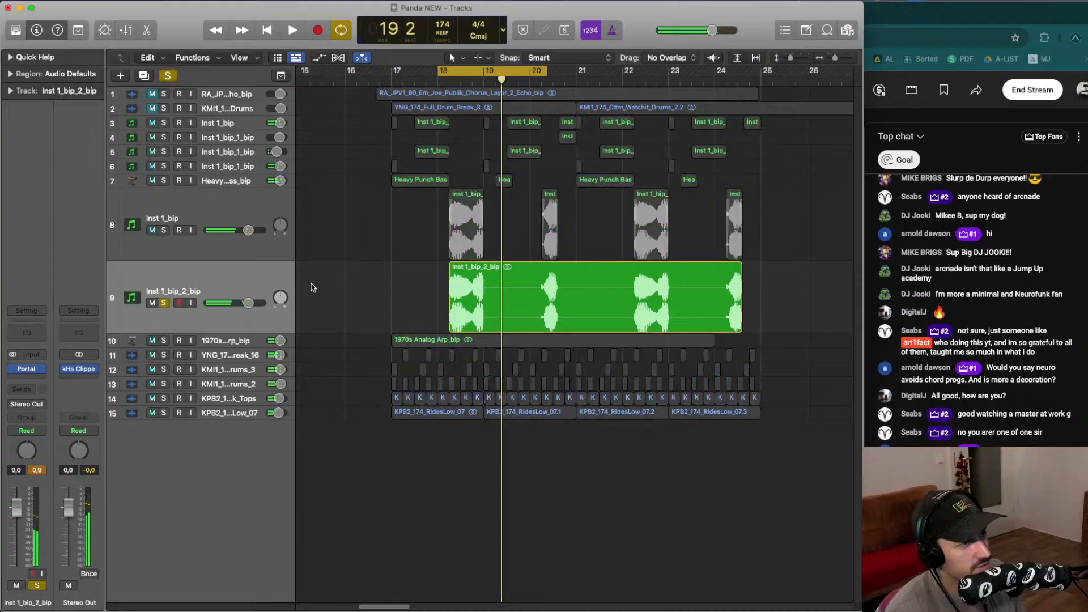
key("space")
left_click(494, 301)
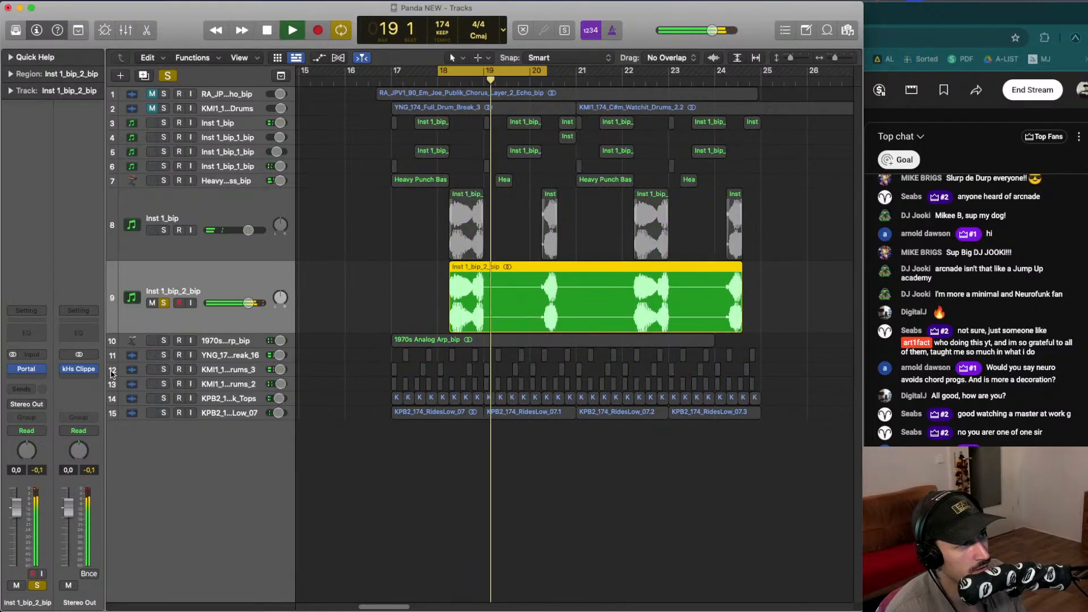
key("space")
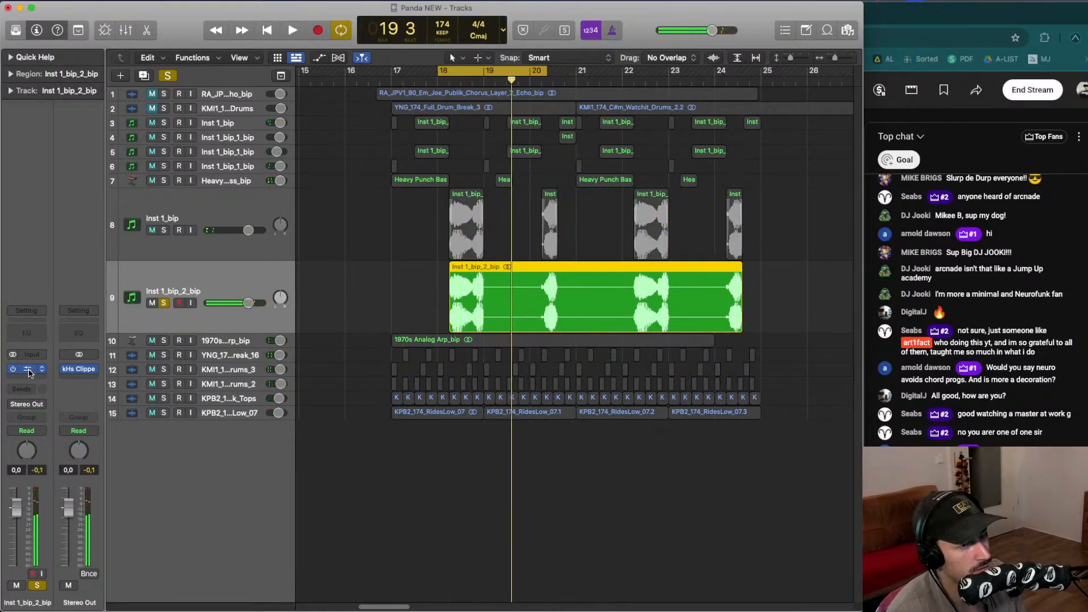
left_click(28, 369)
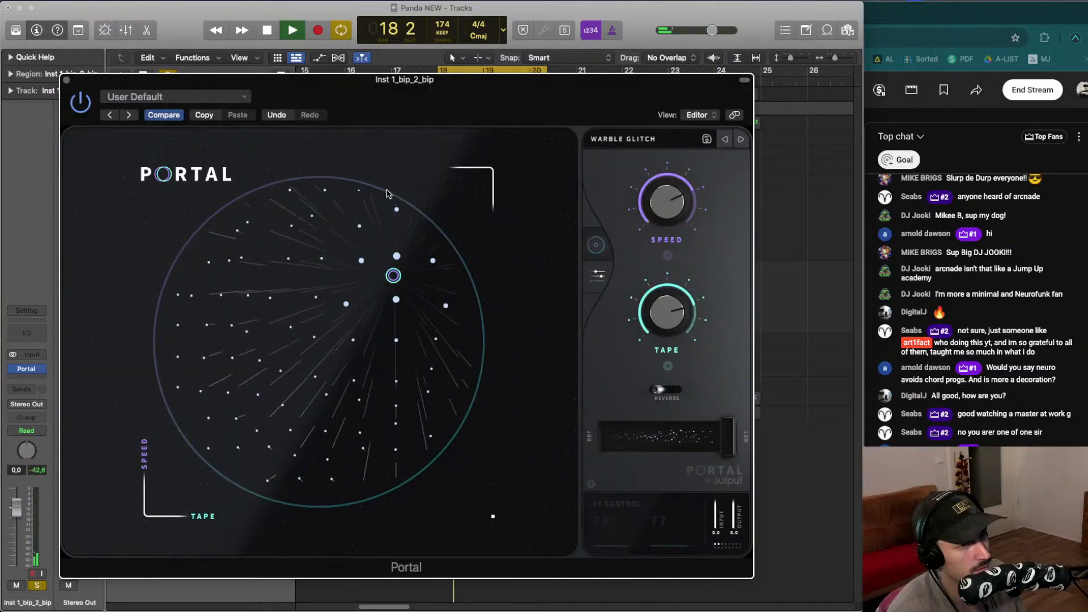
left_click(68, 81)
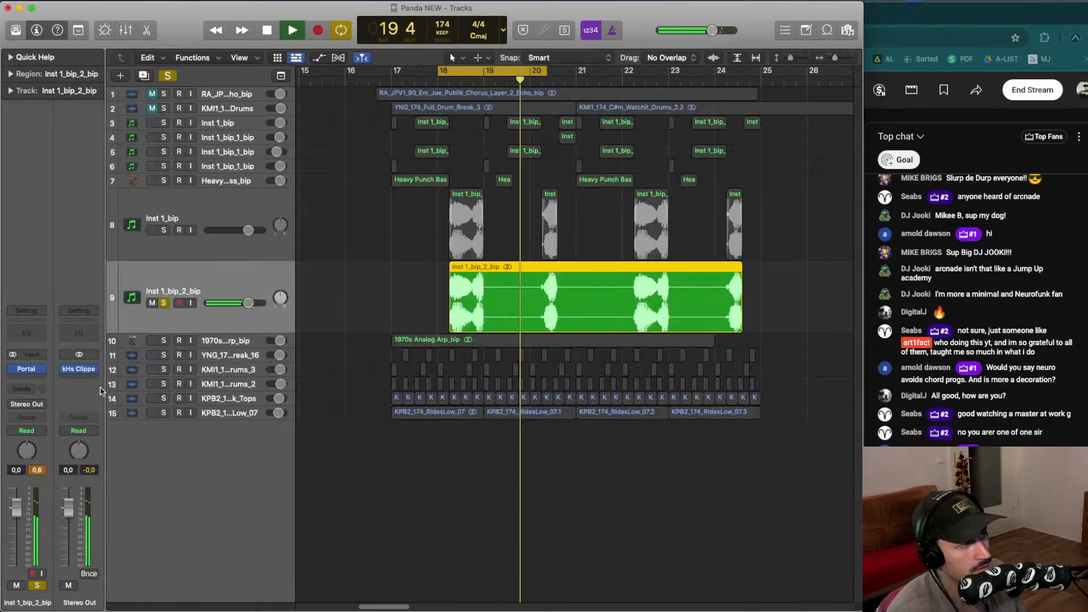
key("space")
- Insert BEAM Haze after Portal on the bounced track and play the cycle
left_click(41, 369)
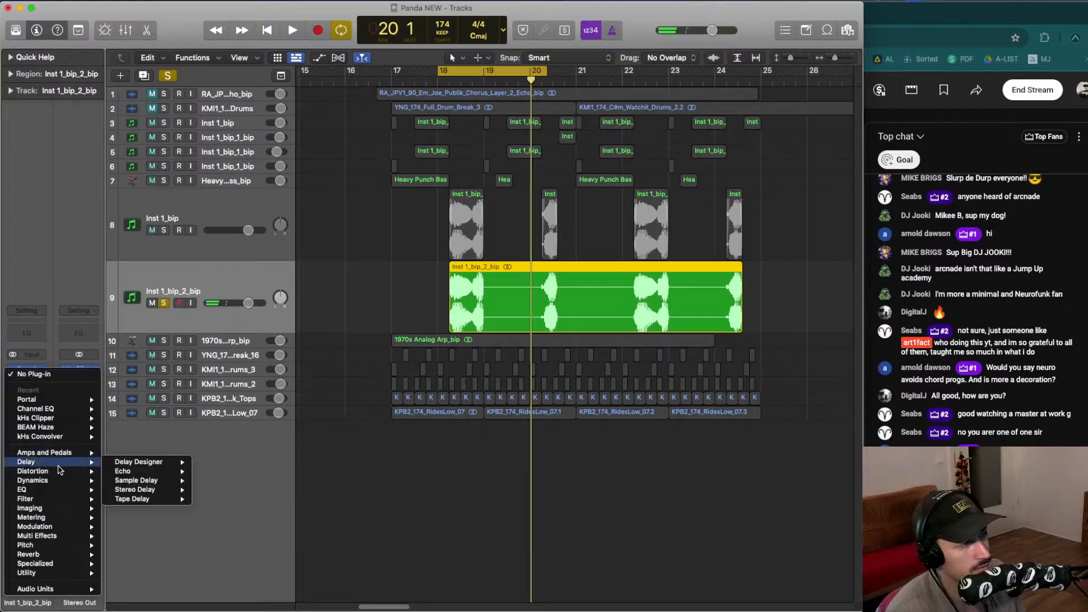
left_click(146, 429)
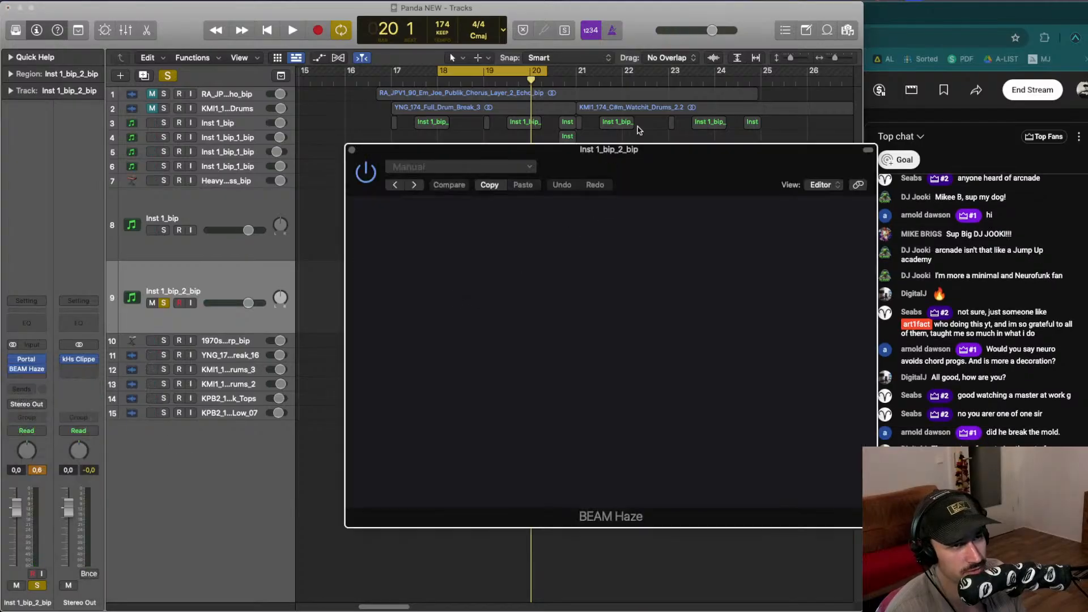
key("space")
left_click_drag(657, 151, 492, 74)
key("space")
key("space")
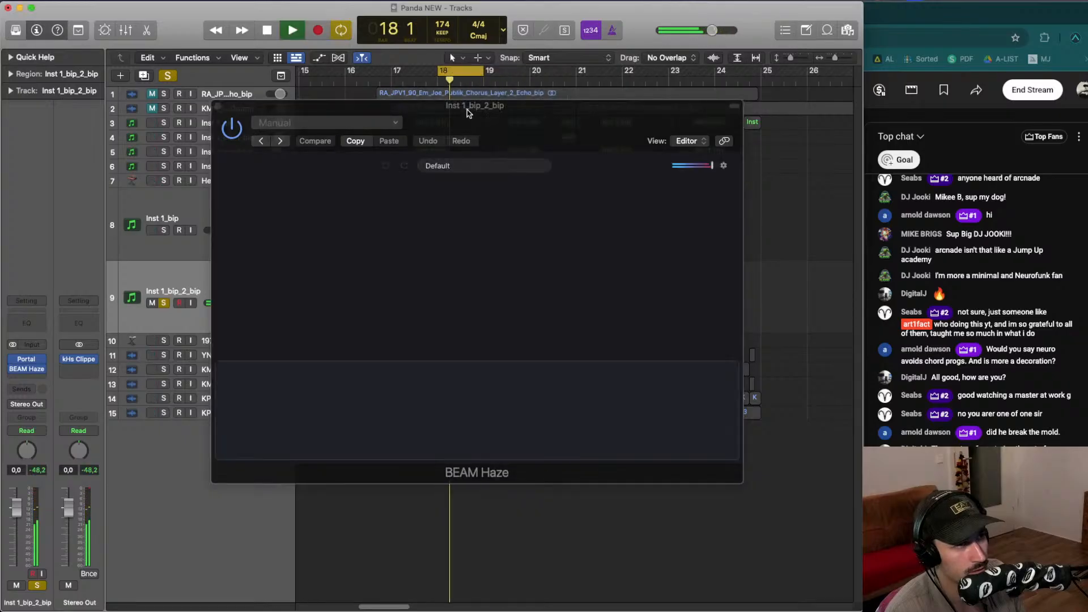
- Audition Haze presets from its preset list during playback, ending on Synthesized Unison
left_click_drag(469, 109, 456, 109)
left_click(480, 168)
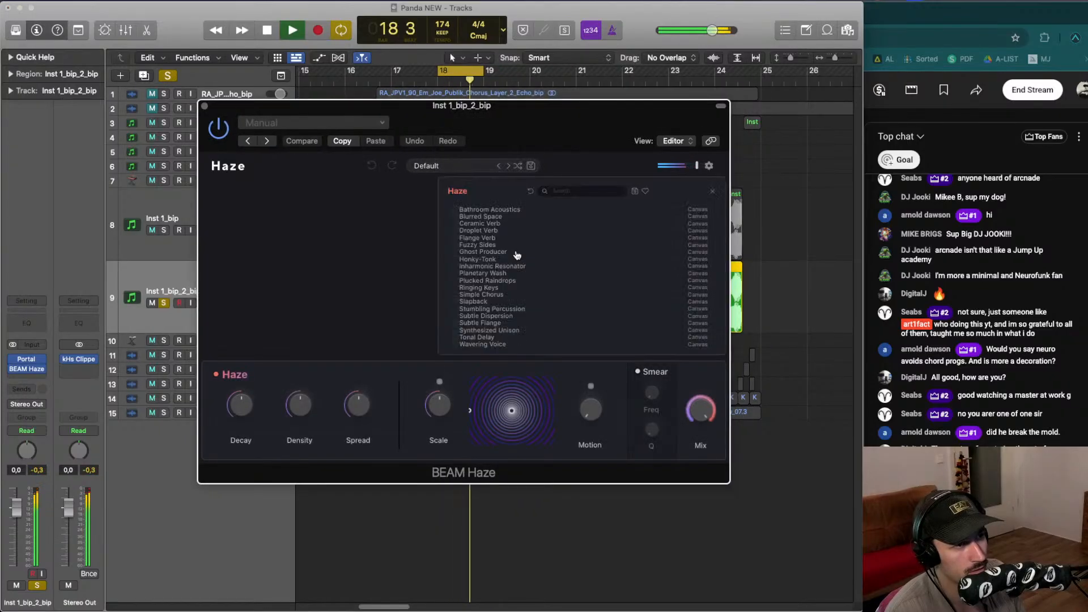
left_click(509, 289)
key("space")
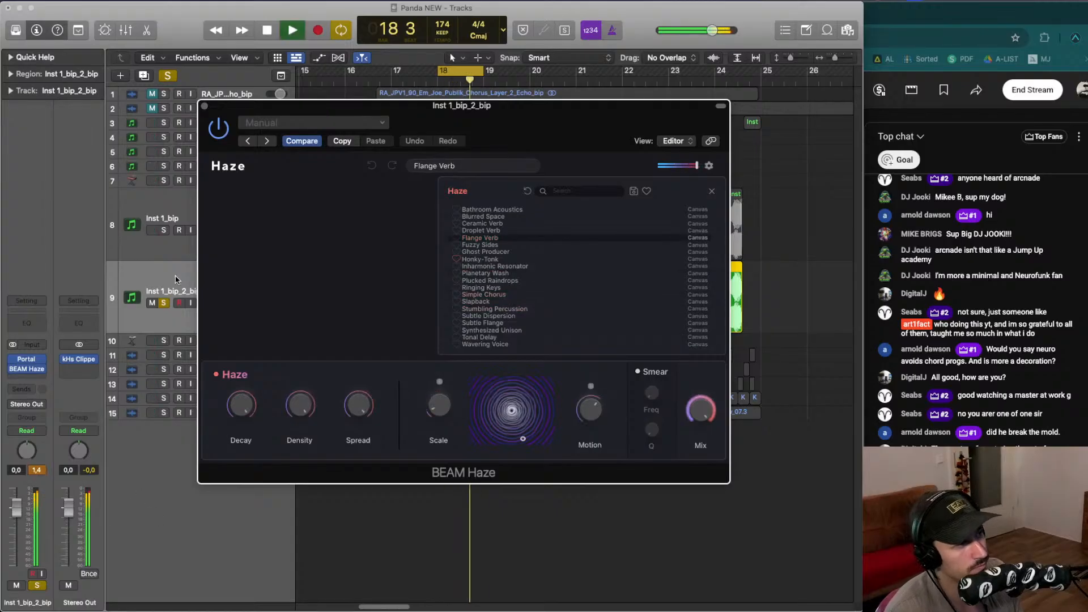
key("space")
left_click(495, 264)
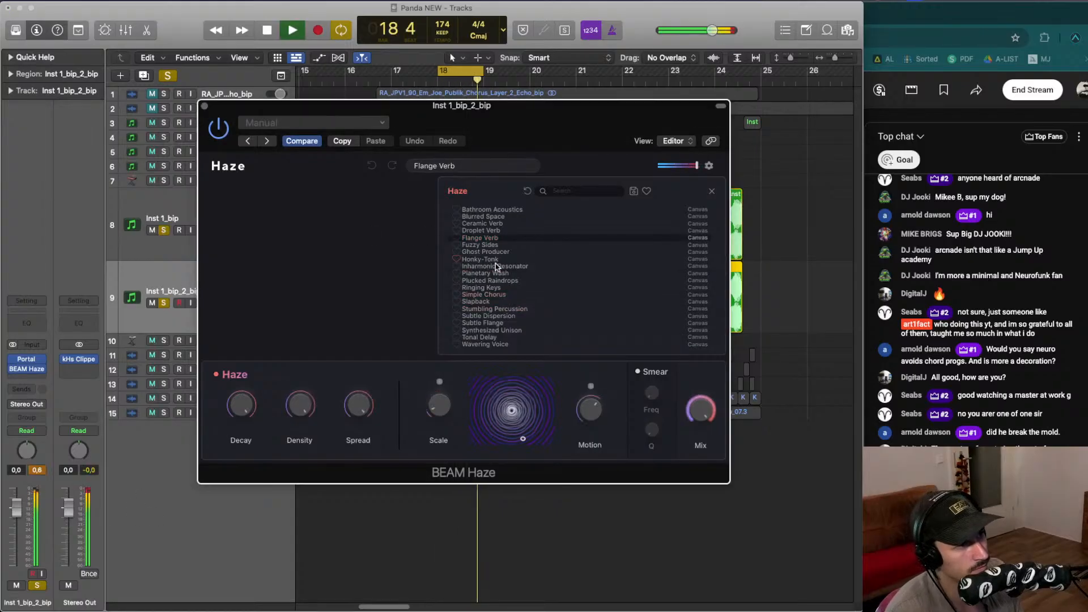
left_click(498, 267)
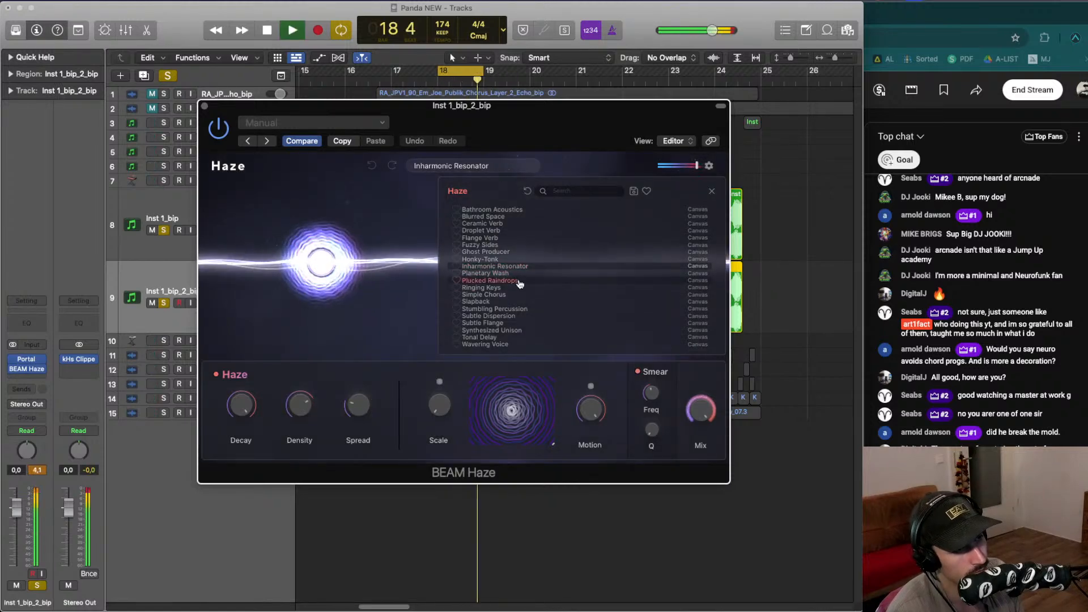
key("space")
left_click(489, 280)
left_click(516, 287)
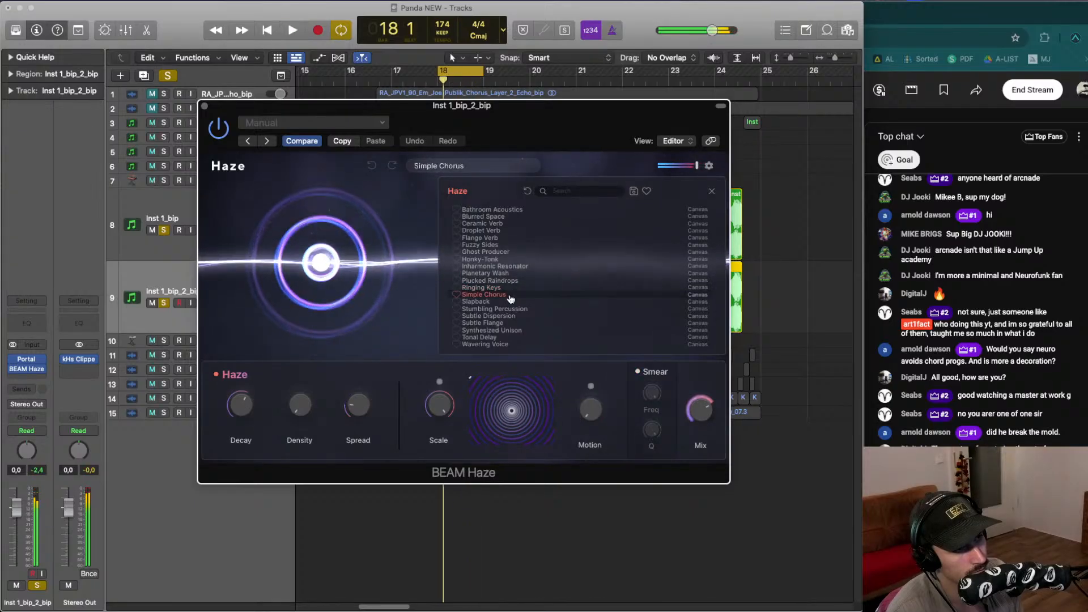
key("space")
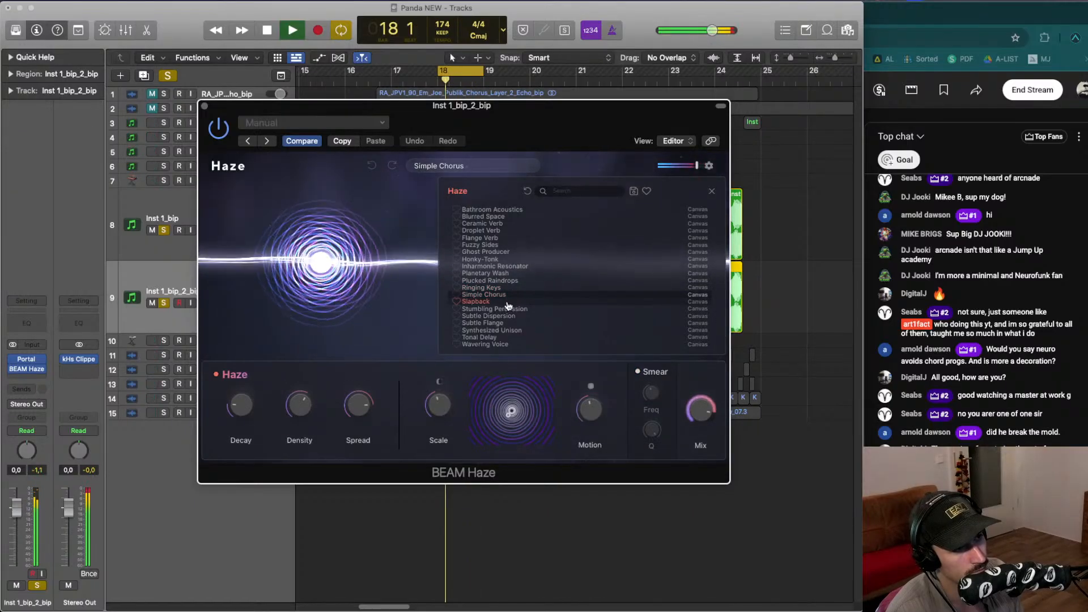
left_click(509, 305)
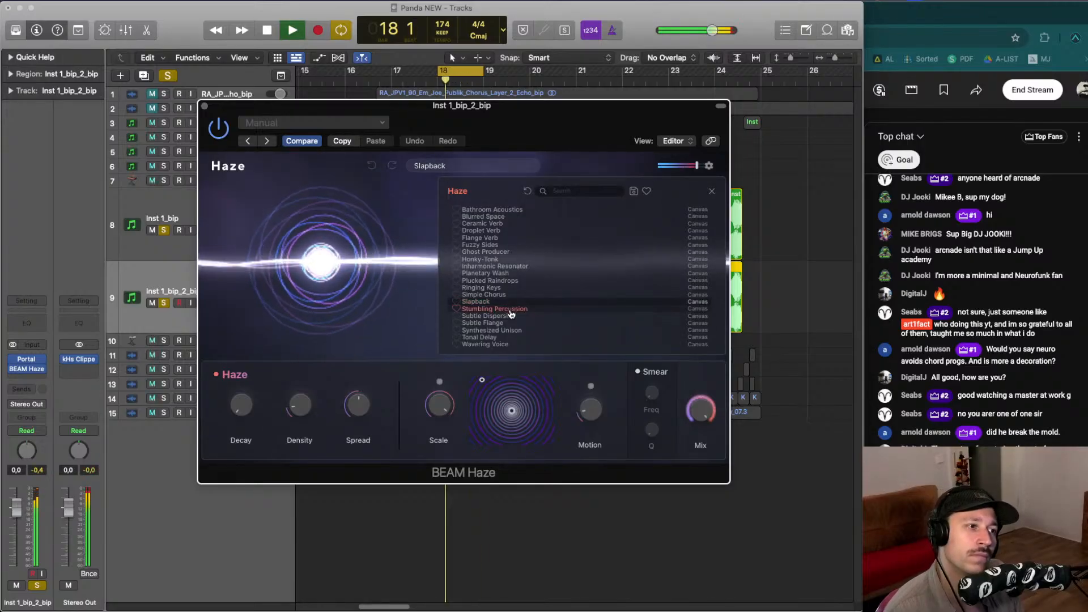
left_click(510, 309)
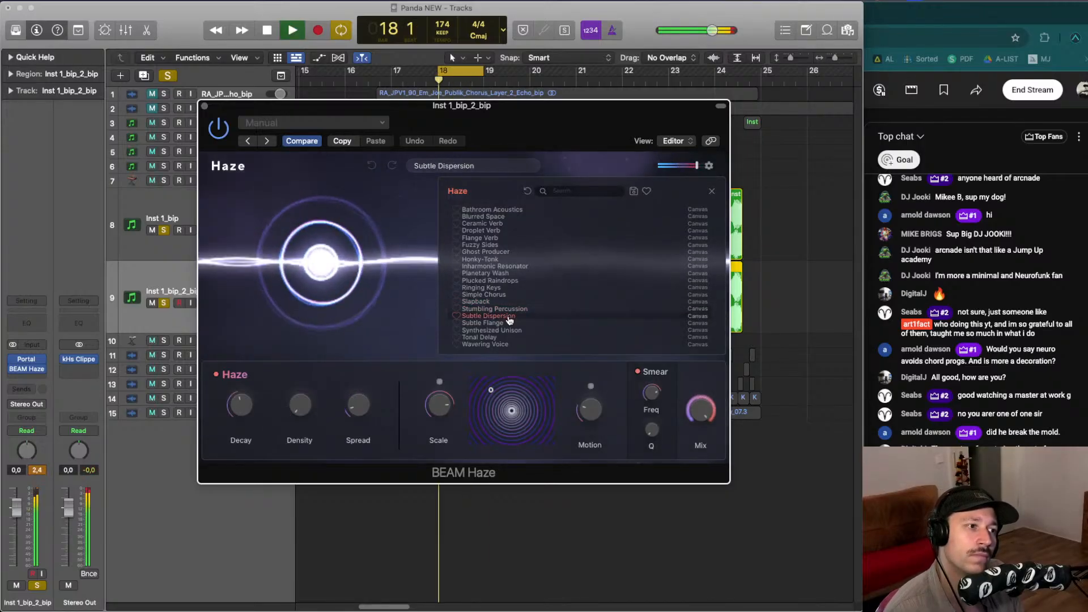
left_click(508, 323)
key("space")
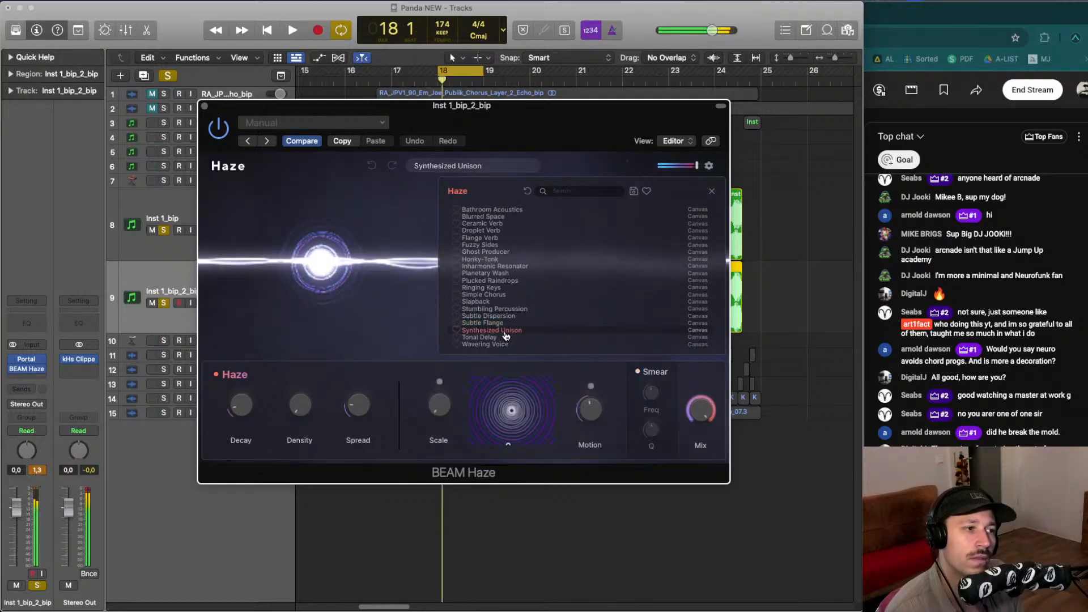
- Audition more Haze presets from the list during playback, moving up from Tonal Delay and ending on Ceramic Verb
key("space")
left_click(505, 338)
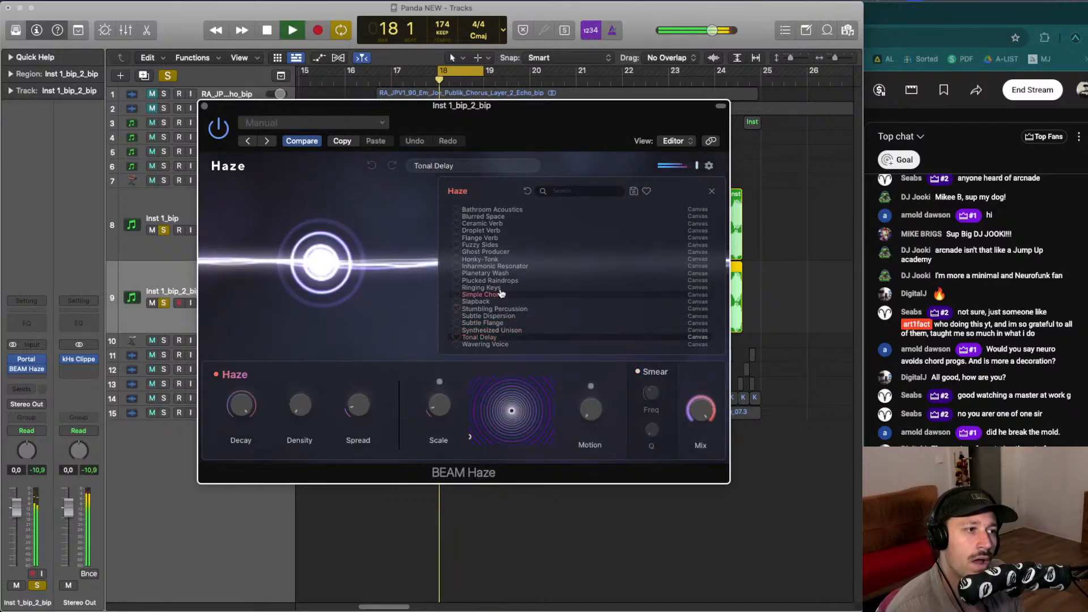
left_click(497, 275)
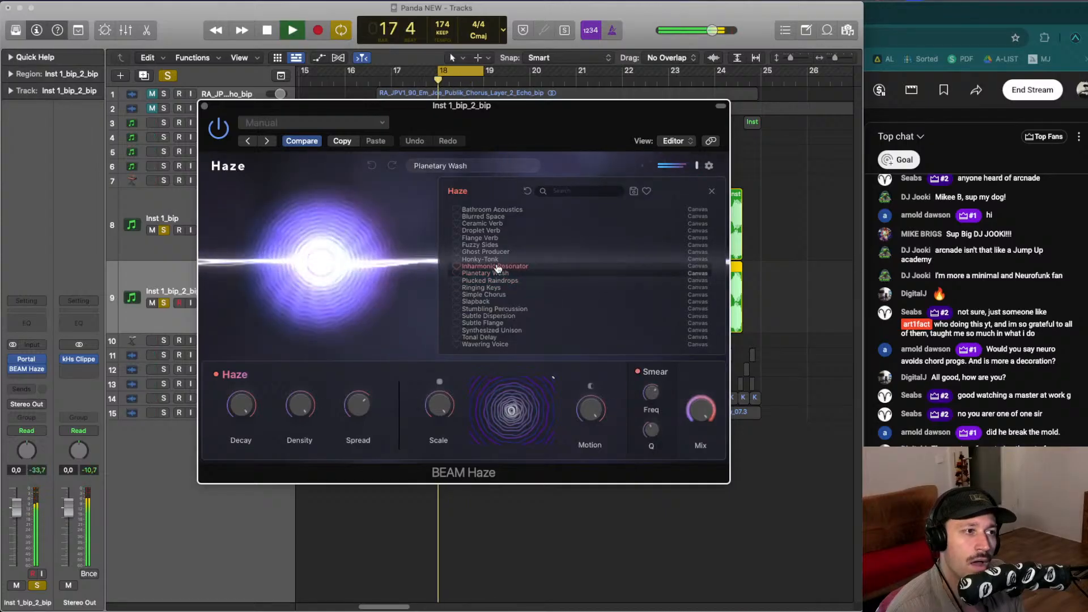
left_click(497, 267)
key("space")
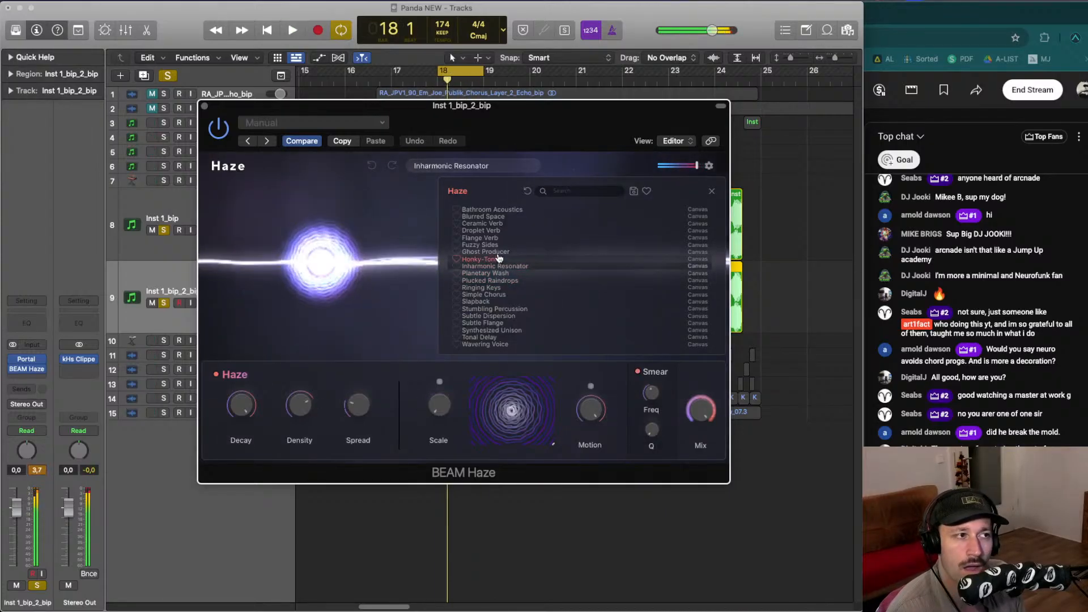
left_click(502, 260)
key("space")
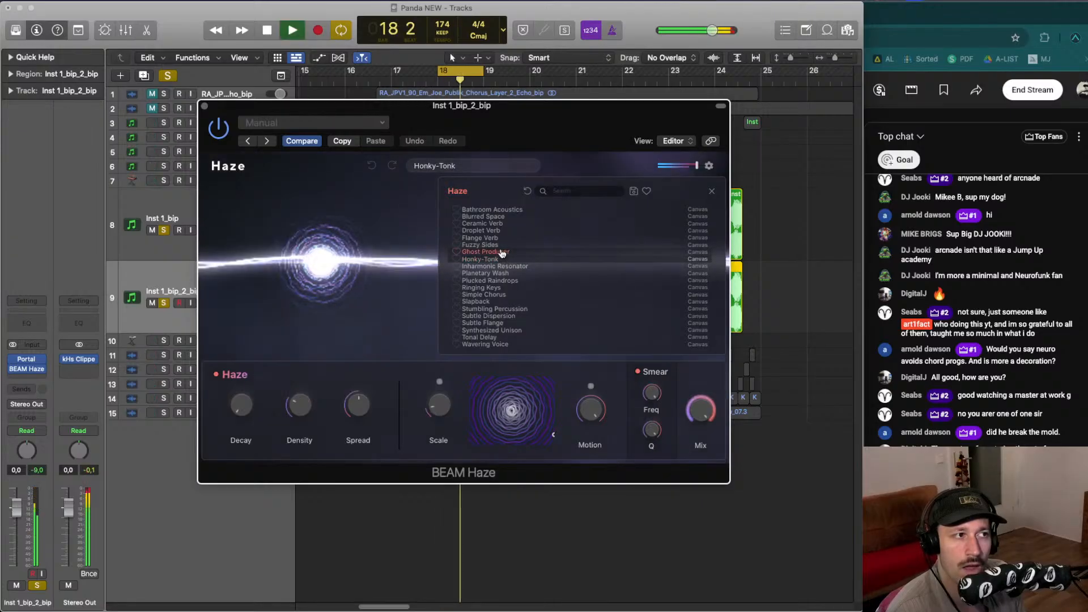
key("space")
left_click(501, 252)
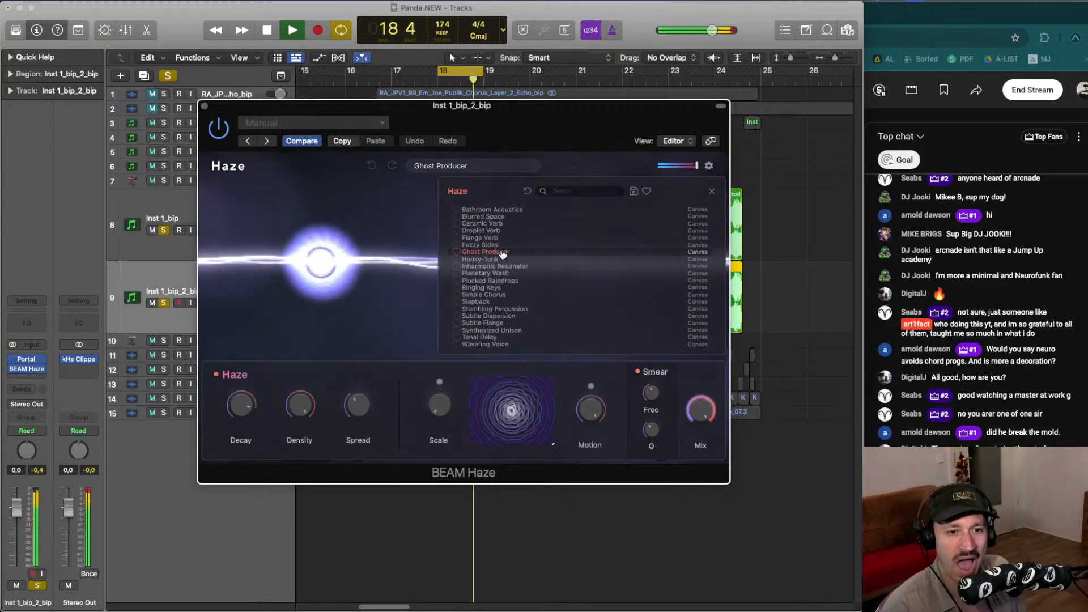
left_click(502, 246)
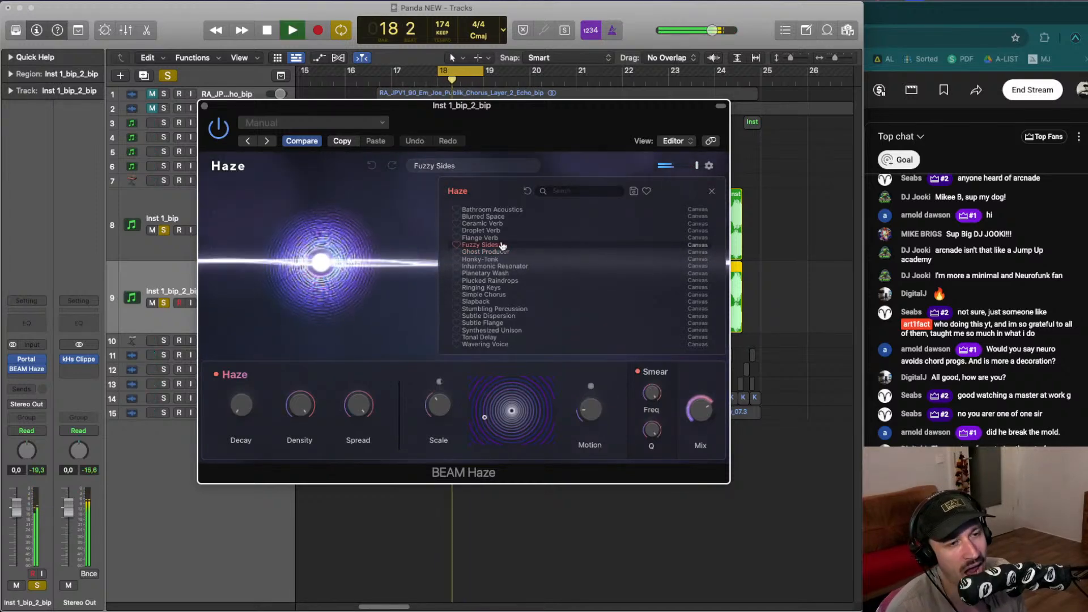
key("space")
left_click(502, 239)
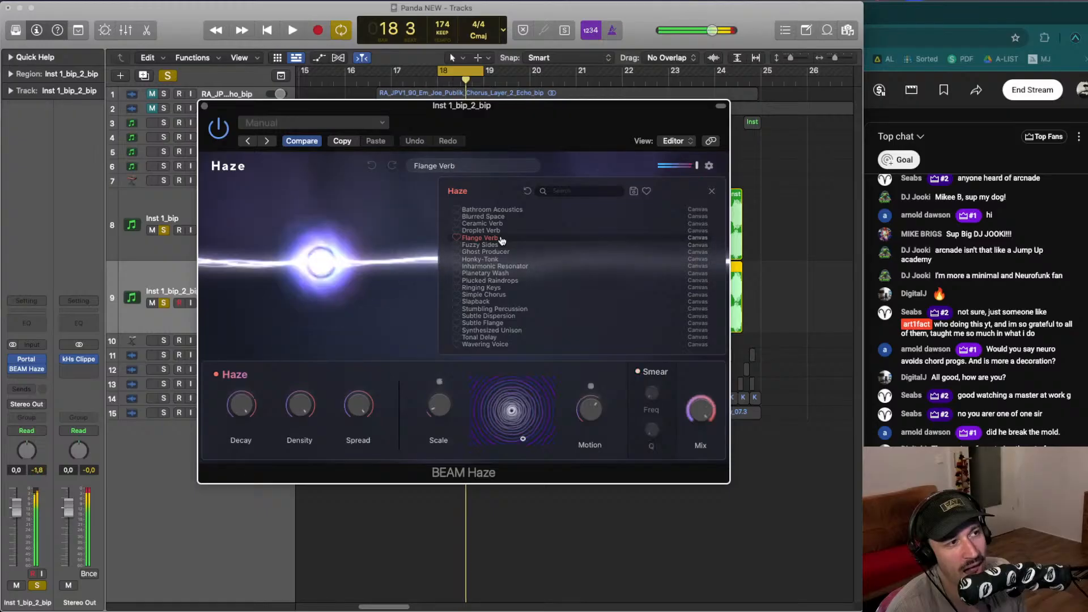
left_click(498, 233)
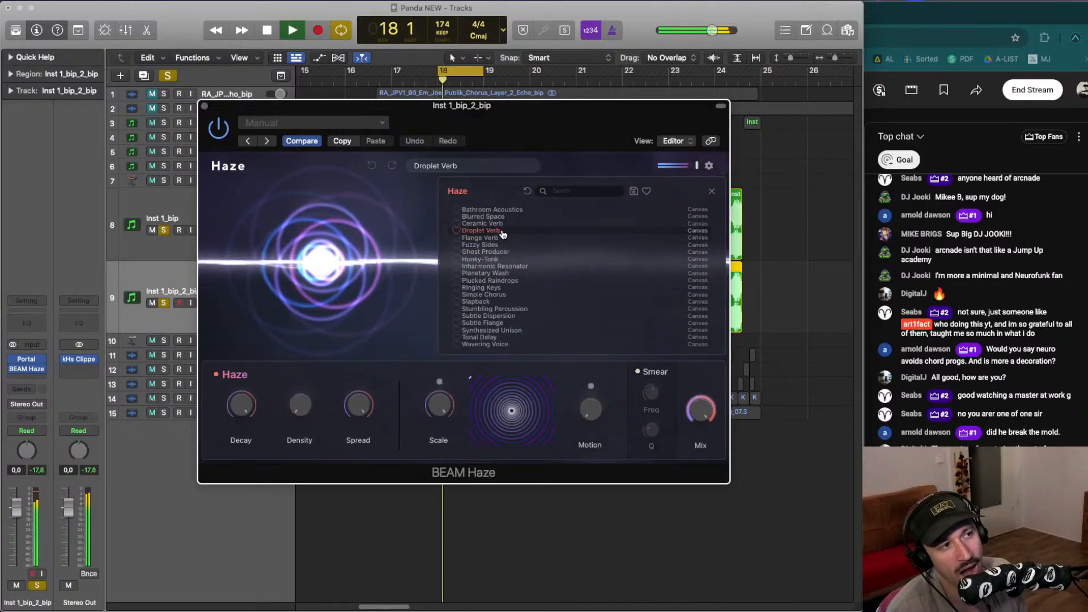
left_click(504, 224)
key("space")
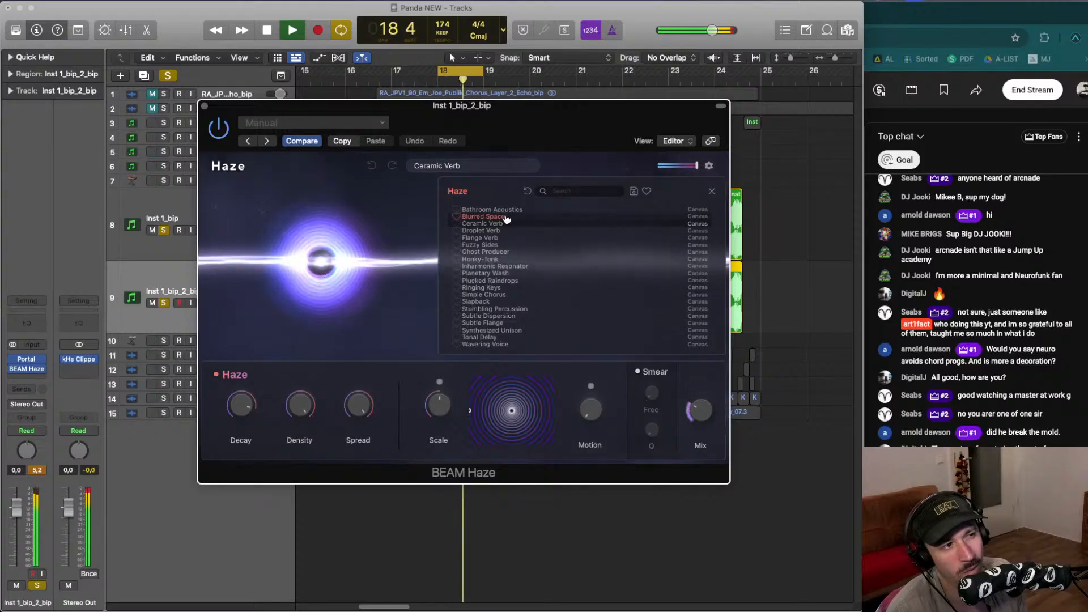
left_click(506, 217)
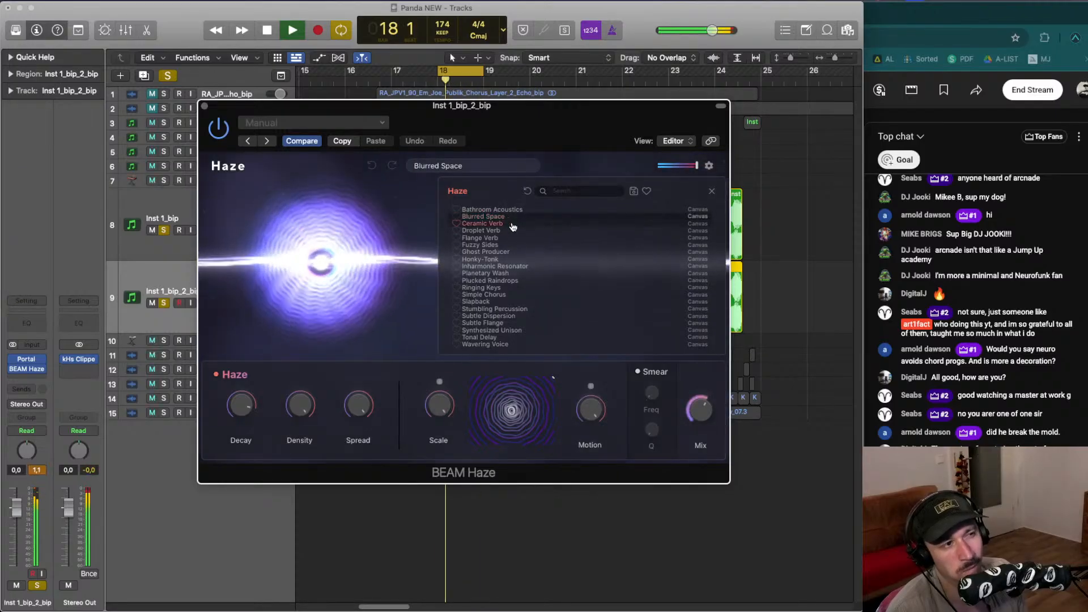
left_click(511, 225)
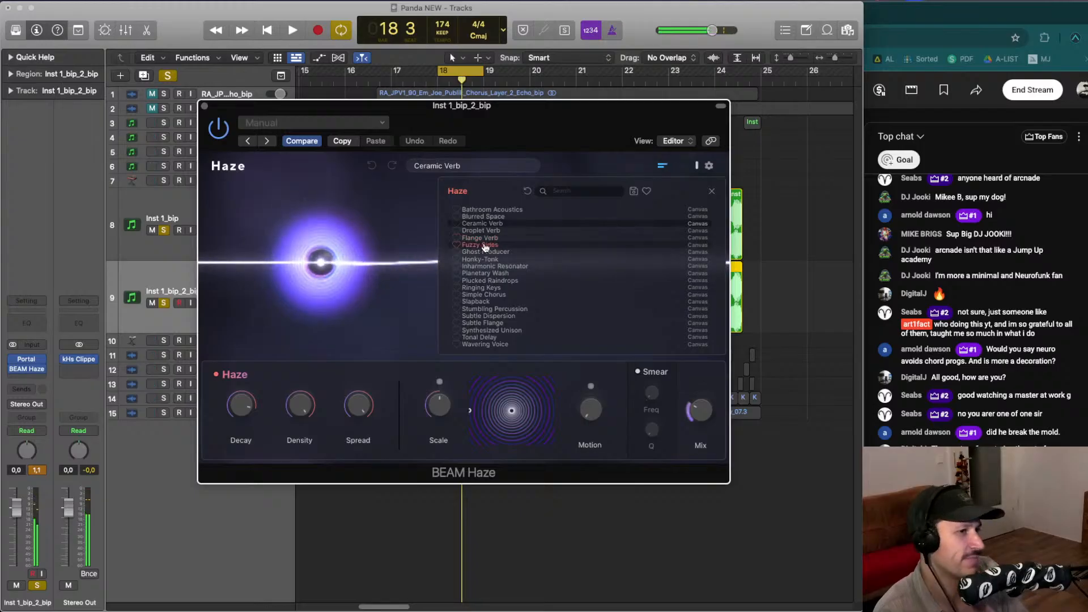
key("space")
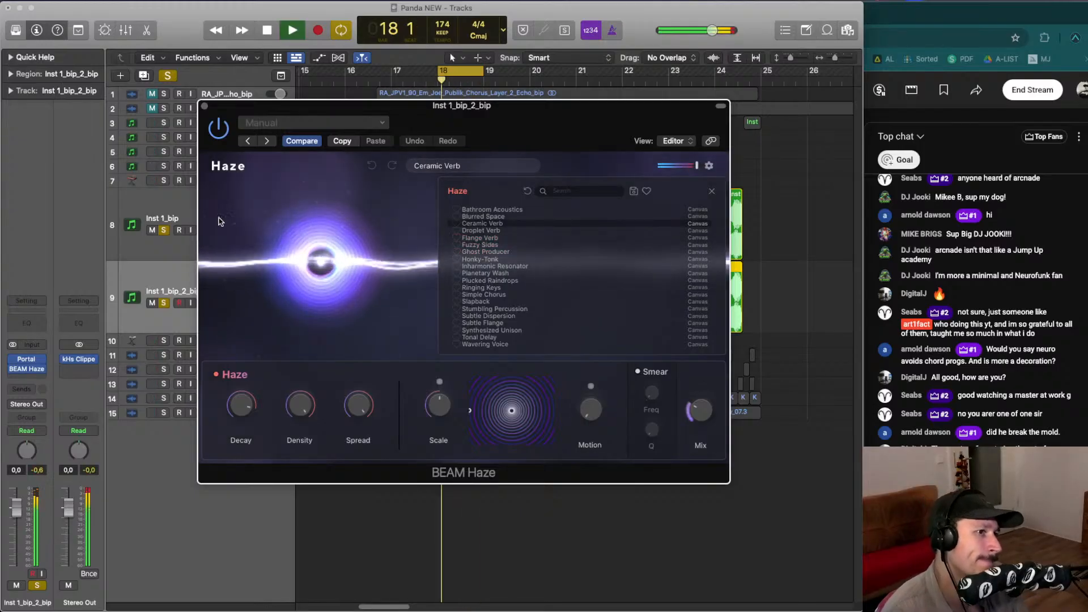
- Toggle solo on the Inst 1_bip and Inst 1_bip_2 tracks to compare them, trying to close the plug-in window
key("space")
left_click(167, 231)
left_click(169, 303)
key("super+w")
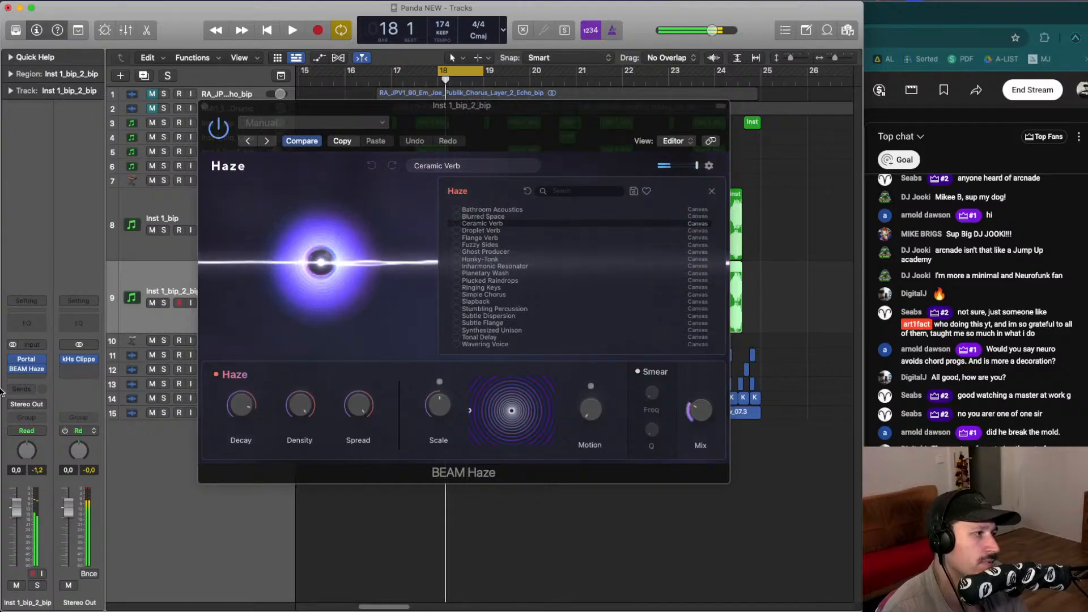
left_click(164, 303)
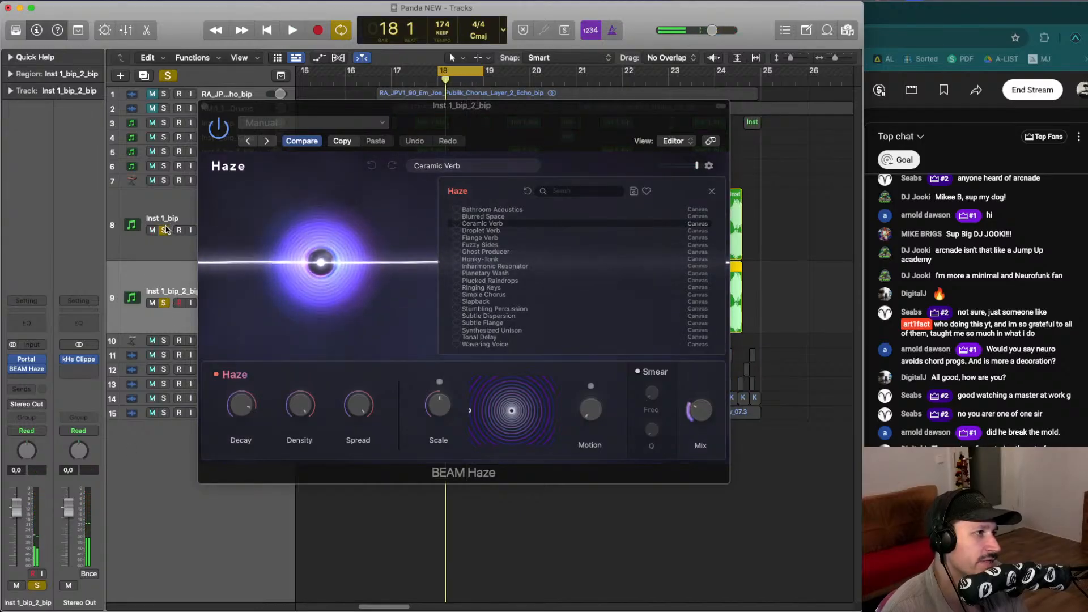
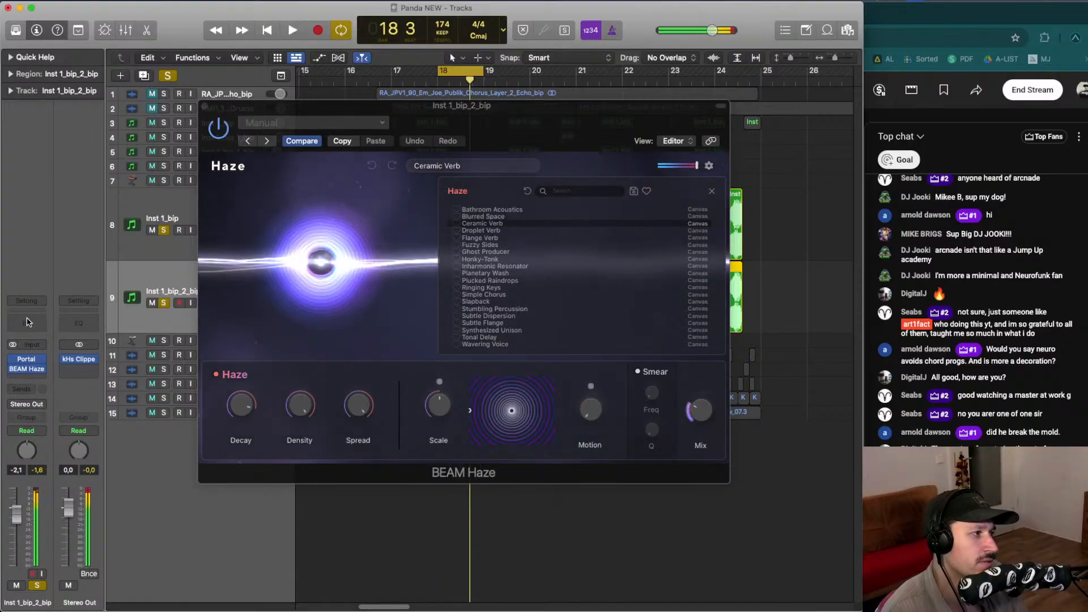
- Insert a Channel EQ on the Inst 1_bip_2_bip track and raise its high-pass cut to about 590 Hz
key("ctrl+e")
left_click_drag(487, 312, 622, 333)
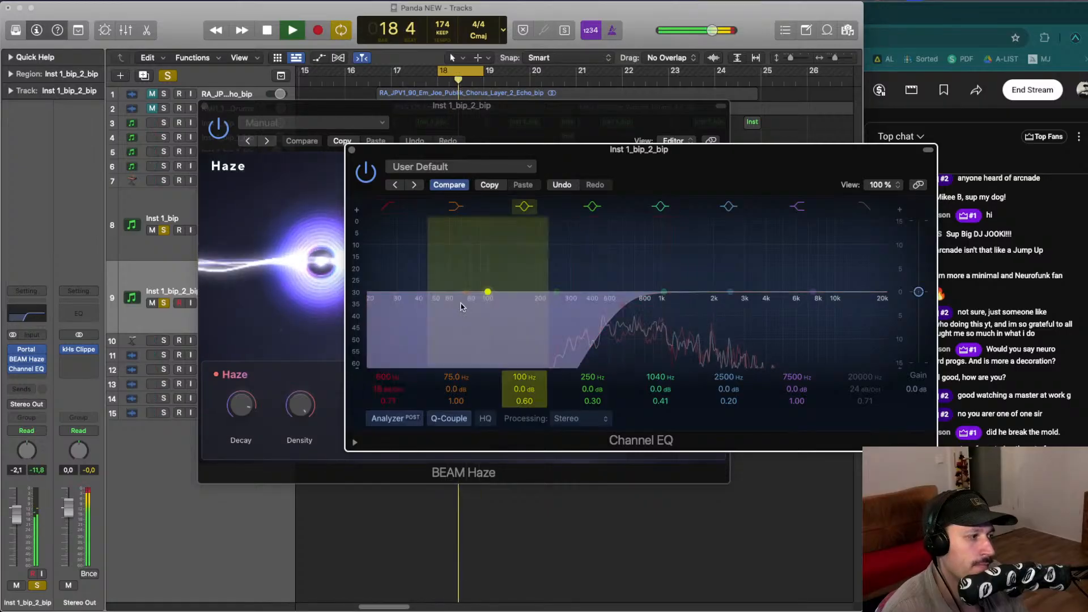
key("space")
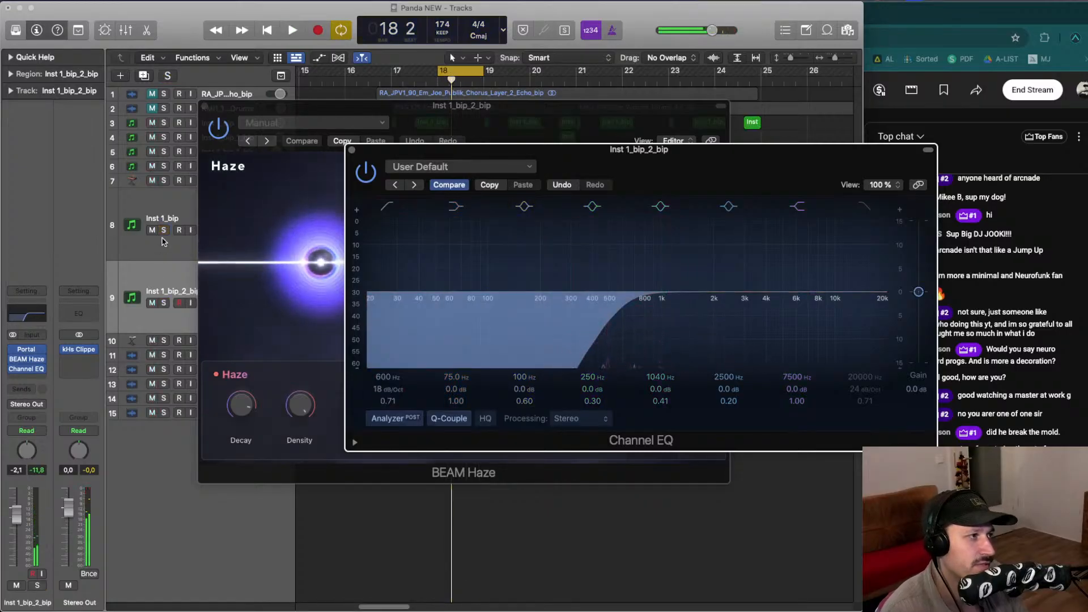
left_click_drag(634, 317, 632, 318)
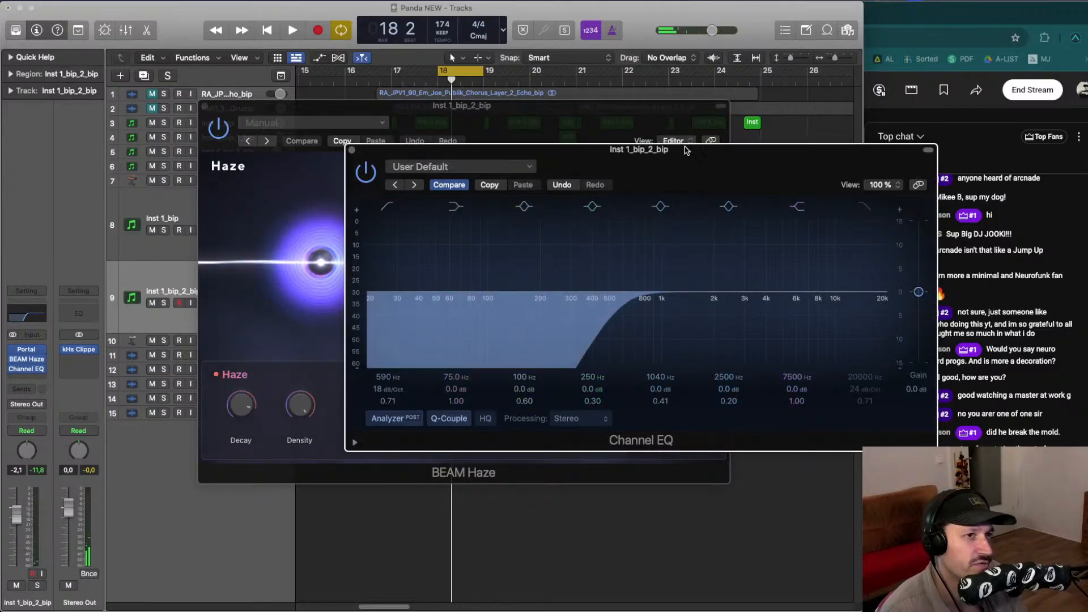
left_click_drag(684, 150, 525, 156)
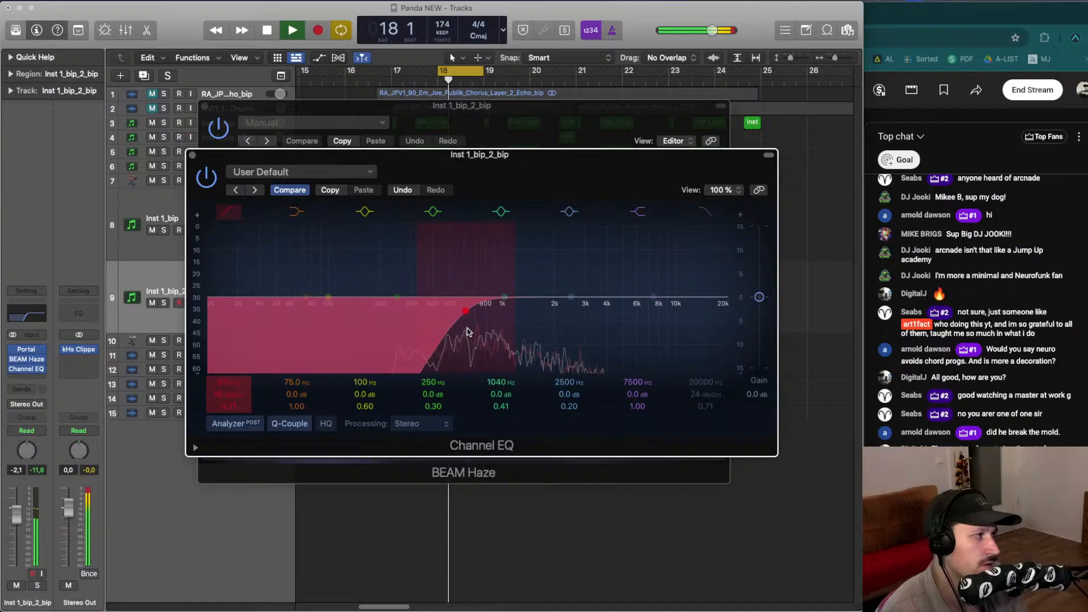
- Lower the EQ high-pass frequency to about 396 Hz while playing, then close the EQ window
left_click_drag(468, 331, 448, 341)
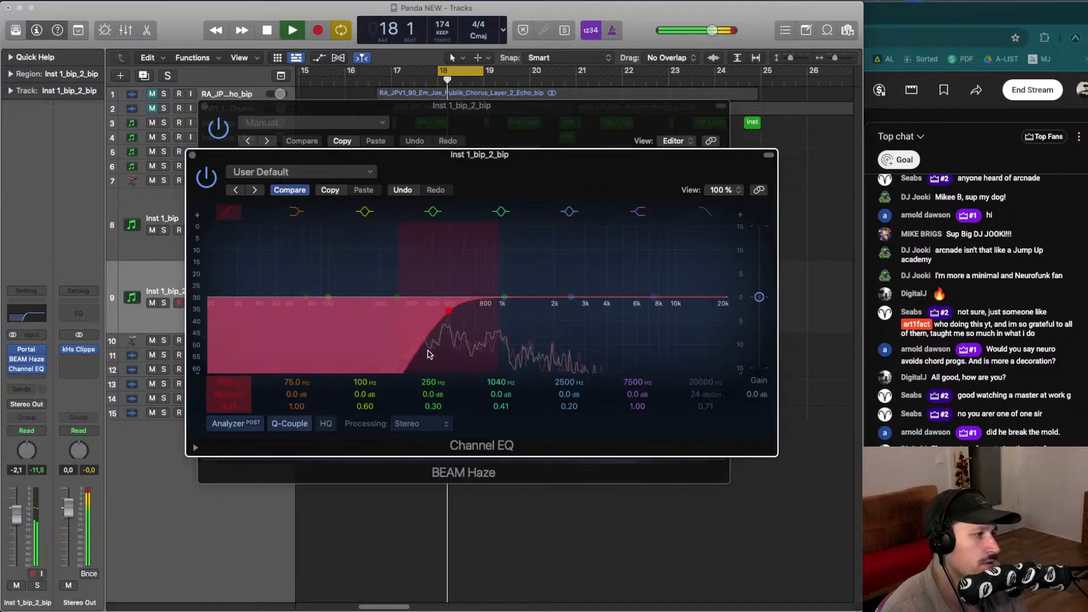
left_click_drag(13, 512, 13, 514)
key("space")
left_click_drag(446, 327, 432, 335)
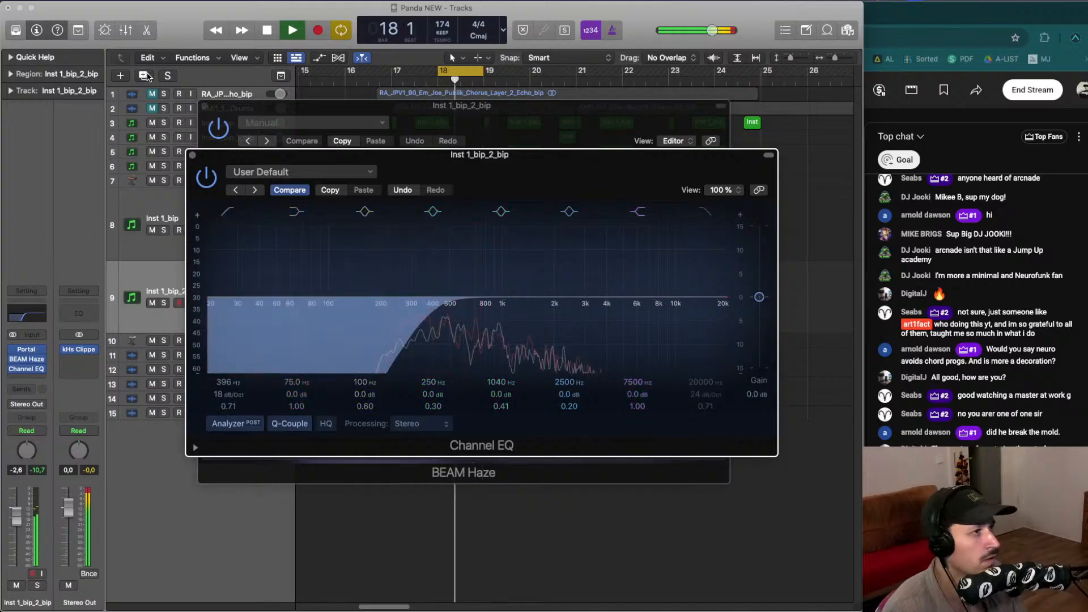
key("space")
left_click(212, 108)
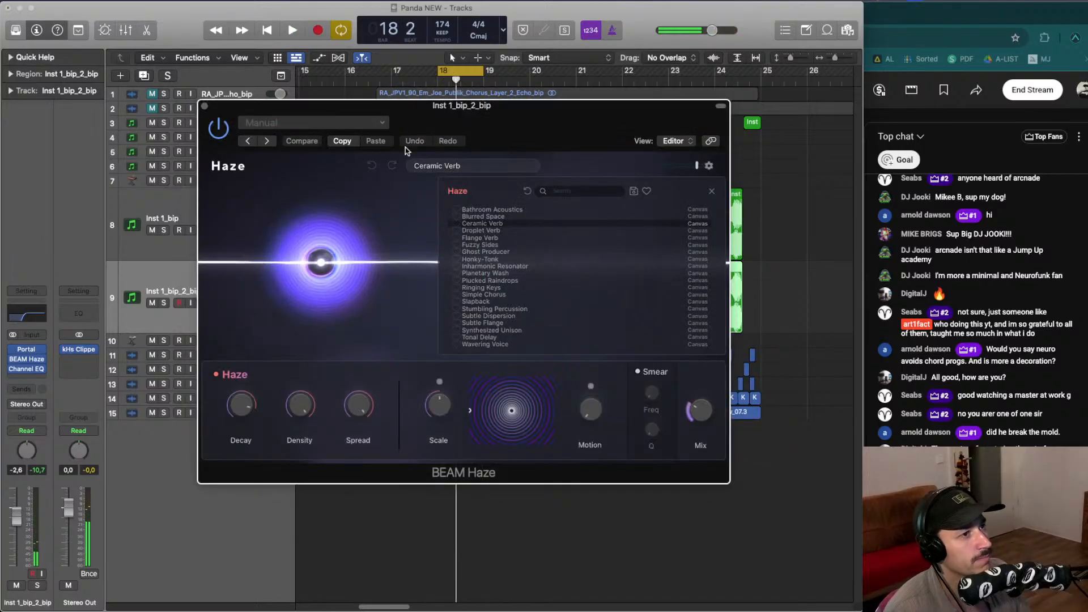
- Nudge the Haze Mix knob during playback and close the Haze window
left_click_drag(699, 410, 698, 415)
key("space")
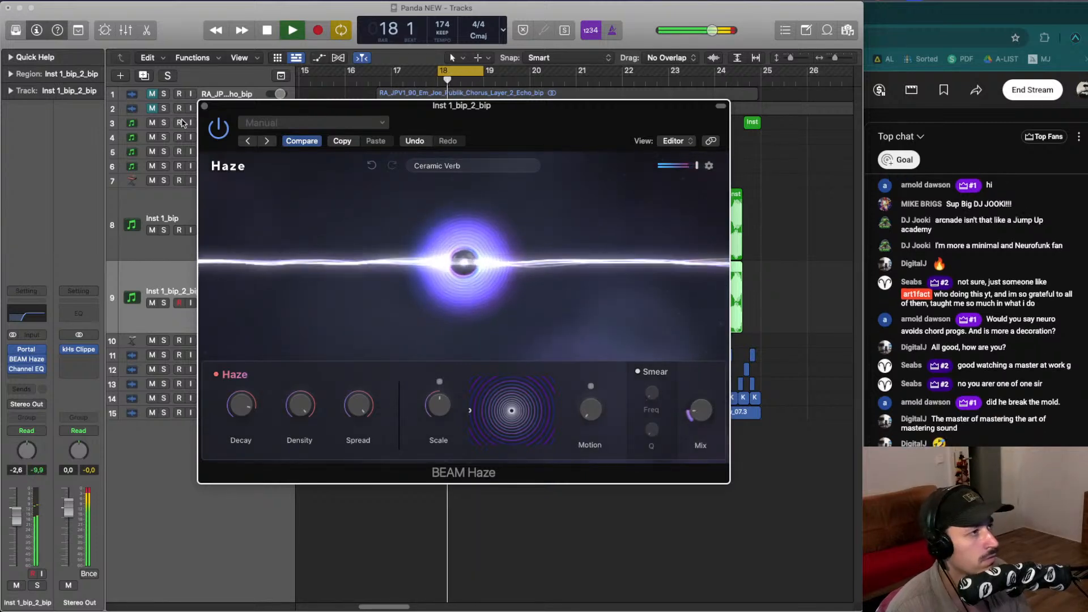
key("space")
left_click(204, 105)
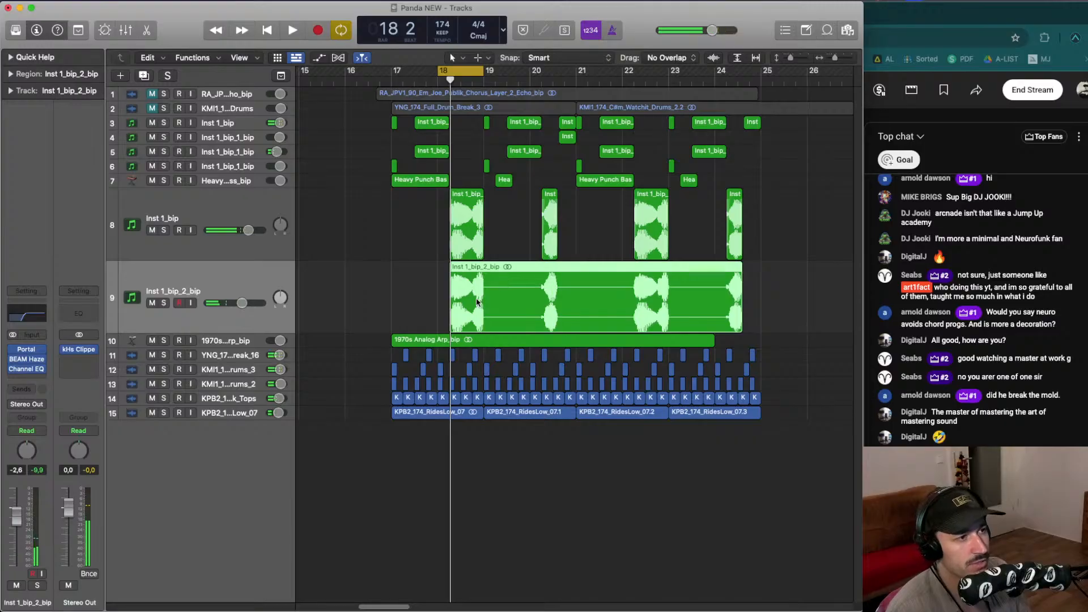
- Bounce the Inst 1_bip_2_bip region in place to a new track
left_click_drag(389, 285, 697, 306)
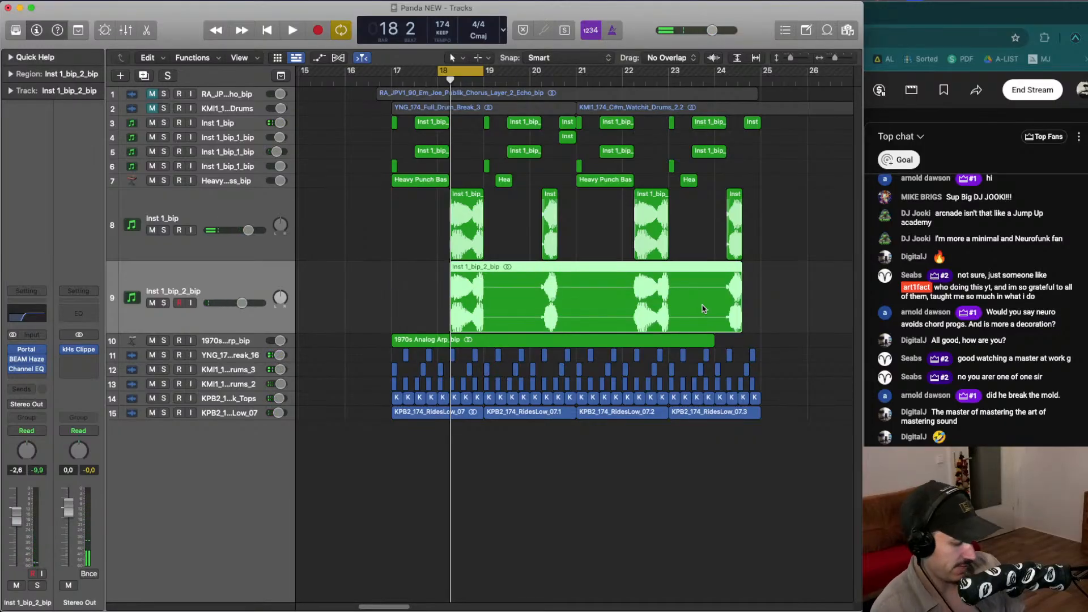
key("ctrl+b")
key("Return")
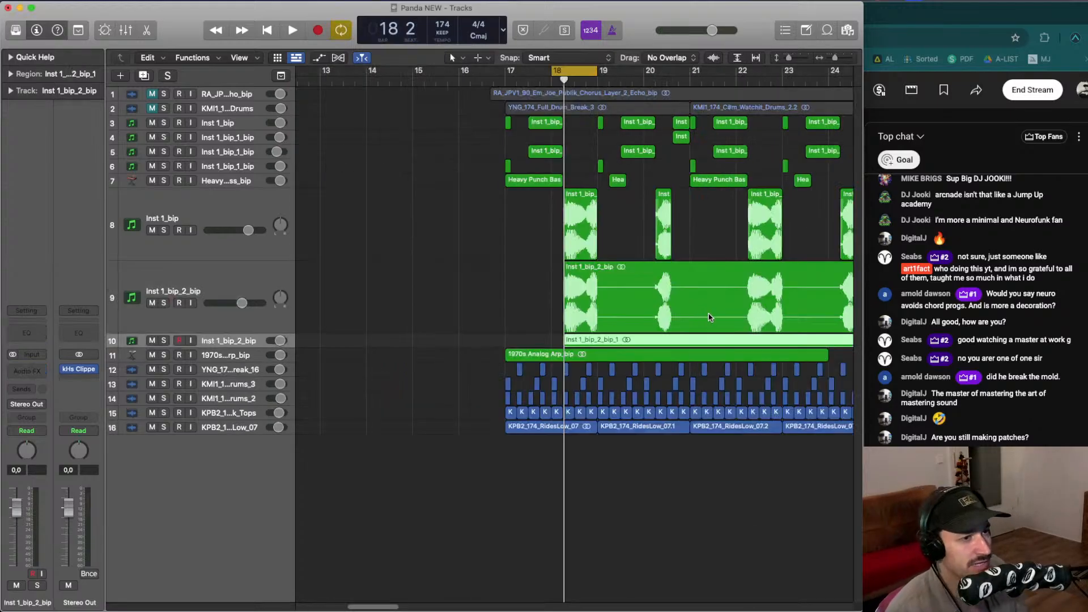
- Remove the Portal and BEAM Haze inserts from the original Inst 1_bip_2_bip track
scroll(460, 341, "right", 4)
left_click(351, 309)
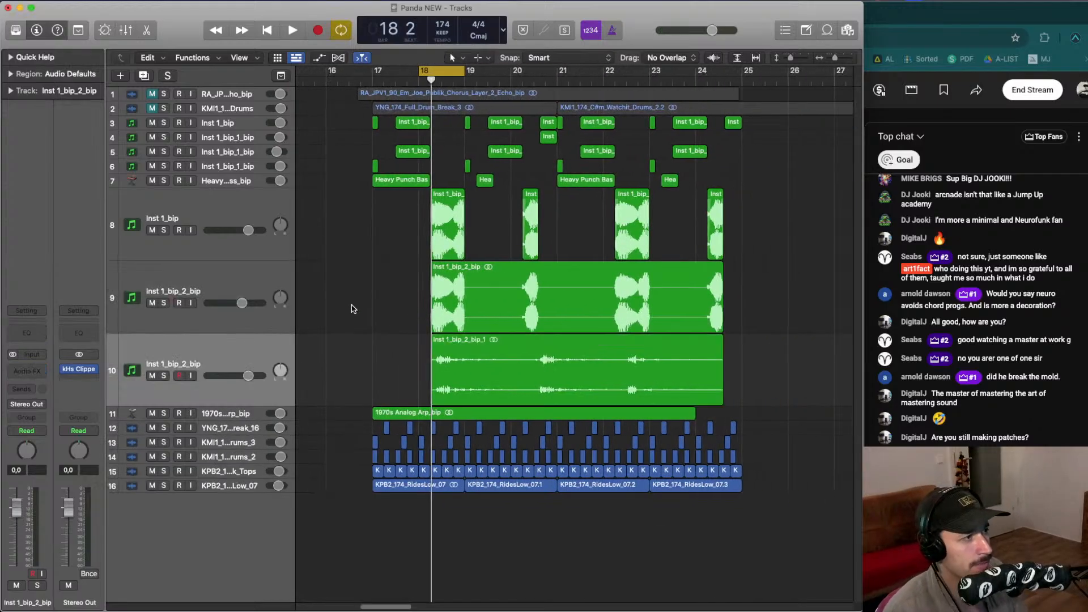
left_click(191, 291)
left_click(45, 350)
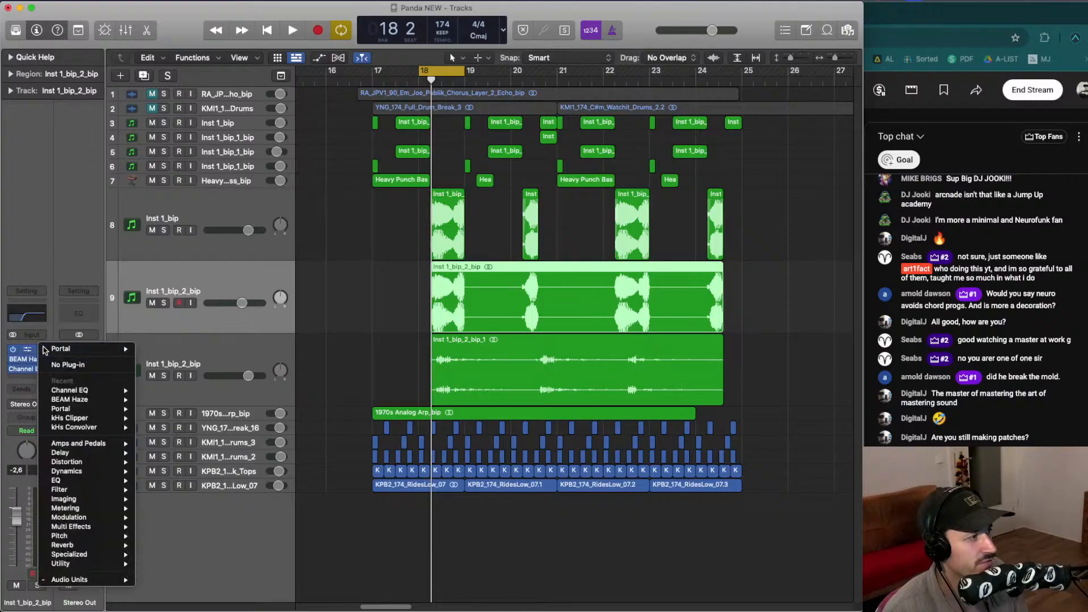
left_click(61, 365)
left_click(44, 360)
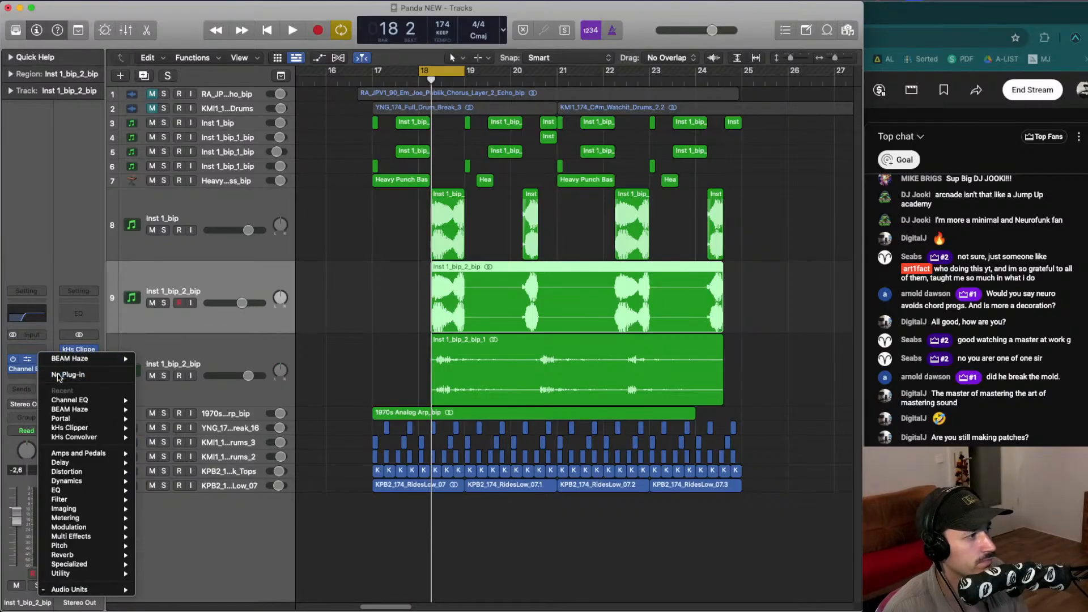
left_click(59, 375)
- Mute the original Inst 1_bip_2_bip track and play the arrangement
left_click(432, 250)
key("space")
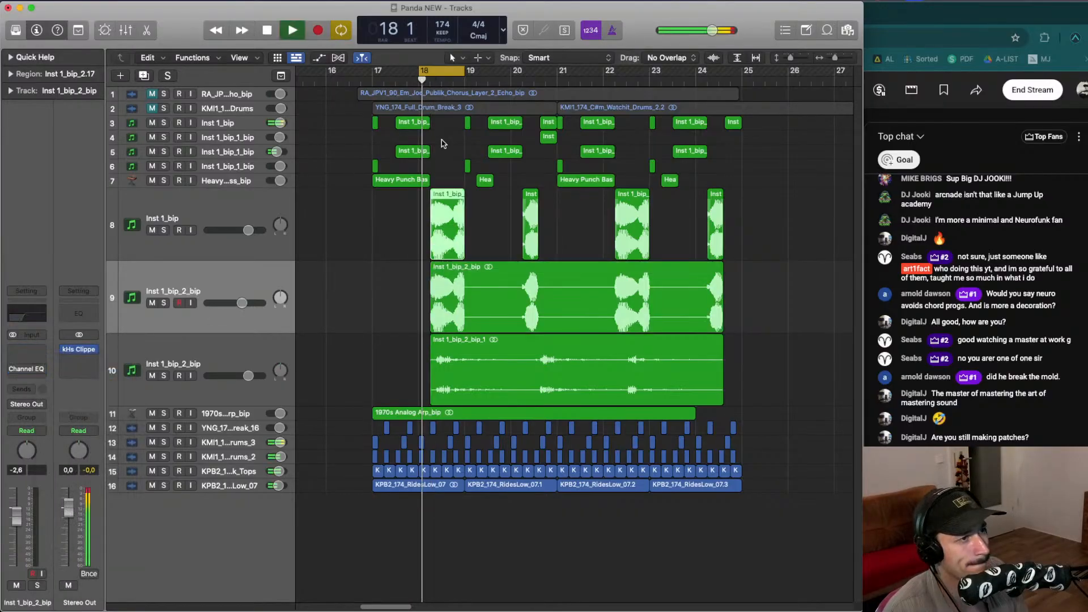
scroll(442, 205, "right", 1)
left_click(151, 303)
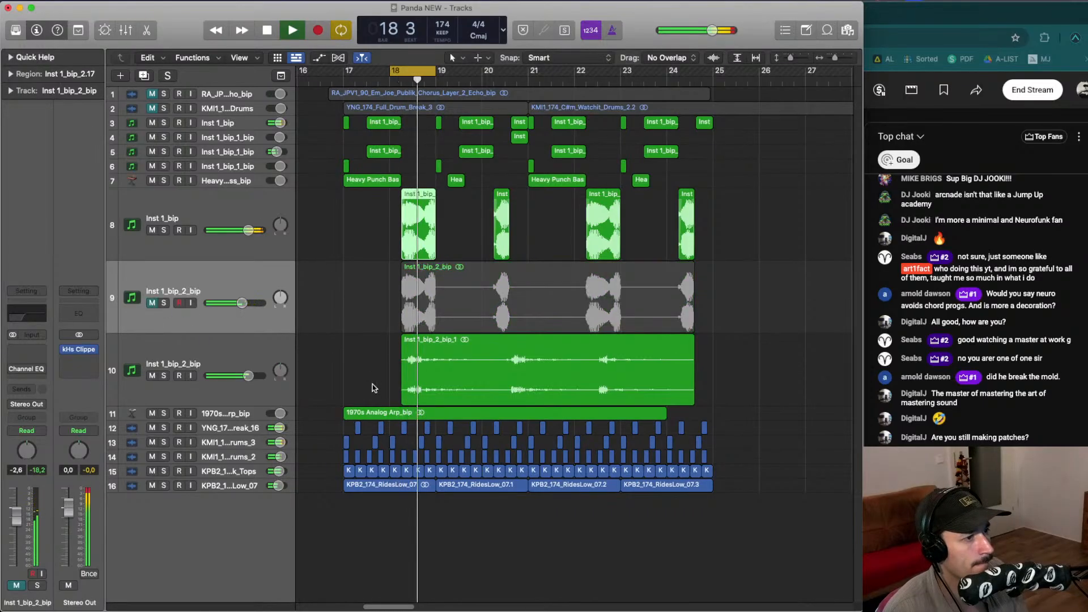
key("space")
- Set the cycle range to bars 19 through 23 and toggle solo on the new bounced track while playing
left_click_drag(446, 72, 621, 72)
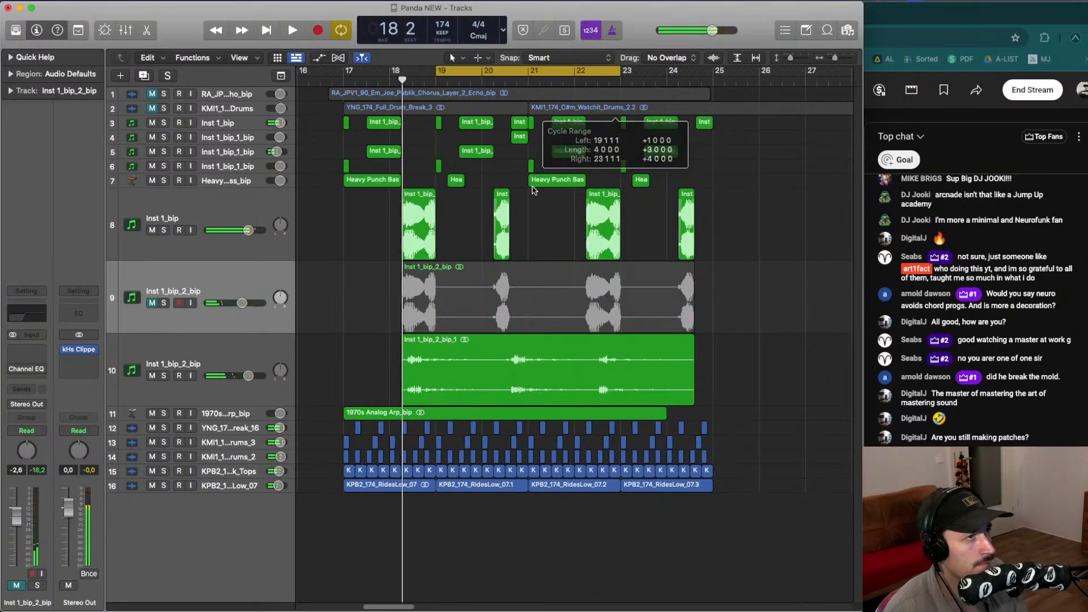
key("space")
left_click(164, 377)
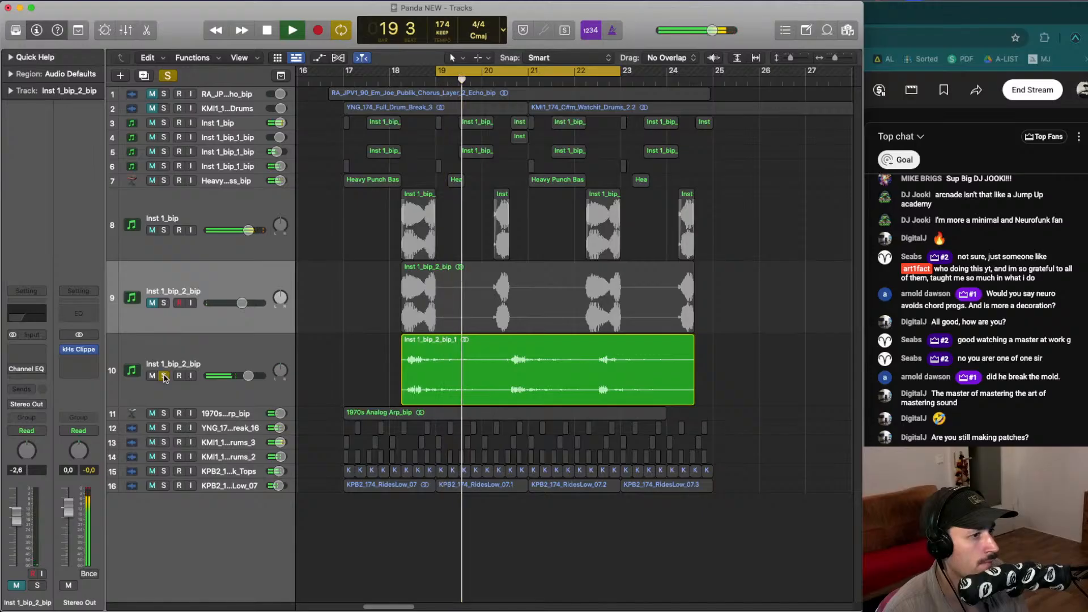
left_click(165, 377)
- Trim the start of the new bounced region to bar 19 and audition it from bar 20
left_click_drag(403, 354, 428, 352)
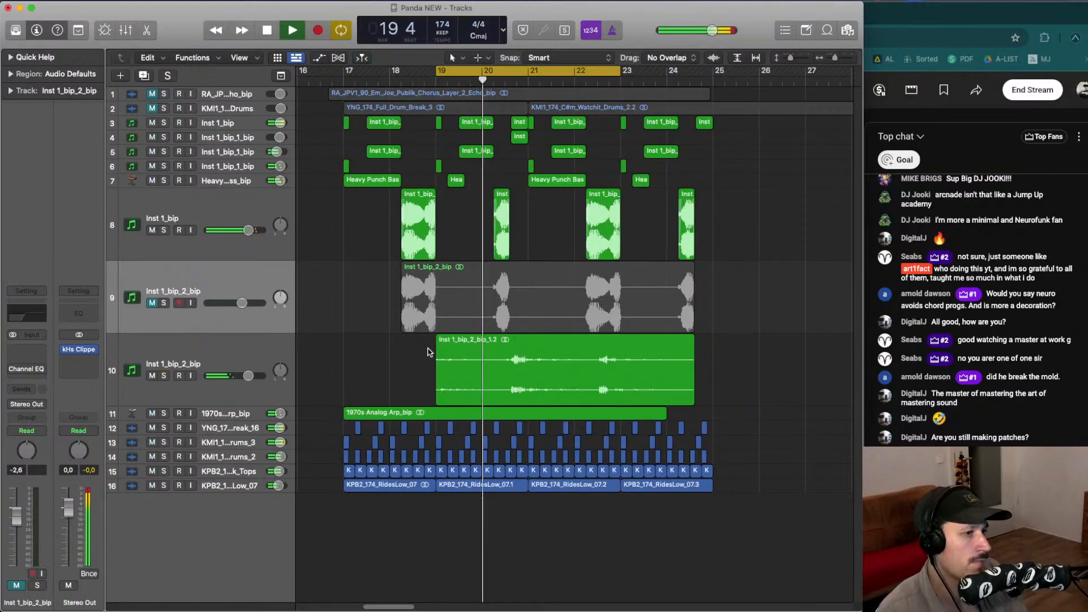
left_click_drag(505, 354, 554, 354)
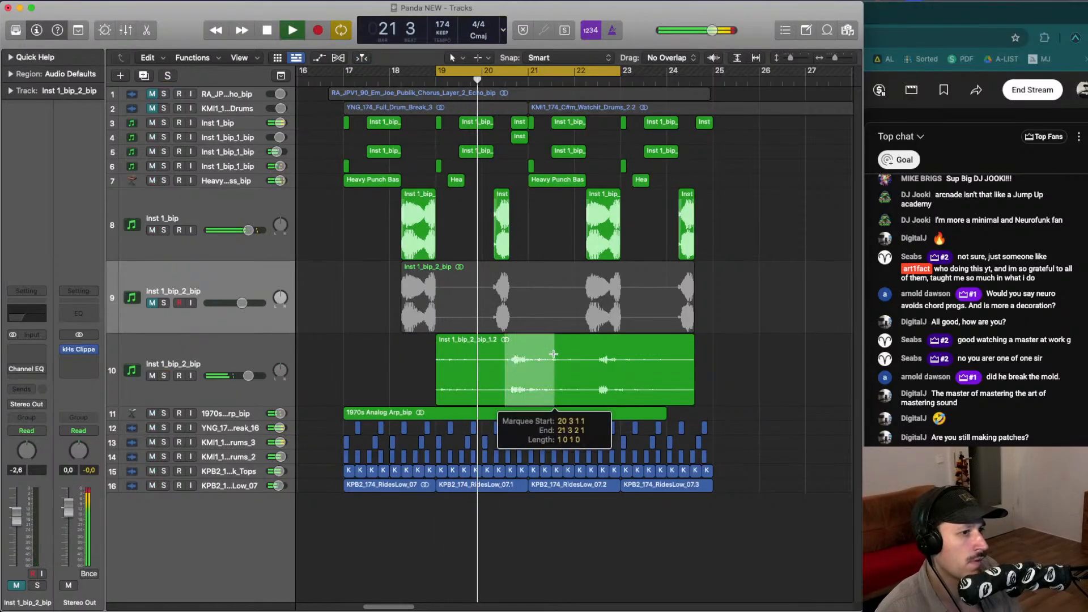
left_click(536, 345)
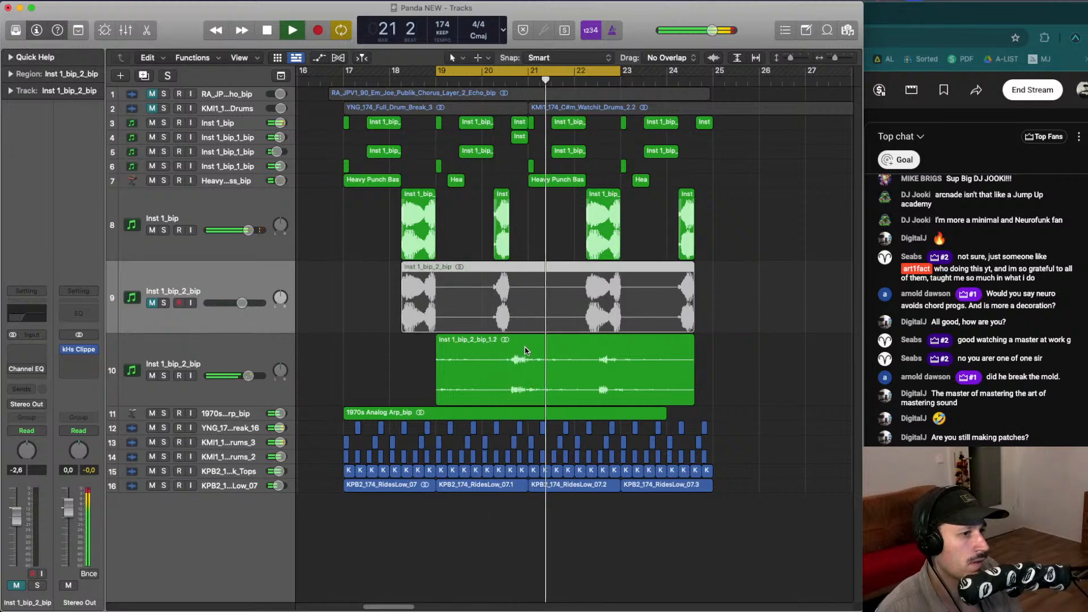
left_click(496, 77)
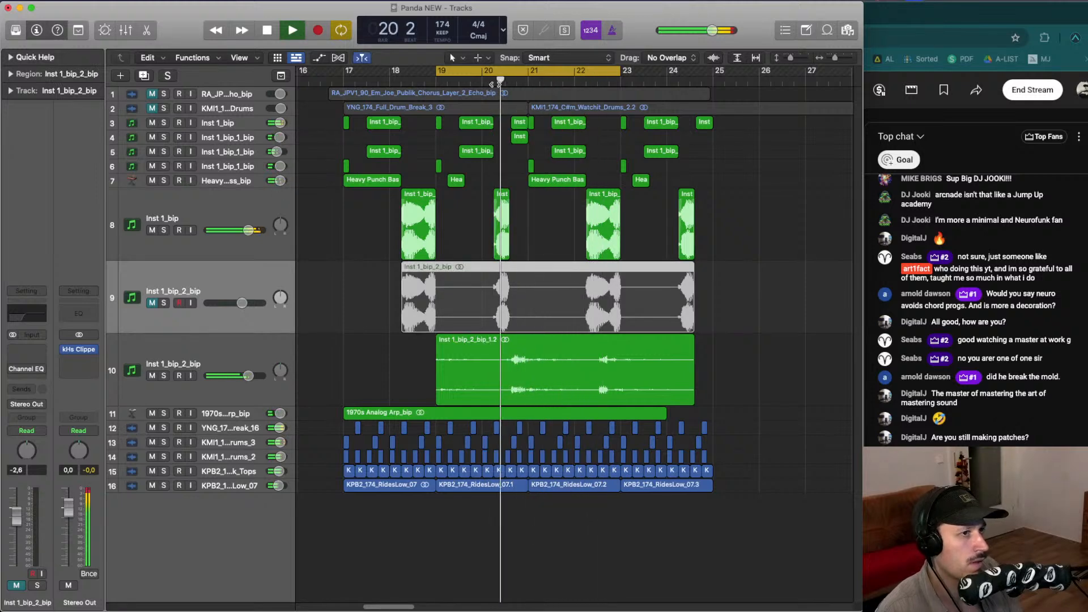
key("space")
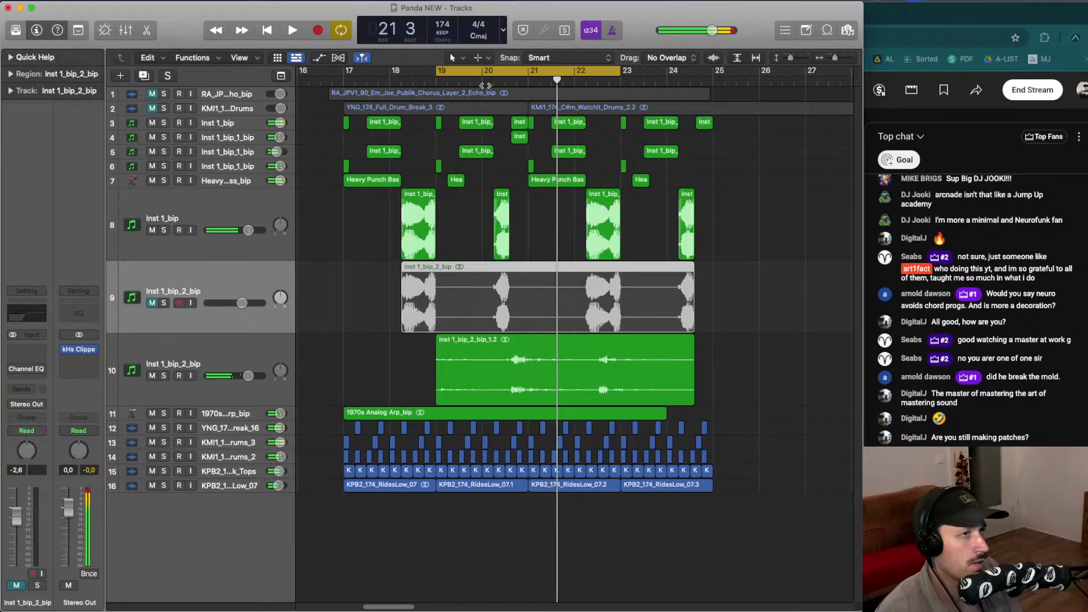
- Set the cycle to bar 20 and toggle solo on the new bounced track during playback
left_click(483, 80)
left_click_drag(482, 69, 528, 69)
key("space")
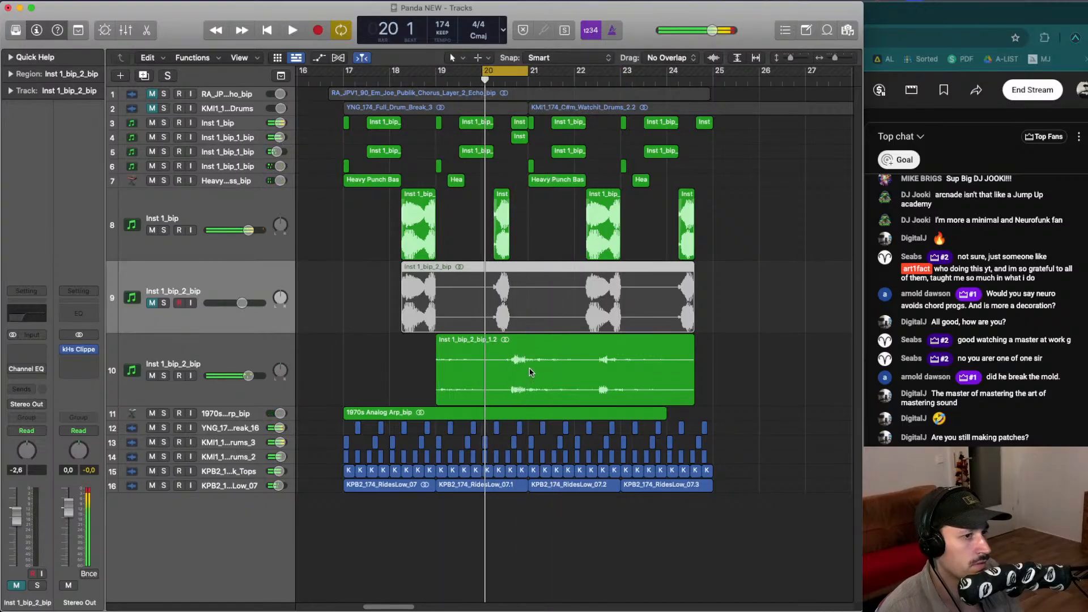
left_click(165, 377)
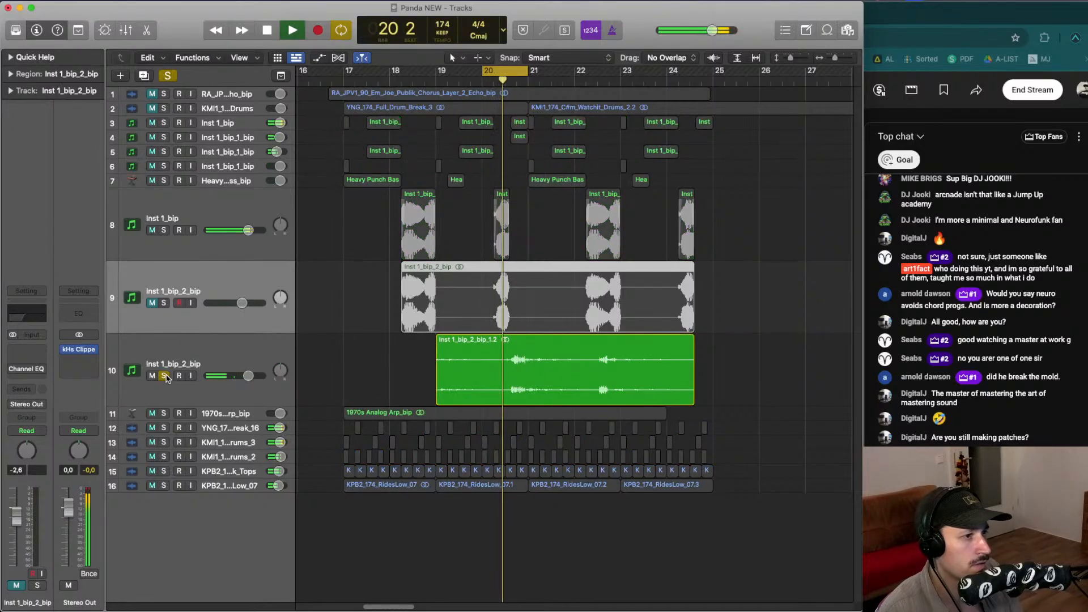
left_click(163, 376)
- Delete a section around bar 21 of the bounced audio and move a slice to bar 17
left_click_drag(528, 376, 567, 378)
key("Delete")
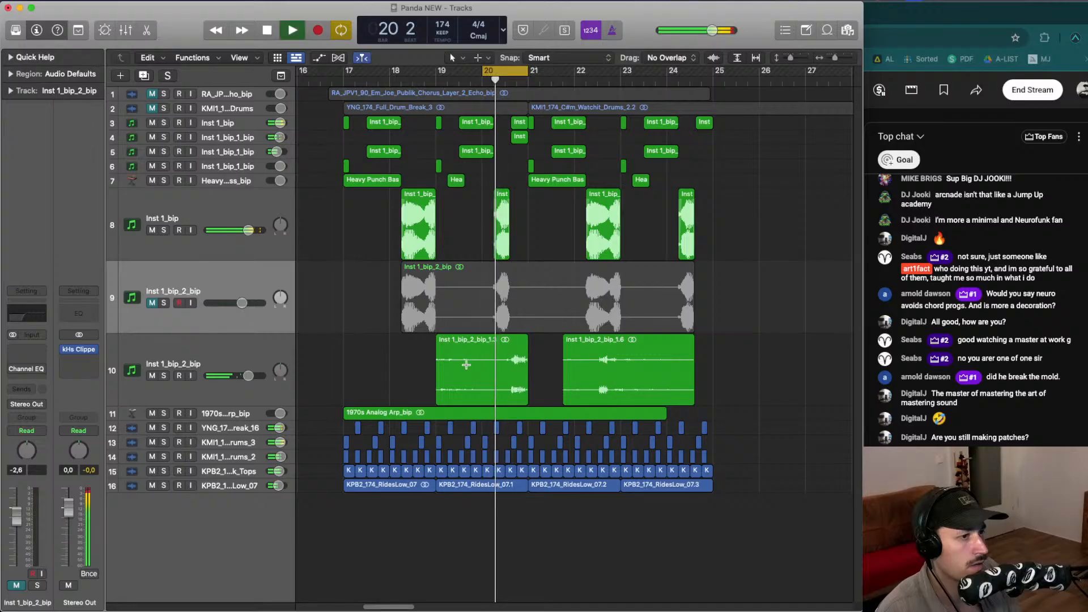
left_click_drag(485, 365, 355, 363)
- Set the cycle range from bar 17 to bar 22 and play it back
left_click_drag(345, 72, 547, 162)
key("space")
key("space")
left_click(416, 373)
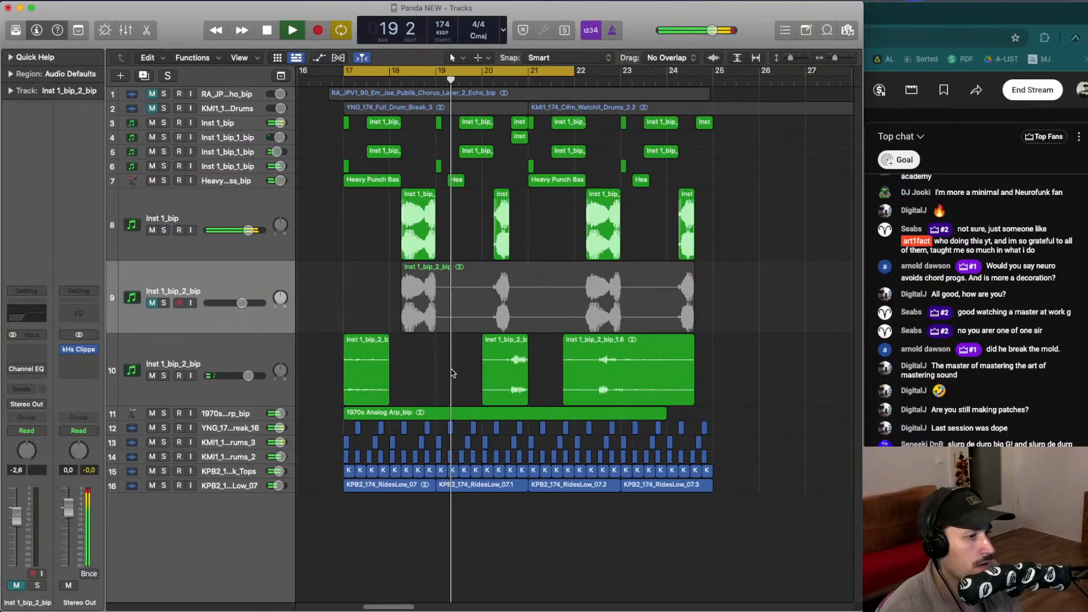
key("space")
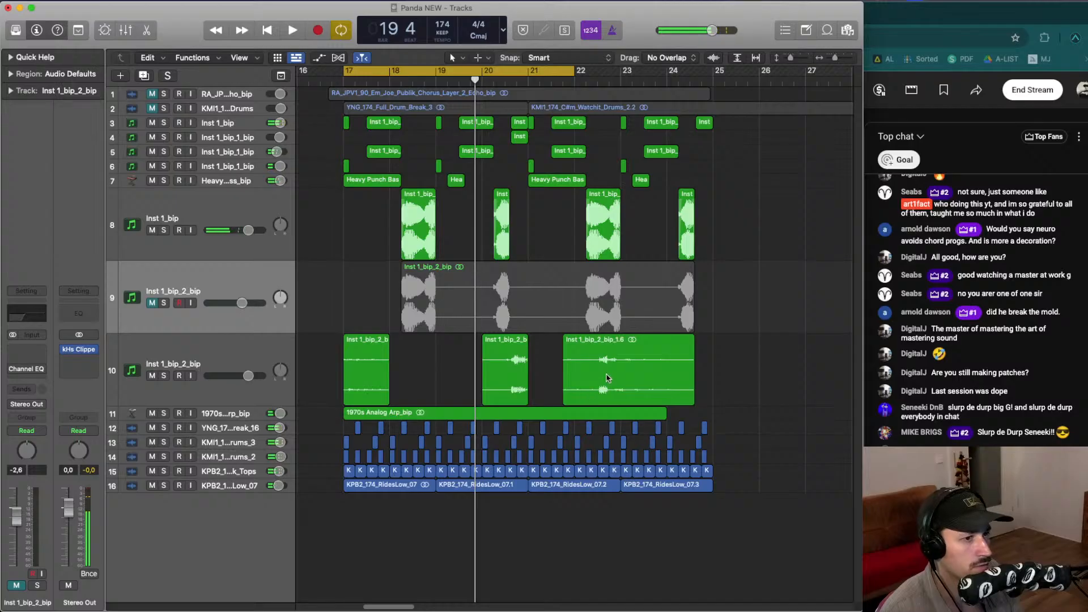
- Copy a slice of the bounced audio to bar 19 and audition the pattern
left_click_drag(608, 370, 678, 370)
left_click_drag(647, 370, 482, 396)
key("space")
left_click(500, 380)
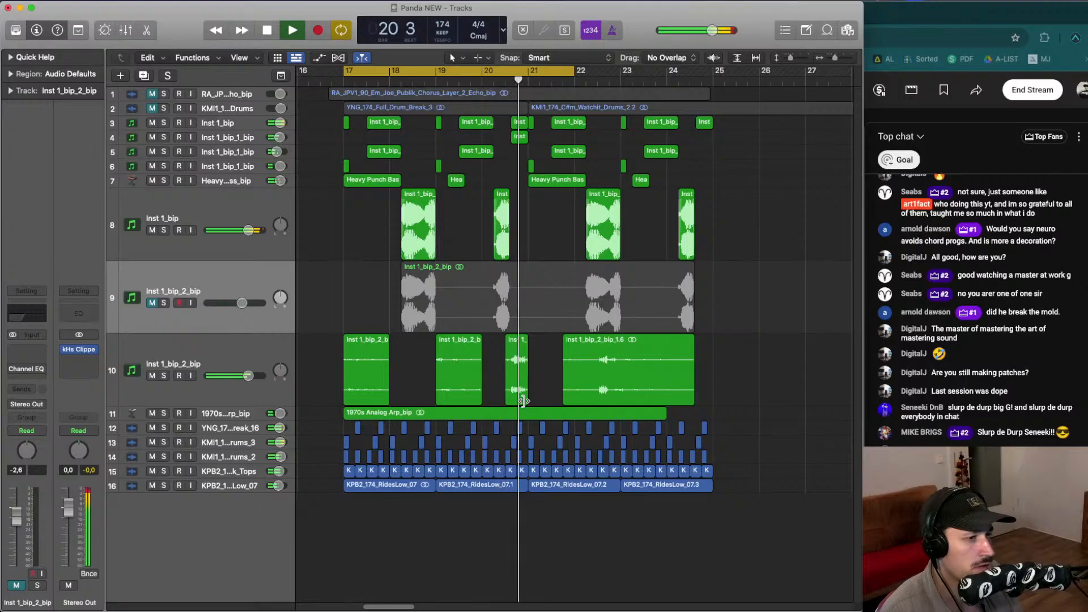
key("space")
- Rearrange slices around bar 21 and delete the long trailing region of the bounced audio
left_click_drag(362, 371, 547, 381)
left_click(612, 352)
key("Delete")
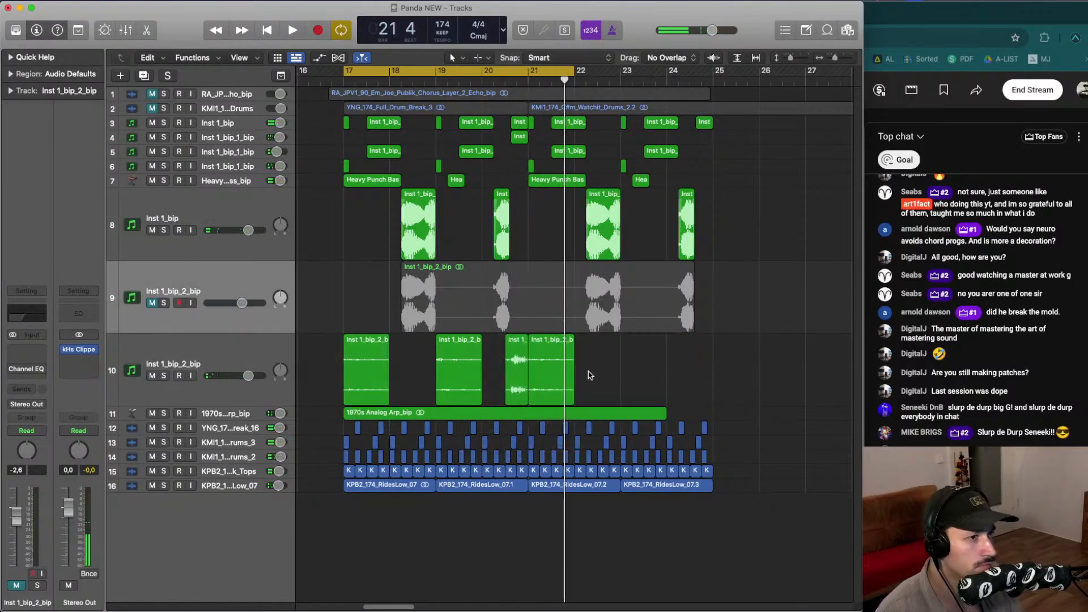
- Copy bounced audio slices to bars 23 and 25, cycling bars 21 to 25 while playing
left_click_drag(438, 369, 626, 371)
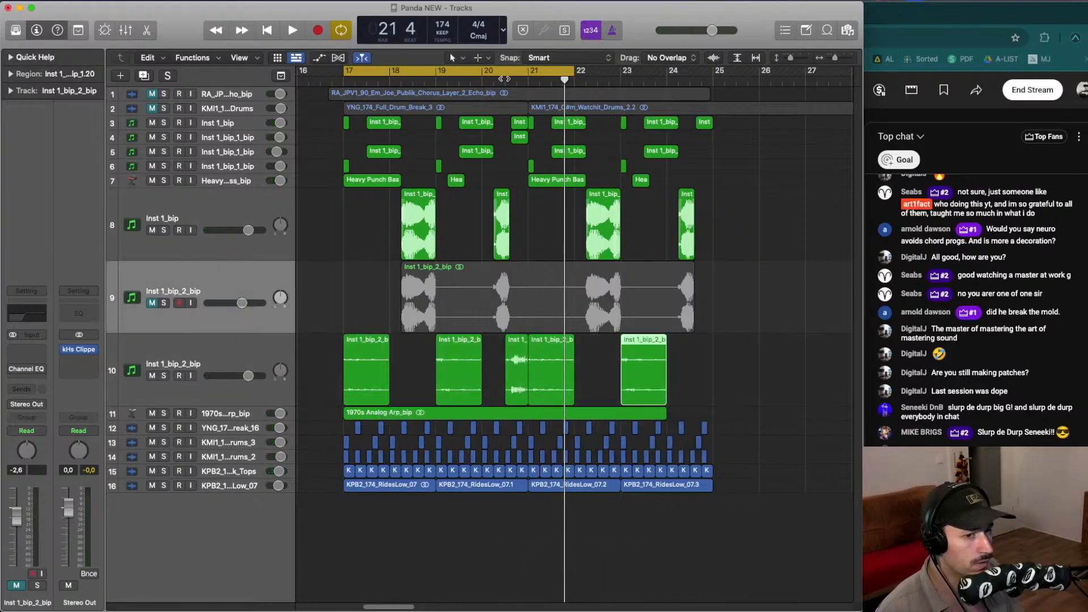
double_click(505, 79)
left_click(533, 70)
left_click_drag(533, 70, 713, 121)
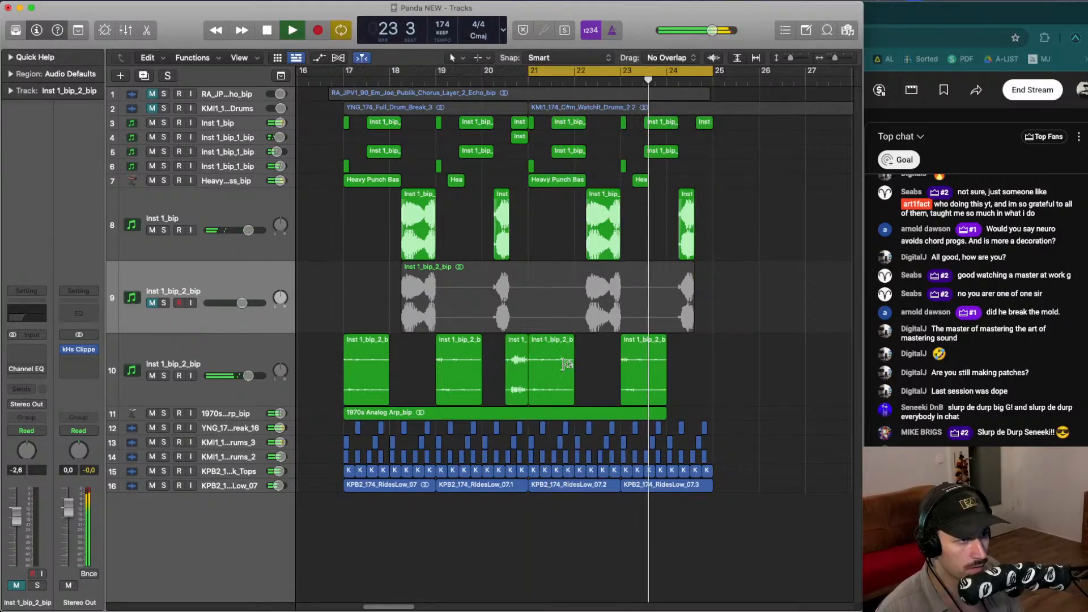
left_click_drag(516, 362, 701, 362)
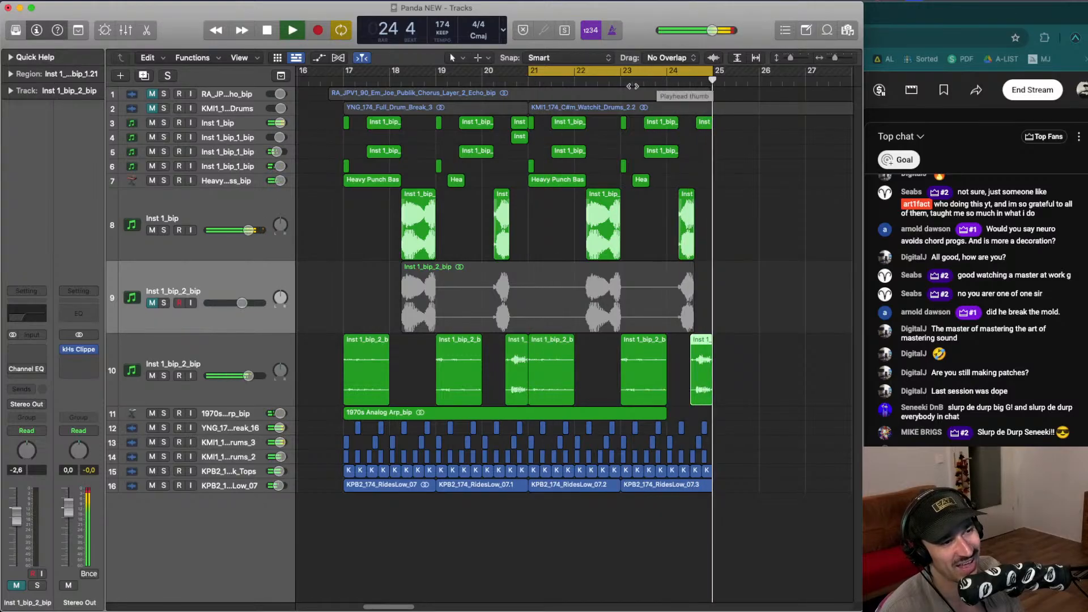
key("space")
- Extend the cycle range to bars 17 through 25 and play it
left_click_drag(350, 72, 719, 119)
key("space")
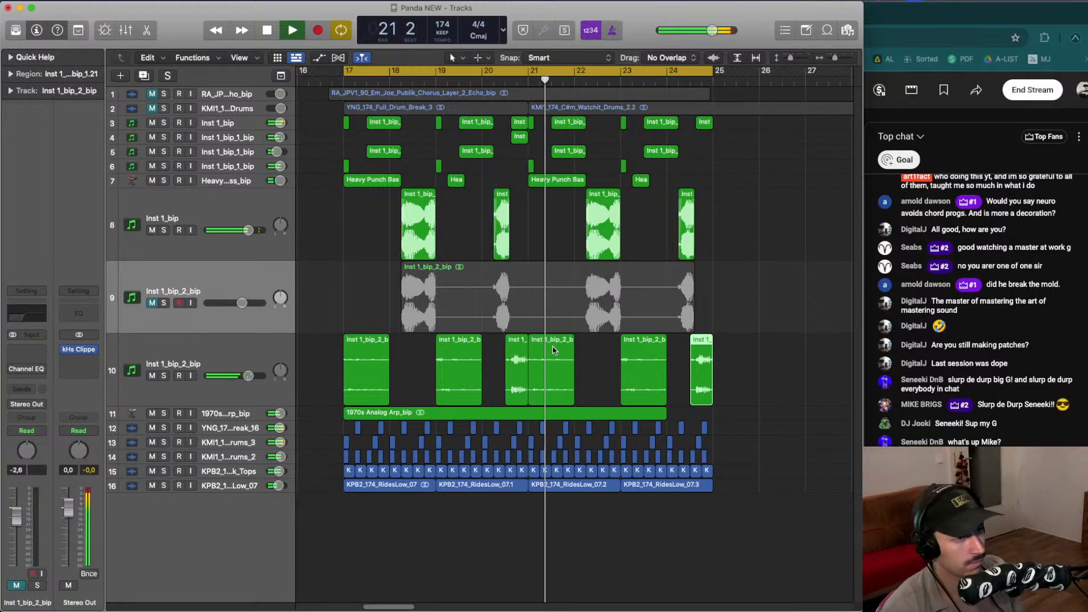
key("space")
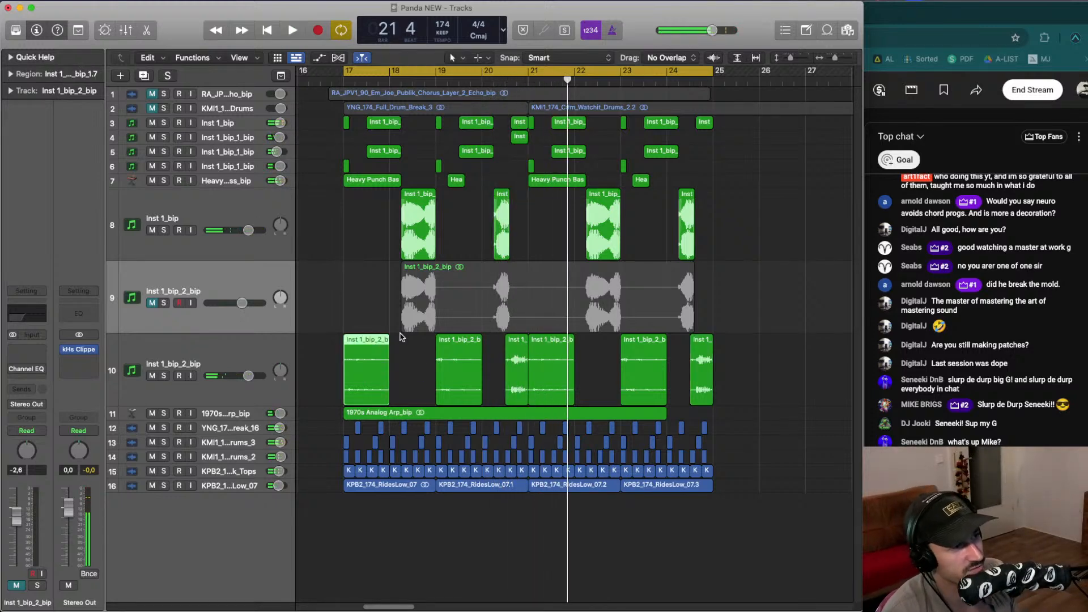
- Delete the bounced-audio slices at bars 19 and 23 on the lower bip track and start playback
key("Delete")
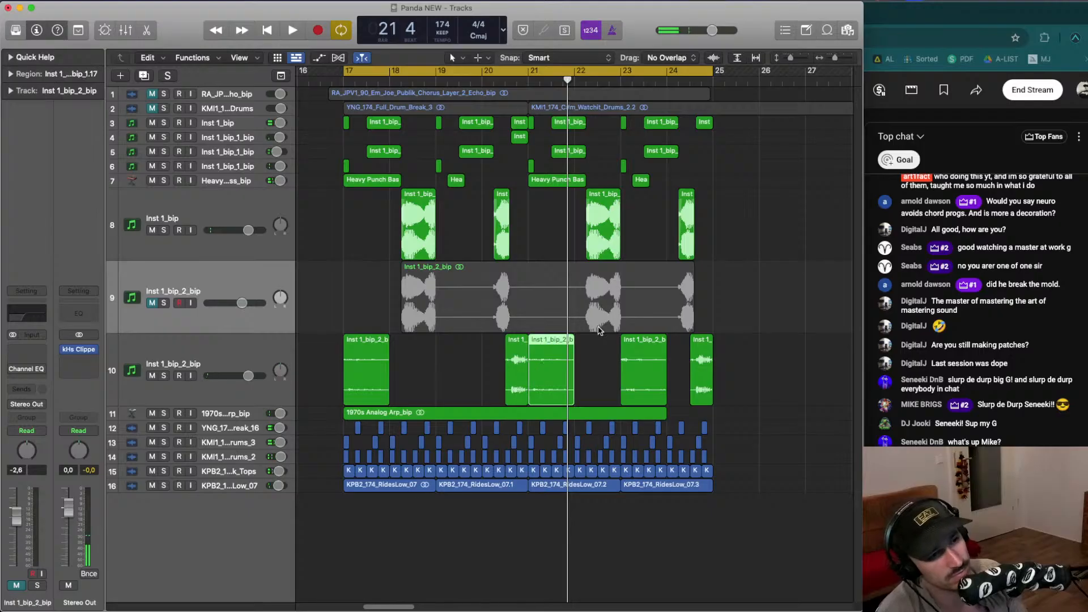
key("Delete")
left_click(543, 359)
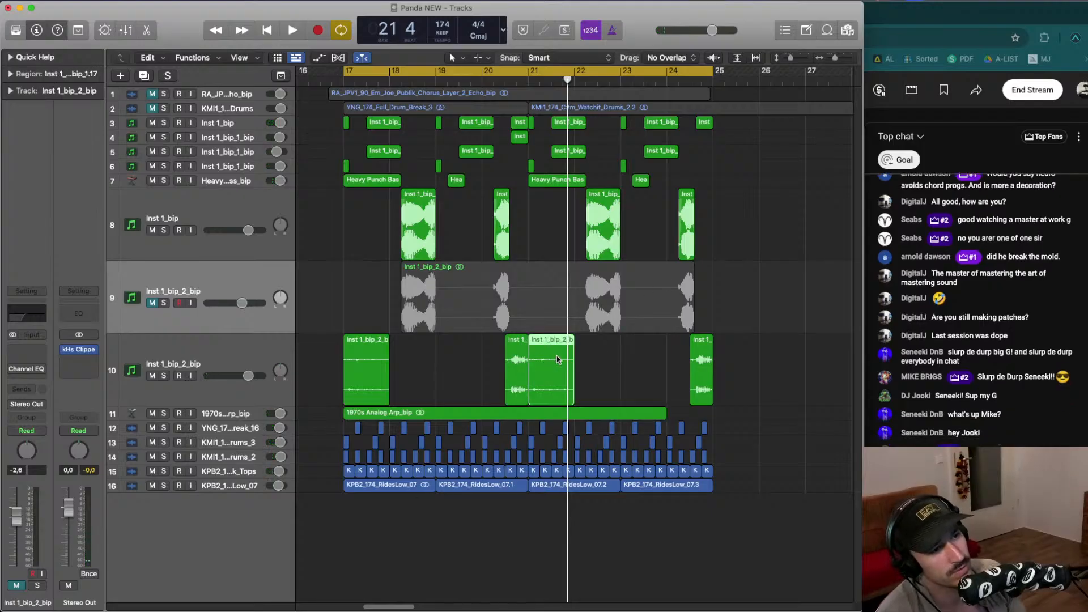
key("space")
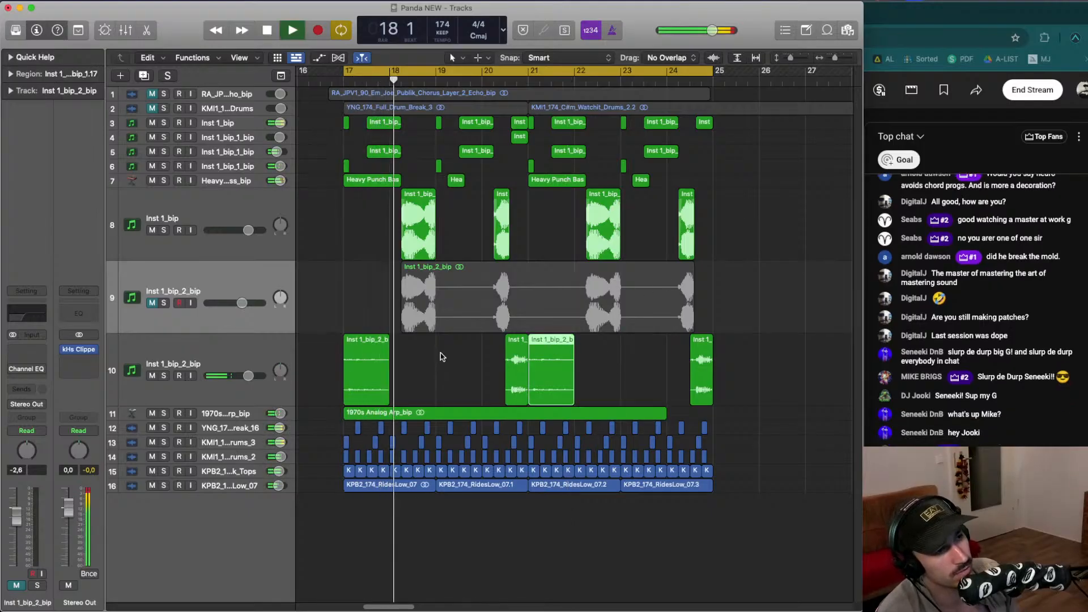
- Delete the slices at bar 21 and bar 17 on the lower bip track and audition the result
left_click(442, 356)
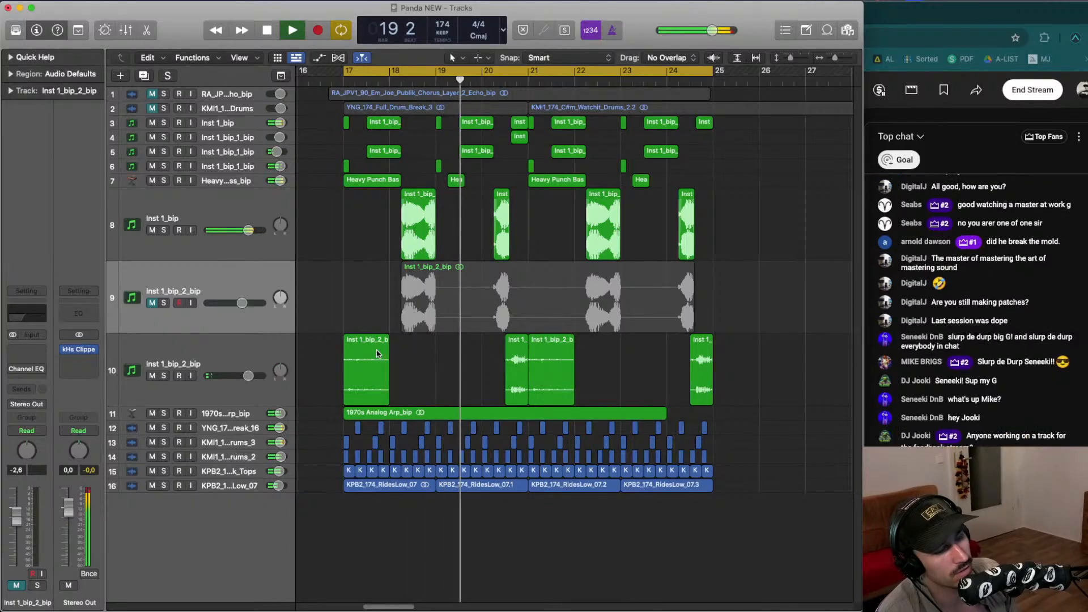
left_click(560, 363)
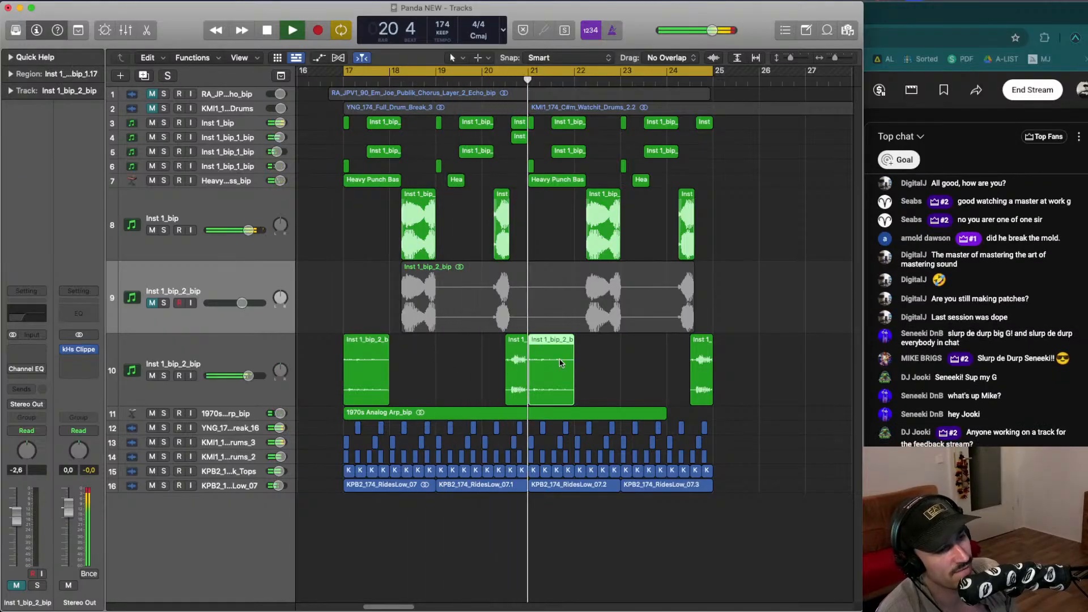
key("Delete")
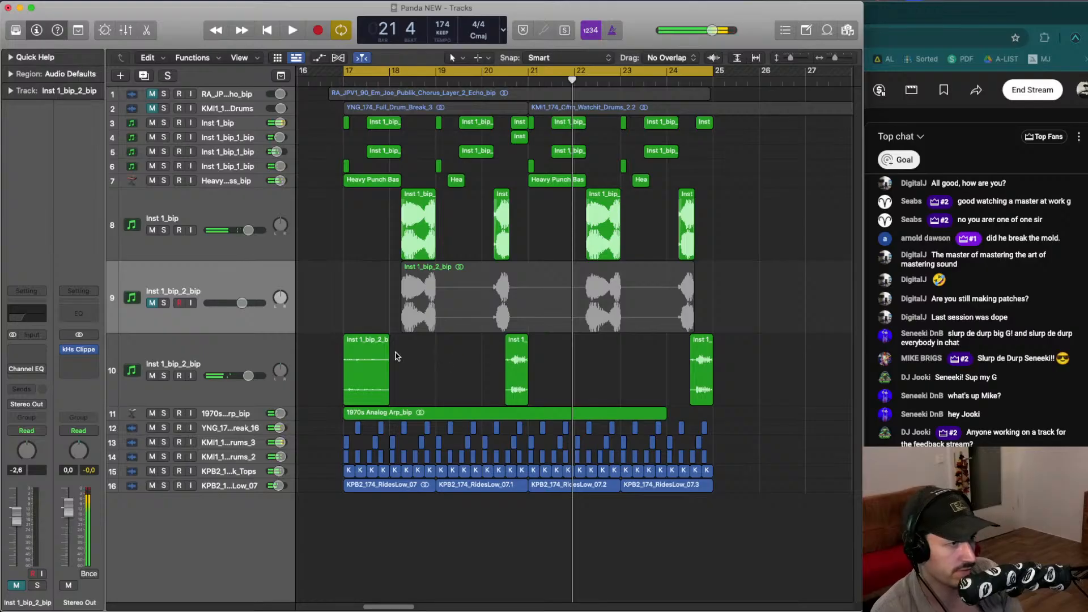
left_click(374, 368)
key("Delete")
key("space")
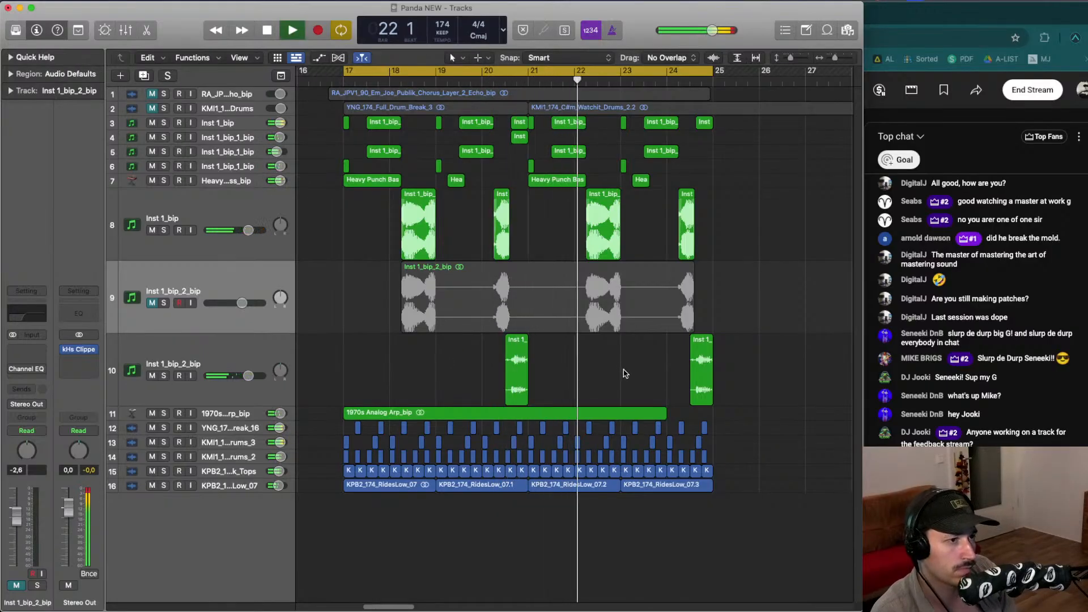
- Delete the slice near bar 20 on the lower bip track, audition, and undo the deletion
left_click(498, 81)
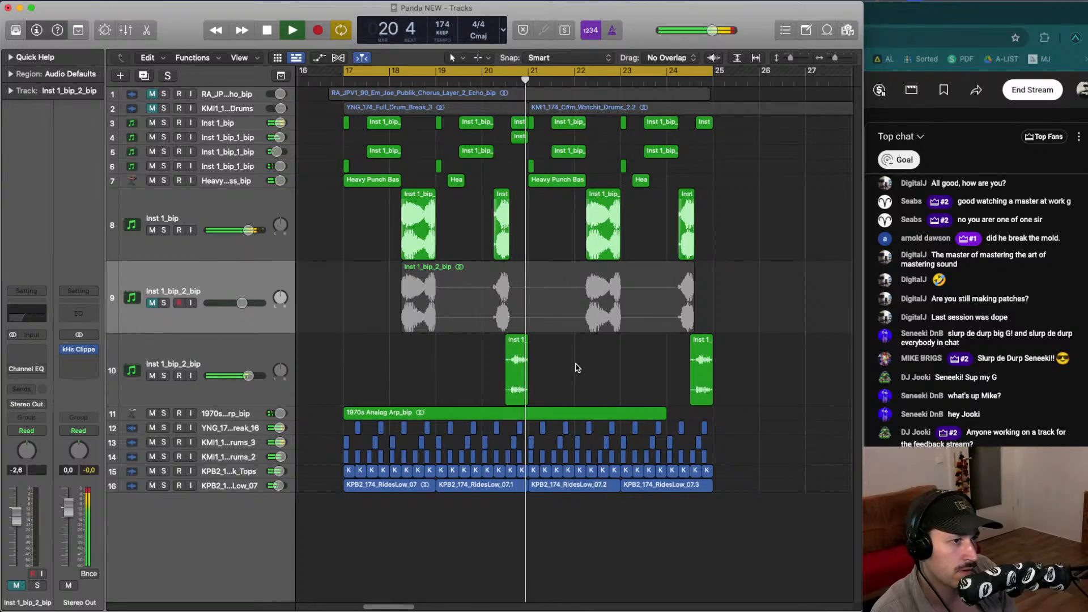
key("space")
key("Delete")
left_click(484, 80)
key("space")
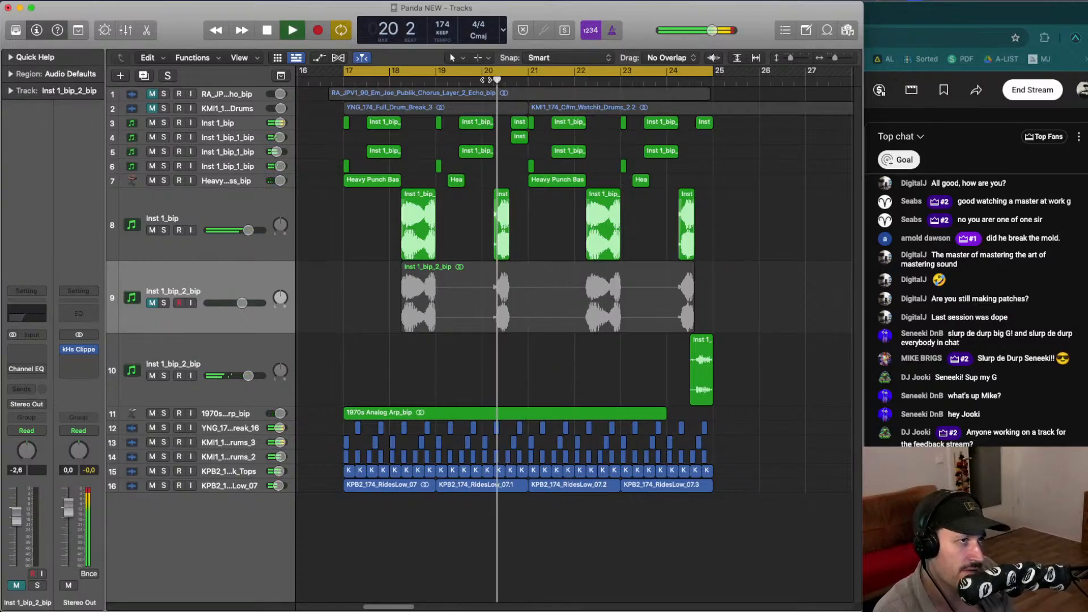
key("space")
key("super+z")
key("space")
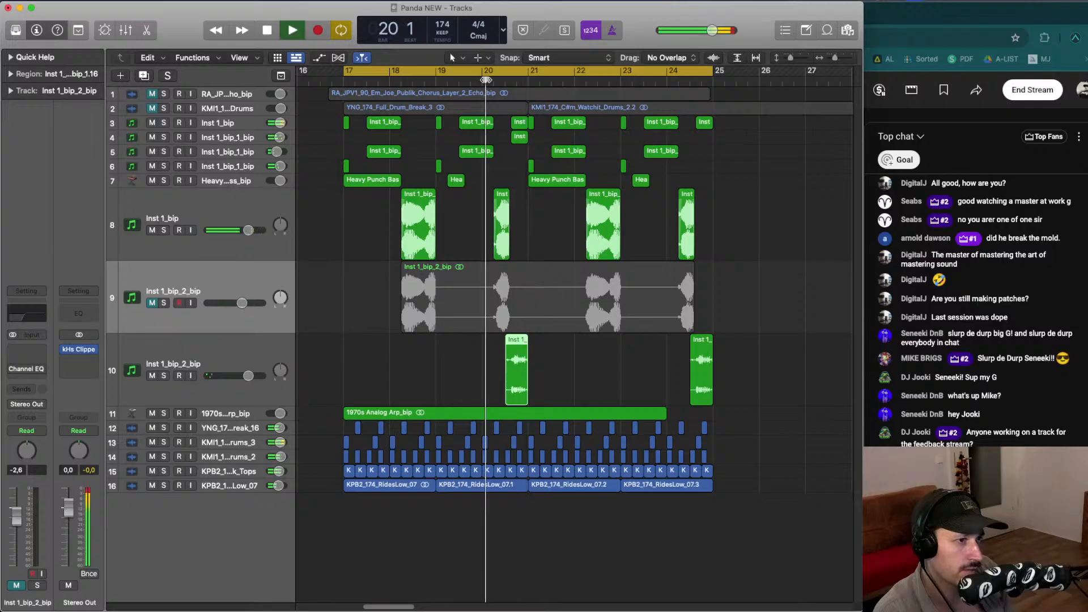
- Select the long bounced region on the middle bip track and toggle its audio editor while auditioning
left_click(651, 367)
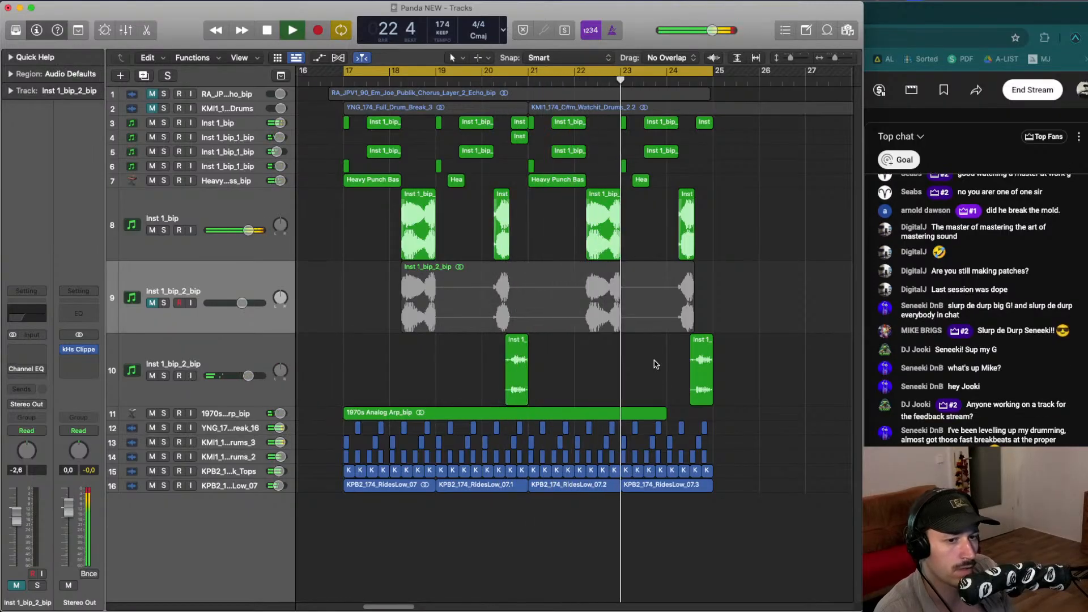
key("space")
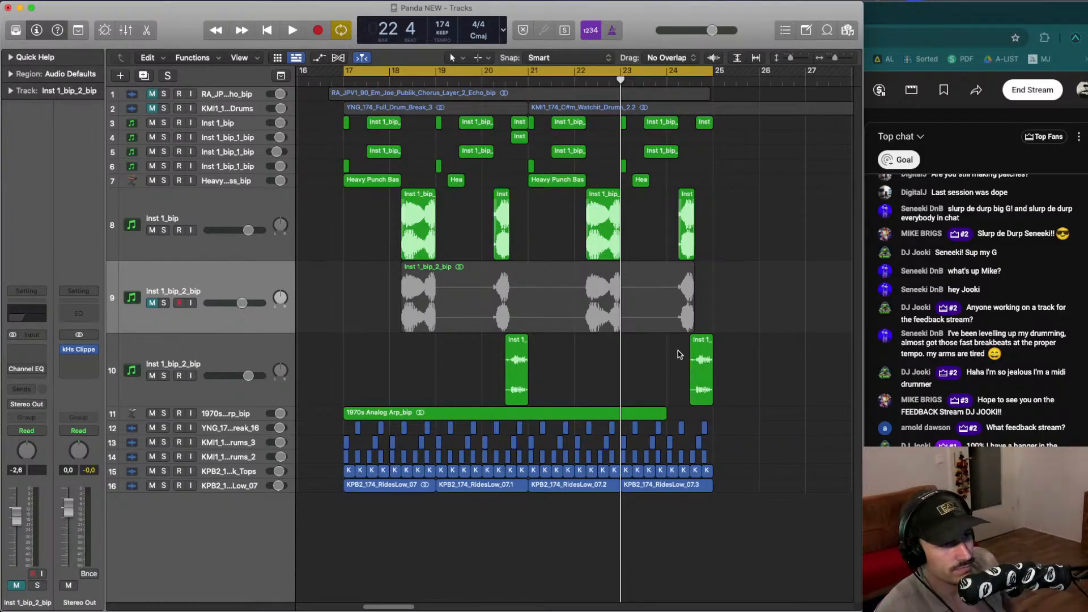
left_click(471, 325)
key("space")
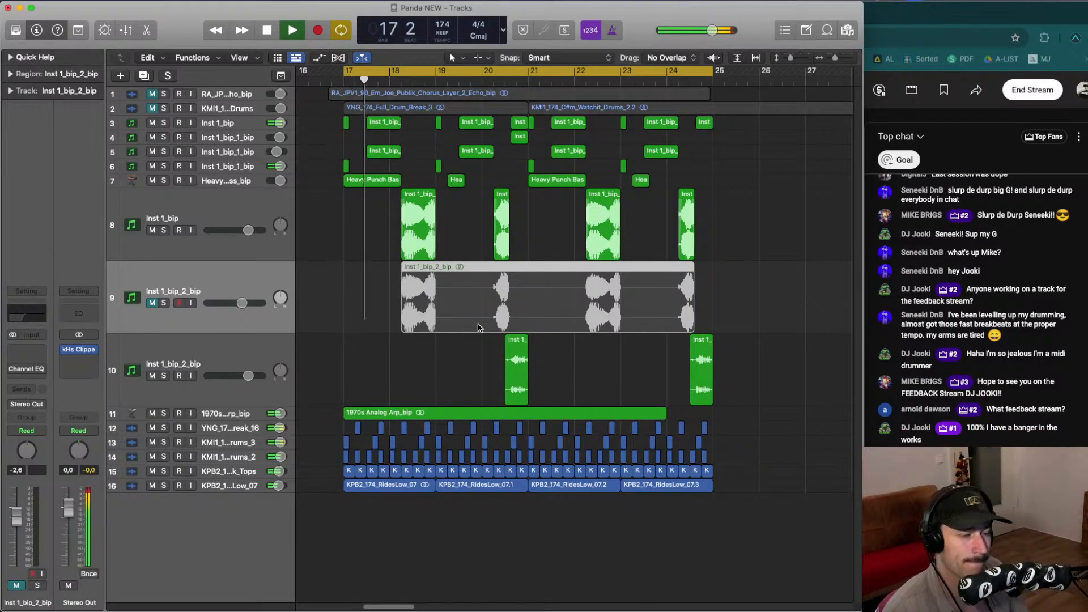
key("e")
key("e")
key("e")
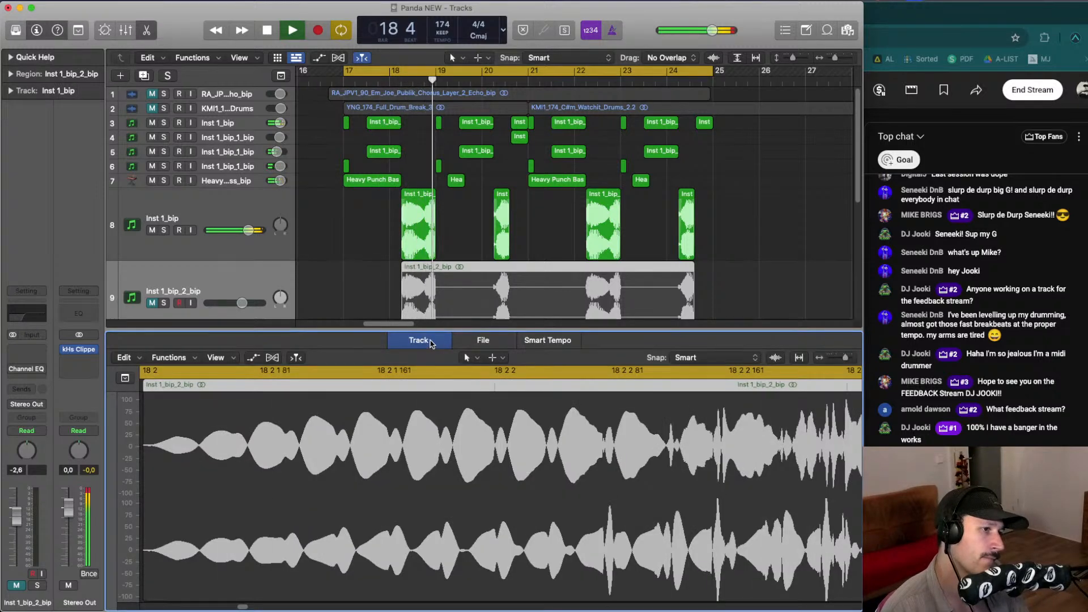
key("e")
left_click(466, 221)
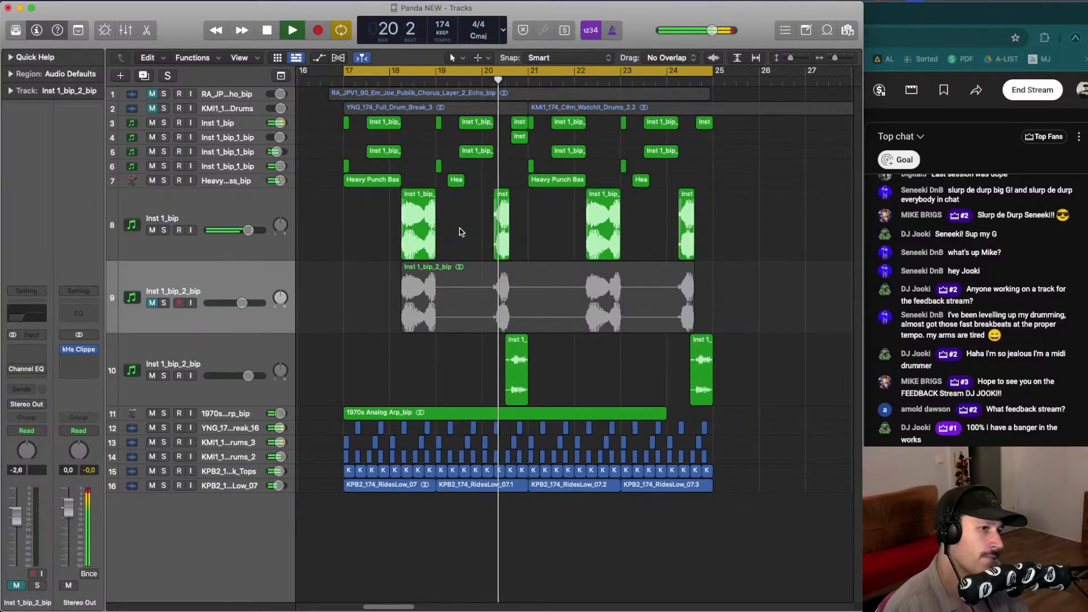
key("space")
- Select the middle bip track and set the cycle range to bars 18–19, then play it
left_click(152, 303)
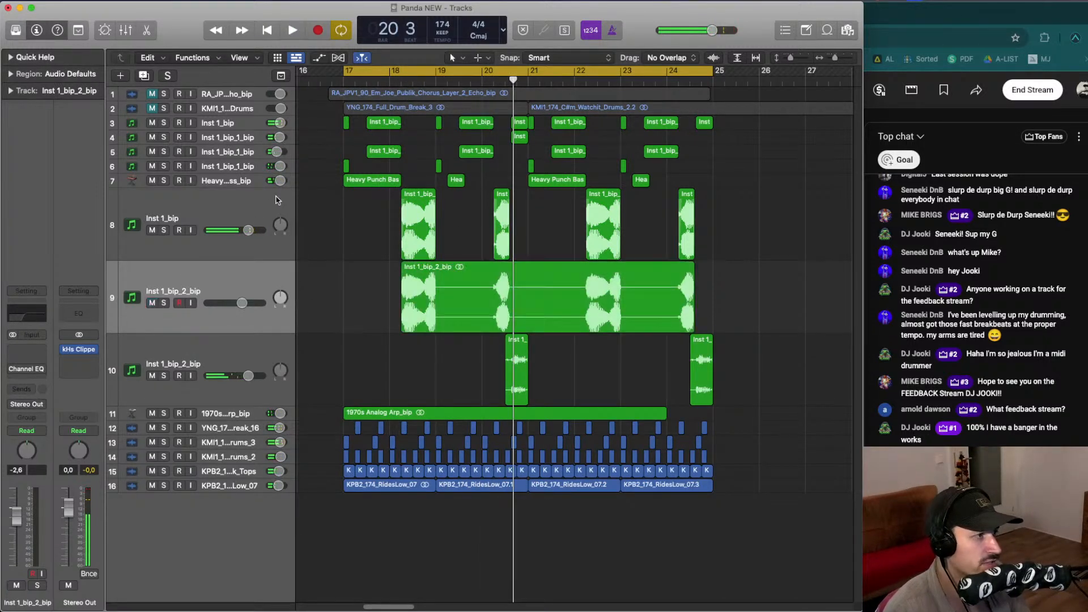
left_click_drag(389, 70, 483, 70)
key("space")
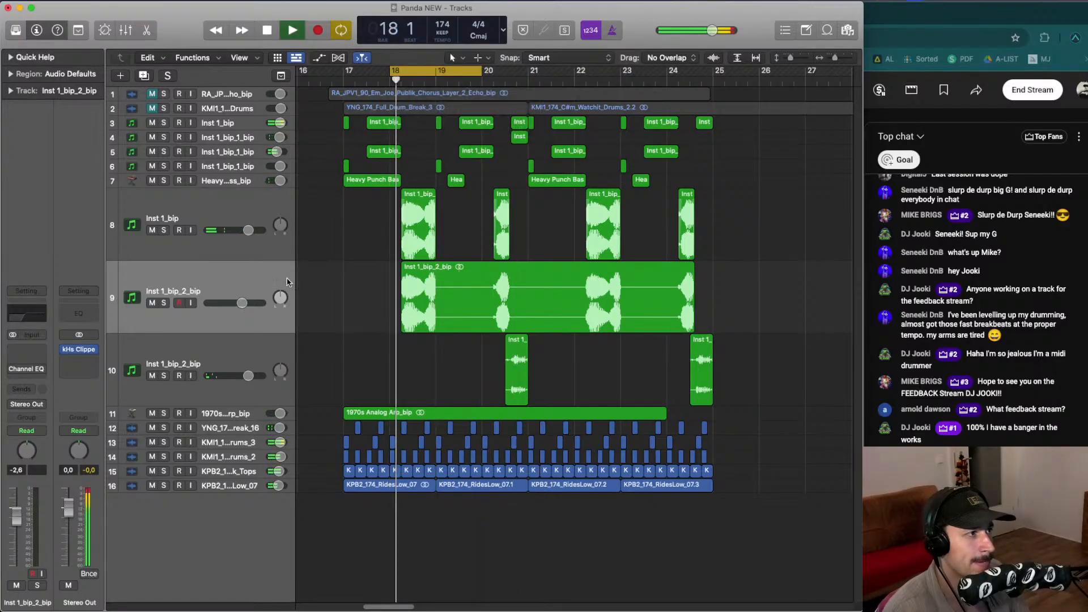
key("space")
- Insert the Soundtoys SpaceBlender plug-in as an audio effect on the middle bip track
left_click(231, 283)
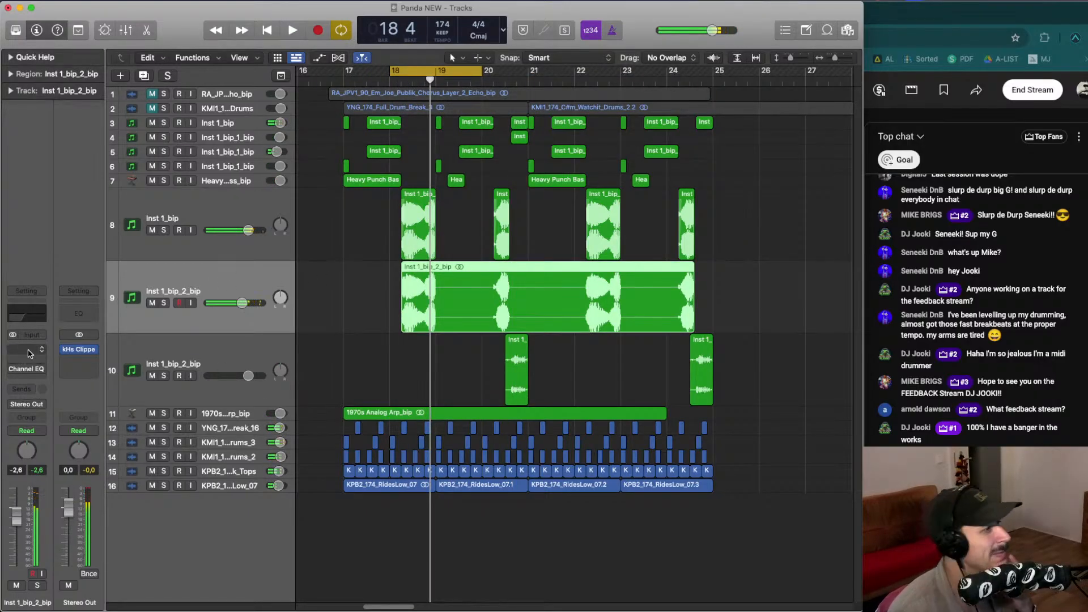
left_click(30, 353)
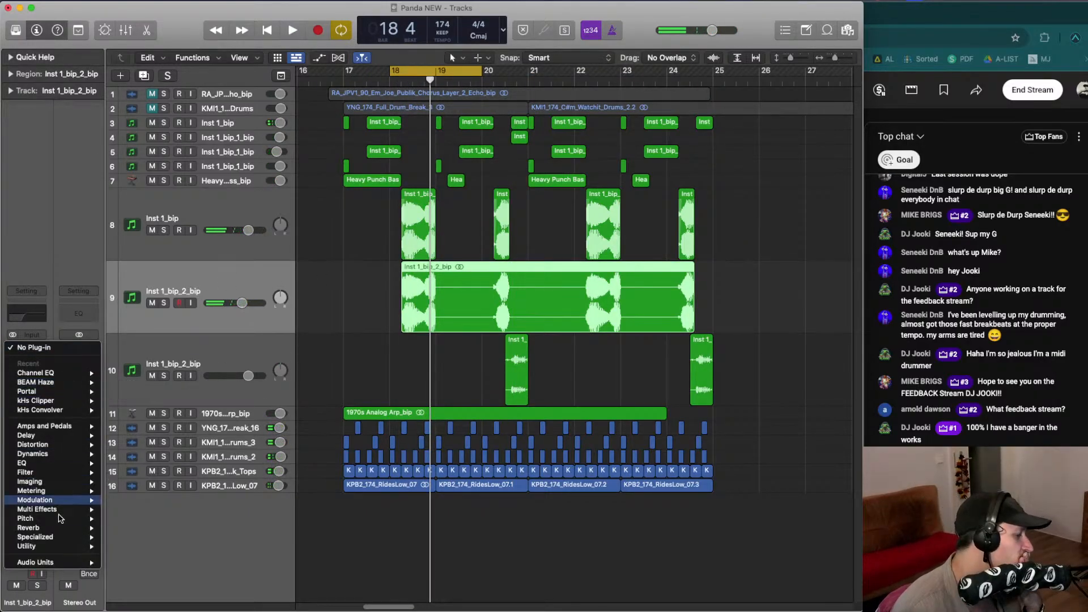
mouse_move(67, 565)
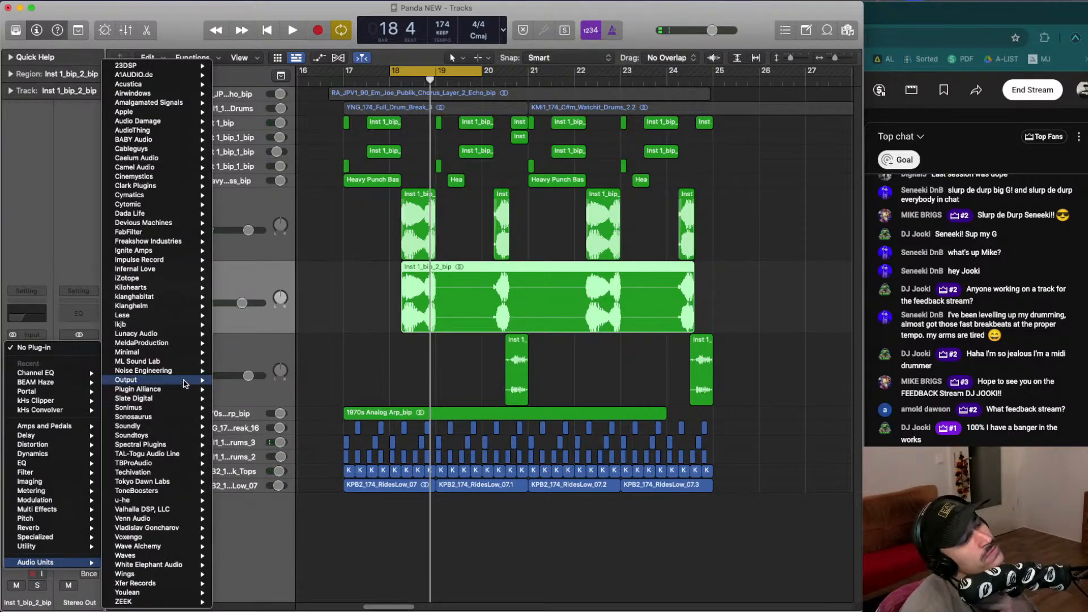
mouse_move(180, 375)
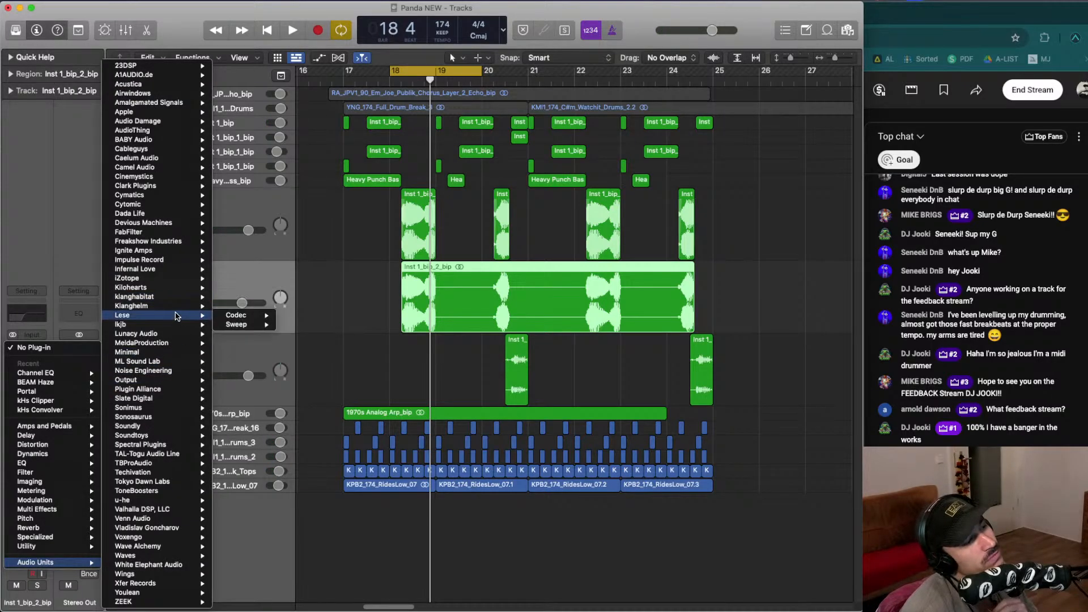
mouse_move(172, 308)
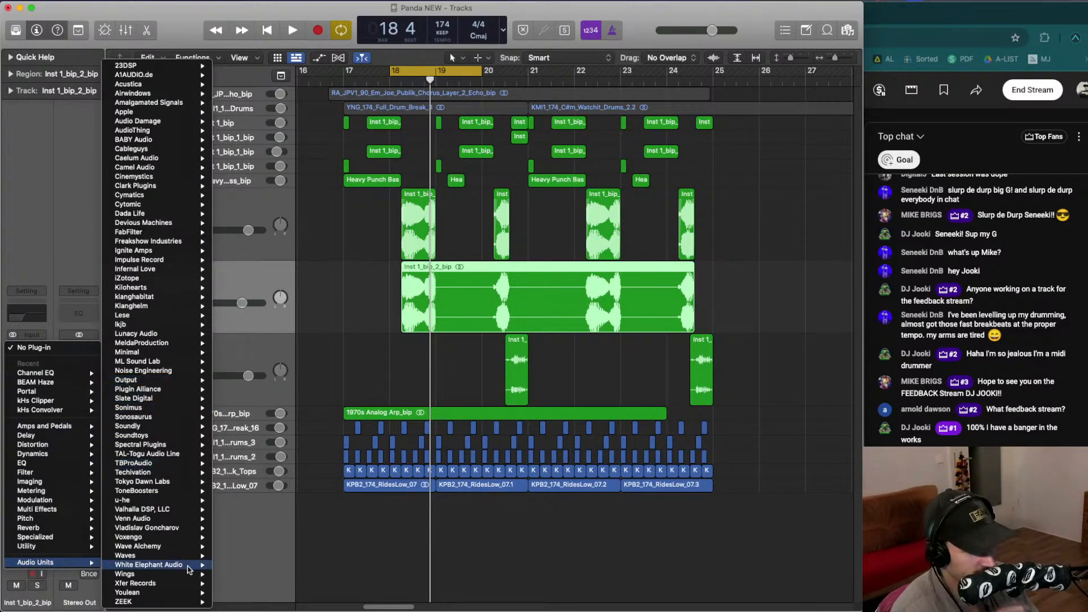
mouse_move(177, 437)
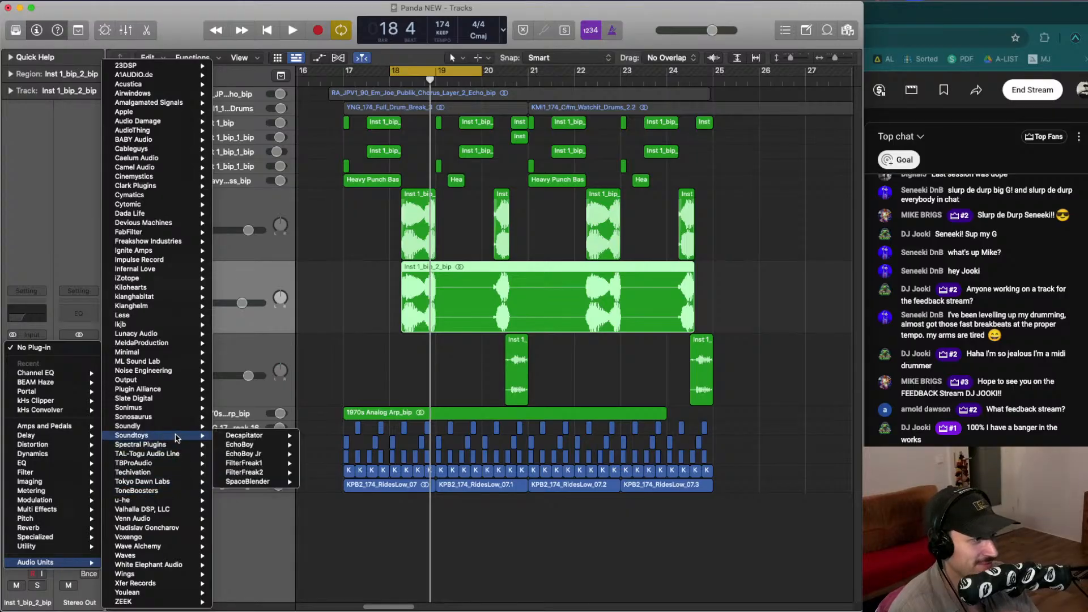
mouse_move(275, 482)
left_click(331, 482)
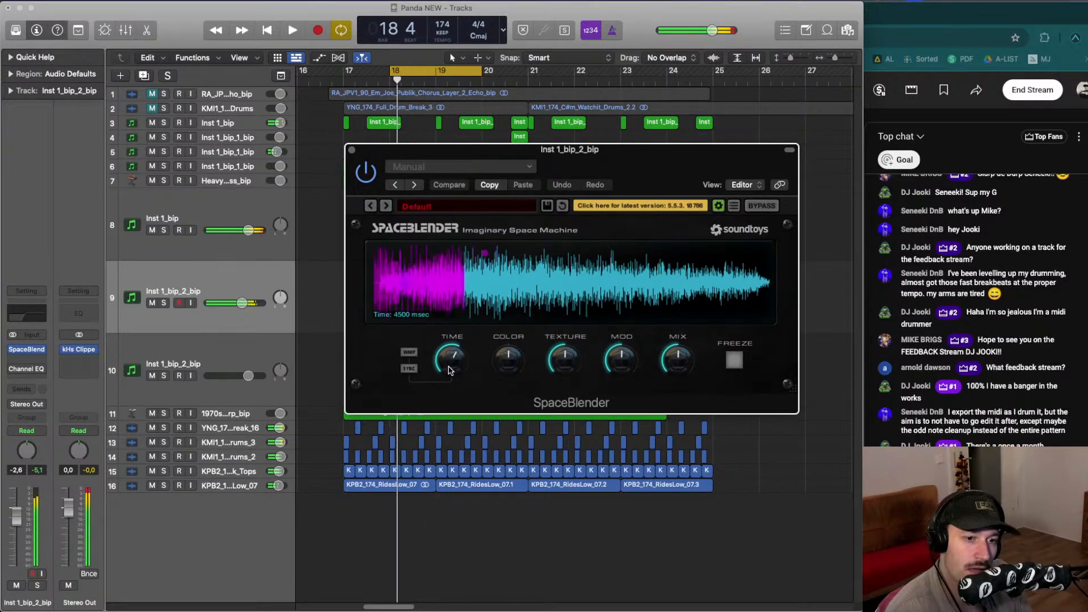
- Lower SpaceBlender's Time to about 479 ms
left_click_drag(449, 366, 448, 387)
left_click_drag(485, 253, 391, 302)
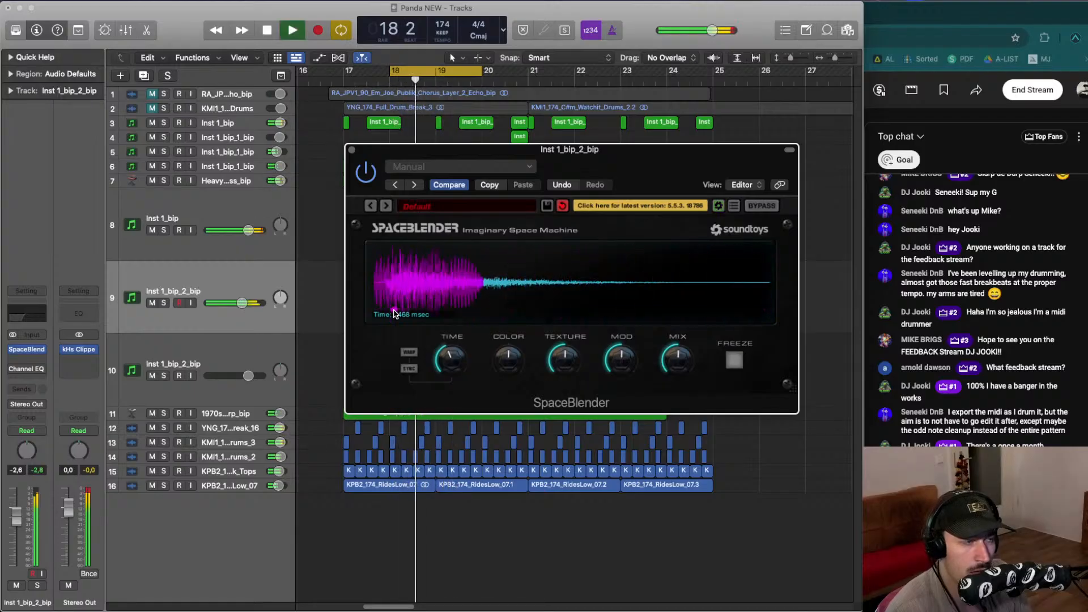
left_click_drag(454, 366, 454, 389)
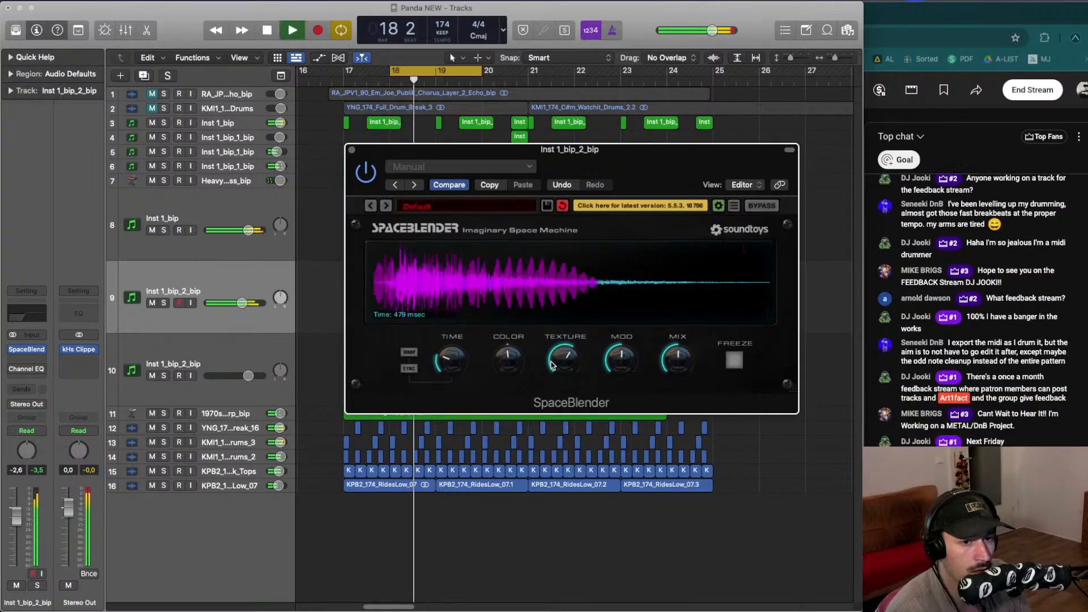
- Raise SpaceBlender's Texture and lower its Time to about 371 ms while auditioning the loop
left_click_drag(514, 356, 513, 366)
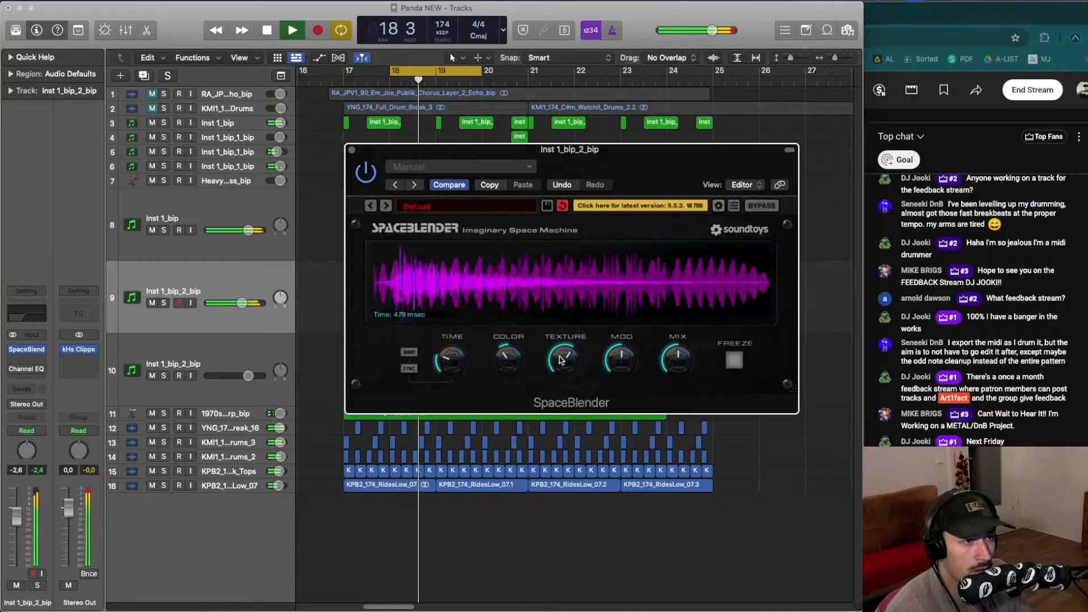
key("space")
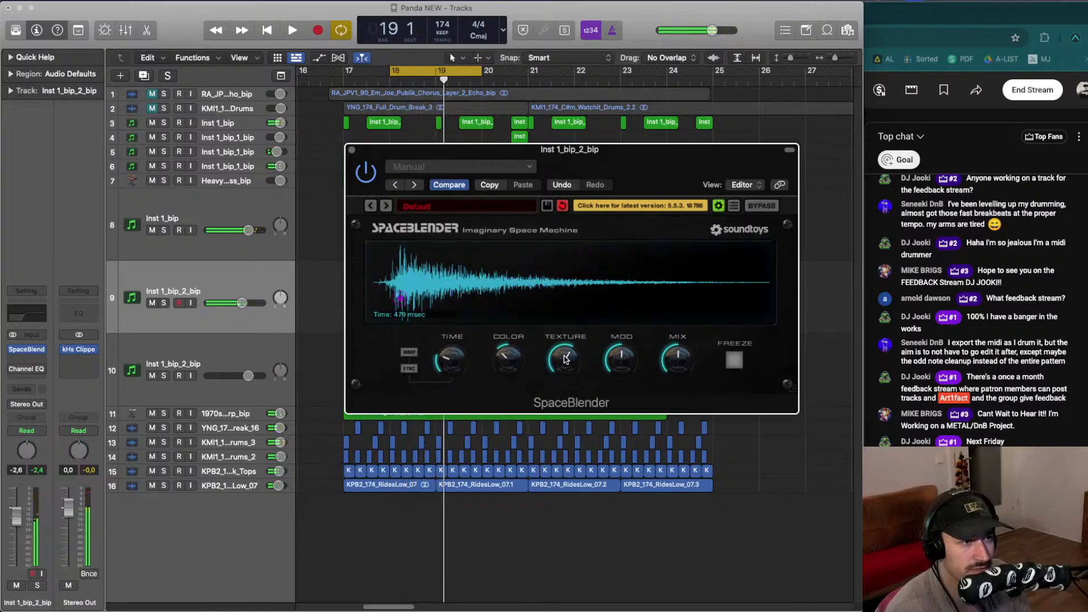
key("space")
left_click_drag(445, 360, 458, 367)
key("space")
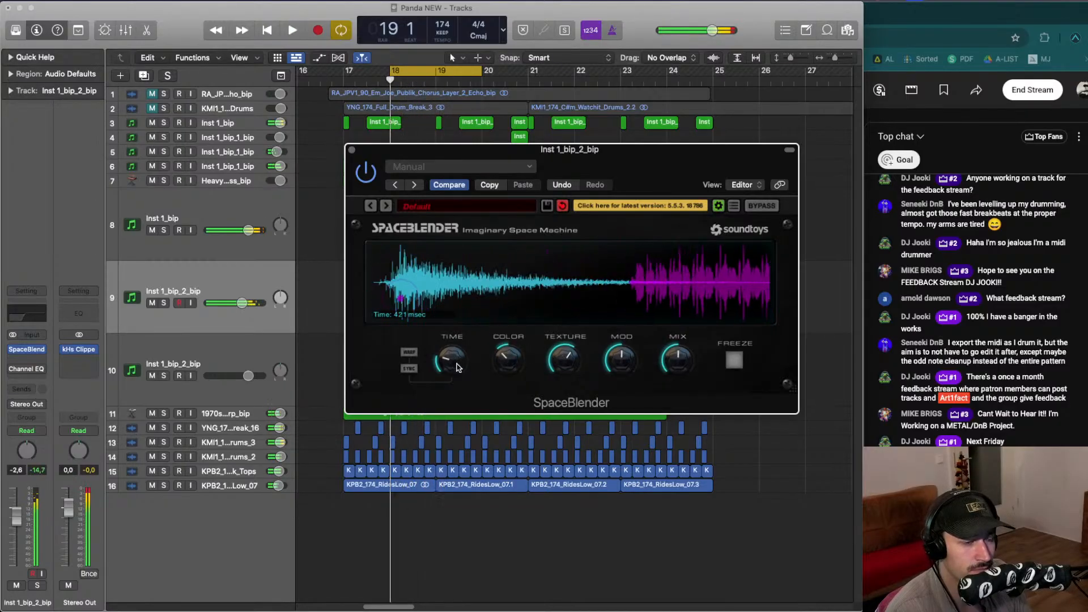
key("space")
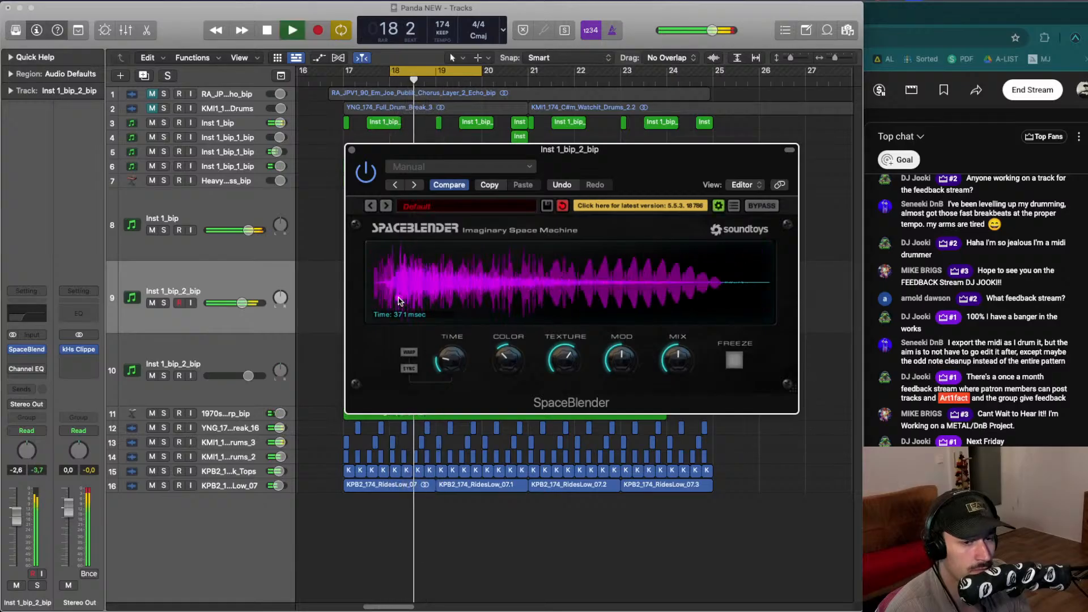
- Turn SpaceBlender's Mix up and adjust its Texture and Color knobs
left_click_drag(678, 358, 675, 247)
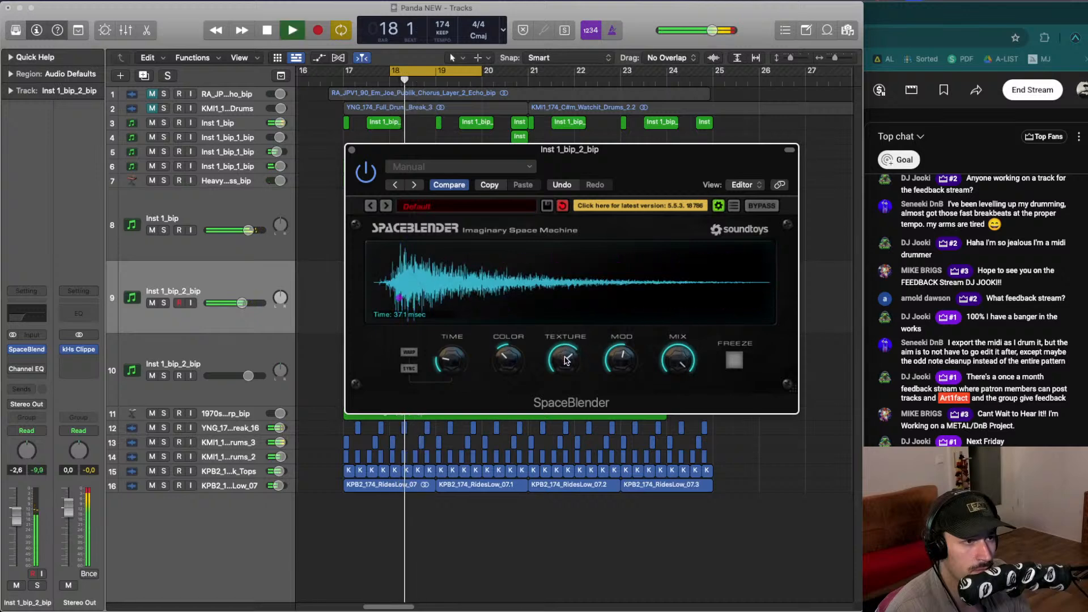
mouse_move(567, 359)
left_mouse_down()
mouse_move(570, 396)
mouse_move(570, 358)
left_mouse_up()
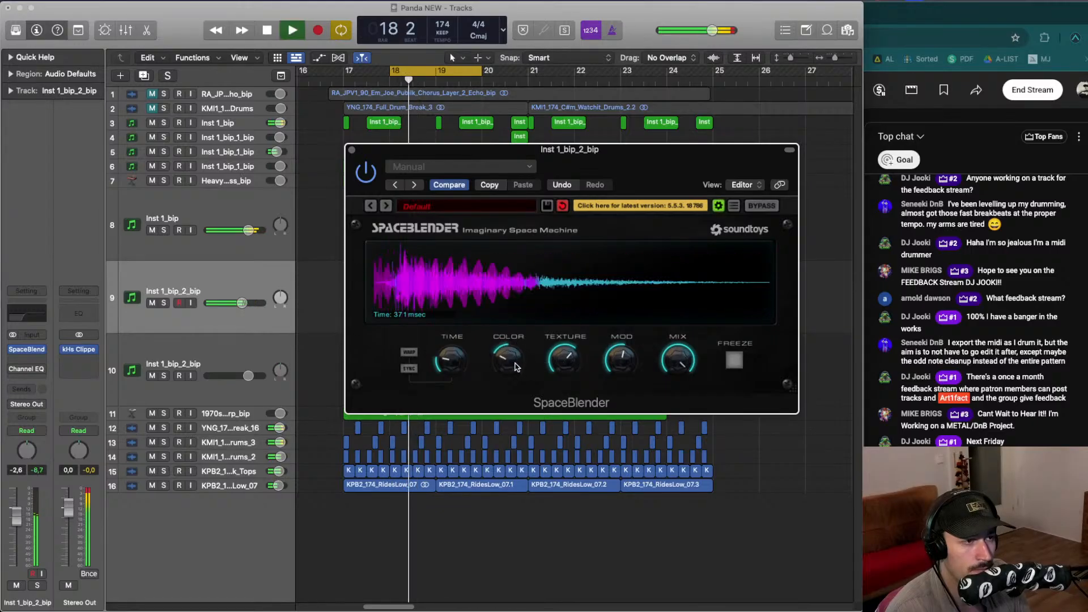
left_click_drag(516, 345, 516, 363)
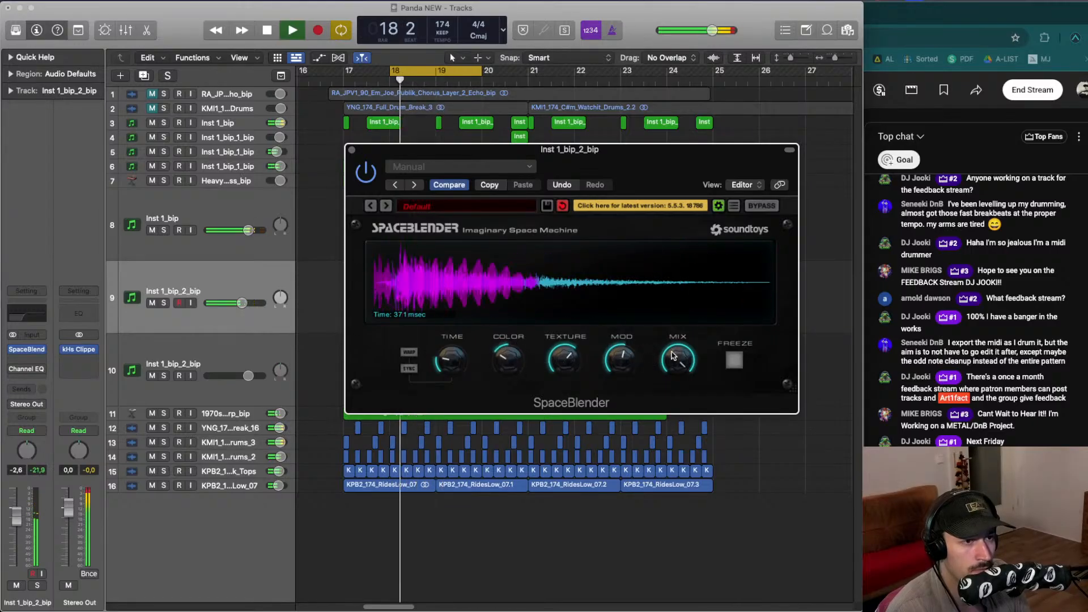
- Audition the loop and fine-tune SpaceBlender's Time to about 372 ms
key("space")
key("space")
left_click_drag(445, 364, 446, 365)
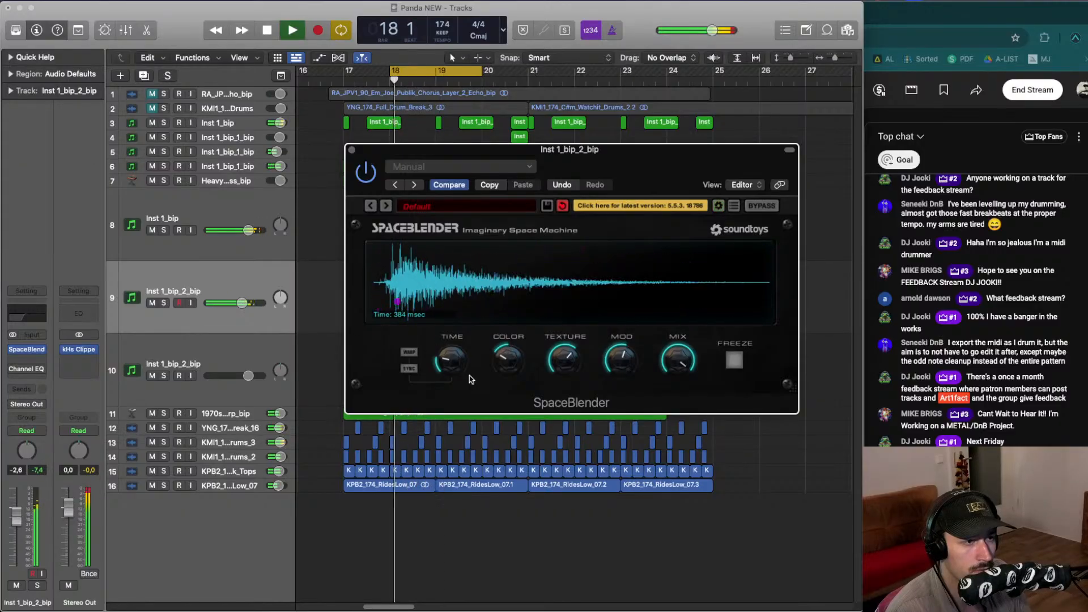
left_click_drag(451, 363, 452, 364)
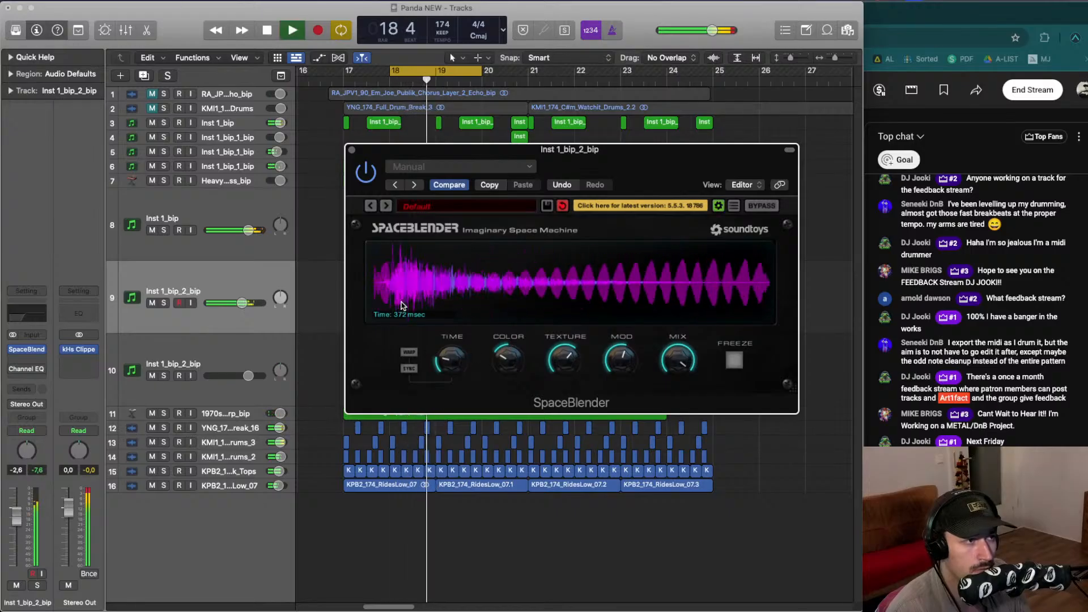
- Set SpaceBlender's Time to about 338 ms and audition the loop
left_click_drag(449, 369, 450, 373)
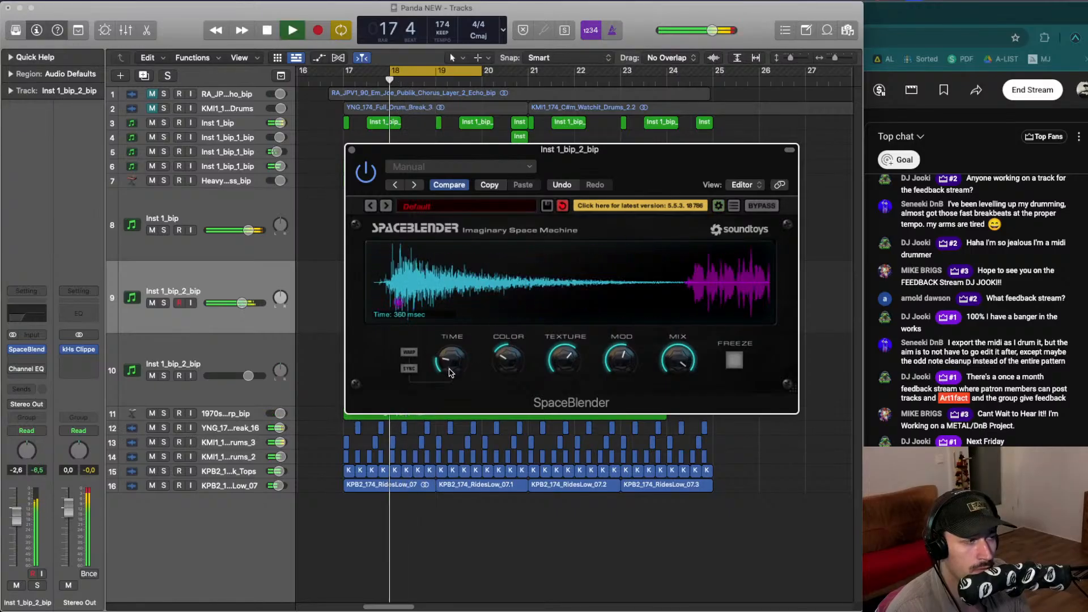
key("space")
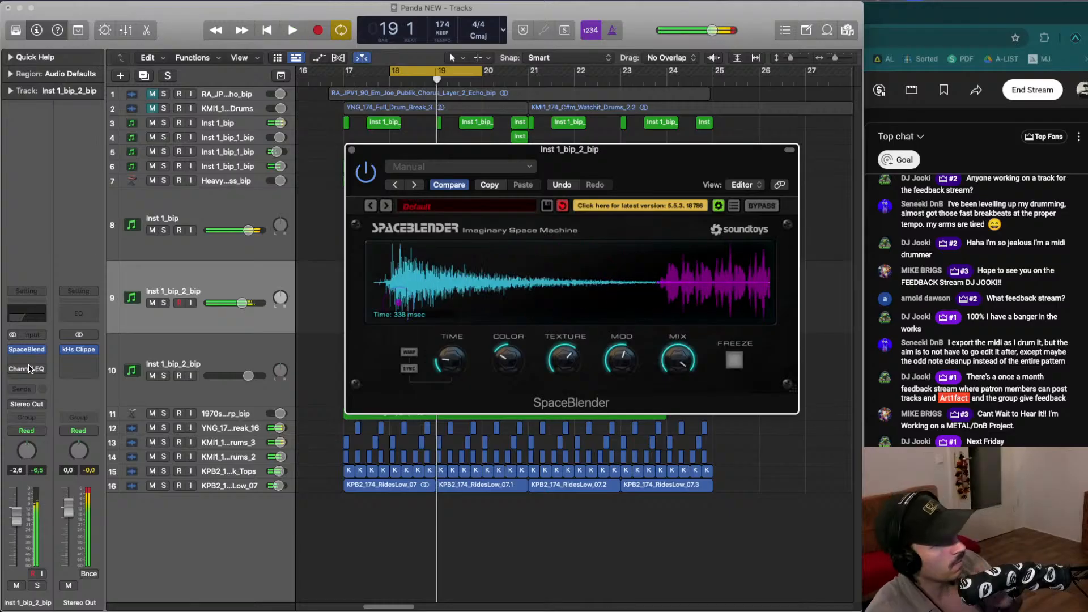
- Solo the Inst 1_bip_2_bip track and audition it on its own
left_click(164, 302)
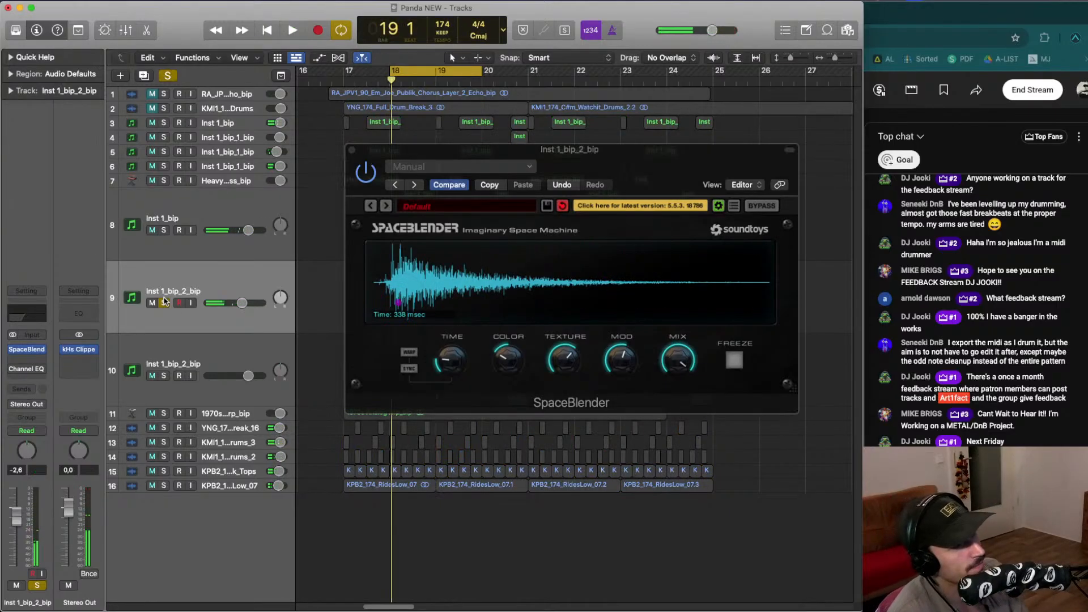
key("space")
key("space")
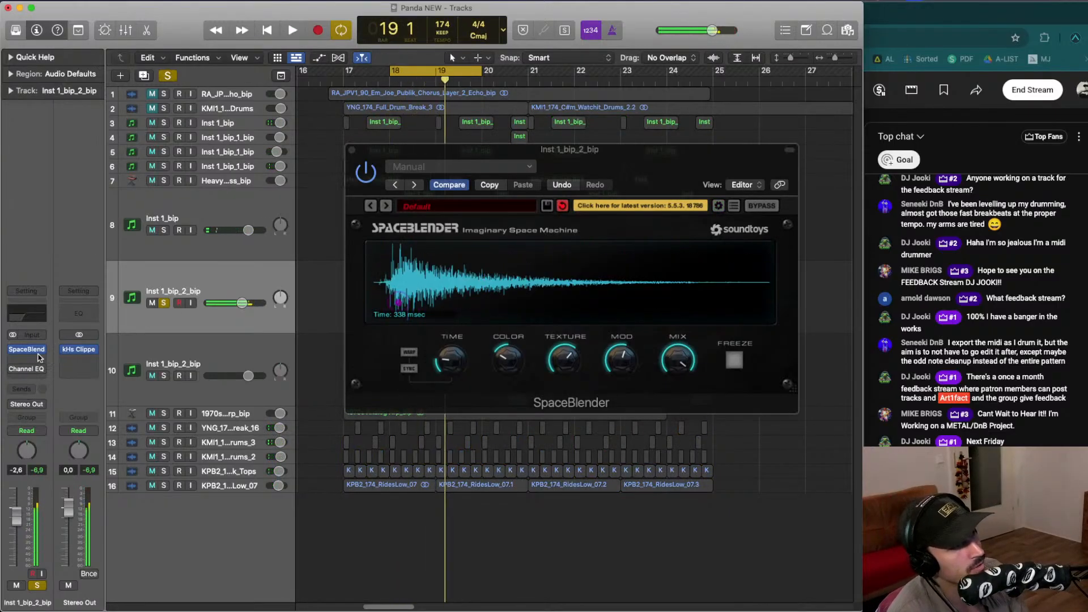
- Insert the Noise Engineering Ruina plug-in on the Inst 1_bip_2_bip channel strip and start playback
left_click(79, 359)
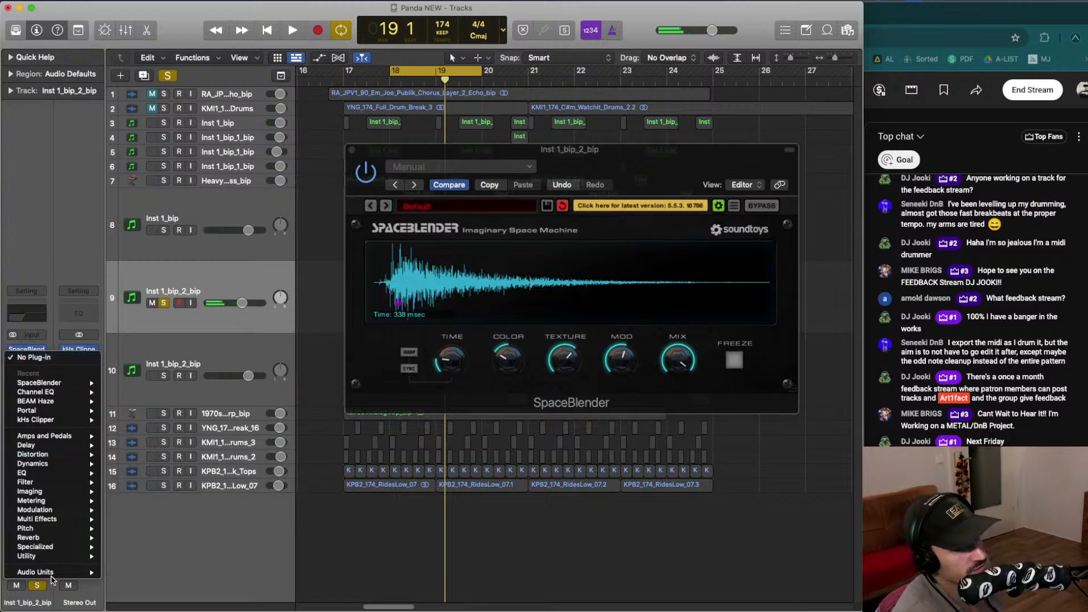
mouse_move(52, 574)
mouse_move(166, 436)
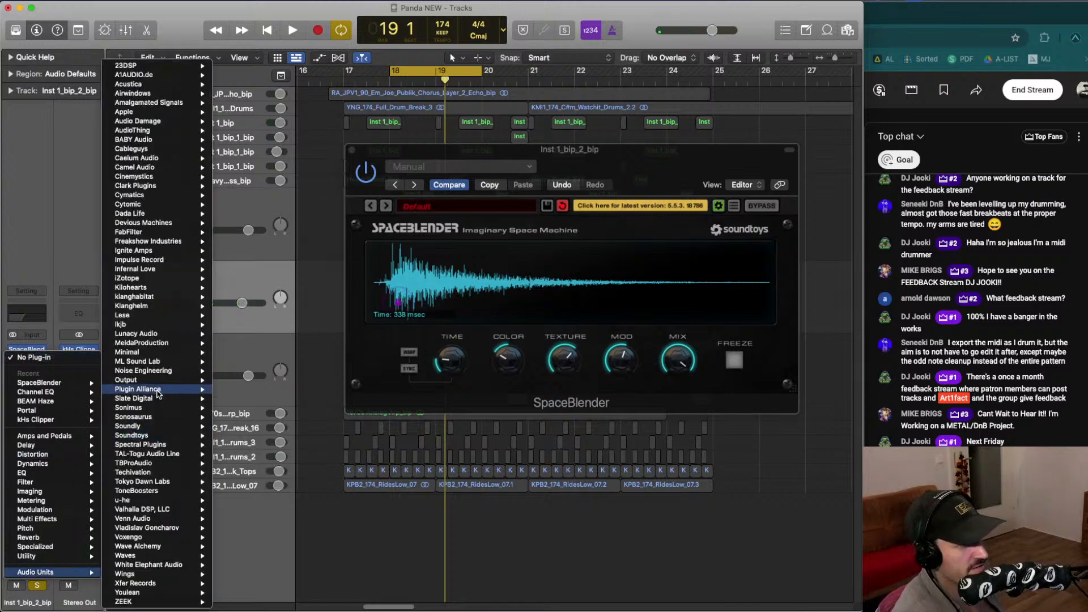
mouse_move(184, 383)
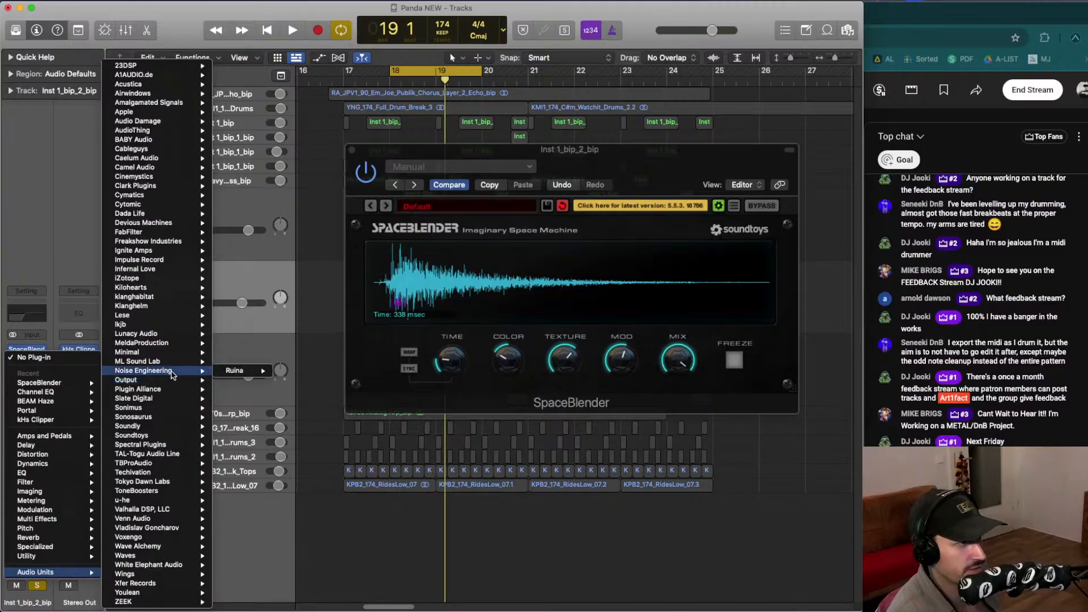
mouse_move(259, 372)
left_click(296, 372)
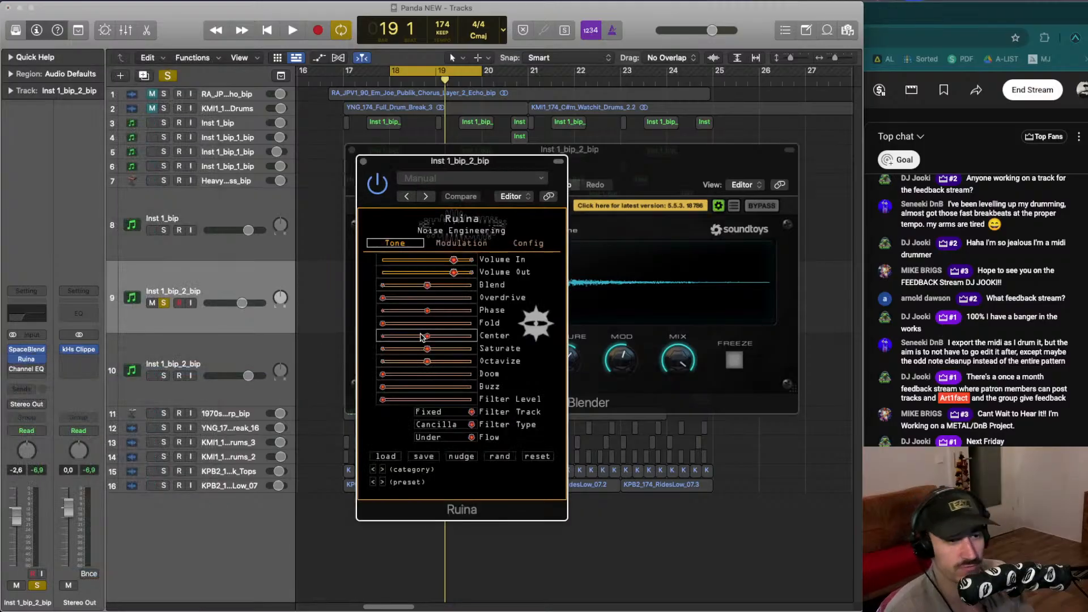
key("space")
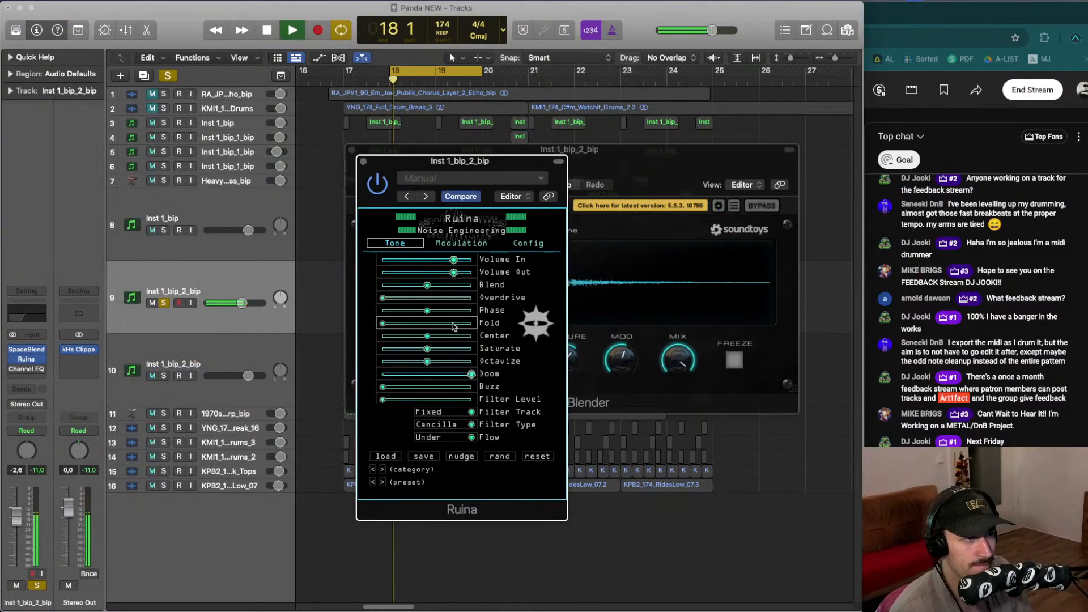
- Turn Ruina's Saturate all the way down and raise its Overdrive slightly while auditioning
left_click_drag(430, 349, 308, 349)
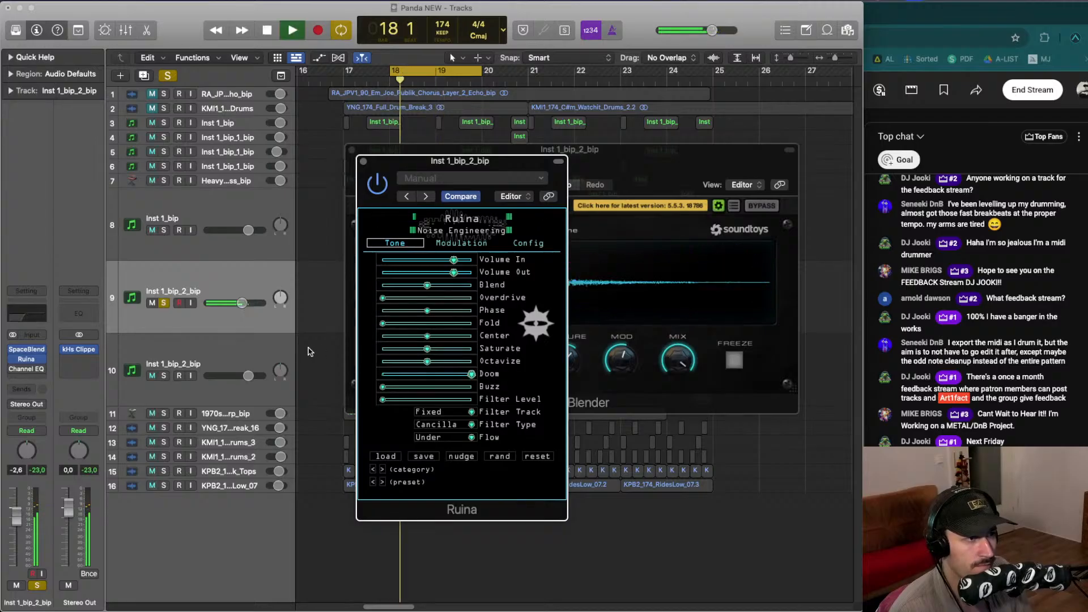
key("space")
left_click(407, 298)
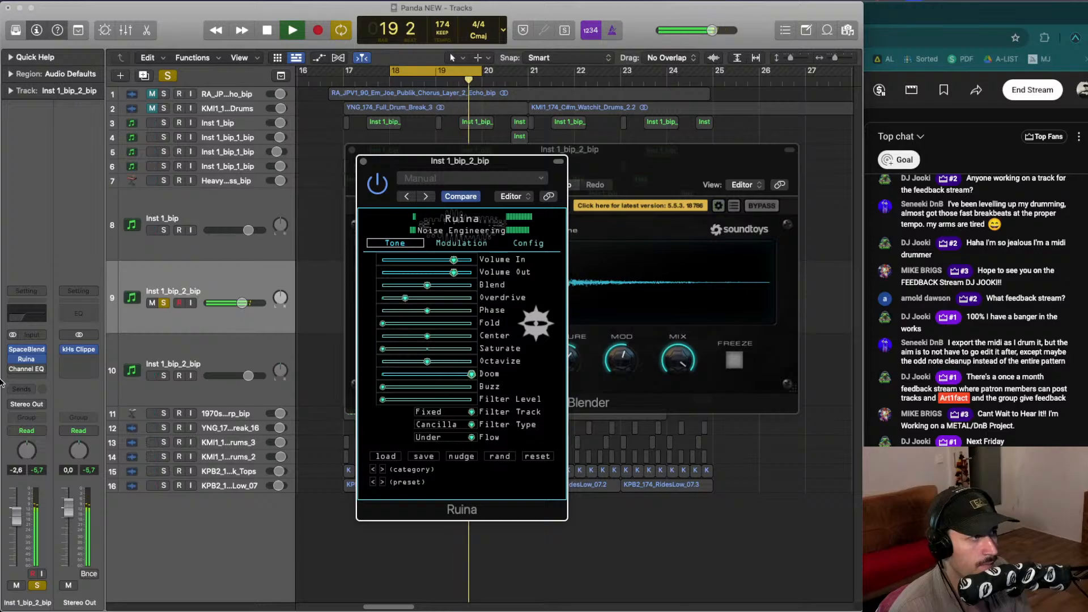
key("space")
- Move Ruina ahead of SpaceBlender in the insert chain and close the SpaceBlender window
left_click_drag(27, 354, 27, 351)
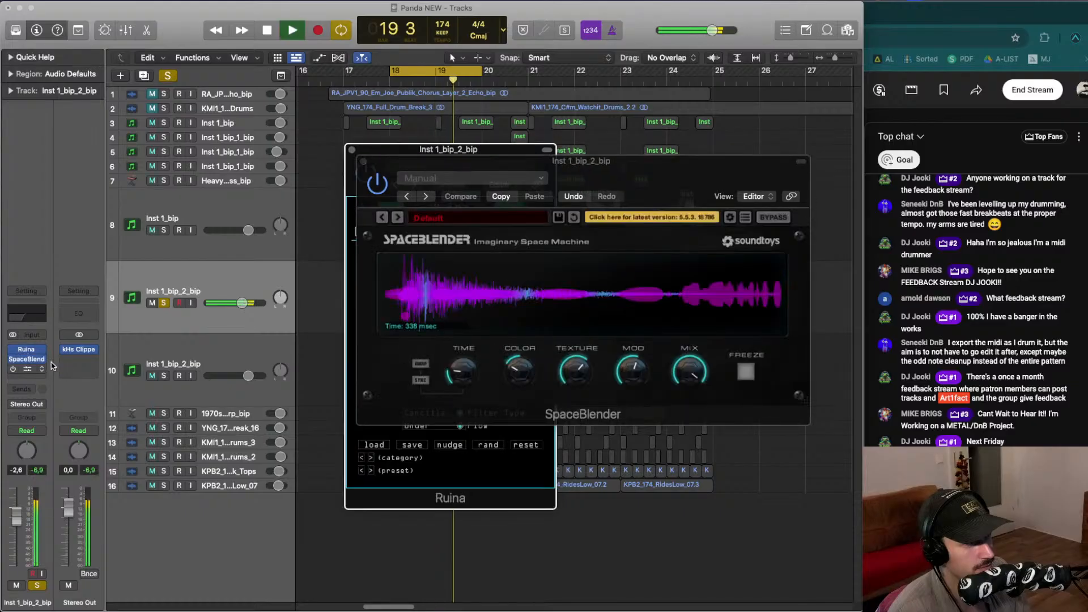
left_click_drag(422, 158, 374, 149)
key("space")
key("super+w")
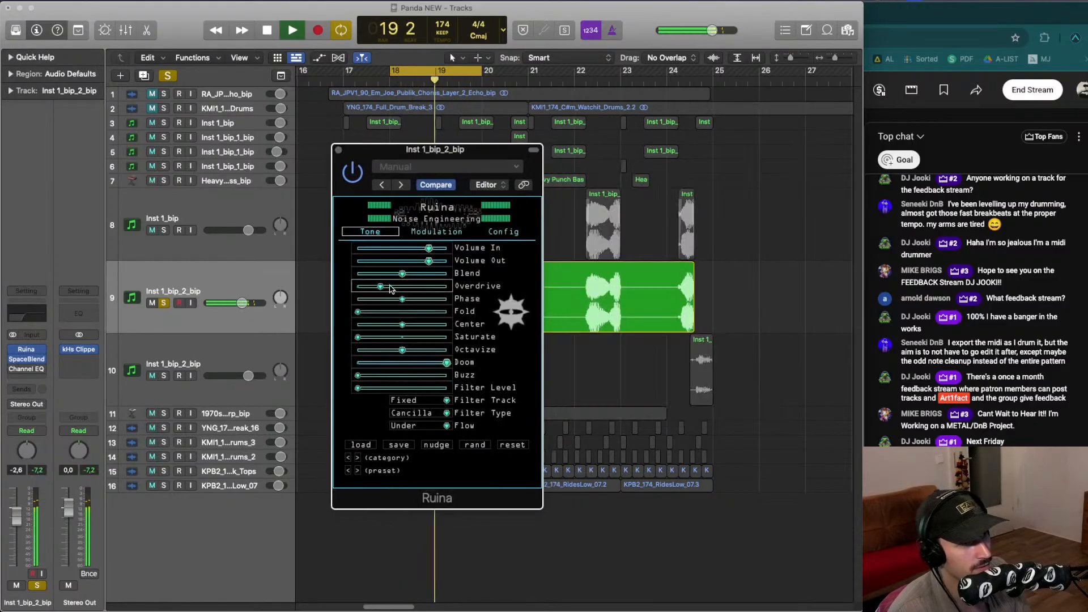
- Raise Ruina's Saturate, Fold and Blend sliders slightly
left_click_drag(384, 290, 381, 290)
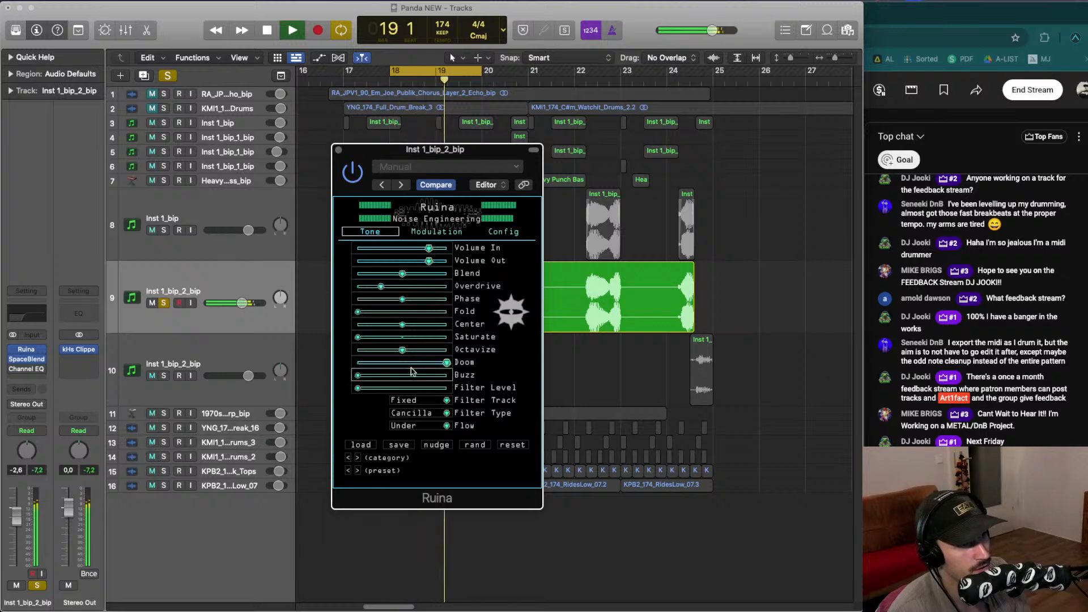
left_click_drag(358, 337, 392, 340)
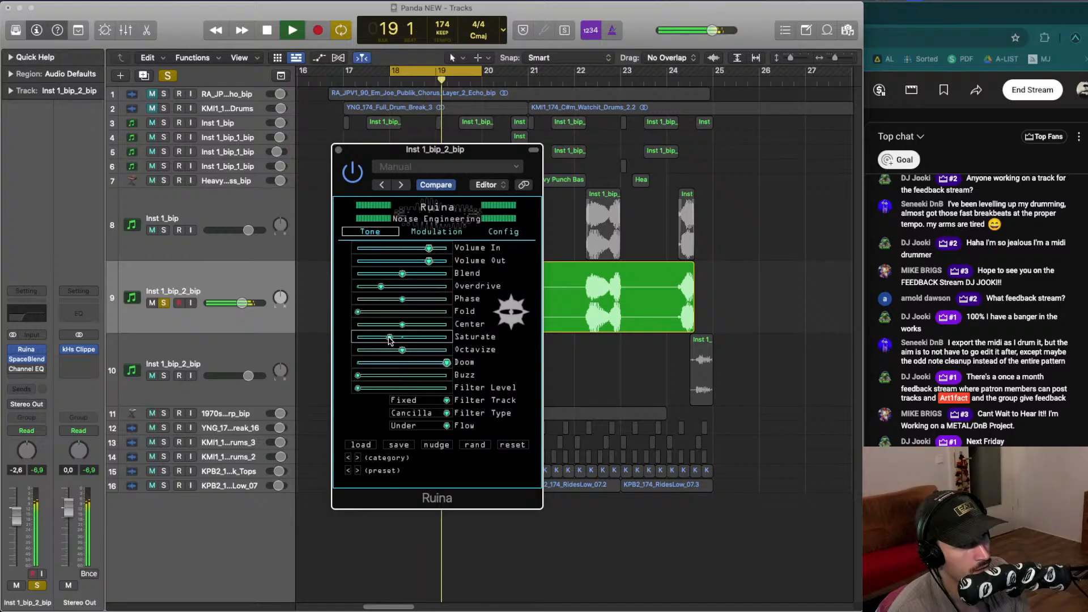
left_click_drag(357, 311, 413, 278)
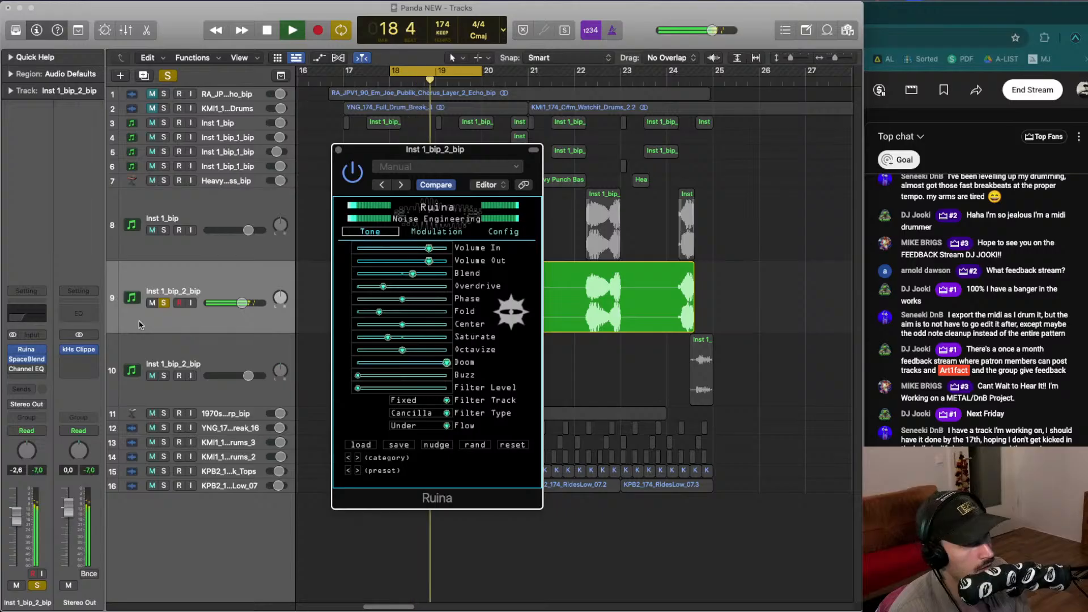
- Also solo the Inst 1_bip track and restart playback
key("space")
left_click(164, 230)
key("v")
key("space")
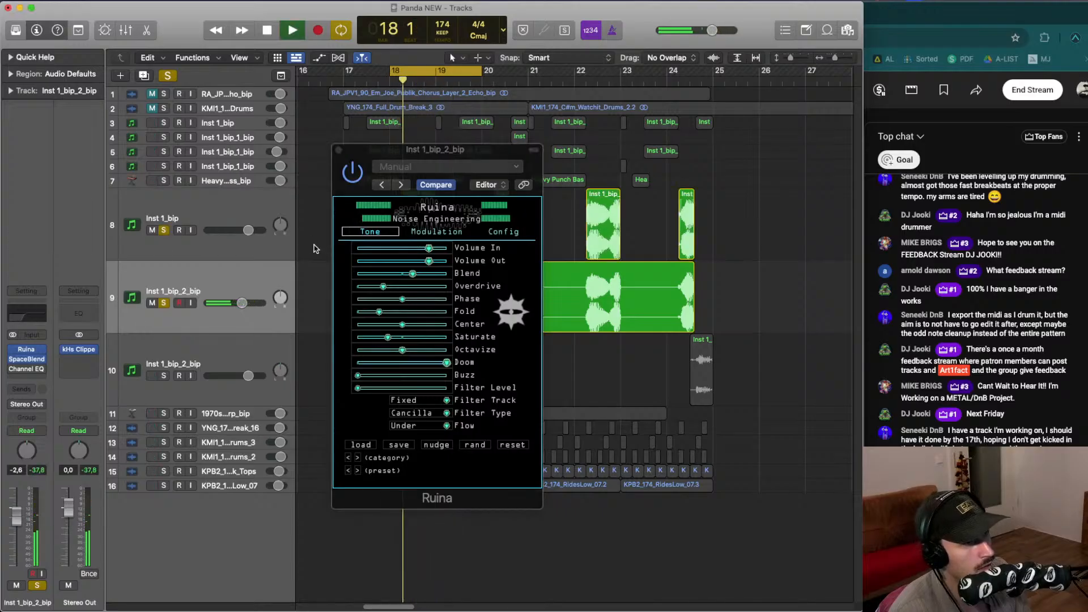
- Nudge Ruina's Overdrive up and its Fold down while auditioning the loop
left_click(383, 287)
key("space")
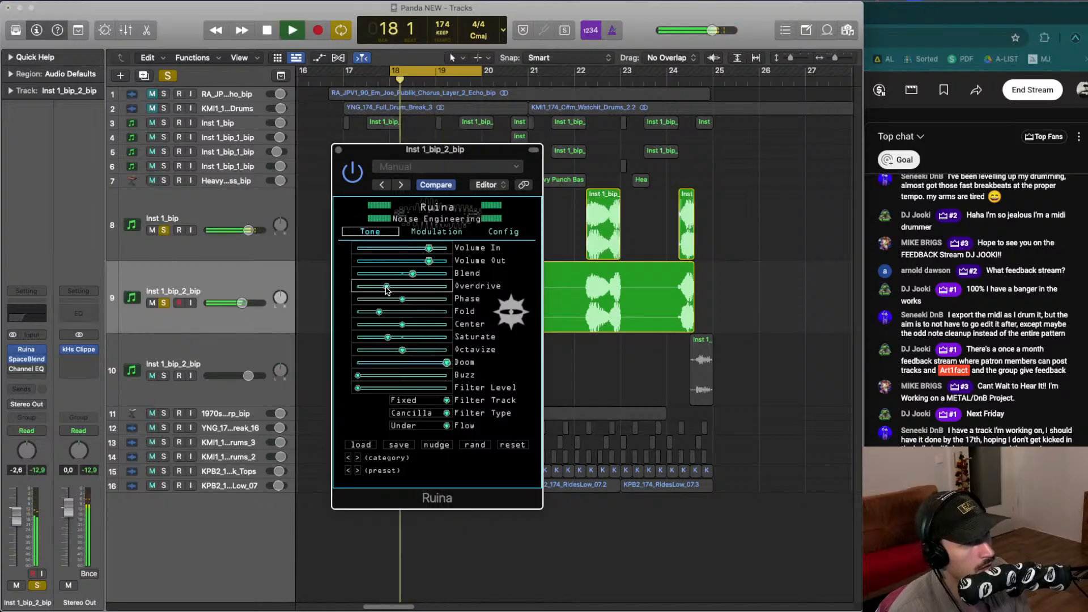
left_click_drag(377, 313, 374, 317)
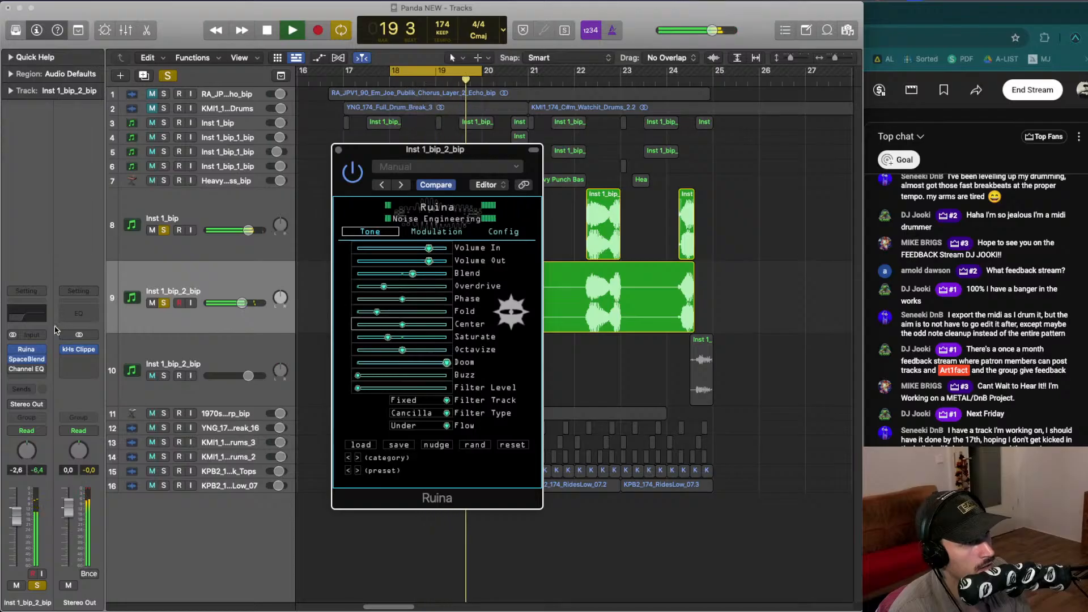
key("space")
- Open the track's Channel EQ to inspect it during playback, then close it
left_click(24, 372)
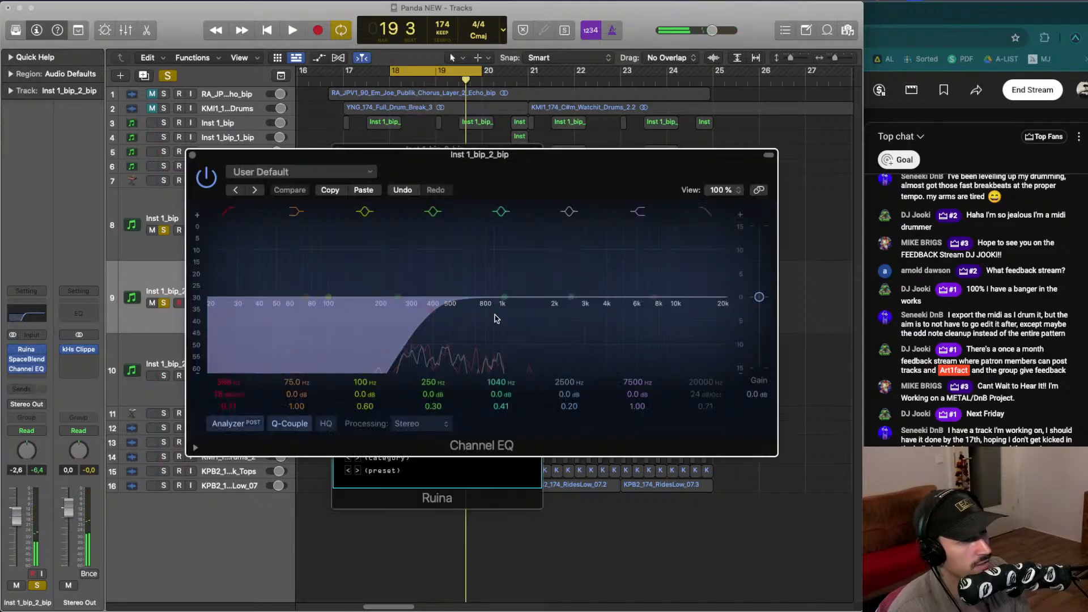
key("space")
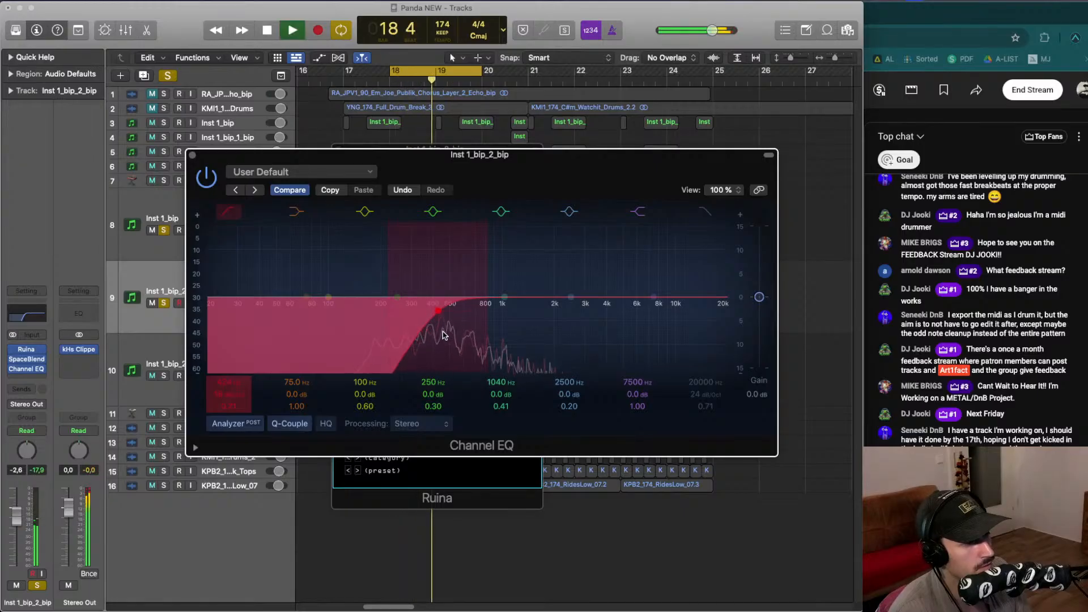
left_click(193, 154)
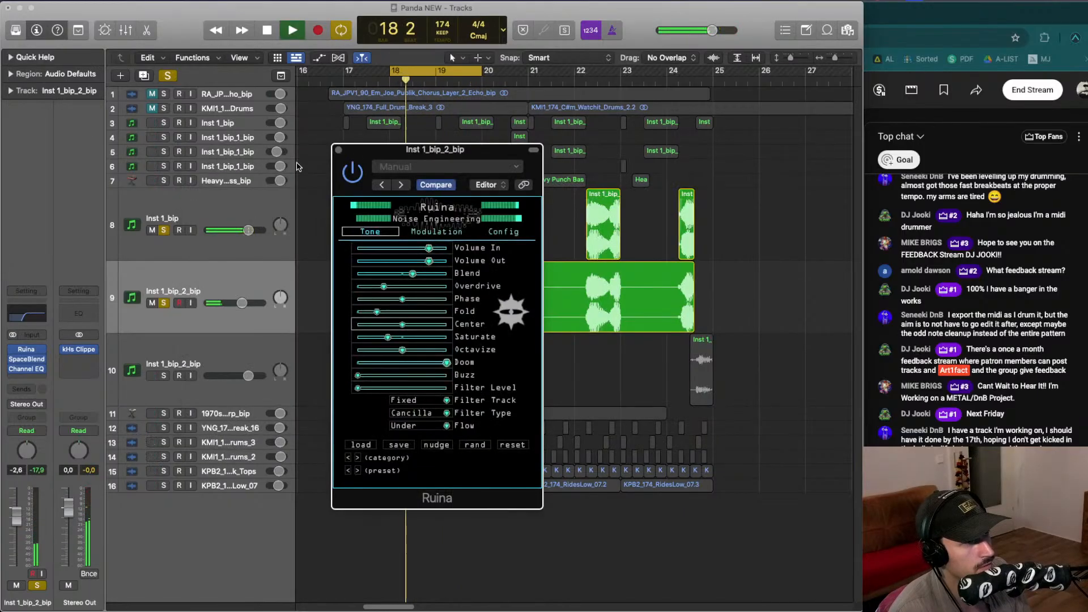
- Bypass and re-enable Ruina to compare the sound with and without it
left_click(353, 173)
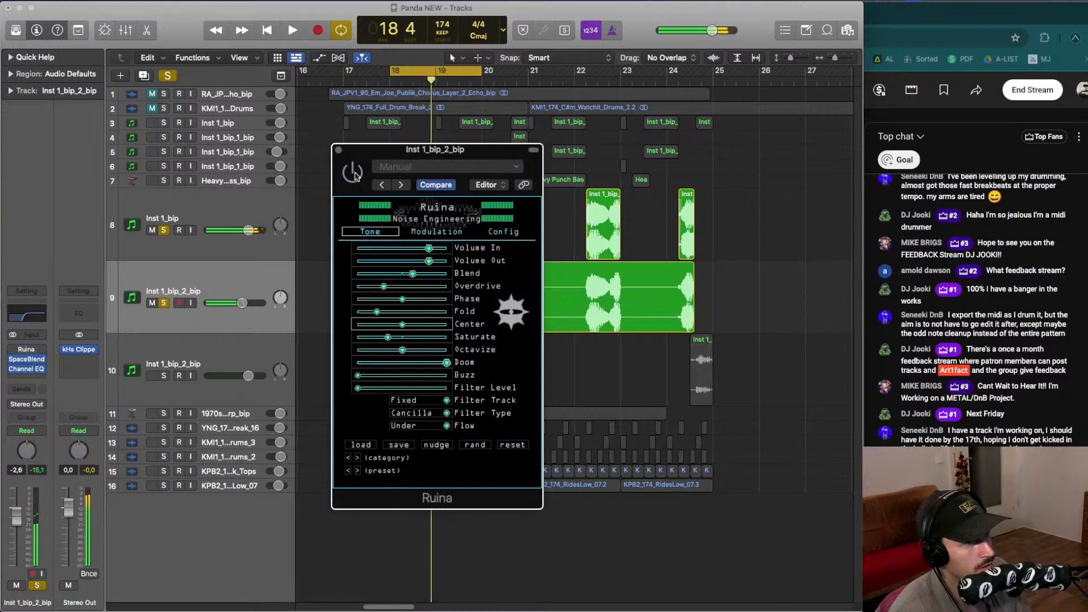
left_click(354, 174)
key("space")
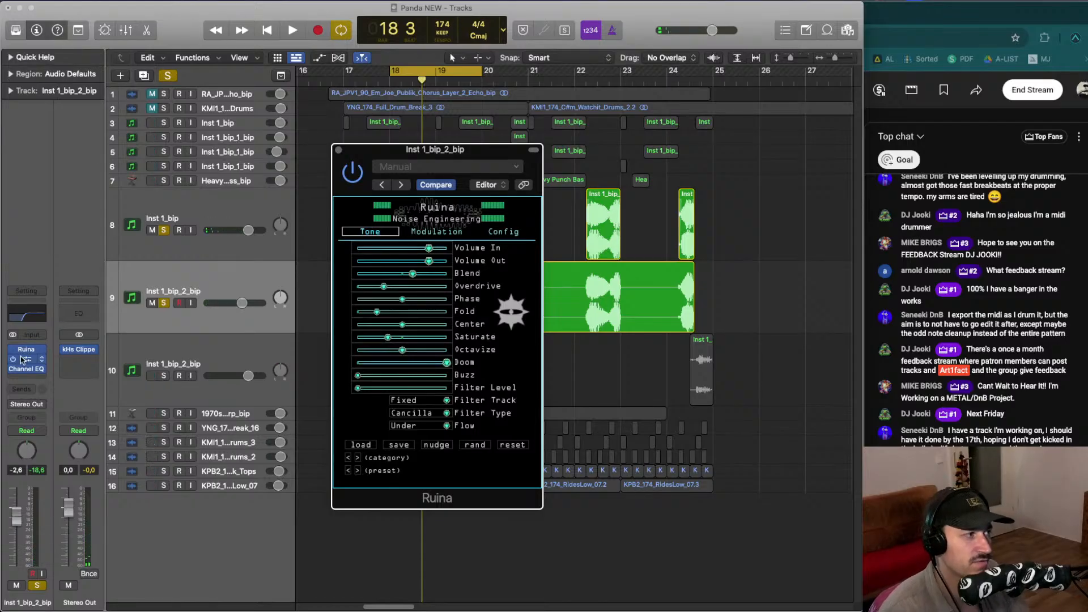
key("space")
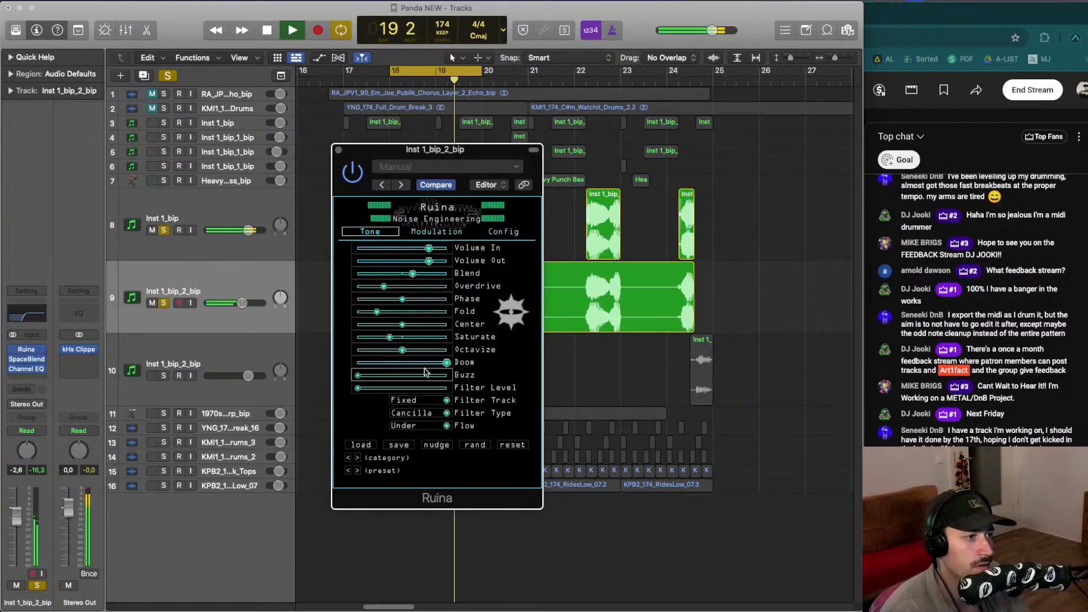
- Lower Ruina's Doom slightly and nudge Saturate while auditioning the loop
mouse_move(438, 362)
left_mouse_down()
mouse_move(398, 361)
mouse_move(442, 360)
left_mouse_up()
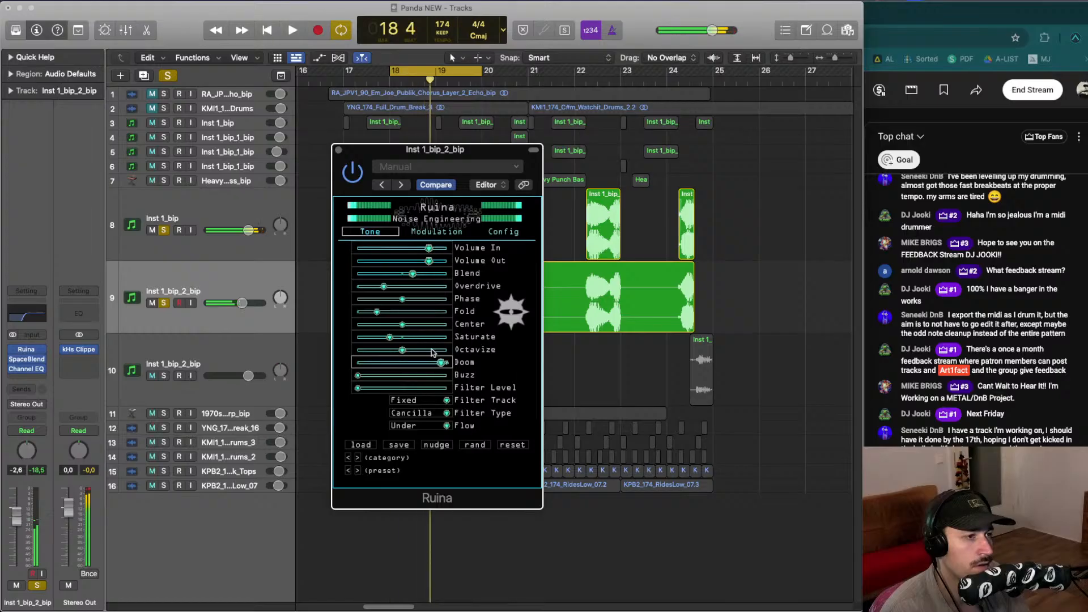
mouse_move(390, 337)
left_mouse_down()
mouse_move(380, 338)
mouse_move(390, 339)
left_mouse_up()
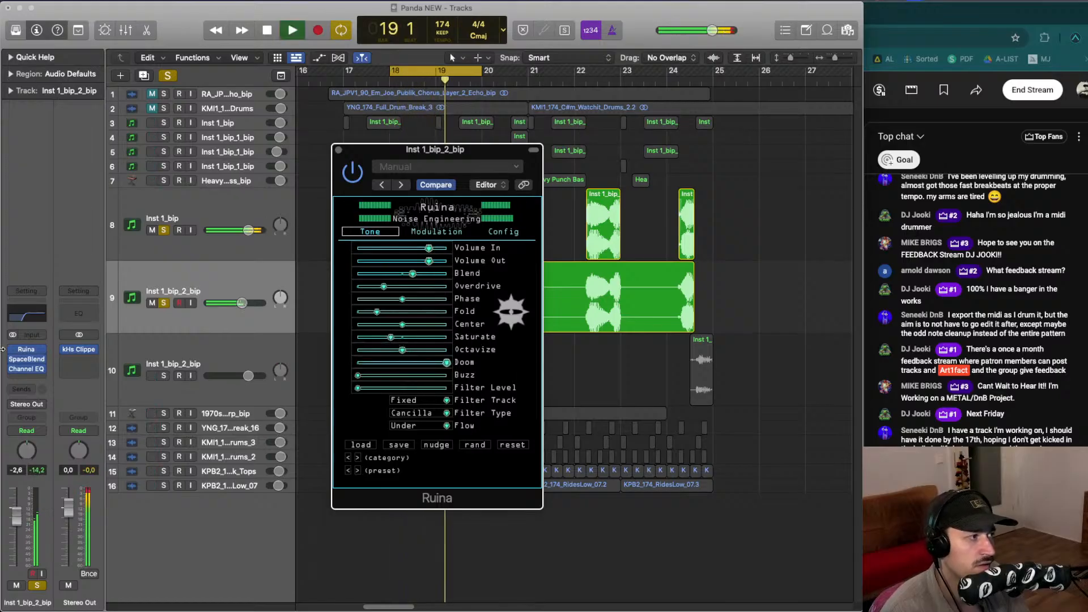
mouse_move(30, 363)
key("space")
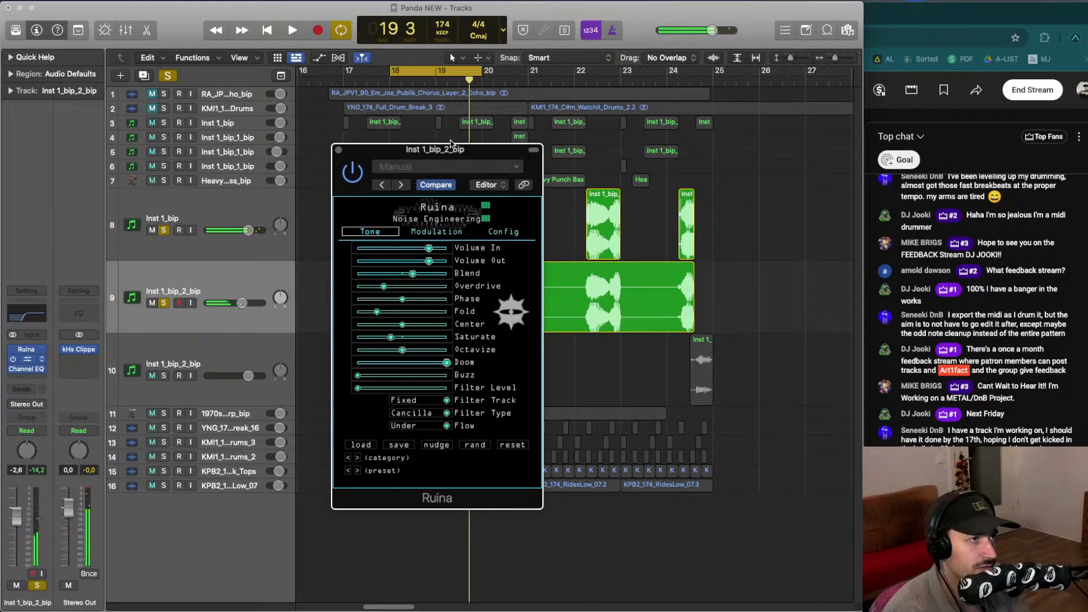
key("space")
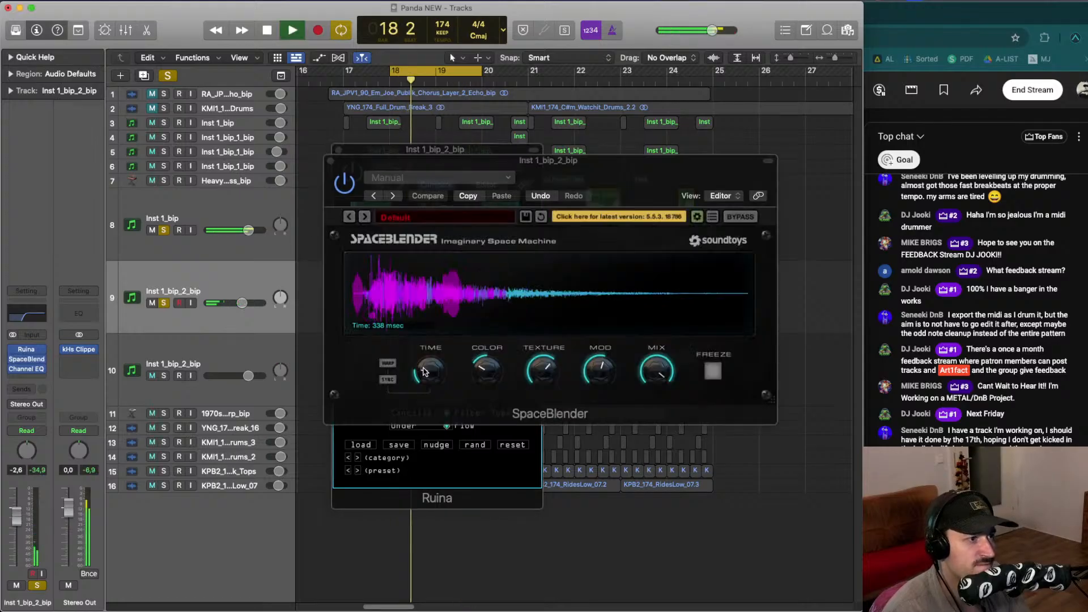
- Lower SpaceBlender's Texture and set its Time to about 317 ms while auditioning the loop
left_click_drag(427, 369, 426, 377)
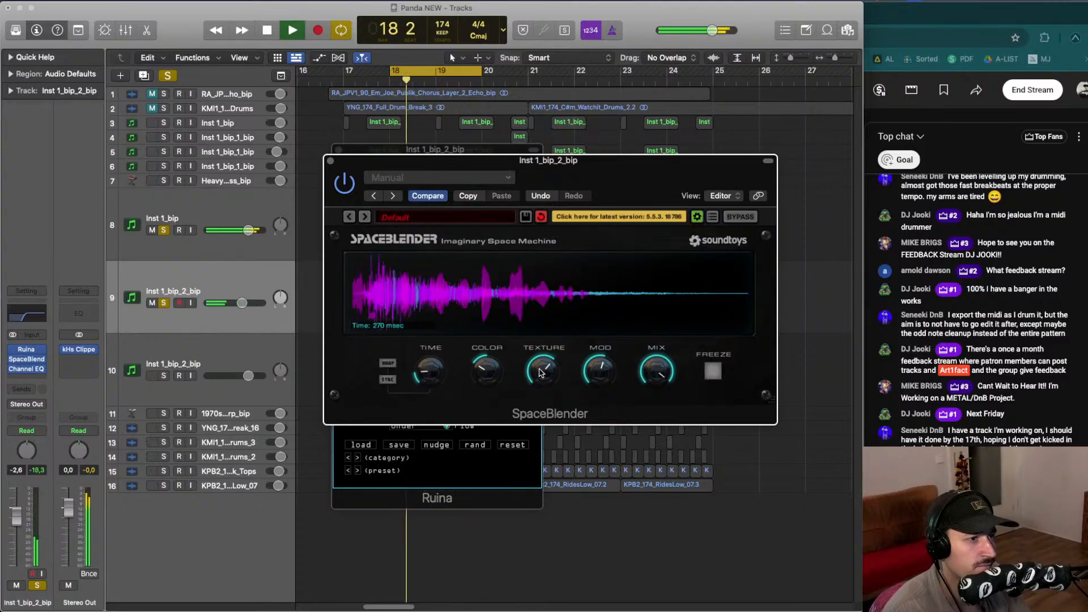
left_click_drag(531, 372, 530, 383)
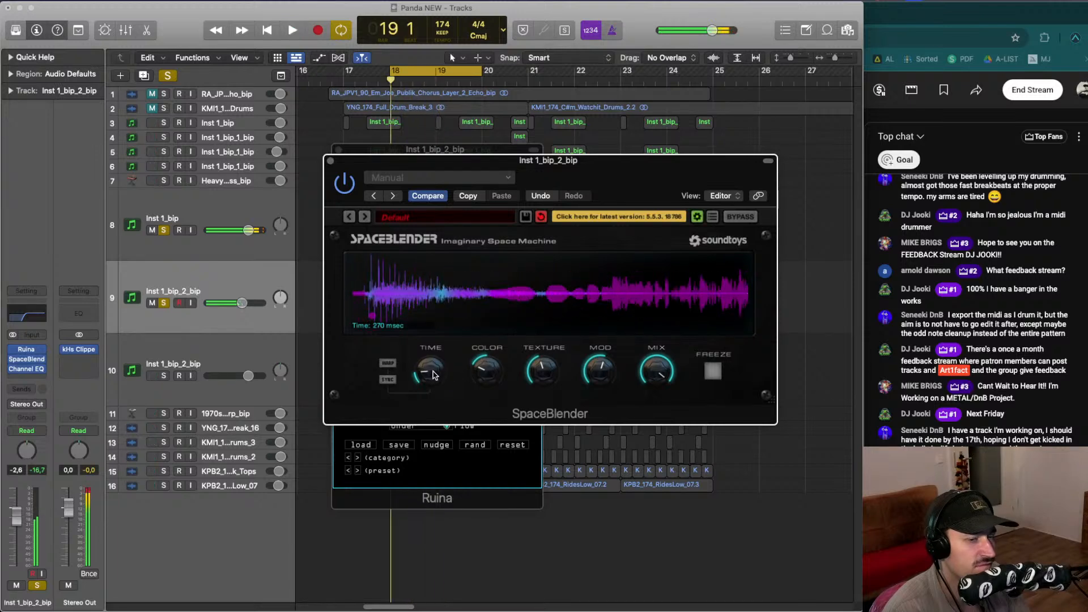
left_click_drag(434, 374, 433, 371)
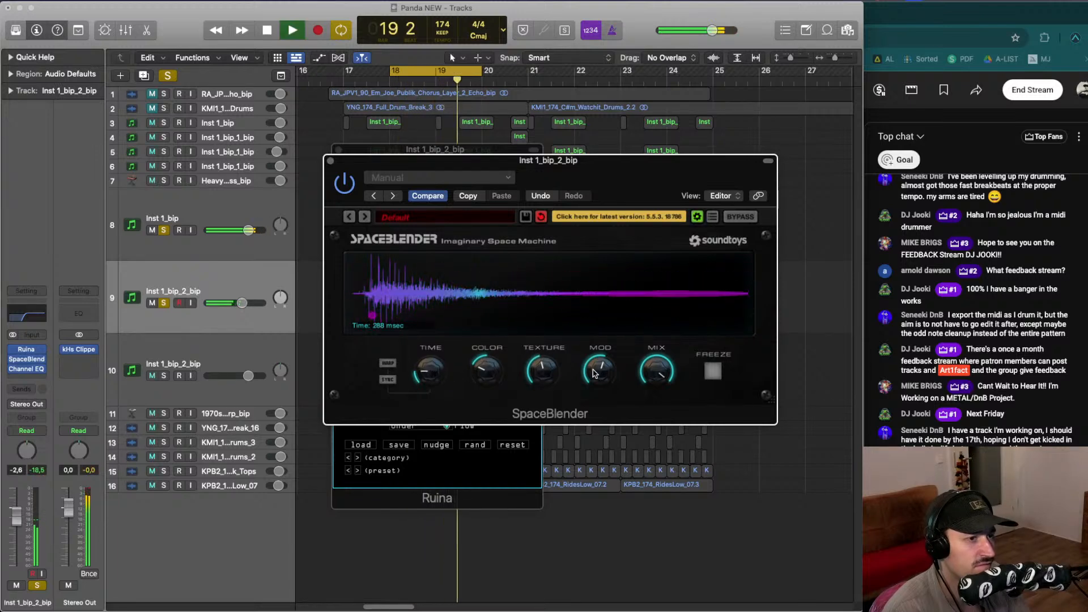
key("space")
key("space")
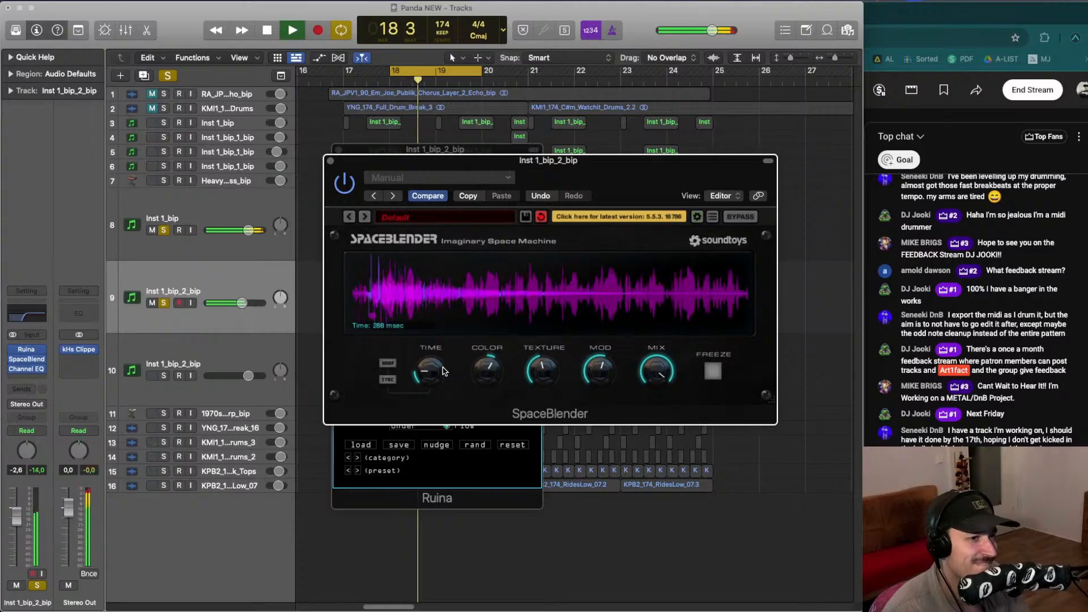
left_click_drag(444, 371, 479, 411)
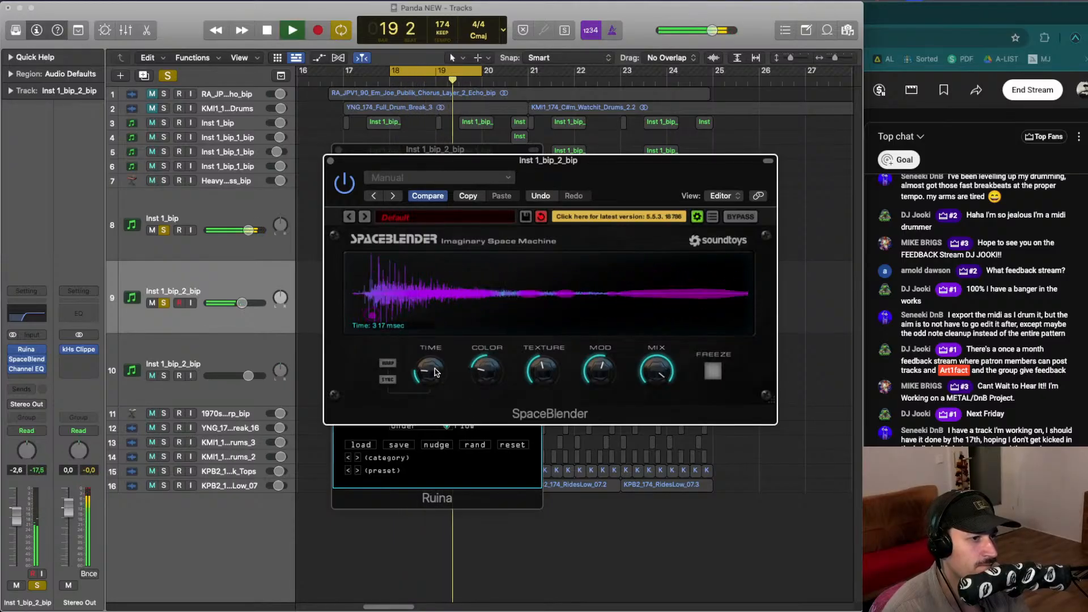
key("space")
key("space")
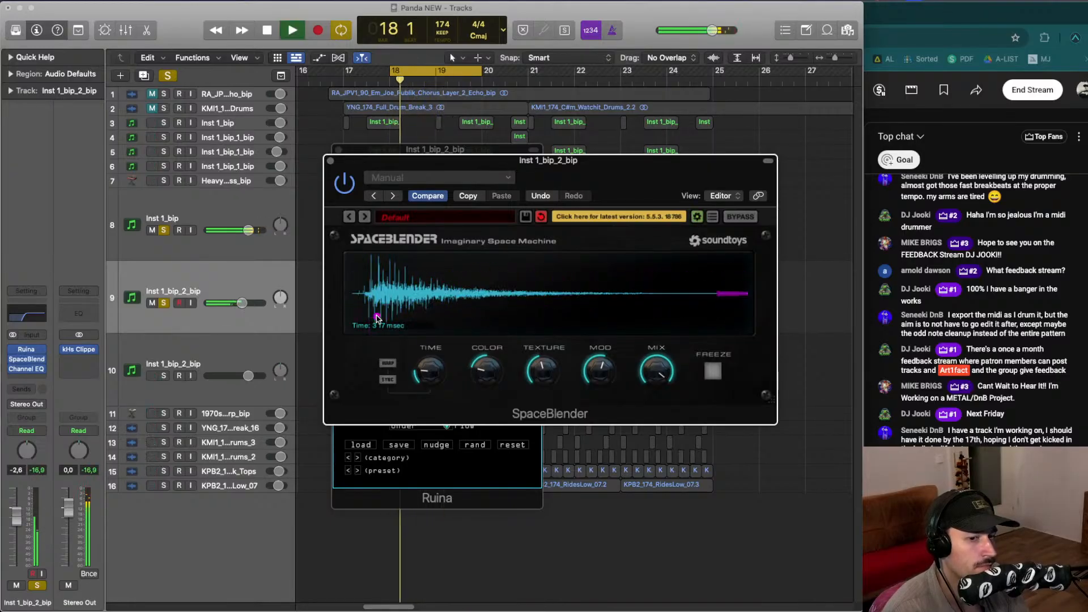
- Audition the processed bip in the full mix by unsoloing both bip tracks
key("space")
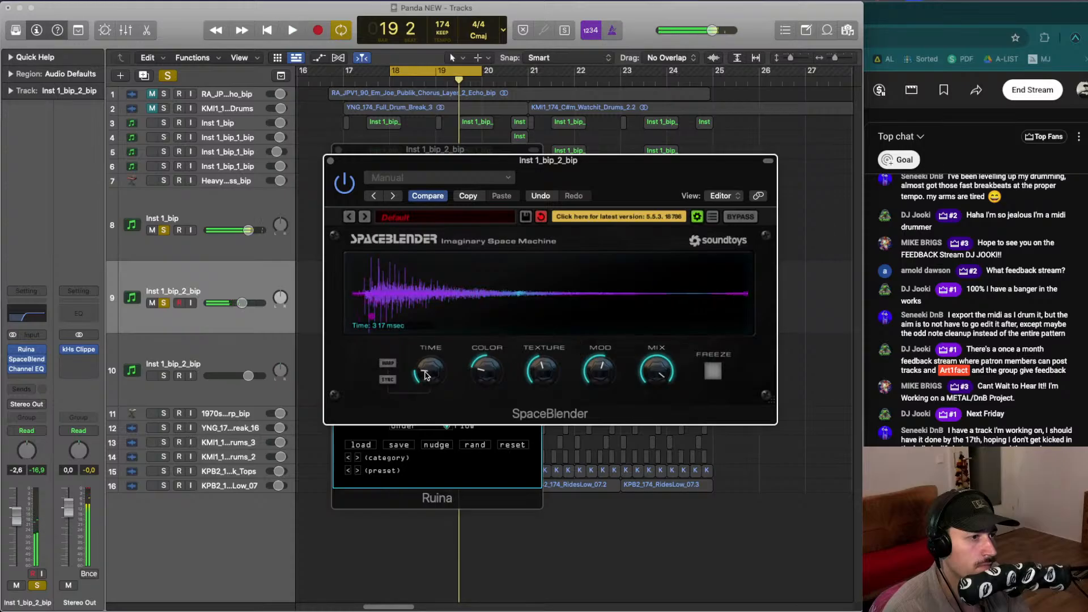
key("space")
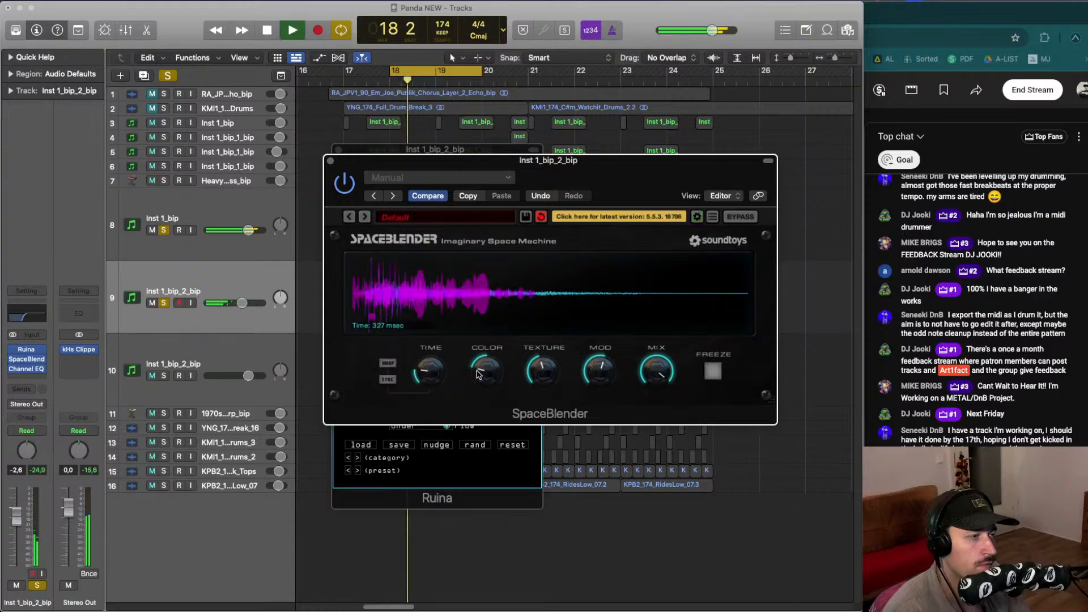
key("space")
key("space")
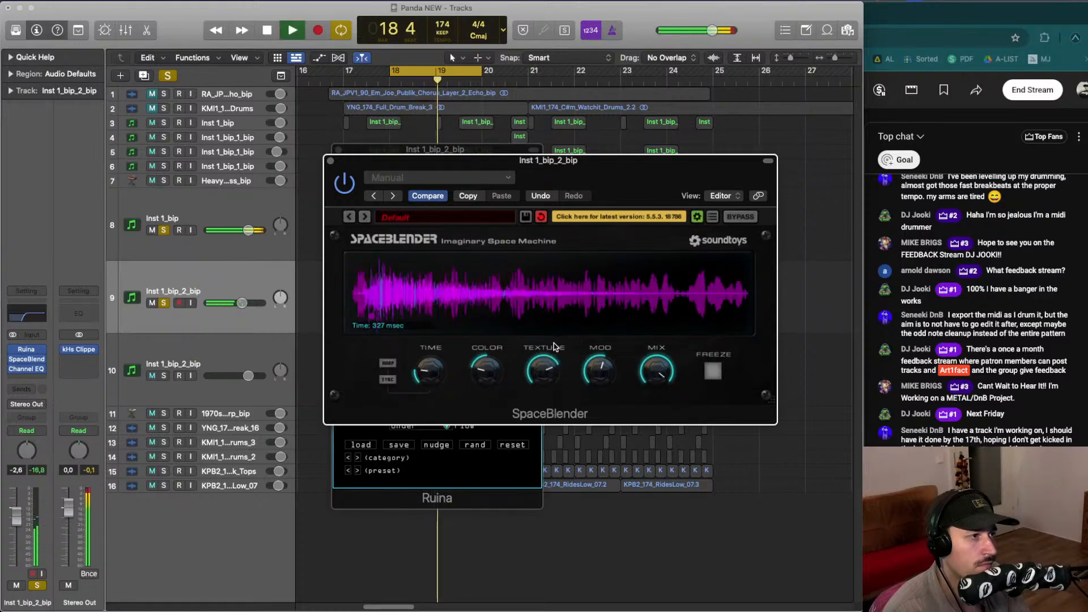
left_click(164, 230)
left_click(164, 303)
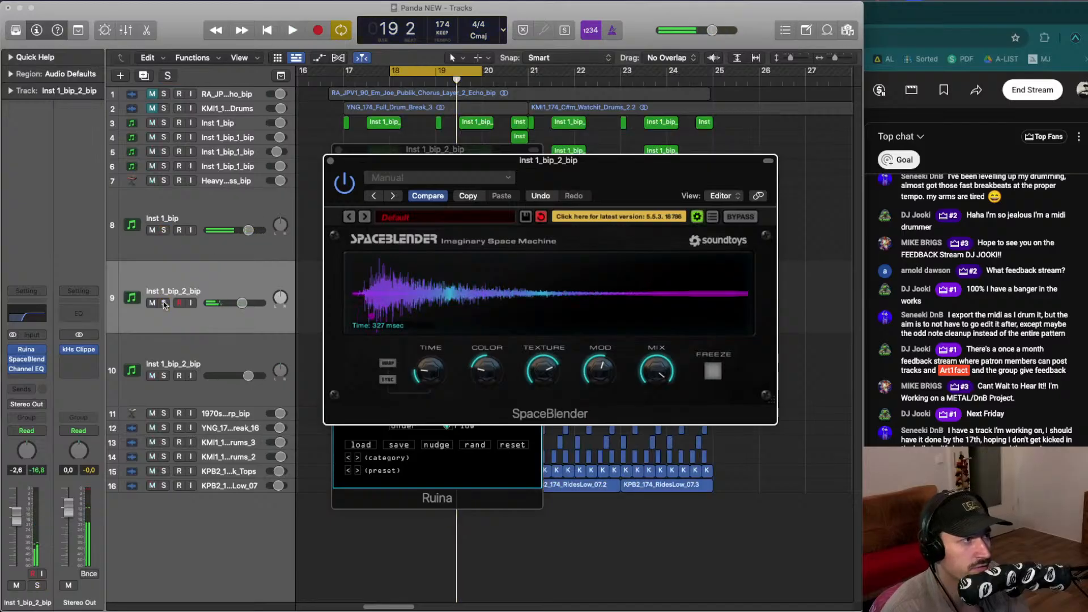
- Shorten SpaceBlender's Time to about 262 ms and lower its Mod while auditioning the loop
left_click(645, 360)
key("space")
key("space")
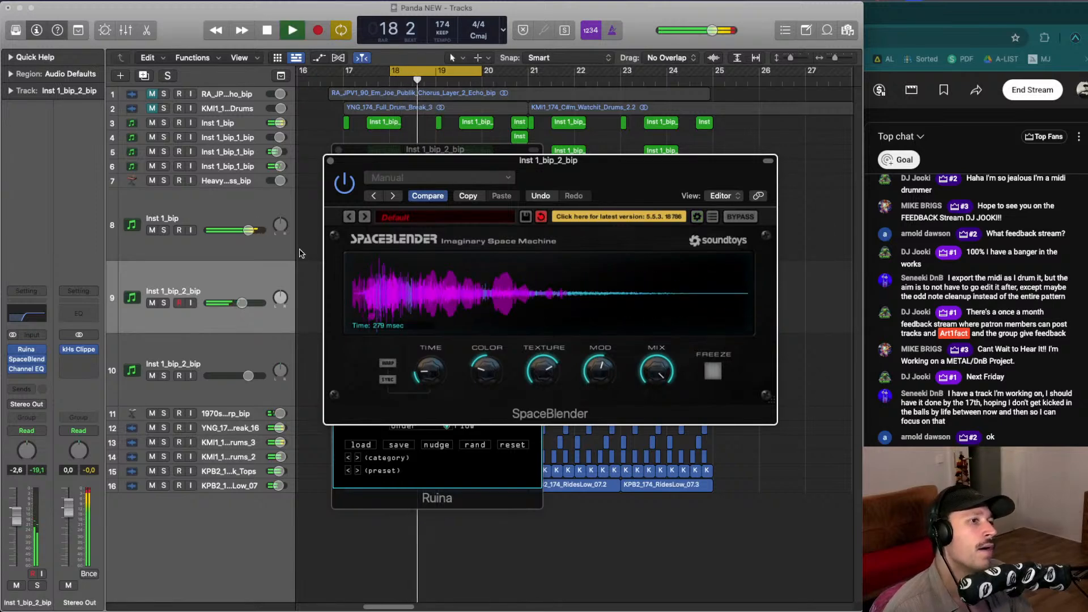
key("space")
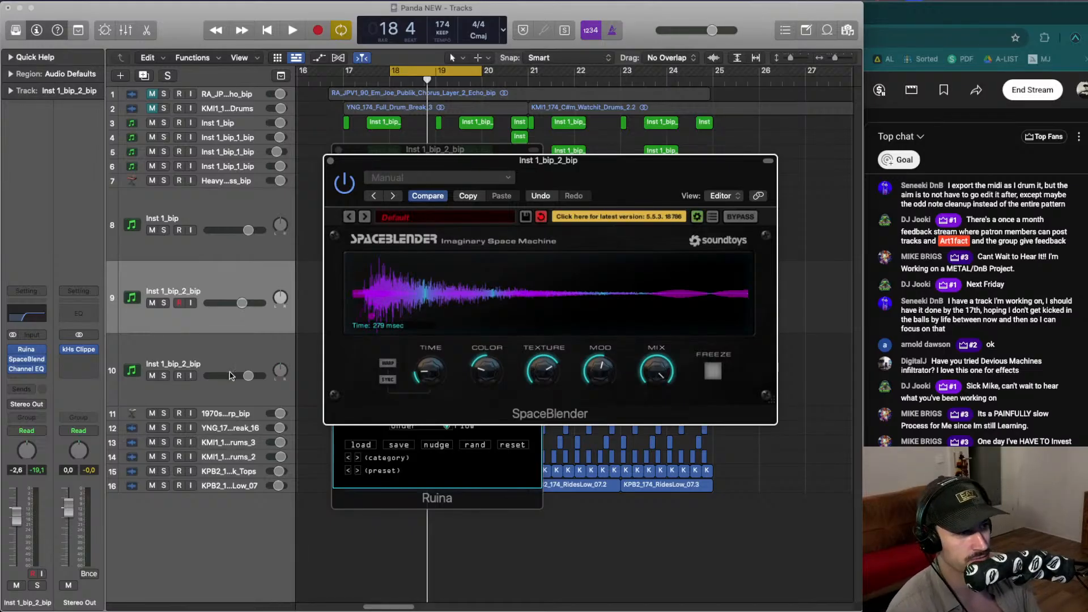
key("space")
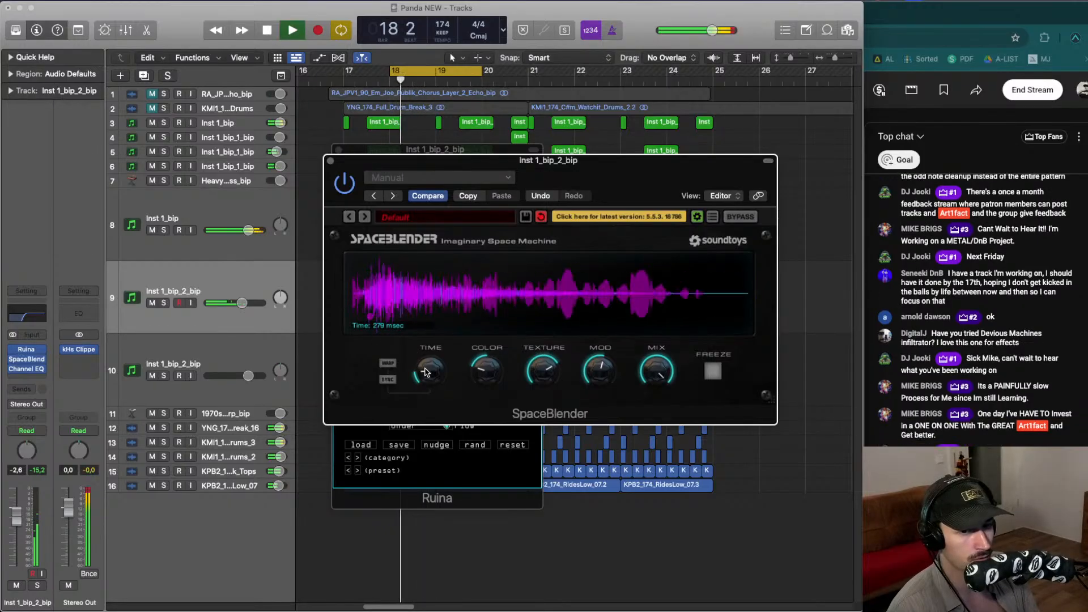
left_click_drag(426, 372, 425, 374)
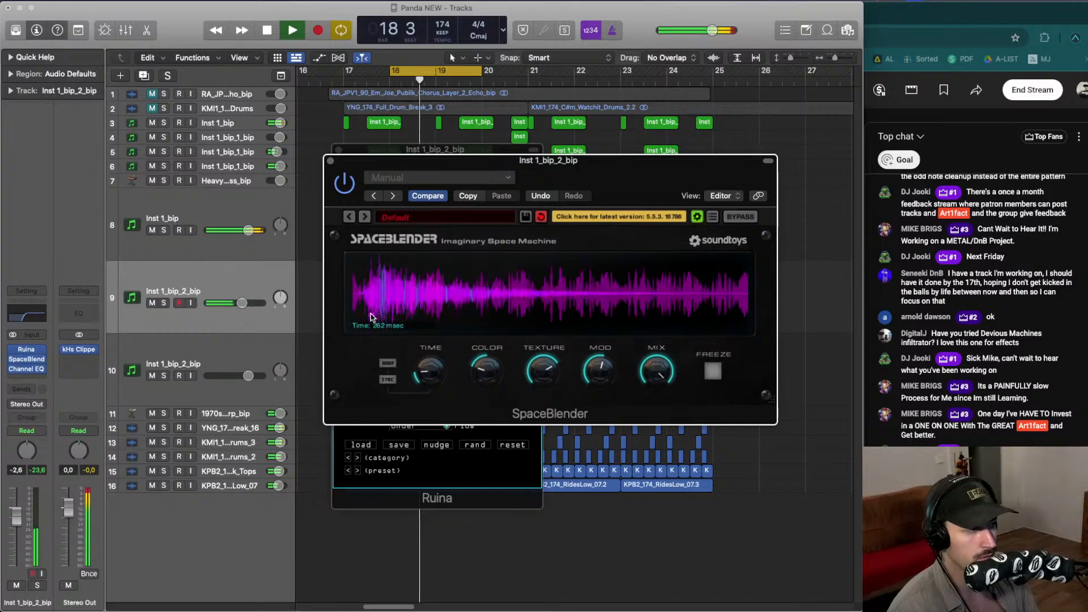
key("space")
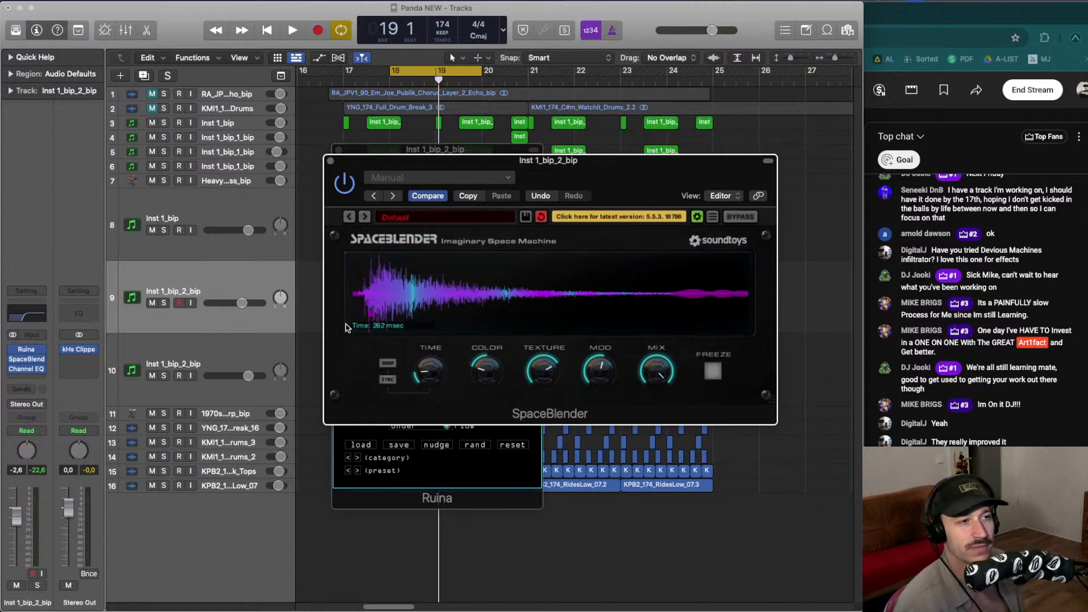
key("space")
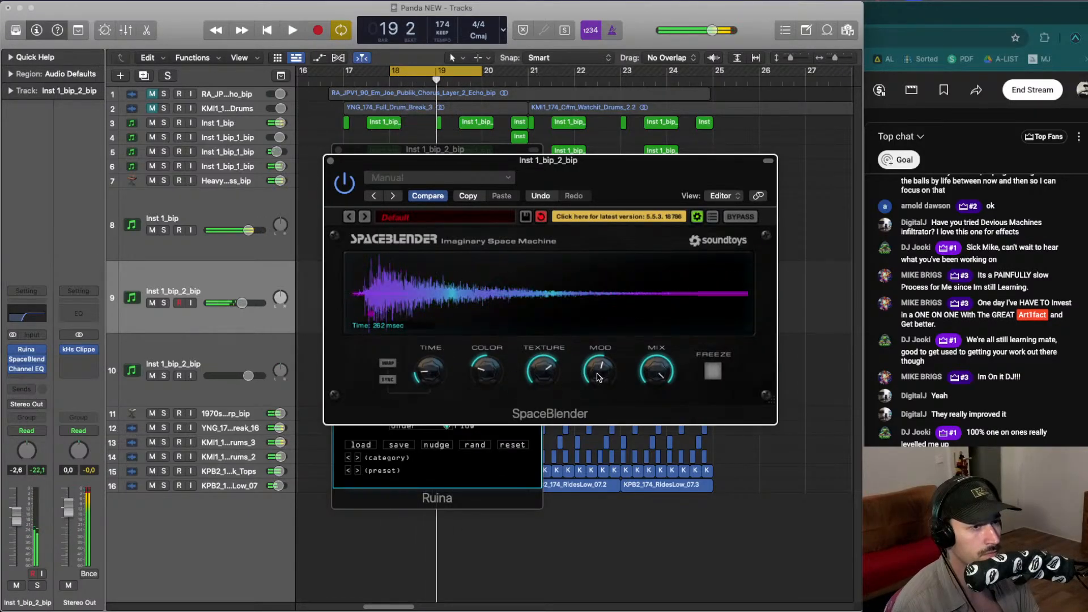
mouse_move(595, 377)
left_mouse_down()
mouse_move(596, 364)
mouse_move(592, 394)
left_mouse_up()
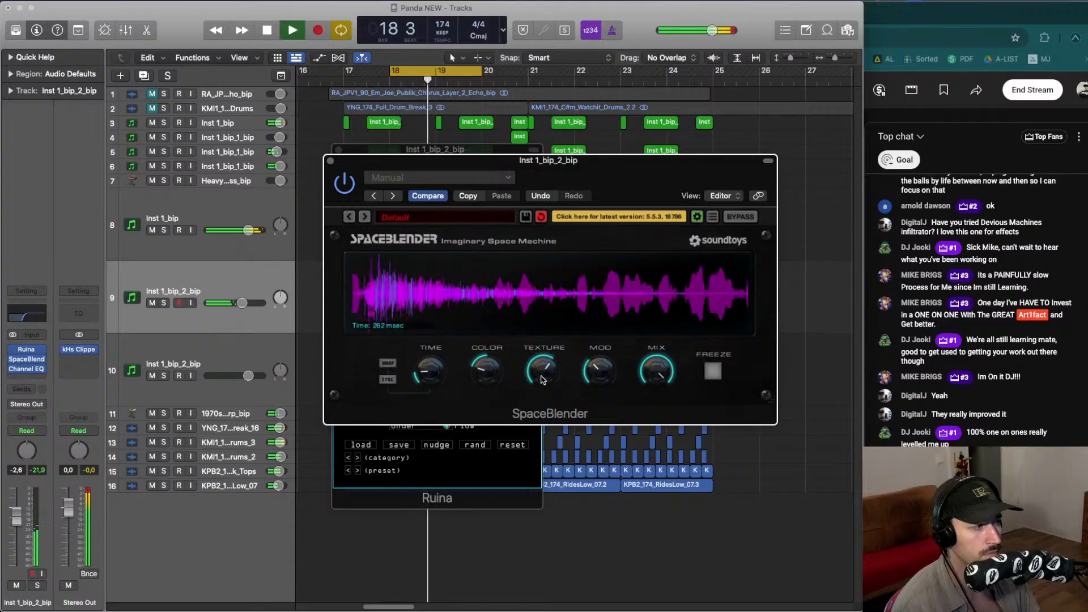
key("space")
- Bring Ruina forward and nudge its Overdrive up slightly while auditioning the loop
left_click(461, 477)
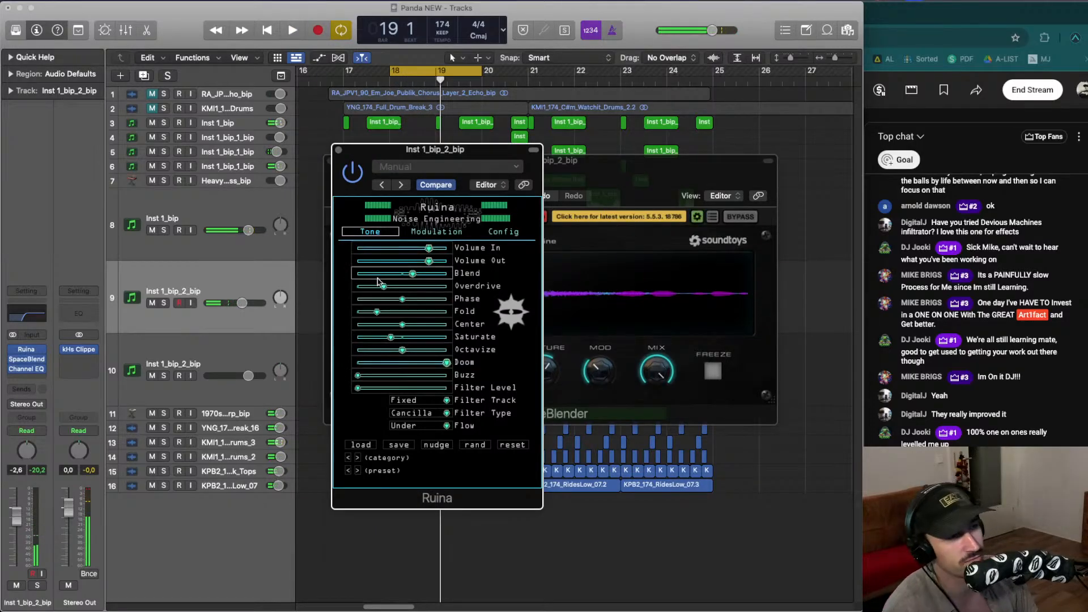
key("space")
left_click_drag(387, 292, 394, 274)
key("space")
key("space")
key("space")
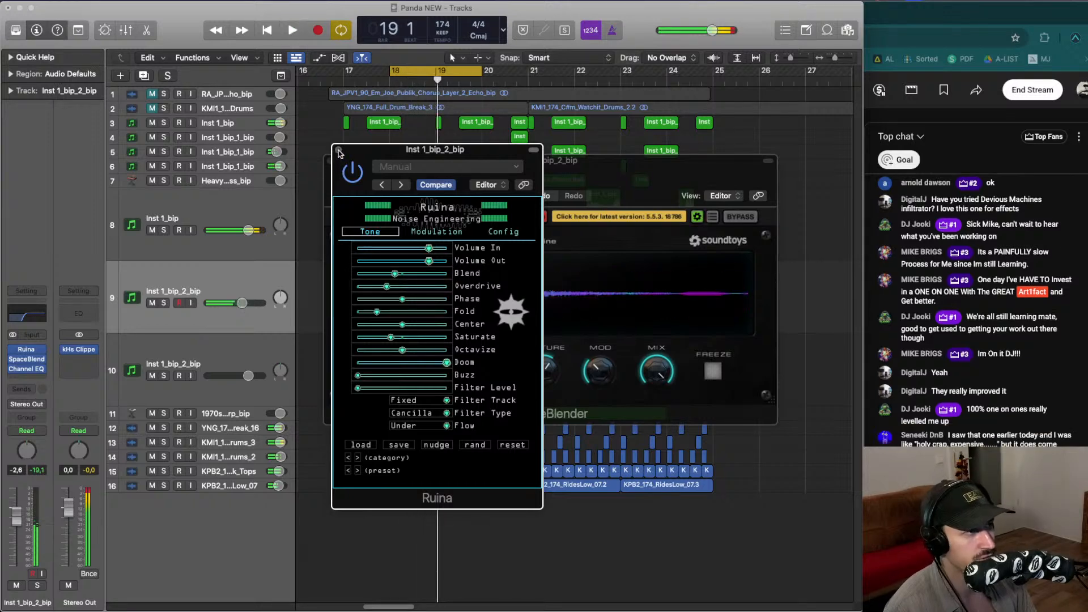
- Close the Ruina and SpaceBlender windows, solo both bip tracks again and select the bip region
left_click(339, 150)
left_click(331, 161)
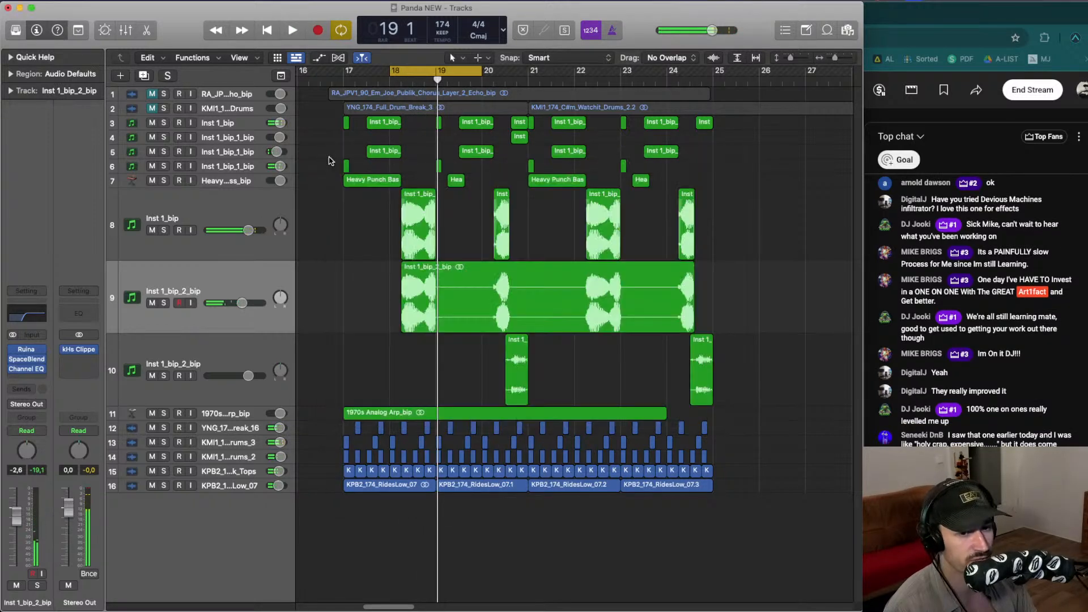
left_click(165, 303)
key("space")
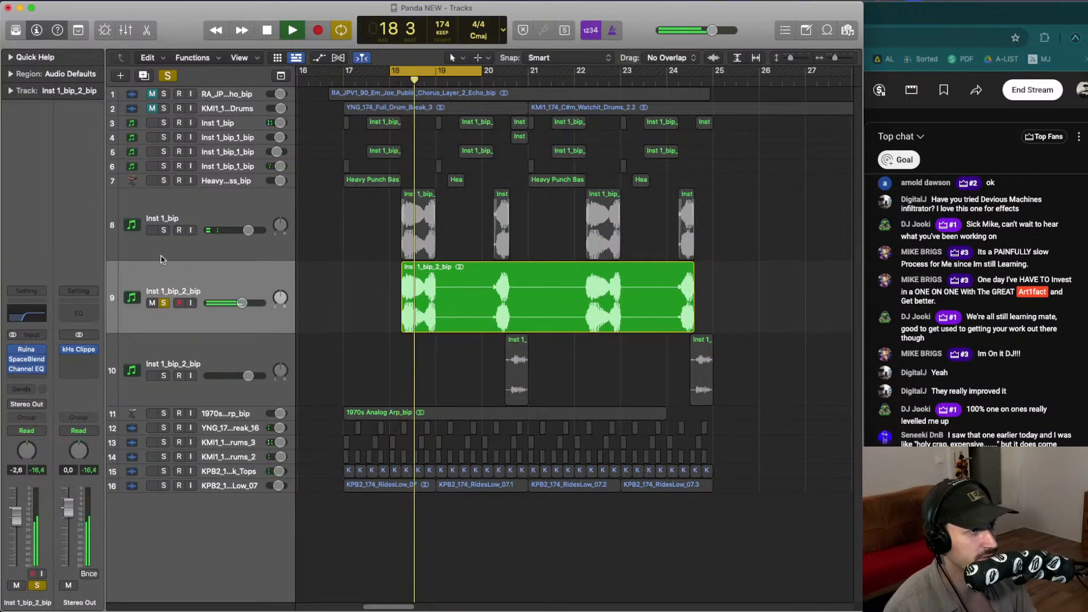
left_click(163, 230)
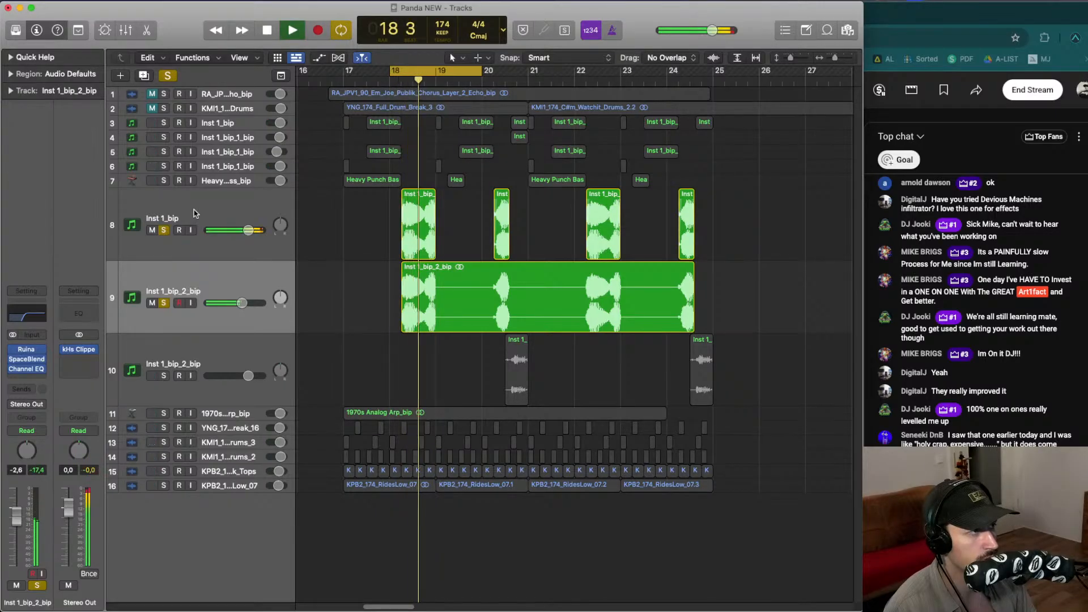
left_click(191, 272)
key("space")
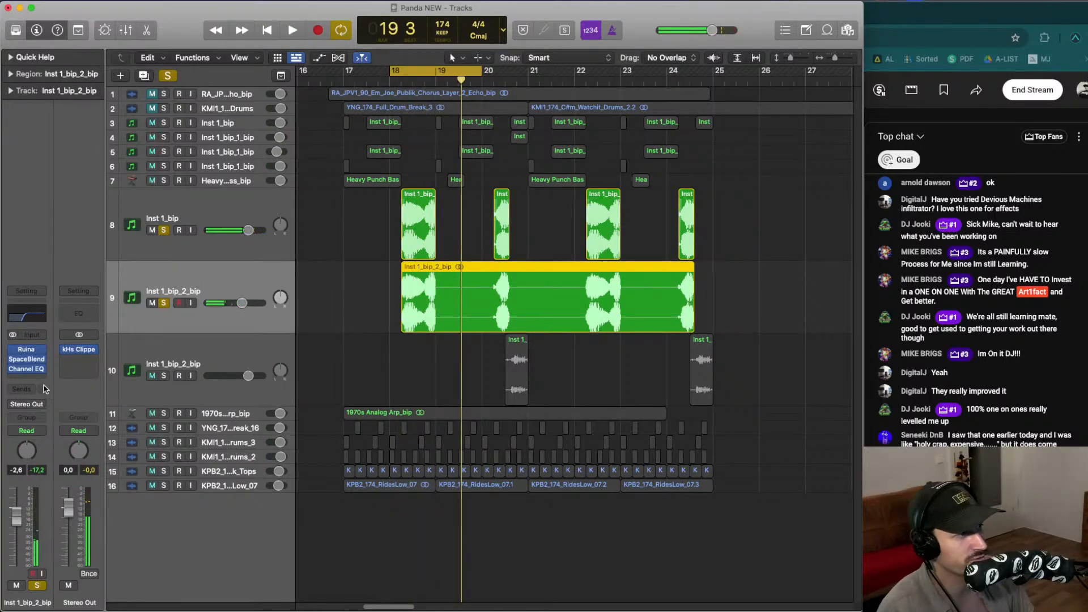
- Insert ChromaVerb on the bip track and move its damping EQ point to about 5000 Hz
left_click(32, 379)
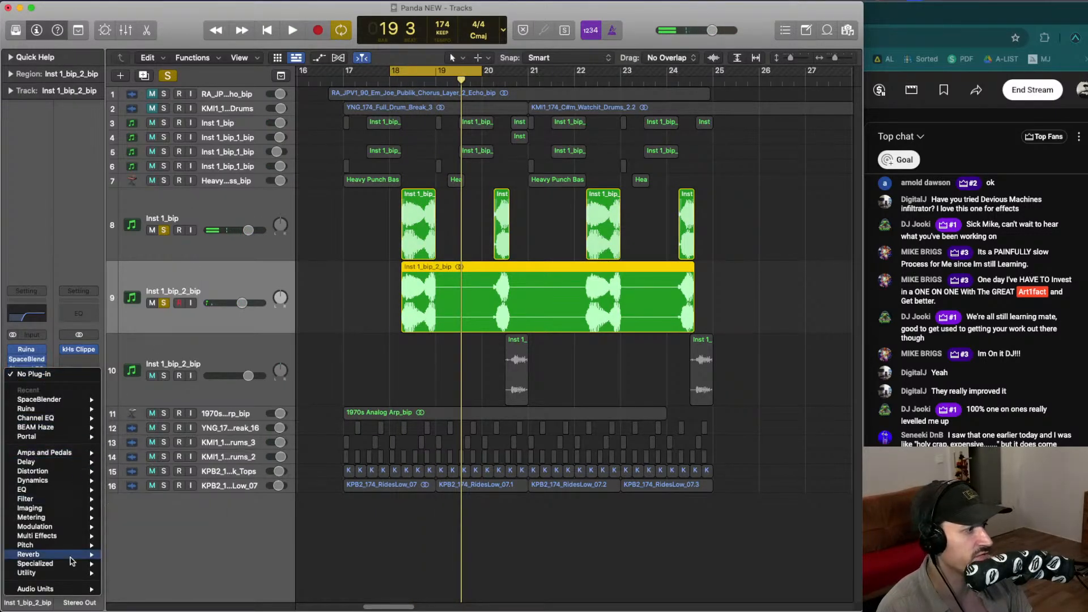
mouse_move(77, 563)
left_click(403, 344)
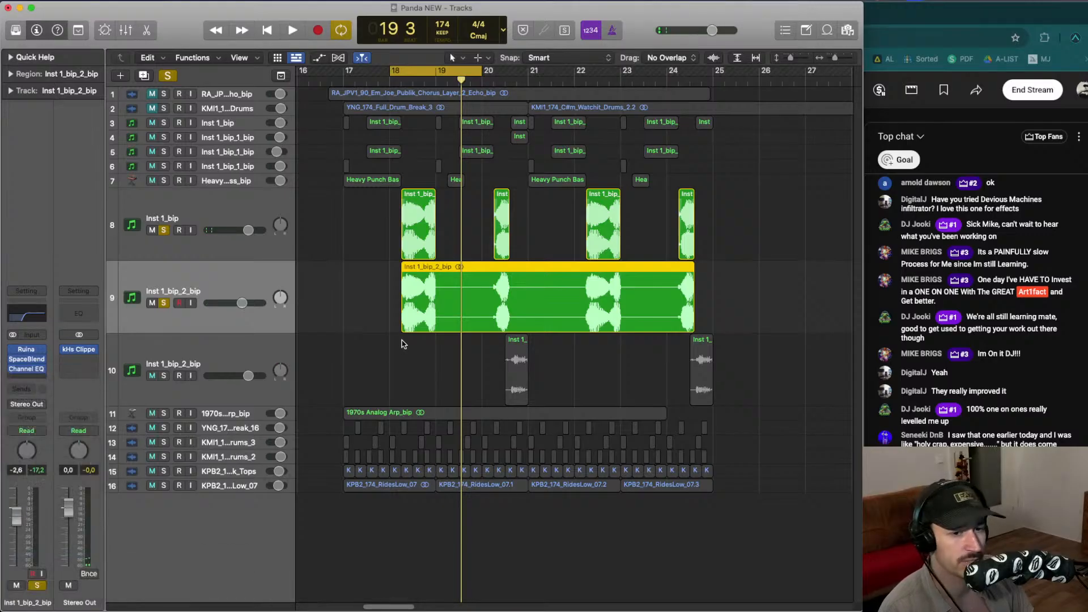
key("space")
left_click_drag(534, 248, 577, 302)
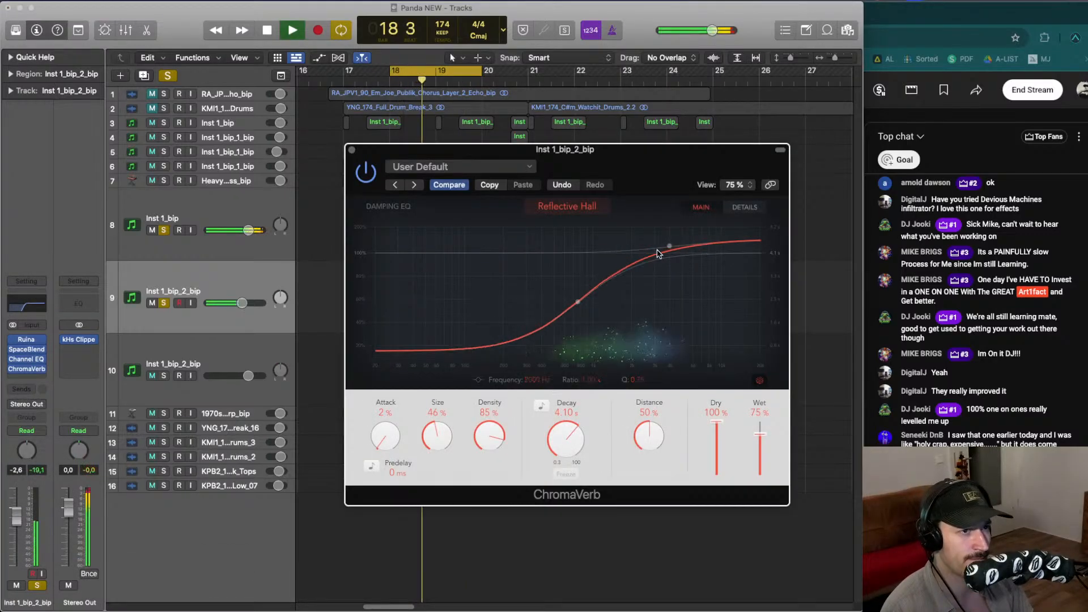
left_click_drag(672, 249, 683, 252)
key("space")
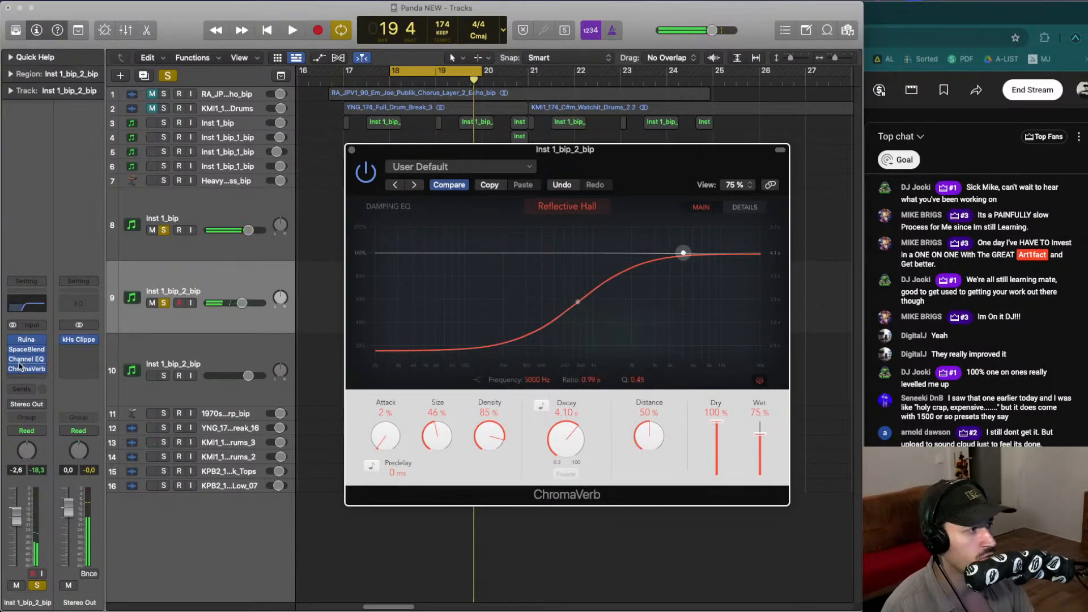
- Replace ChromaVerb with the Wave Alchemy Magic7 stereo reverb and move its window aside
left_click(48, 370)
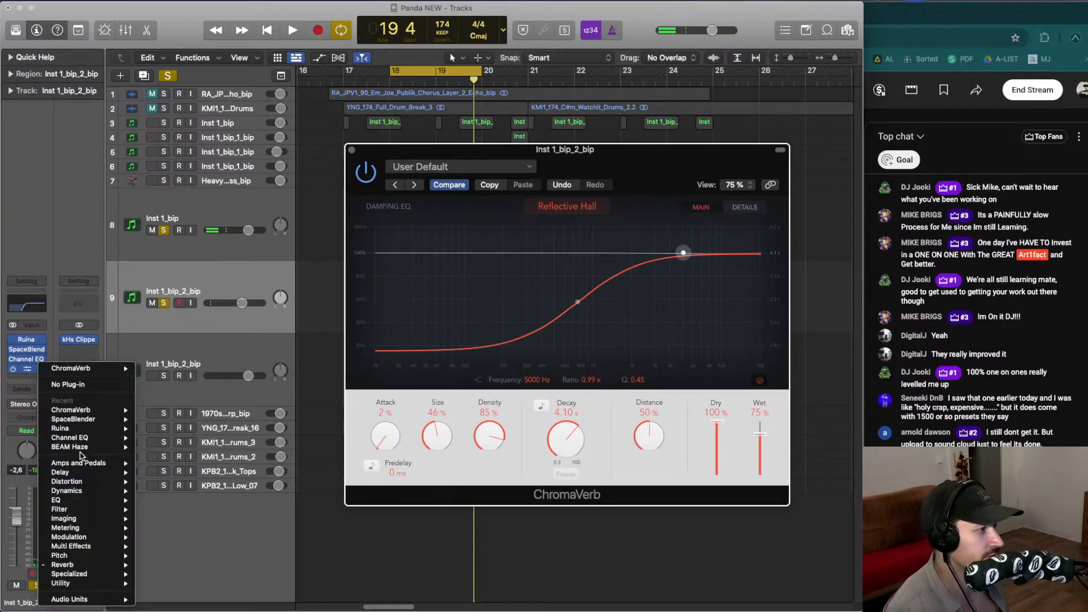
mouse_move(76, 599)
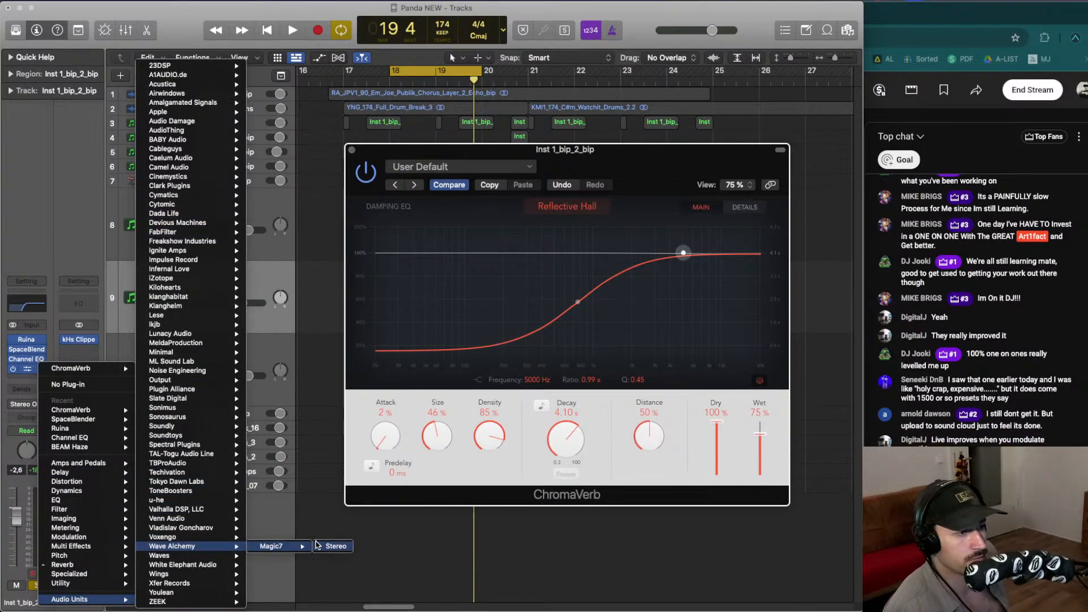
left_click(317, 546)
key("space")
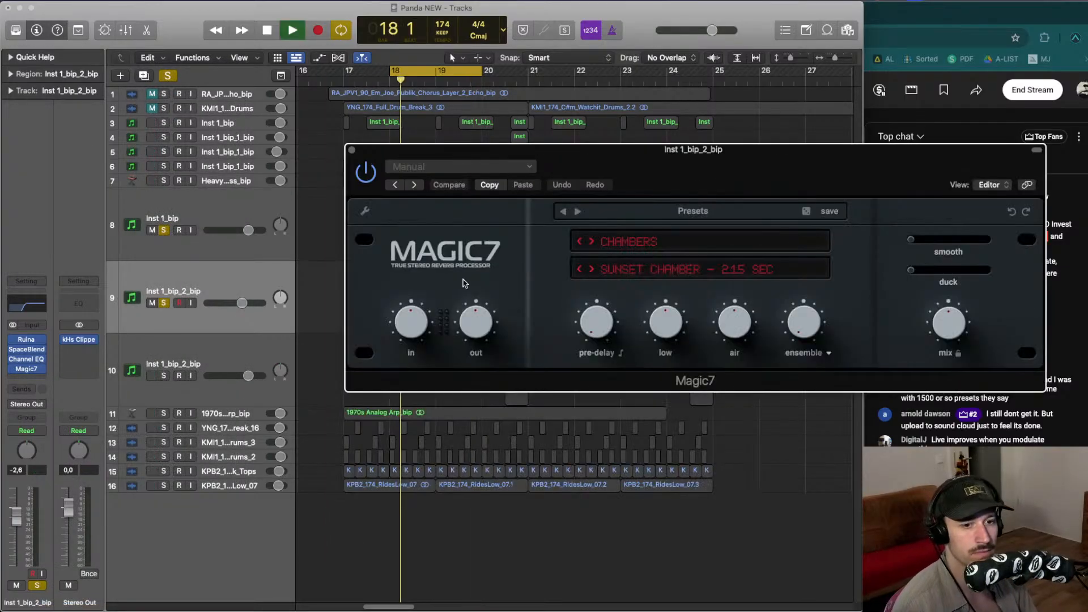
left_click_drag(601, 170, 336, 149)
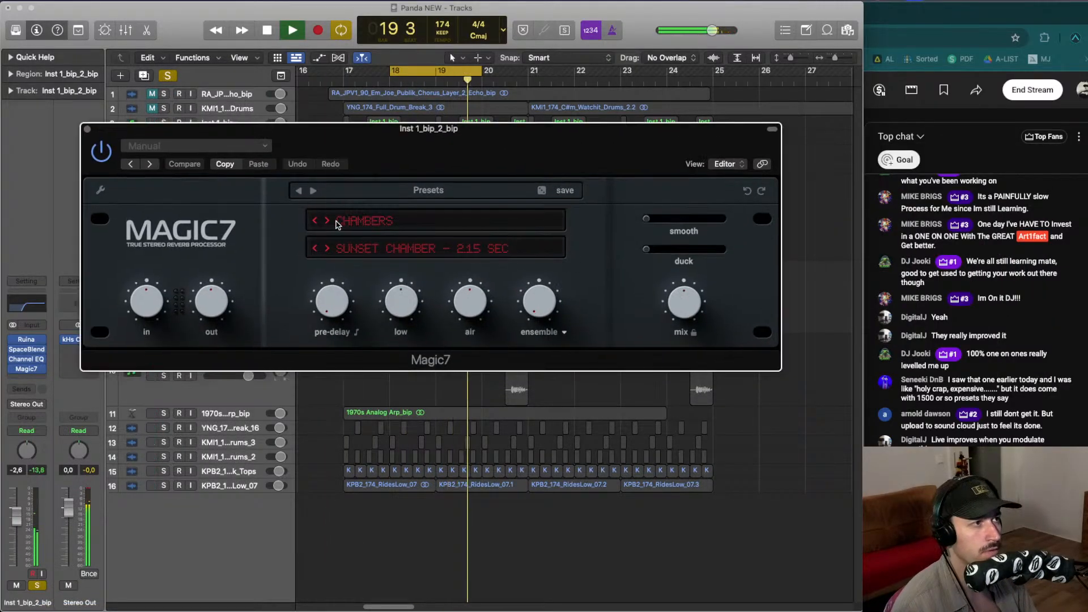
- Step through Magic7's preset categories to Spaces 1, Scoring Stage – 2.2 sec
left_click(327, 221)
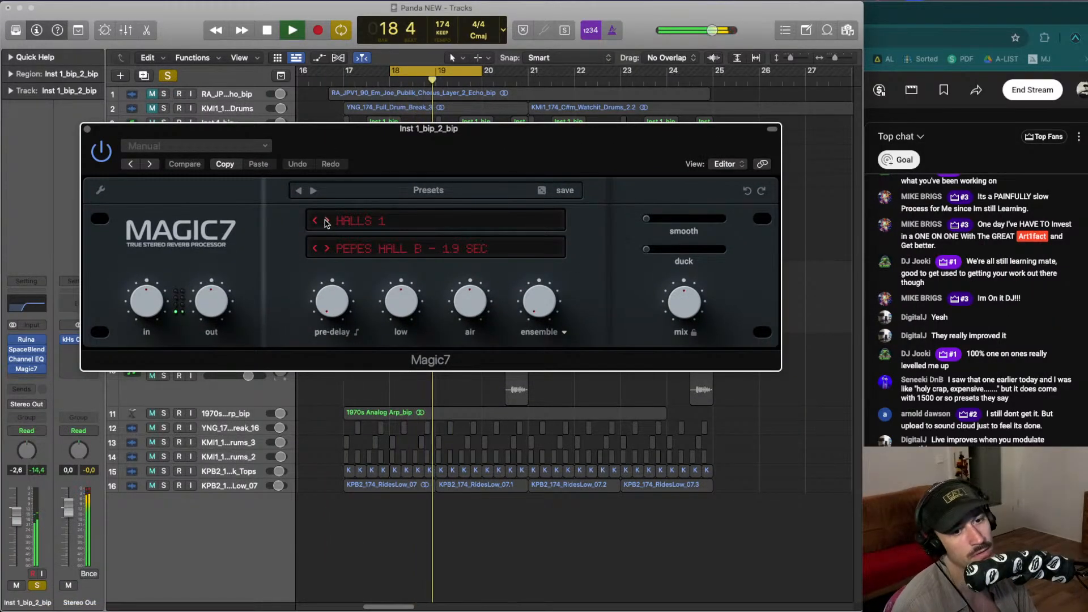
left_click(328, 221)
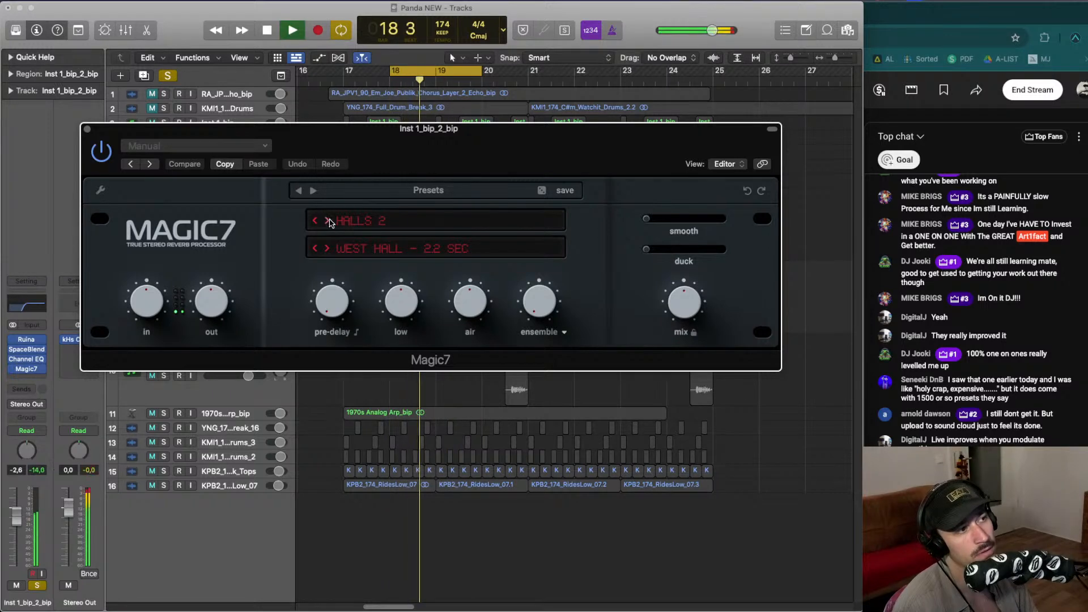
left_click(328, 221)
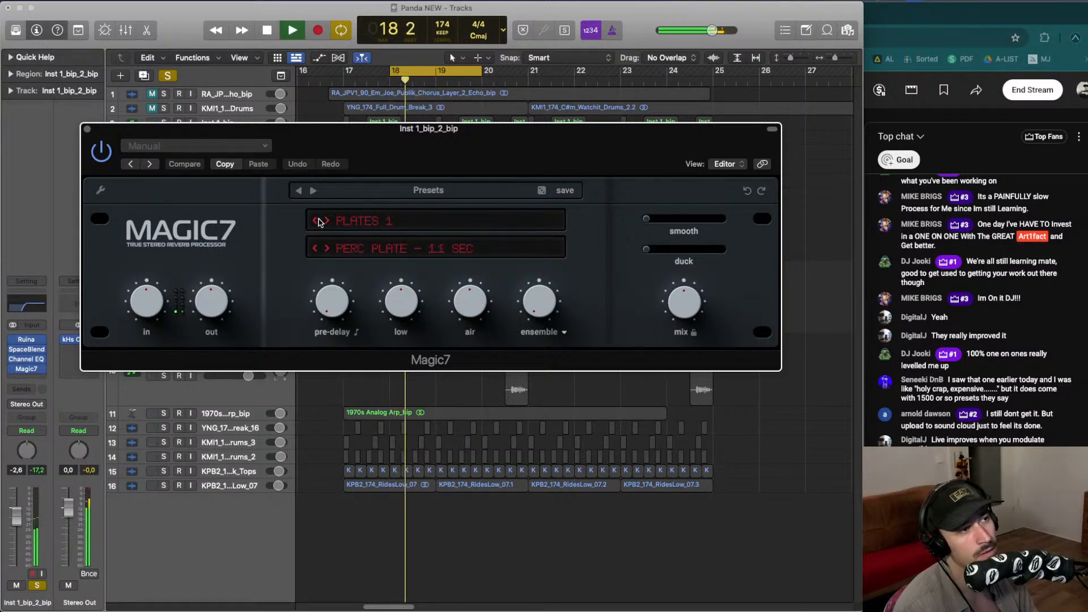
left_click(327, 222)
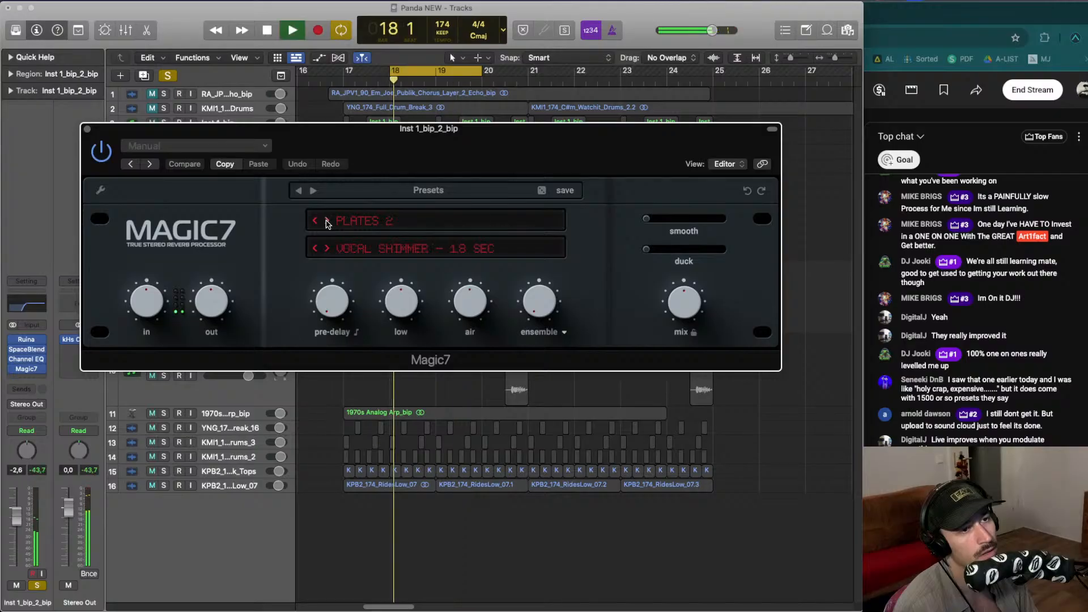
left_click(326, 222)
key("space")
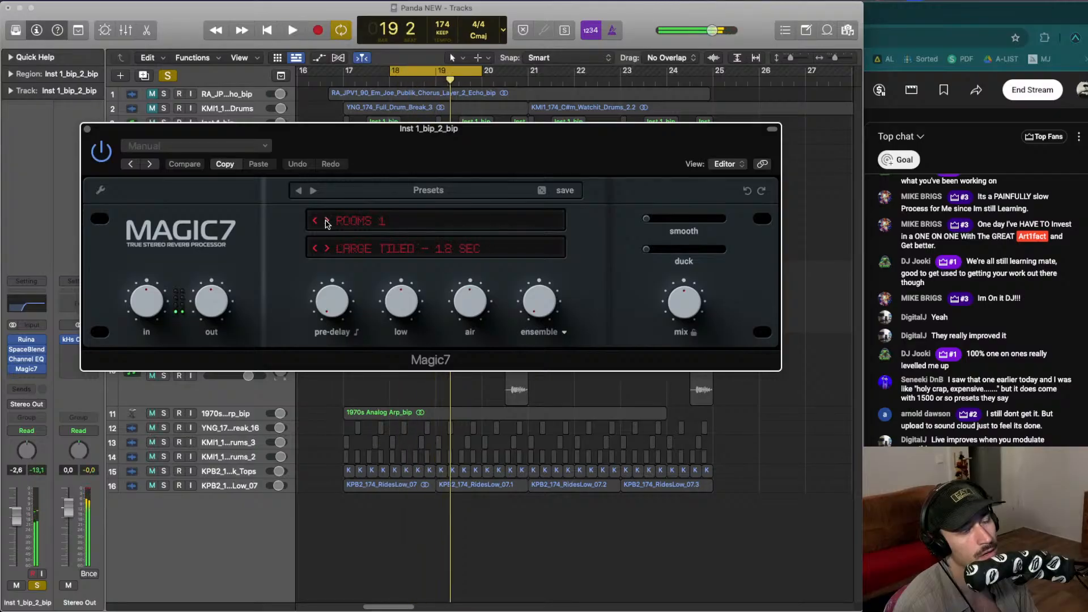
key("space")
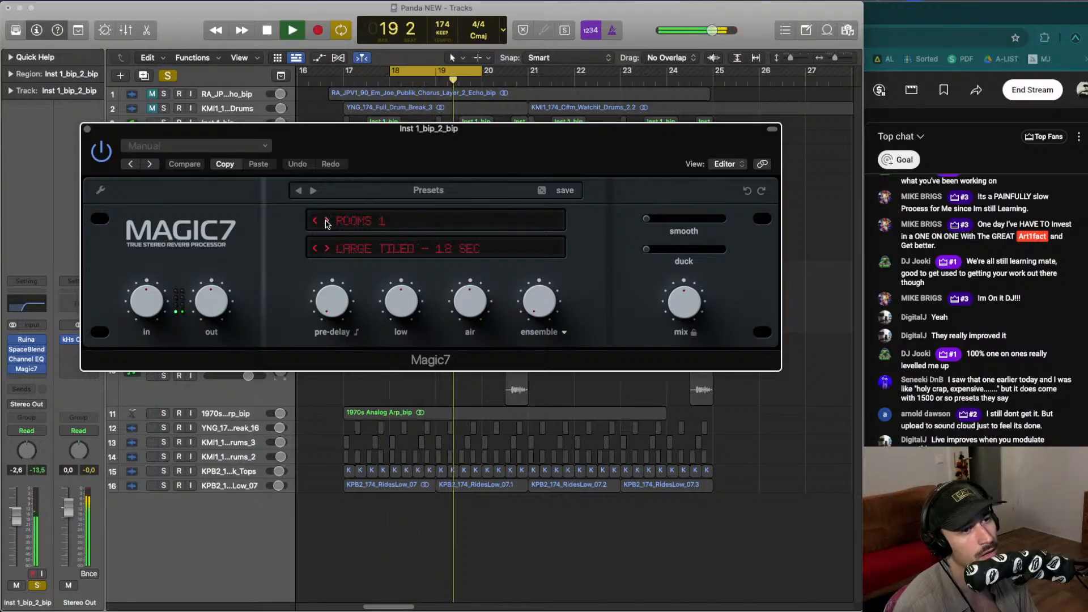
left_click(327, 221)
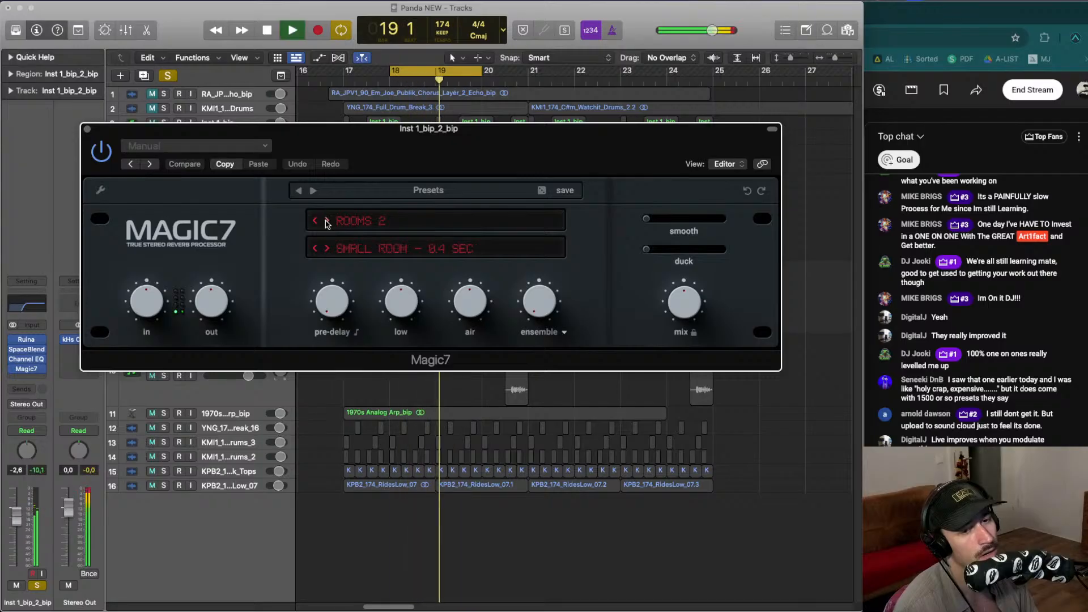
left_click(327, 222)
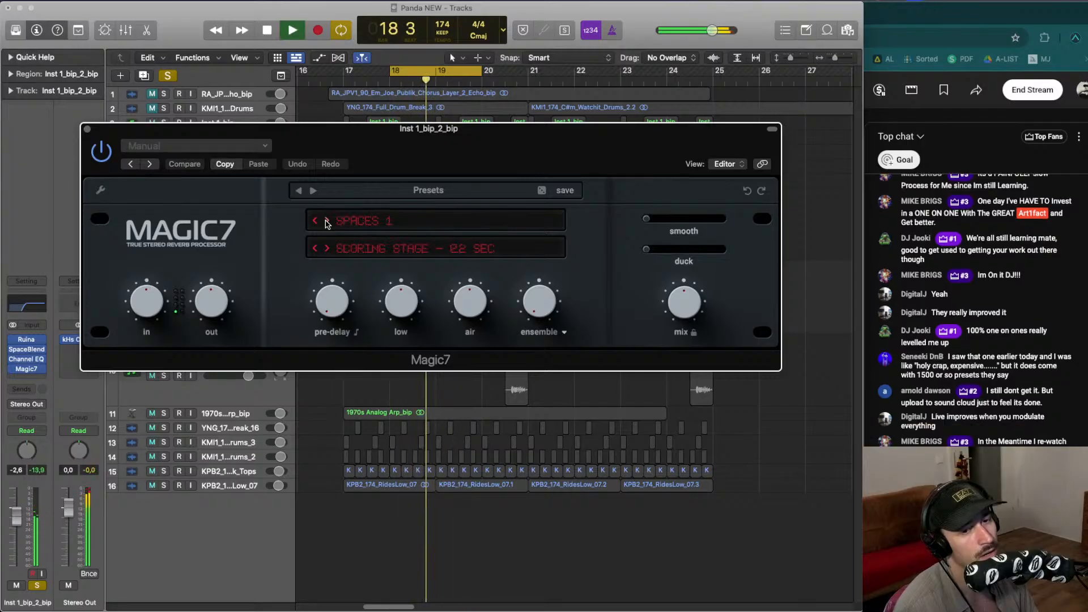
- Set Magic7's Air to 2.0 dB while auditioning the loop
key("space")
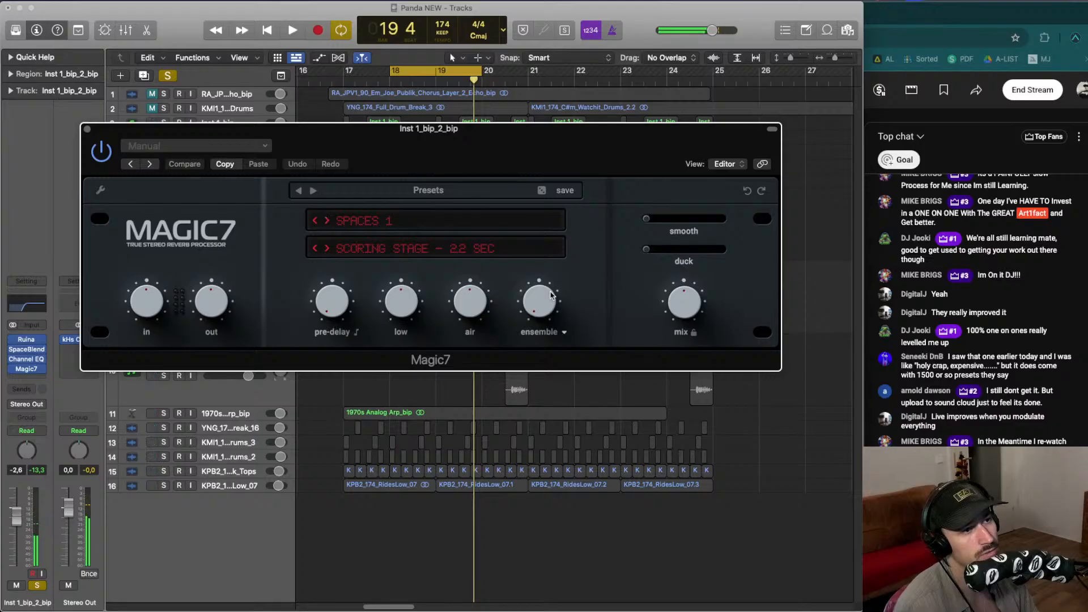
key("space")
mouse_move(470, 302)
left_mouse_down()
mouse_move(434, 321)
mouse_move(471, 296)
left_mouse_up()
key("space")
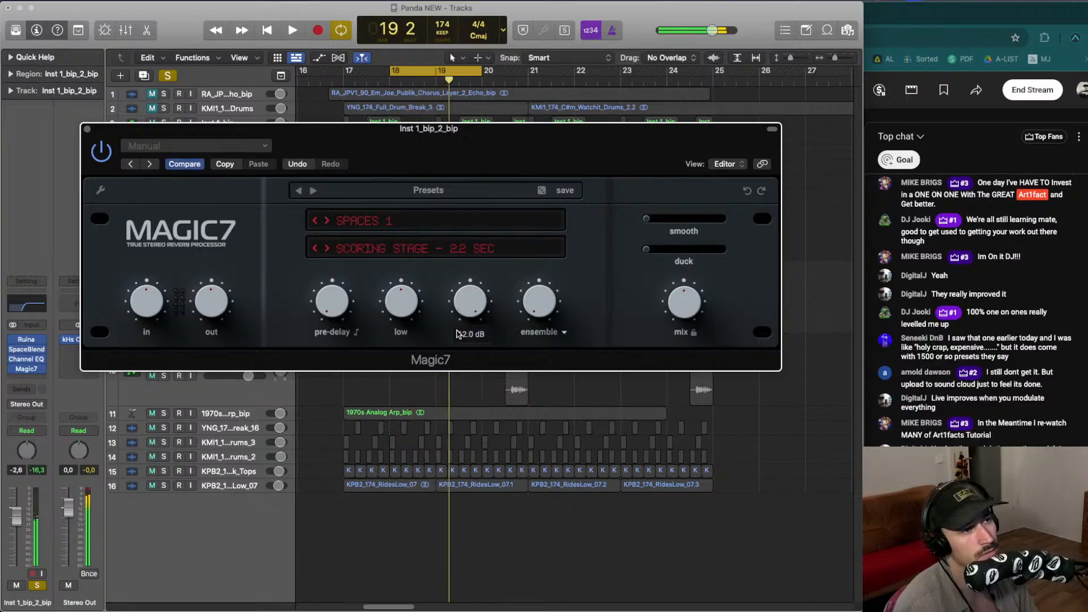
- Switch Magic7's preset to Rooms 2, Small Room – 0.4 sec while auditioning the loop
key("space")
key("space")
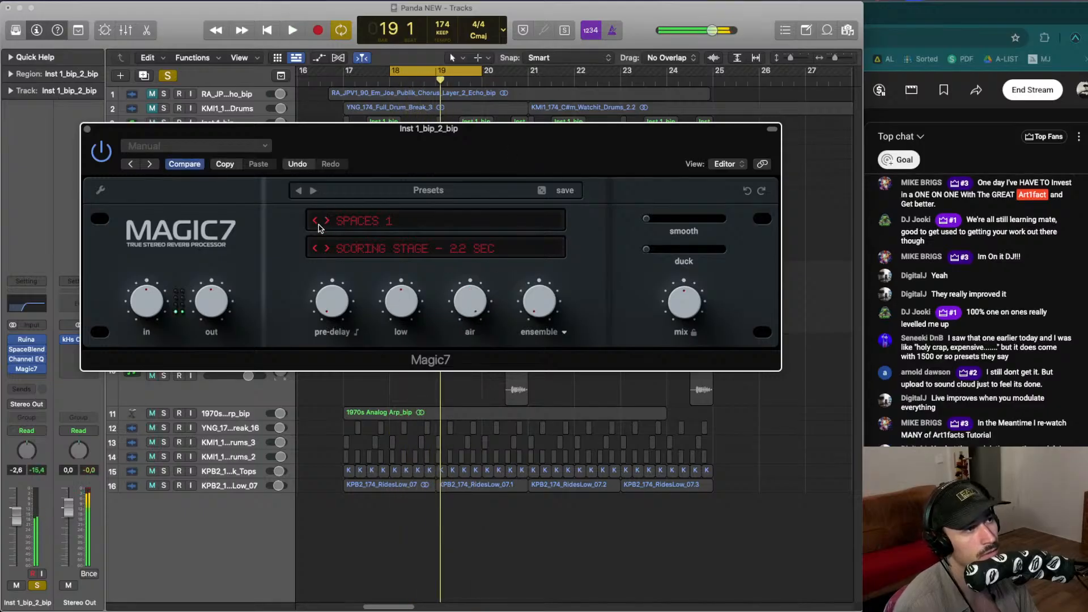
left_click(316, 223)
key("space")
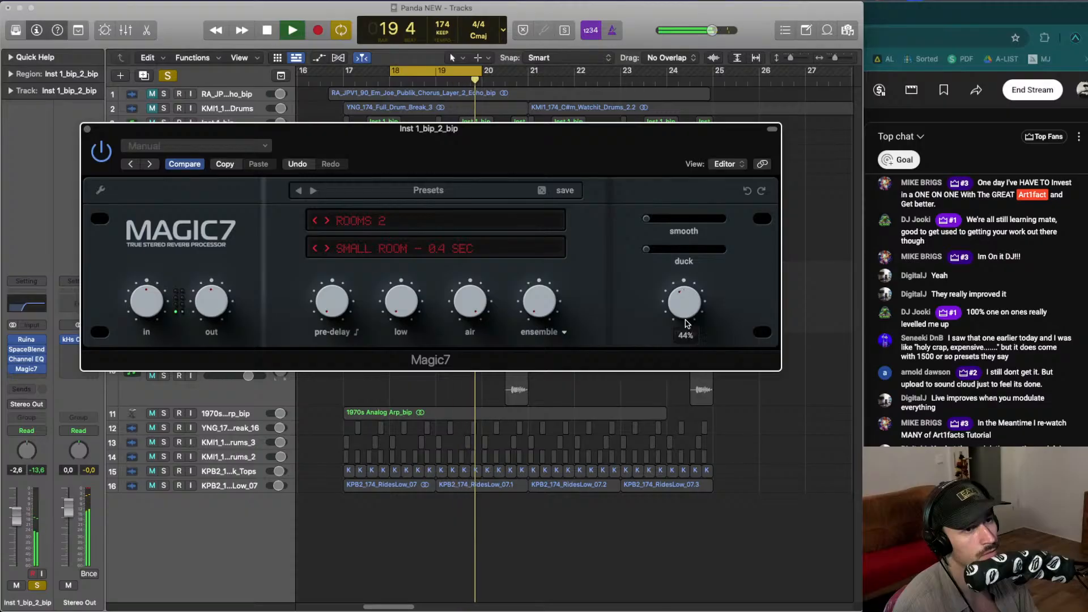
- Lower Magic7's mix to about 21% and compare the reverb by toggling the plugin's bypass on and off
left_click_drag(685, 318, 667, 349)
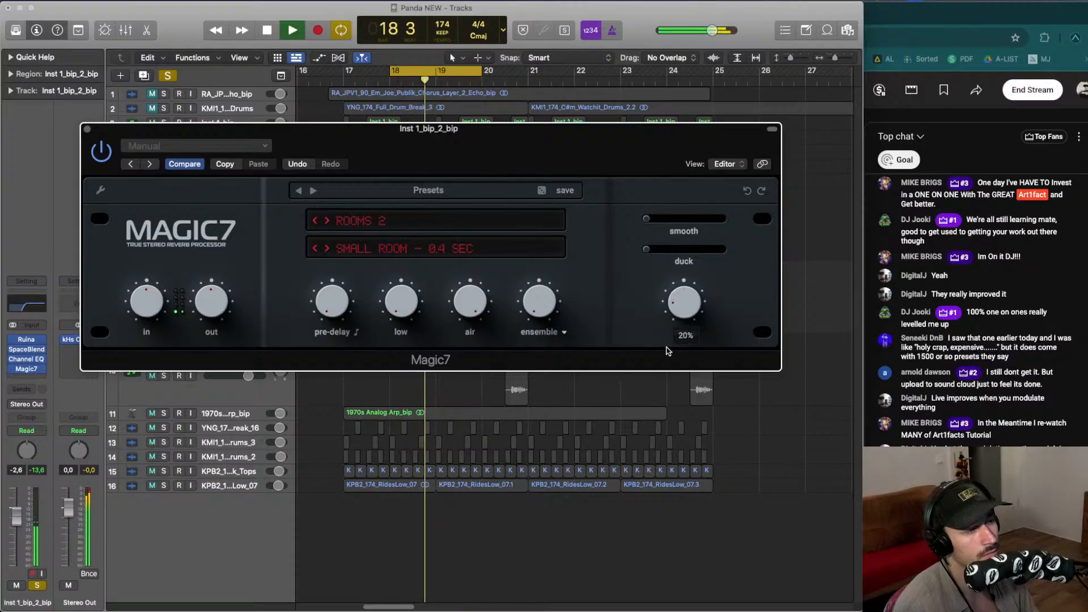
left_click(108, 149)
left_click(108, 149)
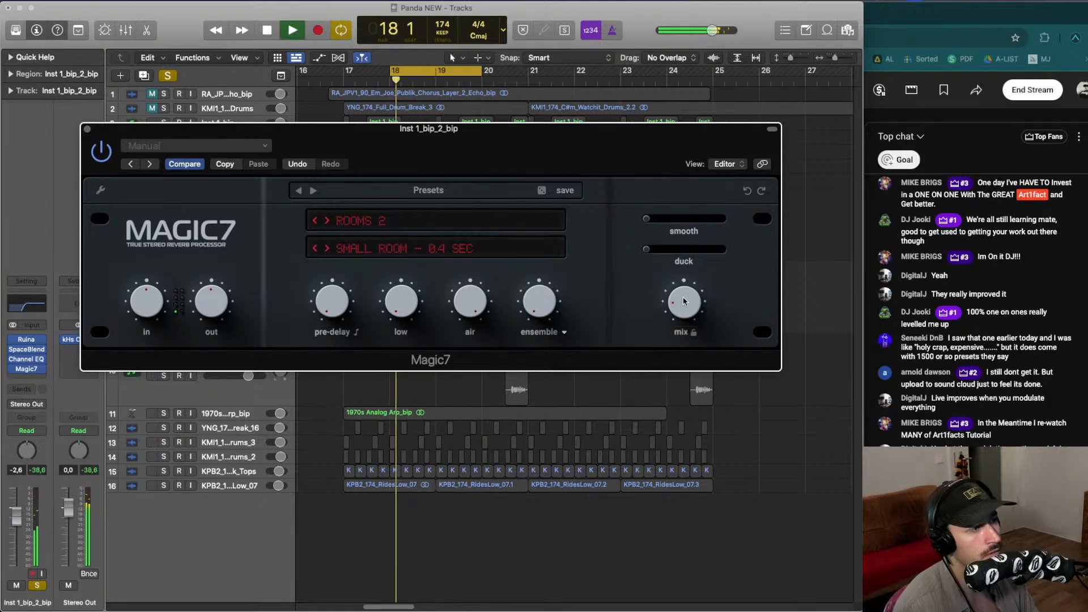
- Nudge Magic7's air knob down slightly and raise the mix a little
mouse_move(684, 292)
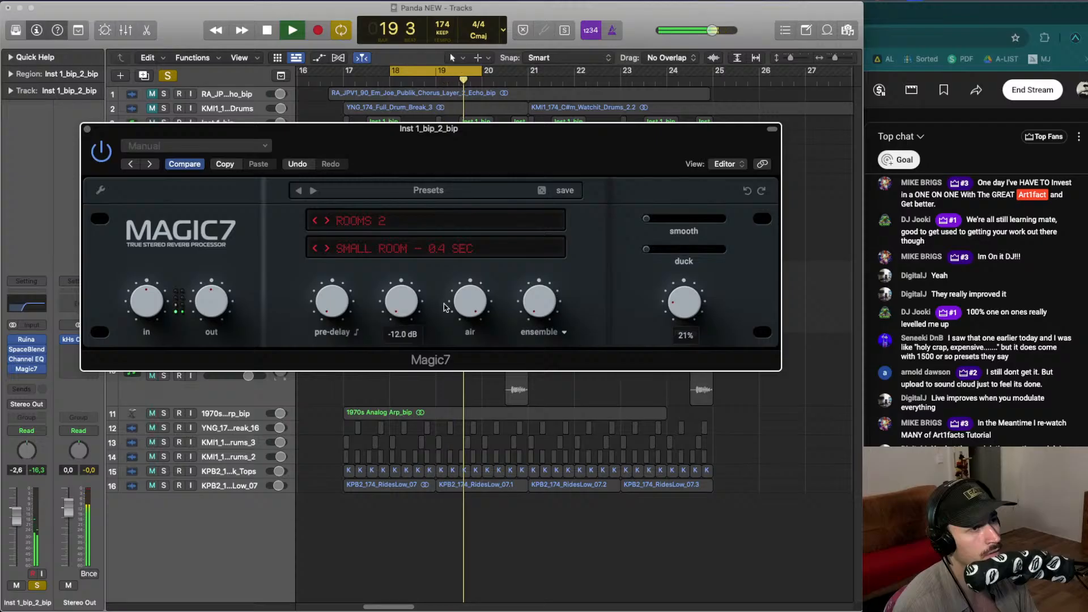
left_click_drag(470, 302, 473, 312)
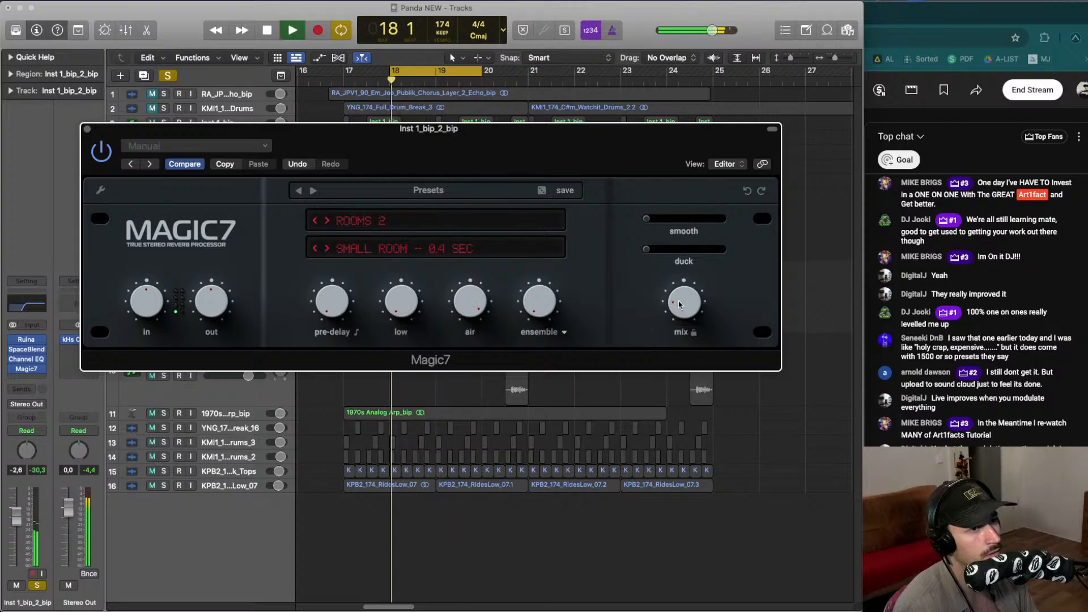
left_click_drag(682, 309, 678, 301)
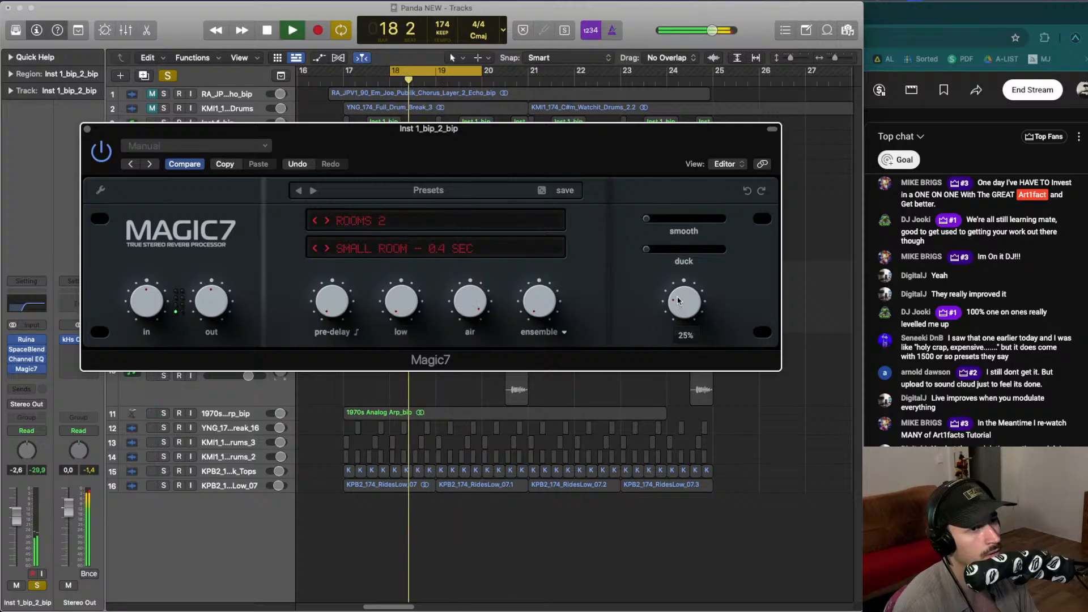
- Unsolo the bip track to hear it in the full mix during playback
left_click(37, 586)
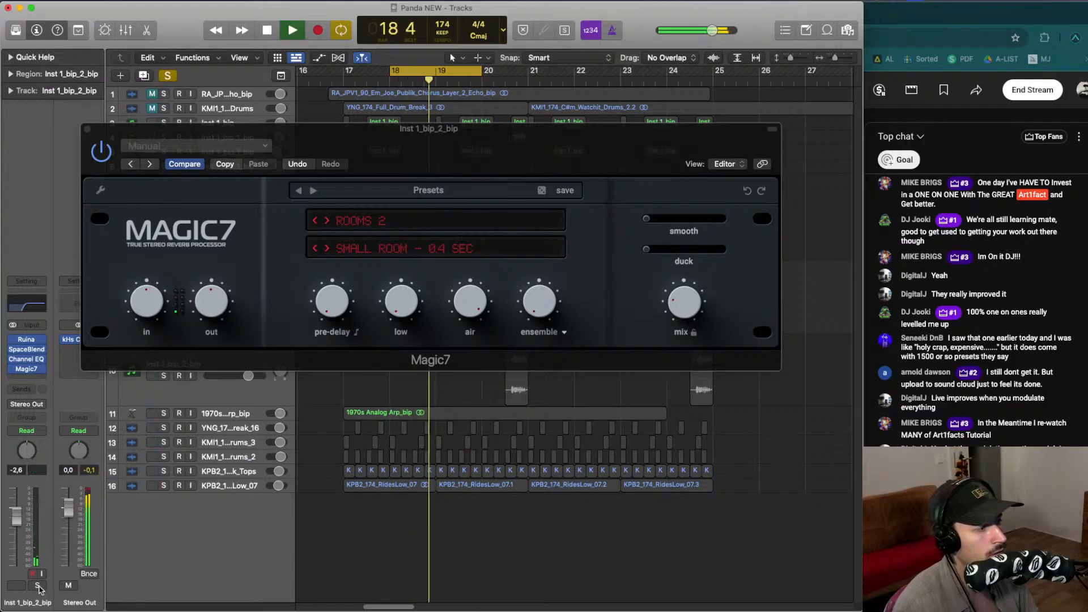
left_click(37, 586)
key("space")
key("space")
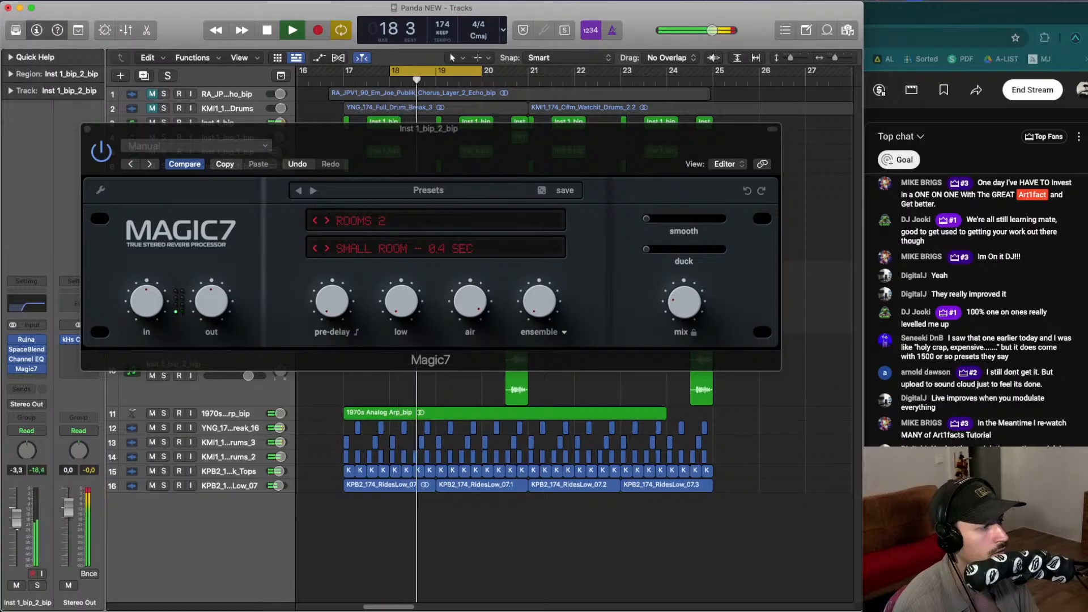
- Set Magic7's mix to about 23%, close the plugin window and play the arrangement
left_click(681, 314)
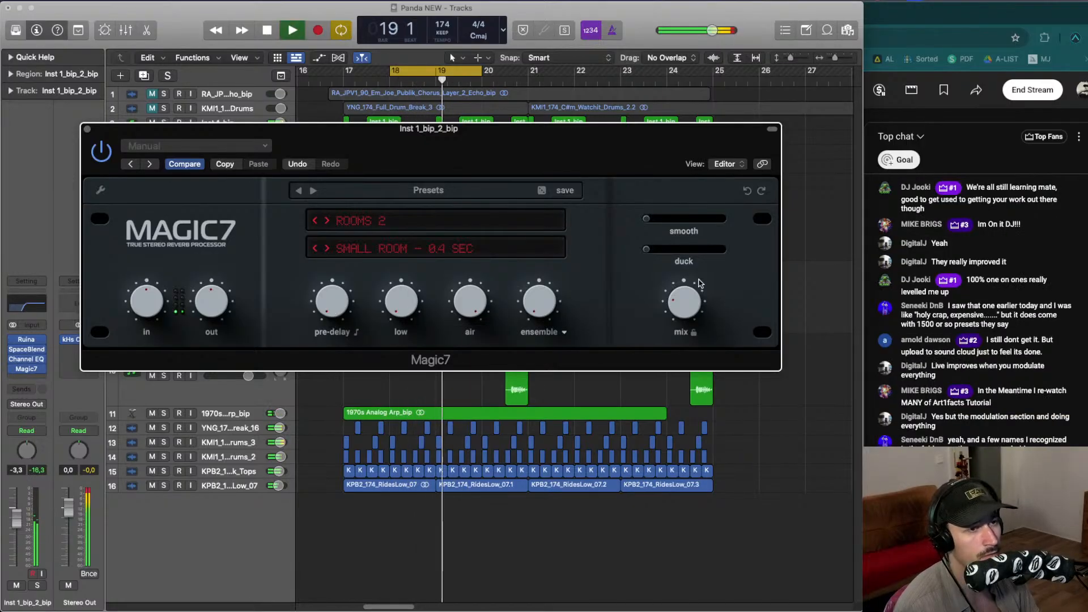
mouse_move(682, 310)
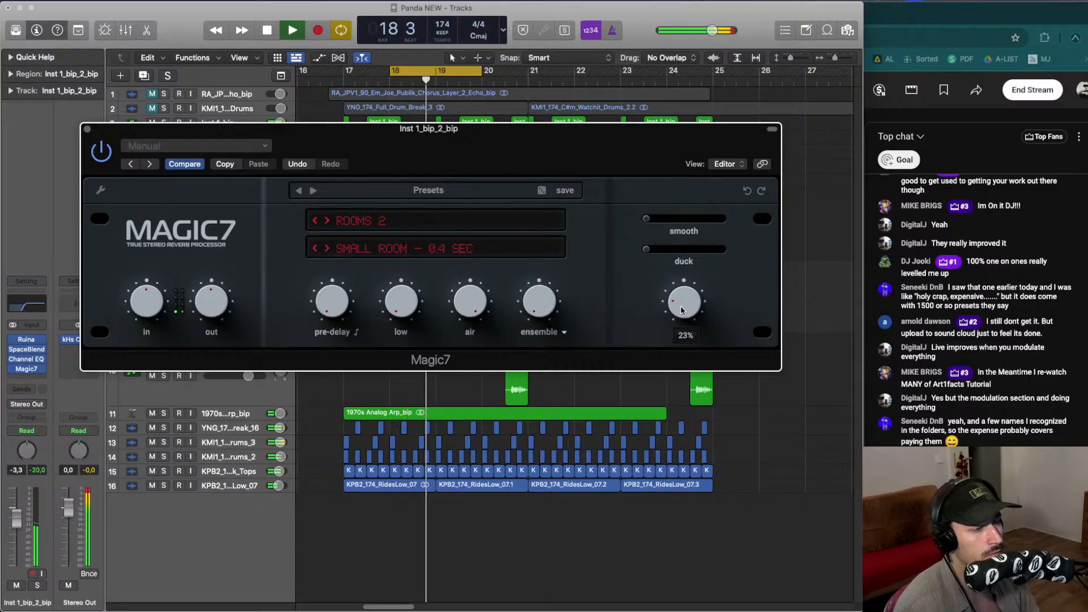
key("space")
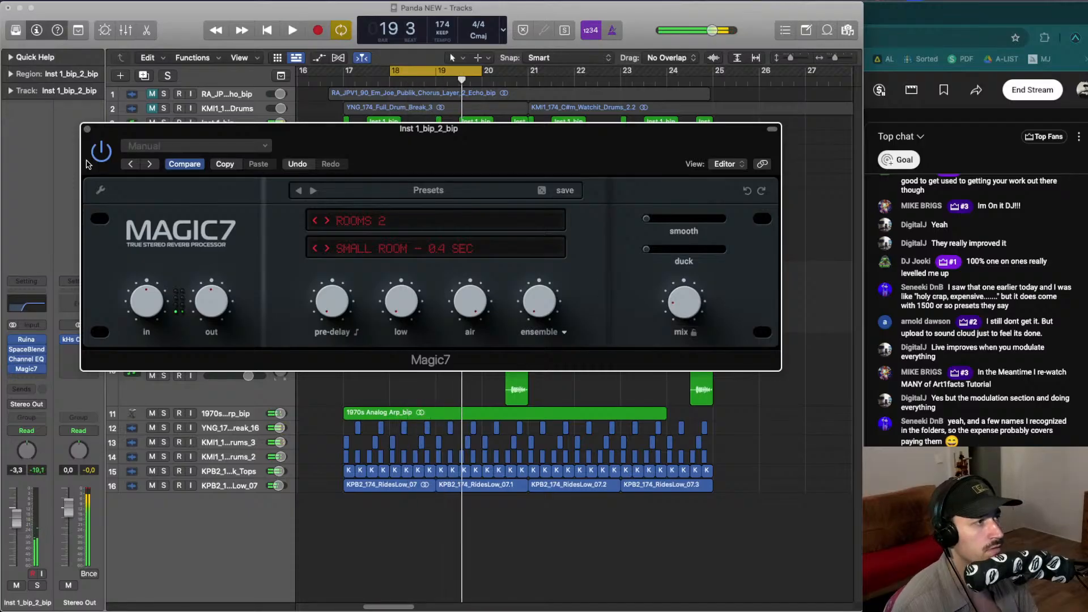
left_click(87, 130)
left_click(396, 294)
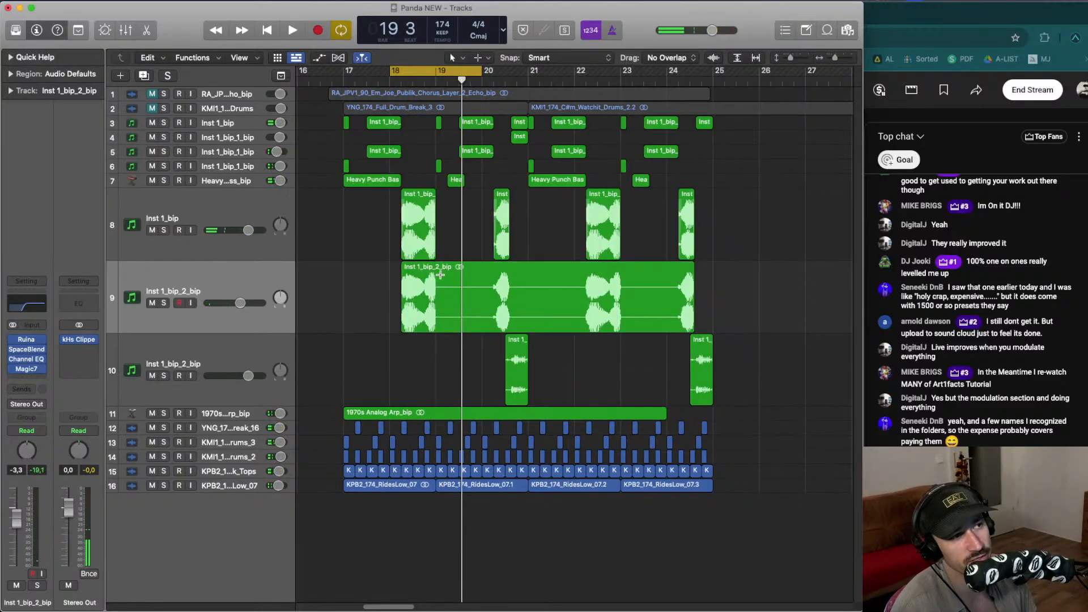
key("space")
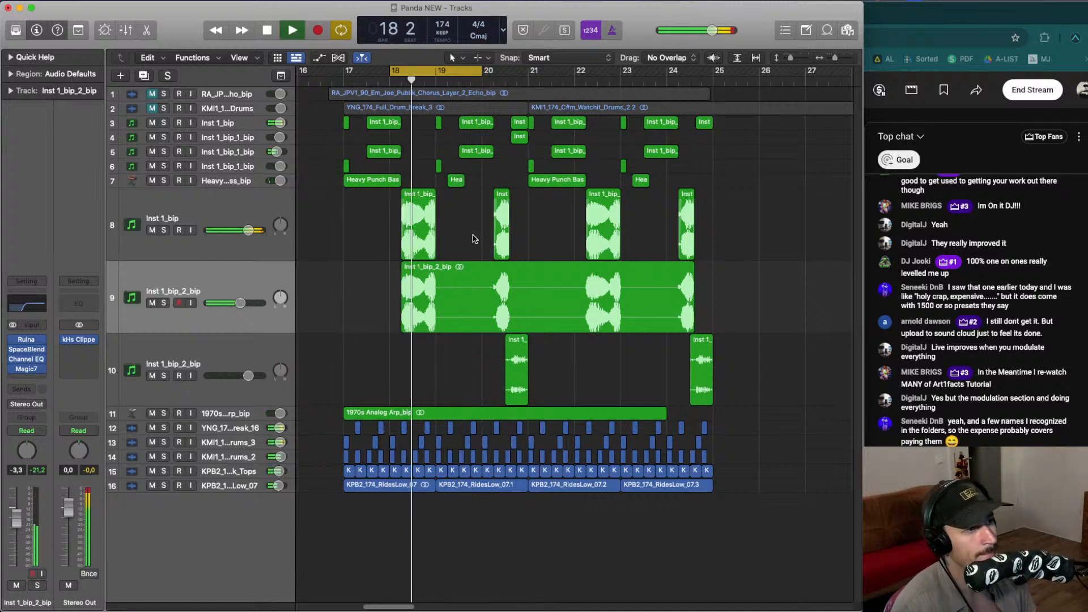
- Reset all track heights to a uniform smaller size and select the 1970s Analog Arp track
key("ctrl+alt+super+z")
key("Up")
key("ctrl+alt+super+z")
key("Down")
key("Down")
key("ctrl+alt+super+z")
key("space")
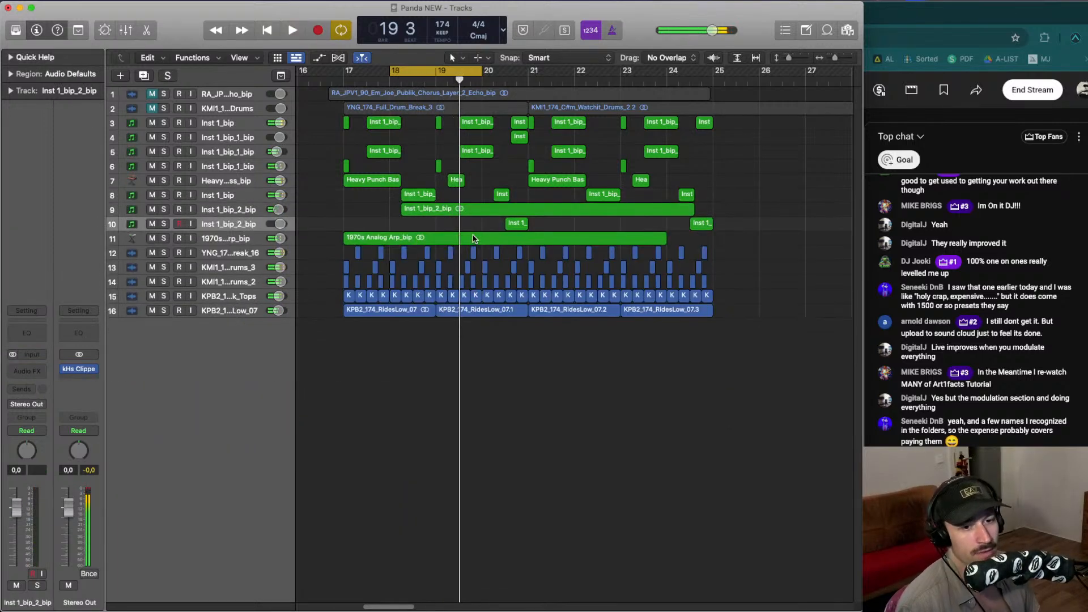
key("super+Up")
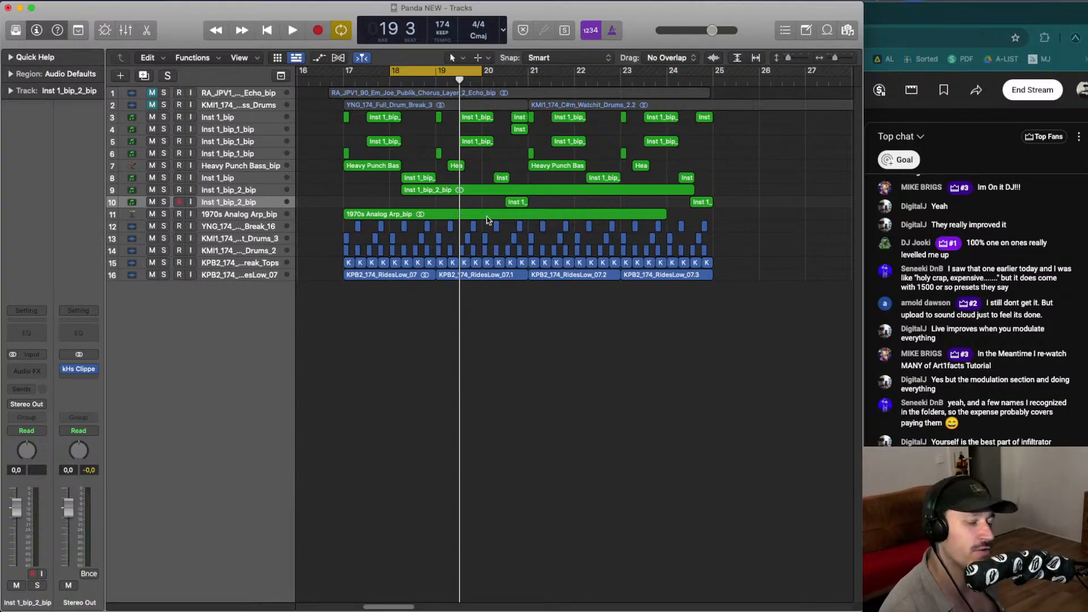
left_click(245, 214)
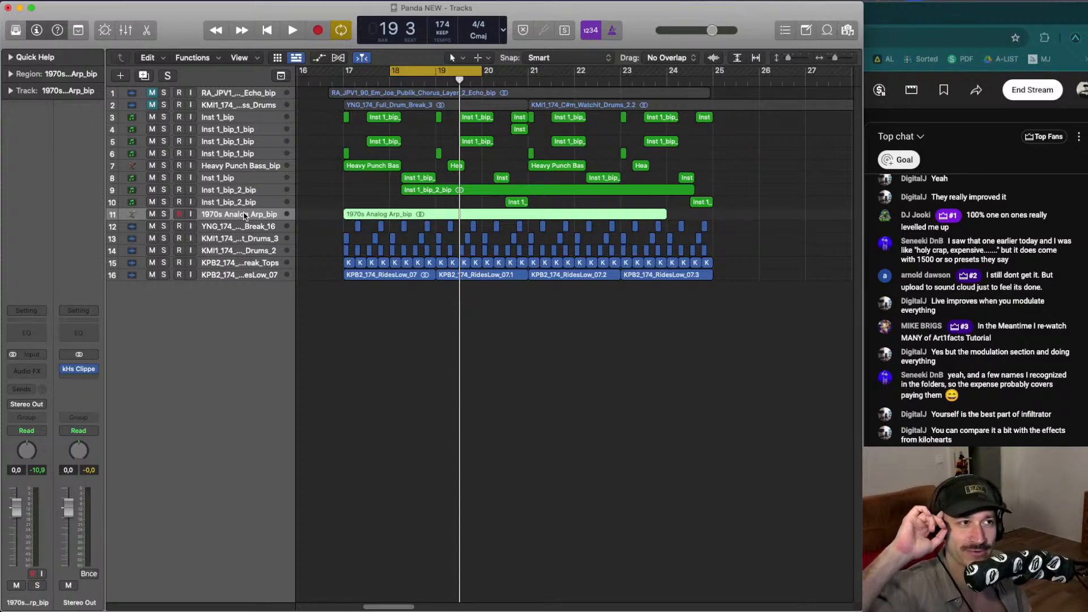
- Turn off the cycle region and play the arrangement from bar 17
mouse_move(404, 69)
left_mouse_down()
mouse_move(414, 83)
mouse_move(306, 80)
mouse_move(332, 83)
left_mouse_up()
left_click(430, 73)
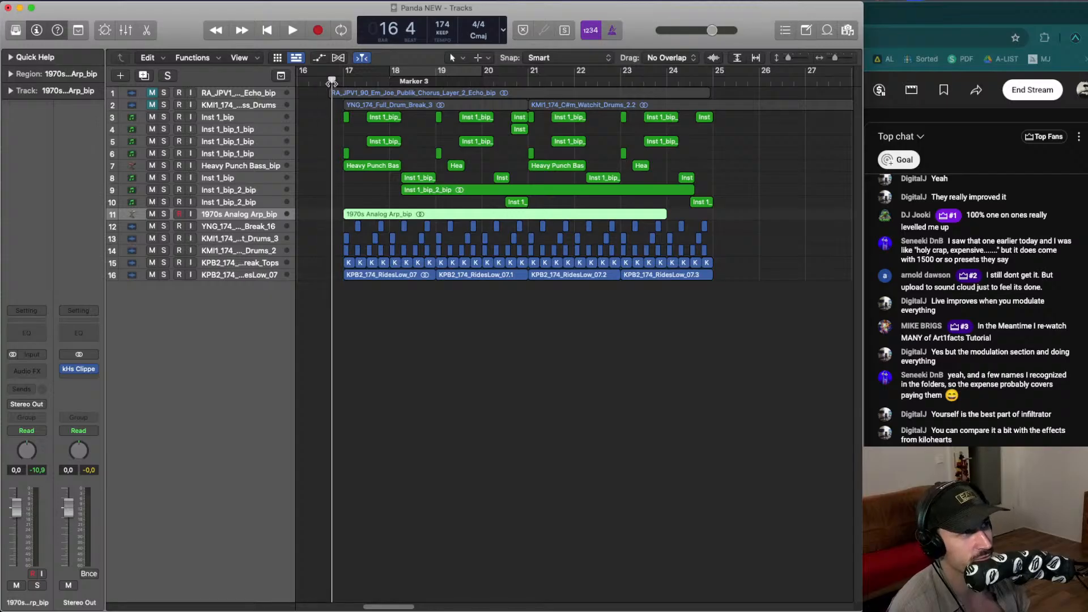
key("space")
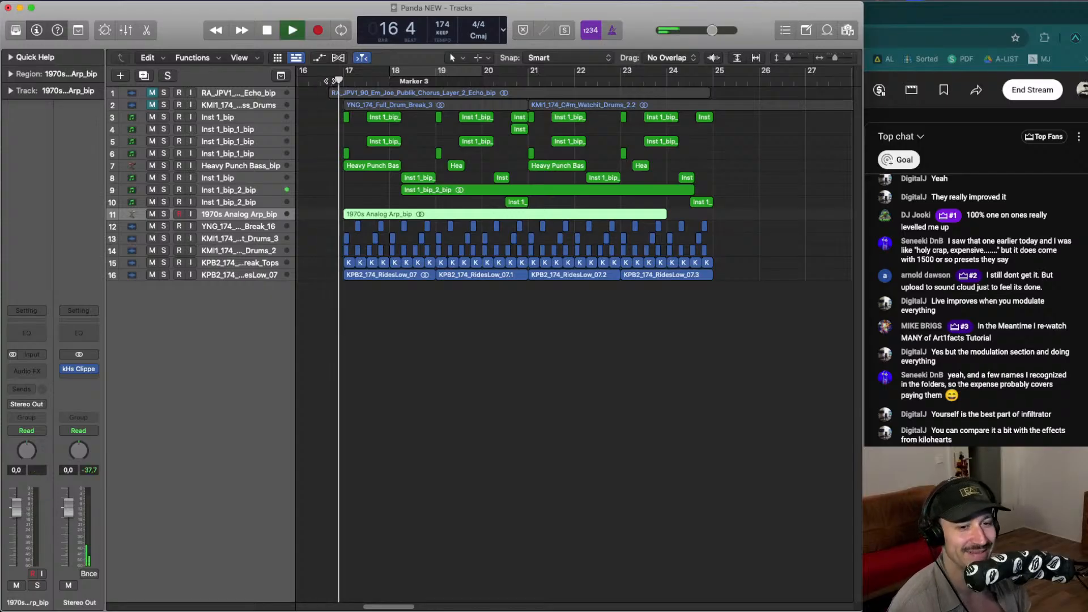
left_click(427, 341)
- Enlarge the track heights and restart playback from the start of bar 17
key("super+Down")
key("super+Down")
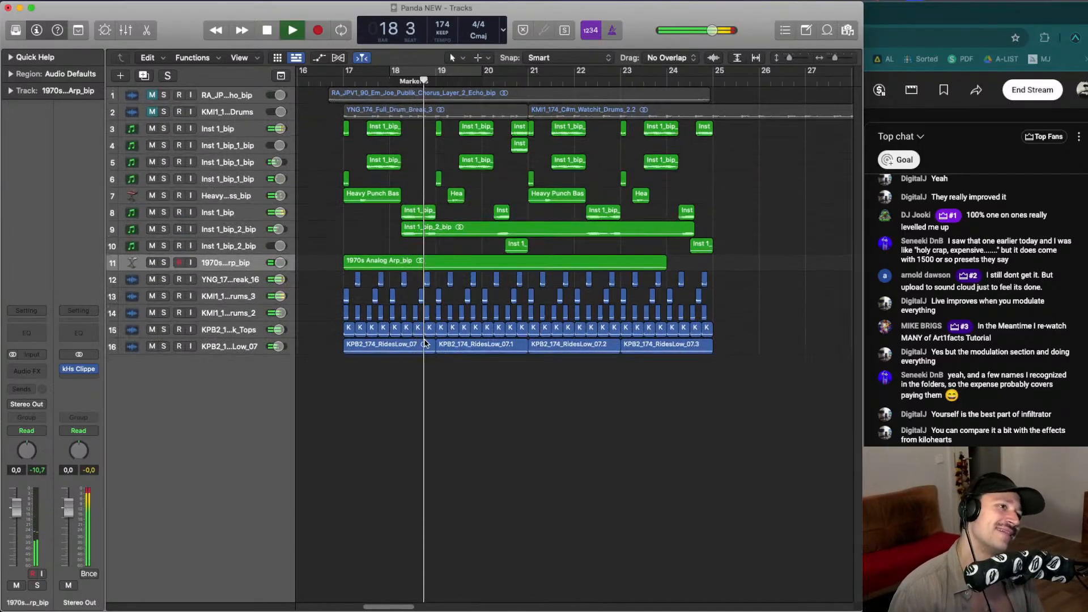
left_click(365, 91)
left_click(357, 83)
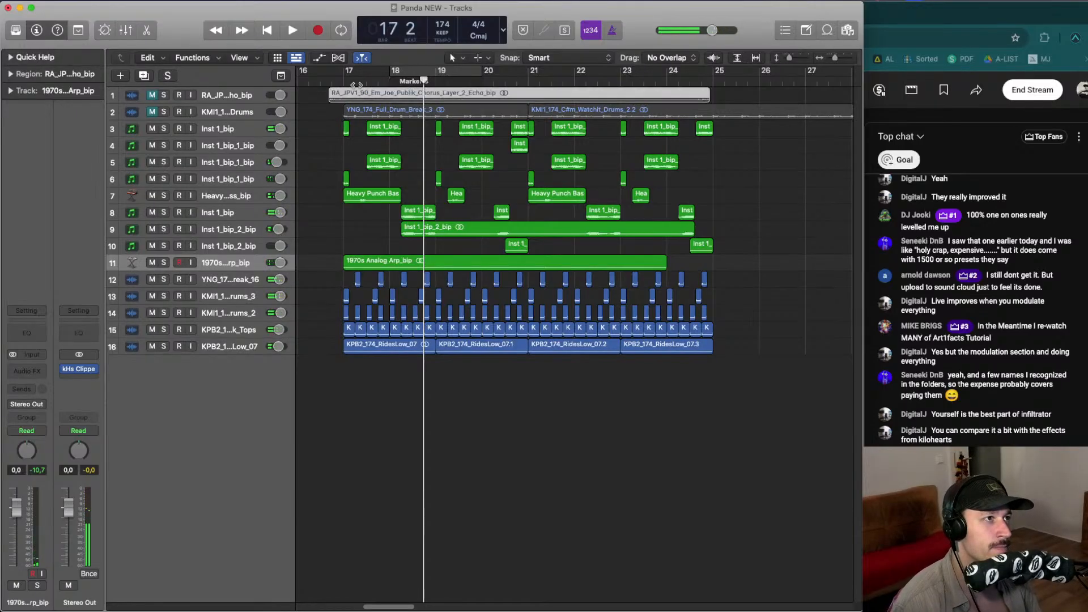
key("space")
- Select the Inst 1_bip_1_bip track on lane 5 and set a cycle region over bars 20 to 22
left_click(248, 164)
key("space")
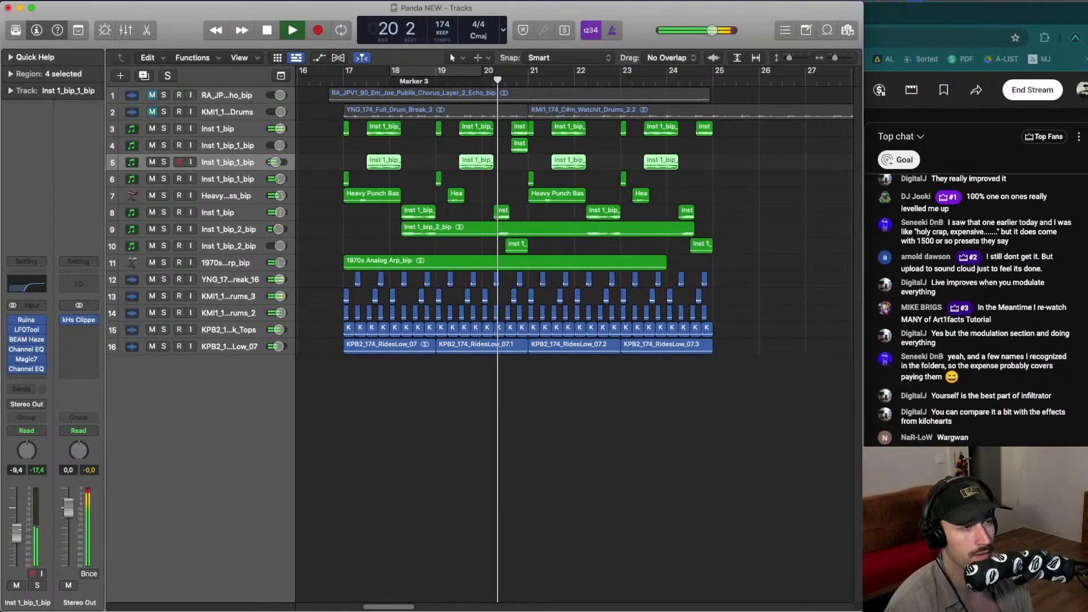
key("space")
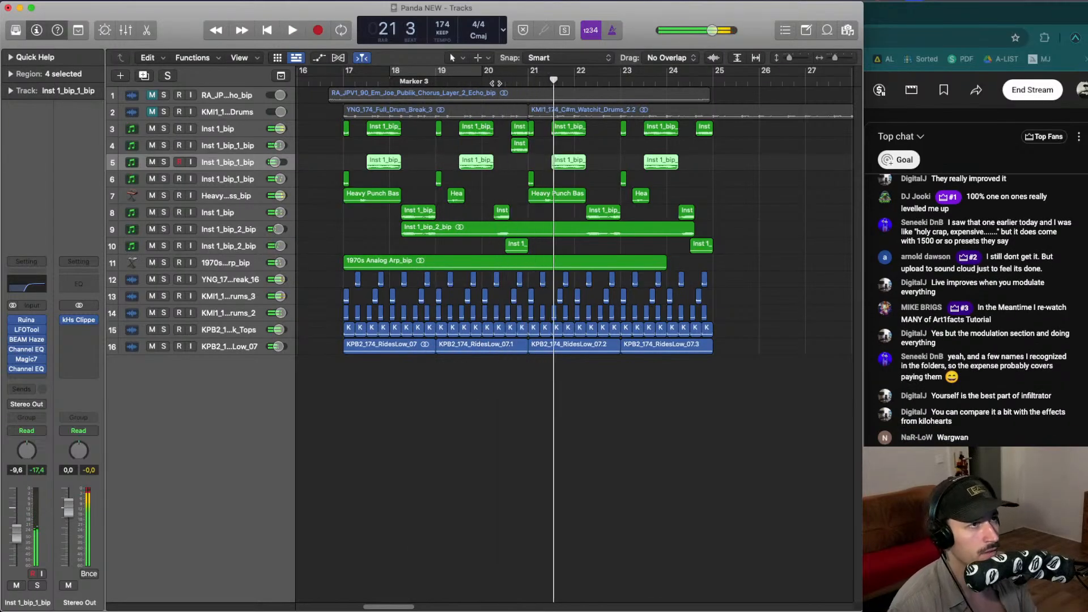
left_click(494, 83)
key("space")
left_click_drag(489, 71, 604, 102)
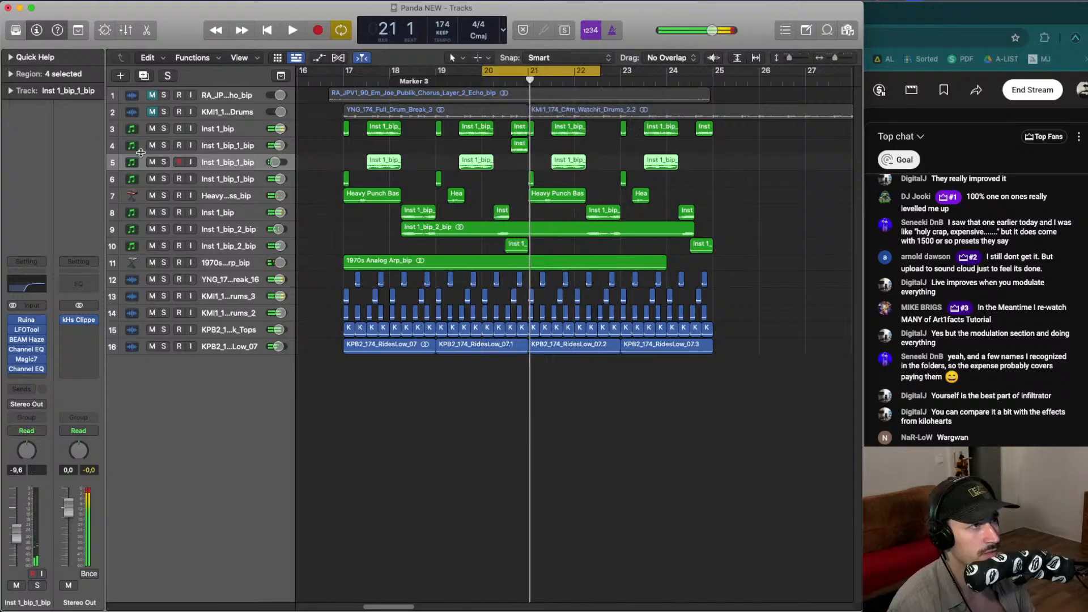
- Step through the bip layer tracks one by one while the bars 20–22 loop plays
left_click(164, 145)
left_click(164, 146)
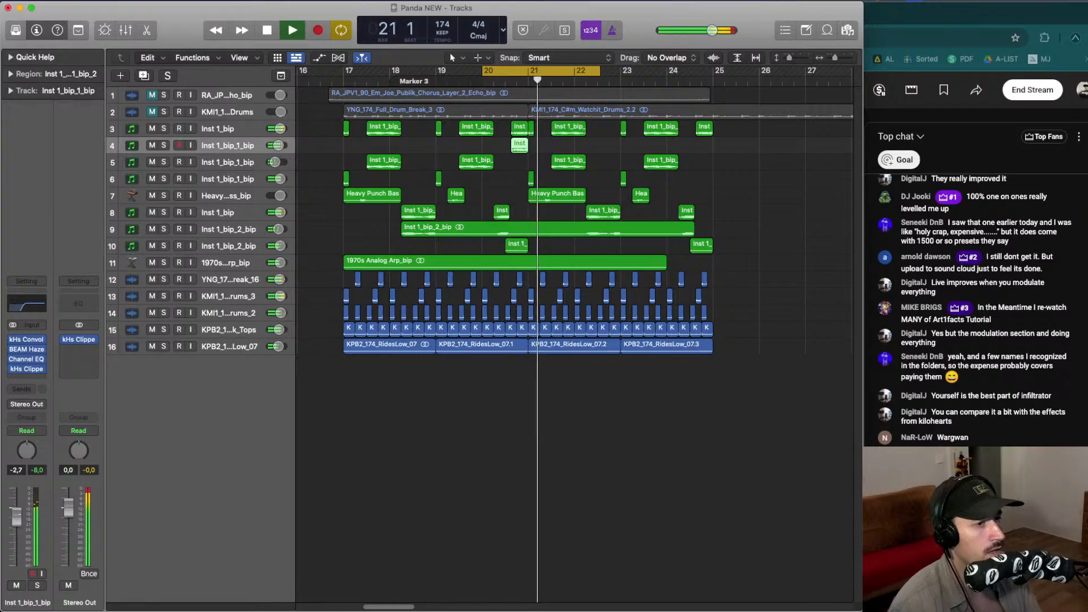
key("Down")
key("Down")
key("Down")
key("Down")
key("Down")
key("Down")
key("Down")
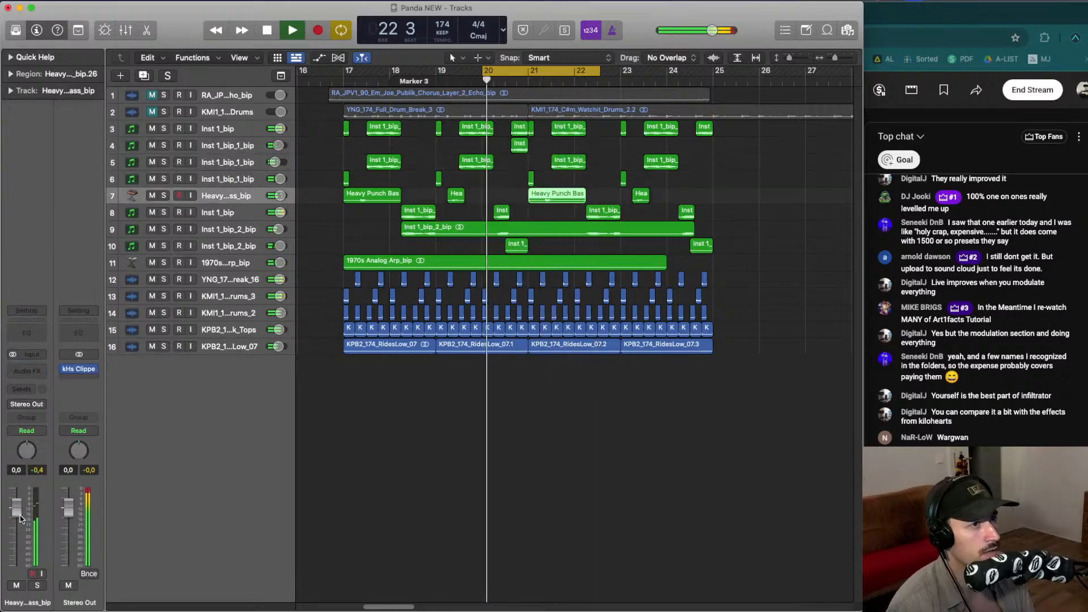
key("Up")
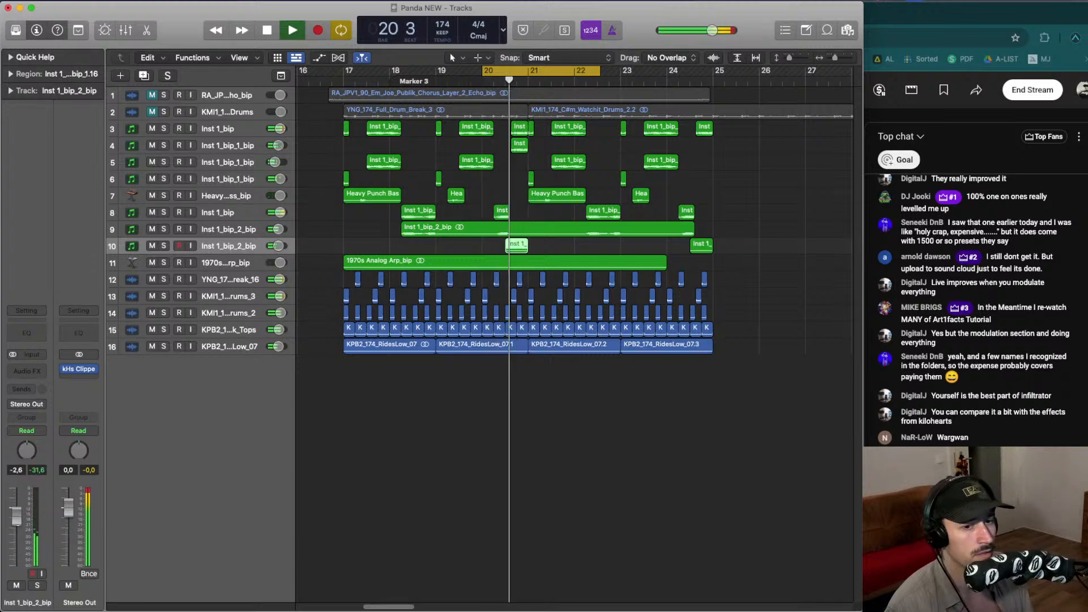
key("space")
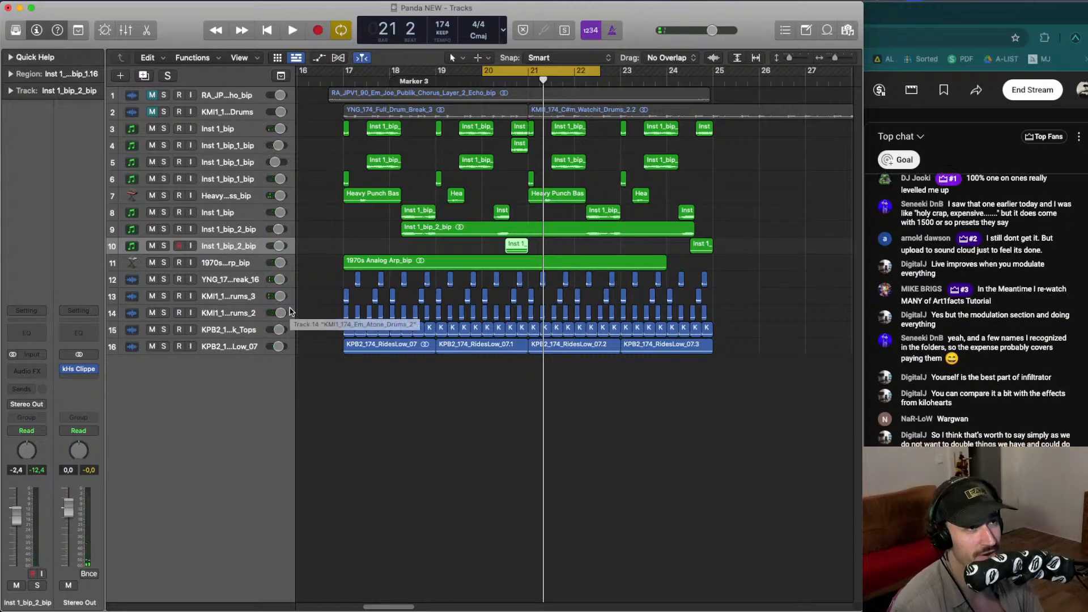
- Select the Inst 1_bip_1_bip track on lane 4 and audition the loop
left_click(229, 145)
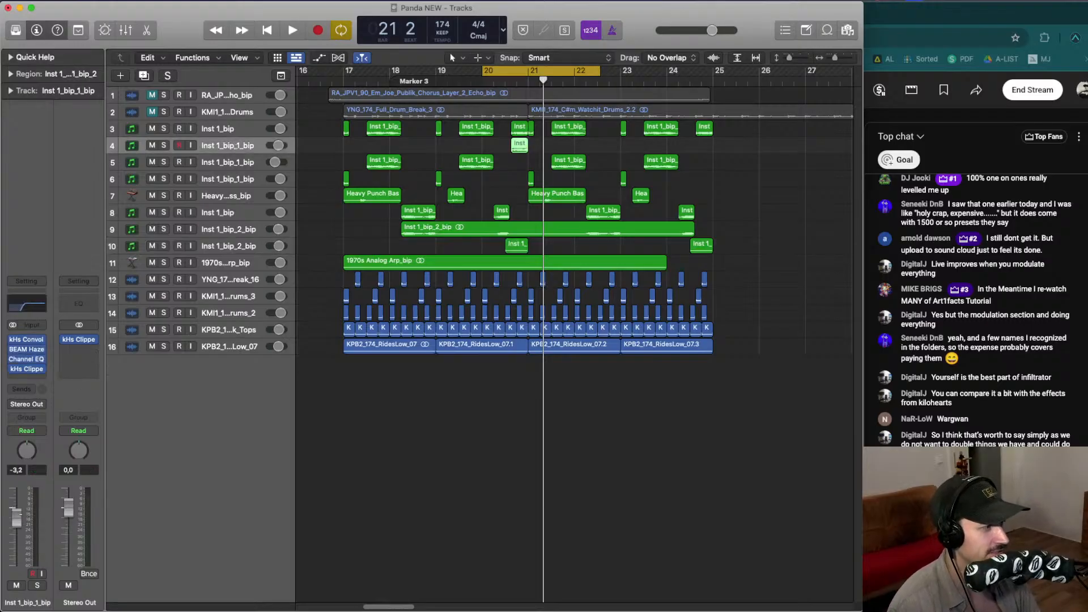
key("space")
key("space")
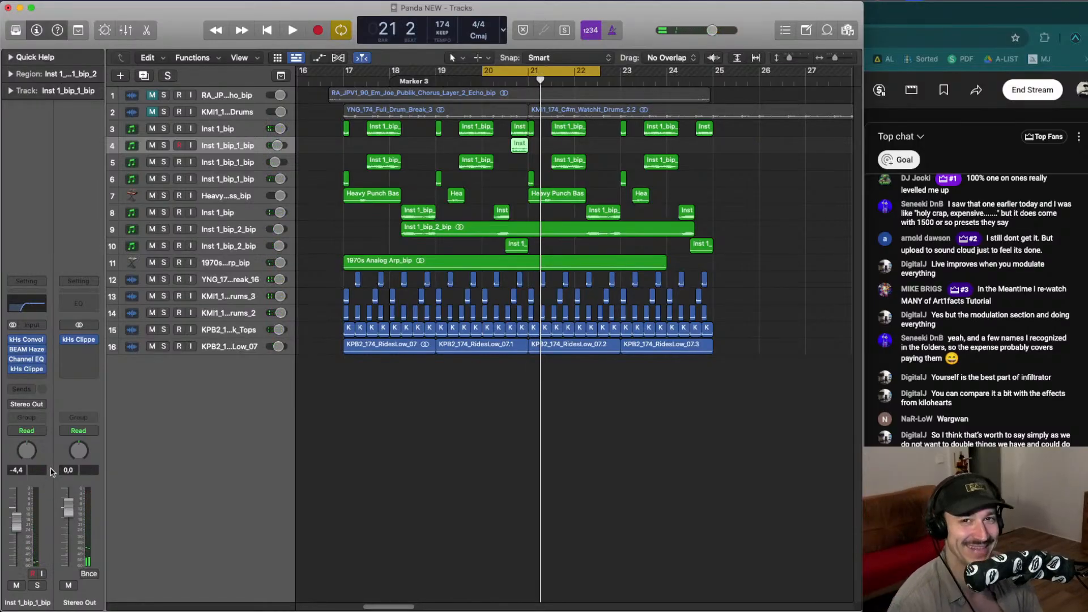
key("space")
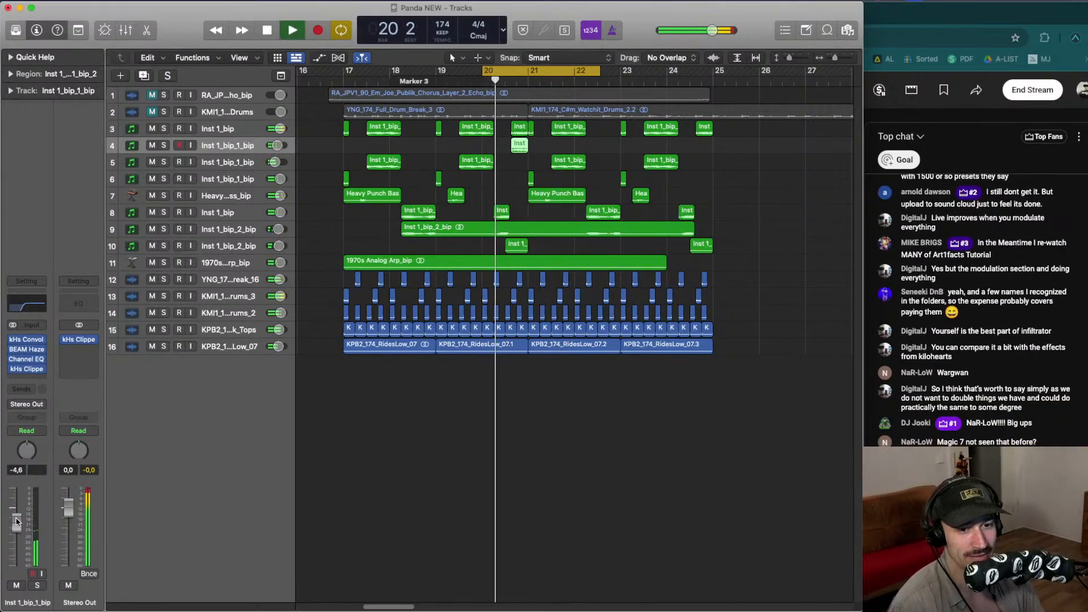
key("space")
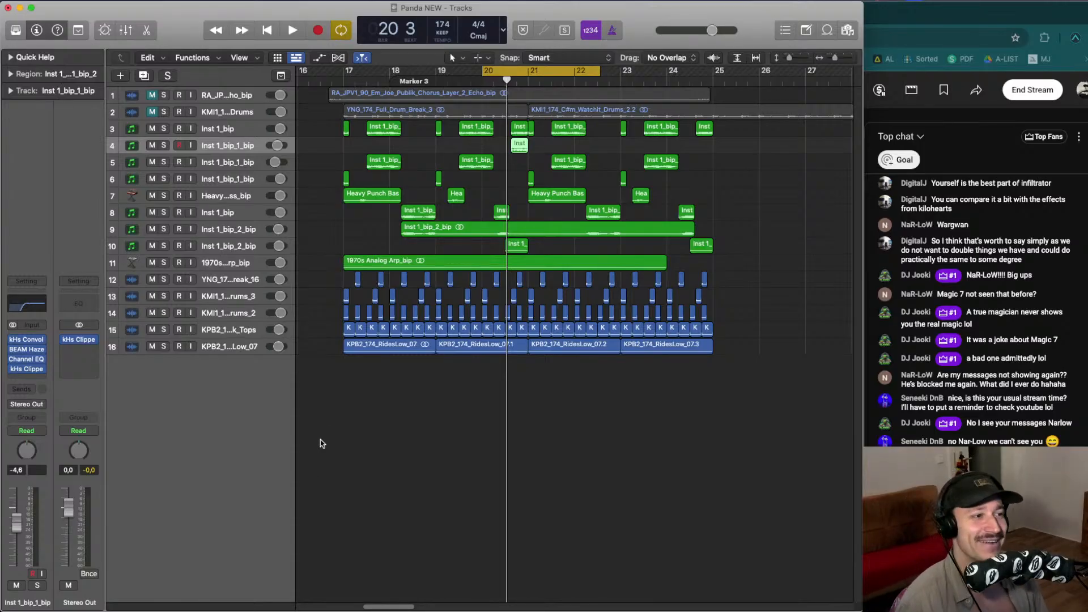
- Shrink the track view and play the arrangement again from bar 17
left_click(566, 376)
key("space")
scroll(566, 376, "down", 3)
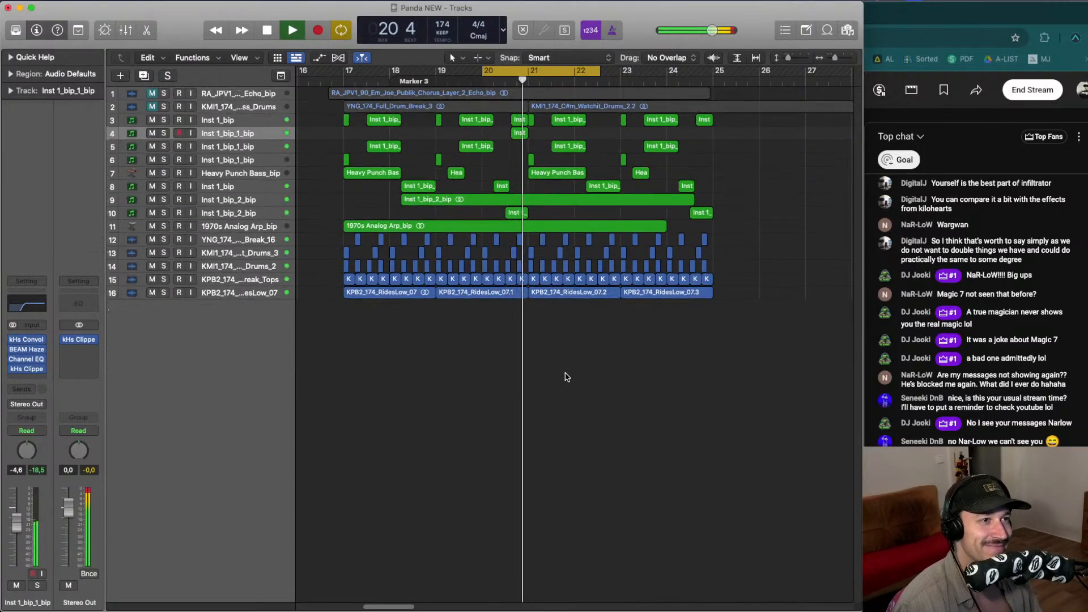
key("space")
left_click(505, 68)
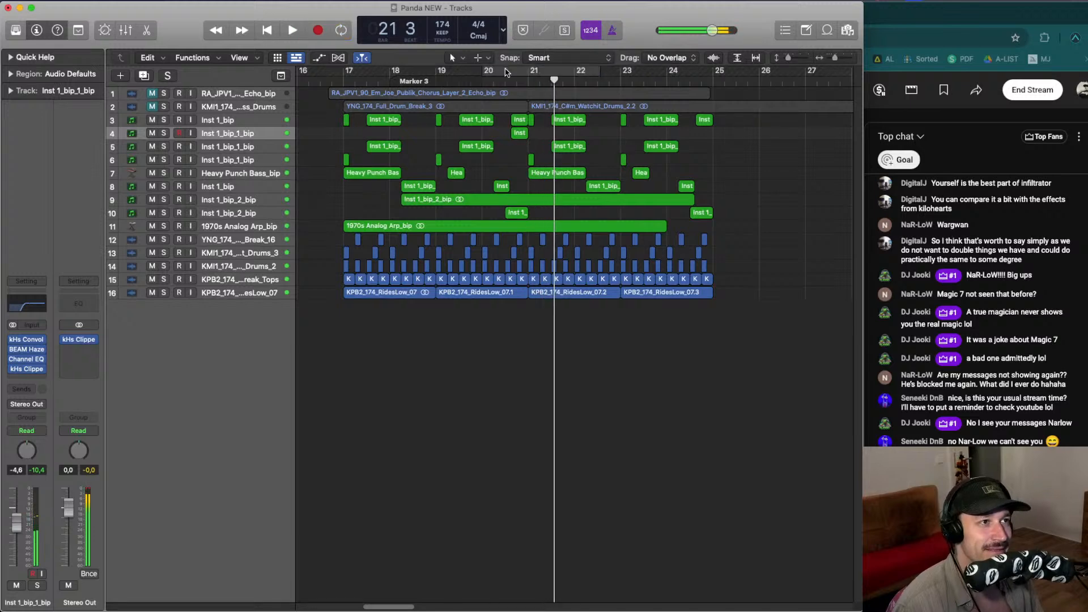
left_click(355, 75)
key("space")
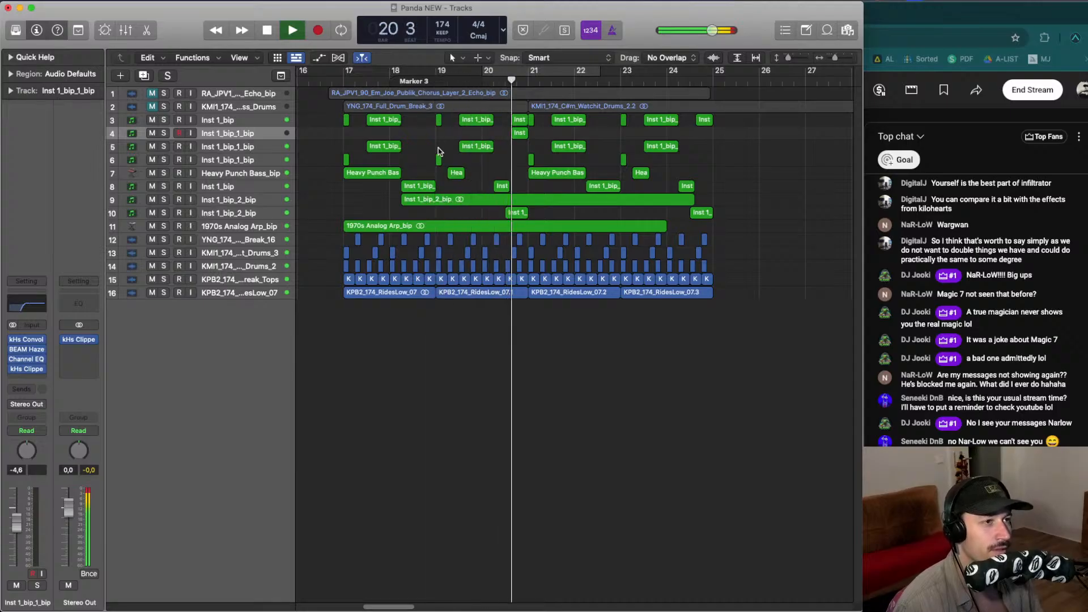
- Set a cycle region over bars 17 to 25, solo the Inst 1_bip track on lane 3 and play the loop
key("space")
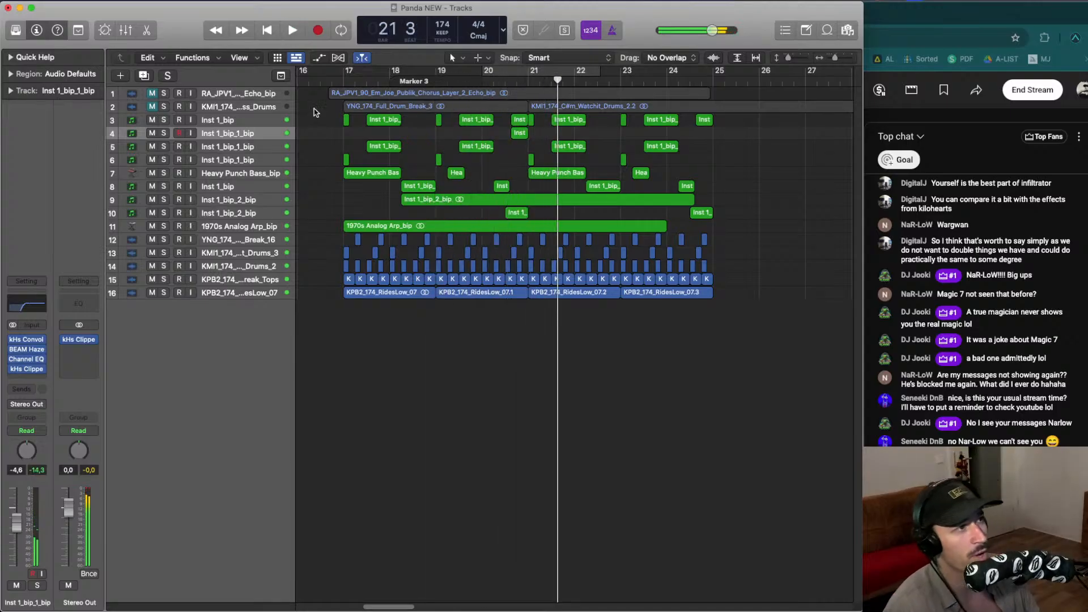
left_click_drag(342, 78, 712, 73)
left_click(165, 121)
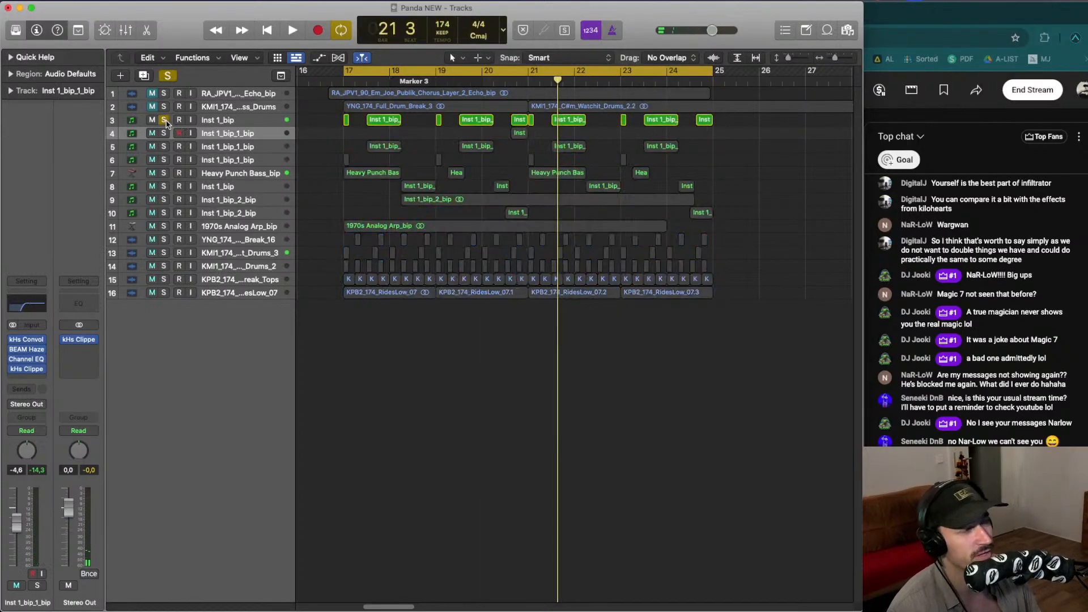
left_click(191, 121)
left_click(214, 121)
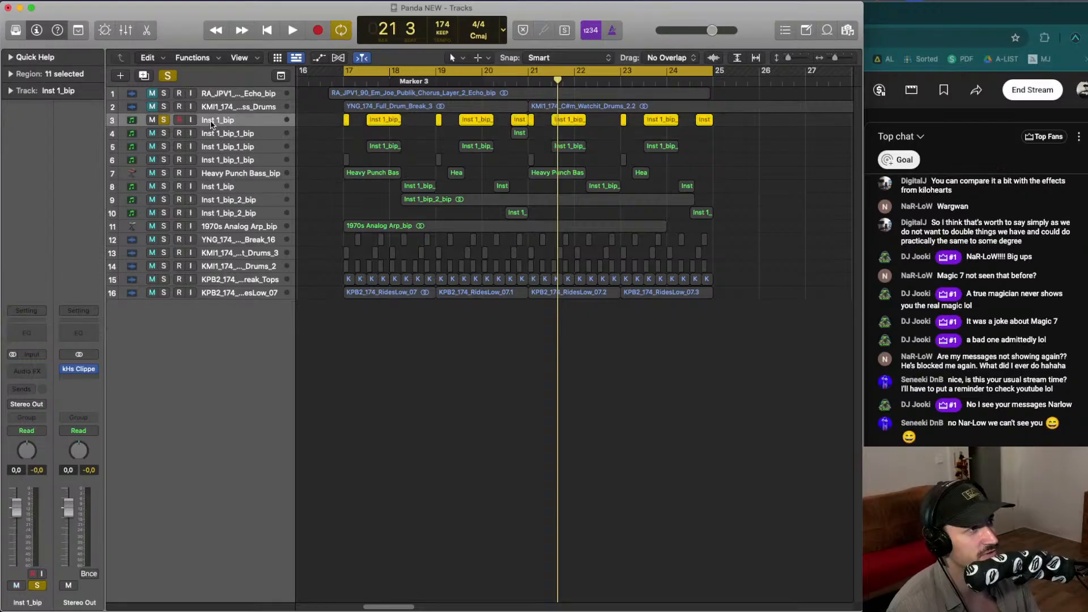
key("space")
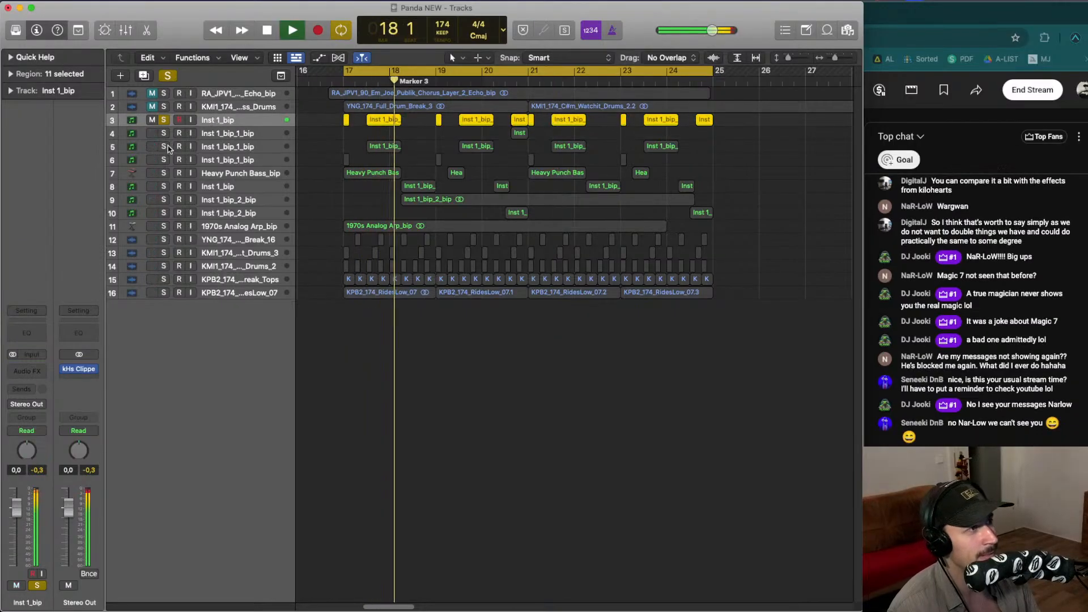
- Audition the bip layer on lane 5, then switch the solo to the Inst 1_bip_1_bip track on lane 4 and play
mouse_move(254, 148)
left_mouse_down()
mouse_move(254, 122)
mouse_move(249, 146)
left_mouse_up()
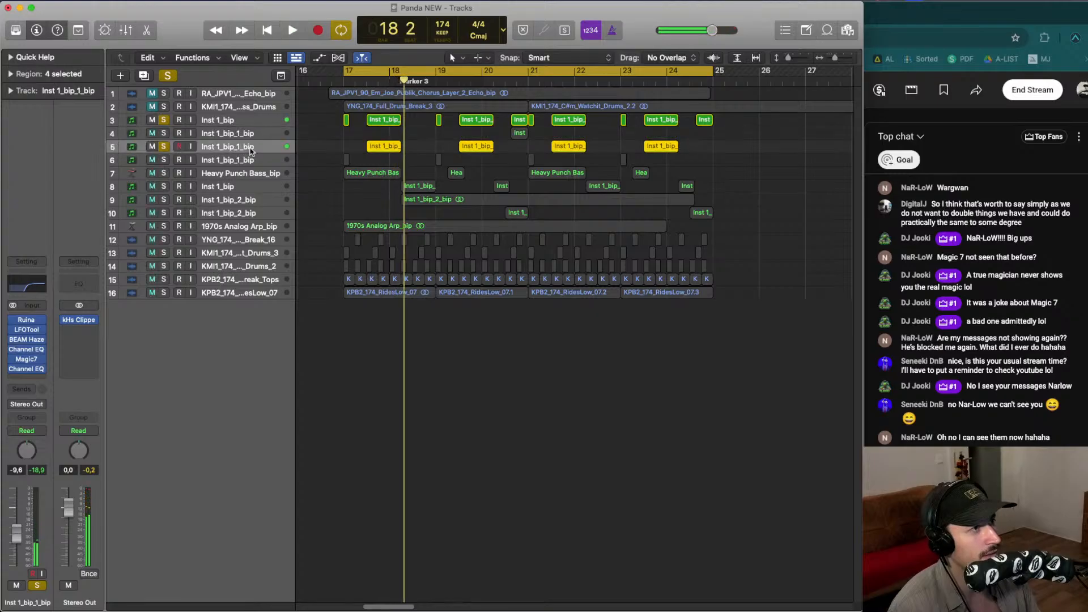
key("space")
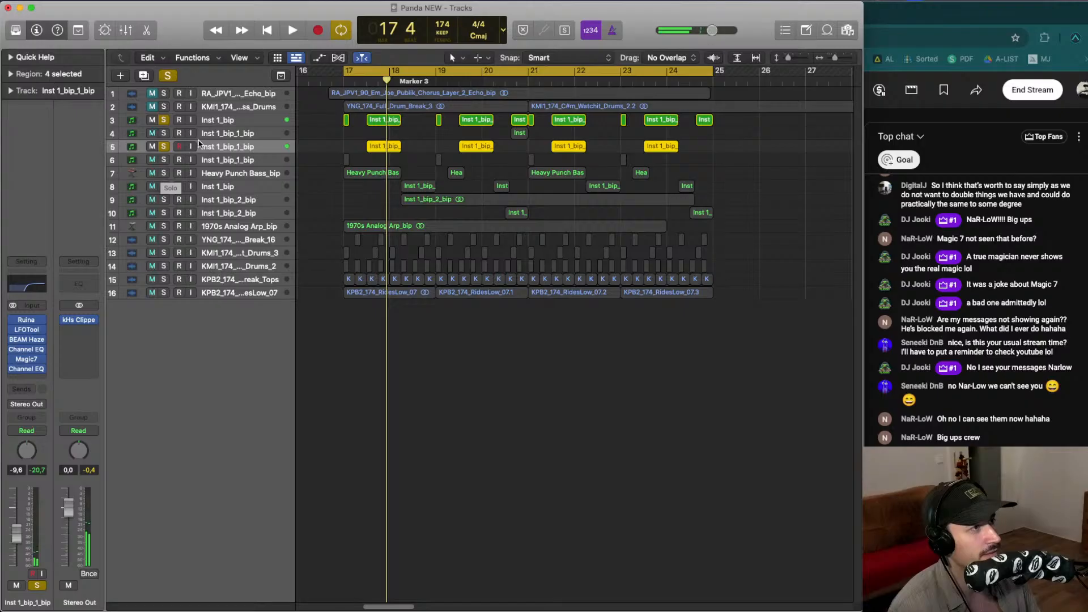
left_click(227, 137)
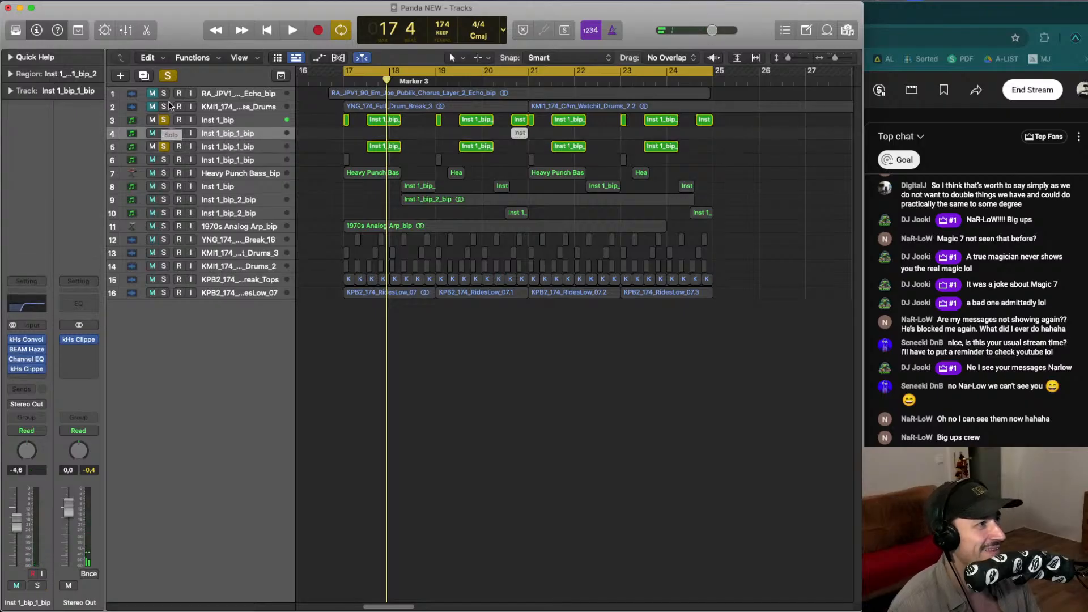
left_click(165, 120)
left_click(166, 147)
left_click(163, 133)
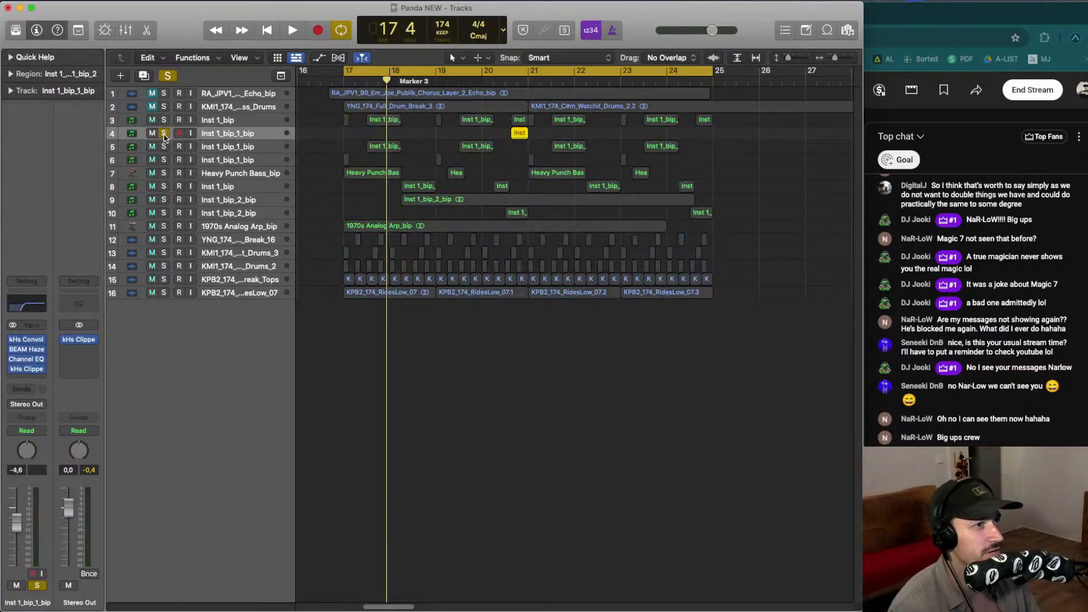
key("space")
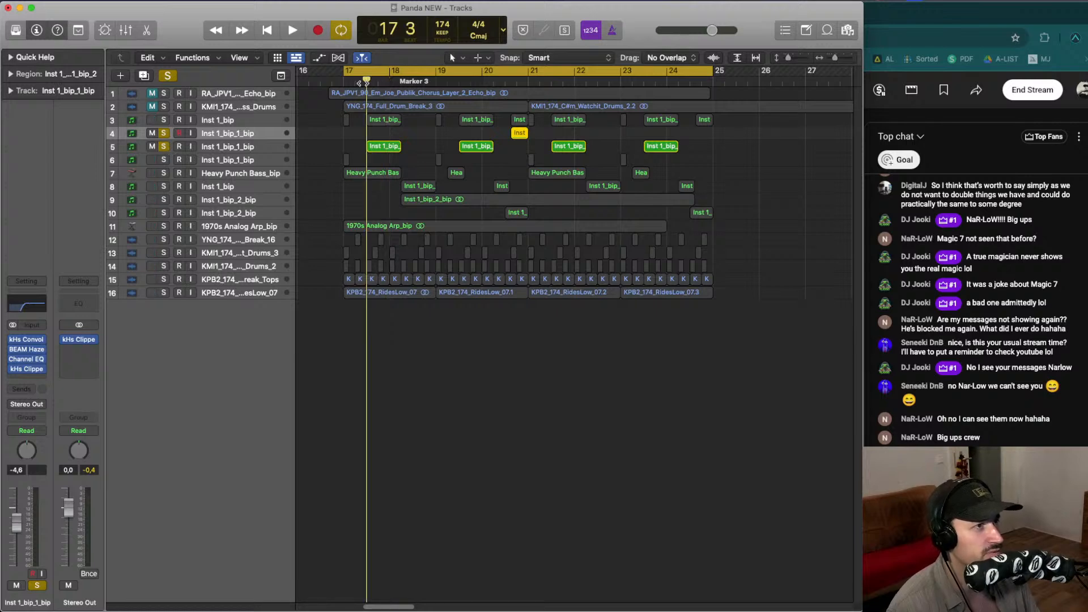
- Add the lane 6 bip, Heavy Punch Bass_bip and lane 8 Inst 1_bip tracks to the solo and audition them
left_click(163, 160)
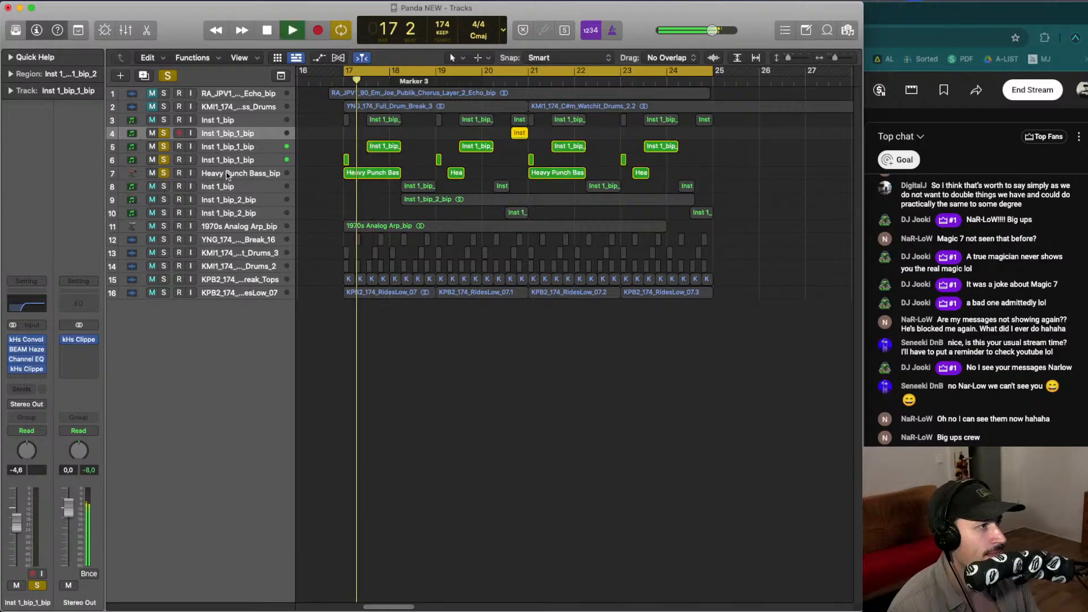
left_click(152, 176)
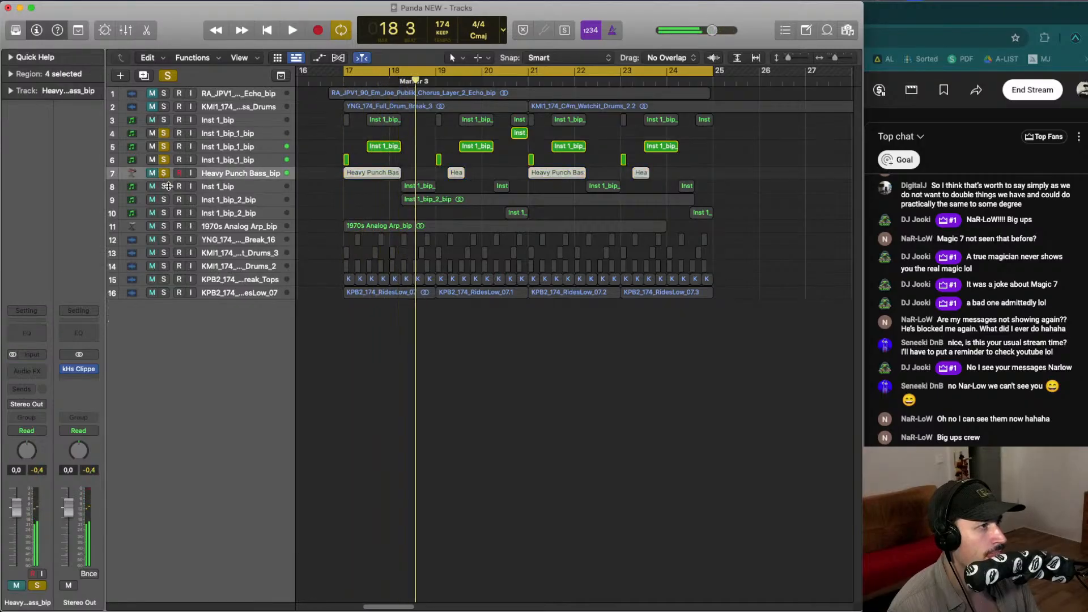
left_click(163, 187)
left_click(182, 190)
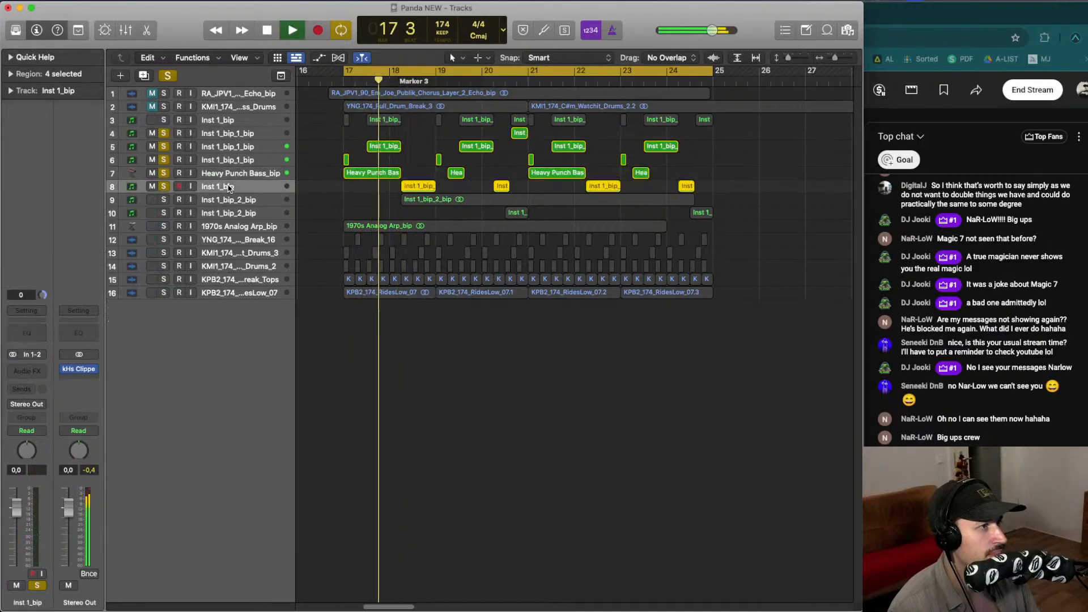
left_click(231, 199)
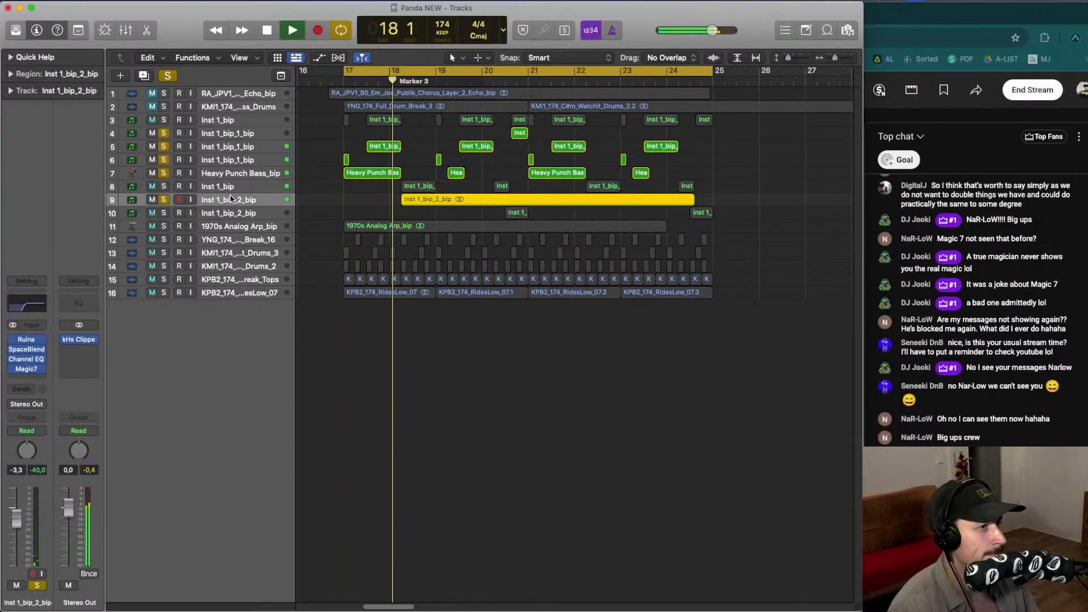
key("space")
- Clear all solos and move the Inst 1_bip_2_bip track up to lane 7 beside the other bip layers
left_click_drag(231, 199, 234, 184)
left_click(240, 136, "shift")
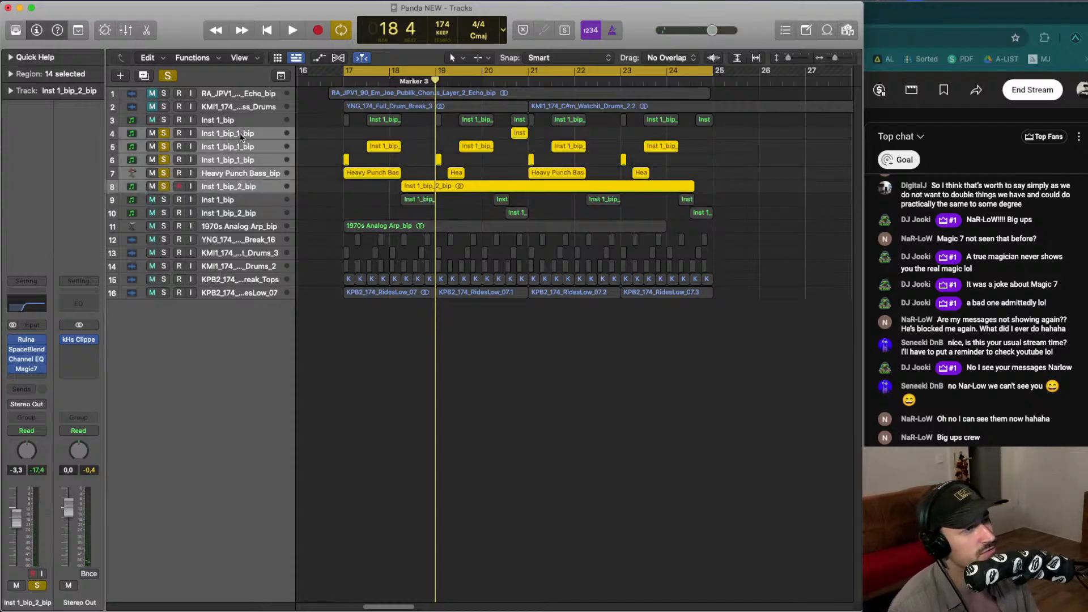
key("space")
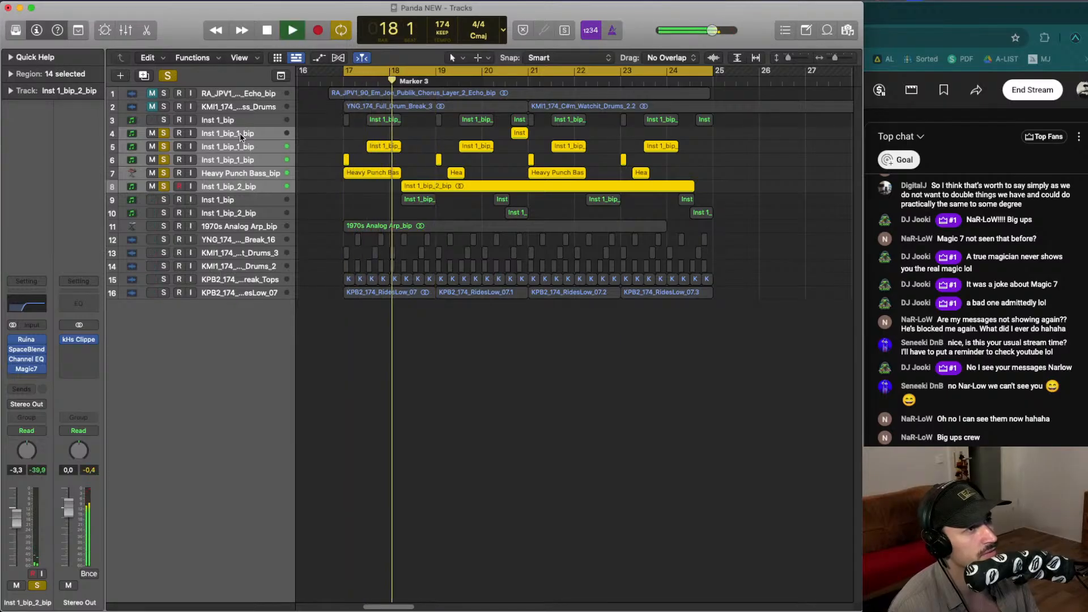
key("ctrl+s")
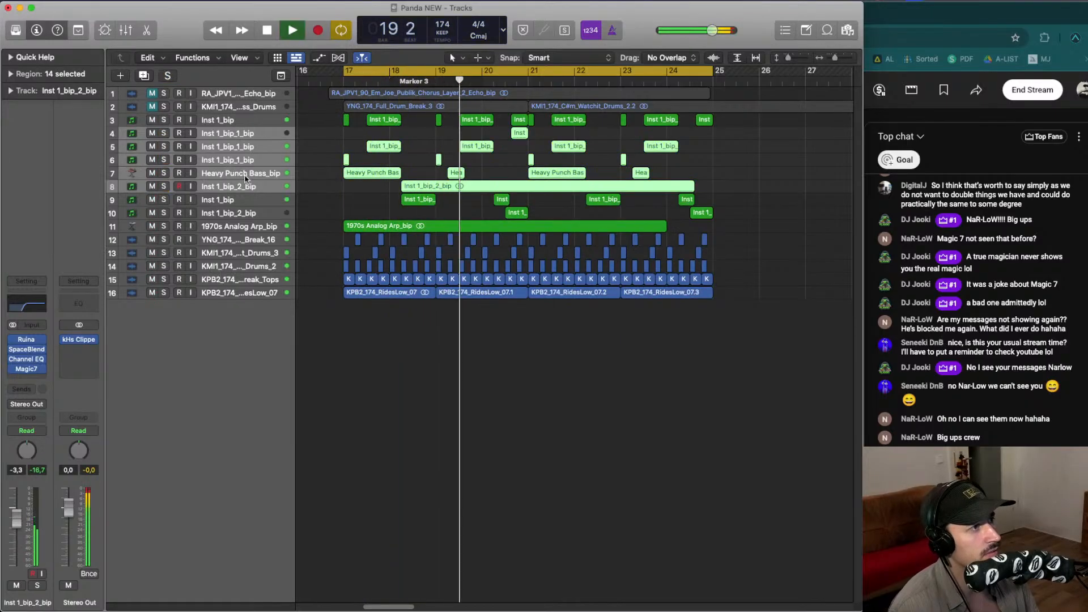
mouse_move(233, 173)
left_mouse_down()
mouse_move(244, 179)
mouse_move(235, 166)
left_mouse_up()
- Select the 1970s Analog Arp_bip track and undo the last three edits
key("space")
key("Down")
left_click(236, 183)
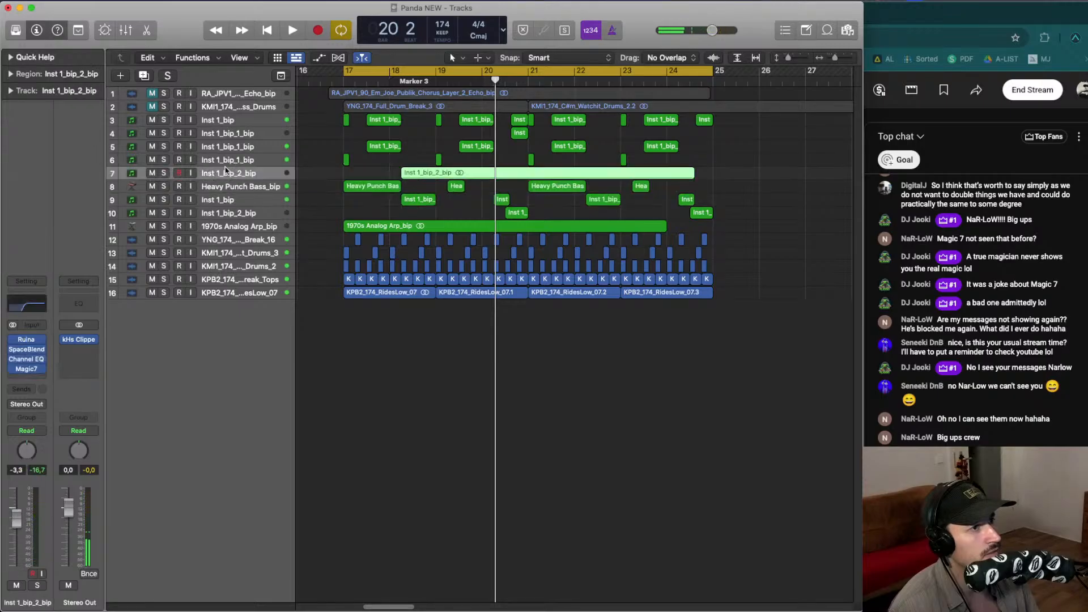
left_click(245, 230)
key("ctrl+z")
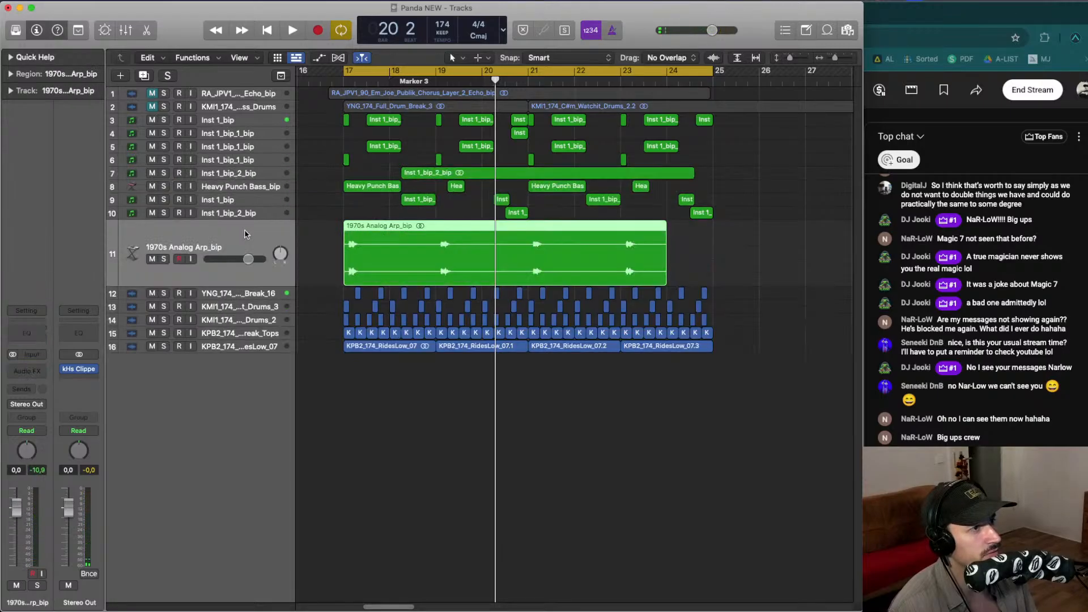
key("ctrl+z")
key("ctrl+z")
- Solo the four bip layer tracks on lanes 4 to 7 together and audition them in the loop
key("space")
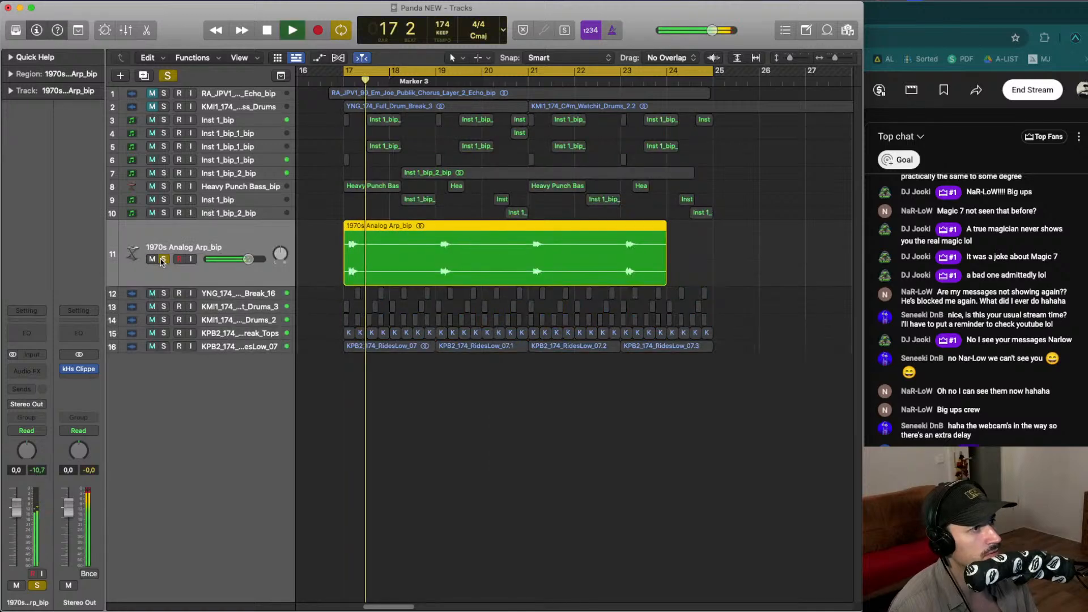
key("space")
left_click(207, 175)
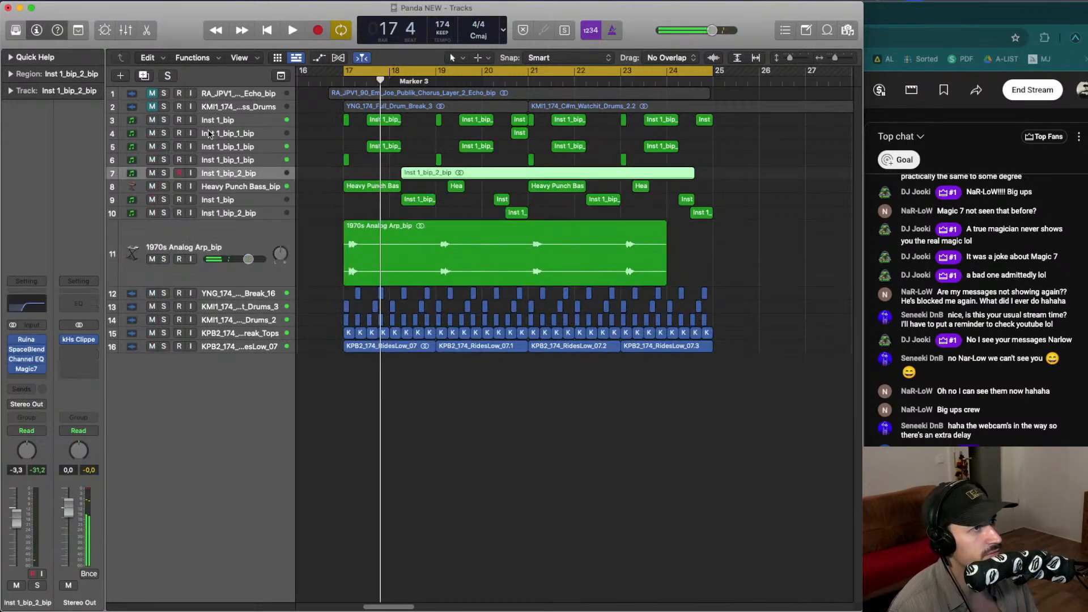
key("space")
left_click_drag(163, 133, 166, 175)
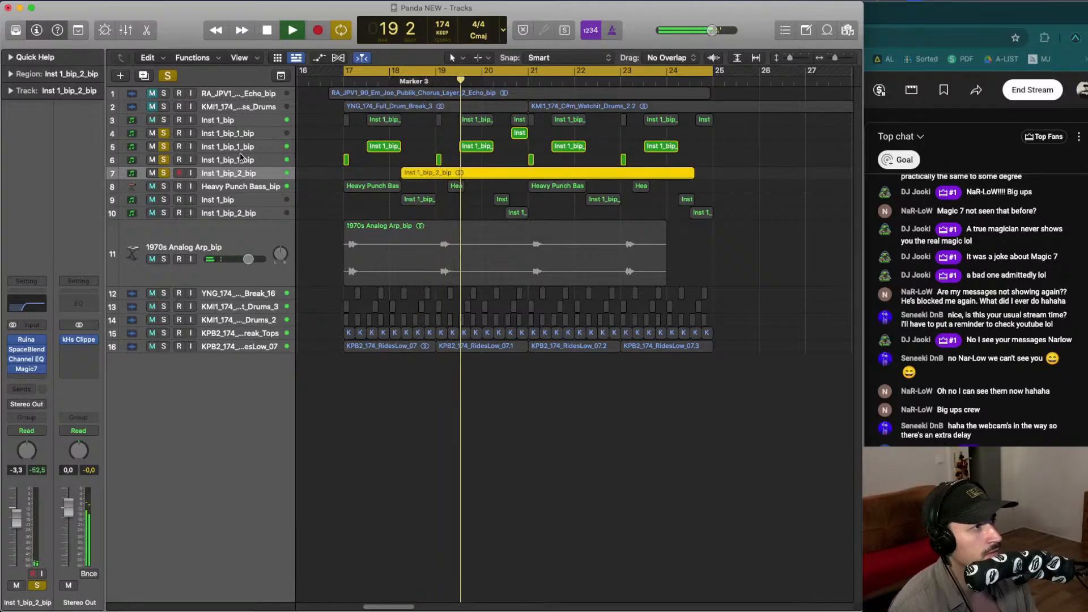
key("space")
- Create a summing track stack from the selected bip layer tracks
left_click(233, 134, "shift")
right_click(234, 133)
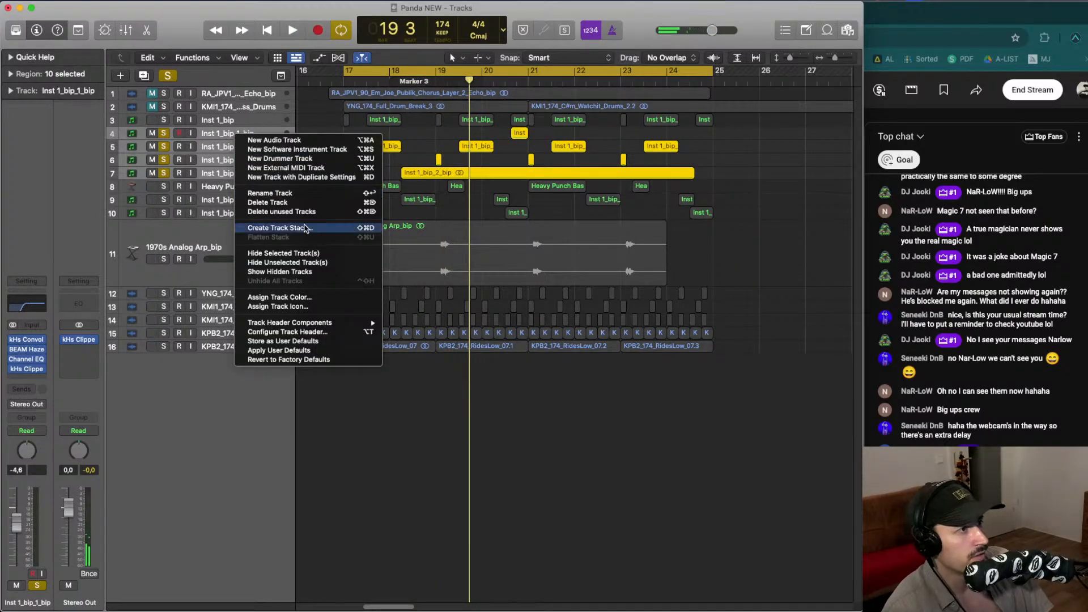
left_click(313, 228)
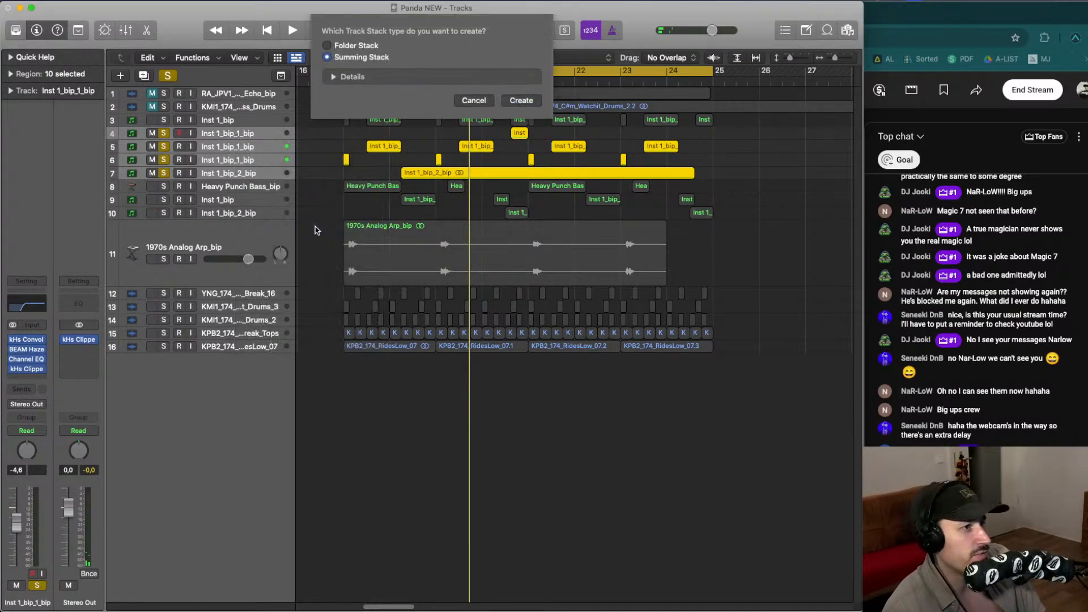
key("Return")
- Rename the new stack LAYERS, solo it and audition the loop
double_click(226, 133)
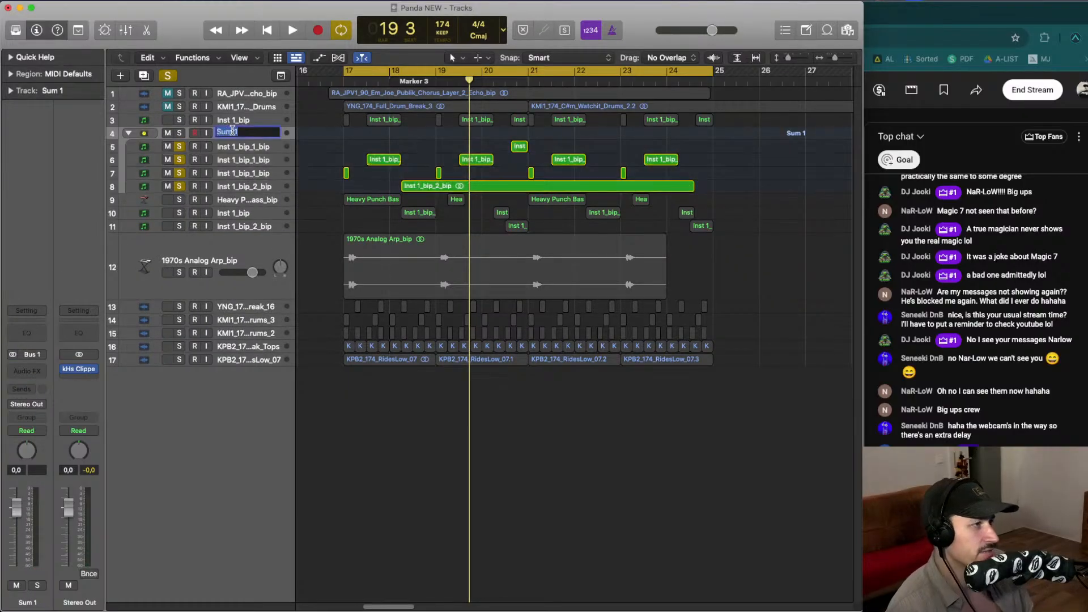
type("LAYERS")
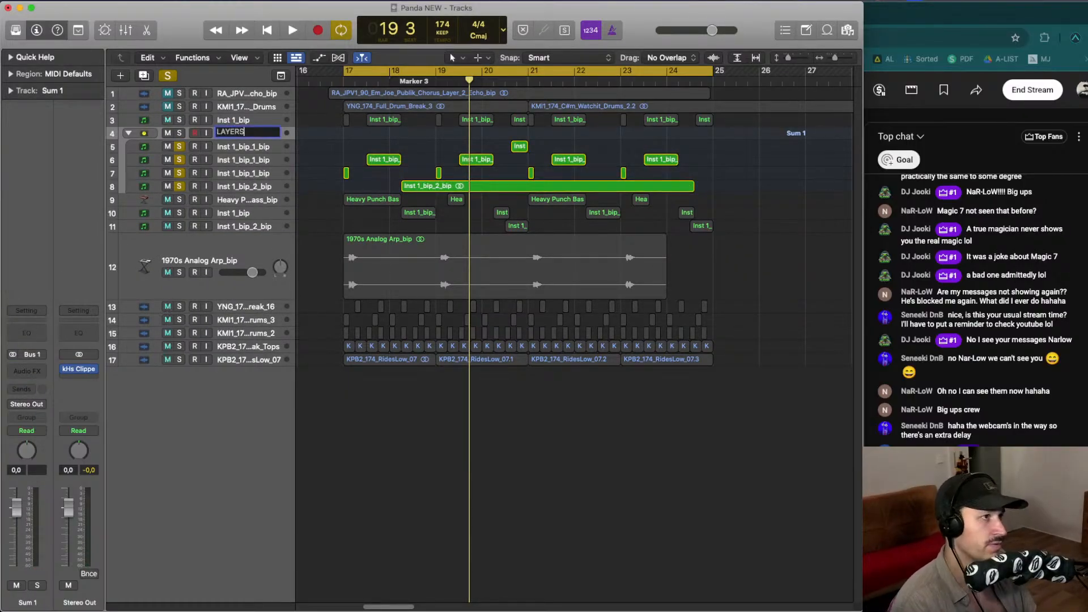
key("Return")
left_click(181, 135)
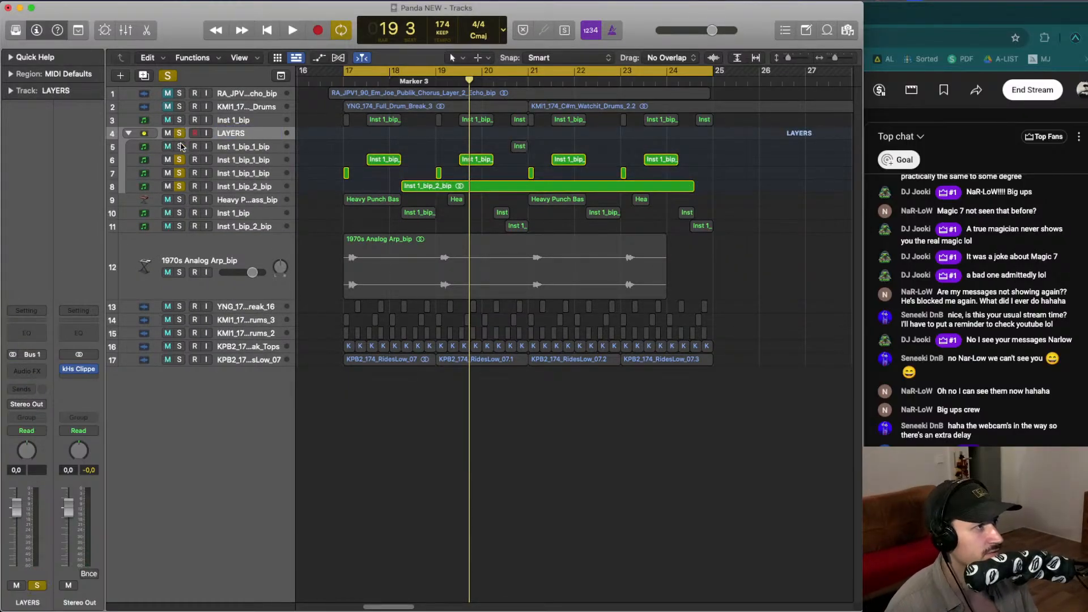
key("space")
key("space")
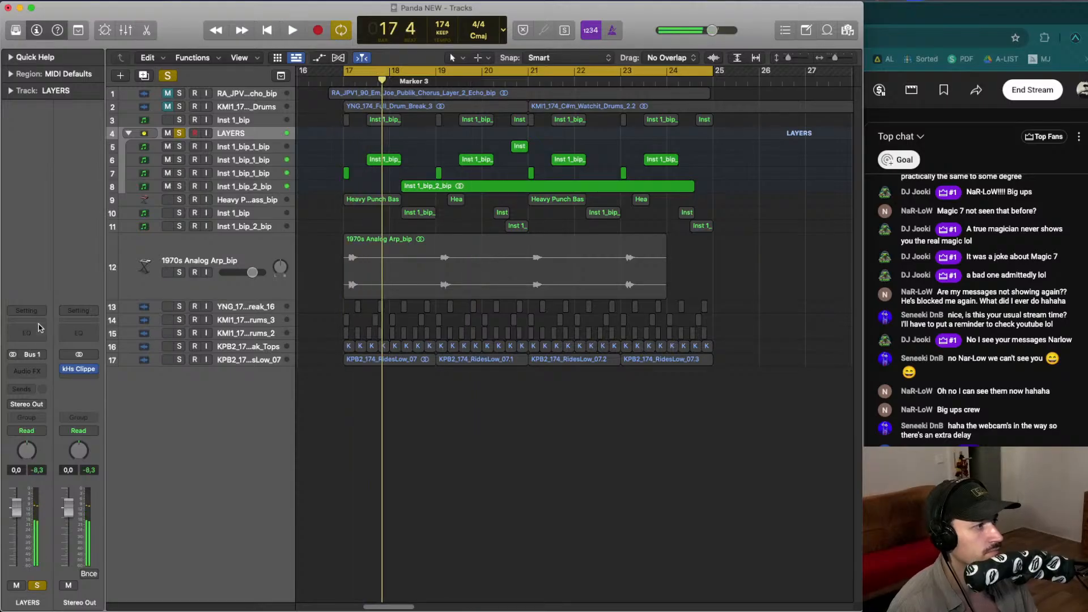
- Insert a Channel EQ on the LAYERS stack, set a low cut around 200 Hz at 12 dB/Oct, then unsolo the stack
left_click(38, 331)
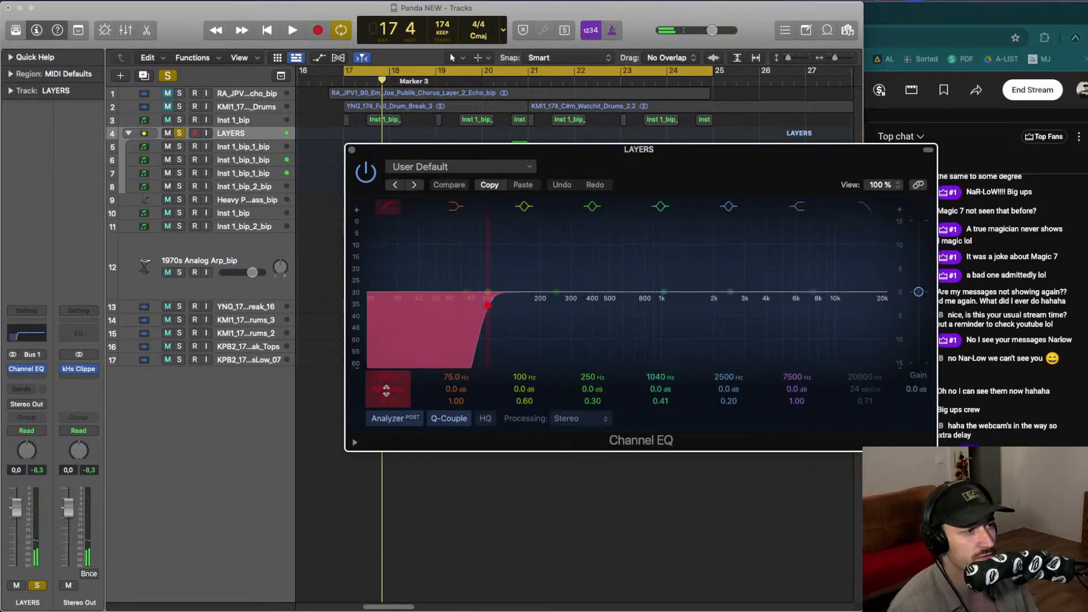
left_click_drag(385, 389, 385, 405)
left_click_drag(494, 334, 437, 342)
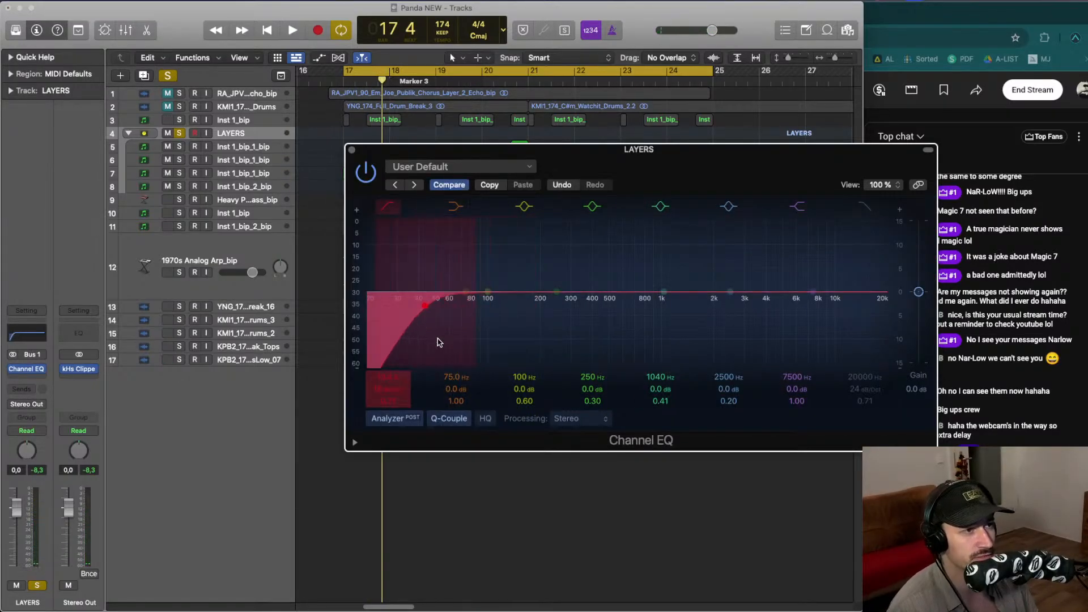
key("space")
left_click_drag(609, 150, 317, 176)
key("space")
left_click_drag(127, 363, 261, 357)
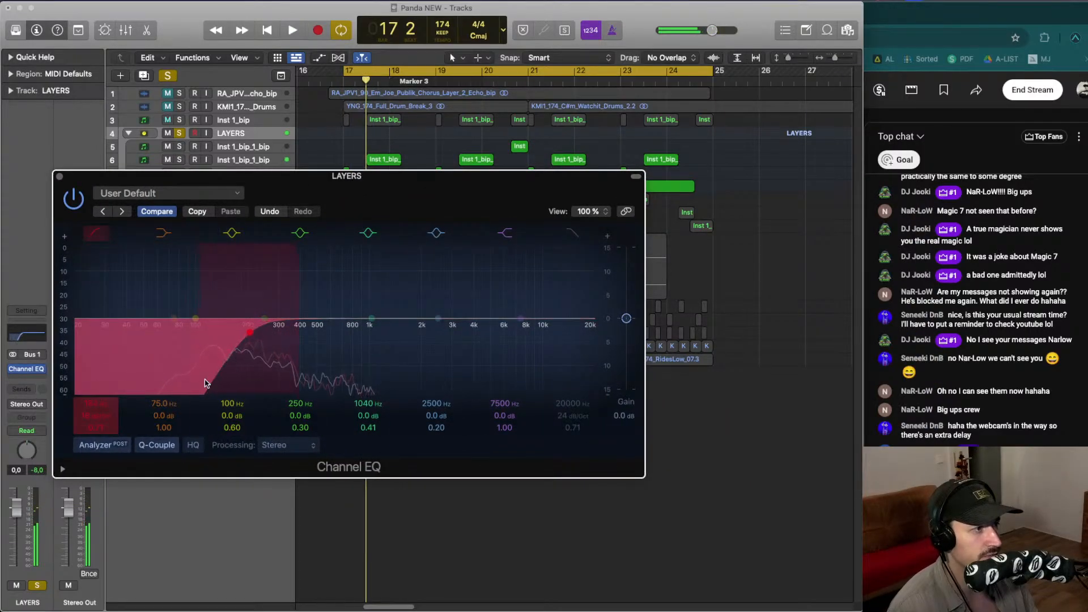
key("space")
left_click_drag(116, 417, 116, 423)
key("space")
key("space")
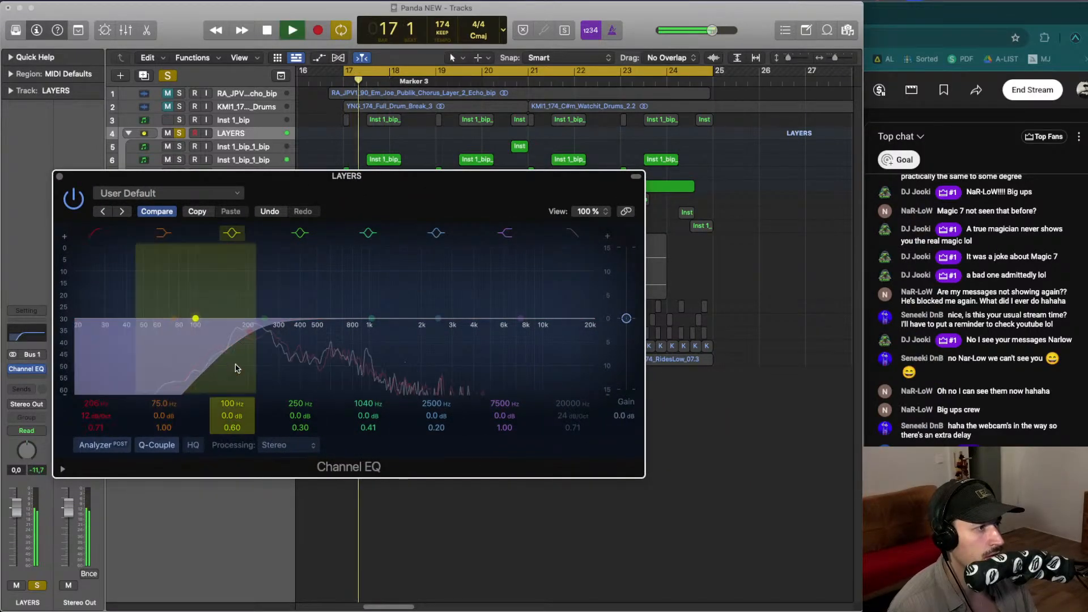
key("space")
left_click_drag(236, 366, 230, 364)
key("space")
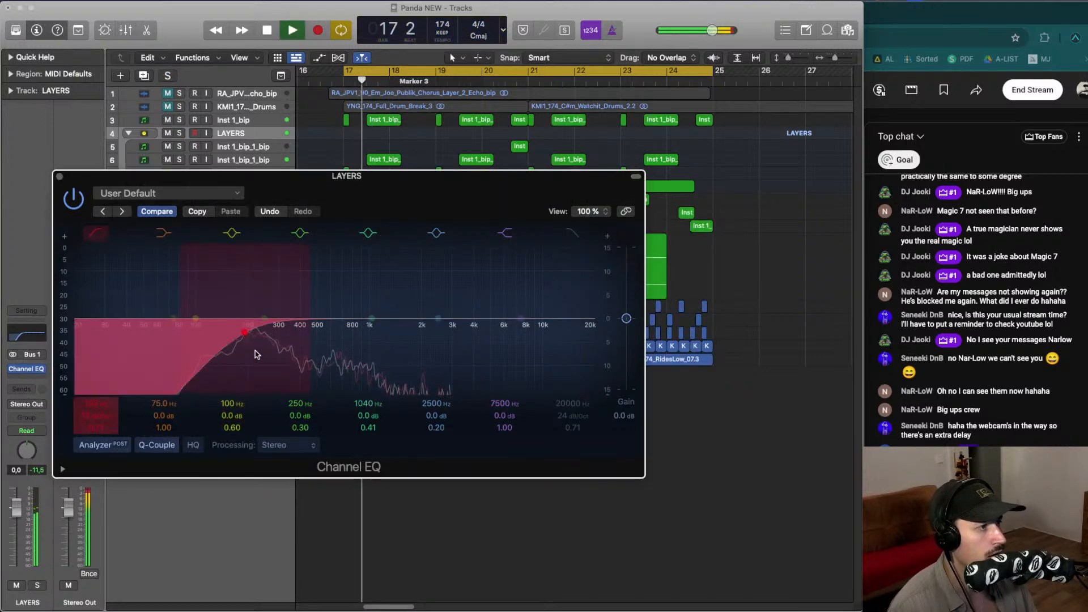
left_click(179, 133)
key("space")
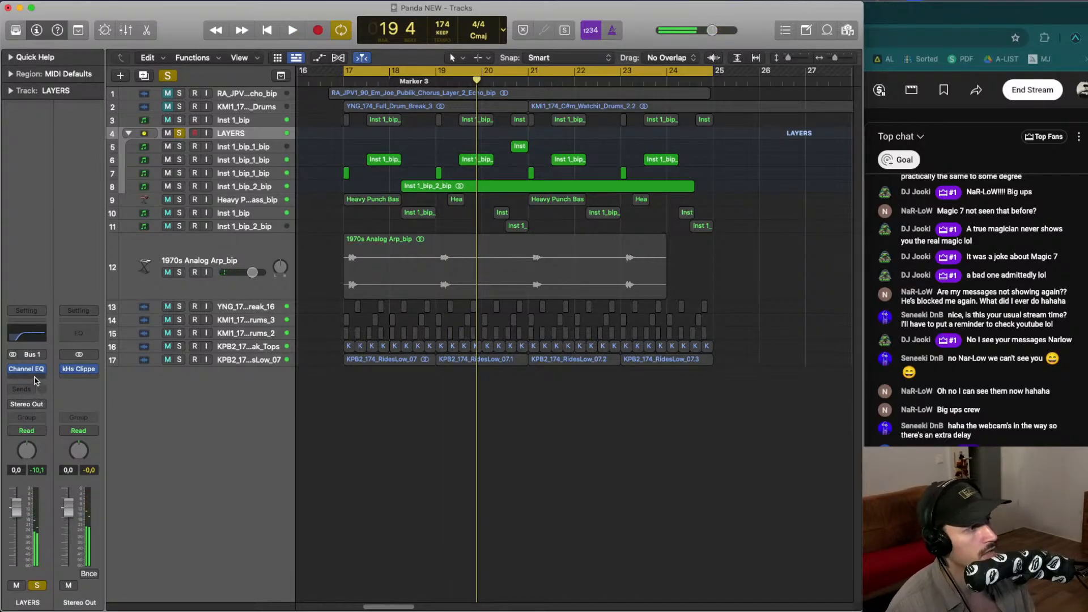
left_click(34, 379)
mouse_move(80, 589)
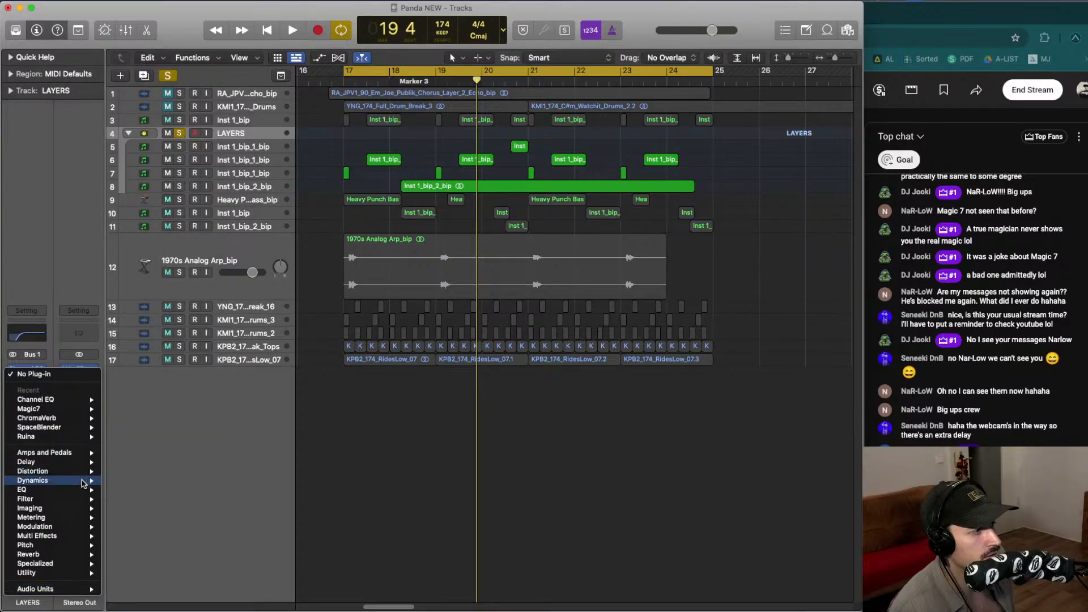
left_click(225, 459)
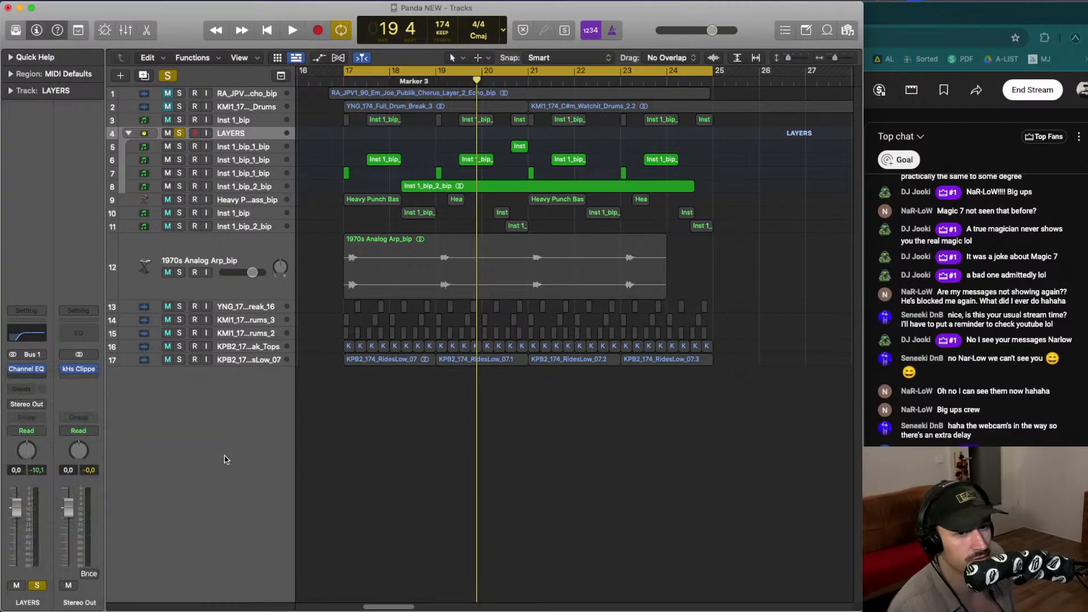
- Set the LAYERS compressor threshold to about -22.5 dB and nudge the make-up gain while auditioning the loop
key("space")
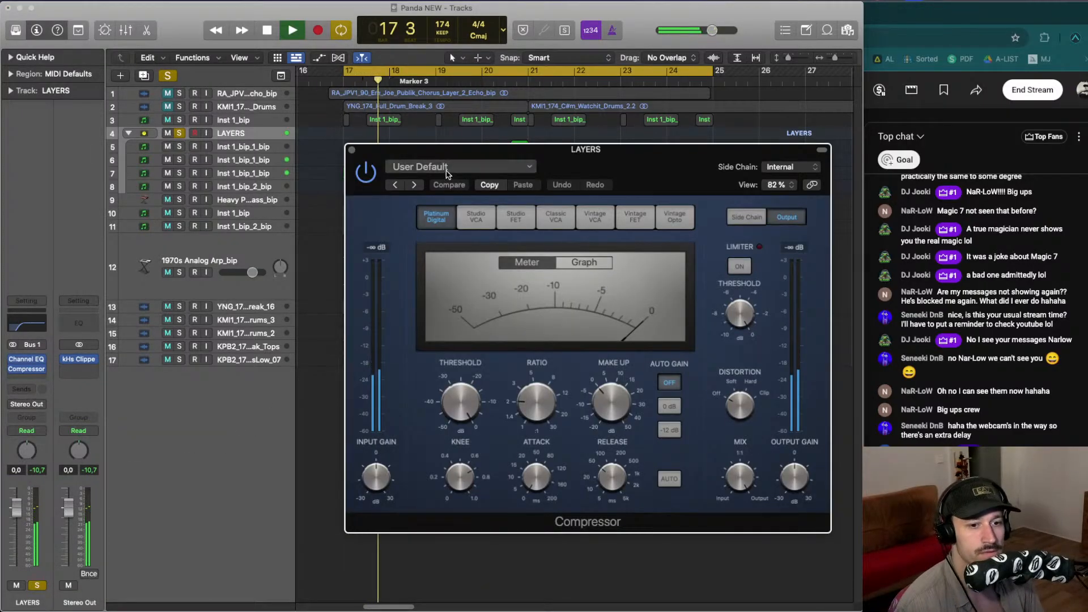
left_click_drag(516, 155, 415, 145)
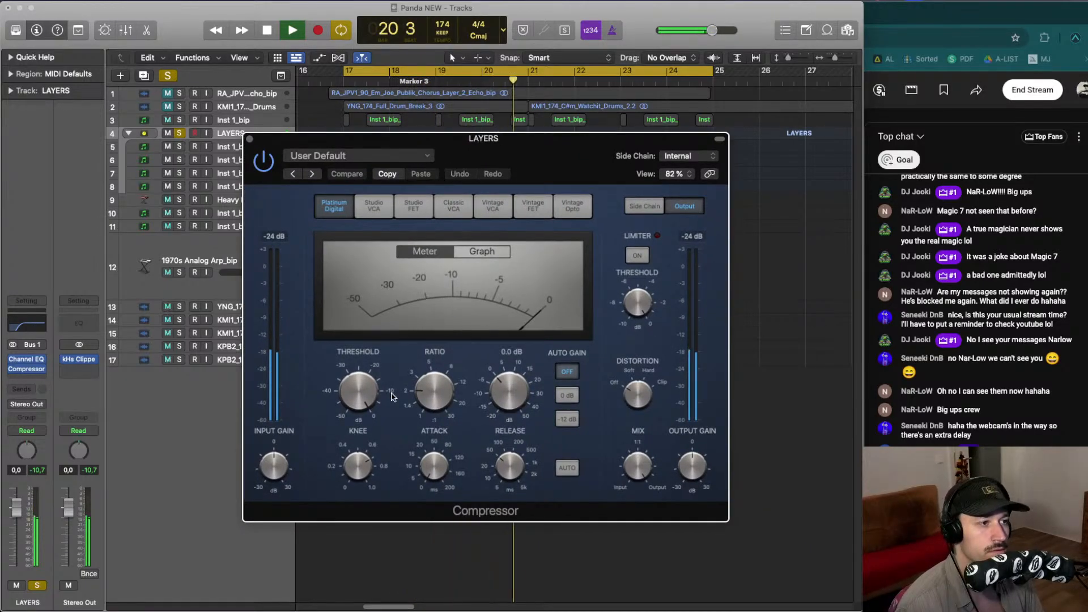
left_click_drag(358, 396, 350, 454)
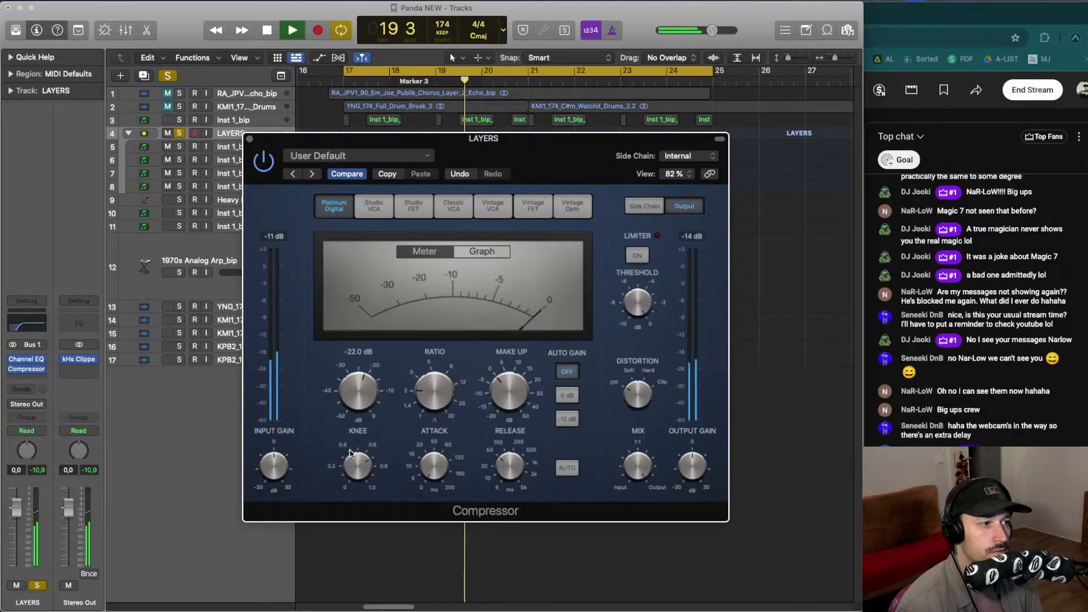
left_click_drag(509, 475, 505, 460)
key("space")
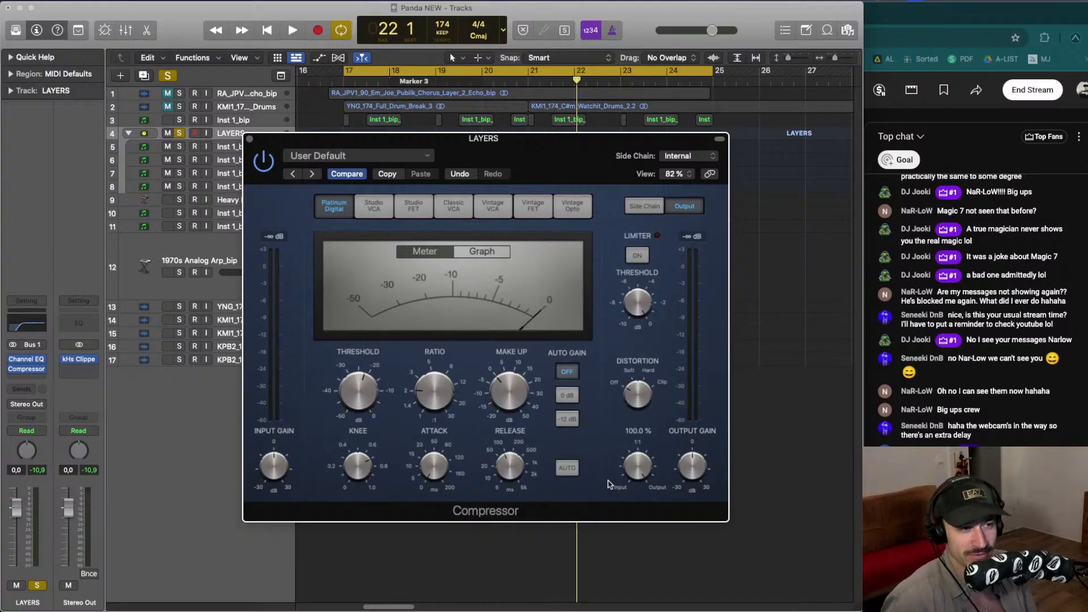
key("space")
mouse_move(430, 396)
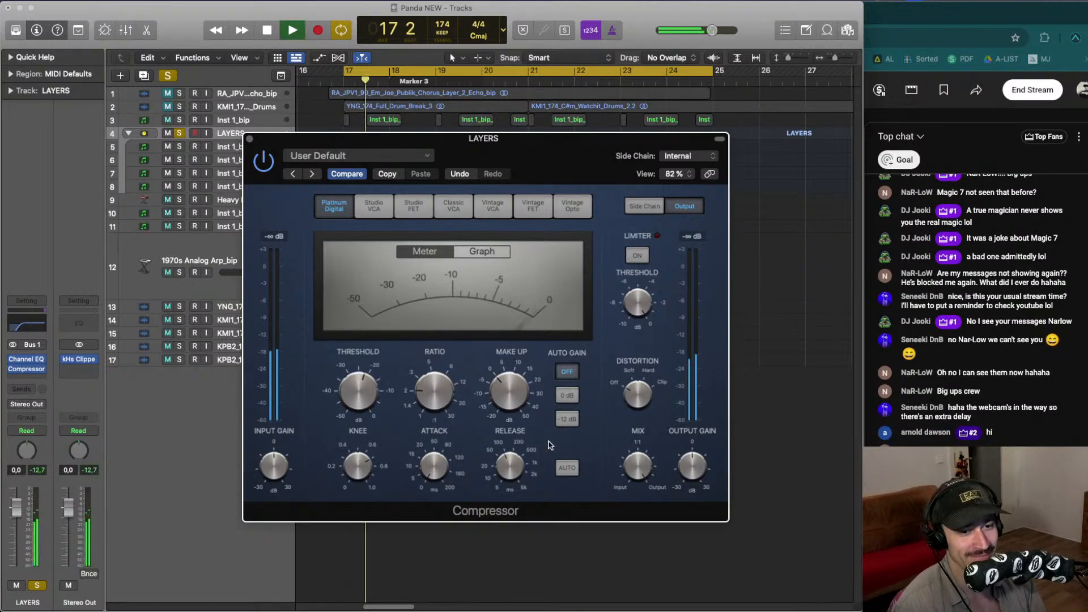
mouse_move(349, 404)
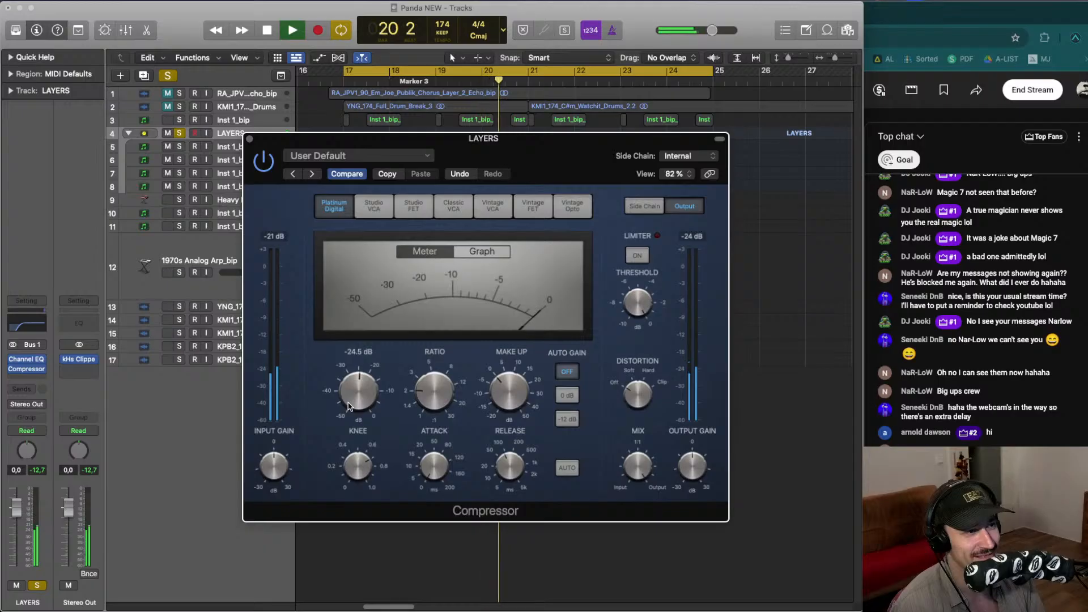
left_click_drag(355, 396, 355, 393)
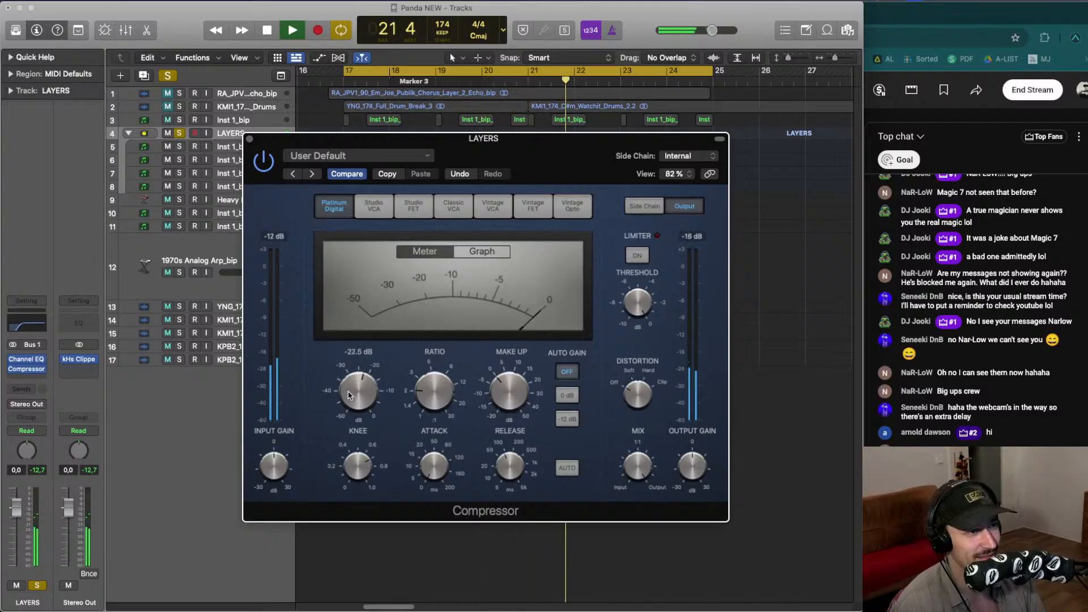
key("space")
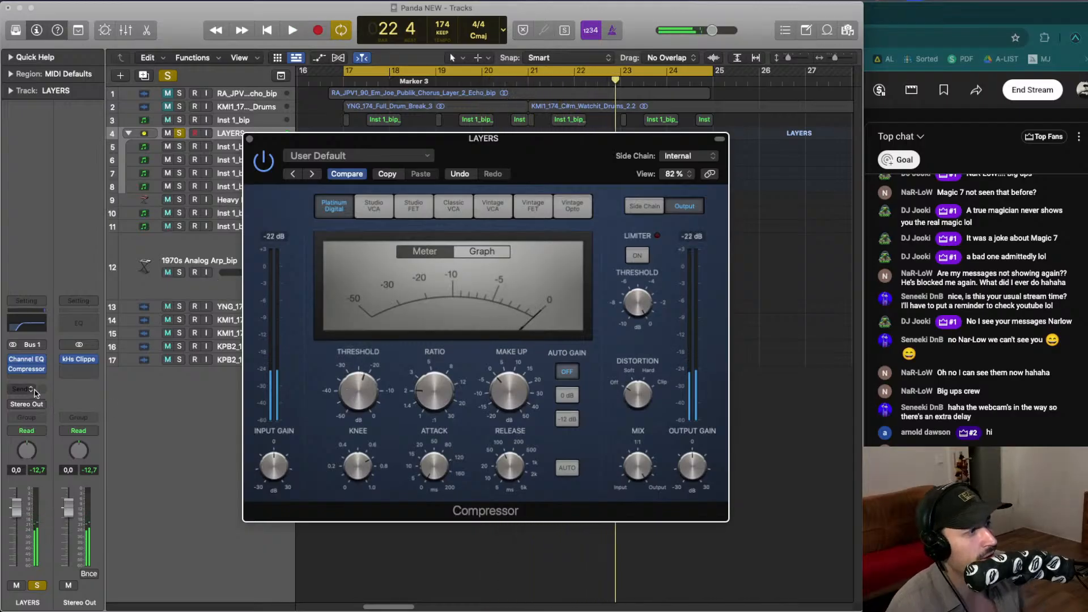
- Insert a stereo ChromaVerb on the LAYERS stack after the compressor
left_click(30, 378)
mouse_move(68, 426)
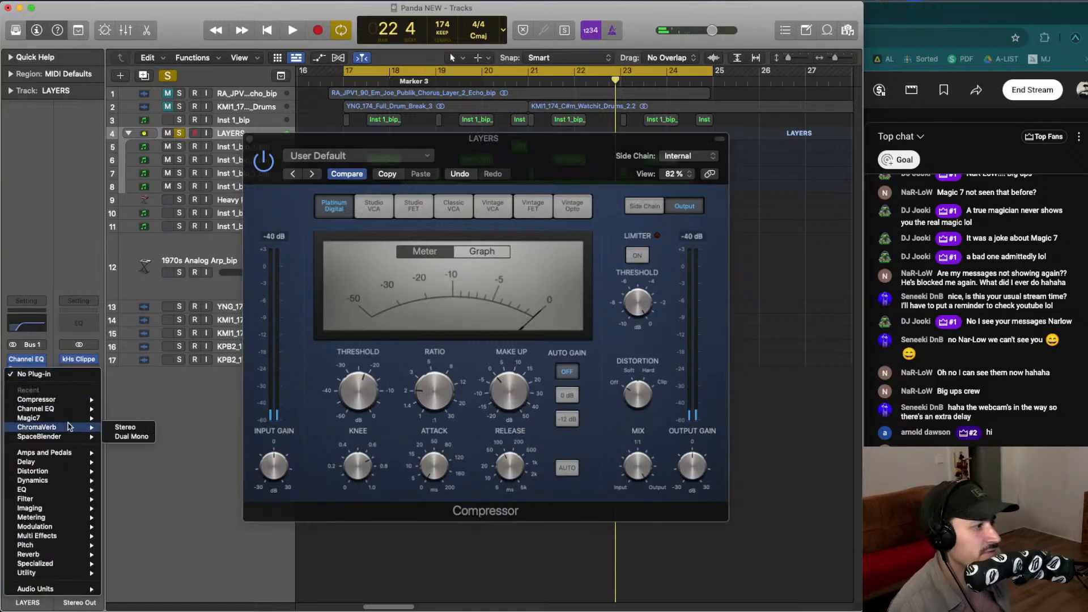
left_click(108, 428)
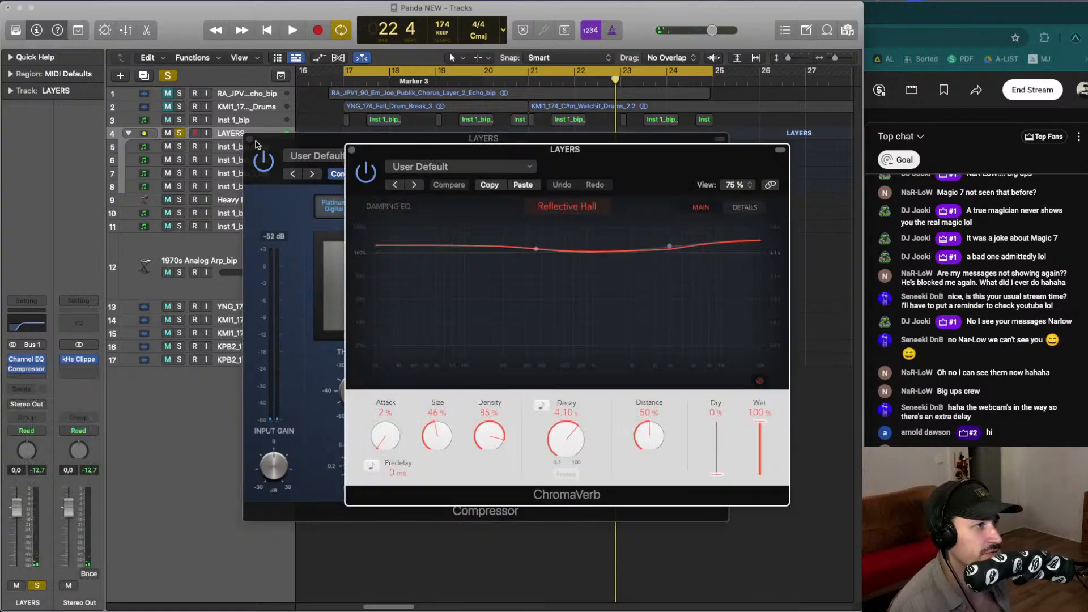
- Close the compressor window, bend the ChromaVerb damping EQ into a low cut near 2250 Hz, set Dry 100% and Wet 34%
left_click(352, 154)
key("super+w")
left_click_drag(415, 149, 249, 141)
left_click_drag(370, 243, 464, 356)
key("space")
left_click_drag(503, 239, 513, 246)
left_click_drag(461, 297, 472, 314)
left_click_drag(550, 466, 555, 352)
left_click_drag(592, 415, 592, 449)
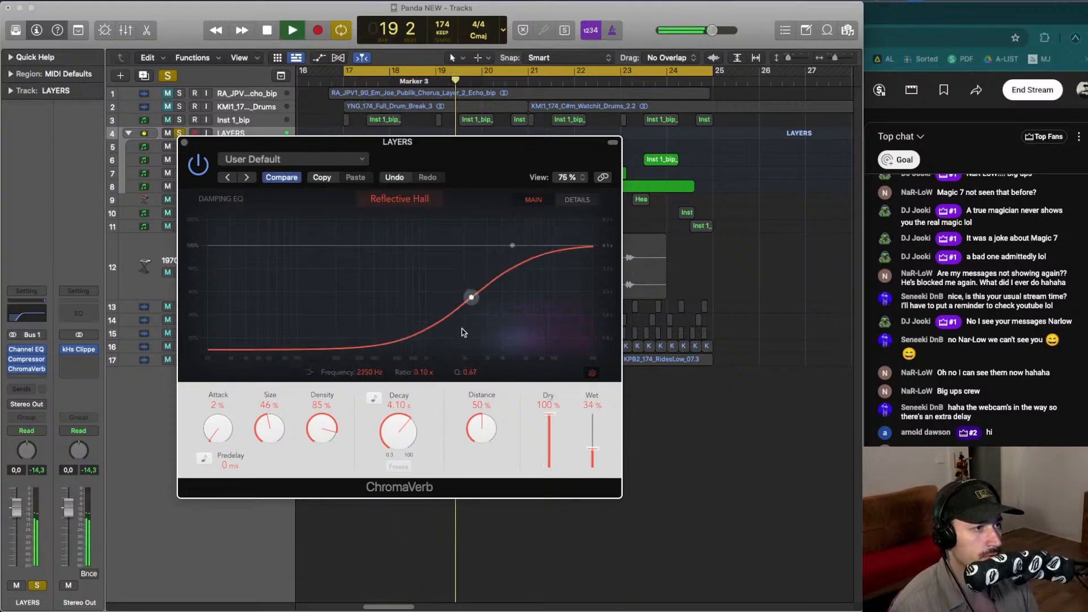
left_click_drag(469, 297, 474, 297)
- Set the ChromaVerb decay to 3.50 s, lower Wet to 11%, move the upper damping EQ point to about 4250 Hz, and close it
left_click_drag(405, 430, 405, 436)
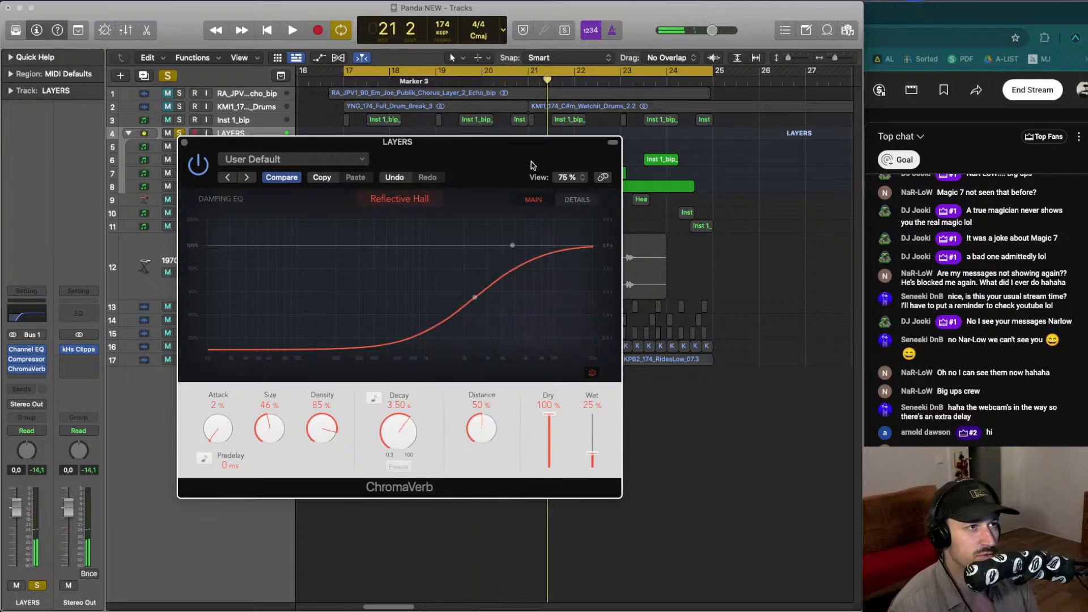
left_click_drag(531, 165, 507, 148)
scroll(568, 417, "down", 3)
key("space")
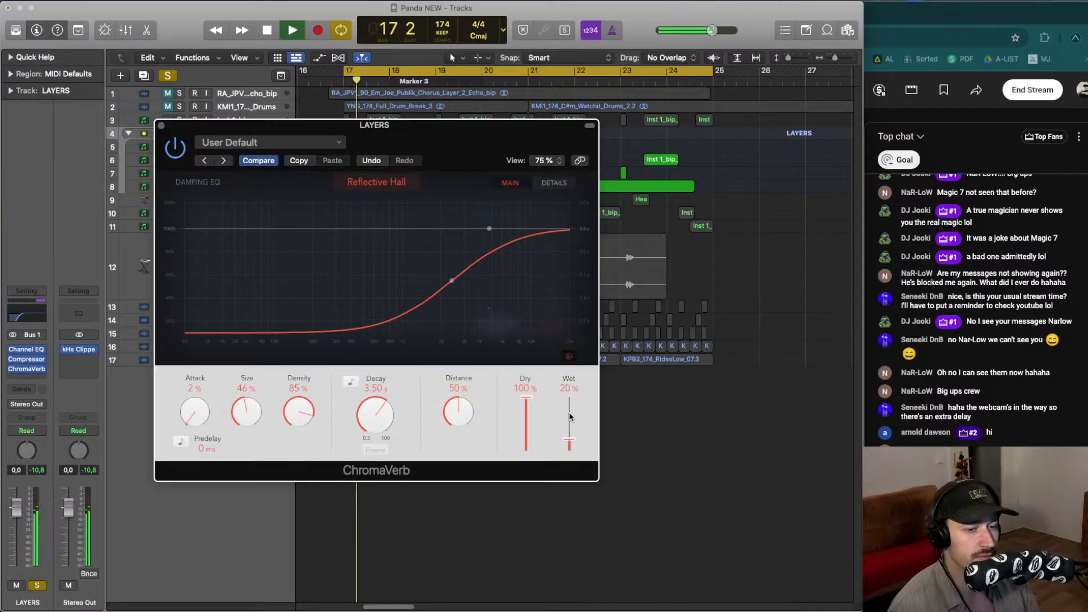
scroll(569, 418, "down", 4)
scroll(571, 422, "down", 1)
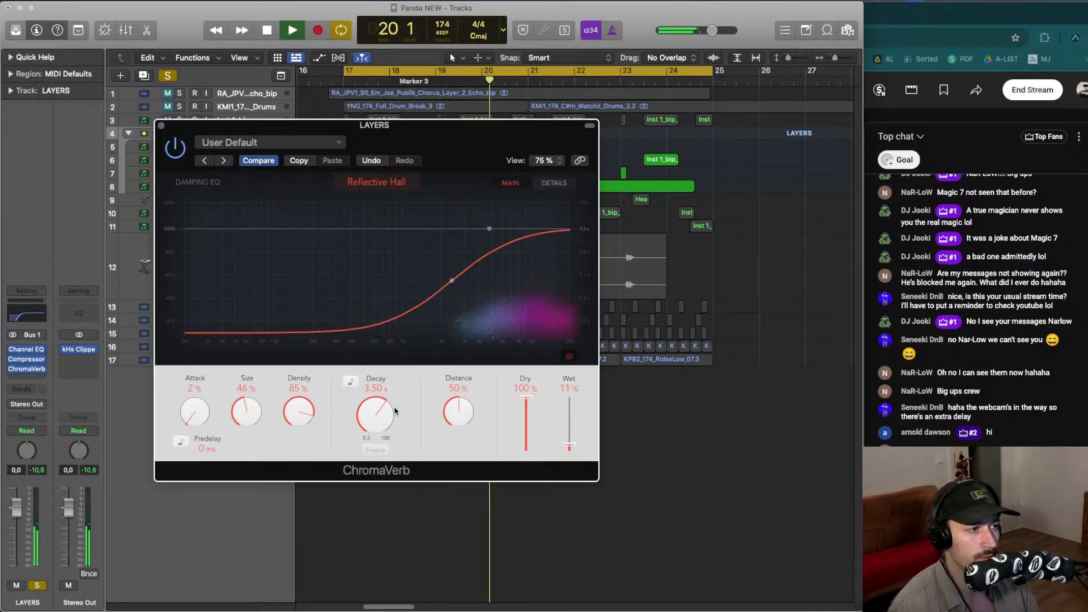
left_click_drag(488, 231, 484, 231)
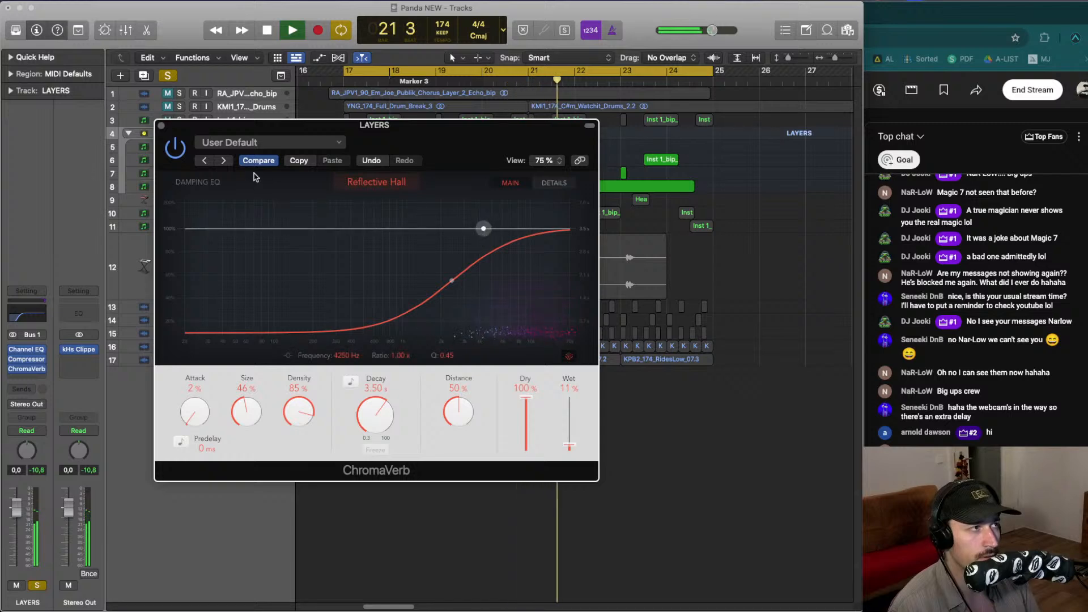
left_click(161, 126)
left_click(181, 133)
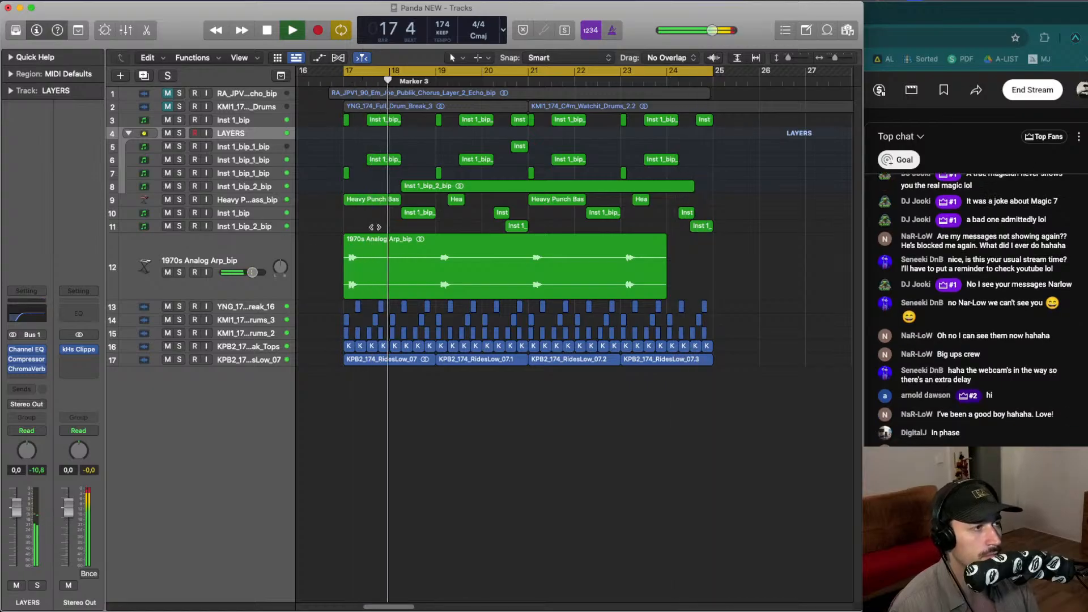
- Zoom in on the 1970s Analog Arp_bip track and inspect its region while playing the loop
left_click(249, 250)
key("ctrl+z")
key("space")
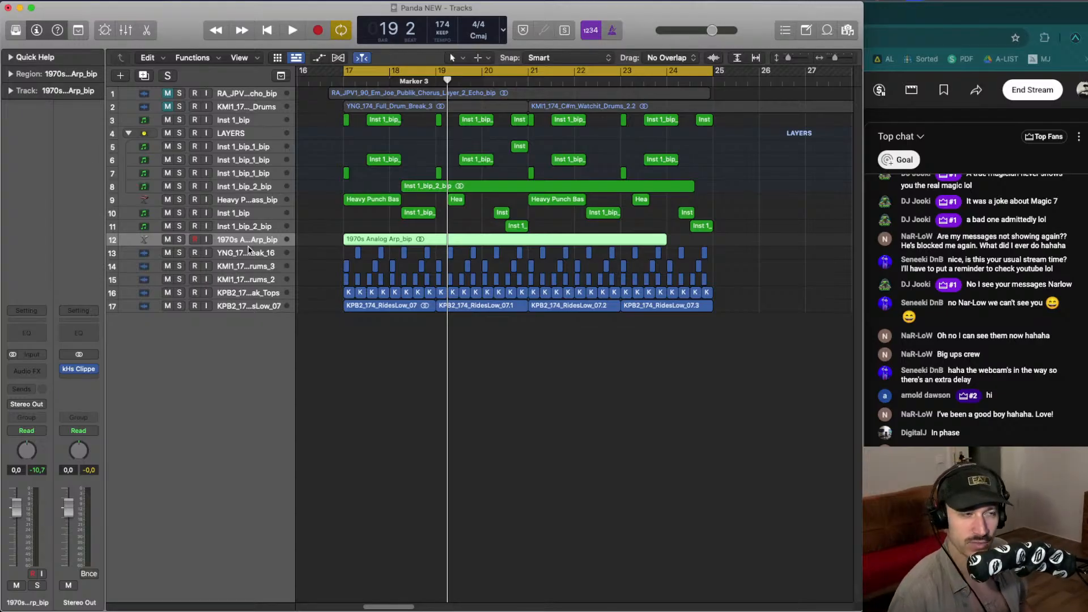
left_click(432, 190)
key("ctrl+z")
left_click(644, 244)
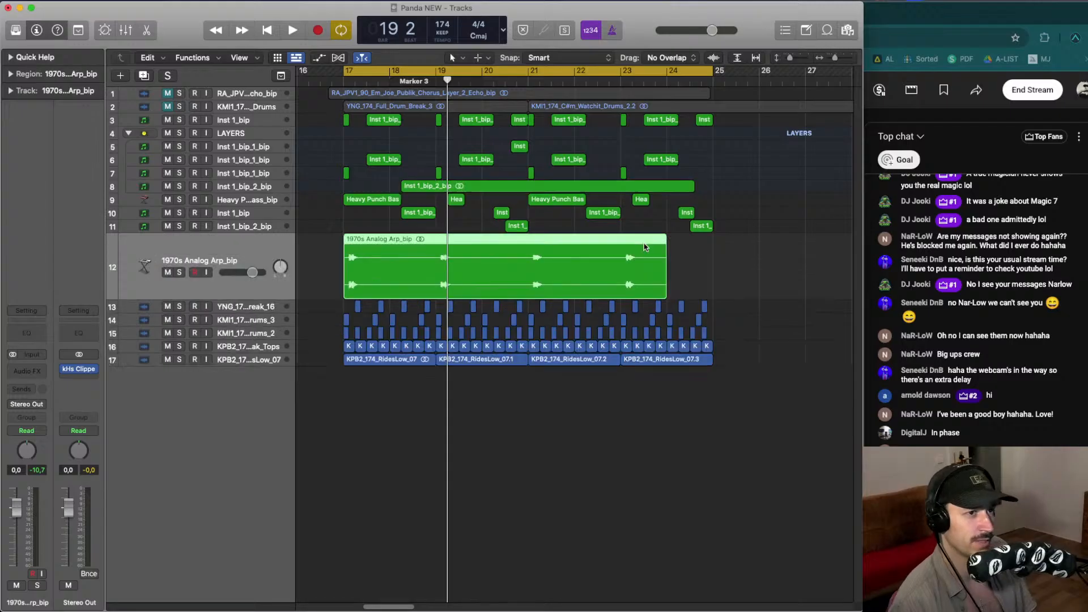
left_click_drag(666, 291, 725, 287)
left_click(703, 247)
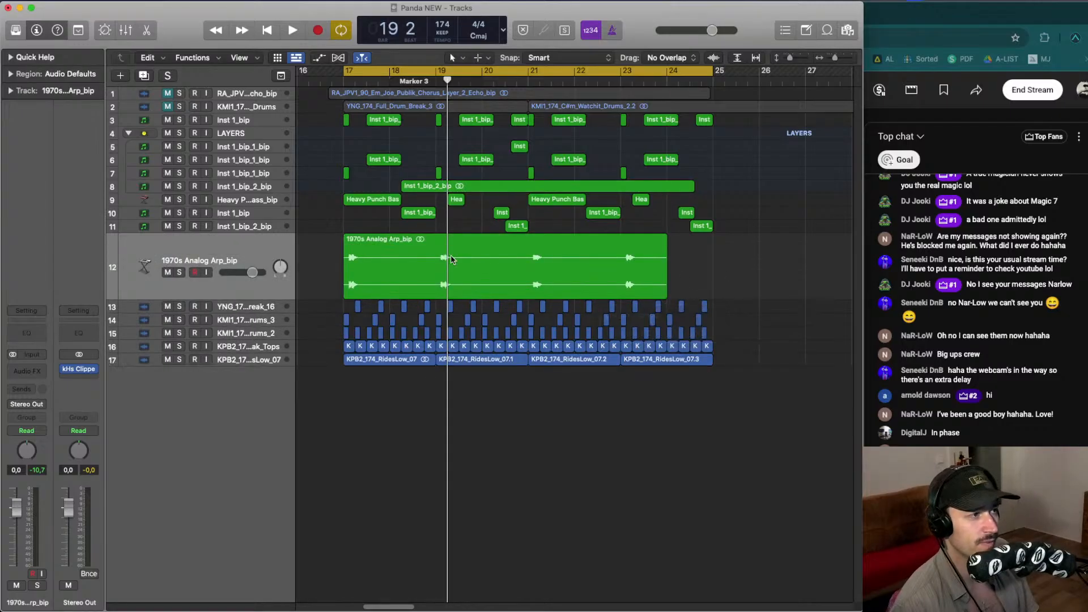
key("ctrl+z")
- Zoom out the arrangement and unmute the RA_JPV Echo_bip track
key("super+Left")
key("super+Left")
key("super+Left")
key("super+Left")
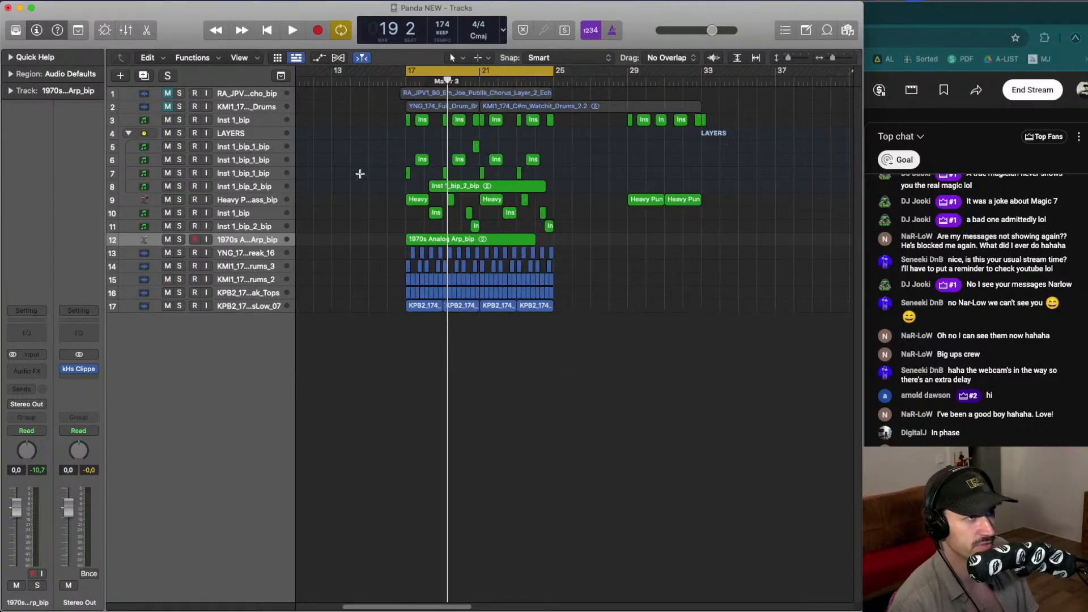
key("super+Down")
key("space")
key("super+Up")
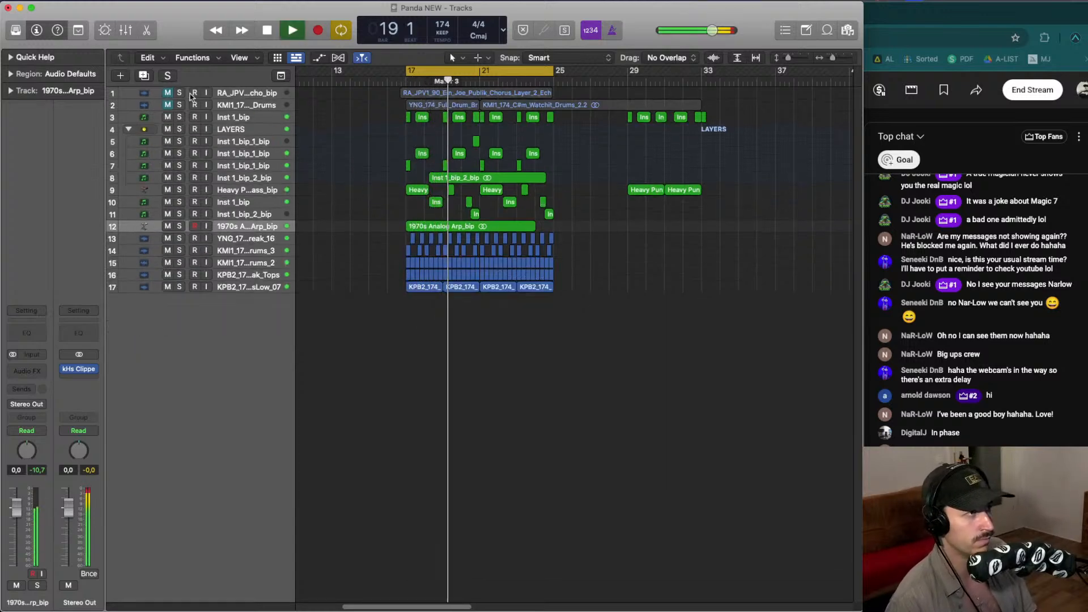
left_click(167, 102)
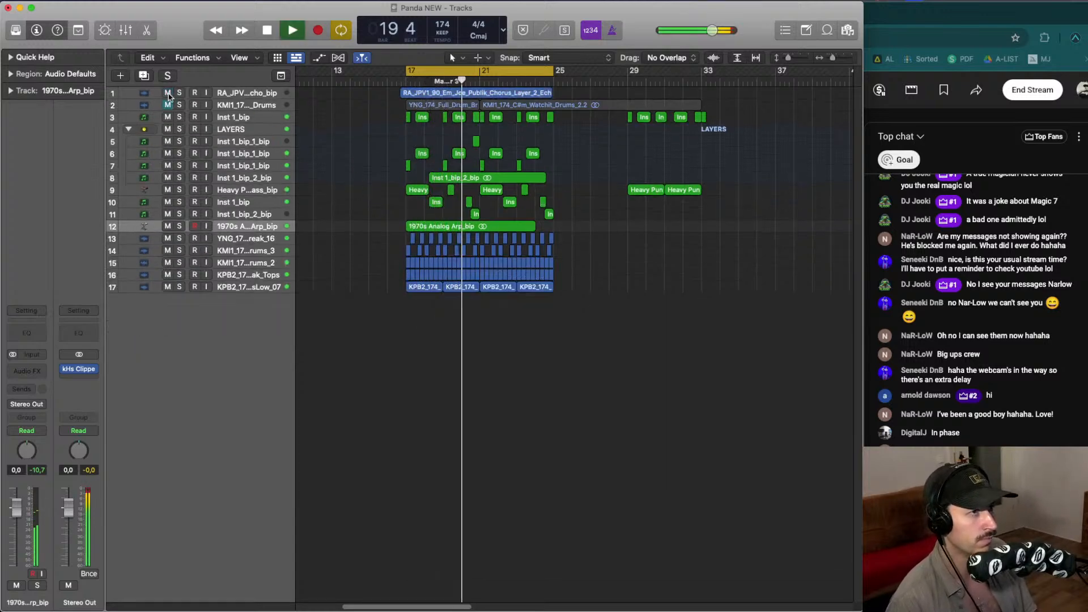
- Audition the RA_JPV Echo_bip track from several positions around bar 21
left_click(232, 93)
key("space")
key("ctrl+z")
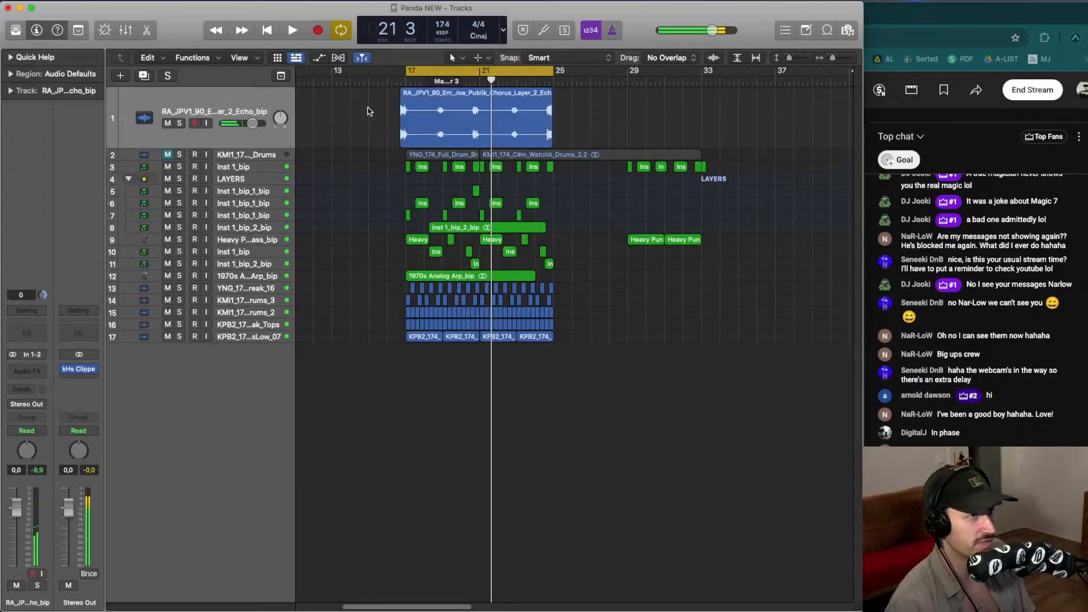
key("space")
left_click(441, 80)
left_click(425, 80)
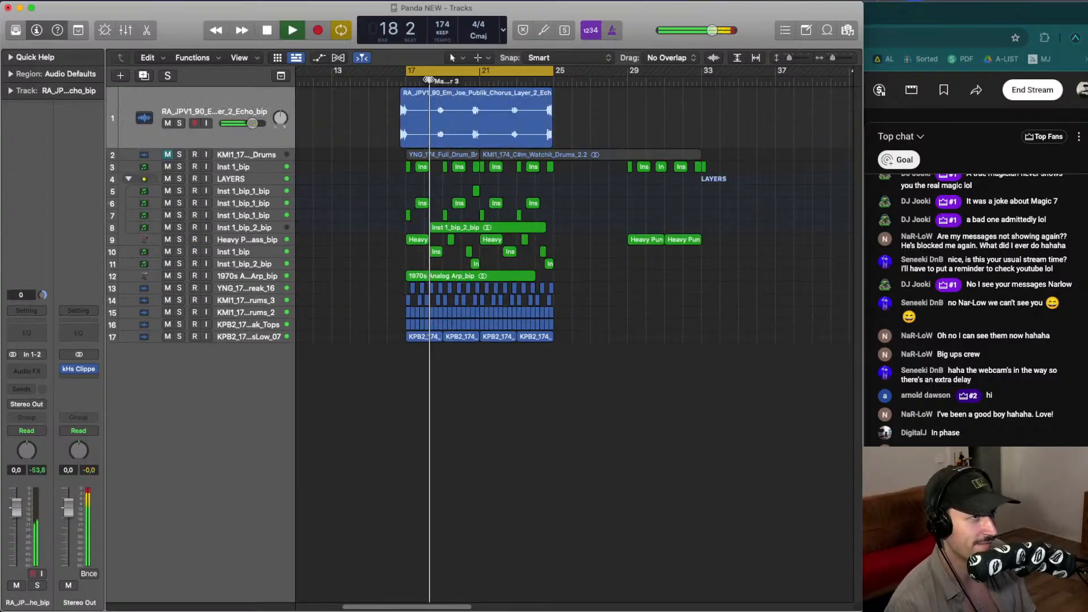
left_click(479, 79)
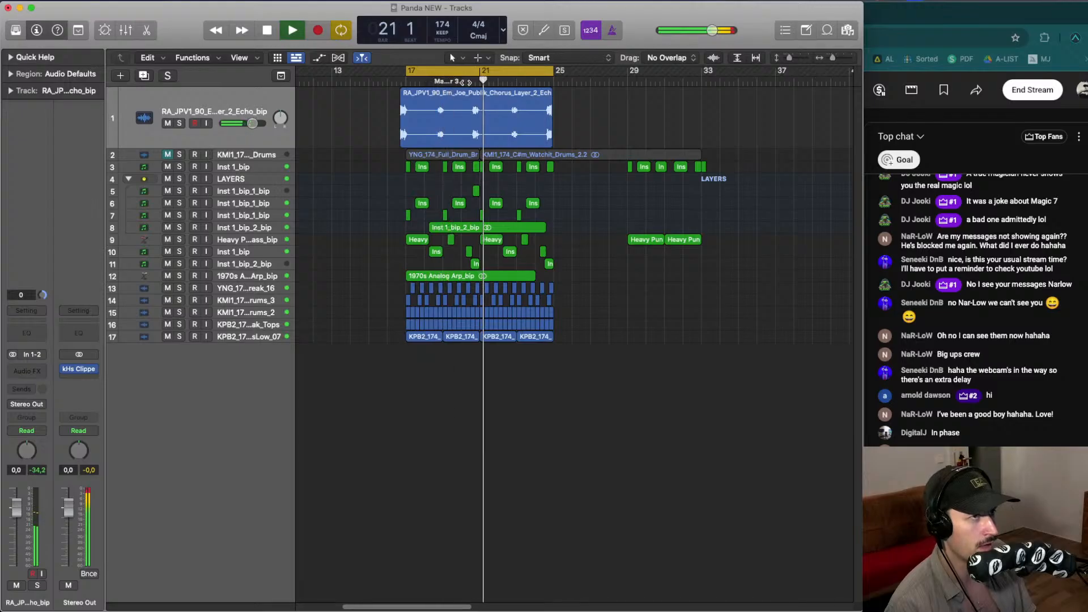
left_click(460, 80)
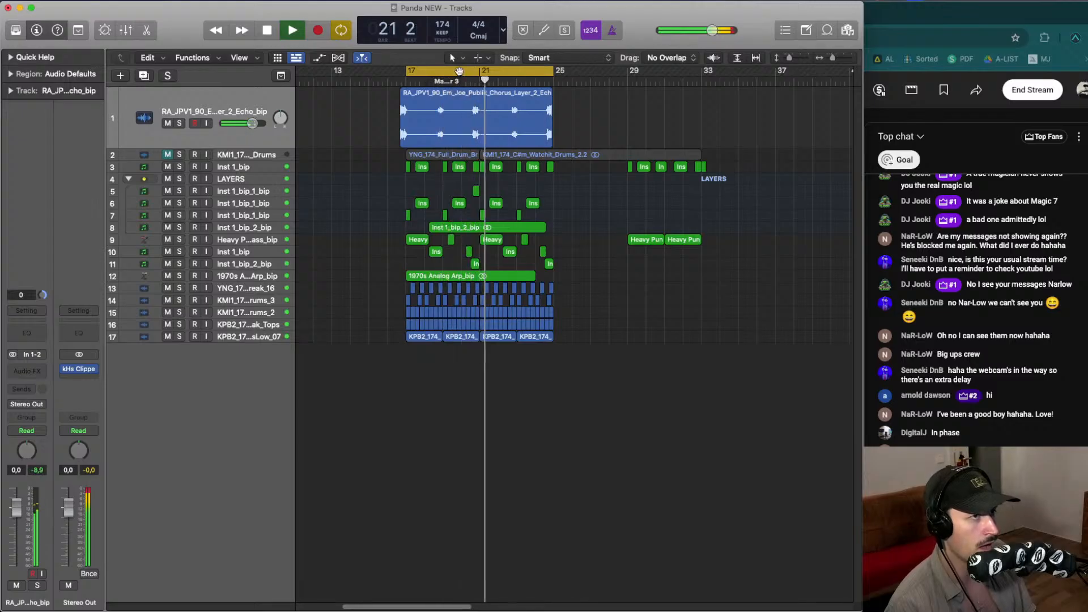
key("space")
- Delete the RA_JPV Echo_bip track from the arrangement
left_click(206, 111)
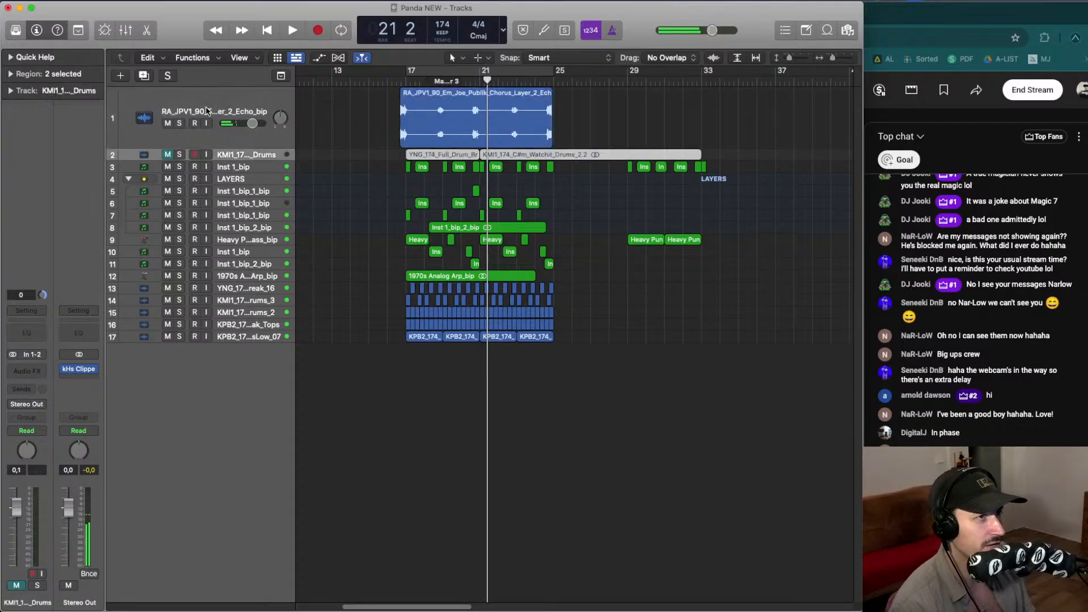
key("super+BackSpace")
key("Down")
key("Up")
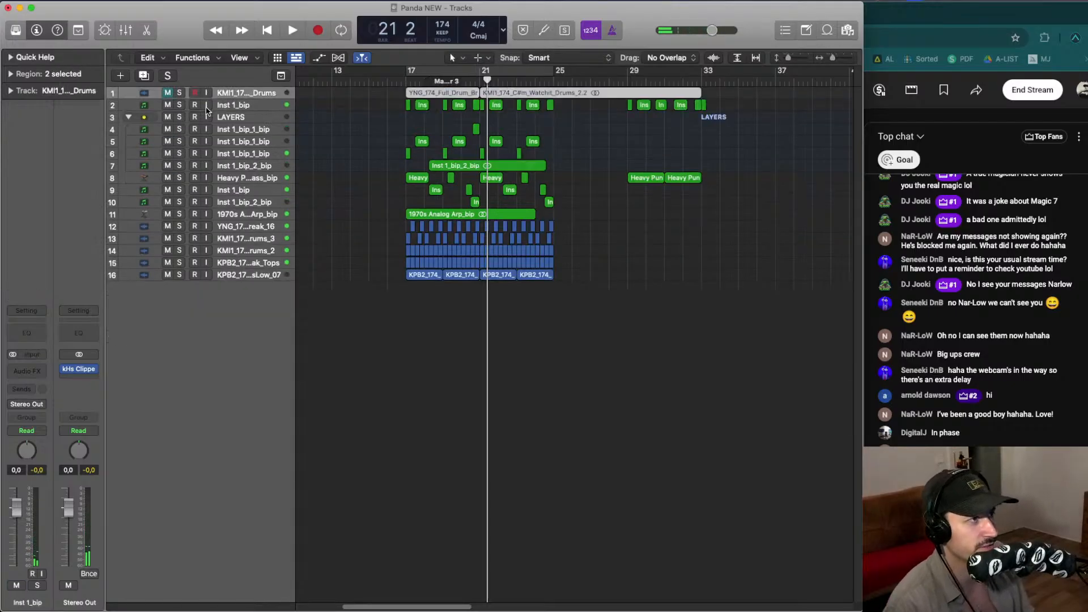
- Audition, mute and then delete the KMI1_174 Drums track and its regions
key("ctrl+z")
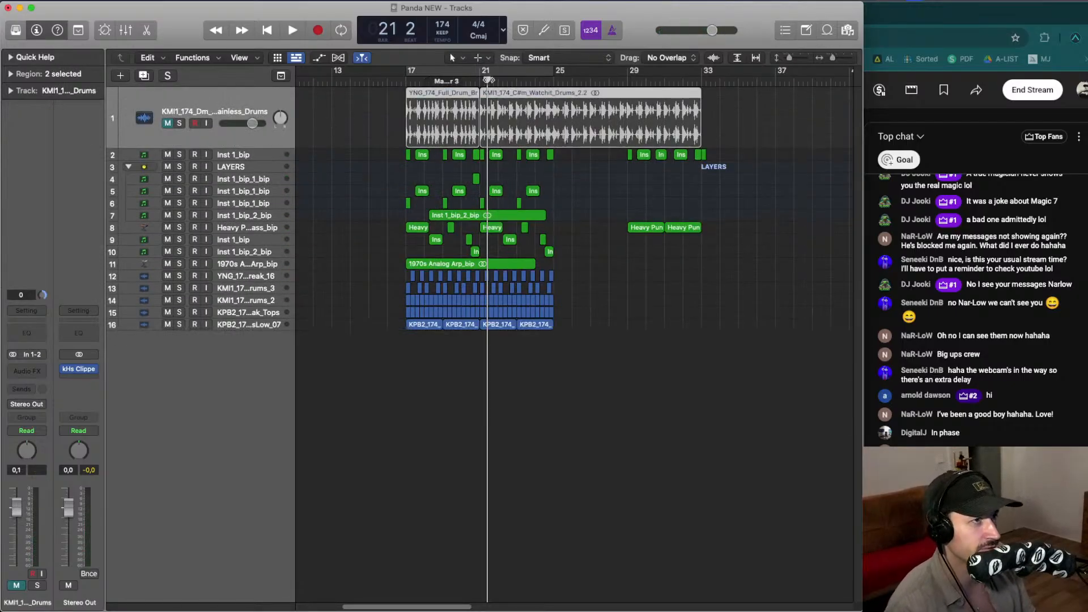
left_click(443, 80)
key("space")
left_click(167, 123)
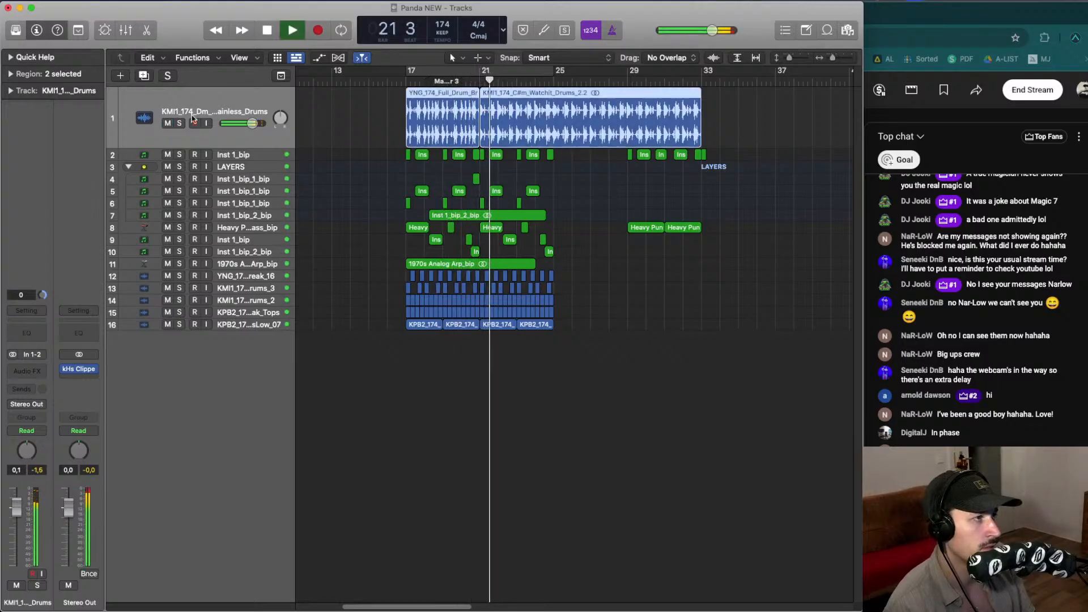
key("space")
key("Delete")
key("super+Delete")
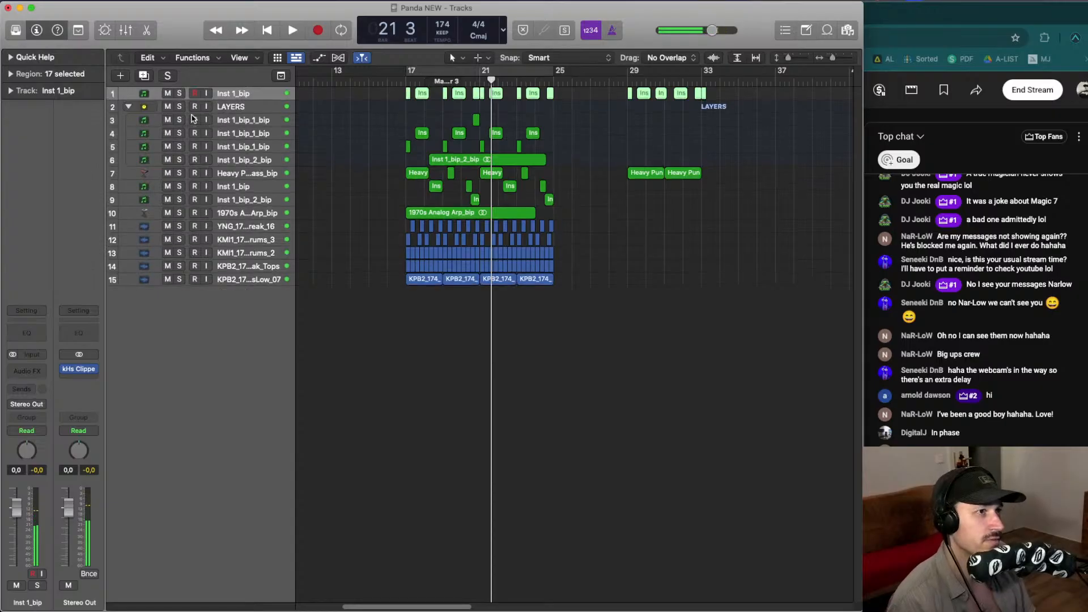
- Zoom out to the project start and delete the regions after bar 25 on the Inst 1_bip and Heavy Punch Bass tracks
key("super+Down")
key("Return")
key("super+Down")
key("super+Down")
key("alt+period")
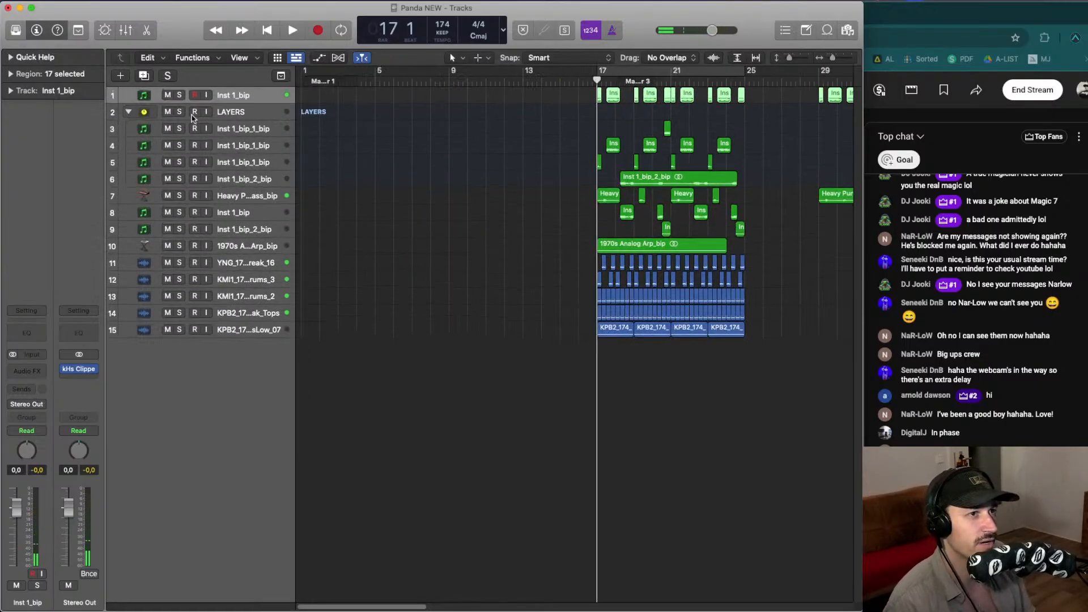
scroll(600, 264, "right", 5)
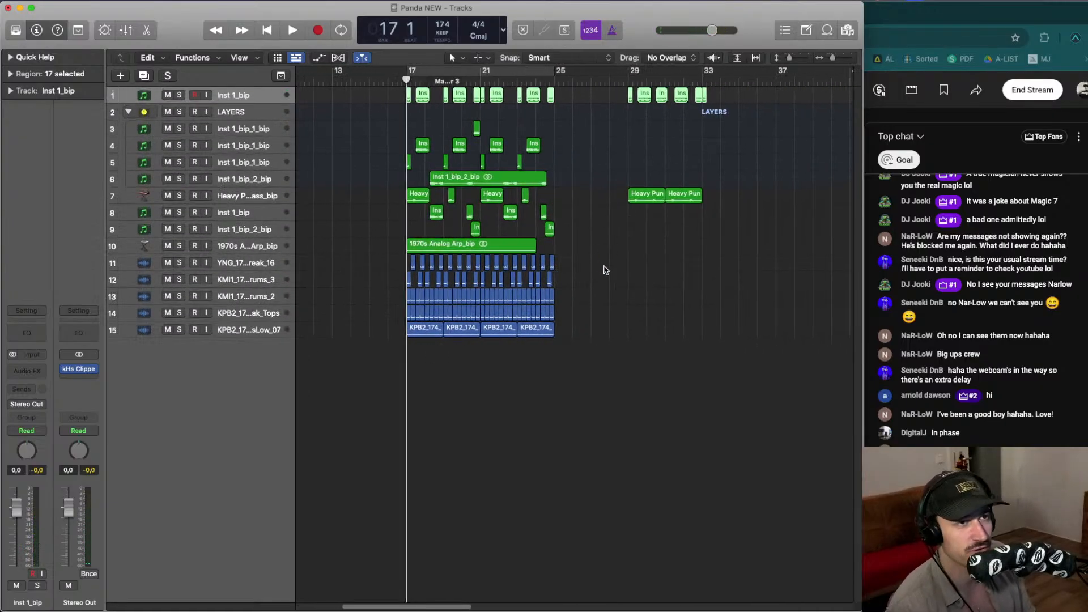
left_click_drag(596, 261, 793, 71)
key("Delete")
- Audition the arrangement from just before bar 17
left_click_drag(637, 392, 377, 79)
key("Return")
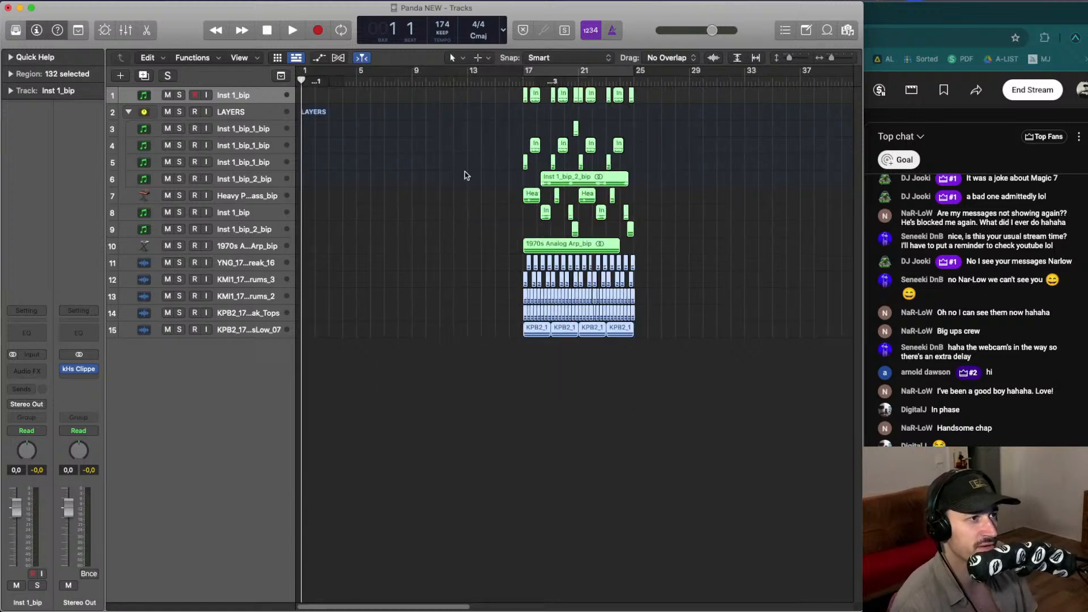
mouse_move(555, 250)
left_mouse_down()
mouse_move(528, 251)
mouse_move(574, 246)
left_mouse_up()
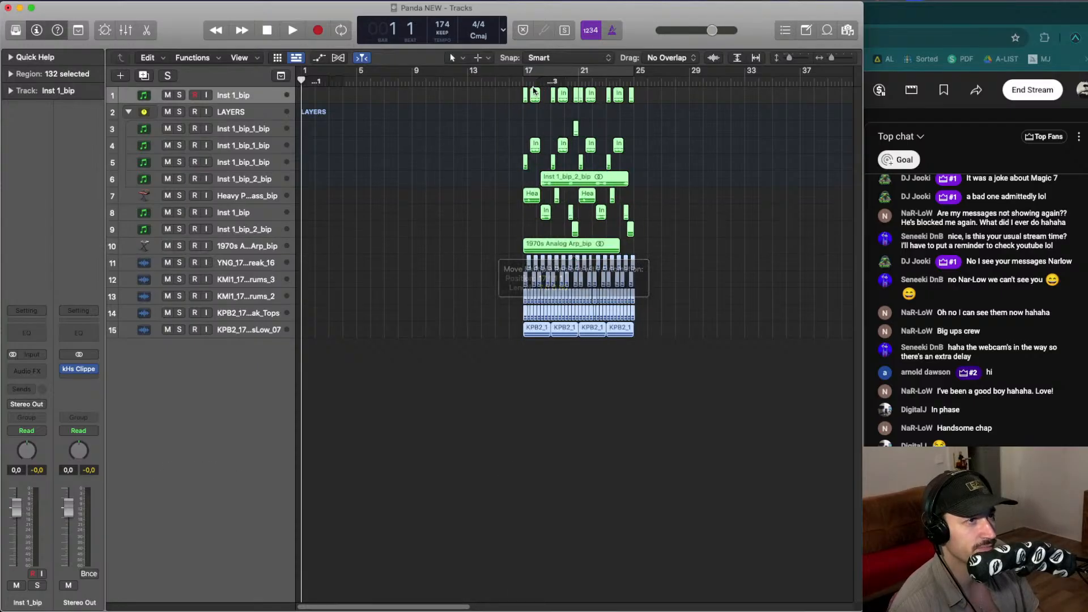
left_click(509, 81)
key("space")
left_click(379, 118)
key("space")
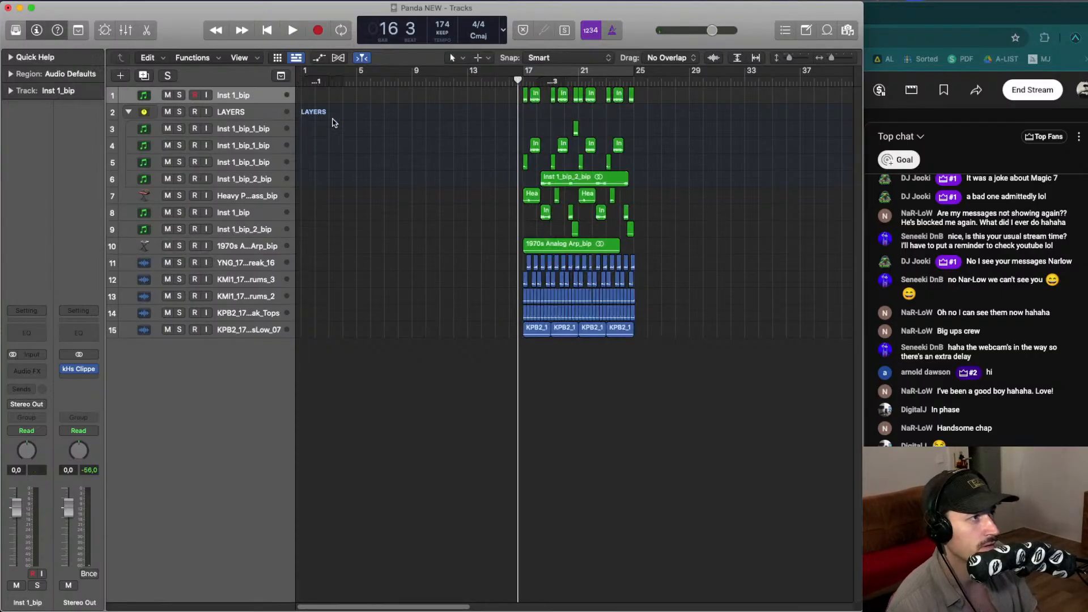
- Collapse the LAYERS stack, solo the Heavy Punch Bass track and play from bar 17
scroll(381, 121, "right", 2)
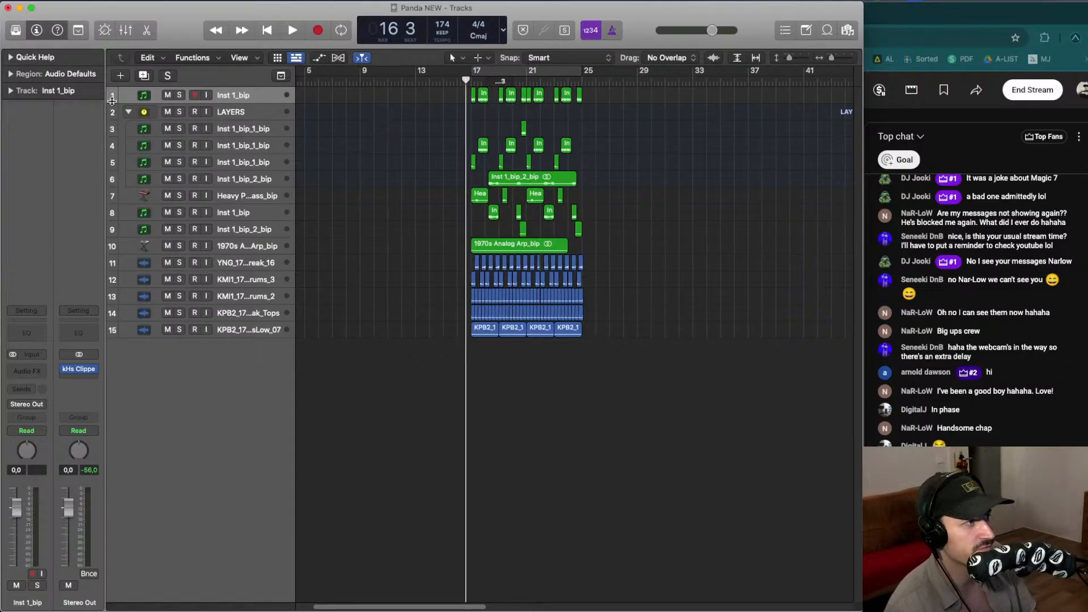
left_click(128, 111)
left_click(179, 129)
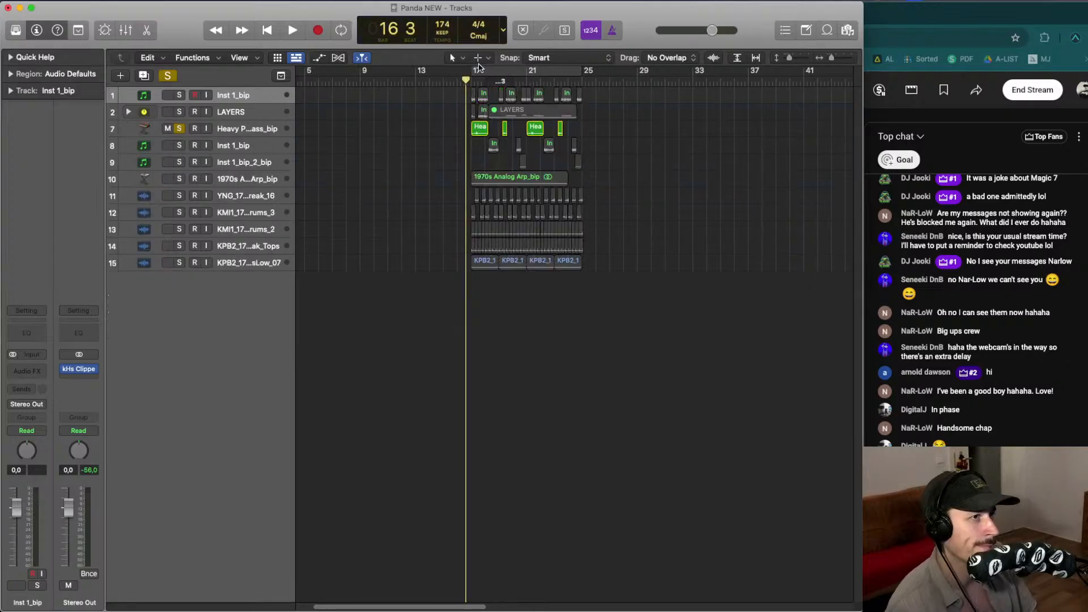
left_click(485, 70)
key("space")
scroll(425, 91, "right", 1)
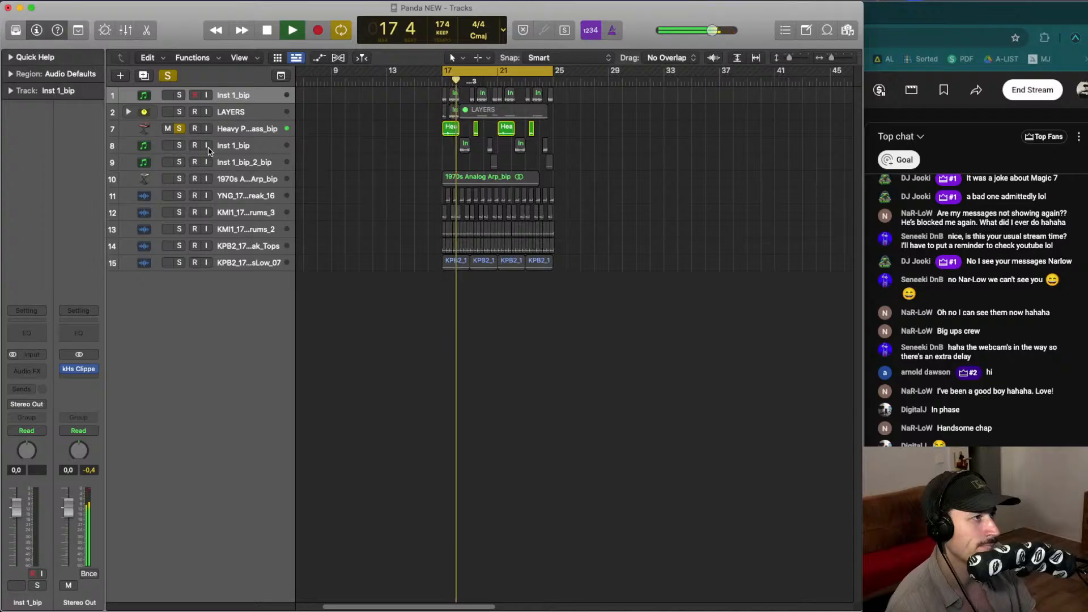
- Audition the bass and bip tracks in different solo combinations, leaving only Inst 1_bip_2_bip soloed
left_click(179, 145)
left_click(179, 162)
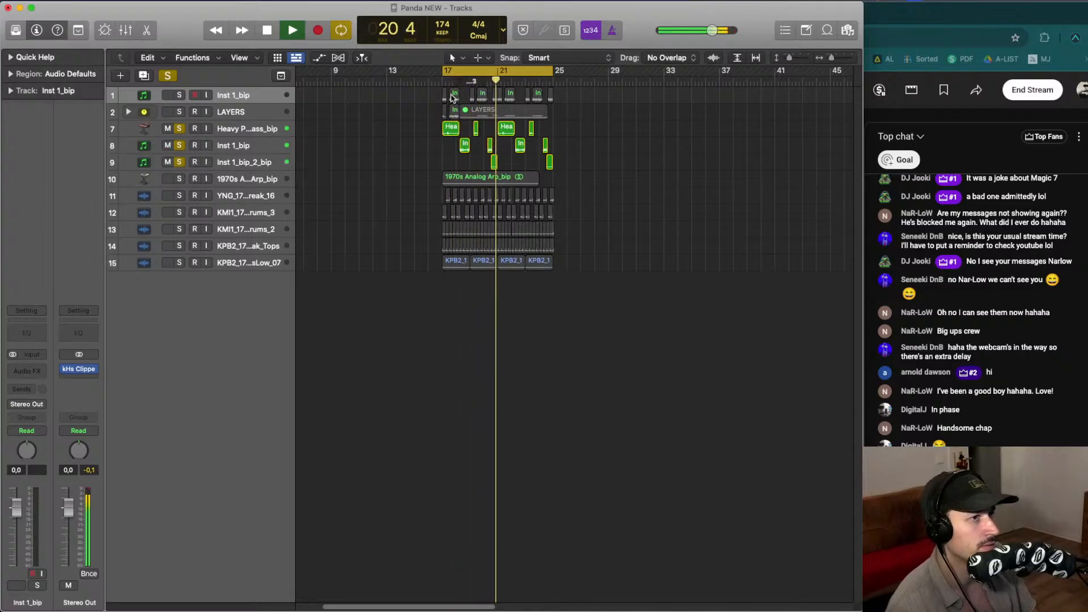
key("space")
left_click(482, 84)
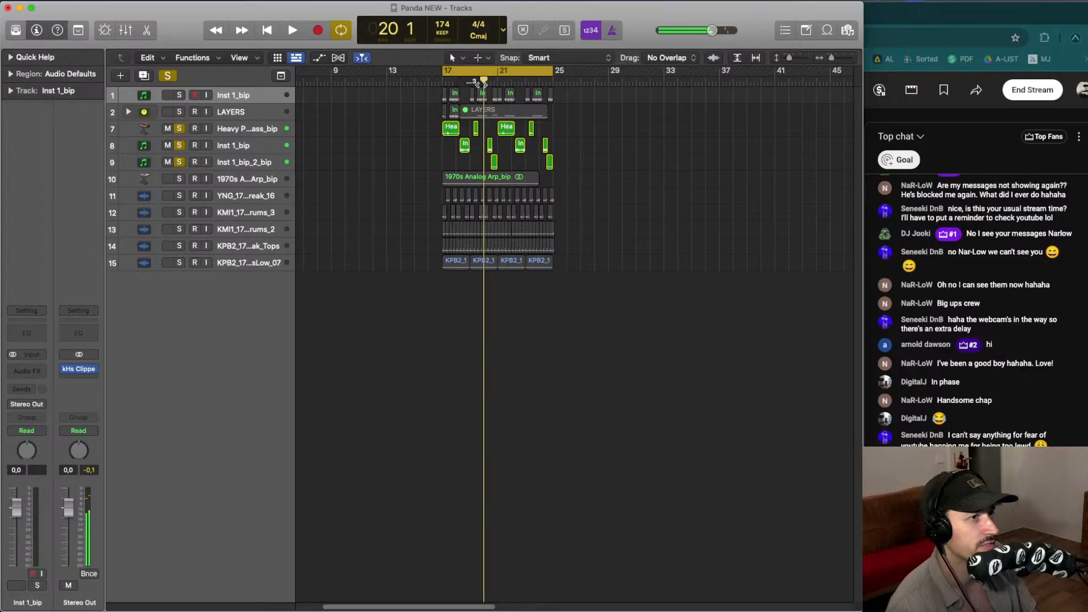
key("space")
left_click(179, 145)
left_click(179, 129)
key("space")
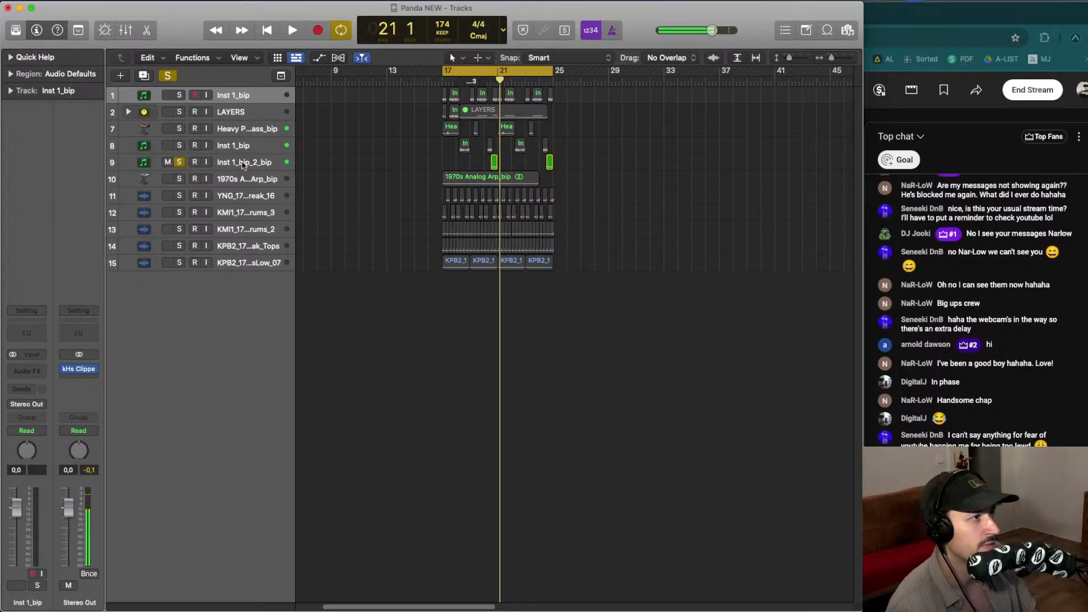
- Move the Inst 1_bip_2_bip track into the LAYERS stack
left_click(242, 164)
key("ctrl+z")
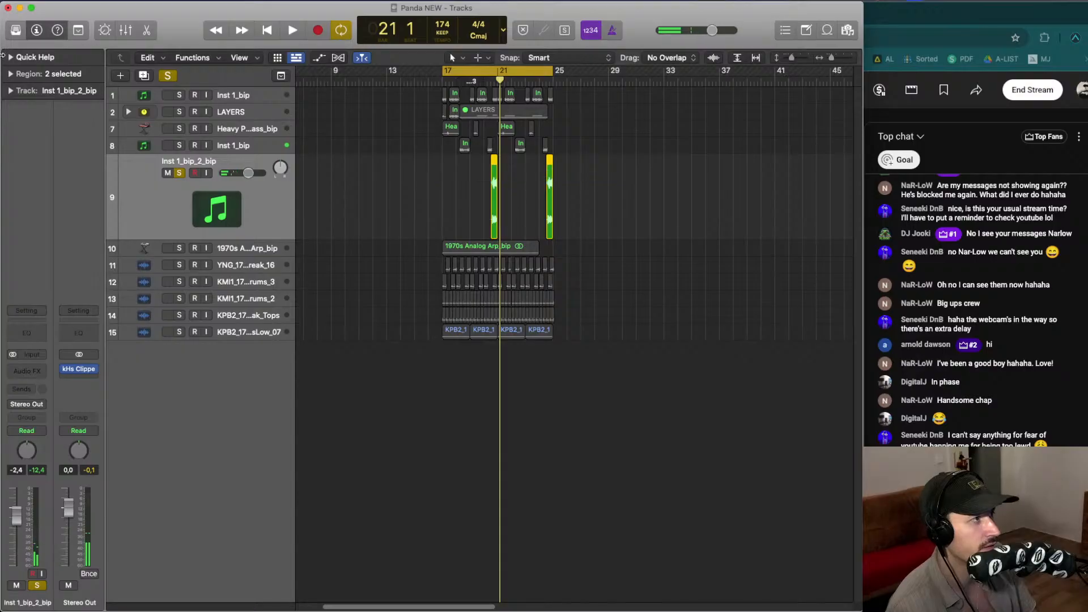
left_click(12, 74)
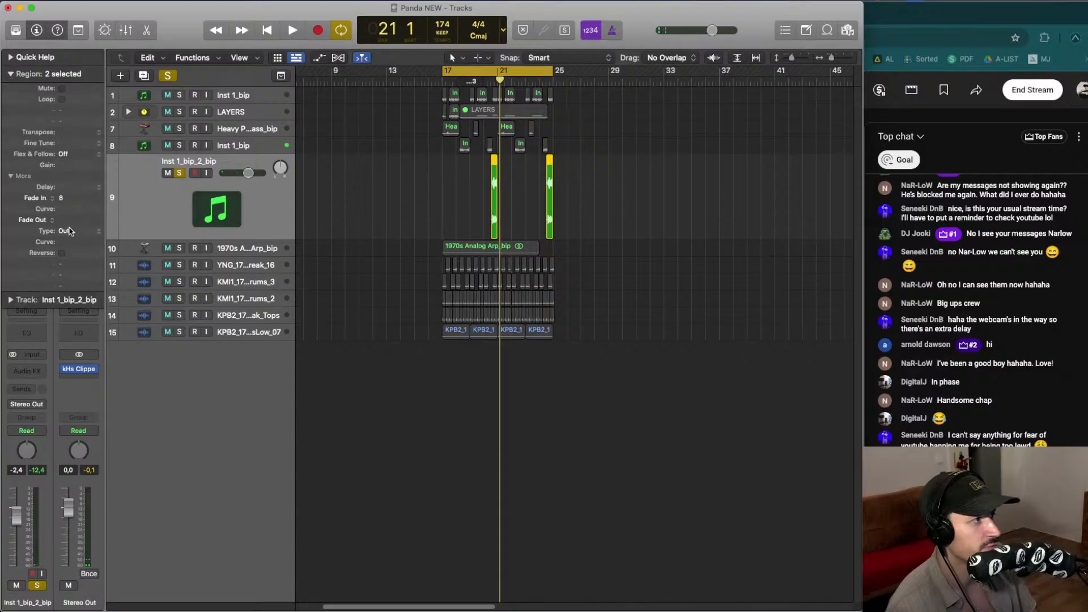
left_click(11, 74)
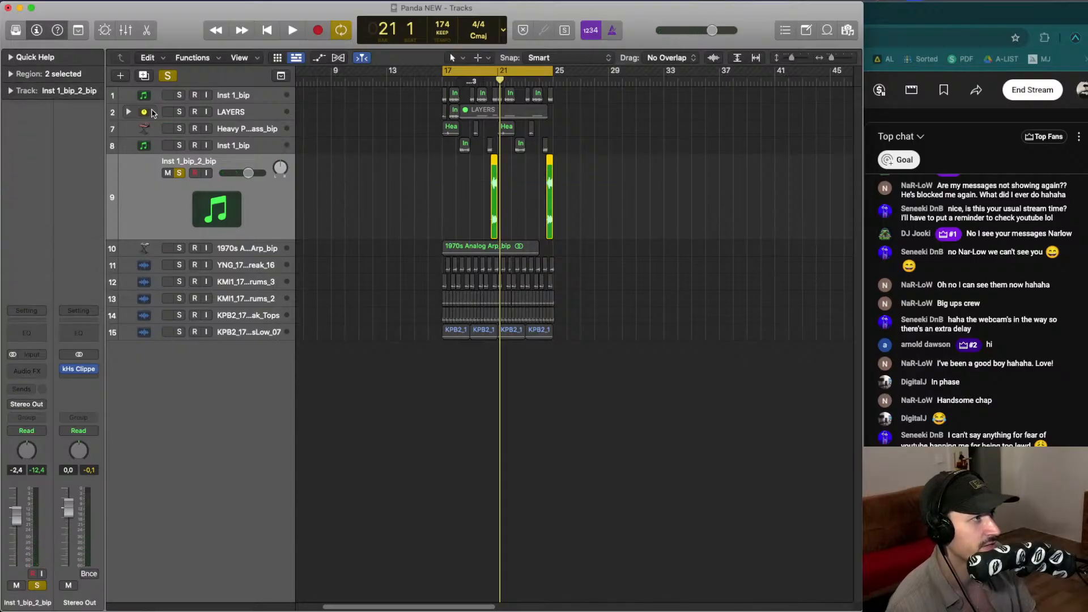
left_click(128, 112)
left_click_drag(245, 270, 250, 128)
- Audition the LAYERS tracks together with the top Inst 1_bip track soloed
key("space")
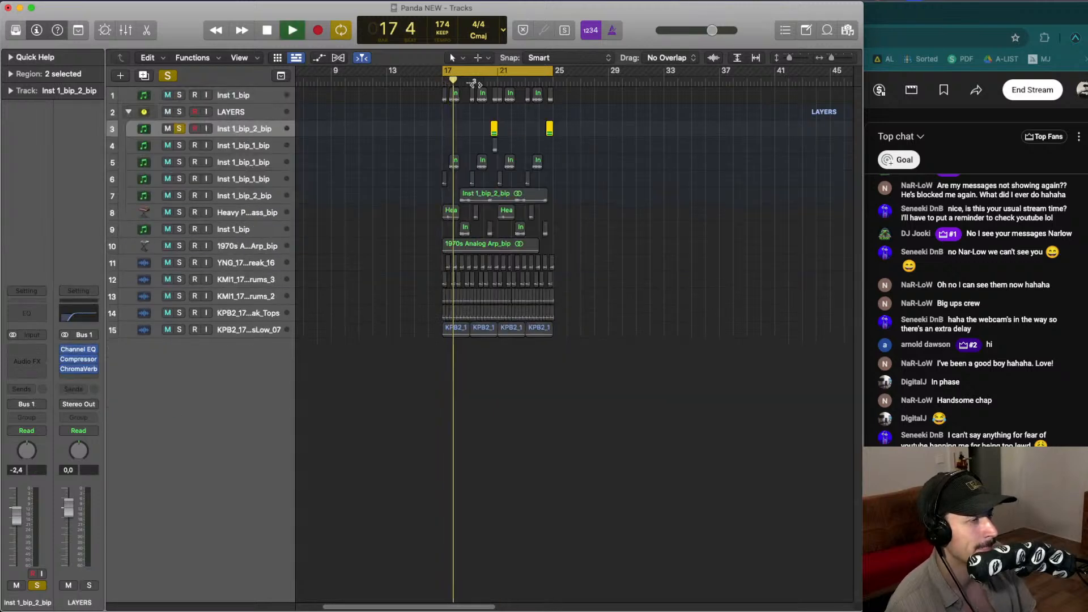
key("space")
left_click(180, 95)
key("space")
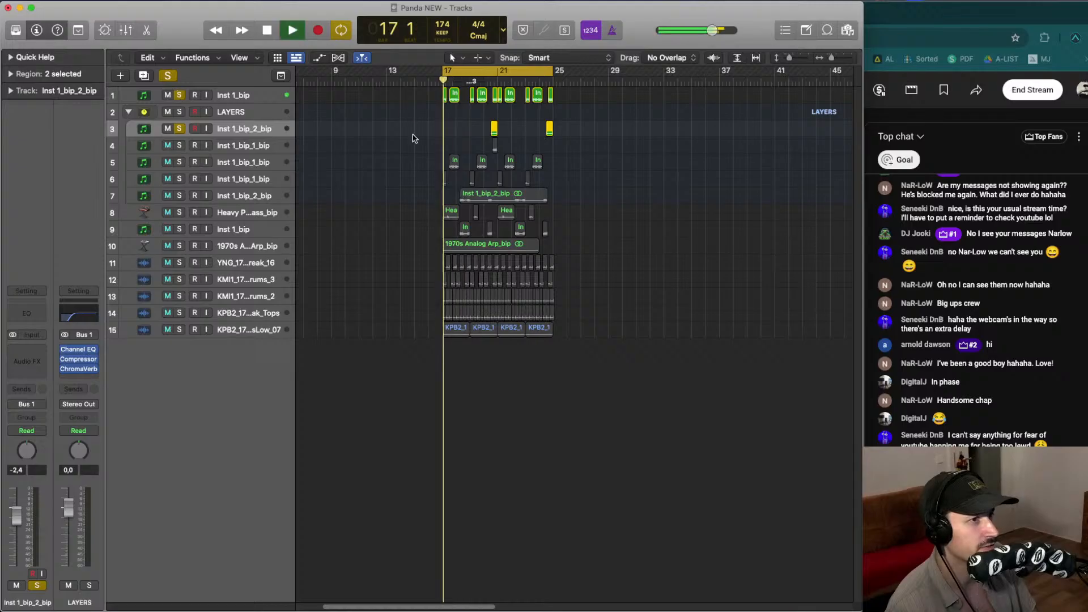
left_click(248, 195)
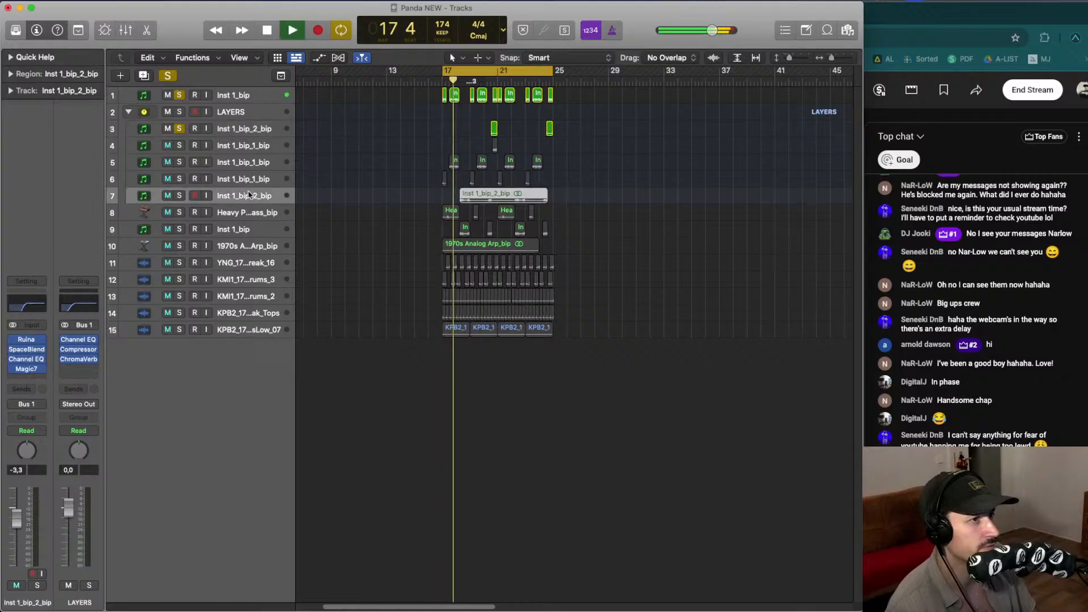
left_click(179, 162)
left_click(179, 162)
key("space")
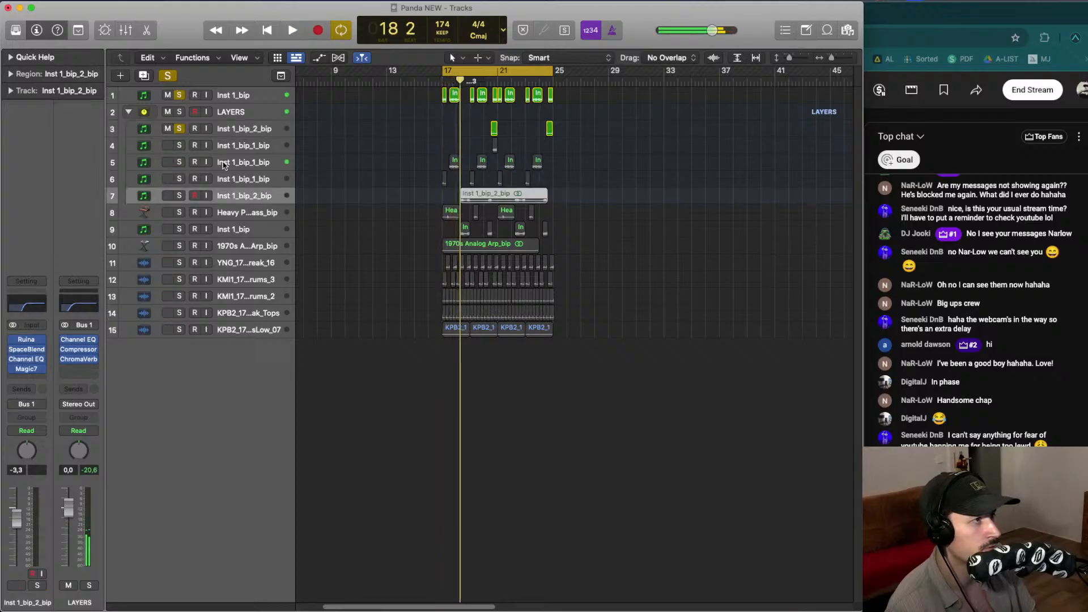
key("space")
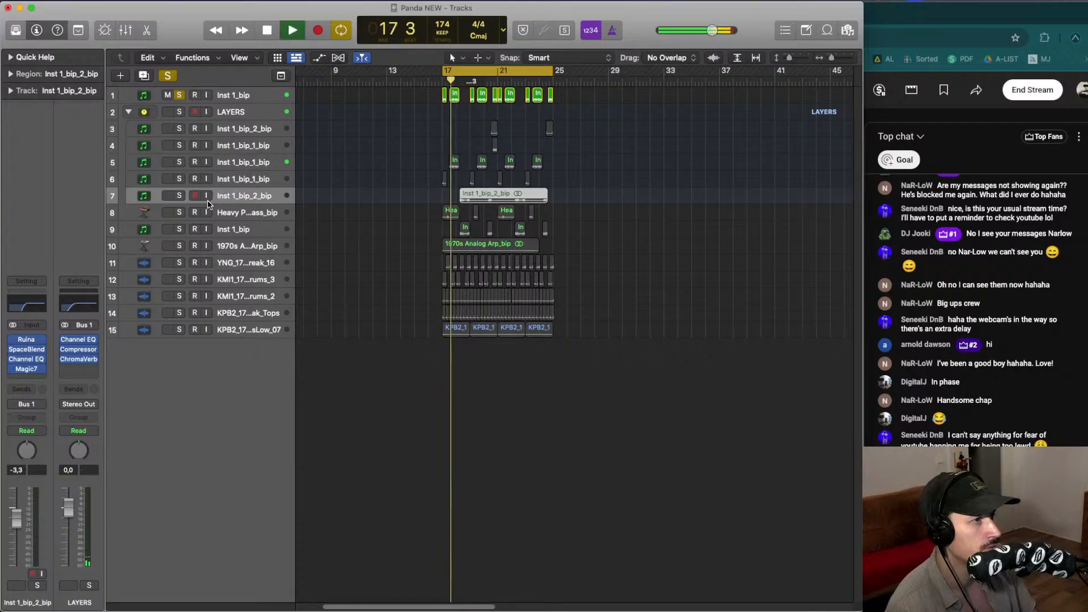
- Solo the lower Inst 1_bip track and move it up directly below the top Inst 1_bip track
left_click(179, 212)
left_click(180, 213)
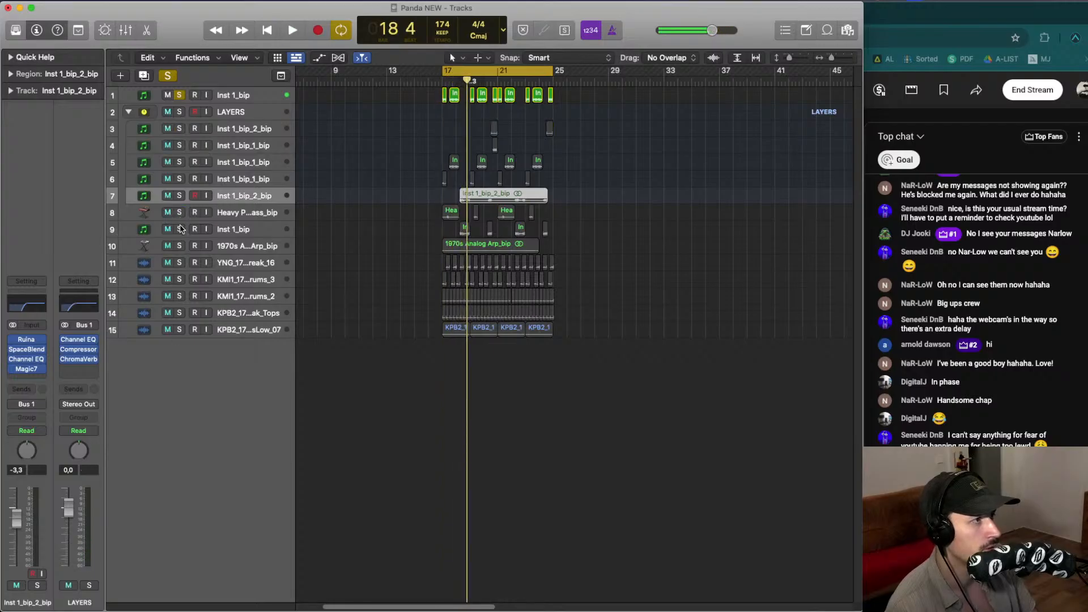
left_click(179, 228)
left_click(254, 225)
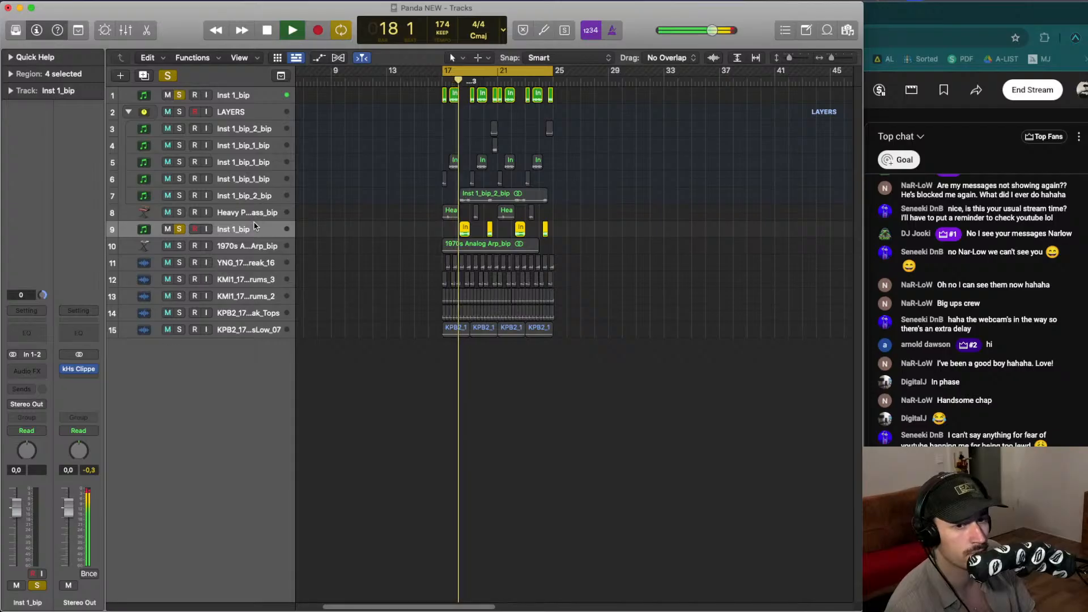
key("space")
left_click_drag(253, 226, 260, 104)
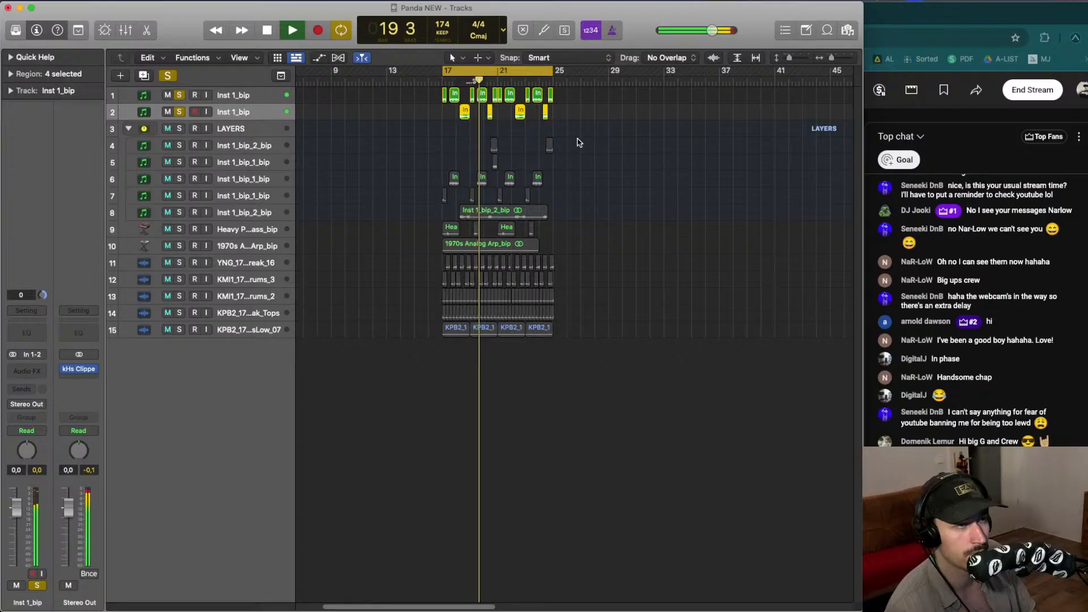
- Group the two Inst 1_bip tracks into a summing track stack named BASSES
left_click_drag(585, 120, 363, 84)
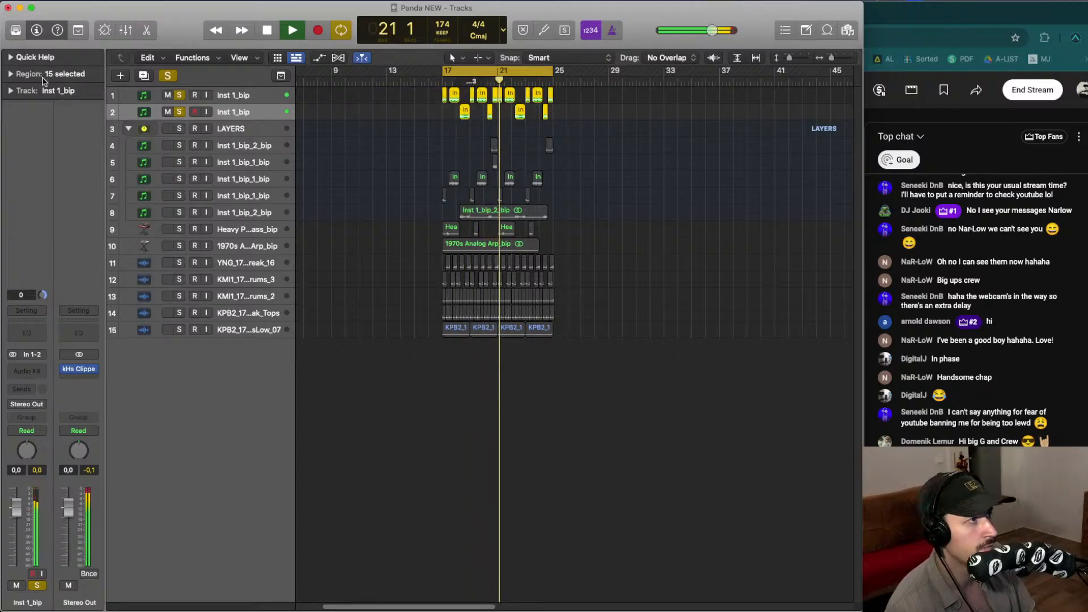
left_click(10, 74)
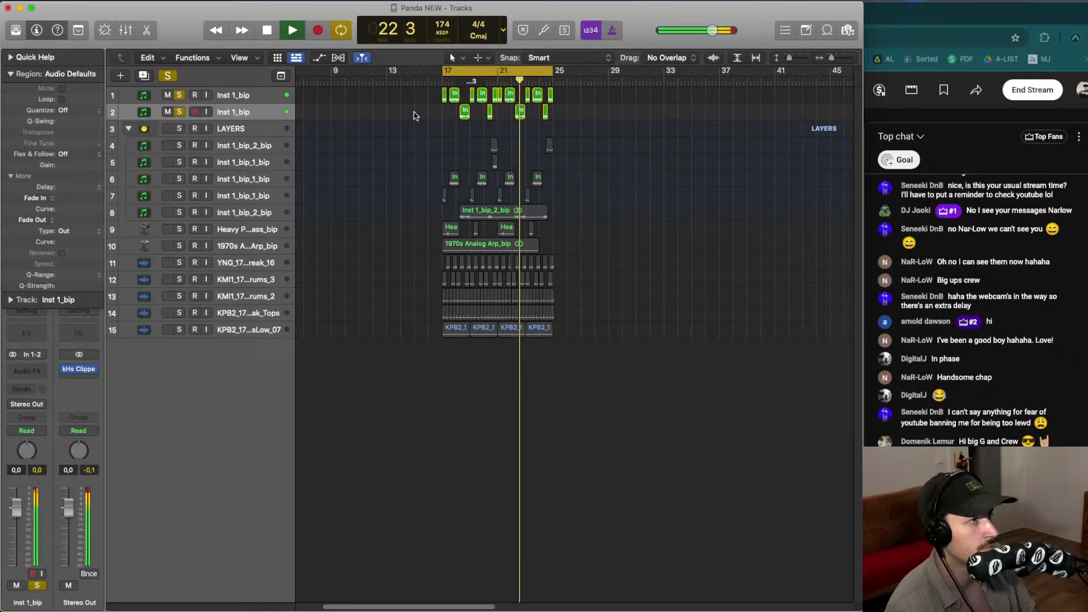
key("space")
left_click(249, 96)
right_click(250, 95)
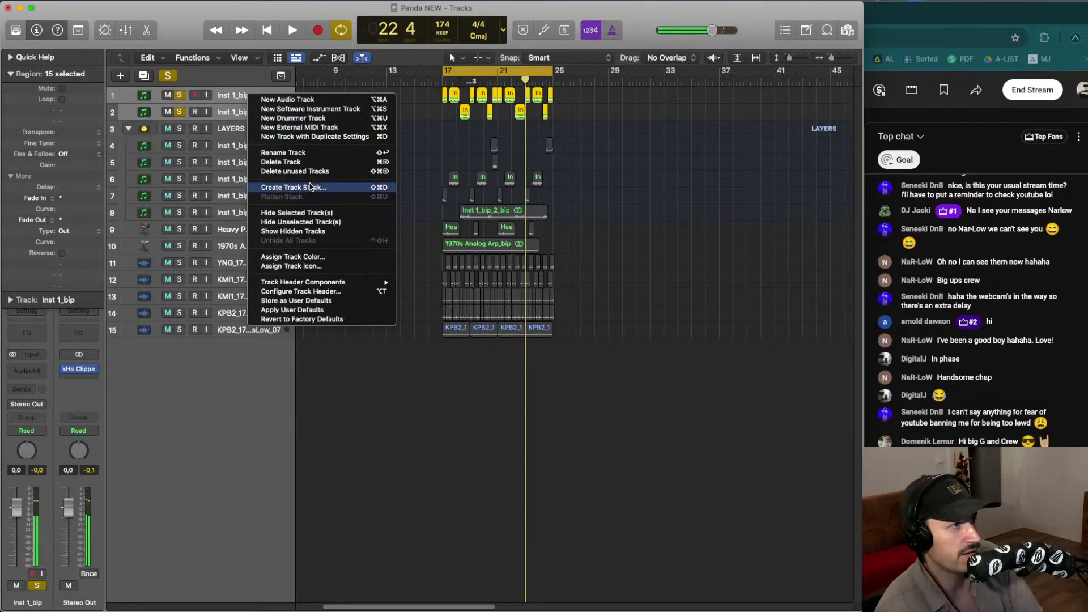
left_click(278, 187)
key("Return")
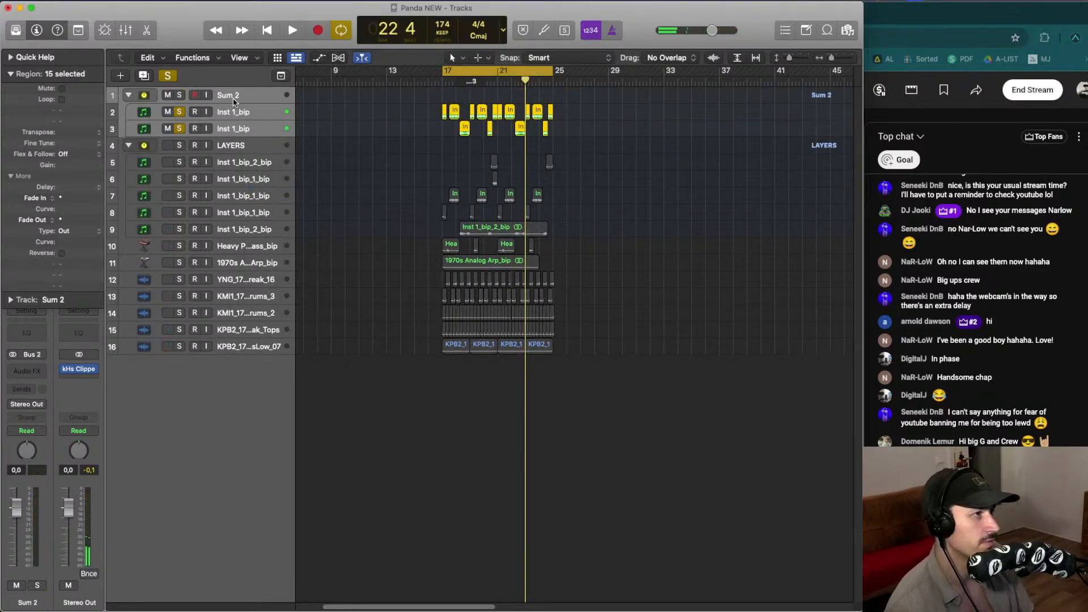
double_click(236, 99)
type("BASSES")
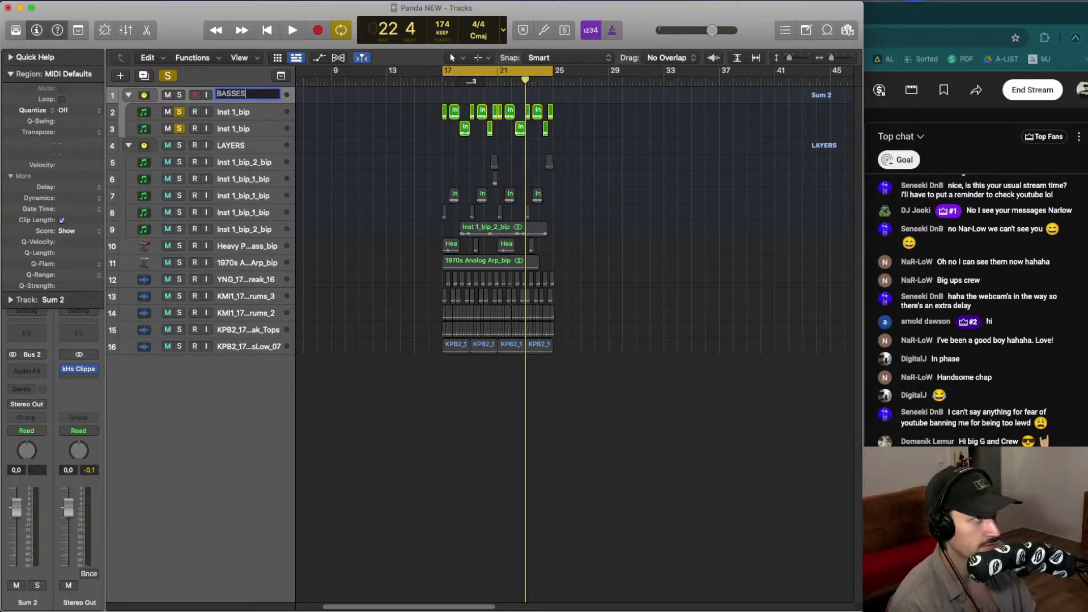
key("Return")
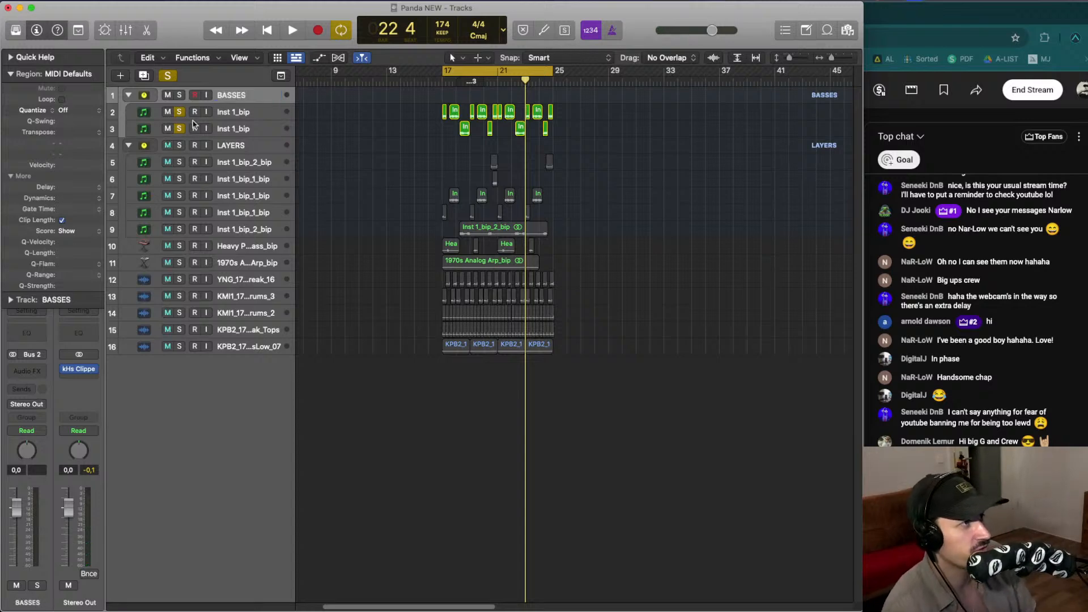
- Audition the Heavy Punch Bass and 1970s Analog Arp tracks soloed
left_click(179, 112)
left_click(179, 129)
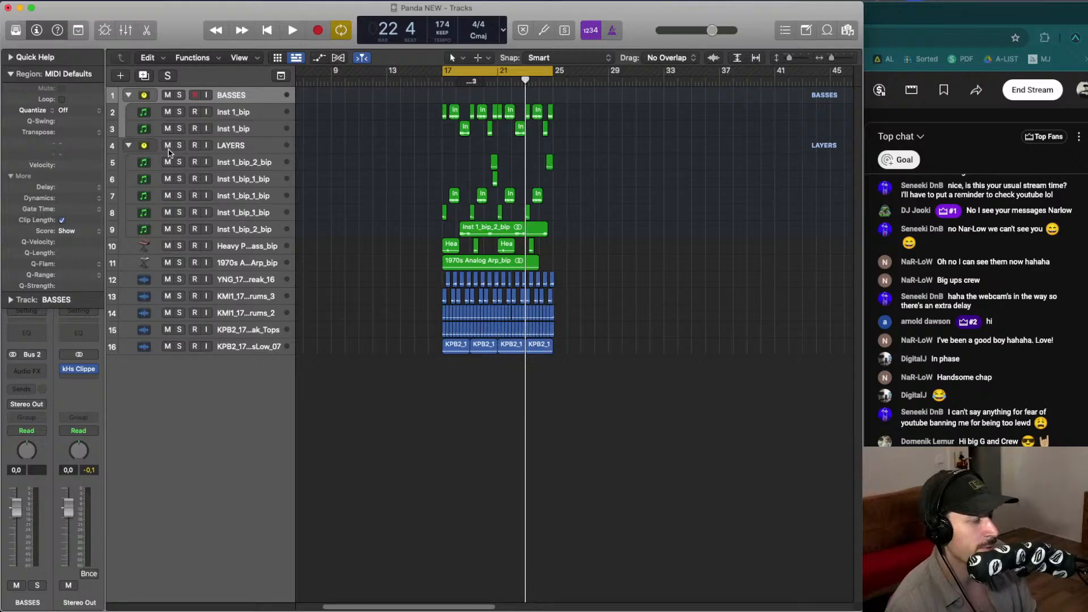
left_click(179, 246)
key("space")
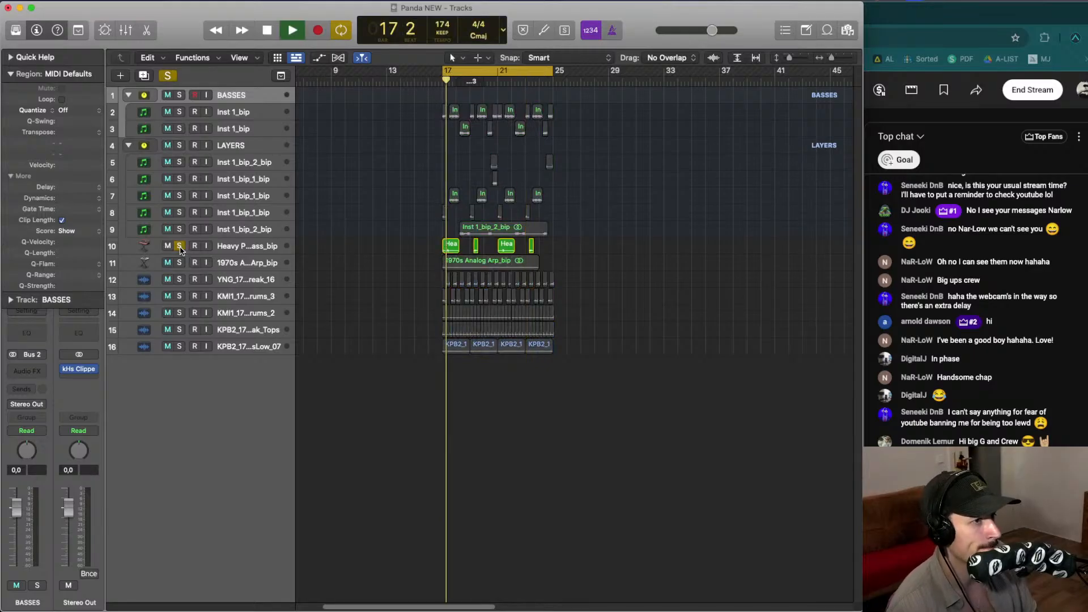
left_click(179, 246)
left_click(179, 264)
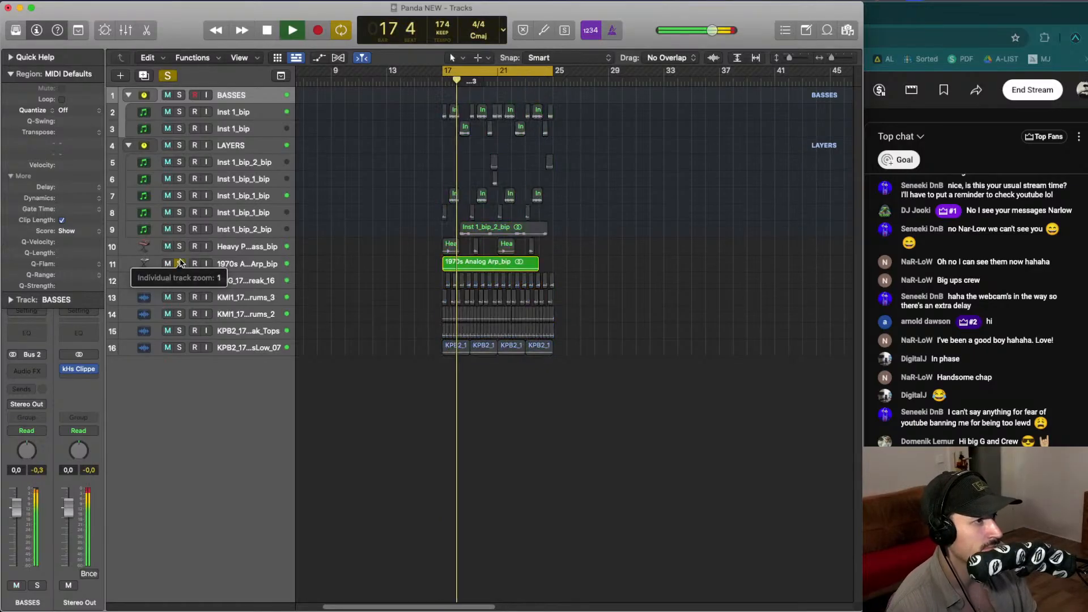
double_click(266, 265)
left_click(266, 247)
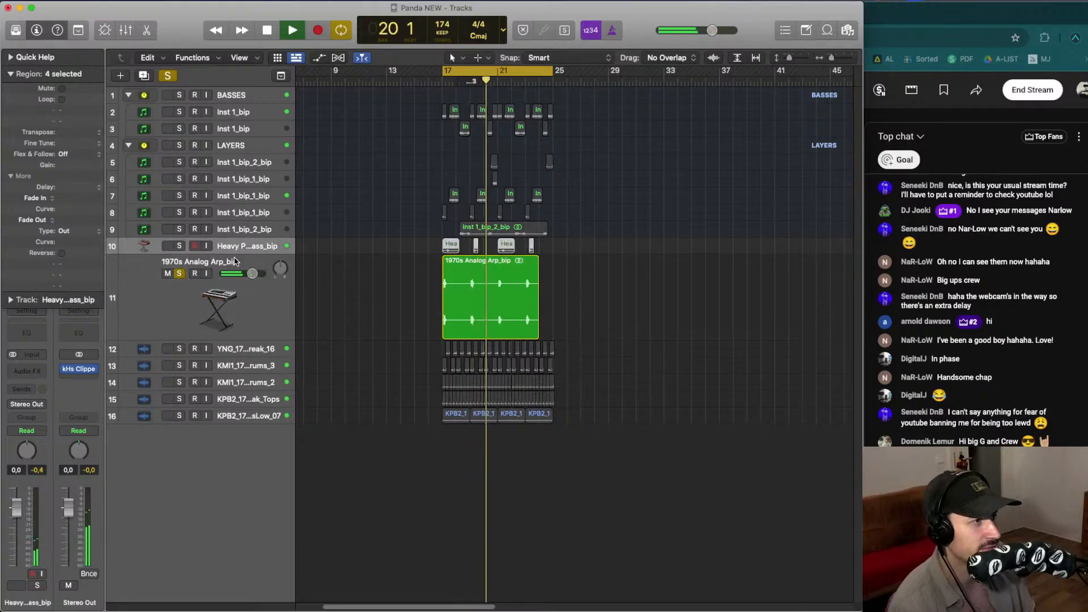
key("s")
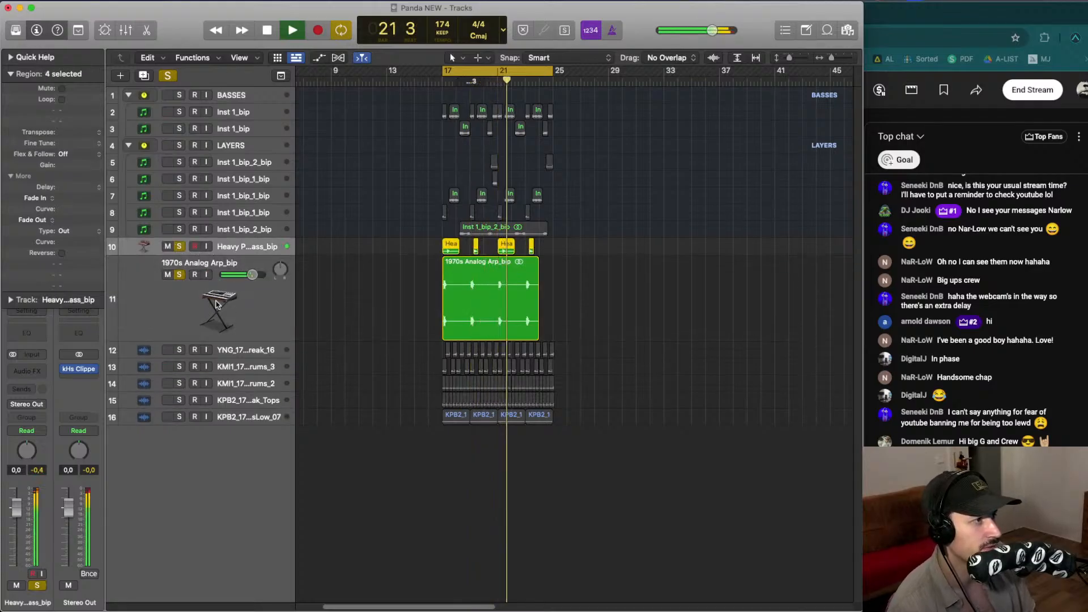
left_click(240, 266)
key("ctrl+alt+super+z")
key("space")
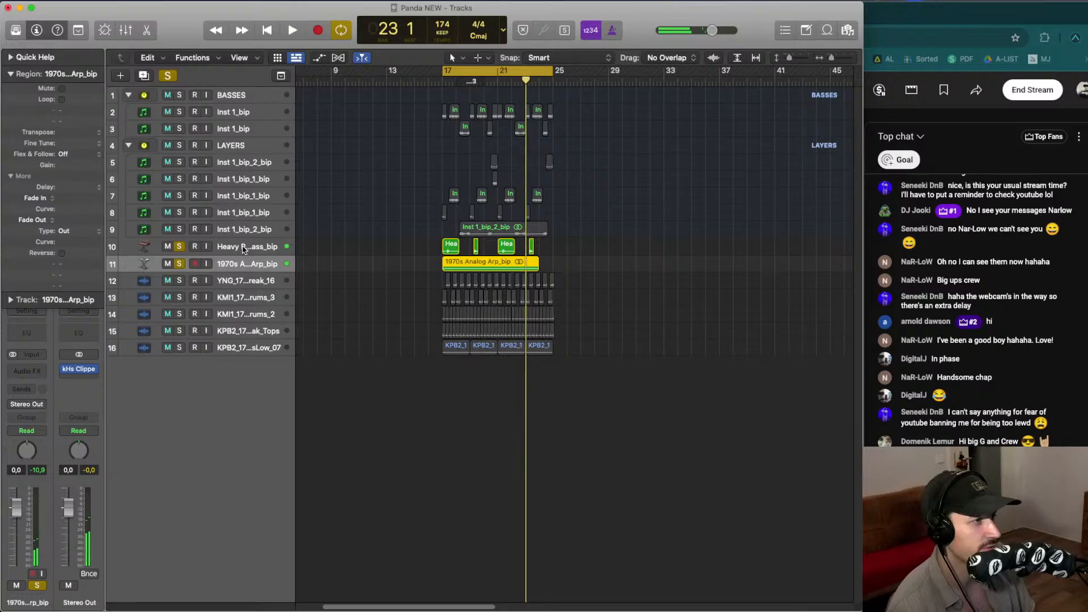
- Stack the Heavy Punch Bass and 1970s Analog Arp tracks into a track stack named LEADS
left_click(243, 250, "shift")
right_click(244, 246)
left_click(311, 339)
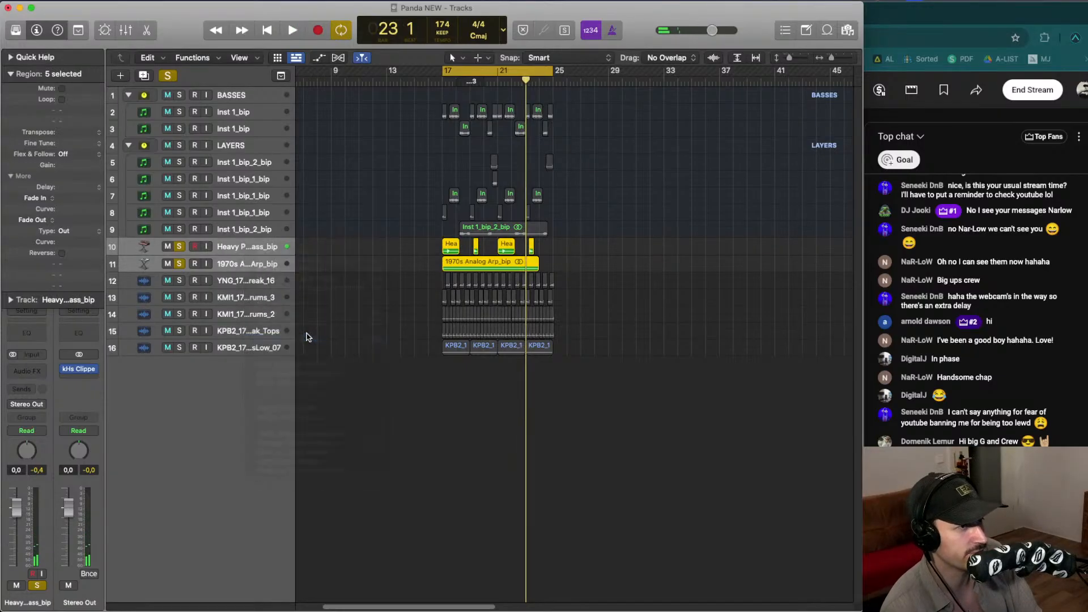
key("Return")
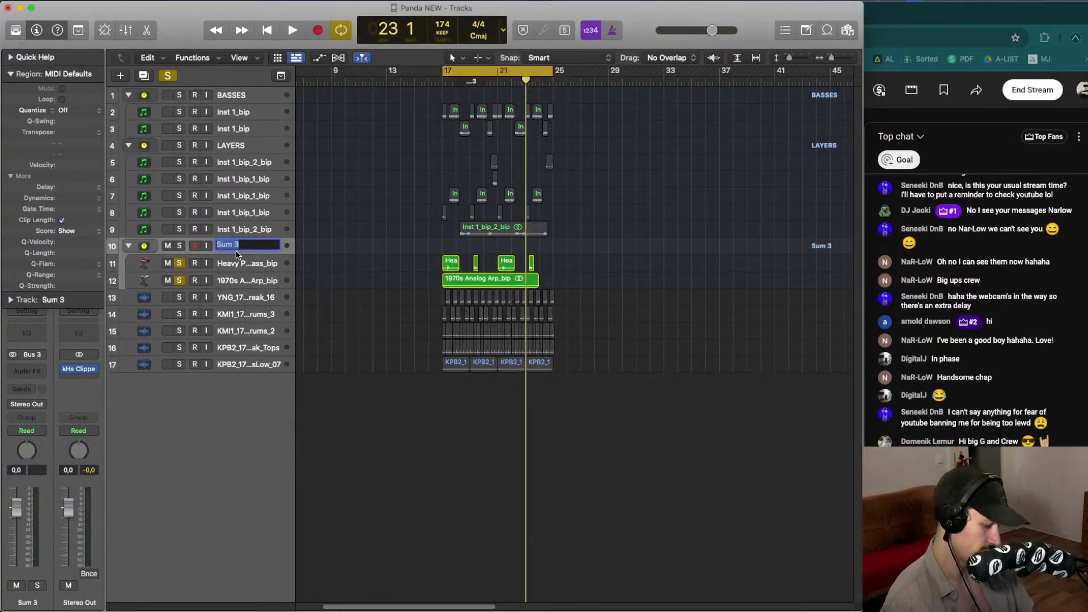
type("LEADS")
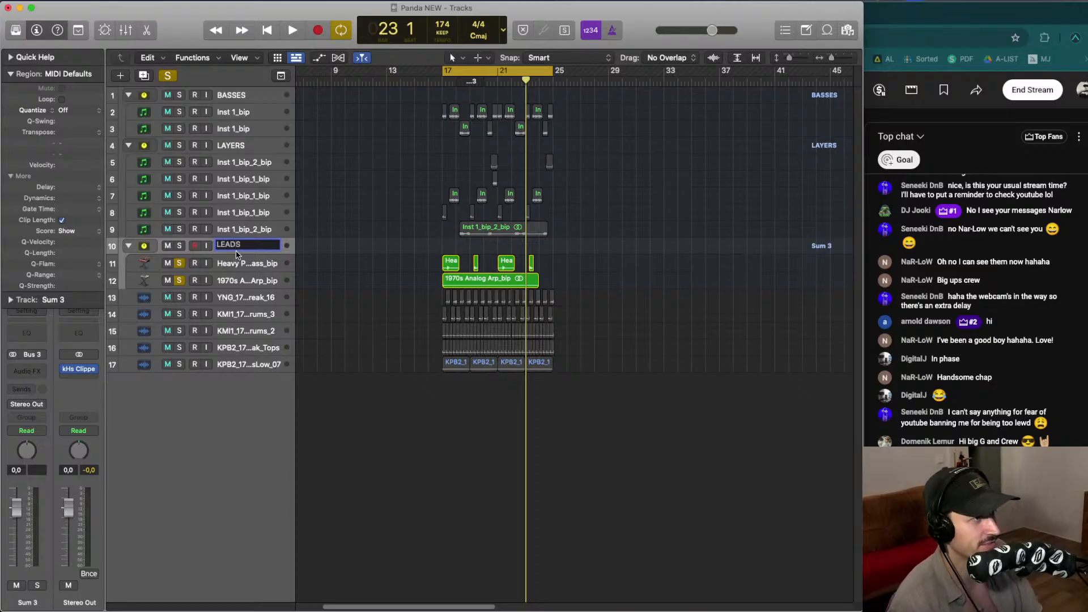
- Solo both LEADS tracks, audition them, and move the Heavy Punch Bass track above the 1970s Analog Arp track
key("Return")
left_click_drag(179, 263, 180, 281)
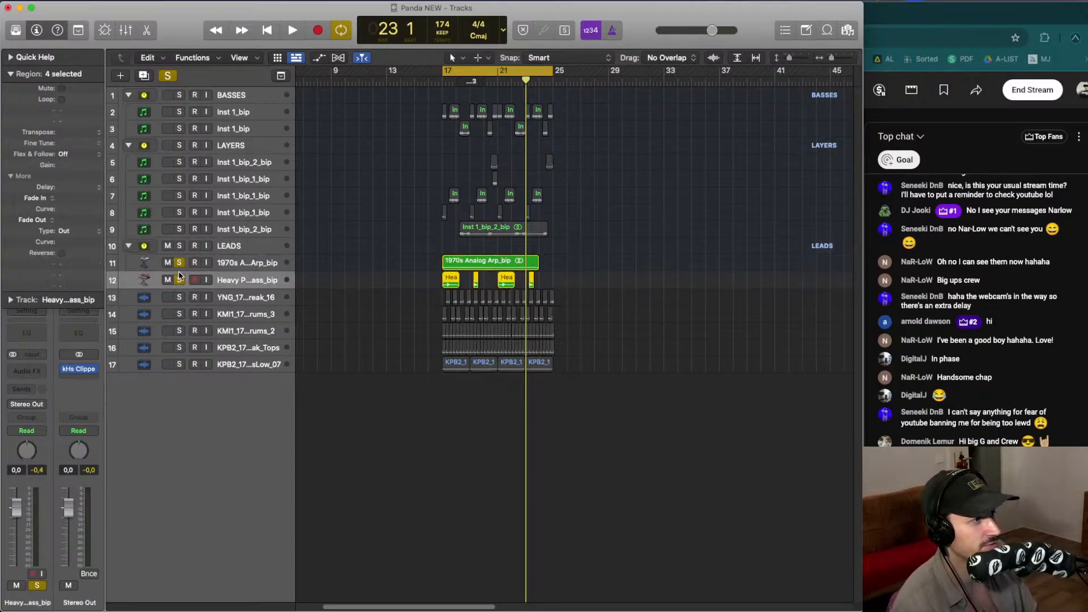
key("space")
key("space")
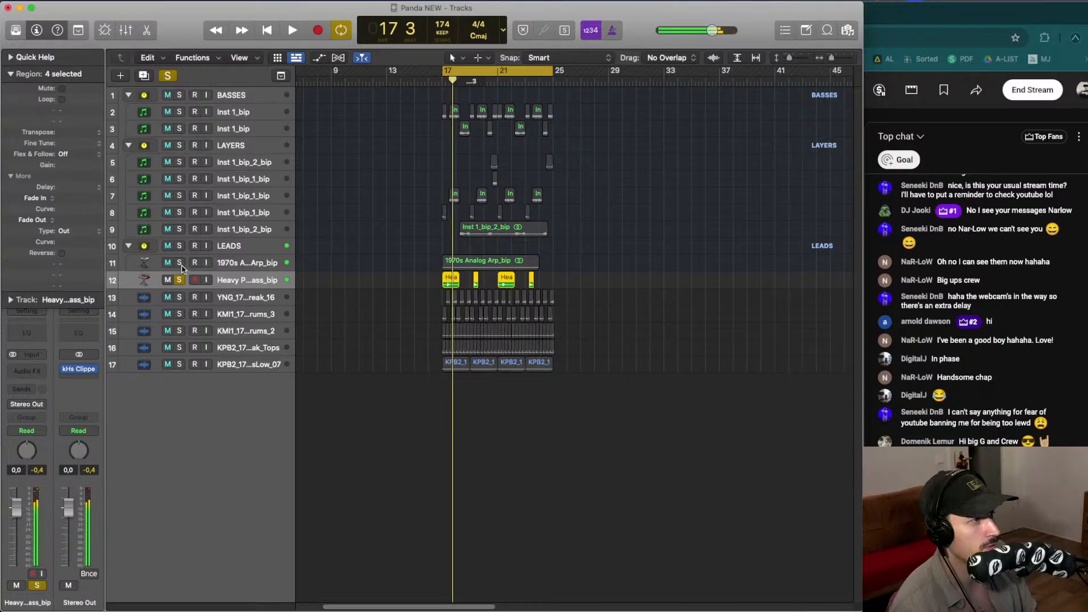
left_click_drag(256, 277, 245, 259)
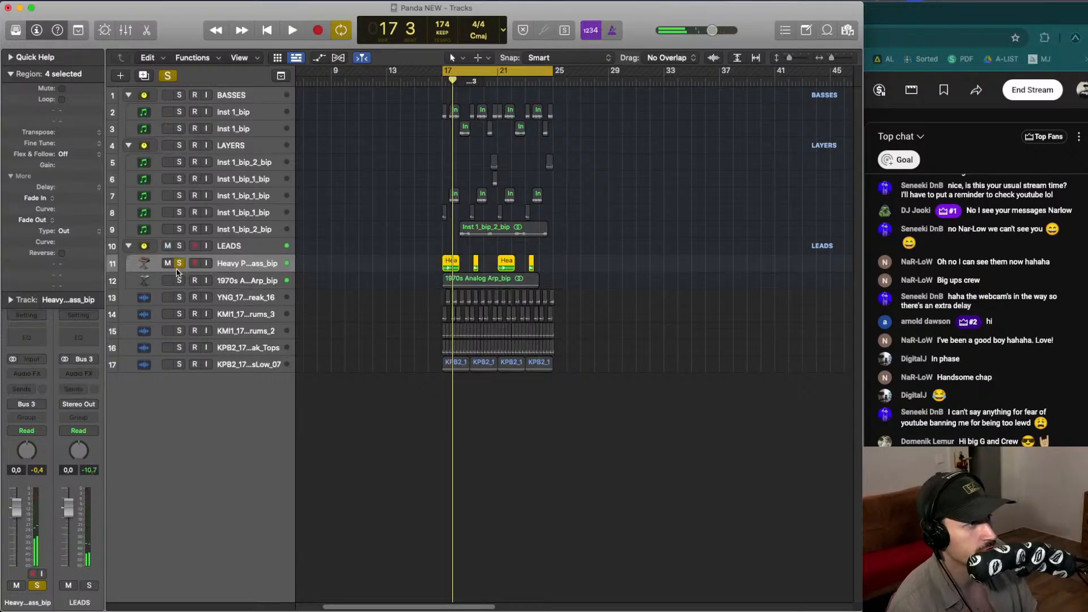
- Collapse the LEADS, LAYERS and BASSES stacks and audition the five drum tracks soloed
left_click(129, 246)
left_click(129, 145)
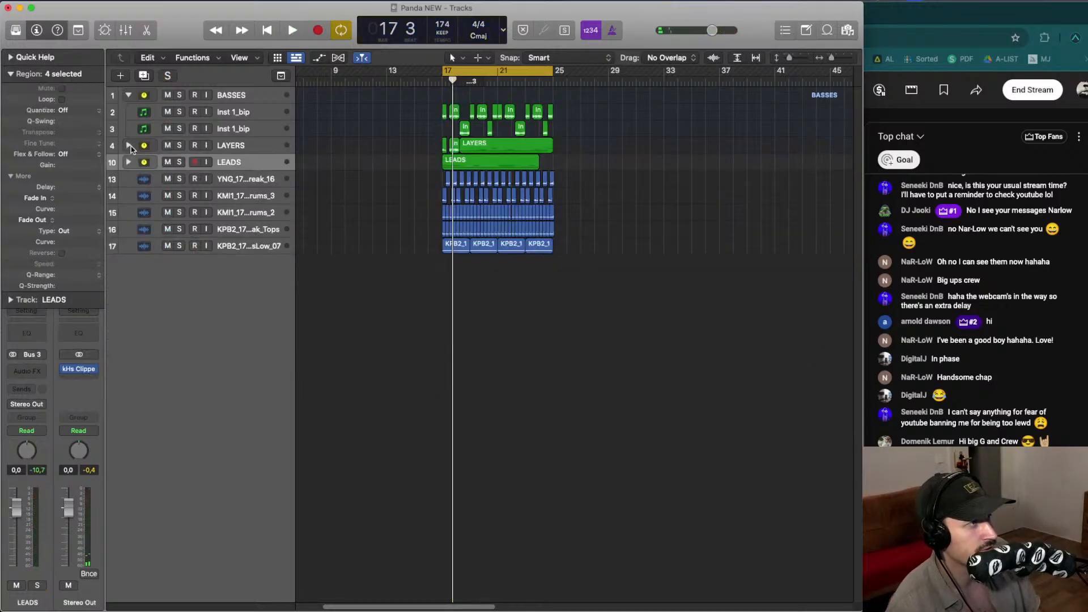
left_click(129, 95)
left_click_drag(180, 154, 179, 212)
key("space")
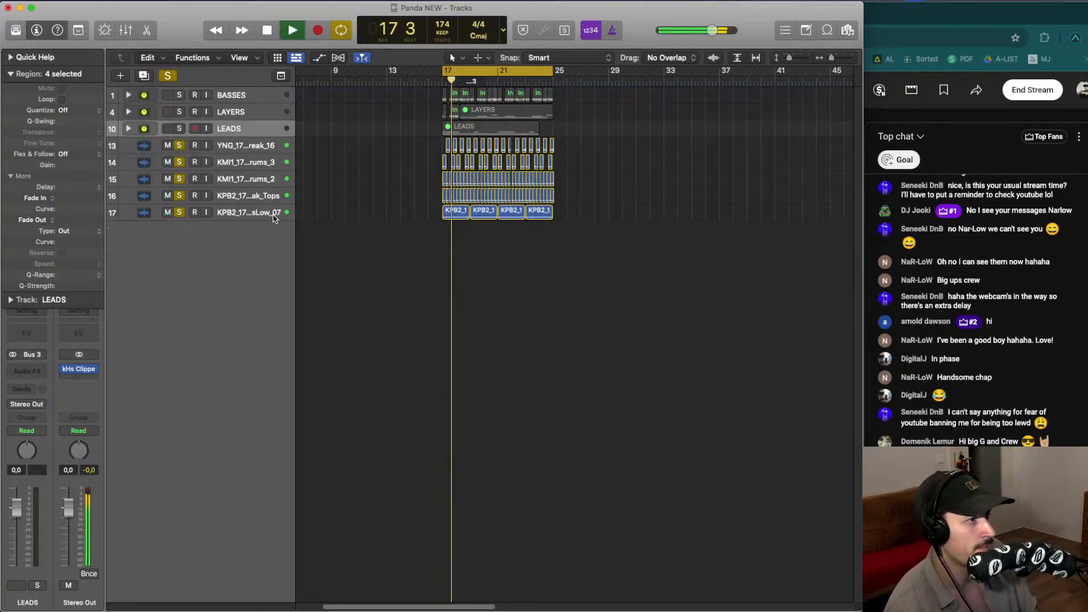
left_click(275, 215)
key("space")
- Stack the five drum tracks into a summing track stack named DRUMS
left_click(259, 147, "shift")
right_click(259, 147)
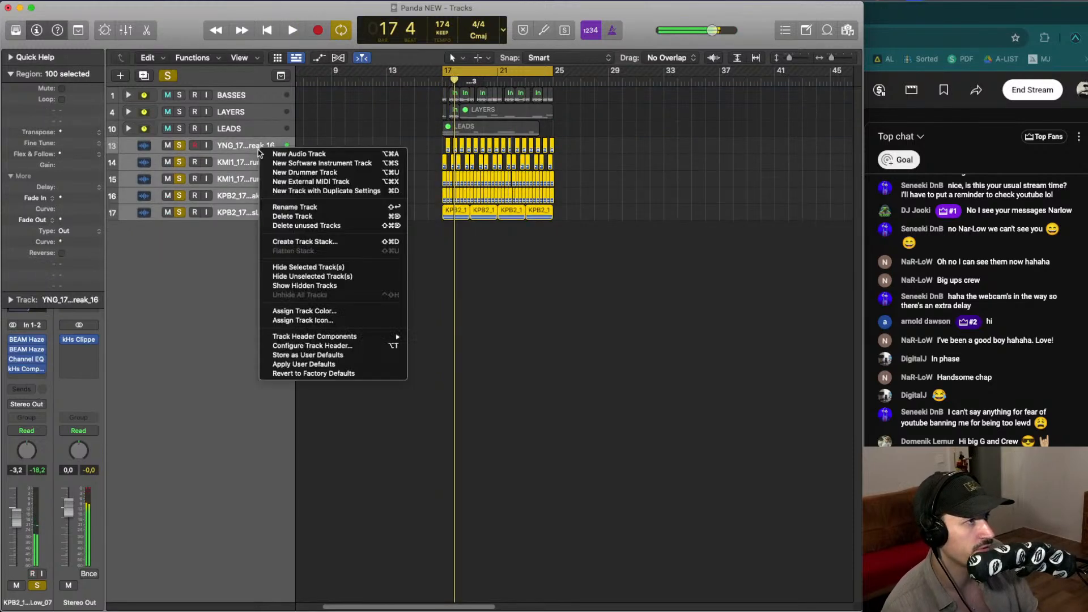
left_click(311, 243)
key("Return")
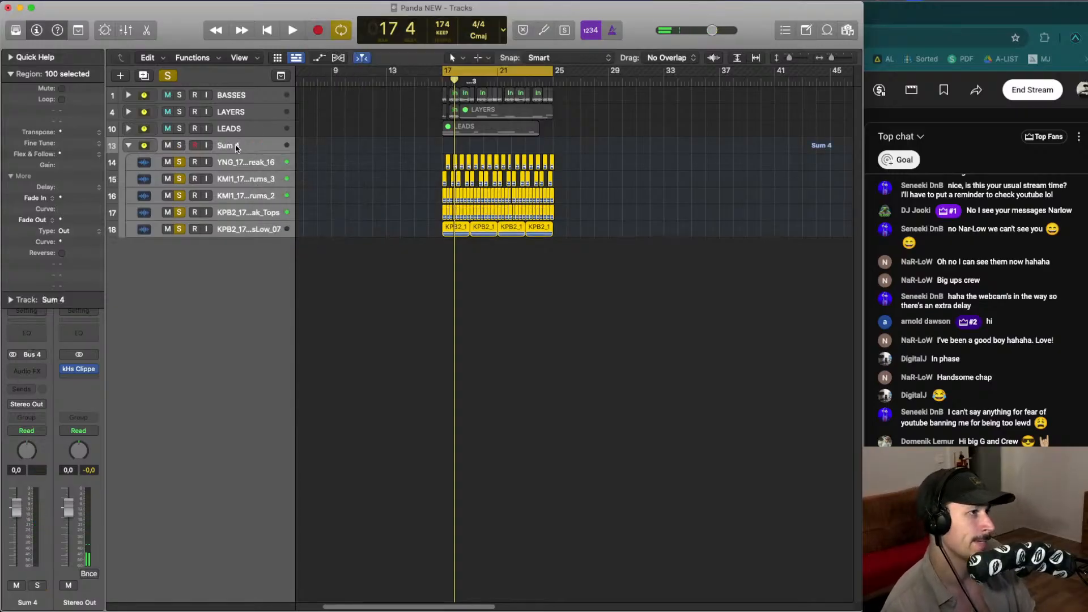
type("DRUMS")
key("Return")
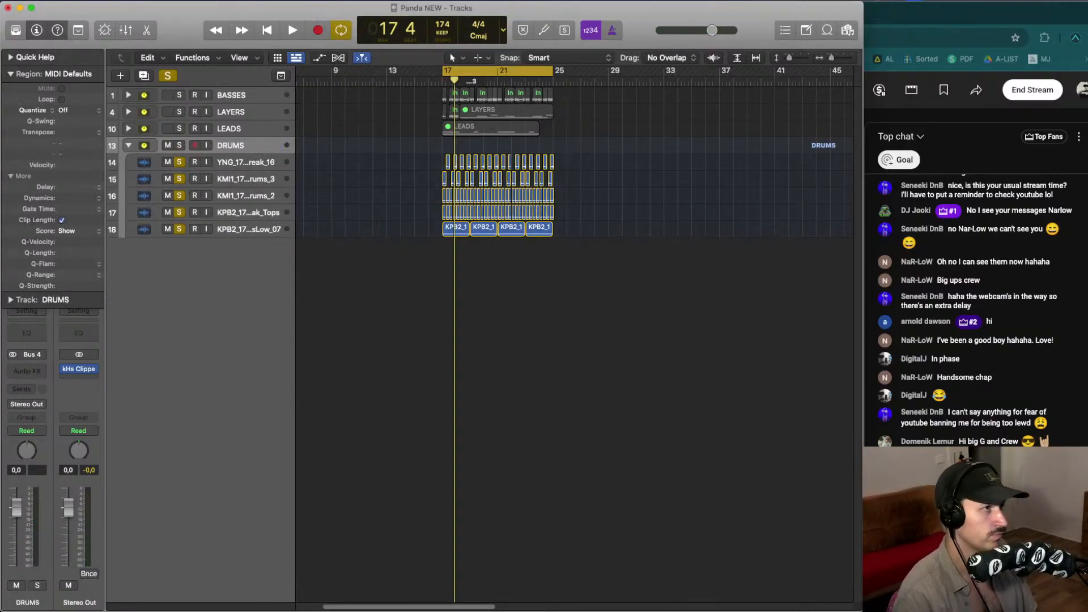
- Copy the kHs Clipper plug-in onto the DRUMS stack's channel and open its window briefly
key("space")
key("space")
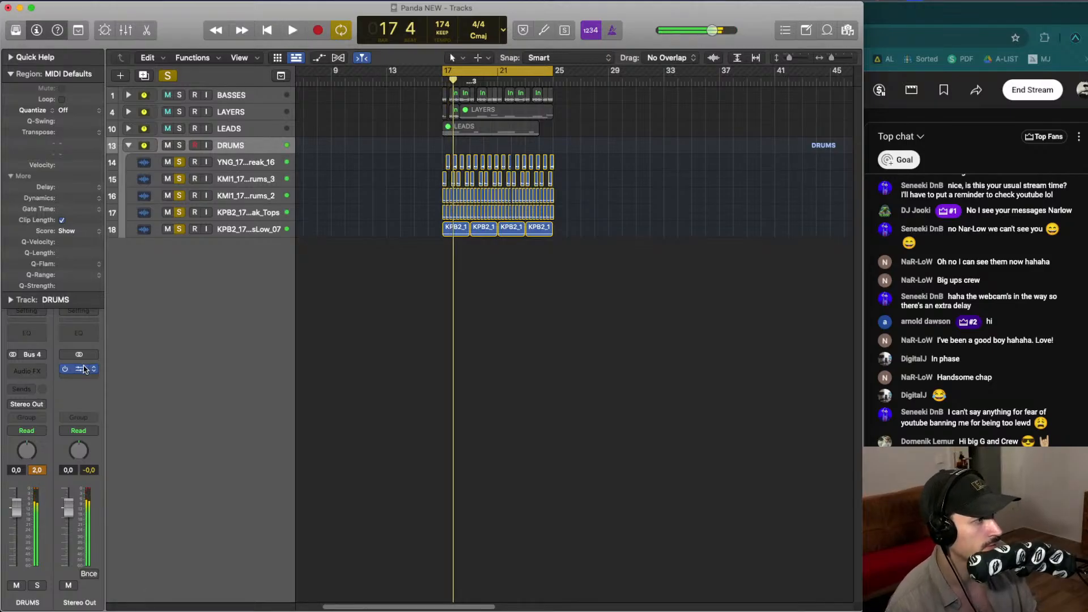
left_click_drag(81, 368, 30, 370)
key("space")
left_click(28, 370)
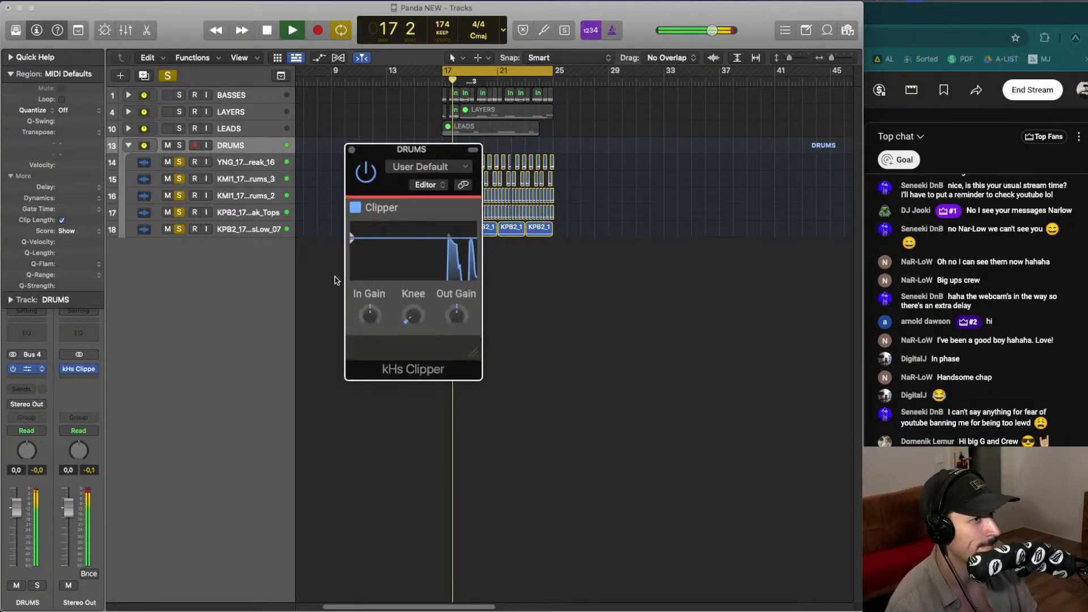
left_click(352, 150)
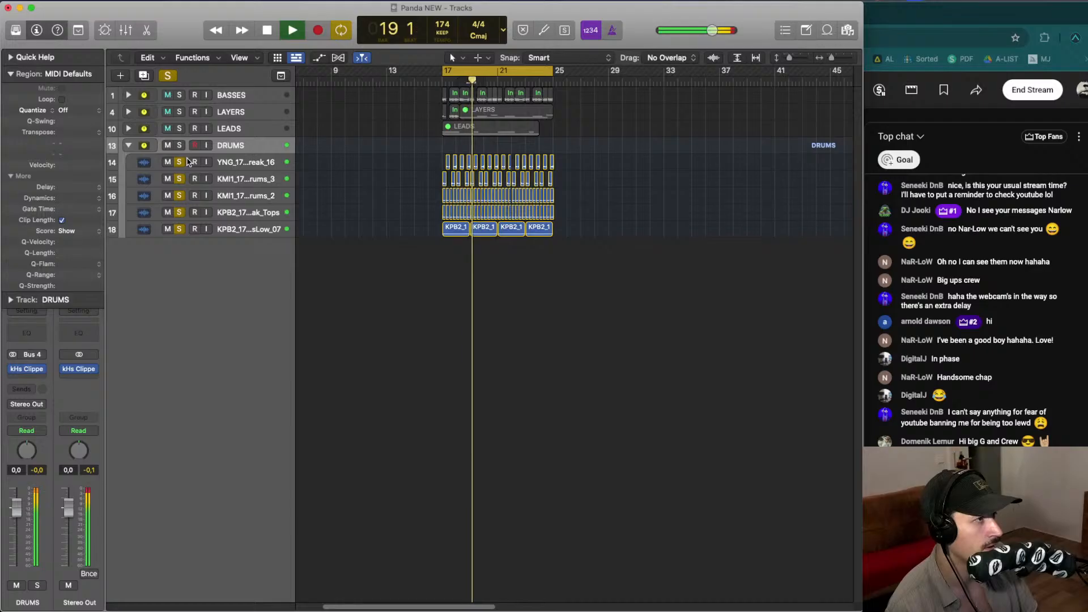
- Audition the drum tracks inside DRUMS by soloing the KPB2 tops and low loop tracks individually
left_click_drag(179, 162, 178, 220)
left_click(180, 229)
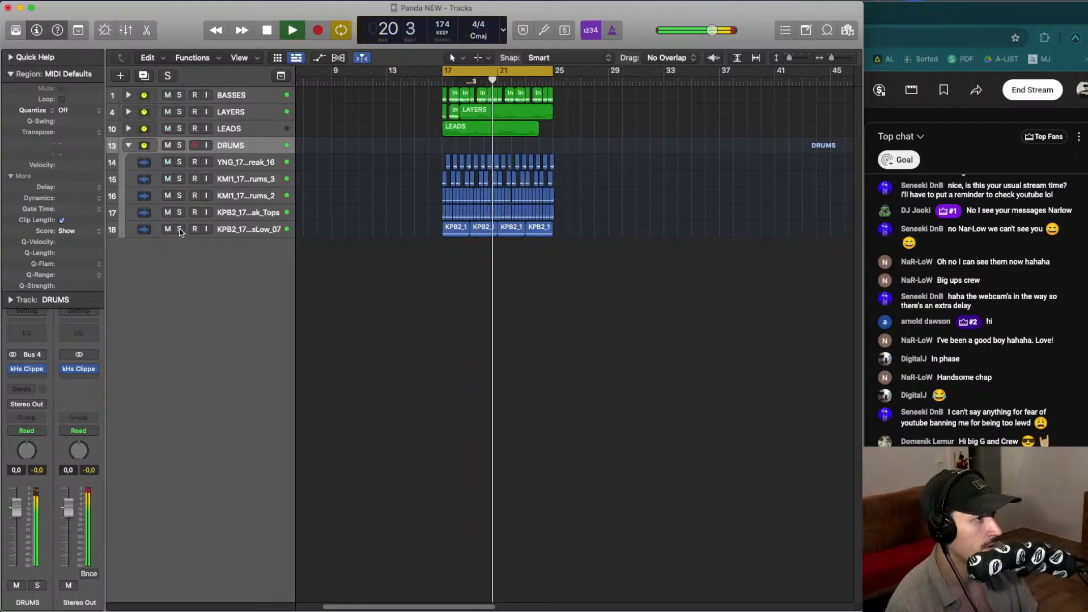
left_click(194, 212)
left_click(179, 213)
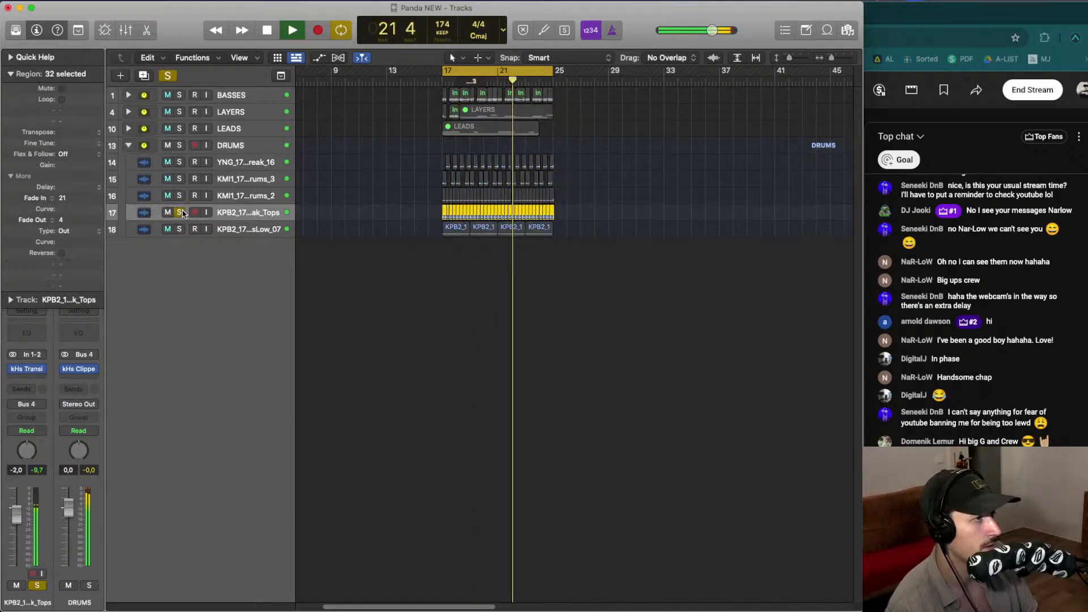
key("space")
left_click(179, 212)
left_click(181, 228)
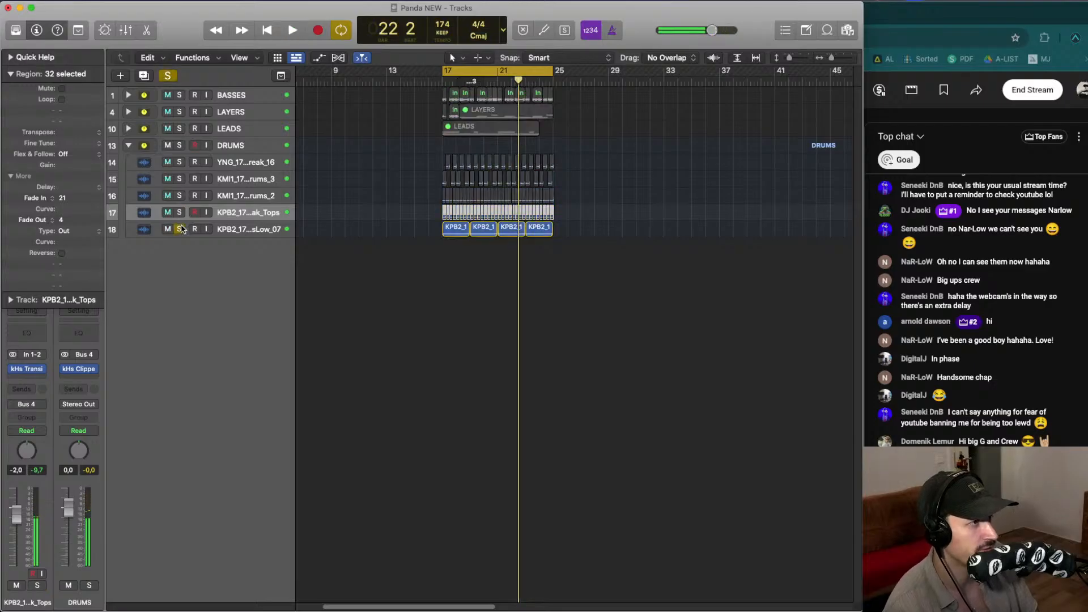
left_click(262, 234)
key("space")
key("space")
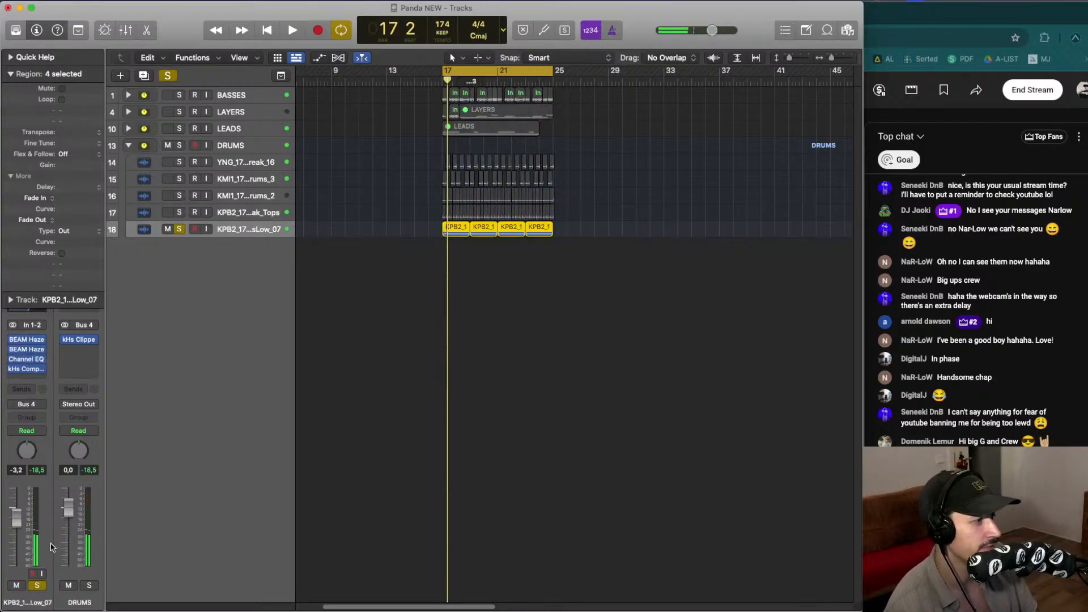
key("space")
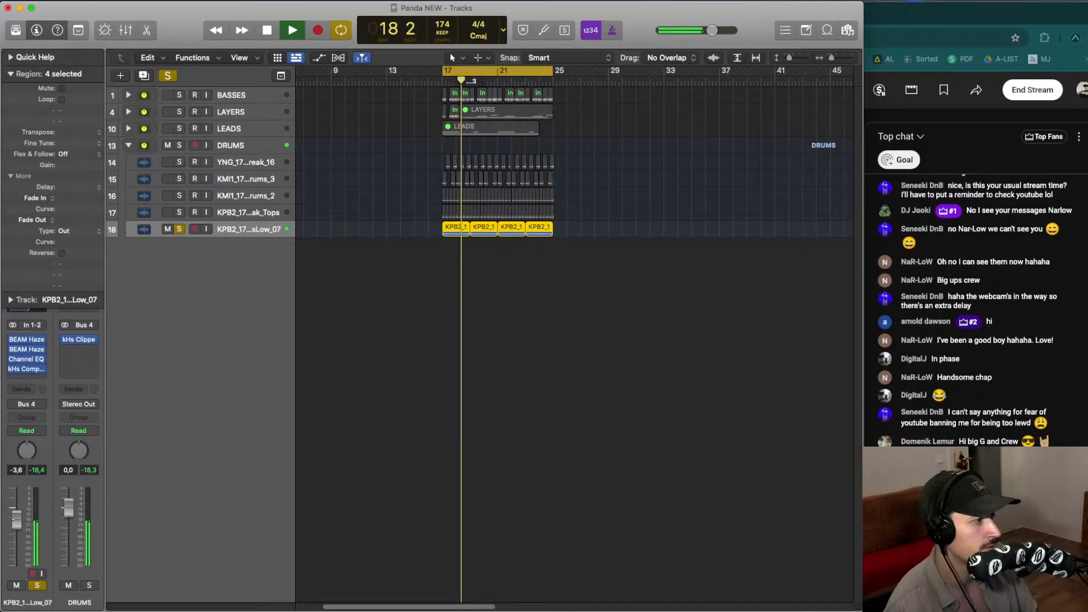
left_click(37, 586)
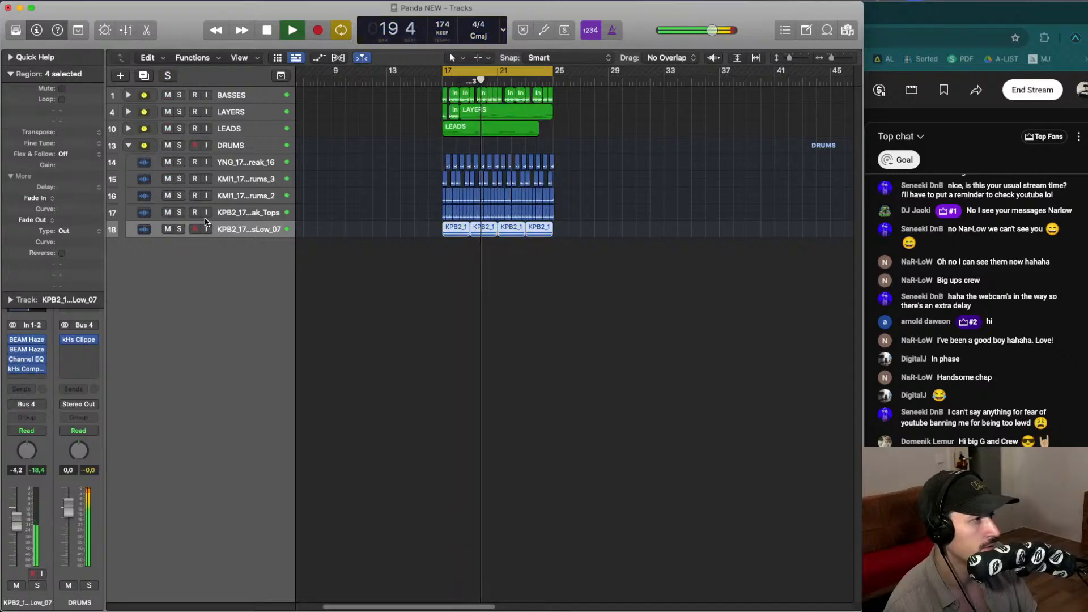
left_click(391, 204)
left_click(414, 79)
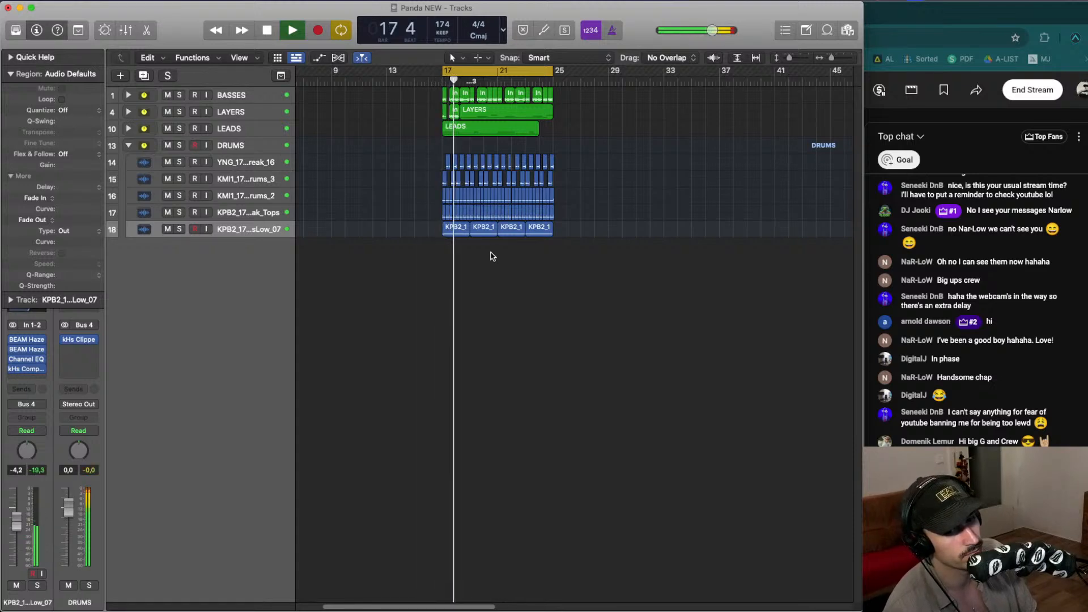
key("space")
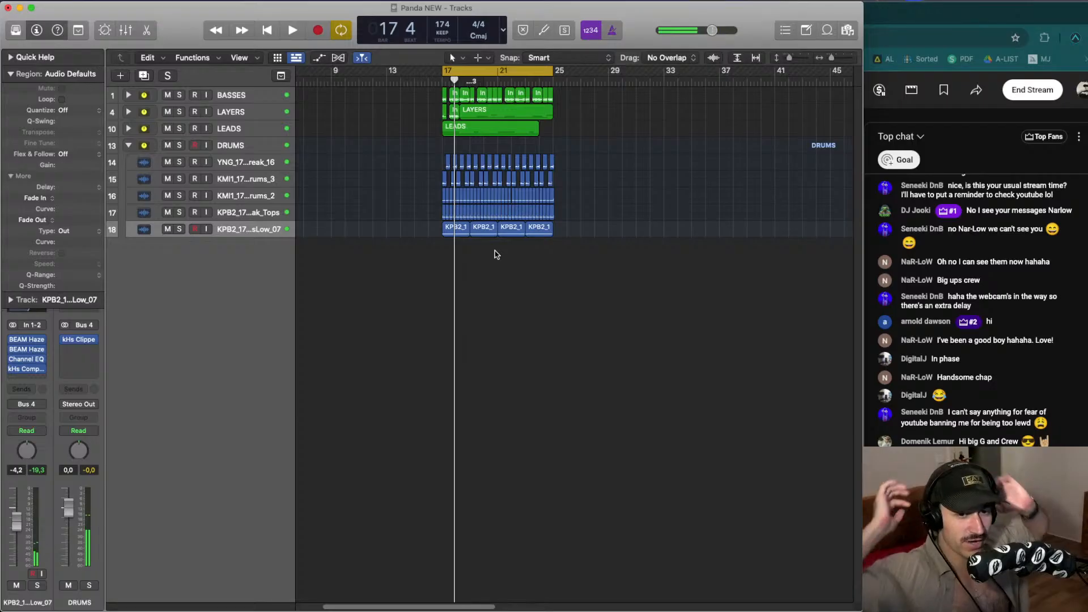
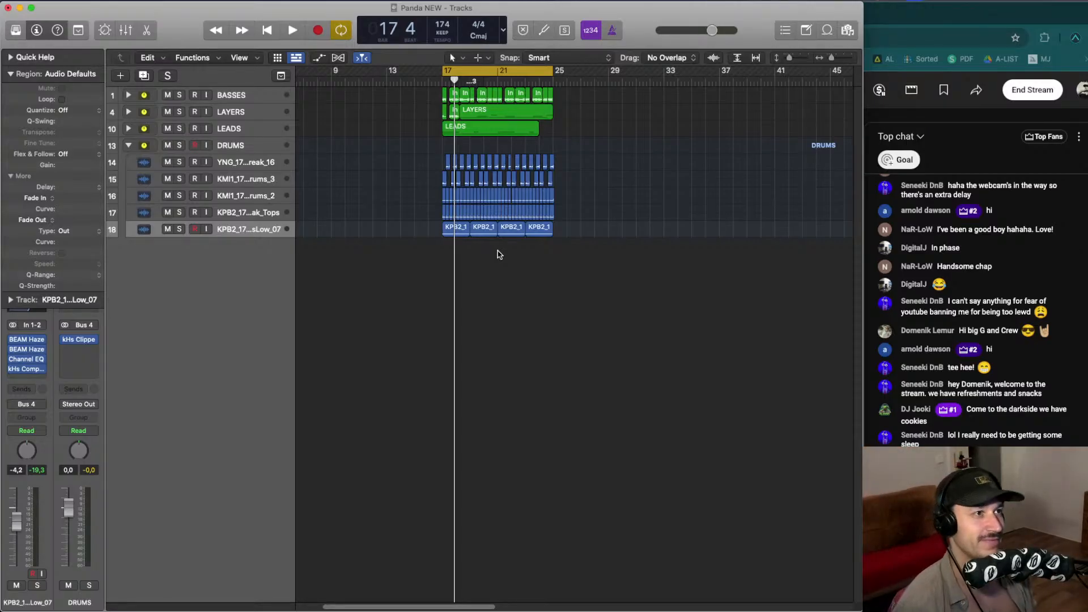
- Restart playback and audition the arrangement by soloing the DRUMS, LEADS, LAYERS and BASSES stacks in turn
key("space")
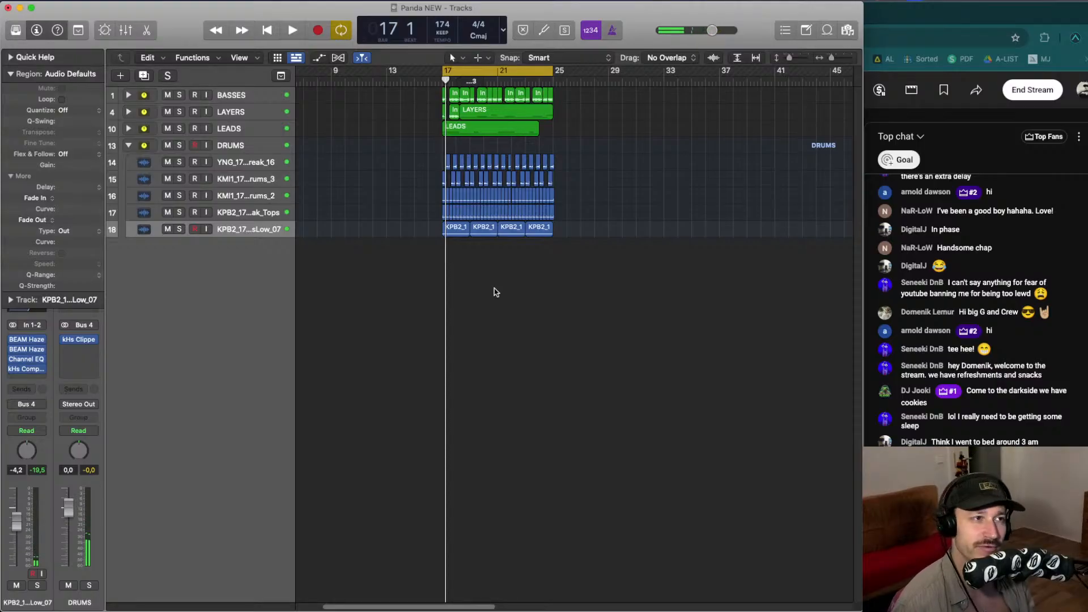
key("space")
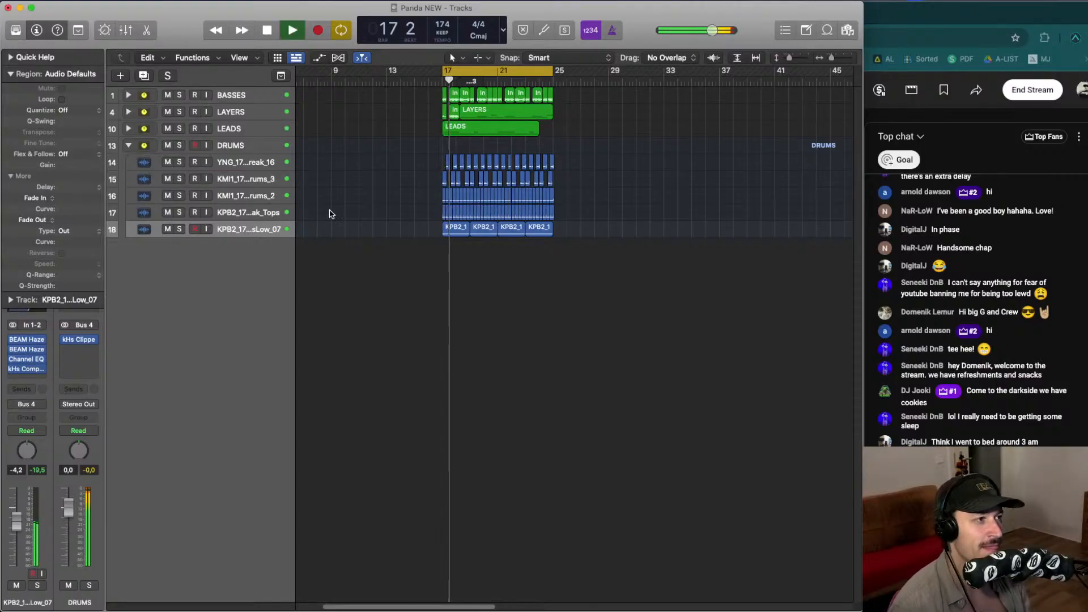
left_click(179, 146)
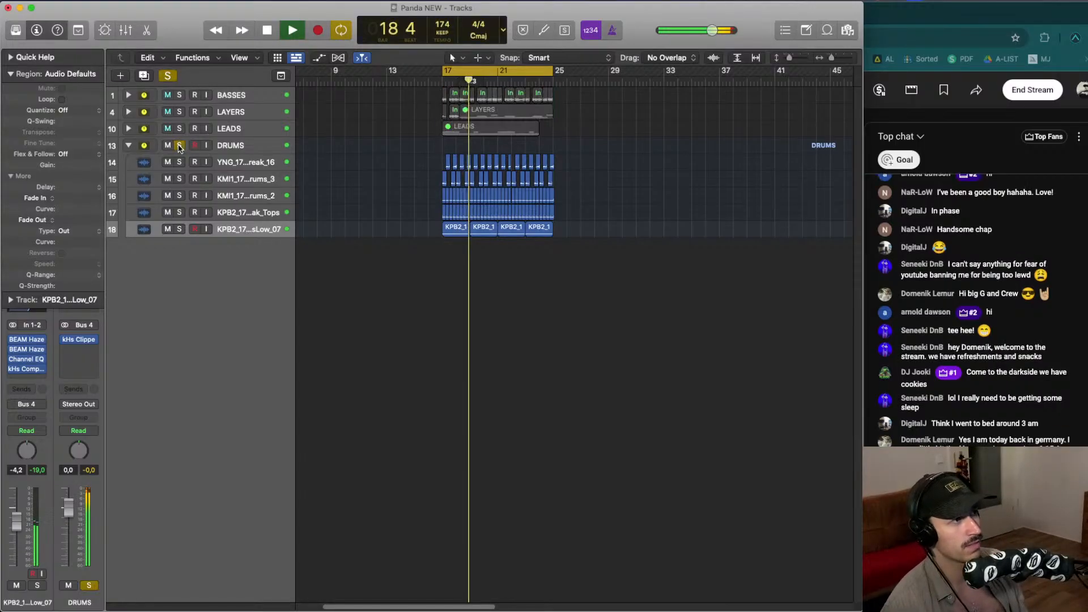
left_click(179, 146)
left_click(179, 128)
left_click(179, 128)
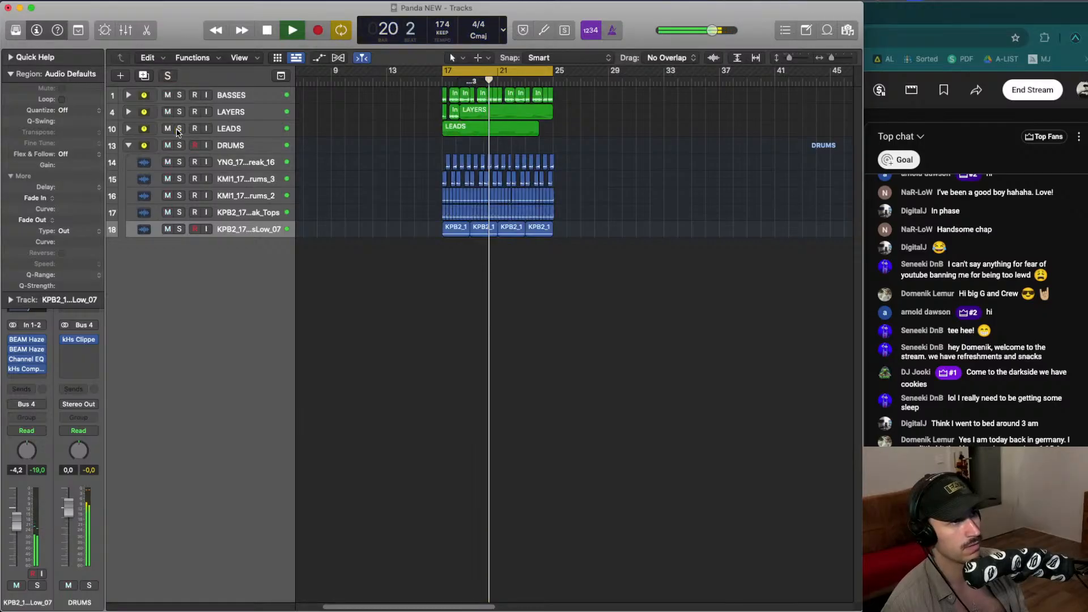
left_click(179, 112)
left_click(179, 112)
left_click(180, 100)
left_click(180, 95)
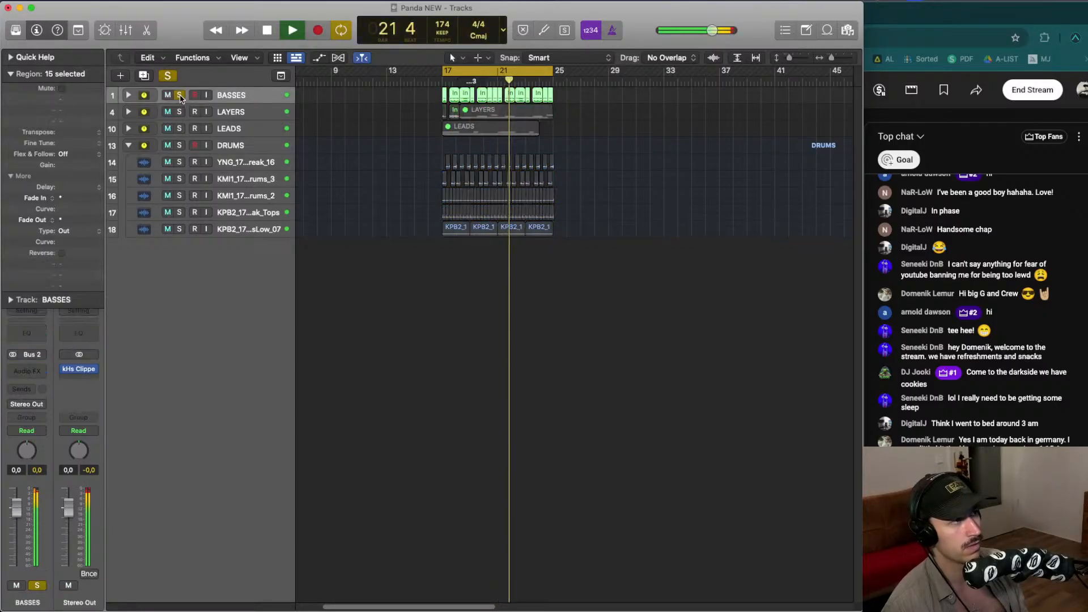
left_click(180, 96)
- Collapse the DRUMS stack, stop playback and enlarge the track heights of the four stacks
left_click(129, 146)
key("space")
left_click(490, 207)
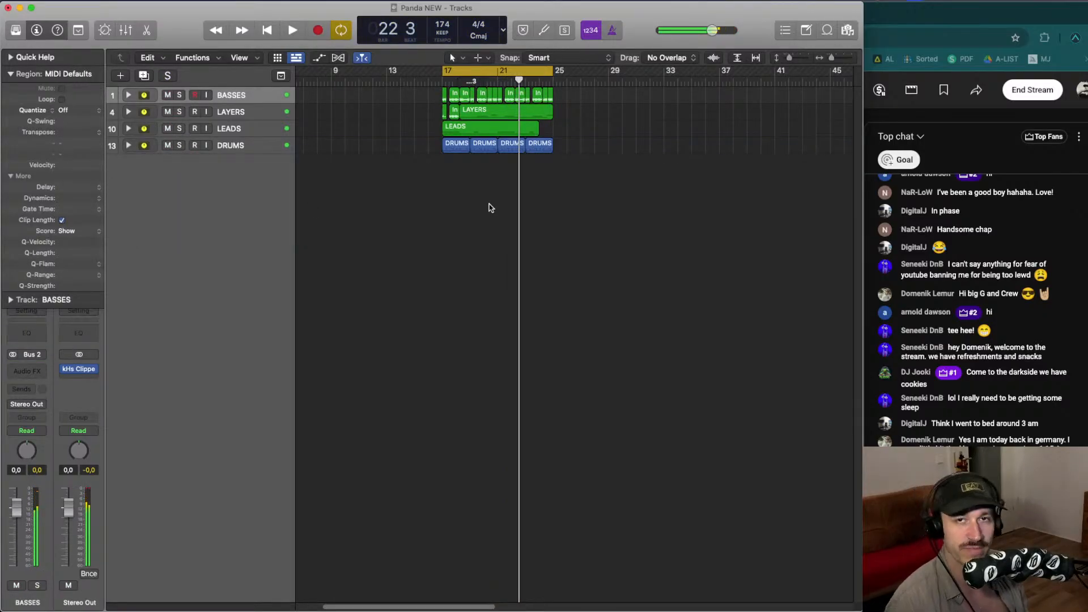
key("super+Down")
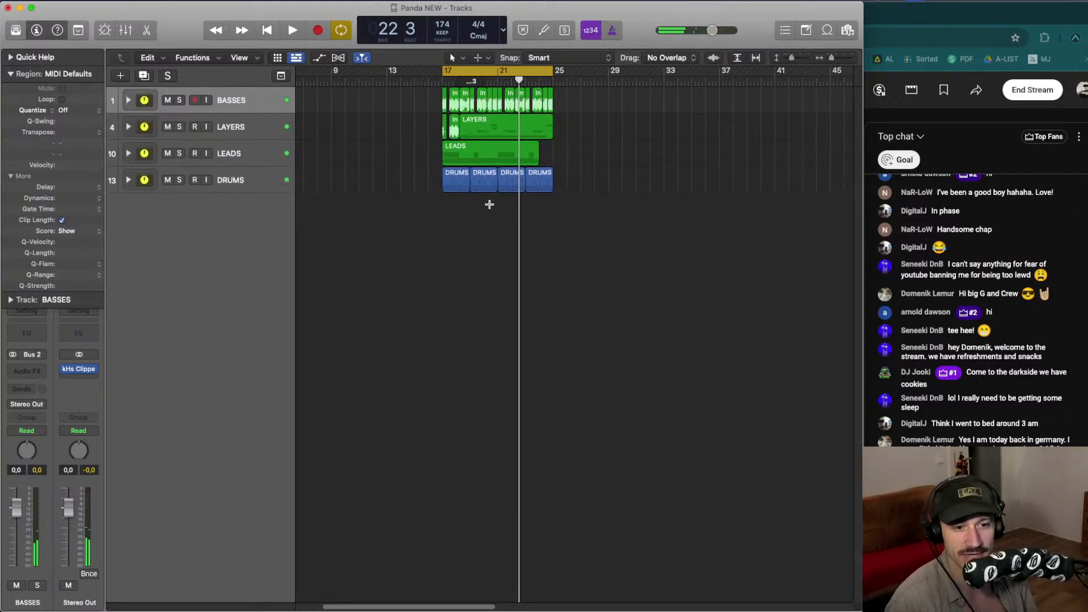
key("super+Down")
key("super+Down")
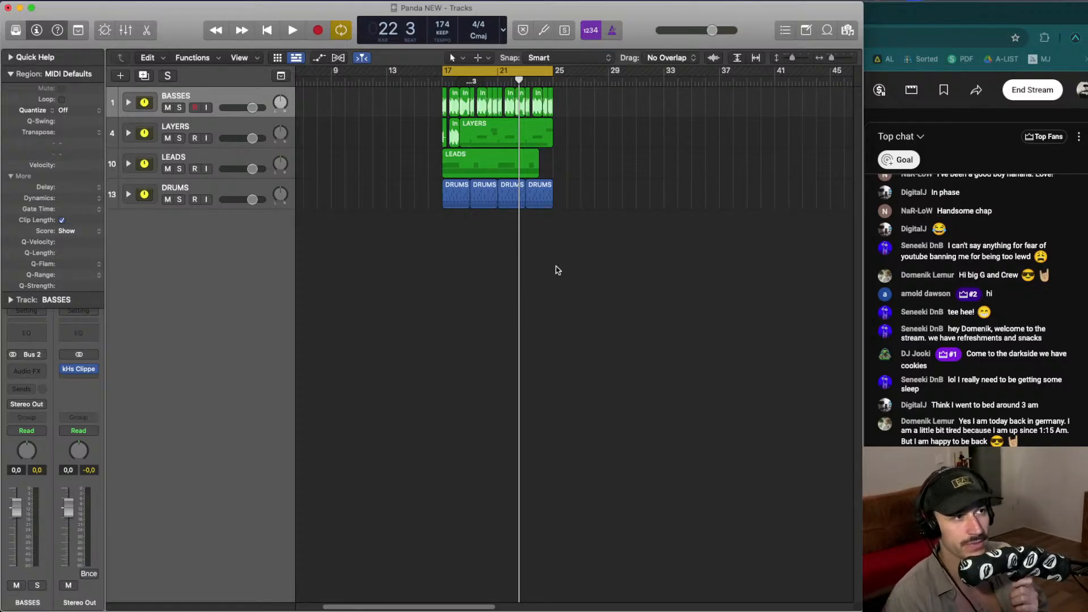
- Marquee-select all regions across the BASSES, LAYERS, LEADS and DRUMS stacks
left_click_drag(556, 267, 358, 101)
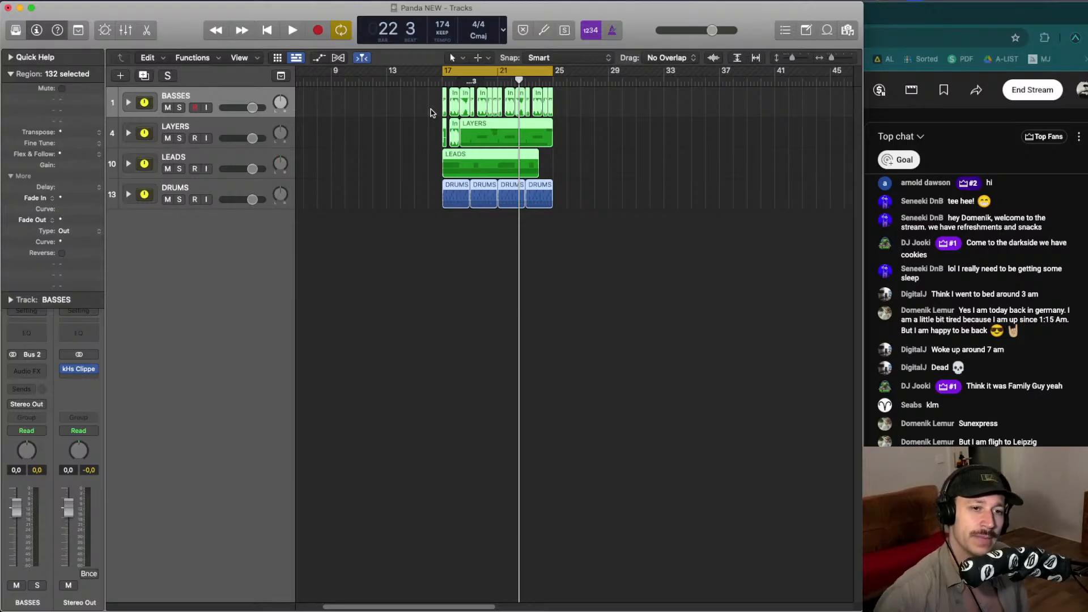
left_click_drag(584, 193, 433, 107)
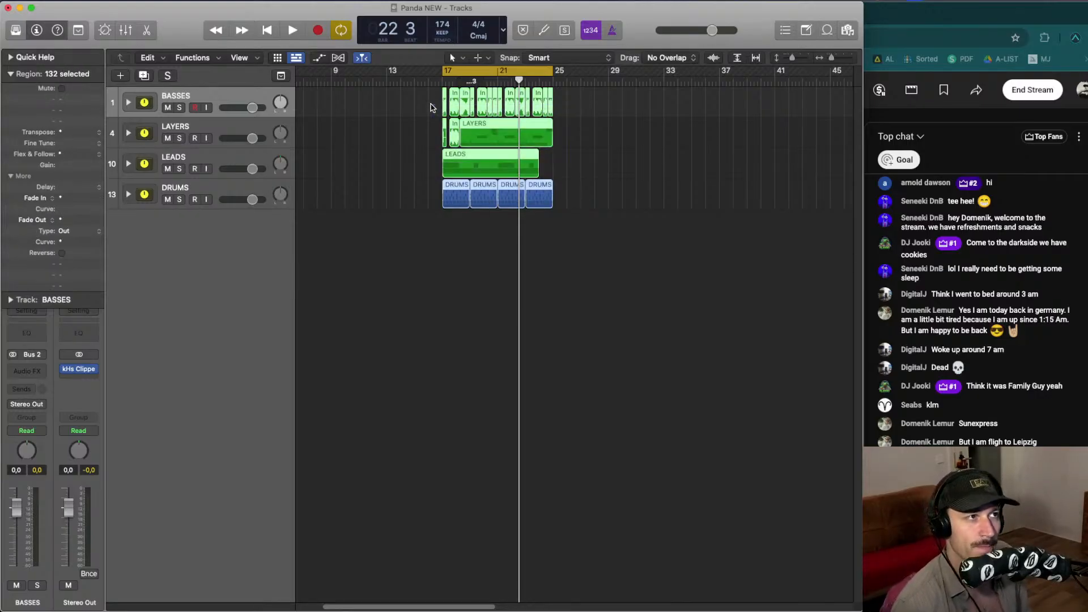
- Switch to YouTube Studio and end the live stream
left_click(1026, 90)
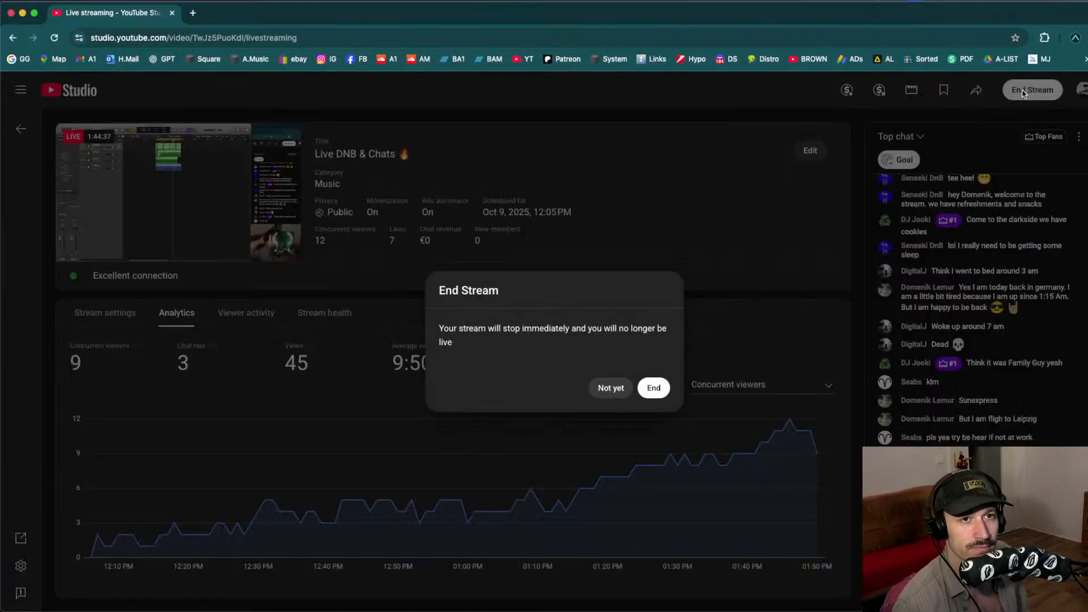
left_click(653, 388)
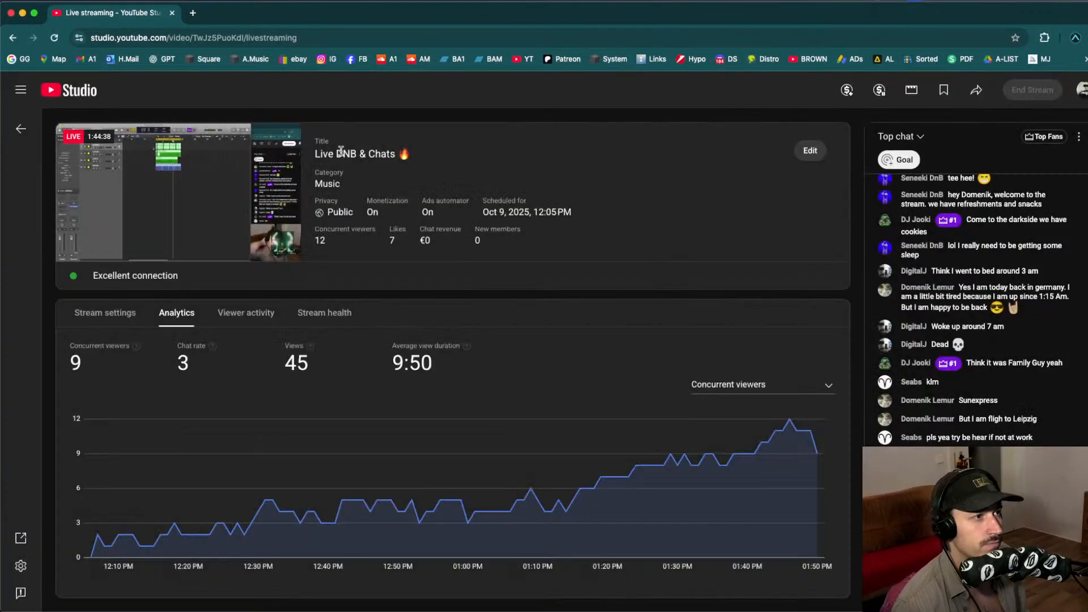
- Bring the YouTube Studio window forward through Mission Control and view the stream analytics
key("ctrl+Up")
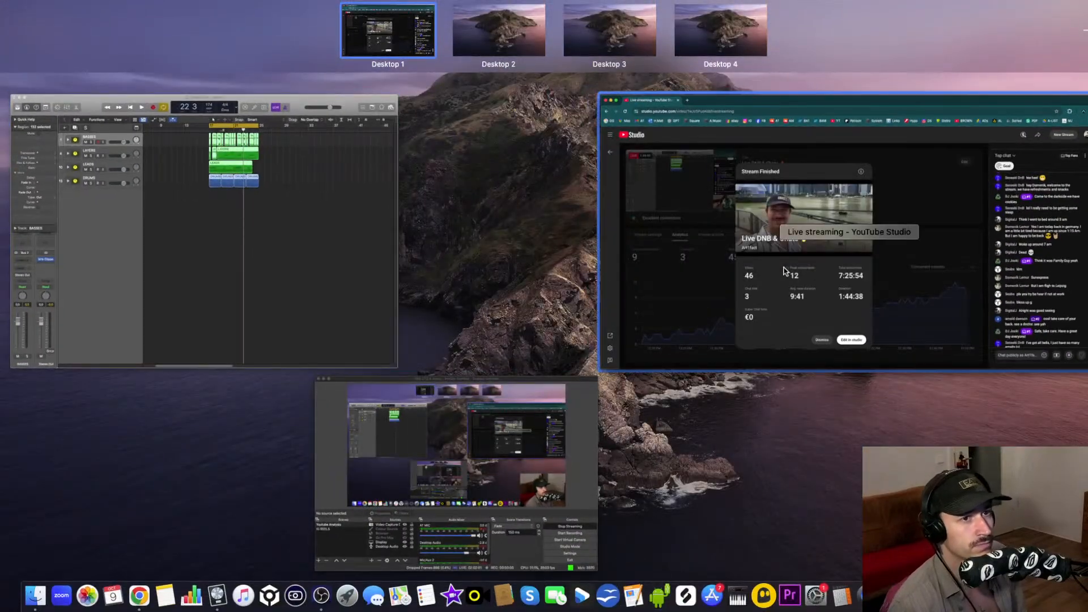
left_click(784, 272)
left_click(484, 544)
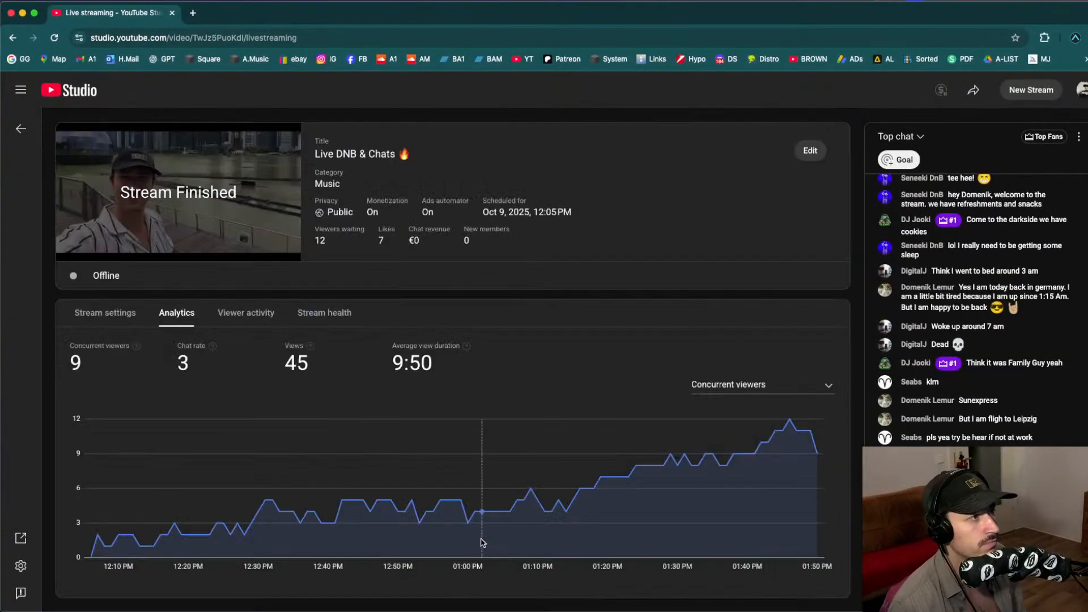